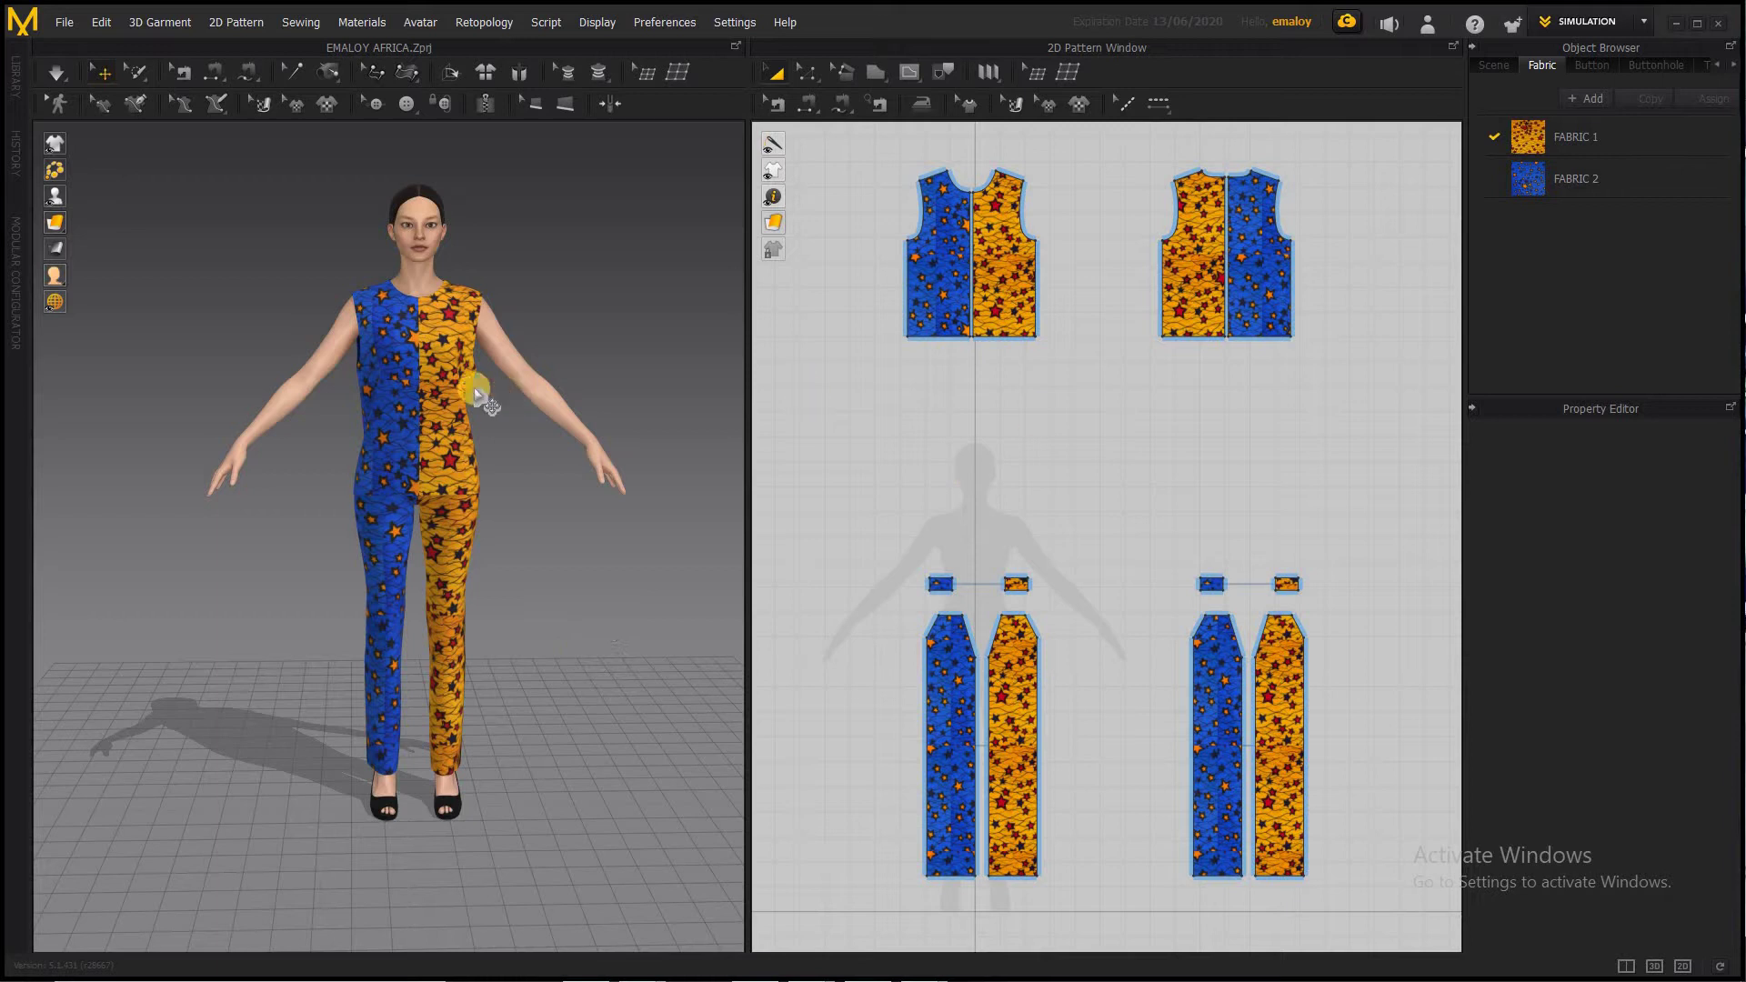
Start a new empty project containing only the female avatar
click(62, 25)
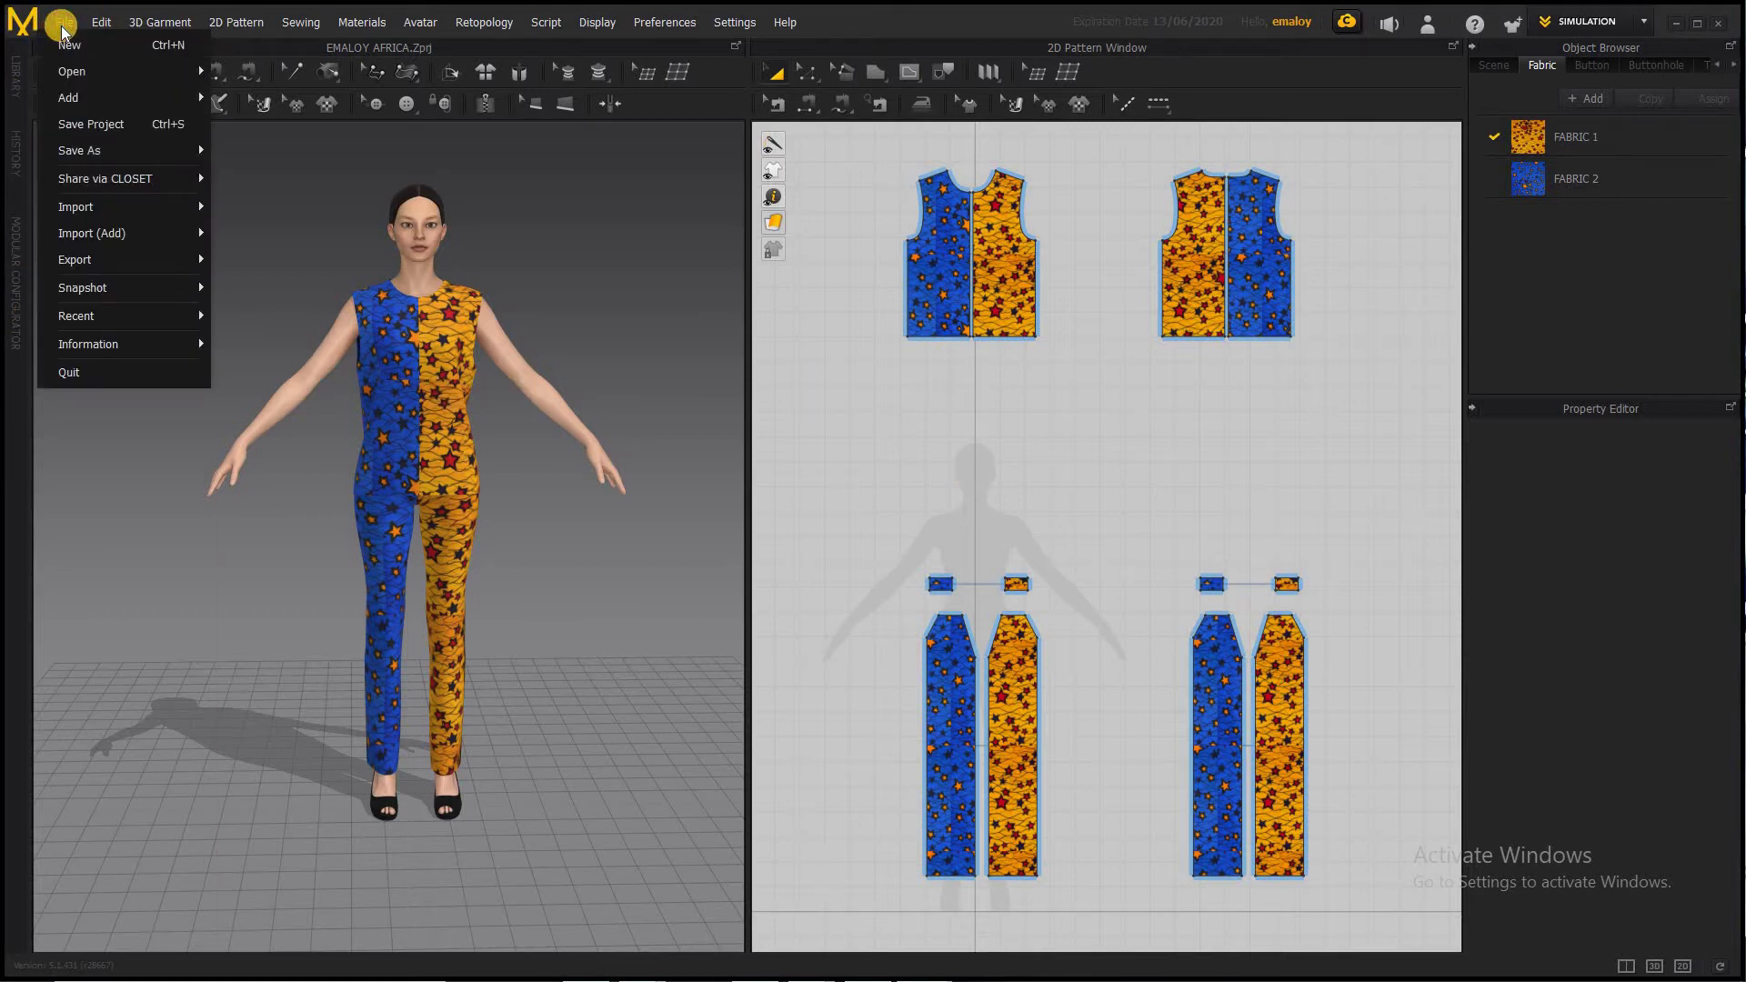
key(Escape)
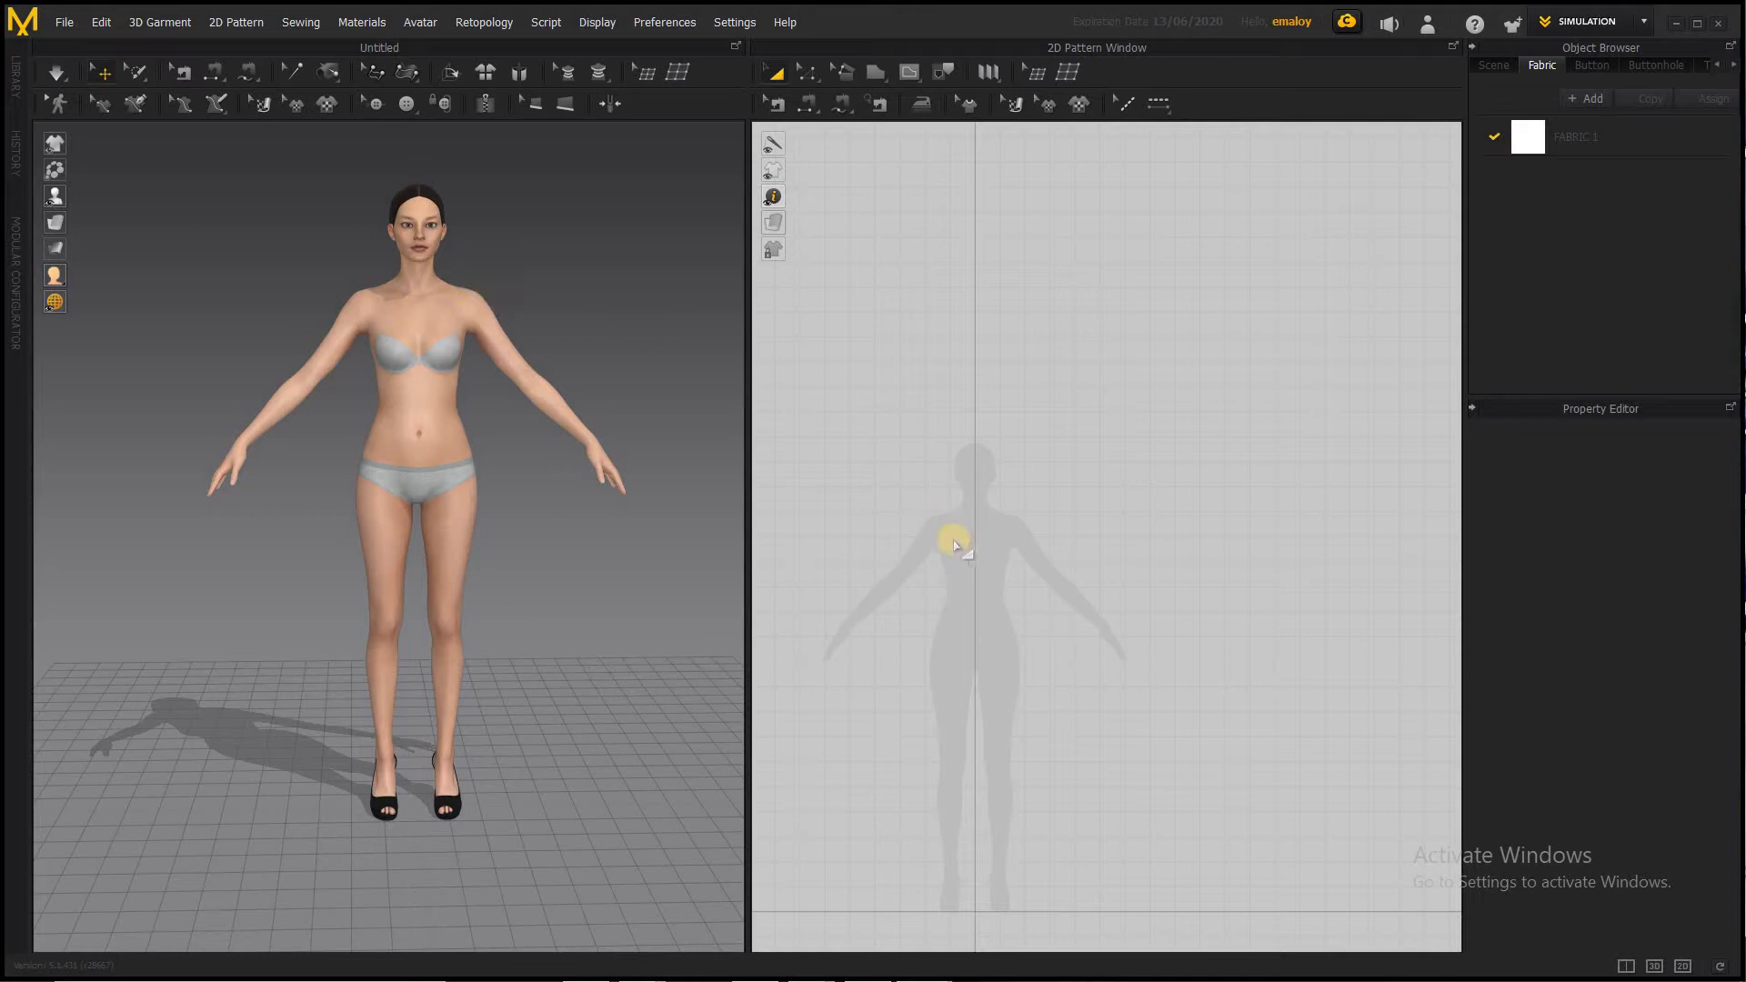
Draw a closed half-bodice polygon from the body's center line, with neck, shoulder, armhole, side and hem edges about 139, 95, 236, 456 and 314 mm long
right_drag(955, 544, 1013, 382)
scroll(1013, 382, up, 3)
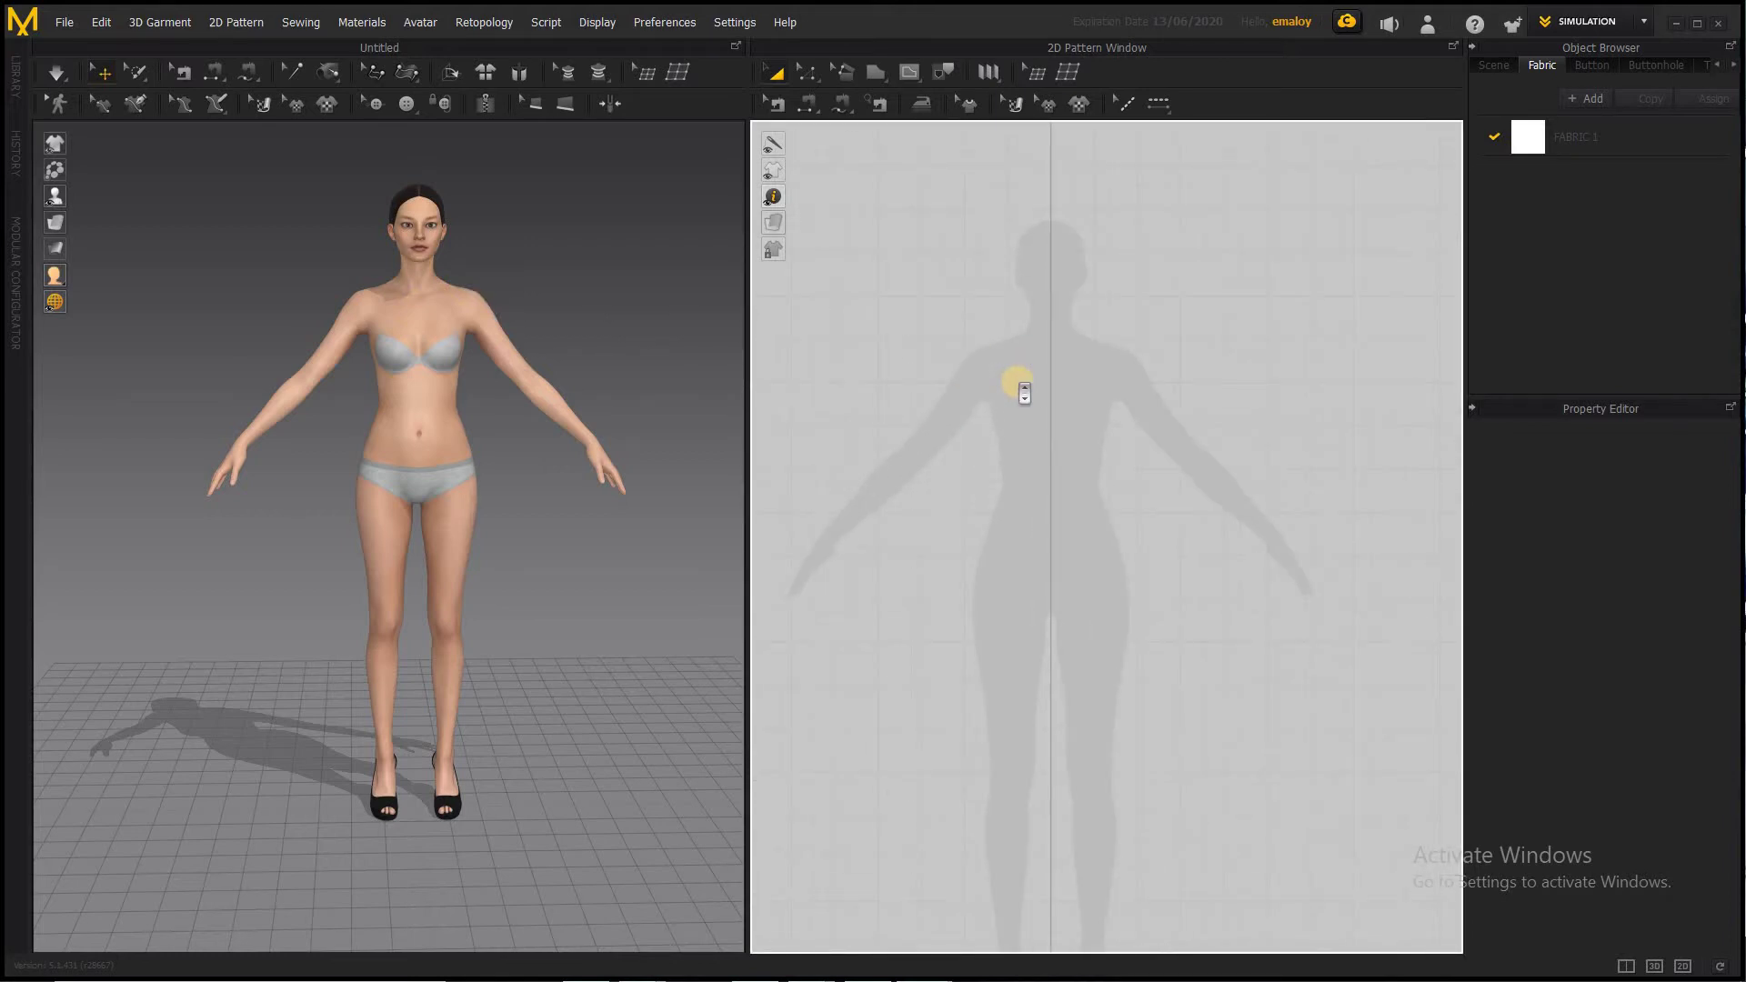
scroll(1019, 393, down, 2)
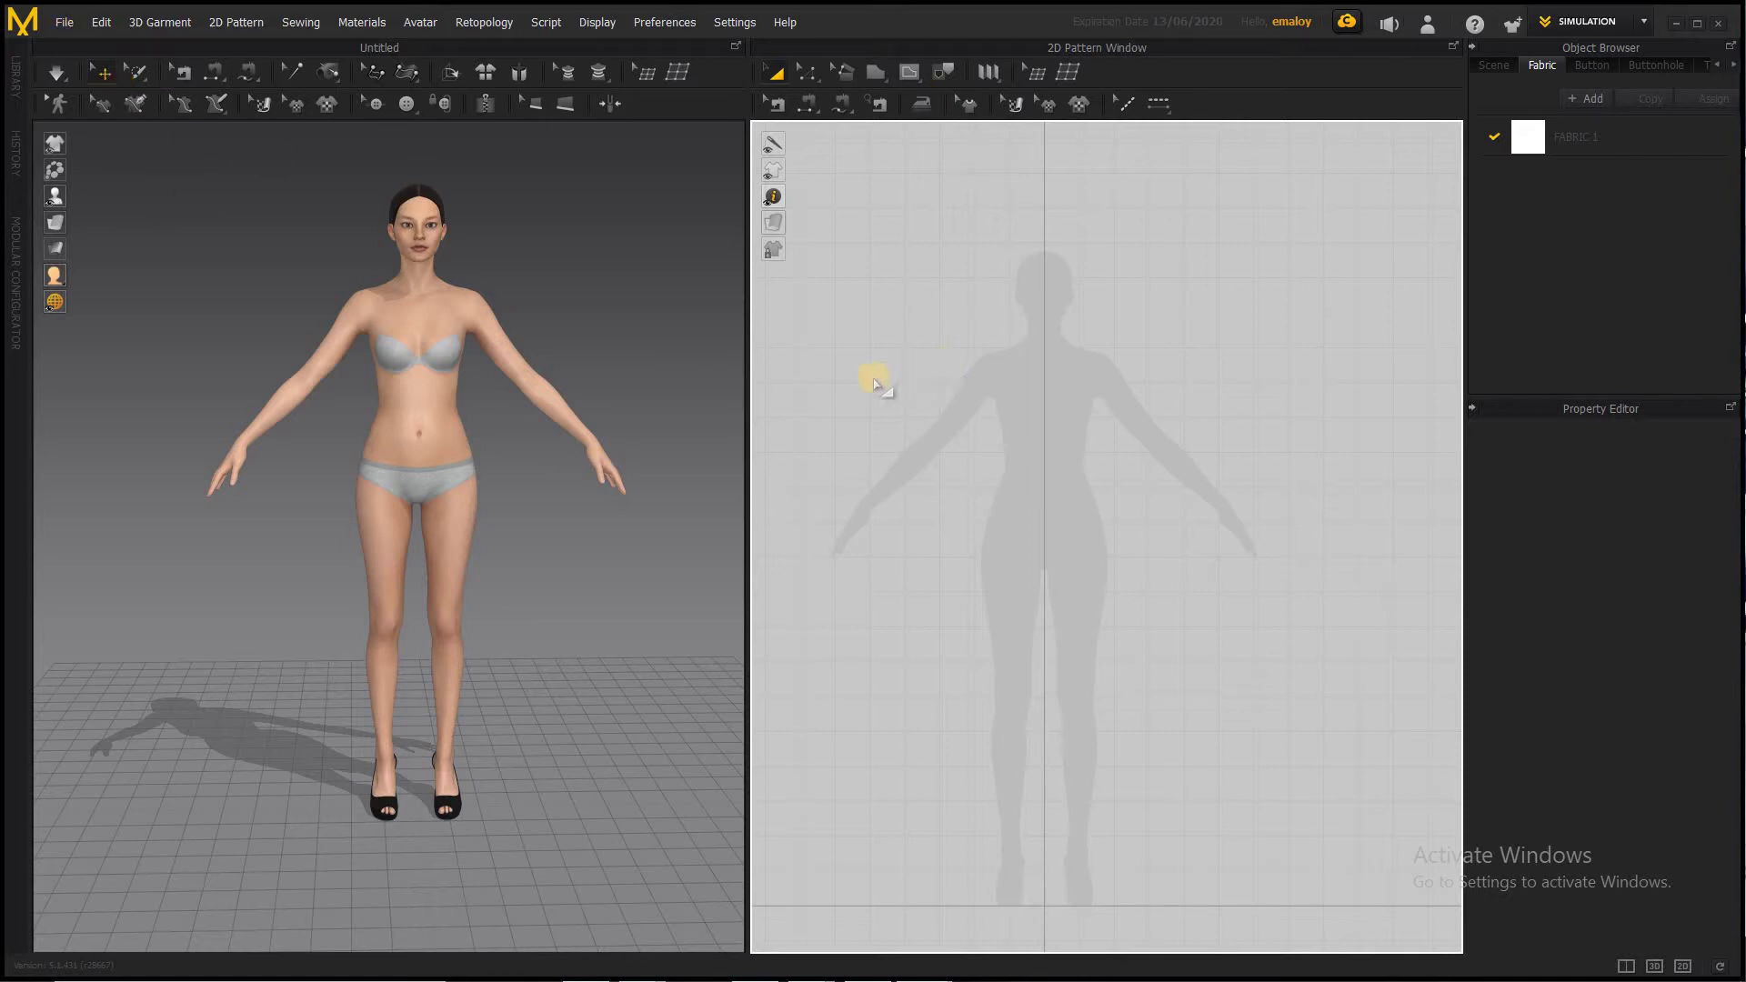
click(866, 76)
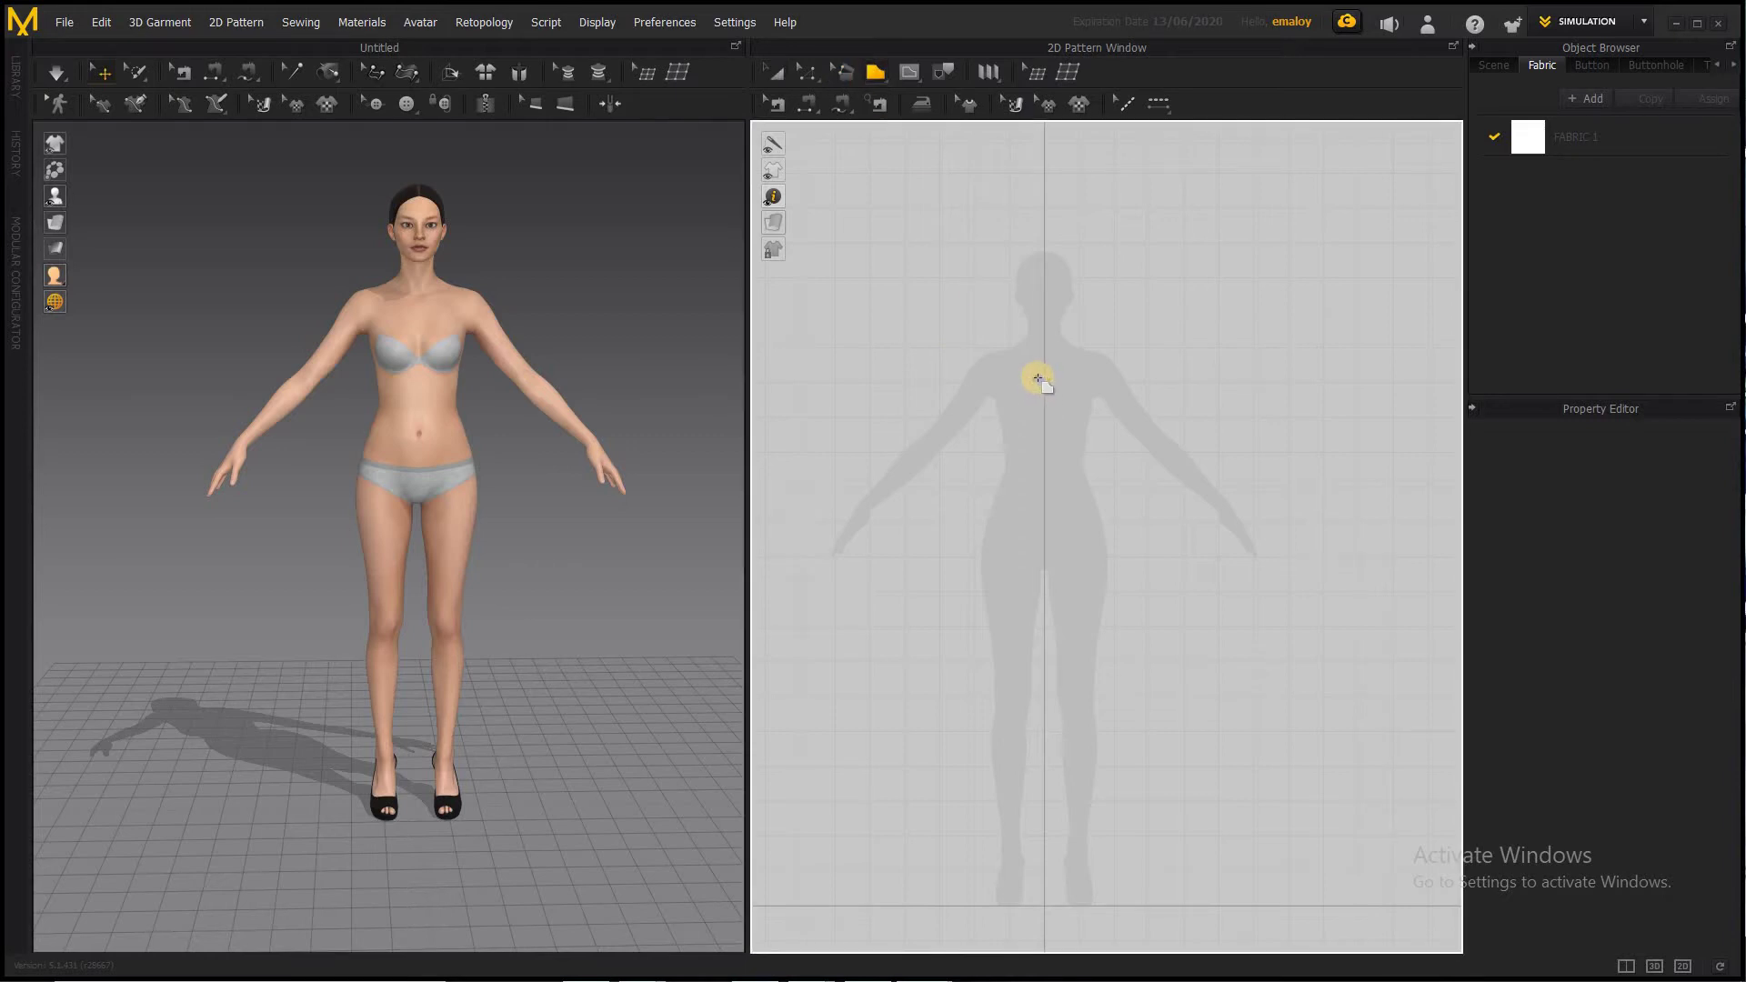
drag(1040, 377, 1019, 357)
click(973, 353)
click(935, 585)
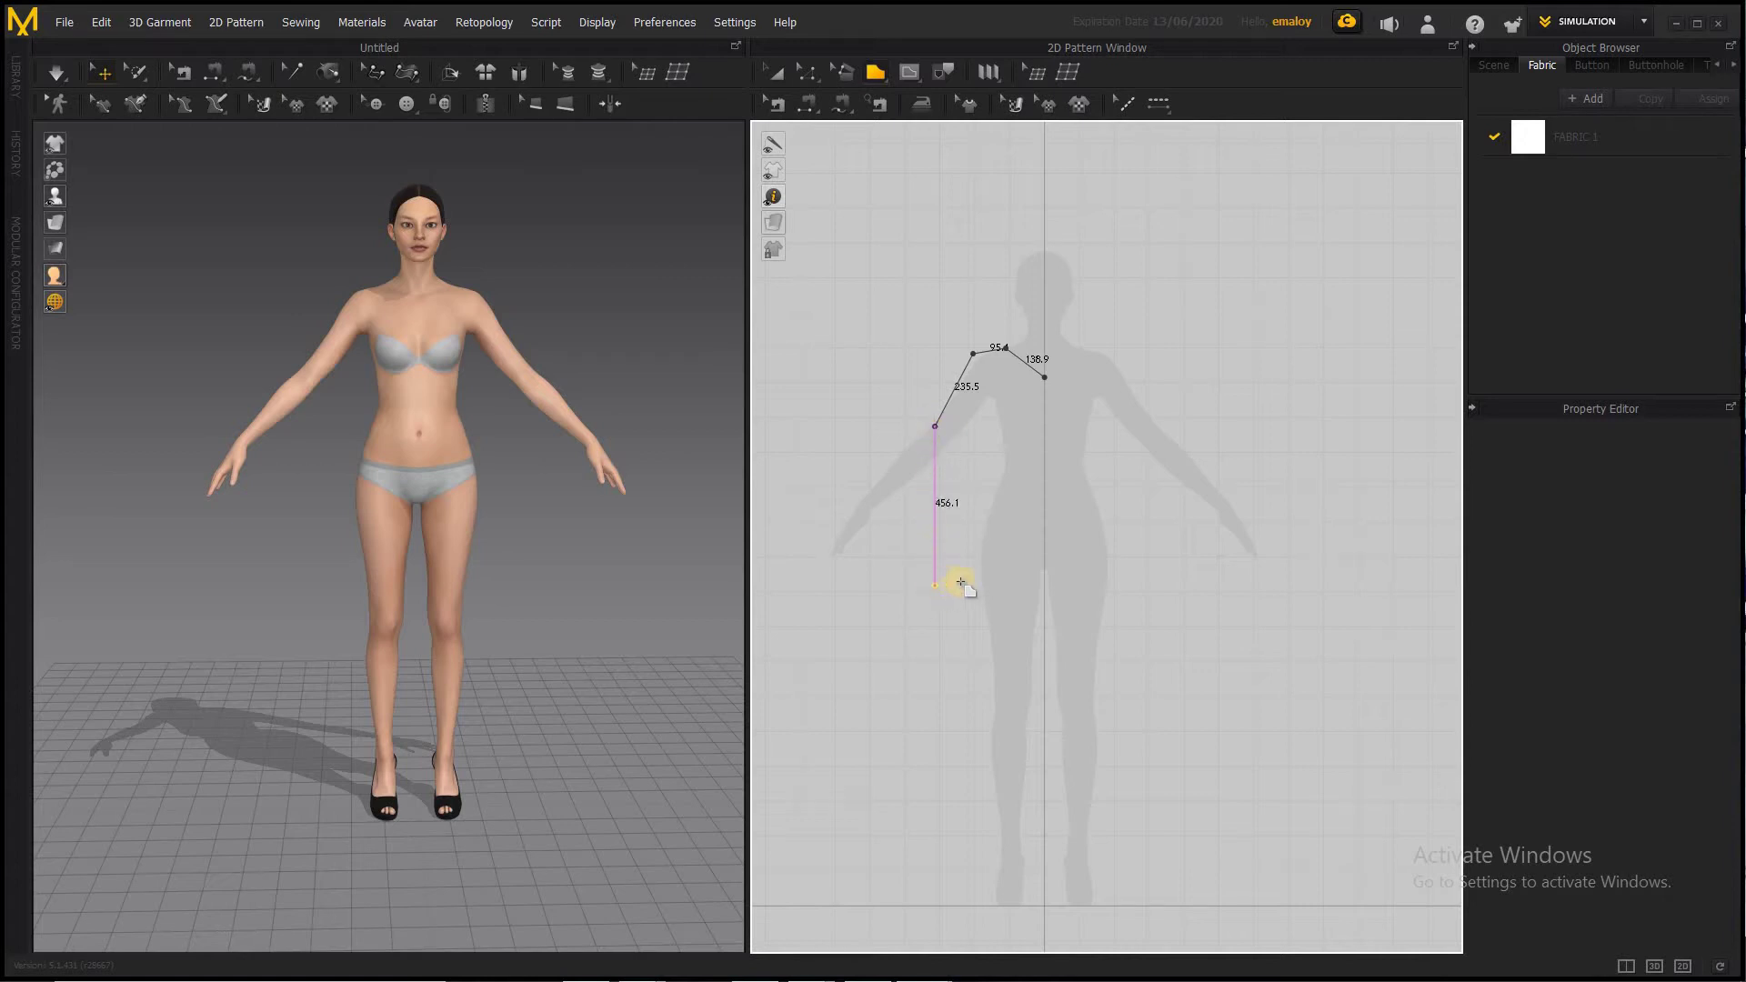
click(1044, 585)
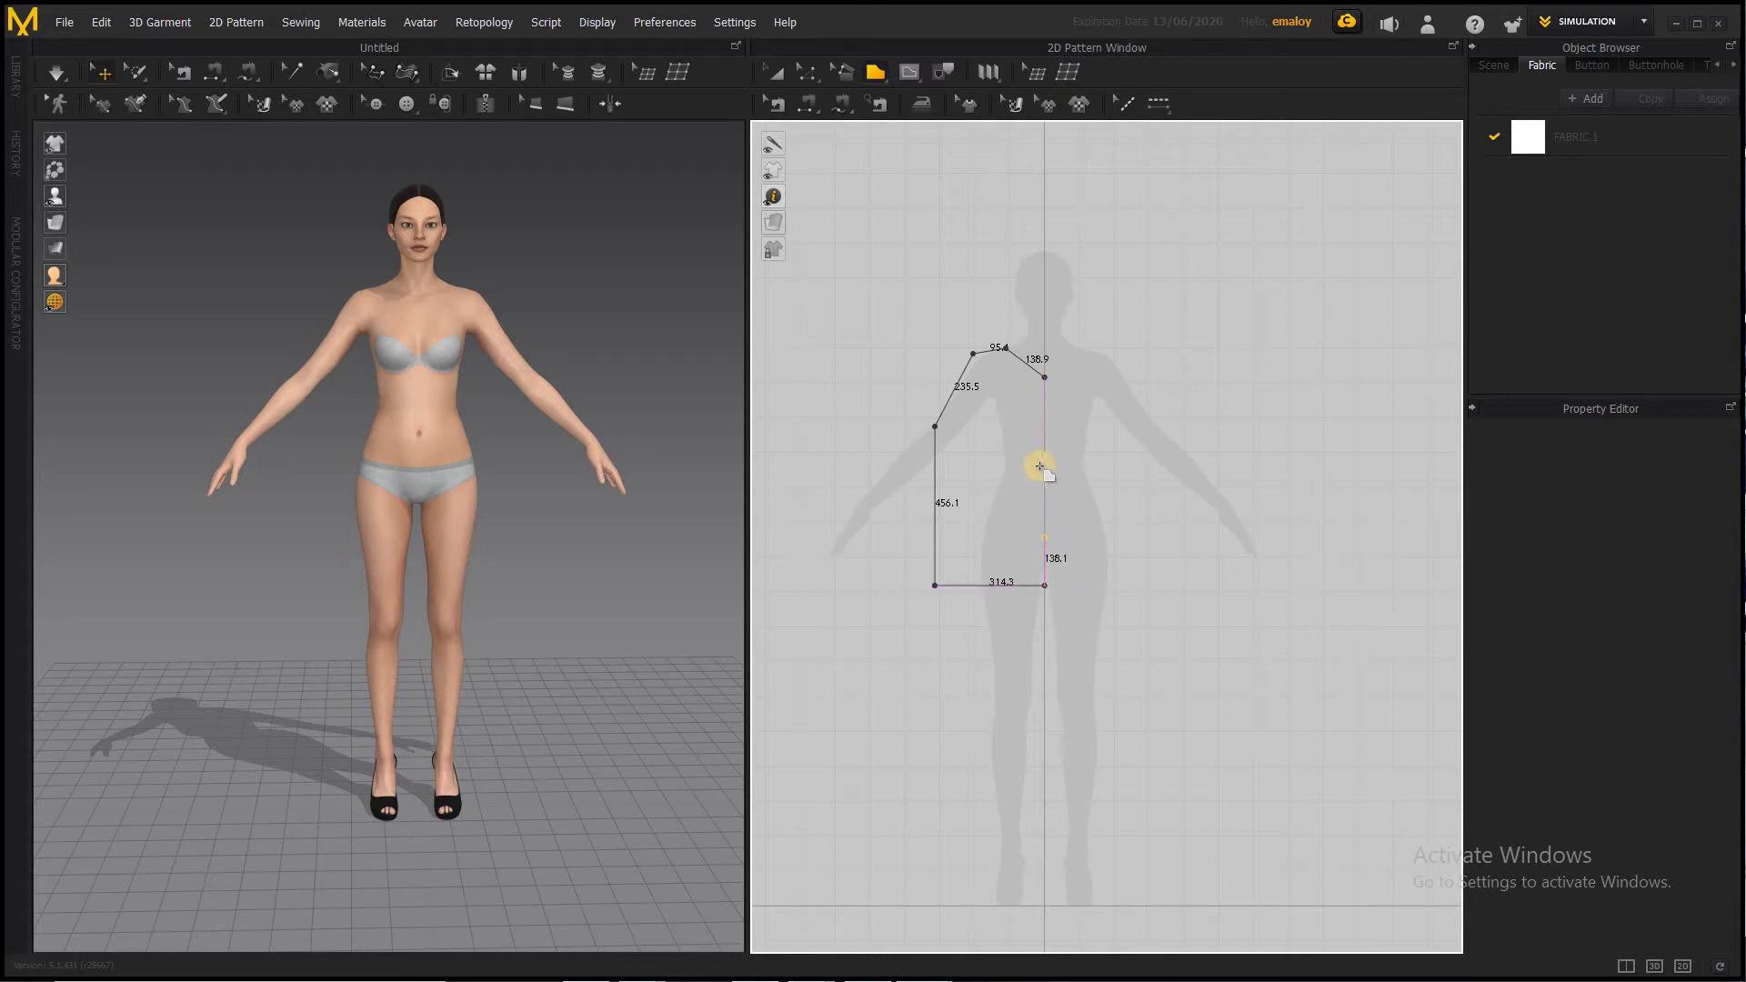
double_click(1046, 376)
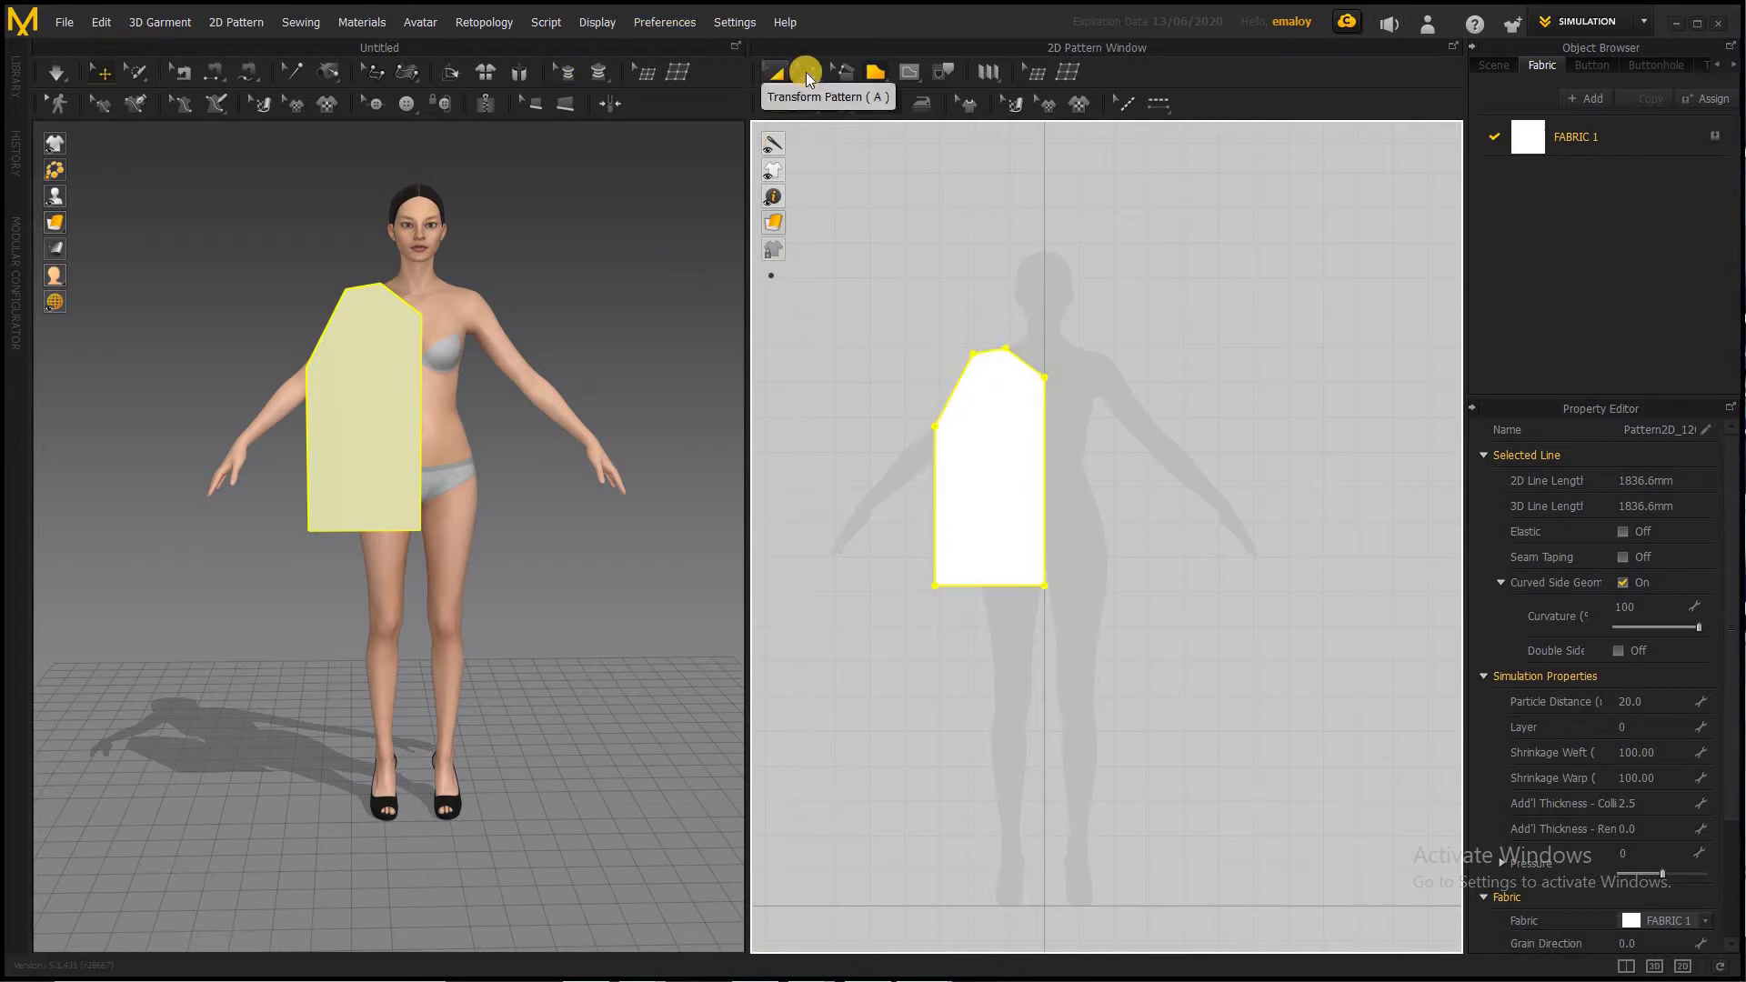
Clone the half-bodice as a symmetric pattern with sewing and place the clone beside the original, leaving a narrow gap at the center
click(780, 76)
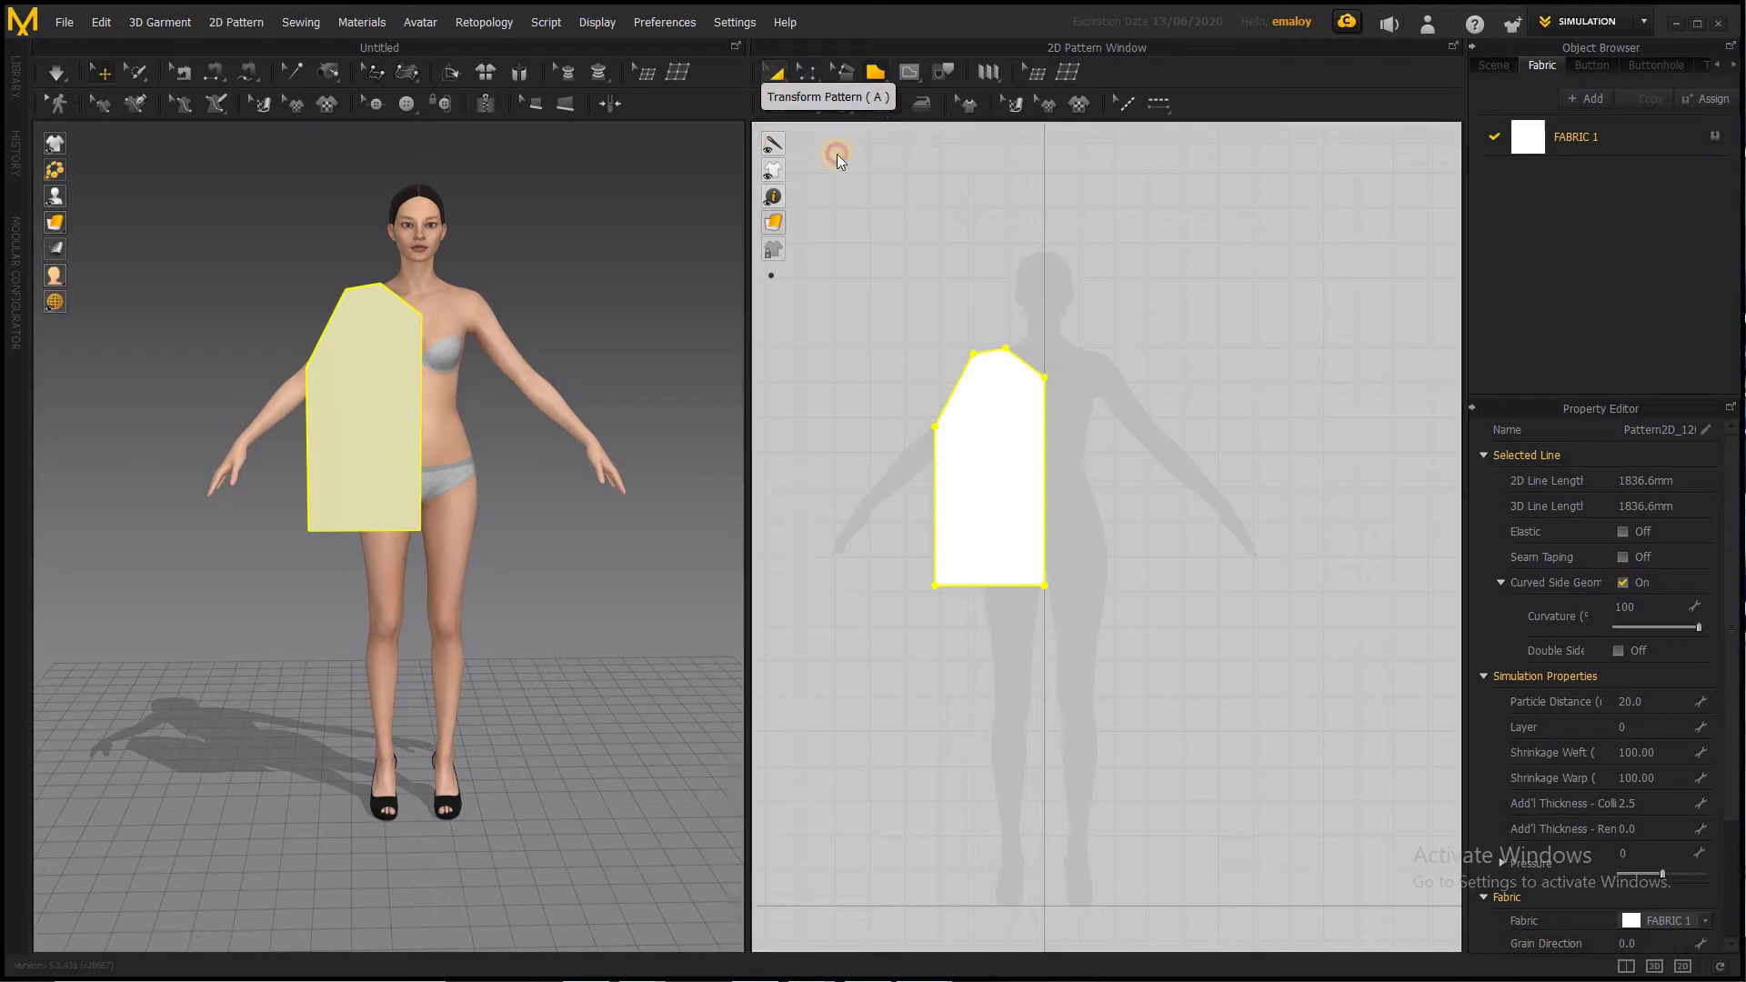
click(981, 386)
right_click(981, 387)
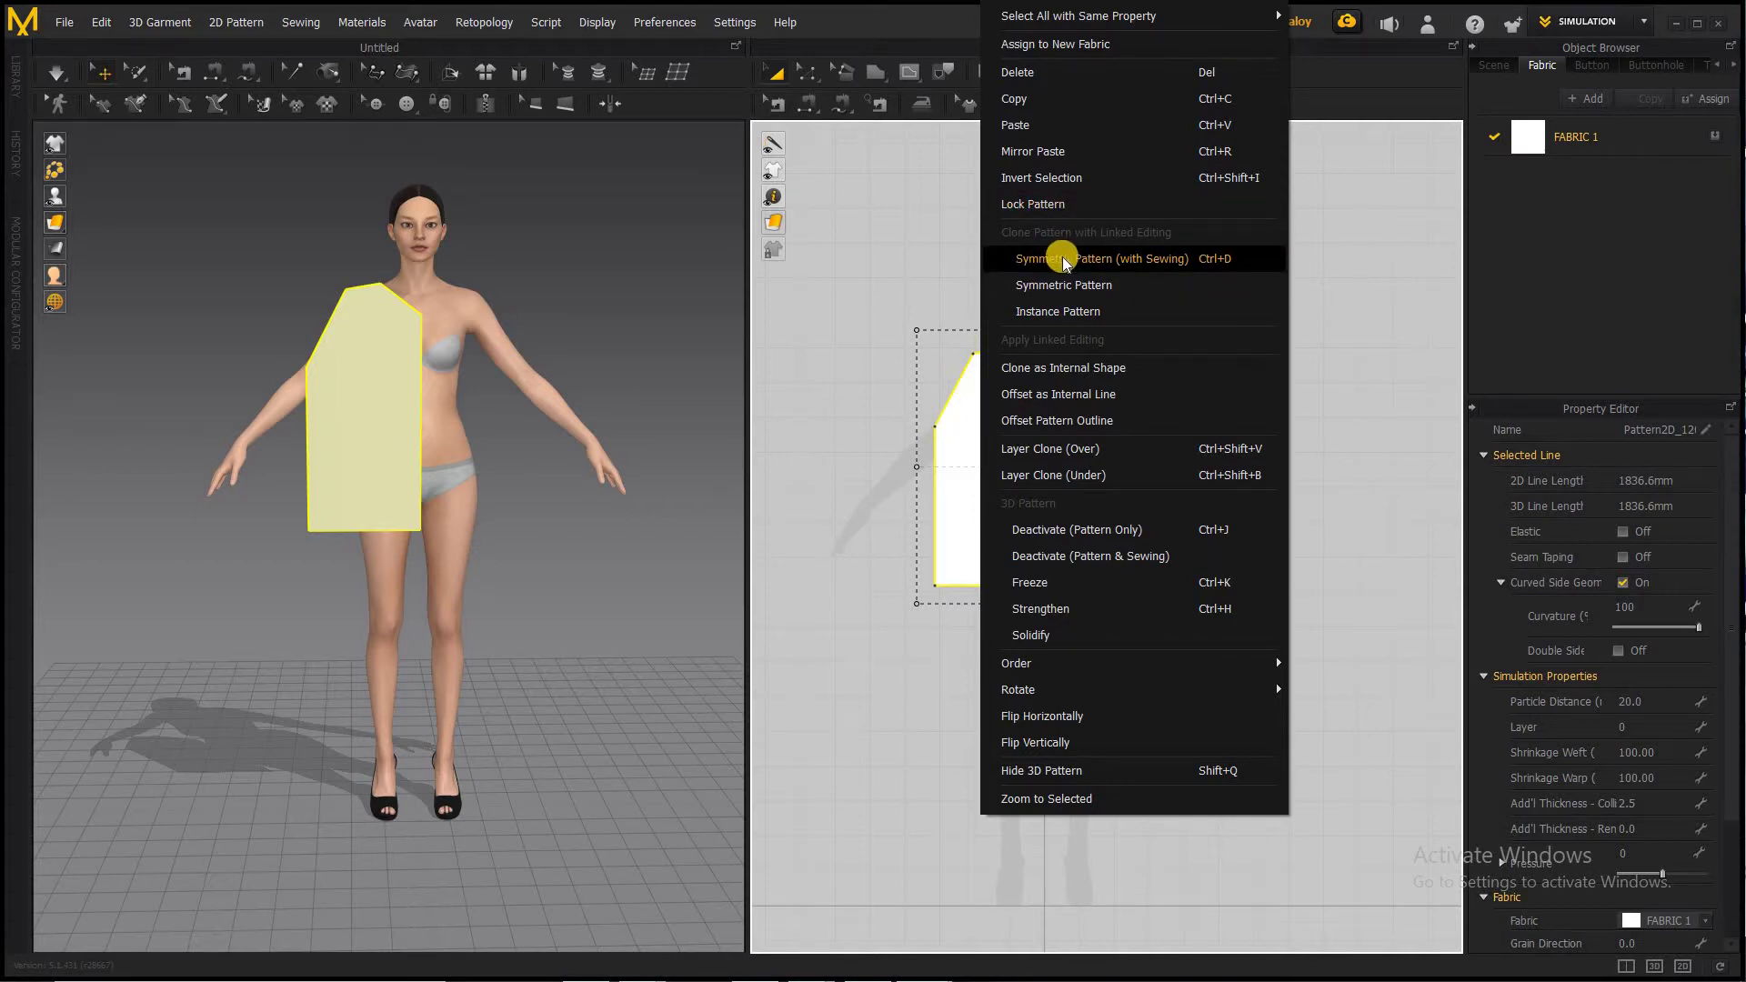
click(1096, 261)
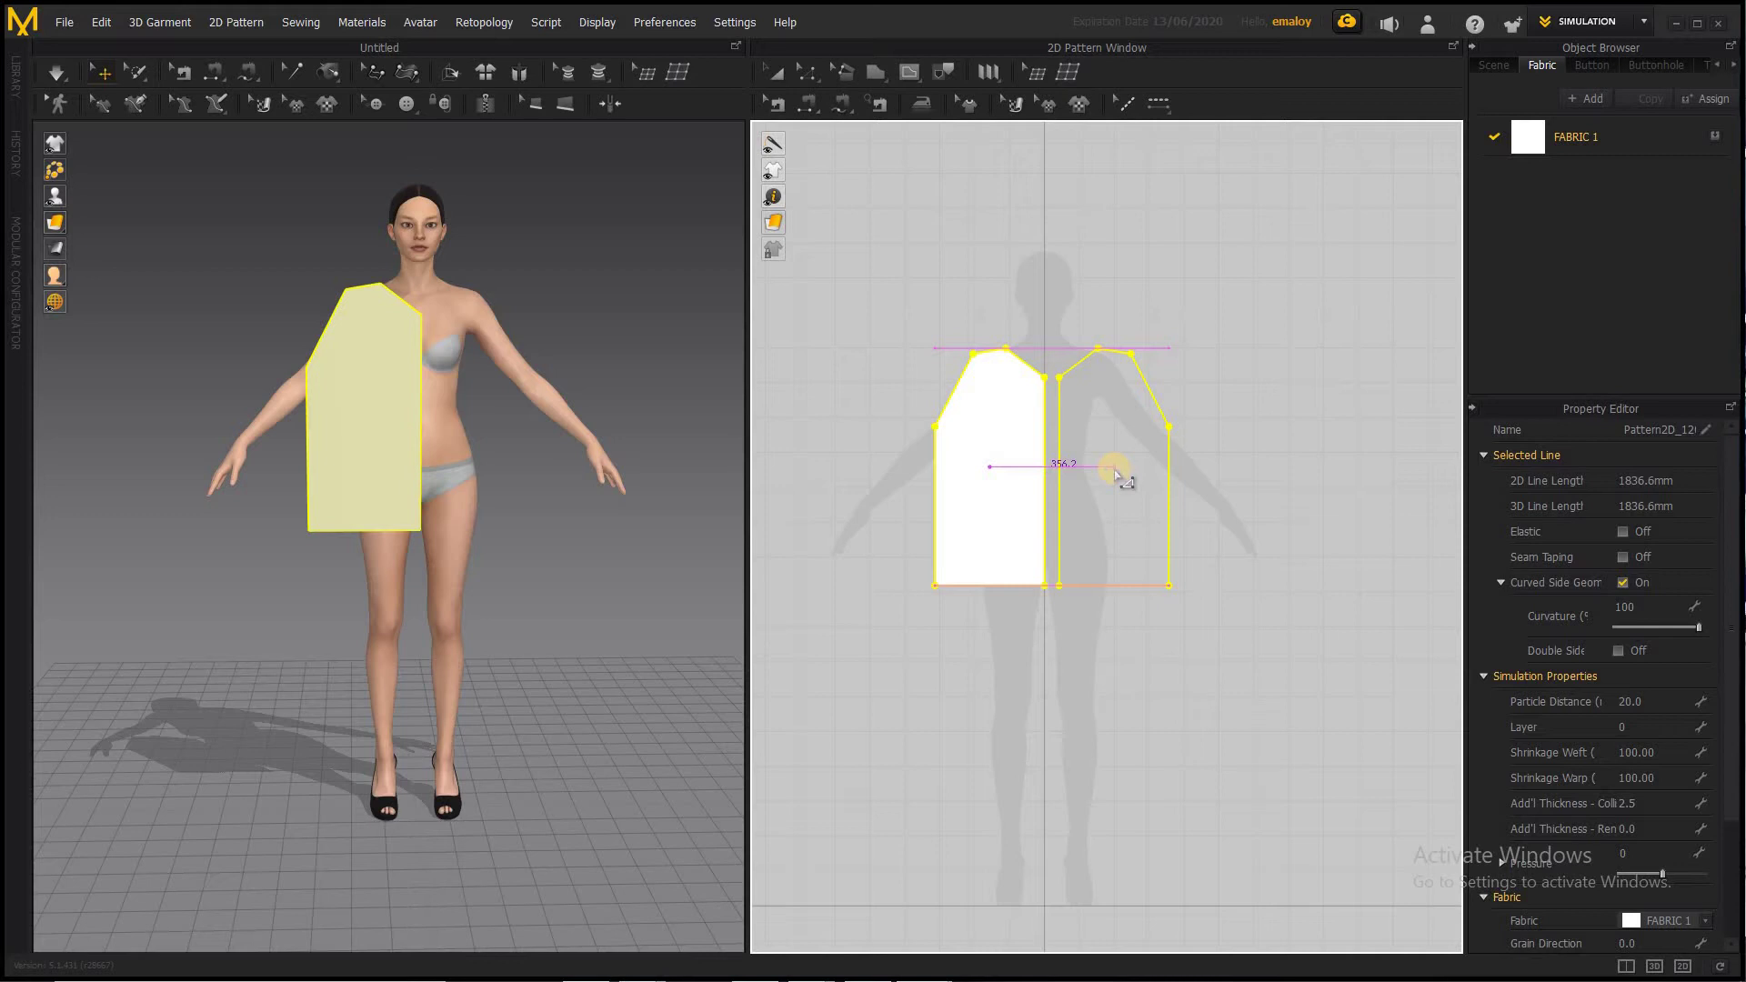
click(1147, 326)
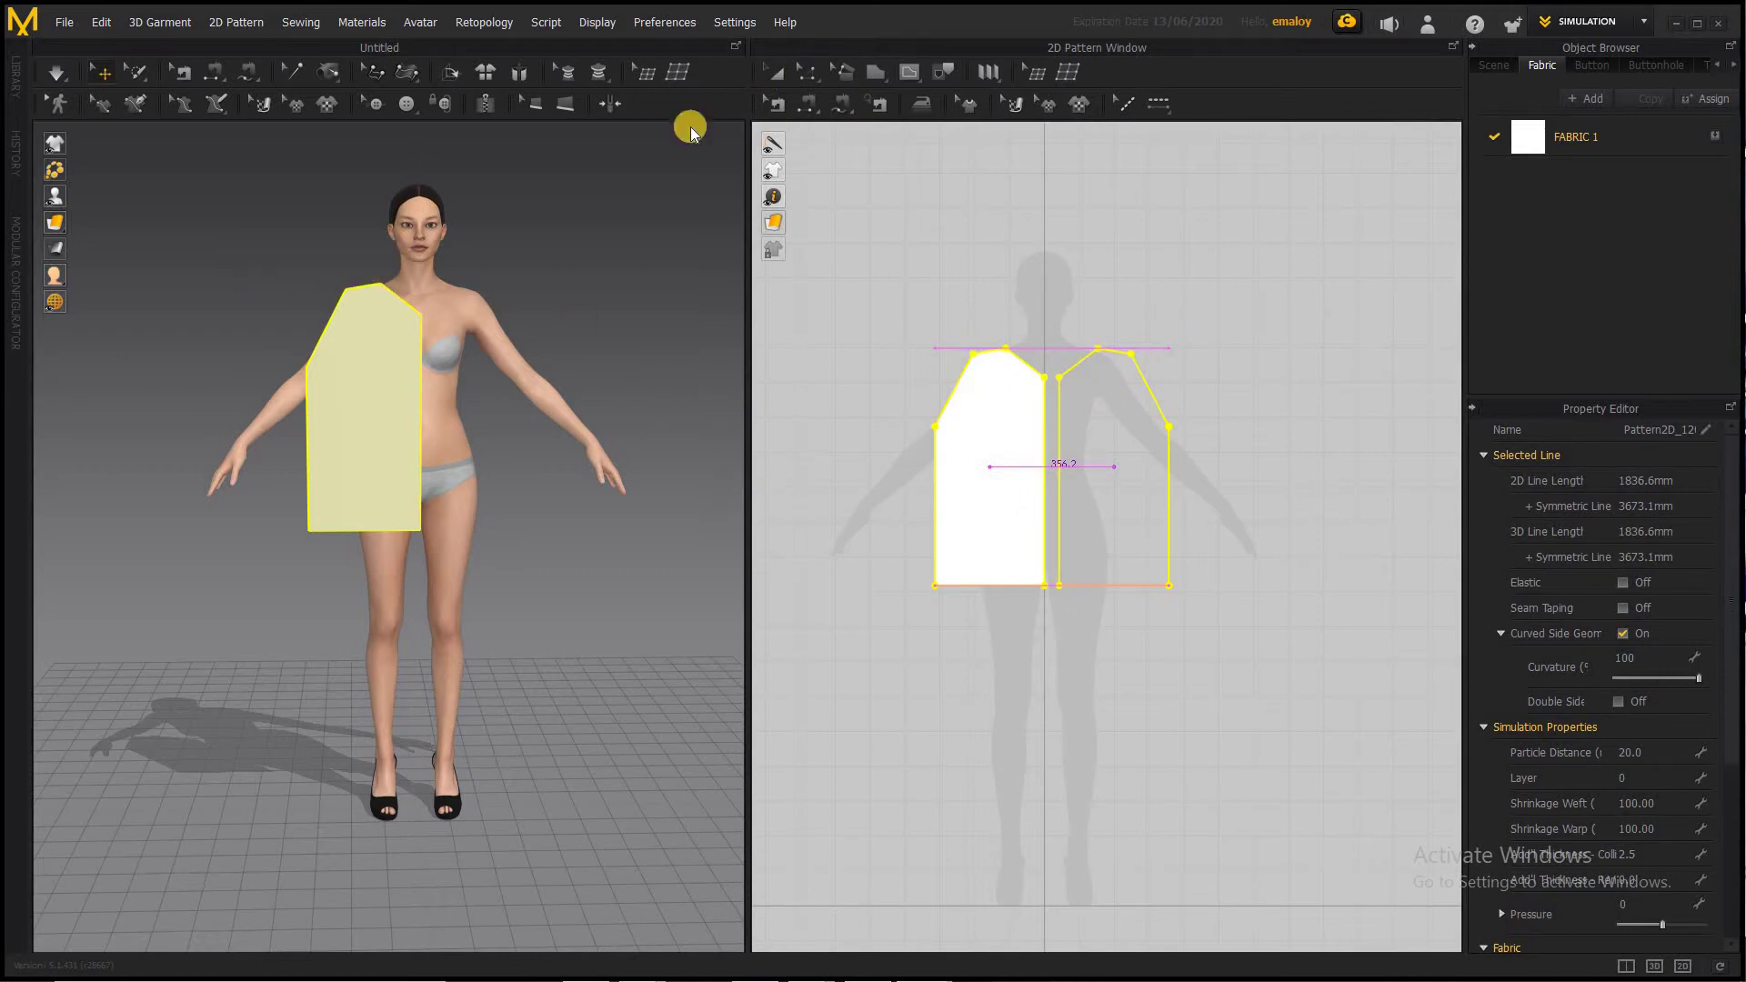
click(873, 475)
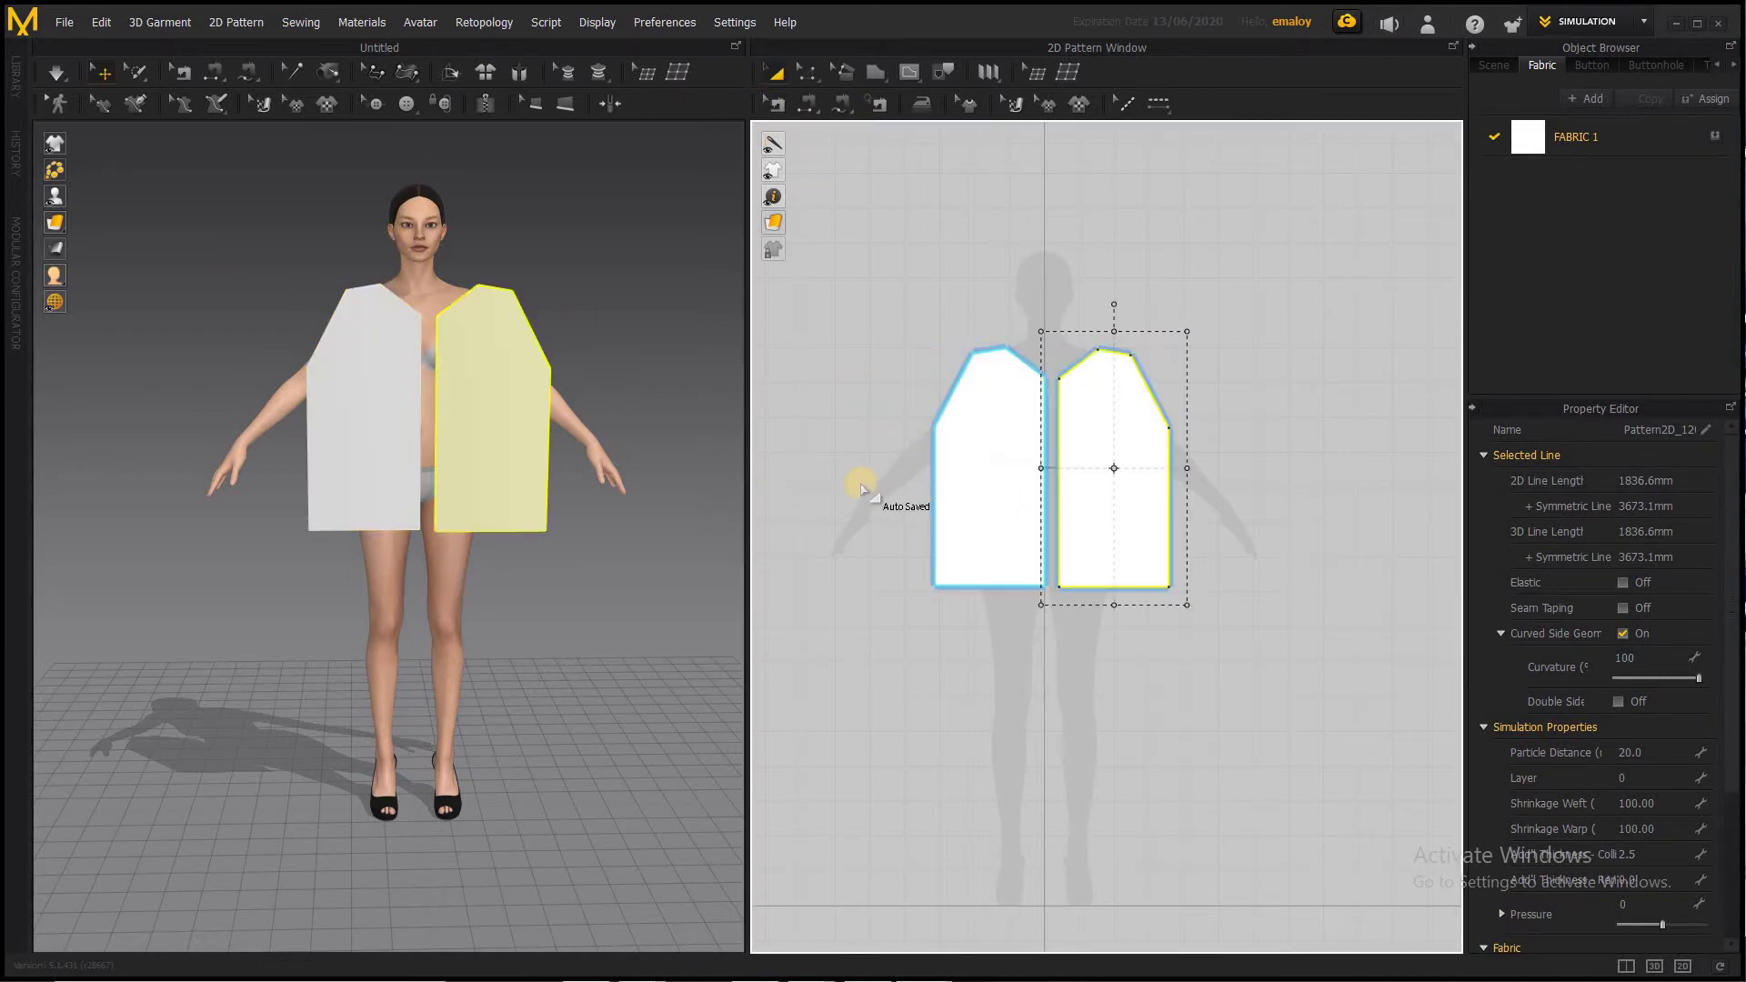
Copy both bodice panels, paste the pair about 718 mm to the side, and flip the pasted pair horizontally
click(778, 69)
click(1234, 485)
drag(1234, 485, 1205, 582)
right_click(1049, 499)
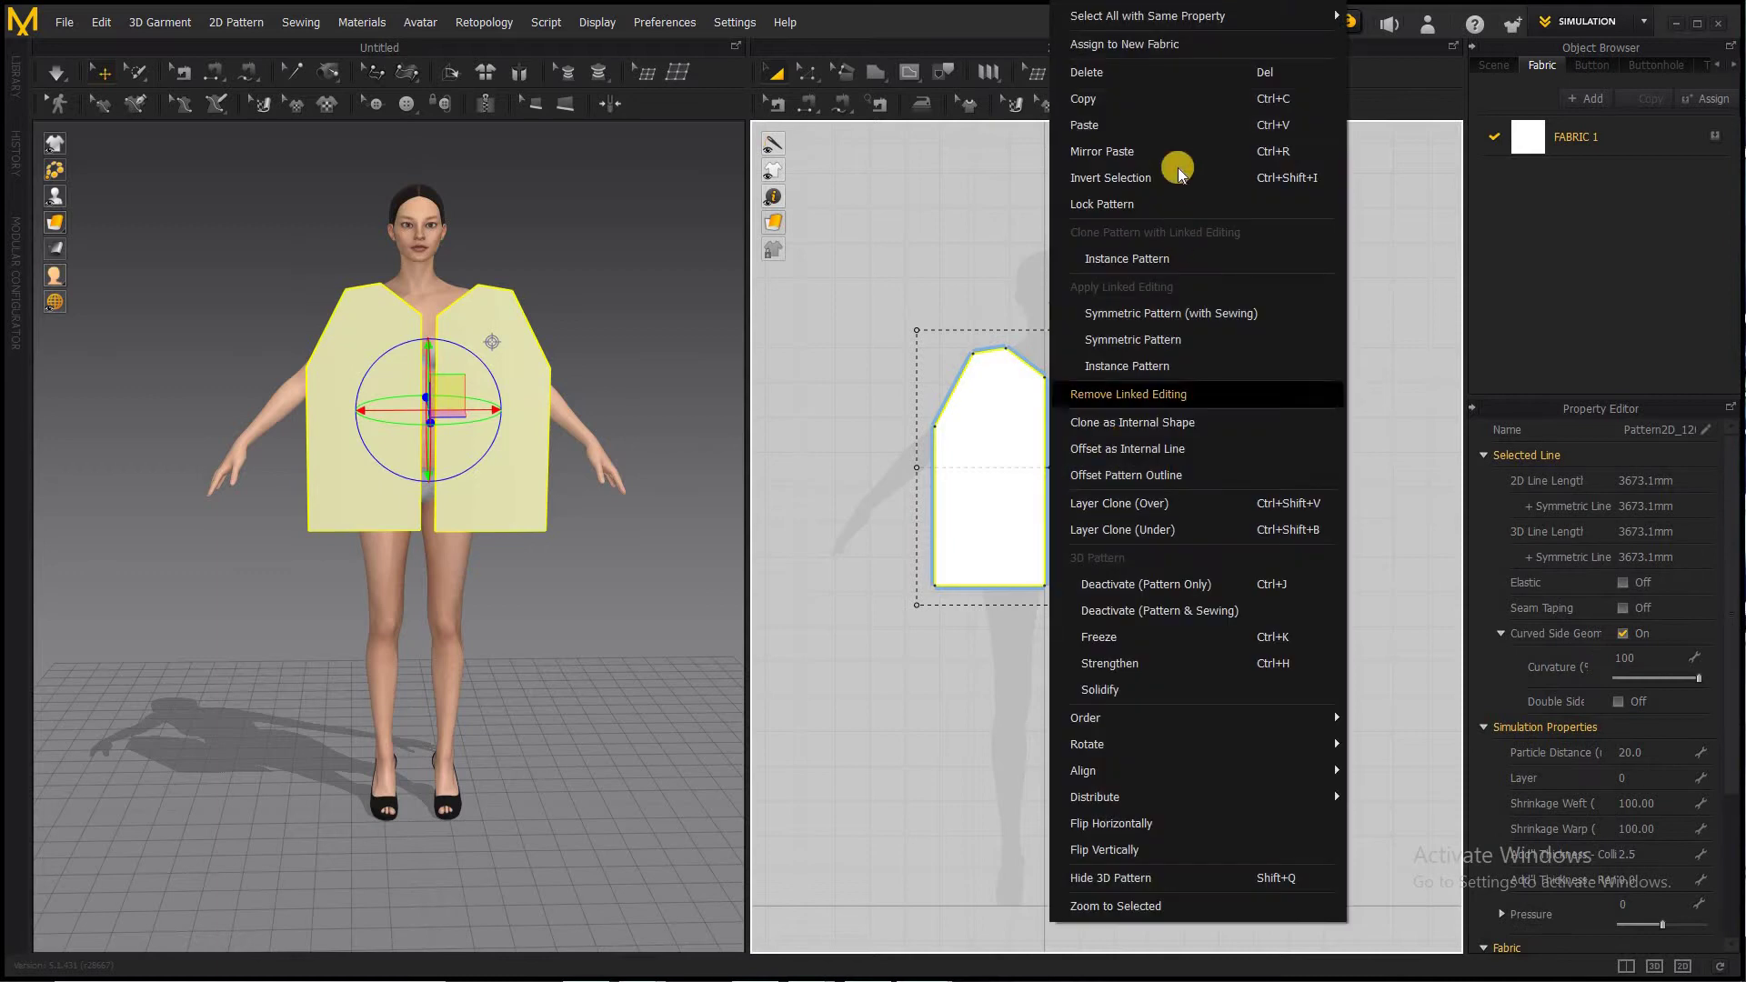
click(1103, 111)
right_click(1326, 461)
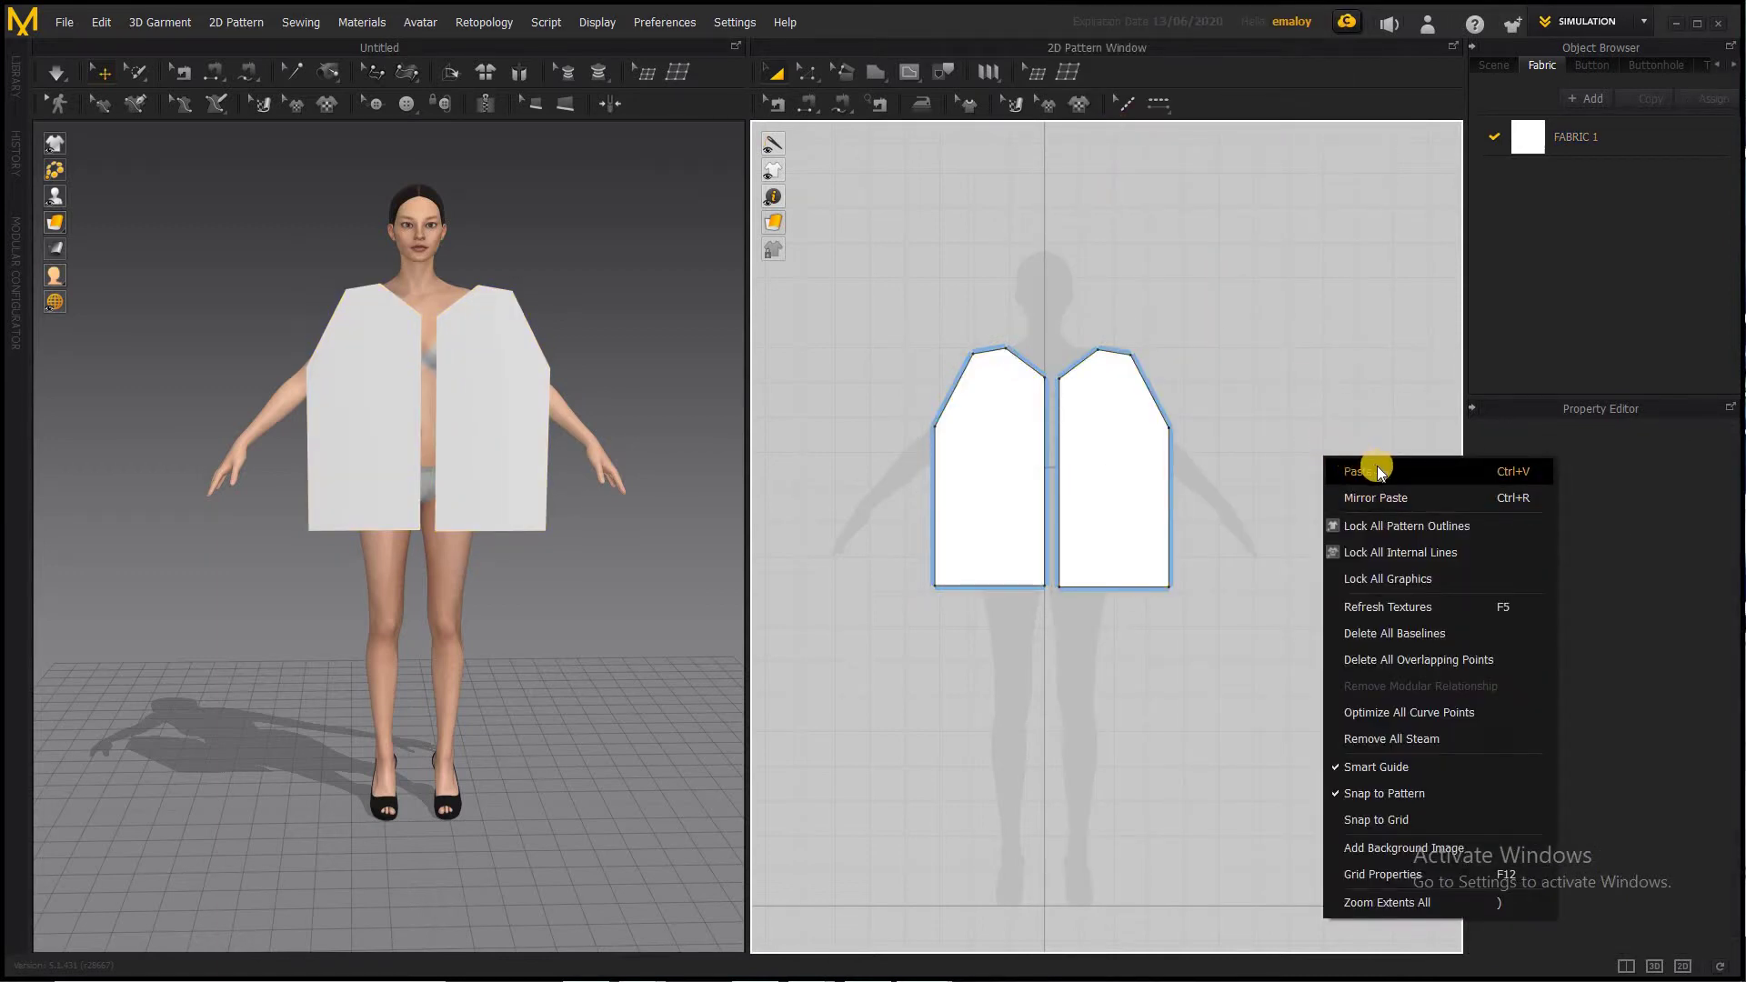
click(1376, 470)
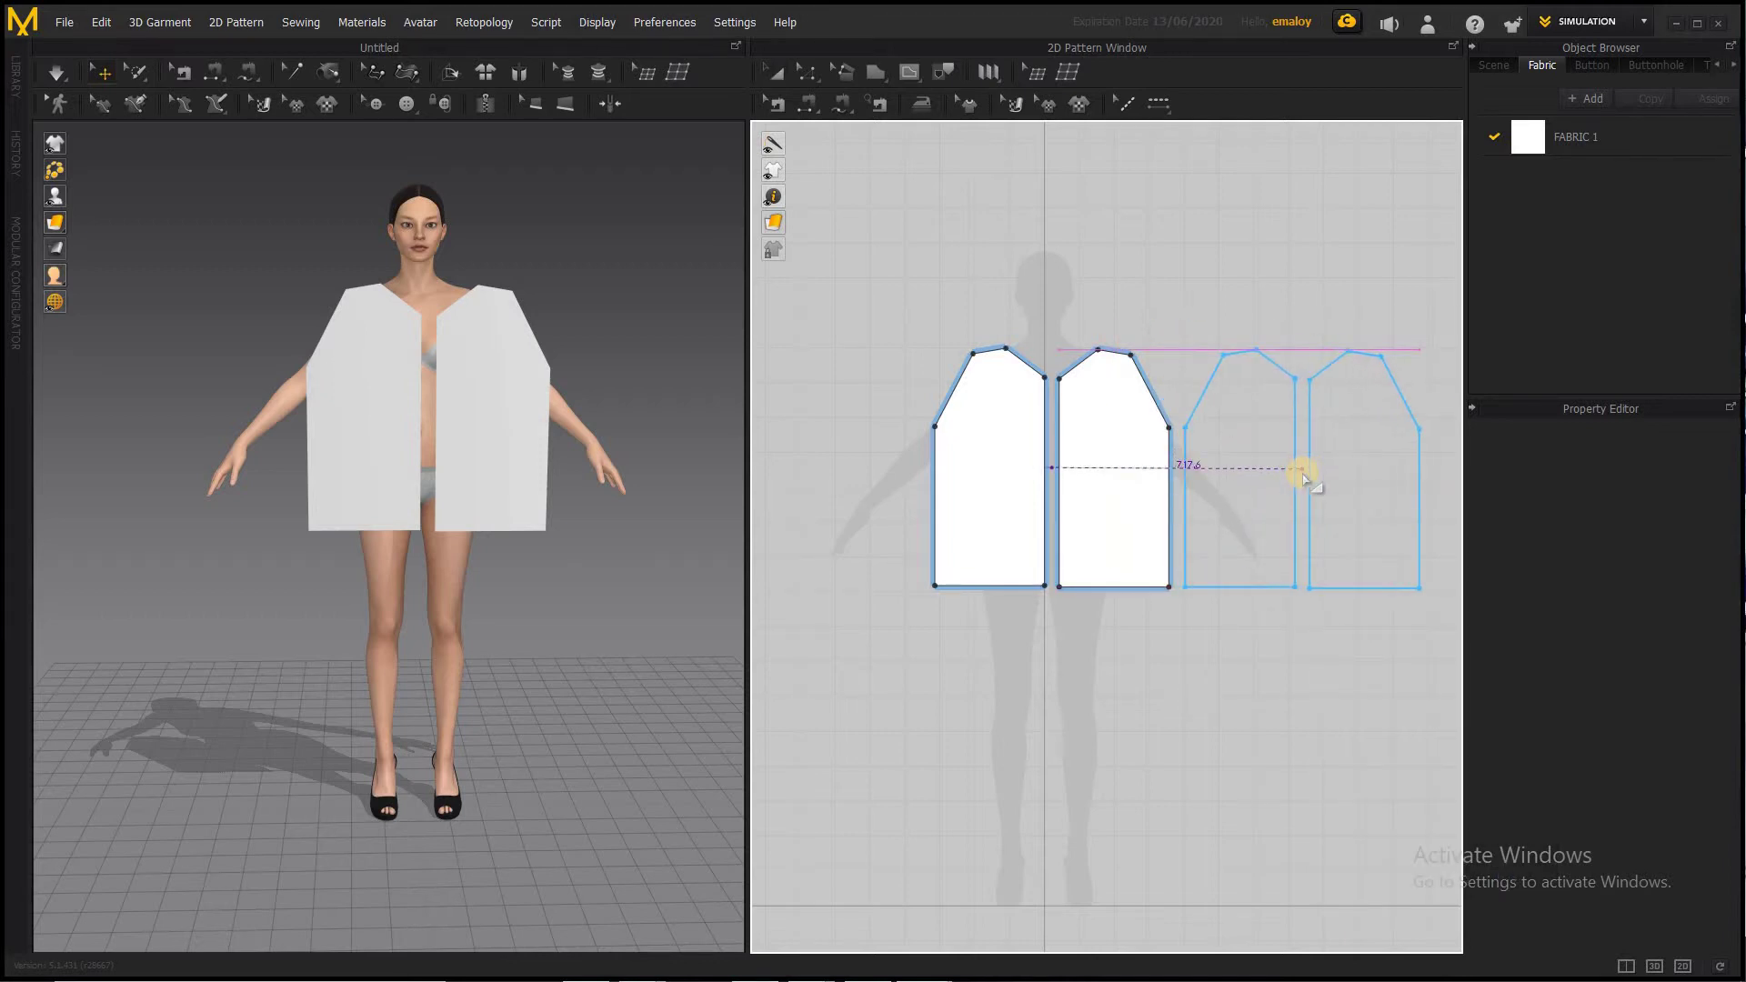
click(1303, 475)
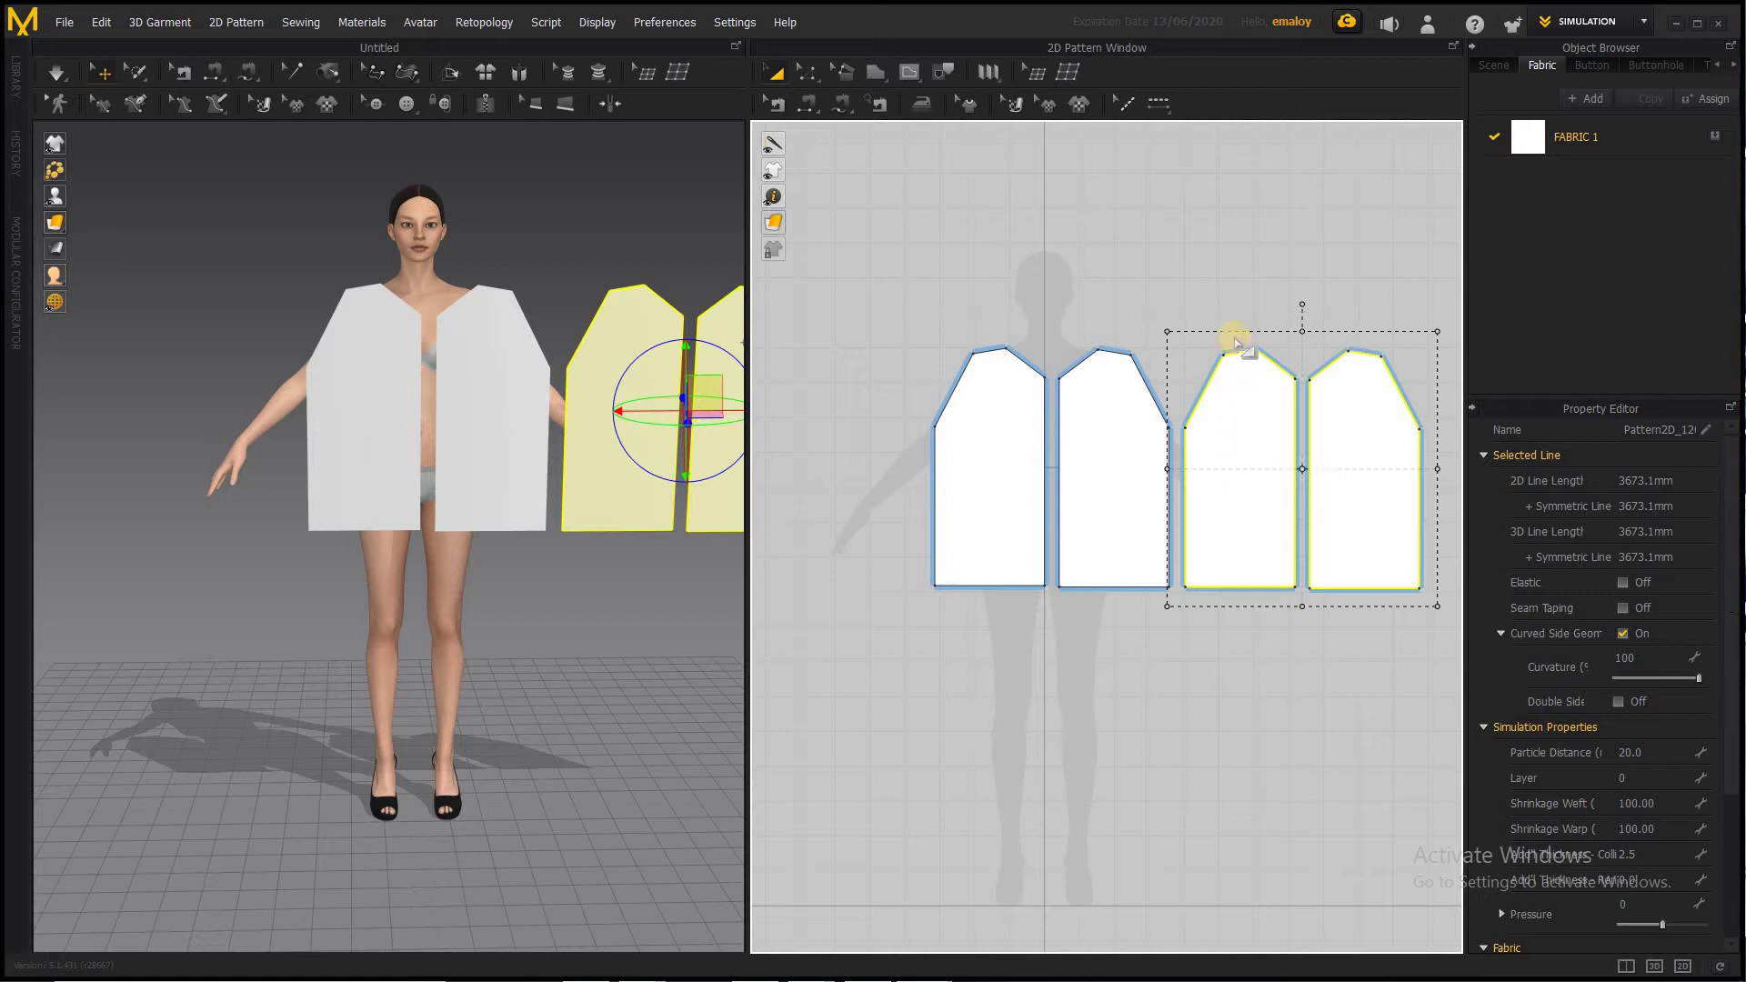
right_click(1276, 417)
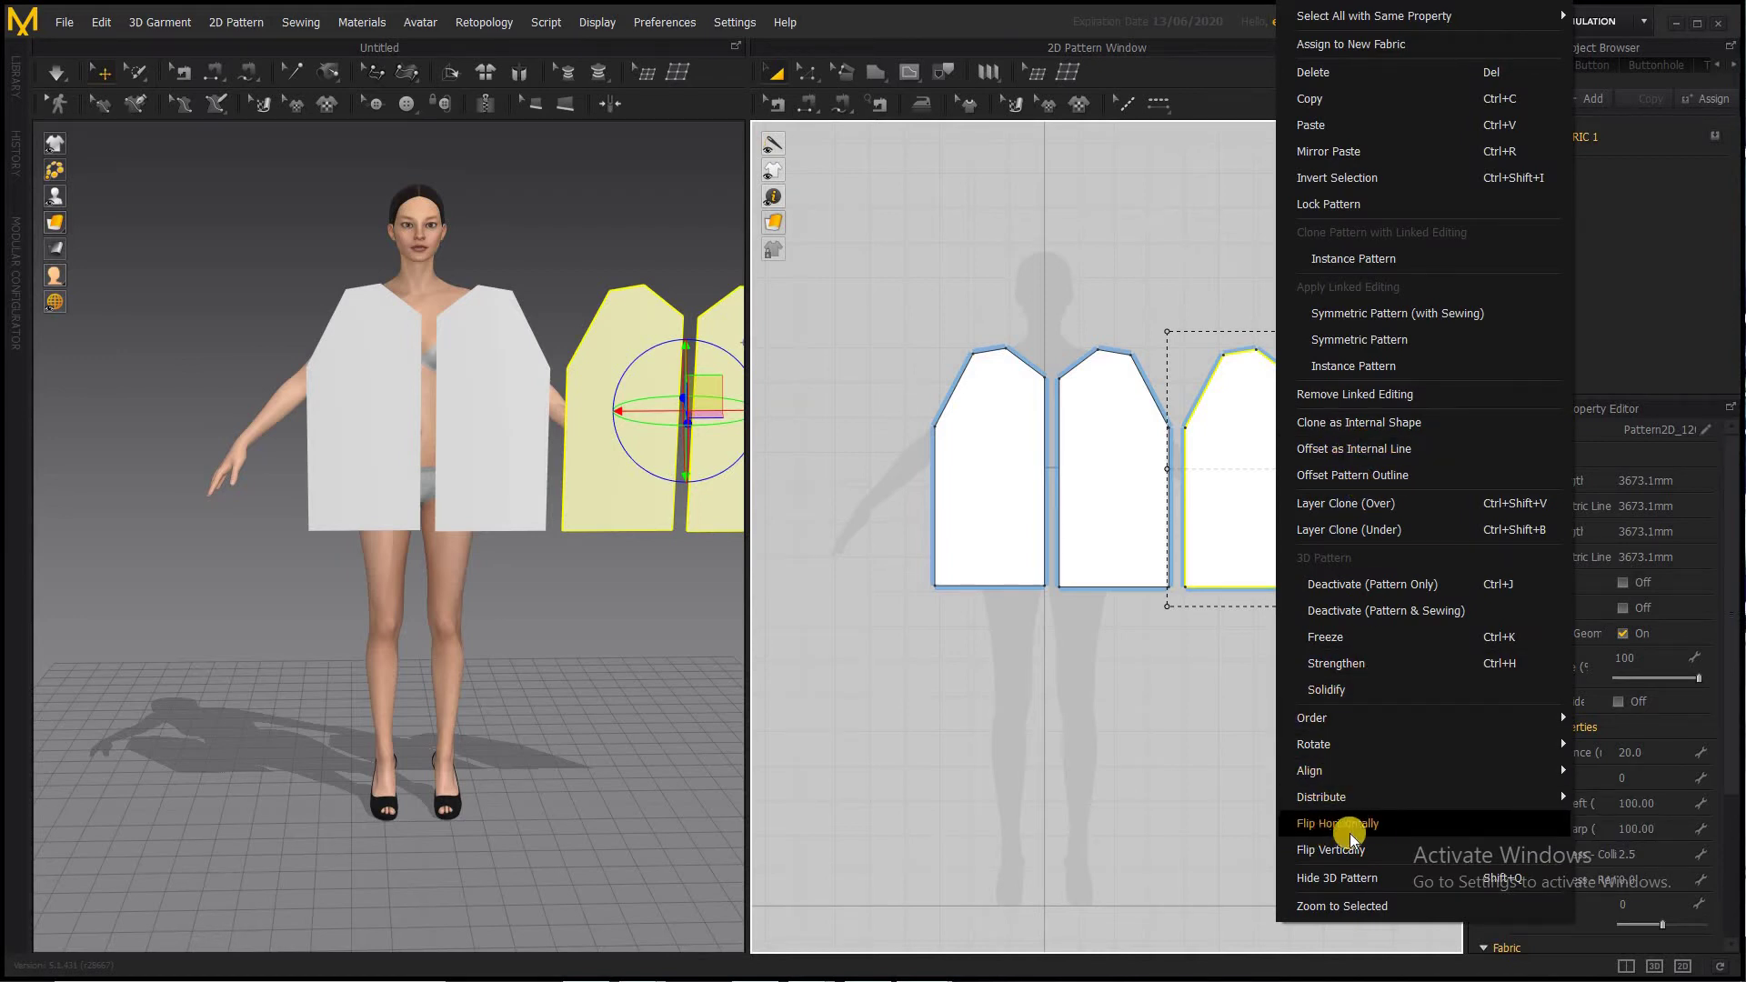
click(1395, 825)
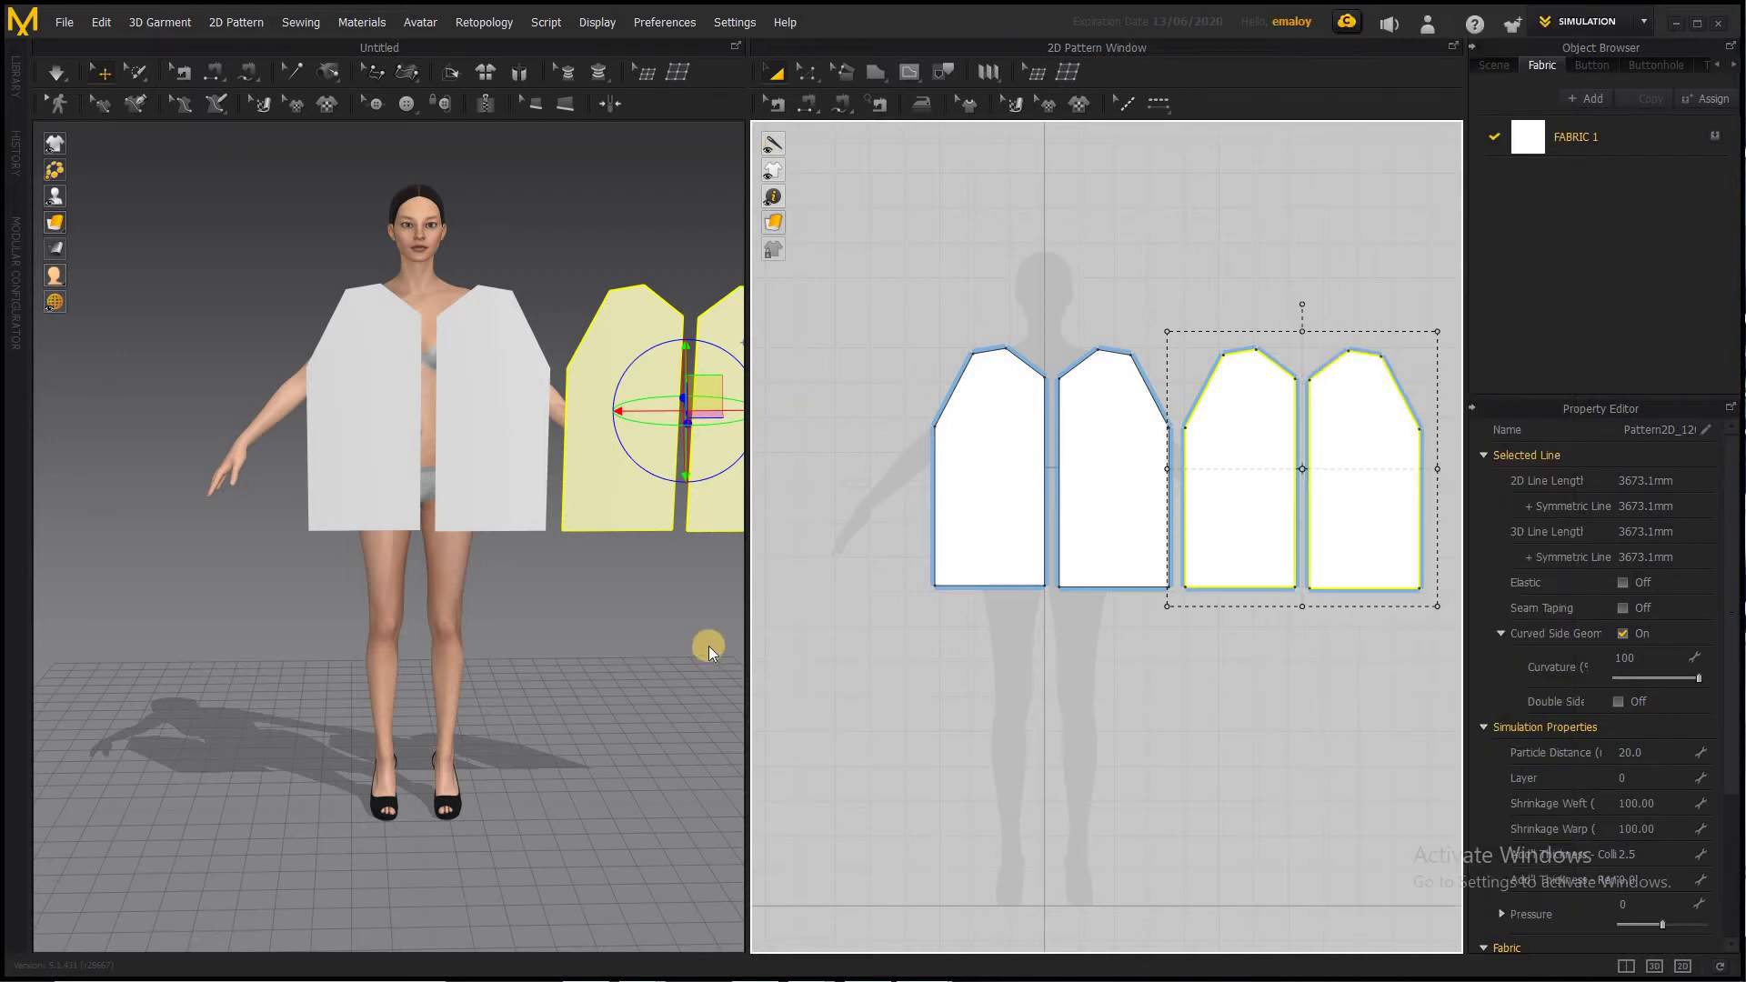
Move the pasted pair of panels in 3D so that they stand centered close behind the avatar's back
scroll(605, 662, down, 2)
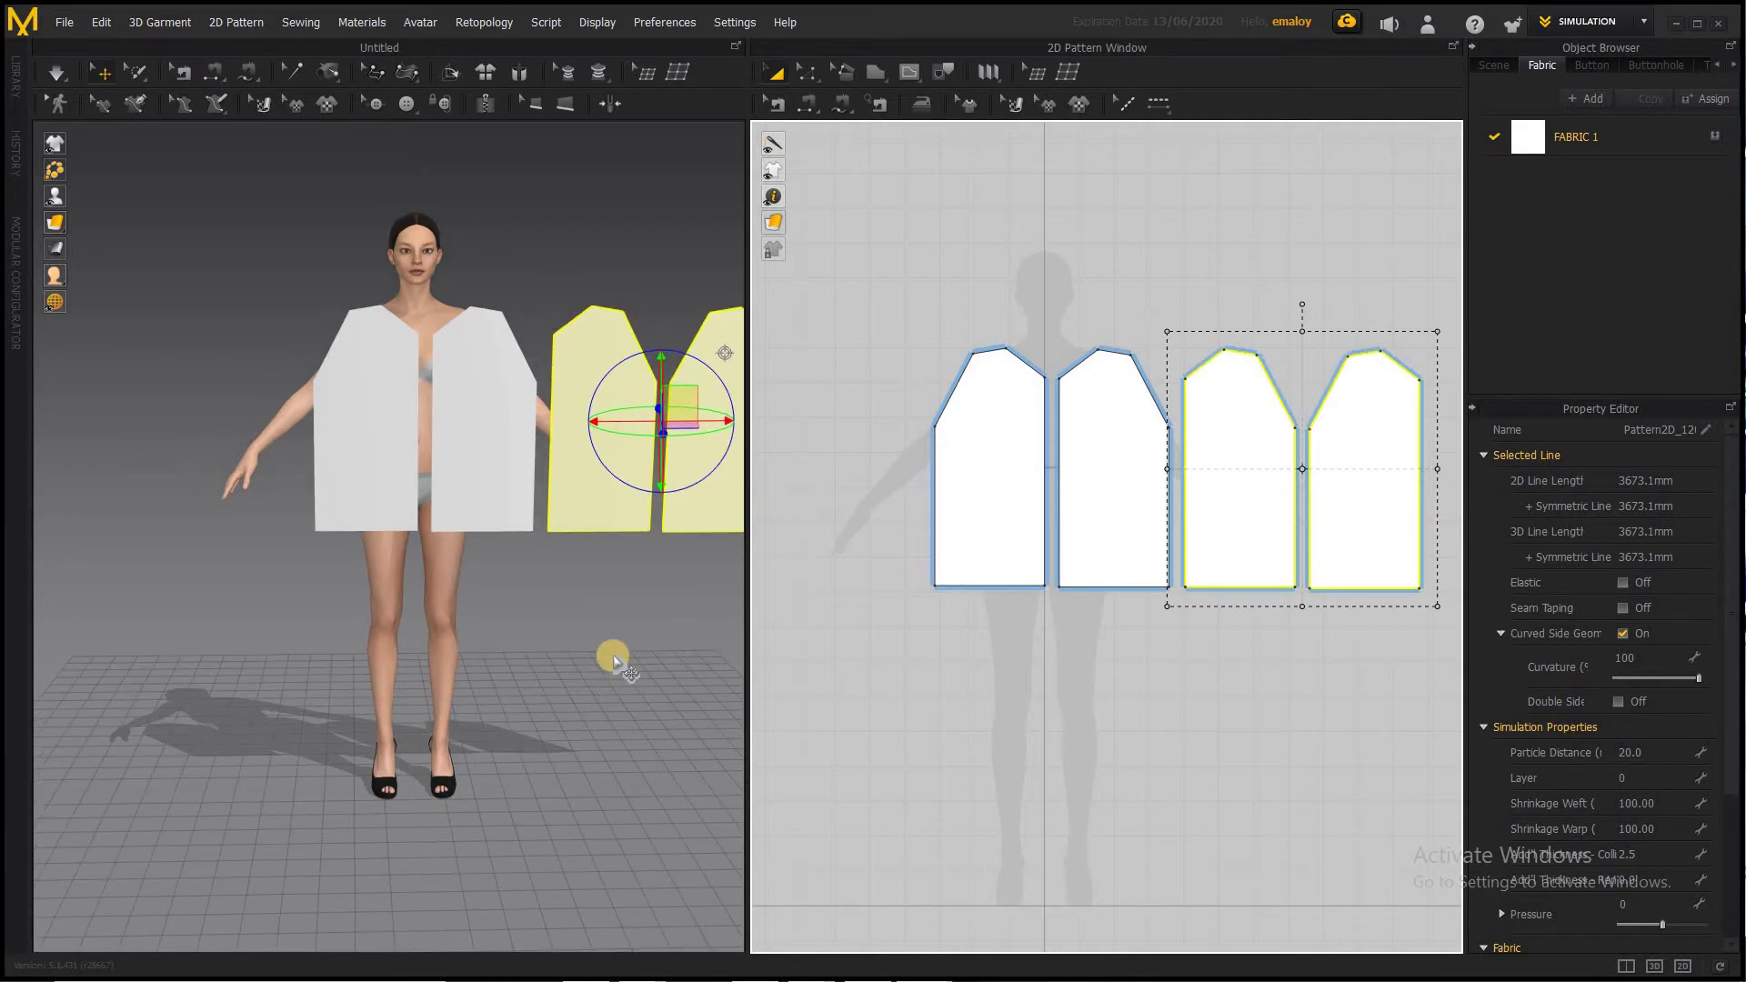
right_drag(612, 661, 355, 663)
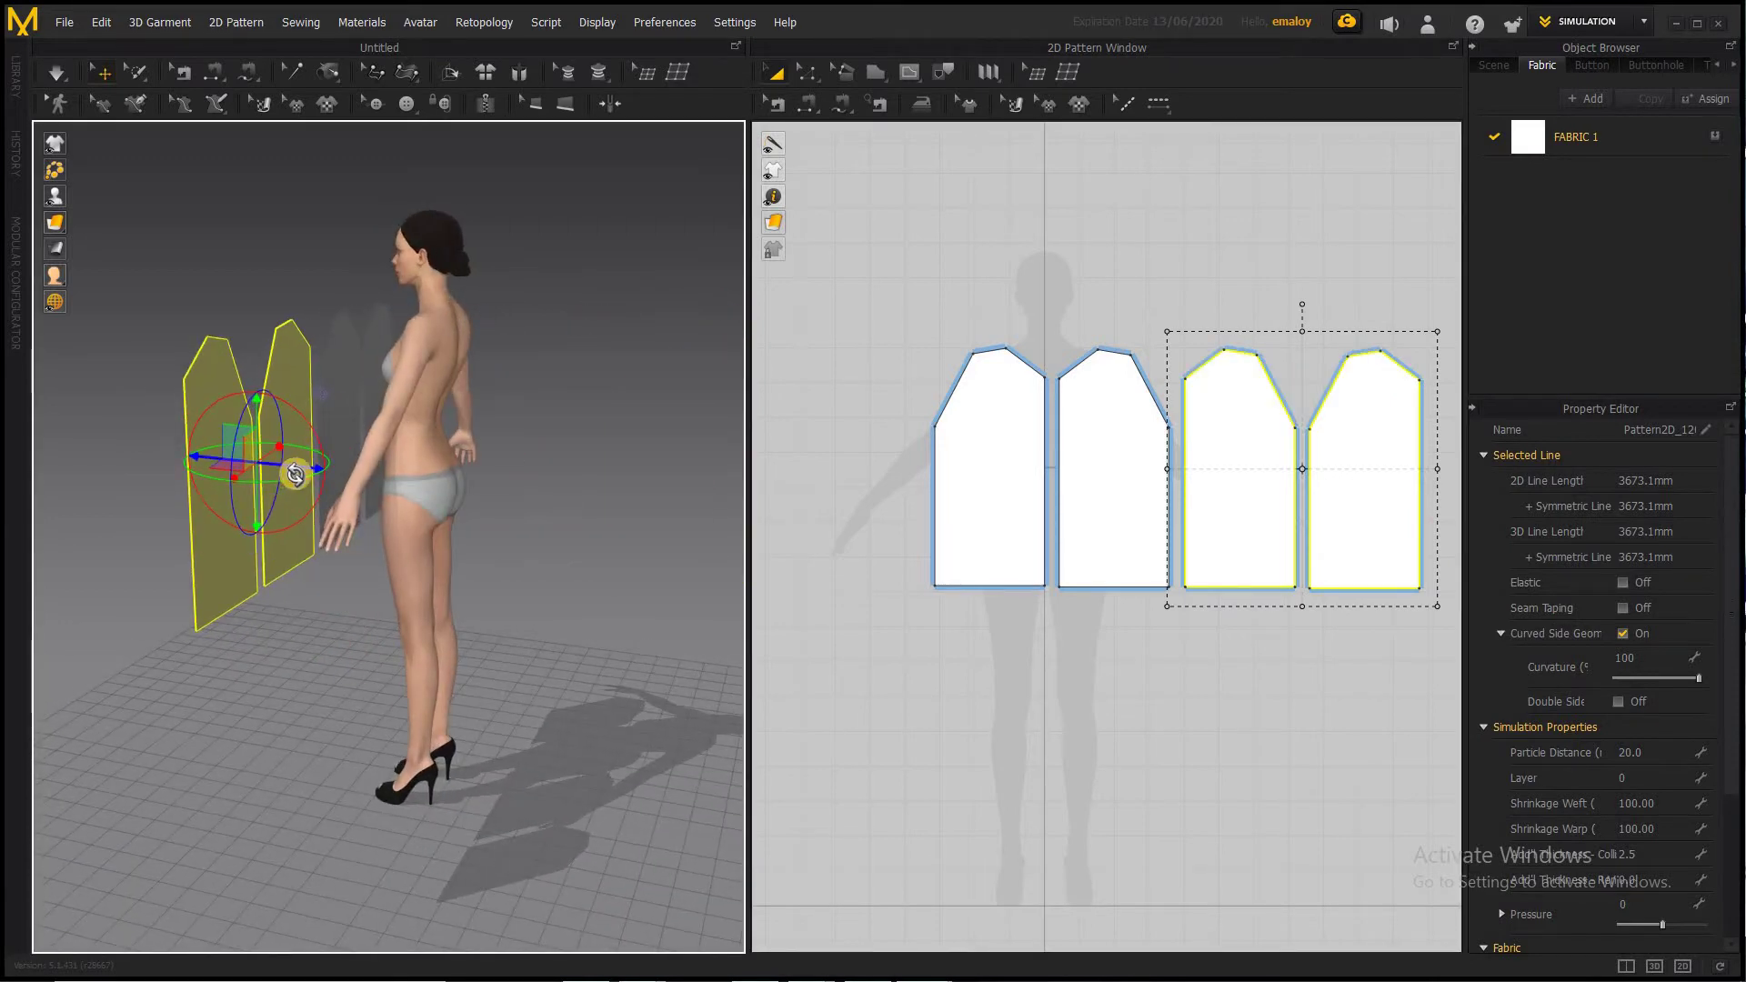
drag(295, 474, 511, 459)
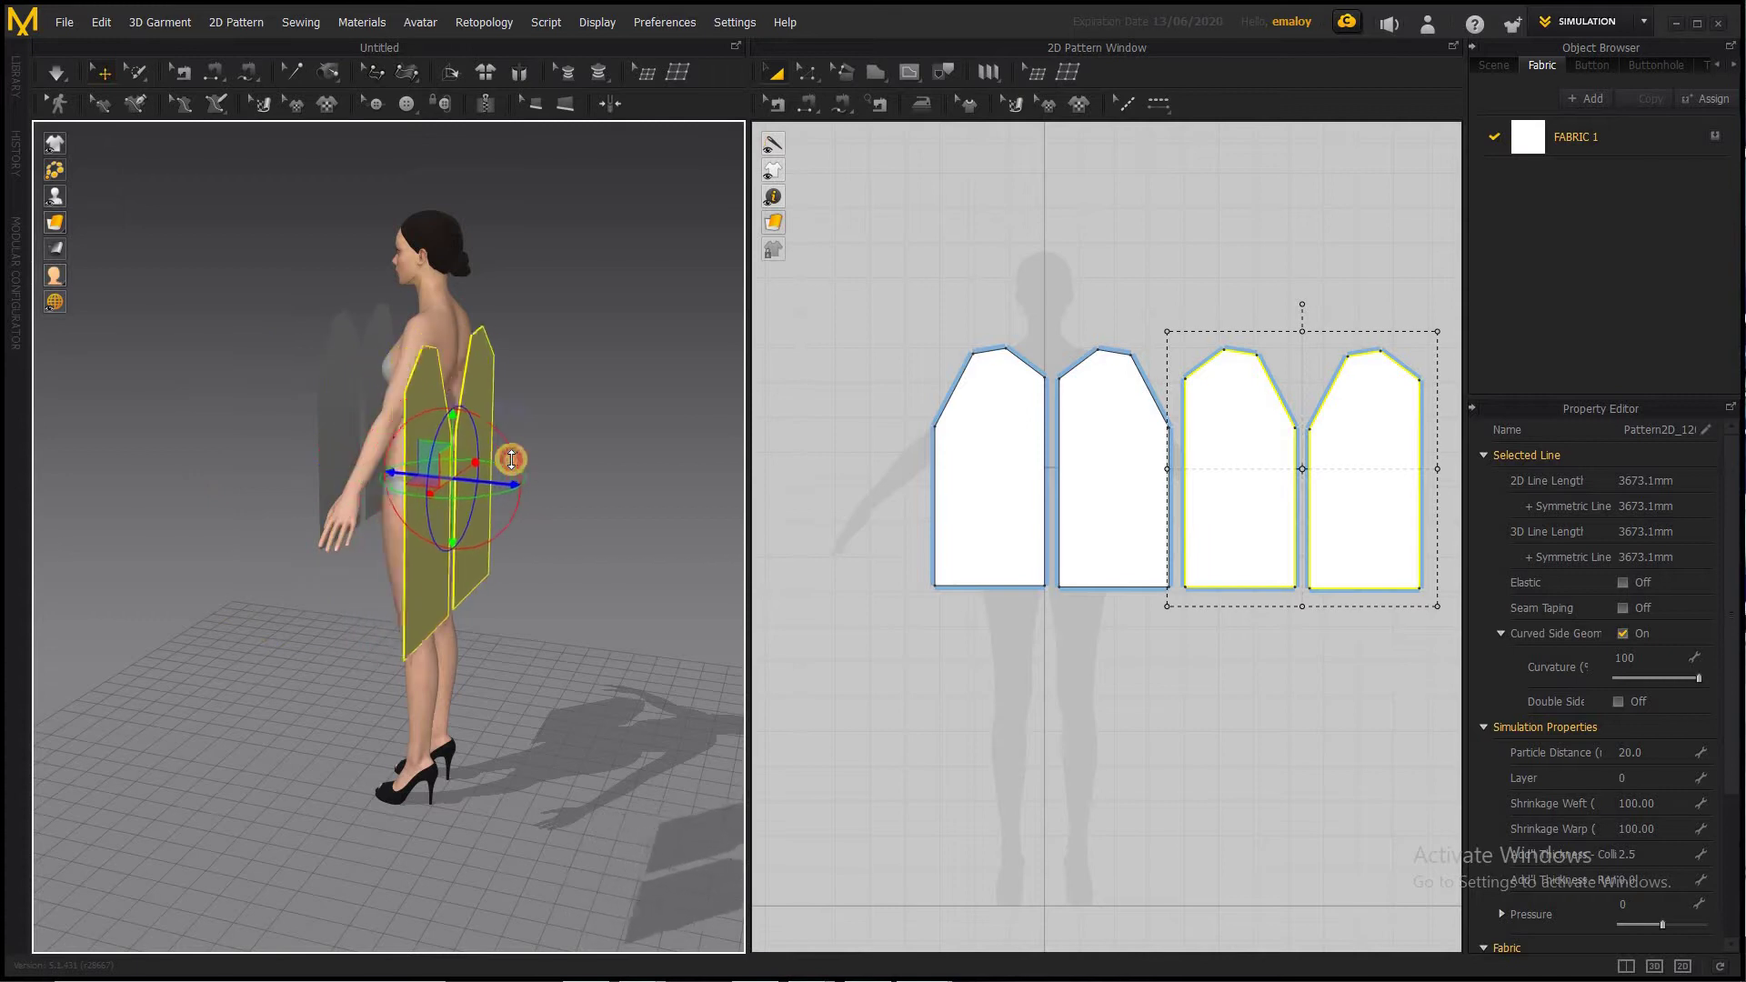
right_drag(565, 565, 360, 577)
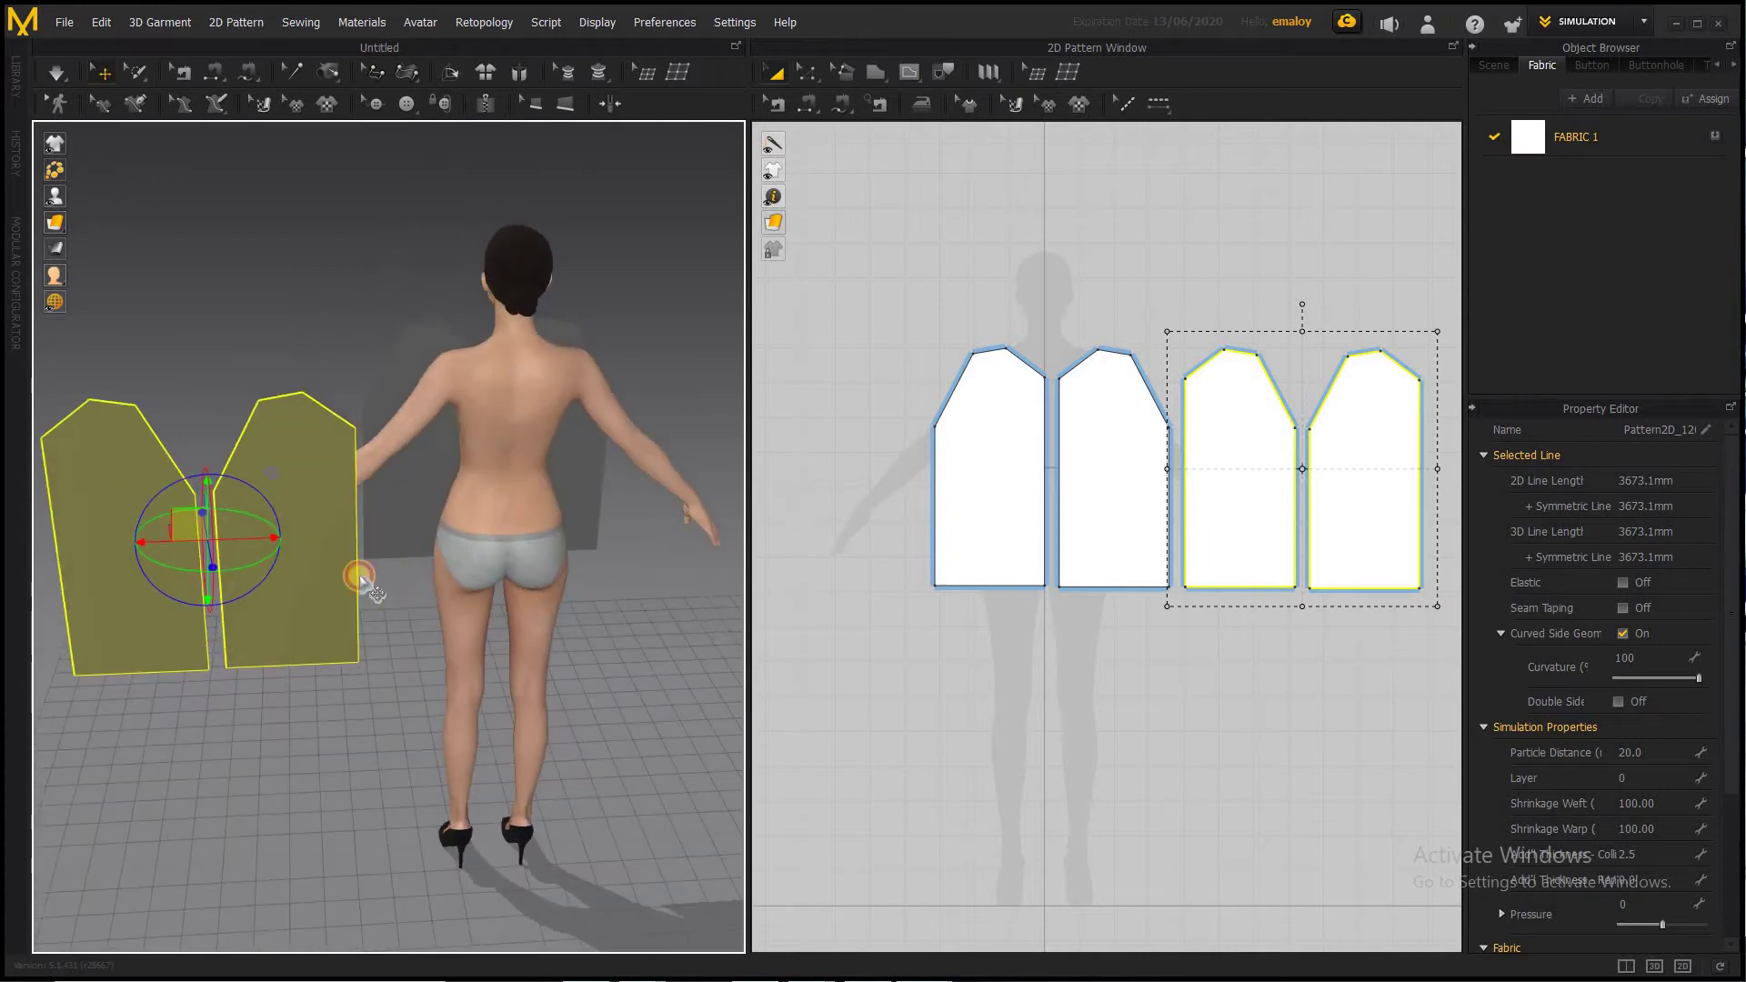
drag(253, 538, 565, 518)
right_drag(319, 624, 176, 491)
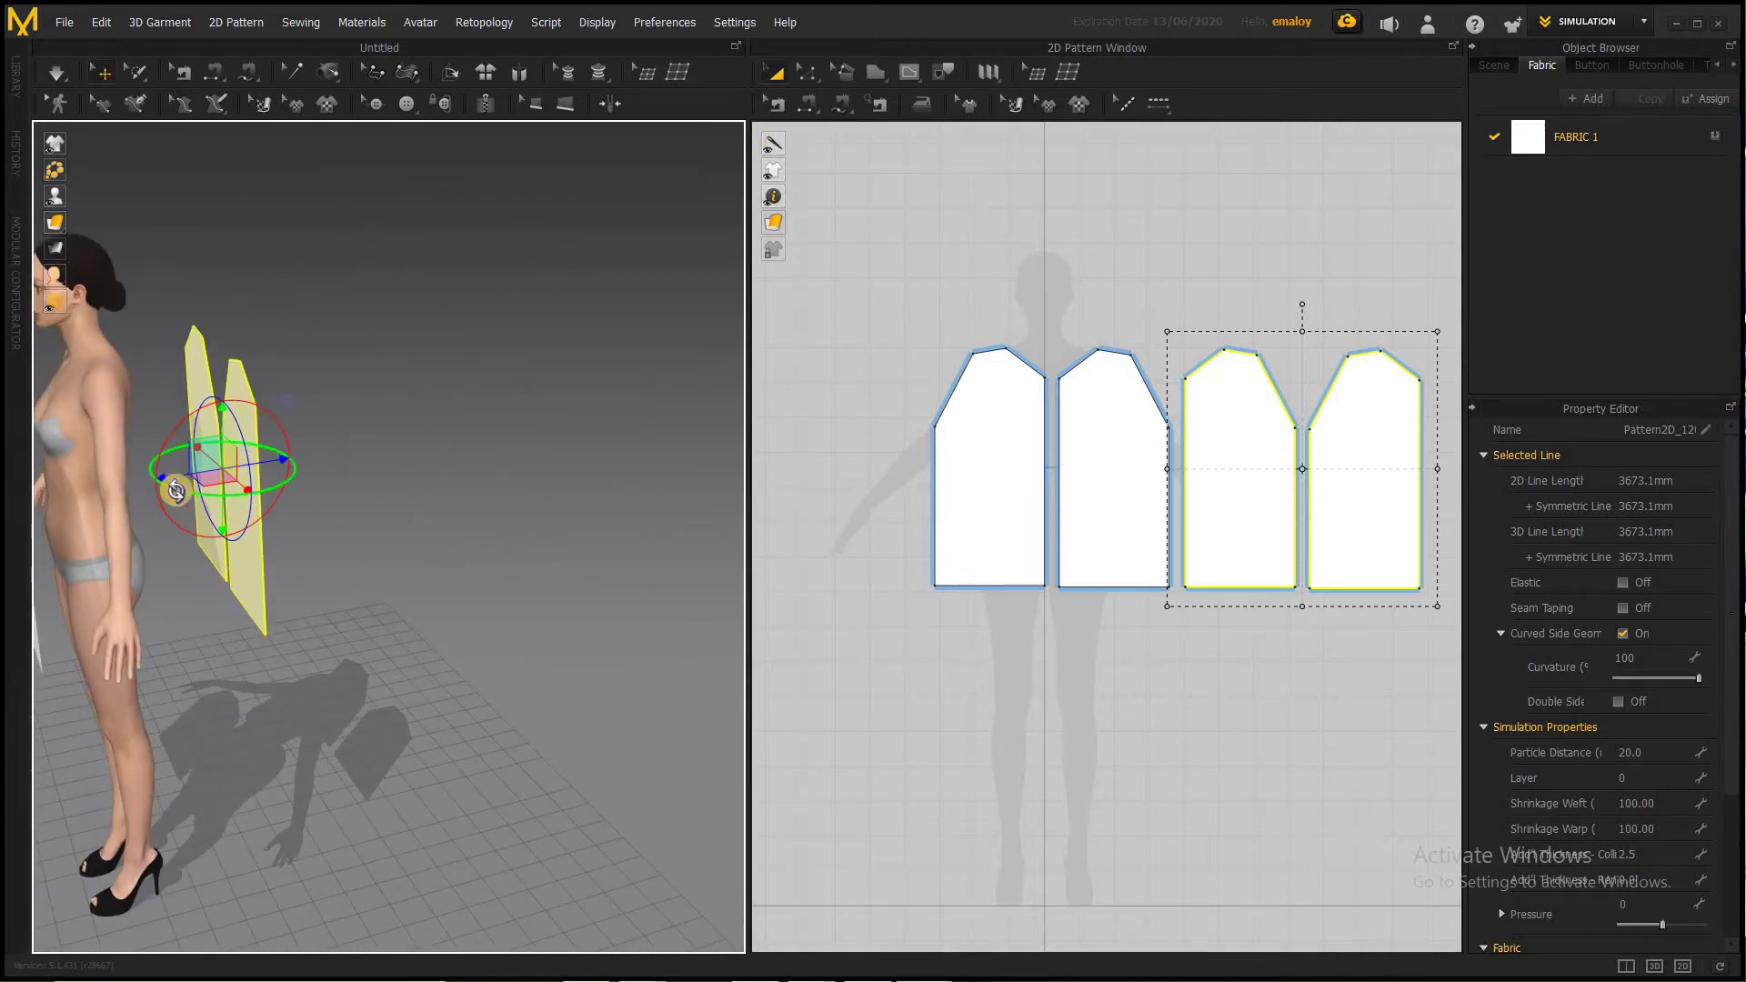
drag(164, 479, 86, 477)
right_drag(218, 525, 505, 480)
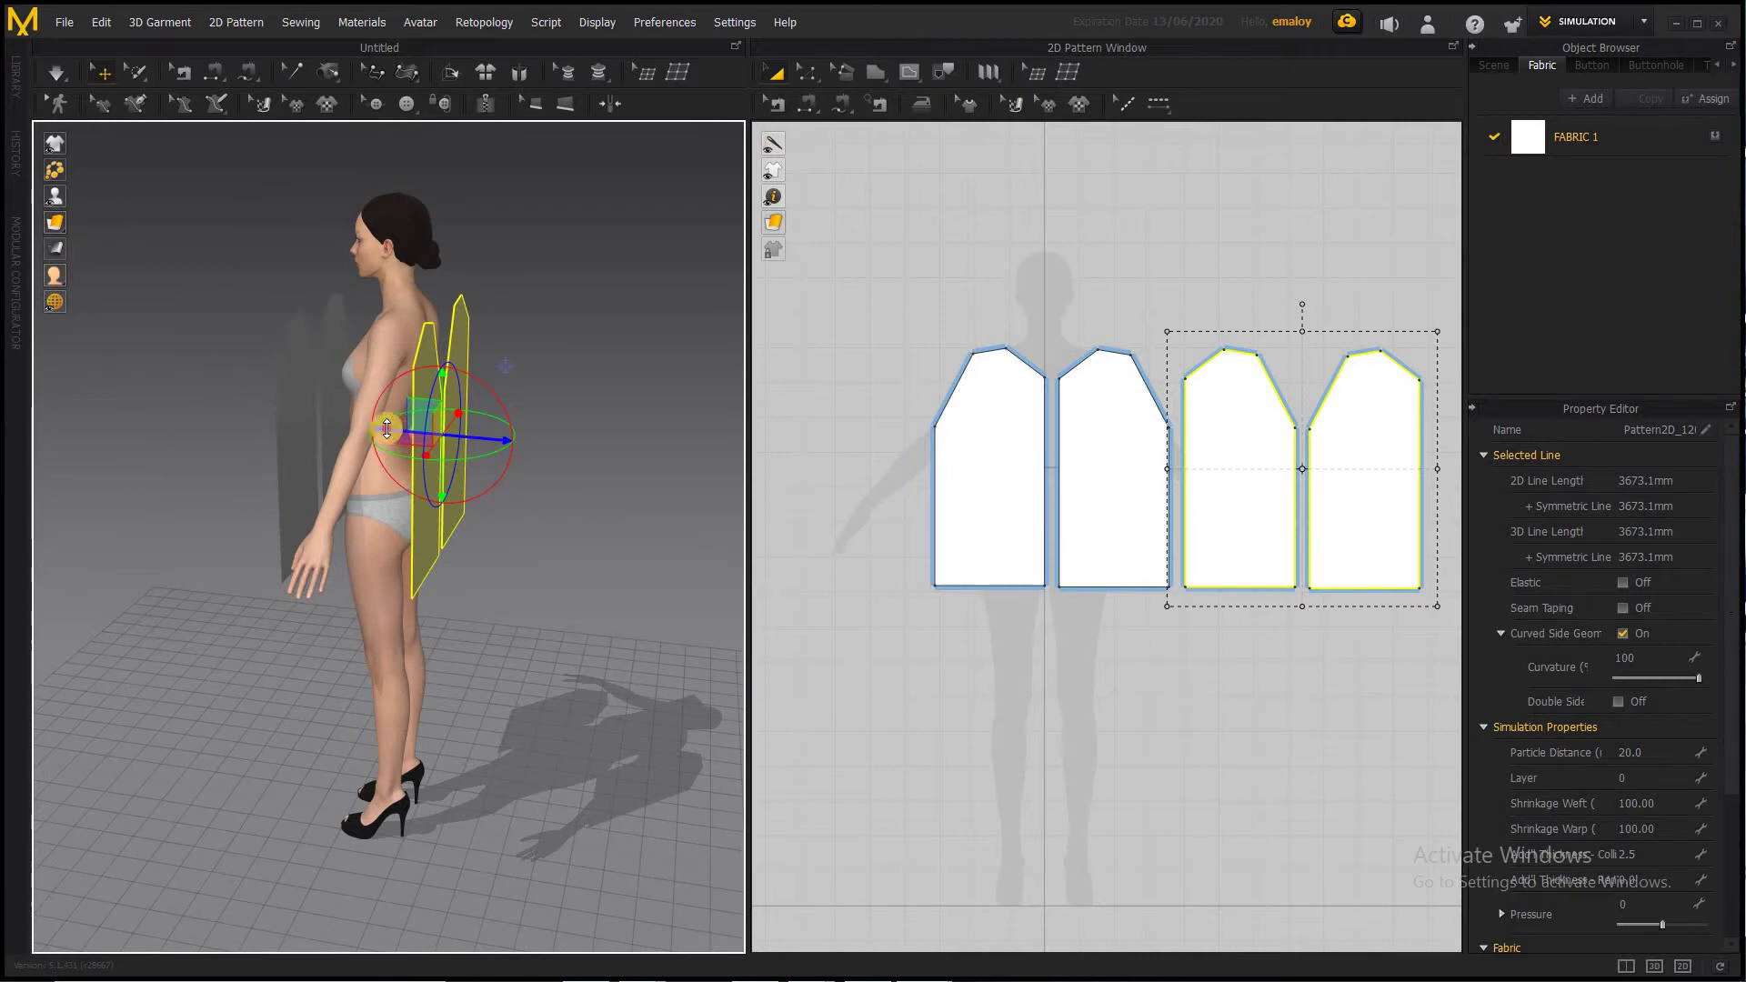
drag(387, 429, 387, 430)
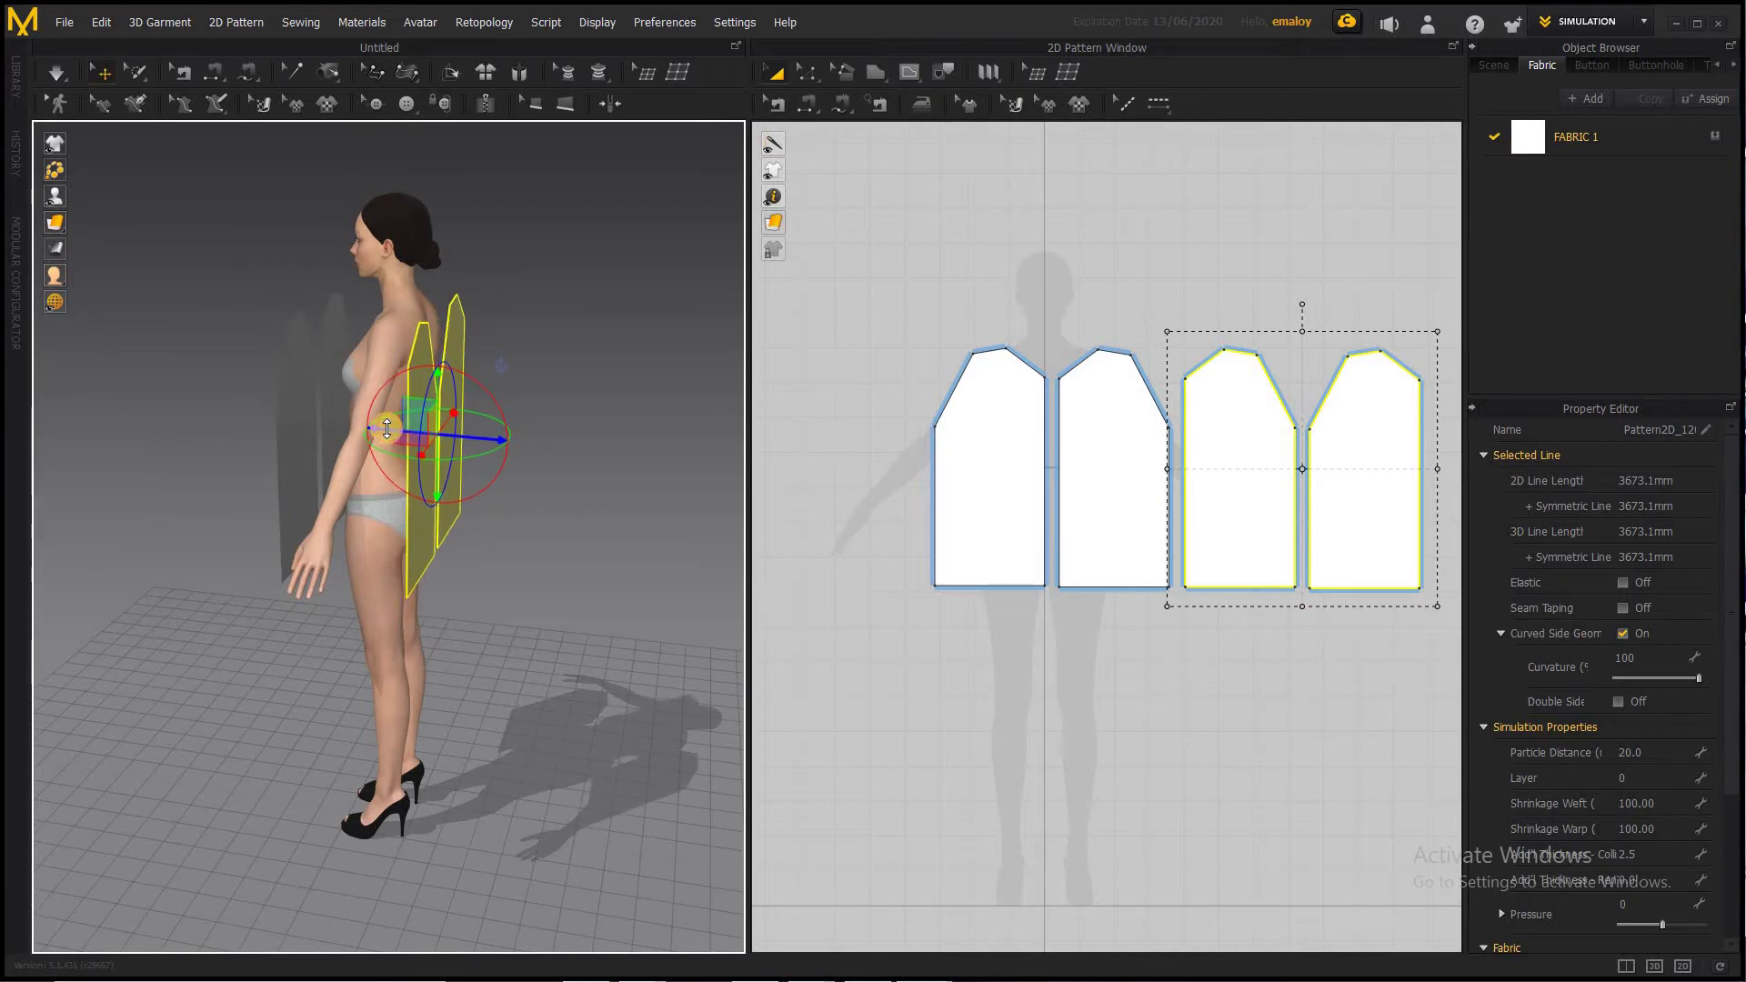
Select the two front panels and move them closer to the avatar's chest in the 3D view
right_drag(233, 482, 357, 472)
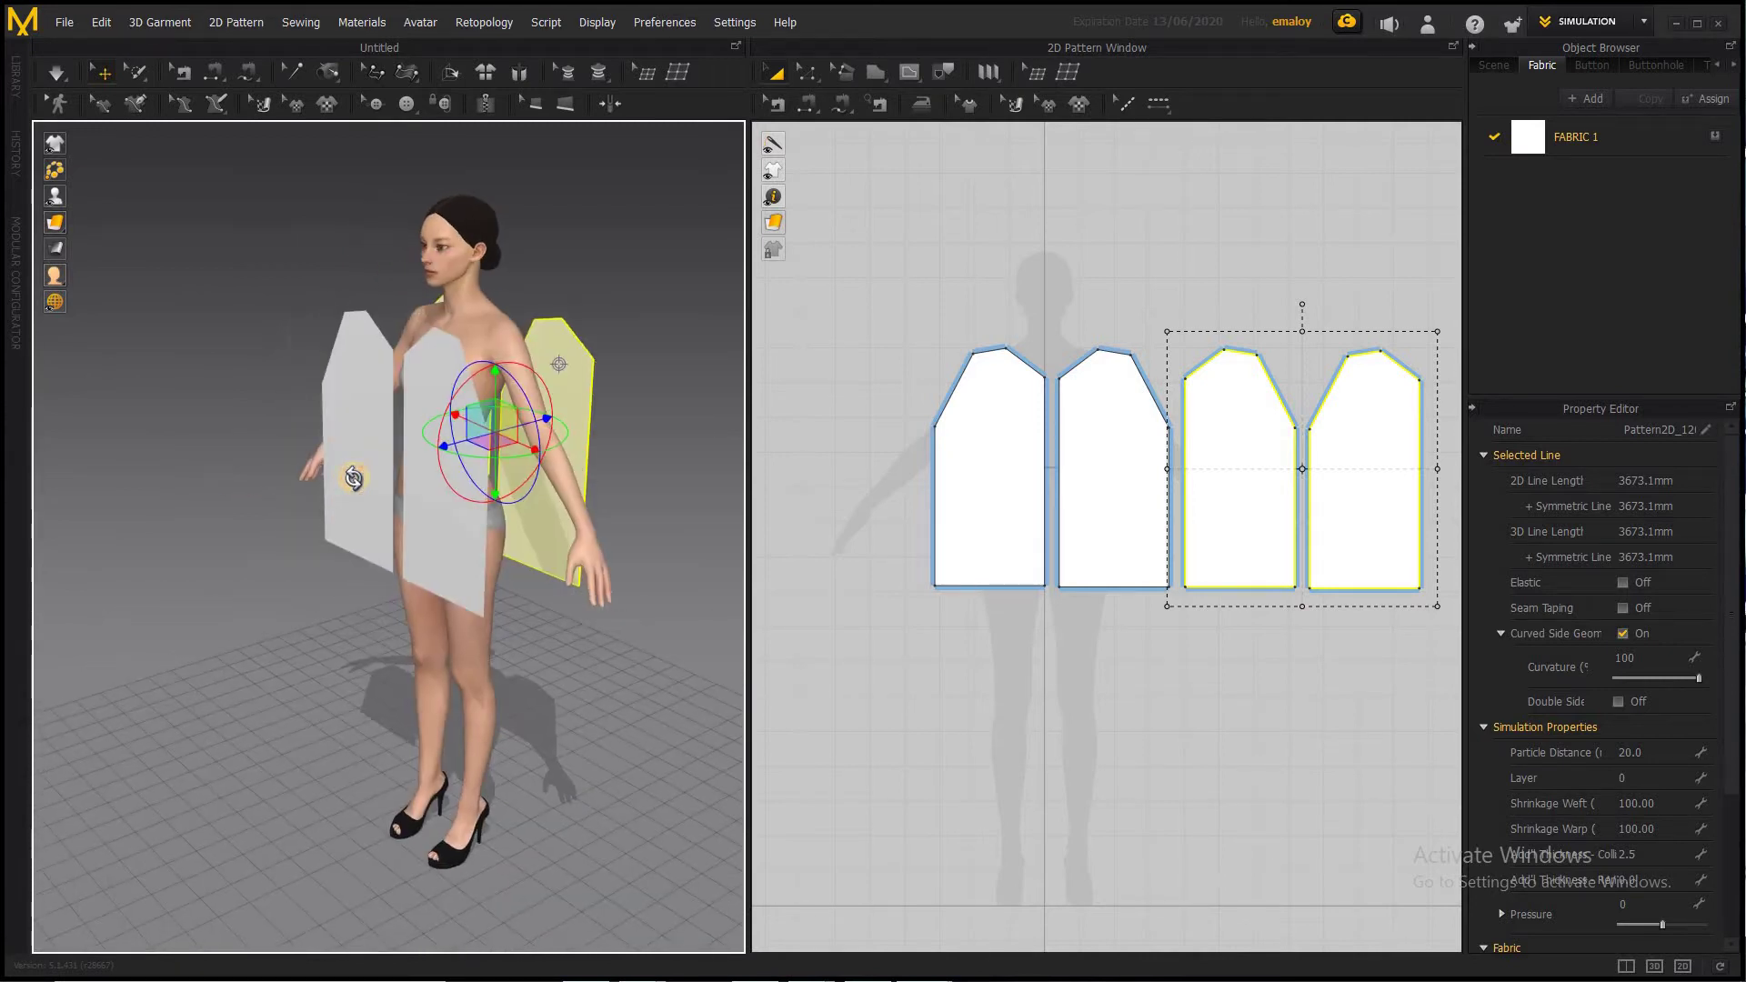
drag(810, 319, 1168, 651)
right_drag(509, 627, 349, 463)
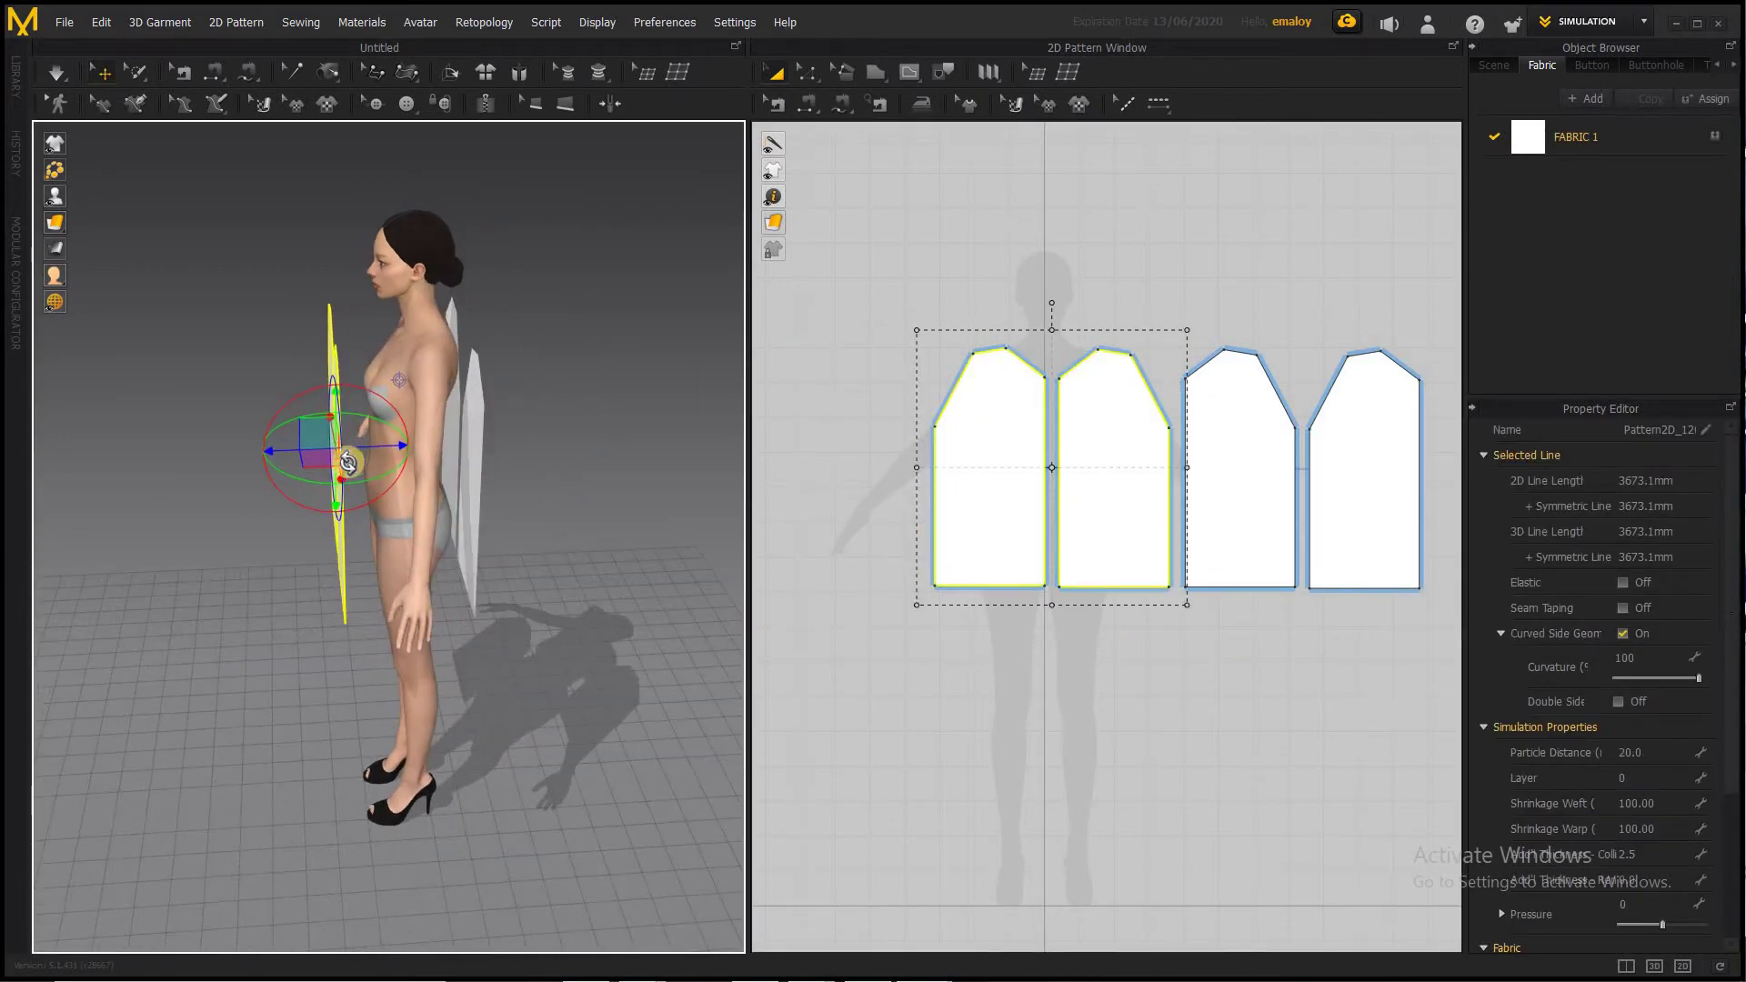
drag(371, 446, 397, 447)
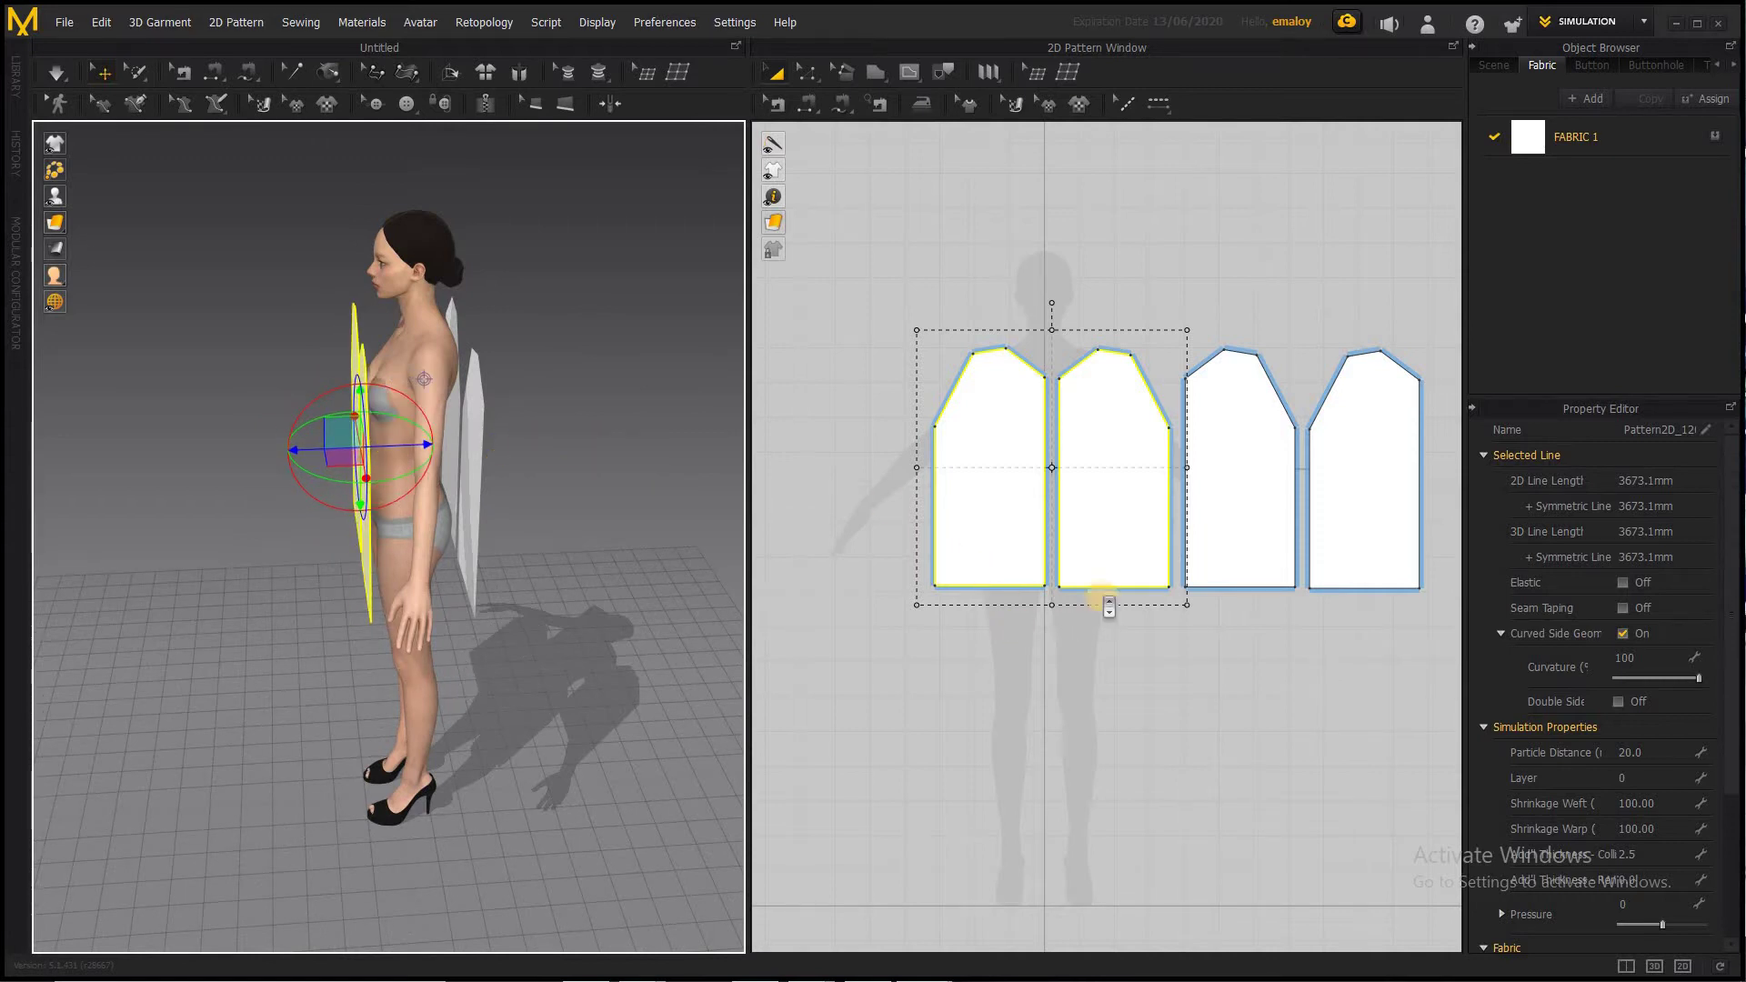
scroll(1103, 598, down, 1)
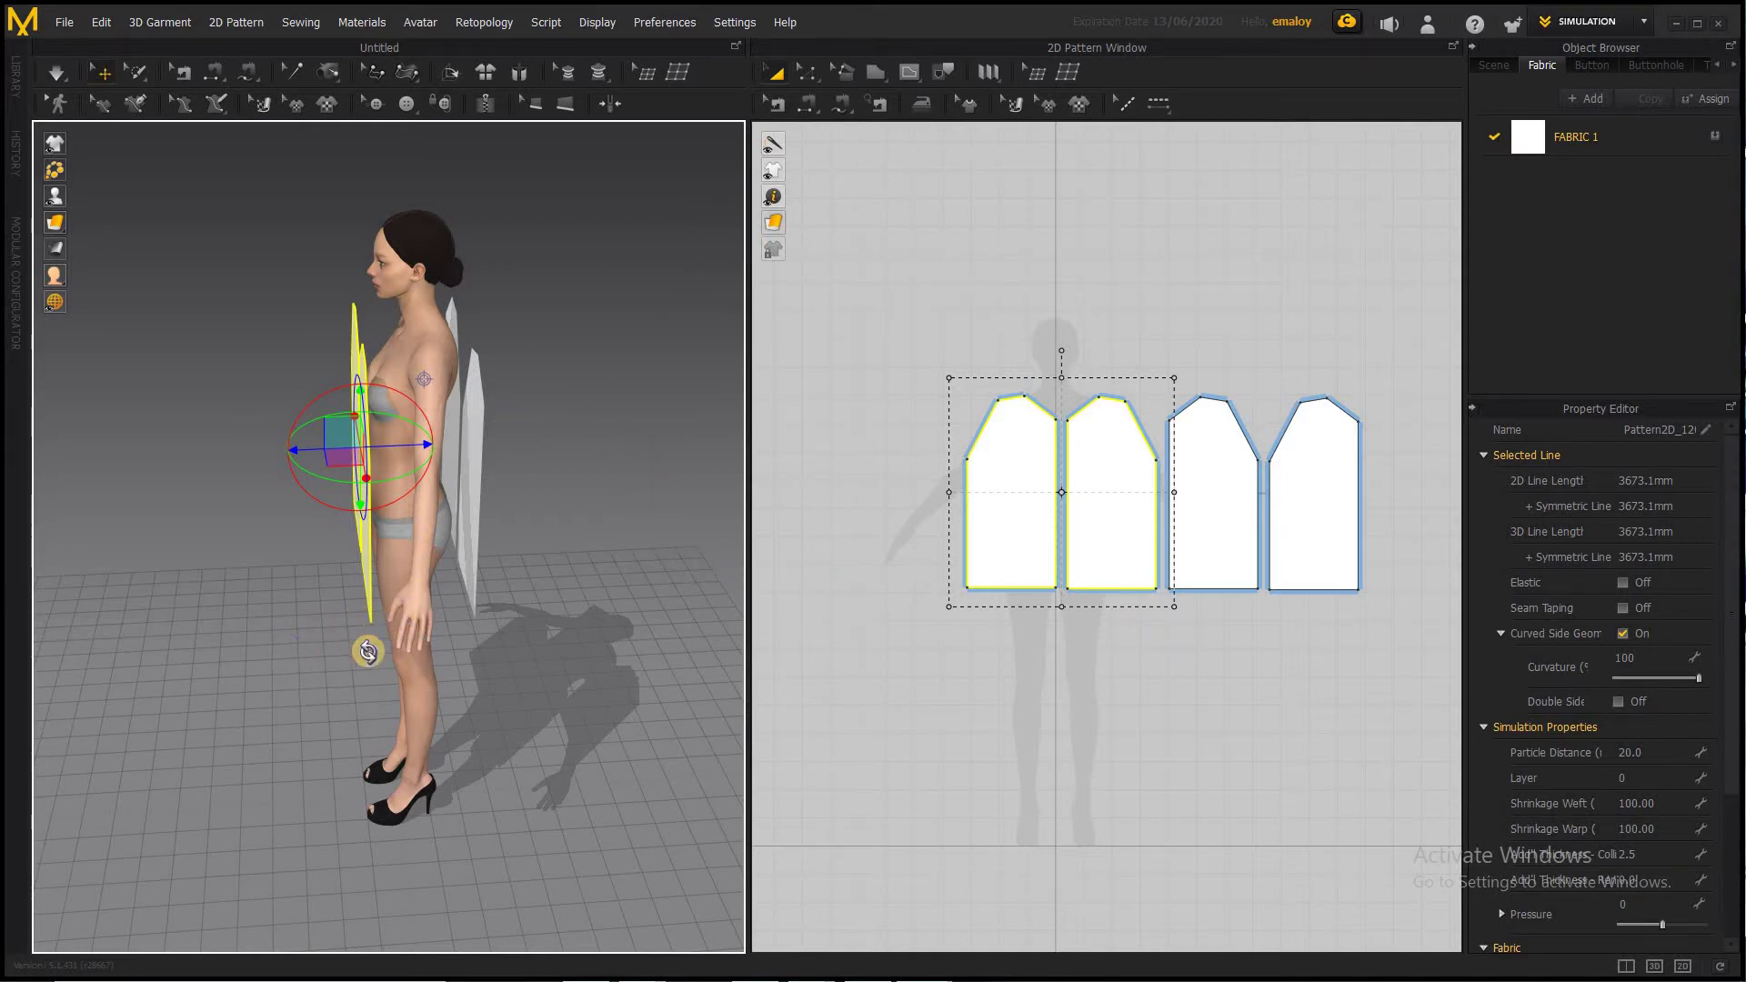
right_drag(367, 653, 323, 624)
click(585, 506)
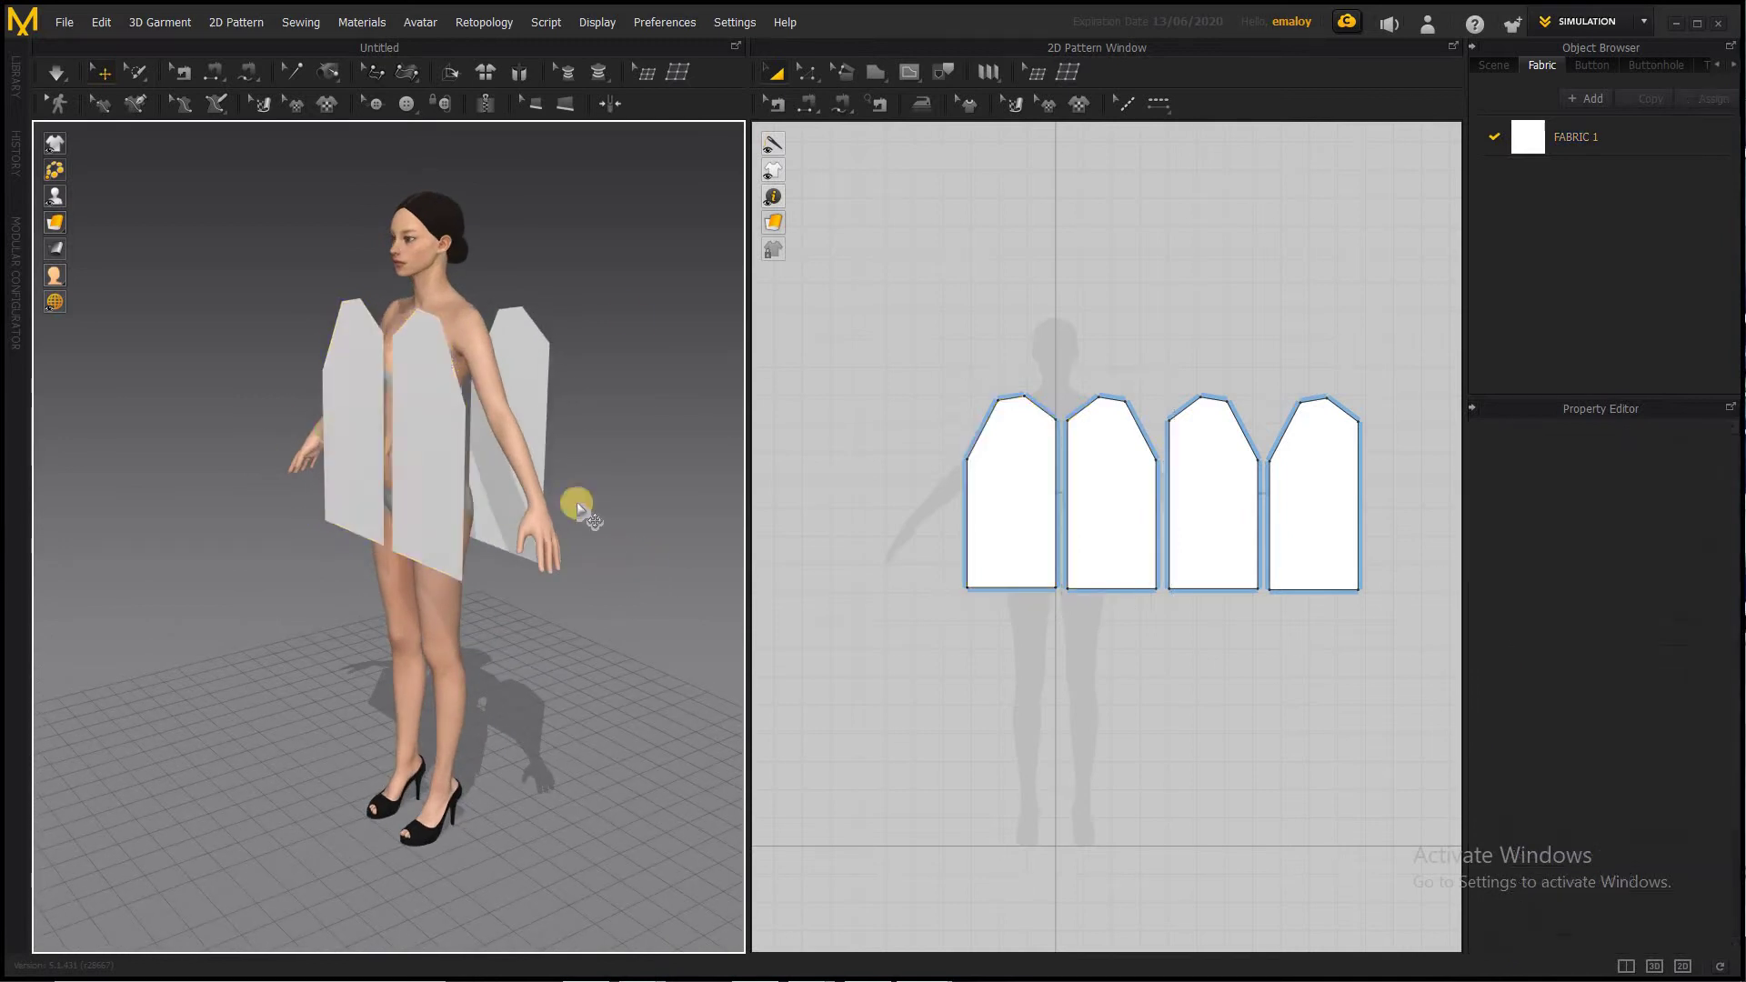
Try to sew the side edge of a front panel to the outer edge of a back panel with Segment Sewing
click(778, 102)
click(807, 104)
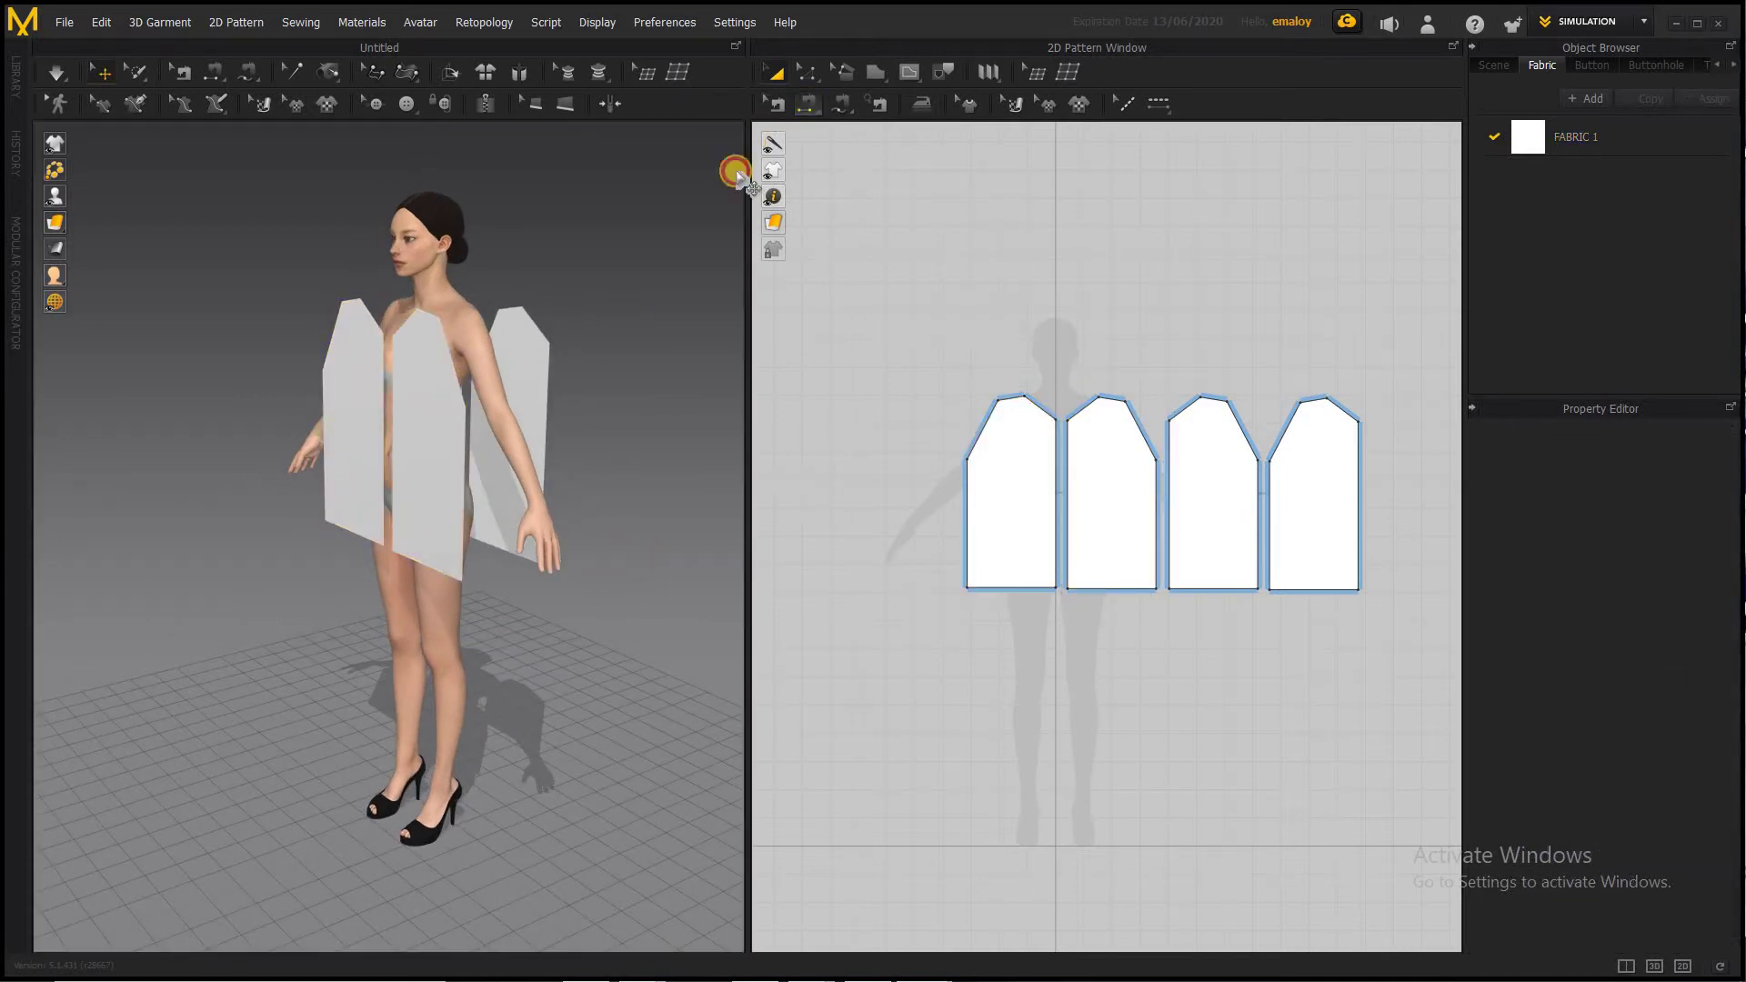
click(506, 450)
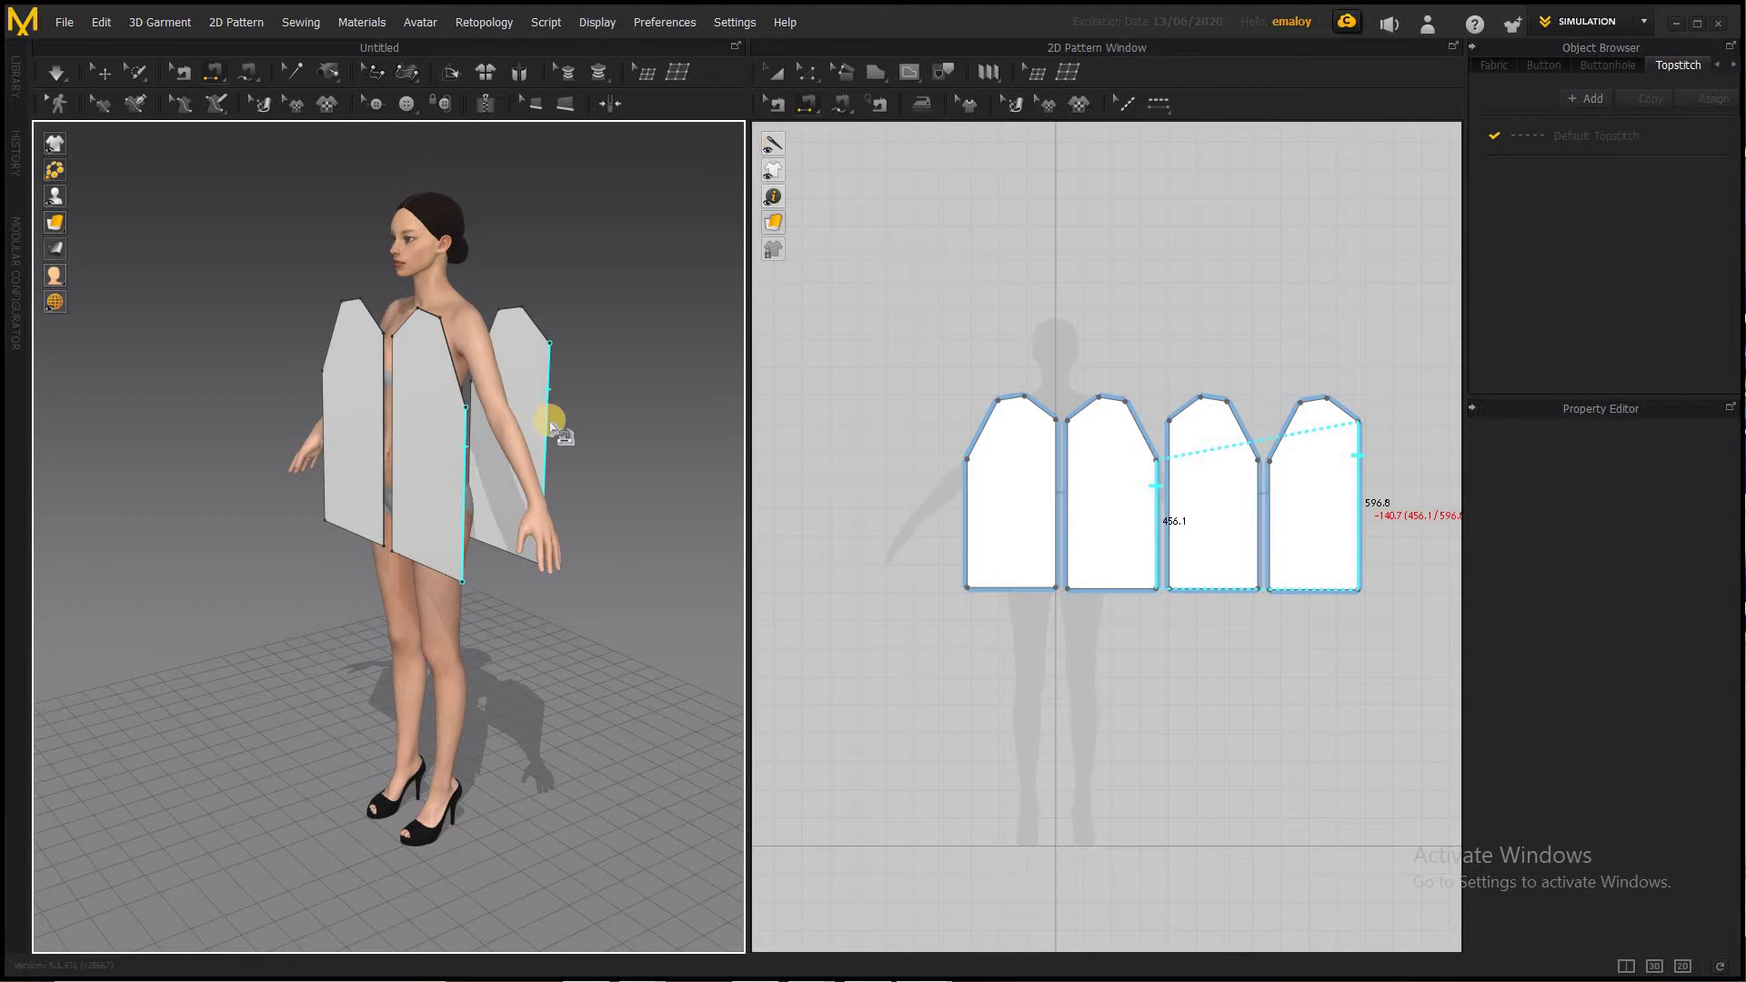
right_drag(542, 445, 366, 448)
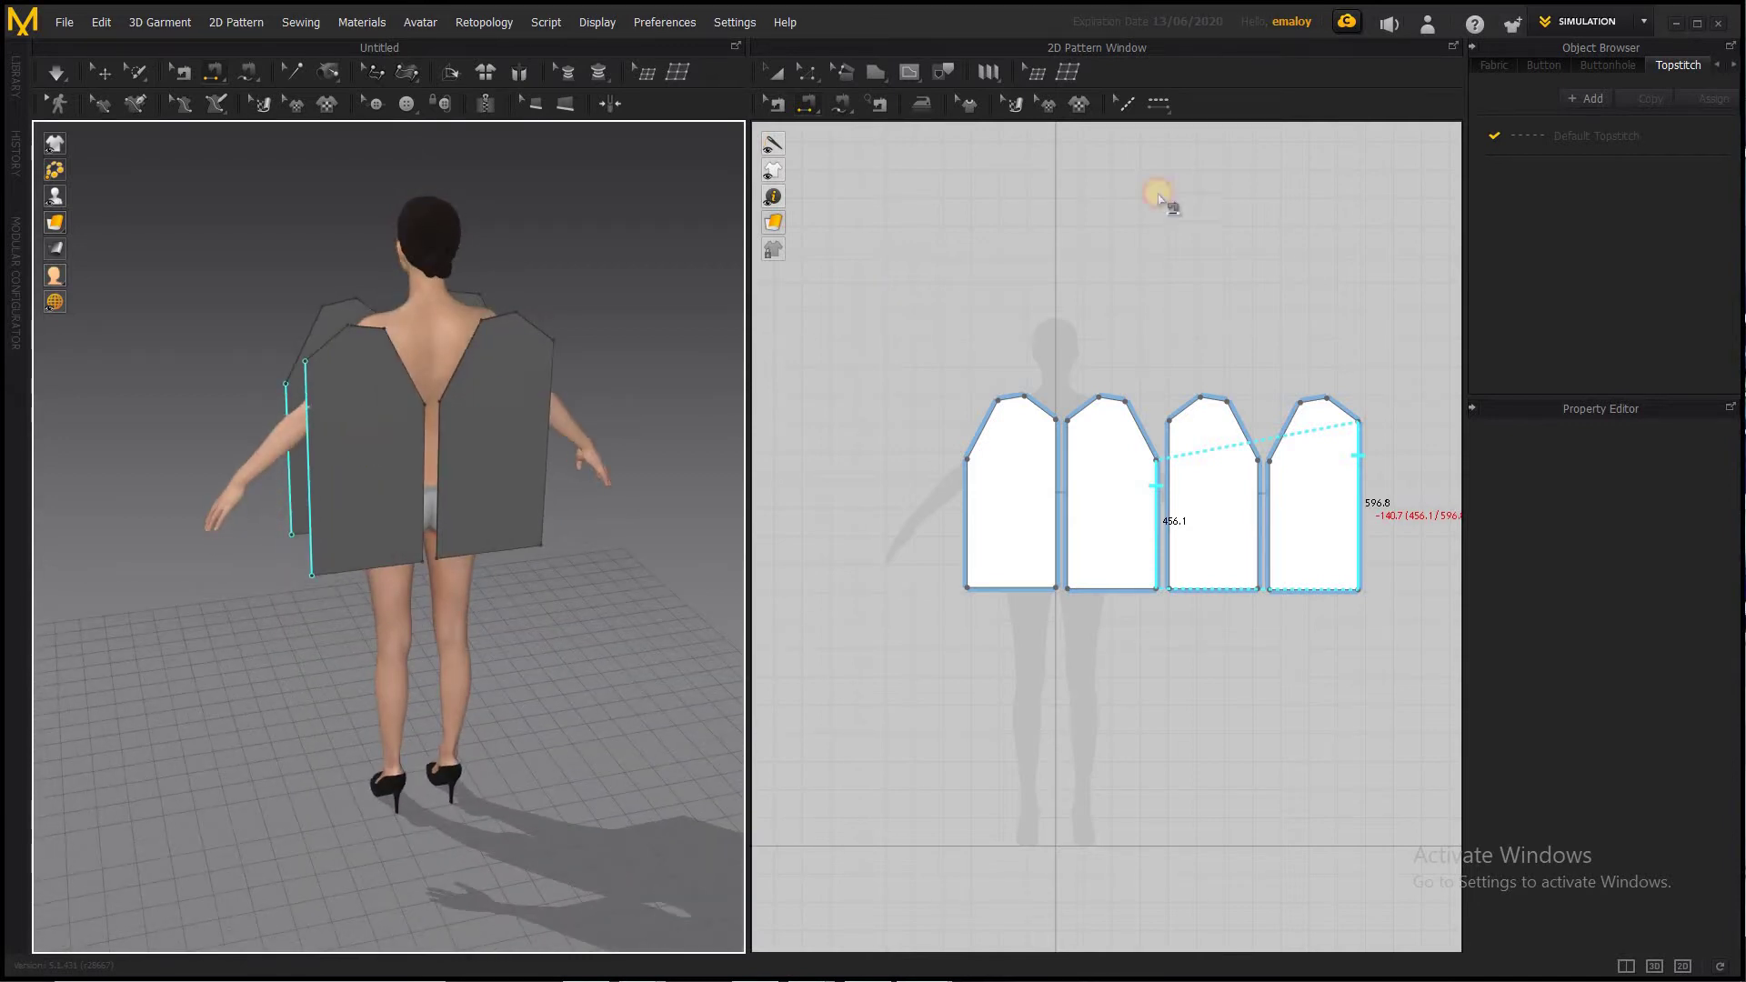
click(517, 254)
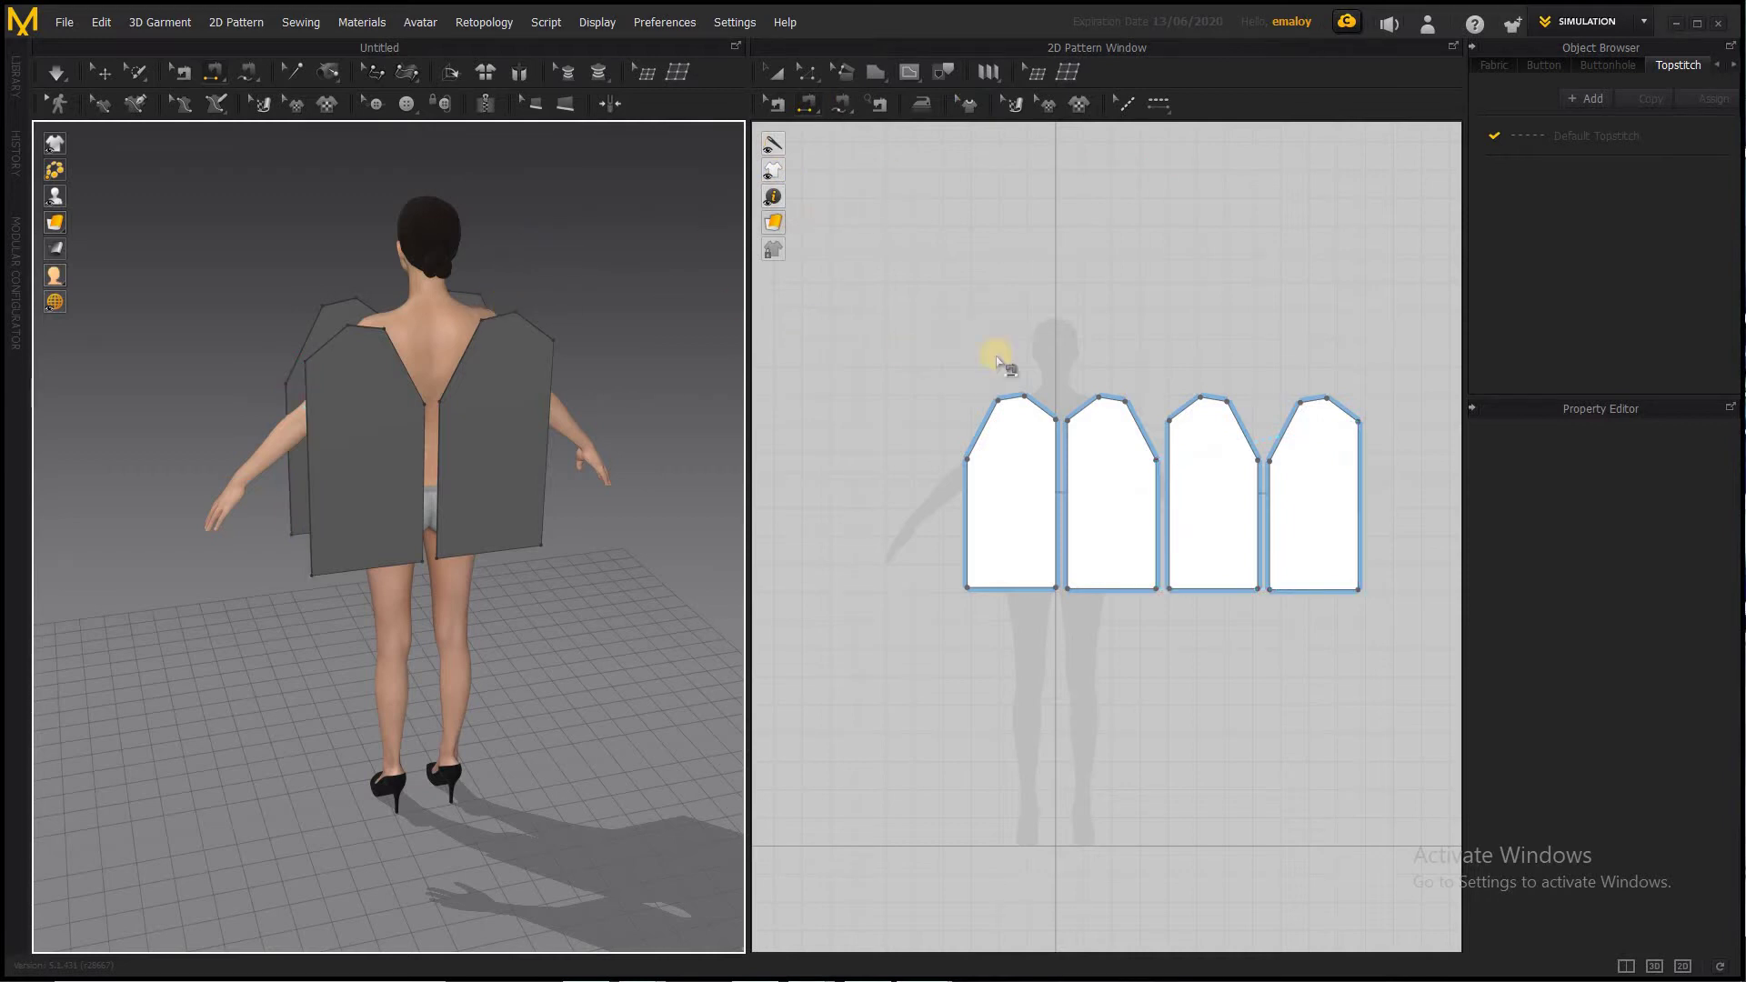
Select the two back panels in the pattern layout and flip them horizontally
click(773, 72)
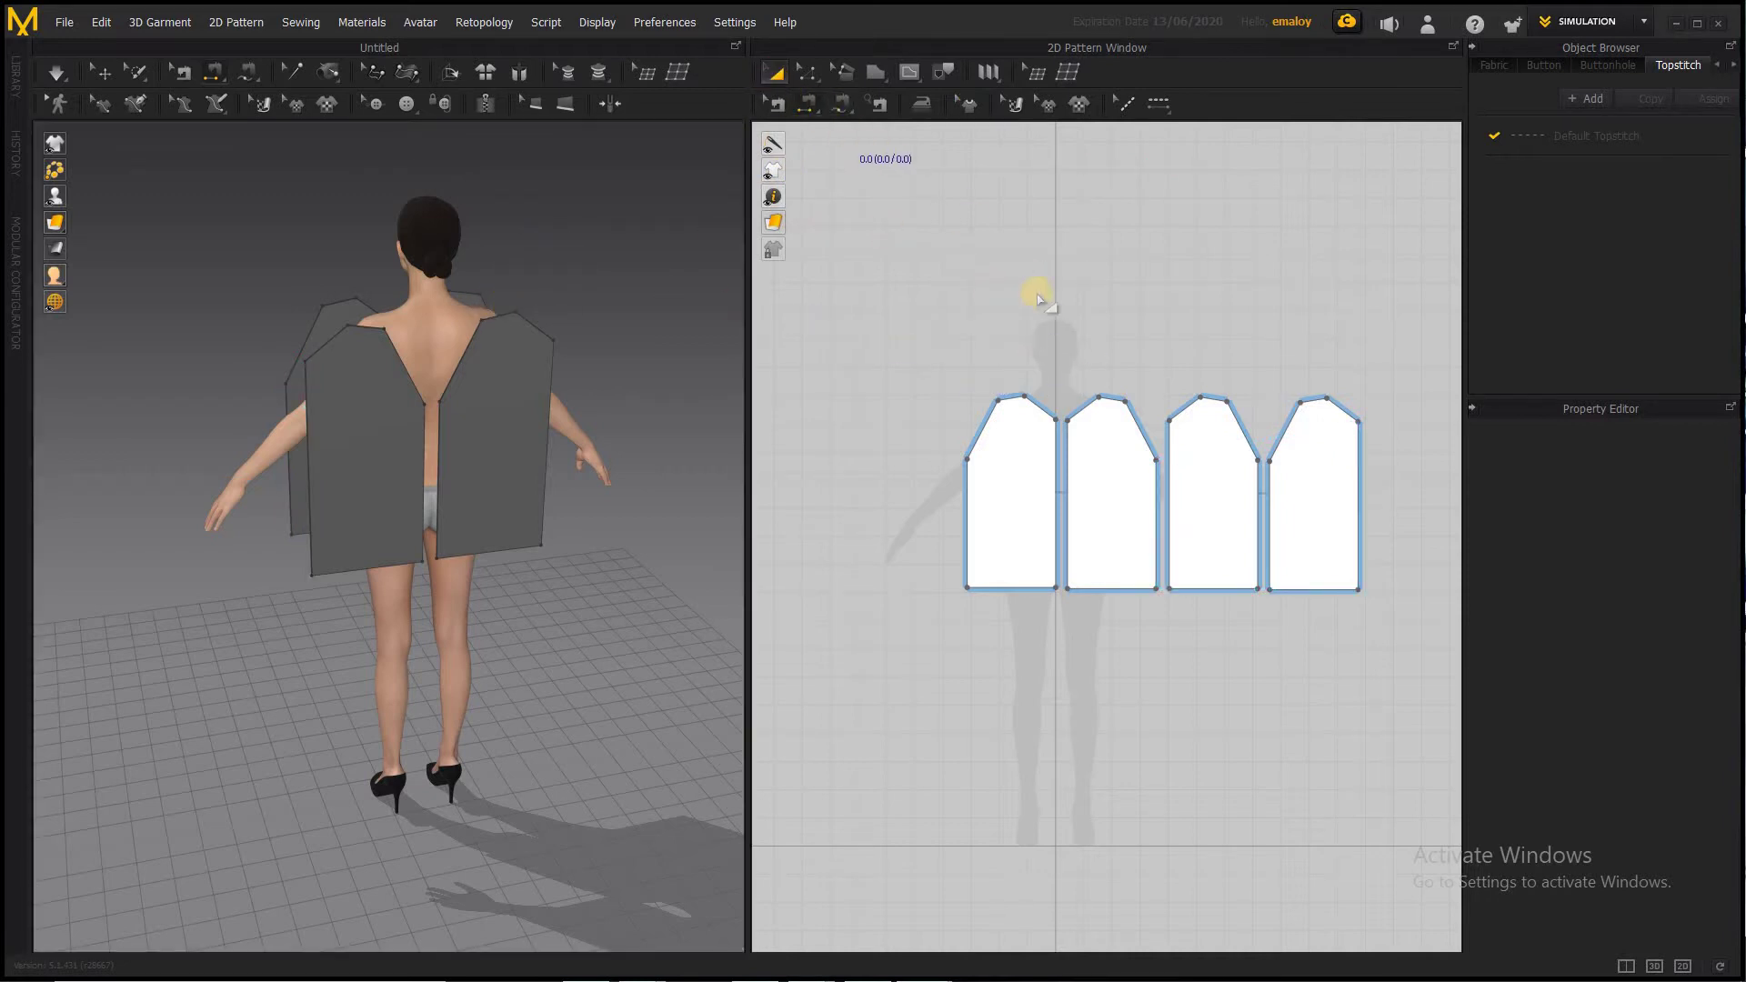
drag(1158, 358, 1403, 631)
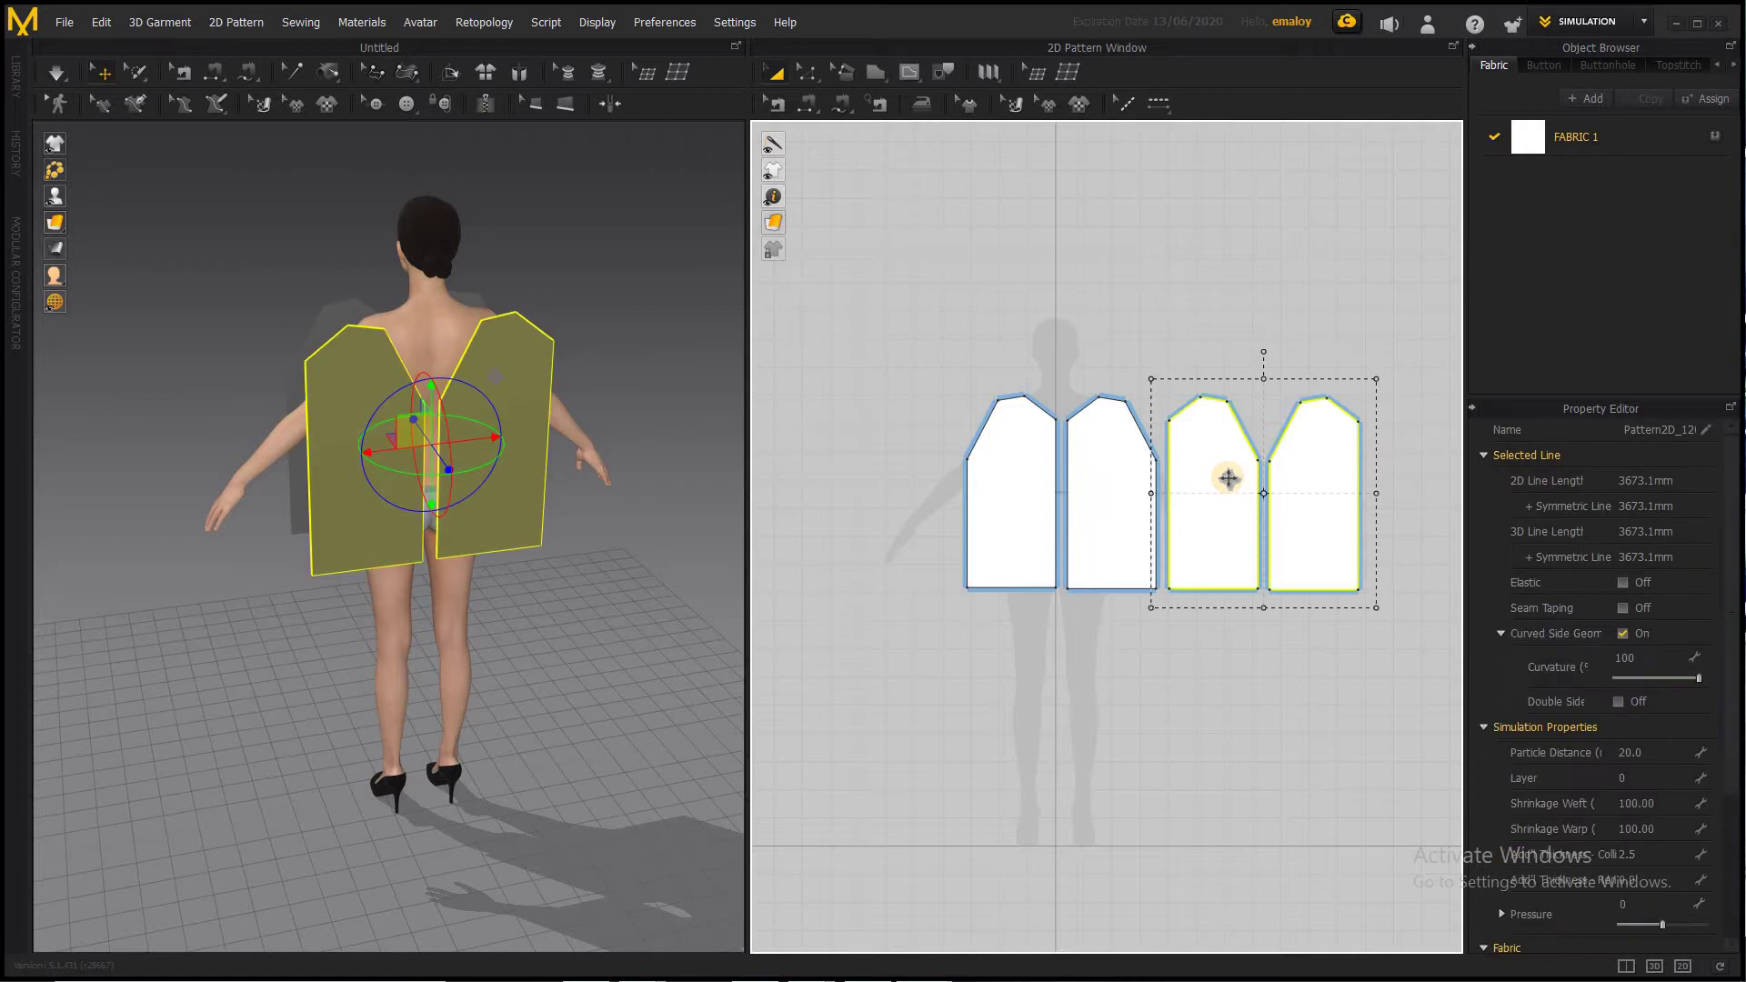
right_click(1228, 478)
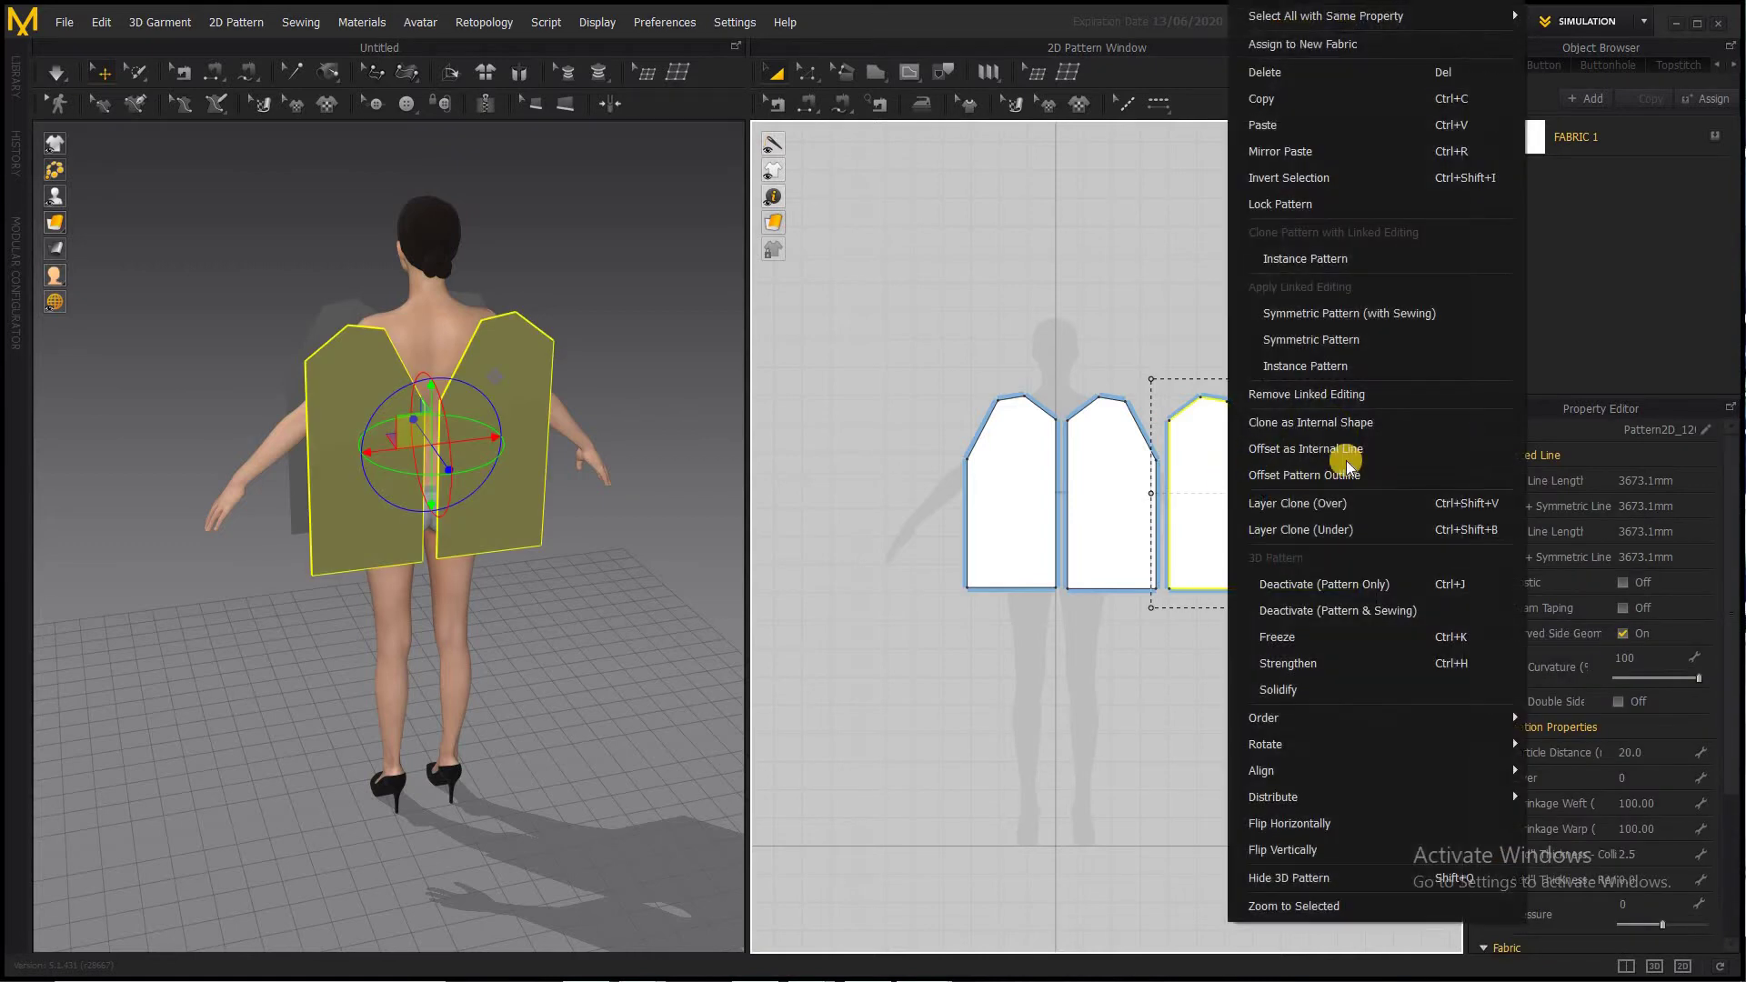
click(1319, 825)
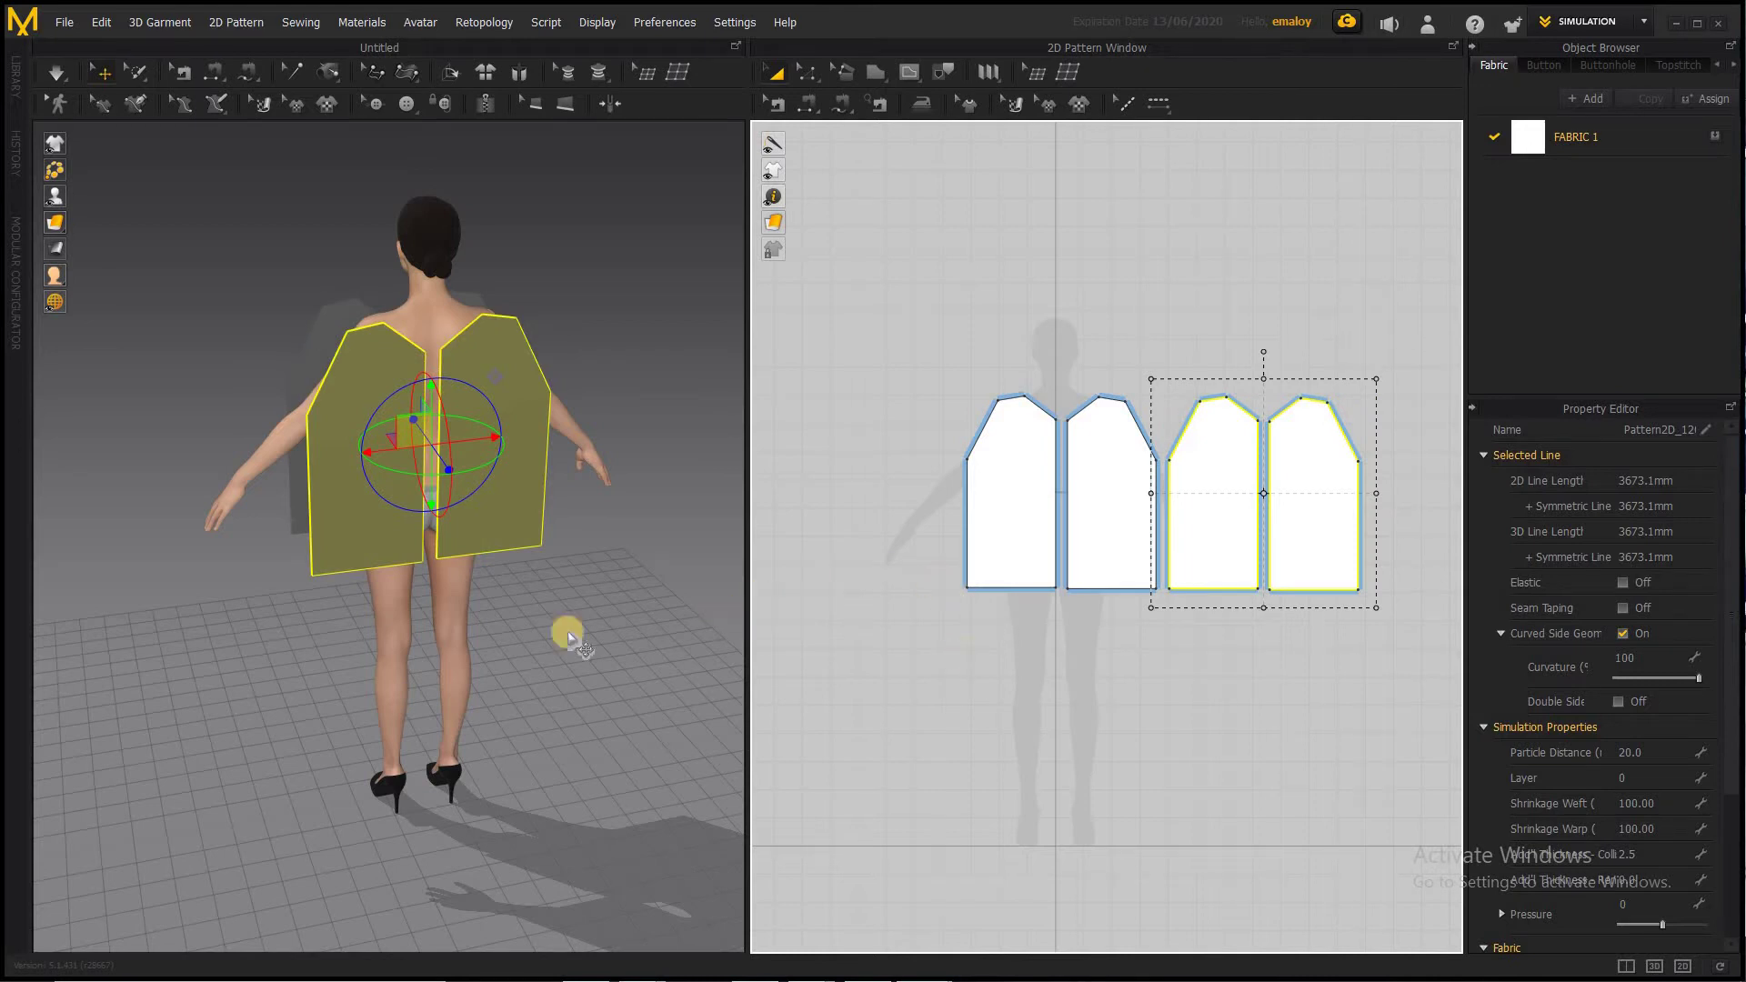
Join the straight side edge of a front panel to the outer side edge of the matching back panel with Segment Sewing
mouse_move(463, 633)
right_down()
mouse_move(507, 624)
mouse_move(491, 649)
right_up()
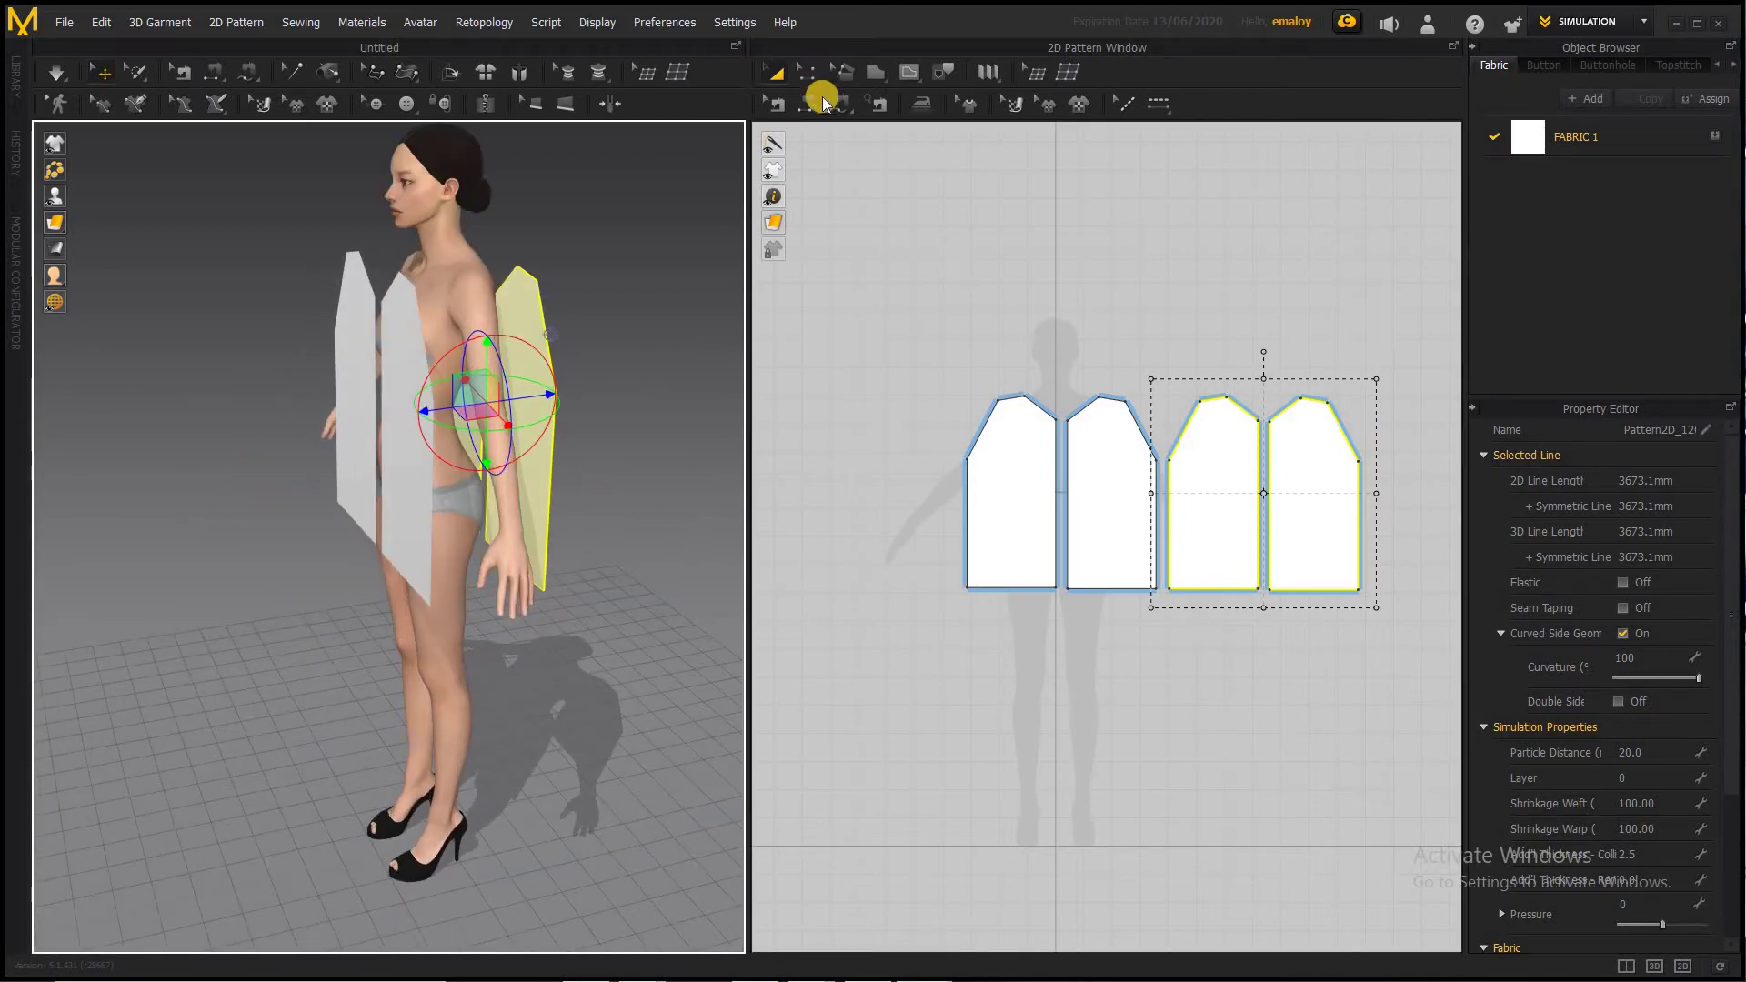
click(807, 102)
right_drag(400, 582, 359, 568)
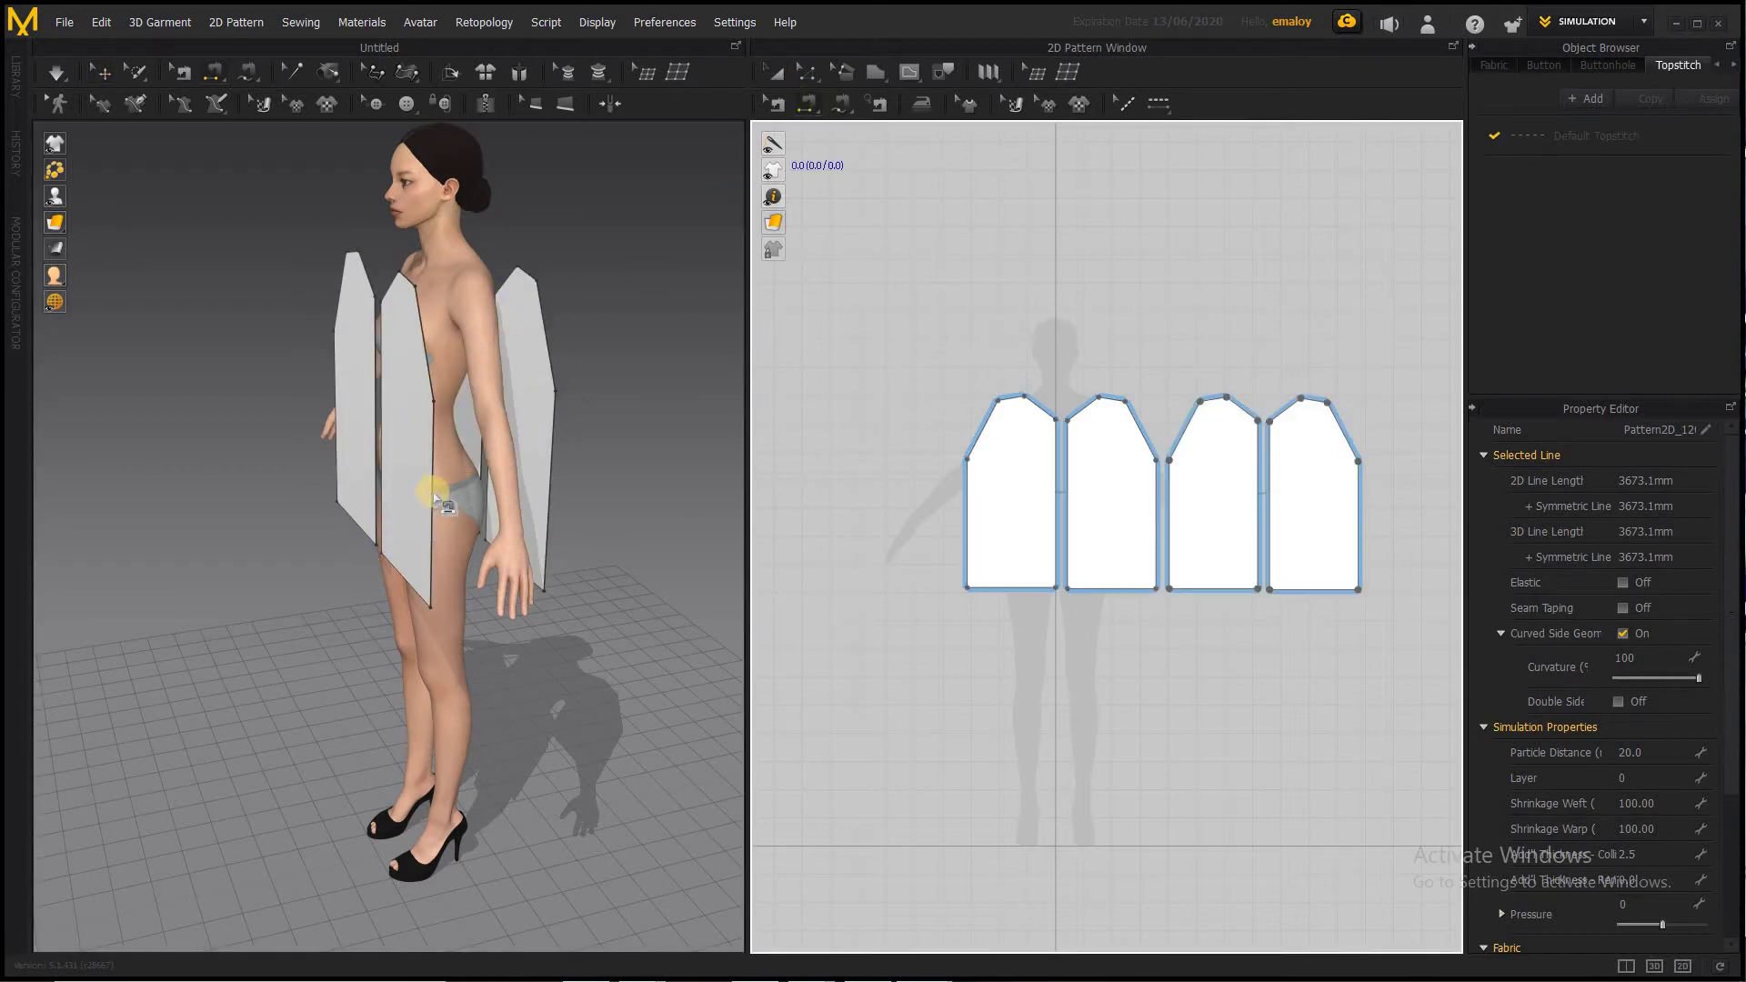
click(435, 490)
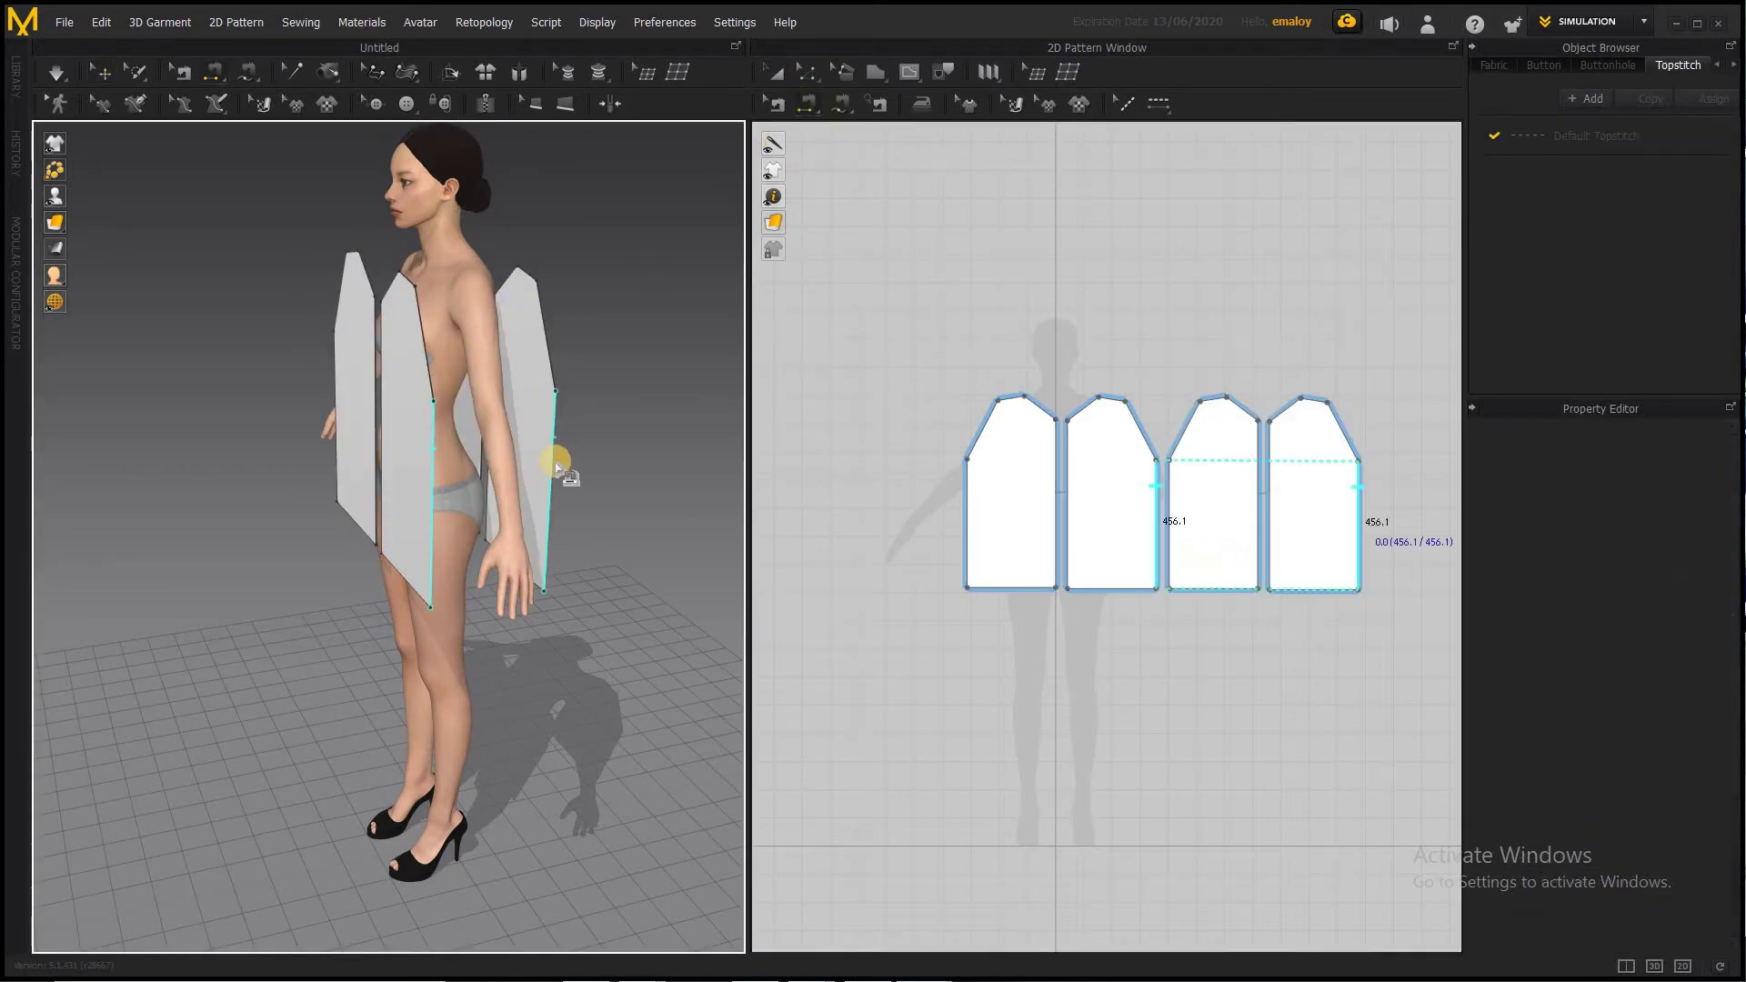
click(552, 466)
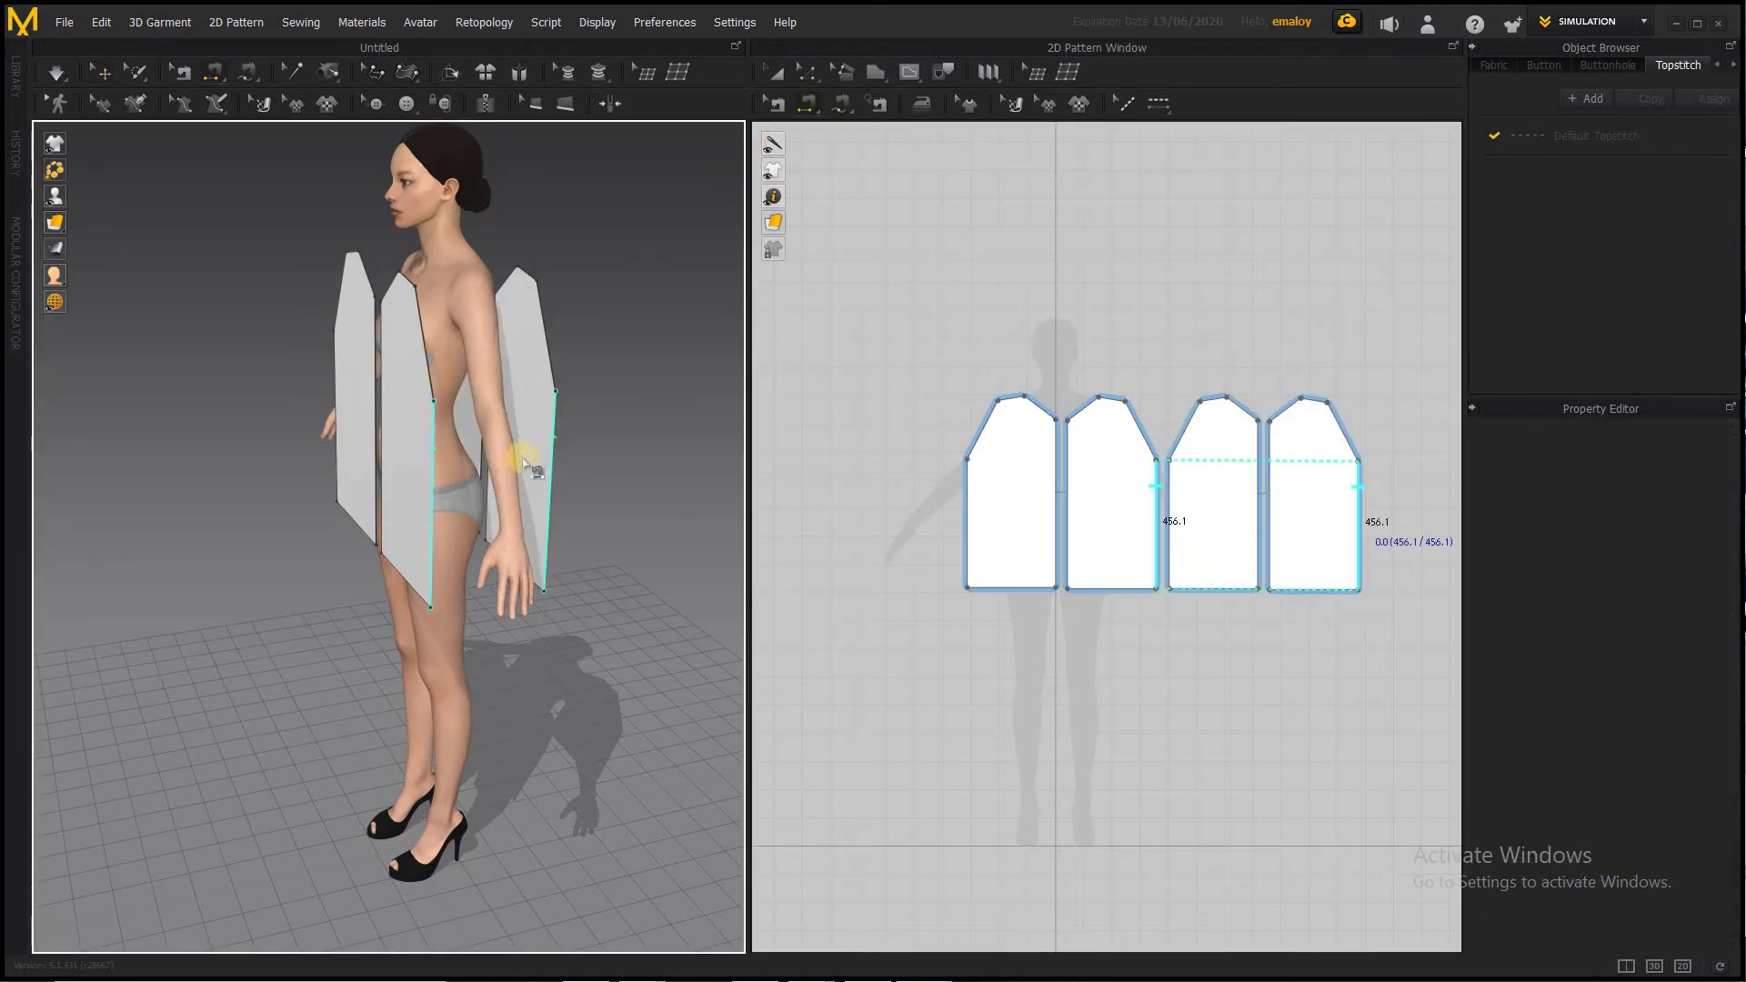
click(428, 346)
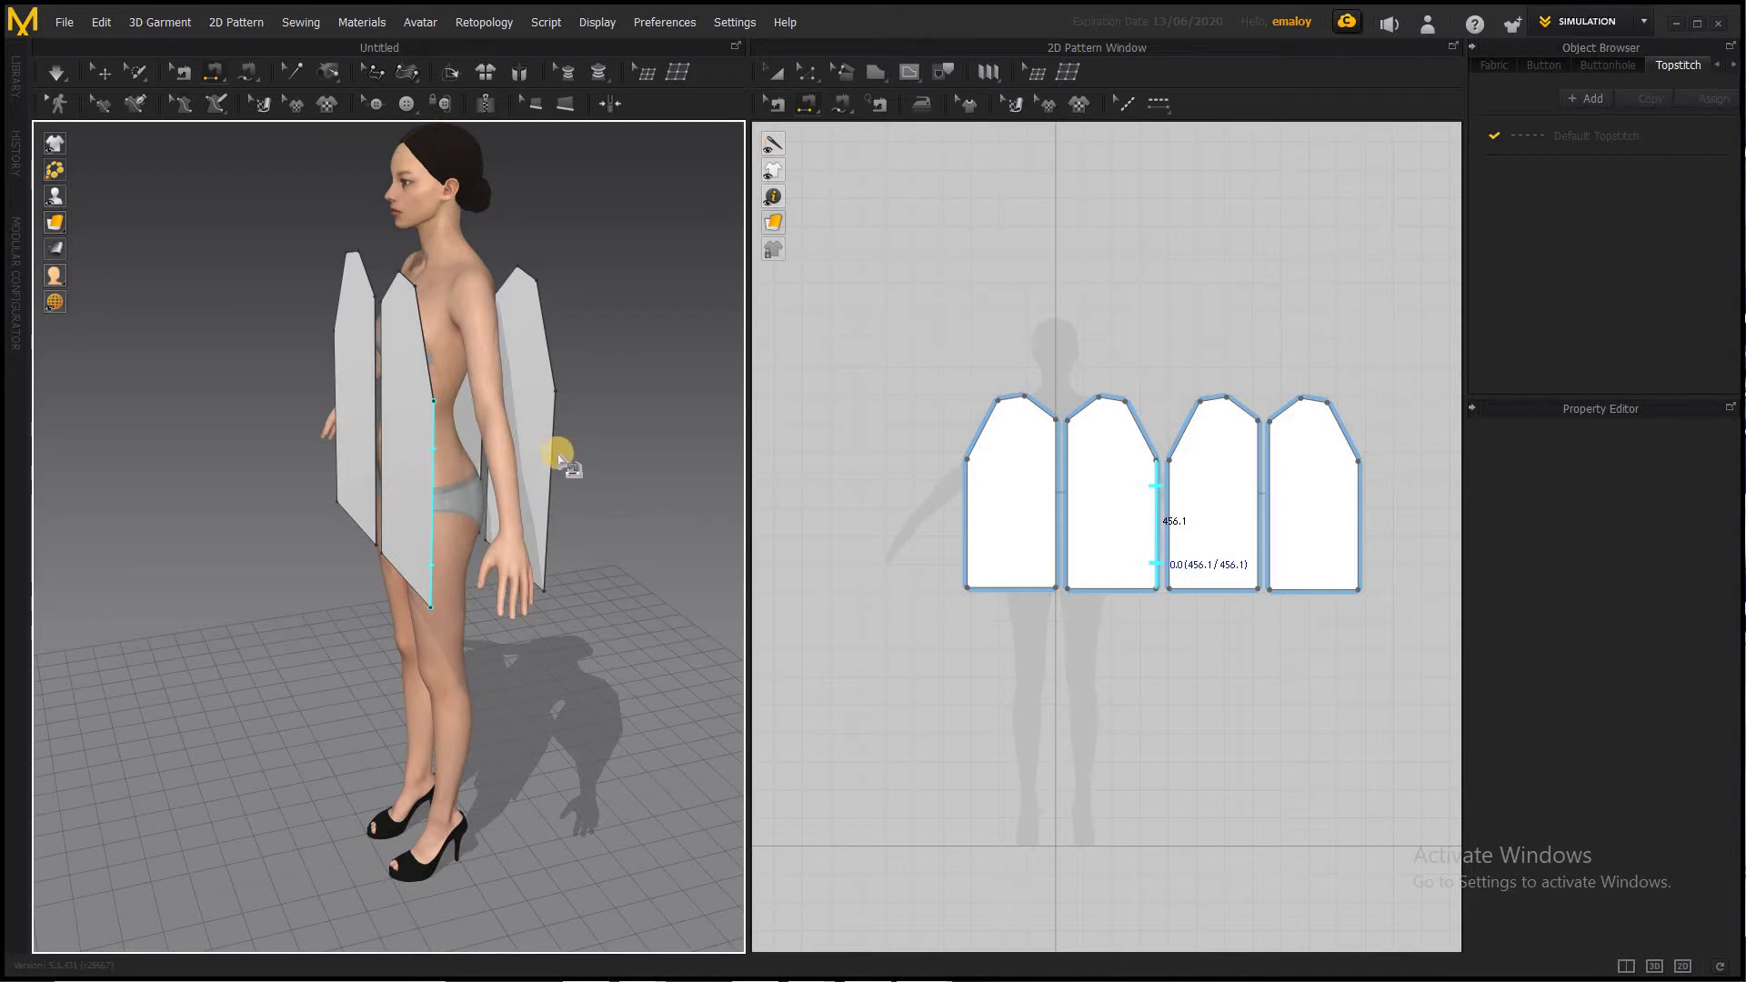
click(993, 411)
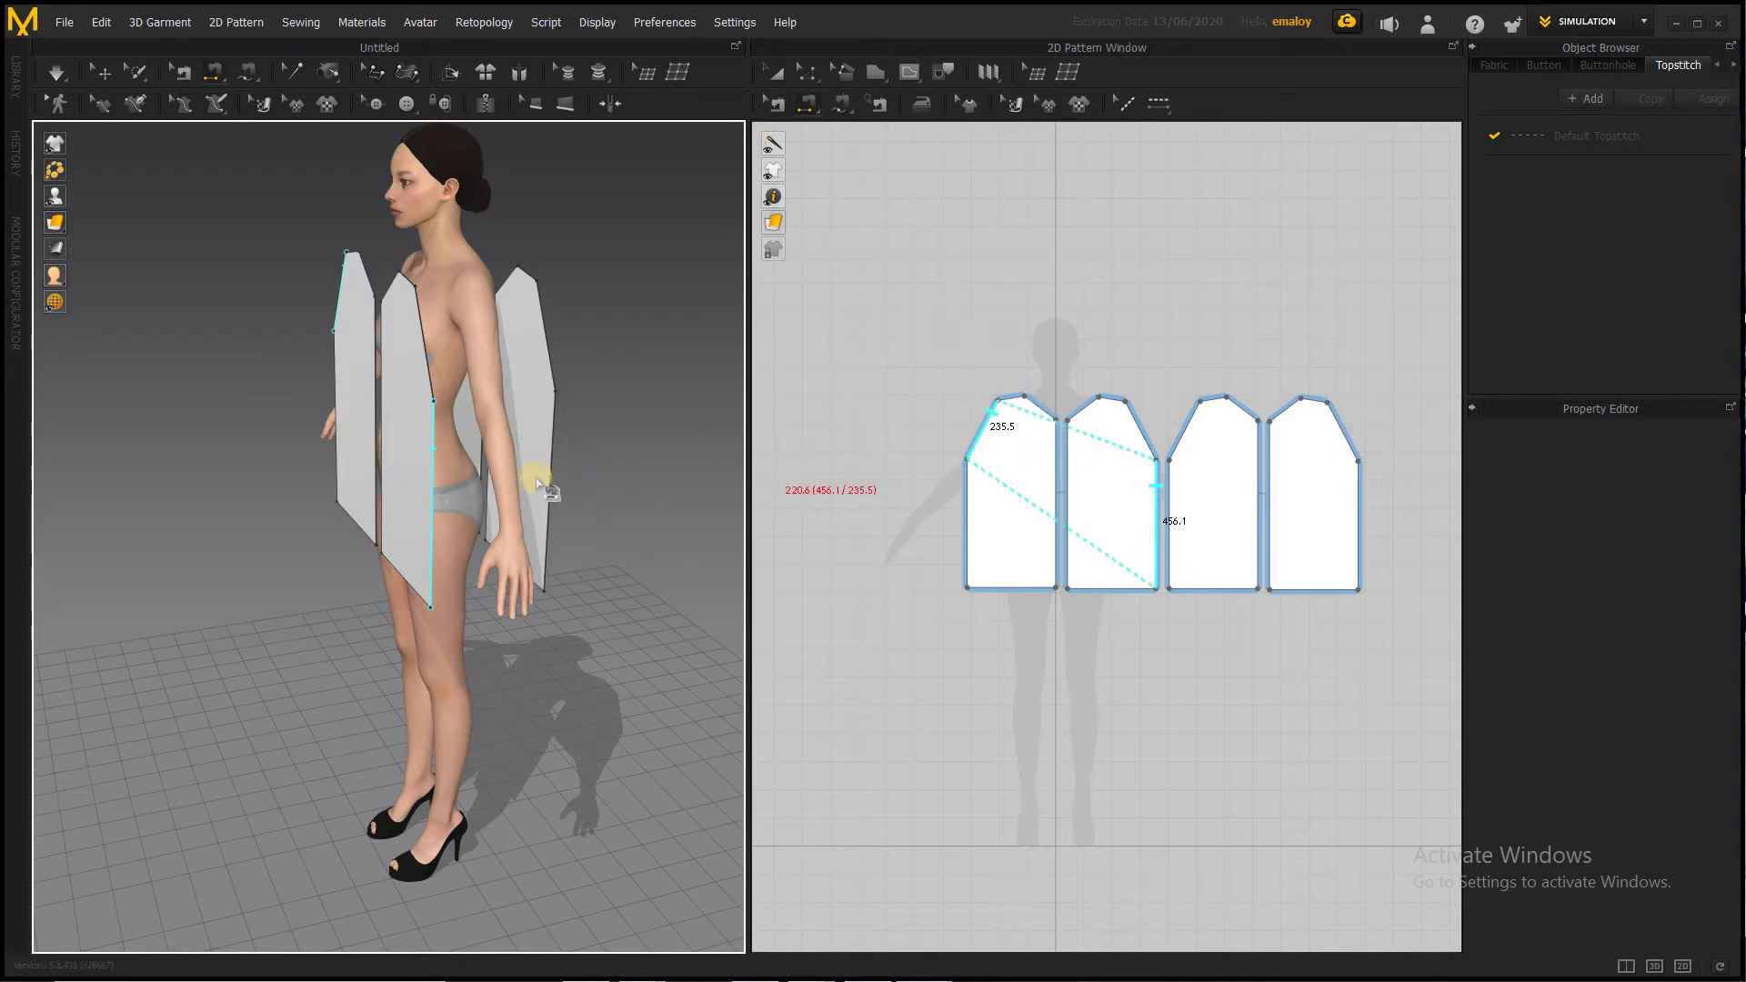
click(433, 478)
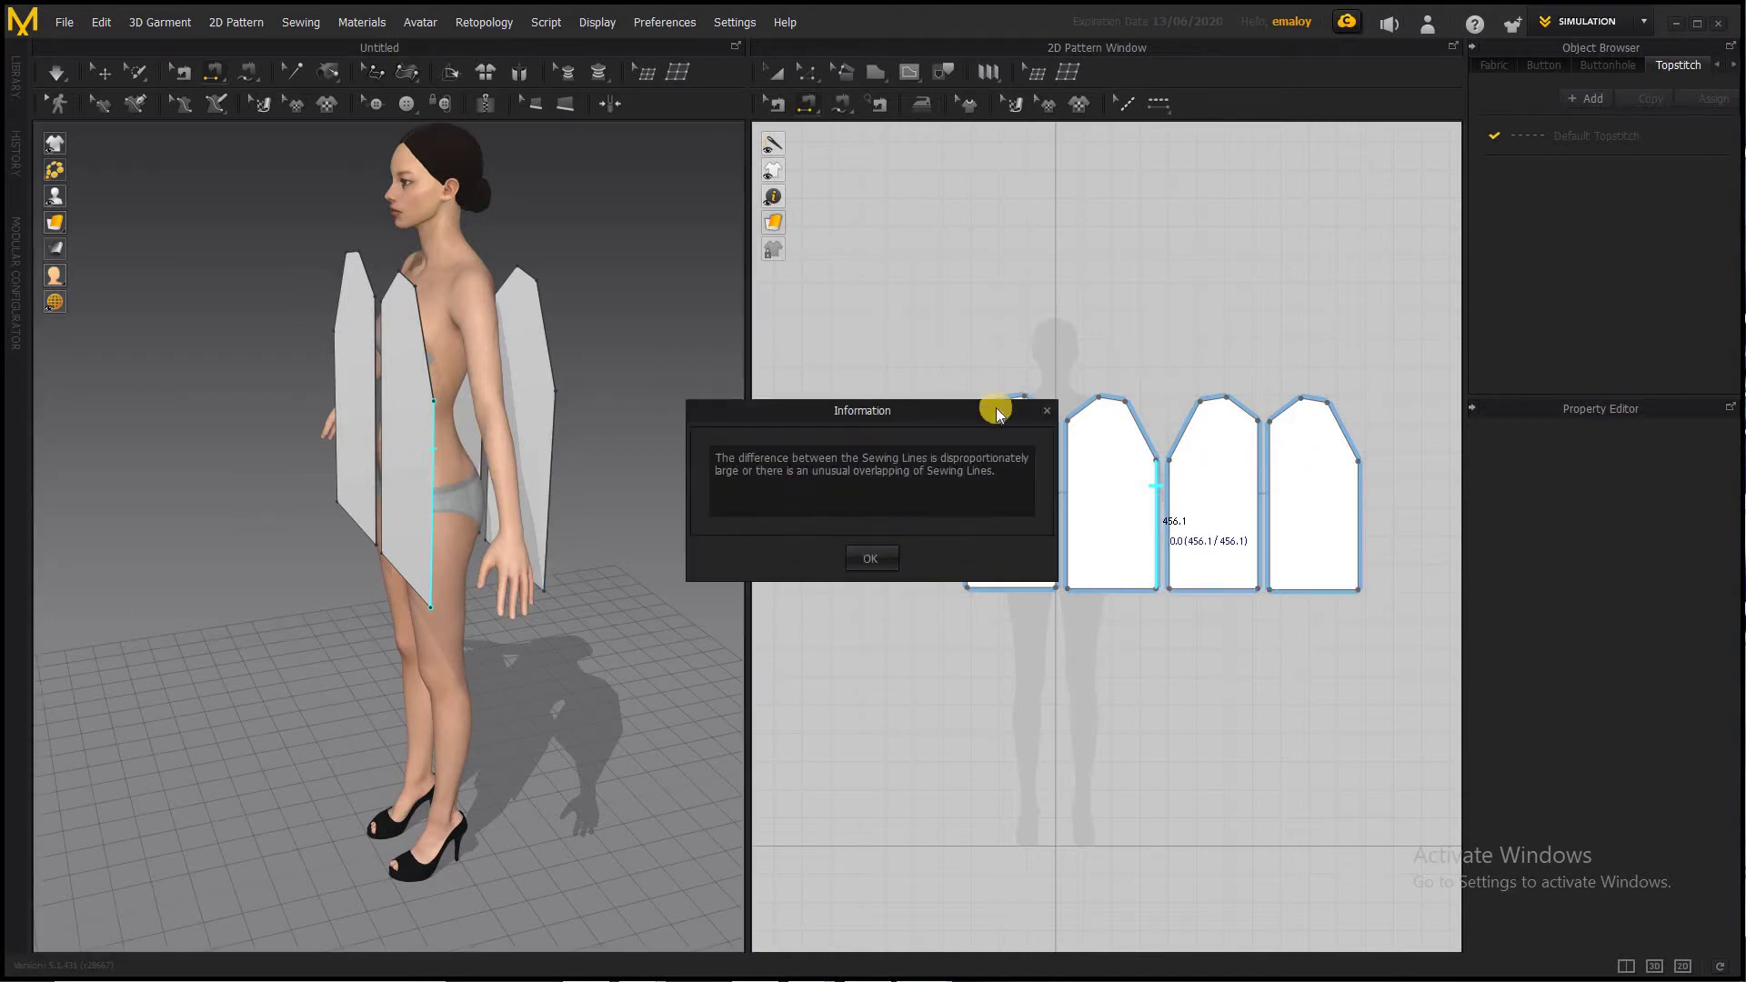
key(Return)
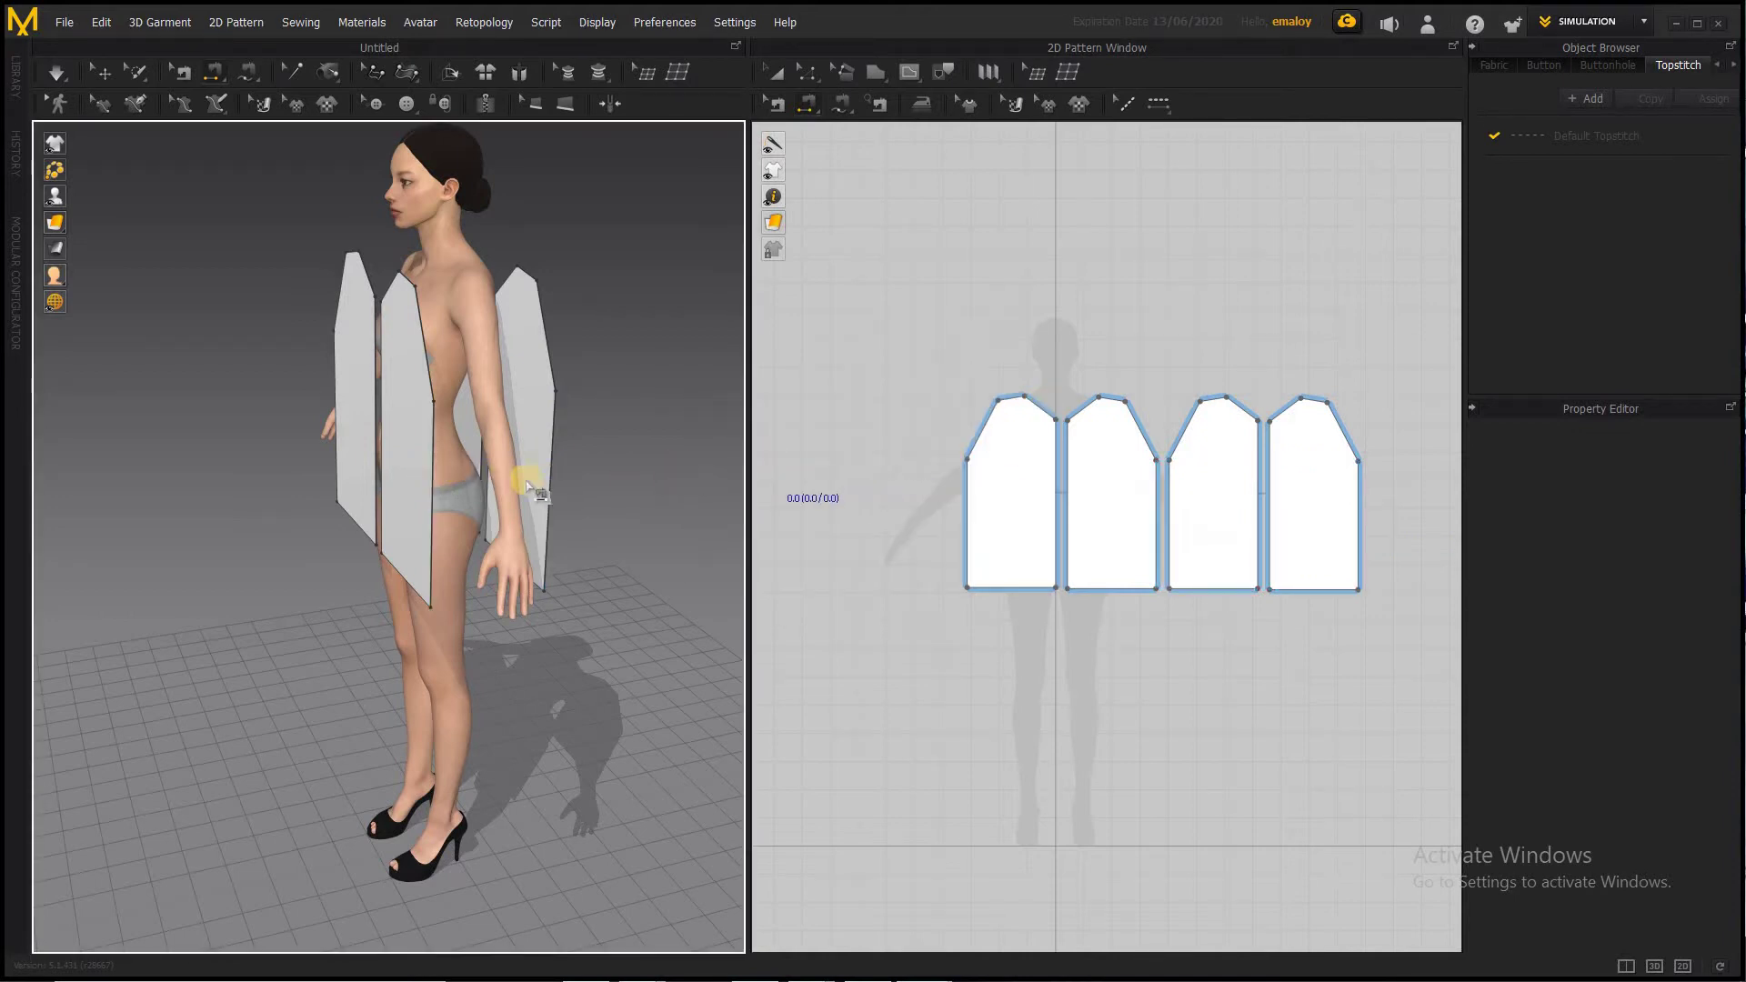
click(434, 480)
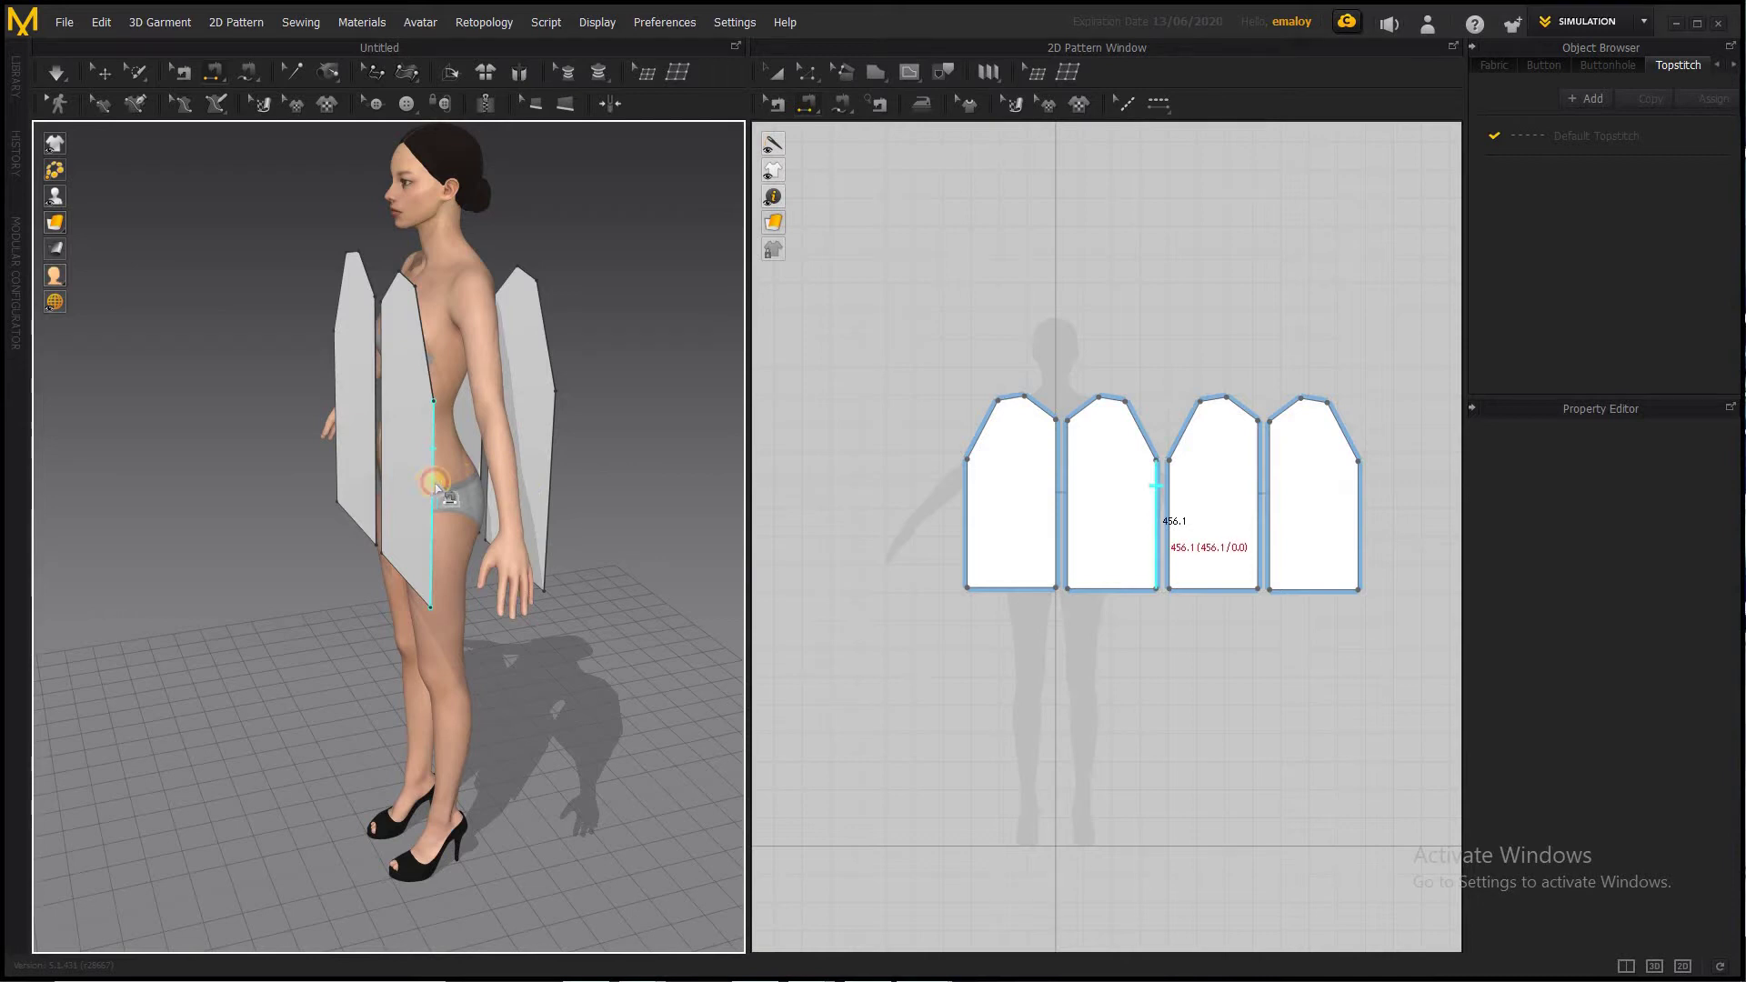
click(551, 468)
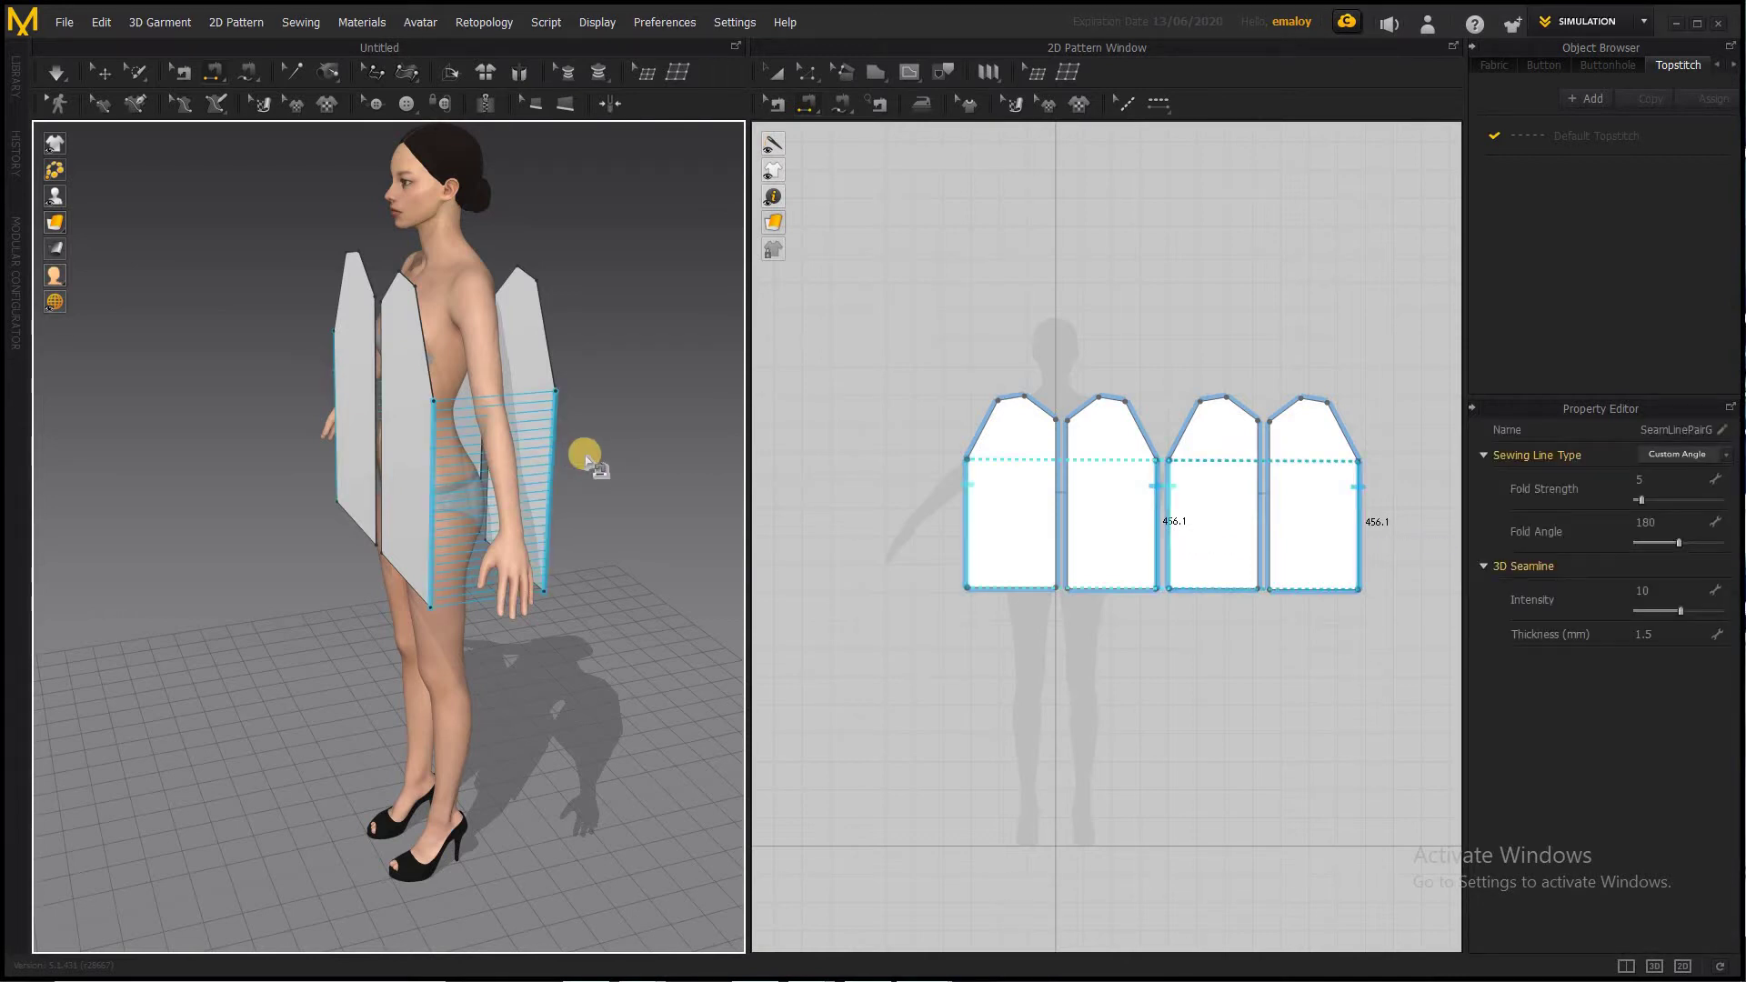
Sew the center edges of the two front panels together down the middle of the chest
right_drag(631, 460, 483, 522)
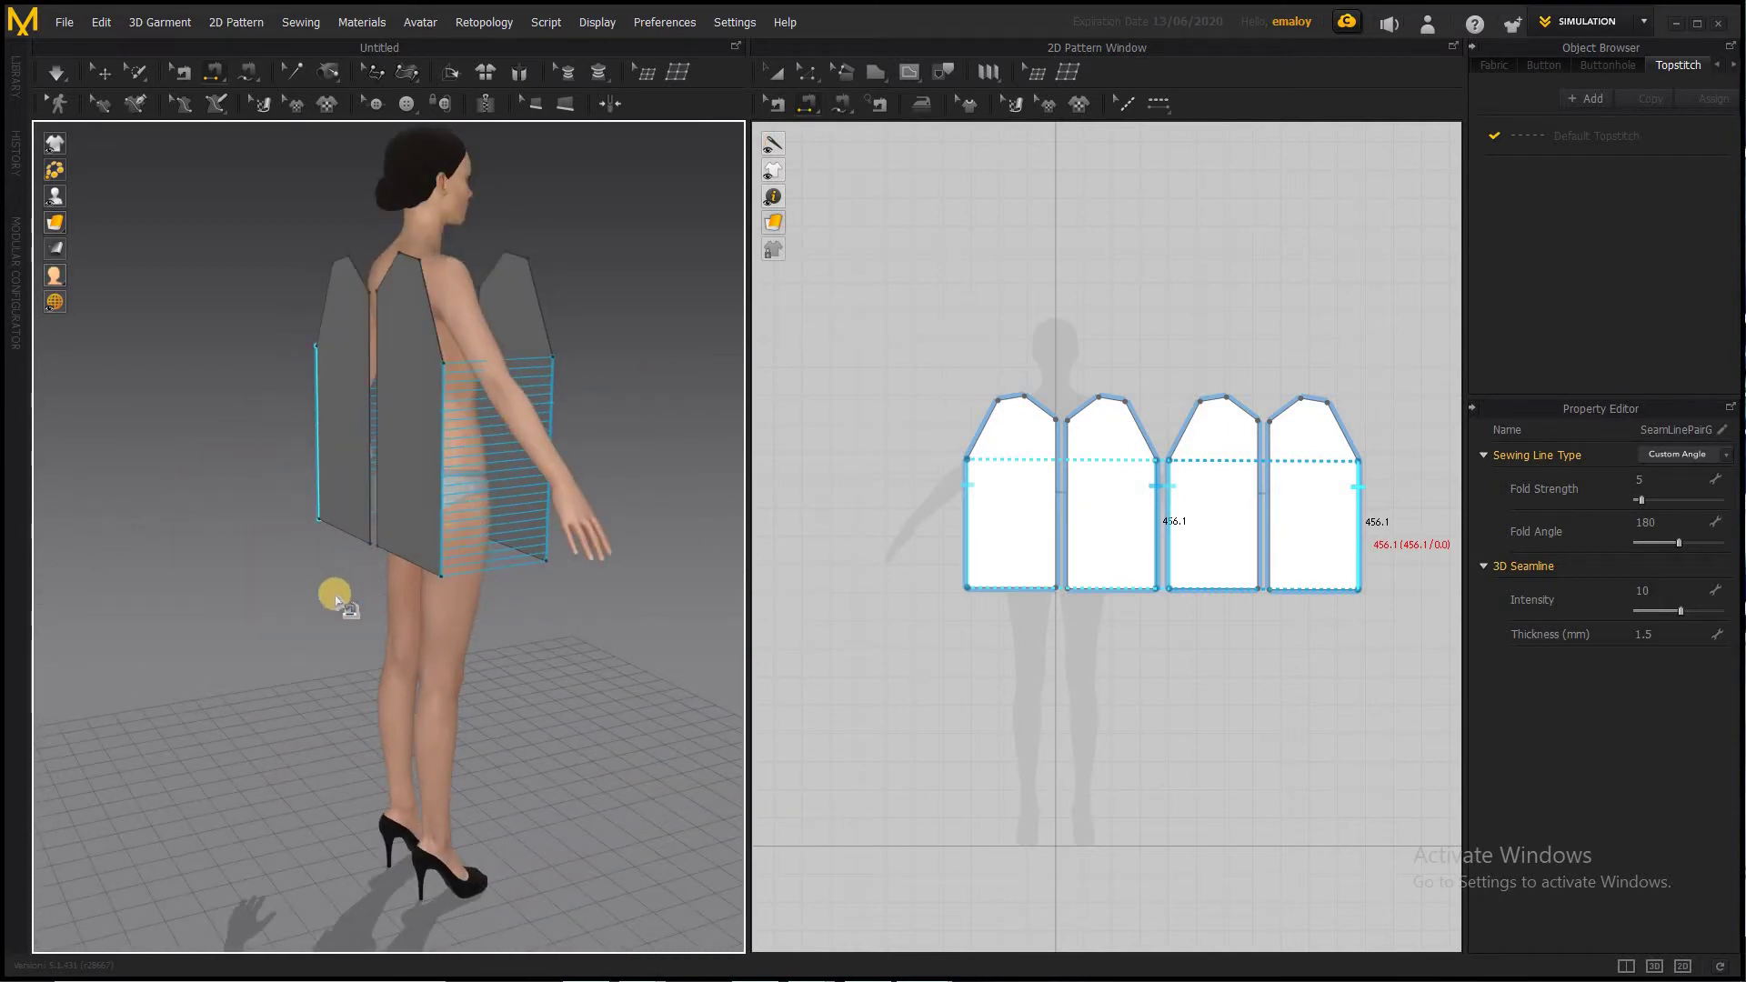
right_drag(386, 609, 477, 564)
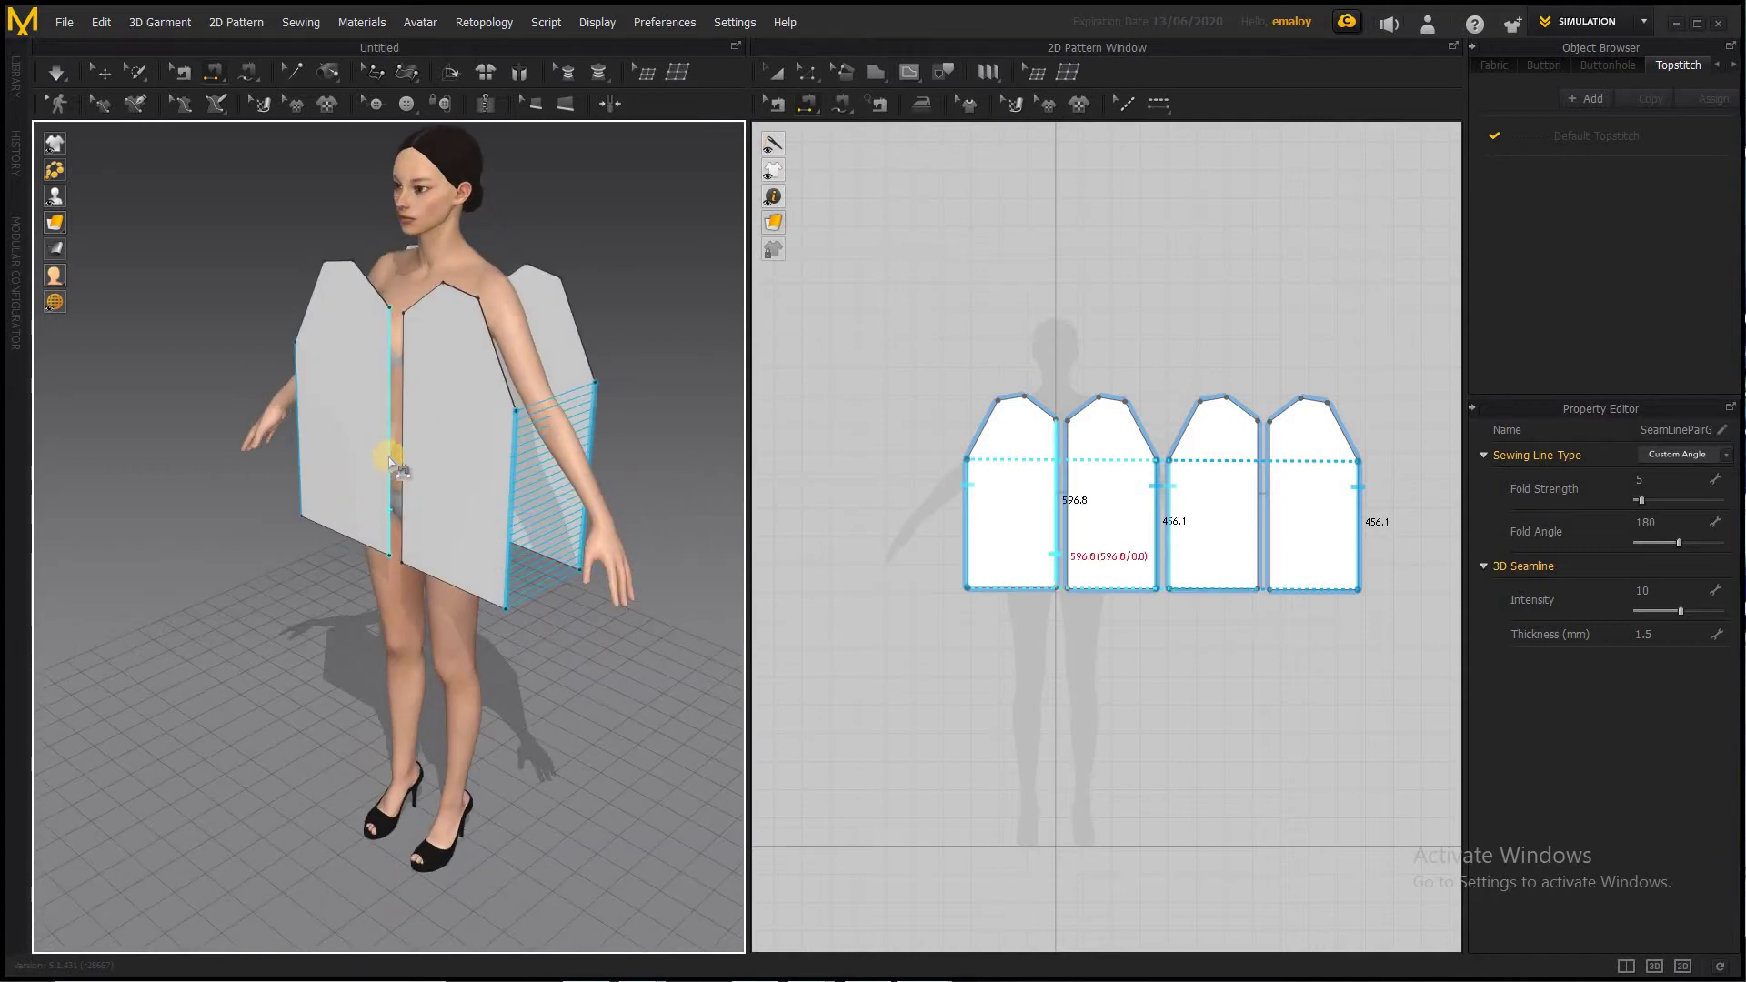
click(400, 461)
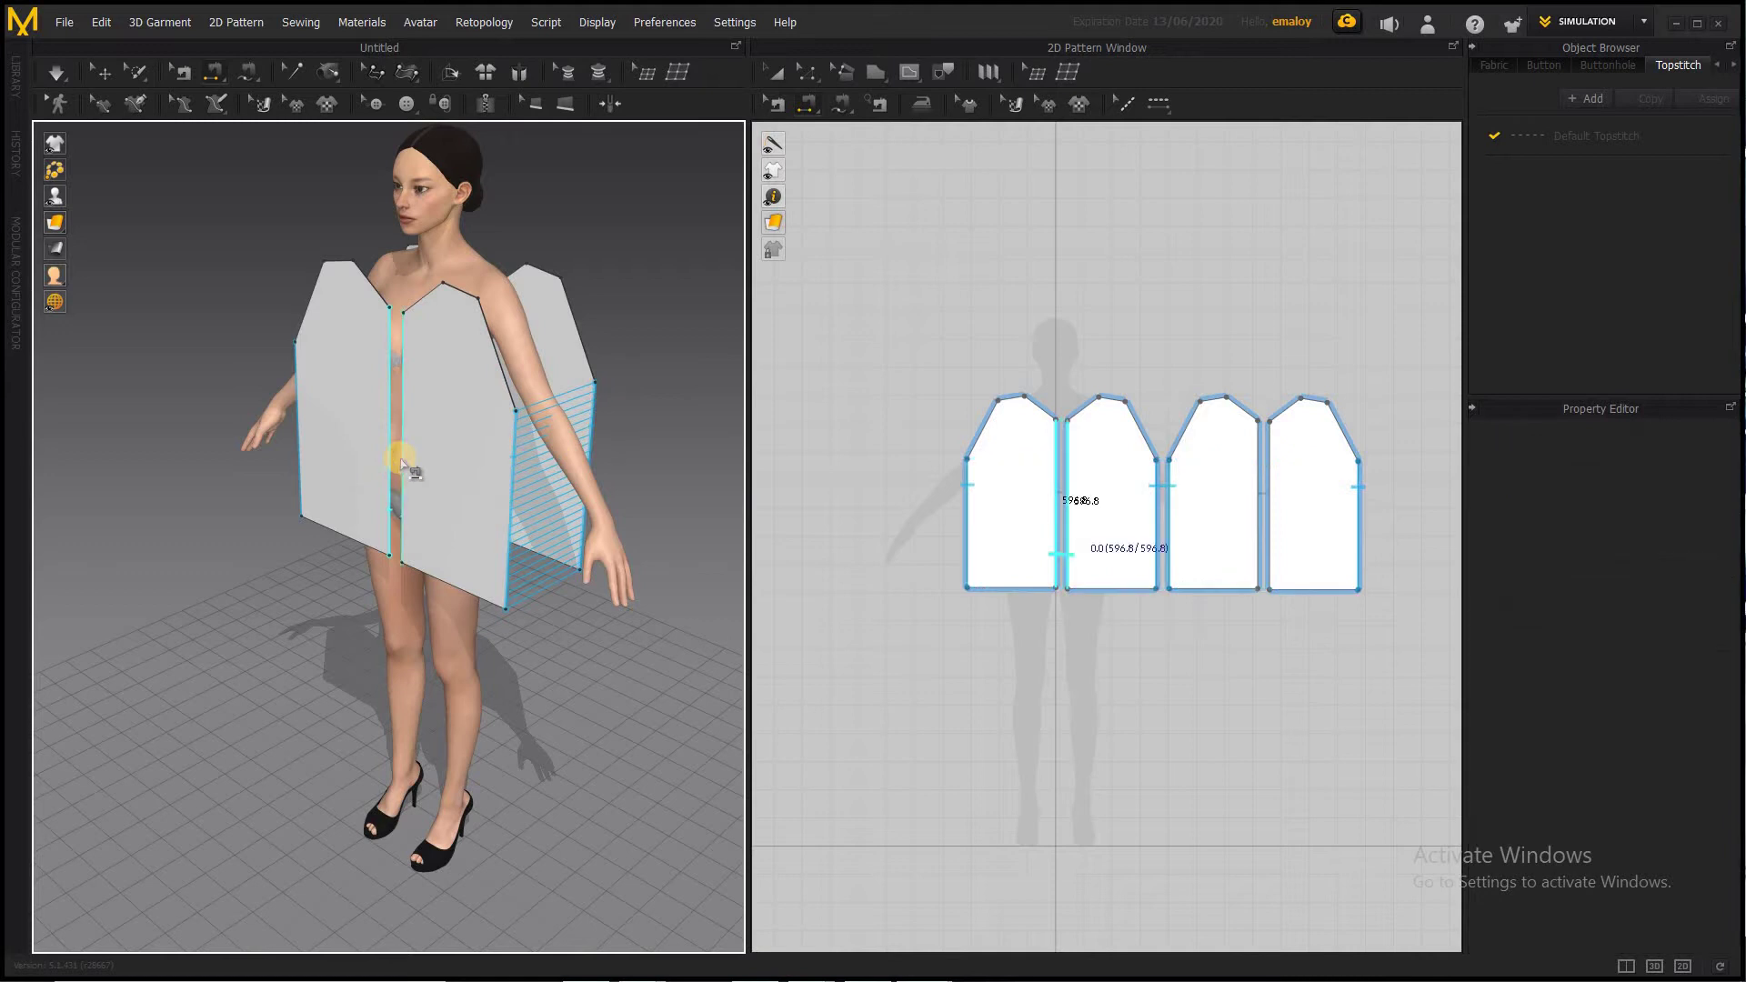
click(564, 551)
Sew the center edges of the two back panels together along the avatar's spine
right_drag(427, 559, 460, 488)
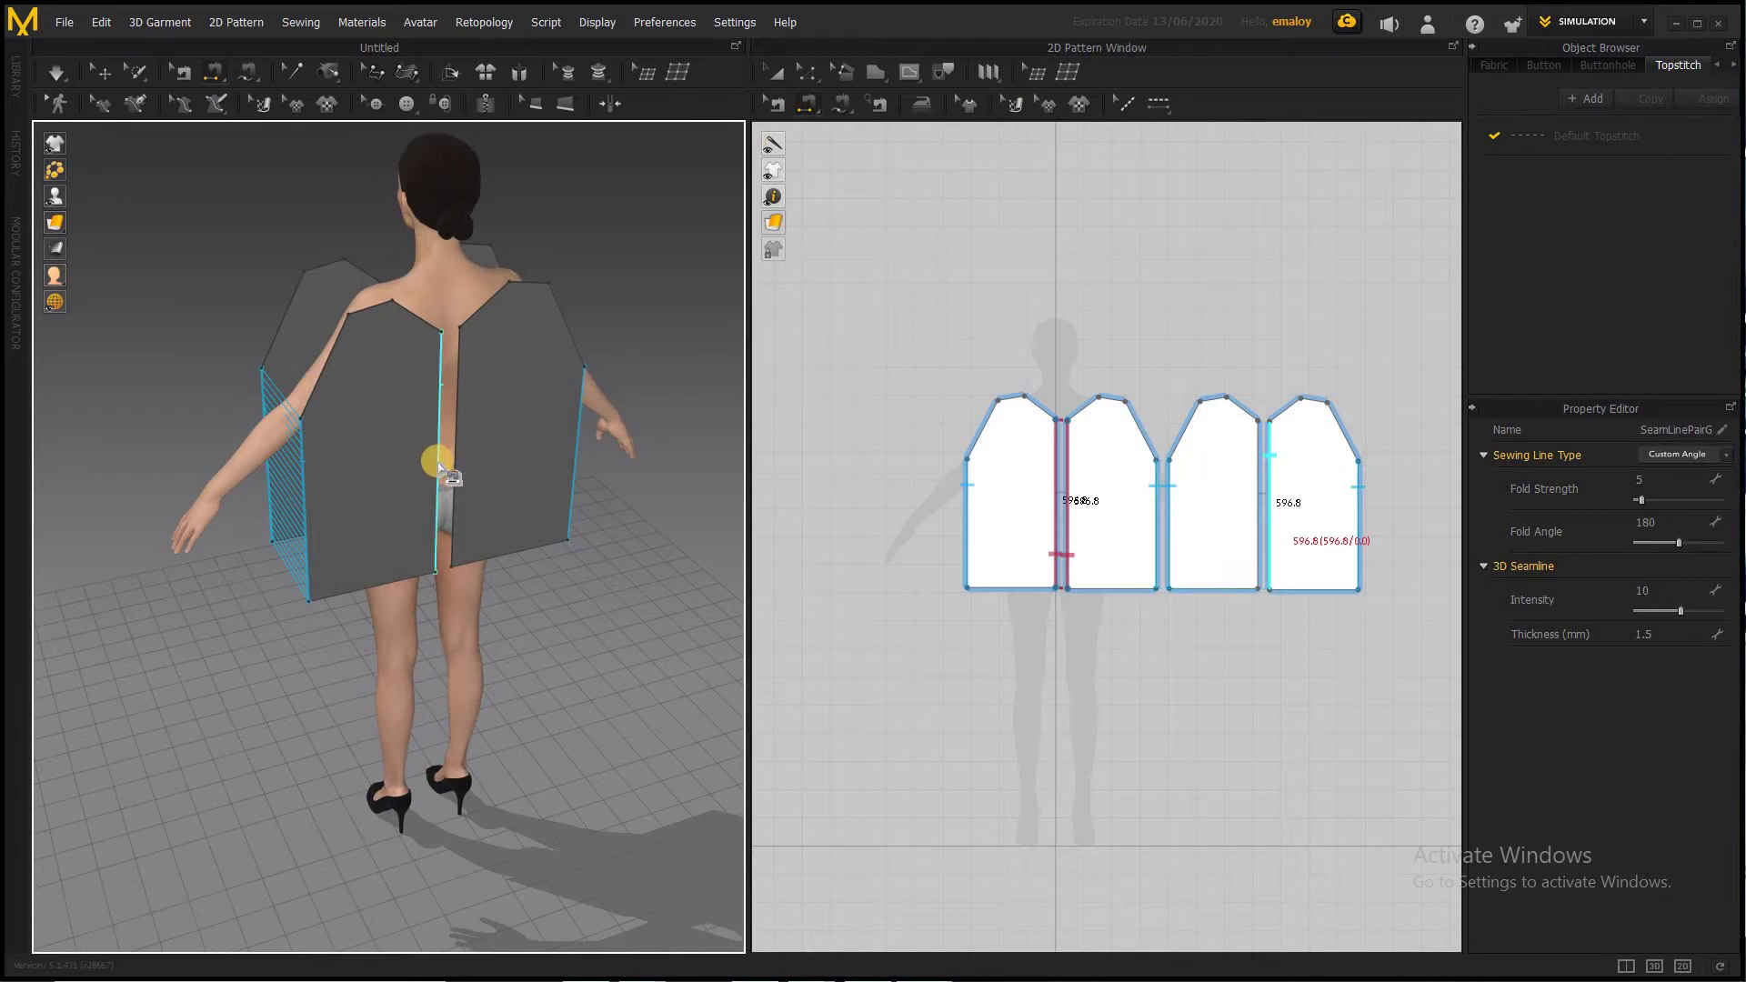
click(437, 461)
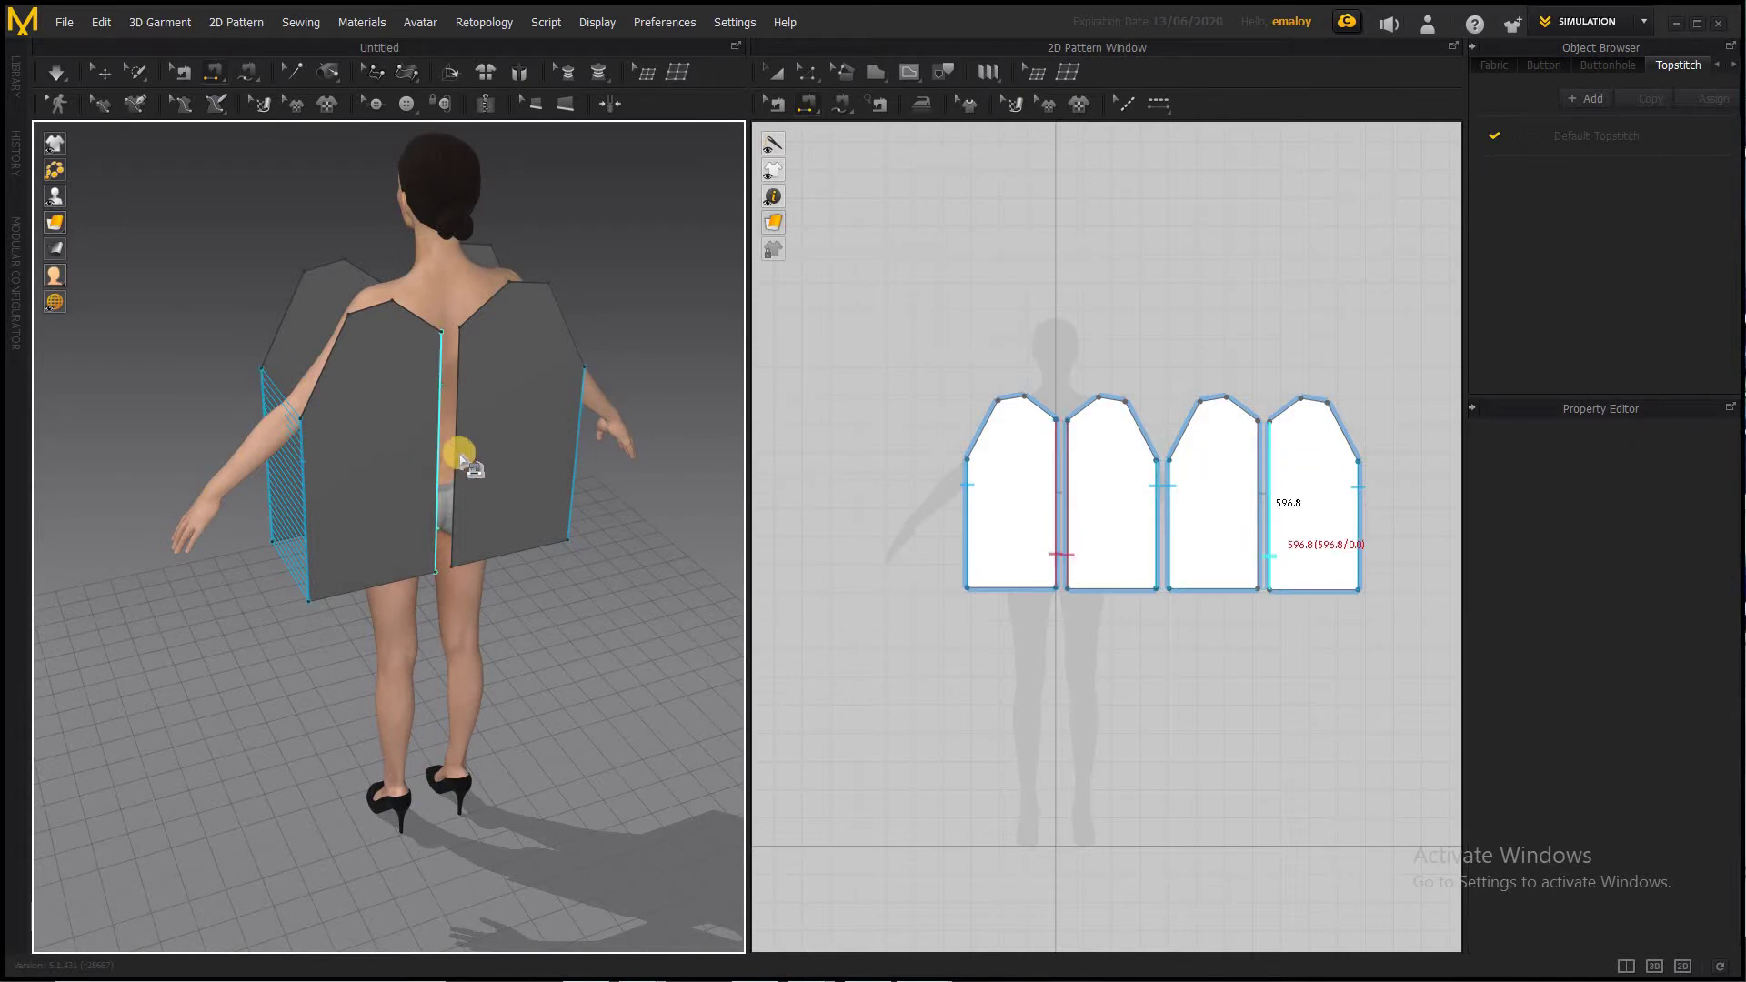
click(460, 461)
click(580, 518)
Try to sew the slanted armhole edges of the front panels to those of the back panels
right_drag(362, 550, 380, 552)
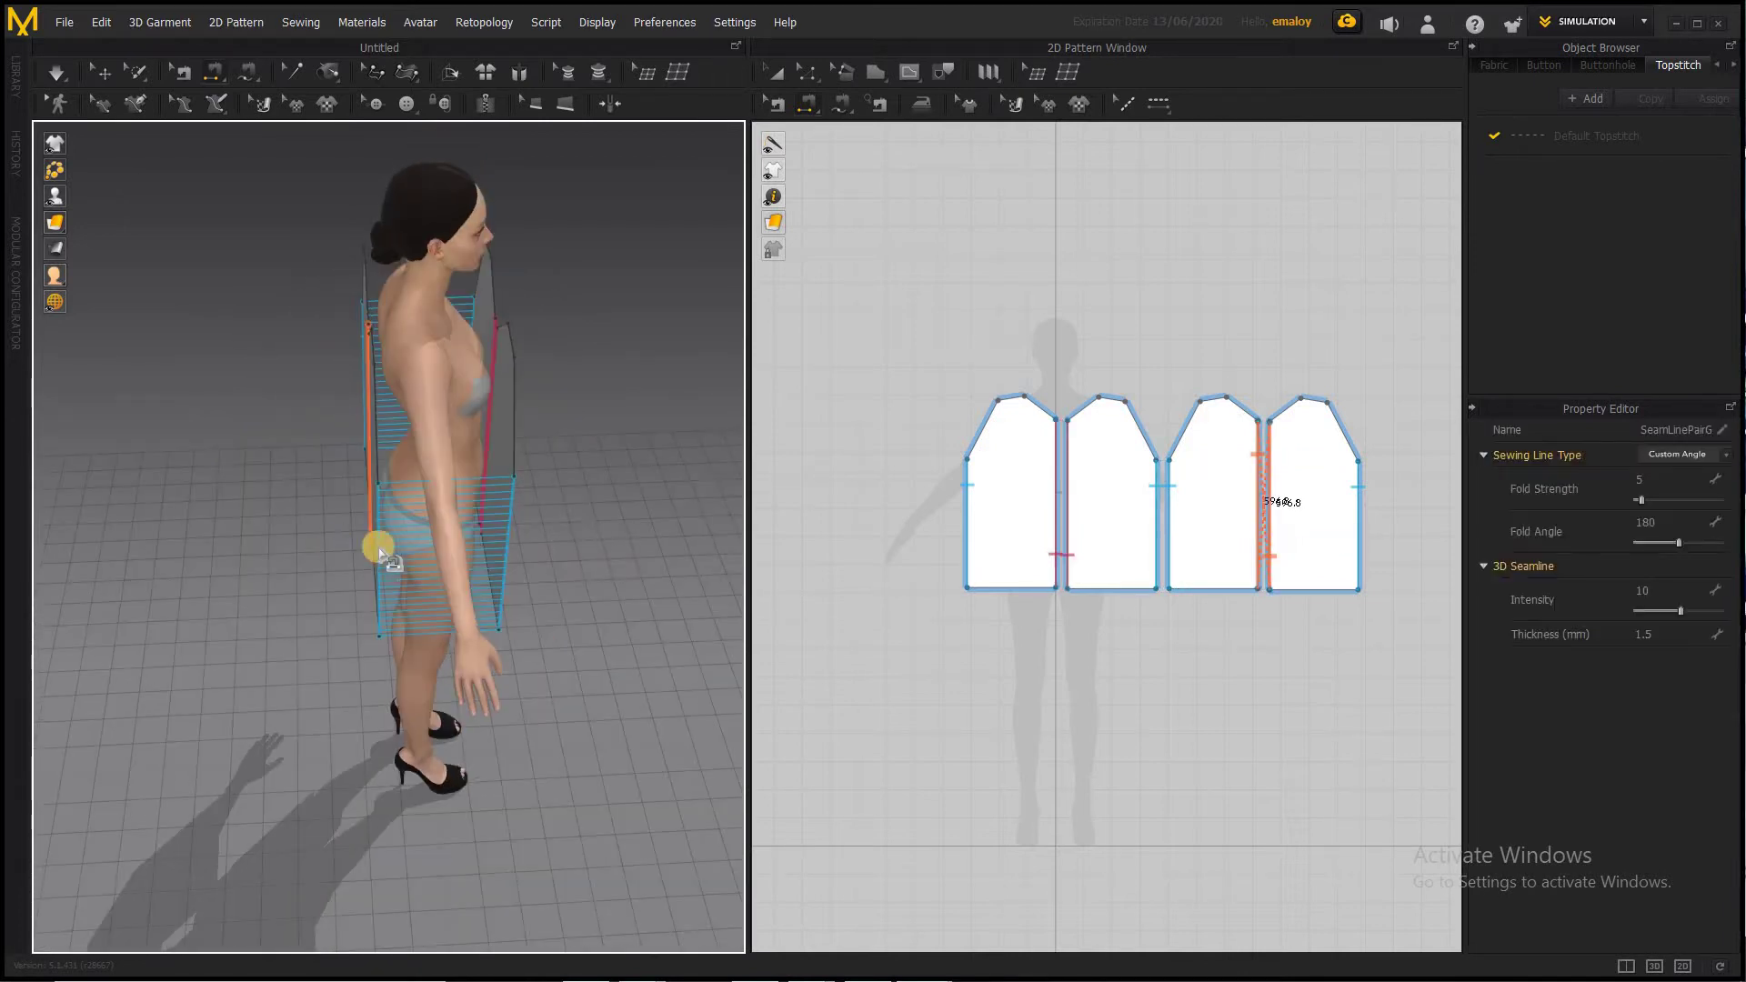
right_drag(526, 541, 368, 423)
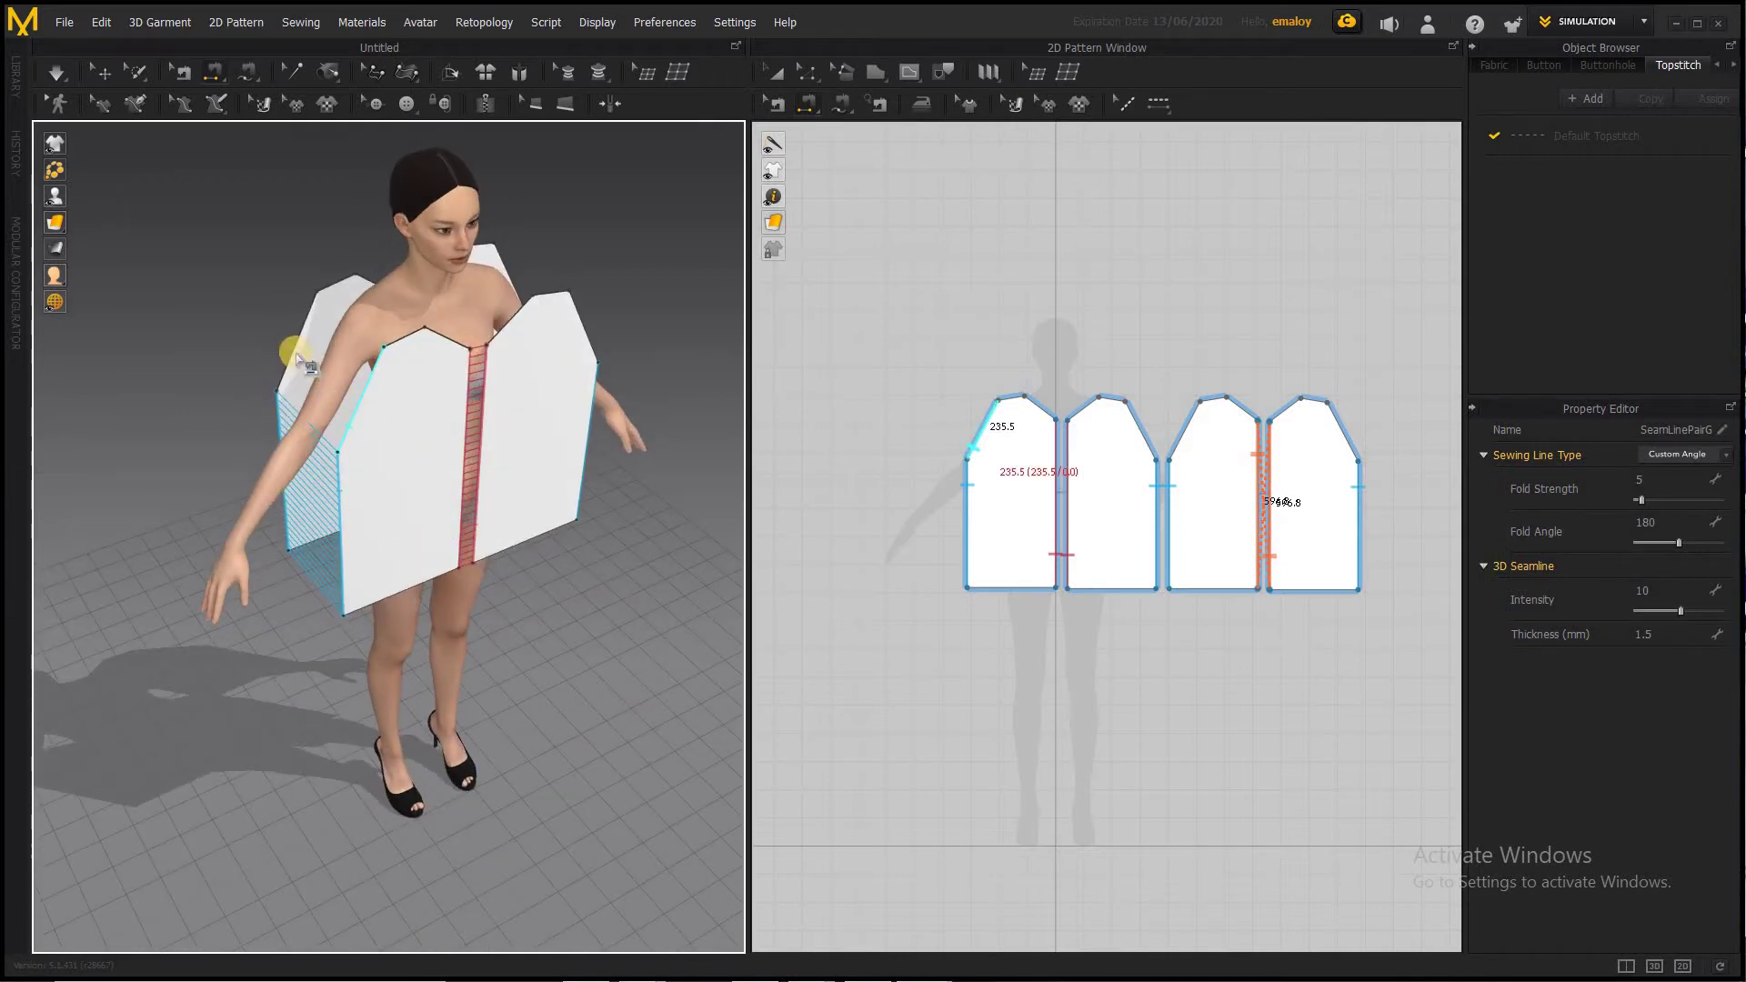
click(295, 356)
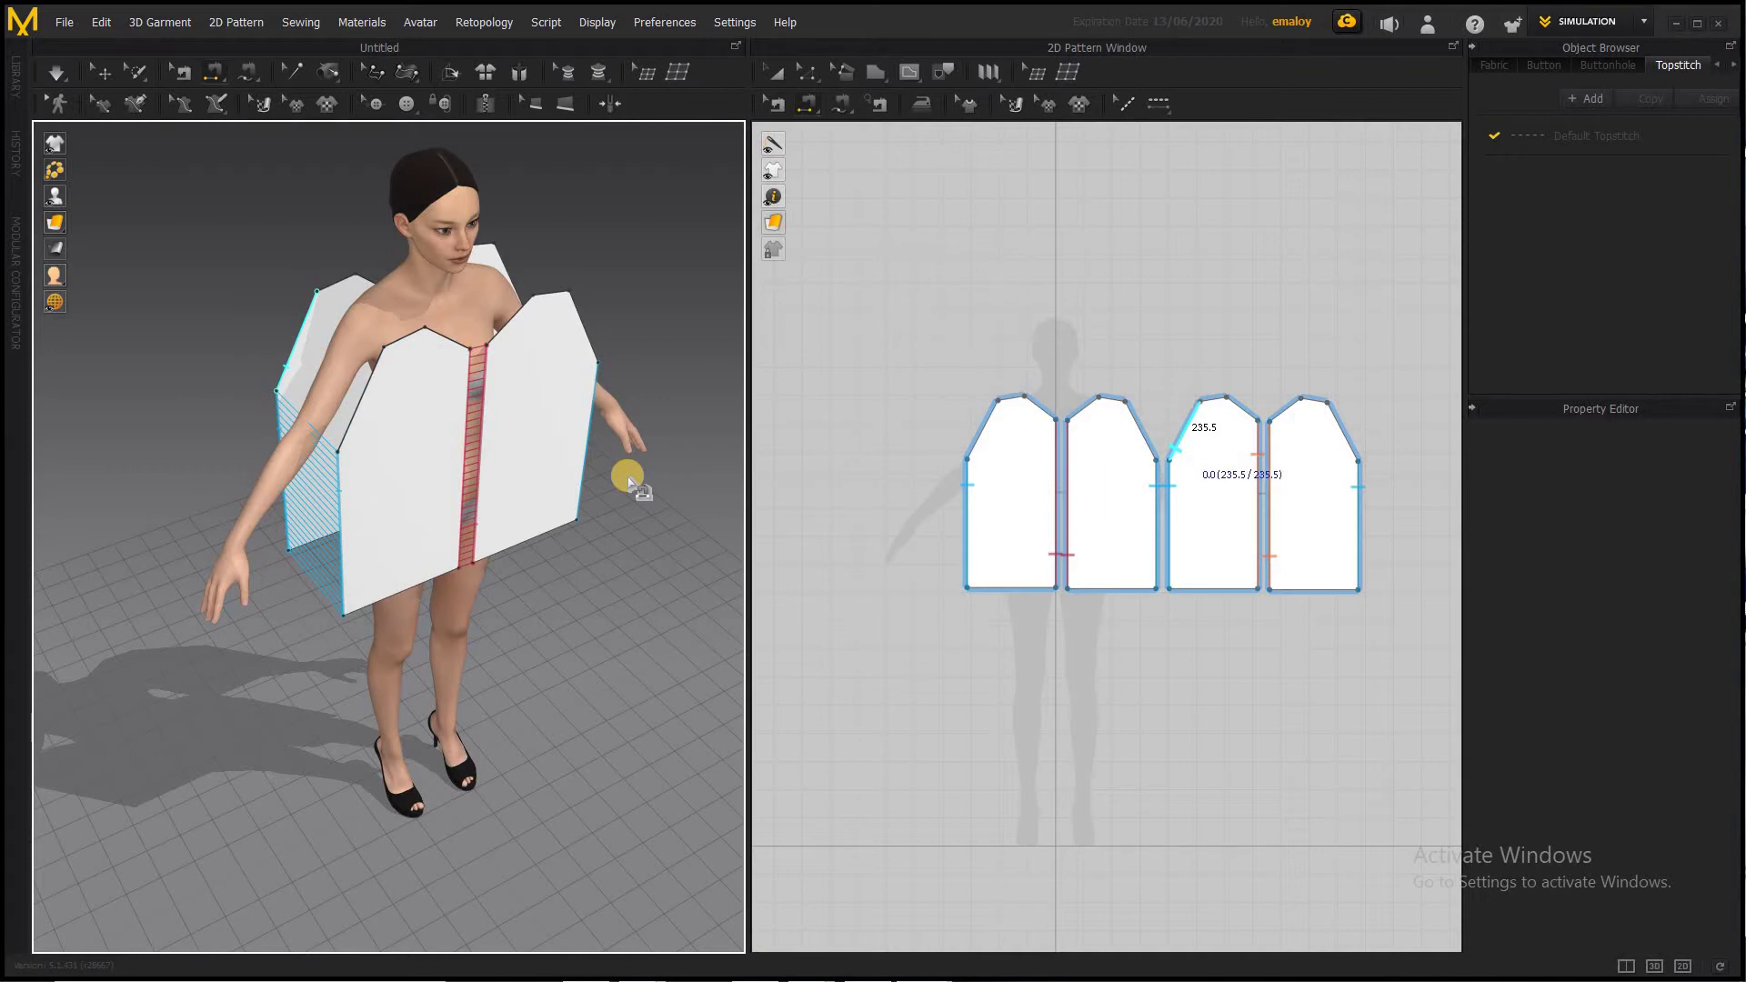
right_drag(628, 482, 454, 423)
click(342, 383)
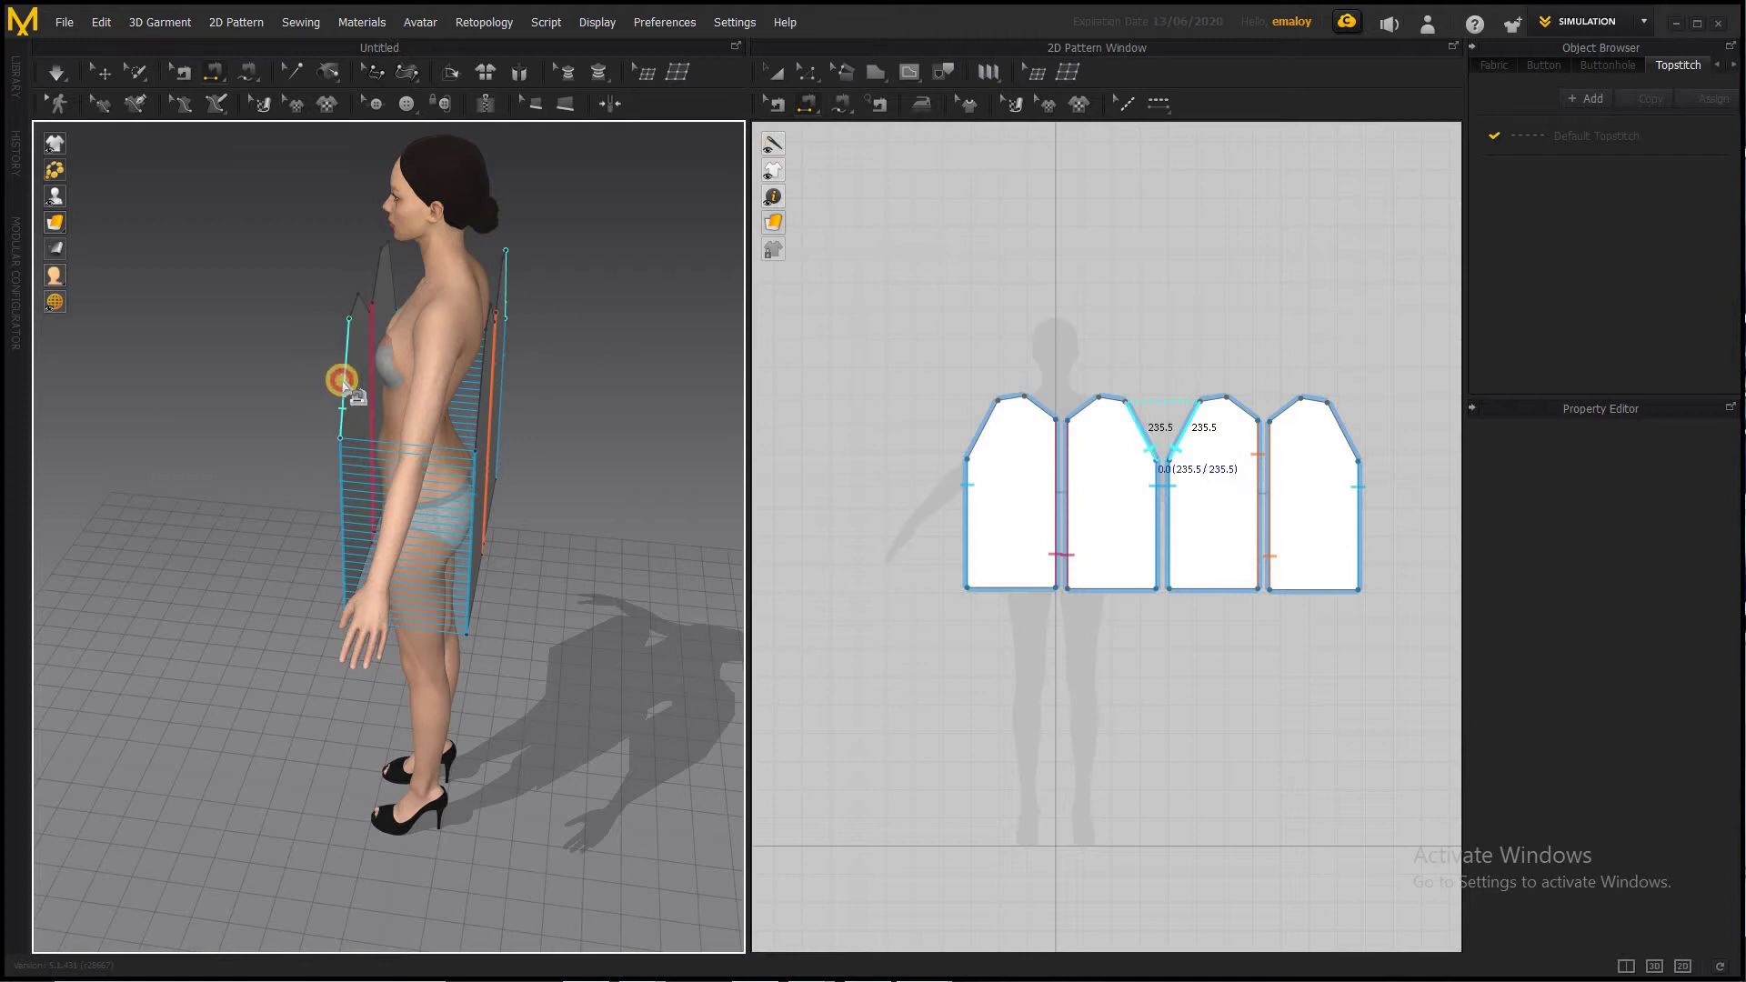
click(478, 389)
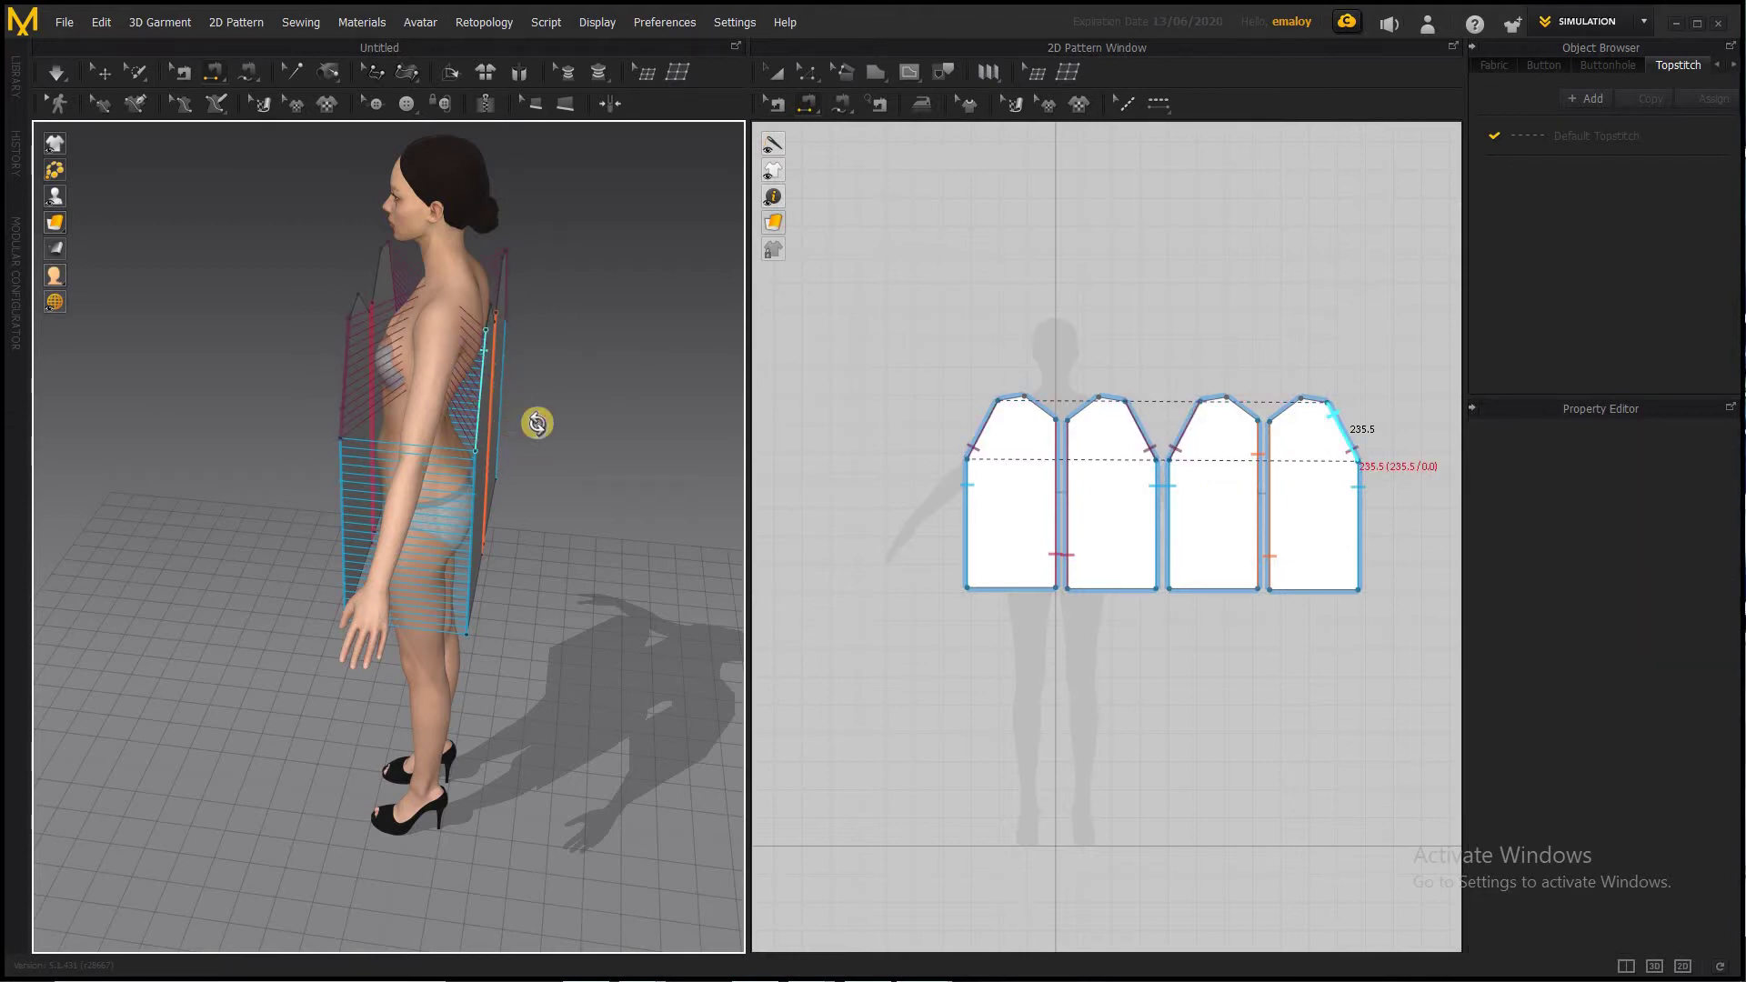
Cancel the pending edge selection and undo the armhole sewing between the front and back panels
right_drag(538, 417, 712, 428)
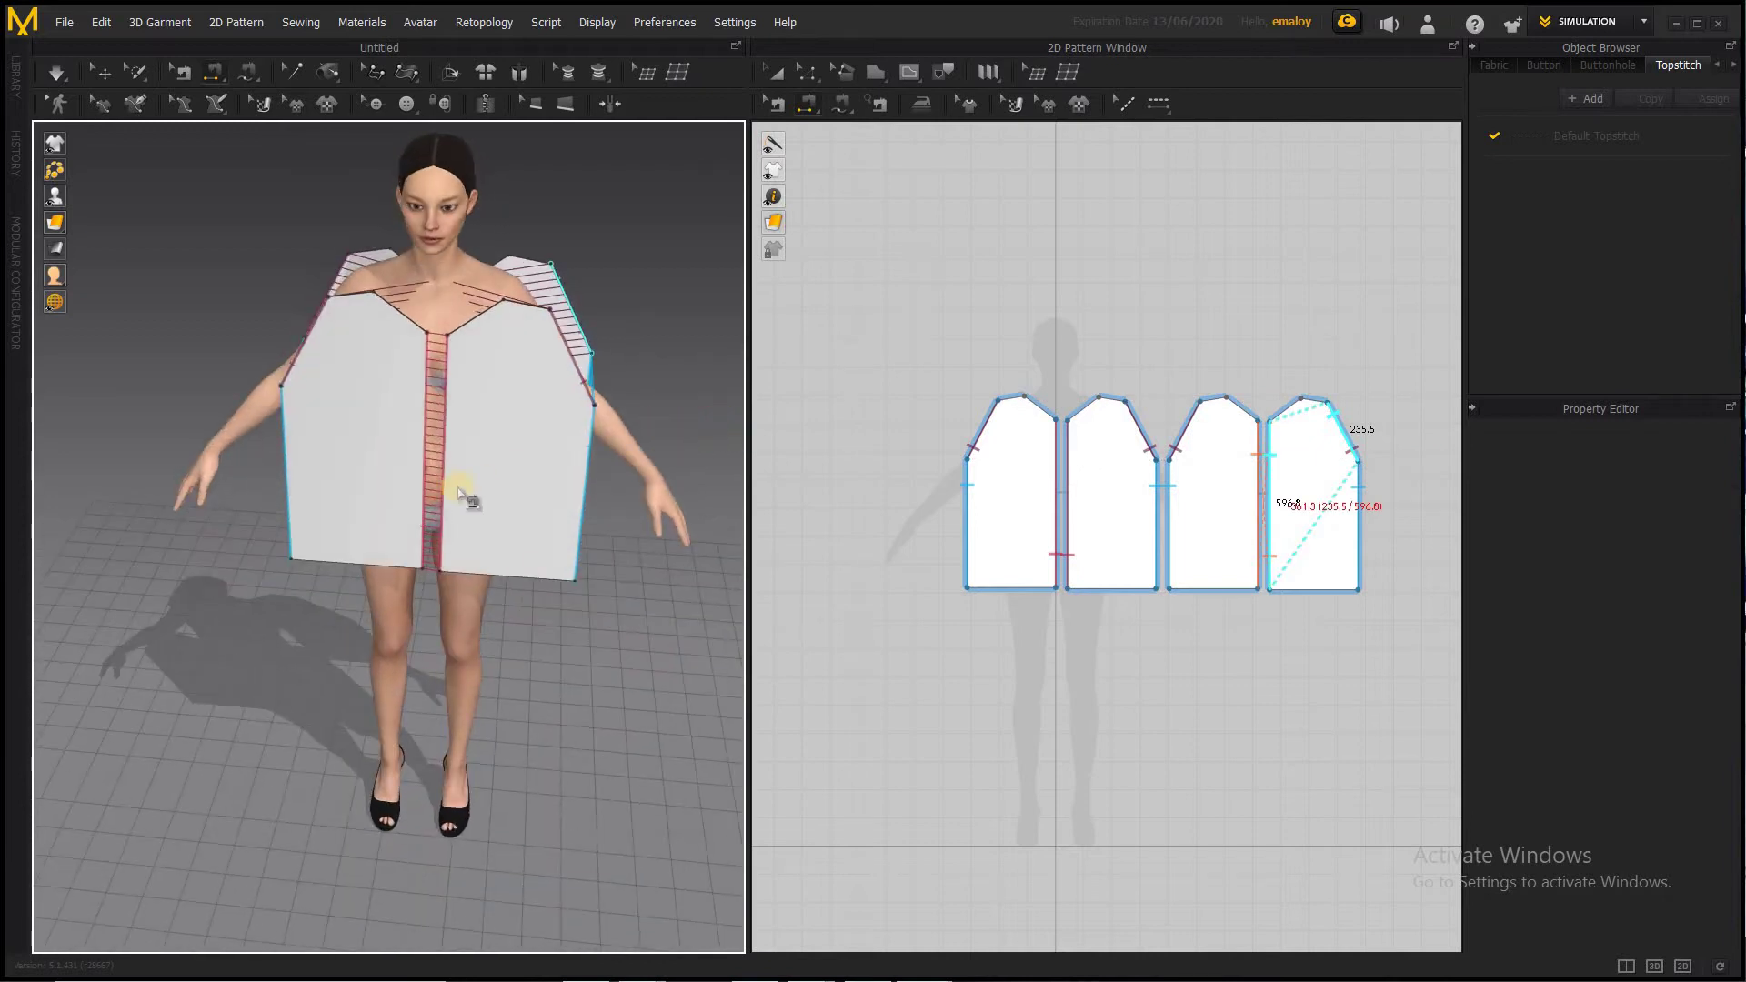
right_drag(583, 471, 536, 505)
click(548, 478)
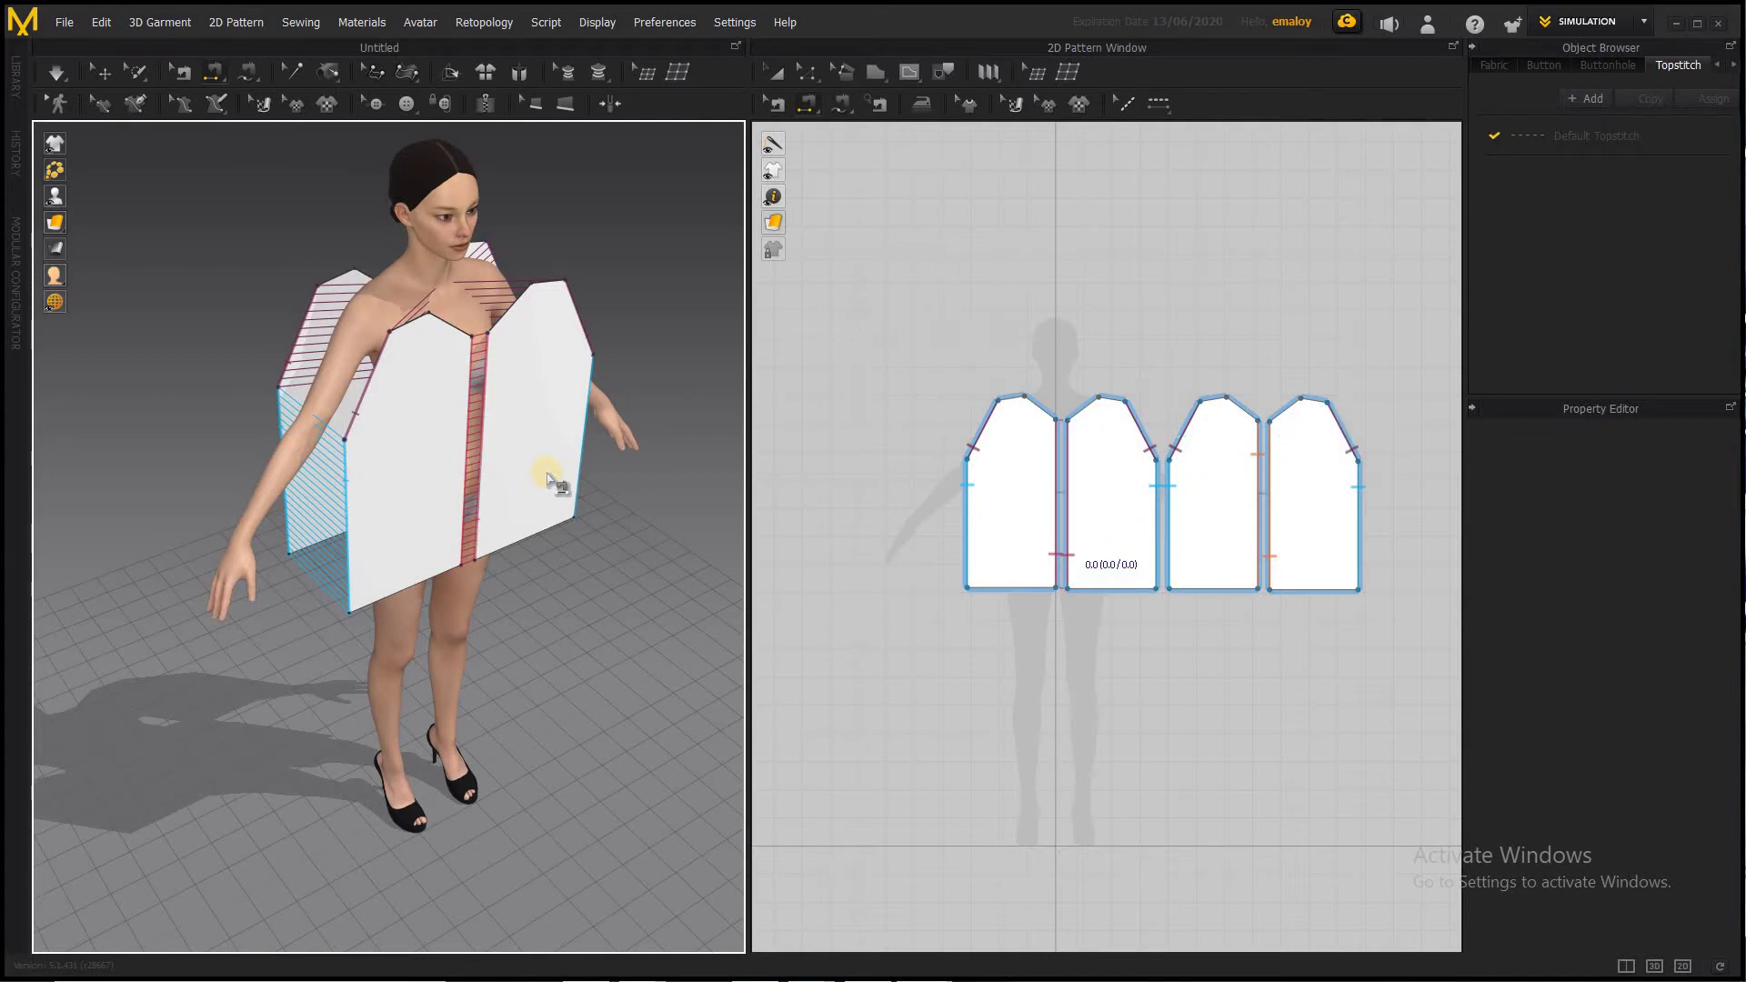
click(548, 478)
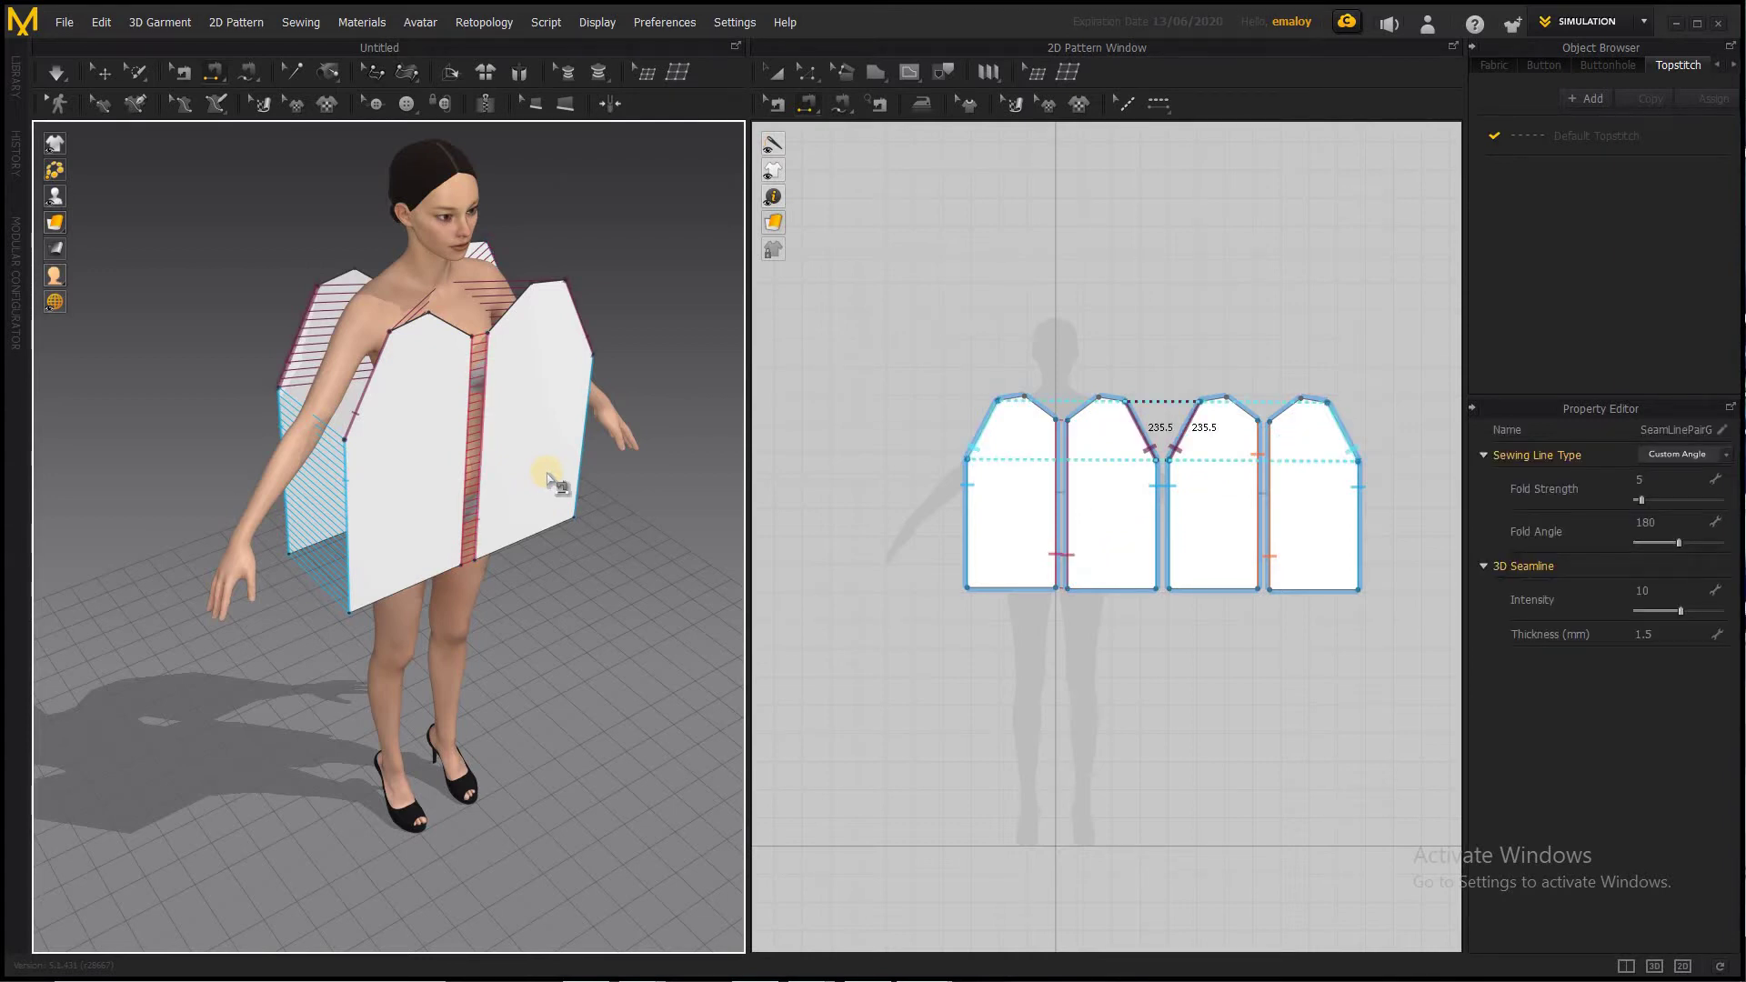
key(Escape)
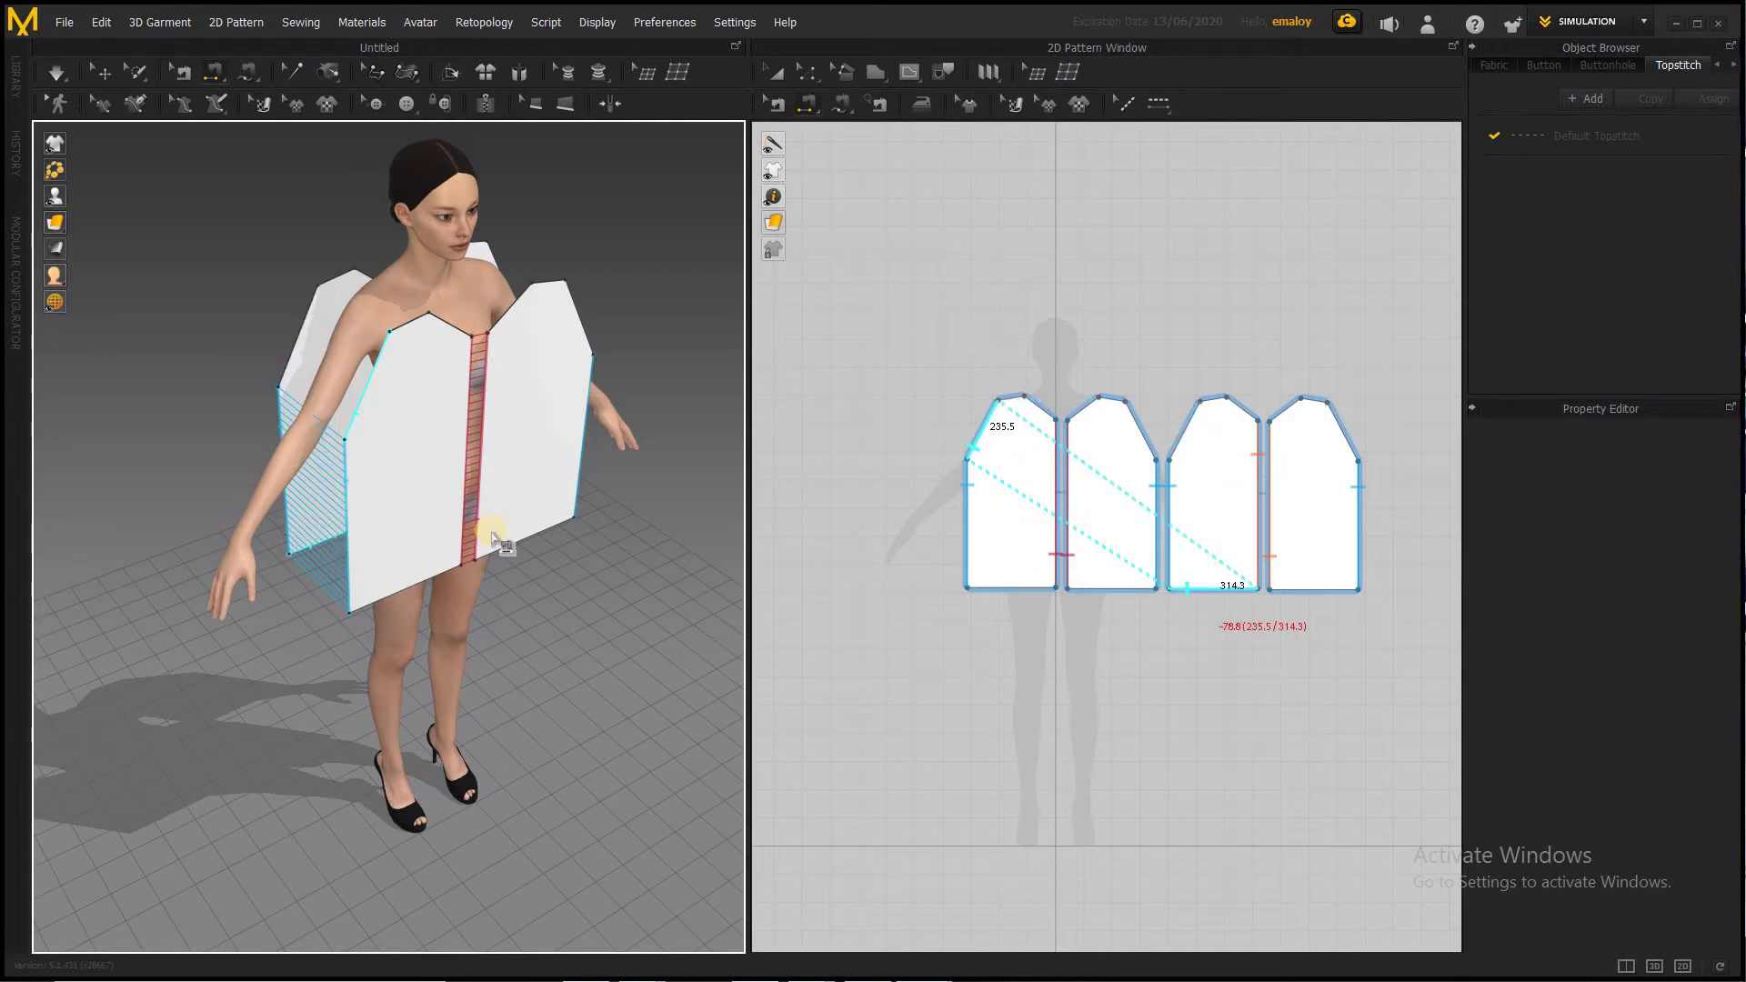
Sew the slanted armhole edges of the two front panels to each other
right_drag(476, 518, 303, 428)
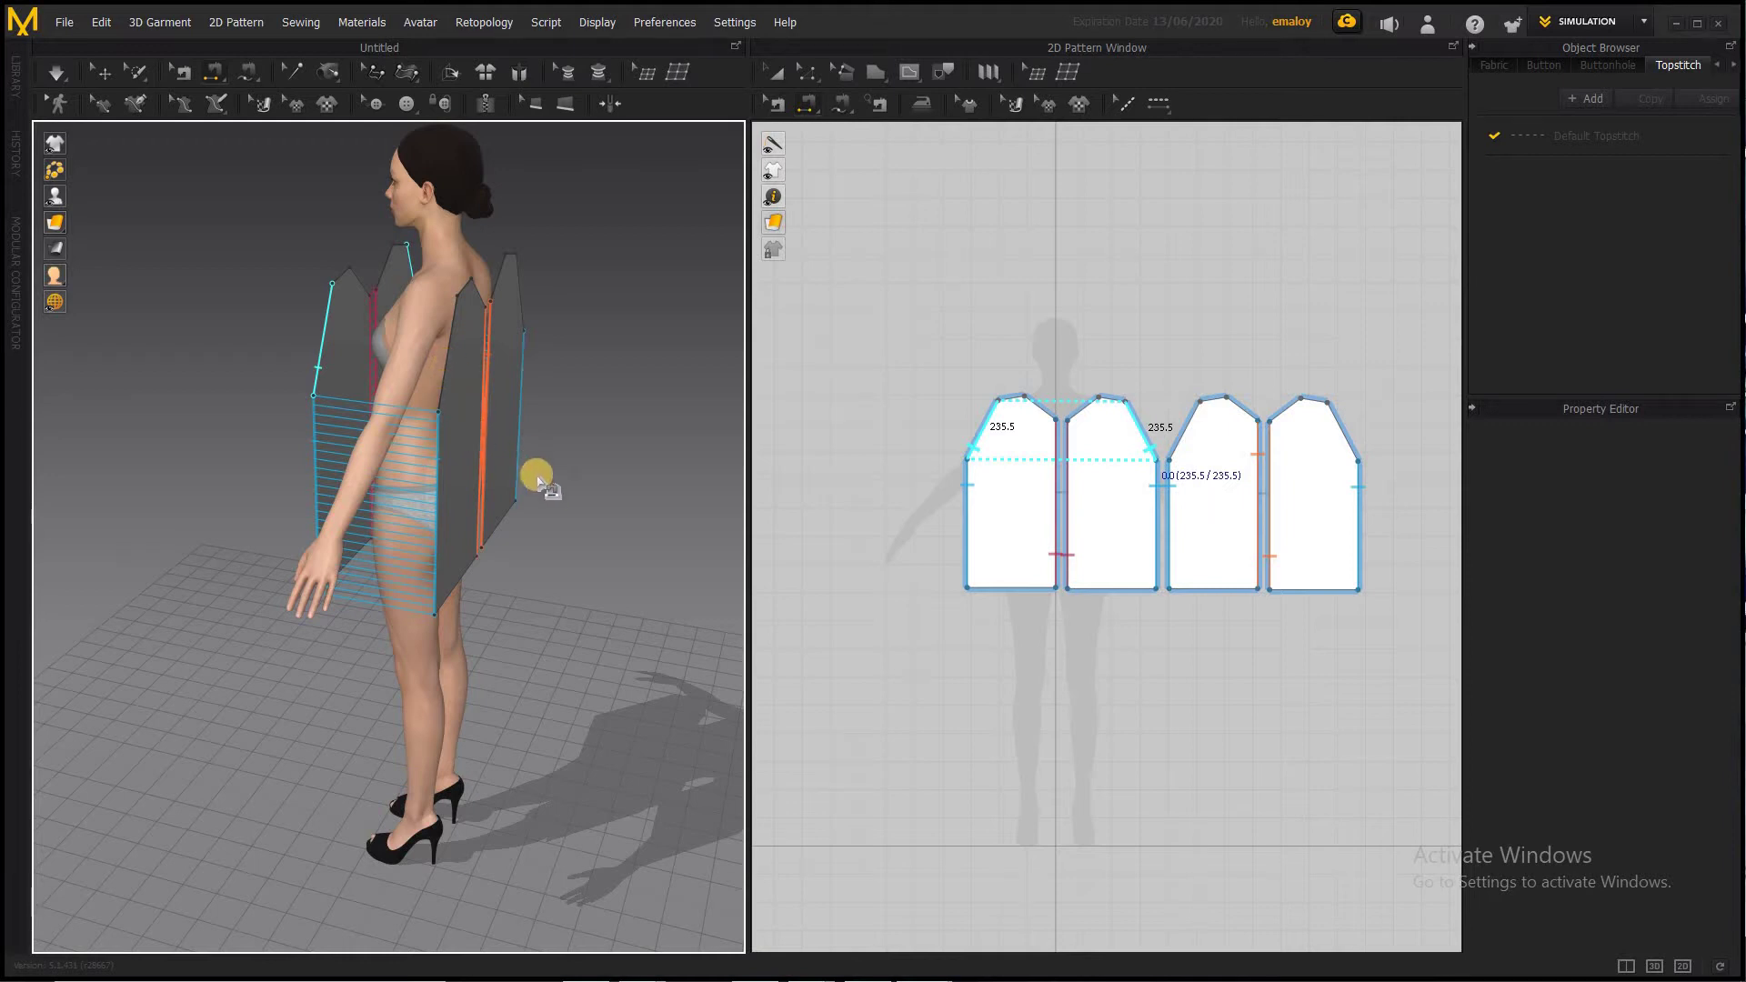
click(495, 486)
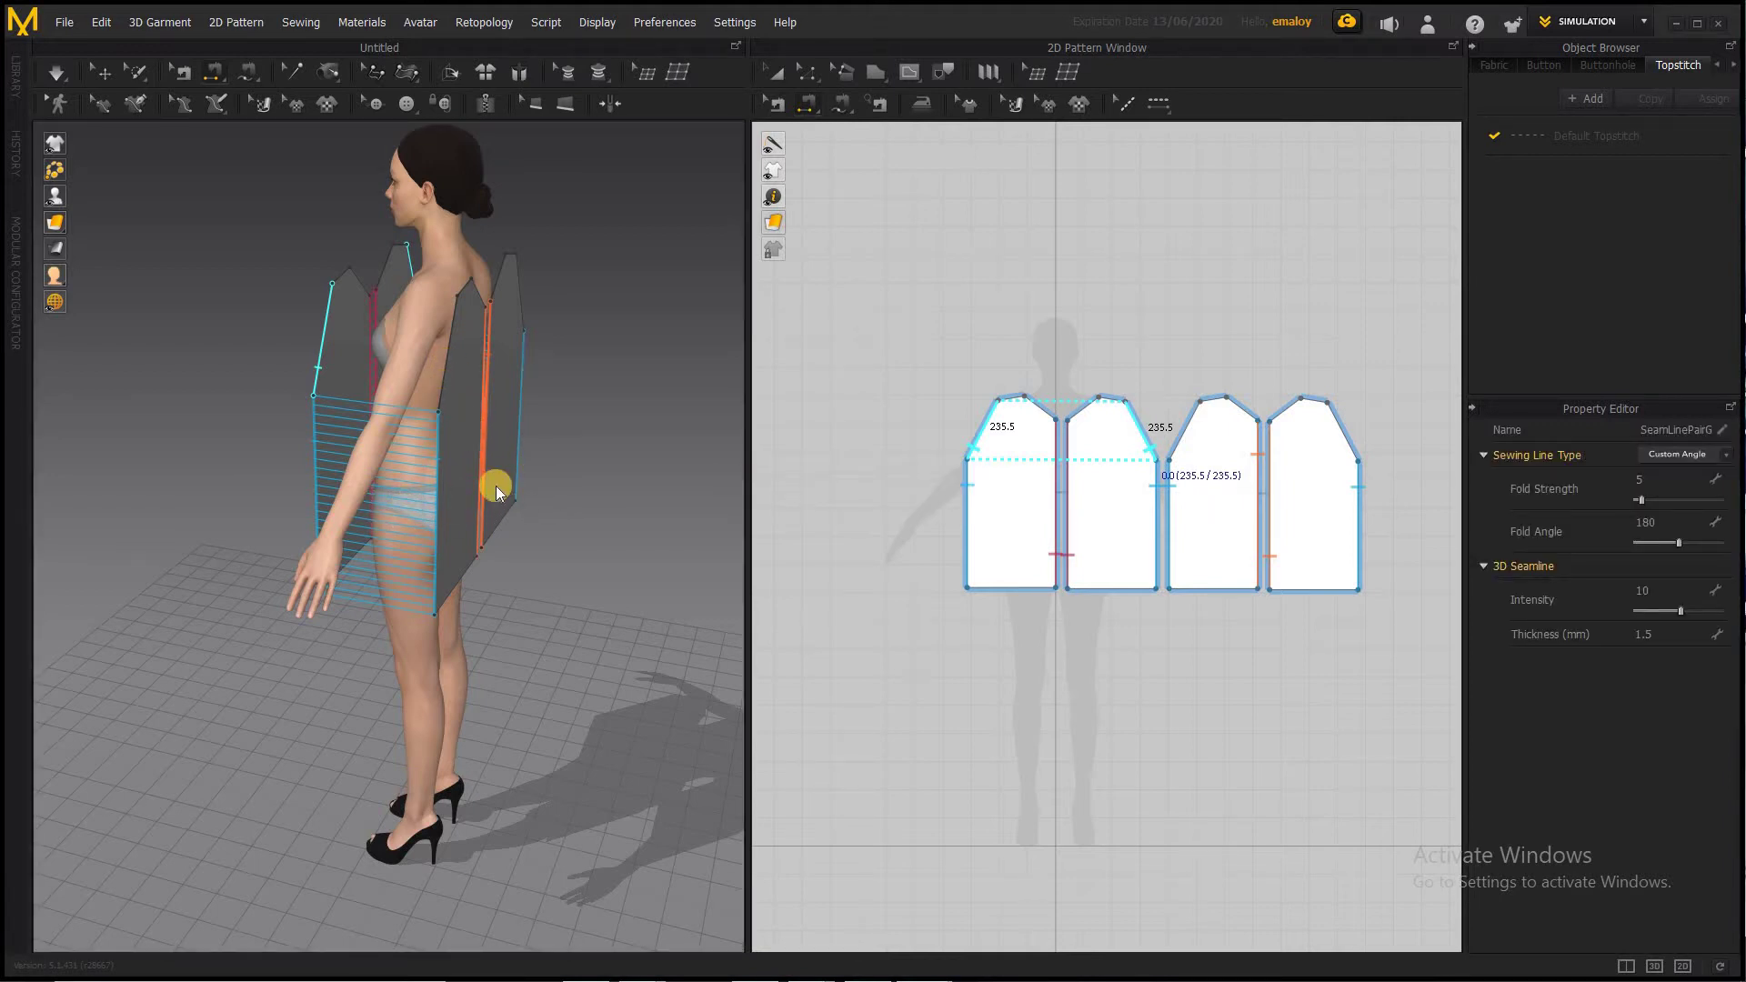
click(477, 462)
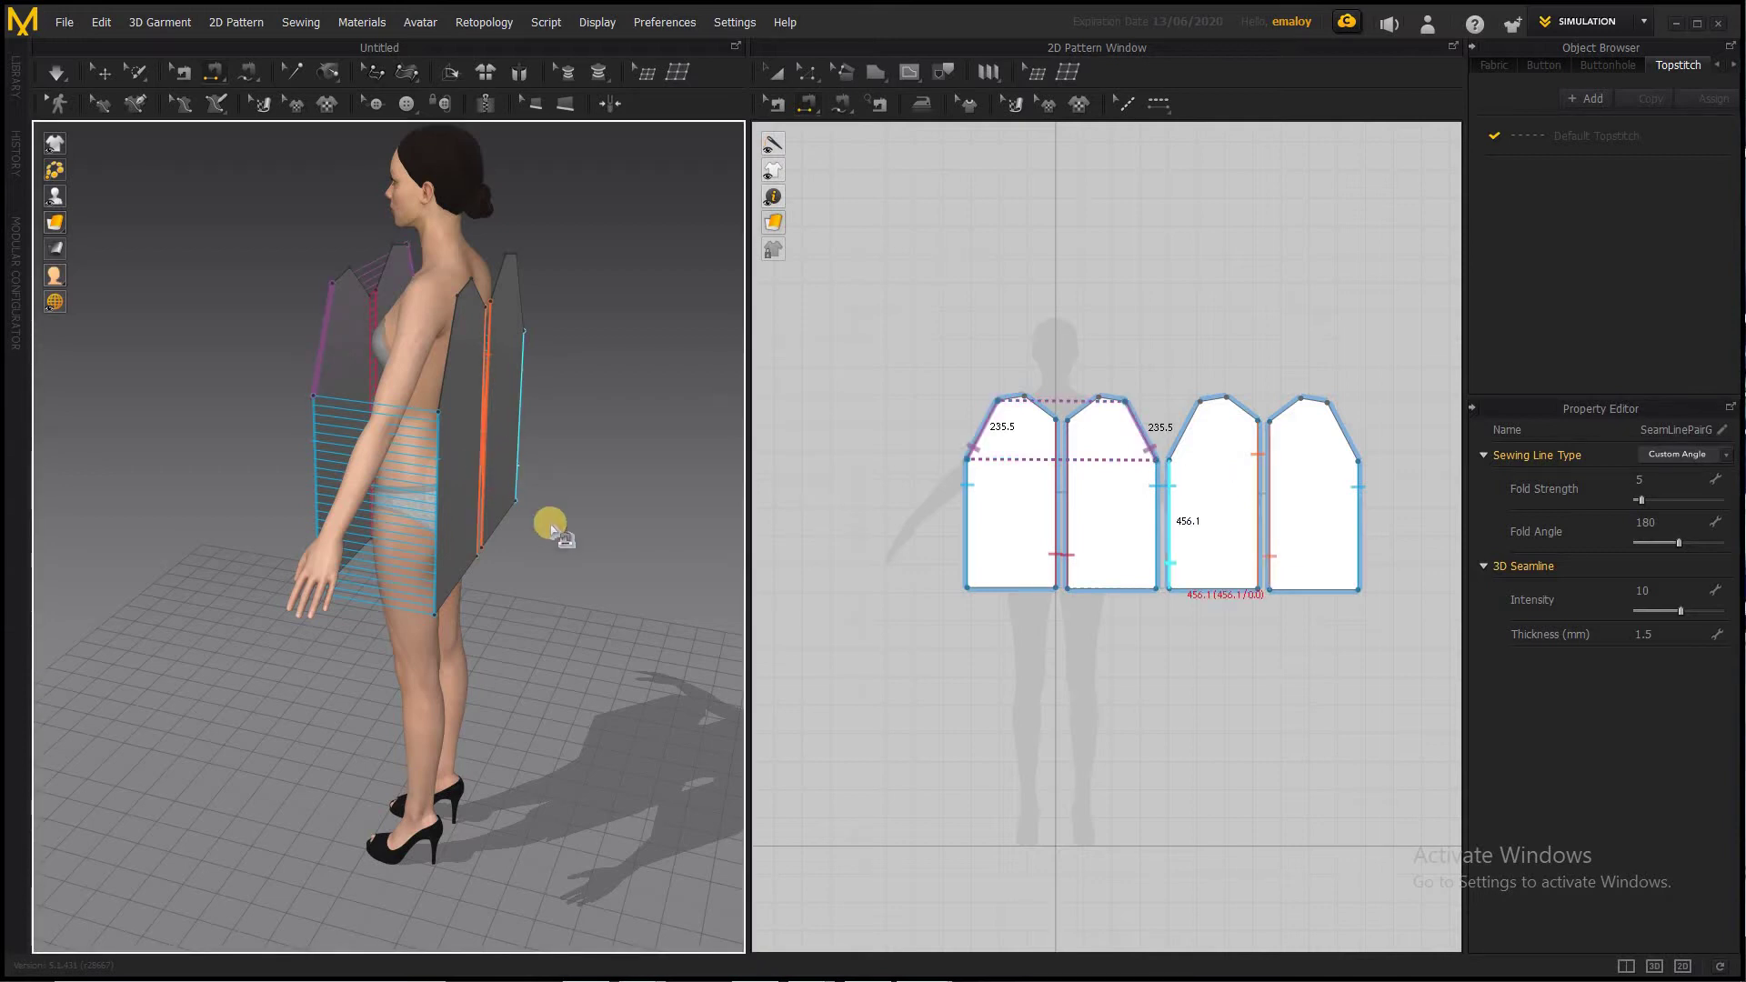
Try to sew the slanted armhole edge of a back panel to the matching edge of a front panel
right_drag(551, 525, 409, 370)
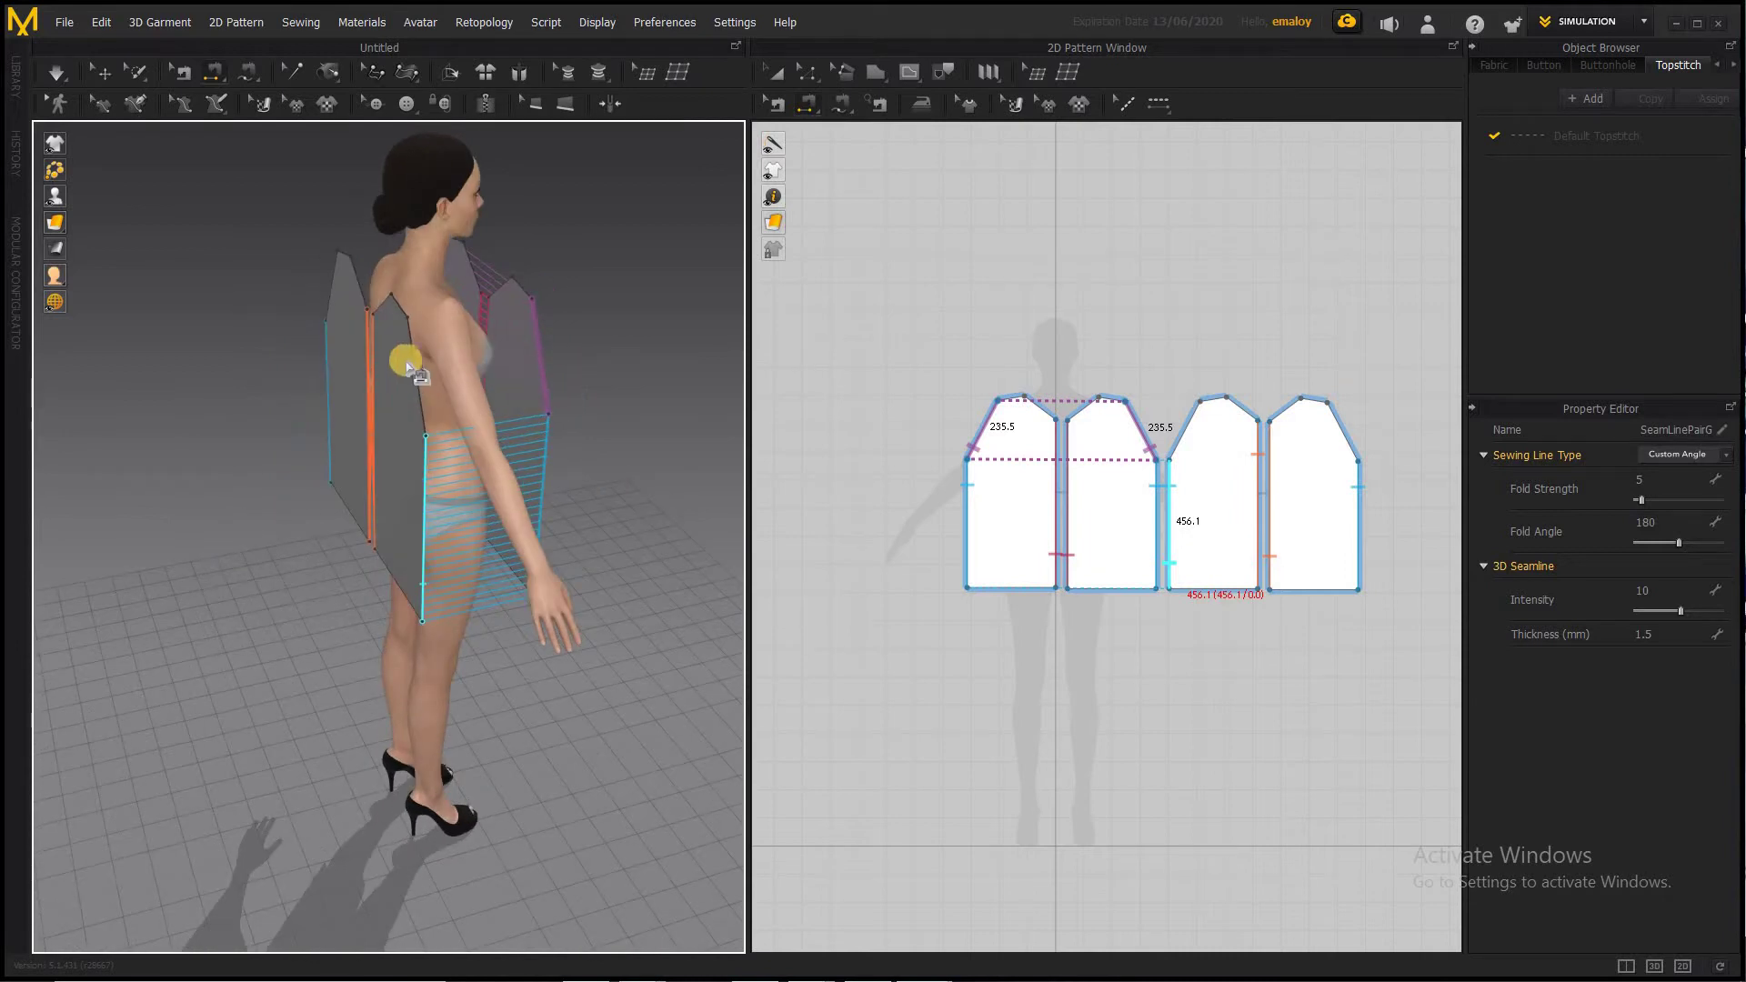
click(417, 369)
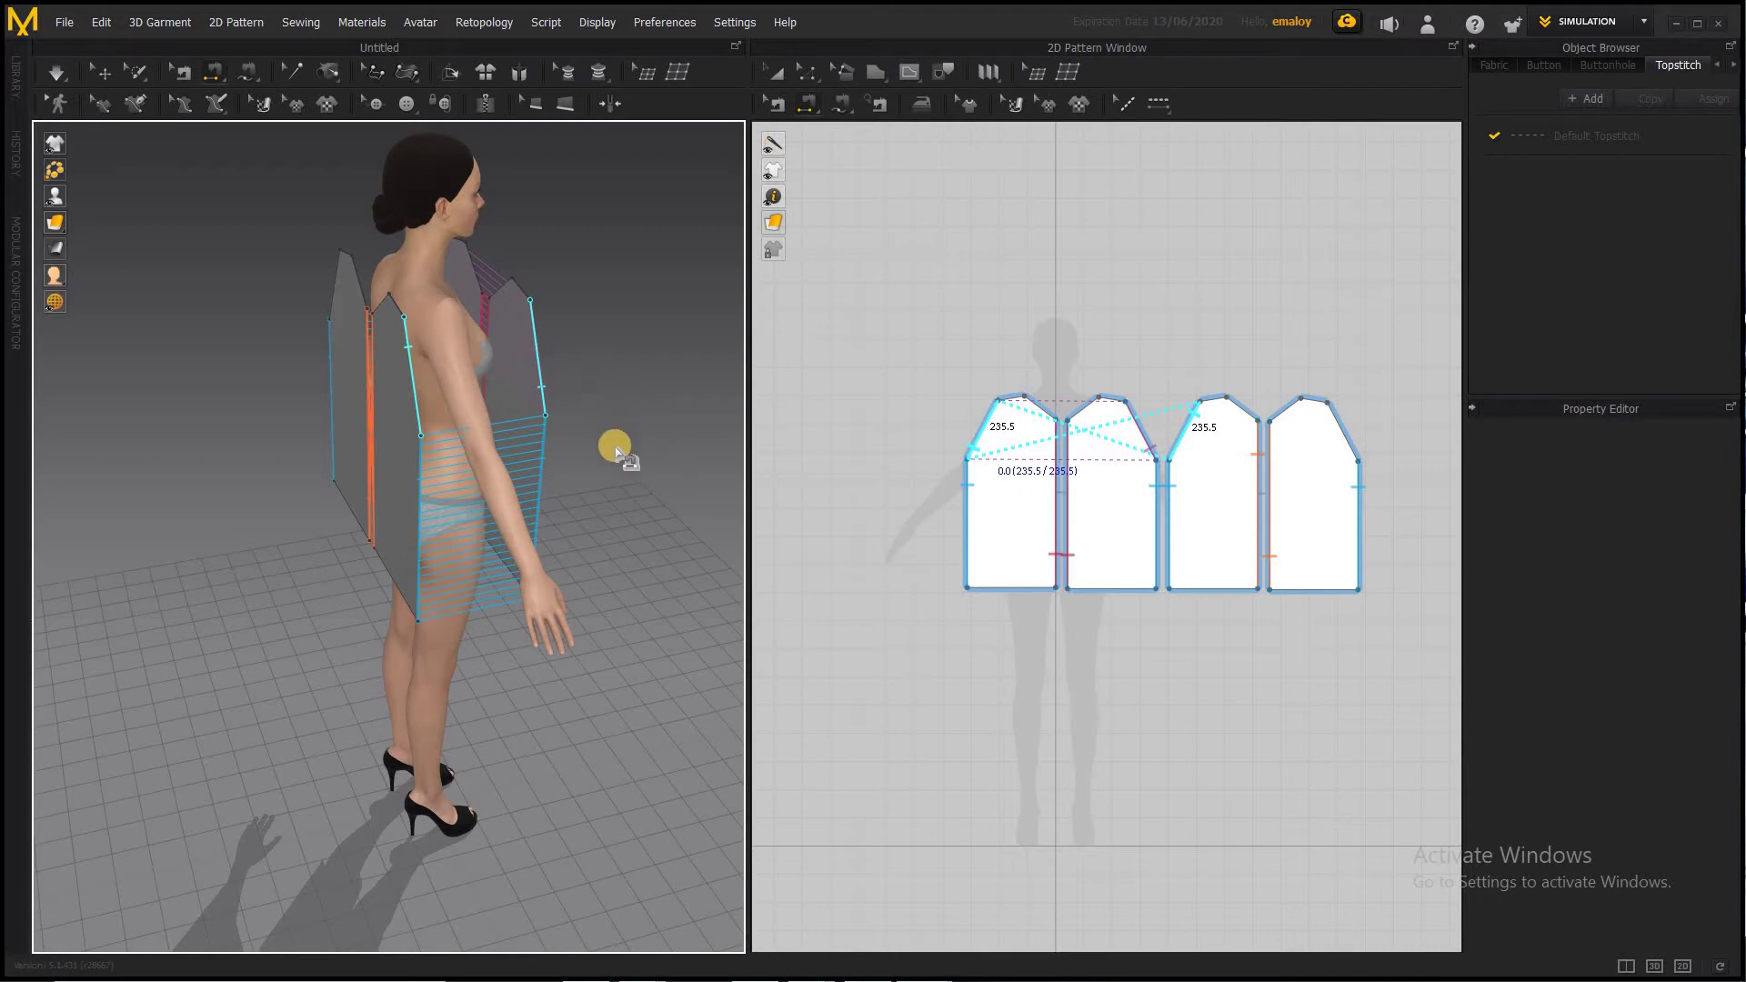
key(Escape)
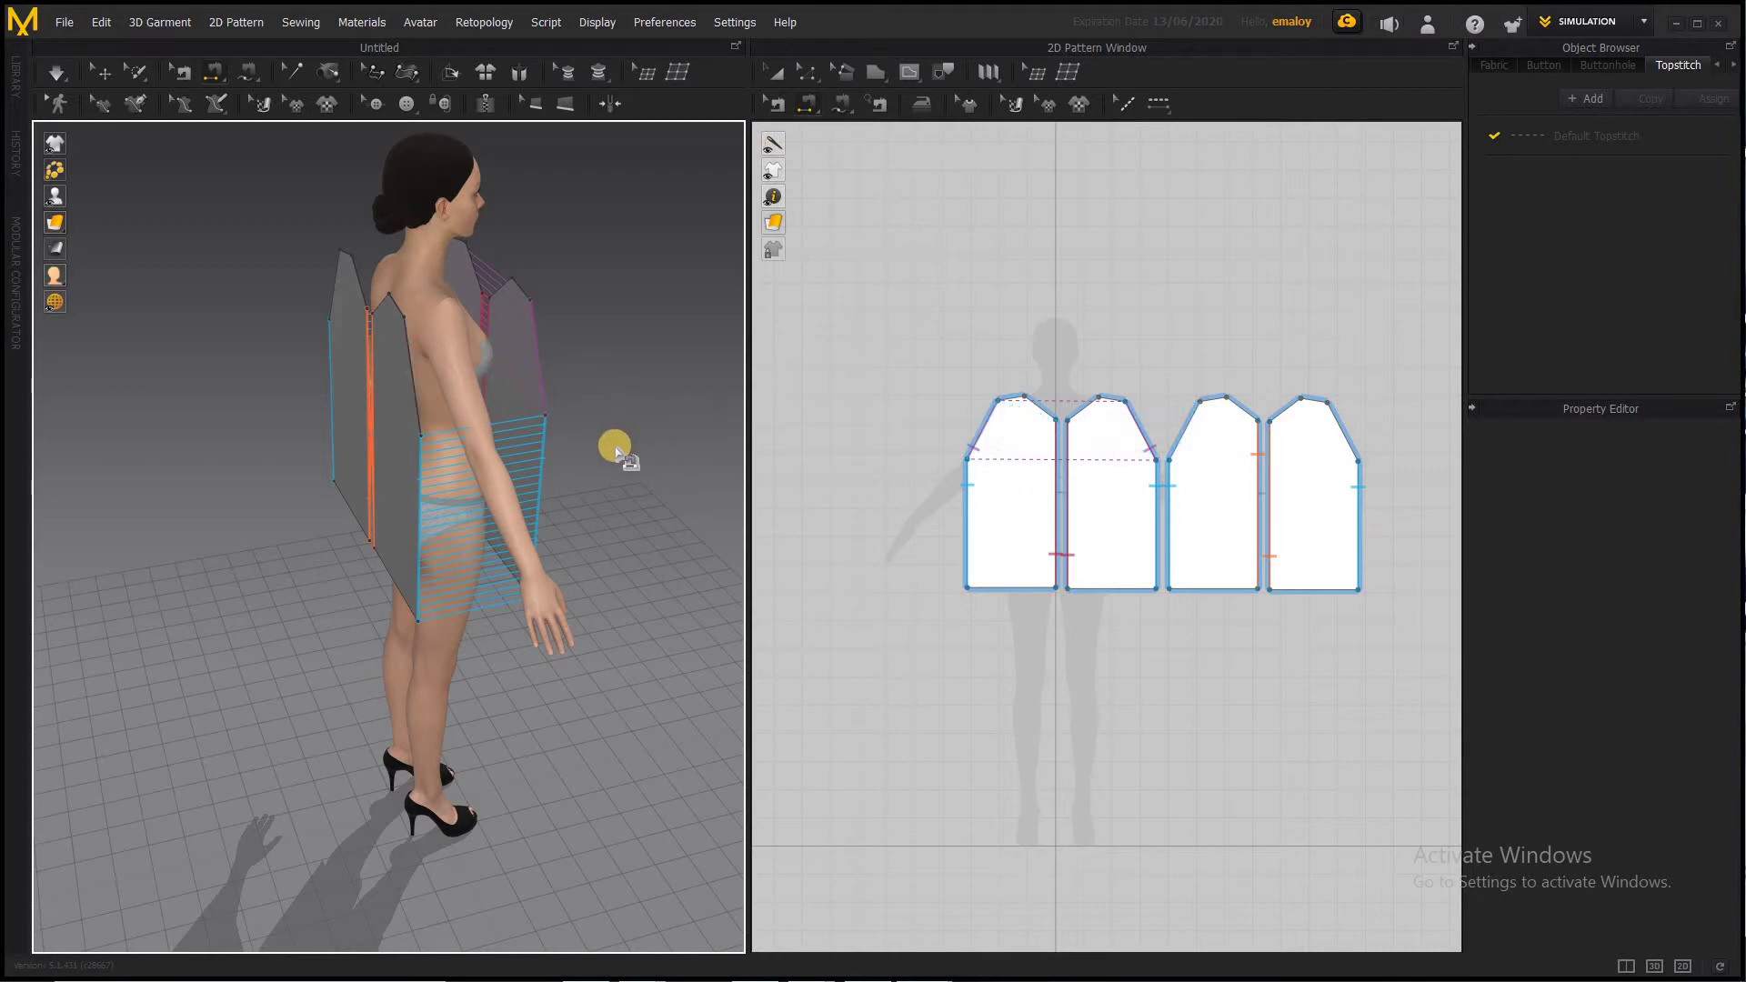
key(ctrl+z)
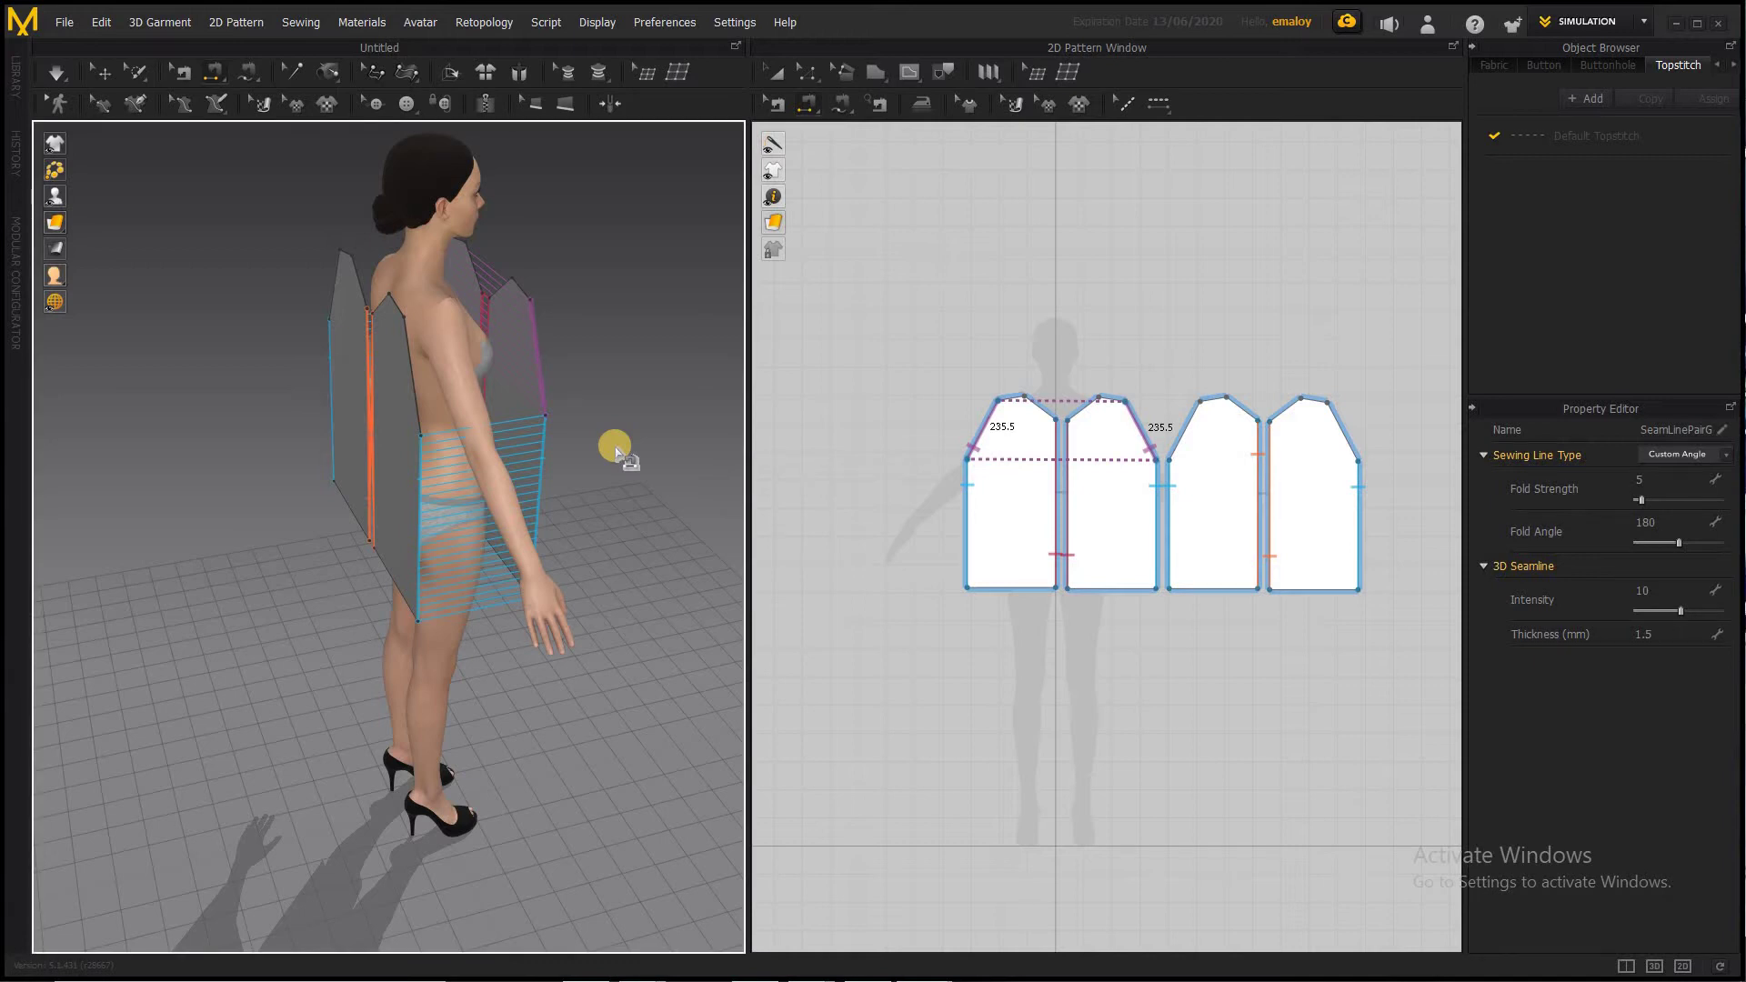
Undo the last armhole sewing and sew the back panels' slanted armhole edges to those of the front panels
key(ctrl+z)
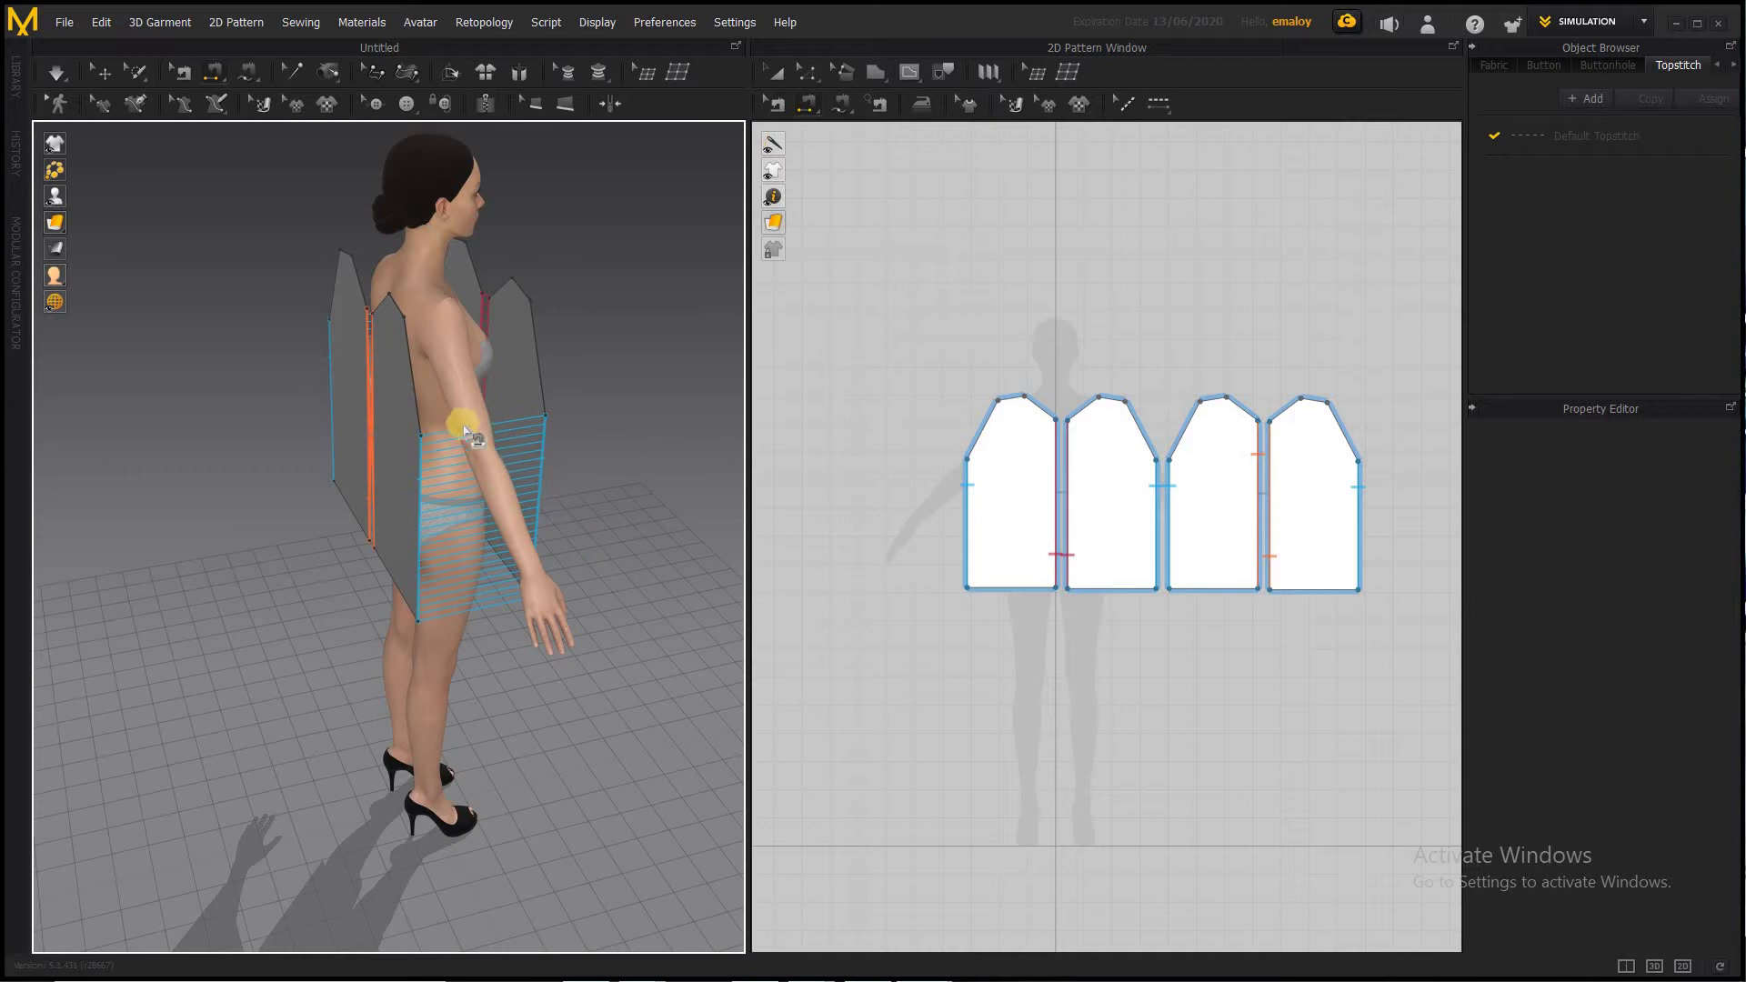
click(412, 392)
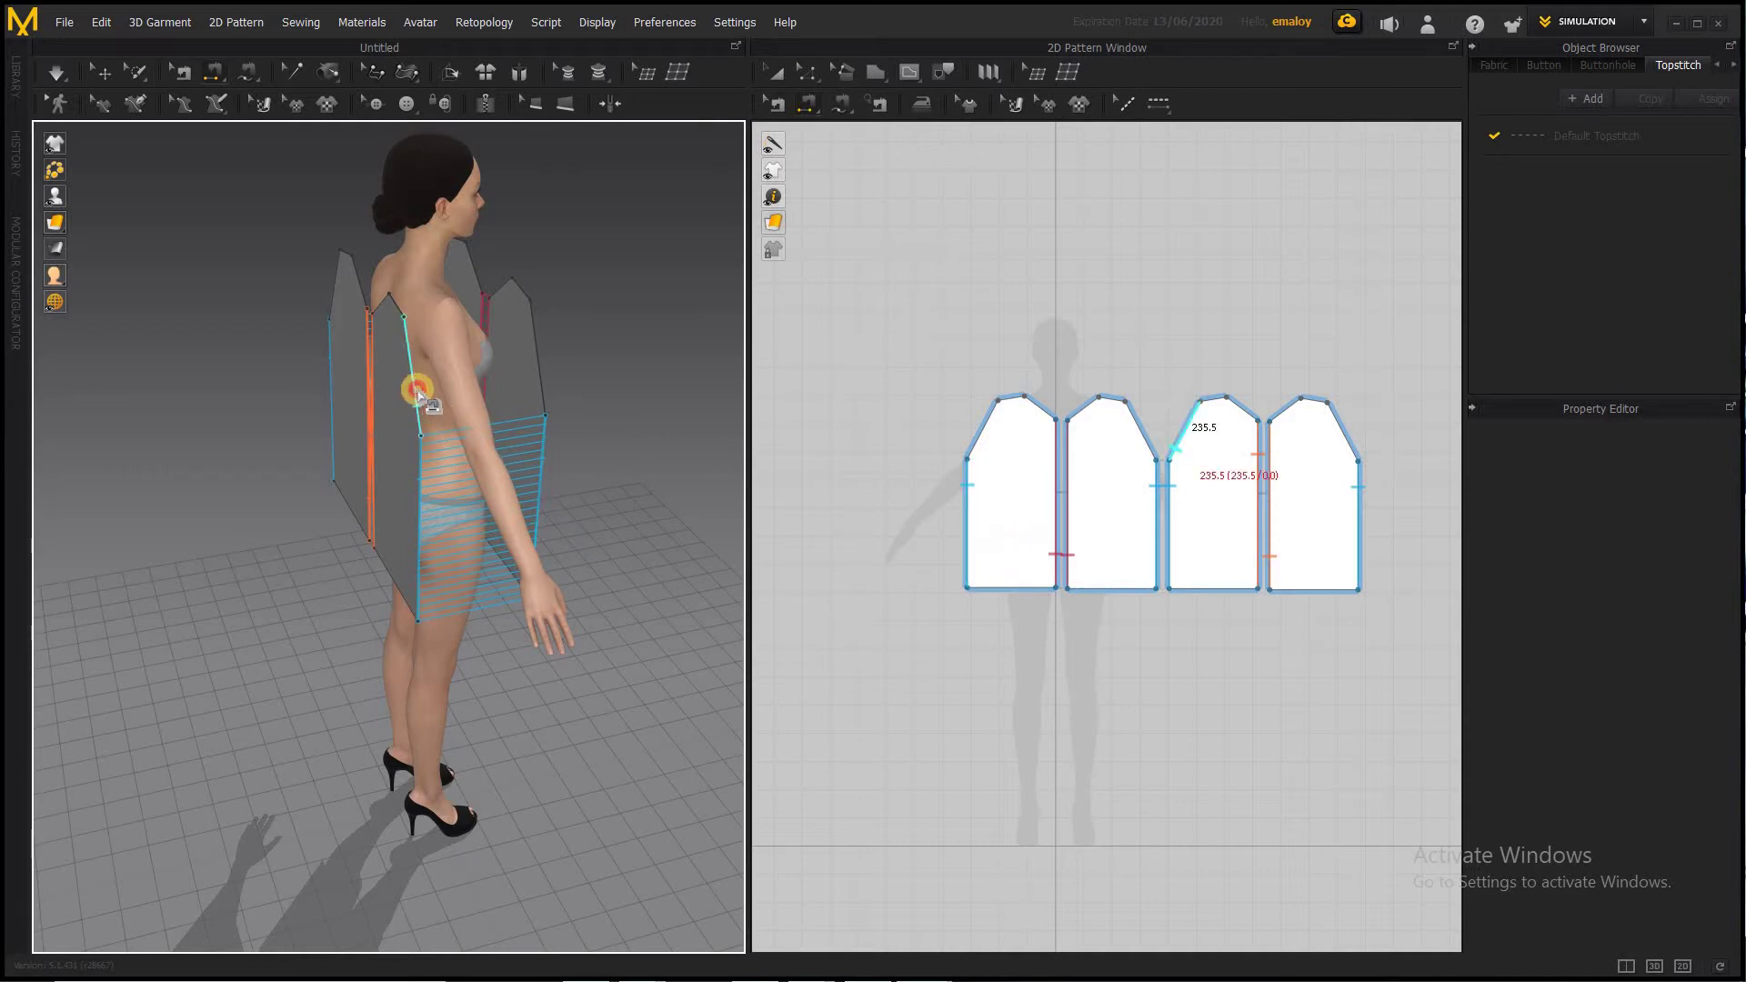
click(540, 361)
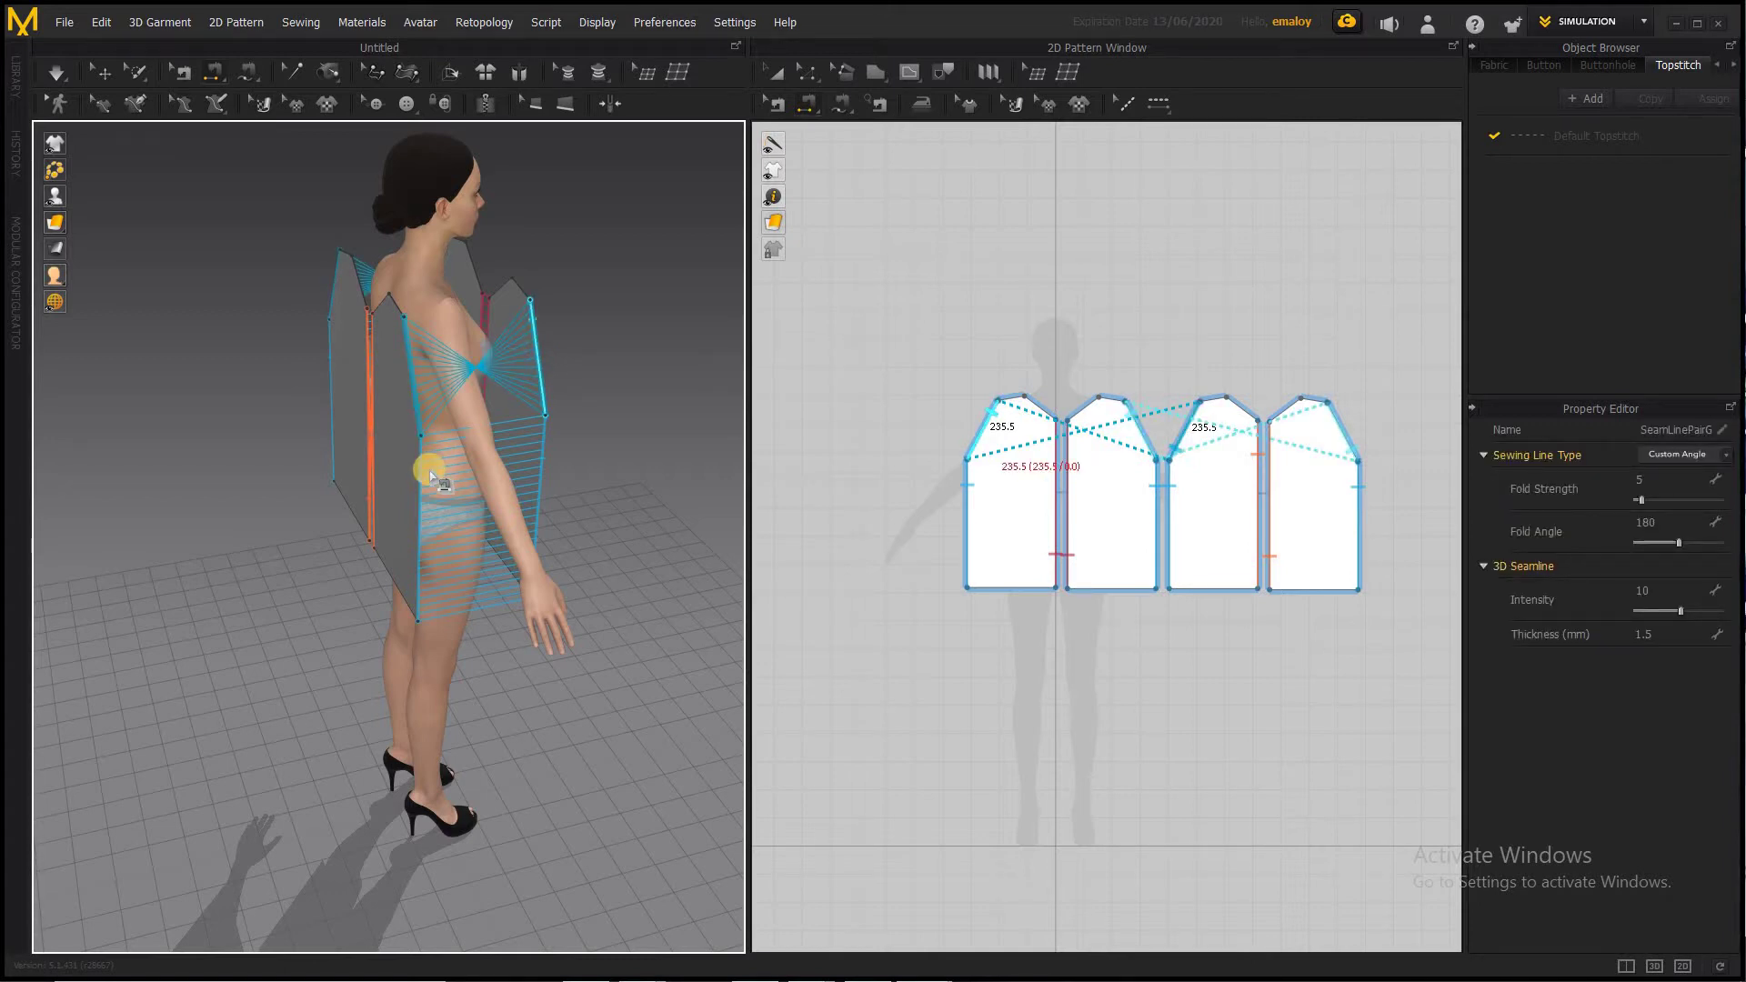
click(411, 372)
Reverse the sewing direction of the crossed armhole seams between the front and back panels
click(773, 104)
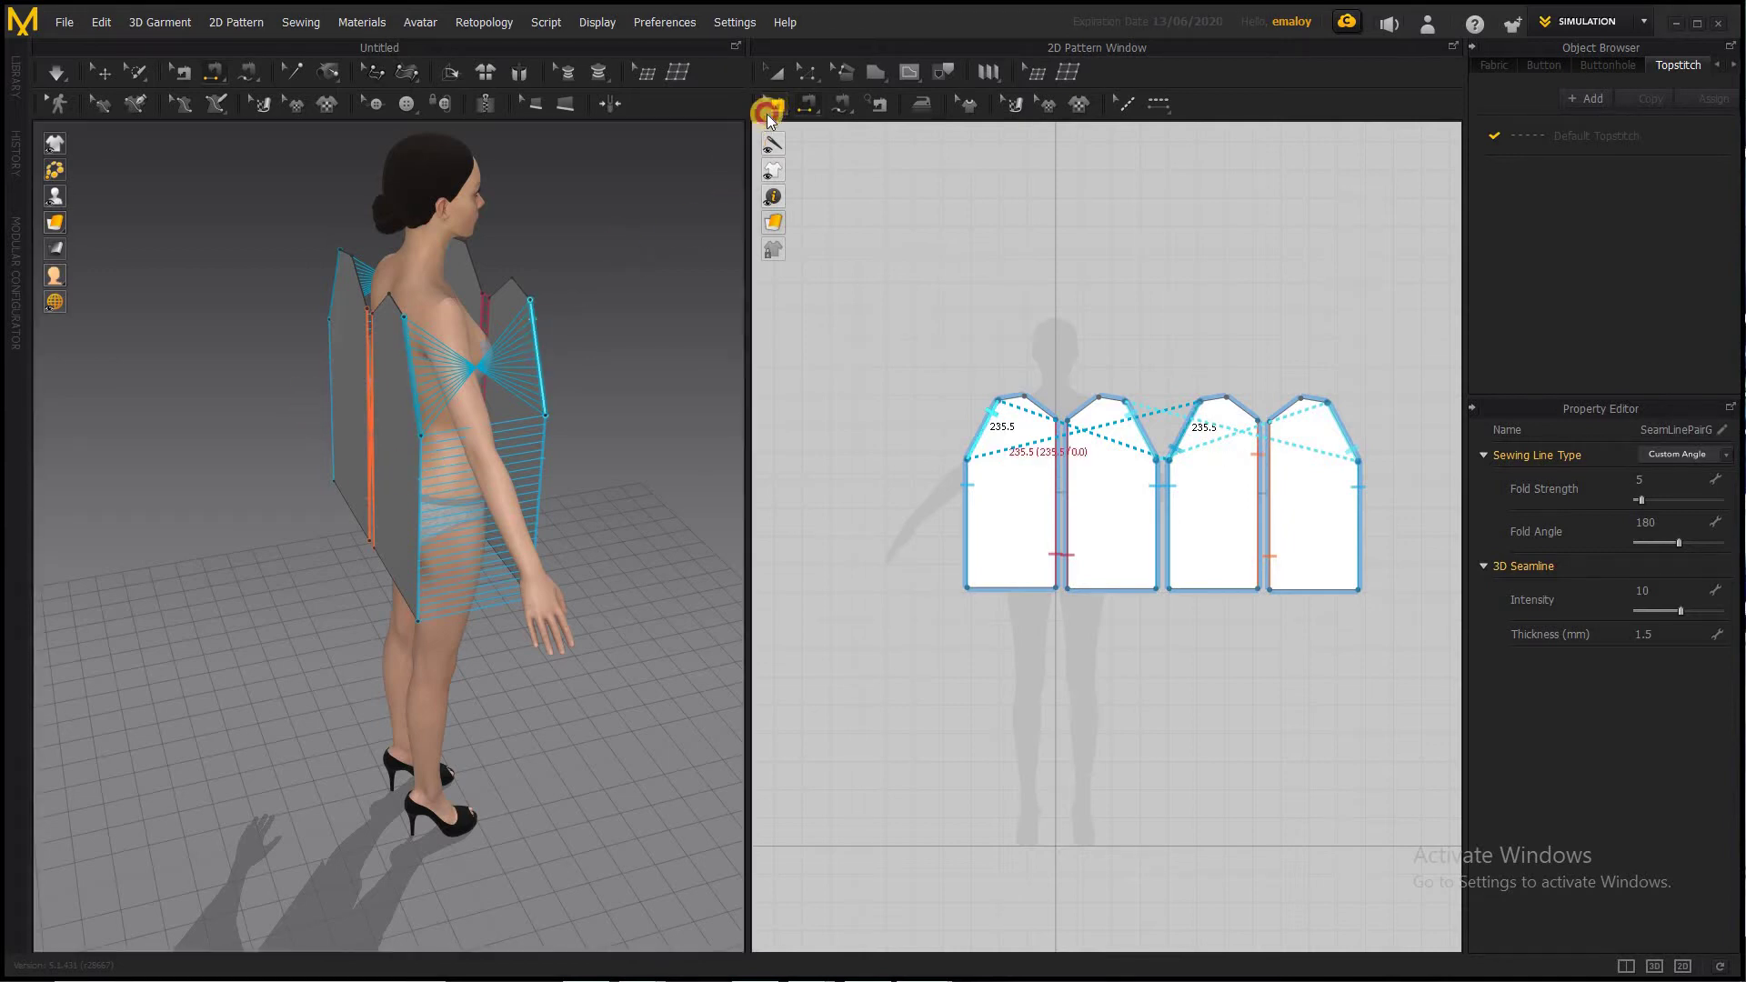
right_click(416, 386)
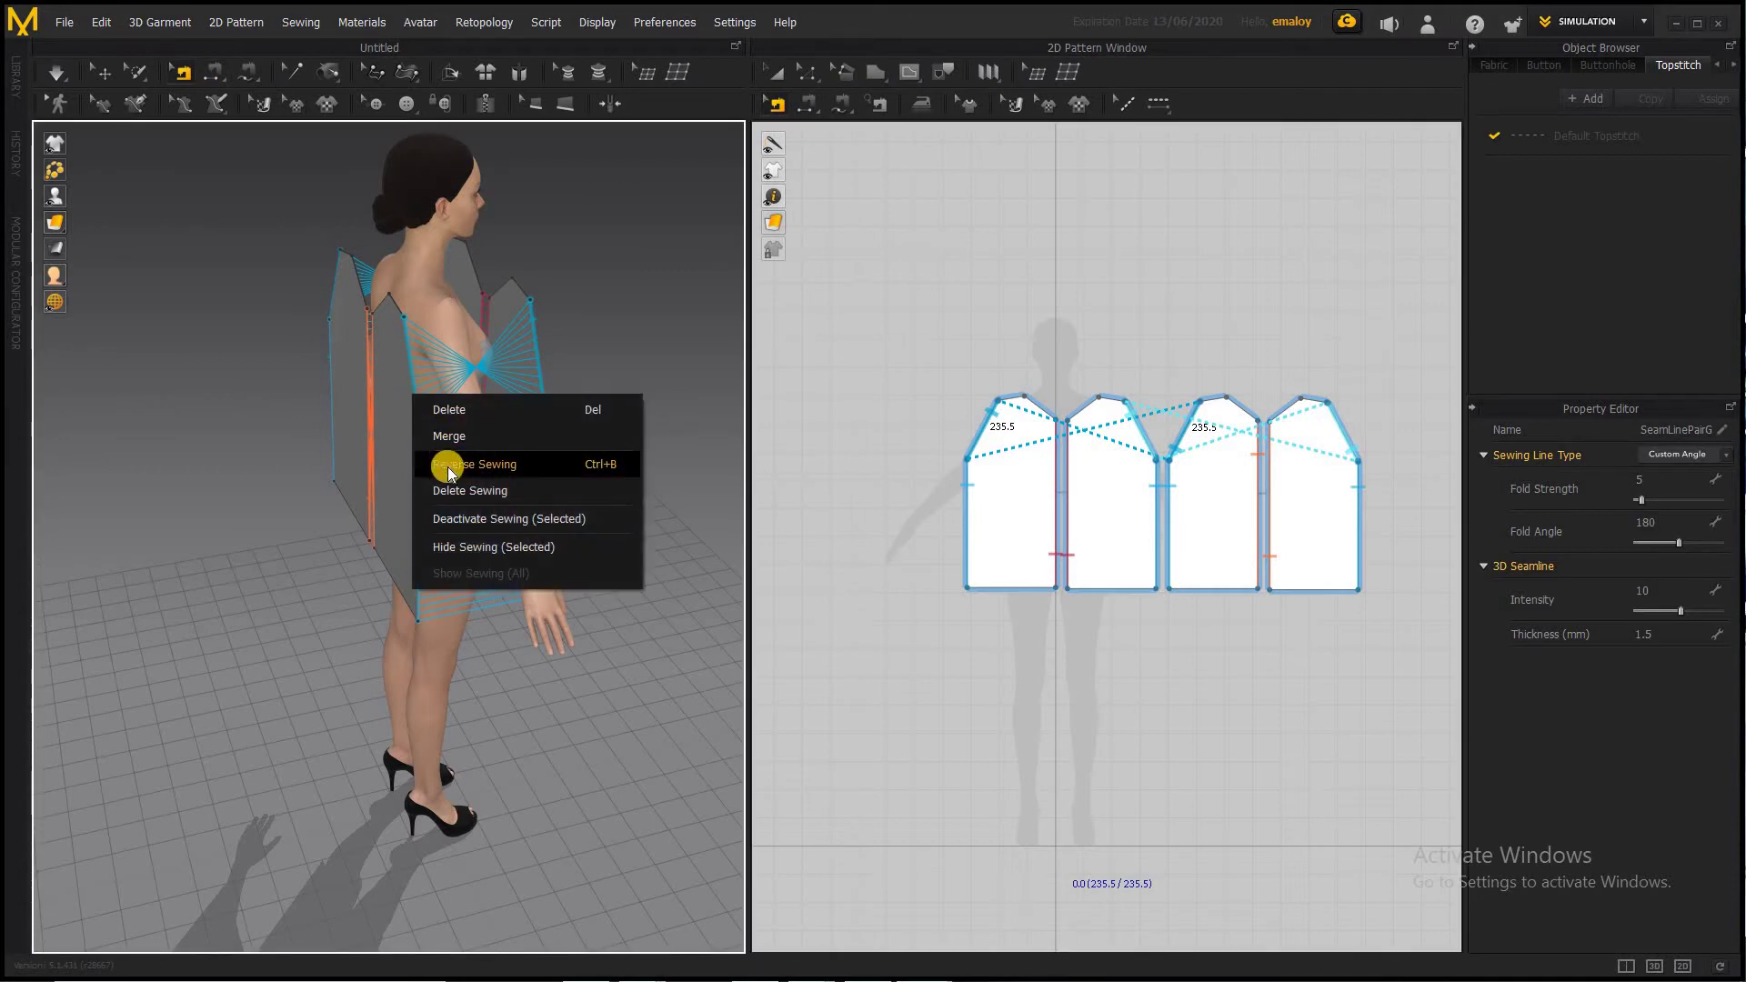
click(448, 466)
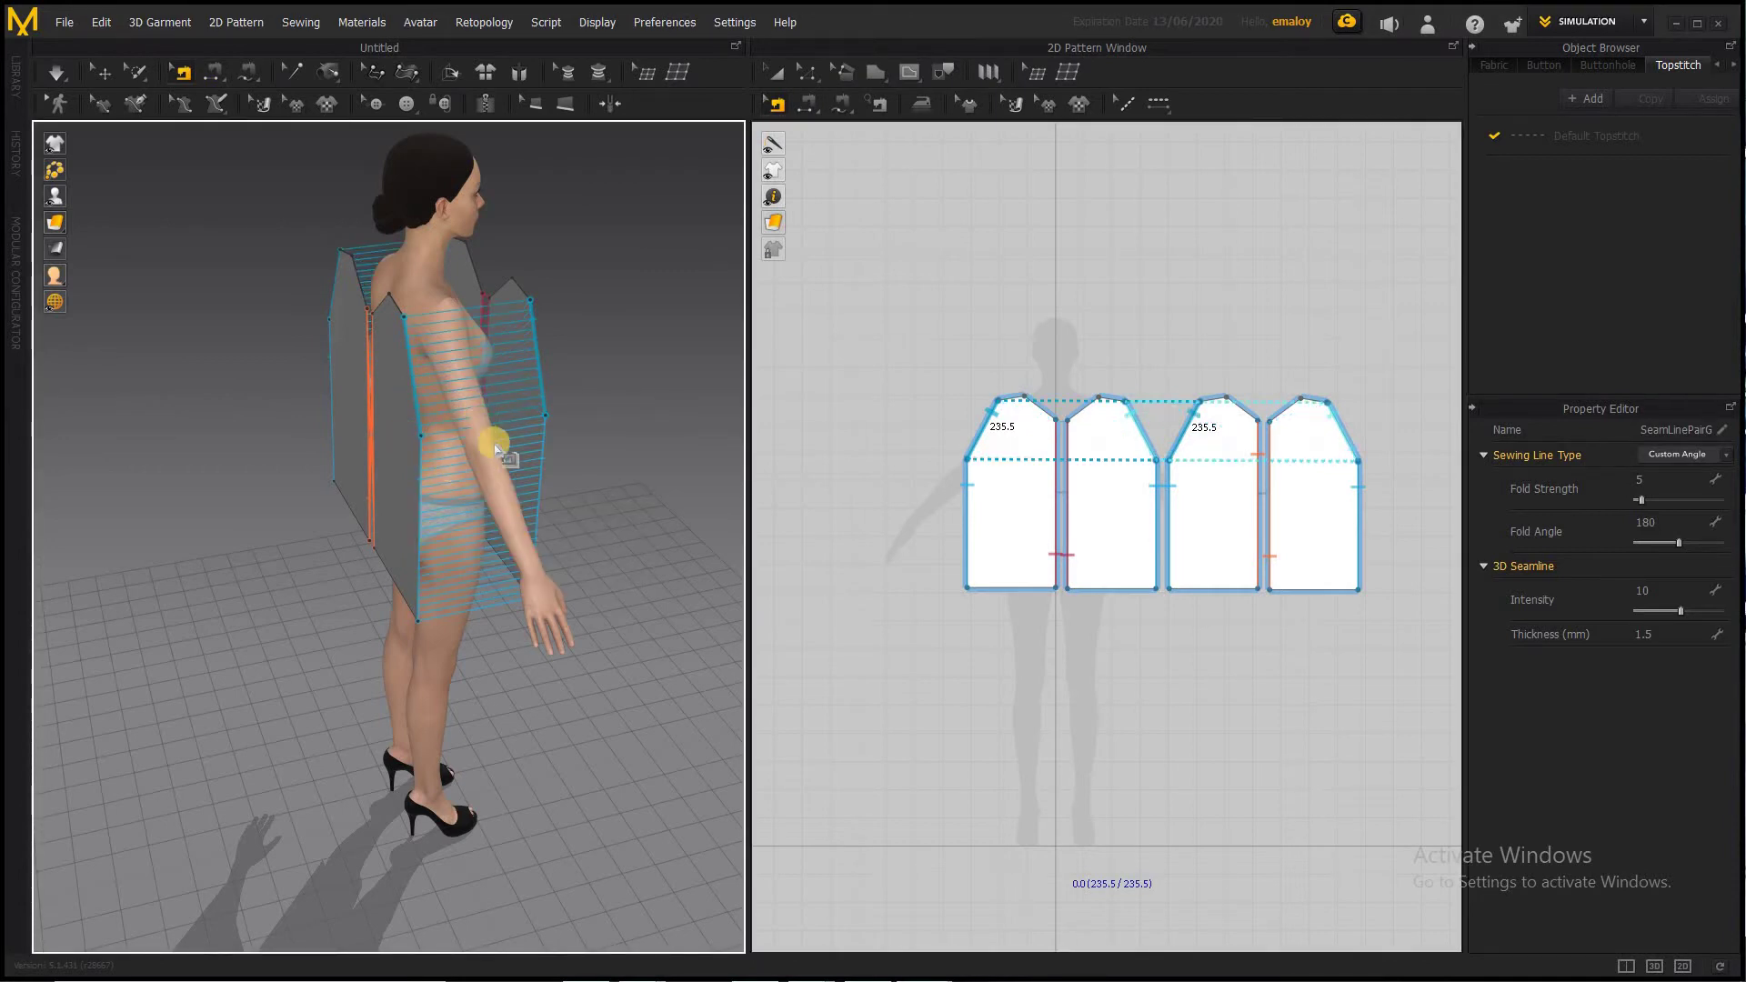
Sew the short shoulder edges of the front panels to the matching shoulder edges of the back panels on both sides
right_drag(488, 449, 193, 467)
right_drag(316, 428, 411, 379)
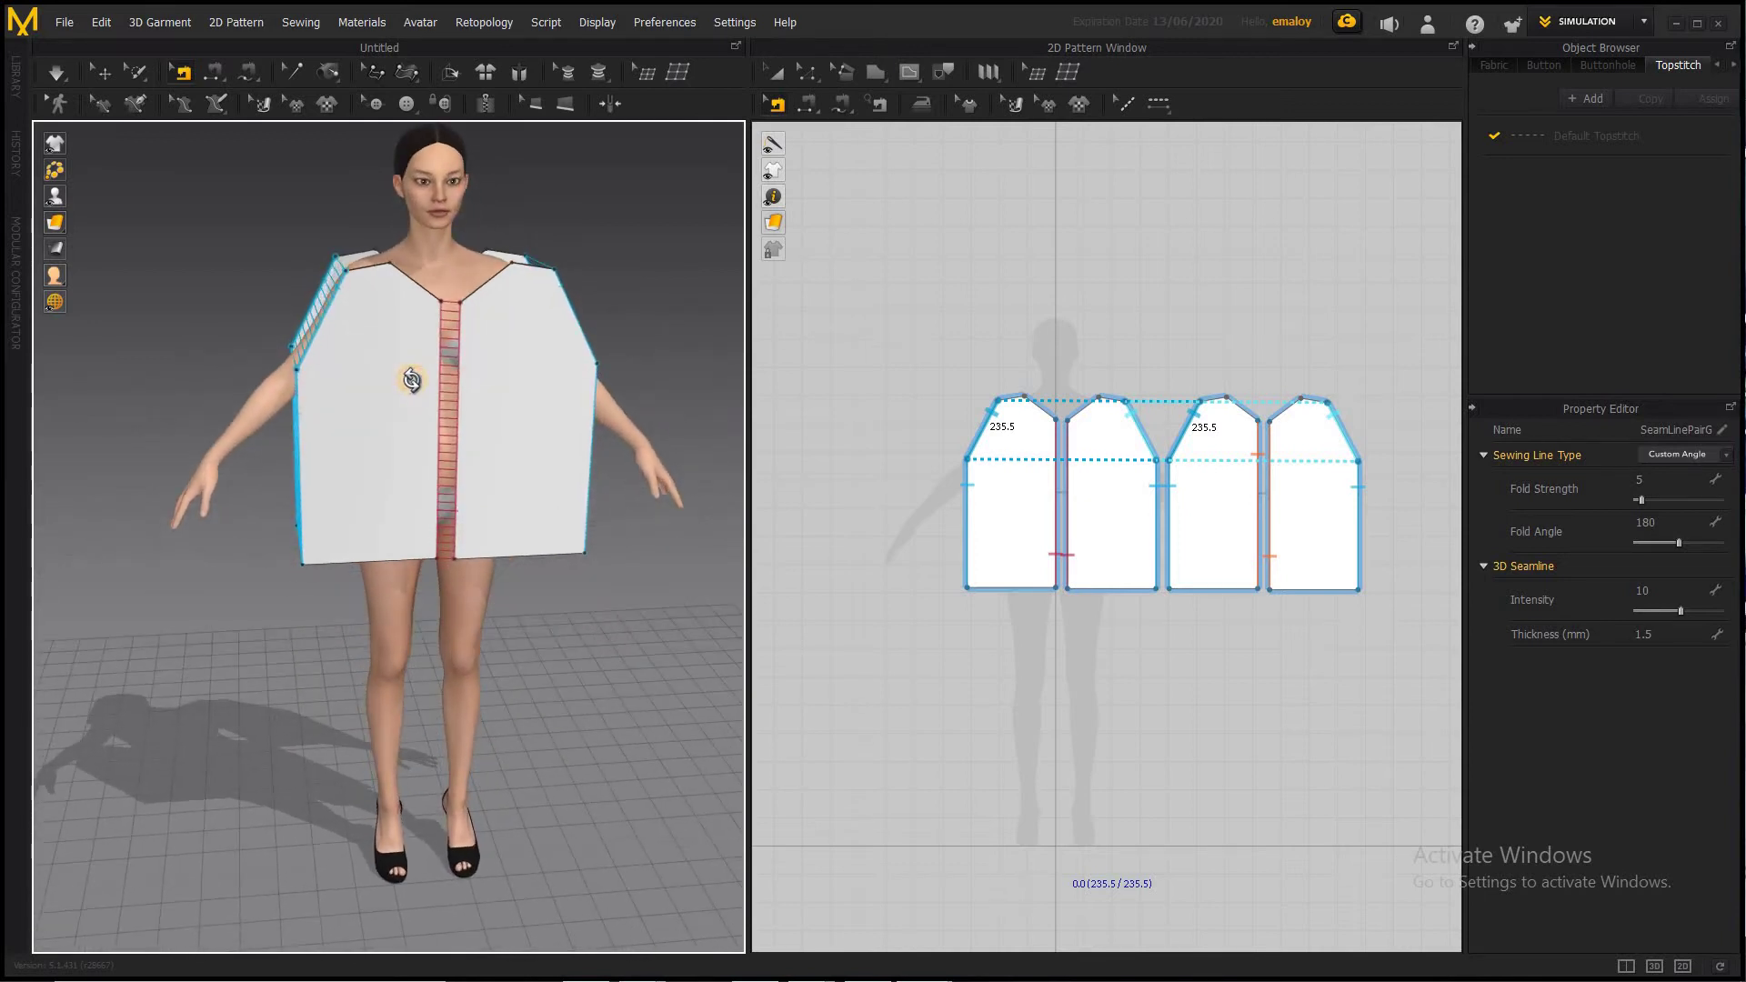
click(368, 267)
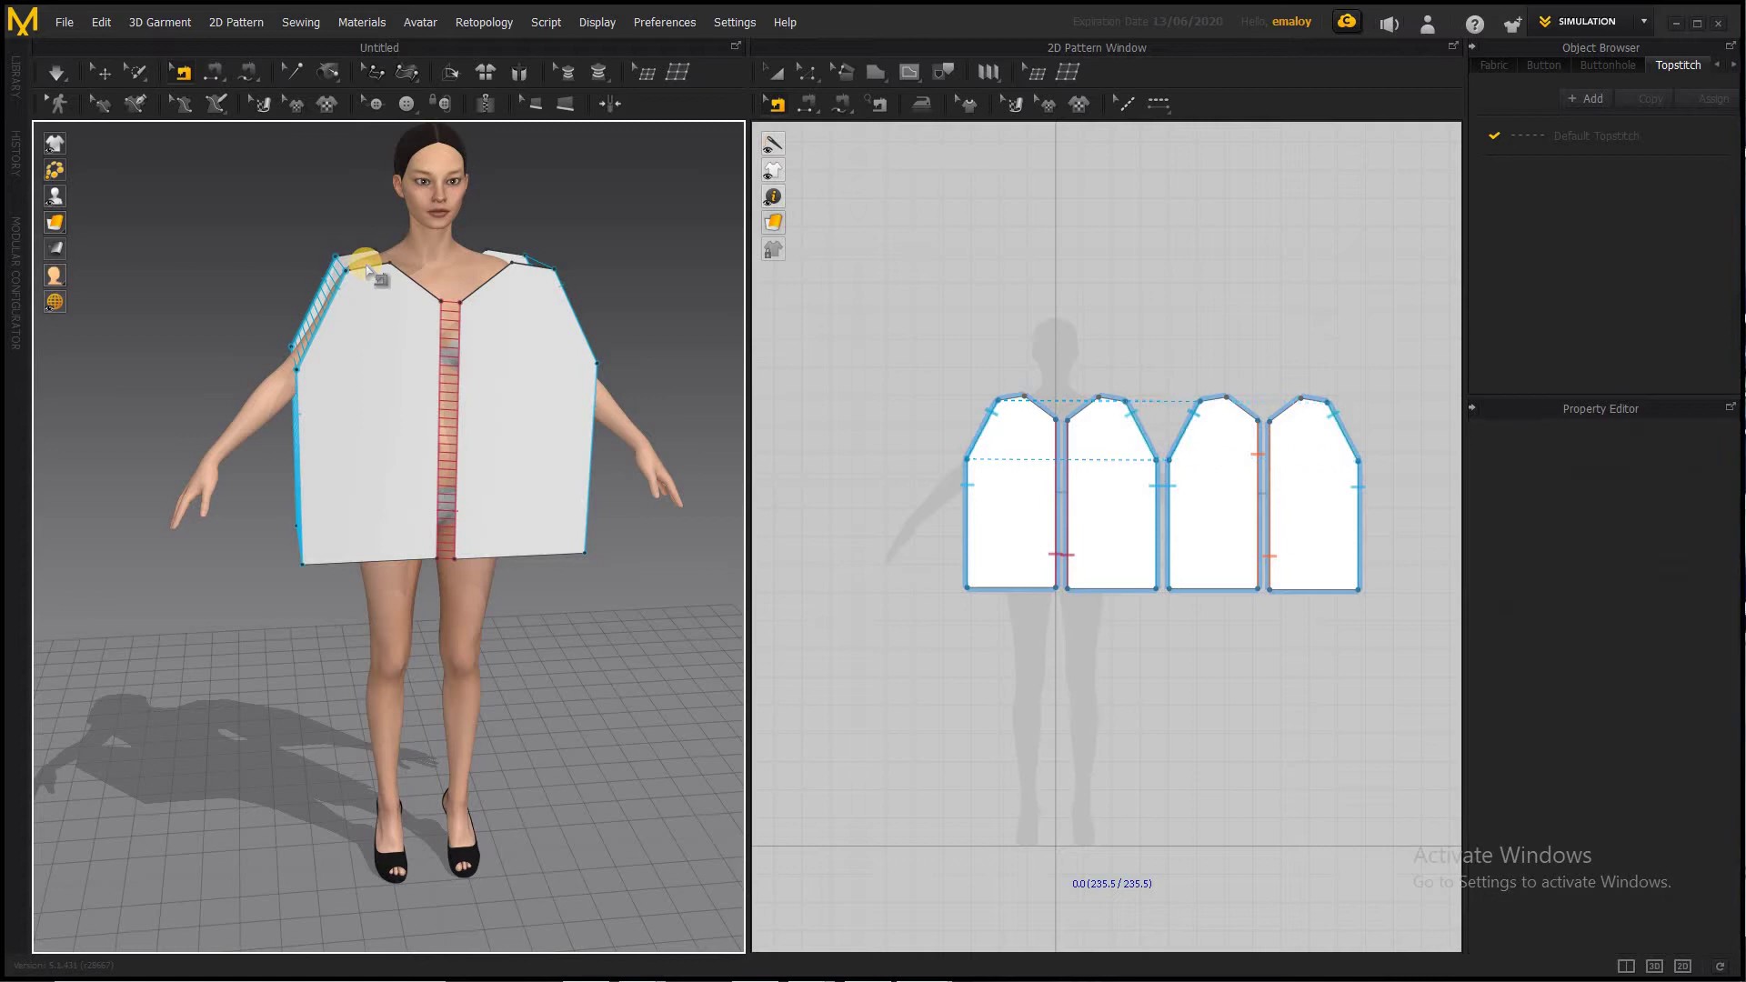
click(384, 270)
right_drag(376, 284, 376, 342)
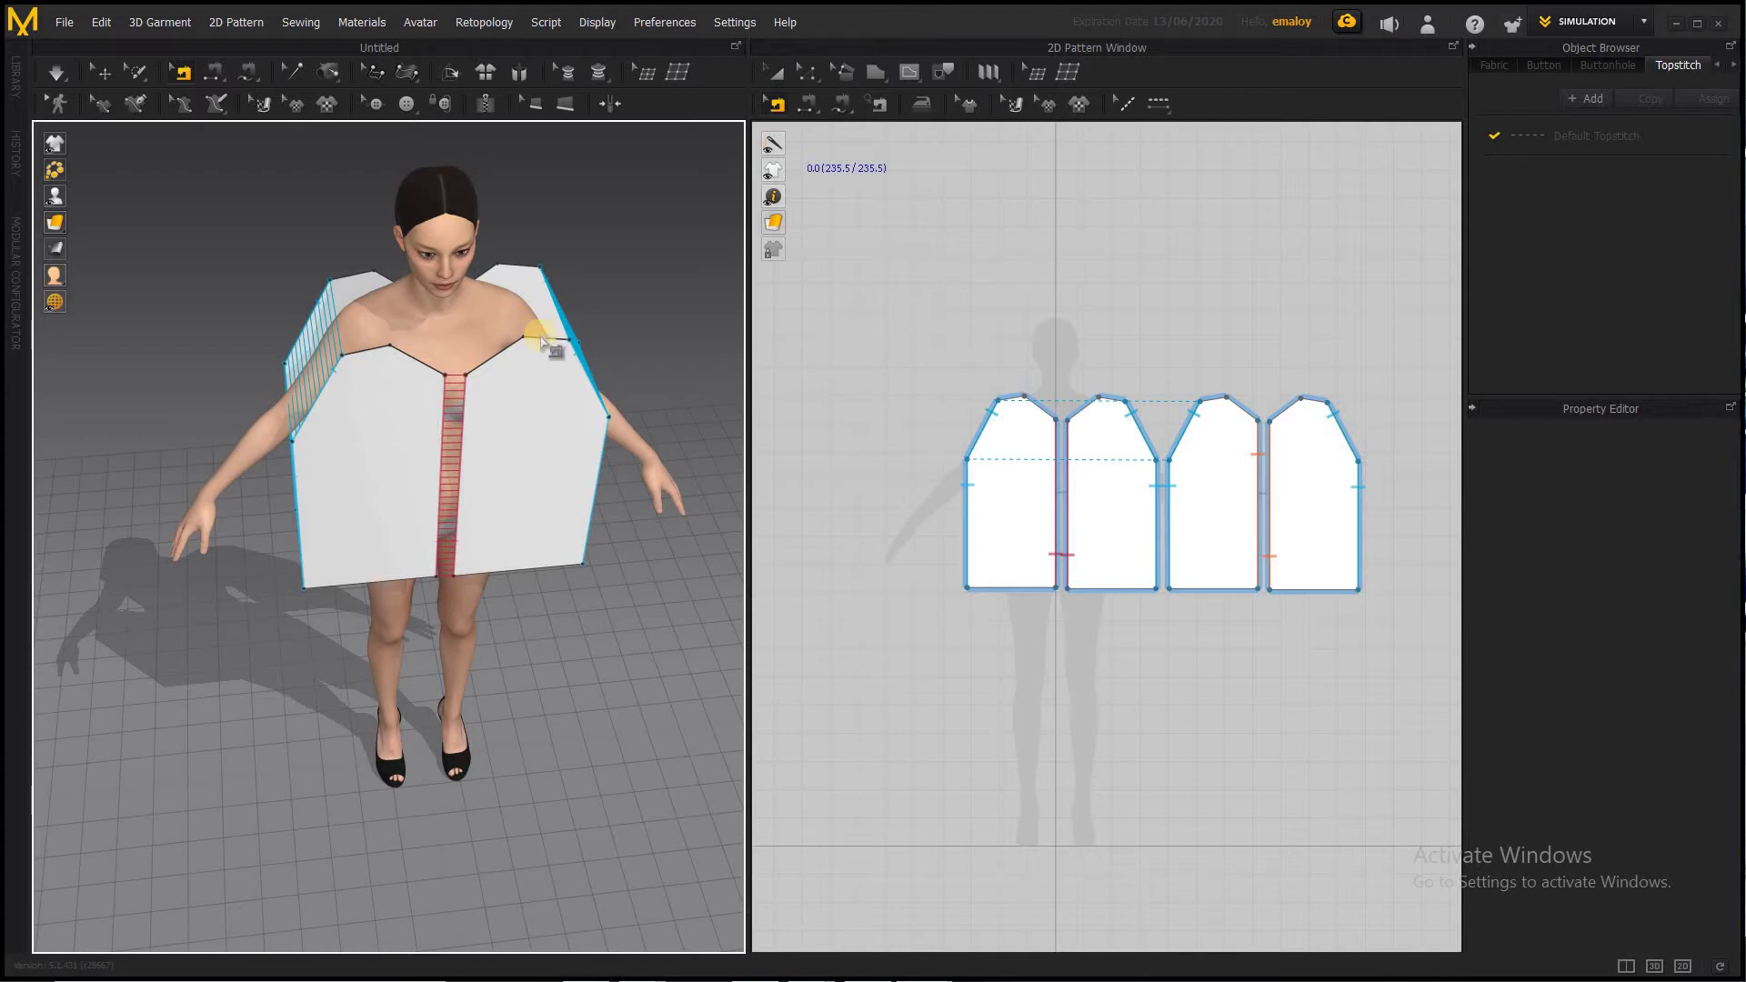
click(812, 107)
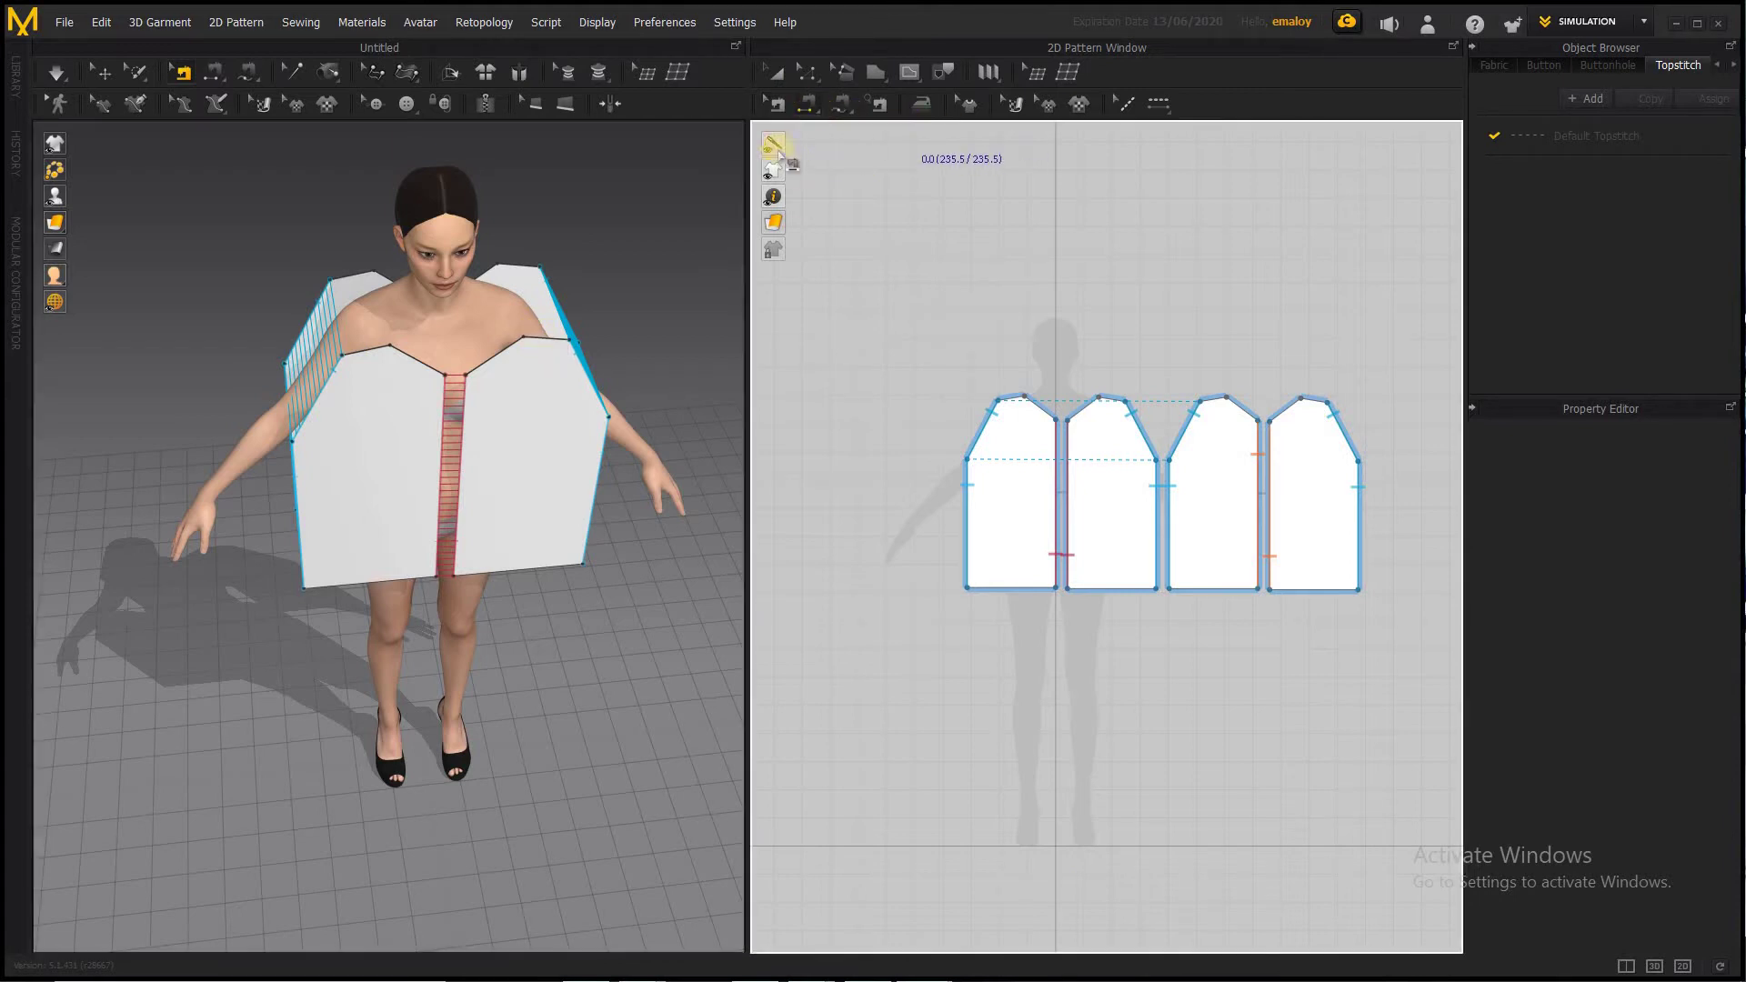
click(557, 339)
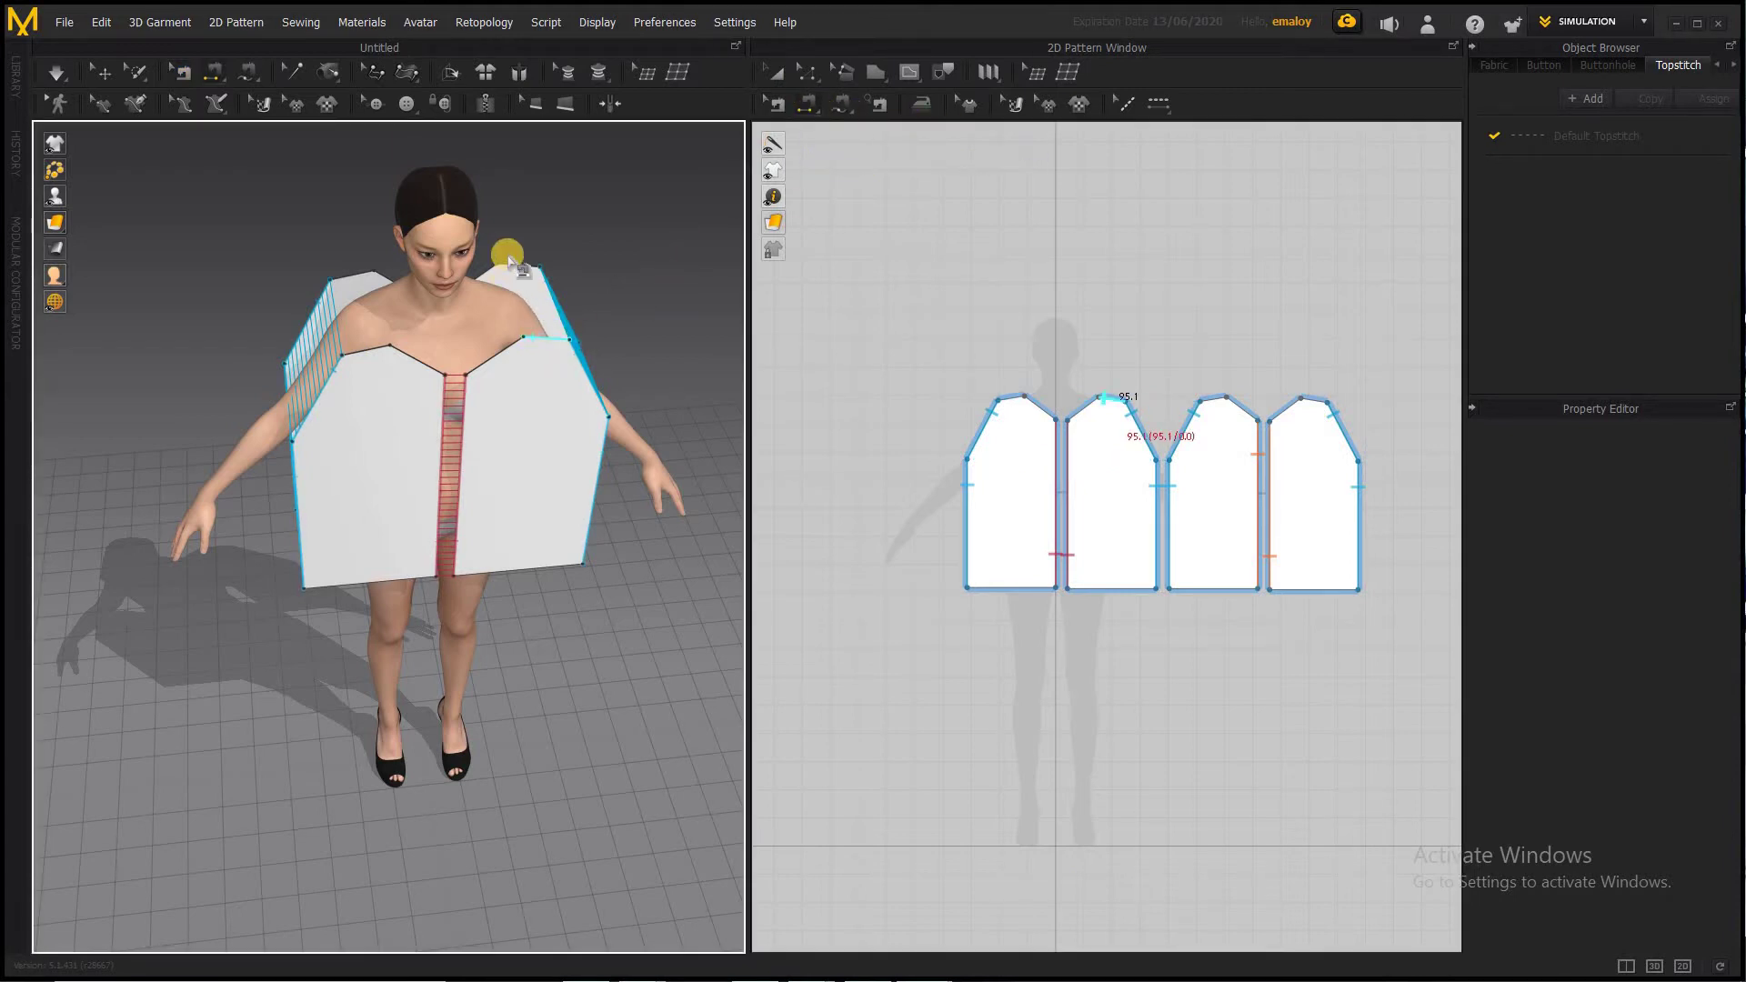
click(511, 262)
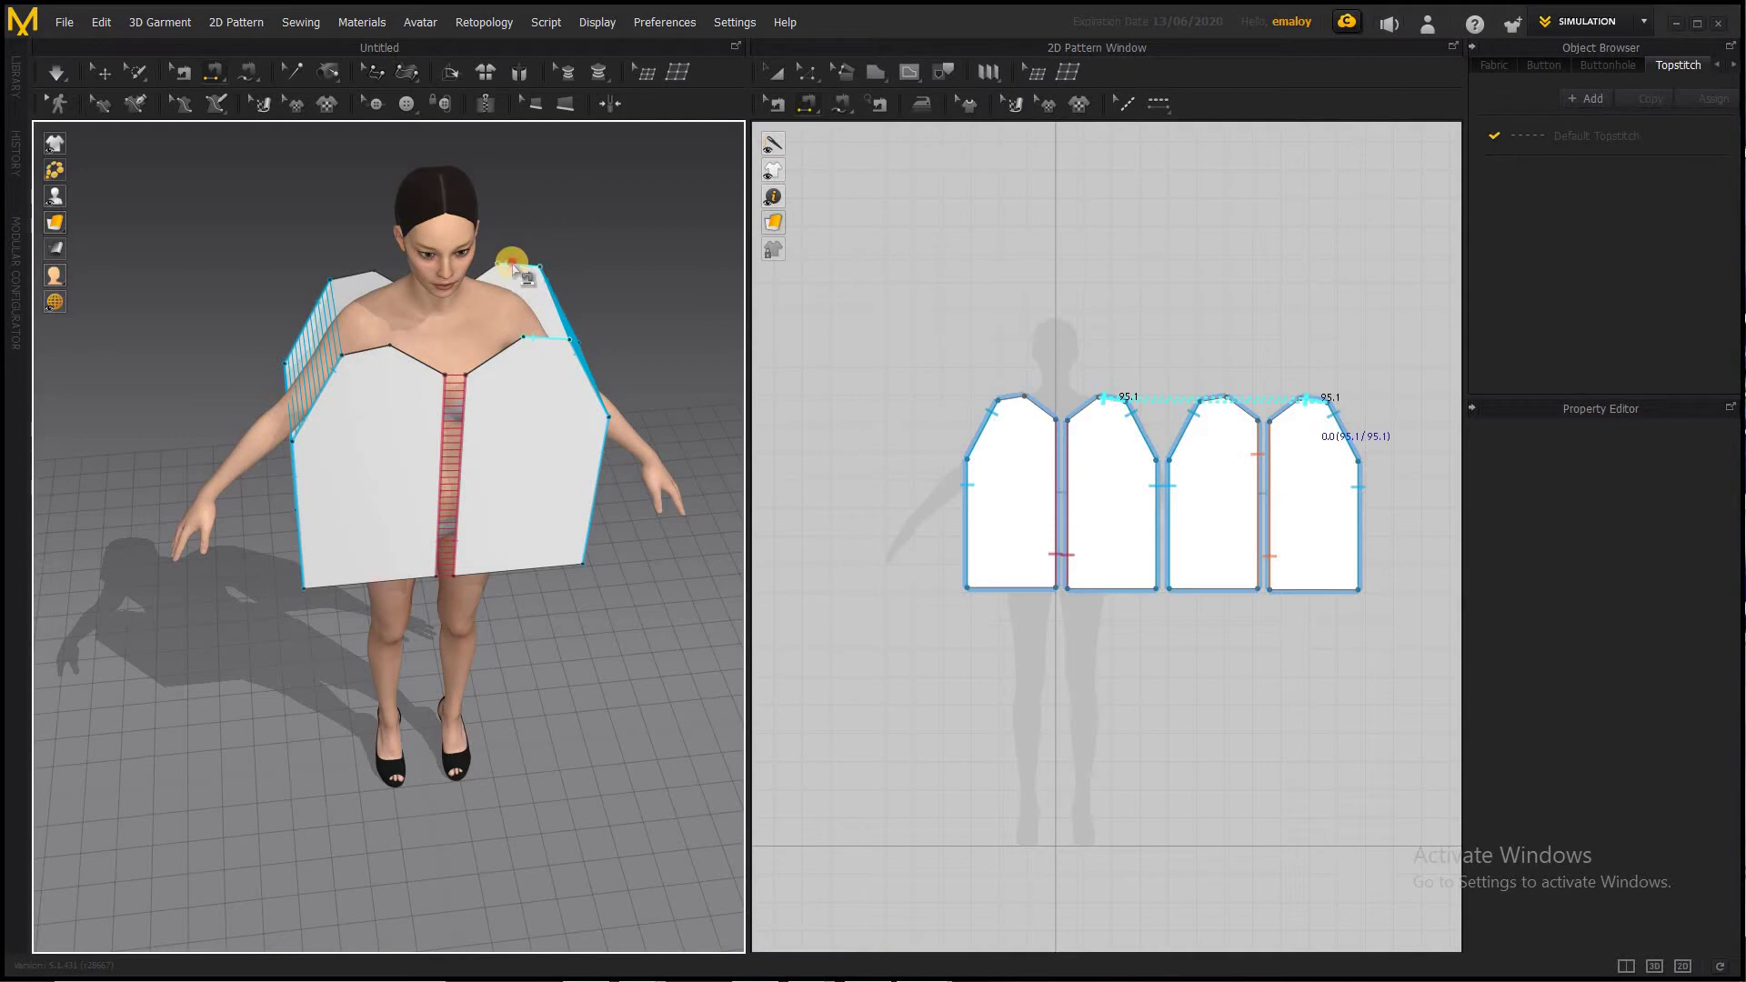
click(368, 275)
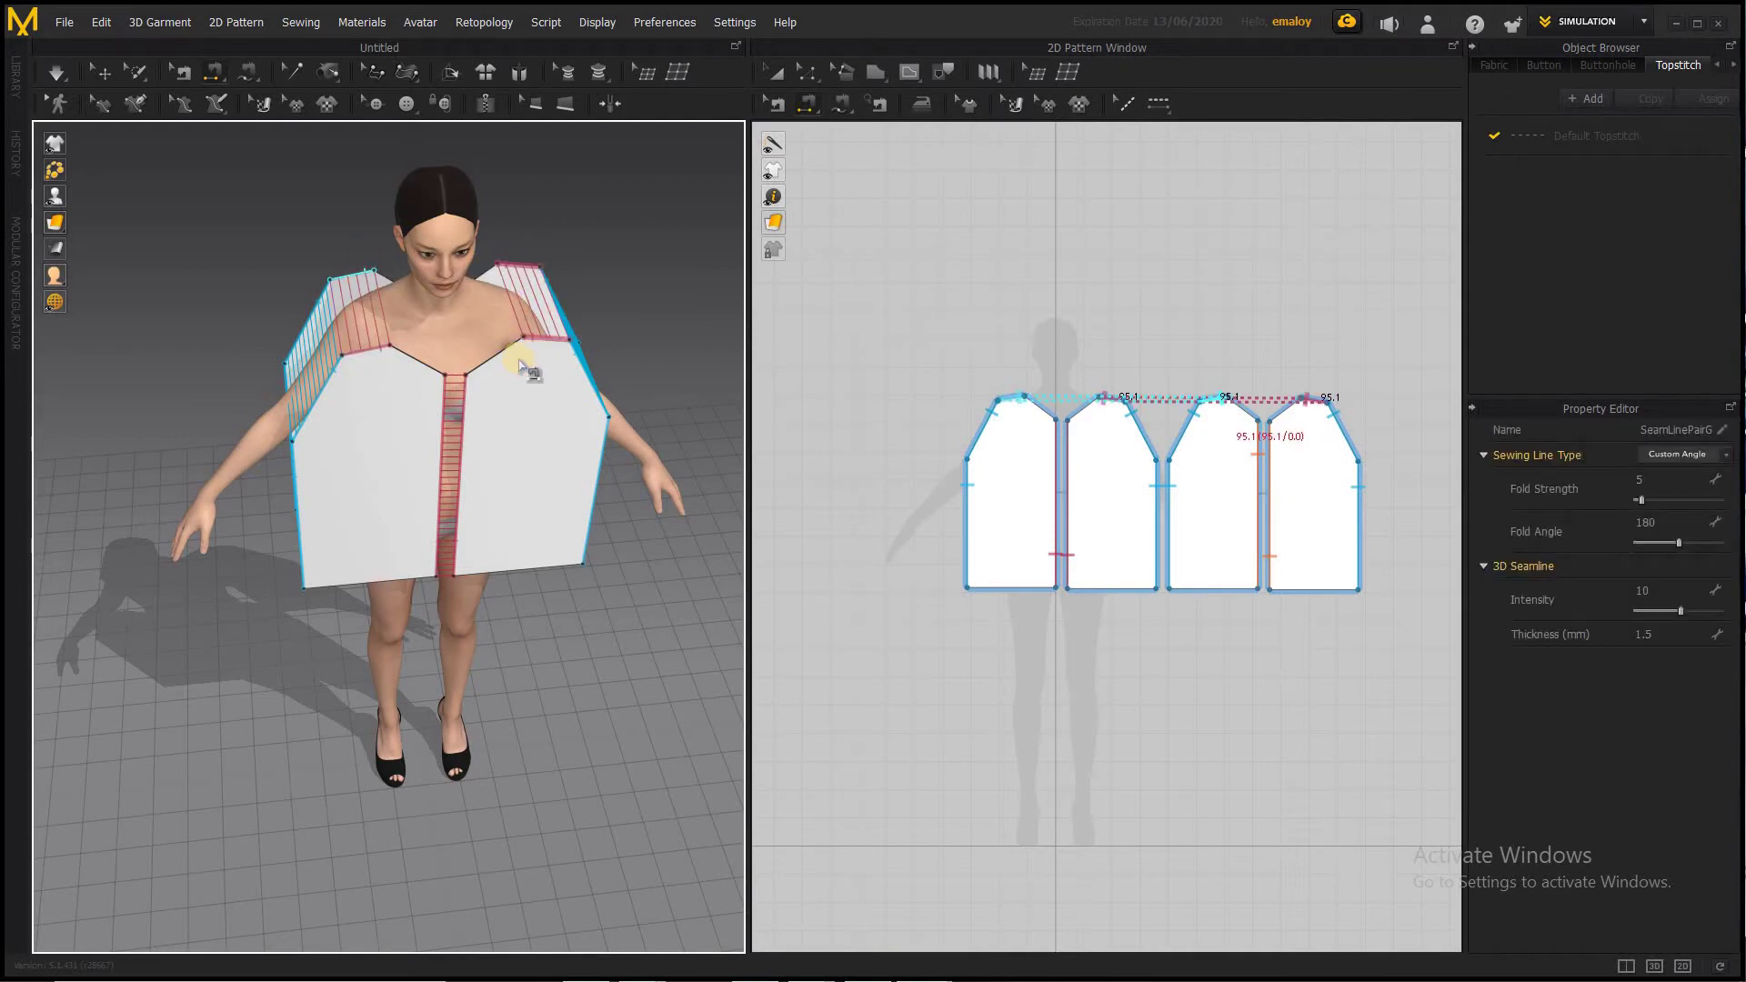
Simulate the garment to check its drape from front to back, and undo the draping
scroll(469, 299, up, 3)
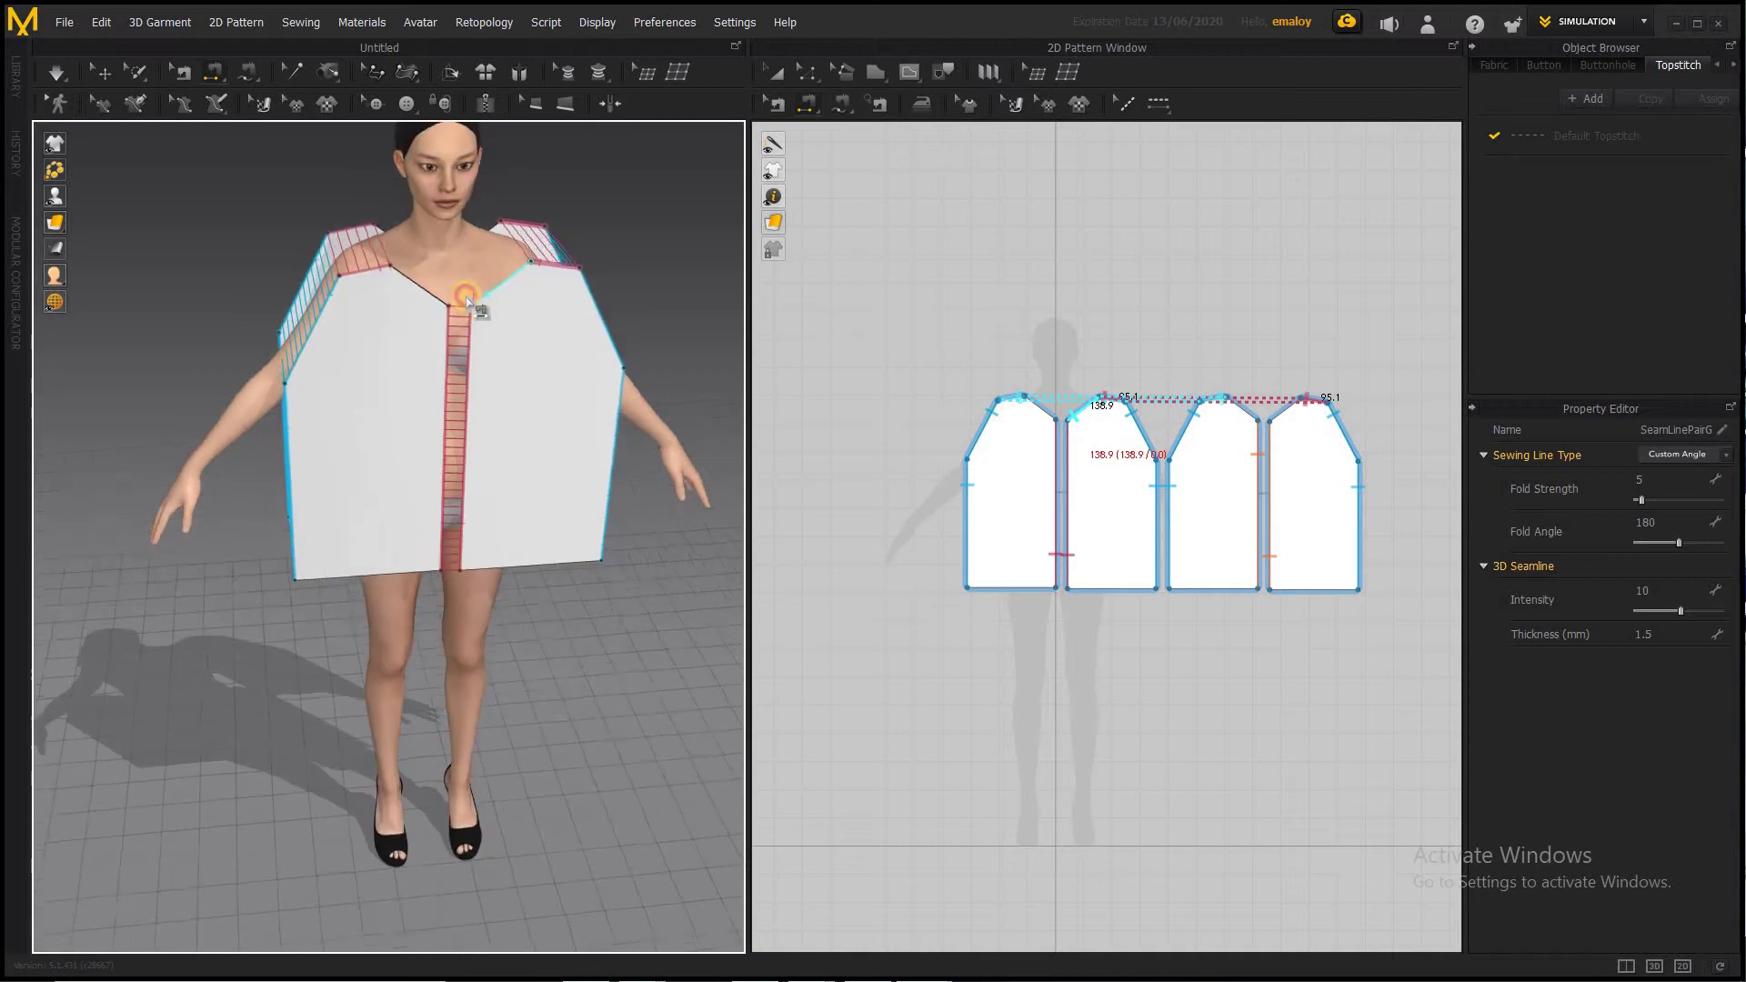
scroll(467, 269, down, 3)
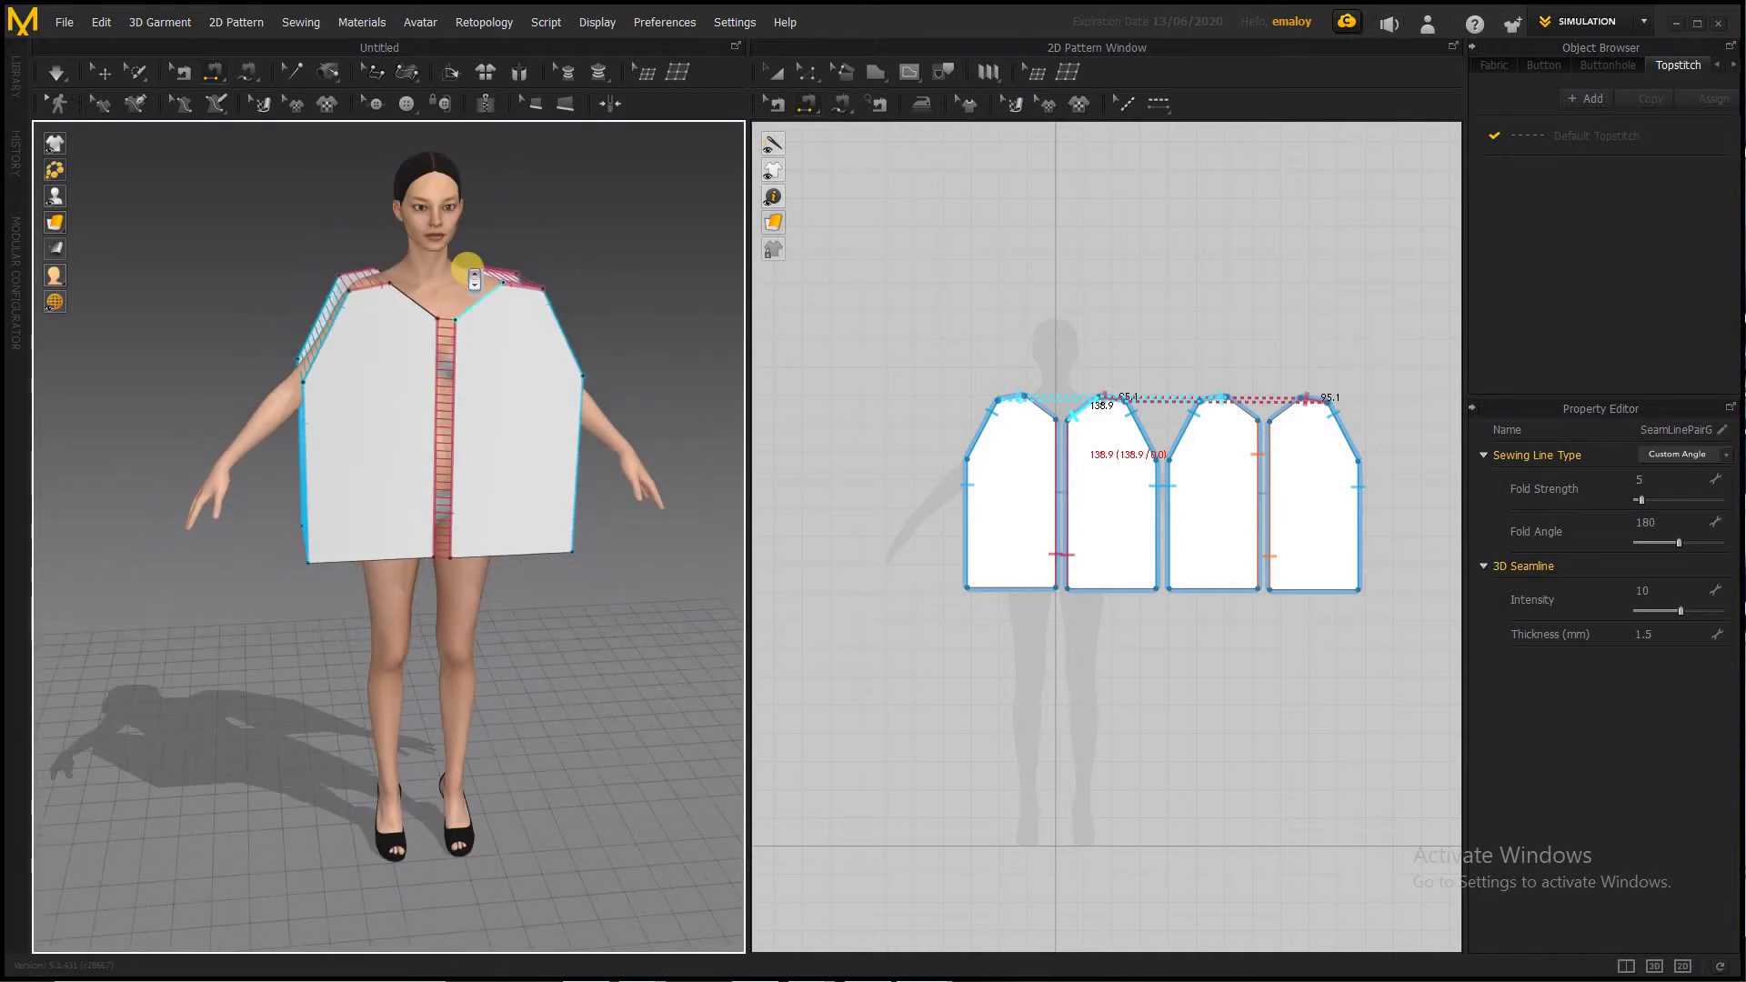
click(56, 72)
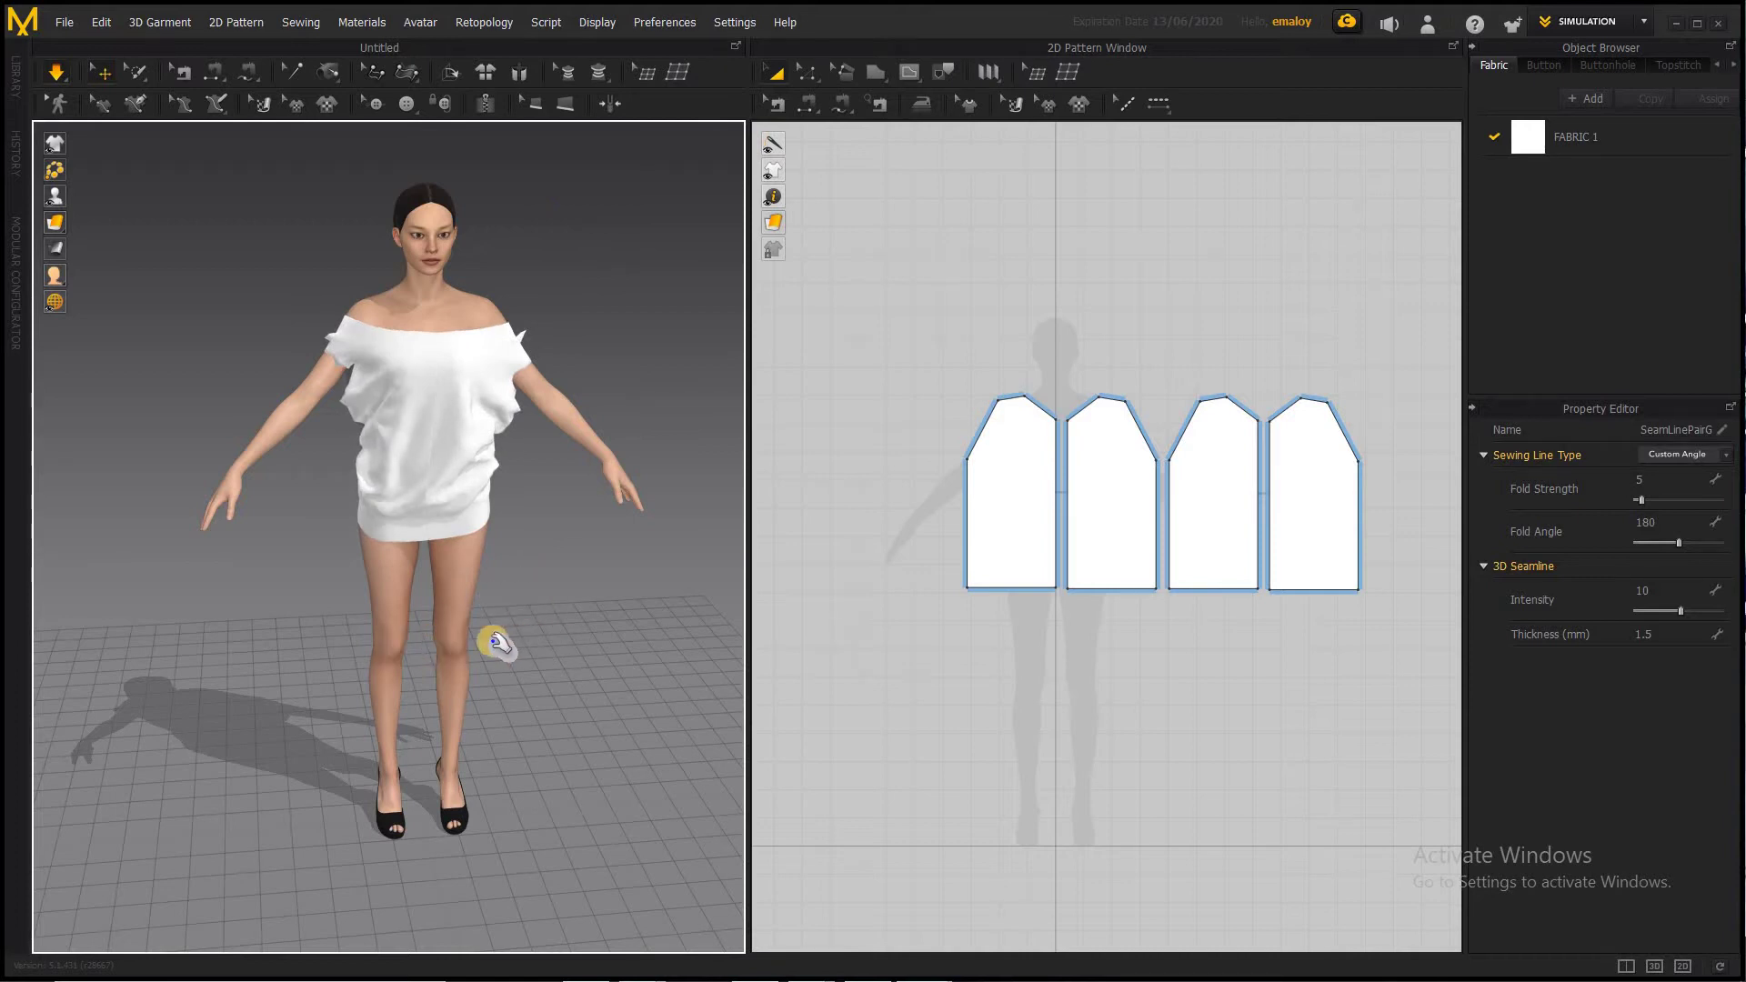
right_drag(498, 643, 356, 644)
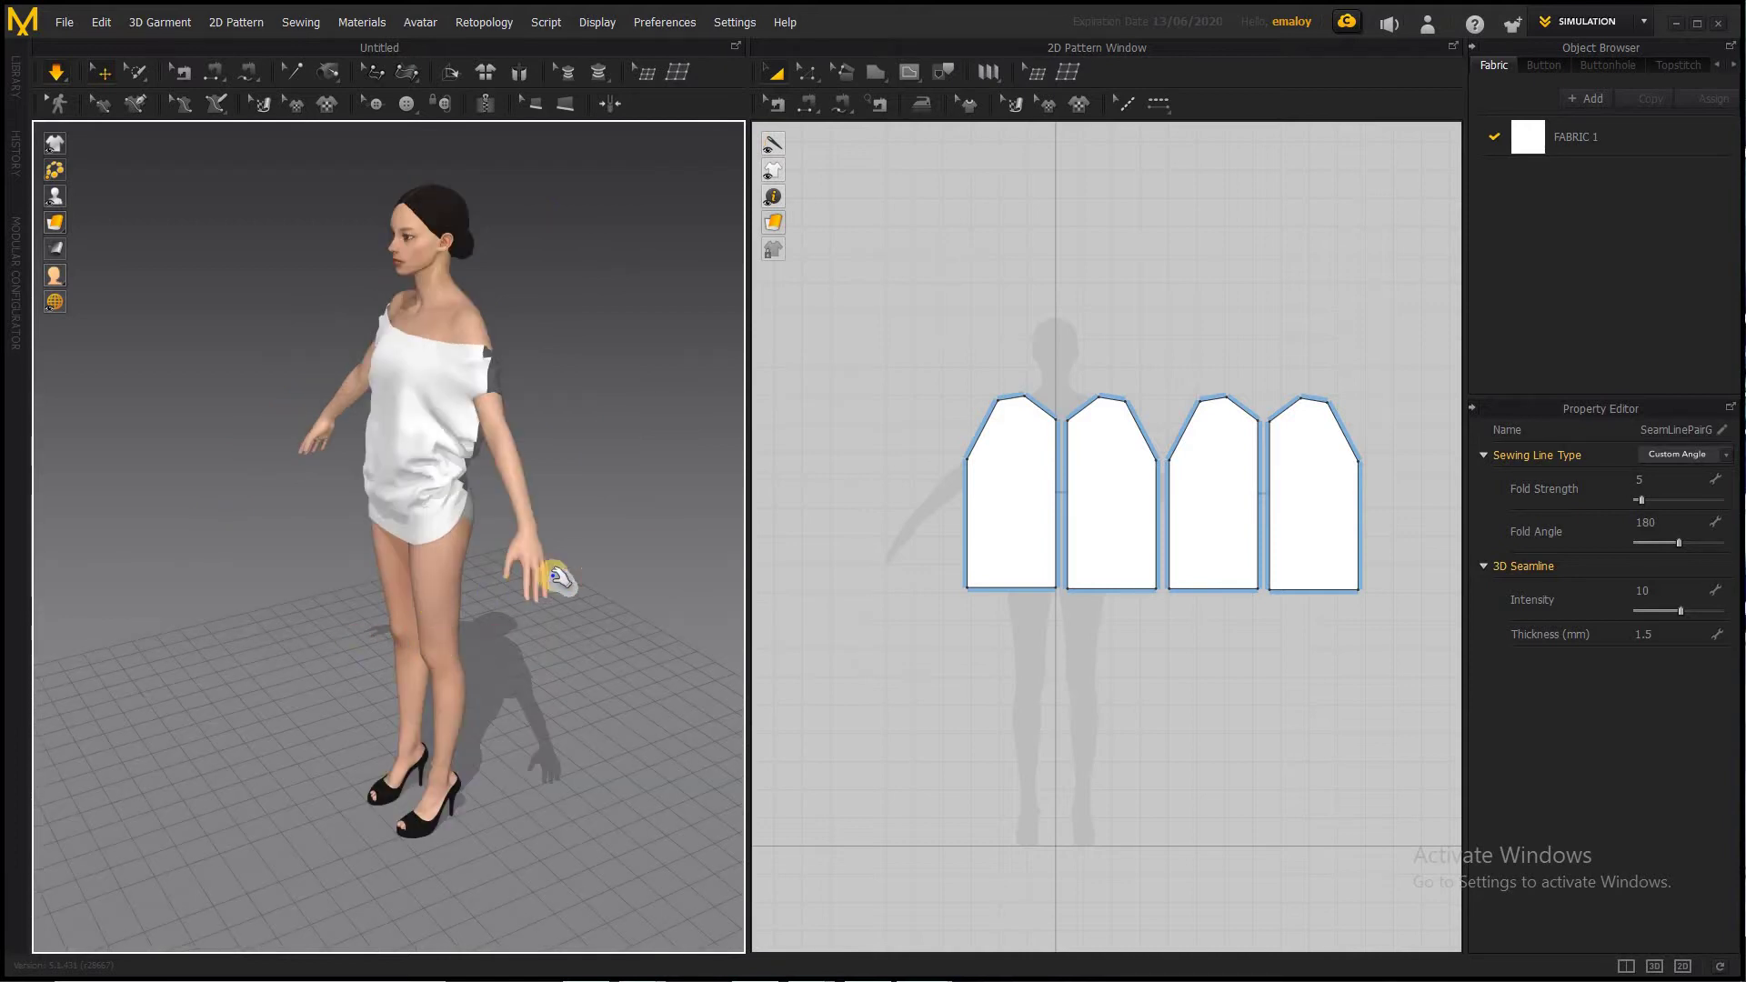
right_drag(462, 575, 499, 568)
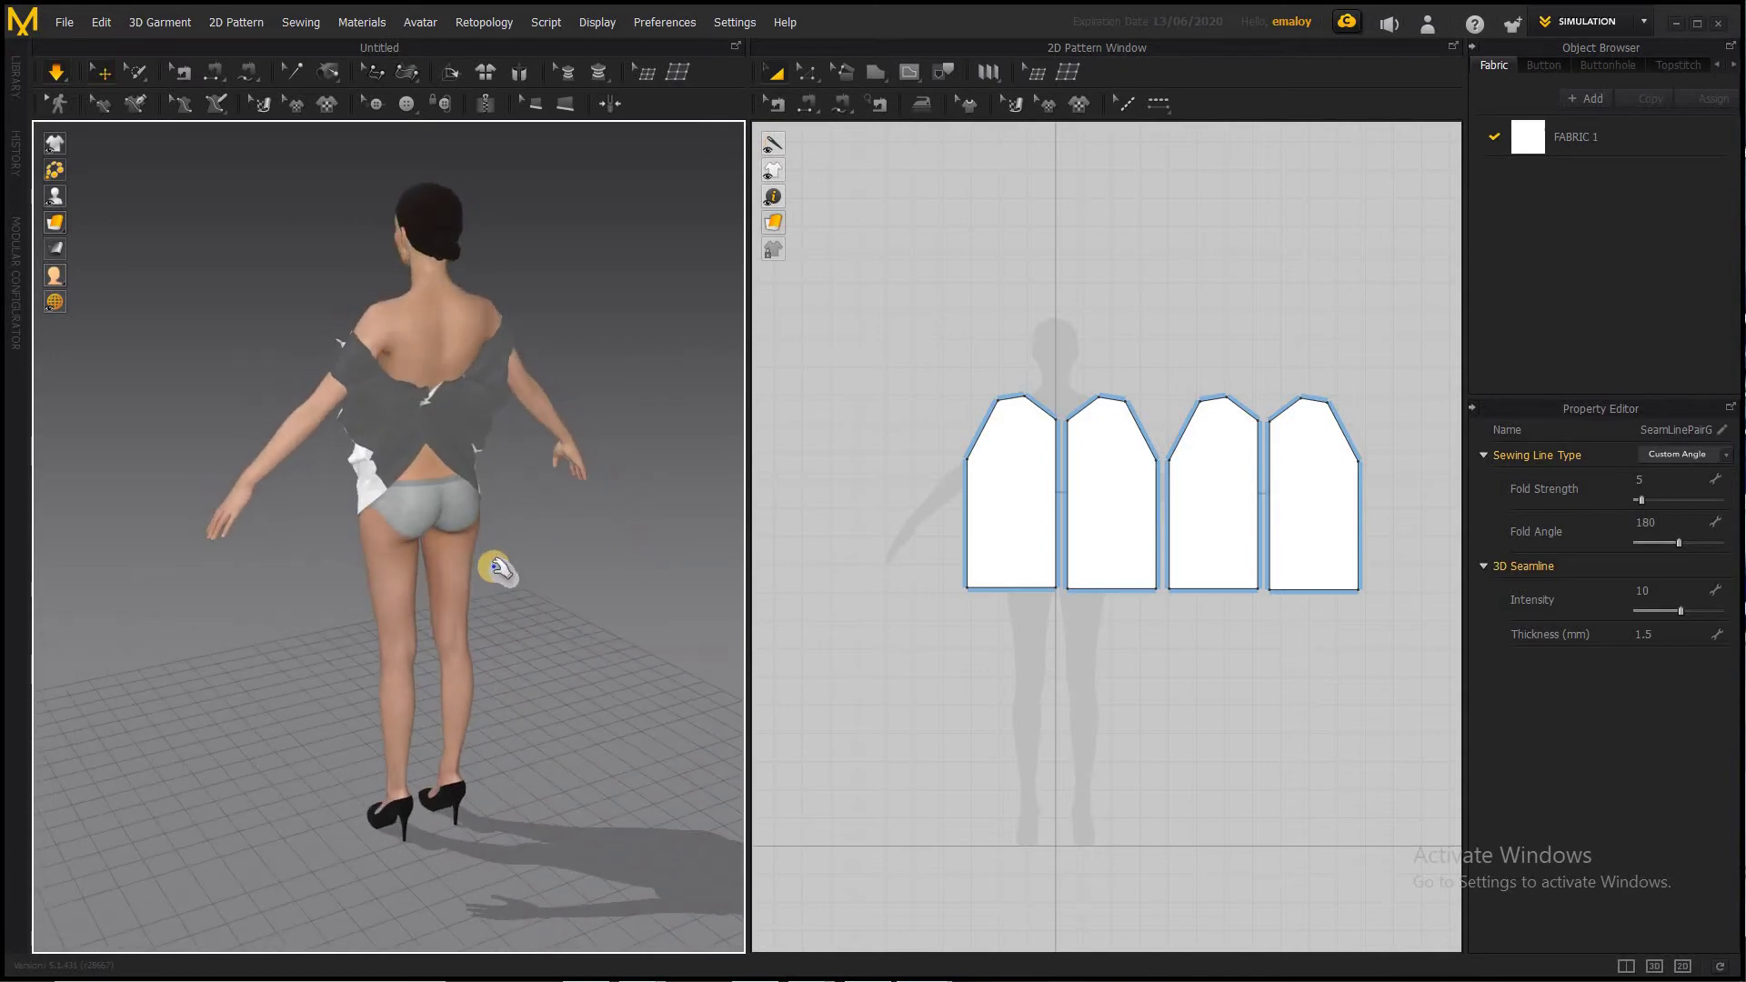
key(ctrl+z)
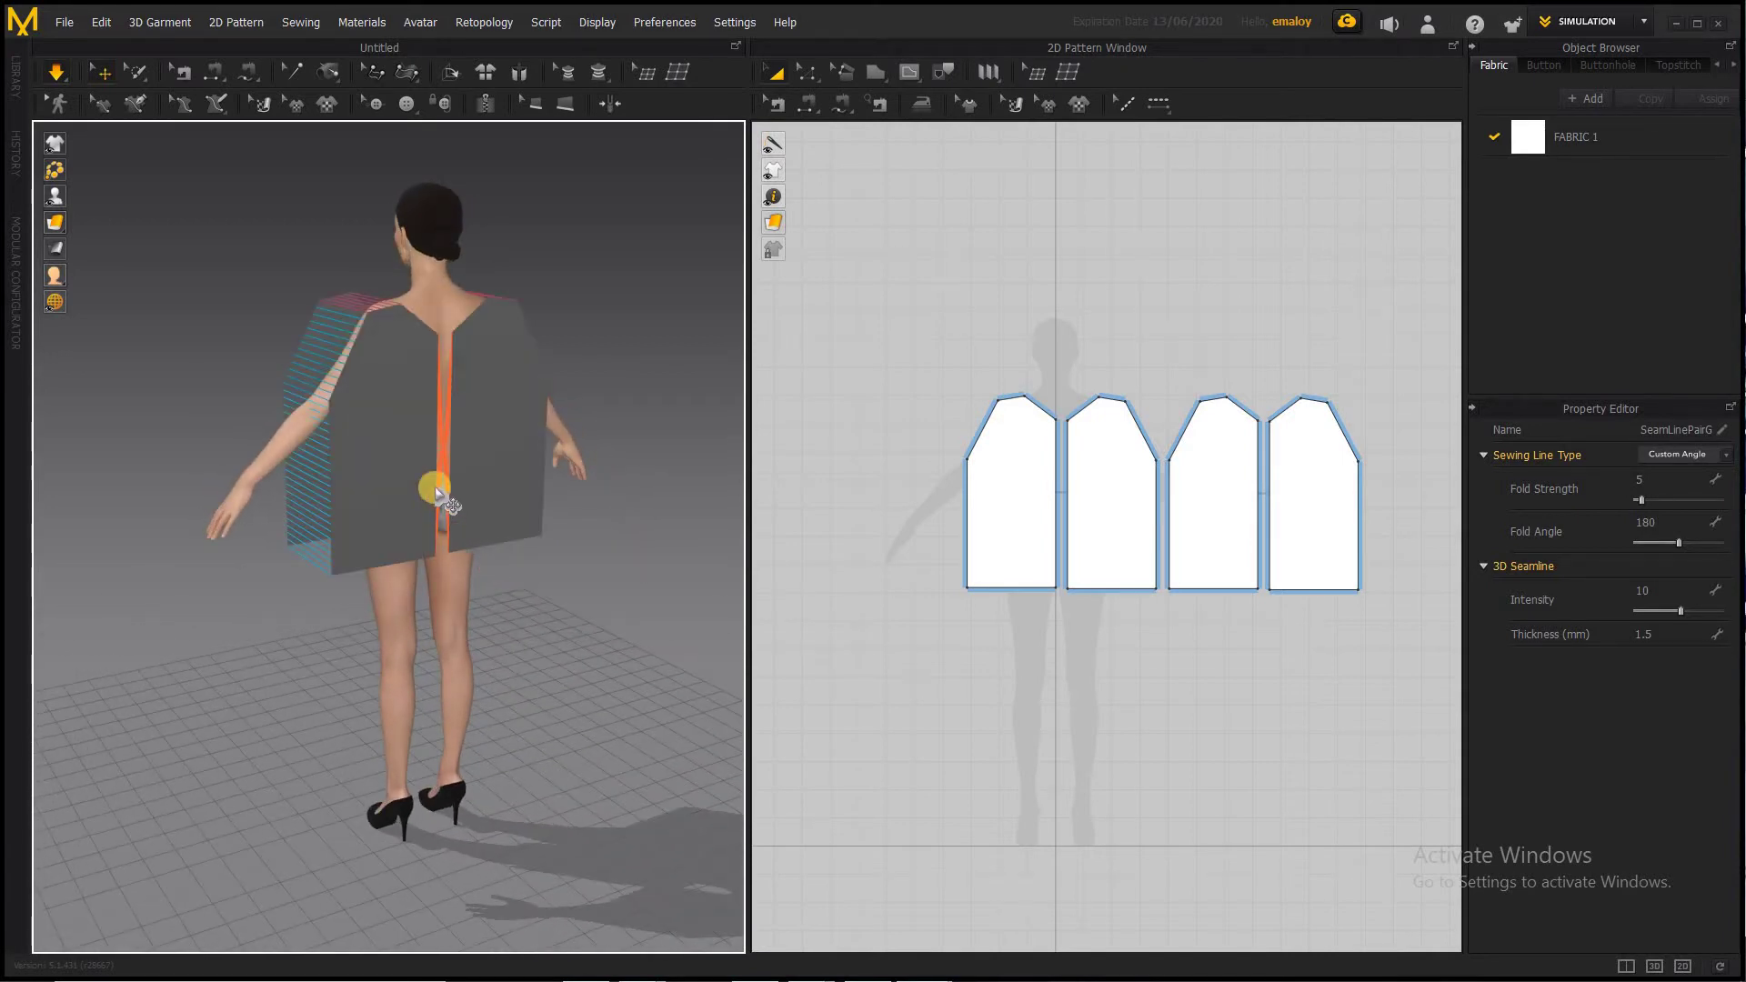
Reverse the sewing direction of the centre front seam and restore its original direction
right_drag(483, 527, 397, 441)
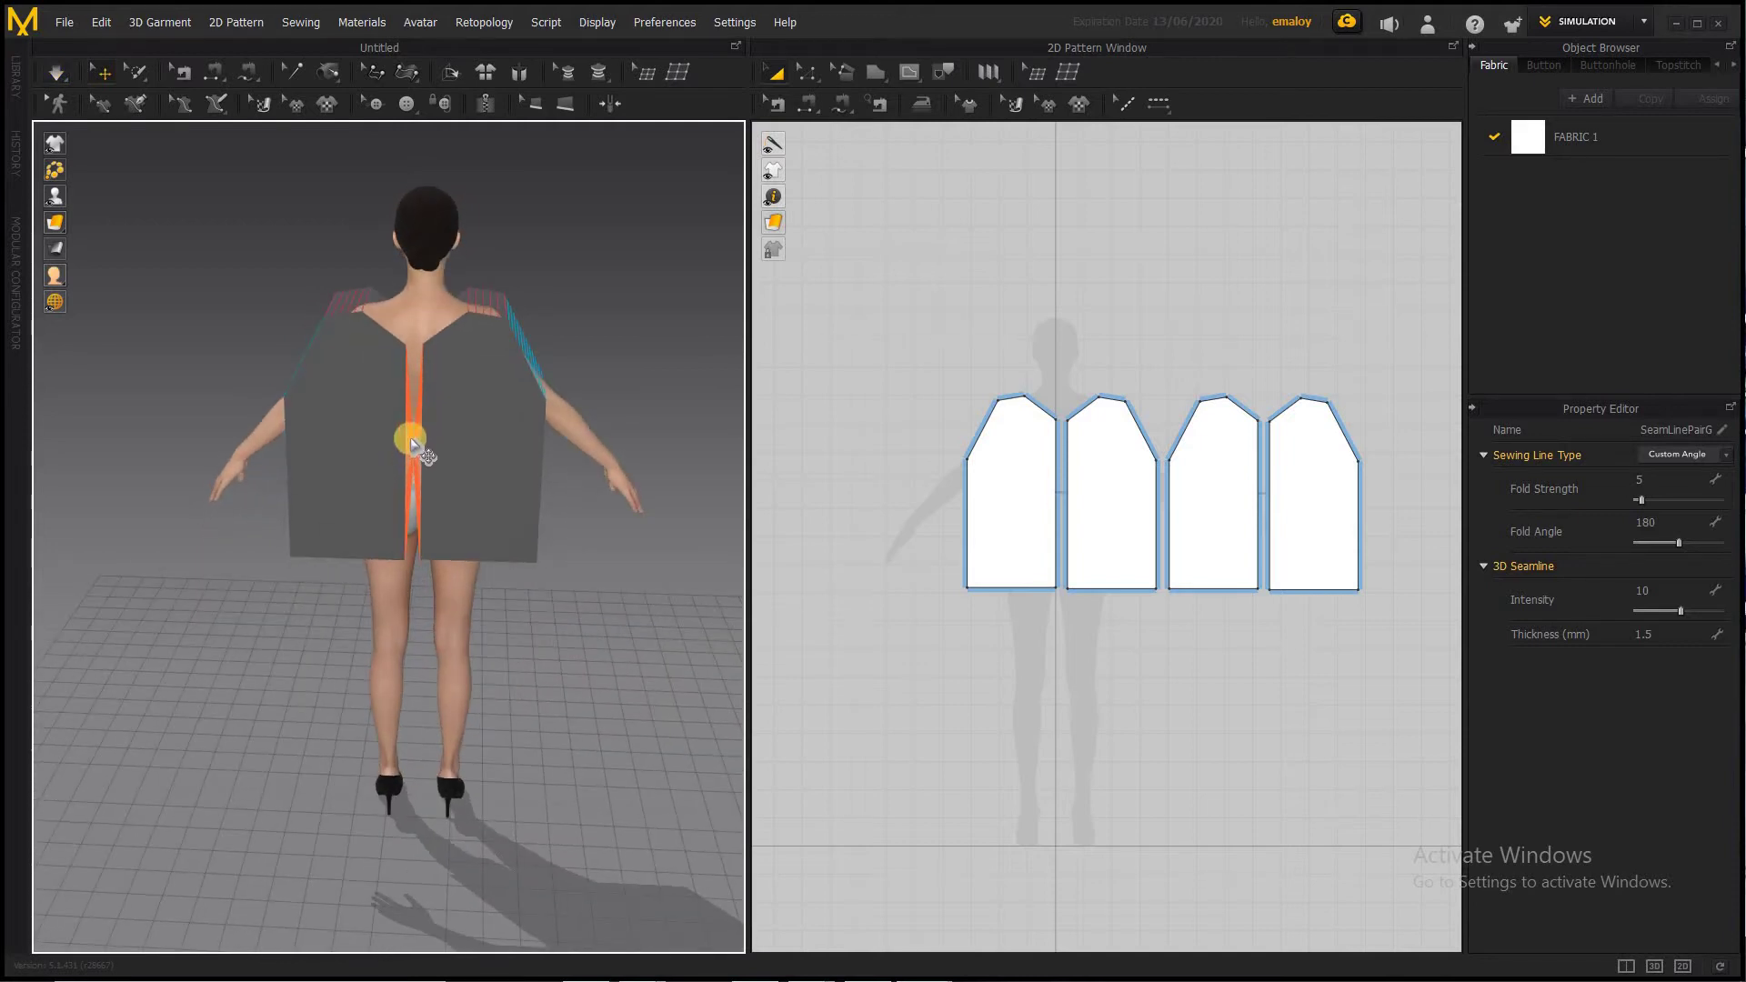
click(770, 107)
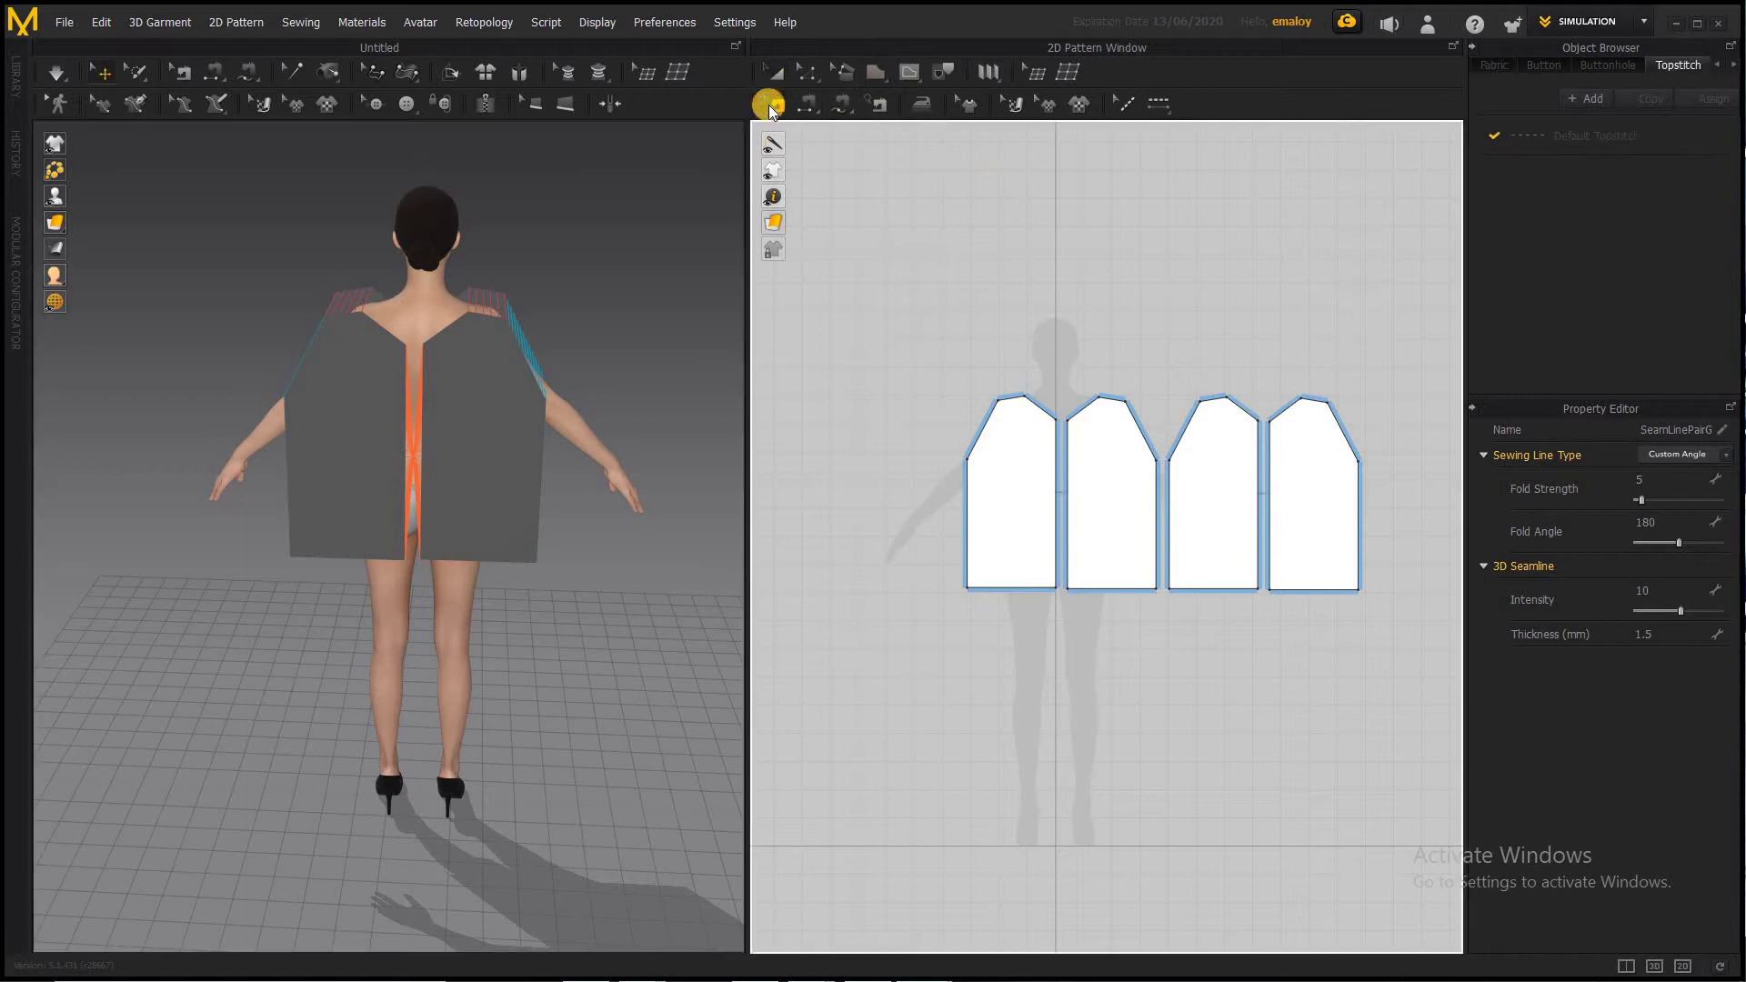
right_click(412, 445)
click(465, 522)
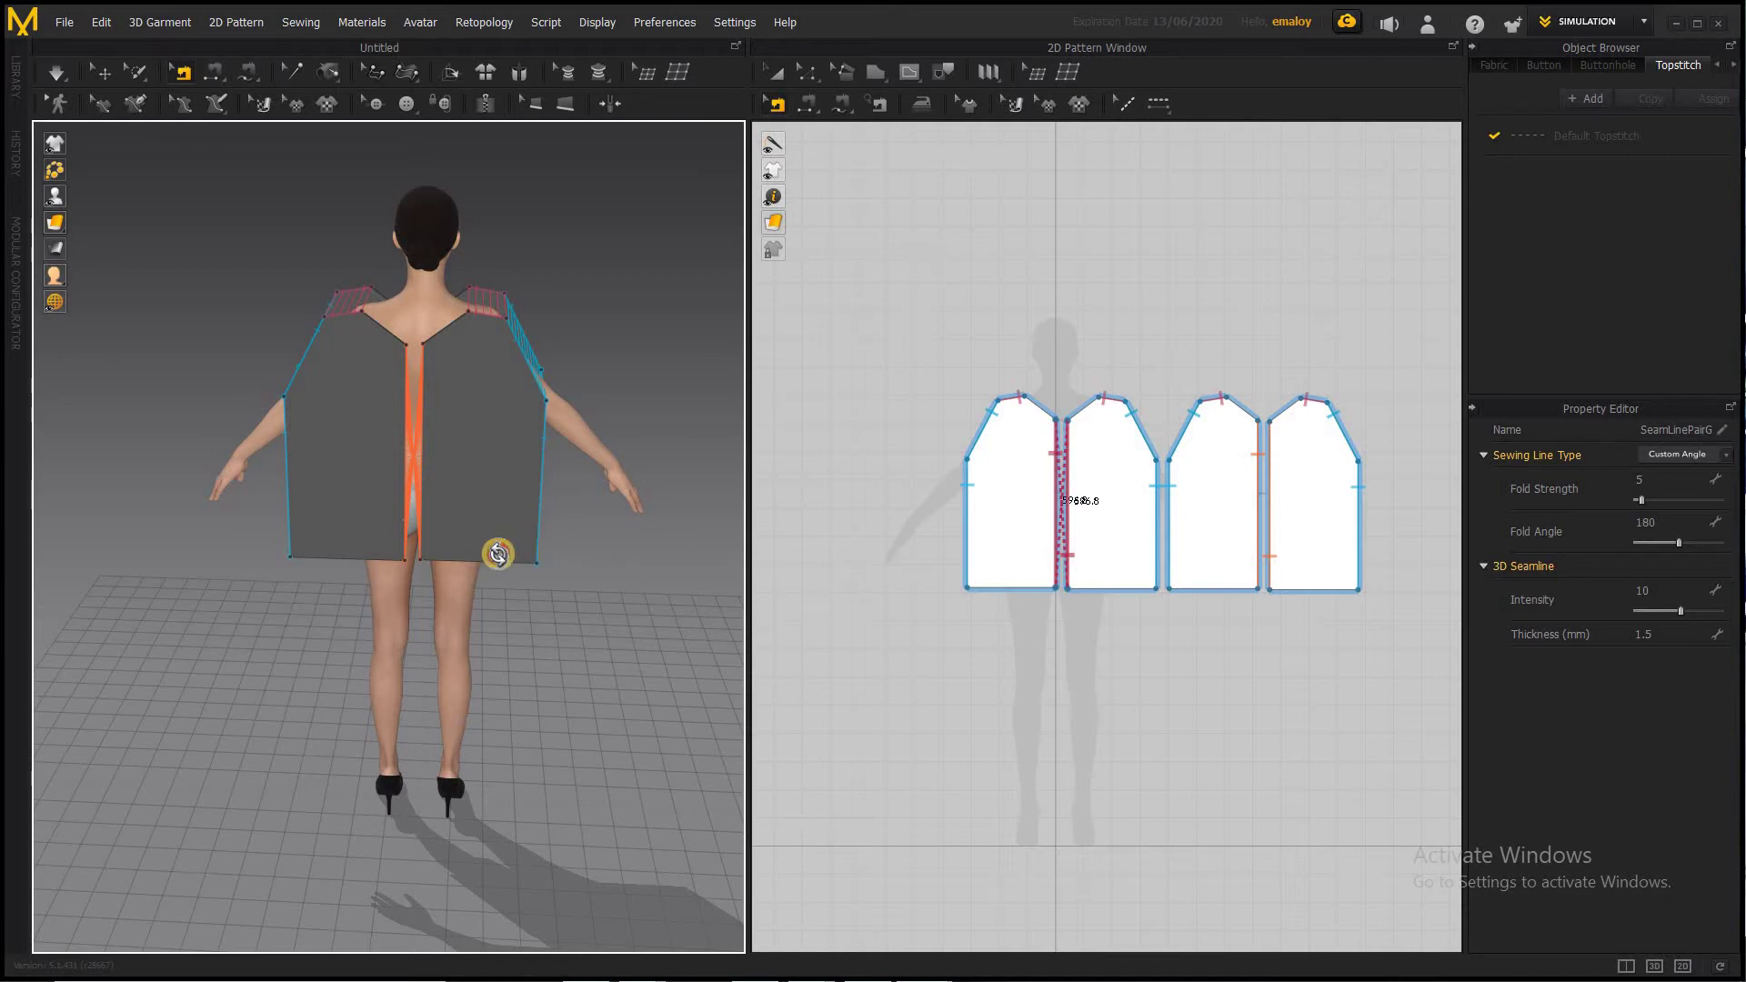
right_drag(495, 549, 401, 464)
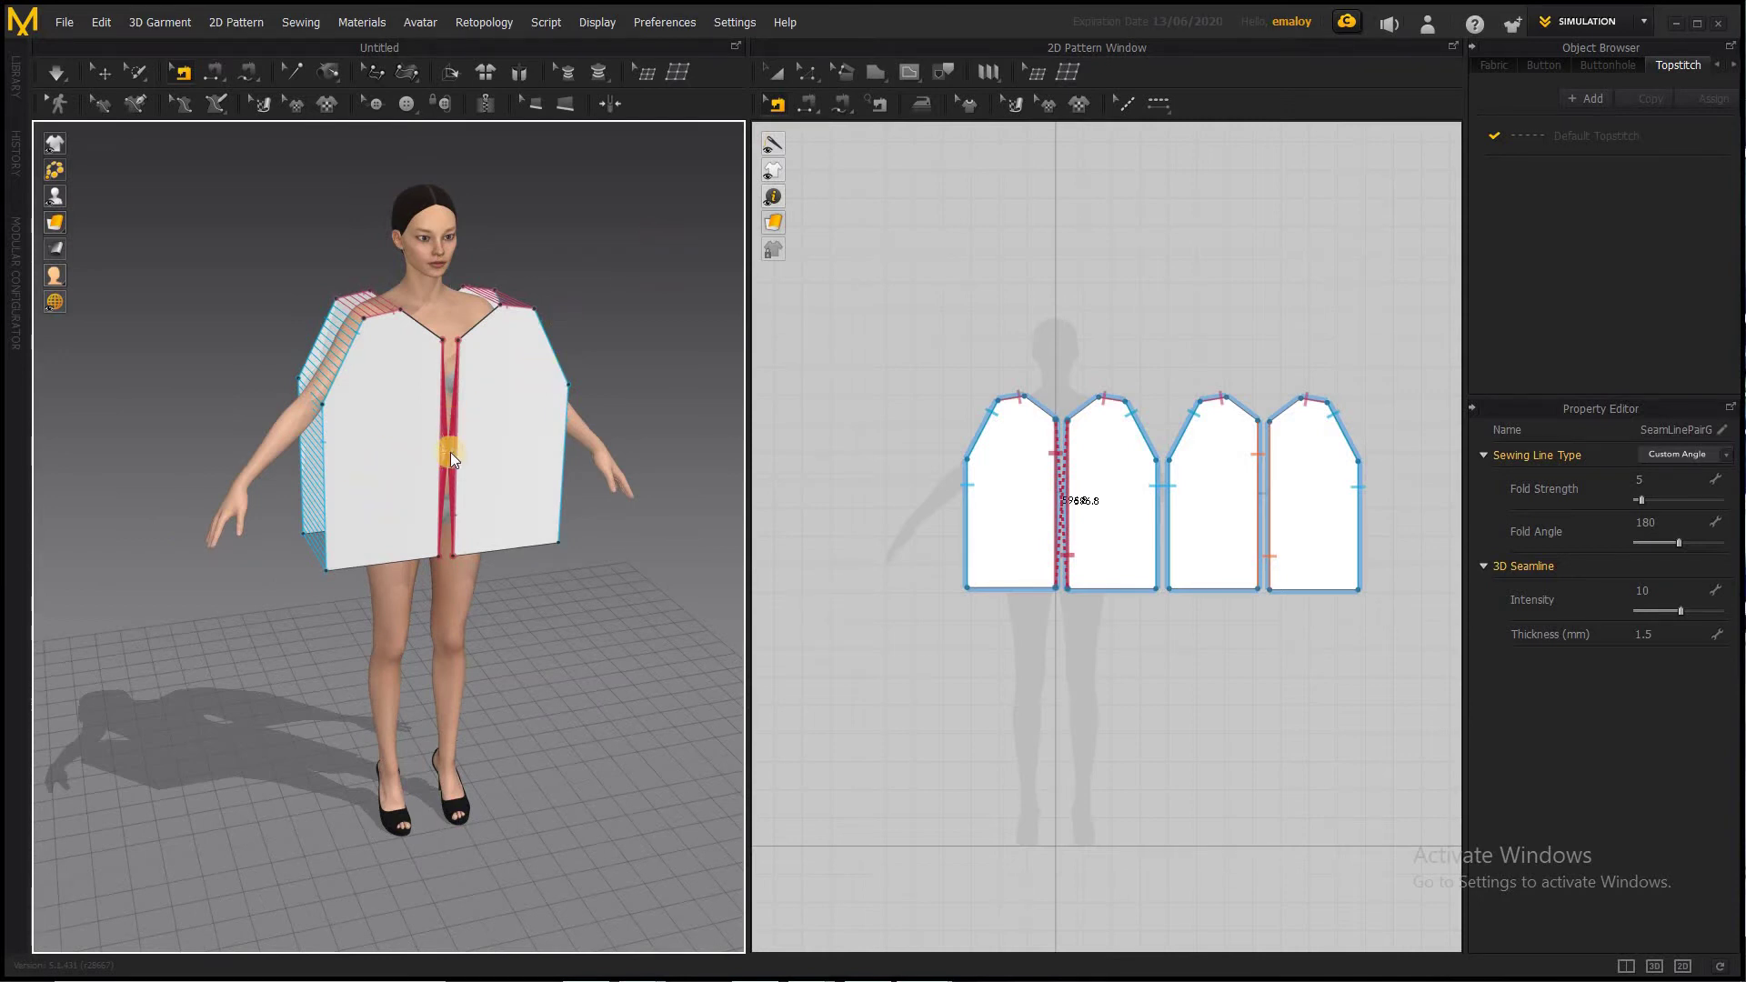
right_click(450, 451)
click(499, 515)
Reverse the sewing direction of the crossed centre back seam
right_drag(339, 592, 390, 523)
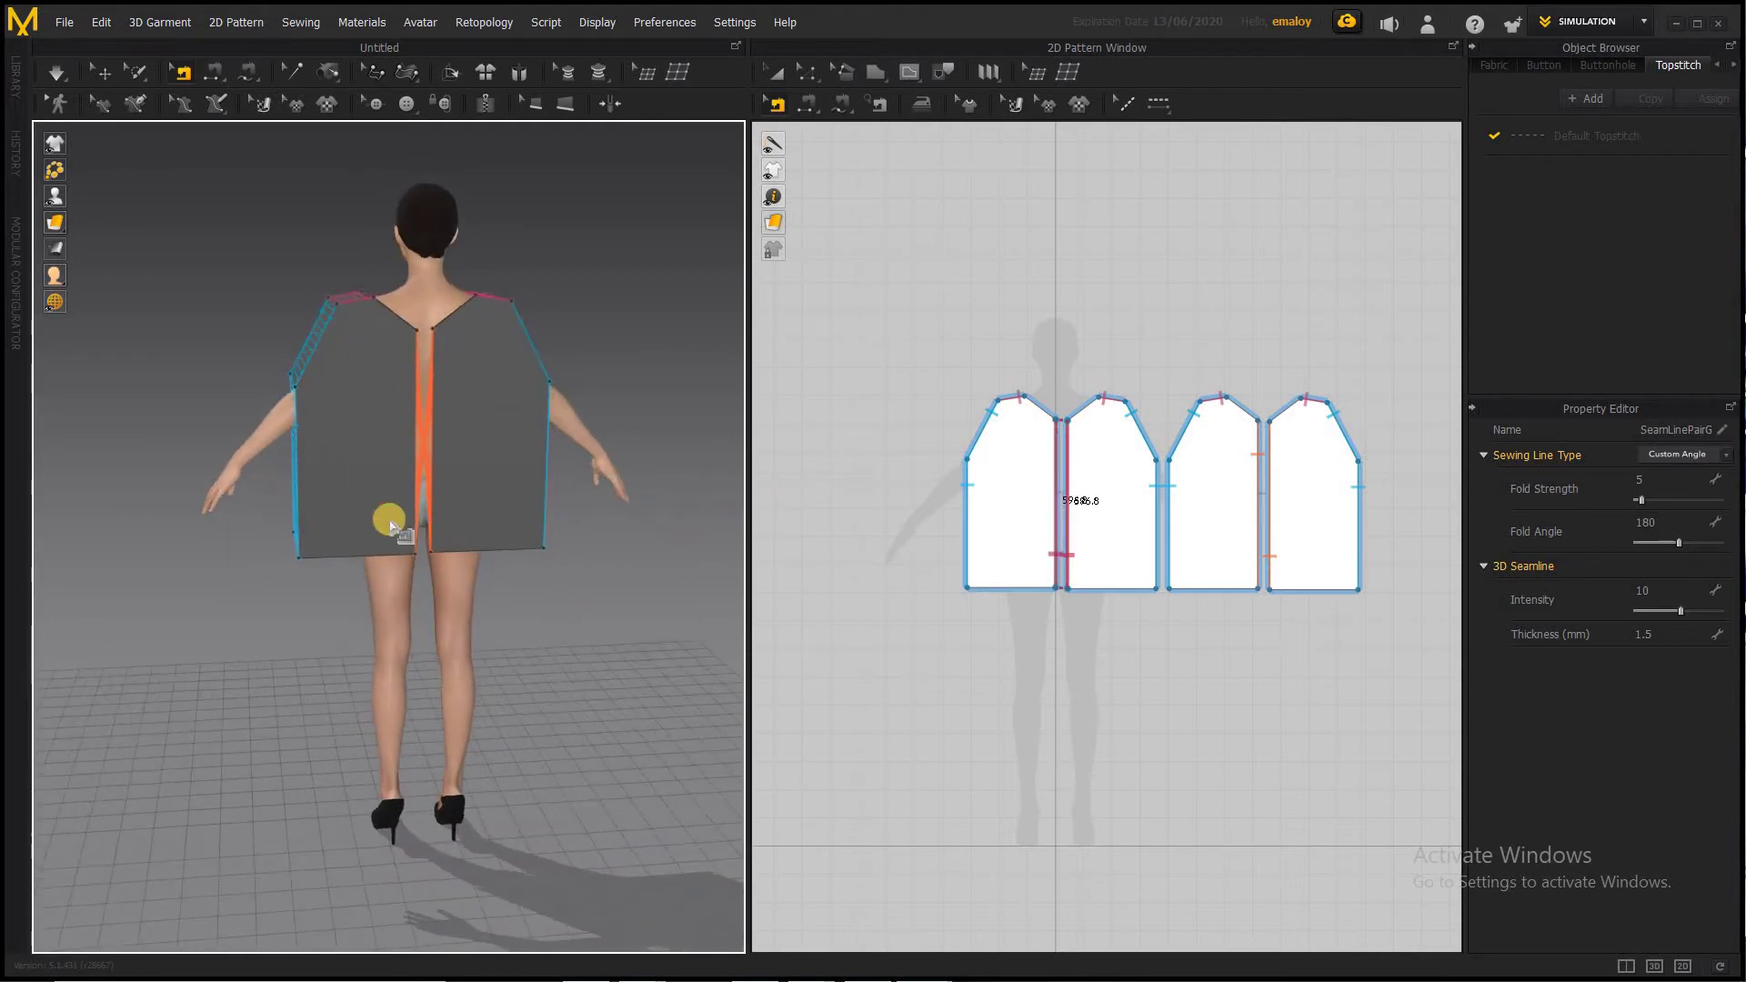
right_click(414, 473)
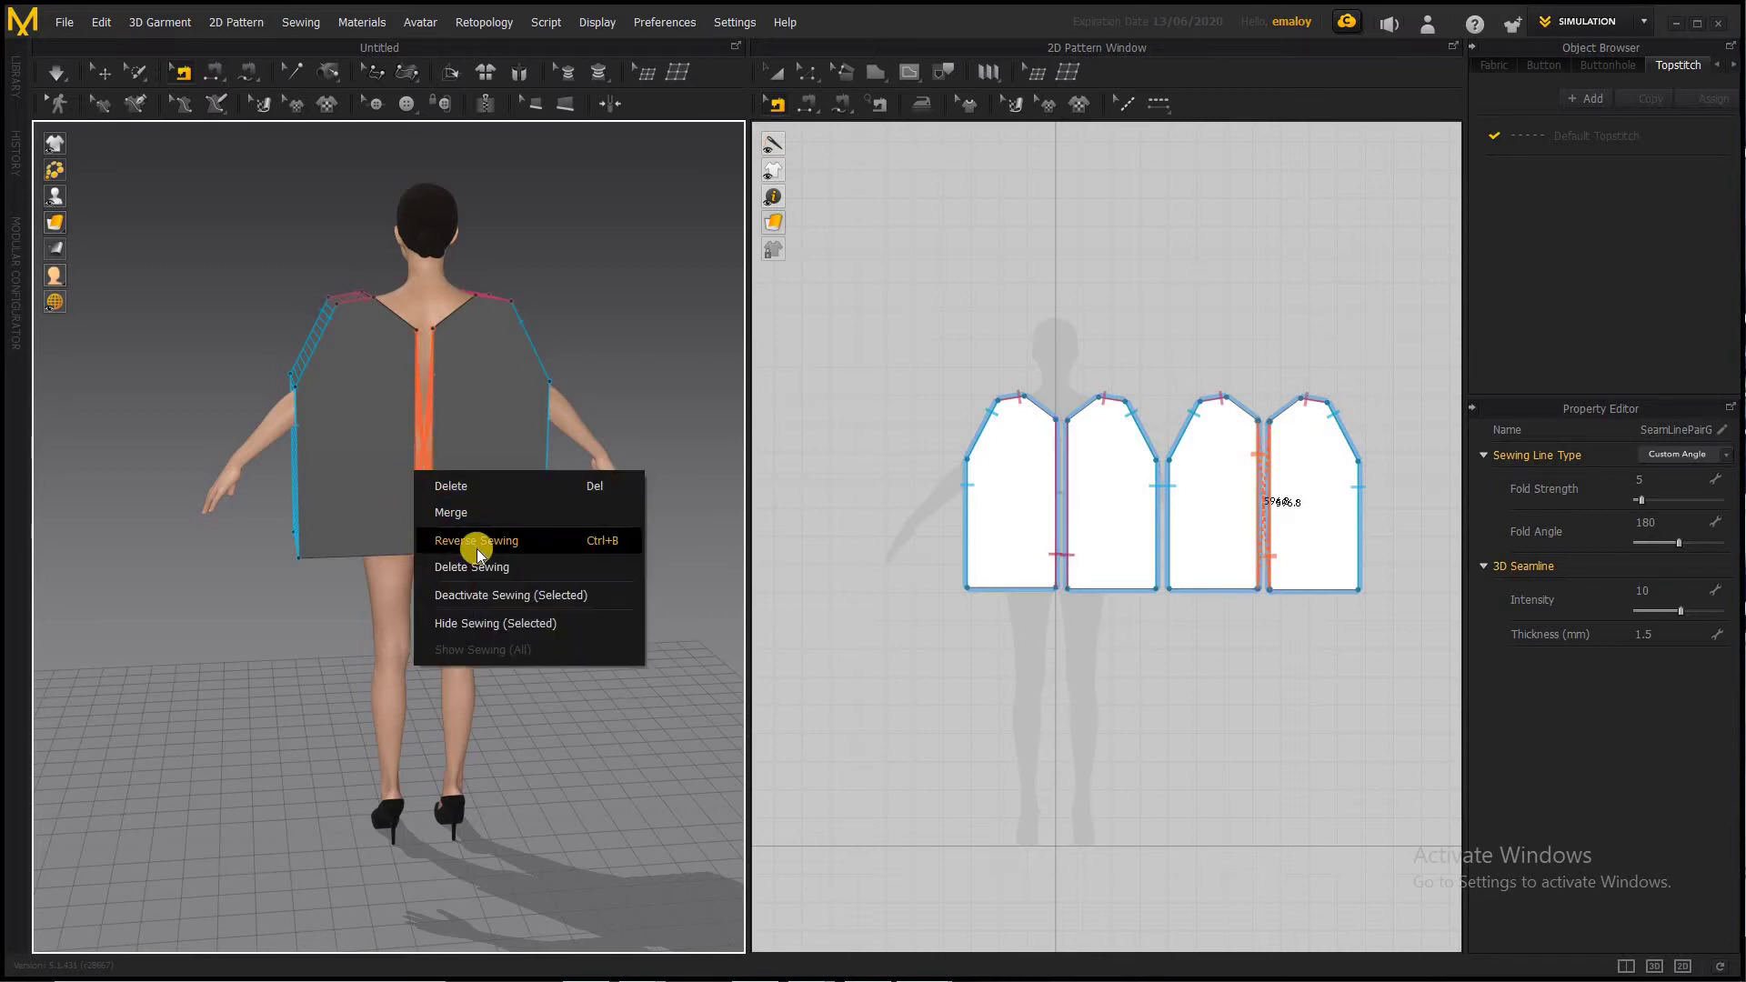
click(478, 552)
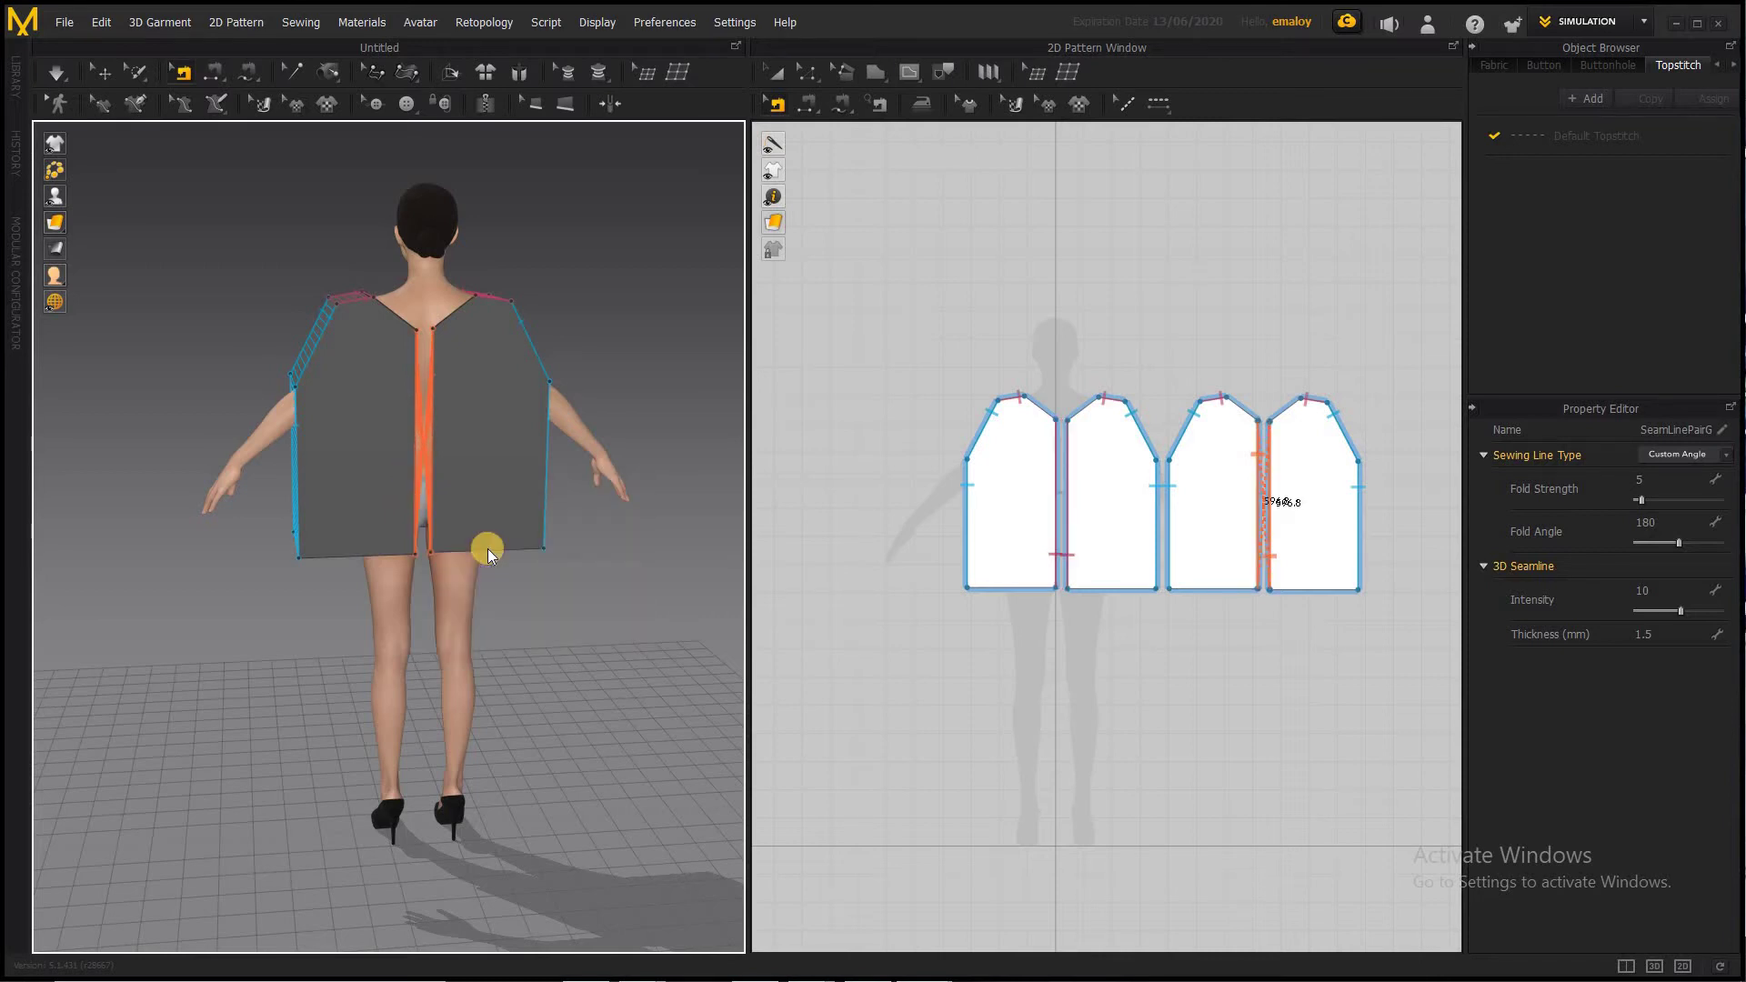
right_drag(488, 552, 41, 561)
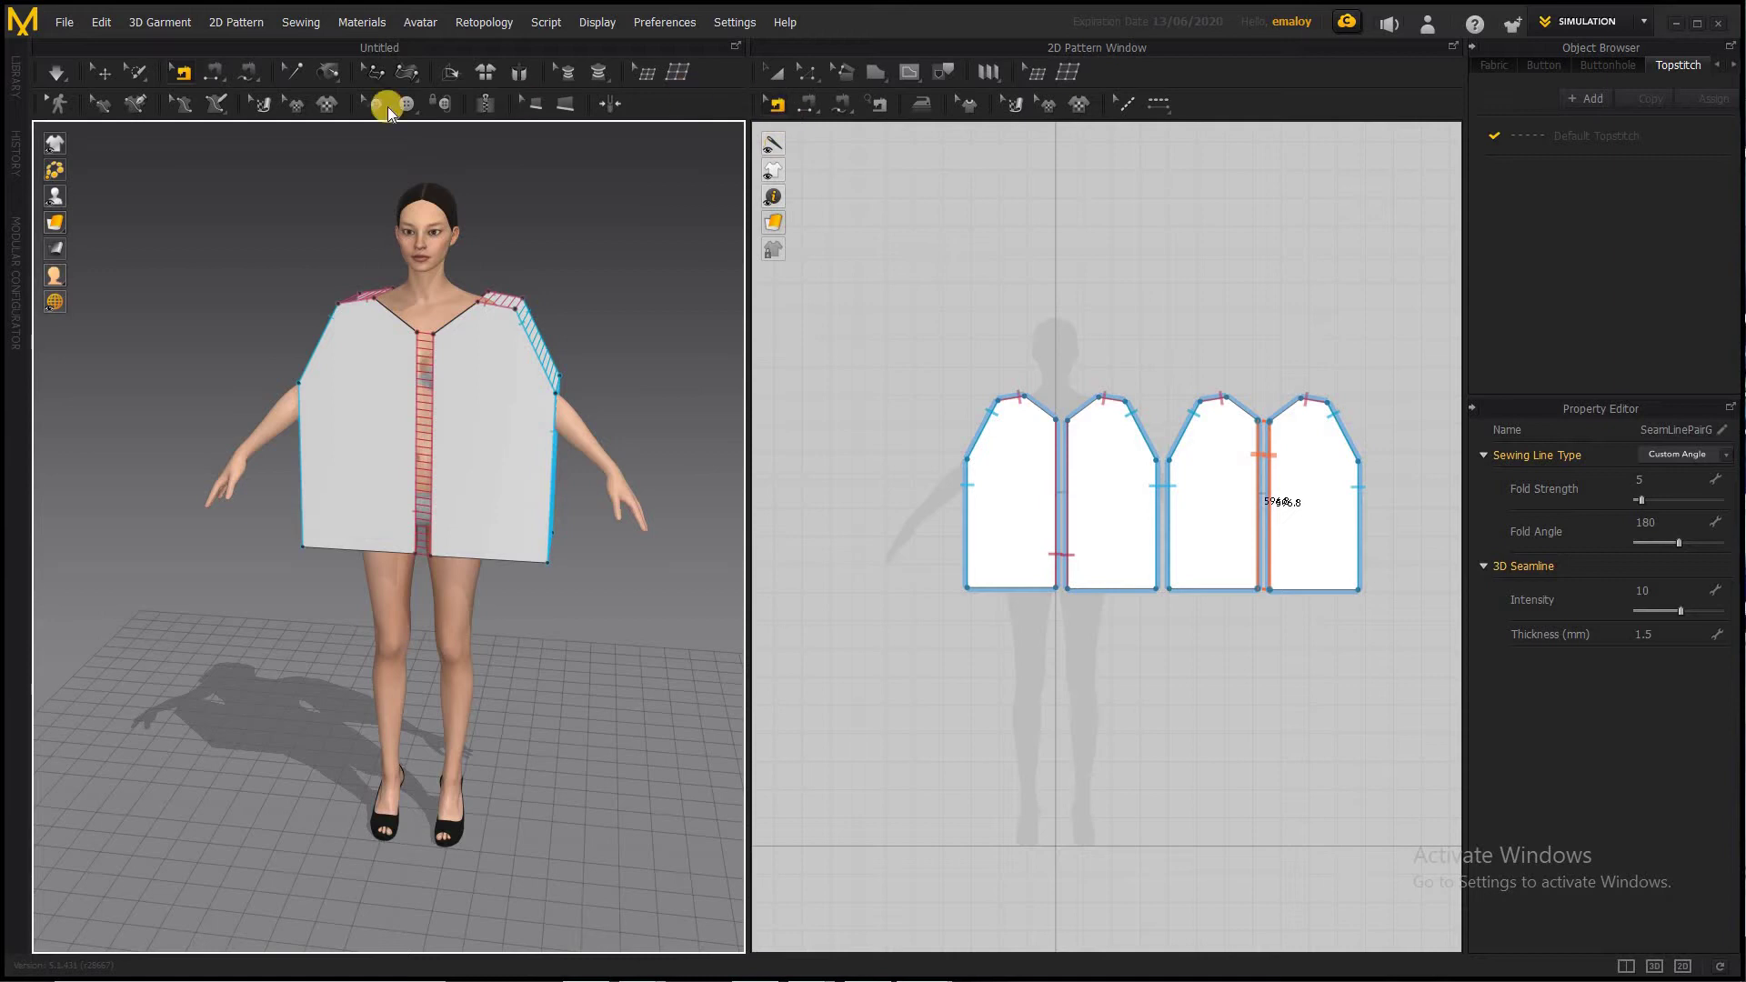
Try to drape the garment by simulating it and pulling the back panel up towards the neck
click(54, 69)
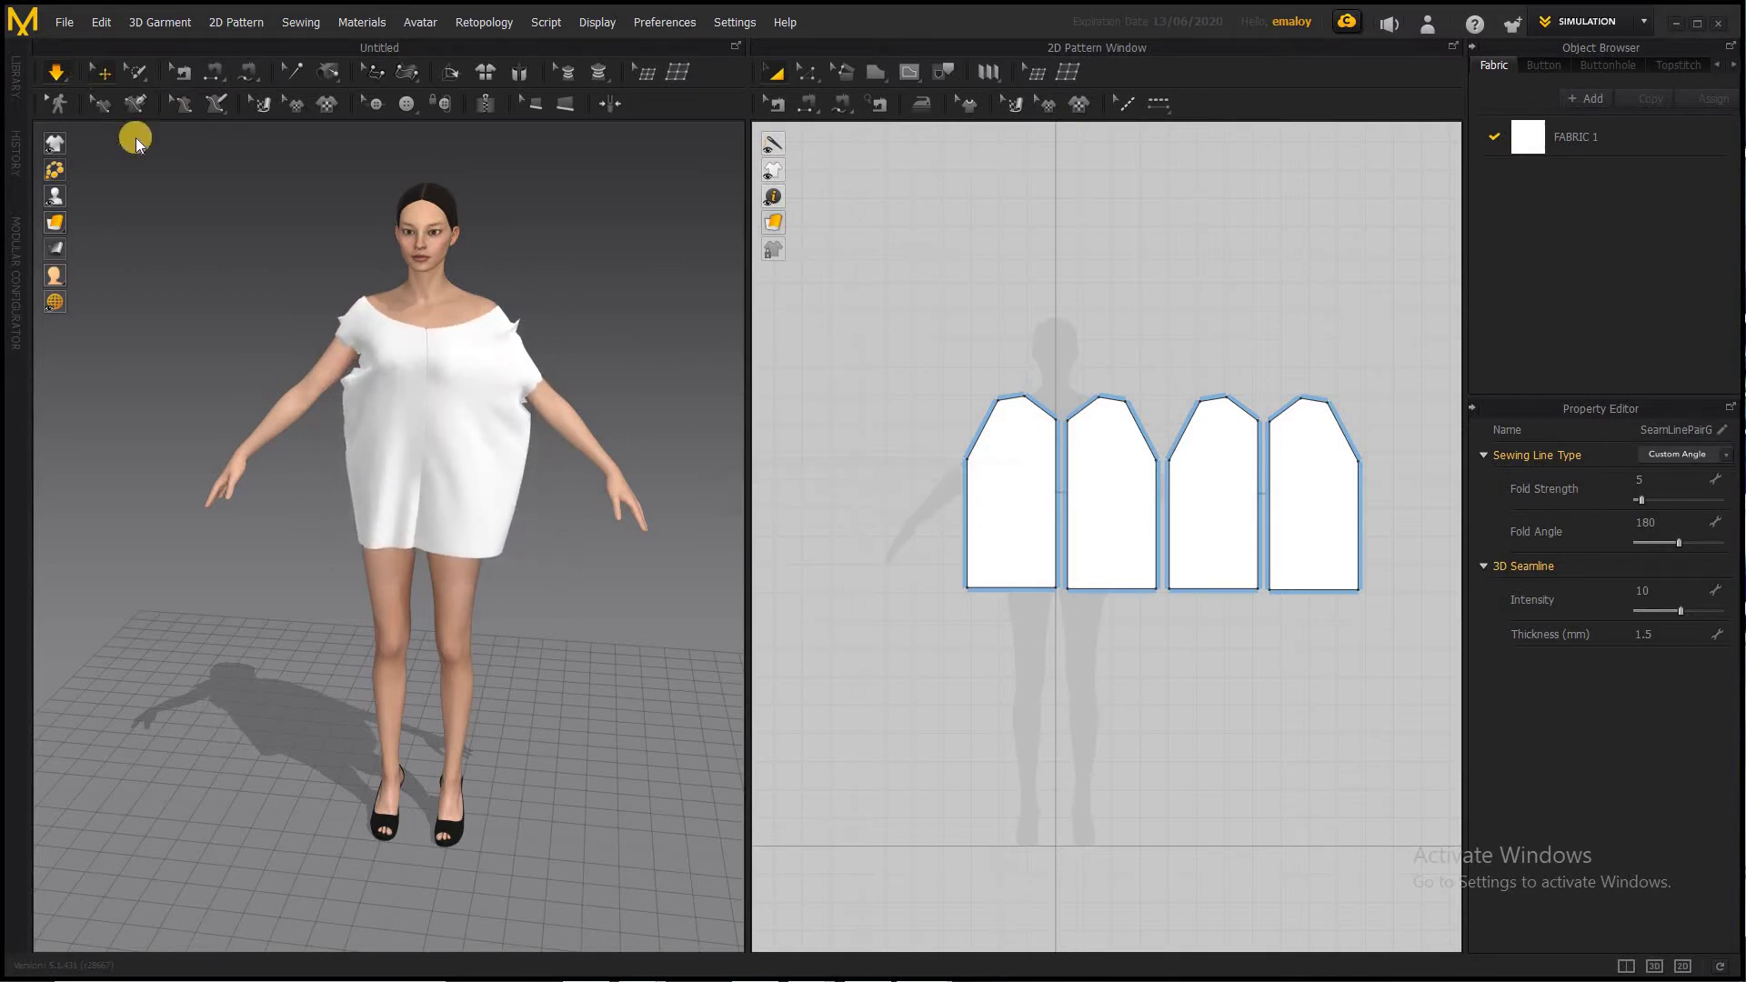
right_drag(585, 526, 345, 470)
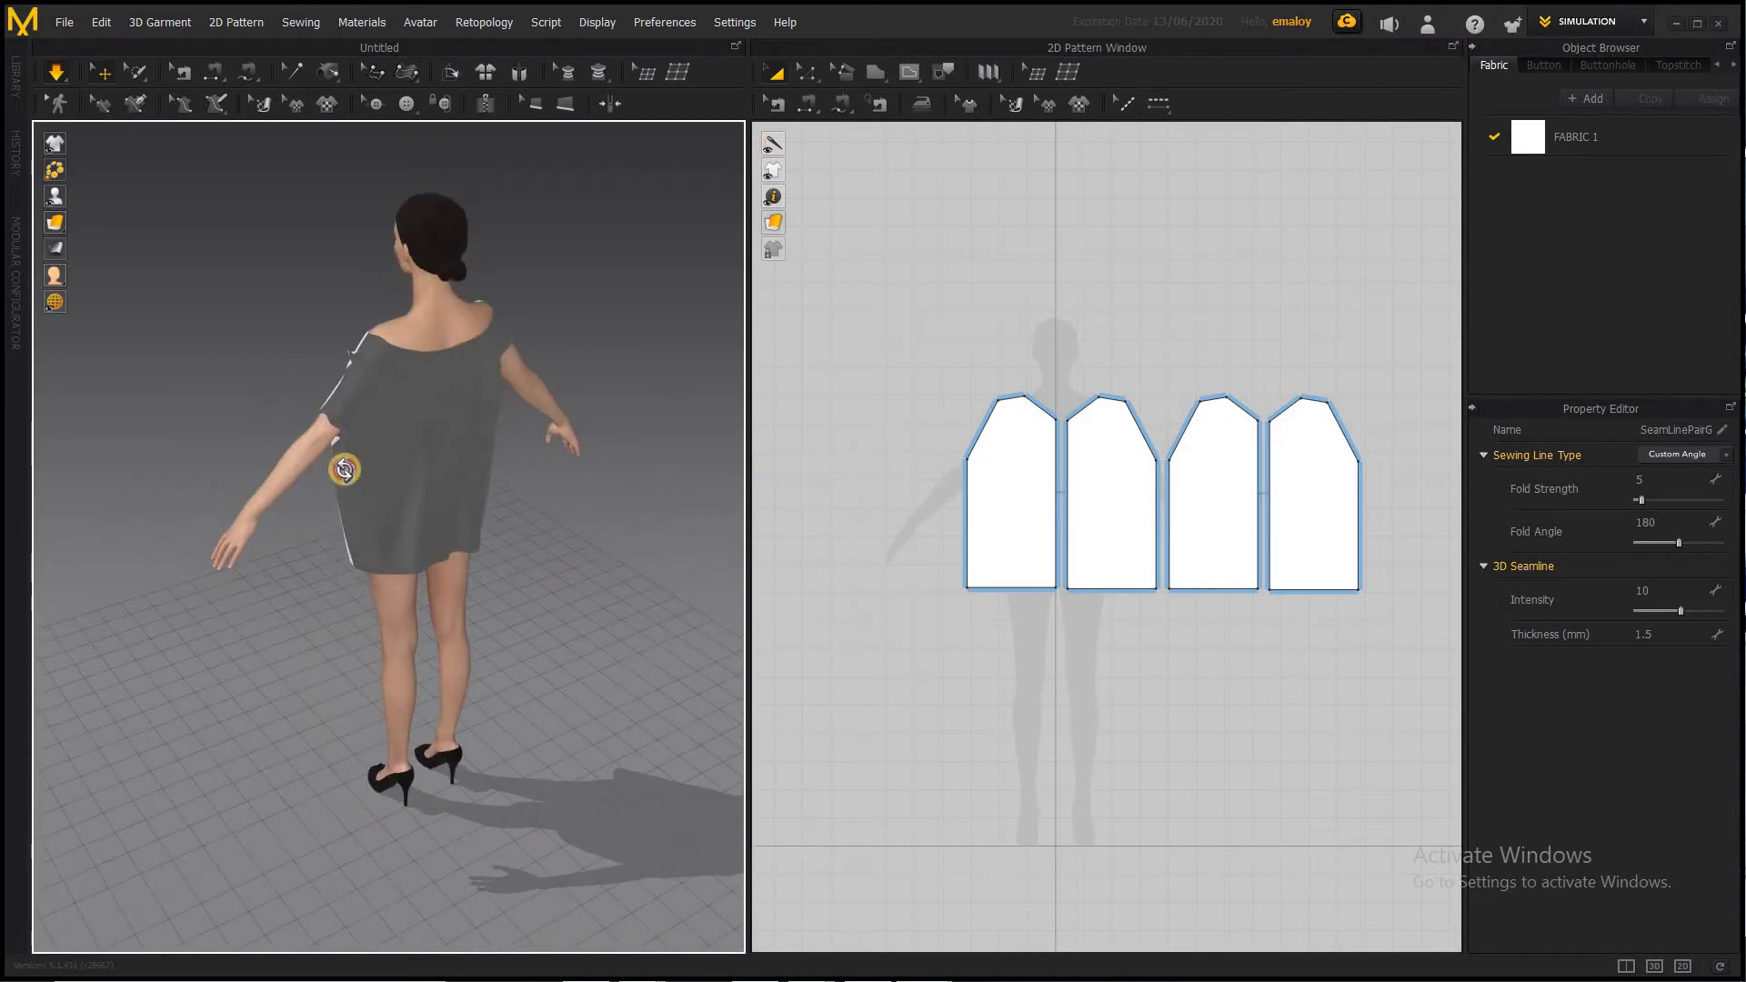
drag(380, 332, 875, 107)
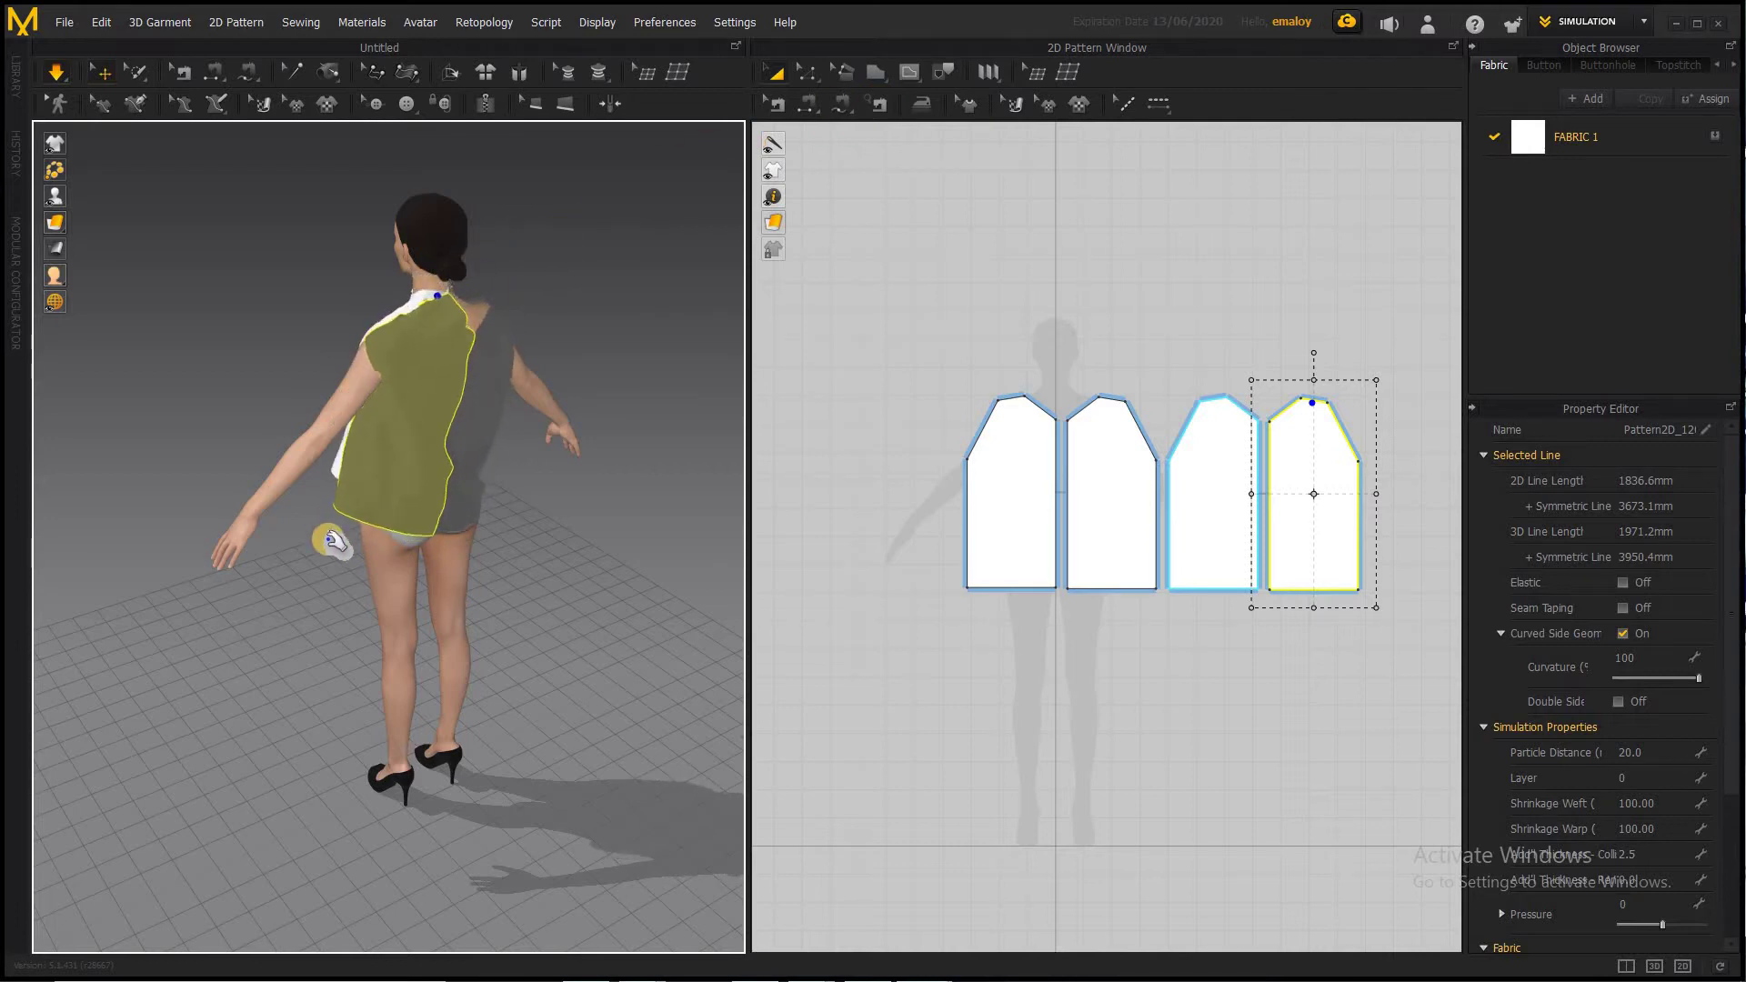
mouse_move(329, 541)
mouse_down()
mouse_move(364, 437)
mouse_move(359, 728)
mouse_move(337, 548)
mouse_move(429, 360)
mouse_move(414, 375)
mouse_up()
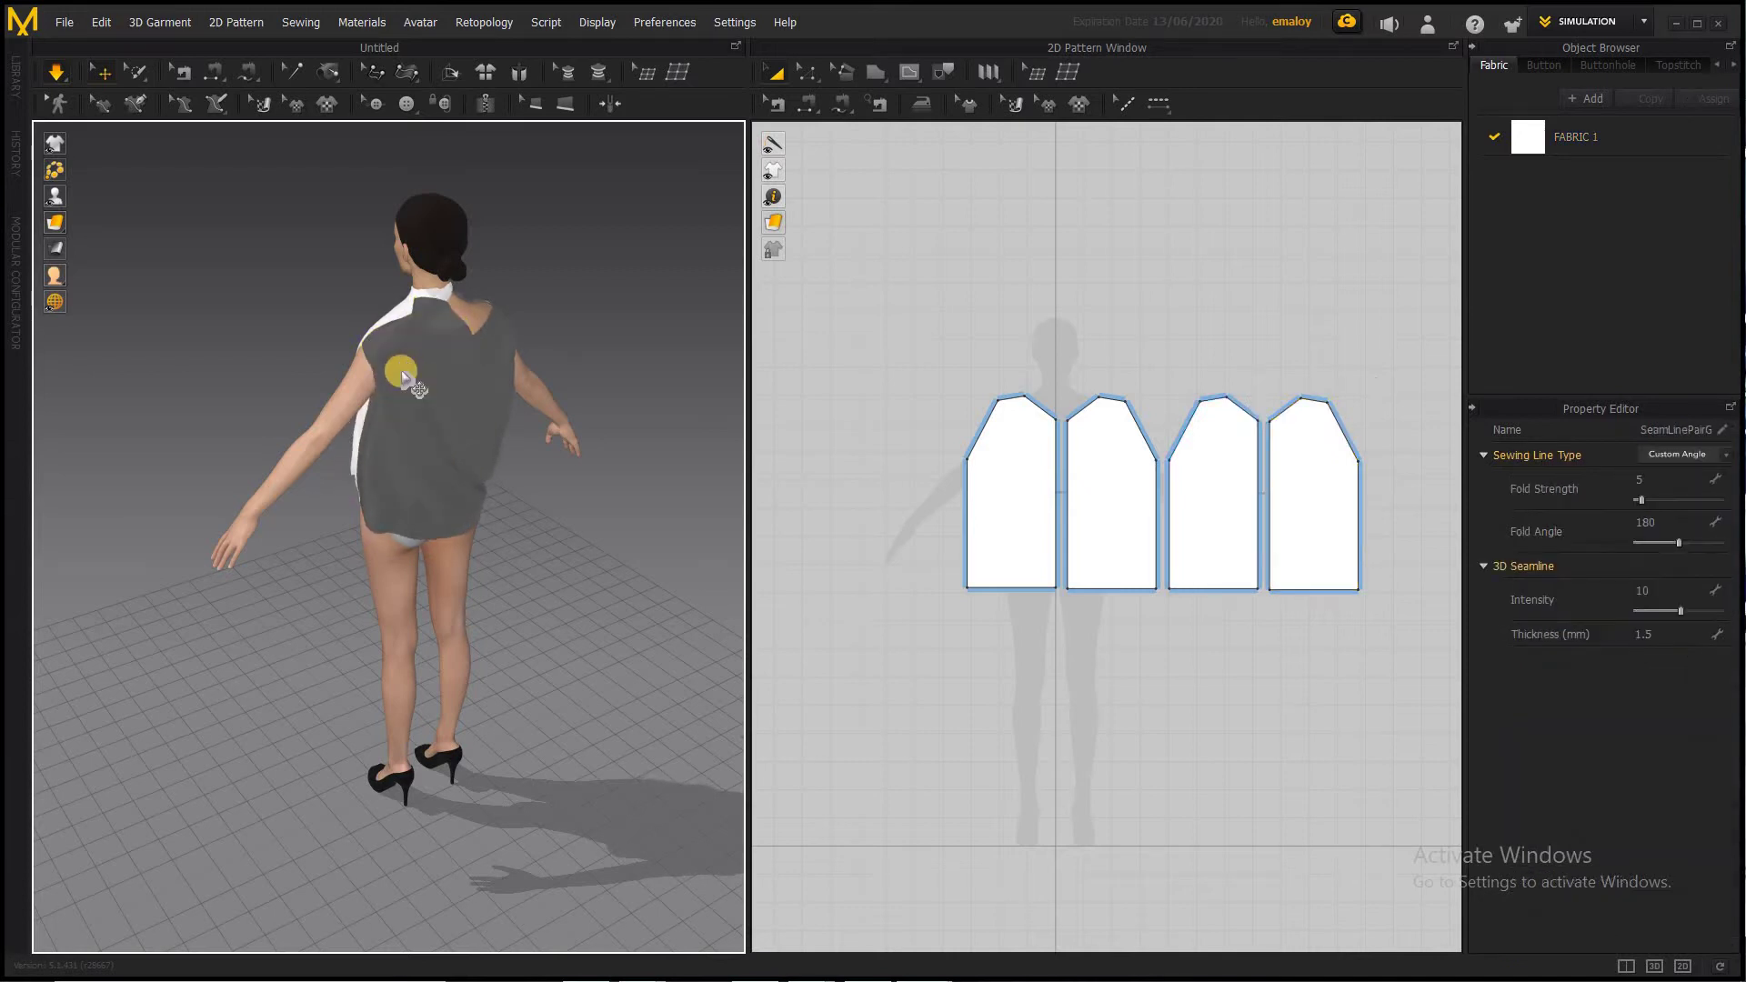
key(ctrl+z)
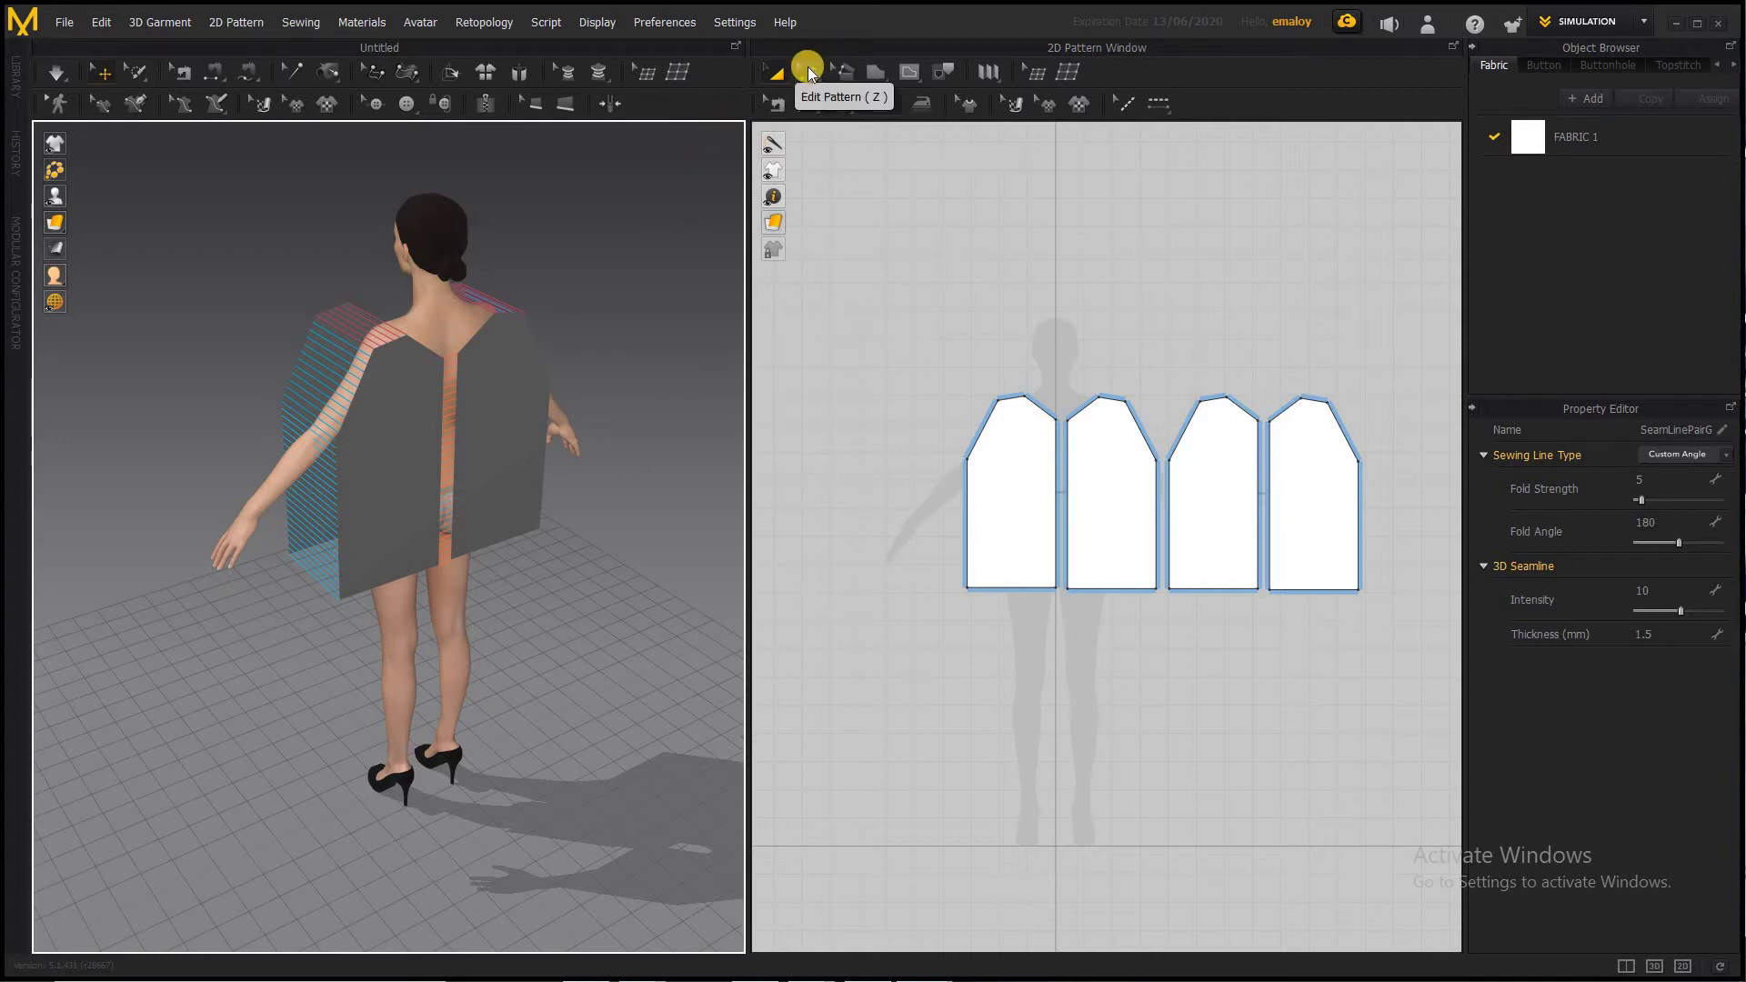
Curve the slanted armhole edges of both front panels inward to about 286 mm in length
drag(806, 72, 844, 186)
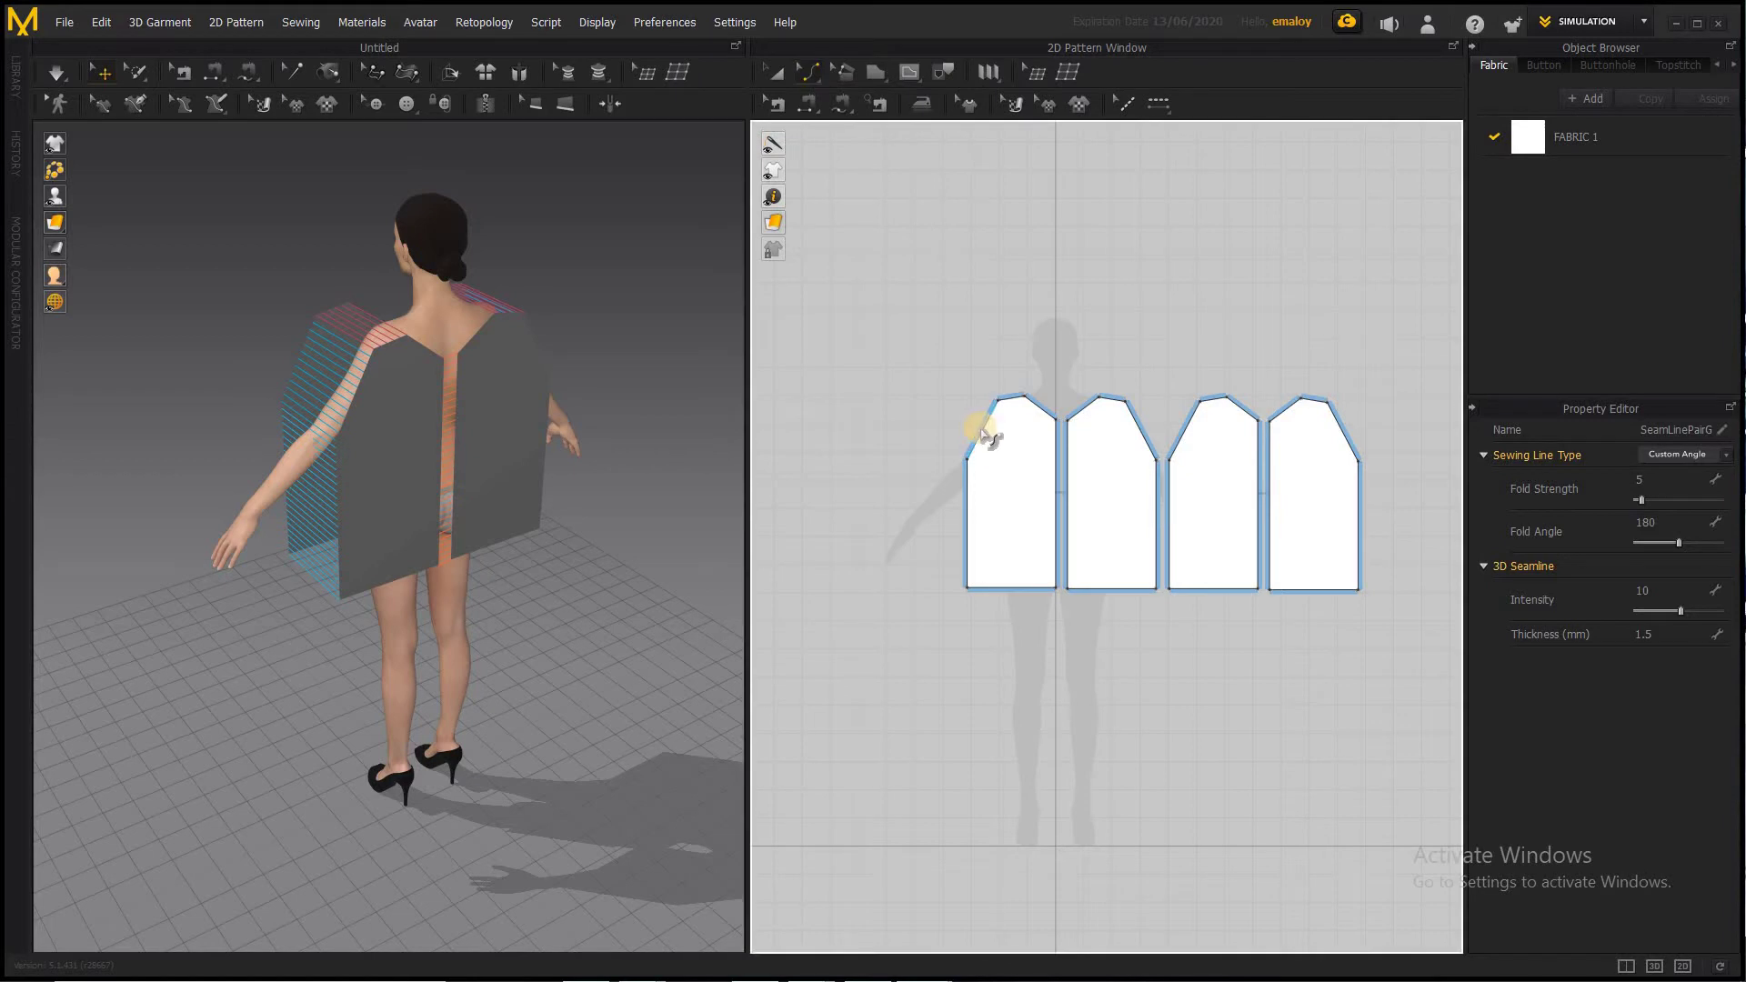
drag(993, 438, 1005, 446)
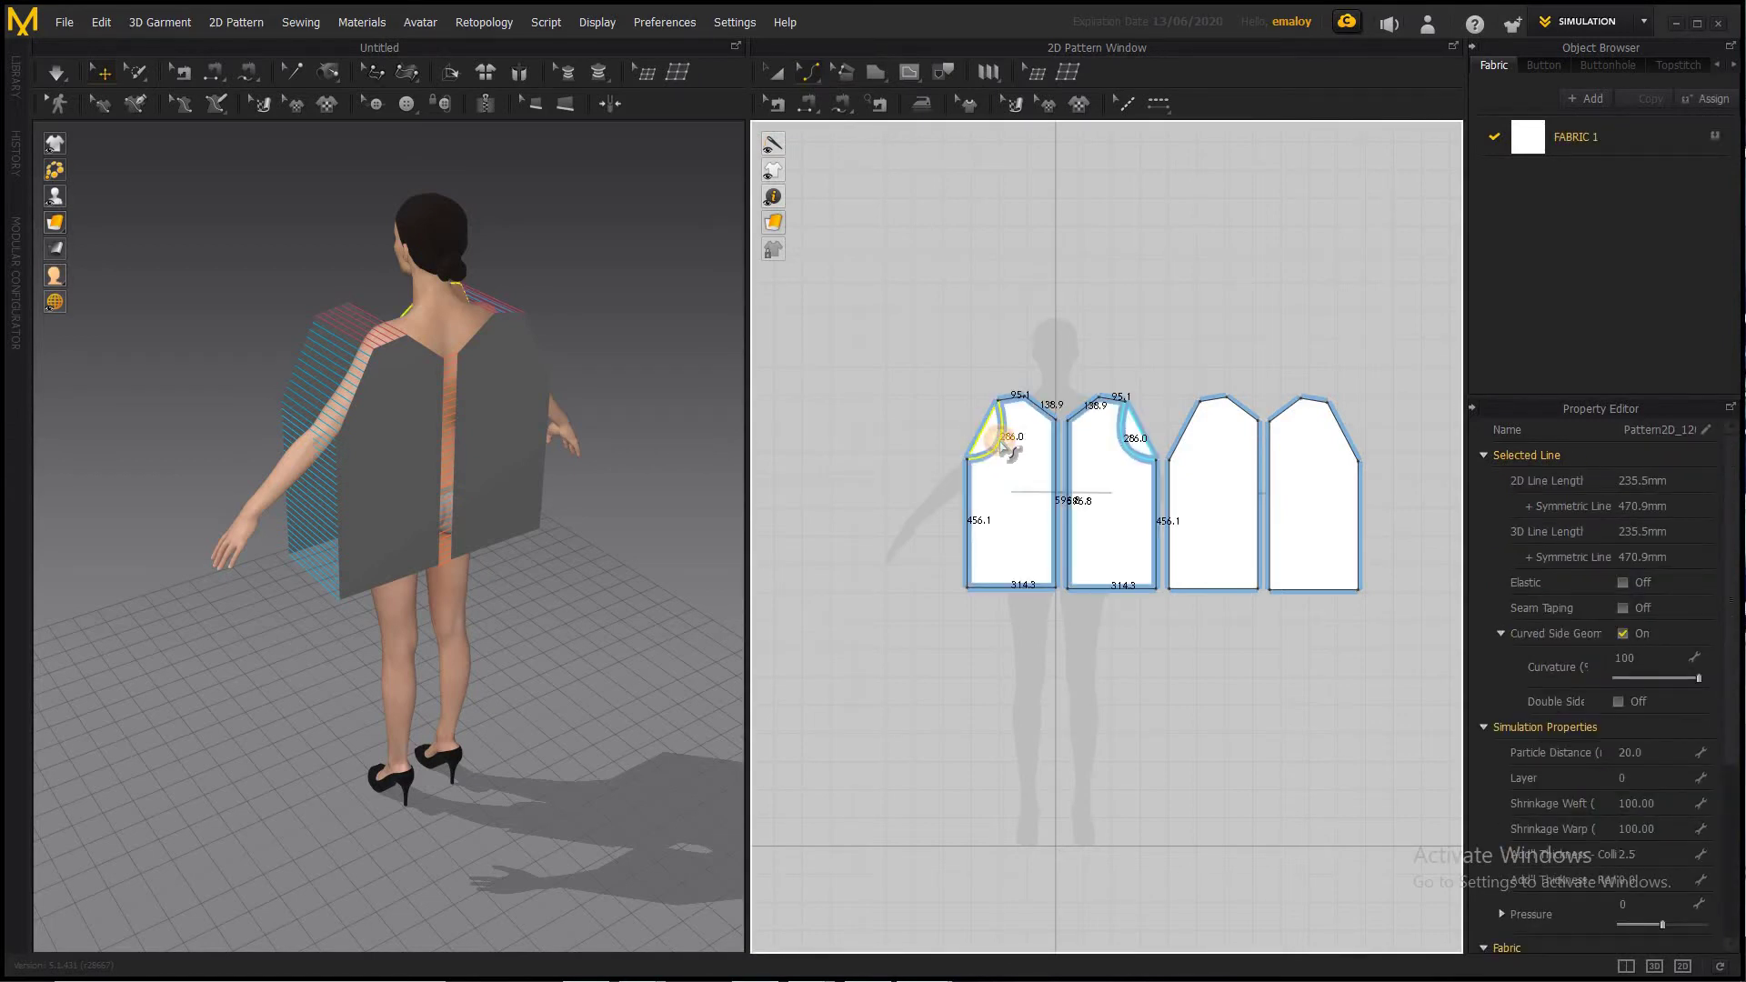
drag(1007, 441, 1007, 442)
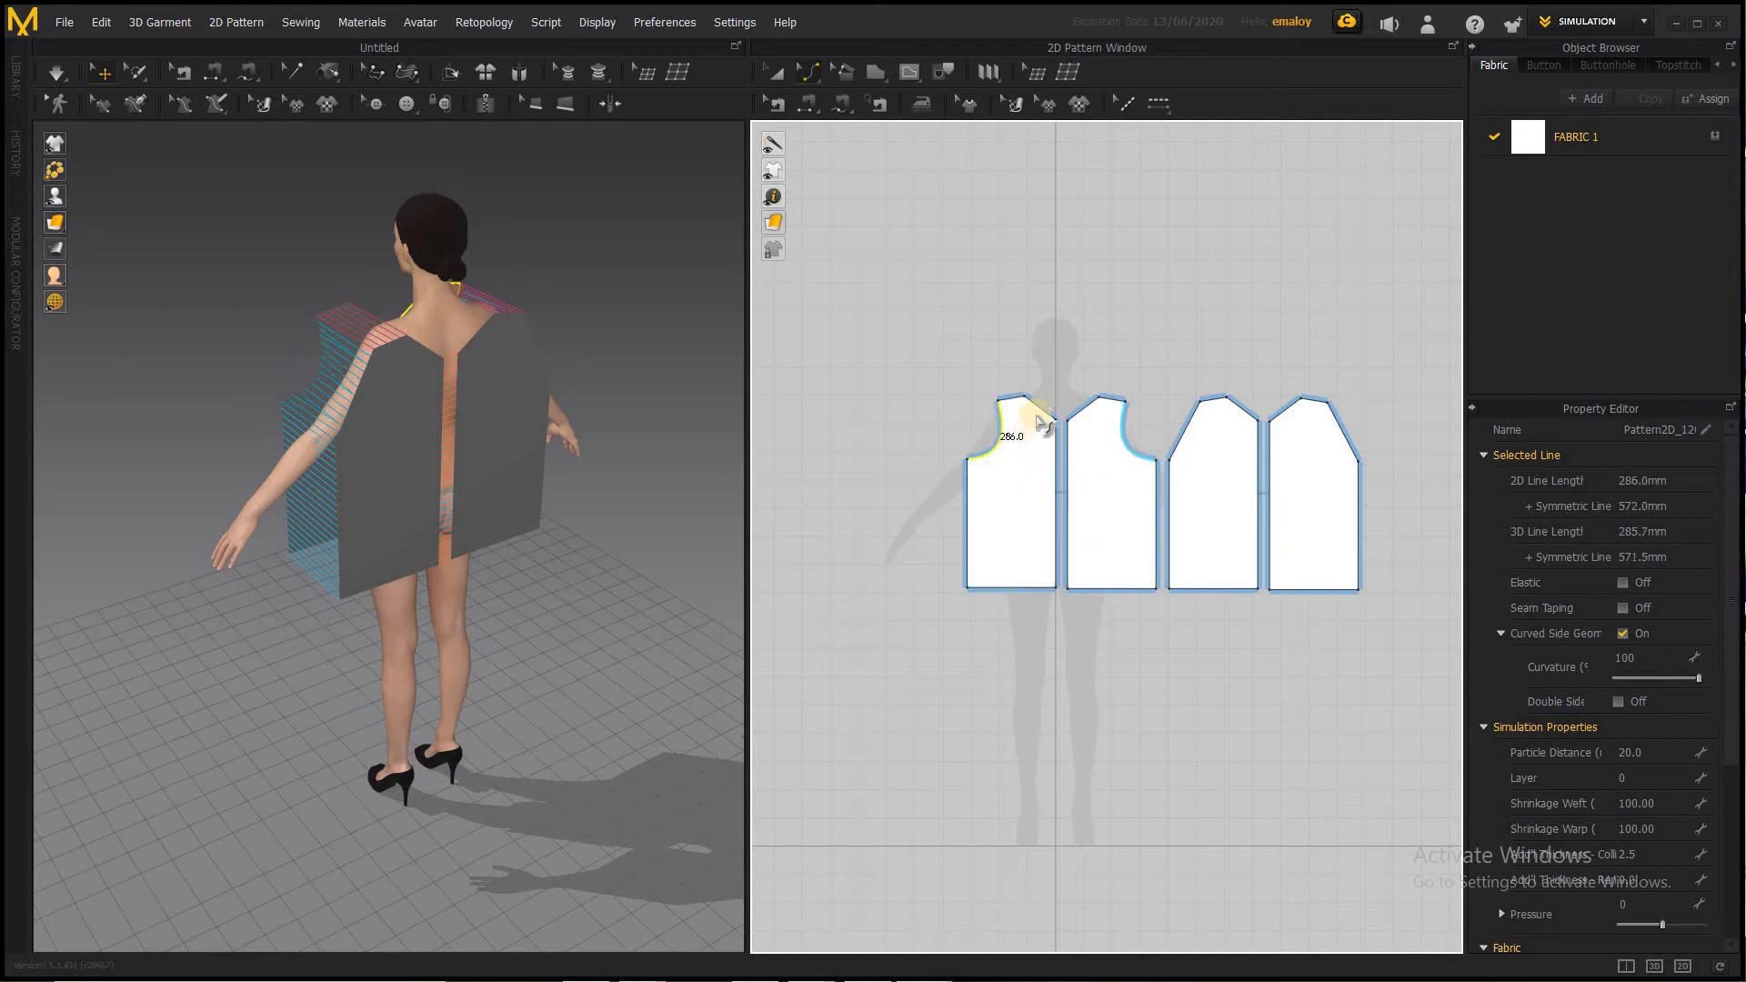
Curve the slanted neckline edges of both front panels inward to about 174.5 mm in length
drag(1046, 414, 1037, 433)
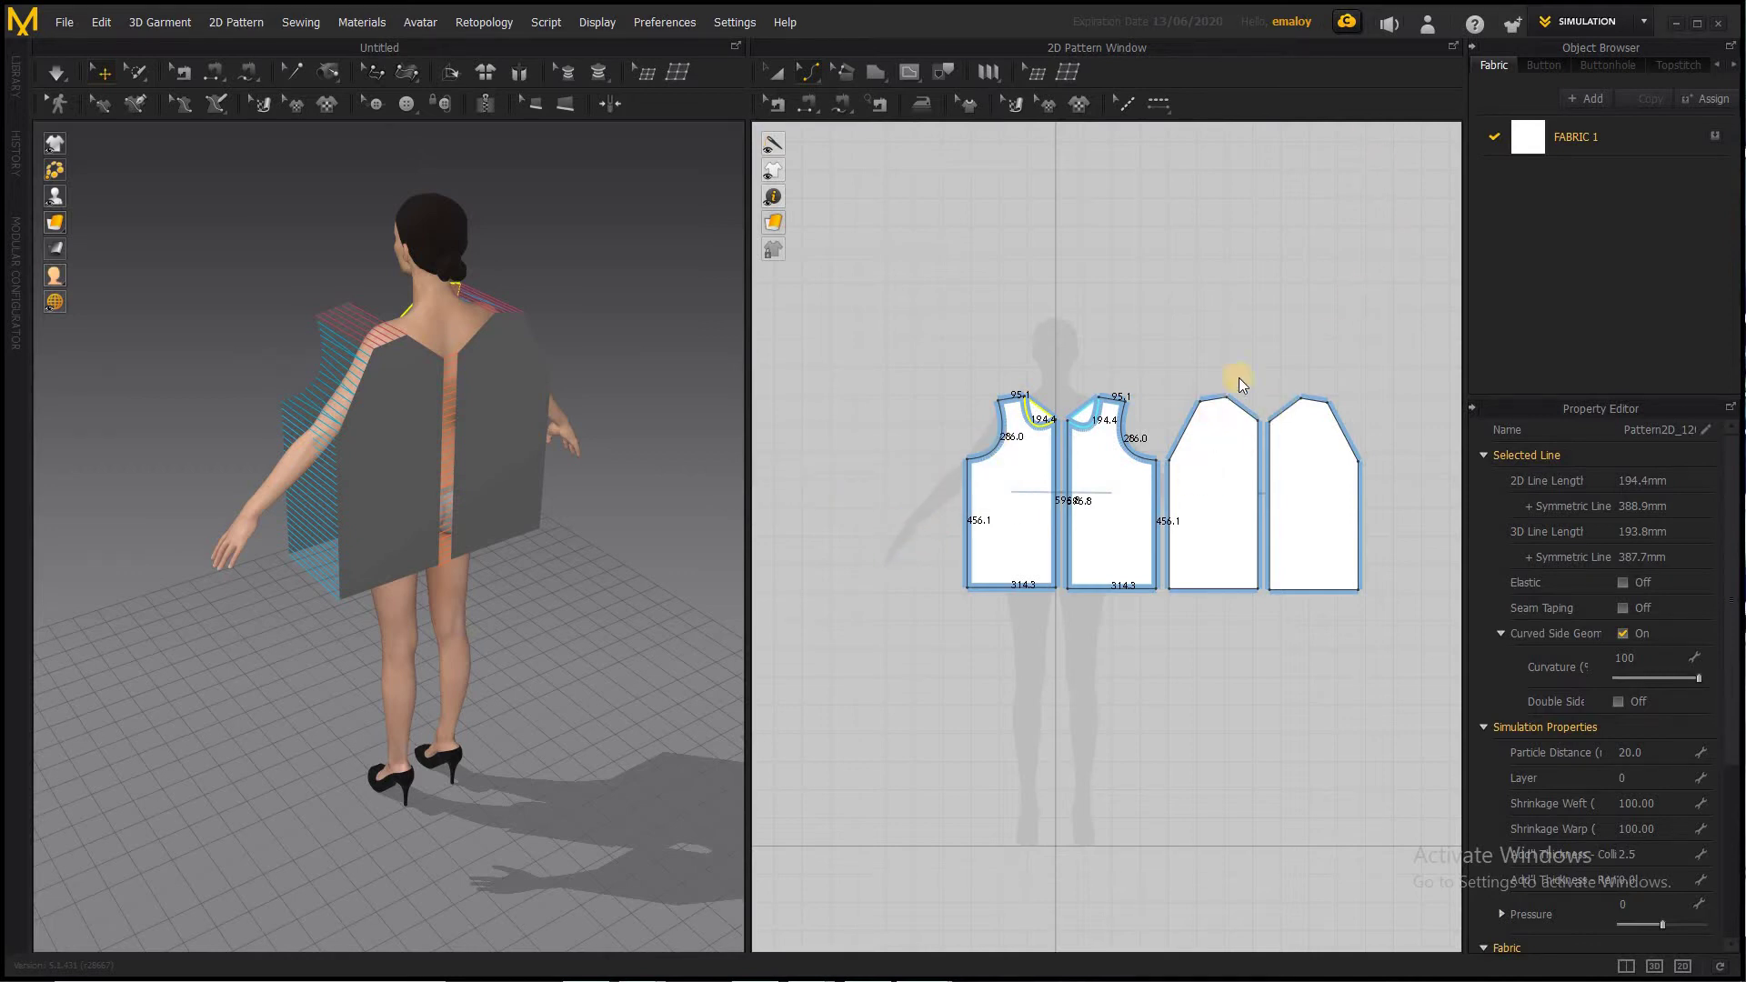
click(1219, 502)
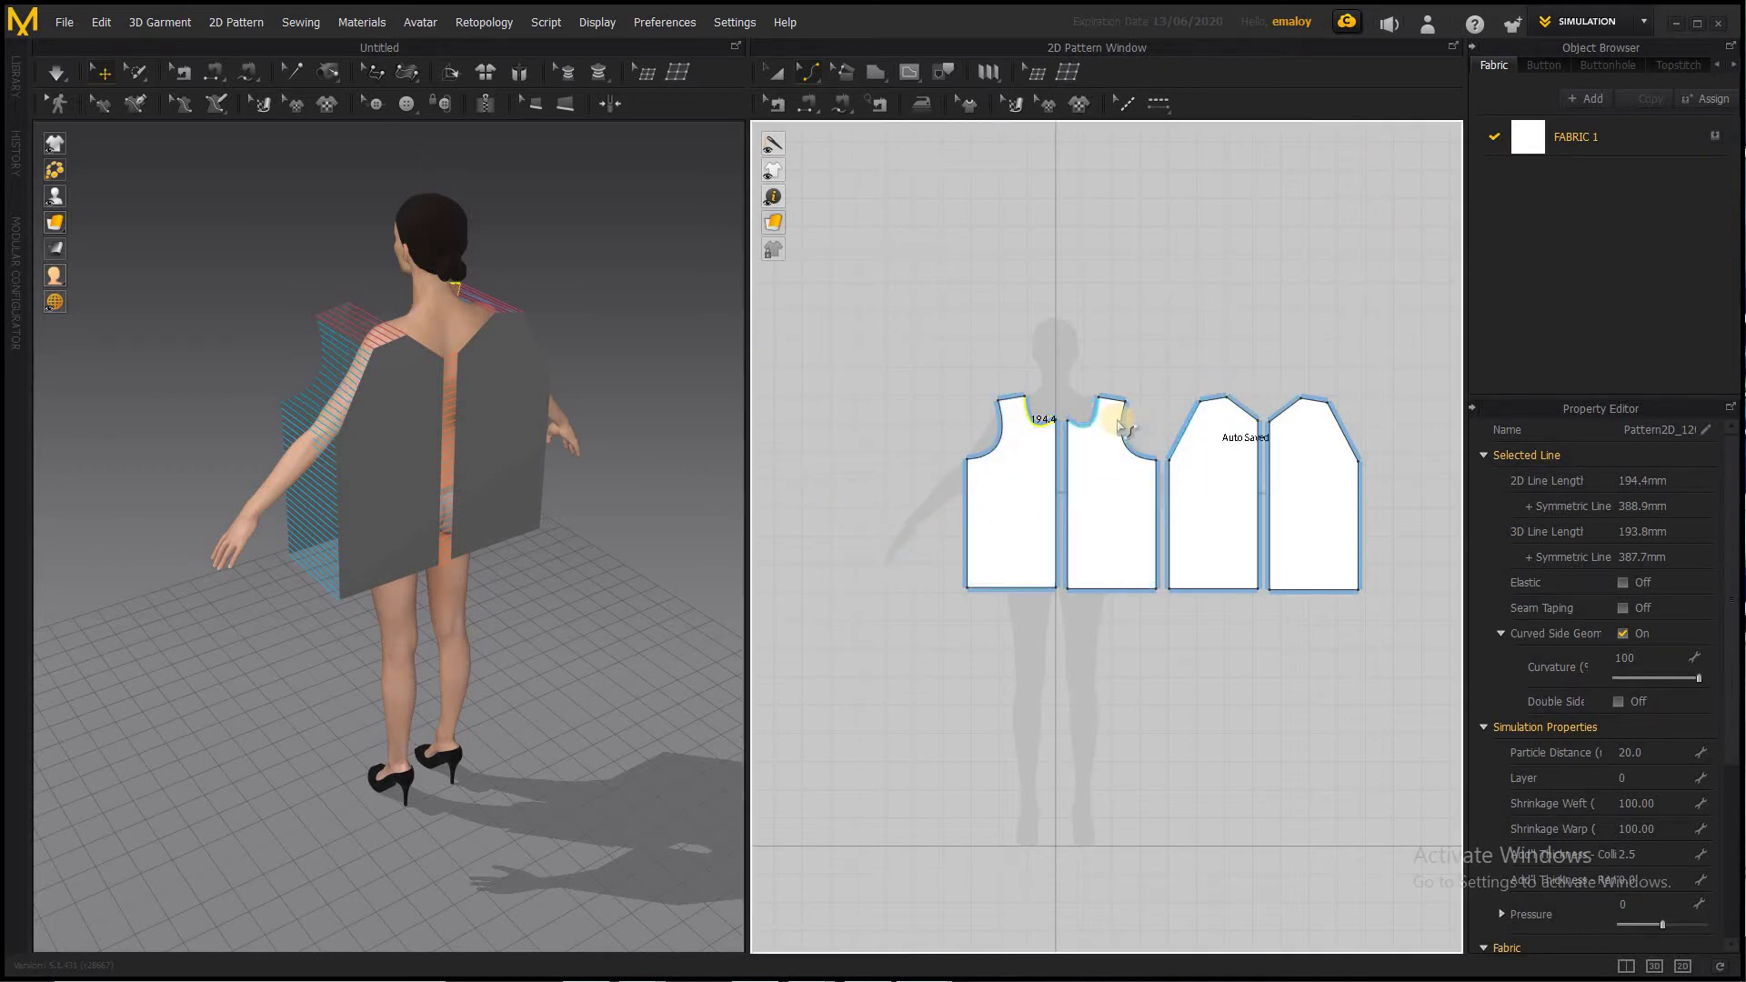
click(1032, 420)
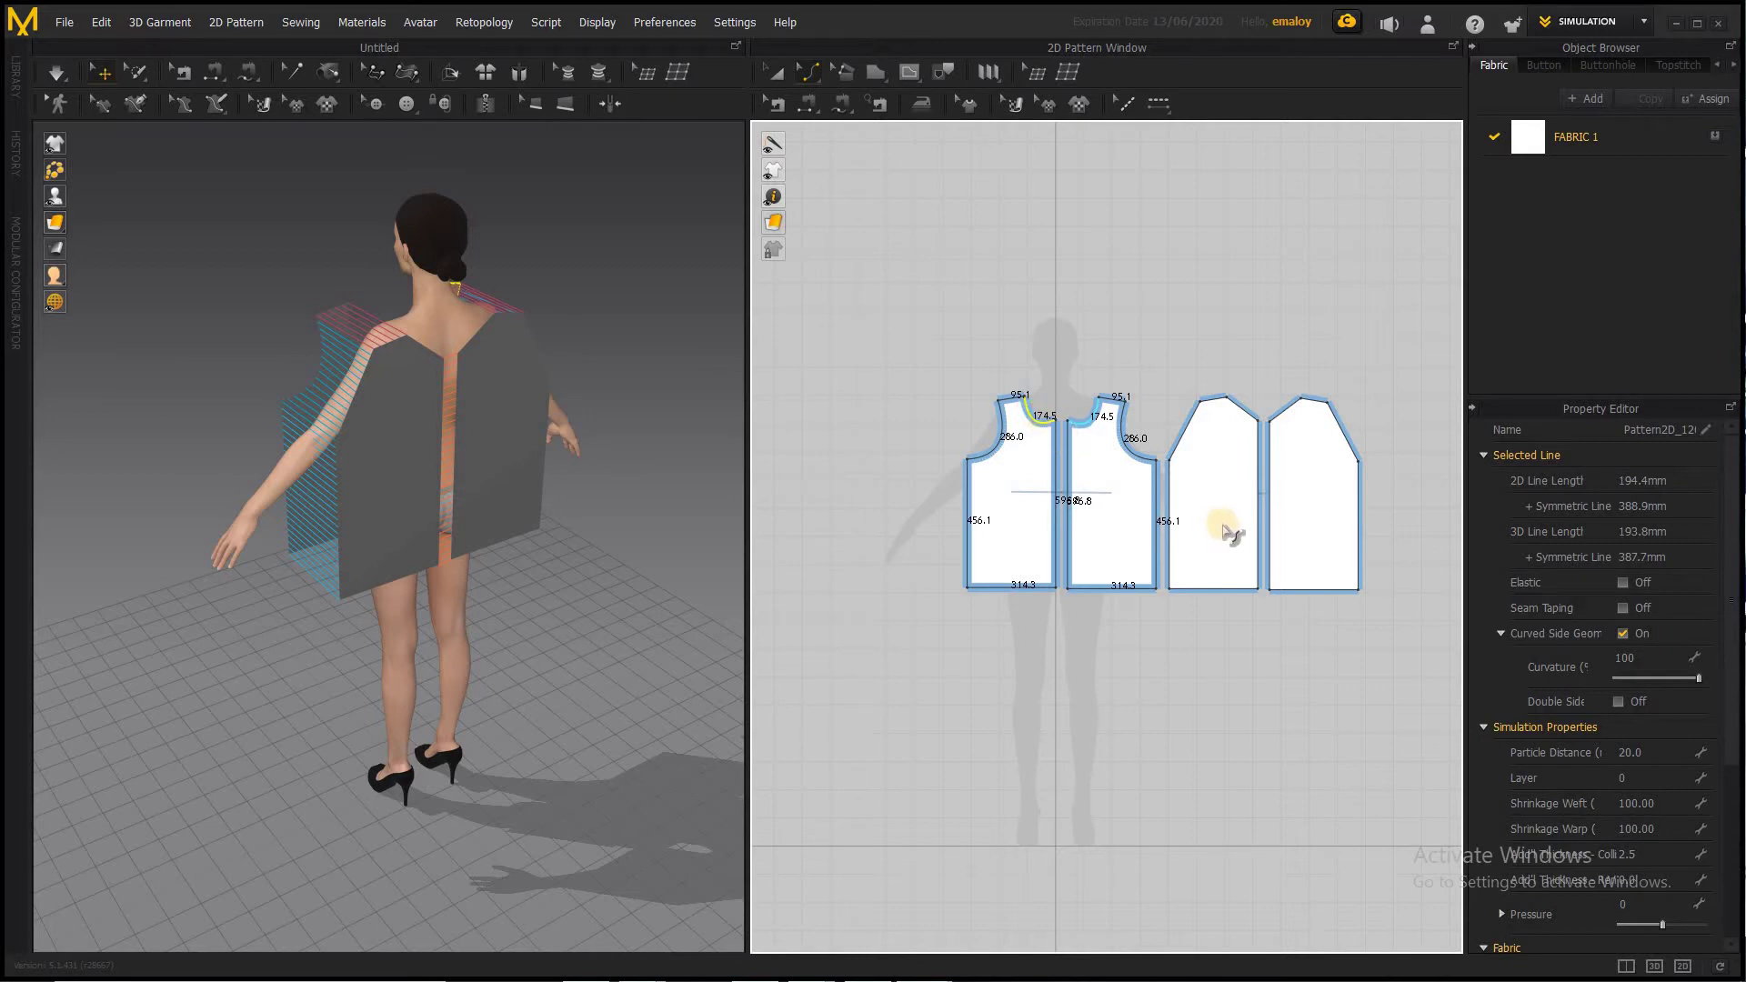
click(608, 234)
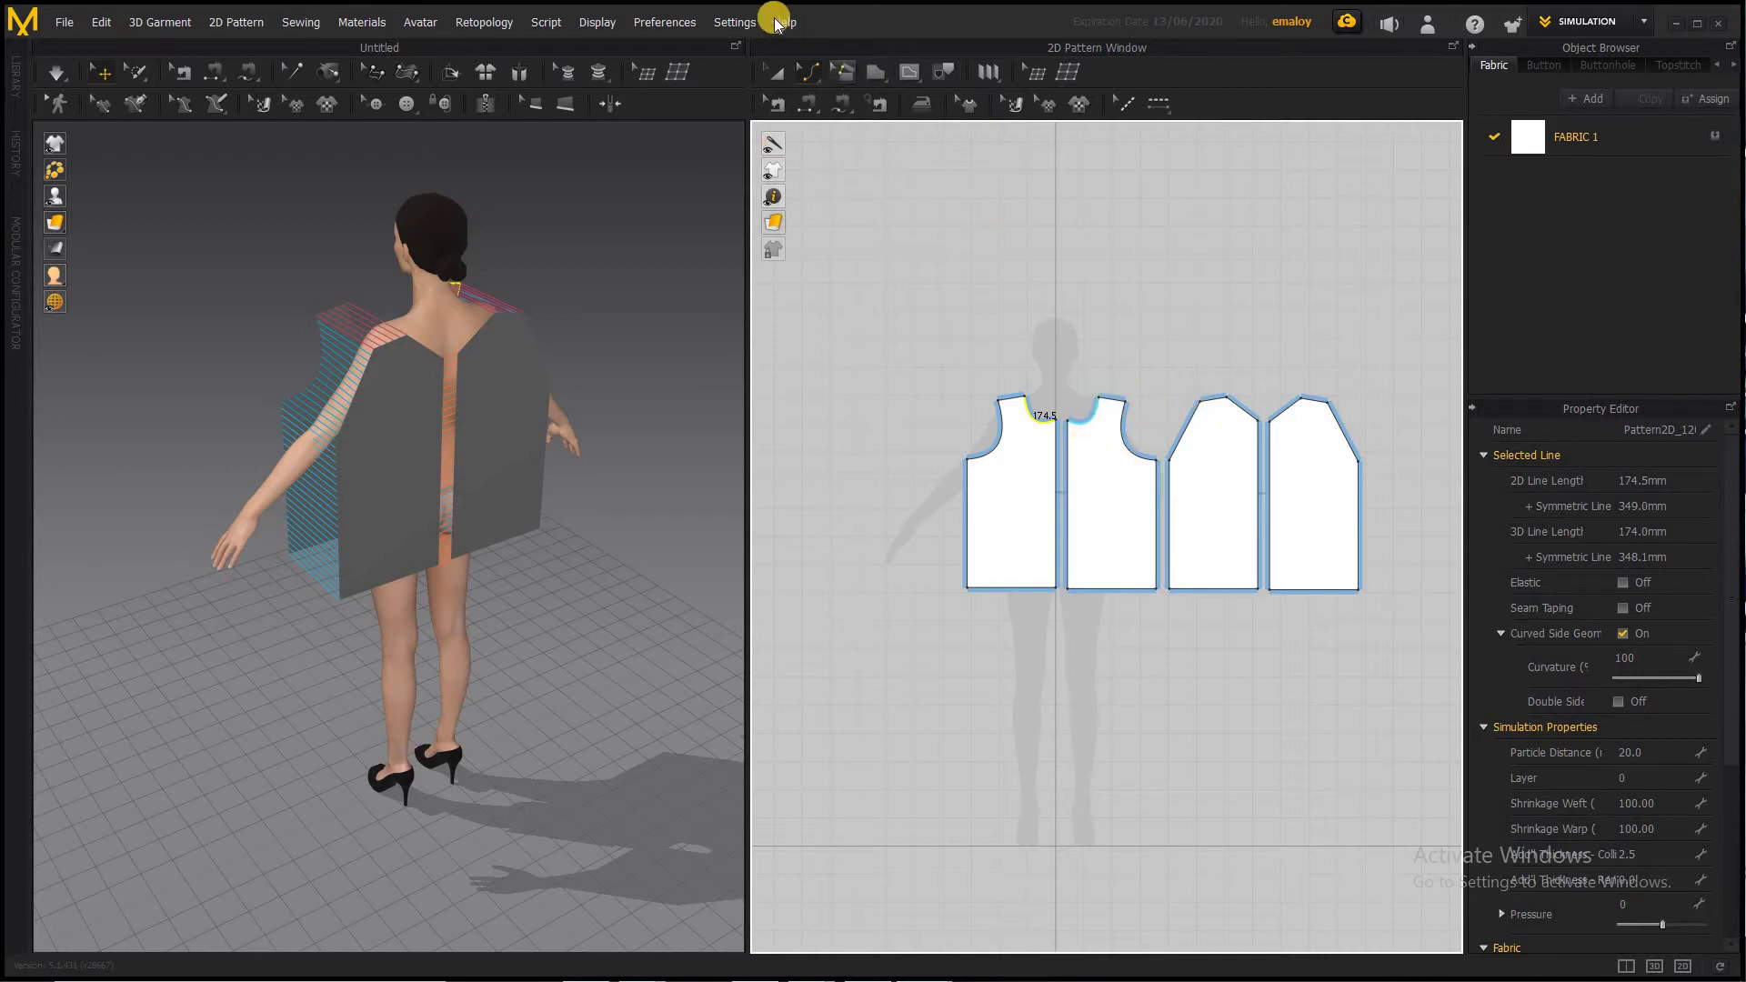
Delete both old back panels with the straight slanted armholes and necklines
click(775, 72)
drag(1155, 362, 1426, 533)
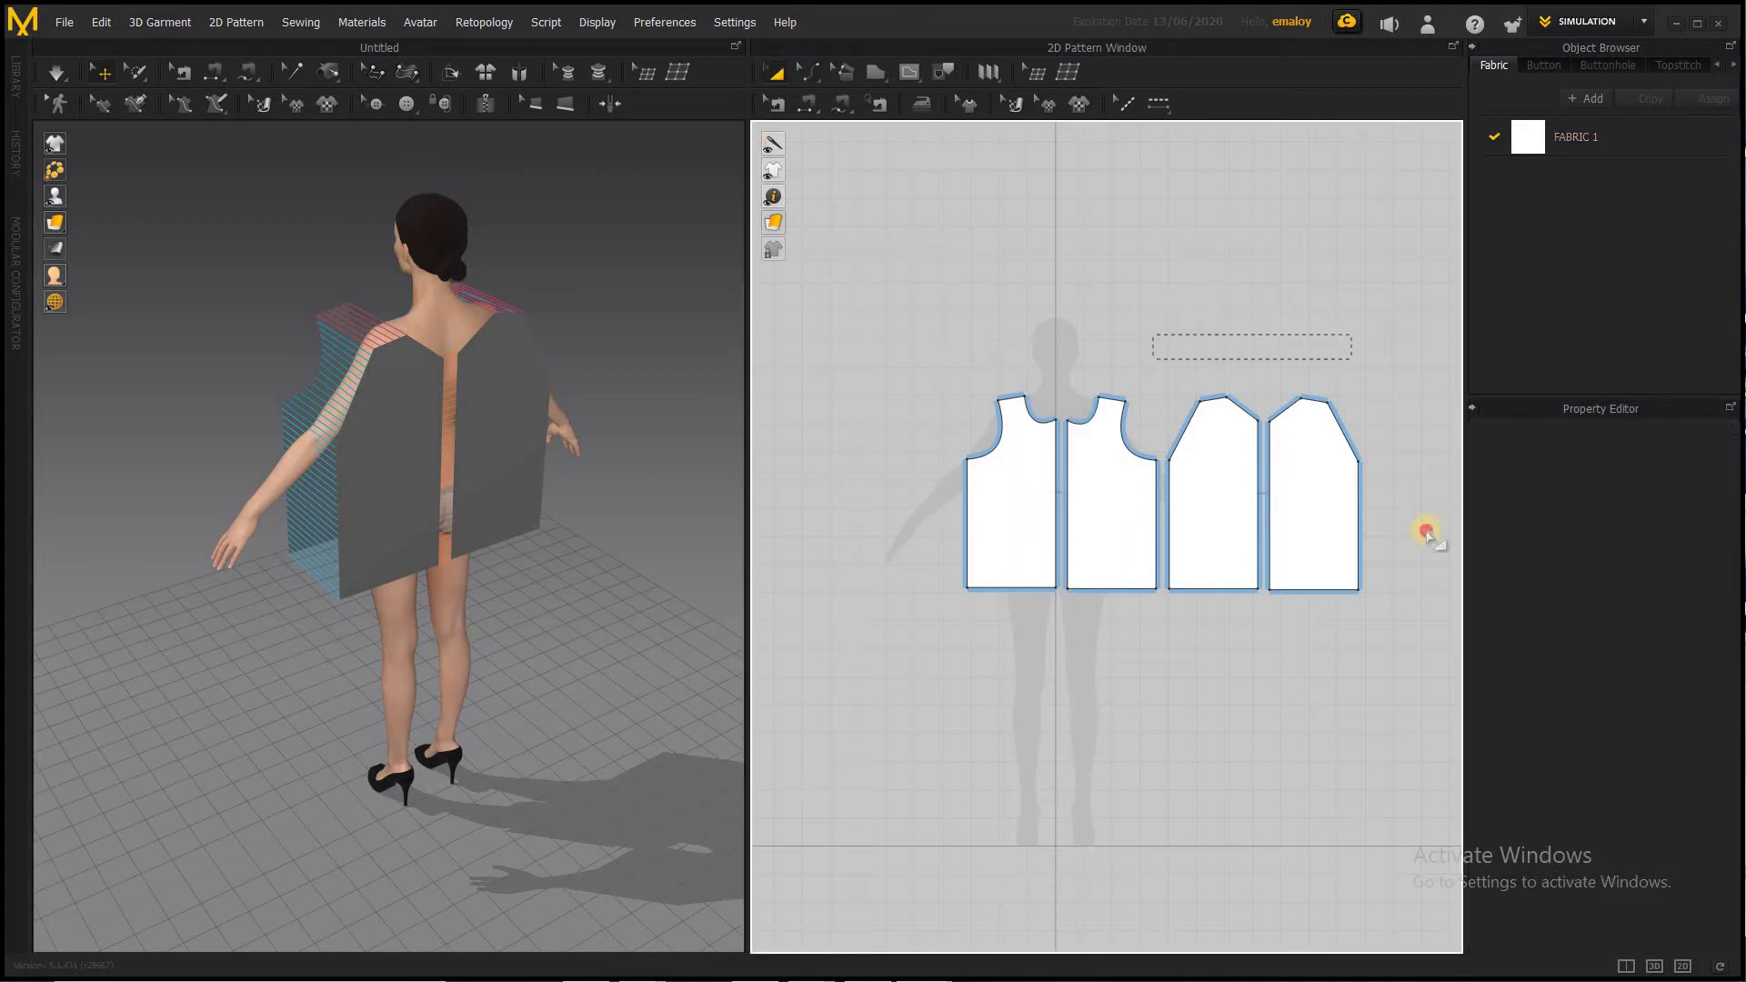
drag(1428, 603, 1429, 604)
right_click(1242, 530)
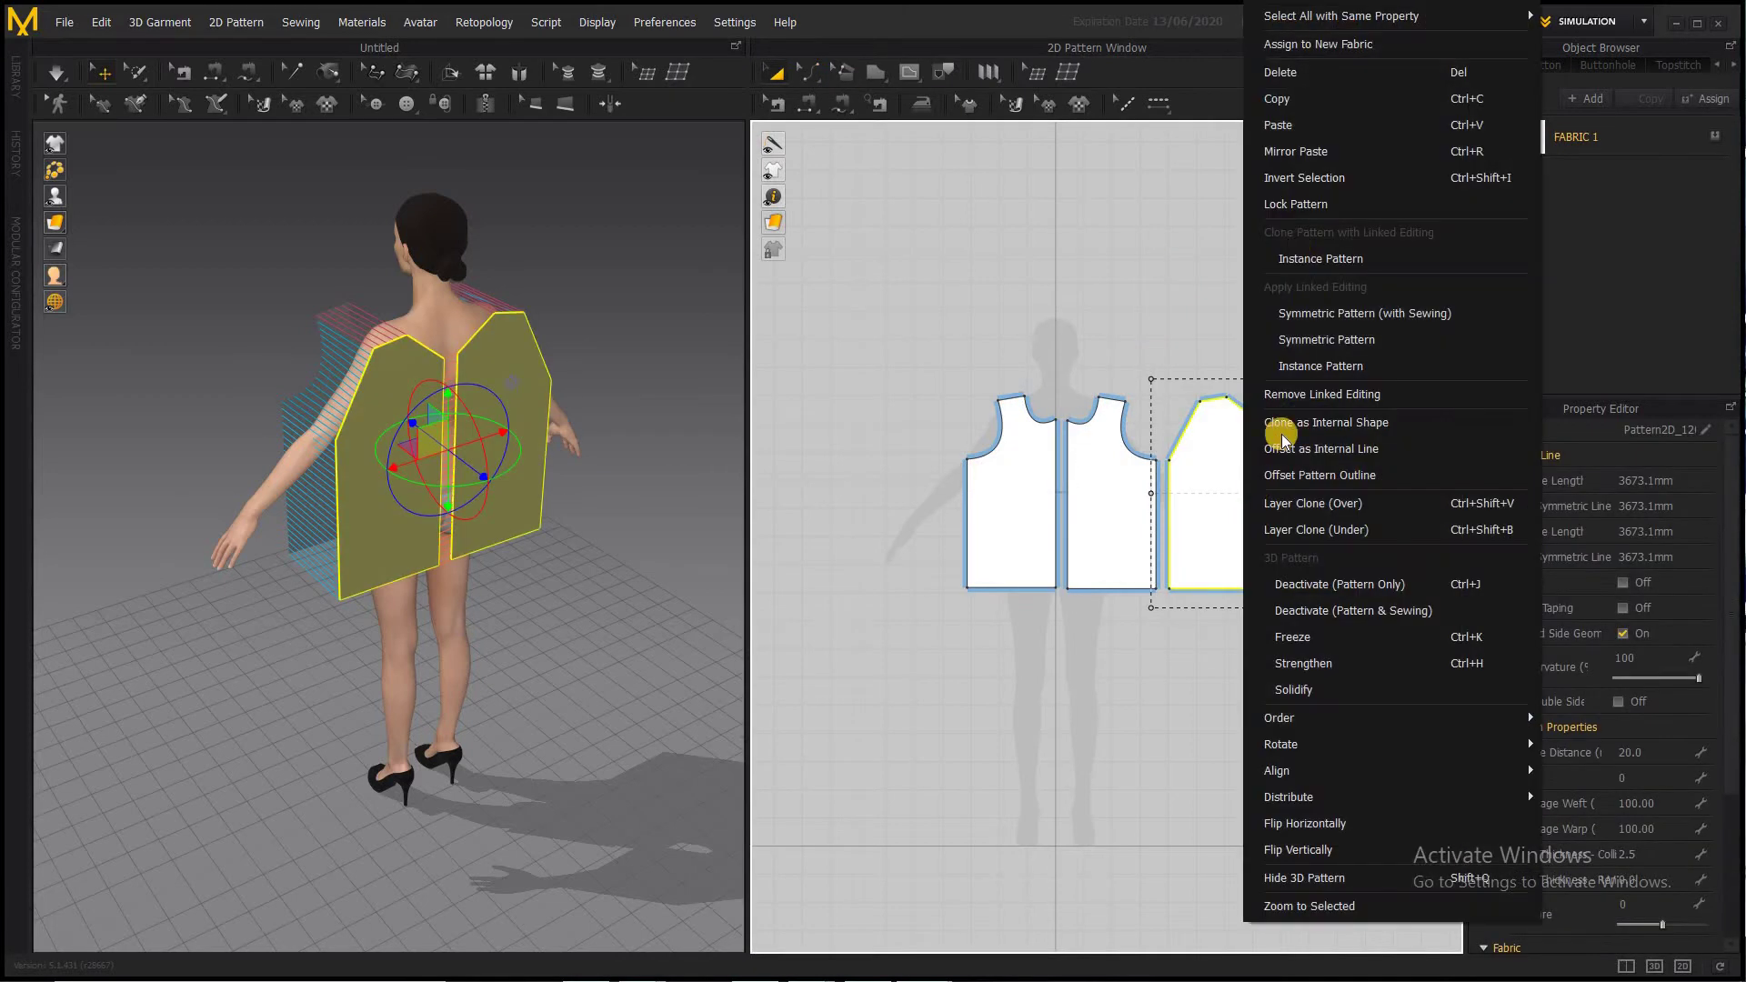
click(975, 332)
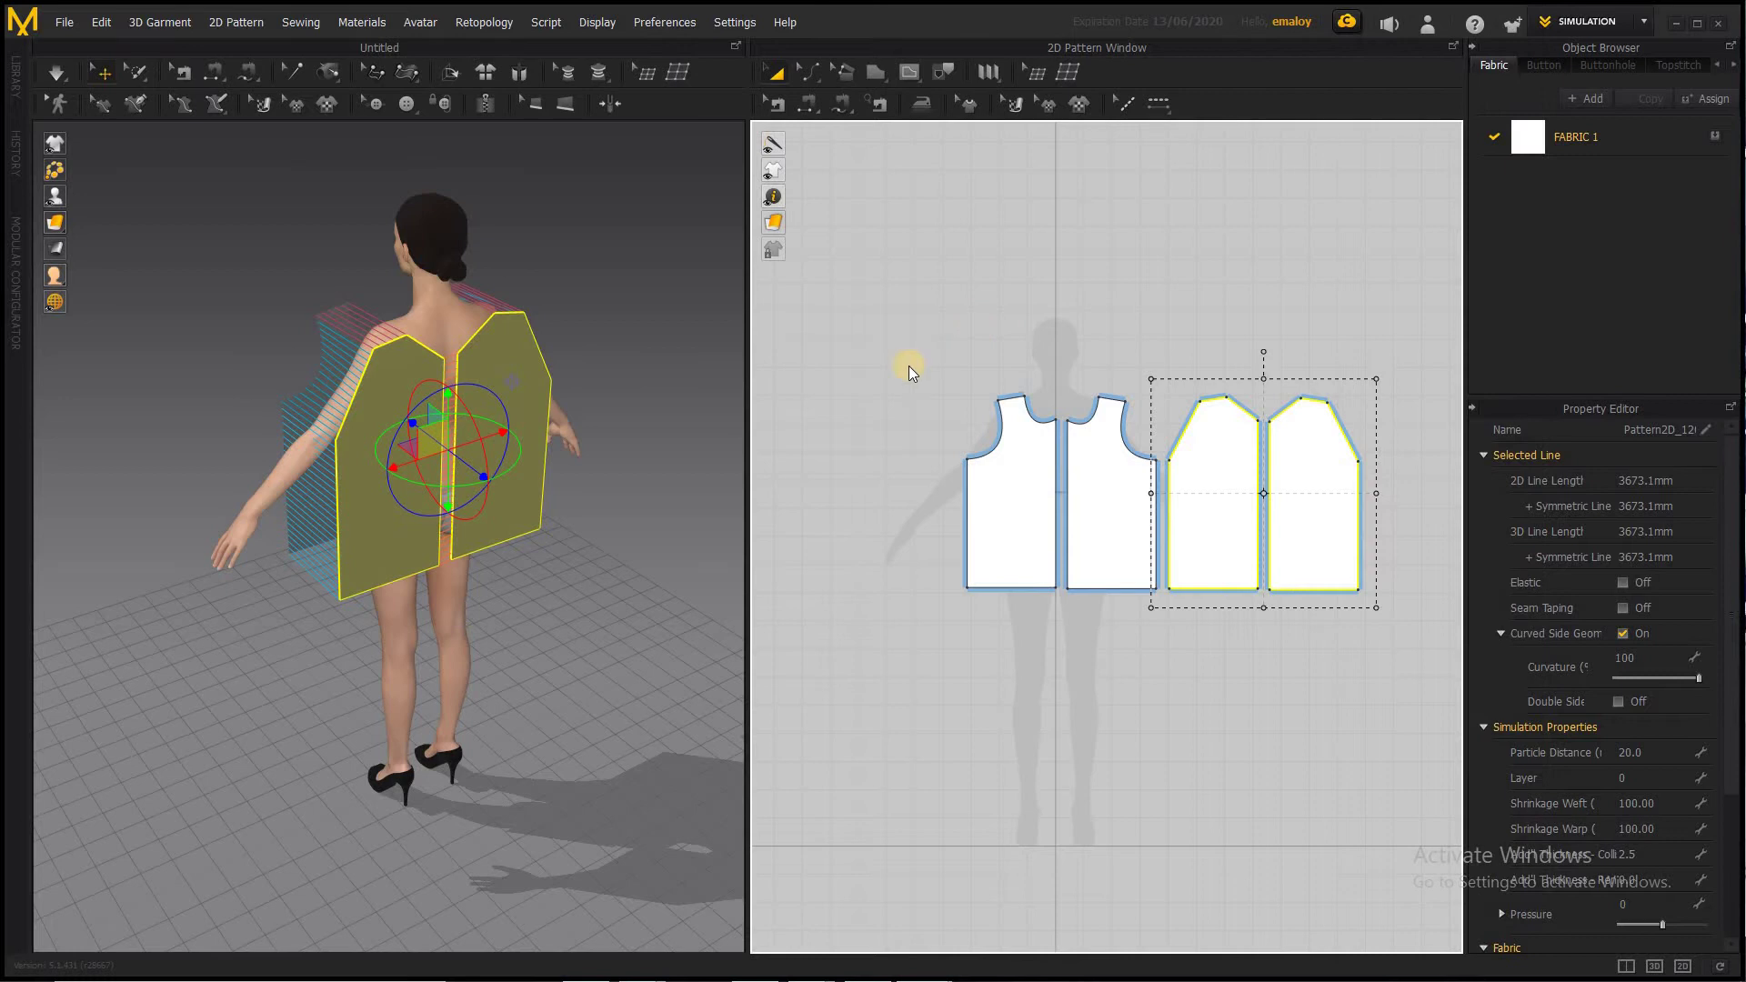
key(Delete)
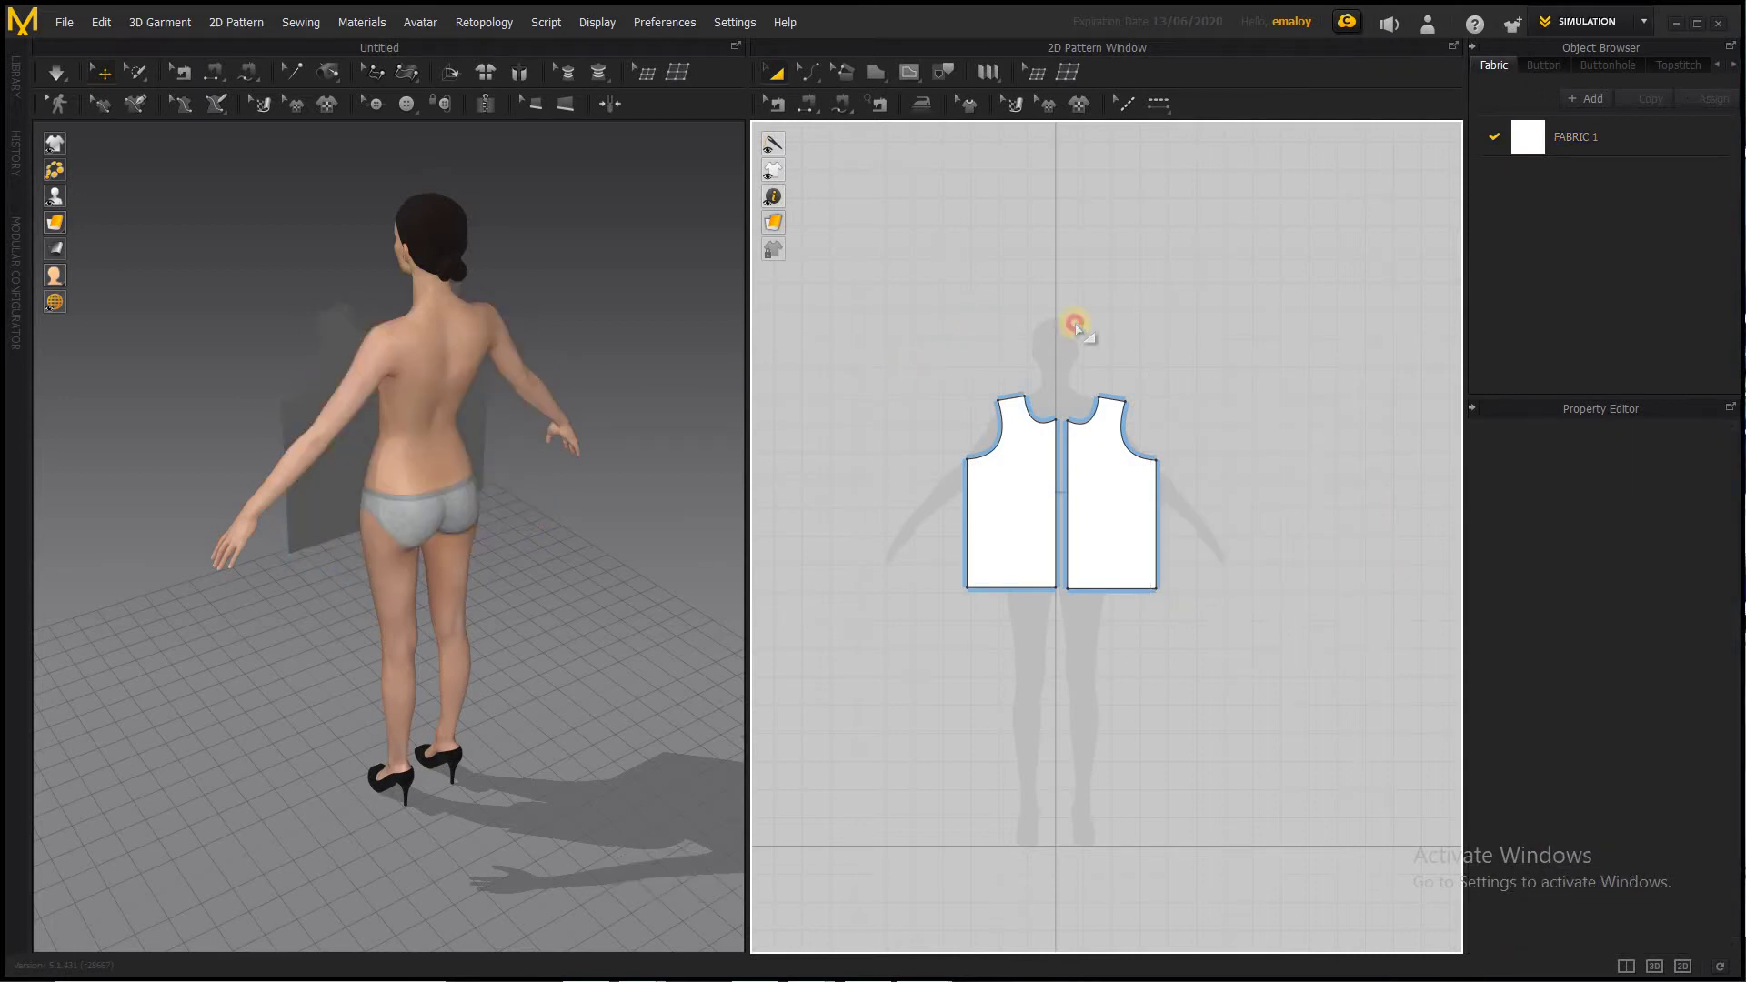
Copy the two reshaped front panels and paste the duplicates beside them as new back panels
drag(1277, 628, 1278, 629)
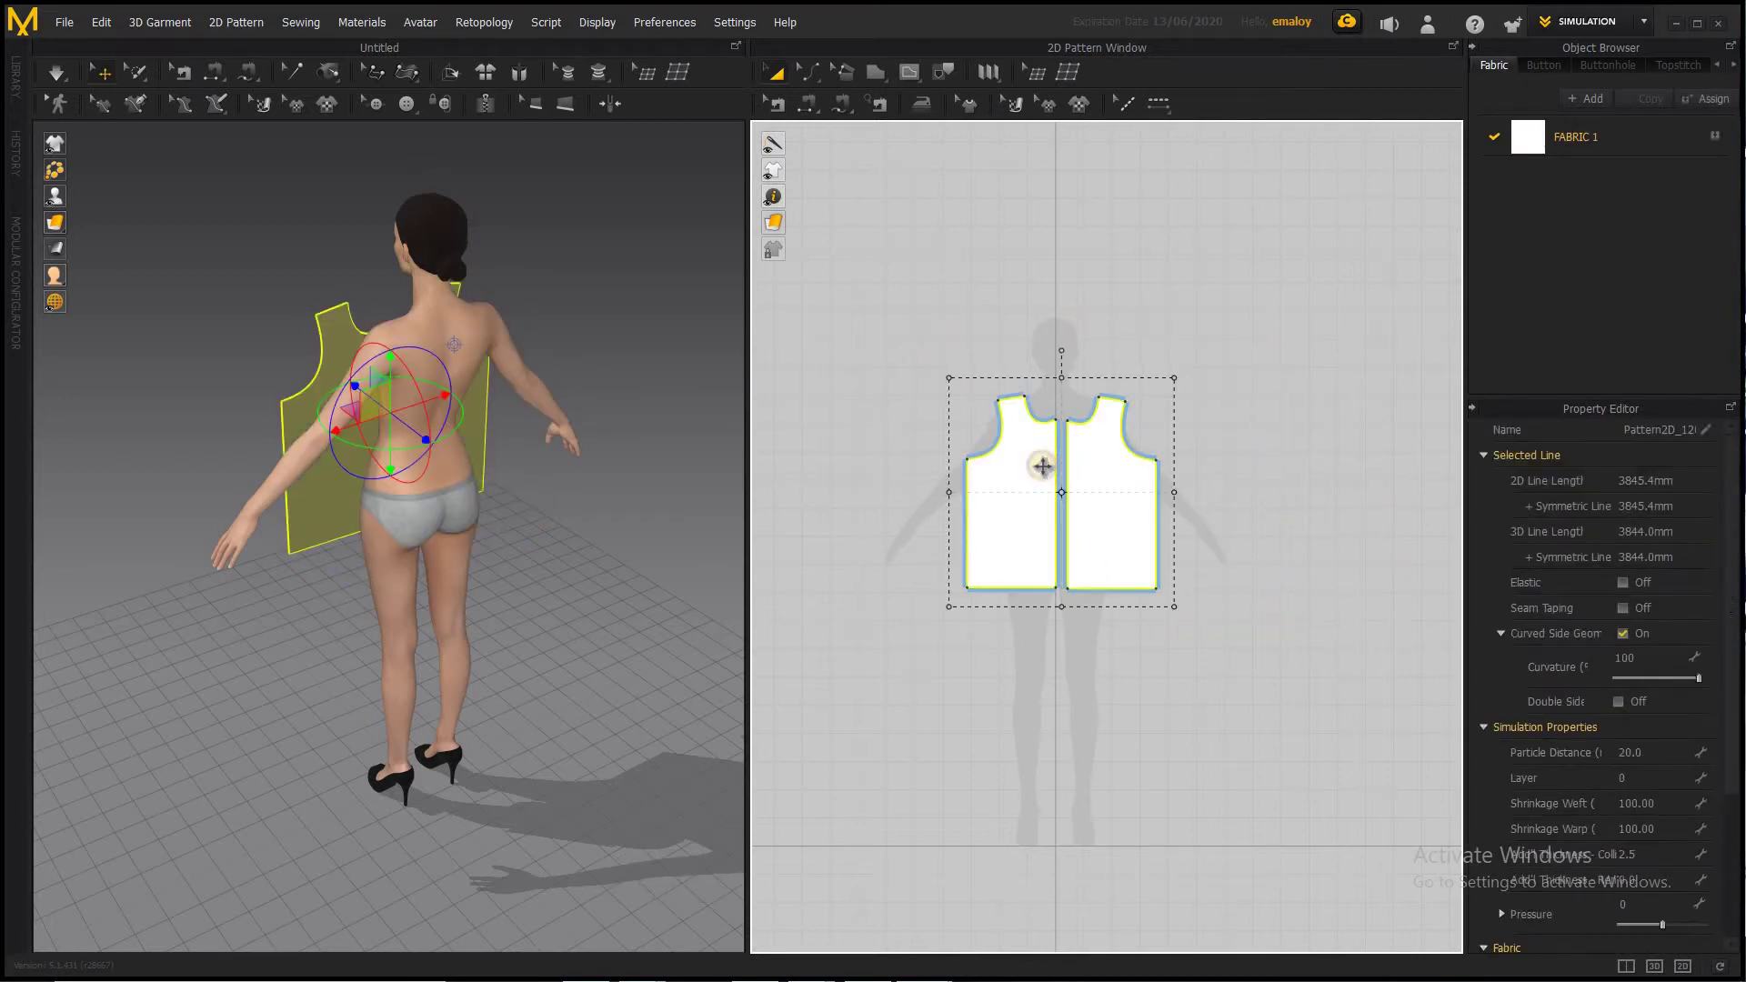
right_click(1042, 465)
click(1101, 98)
right_click(1320, 479)
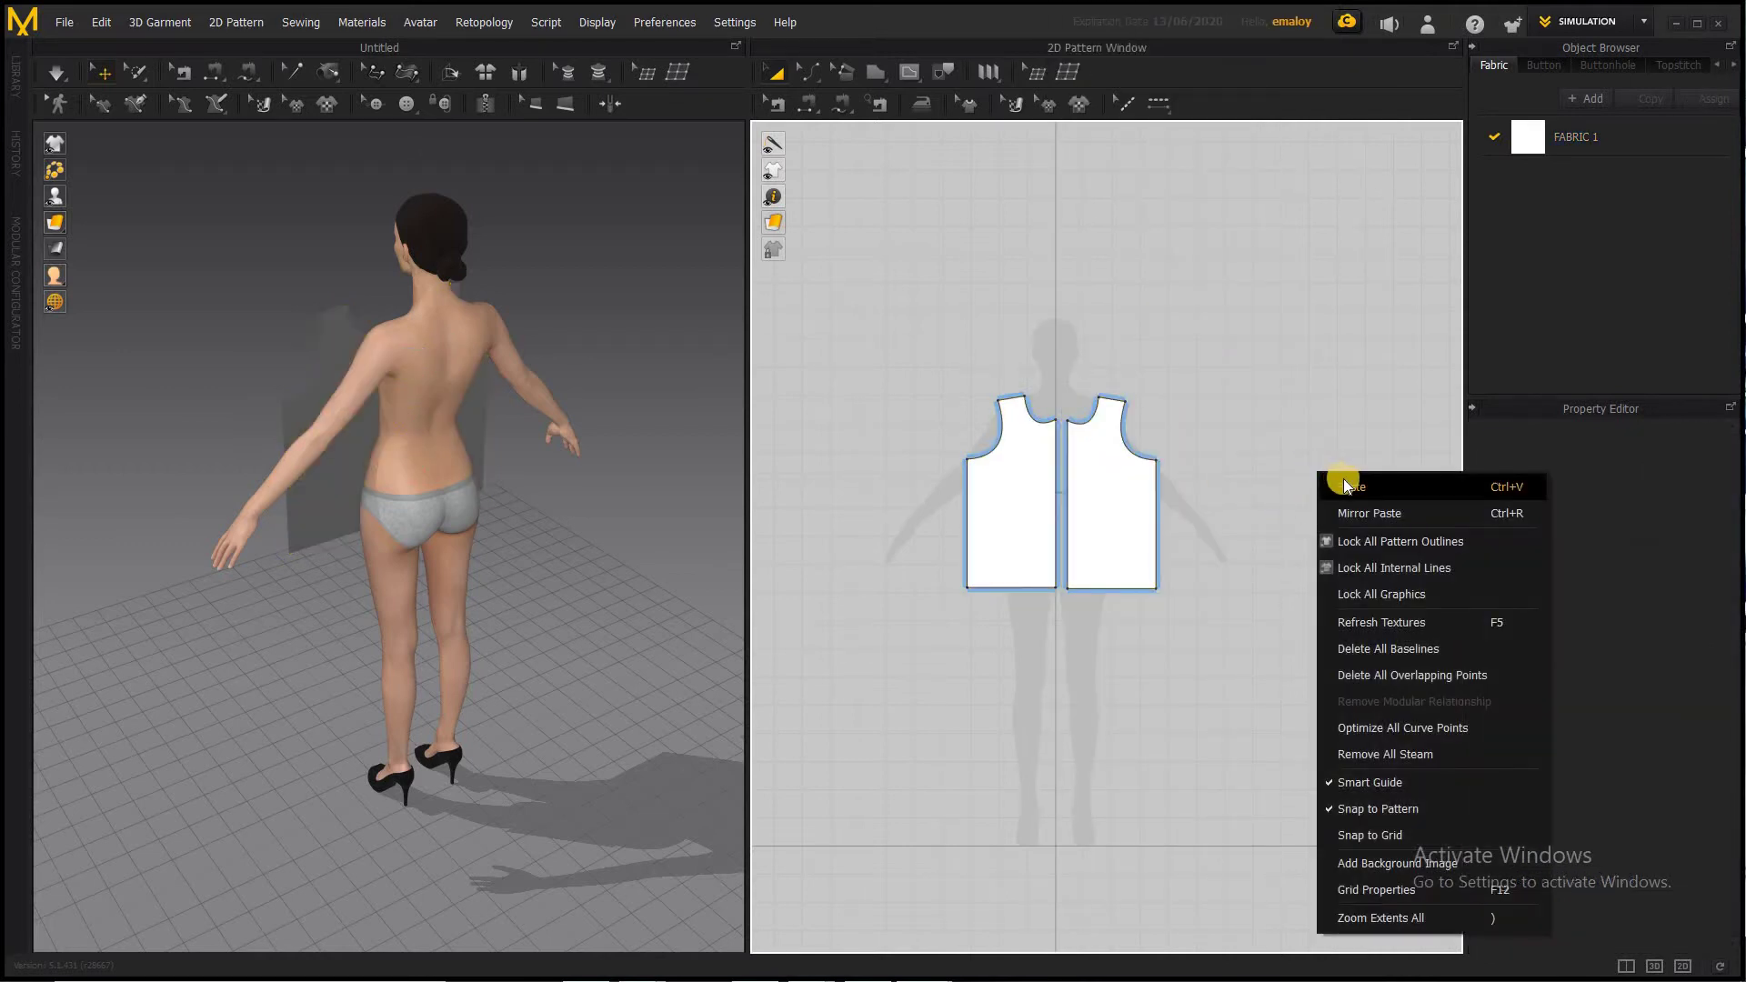
click(1335, 485)
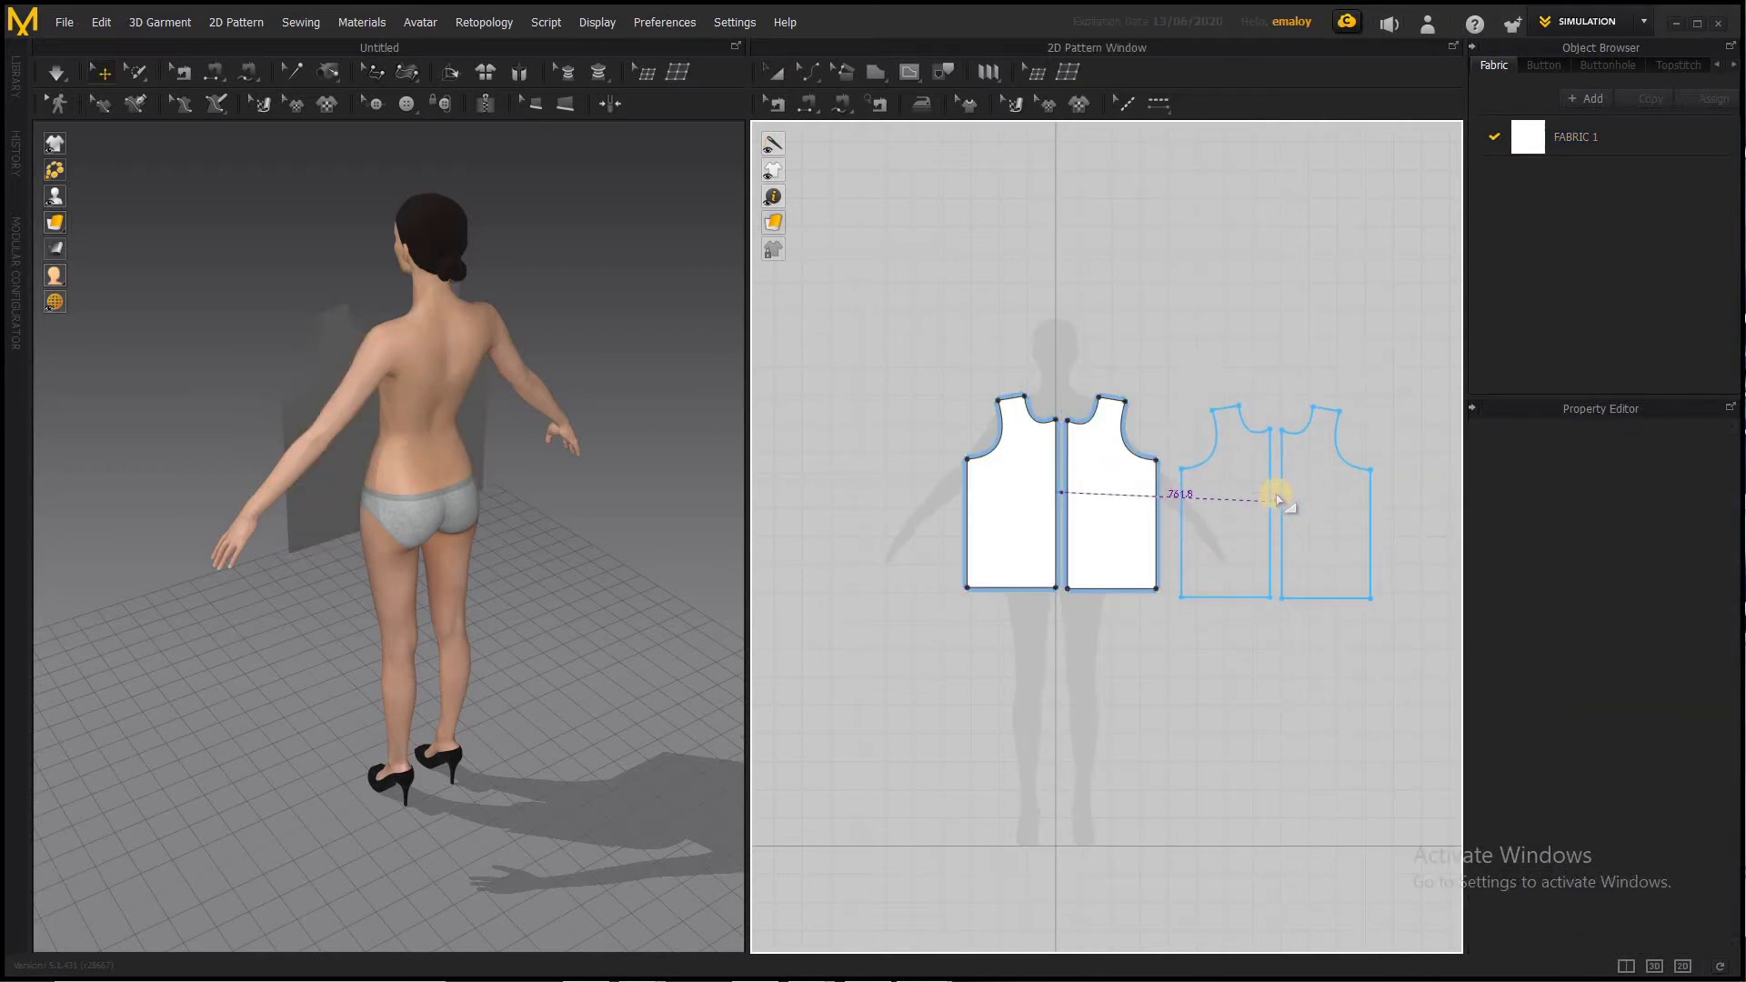
click(1276, 496)
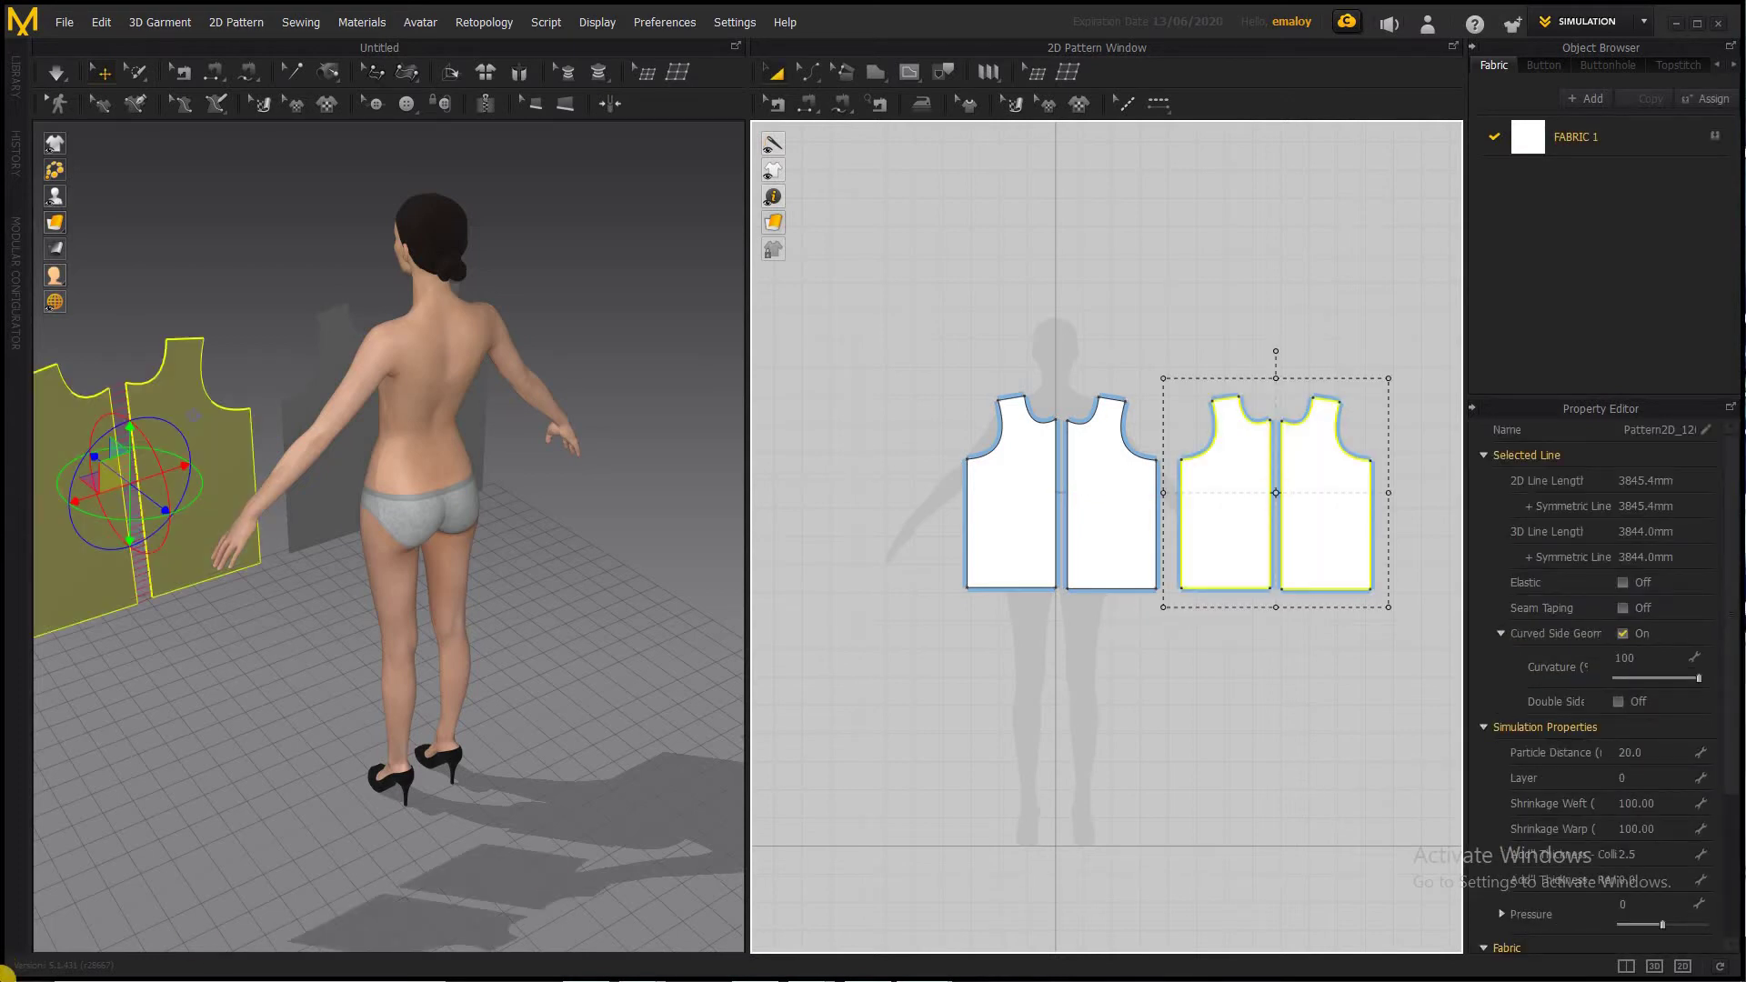
Move the pasted back panels in 3D from beside the avatar to centred close behind her back
right_drag(234, 819, 211, 582)
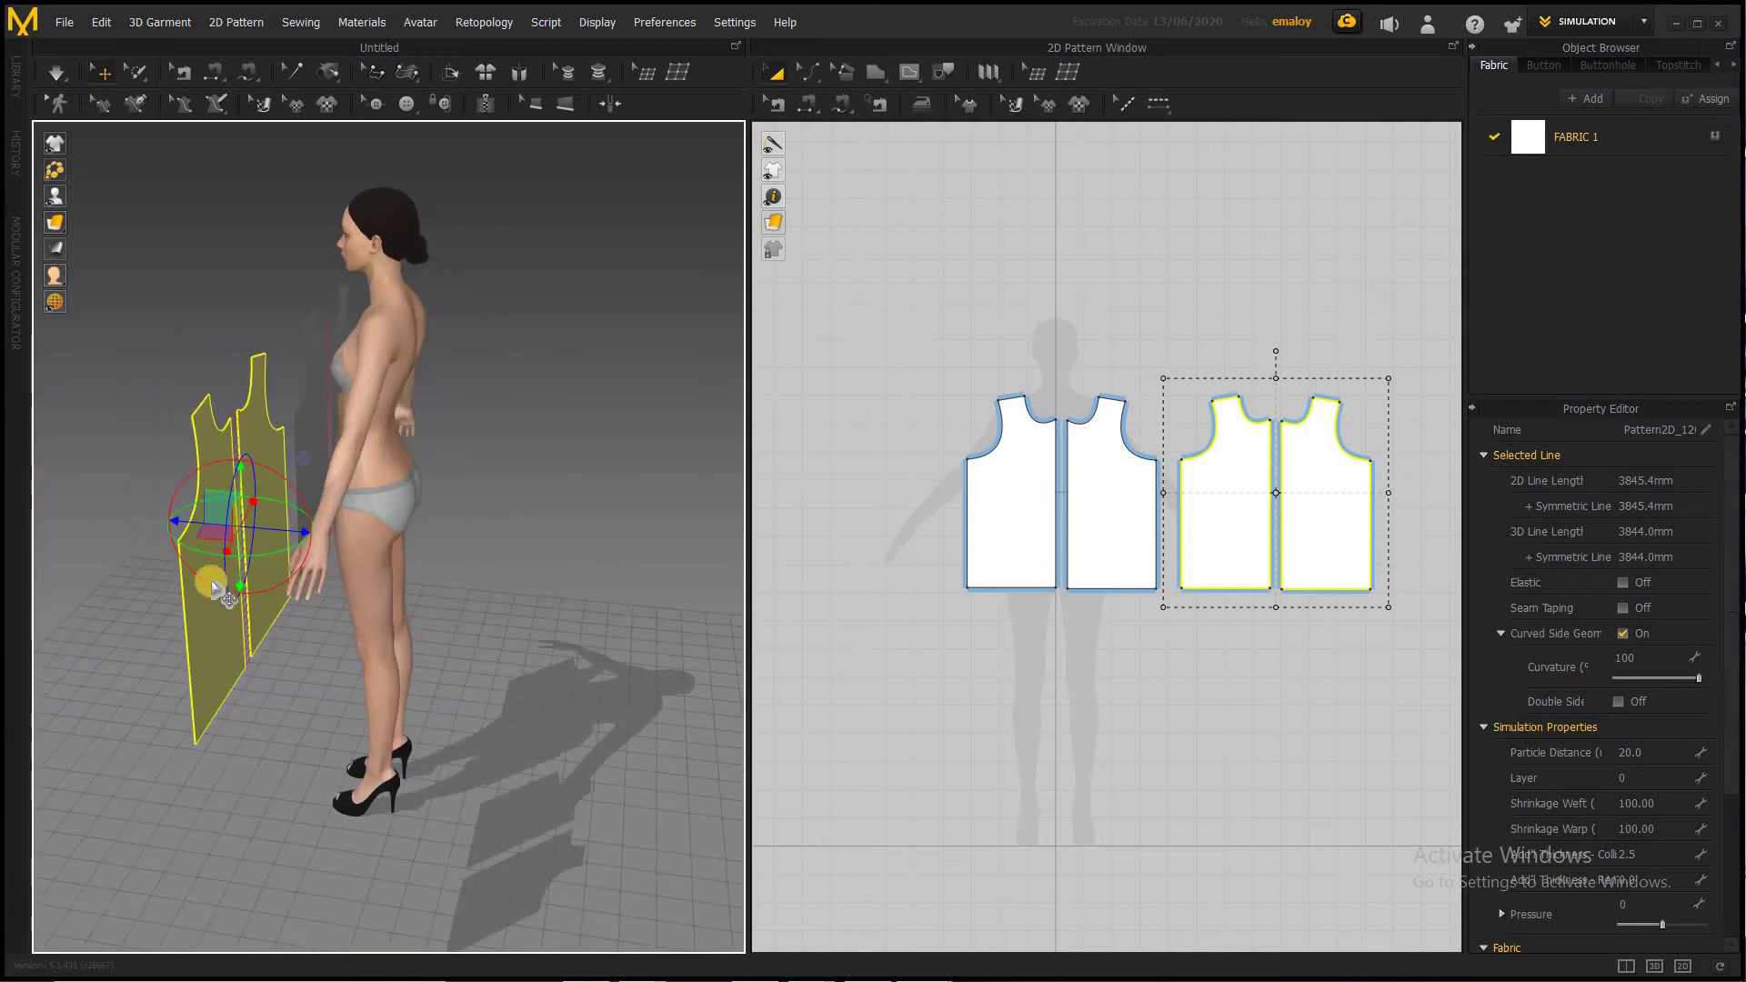
click(283, 544)
drag(281, 533, 545, 546)
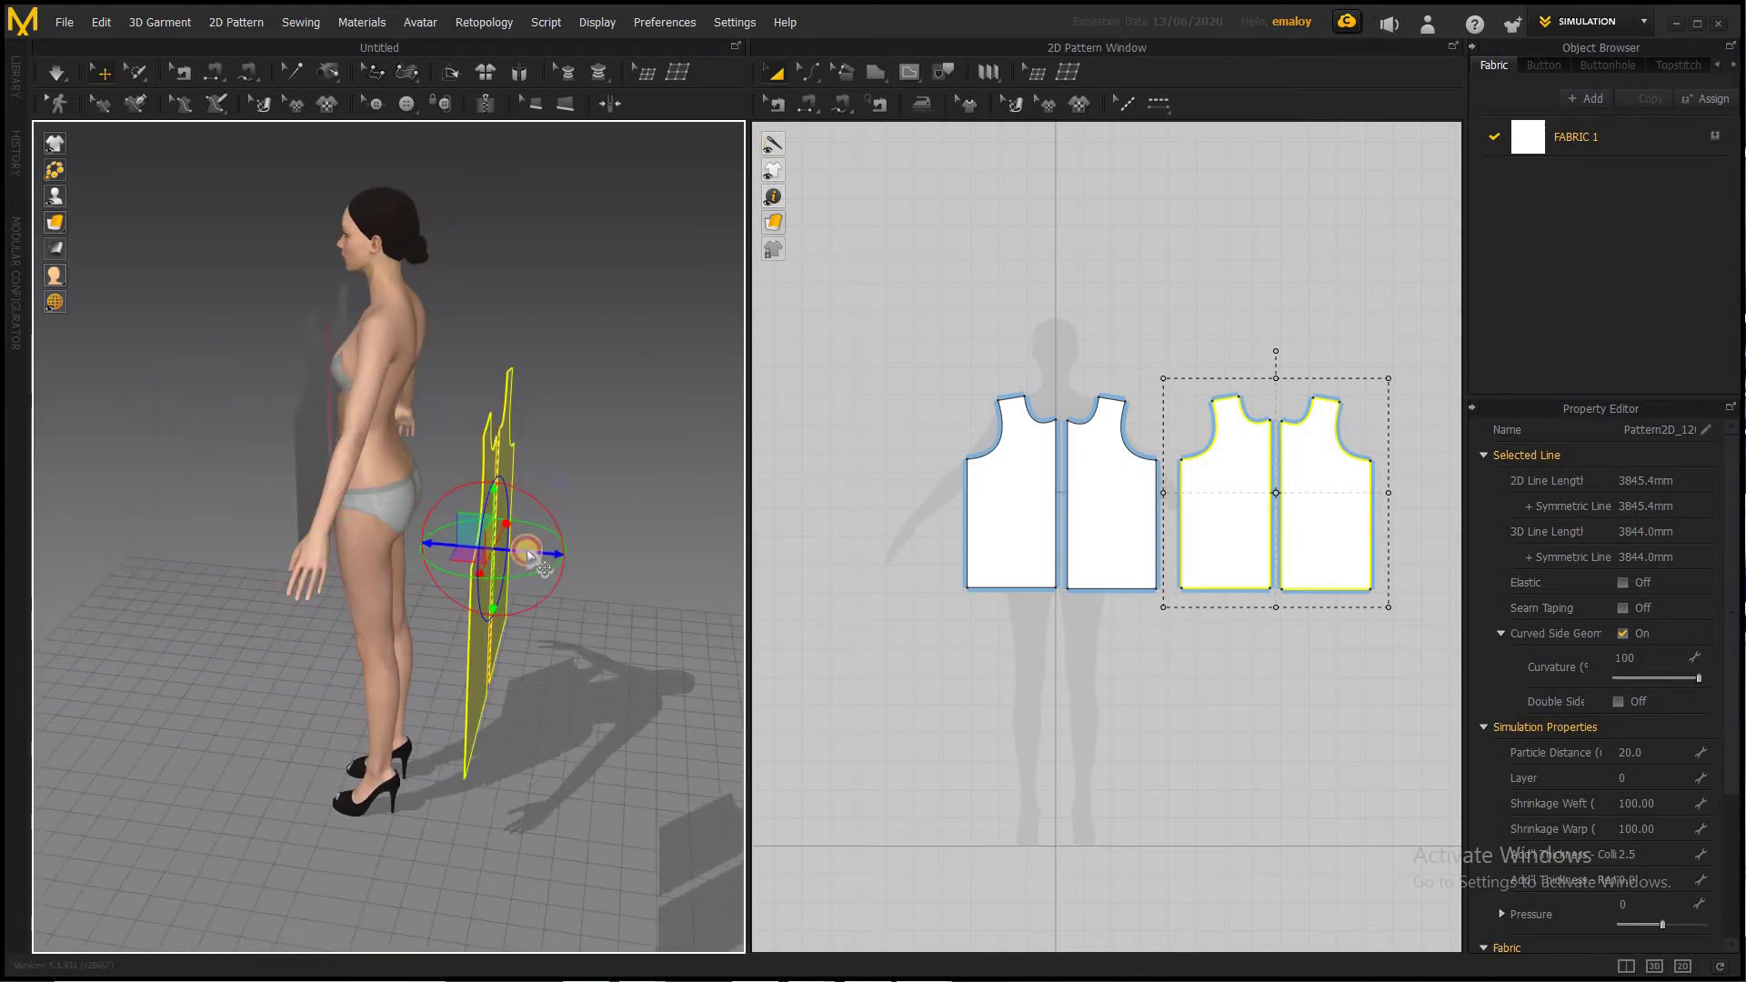
right_drag(415, 684, 95, 628)
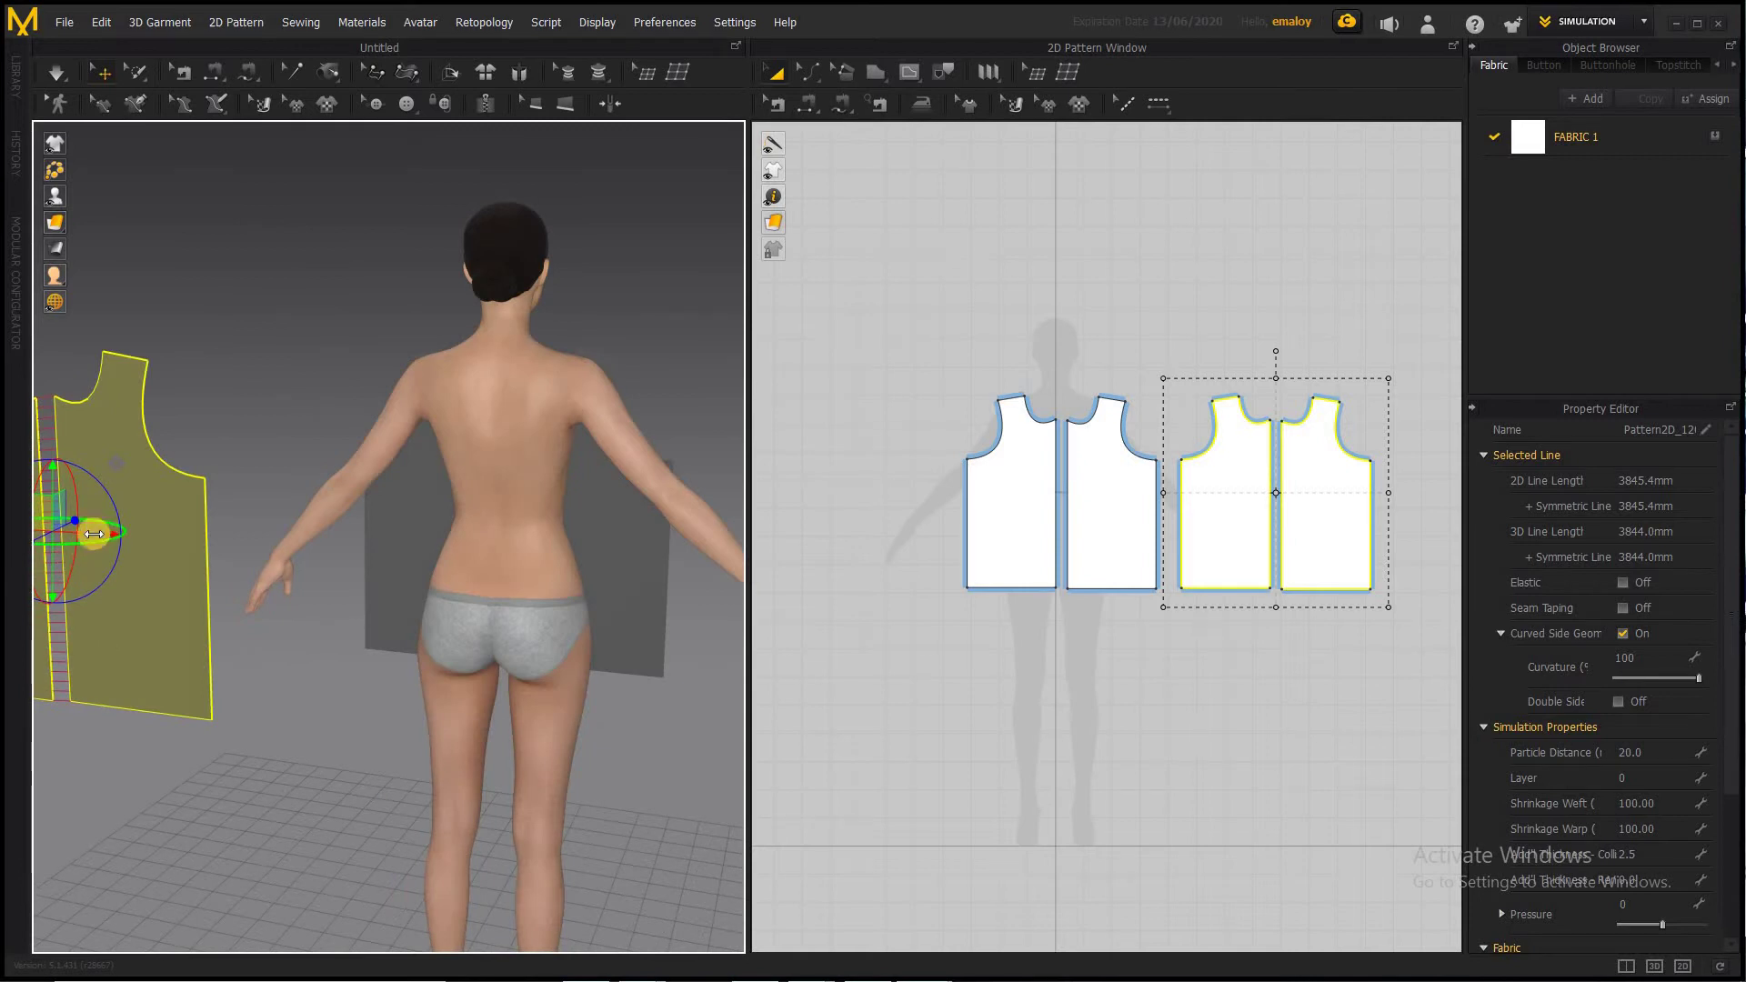
drag(95, 534, 415, 624)
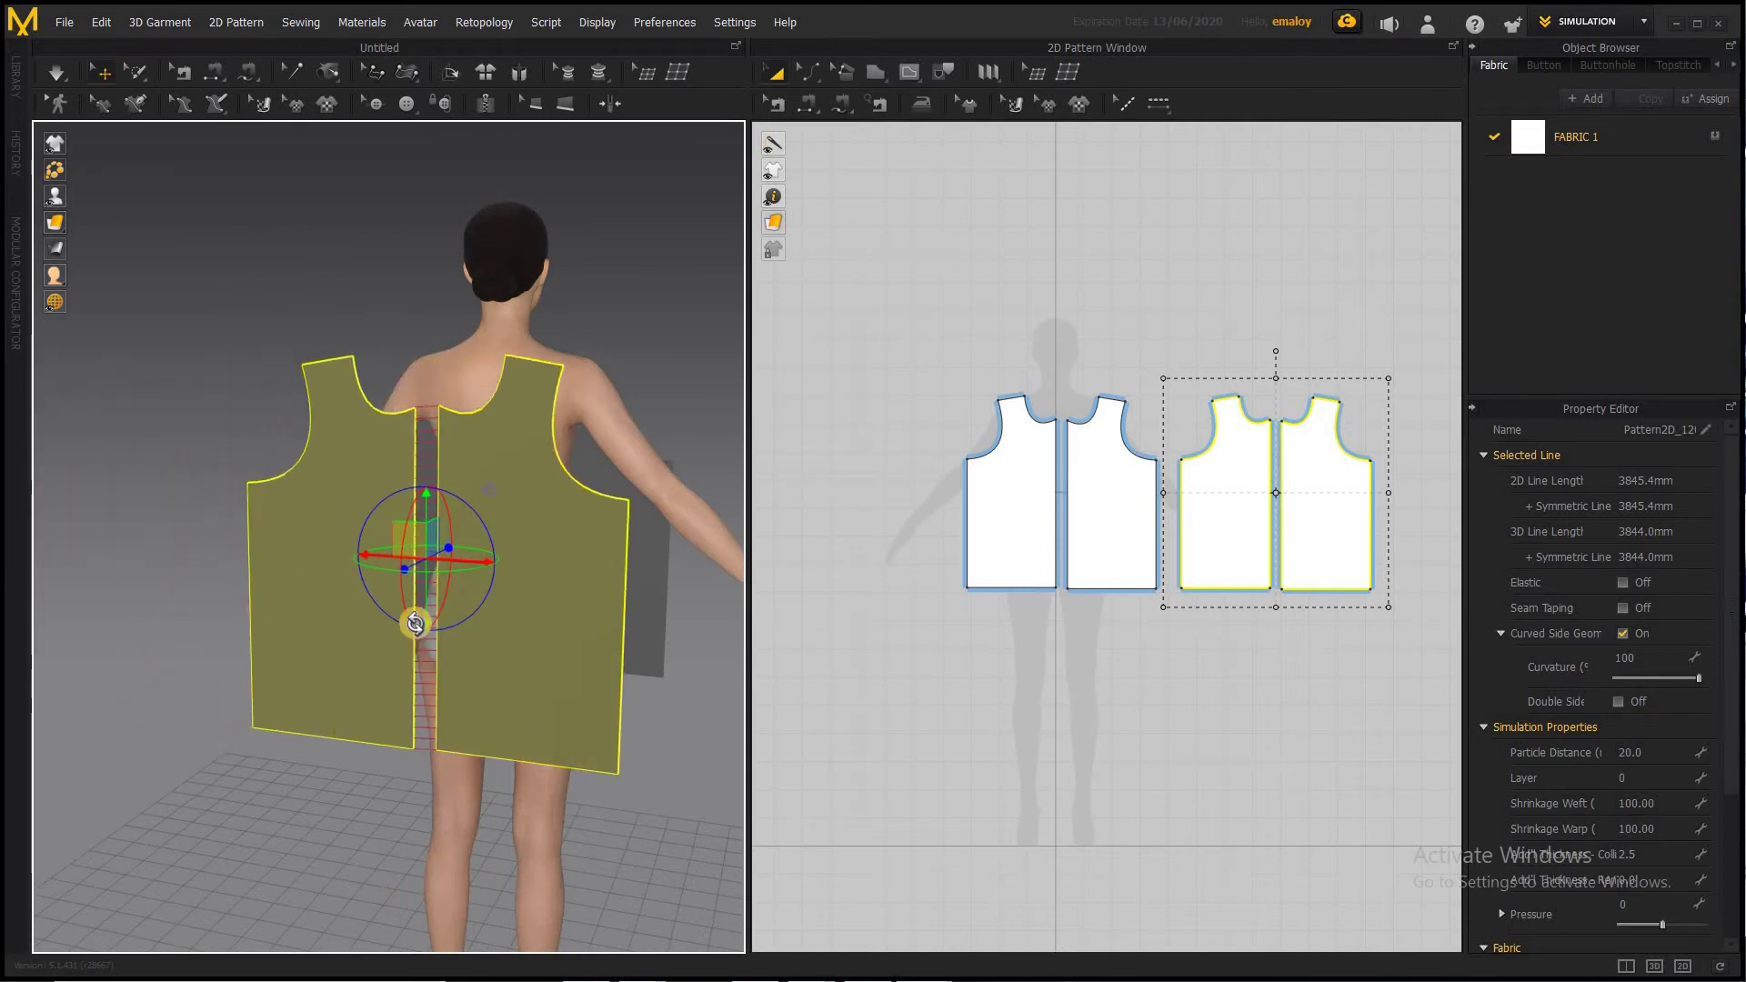
right_drag(202, 748, 355, 764)
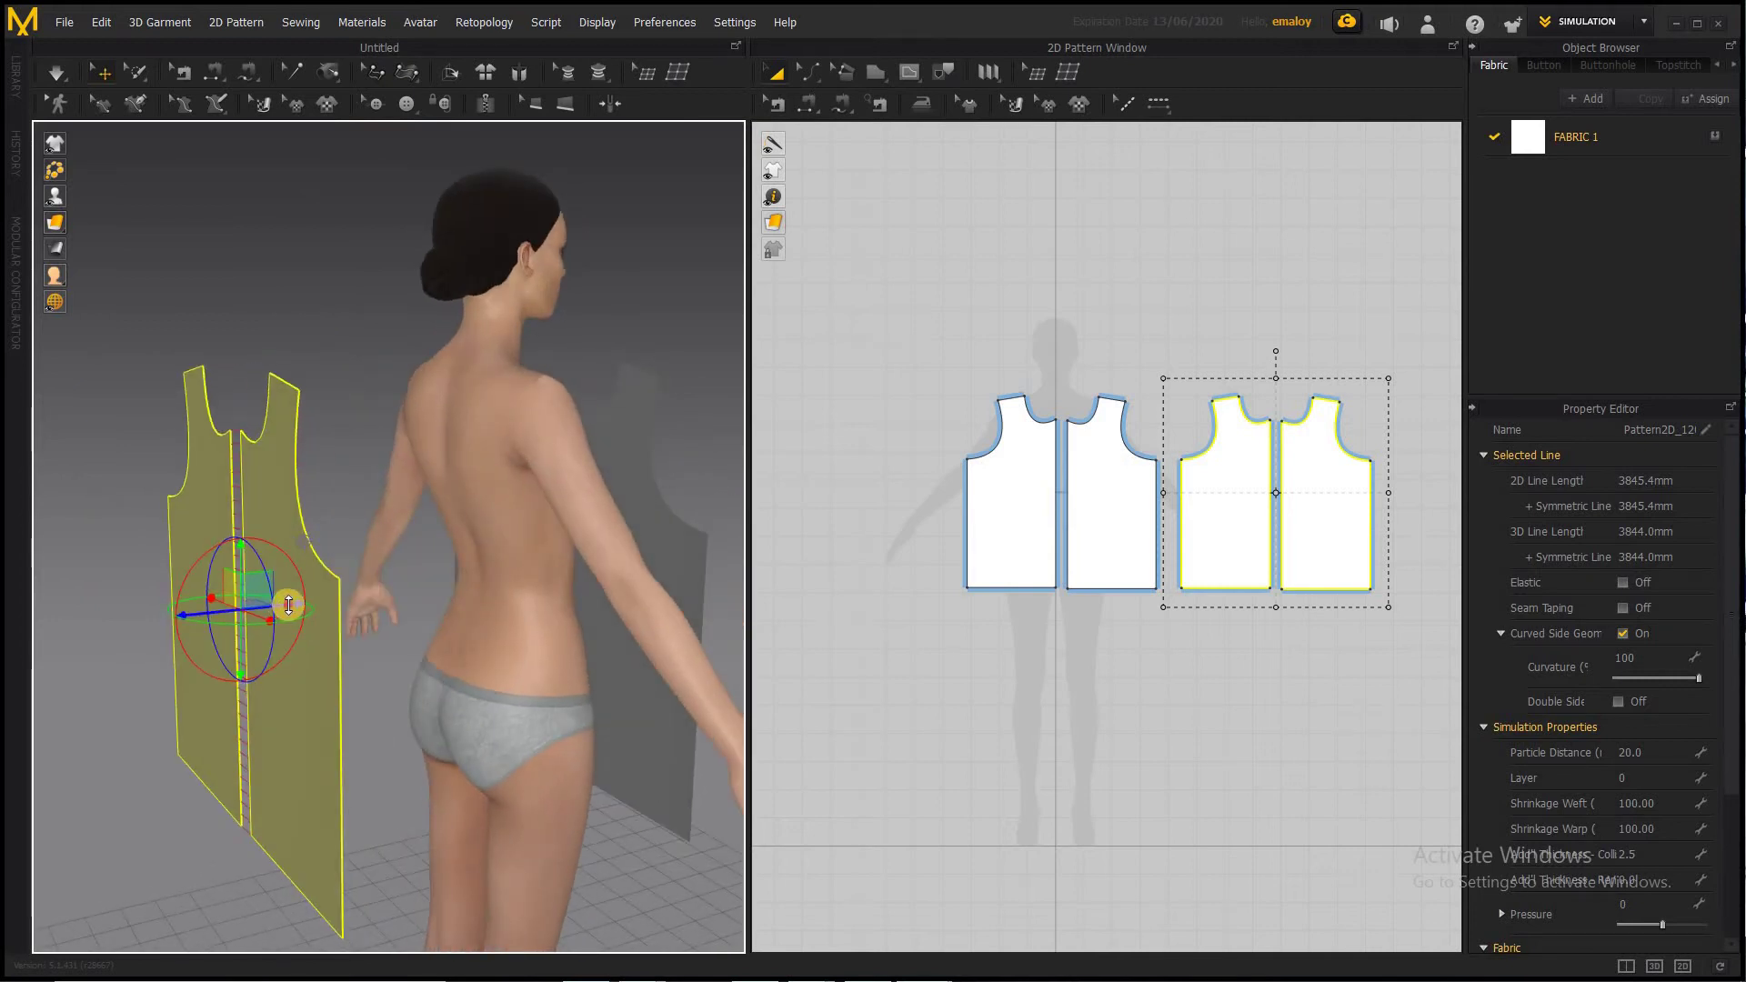
drag(289, 604, 429, 571)
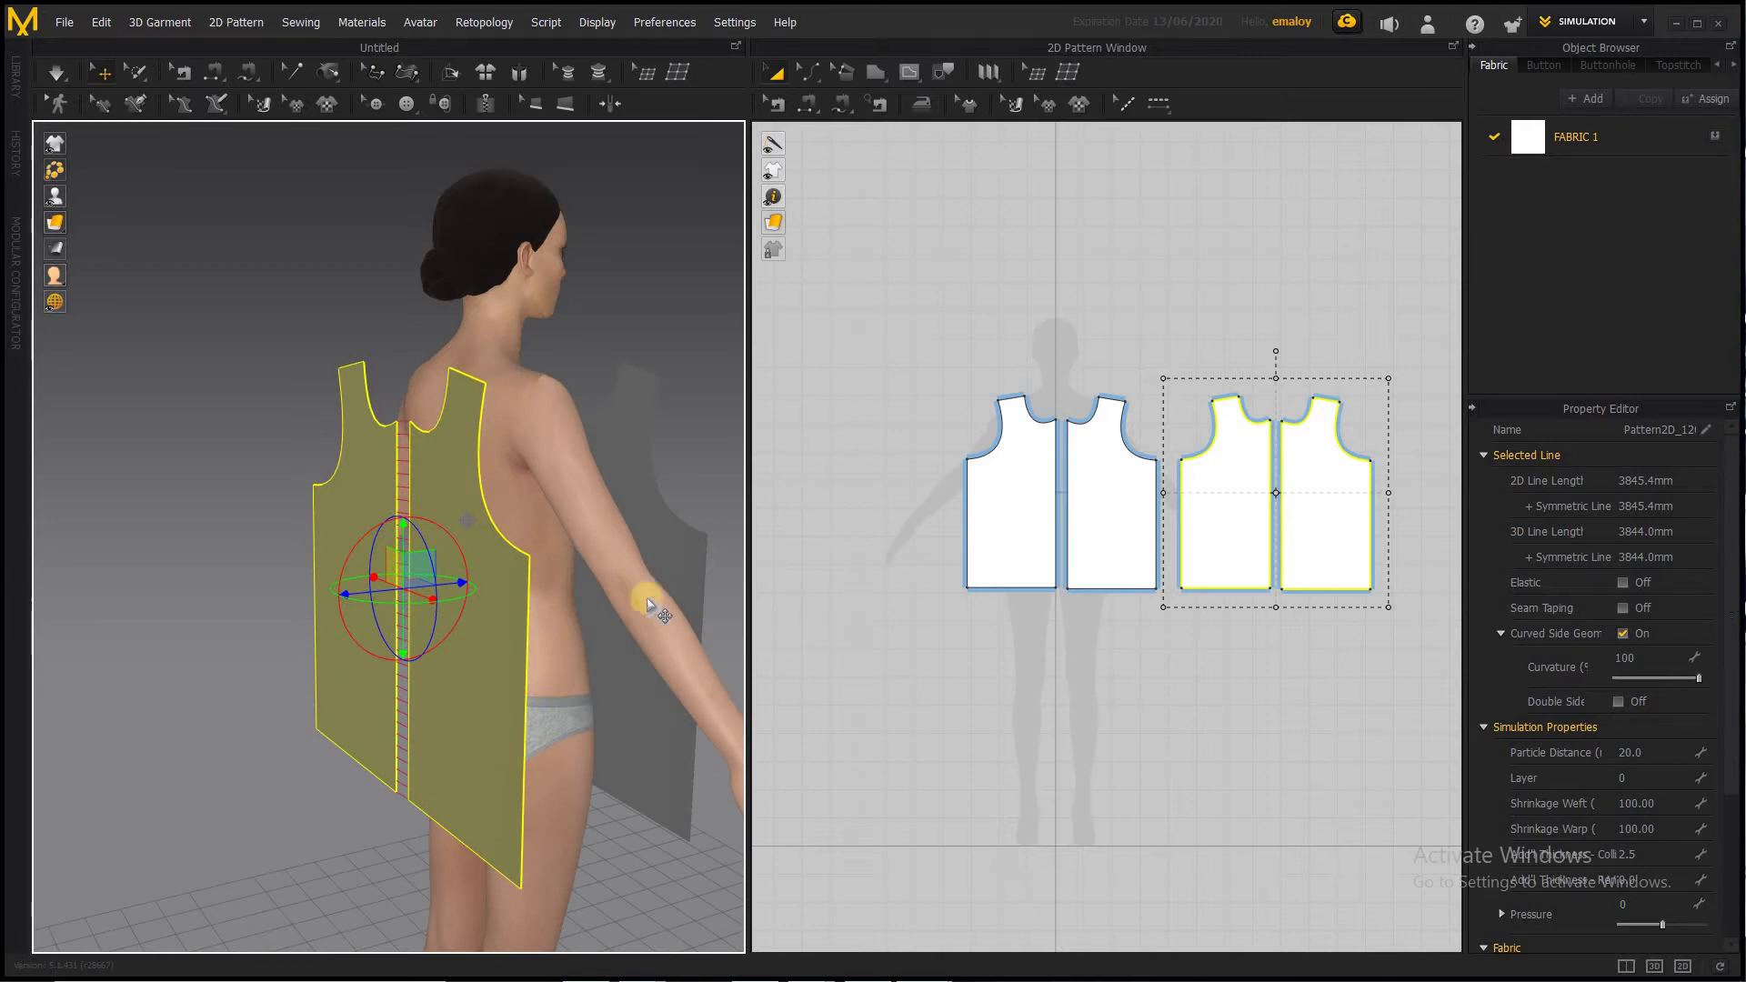
click(803, 586)
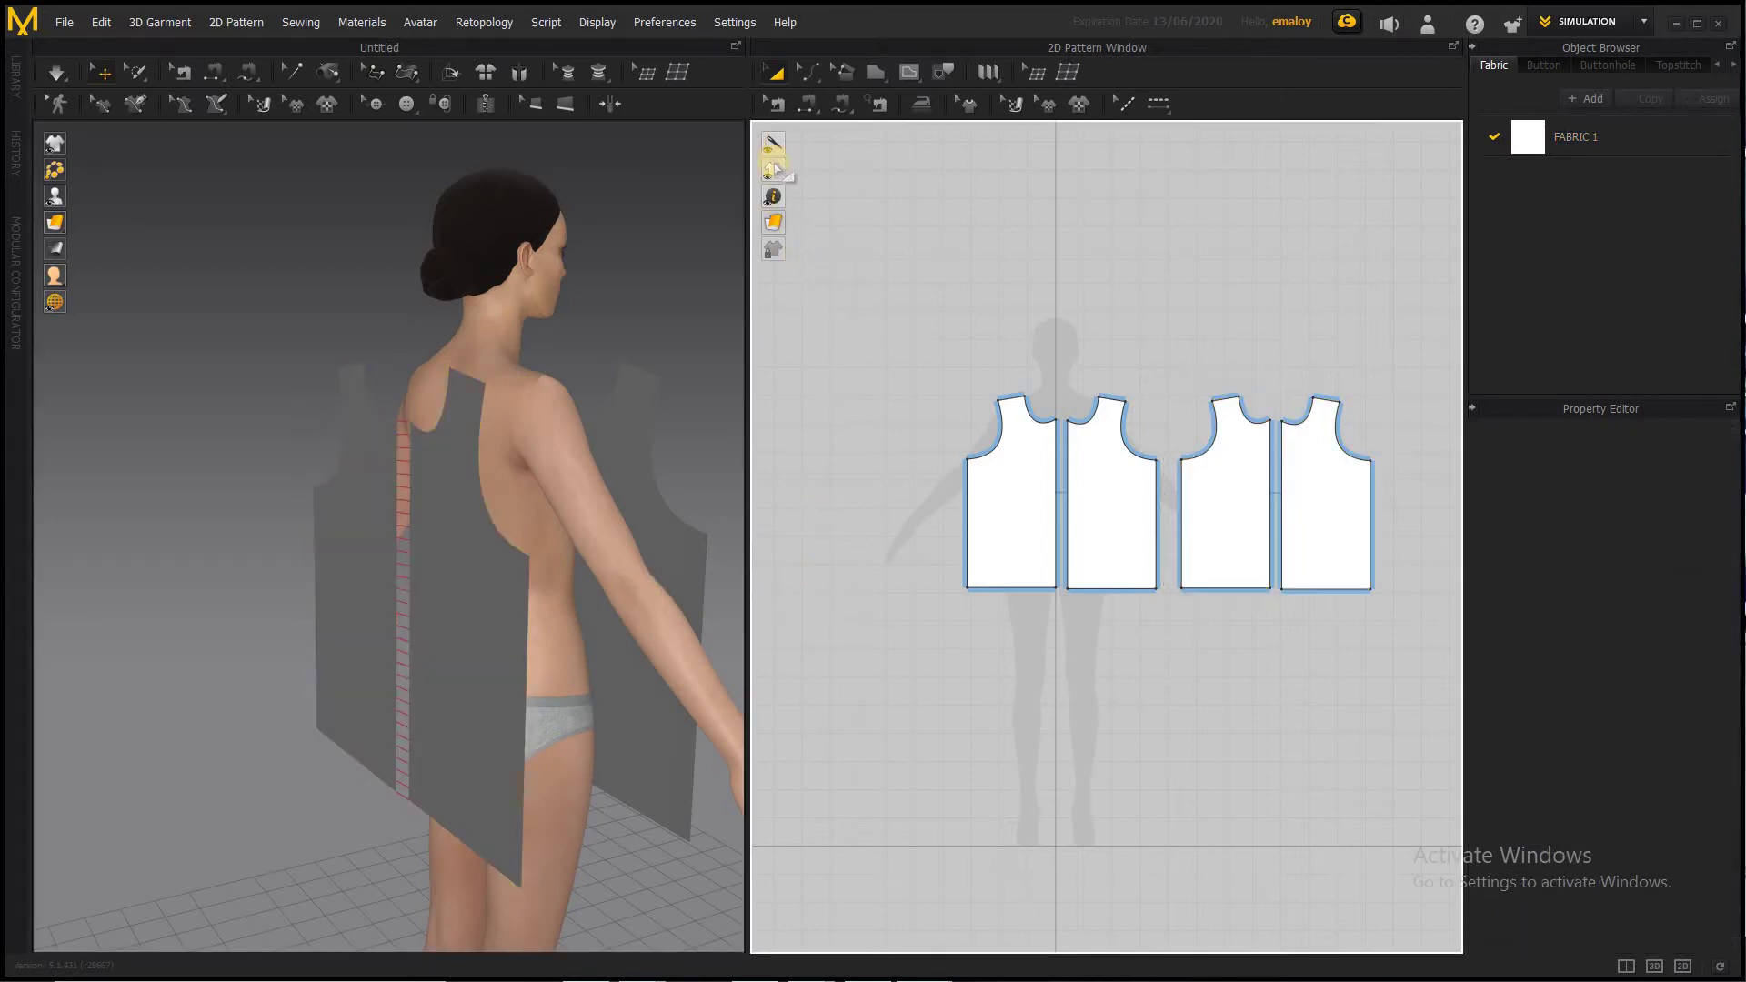
Sew the straight side edges of the front panels to the matching side edges of the back panels
click(807, 73)
click(527, 607)
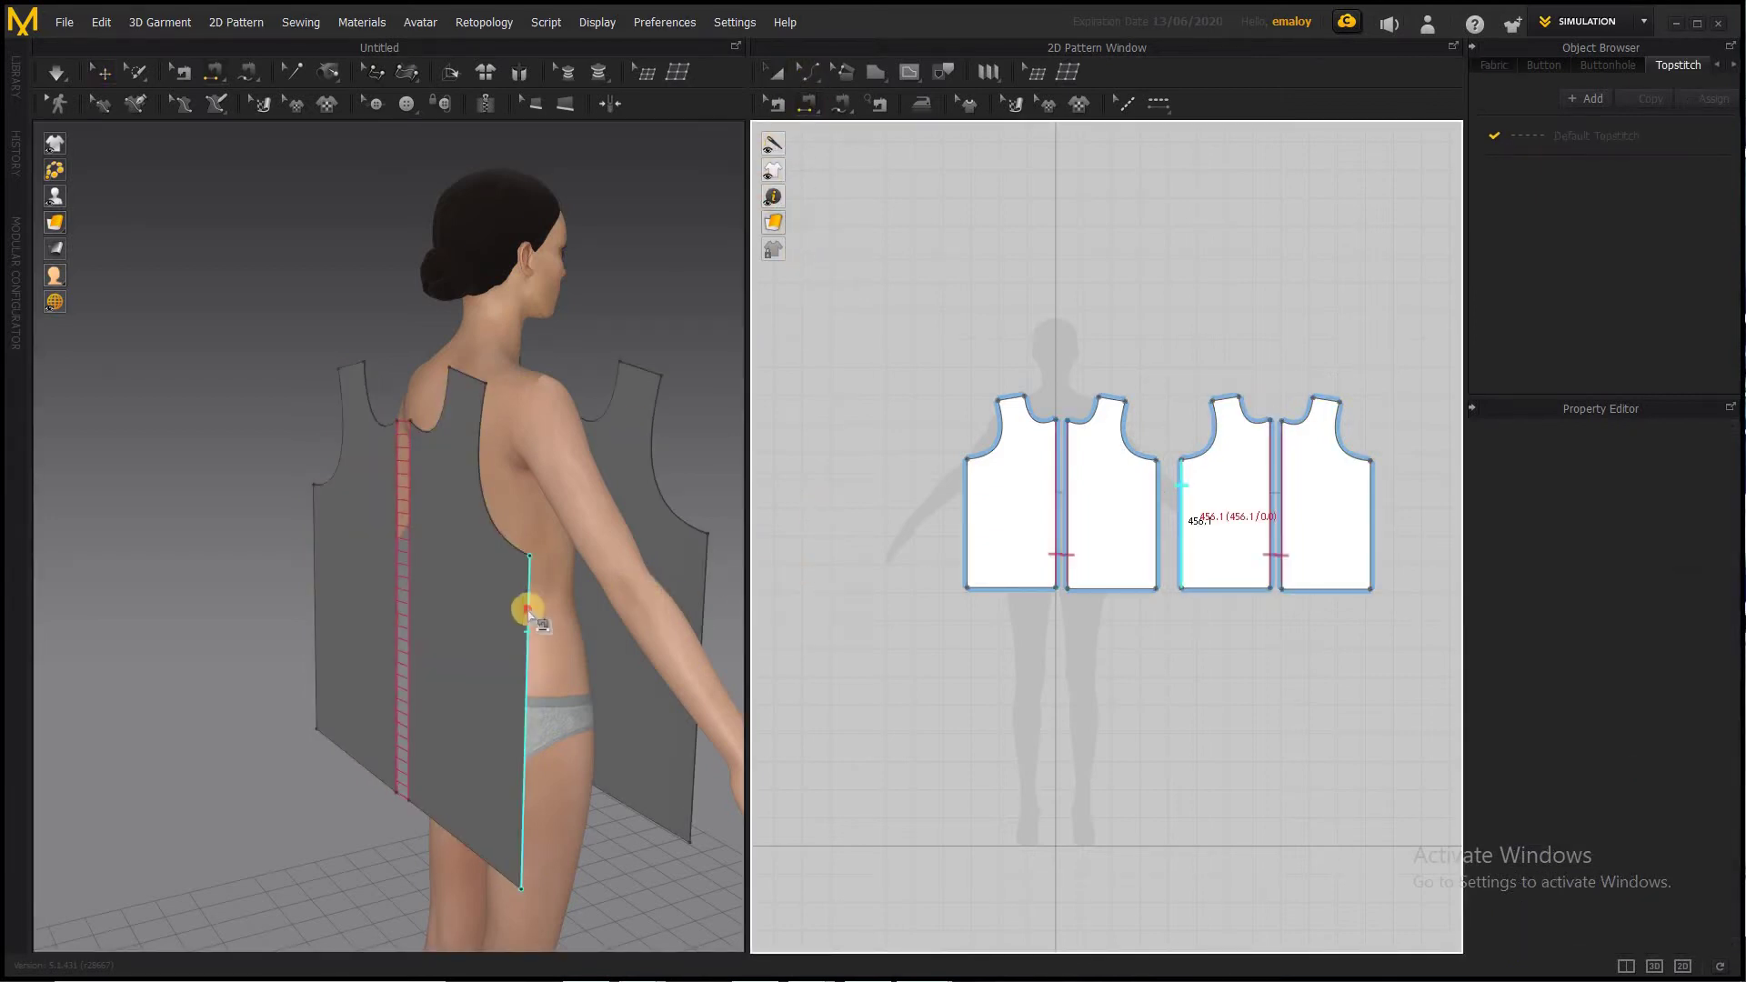
right_drag(528, 607, 380, 573)
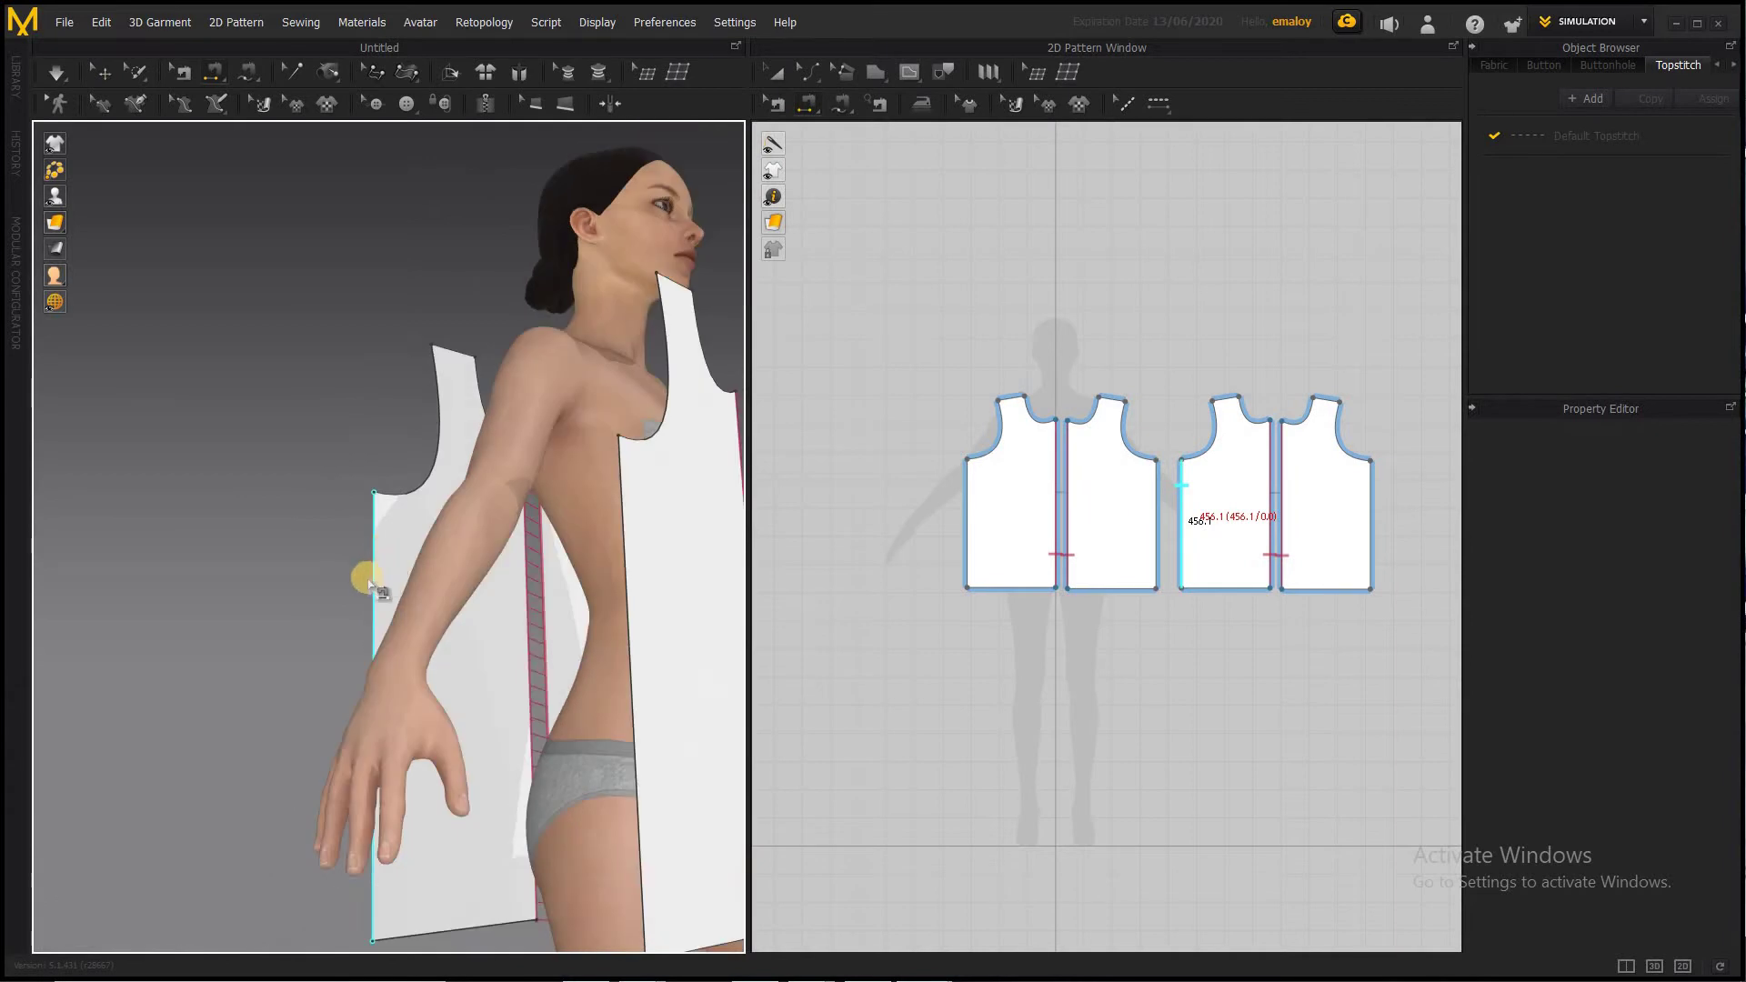
click(626, 591)
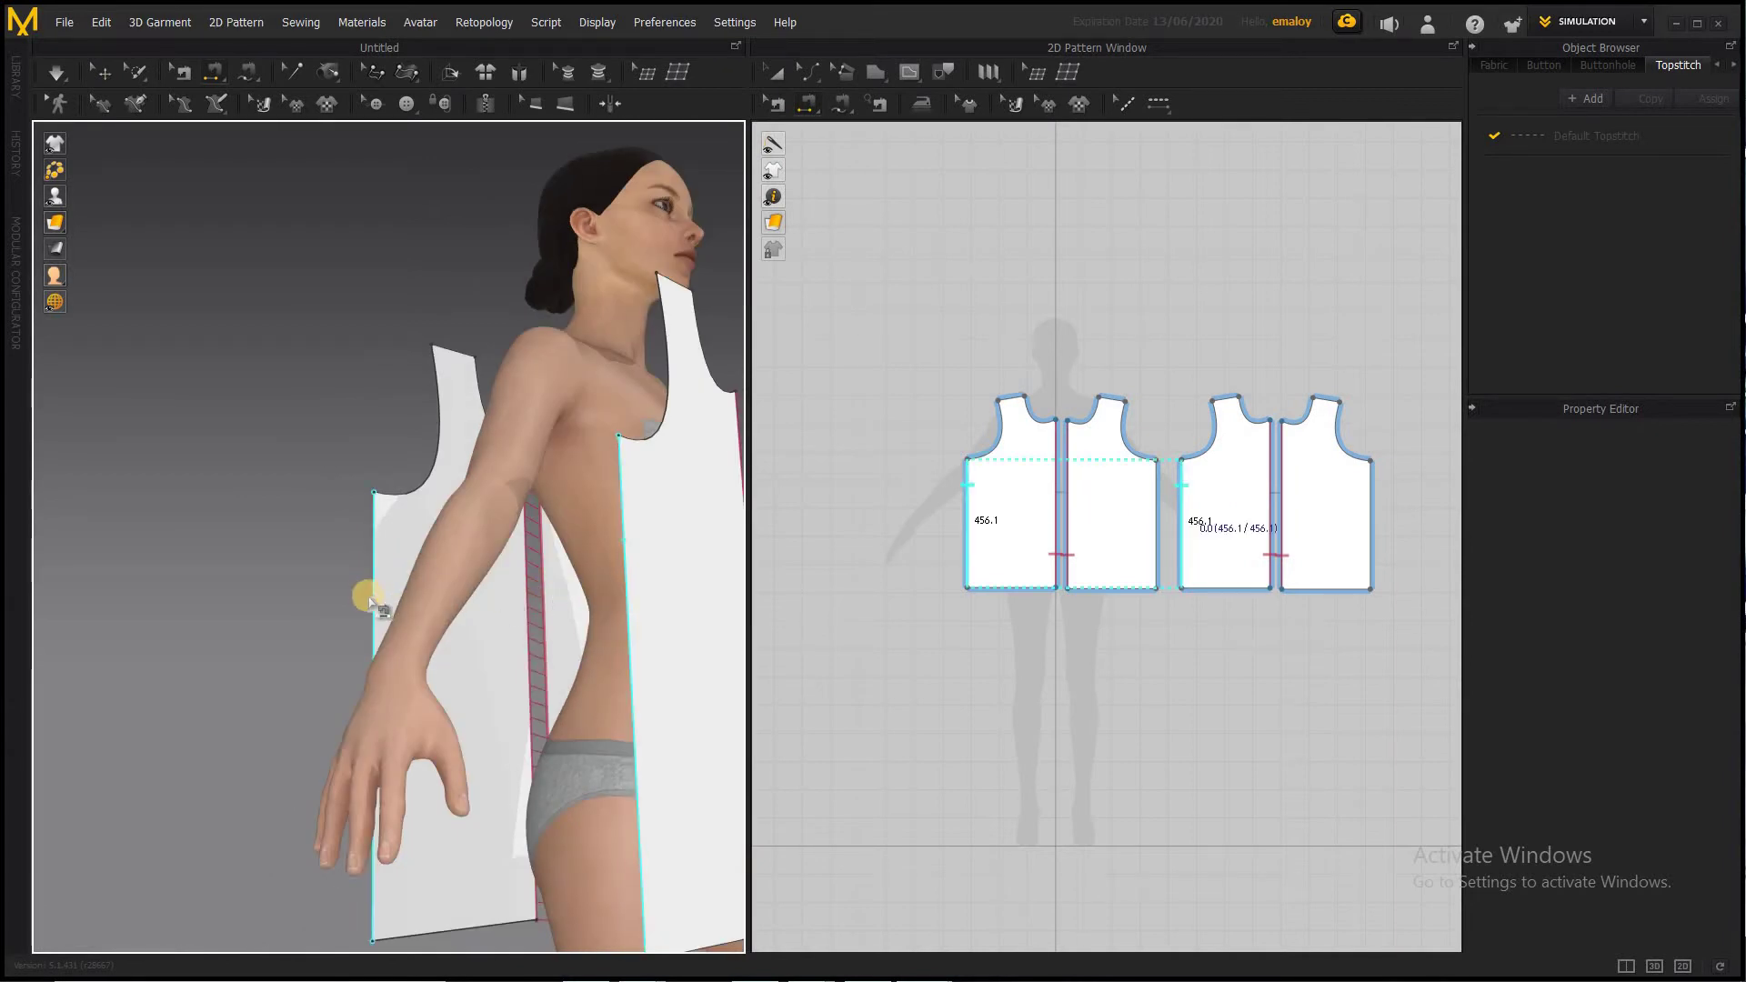
click(422, 606)
right_drag(479, 616, 328, 597)
scroll(312, 592, down, 3)
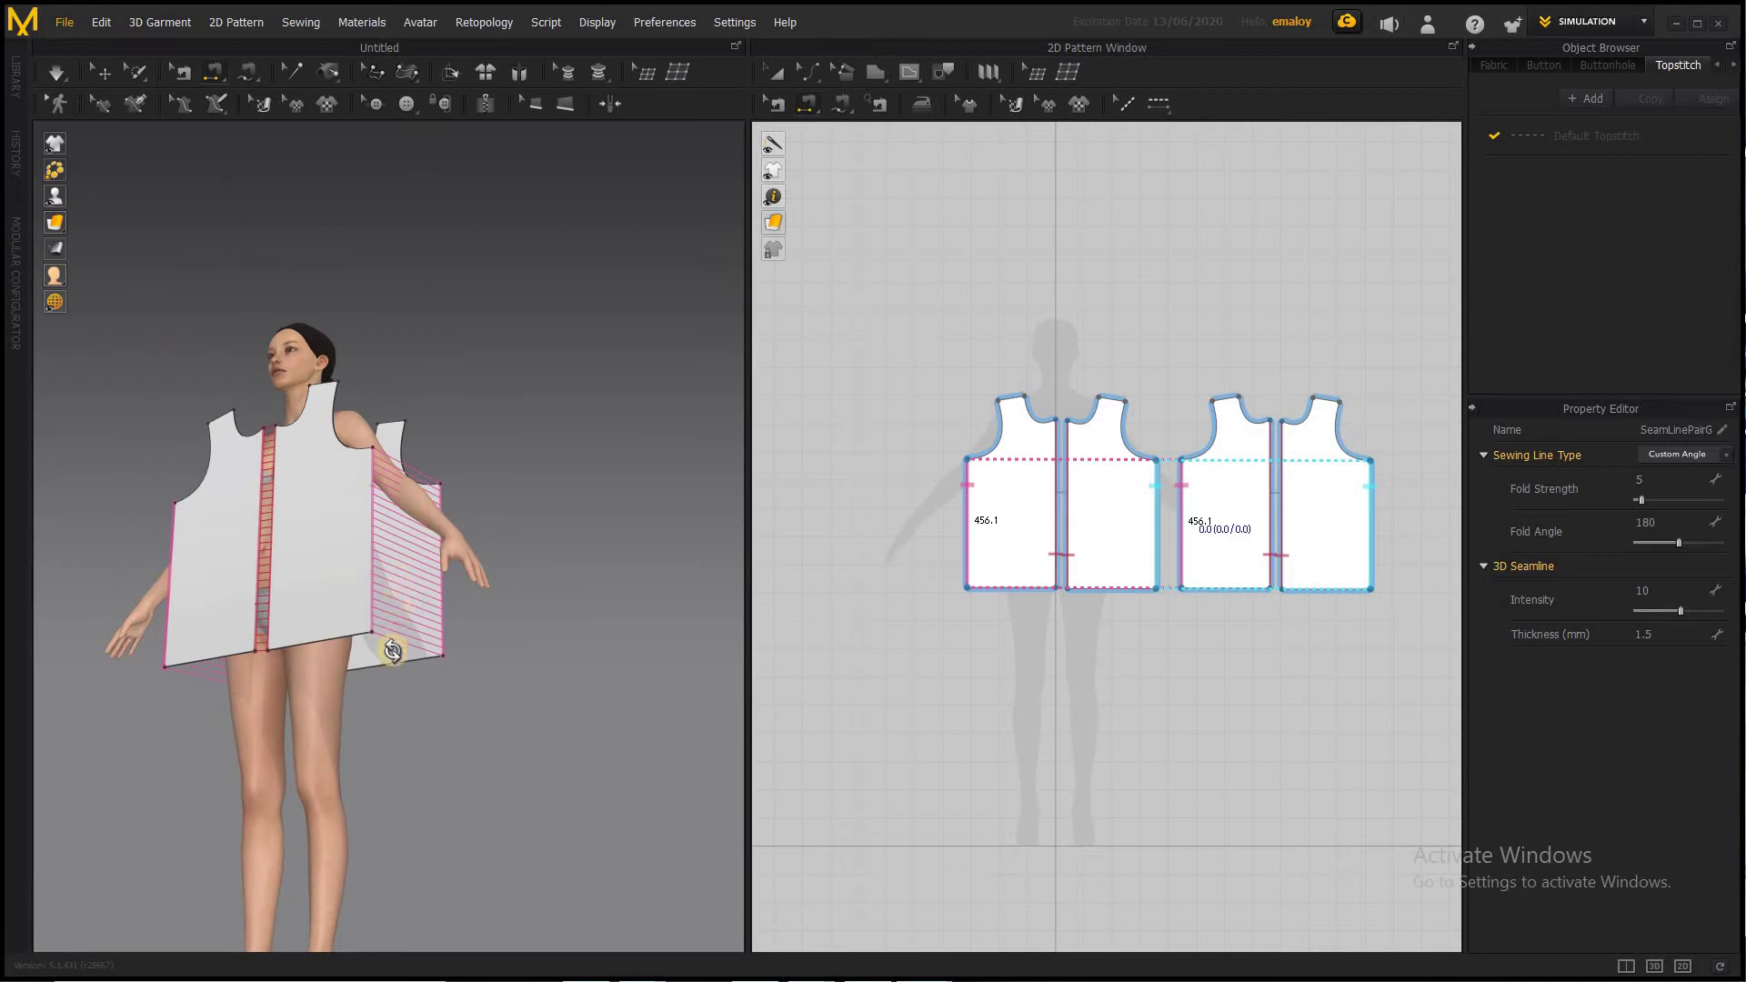
Sew the shoulder edges of the front panels to the matching shoulder edges of the back panels
right_drag(392, 651, 392, 666)
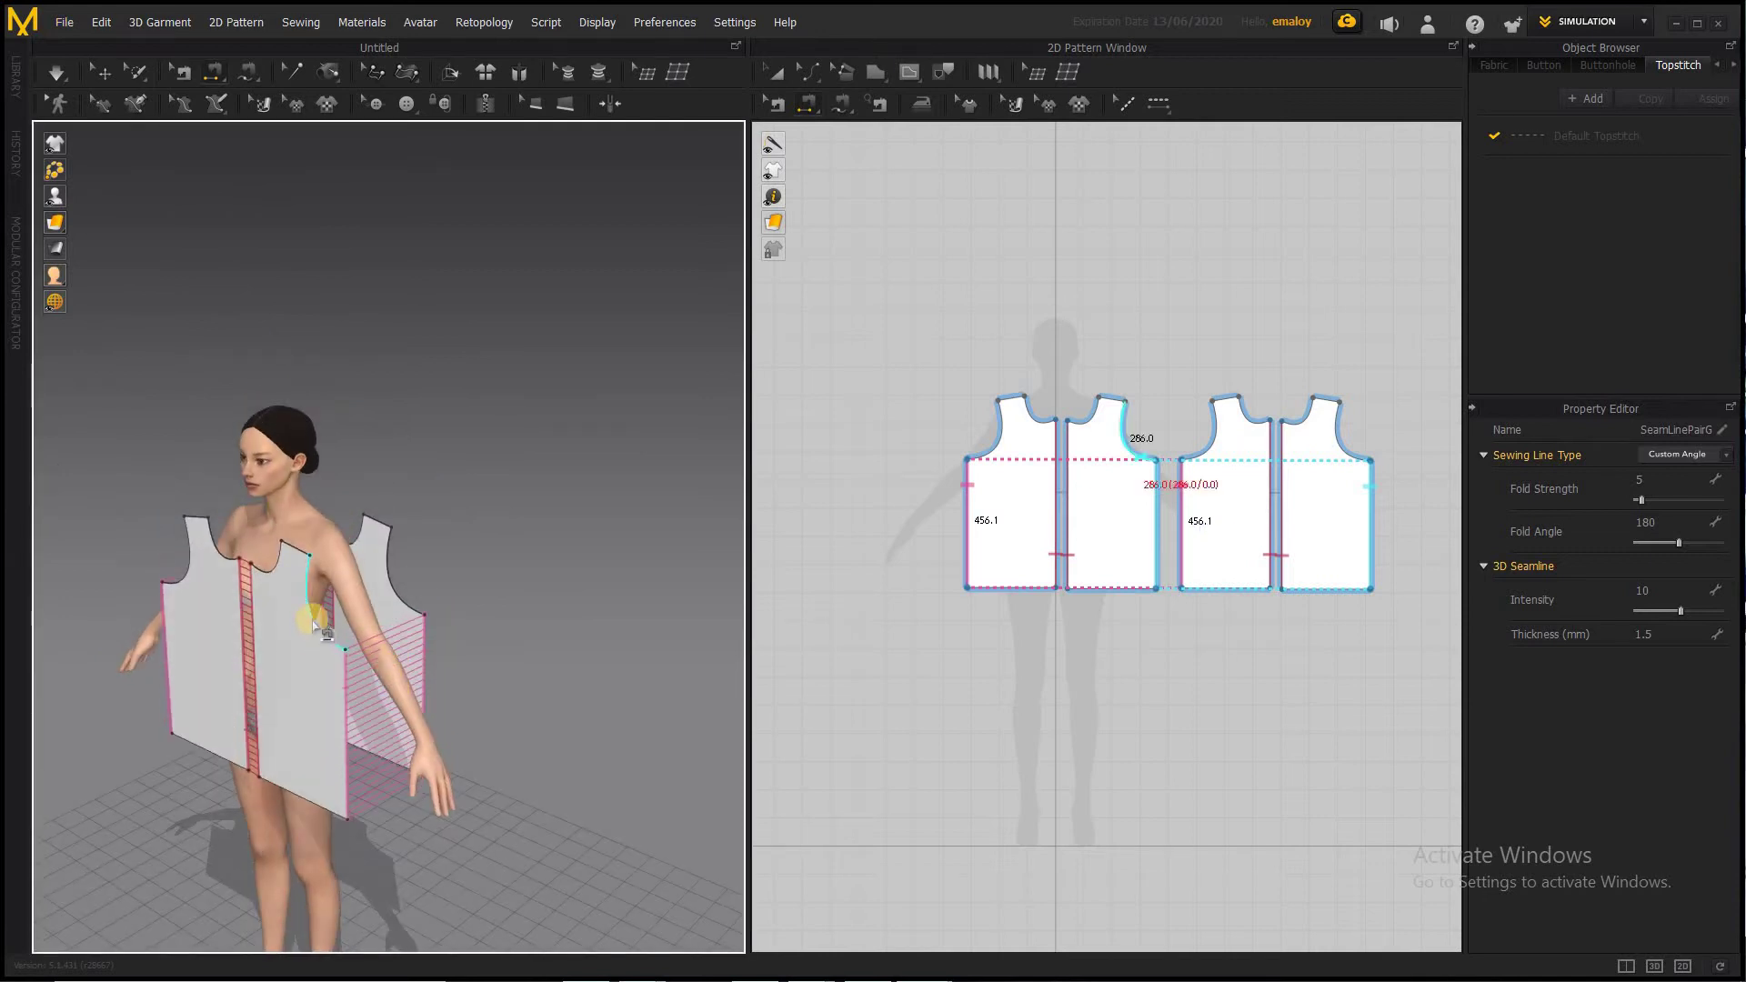
click(294, 546)
click(375, 515)
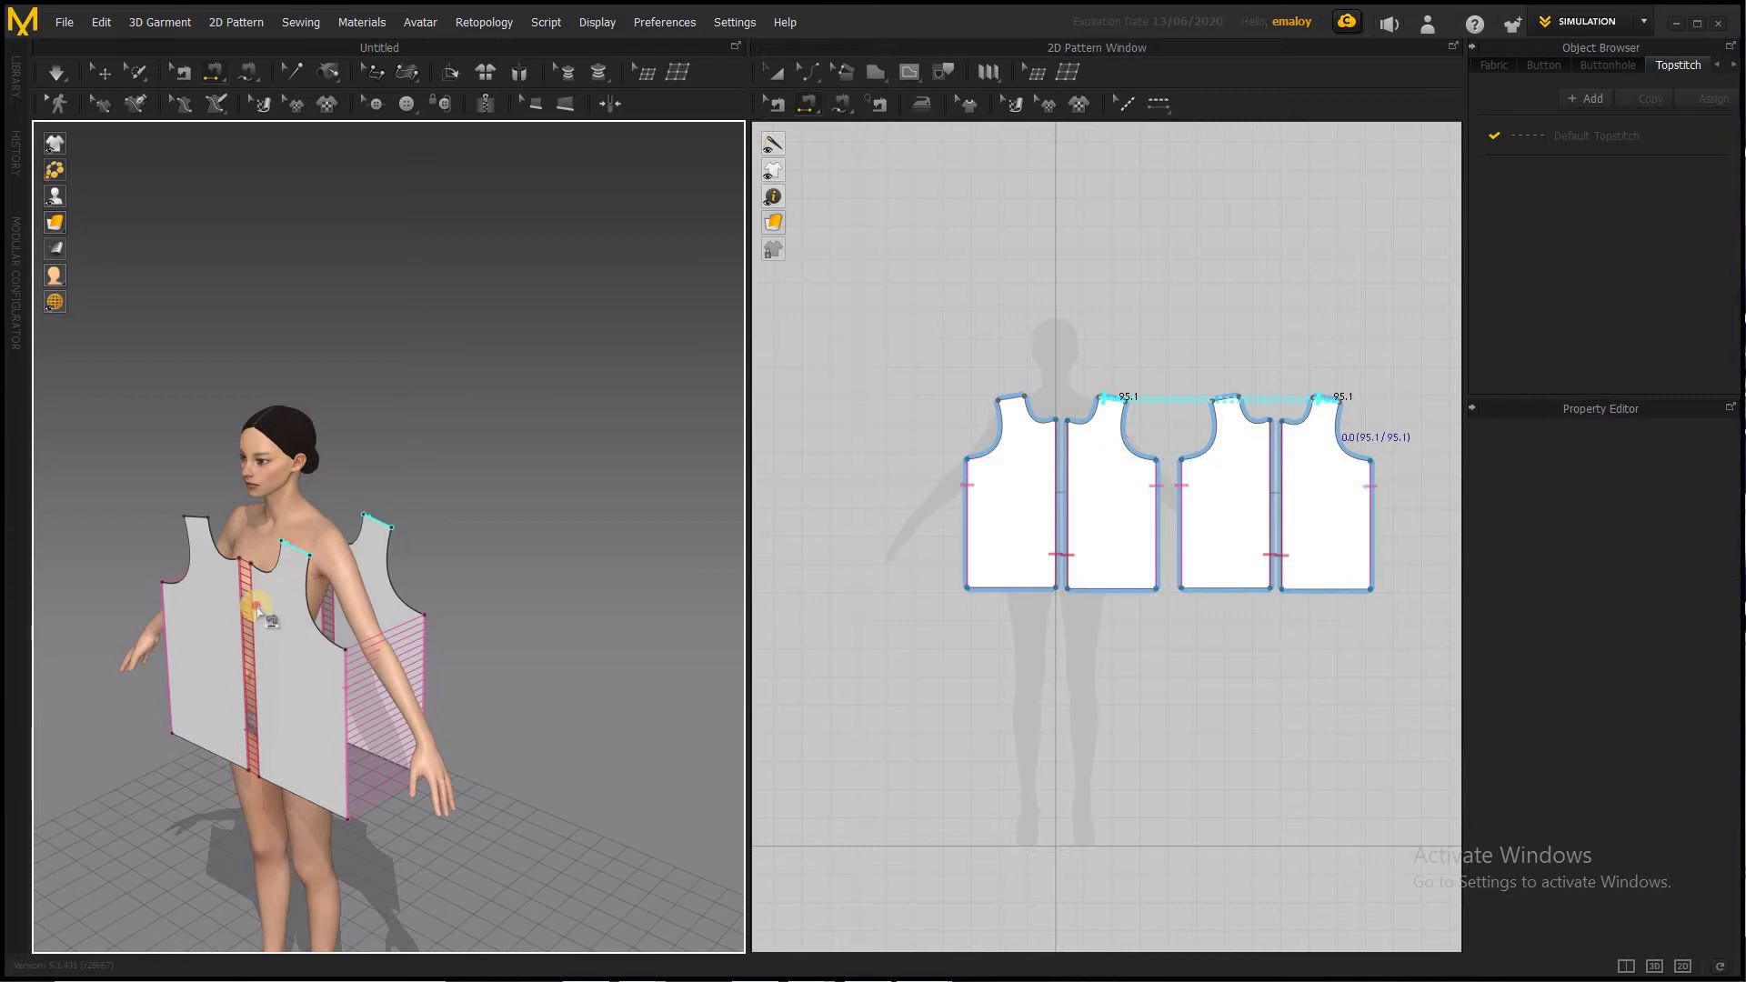
click(258, 611)
right_drag(258, 611, 375, 603)
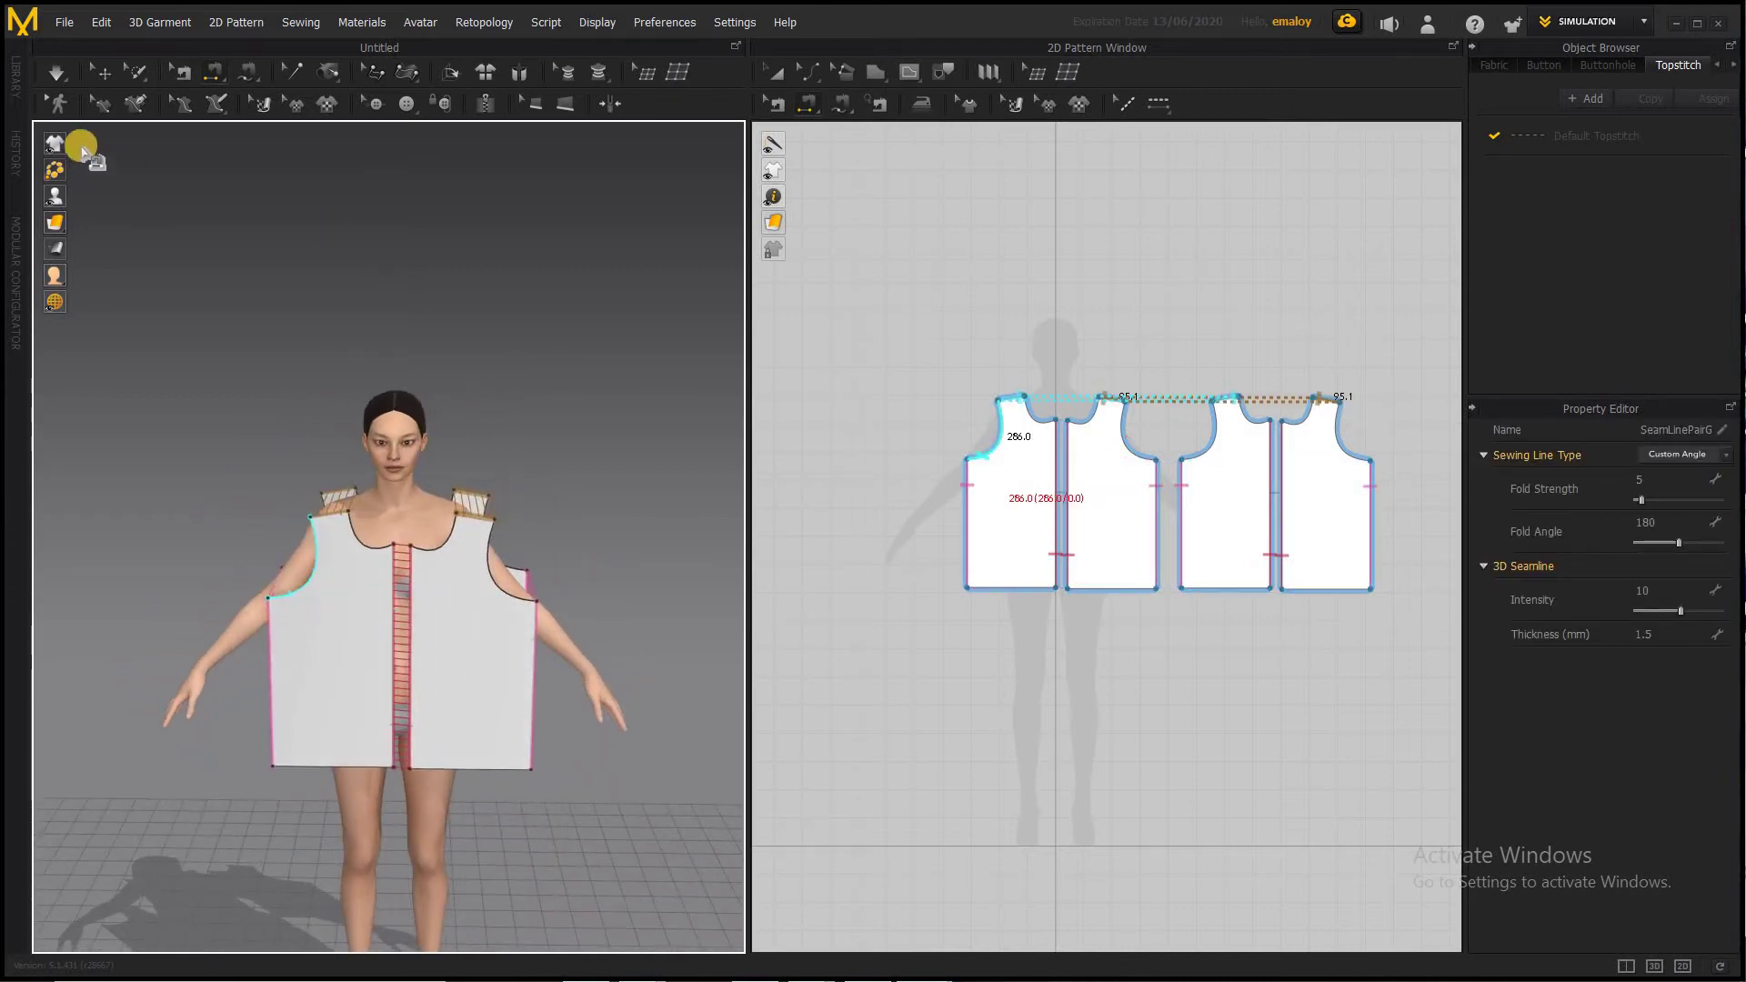
Try simulating the sewn top and scaling all four panels down together, and undo both the scaling and the draping
click(55, 72)
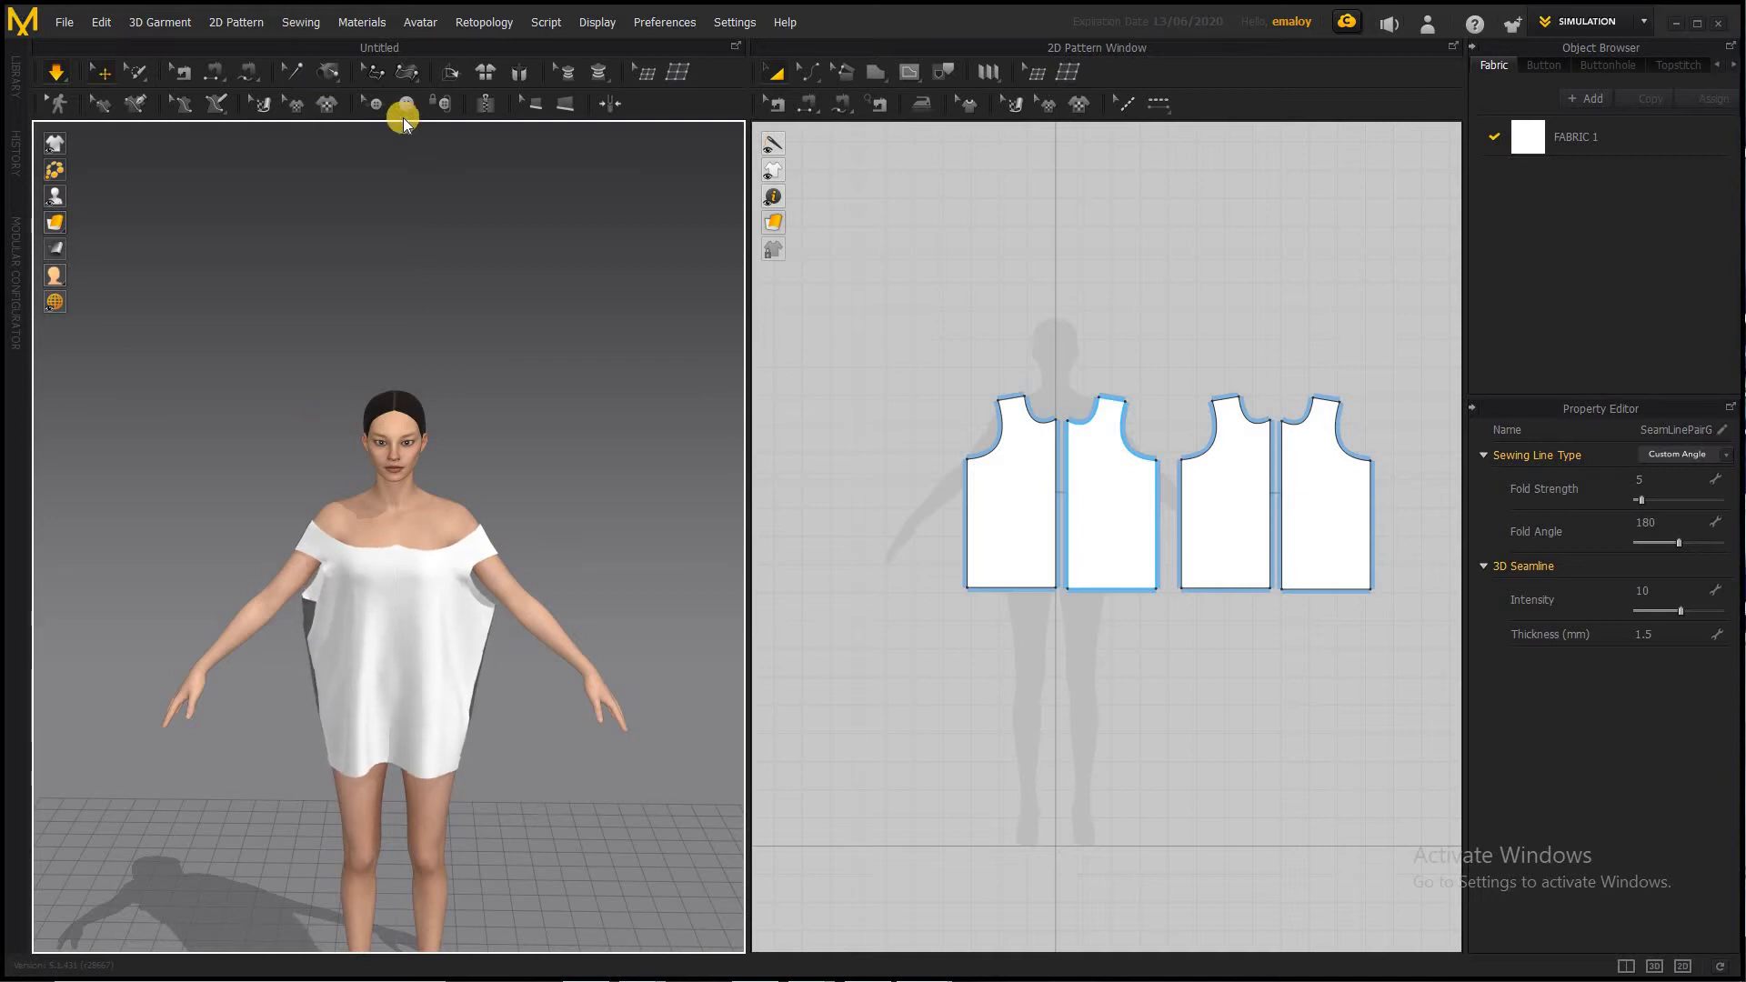
key(space)
drag(938, 278, 1101, 261)
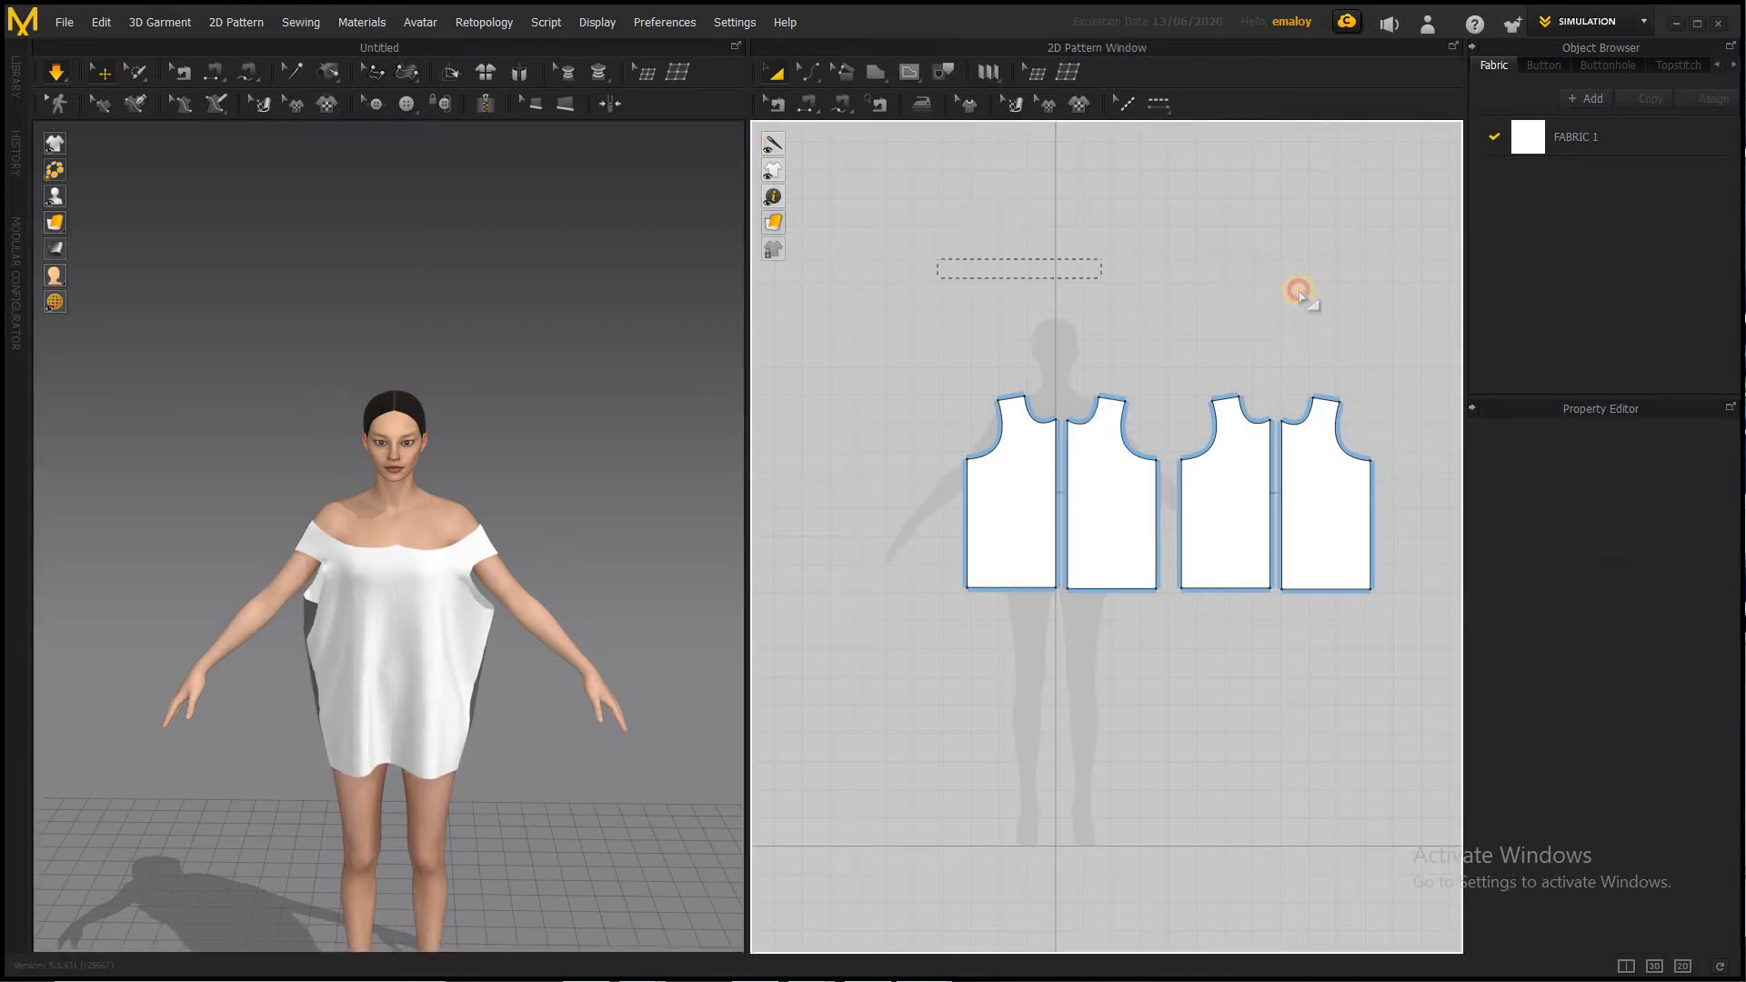
drag(1372, 654, 1368, 652)
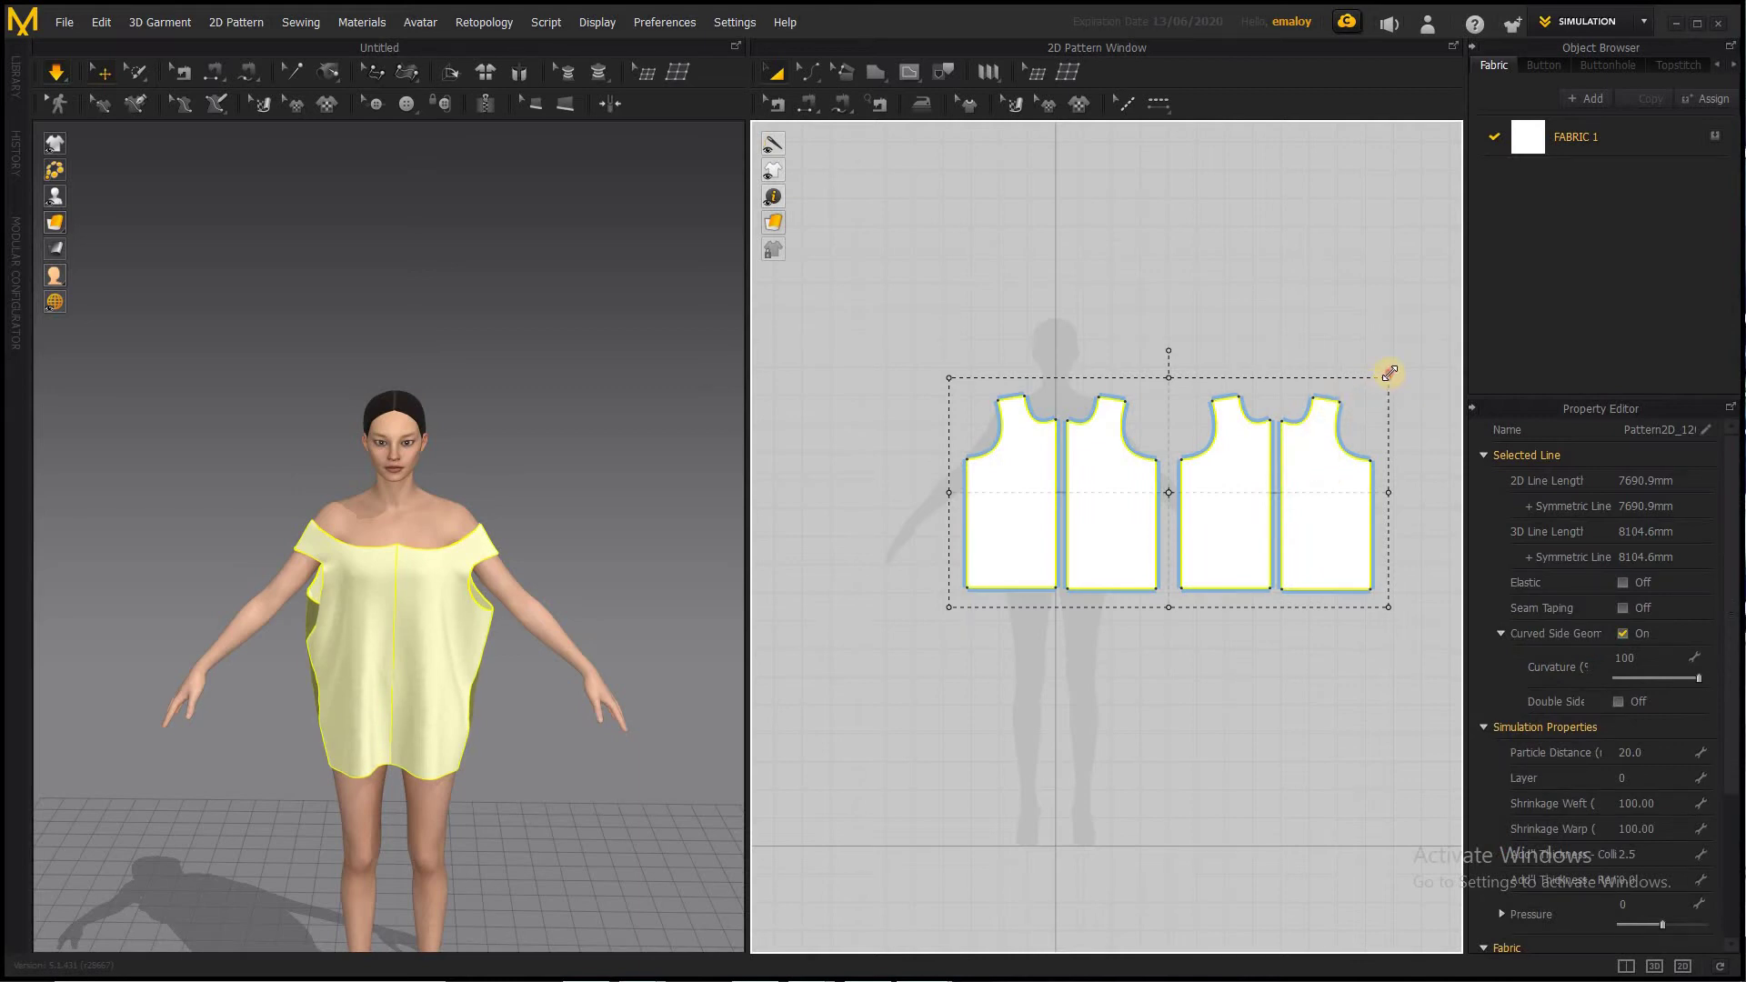
drag(1376, 376, 1374, 401)
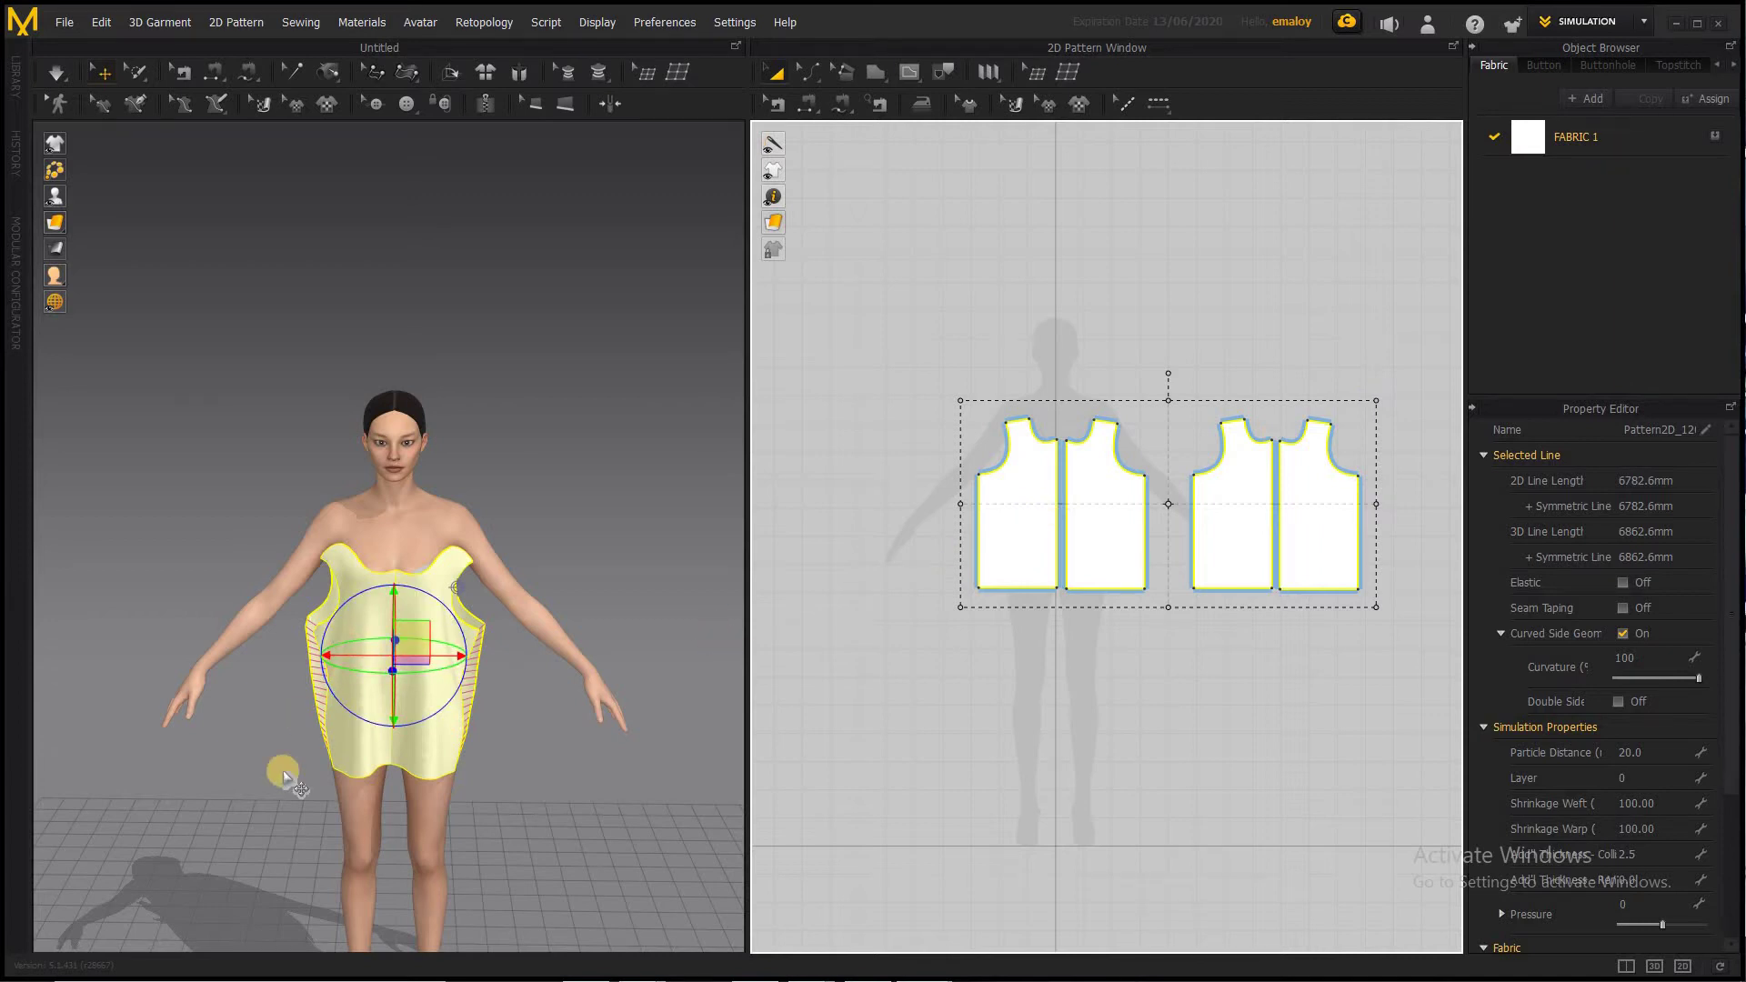
key(ctrl+z)
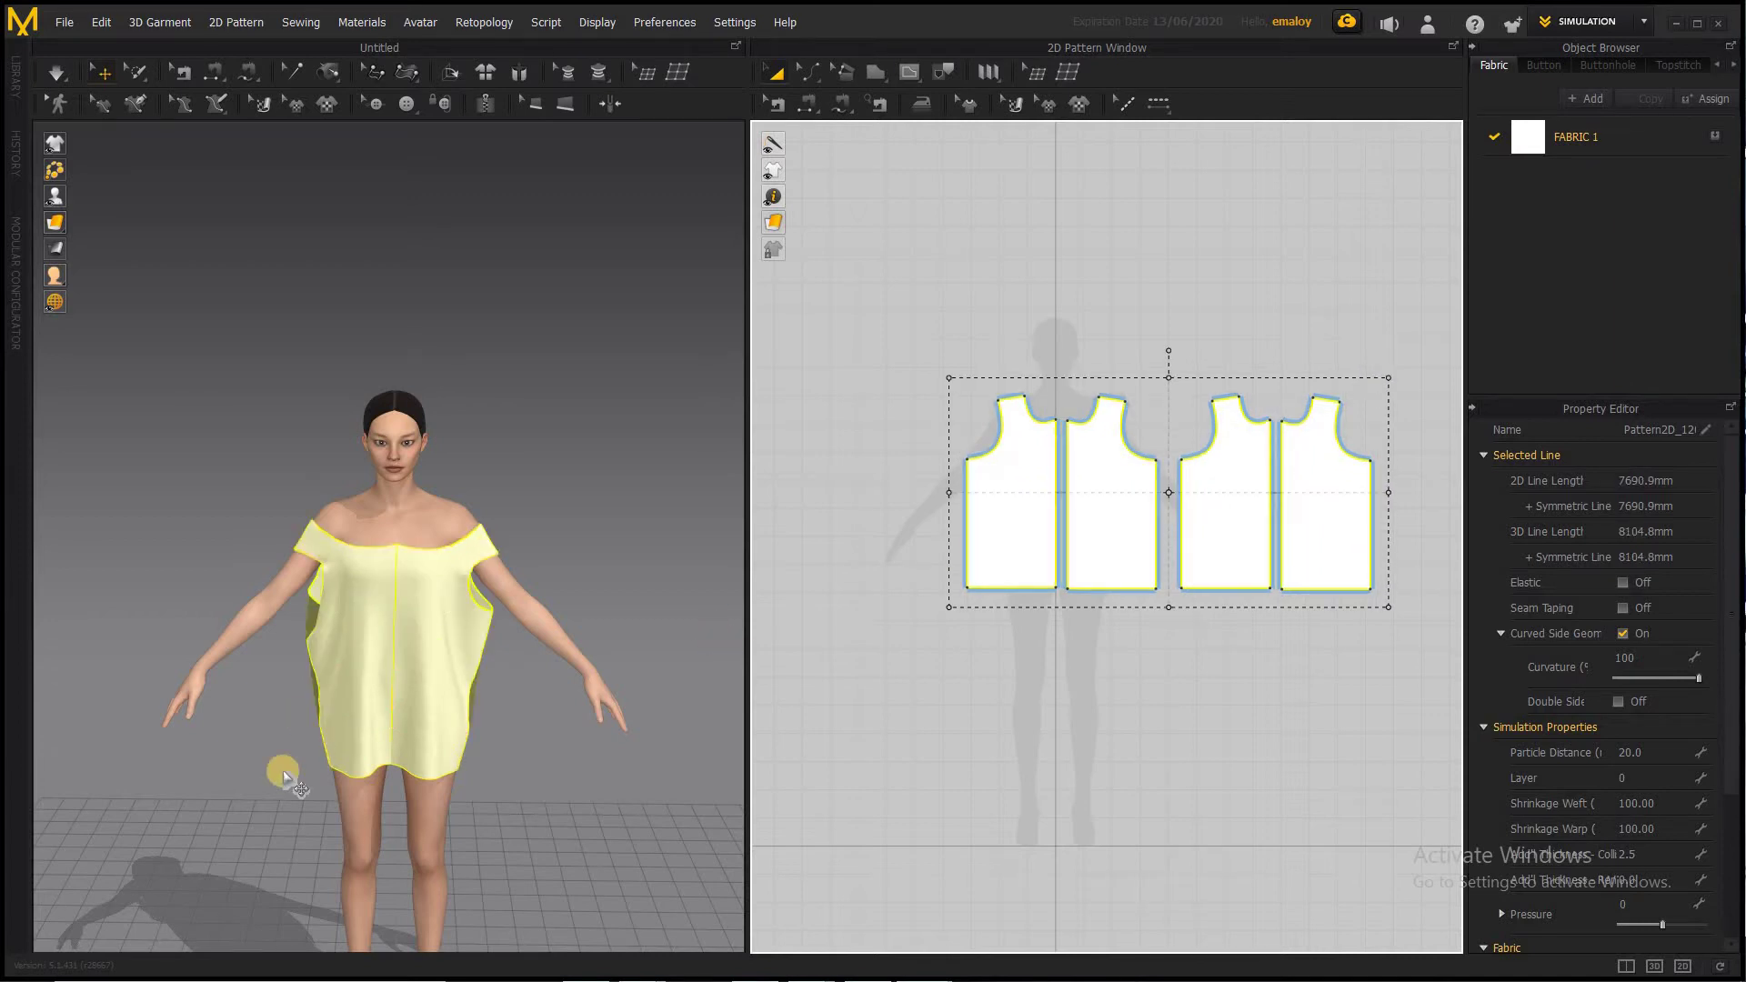
click(282, 771)
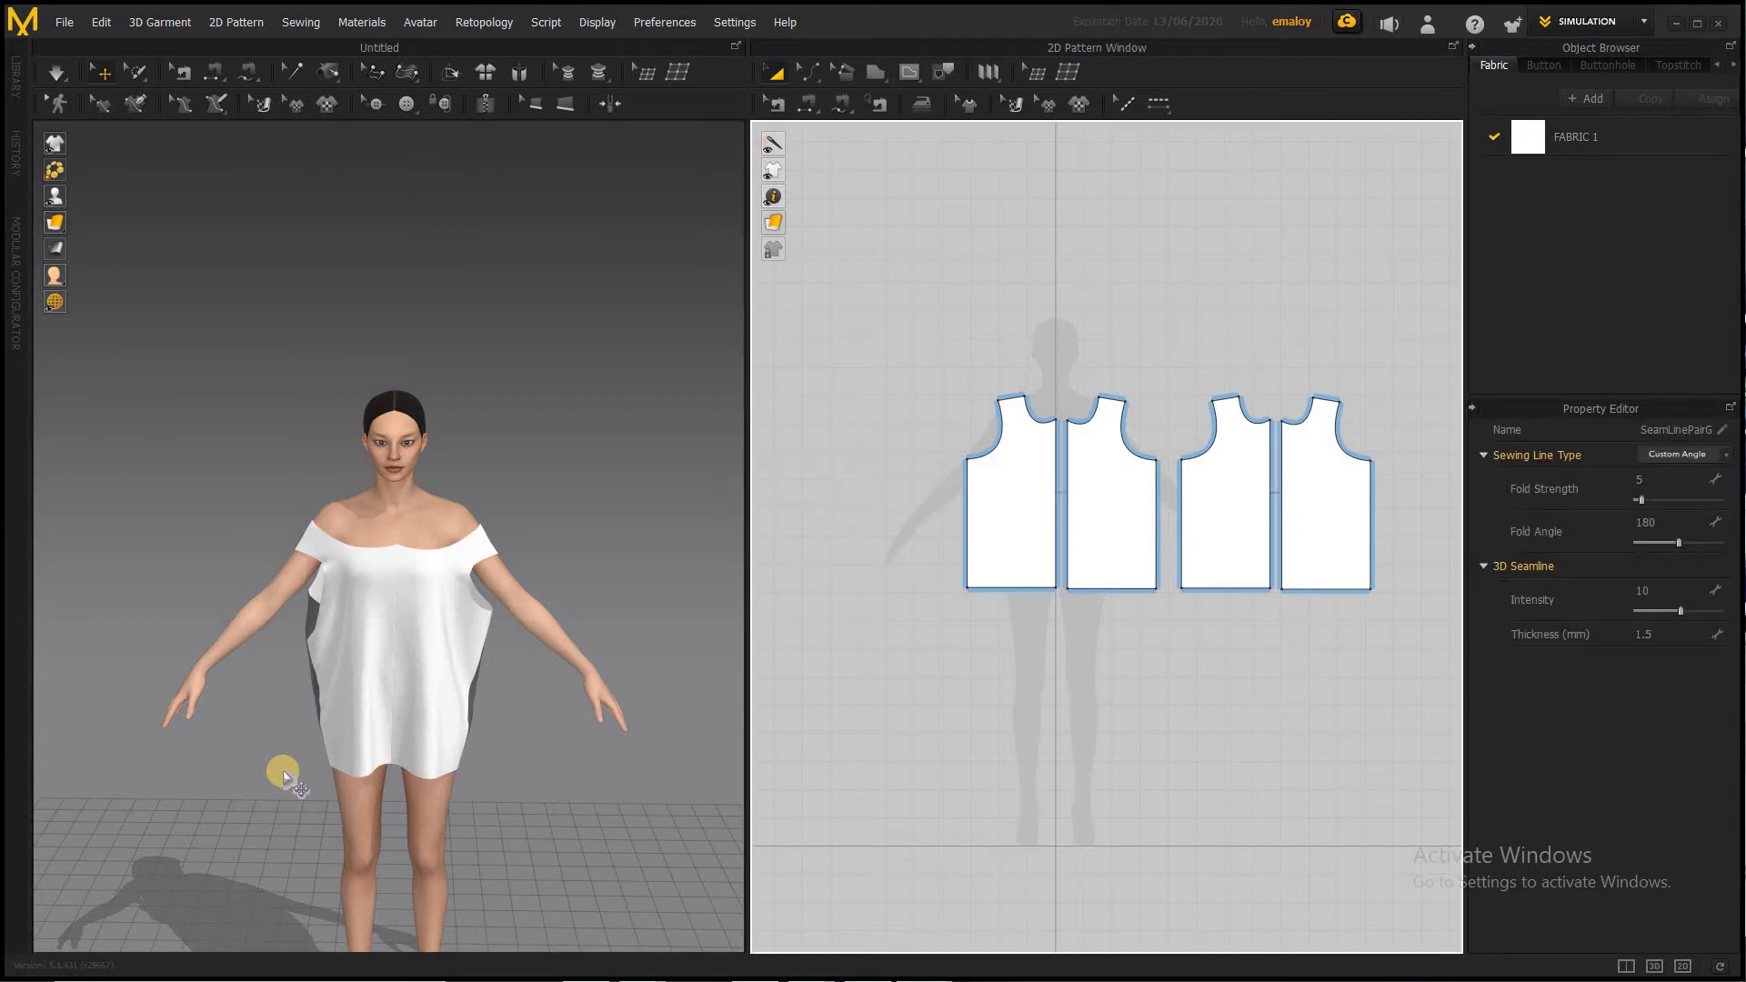
key(ctrl+z)
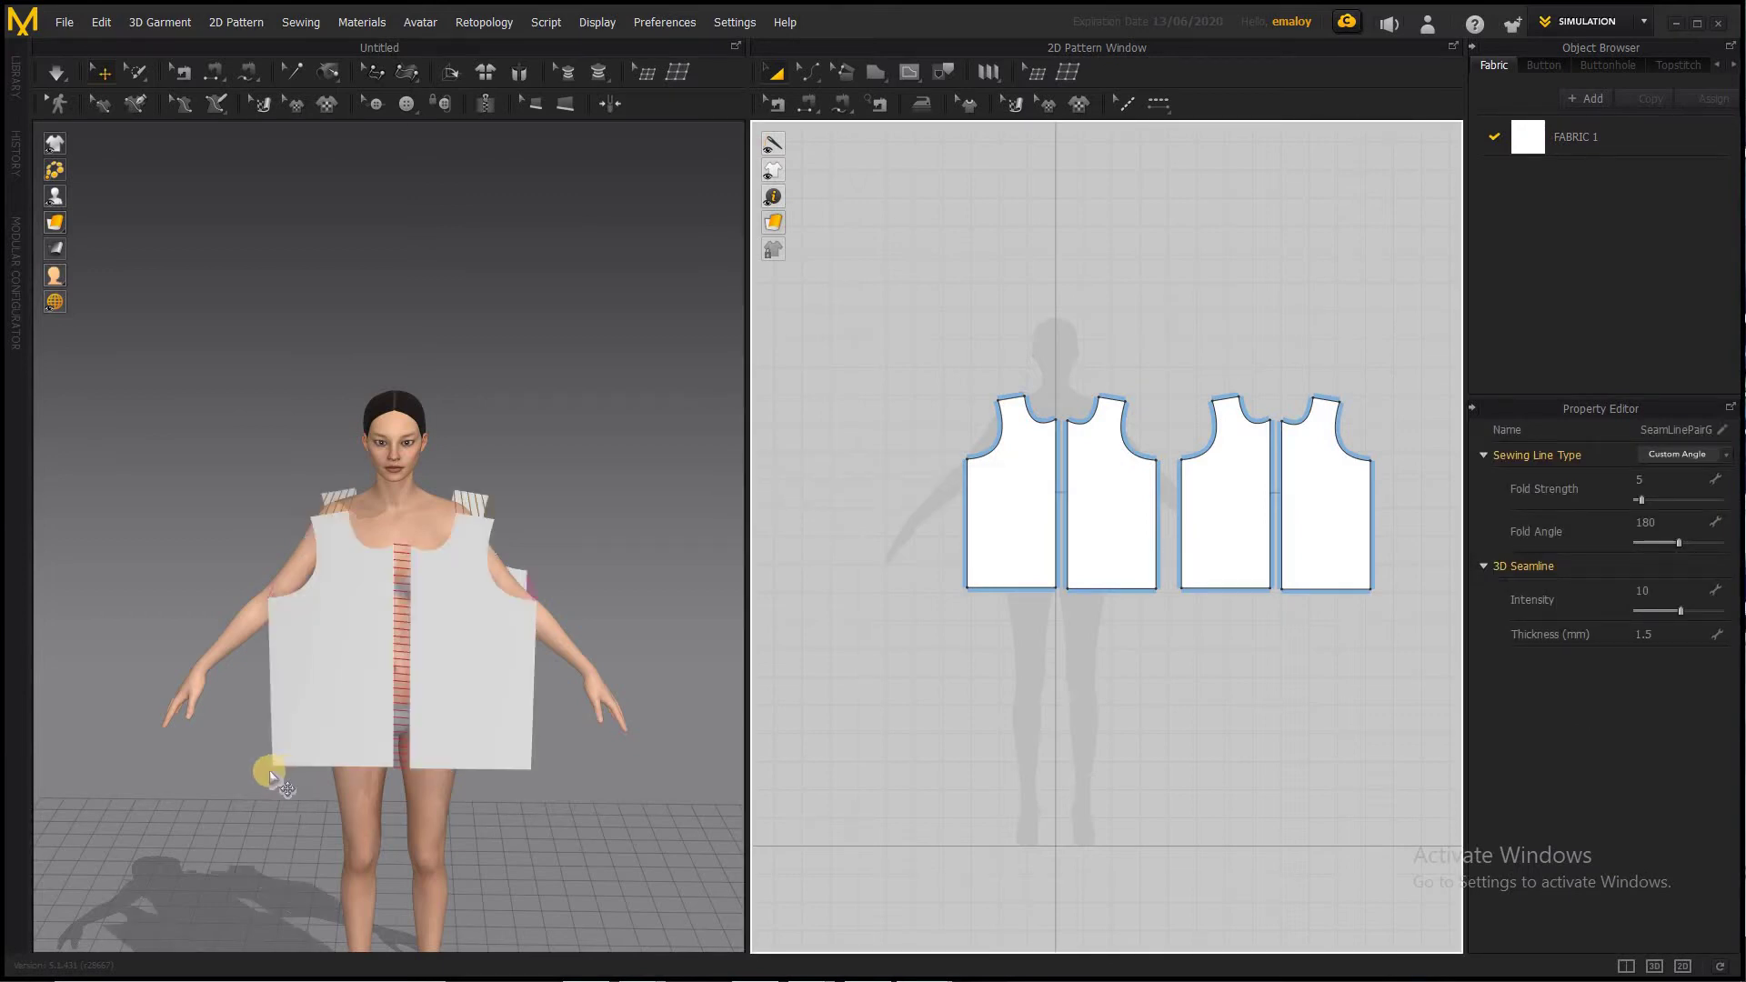
drag(808, 341, 1141, 287)
drag(1408, 401, 1321, 666)
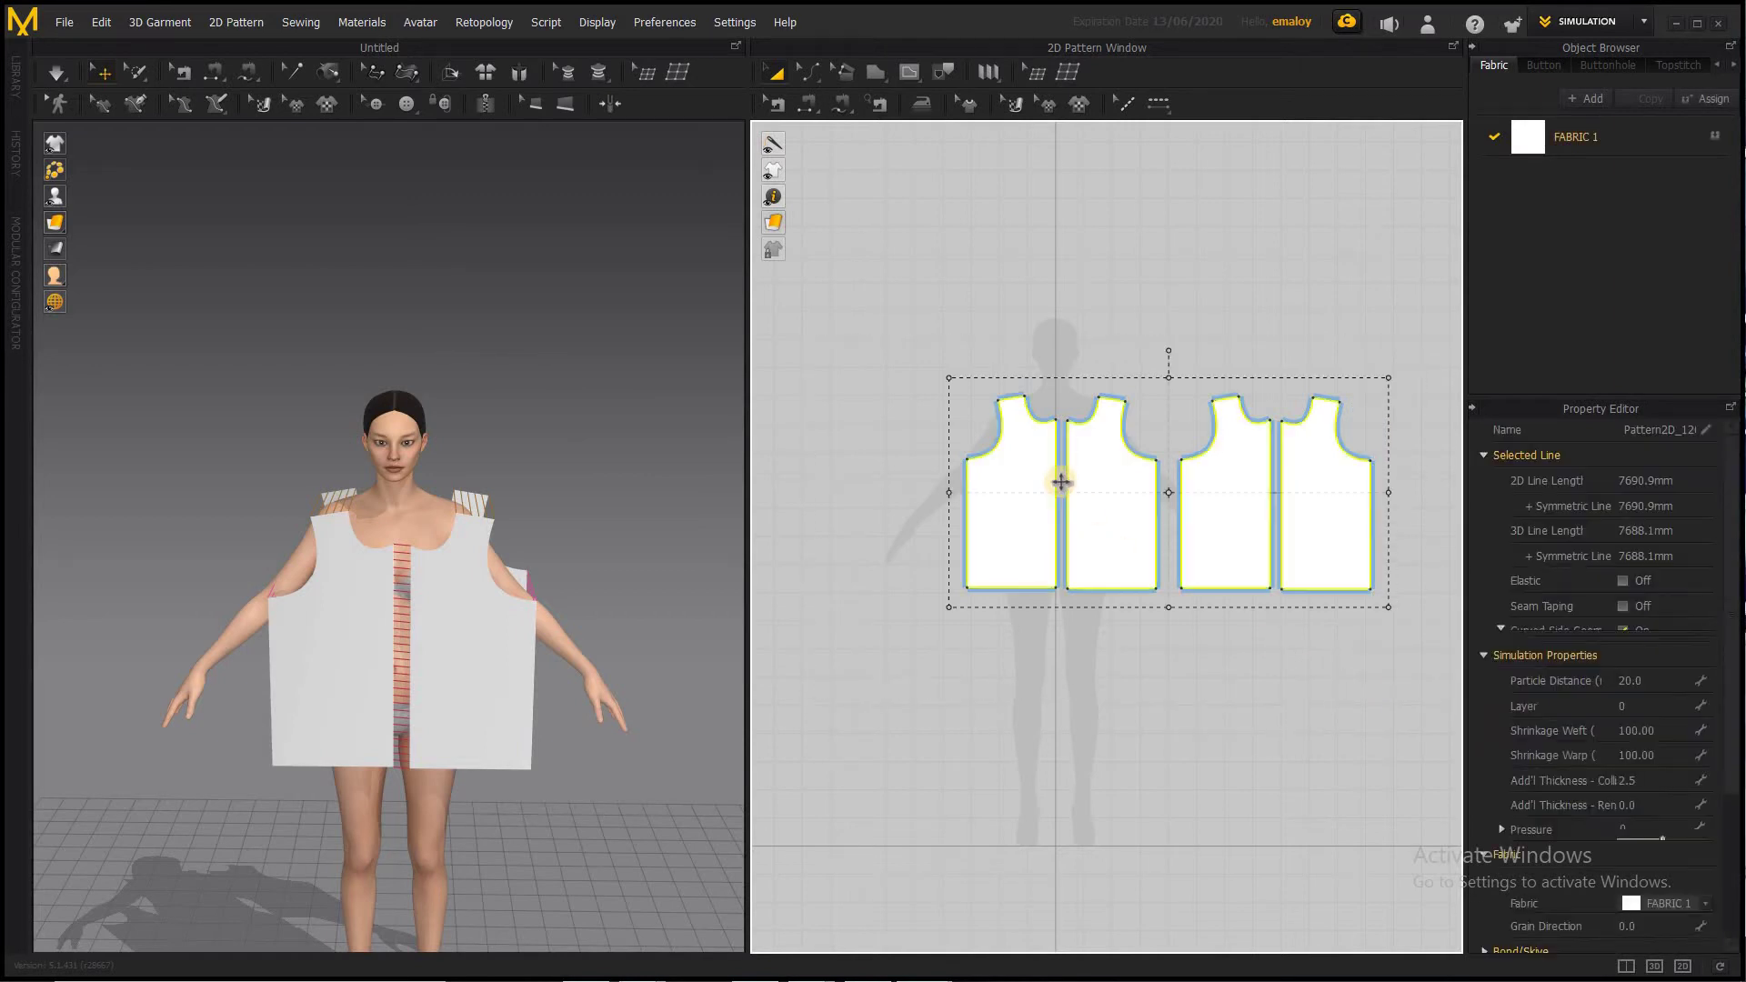
right_click(1056, 479)
click(1242, 409)
click(1271, 410)
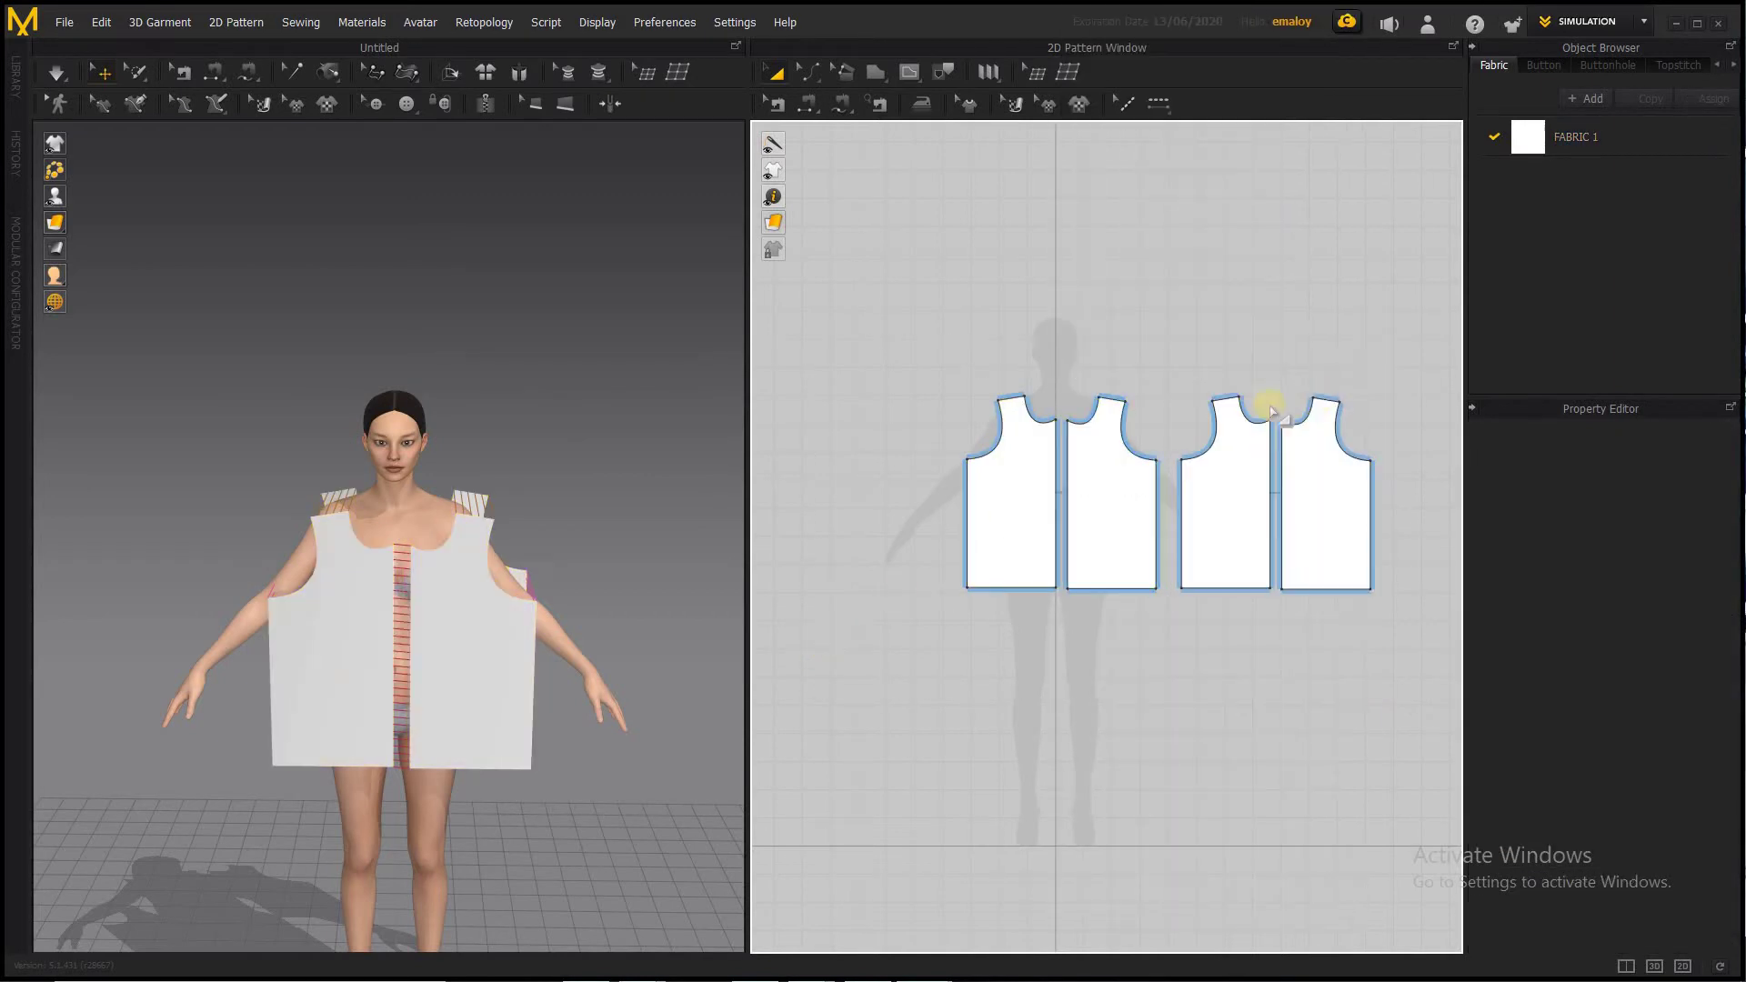
Scale all four top panels down together and raise them in 3D from the avatar's hips to her upper body
drag(855, 378, 1425, 641)
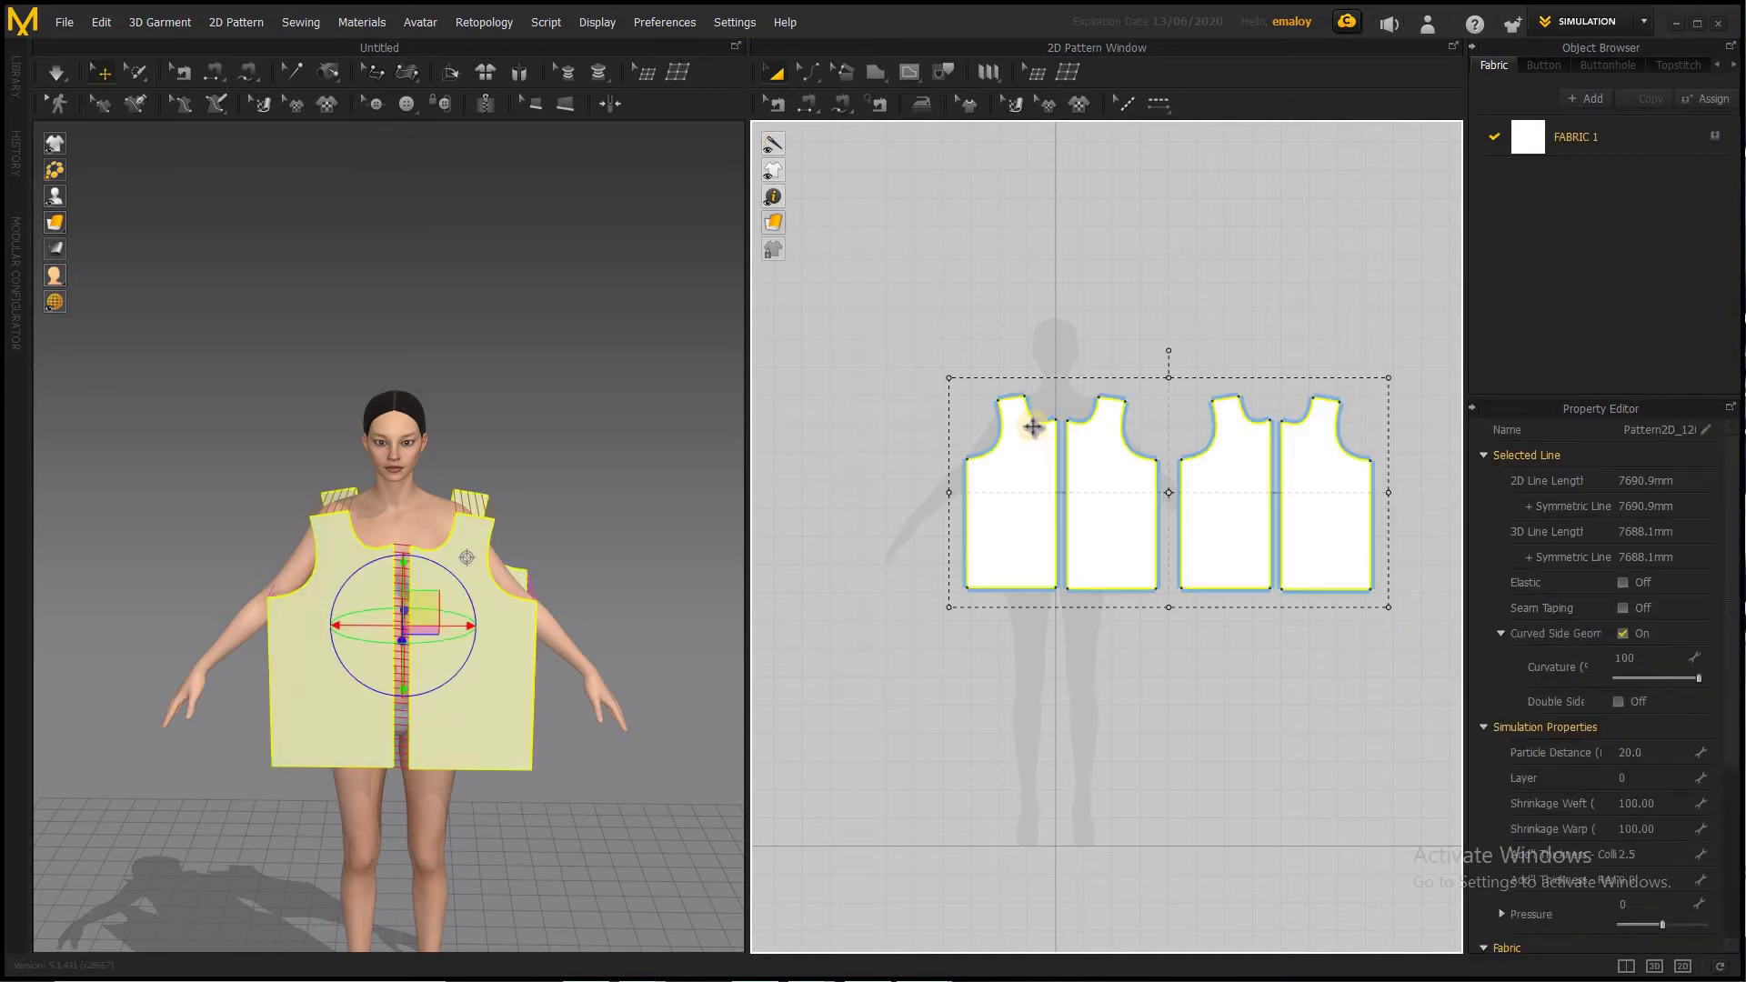
drag(946, 380, 941, 530)
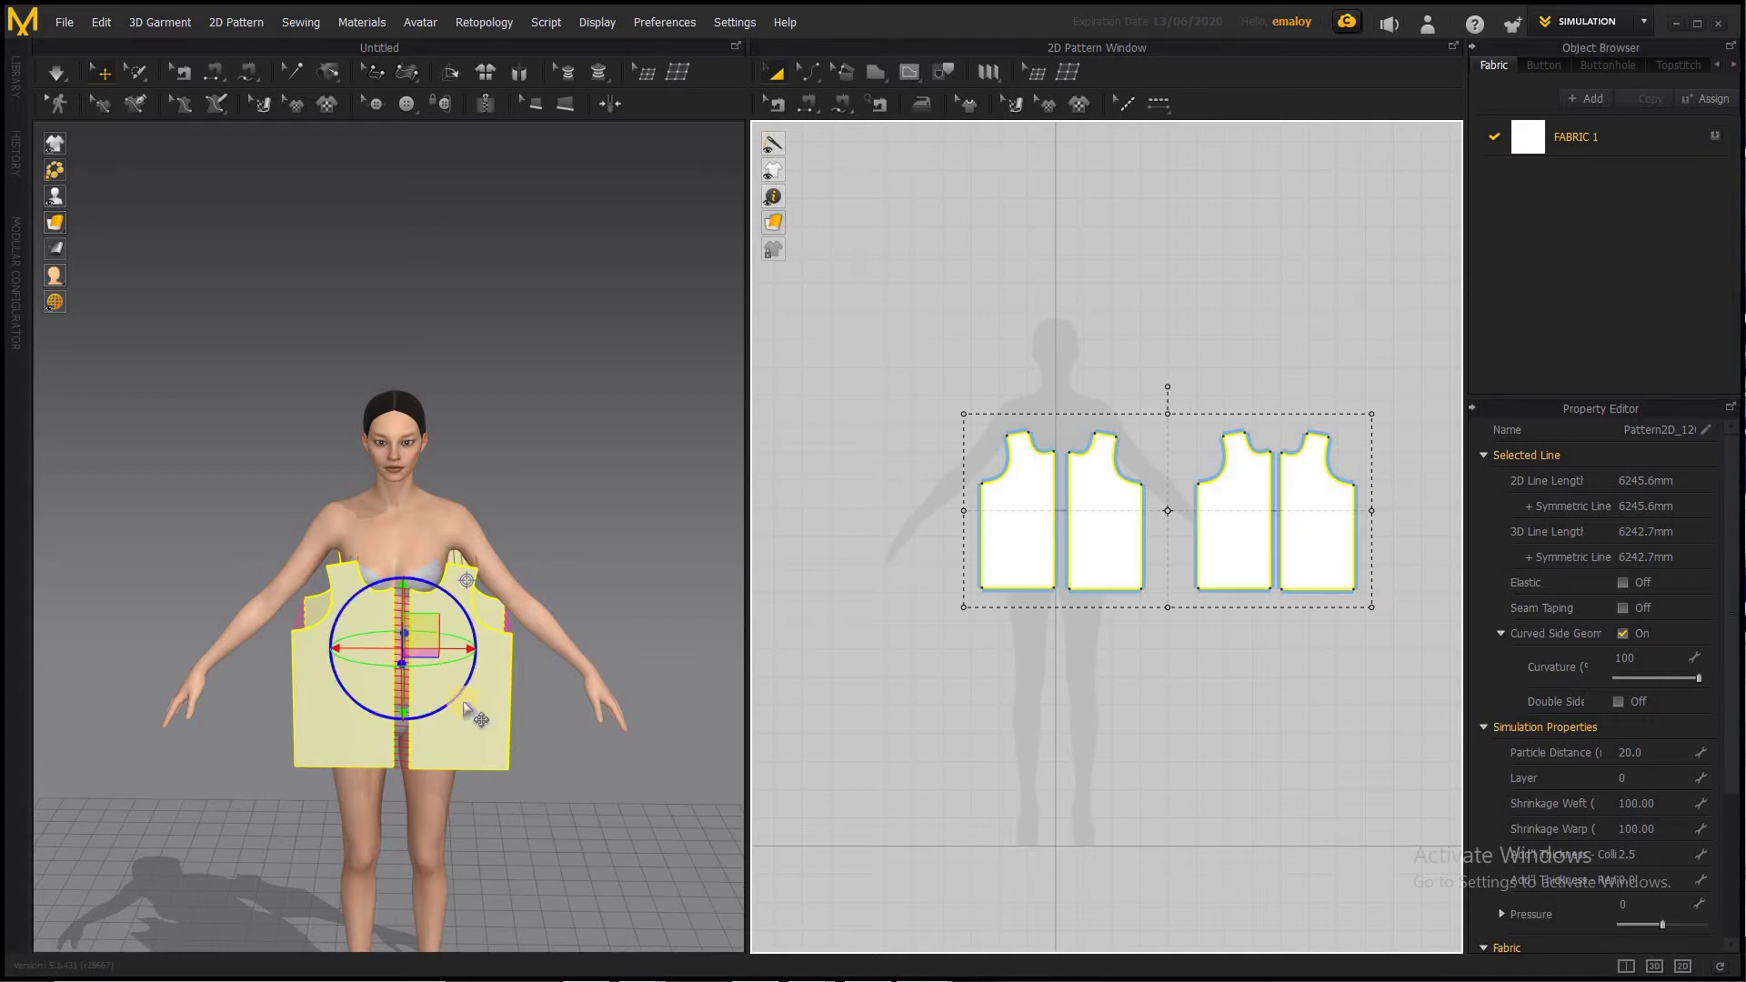
click(547, 721)
right_drag(548, 725, 391, 709)
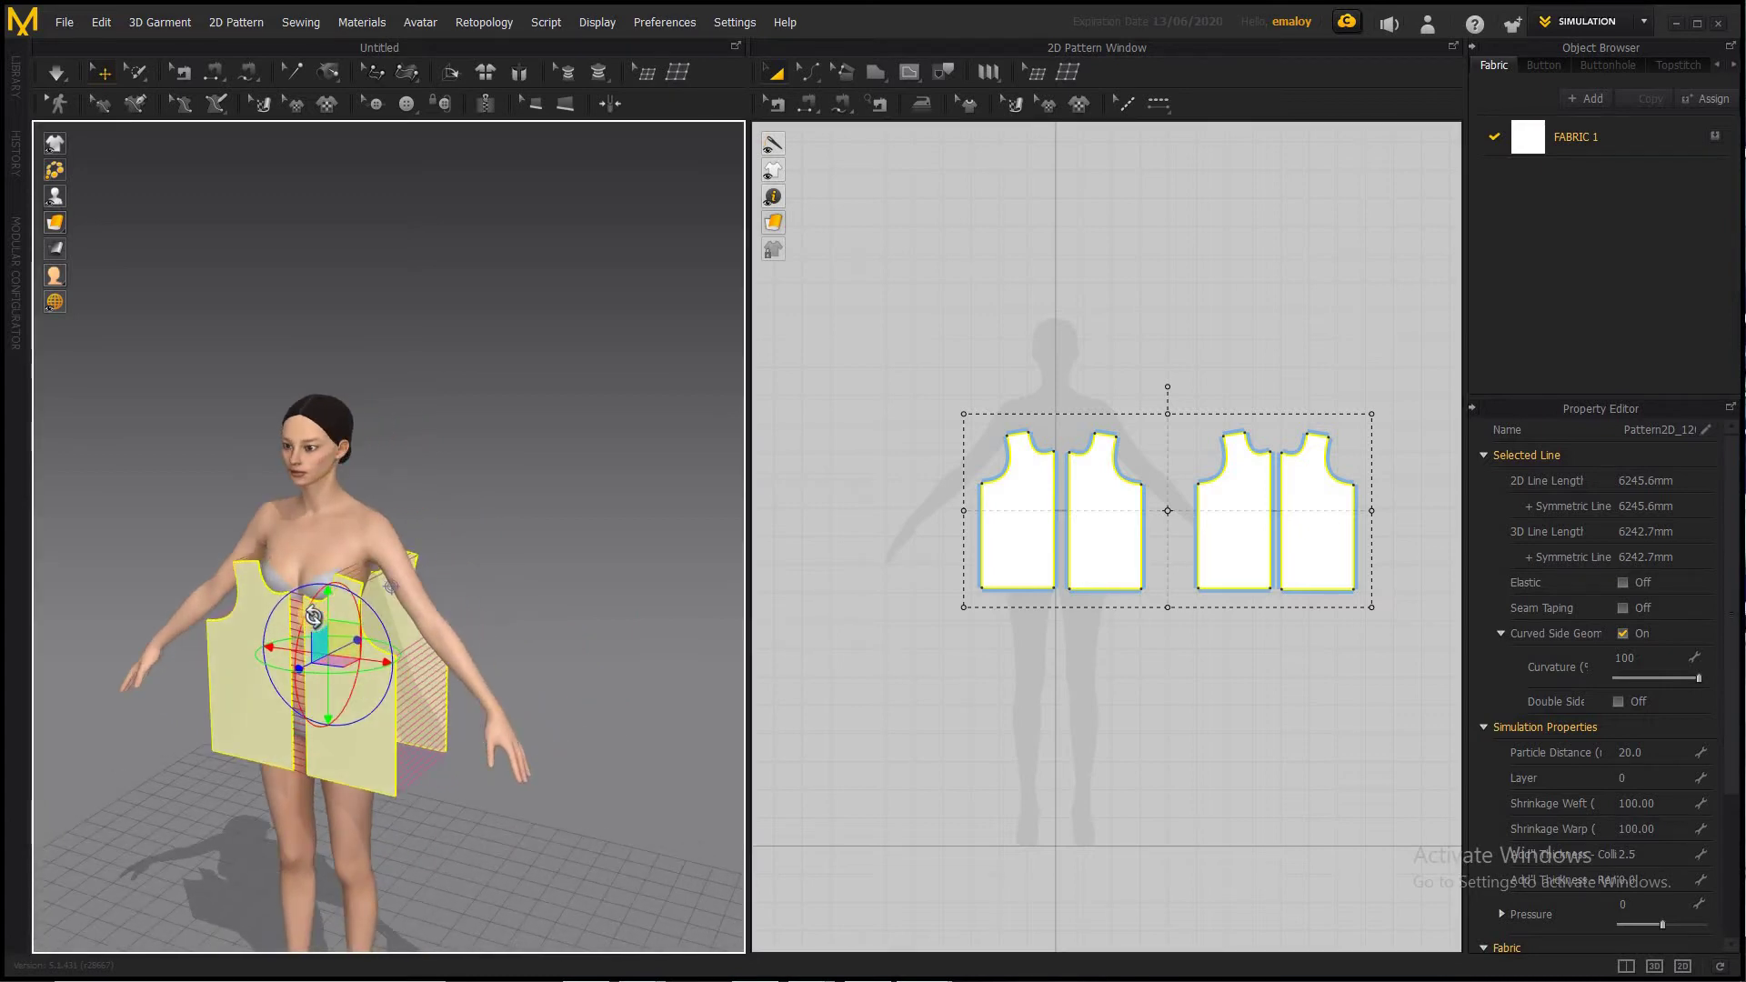
drag(326, 608, 326, 523)
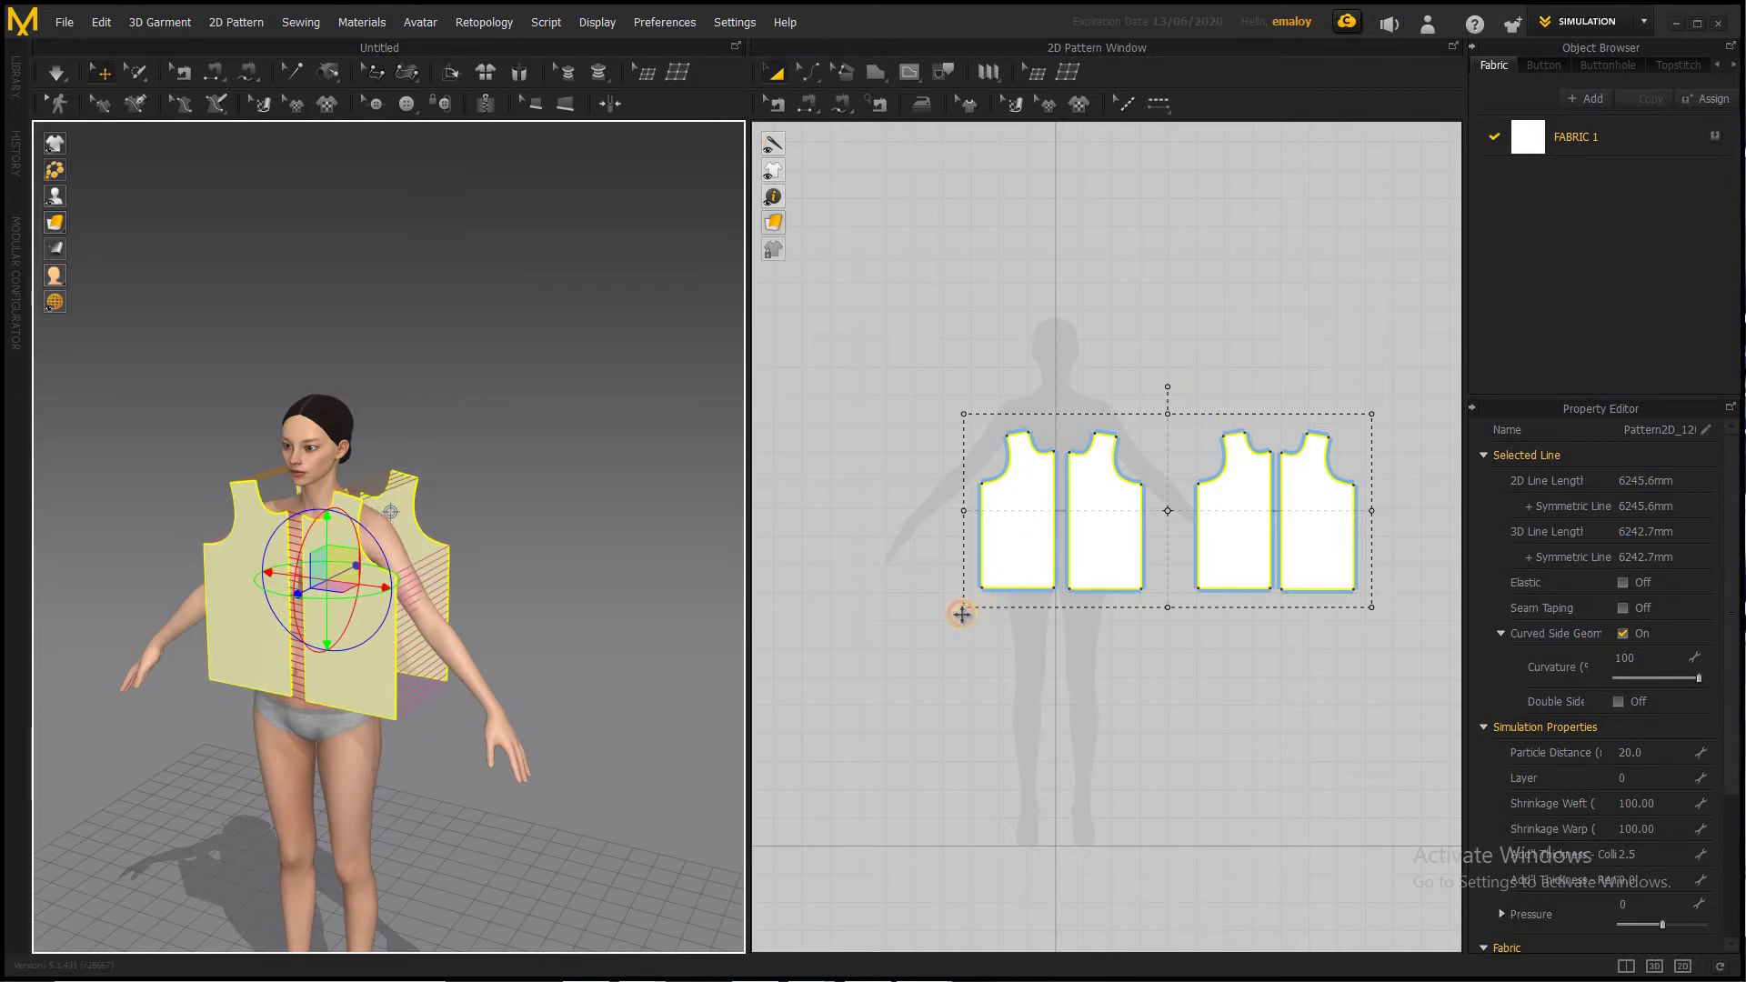
Narrow the four top panels from both sides and stretch their hems down for a longer top
click(961, 615)
drag(963, 515, 980, 515)
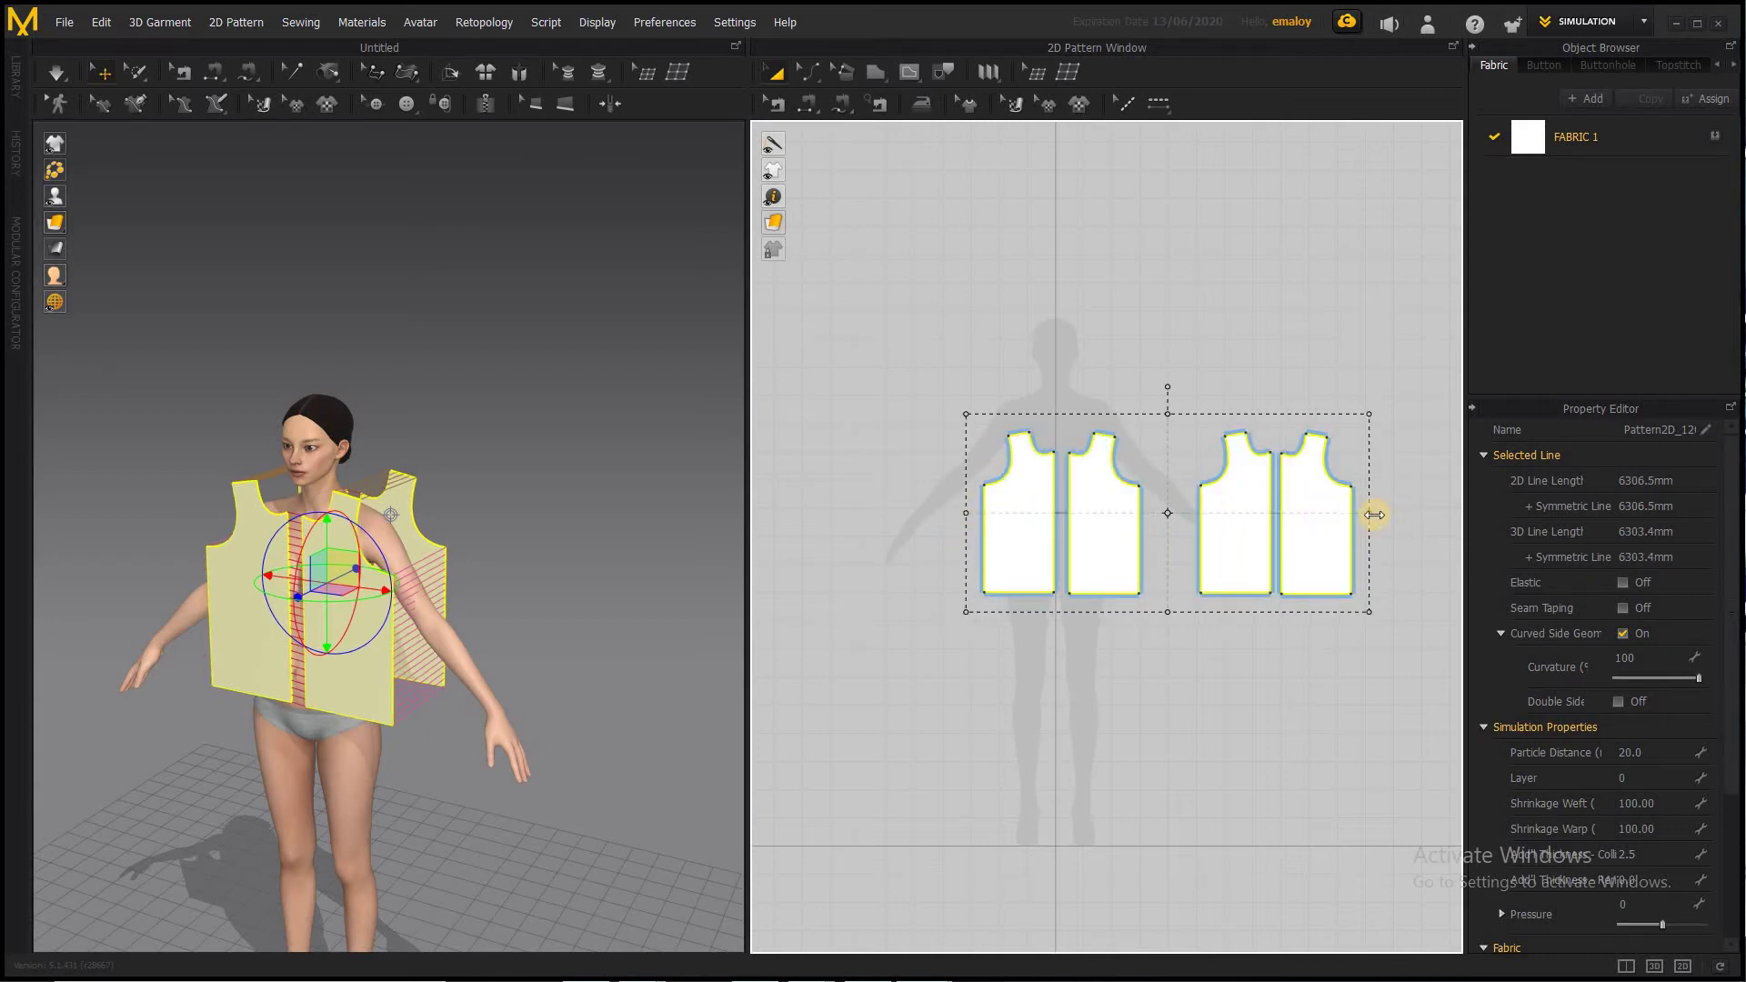
drag(1372, 515, 1349, 513)
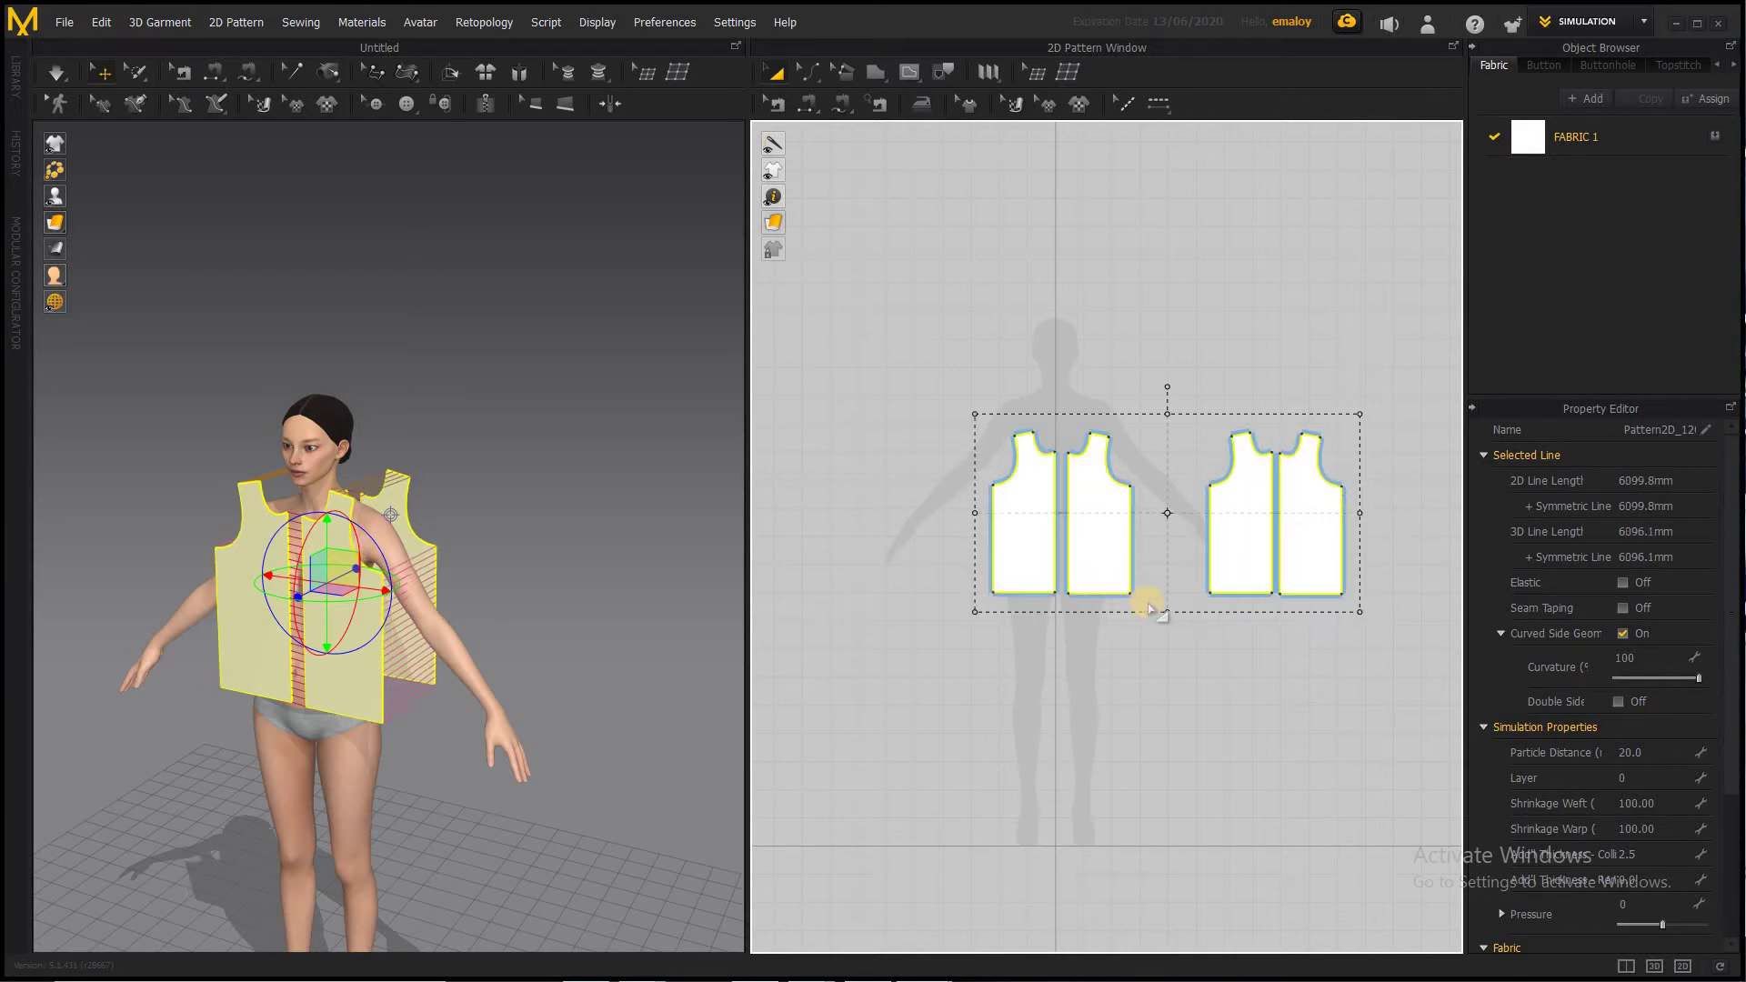
drag(1172, 616, 1171, 632)
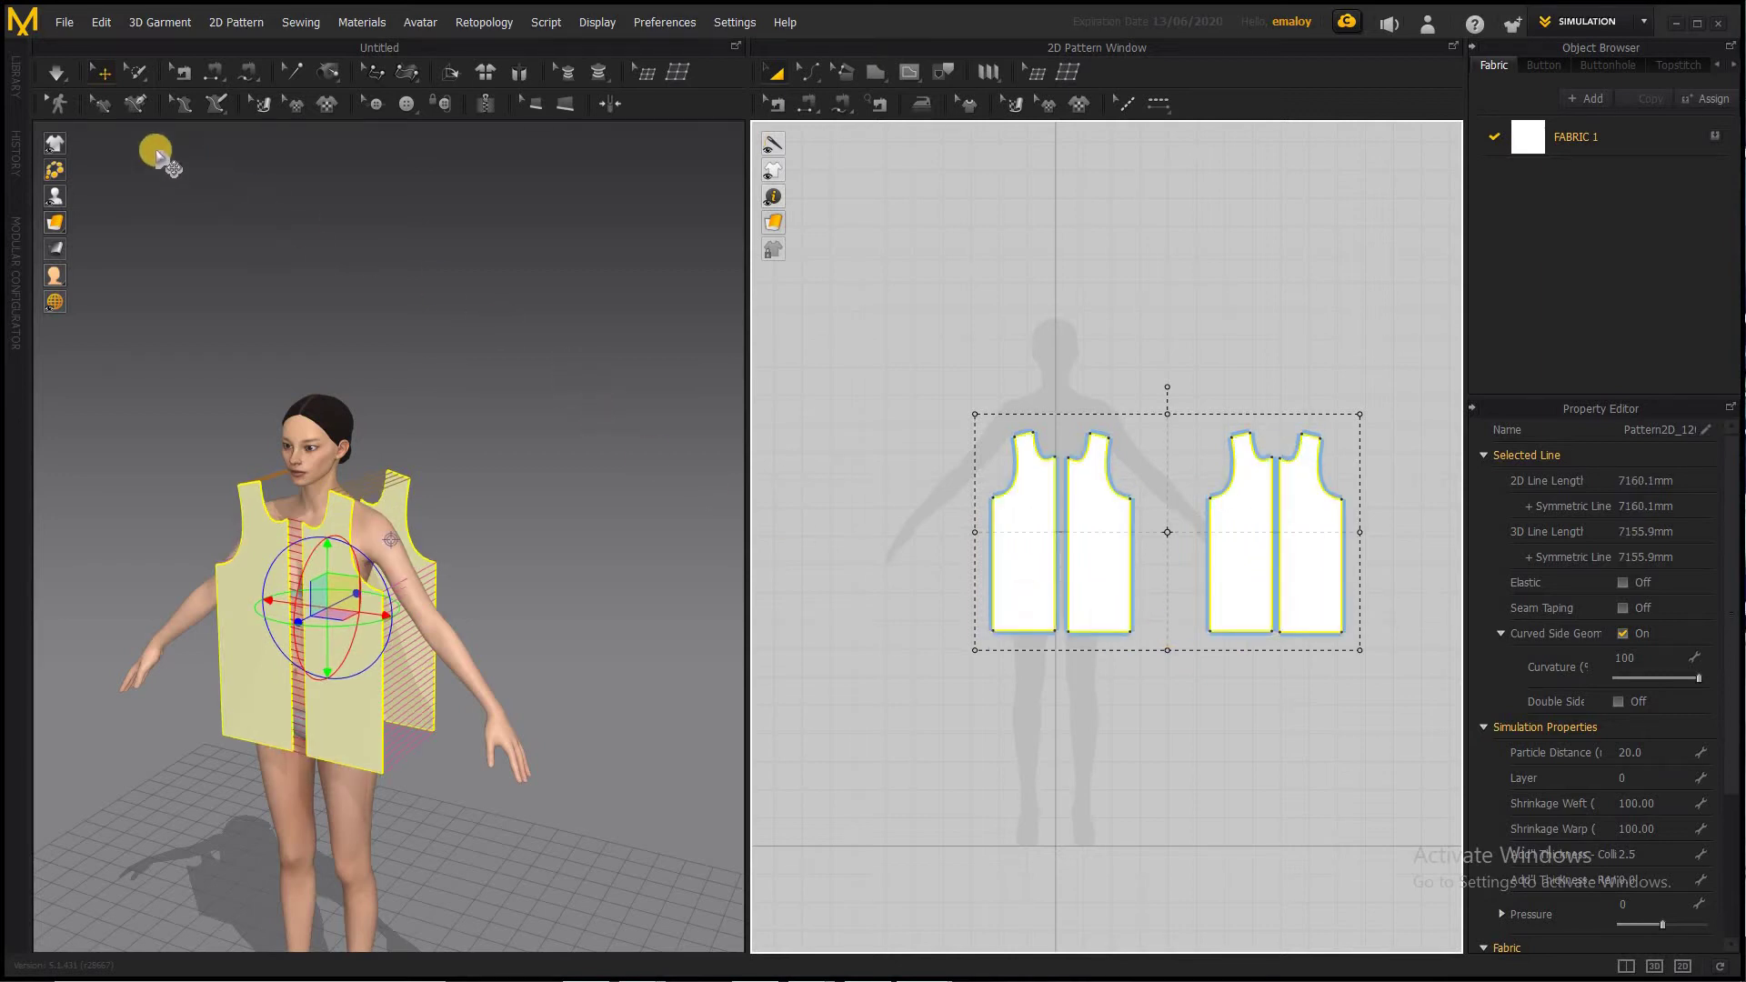
Simulate the resized top so it drapes on the avatar, and pull its shoulder straps into place
click(59, 80)
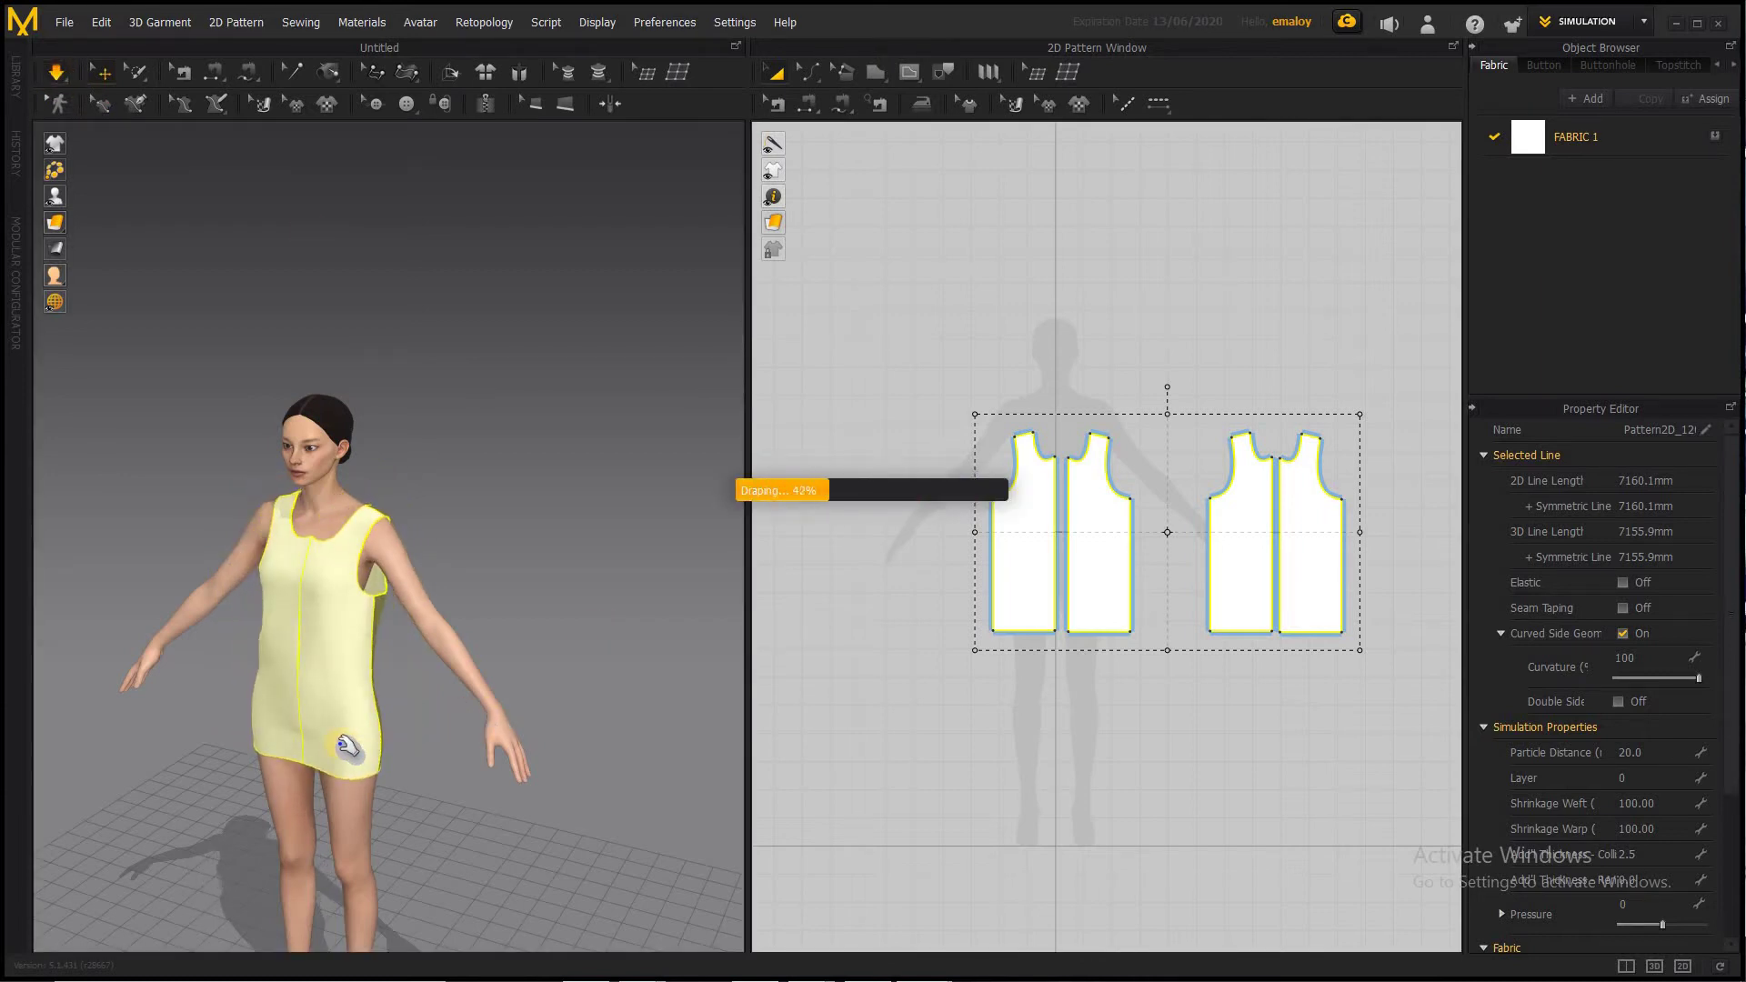
right_drag(364, 744, 441, 733)
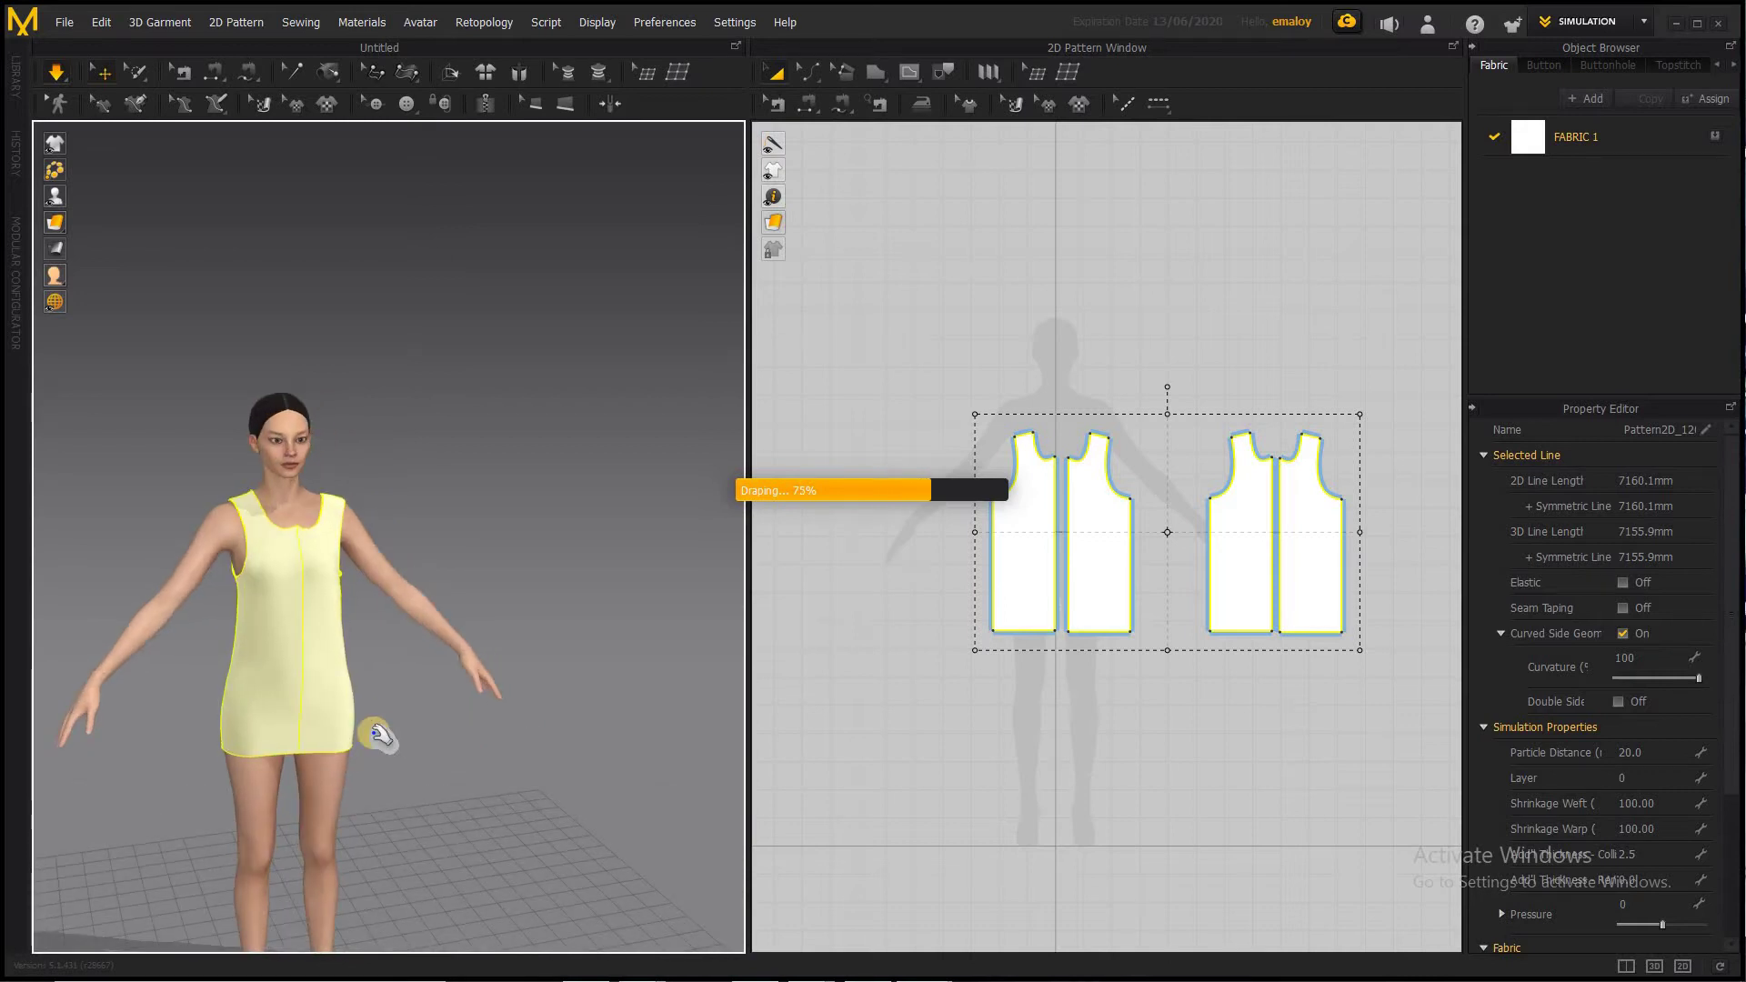
scroll(381, 746, down, 2)
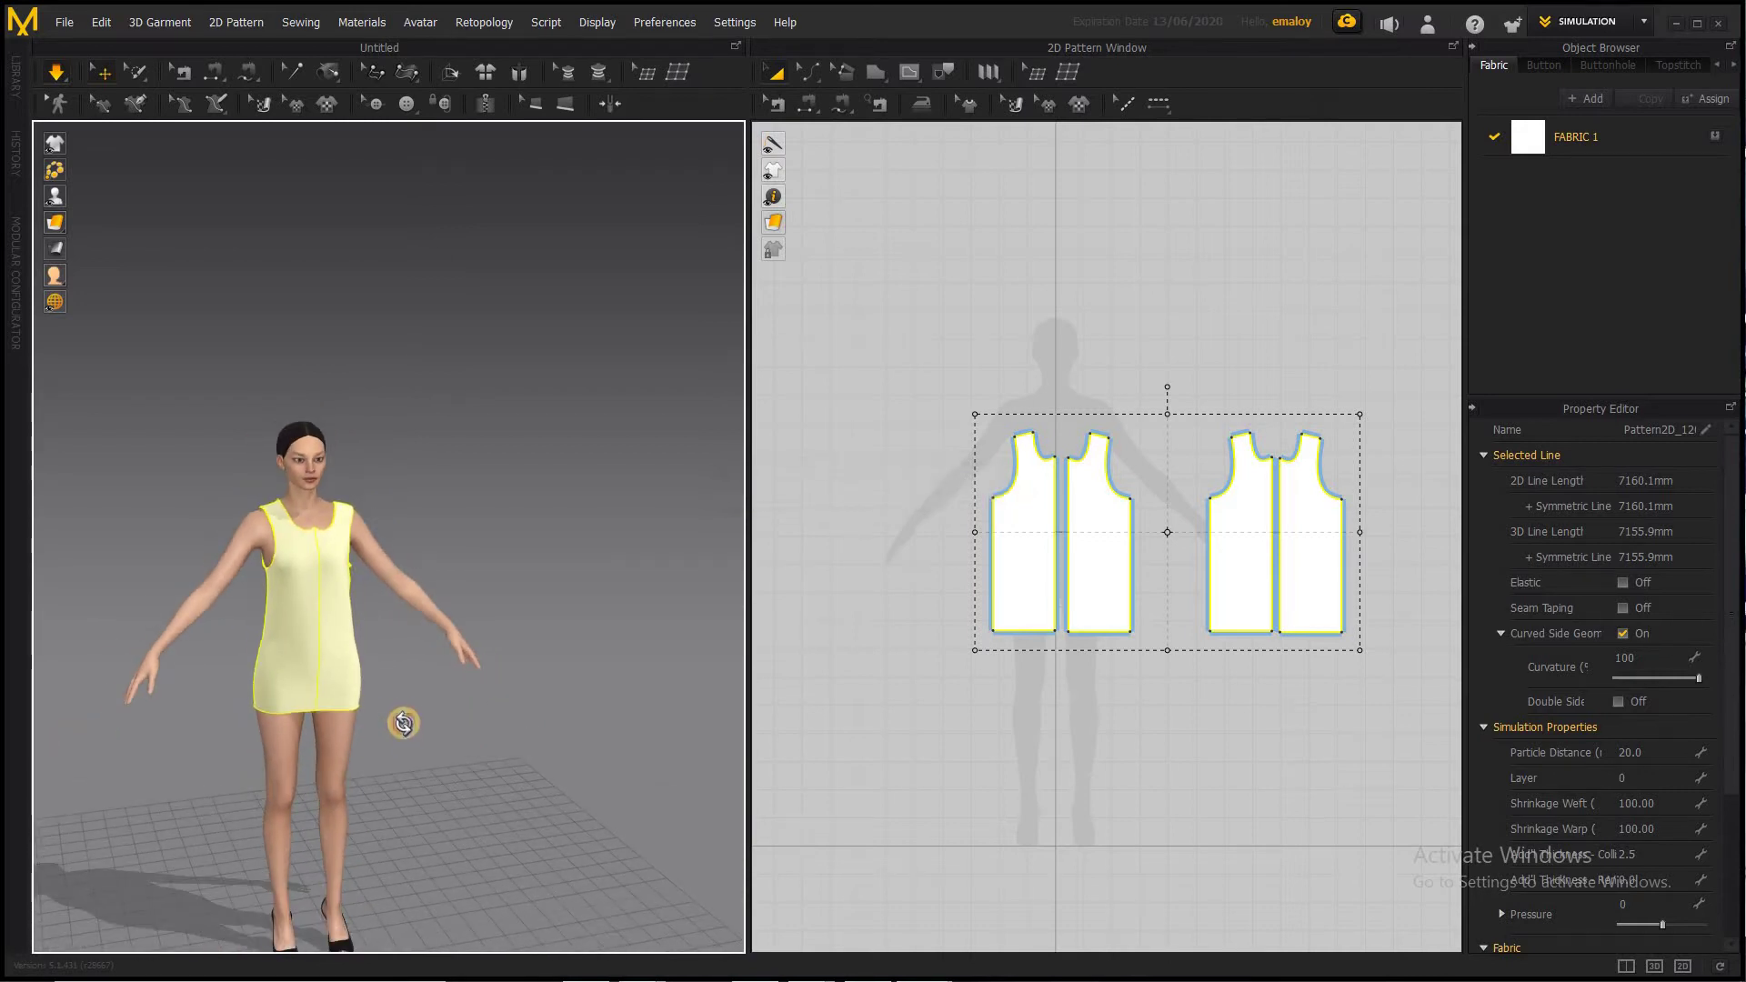
right_drag(406, 725, 322, 700)
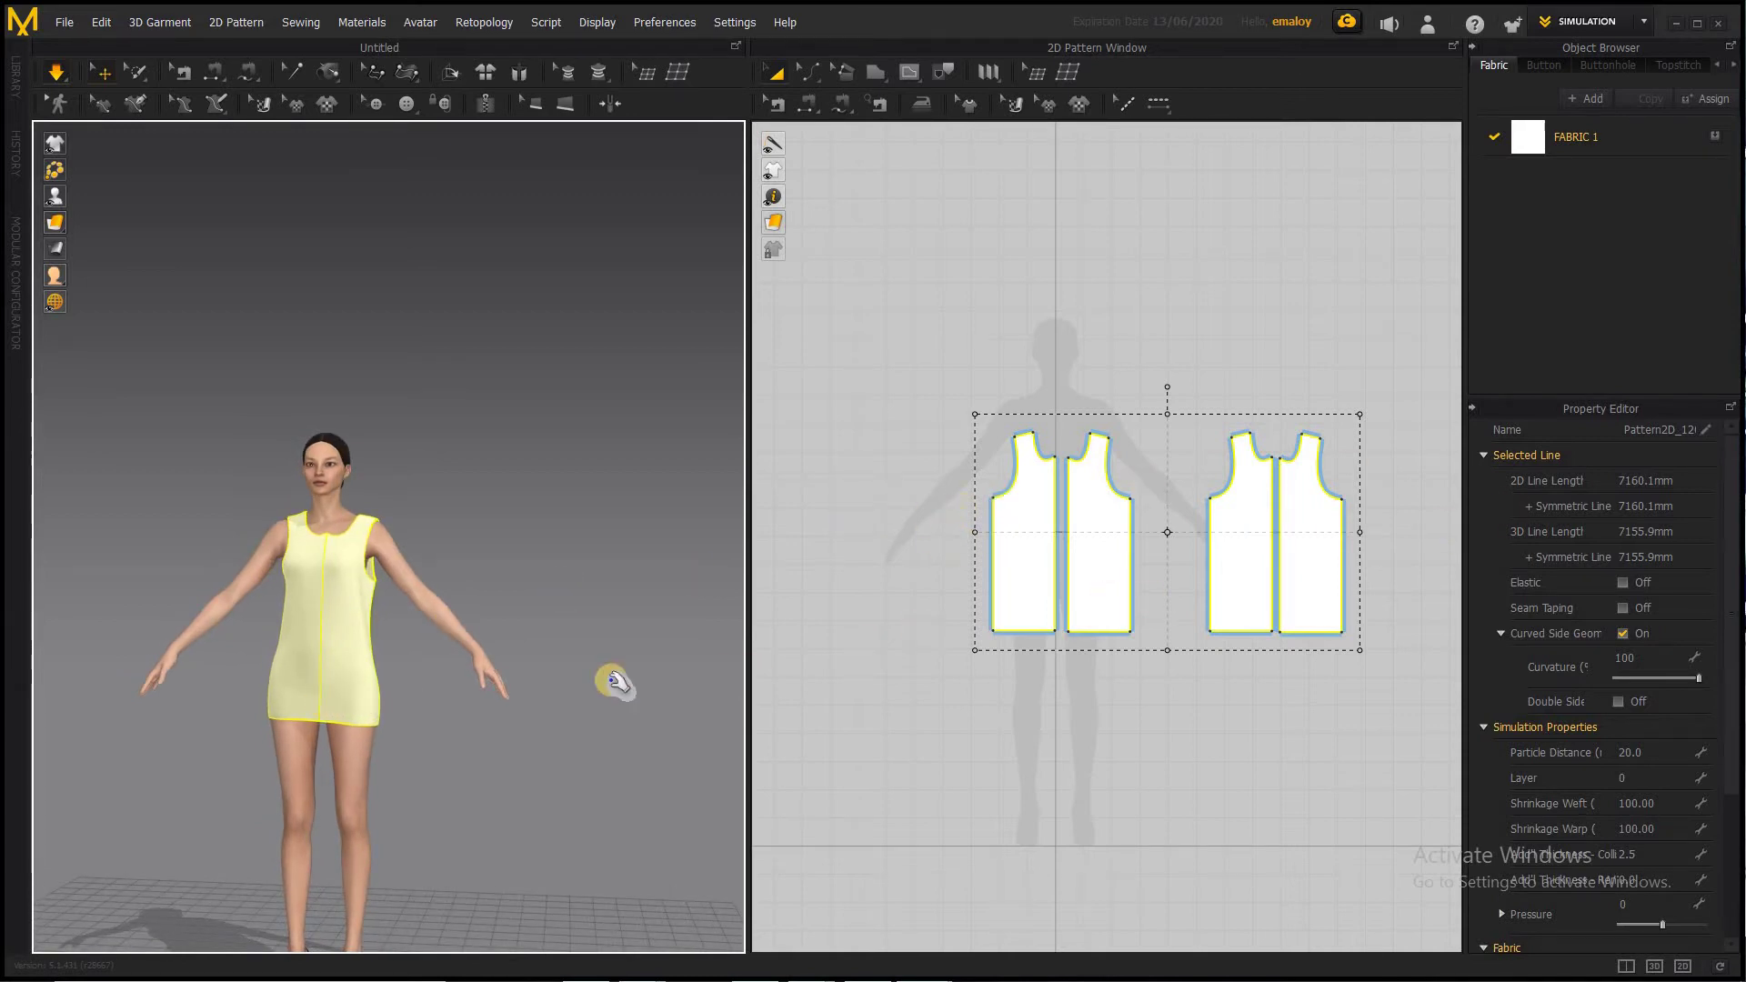
right_drag(616, 682, 535, 678)
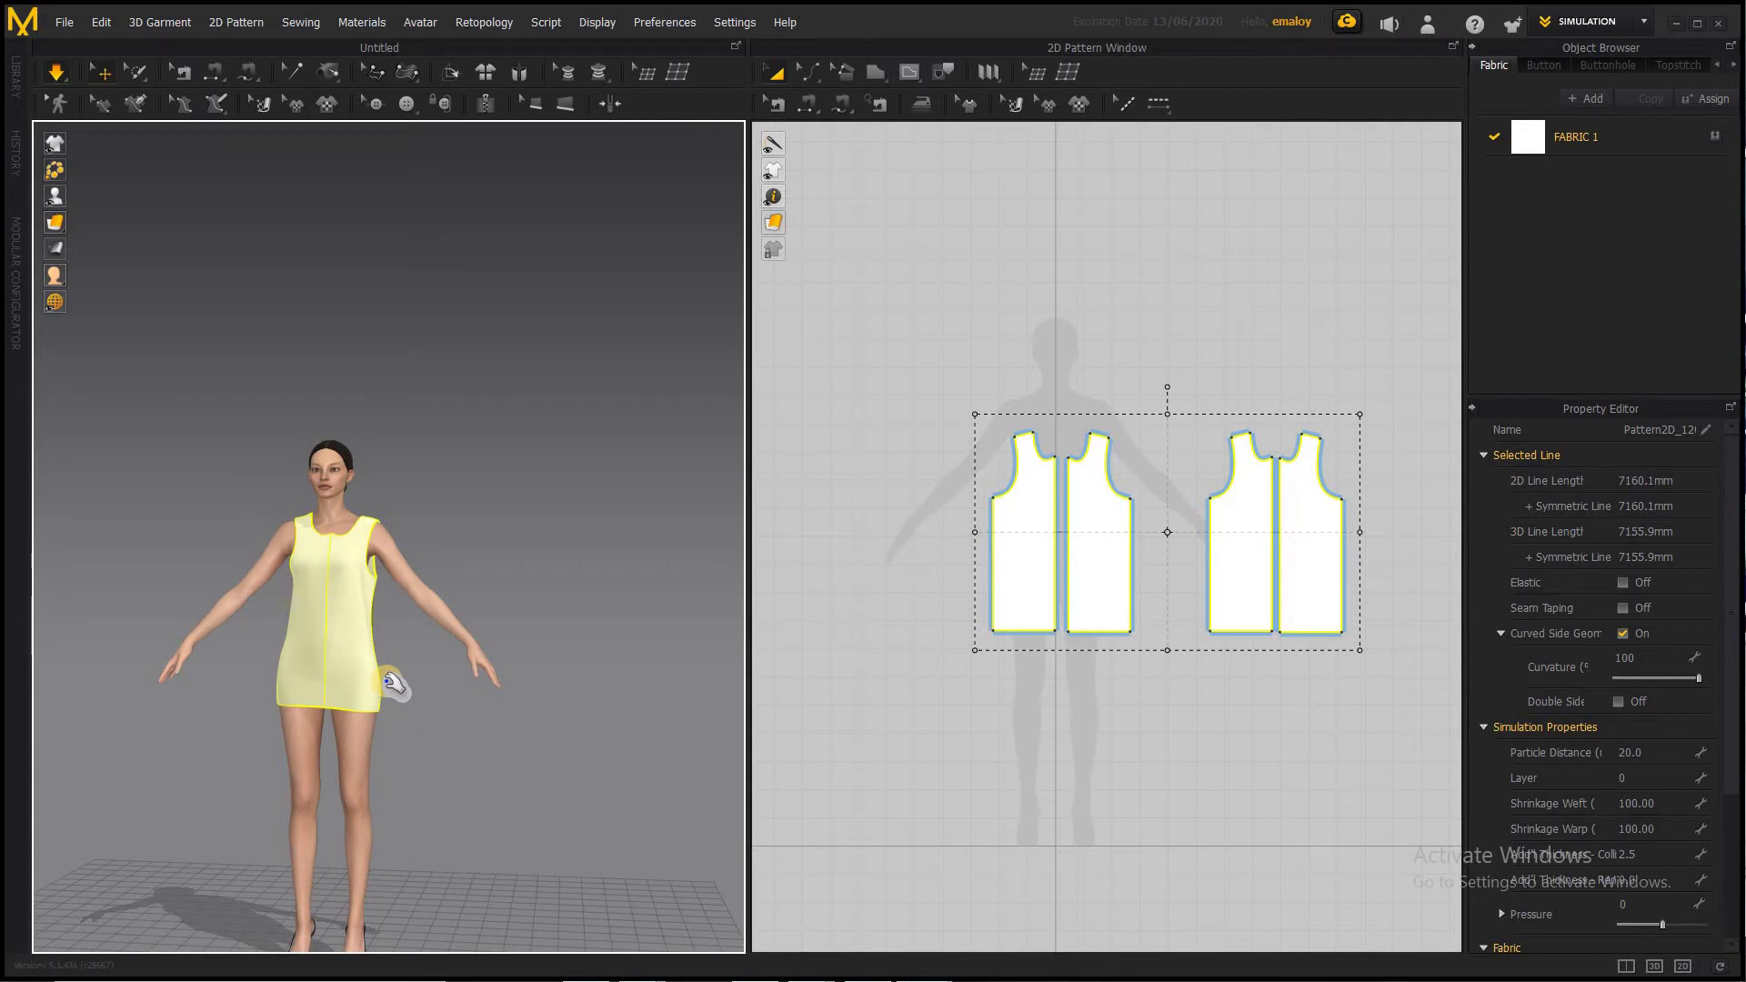
right_drag(393, 684, 350, 498)
scroll(367, 482, up, 2)
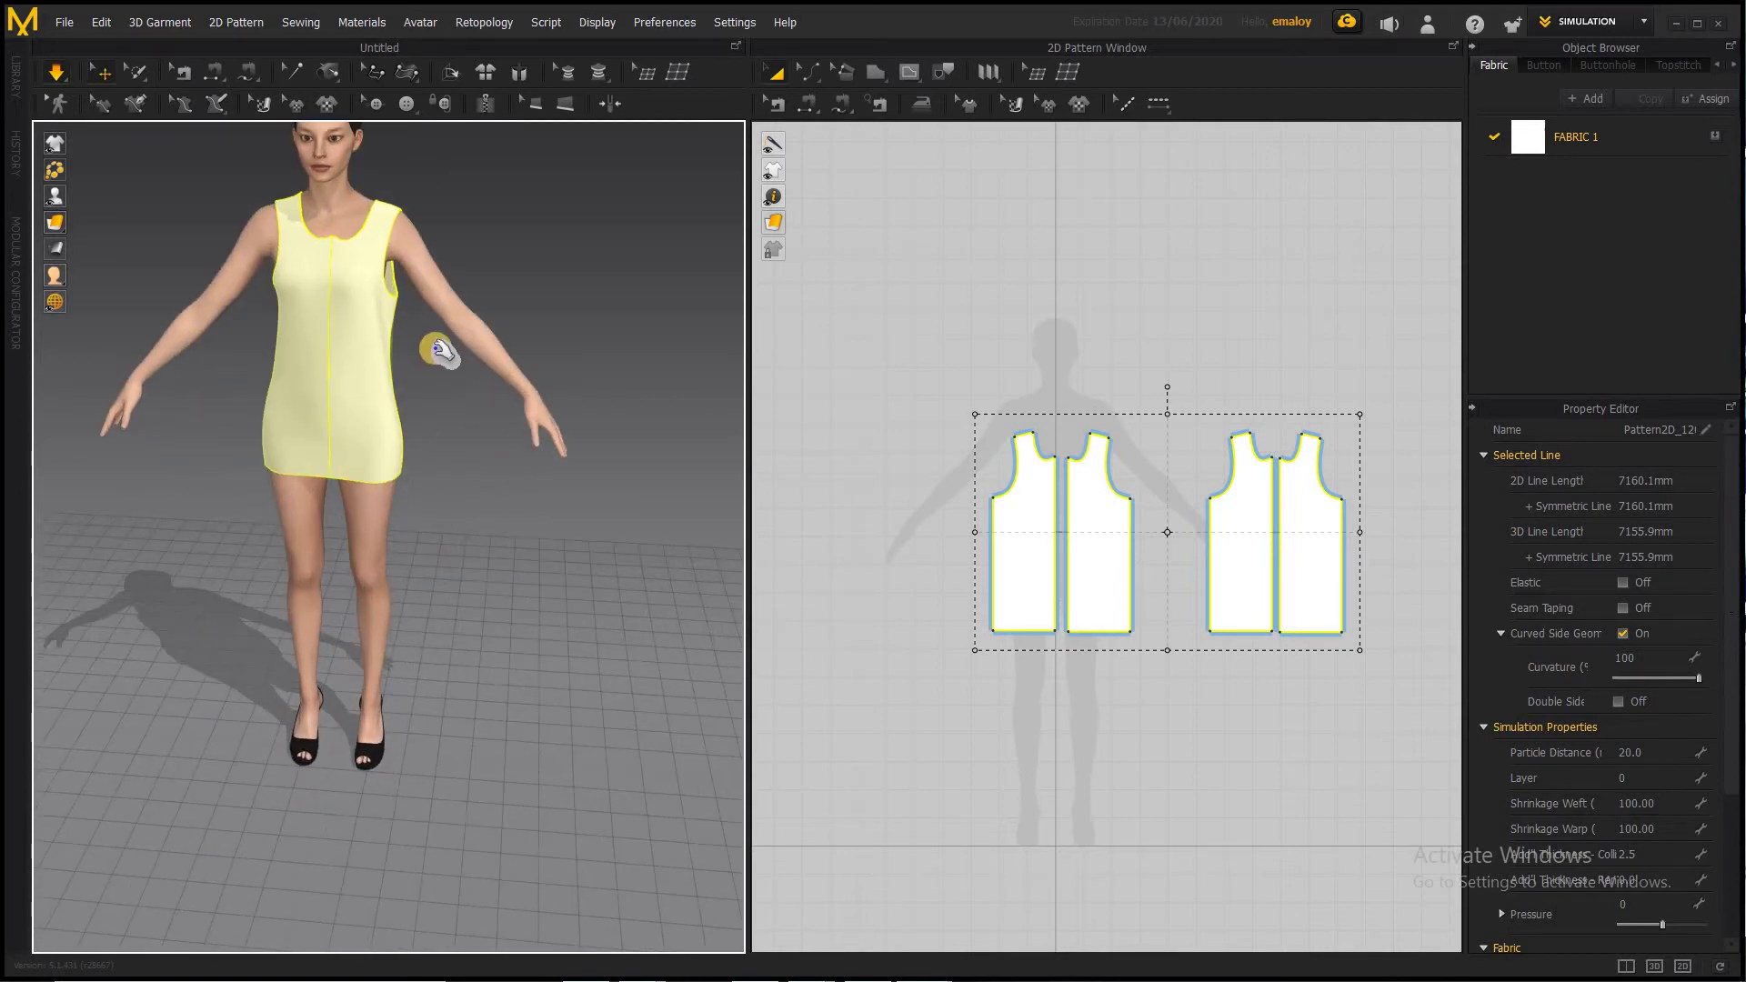
middle_drag(437, 359, 440, 491)
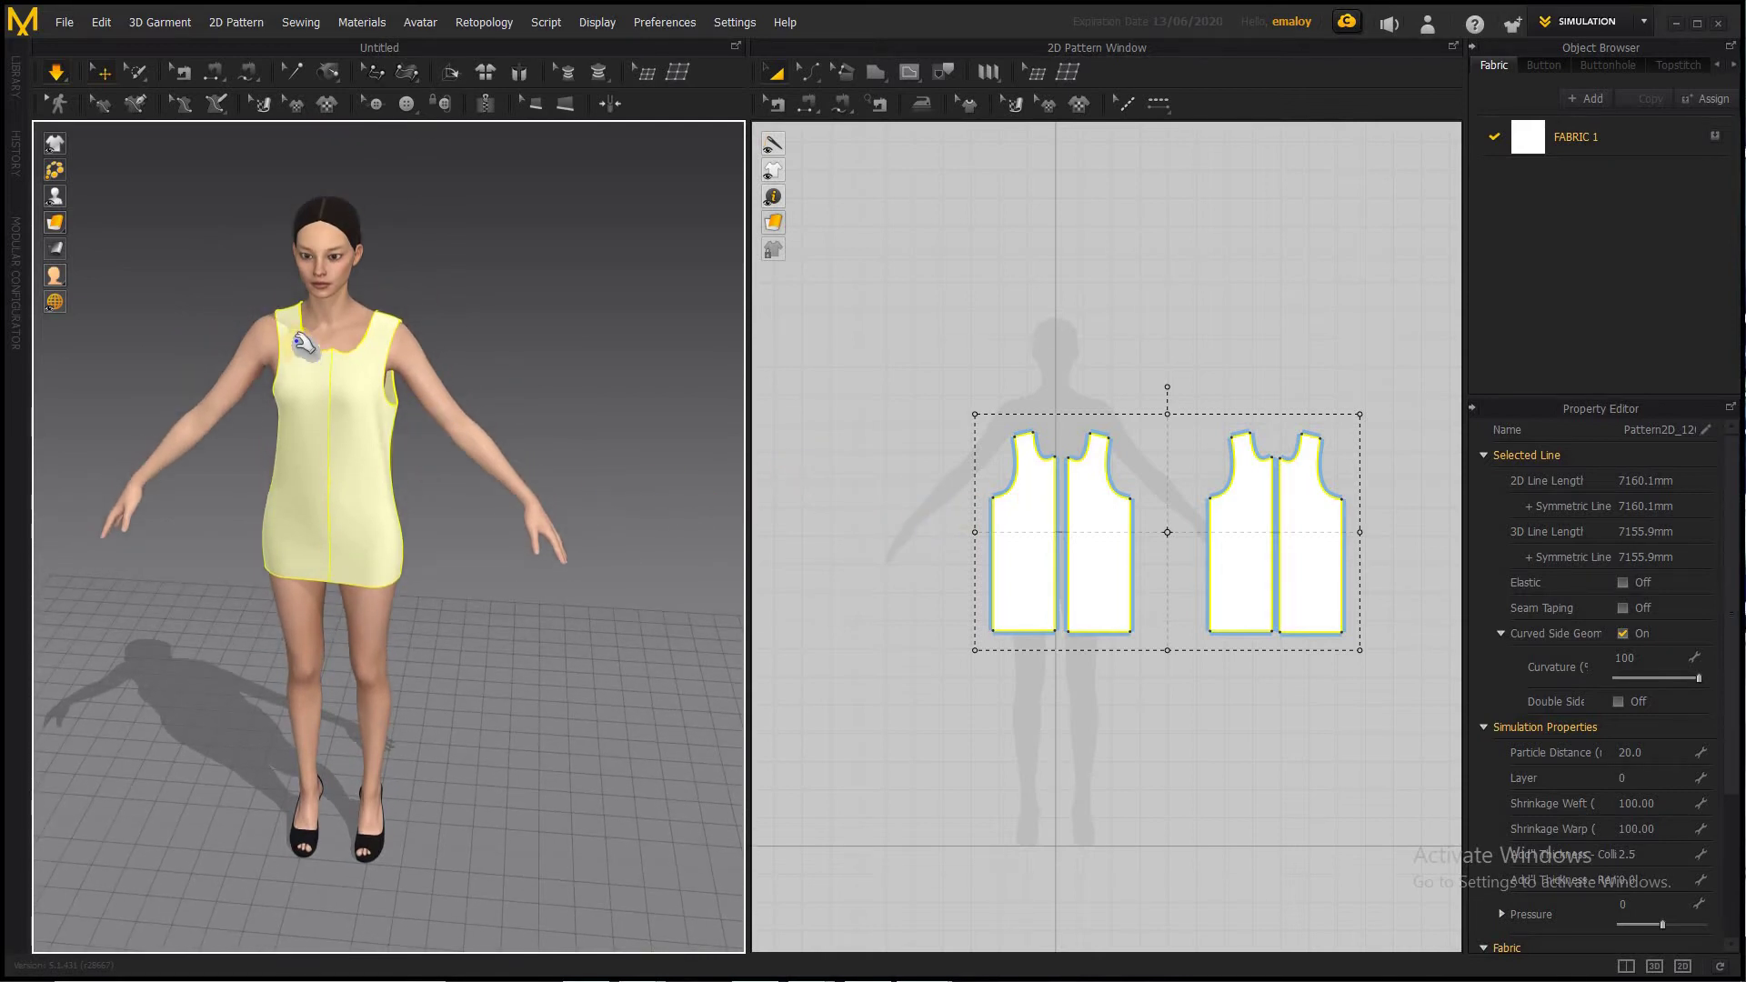
mouse_move(382, 326)
mouse_down()
mouse_move(379, 363)
mouse_move(383, 349)
mouse_up()
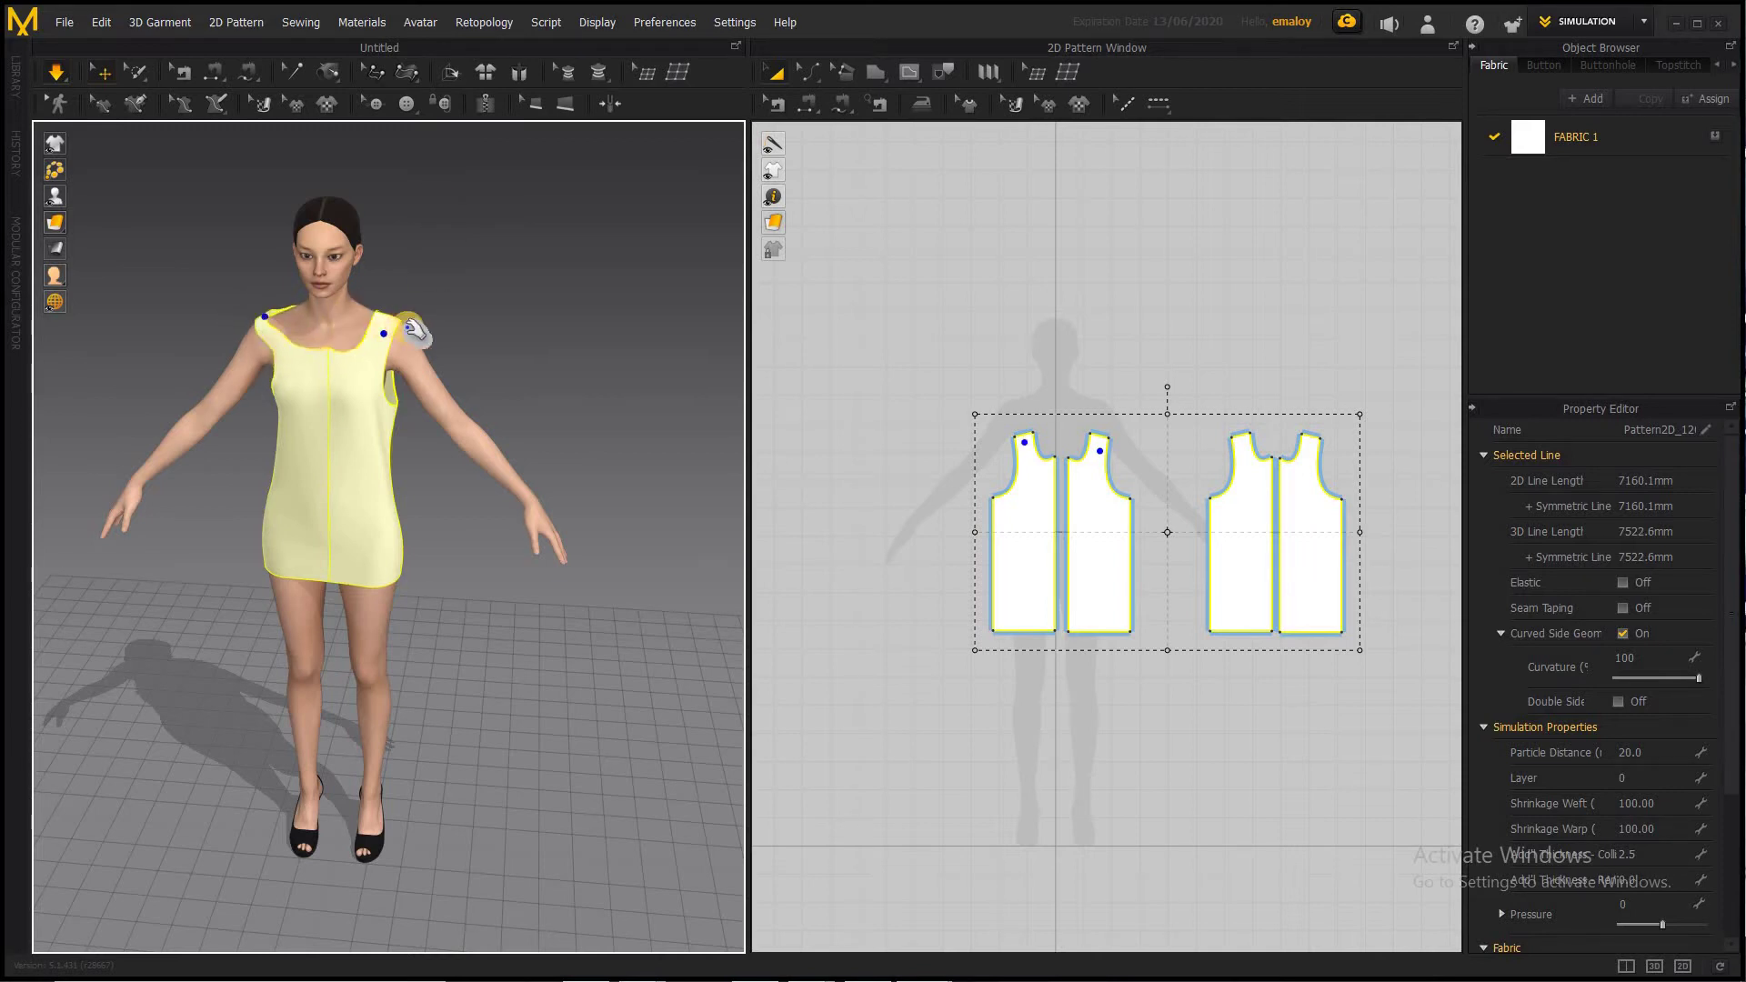
click(379, 326)
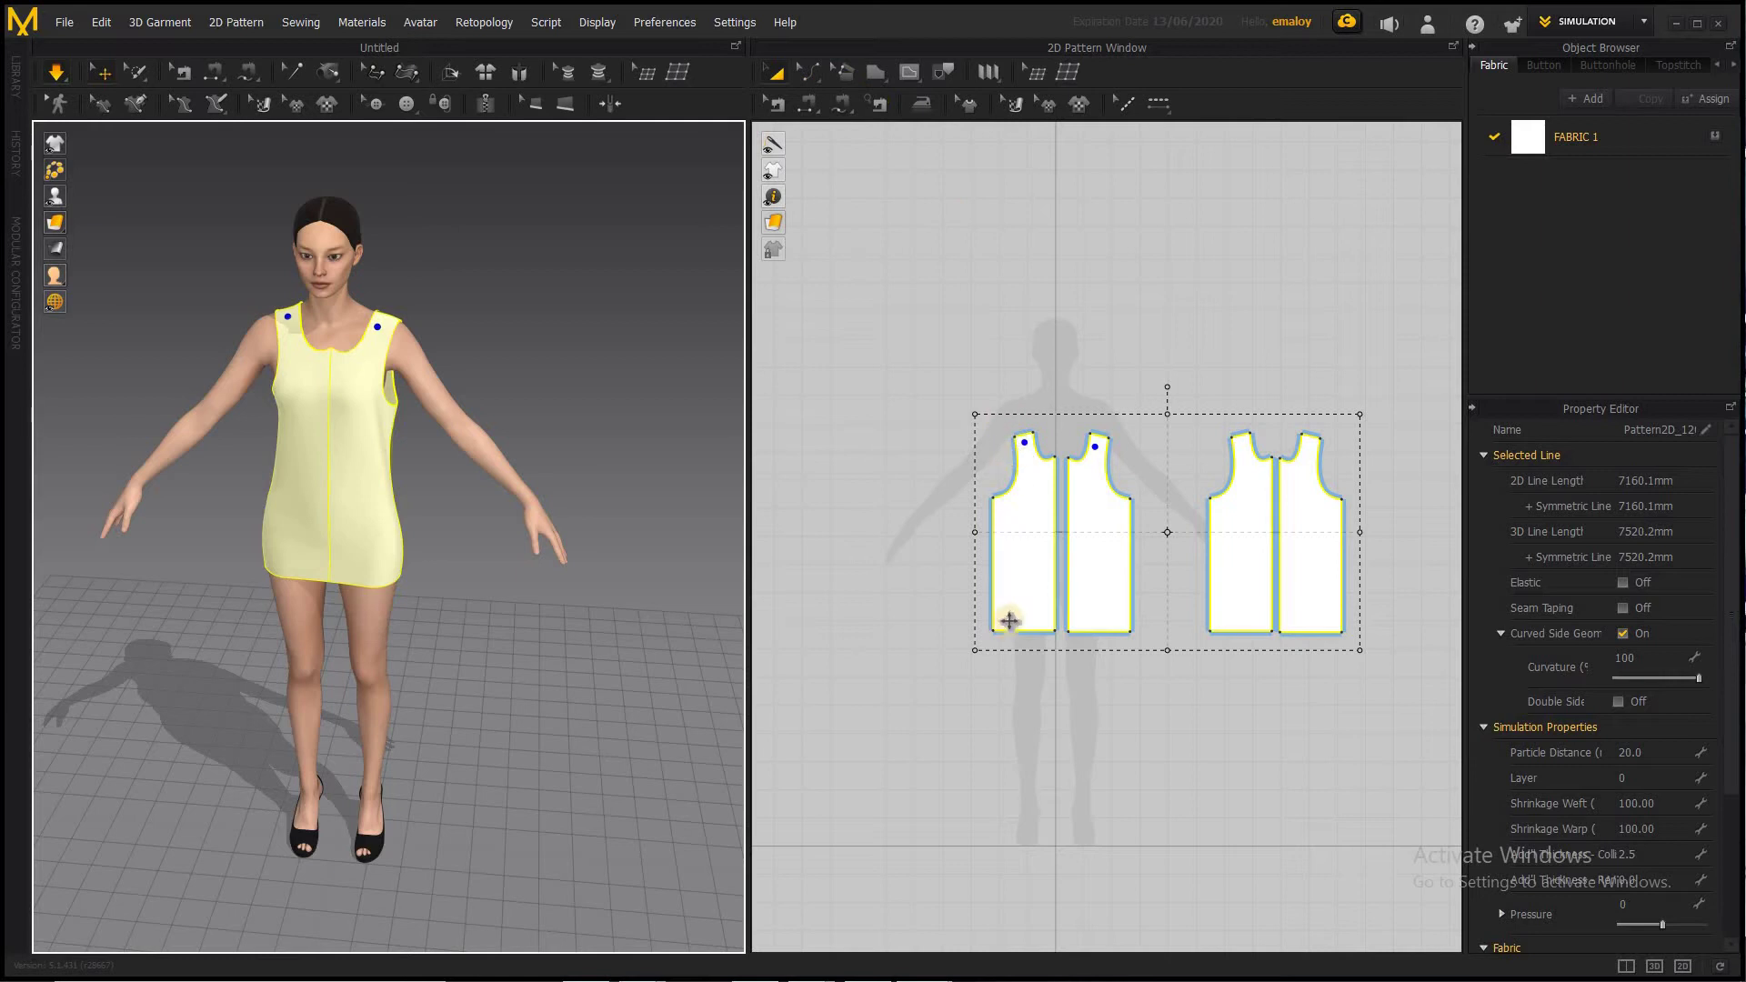
Move the top panels upward in 2D and draw a six-sided leg panel over the silhouette's leg, about 194 mm wide with 537 mm sides
scroll(1010, 628, down, 1)
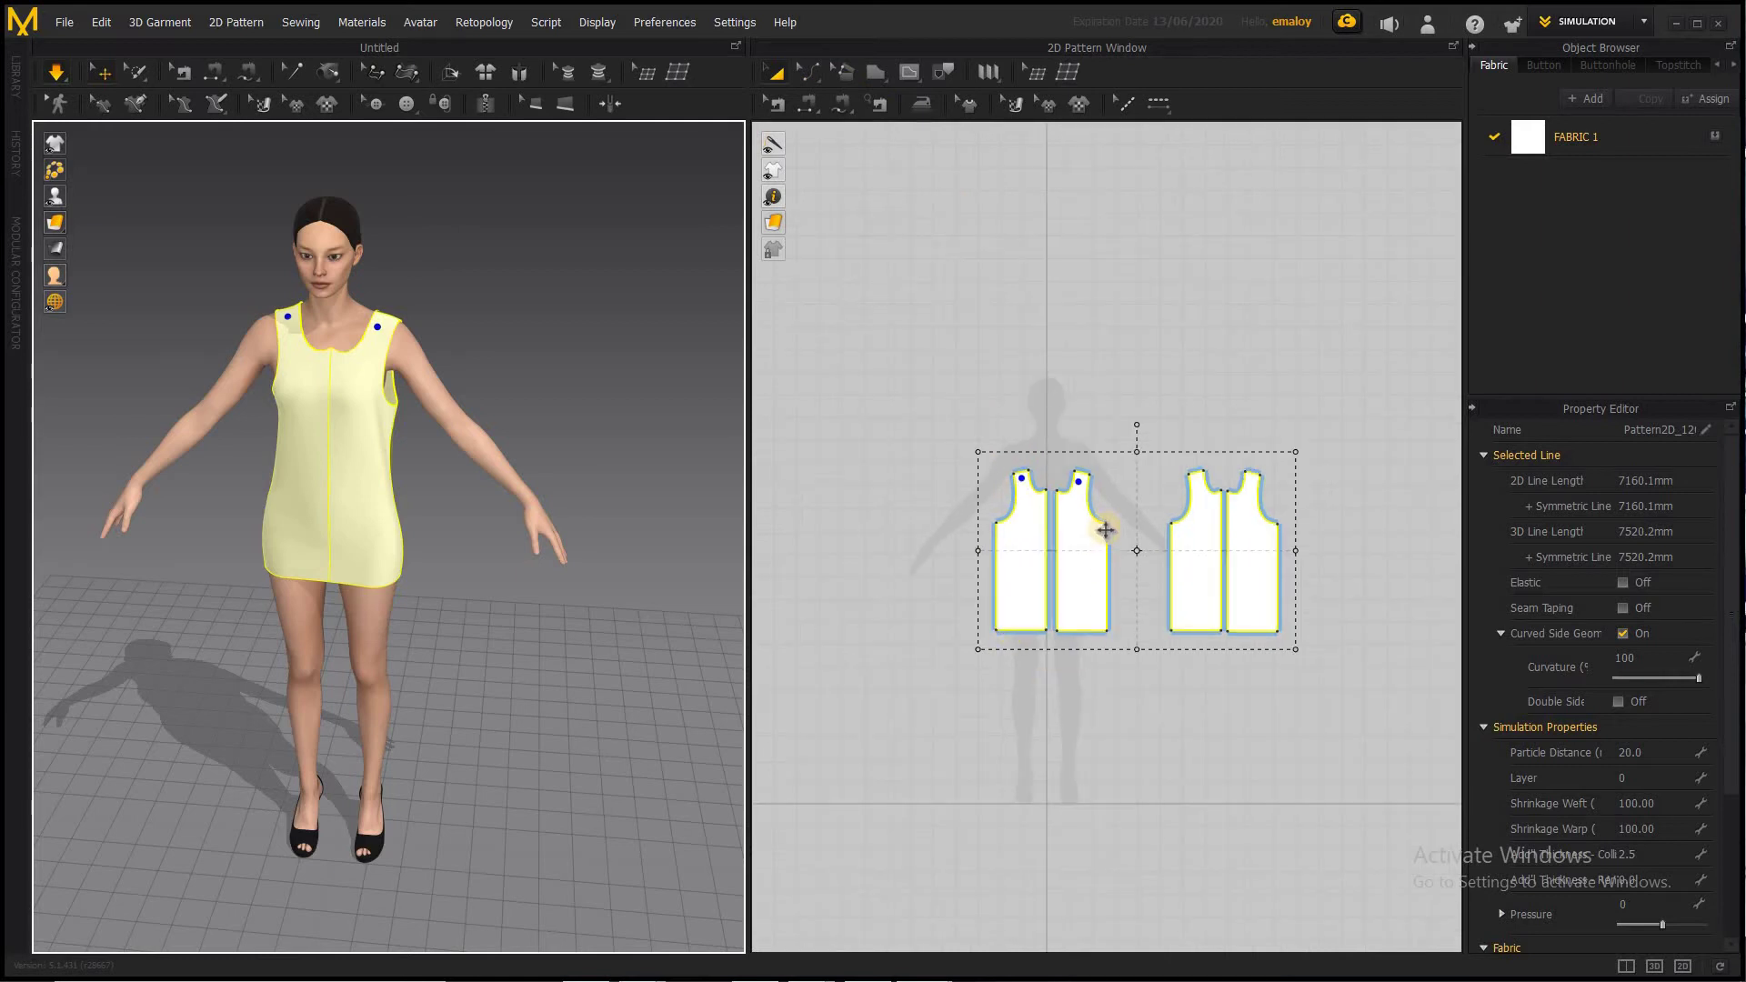
drag(1092, 455, 1077, 386)
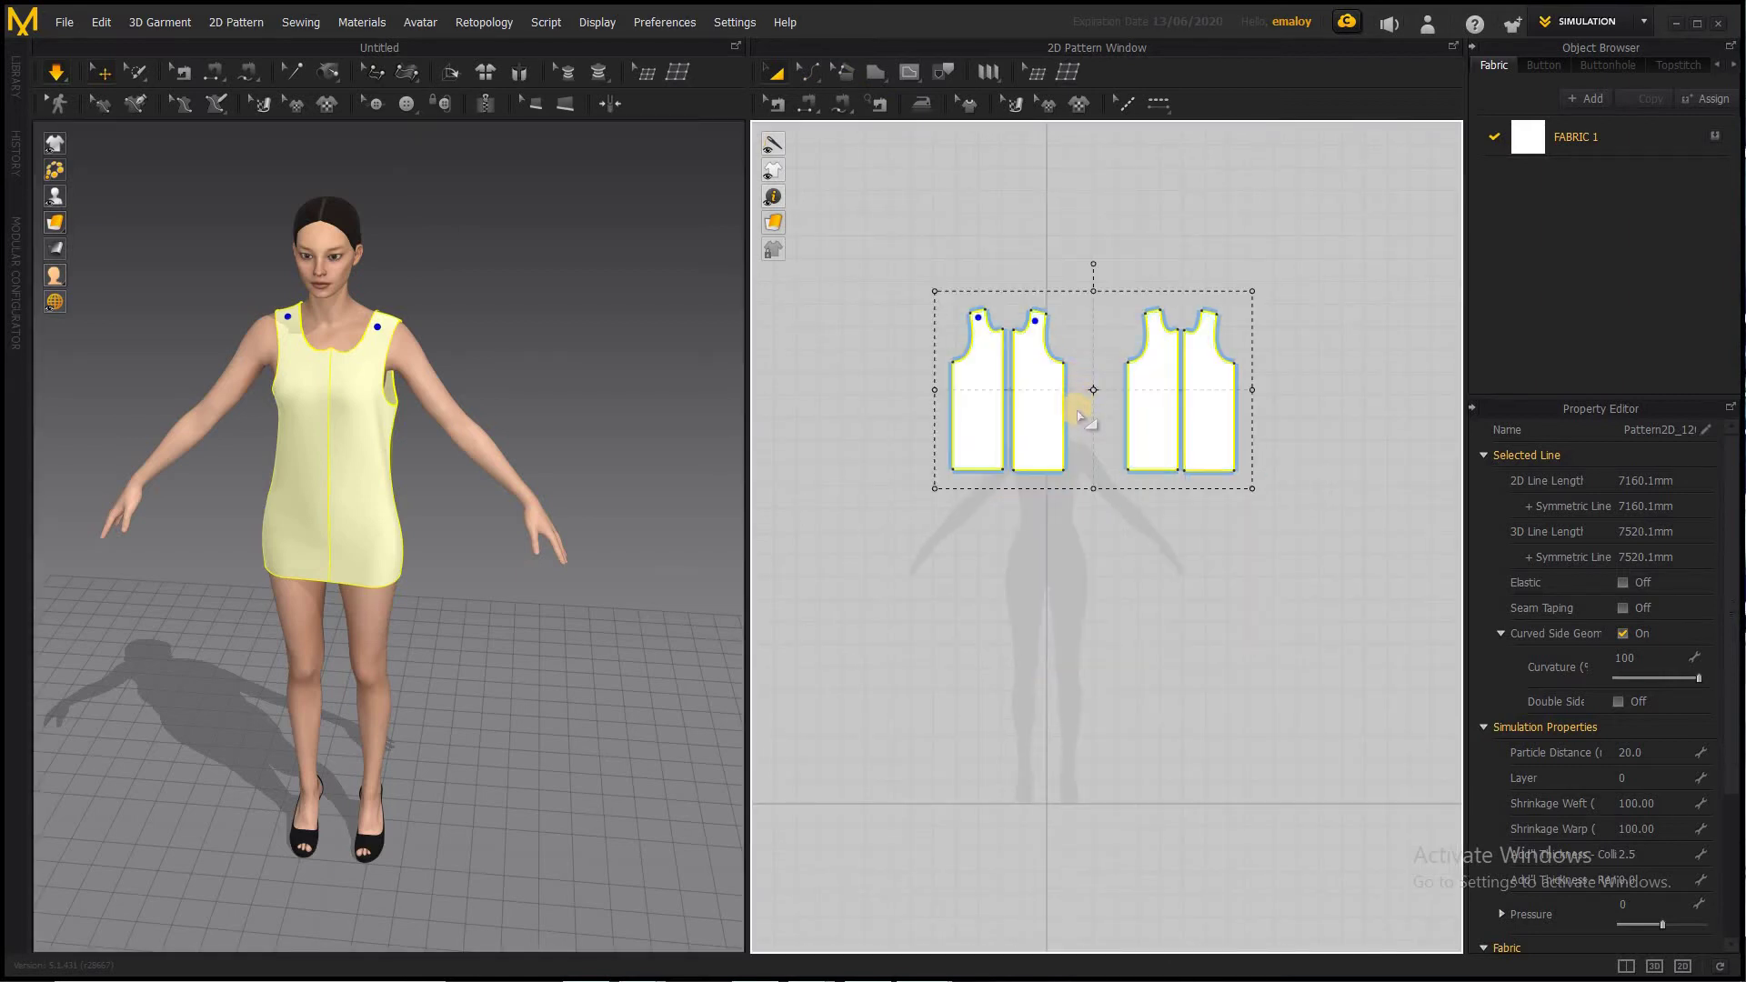
click(875, 72)
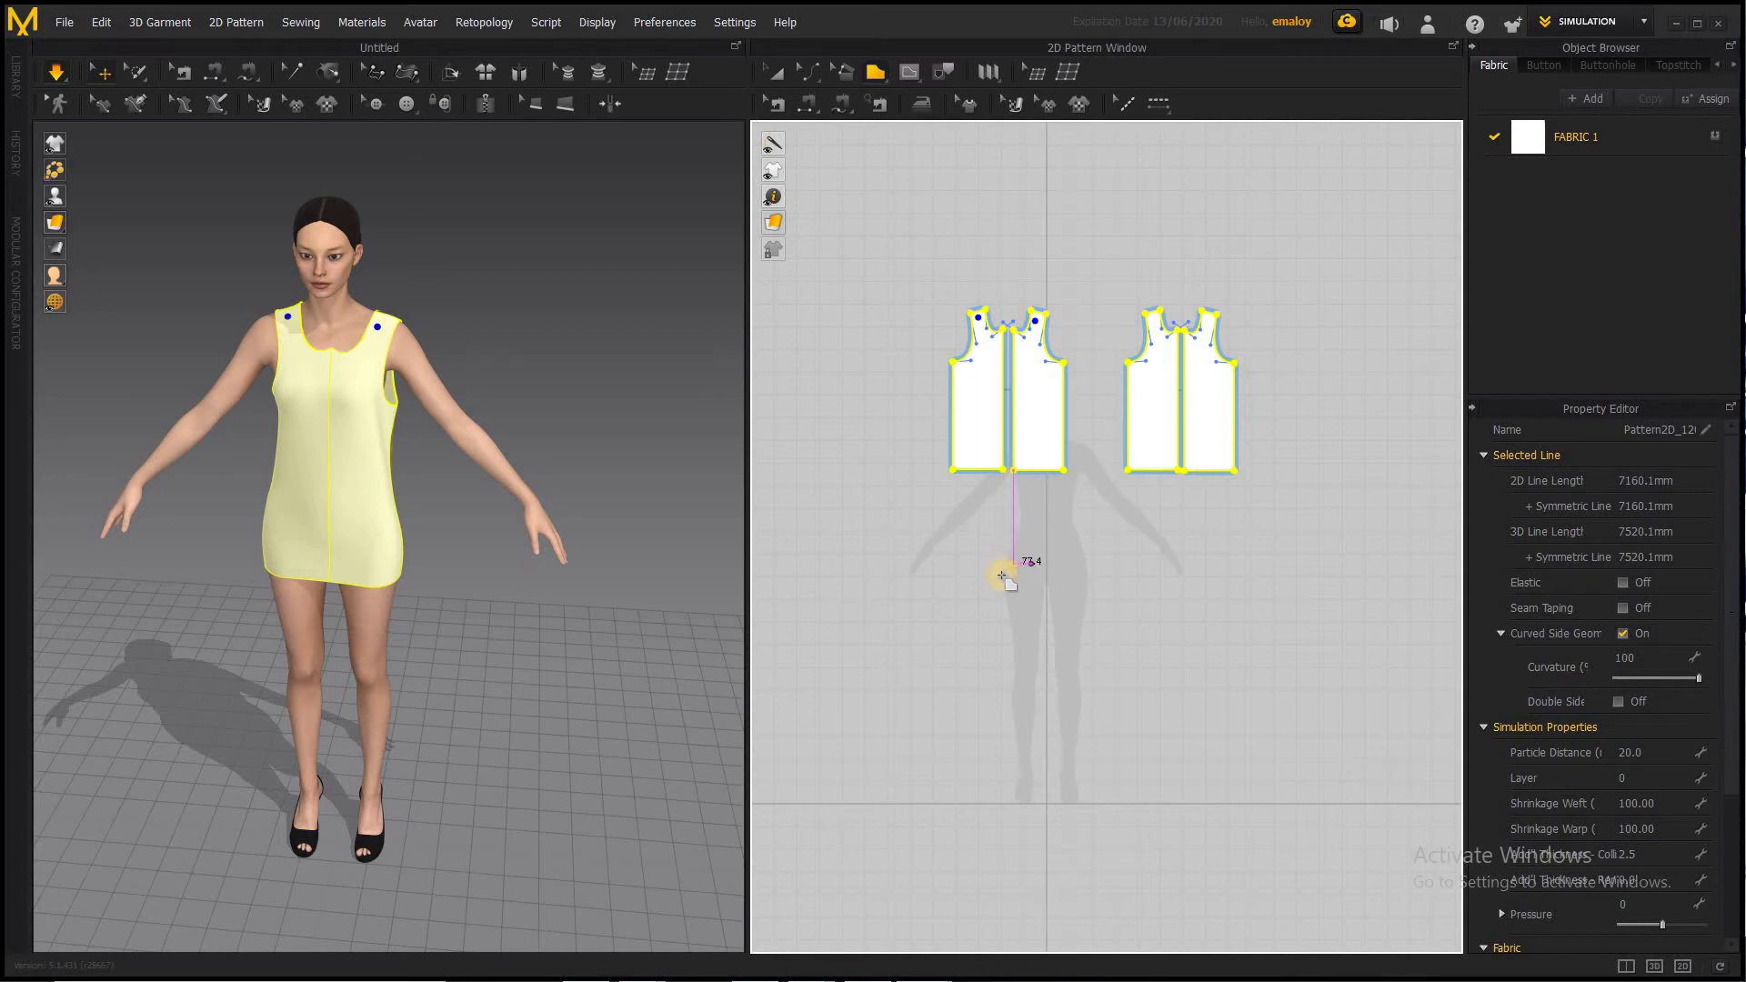
click(1002, 575)
click(1000, 587)
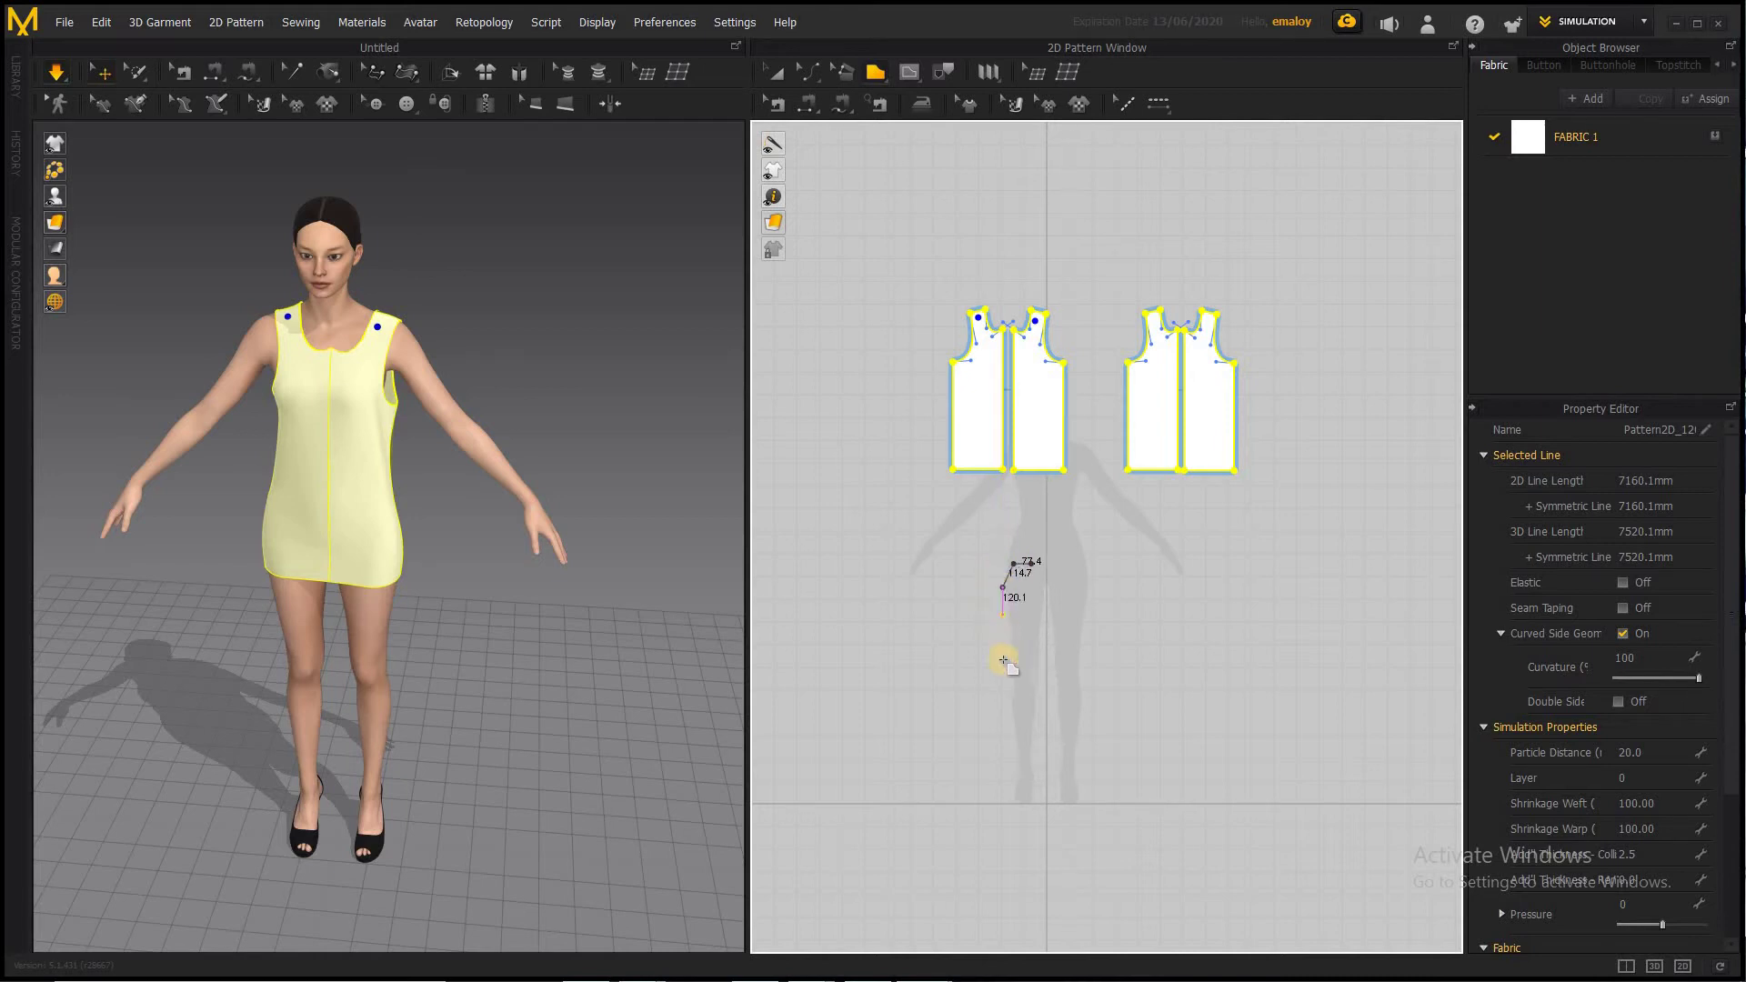
click(1004, 778)
click(1046, 768)
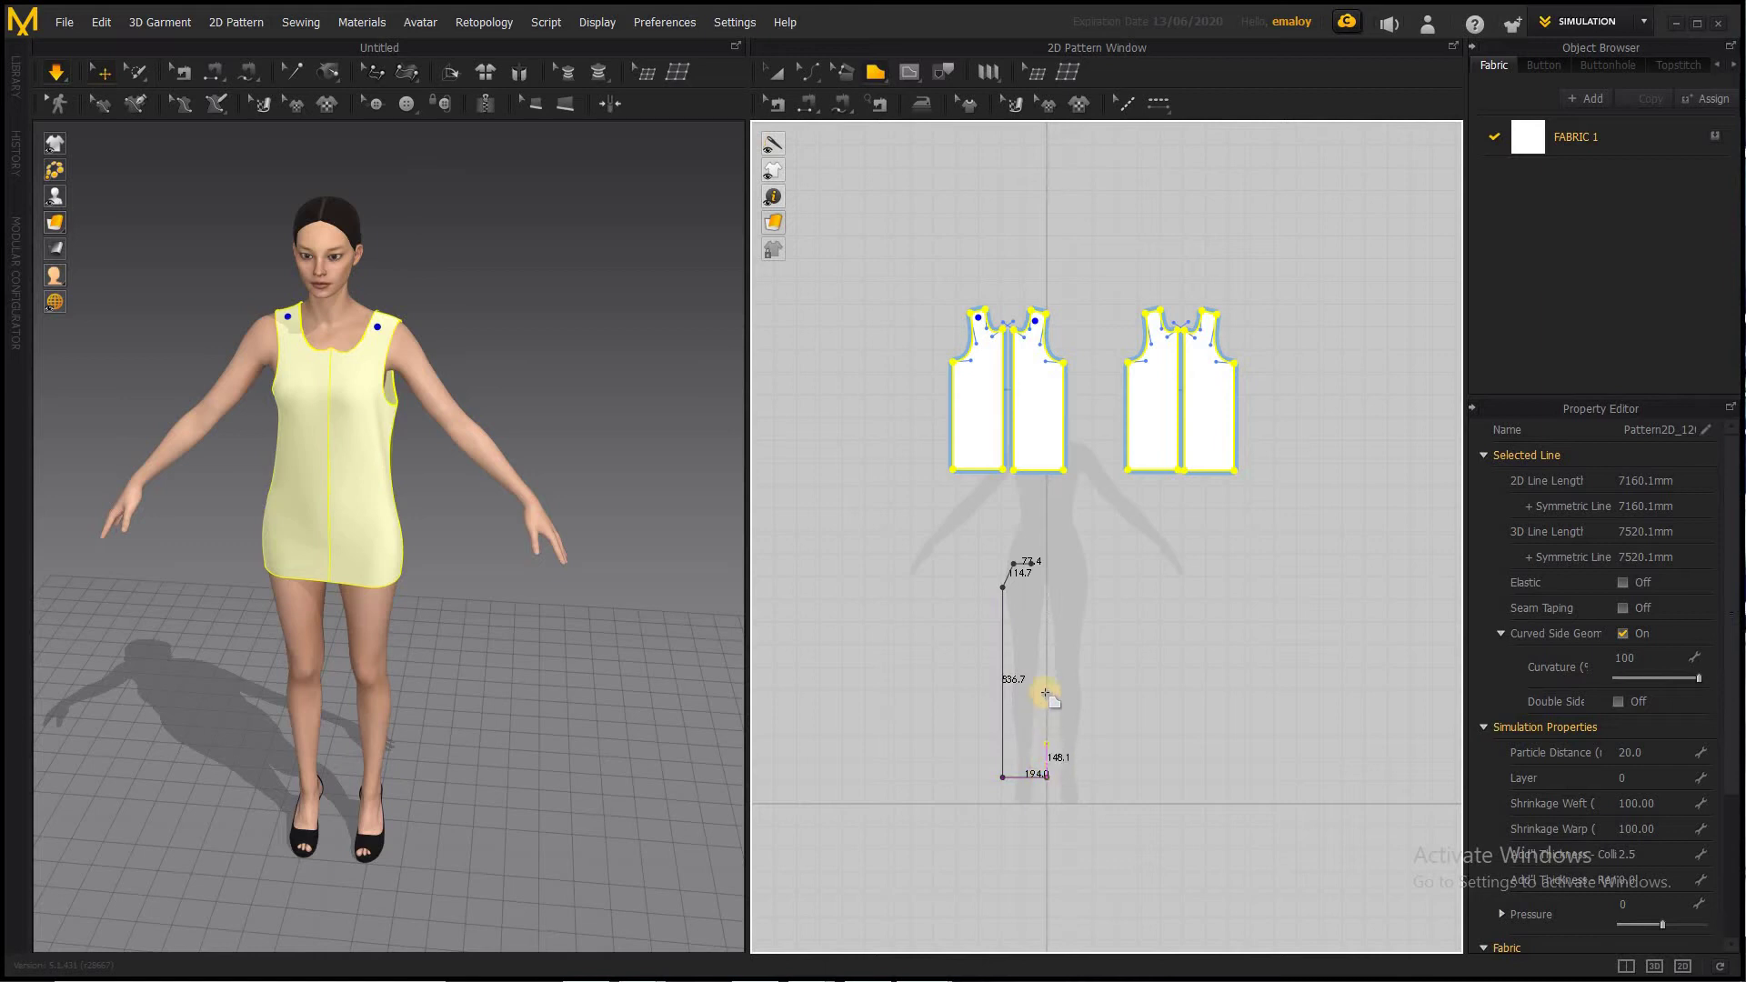
click(1046, 586)
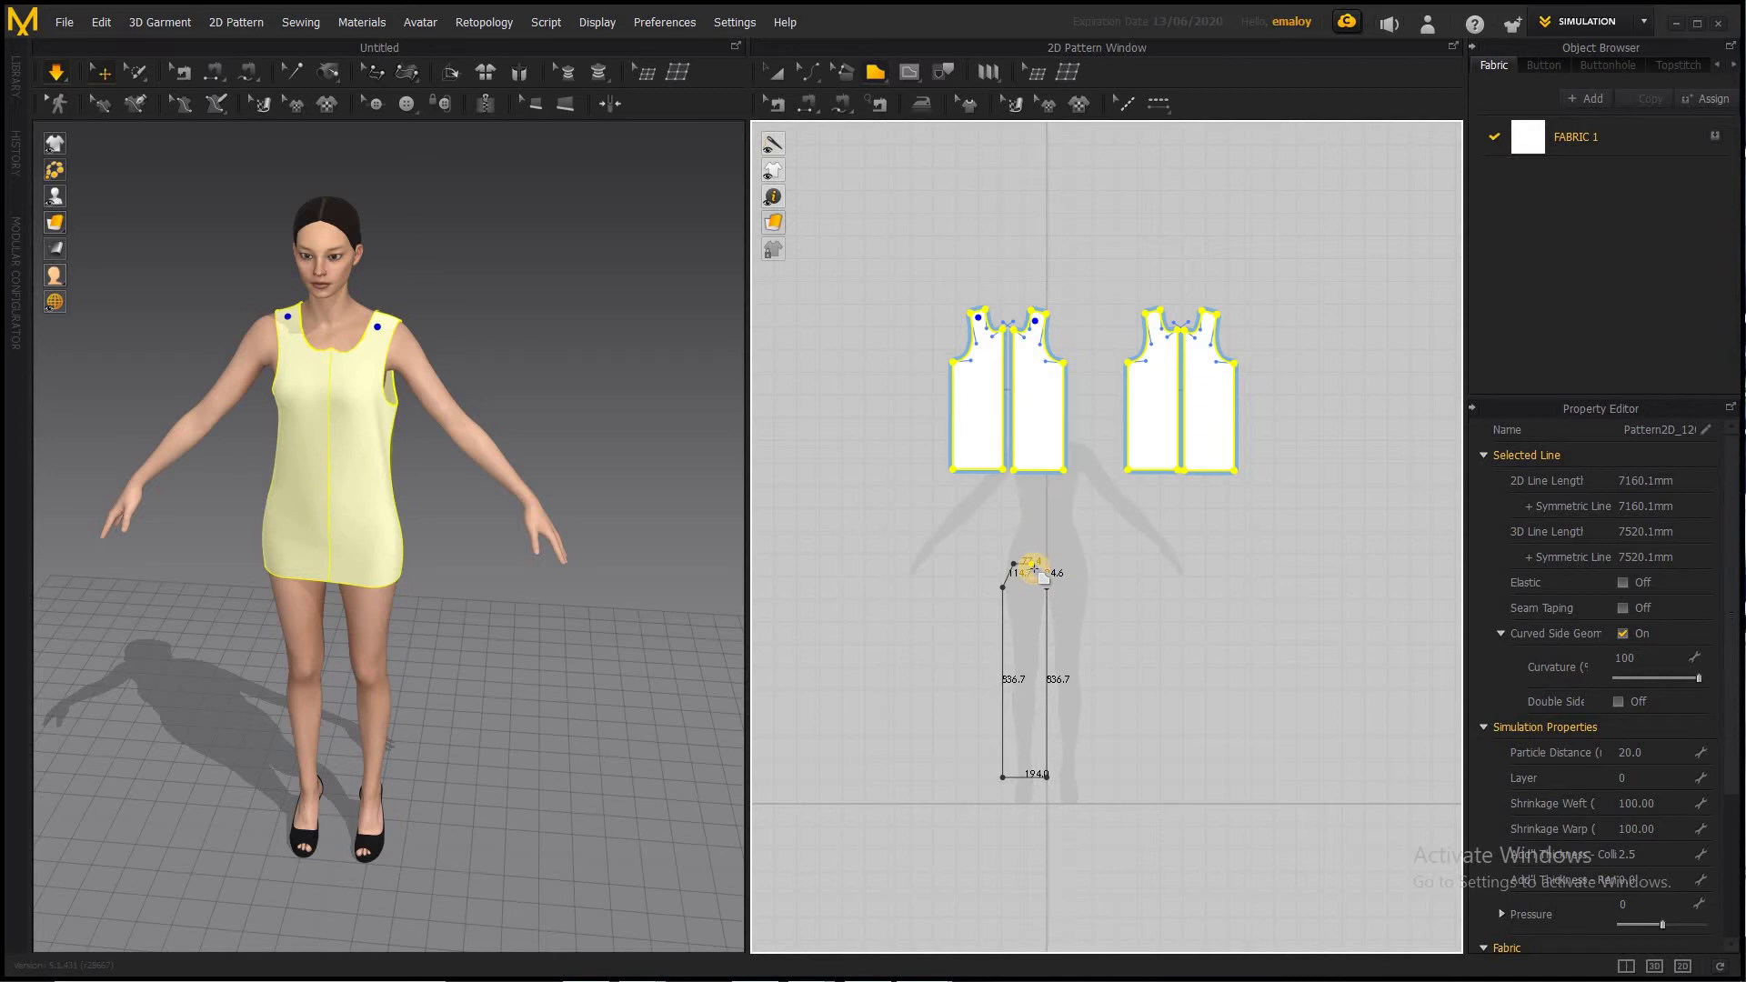
double_click(1033, 565)
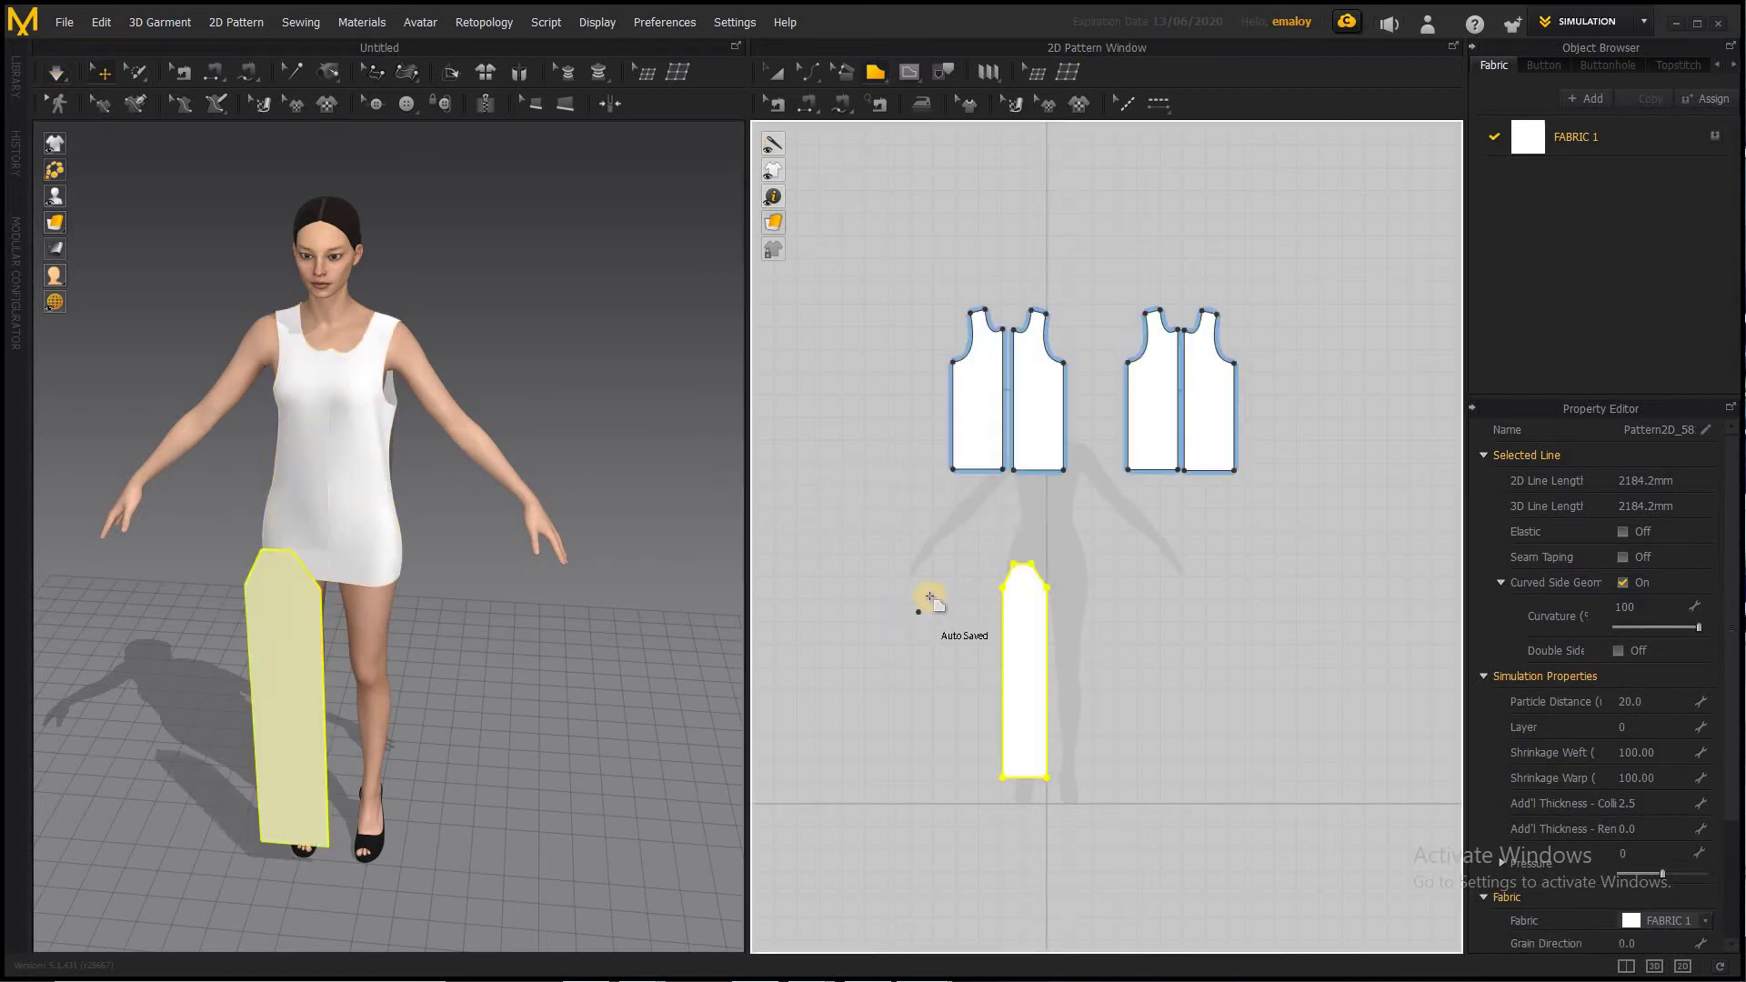
click(889, 489)
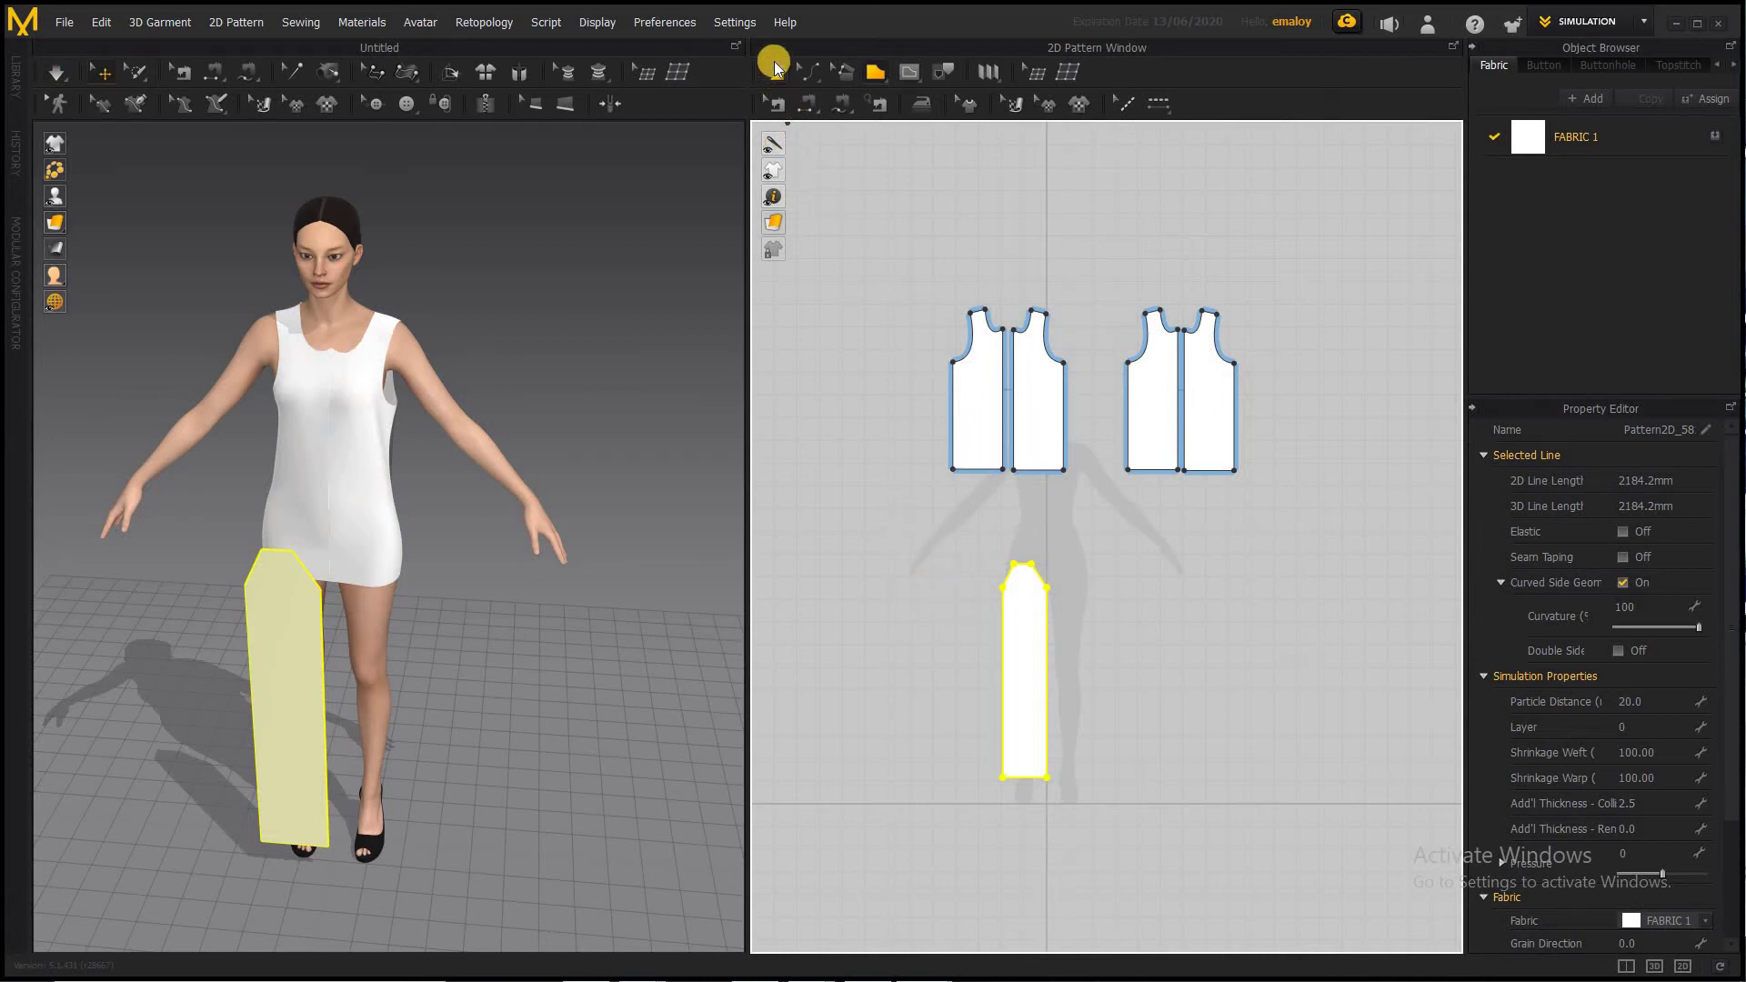
Clone the leg panel as a linked symmetric pattern and place it beside the original over the other leg
click(774, 68)
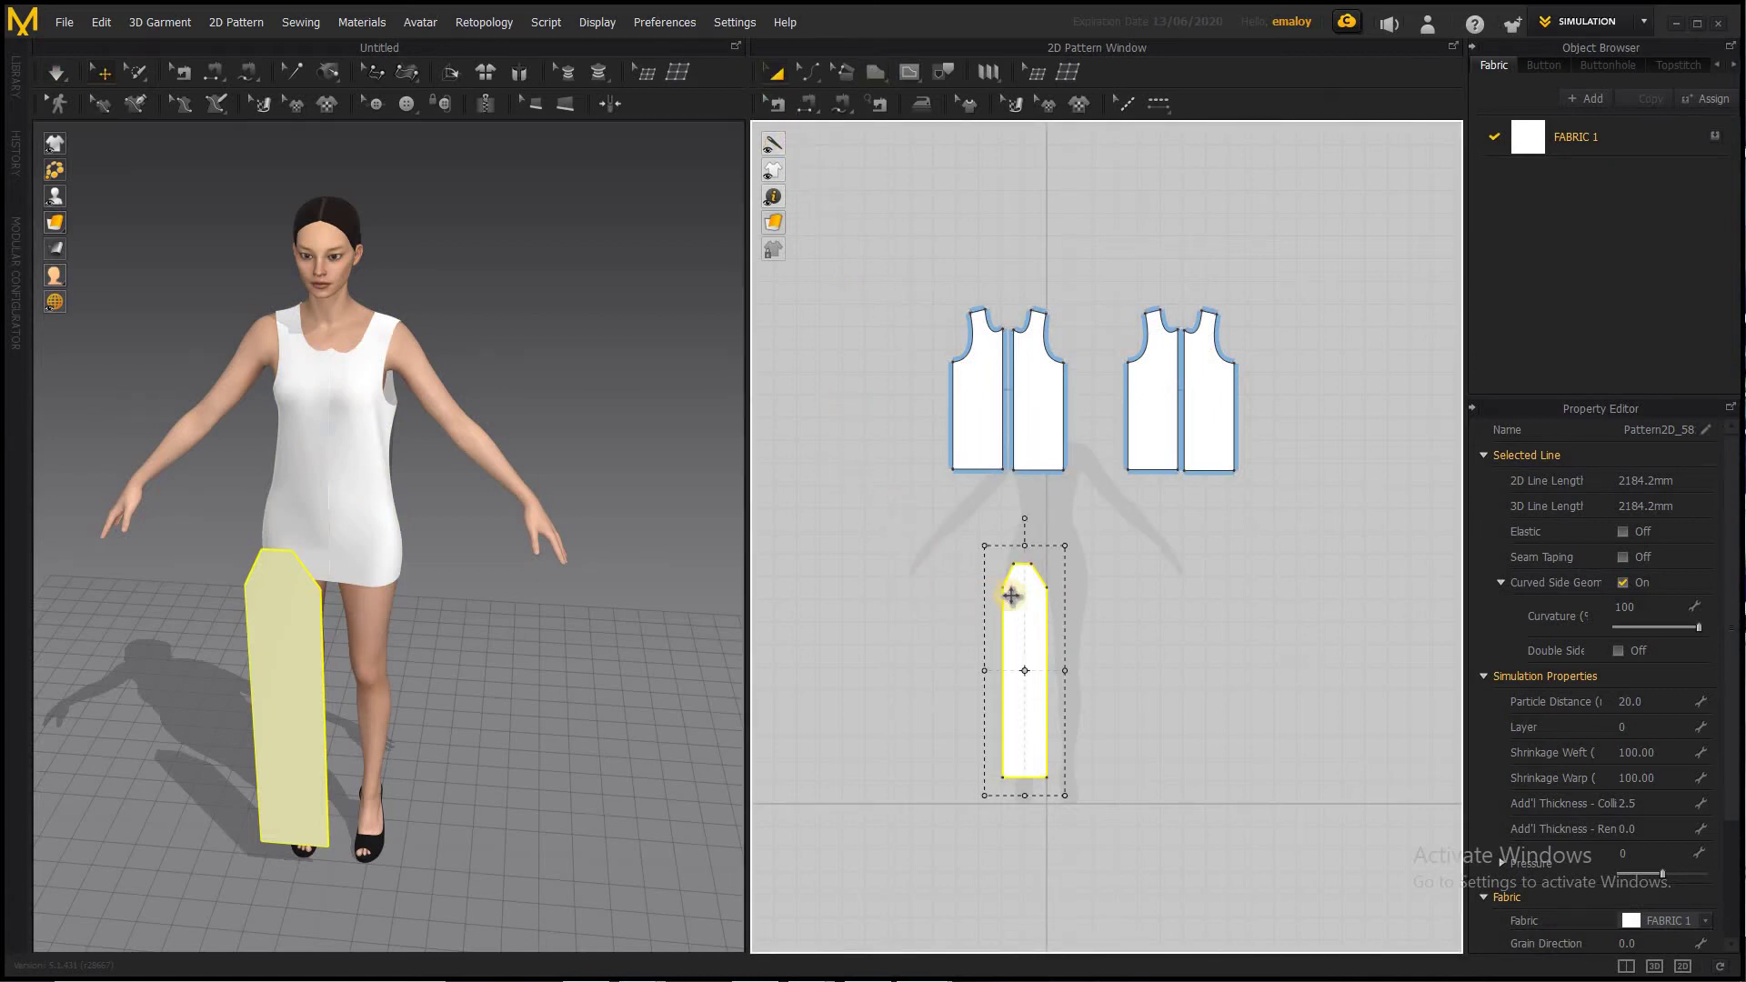
right_click(1013, 592)
click(1091, 261)
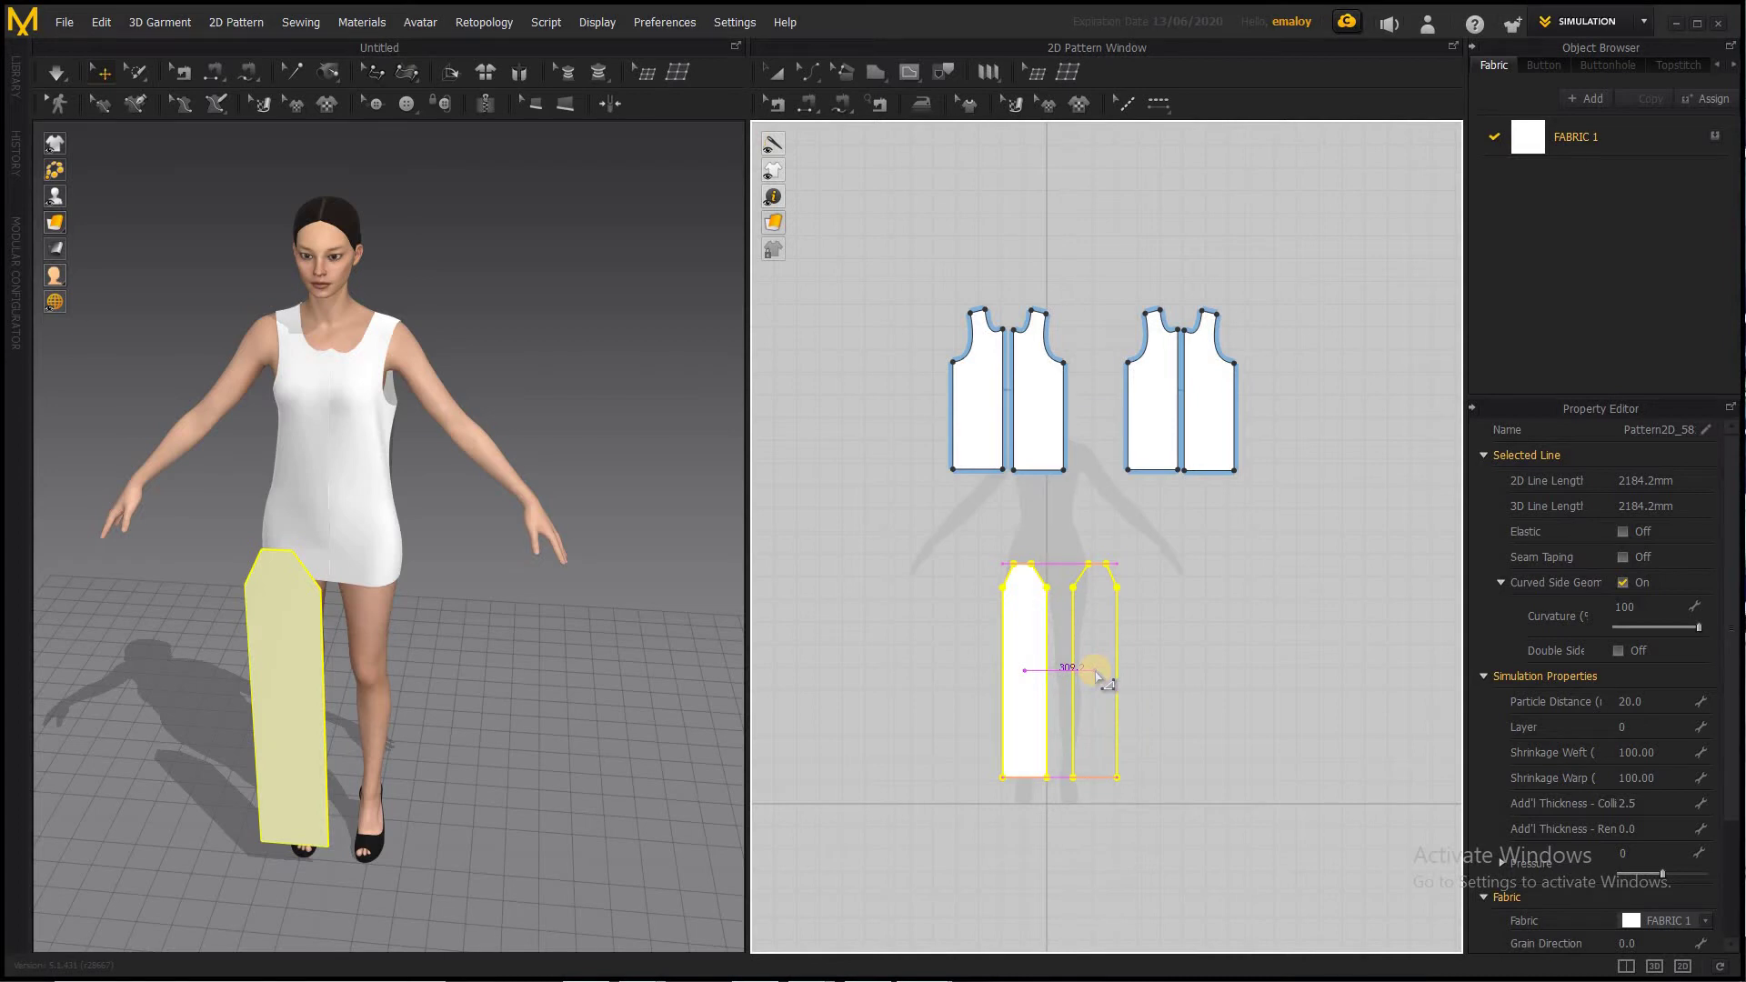
click(1096, 676)
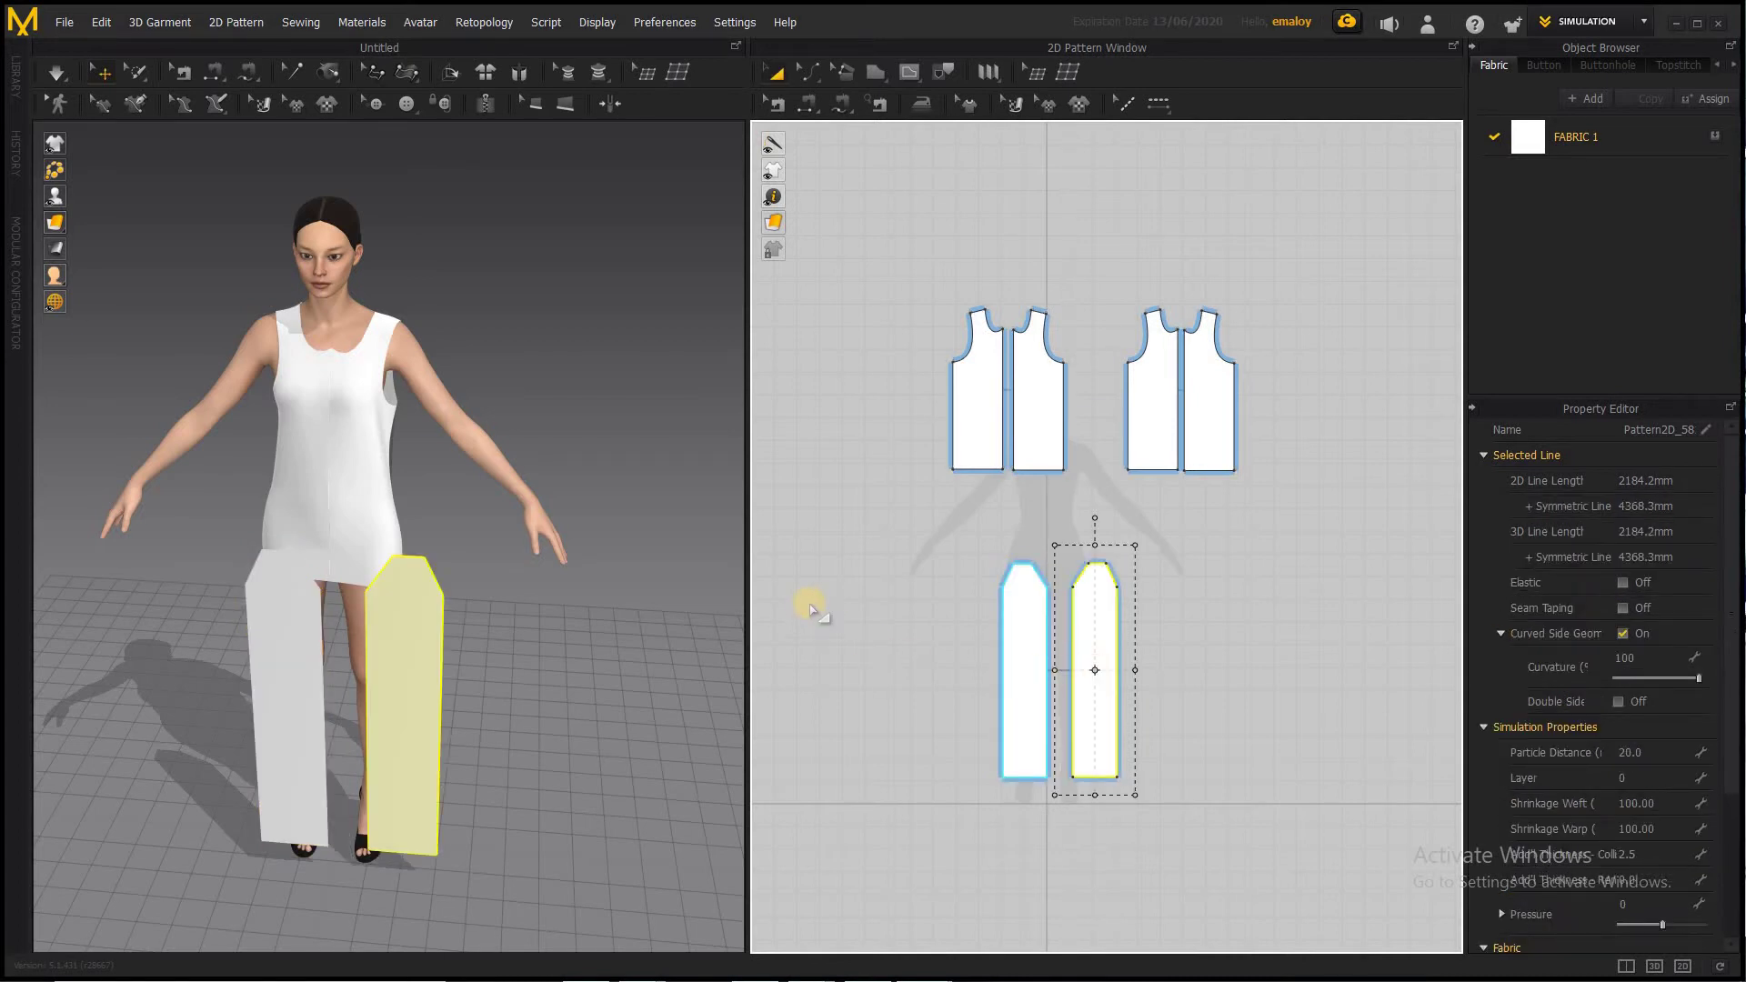
Copy both leg panels and paste them level with the originals, offset about 767 mm sideways
drag(871, 537, 1240, 823)
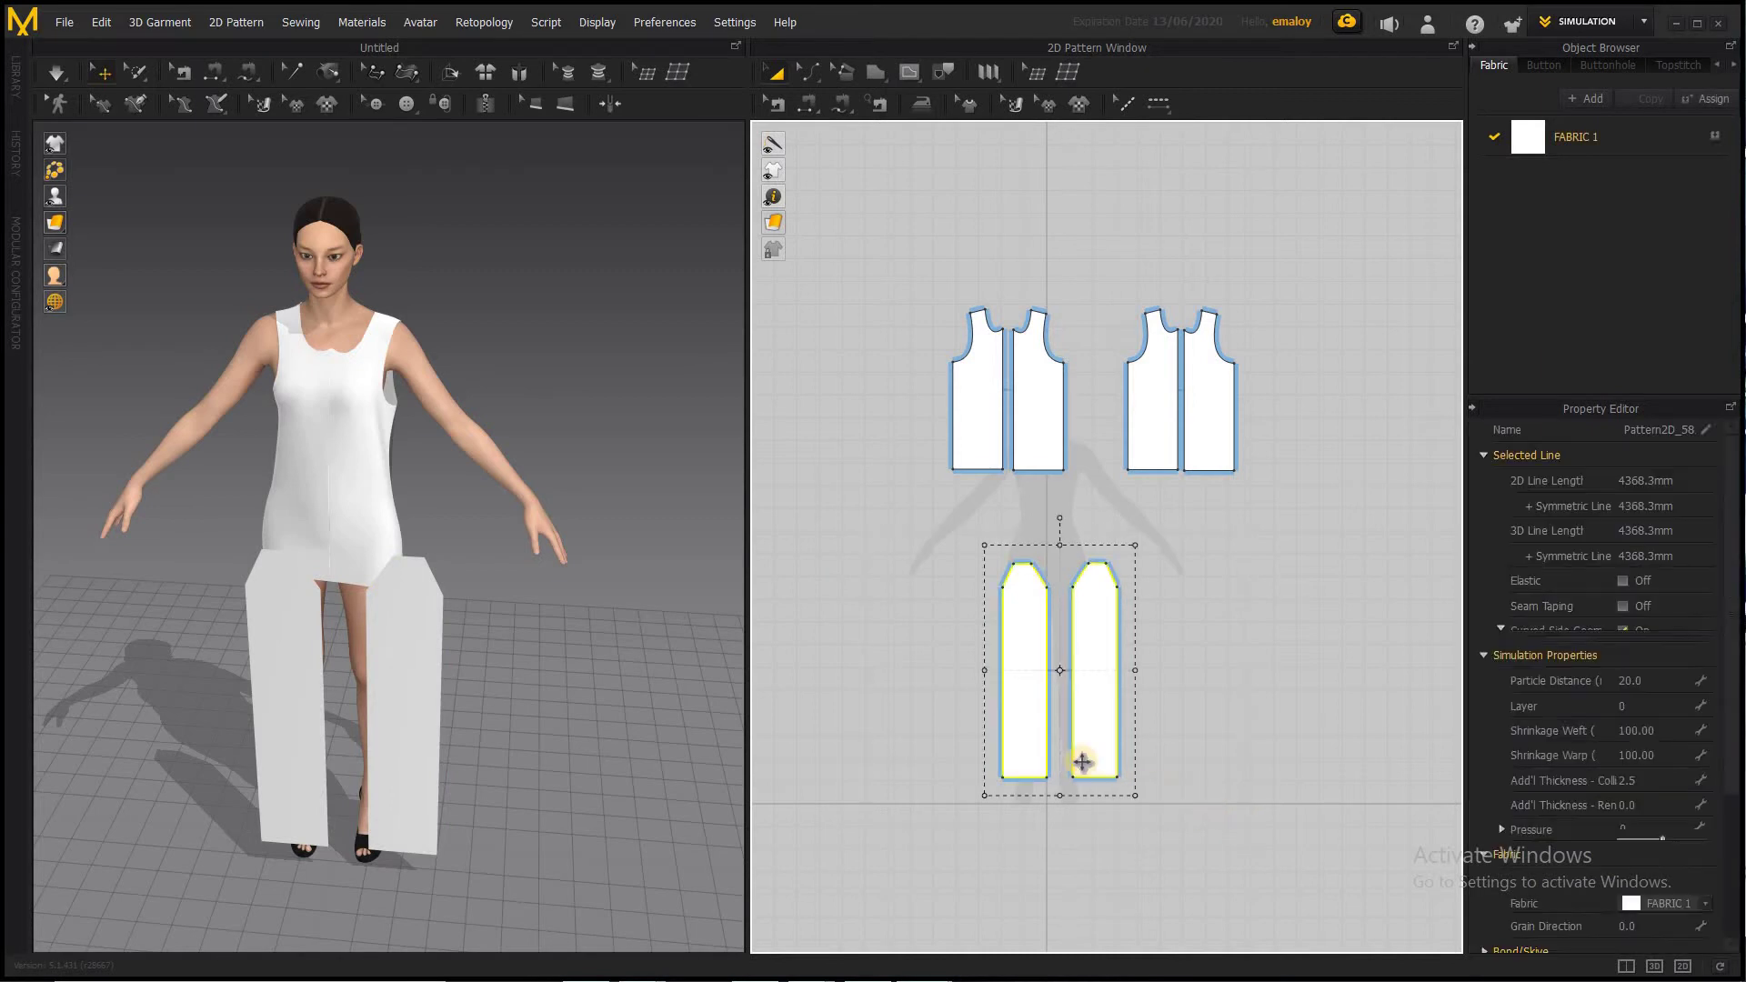
right_click(1040, 617)
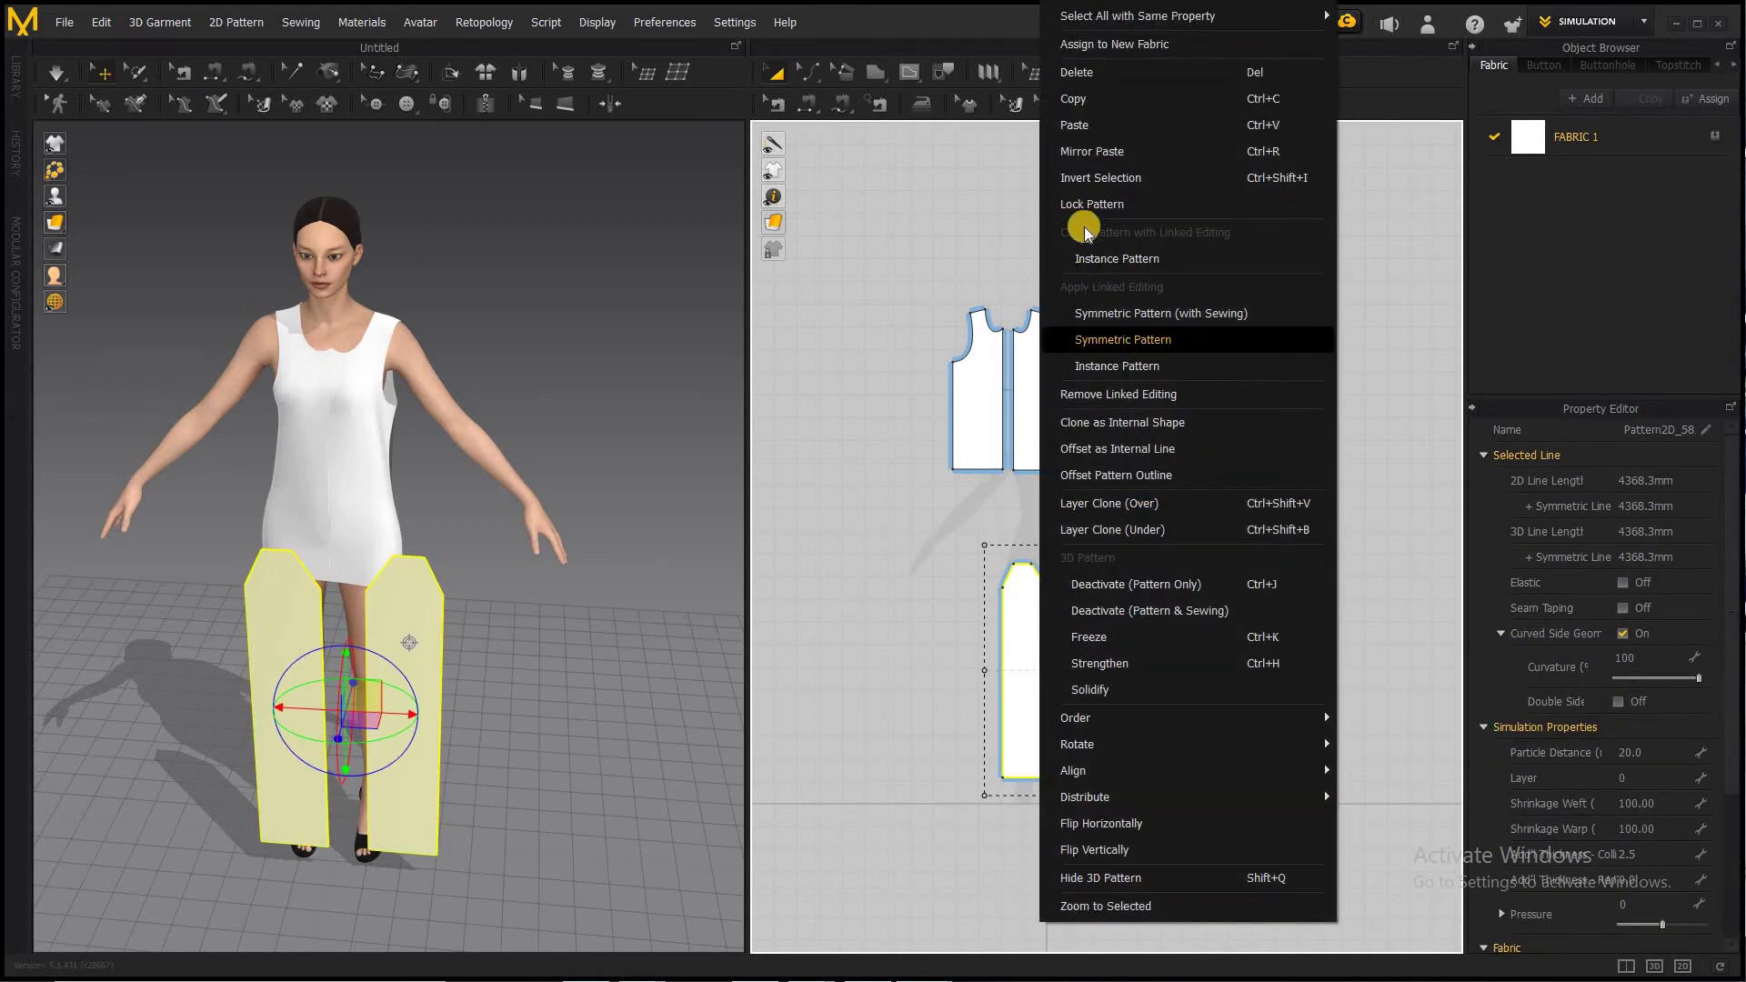
click(1114, 99)
right_click(1234, 629)
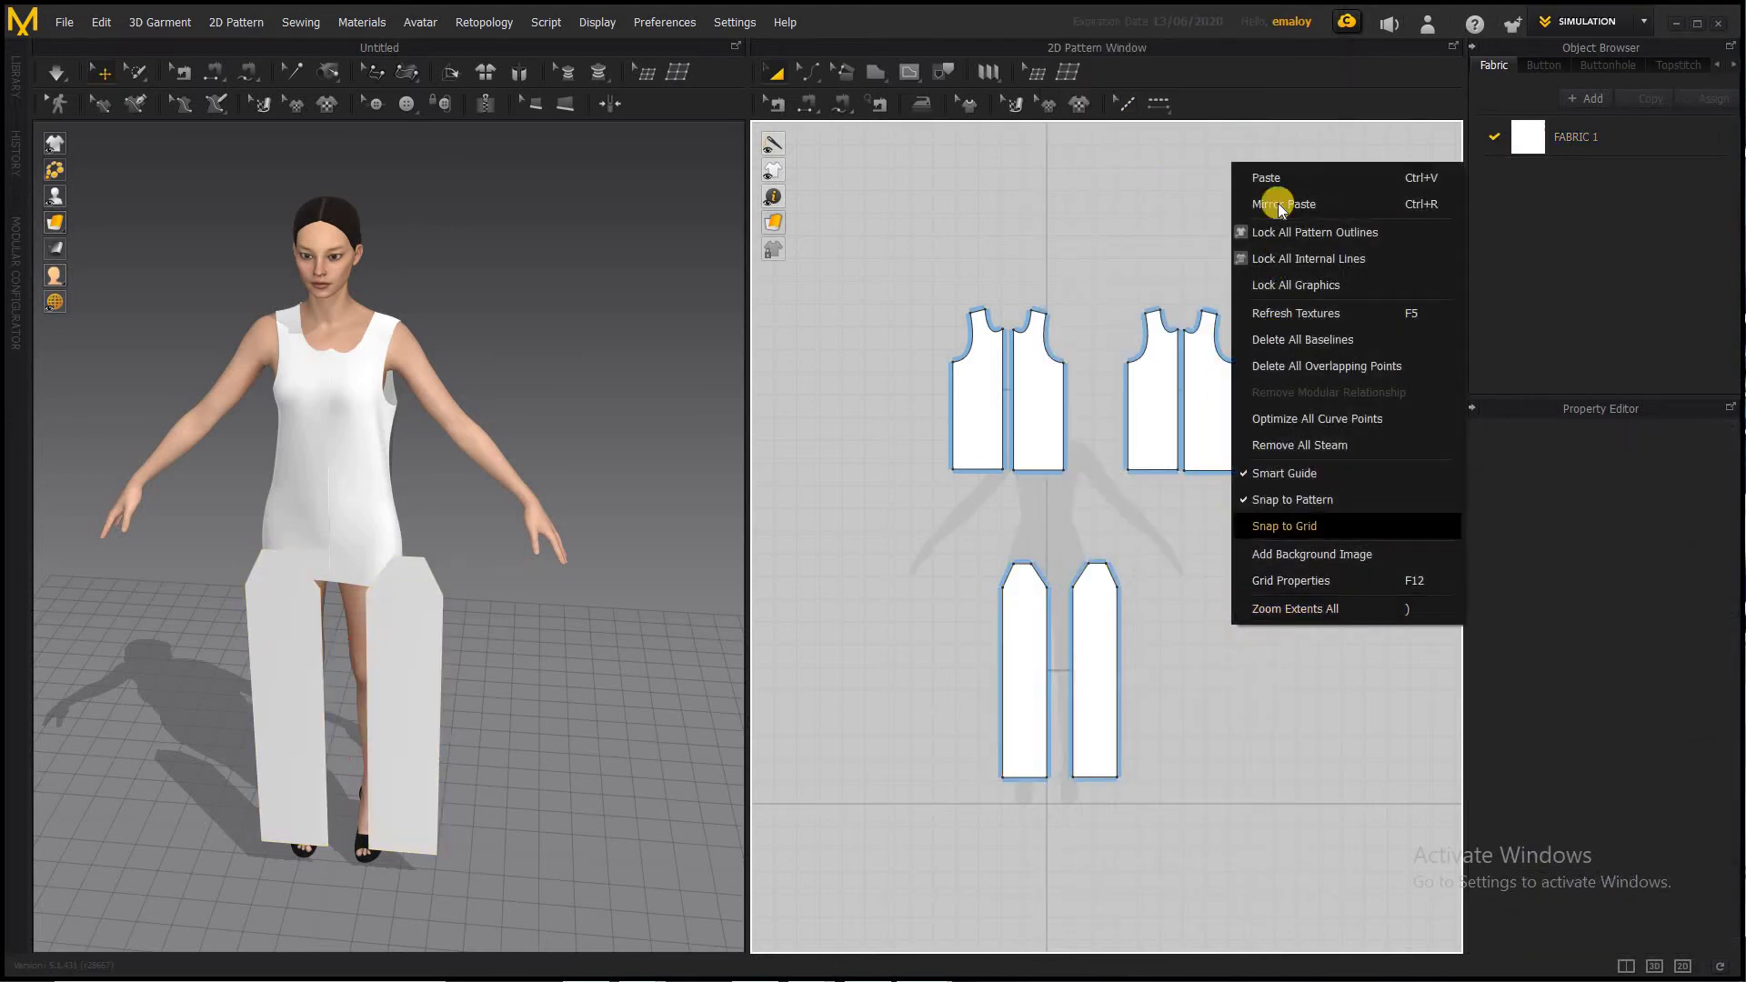
click(1274, 167)
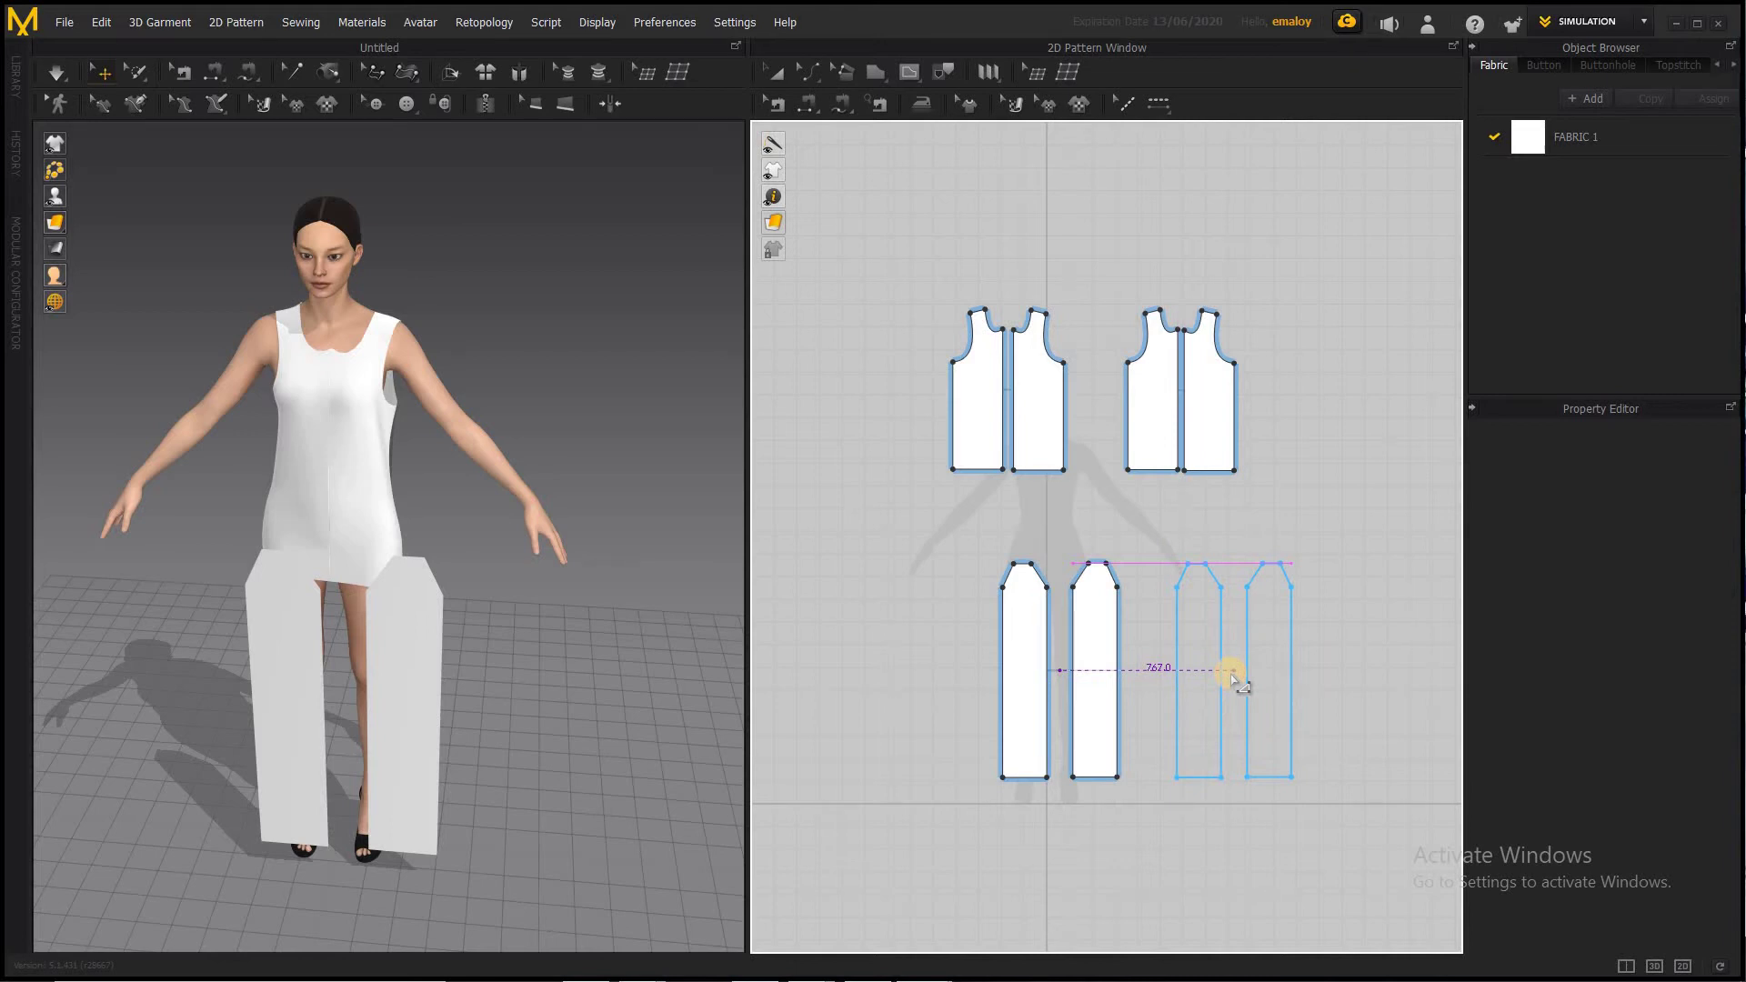
click(1234, 677)
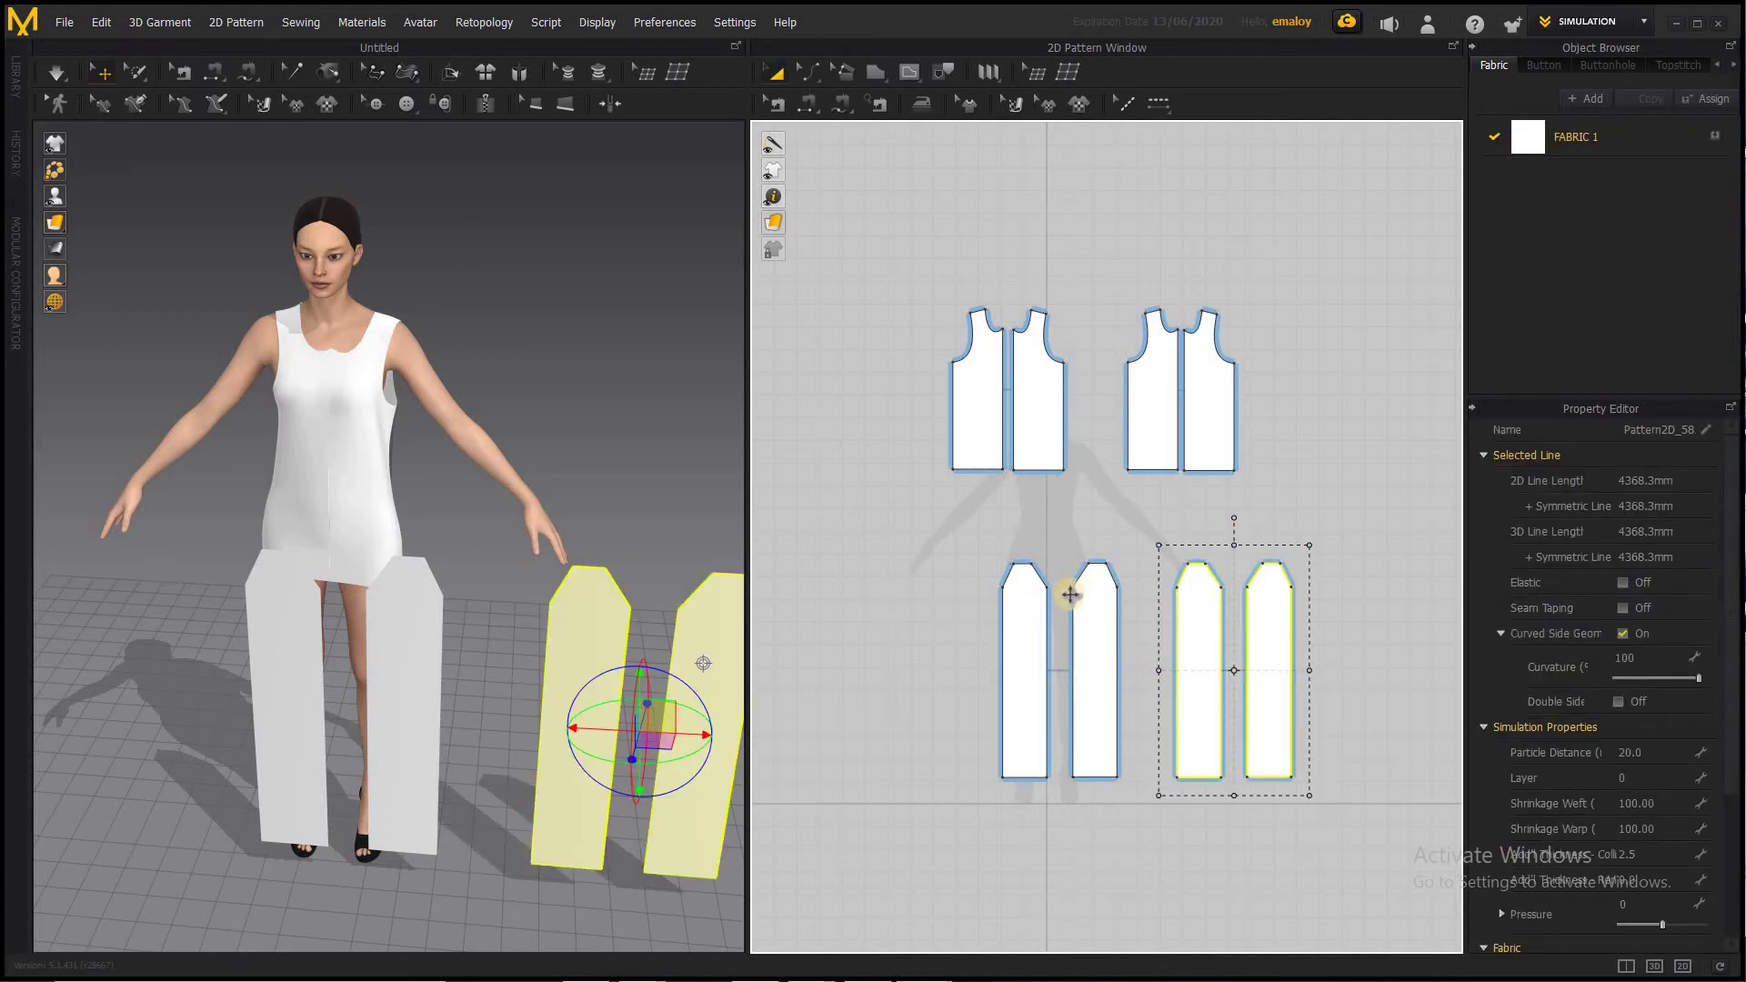
Flip the pasted pair of leg panels horizontally
right_click(1213, 603)
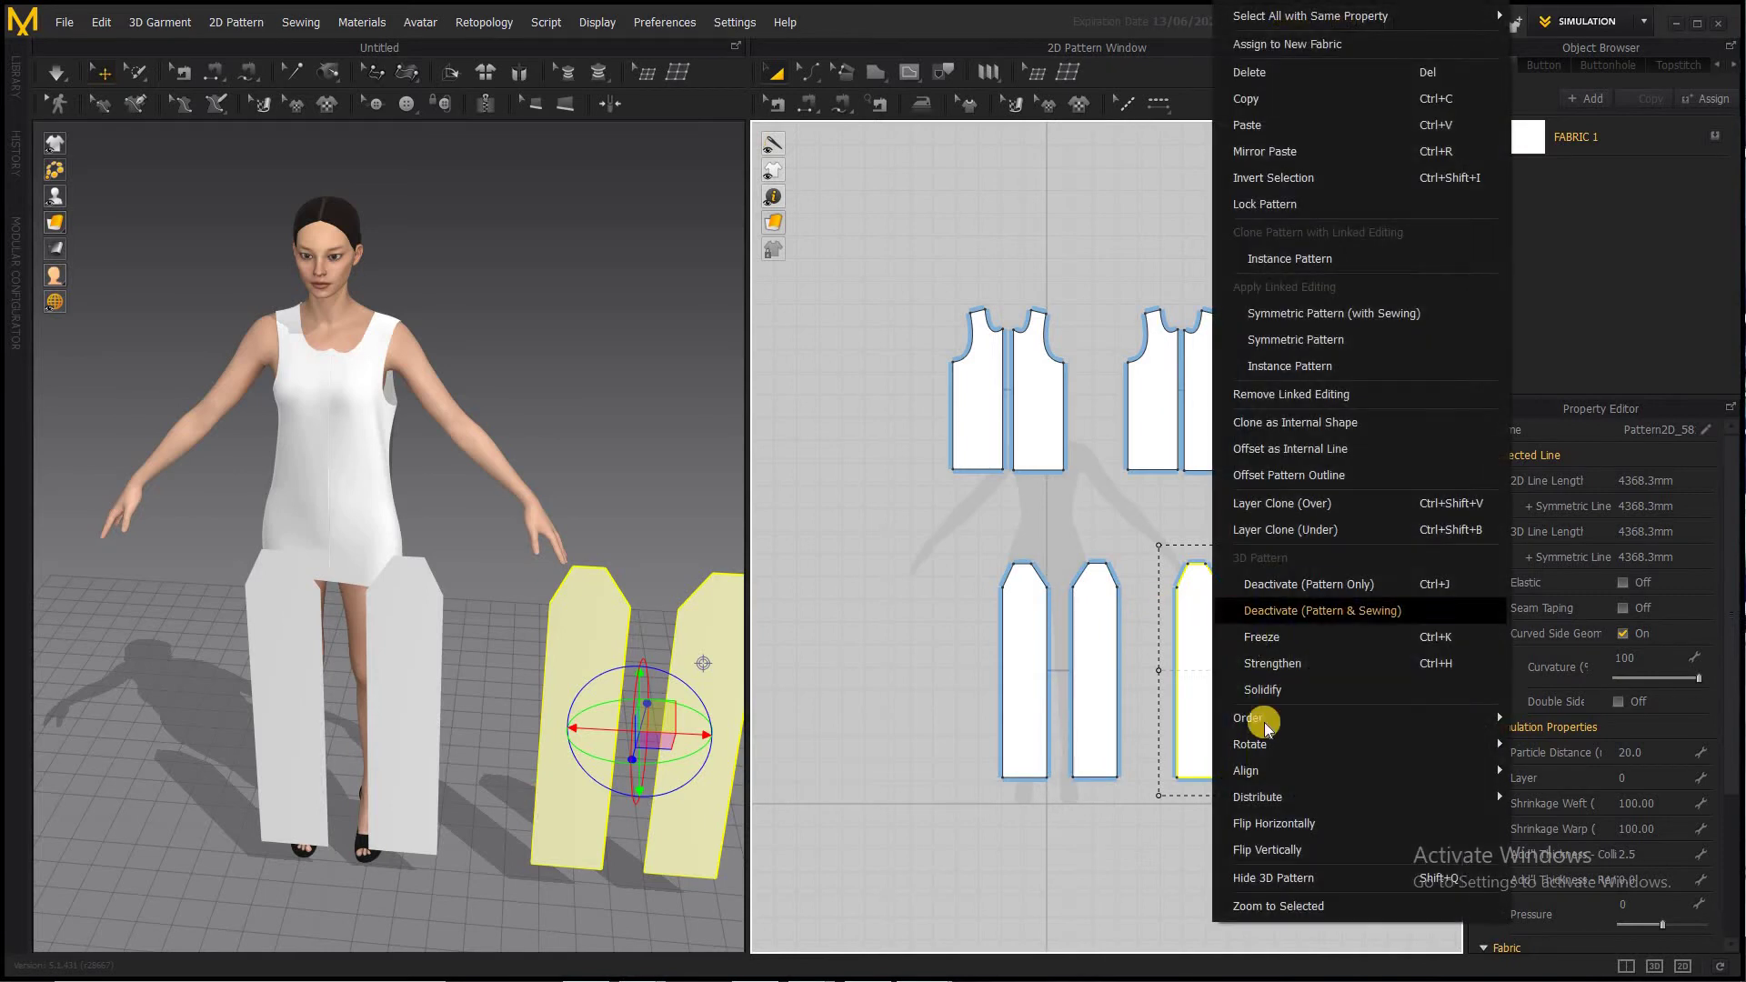
click(1282, 825)
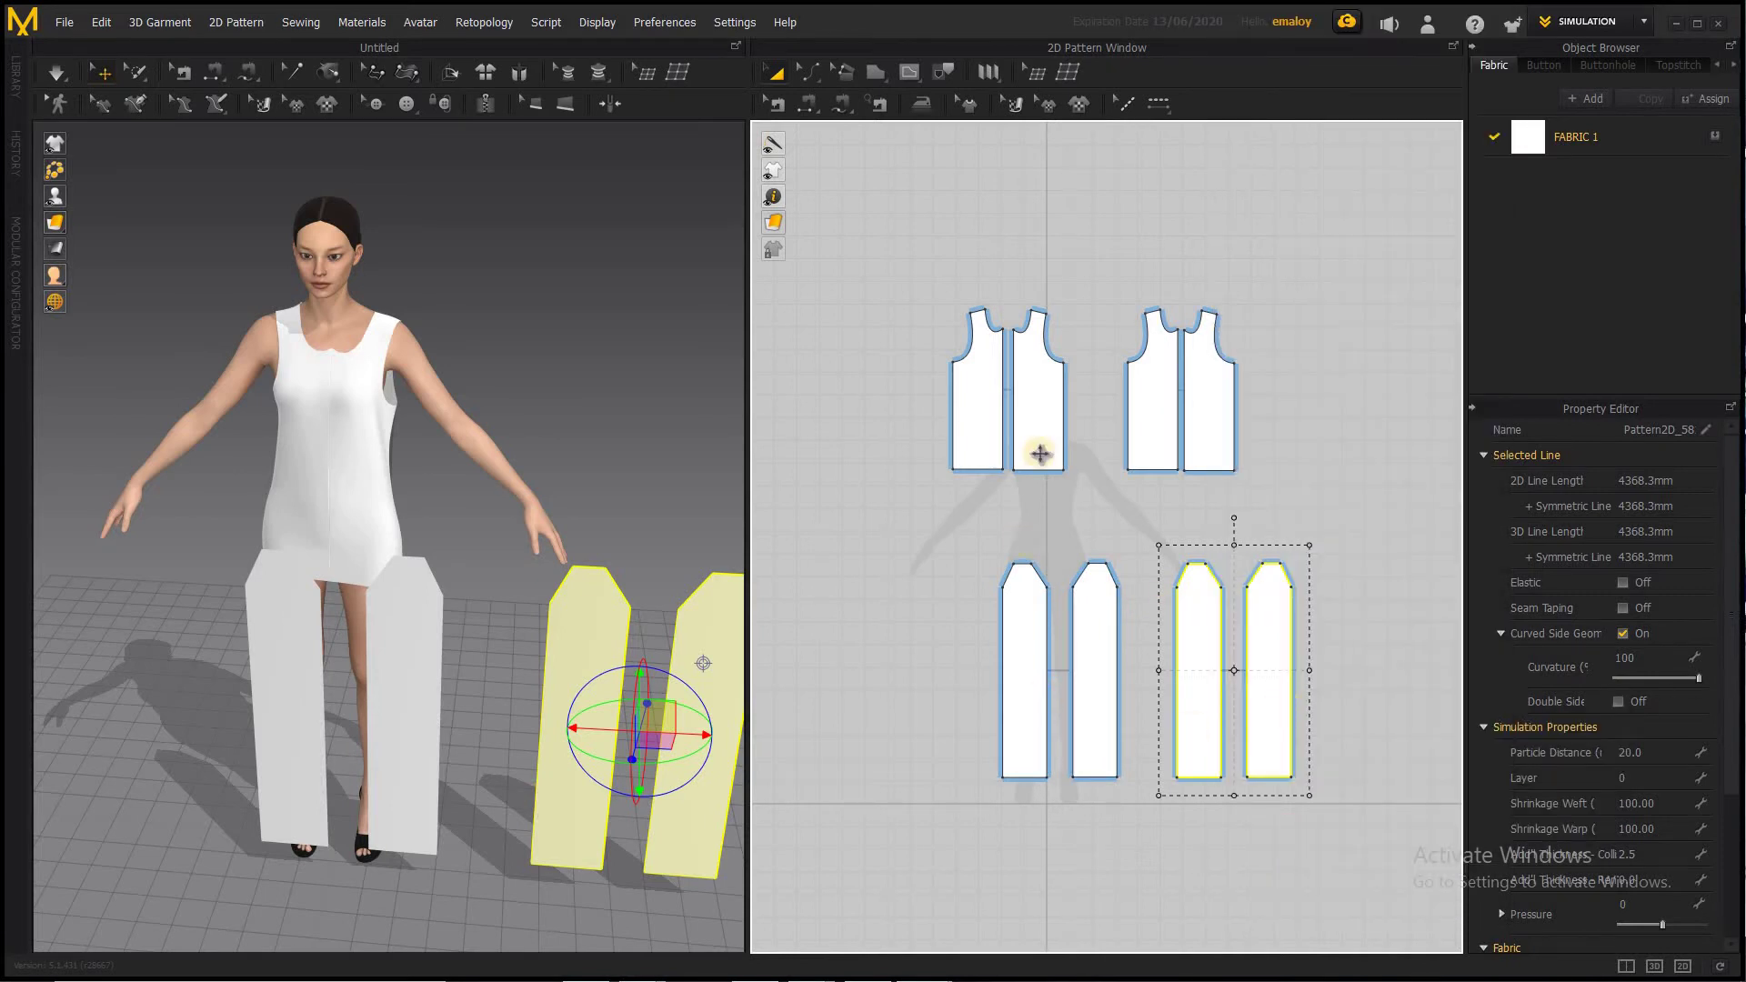
right_drag(604, 885, 271, 824)
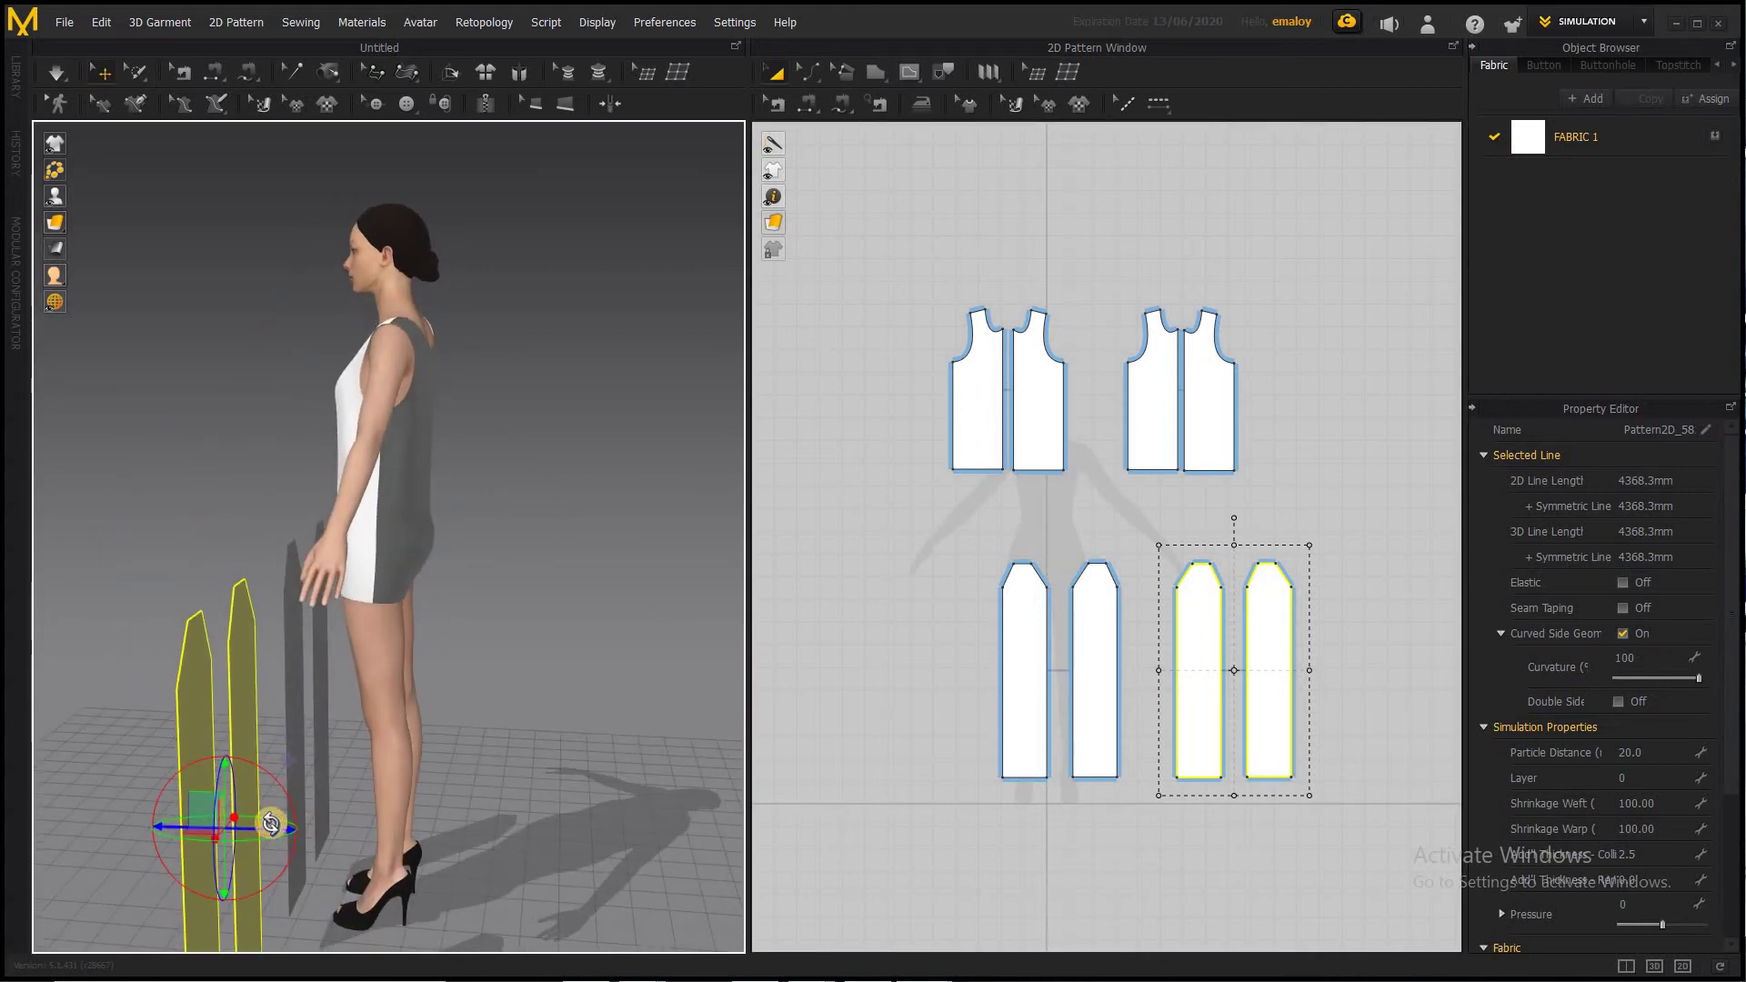
Move the flipped pair of leg panels behind the avatar in 3D and line them up sideways with the backs of the legs
drag(261, 824, 597, 780)
right_drag(596, 780, 393, 747)
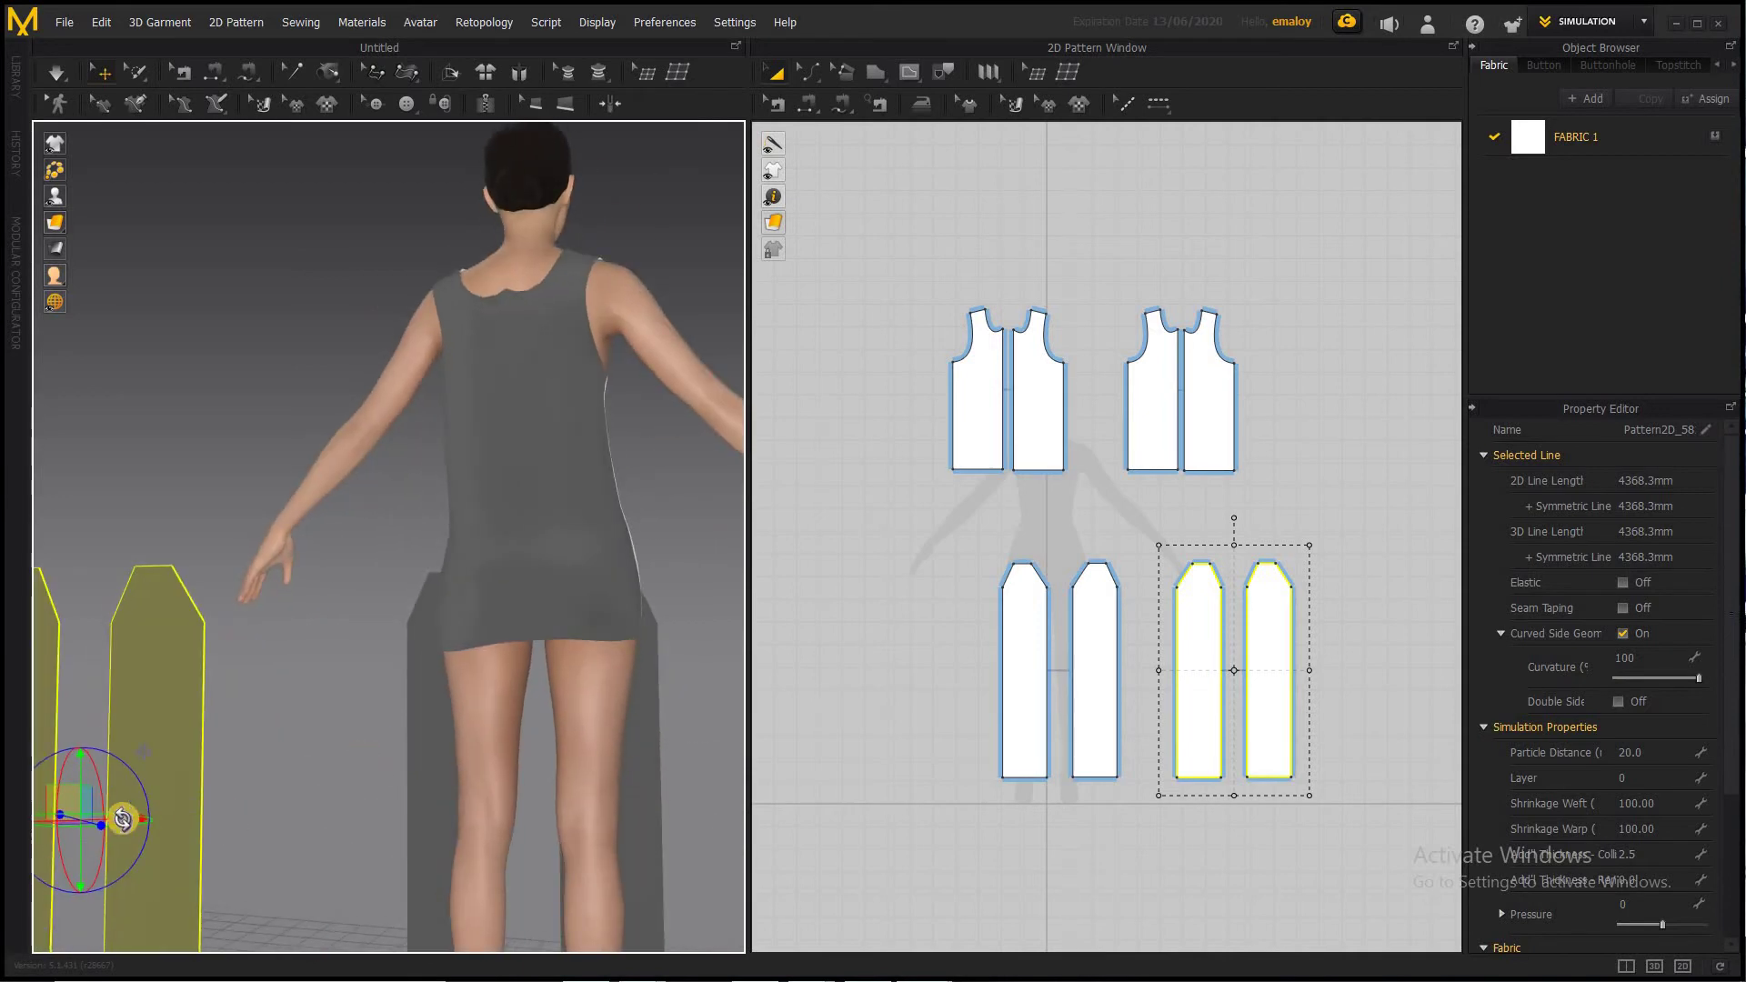
scroll(260, 834, down, 1)
right_drag(259, 837, 196, 771)
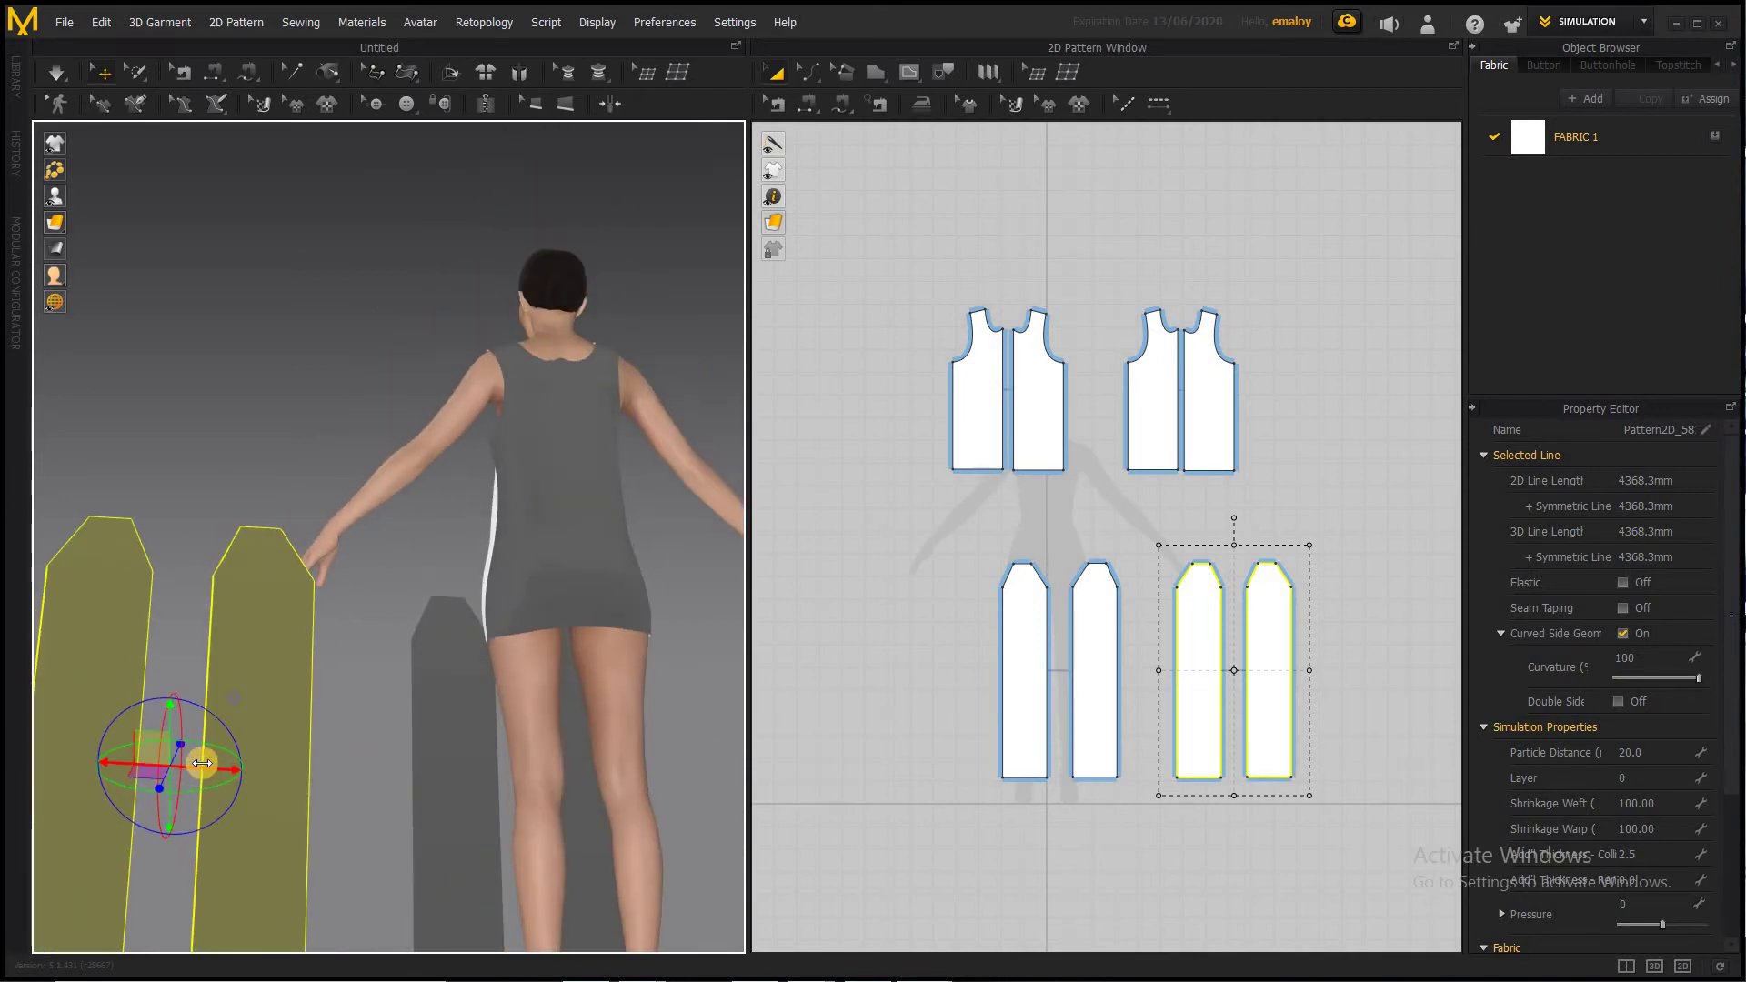
drag(273, 769, 636, 763)
right_drag(252, 714, 254, 752)
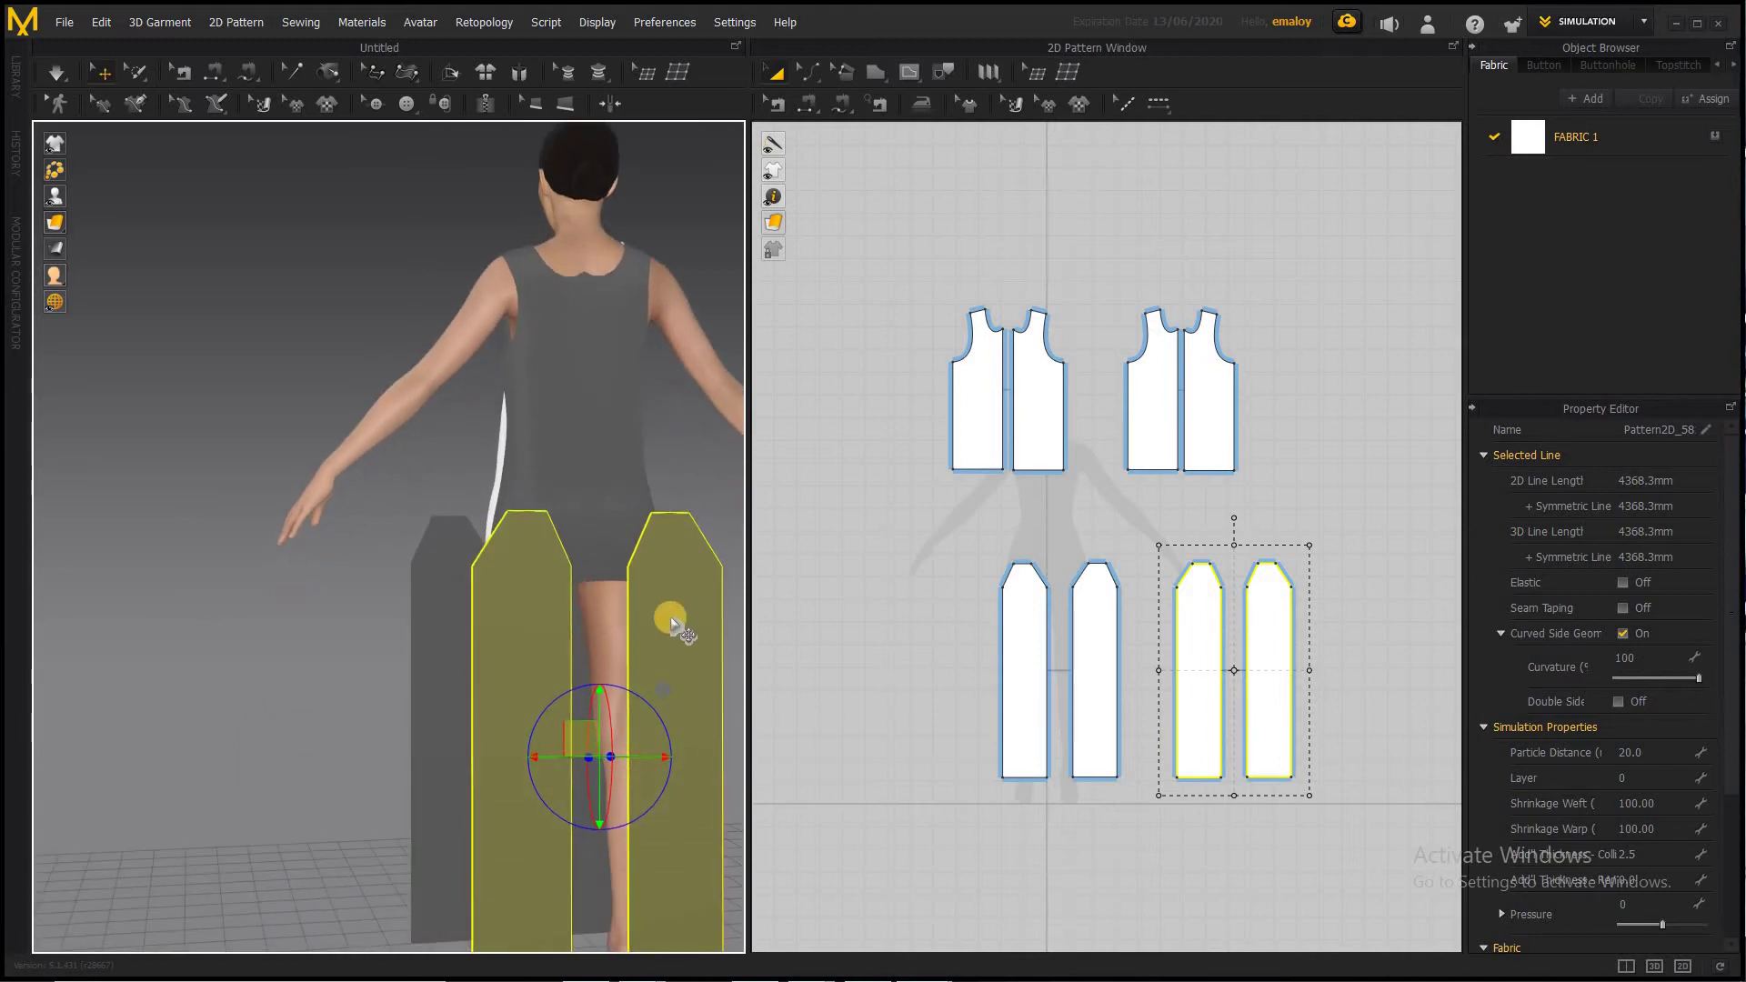
right_drag(452, 733, 559, 754)
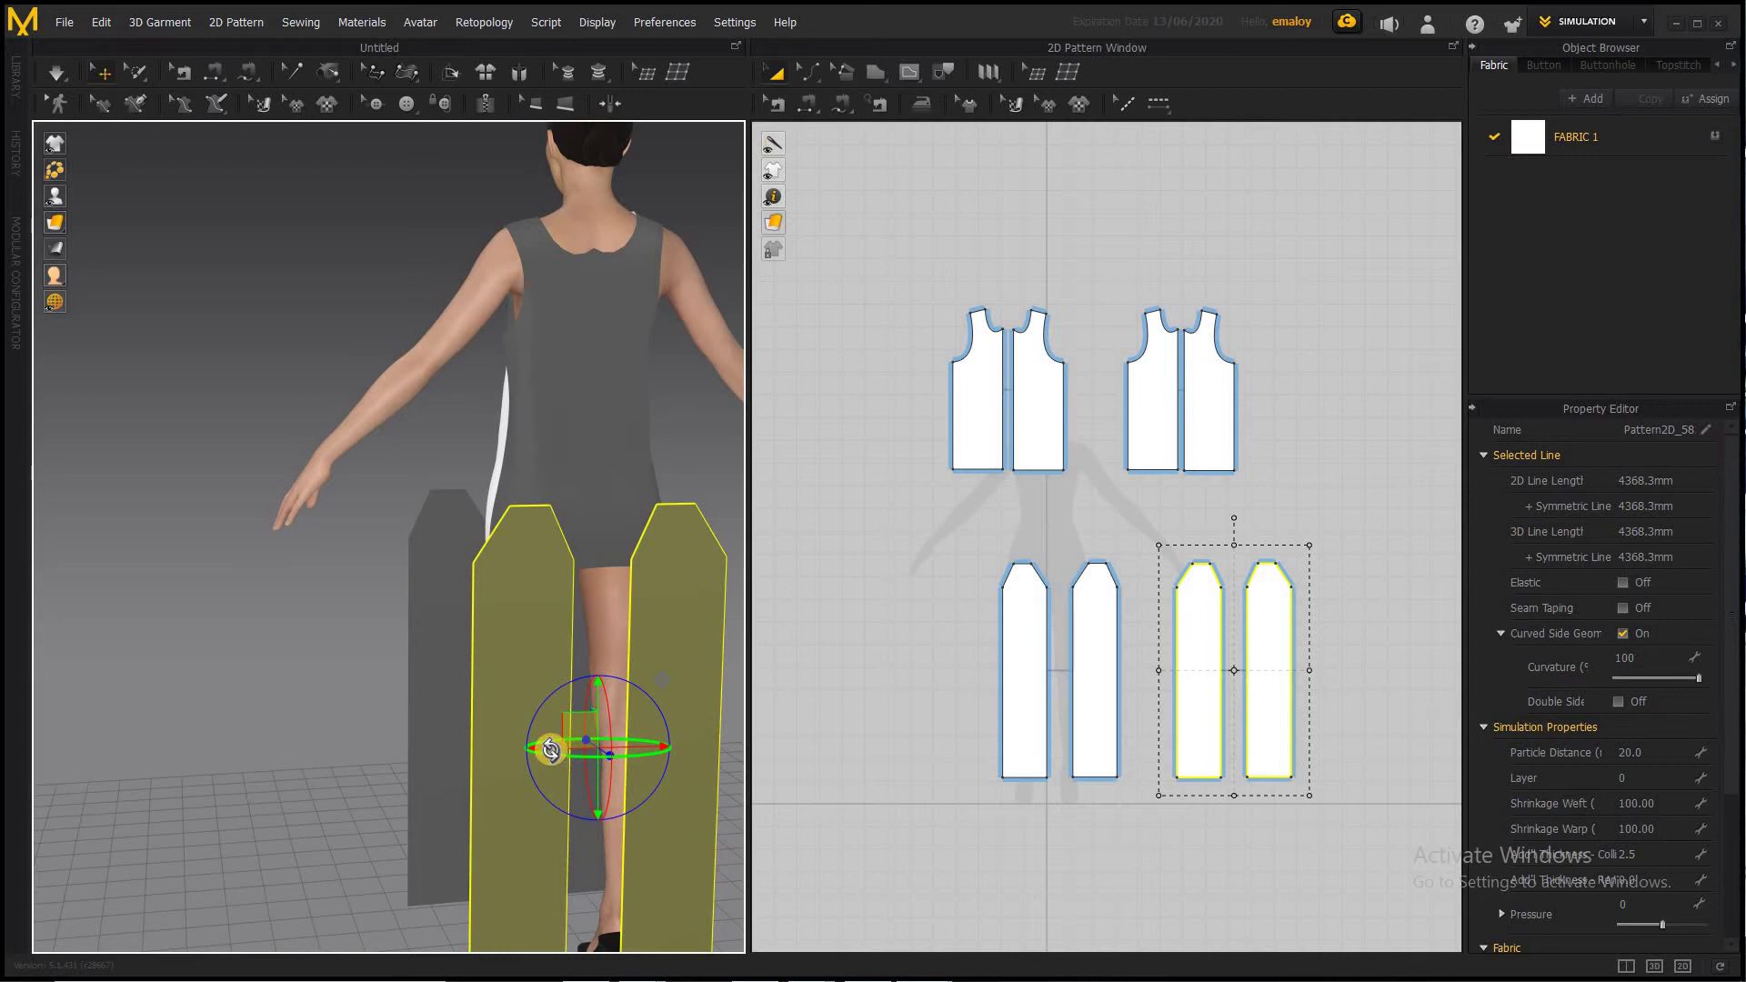
drag(538, 743, 527, 743)
right_drag(384, 741, 639, 791)
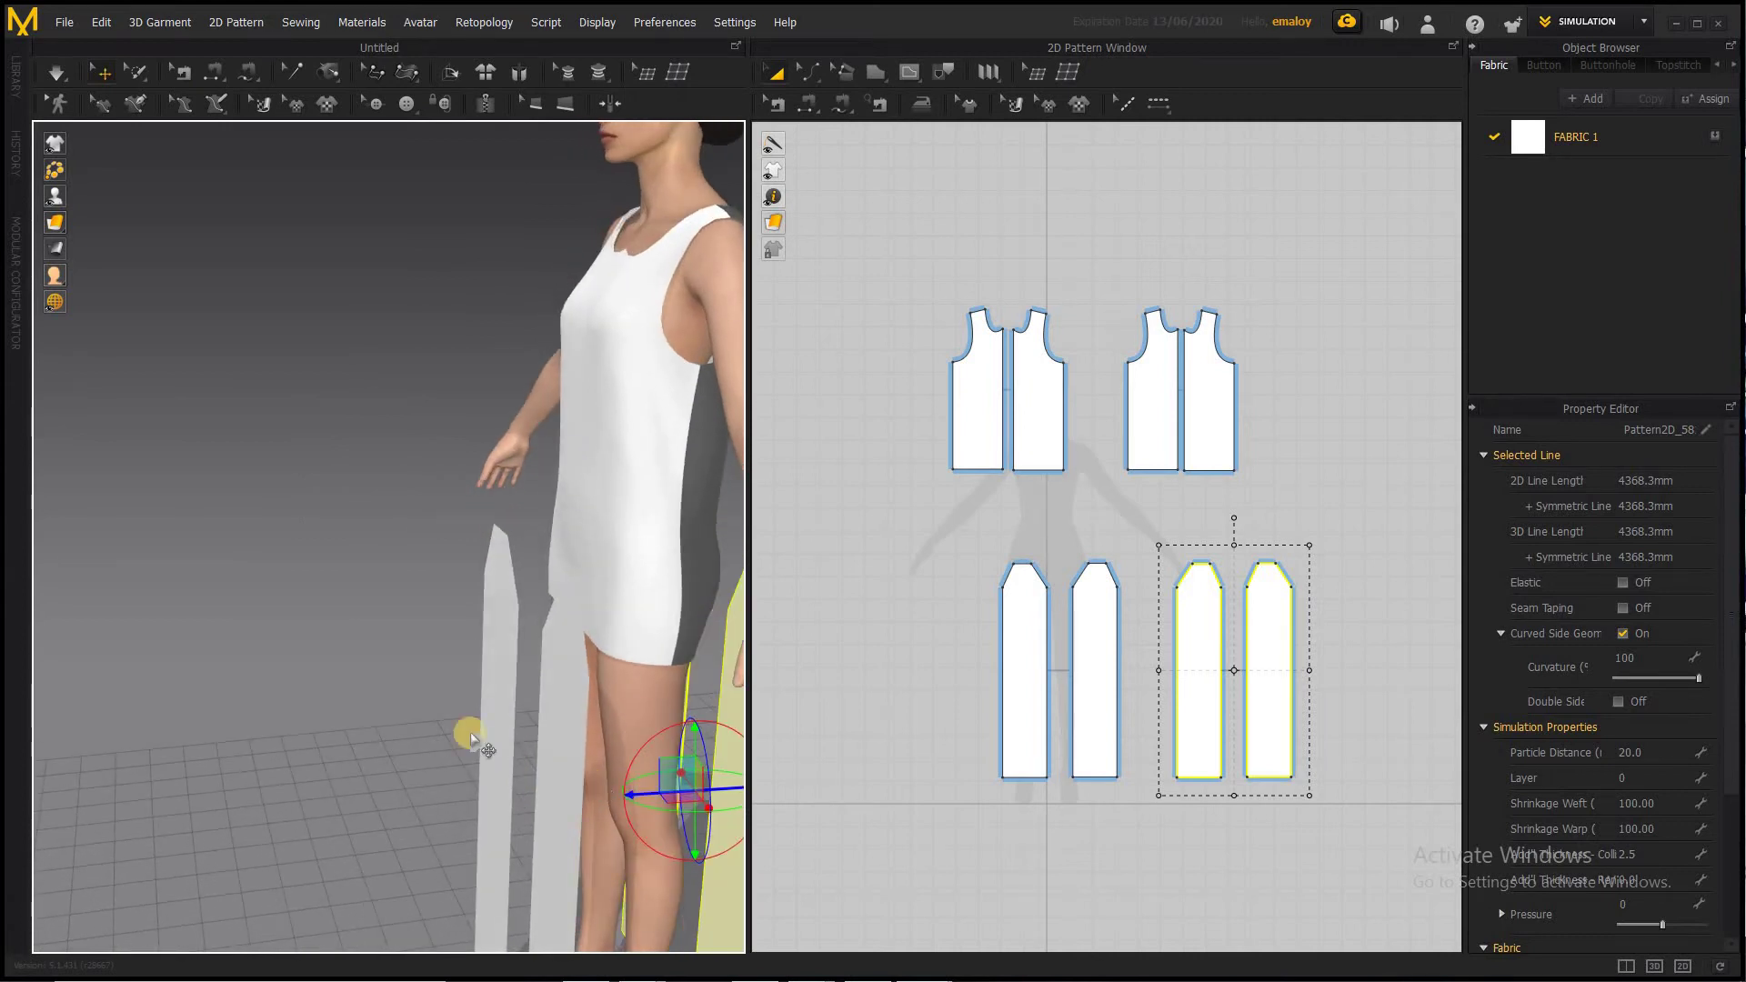
scroll(428, 678, down, 5)
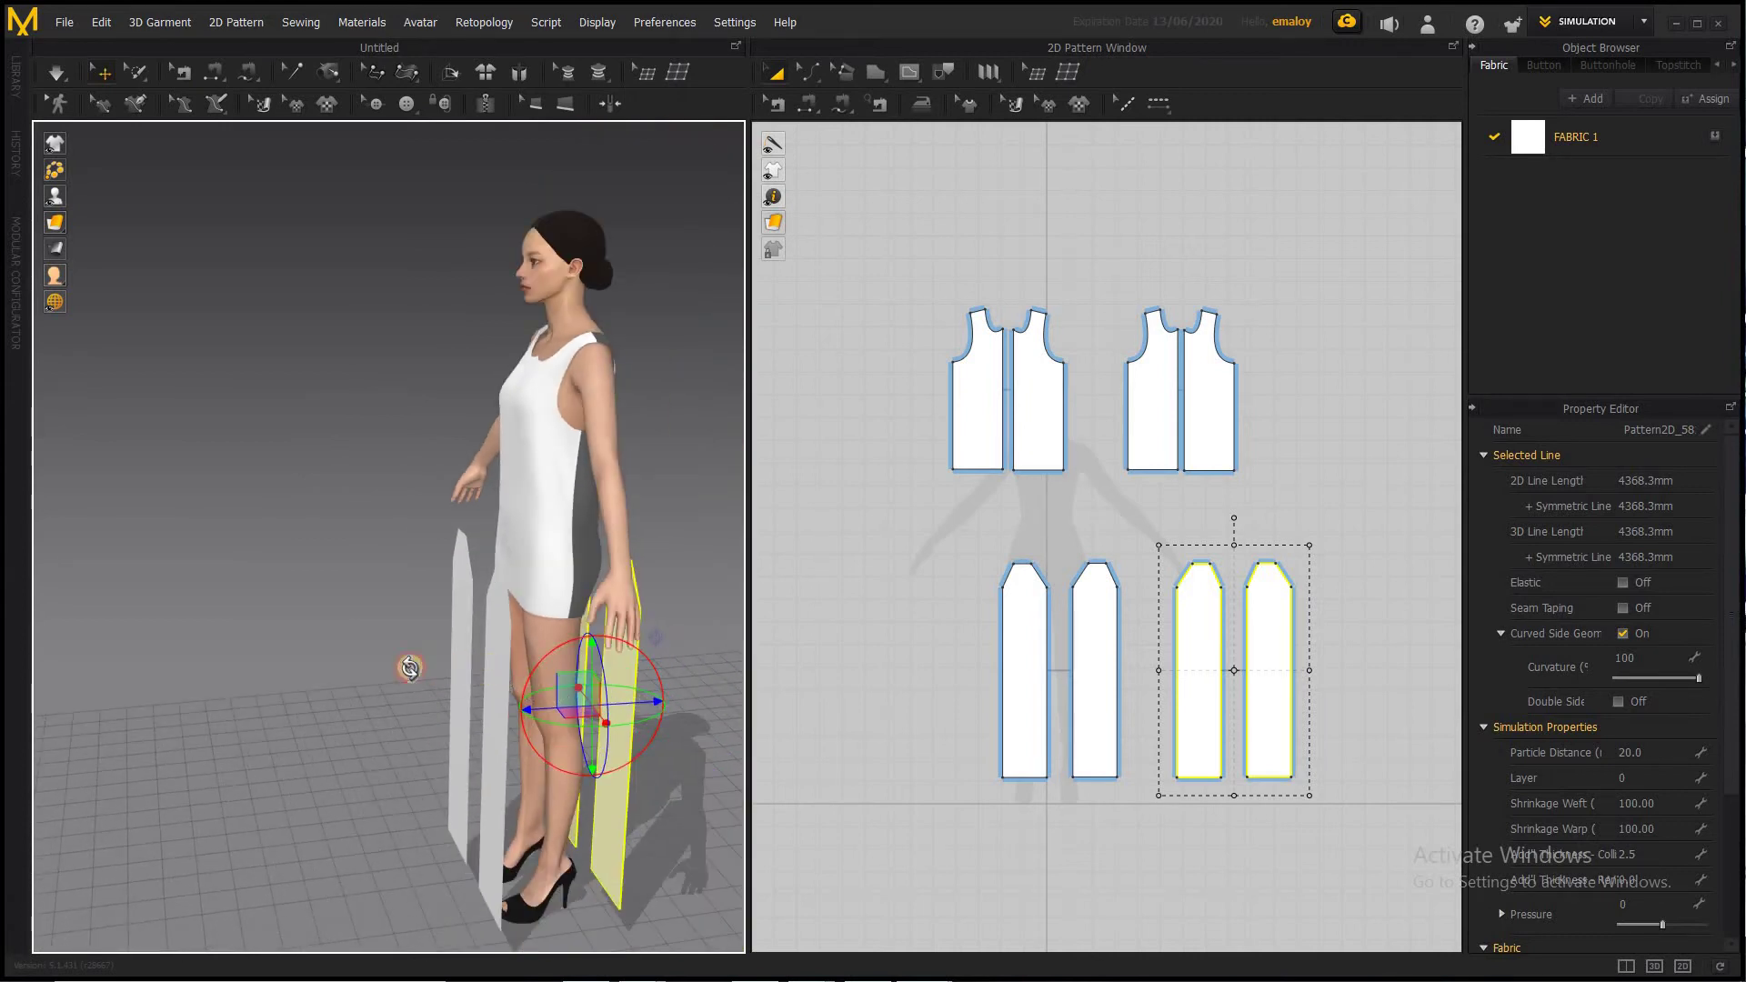
right_drag(409, 671, 527, 671)
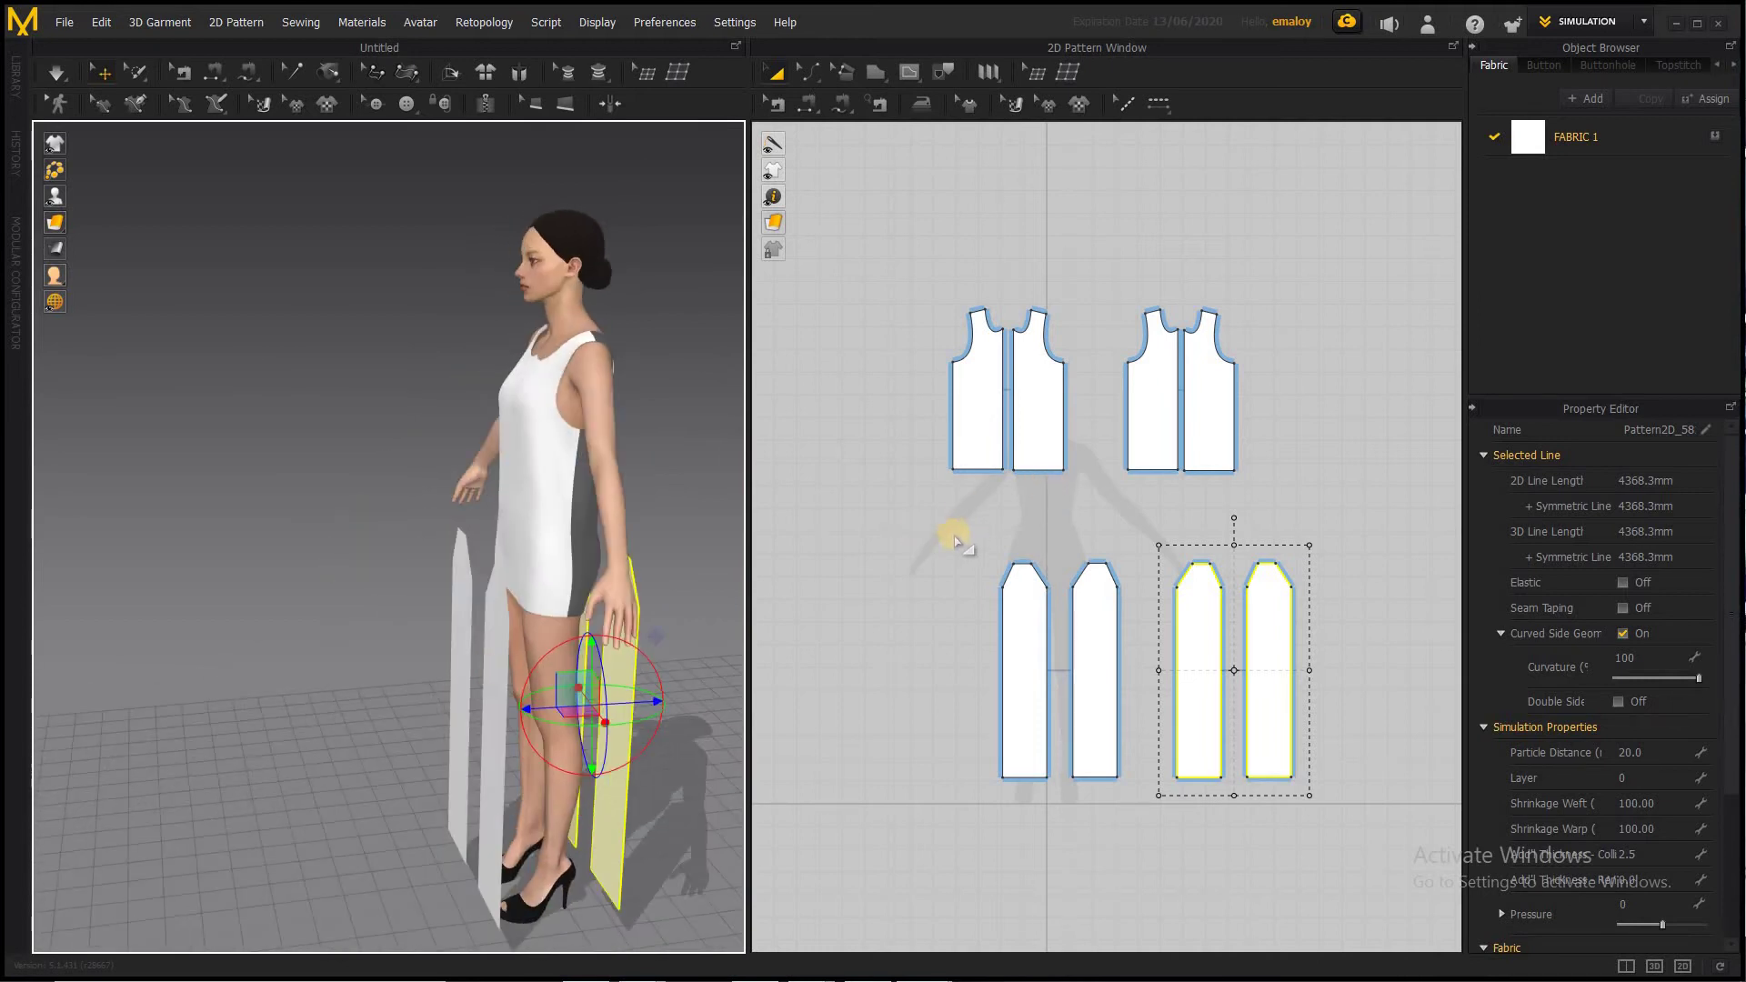
Move the front pair of leg panels closer to the fronts of the avatar's legs in 3D
drag(947, 541, 997, 521)
drag(1134, 802, 1131, 798)
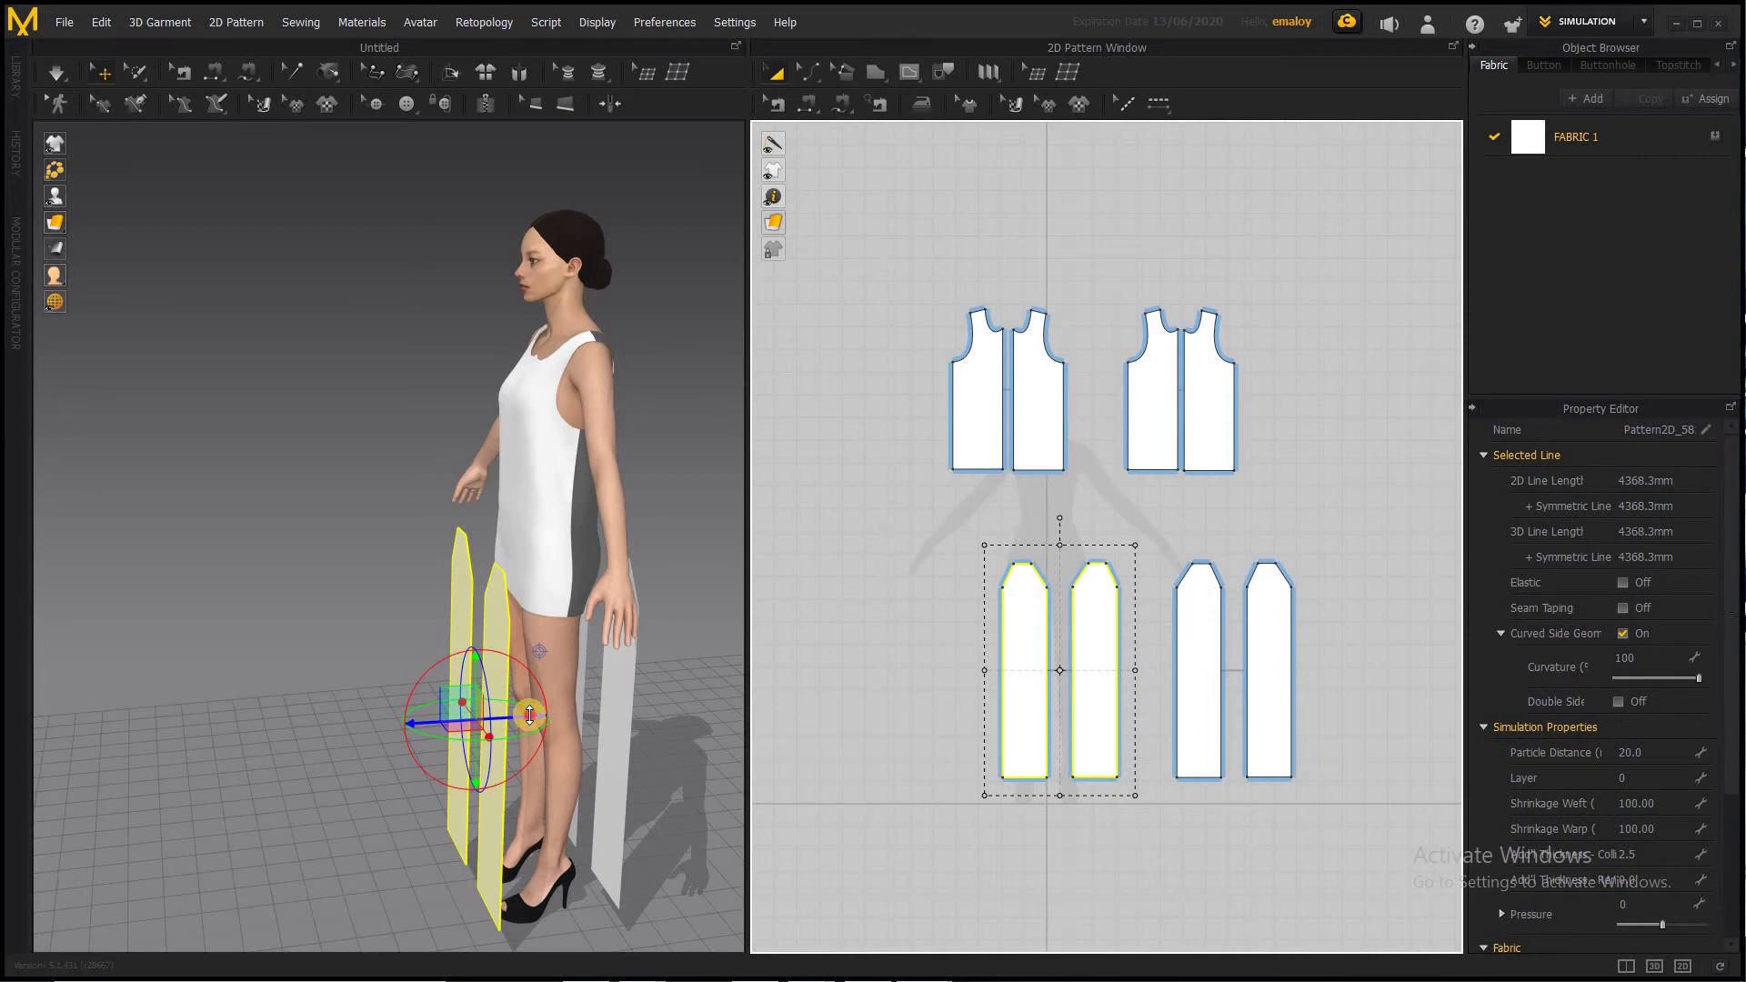
drag(530, 716, 555, 716)
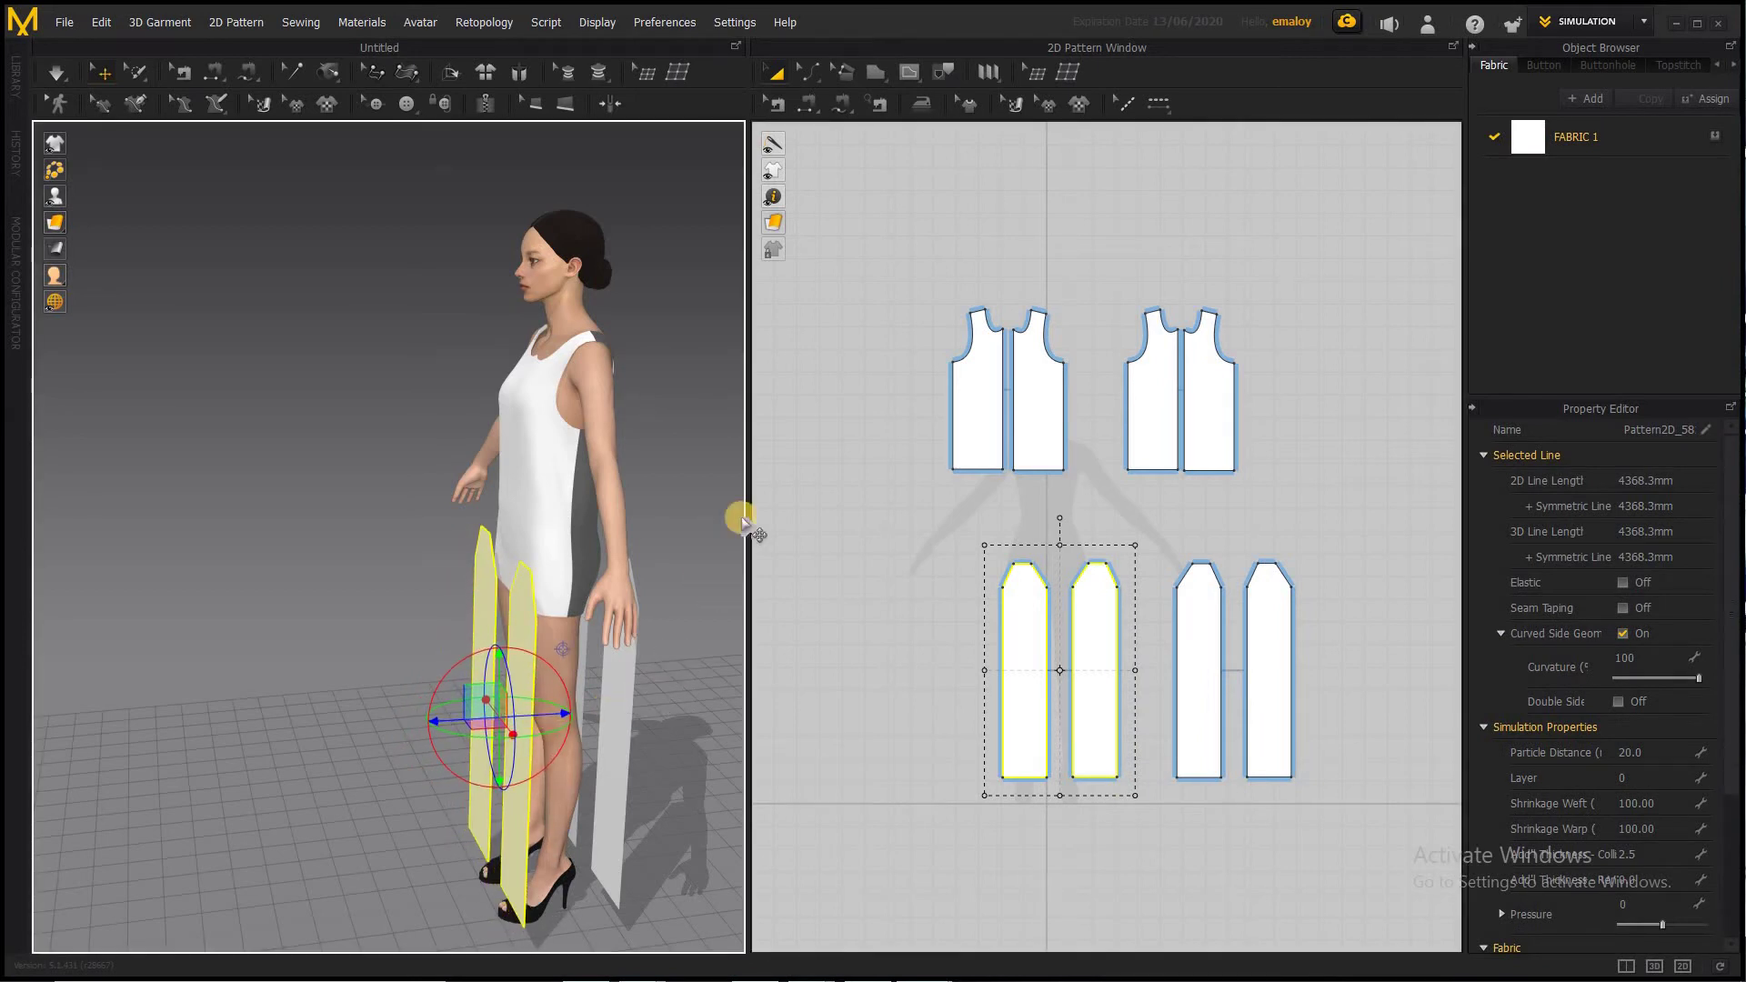
click(800, 462)
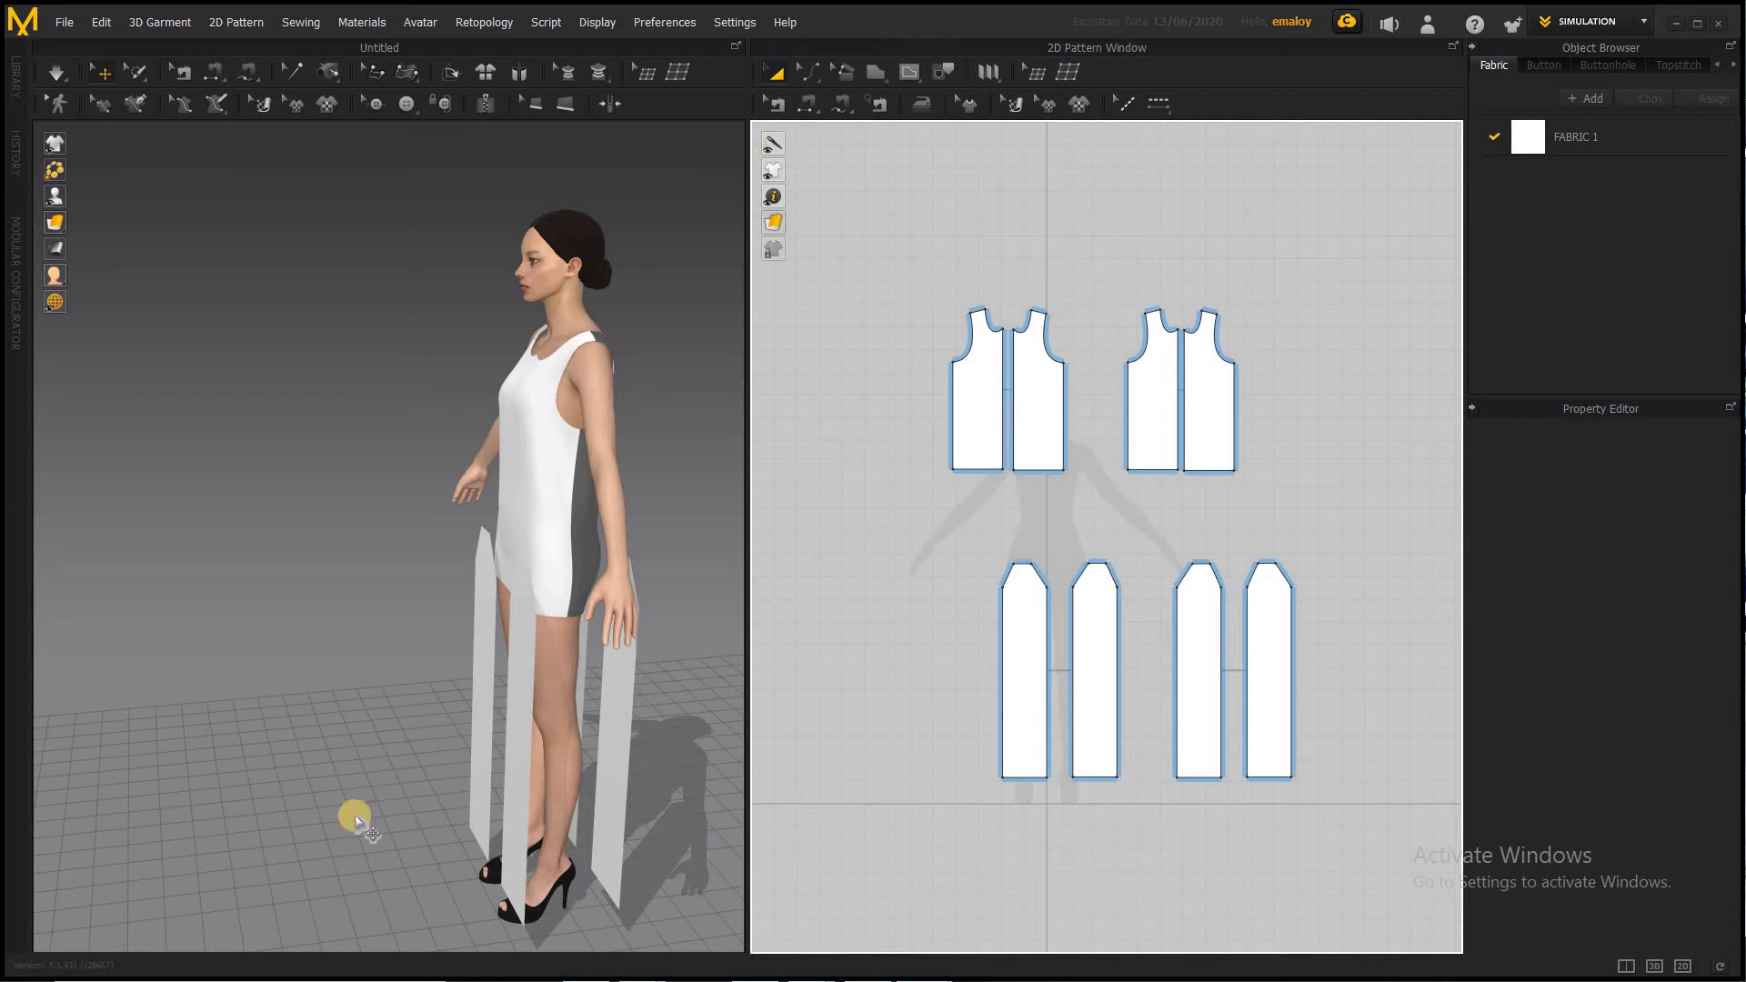
Sew the long outer edges of the front leg panels to the outer edges of the back leg panels with Segment Sewing
click(839, 69)
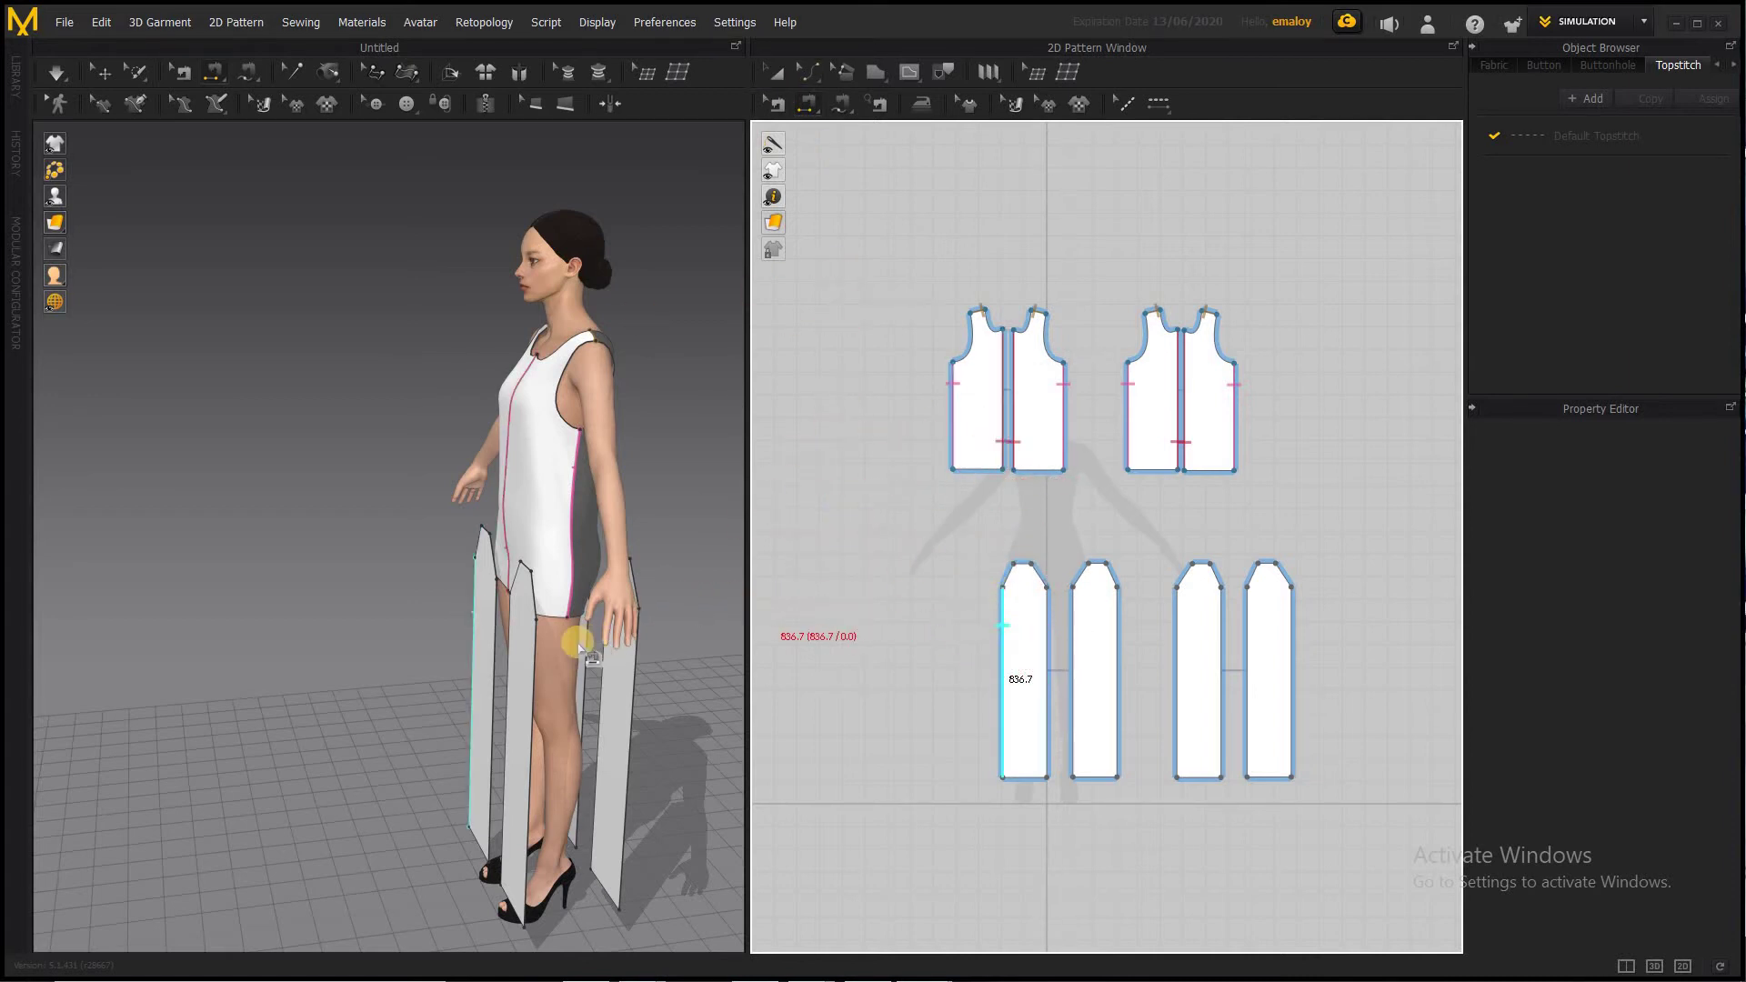
click(533, 699)
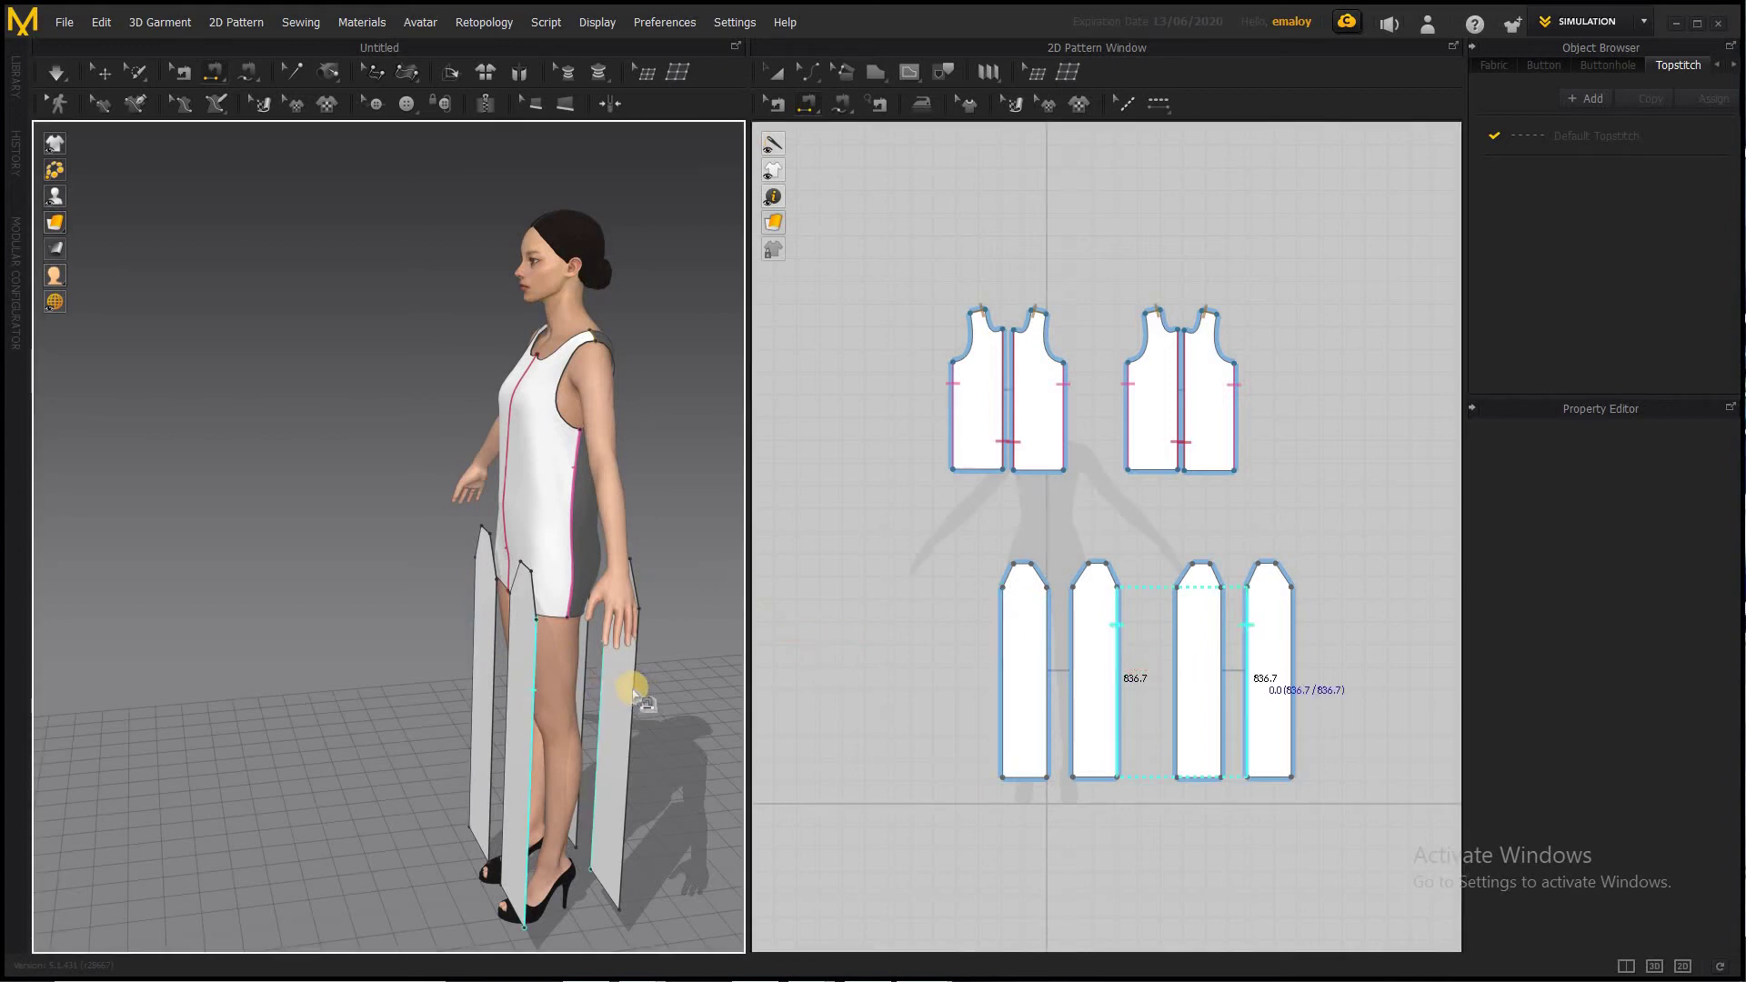
click(634, 689)
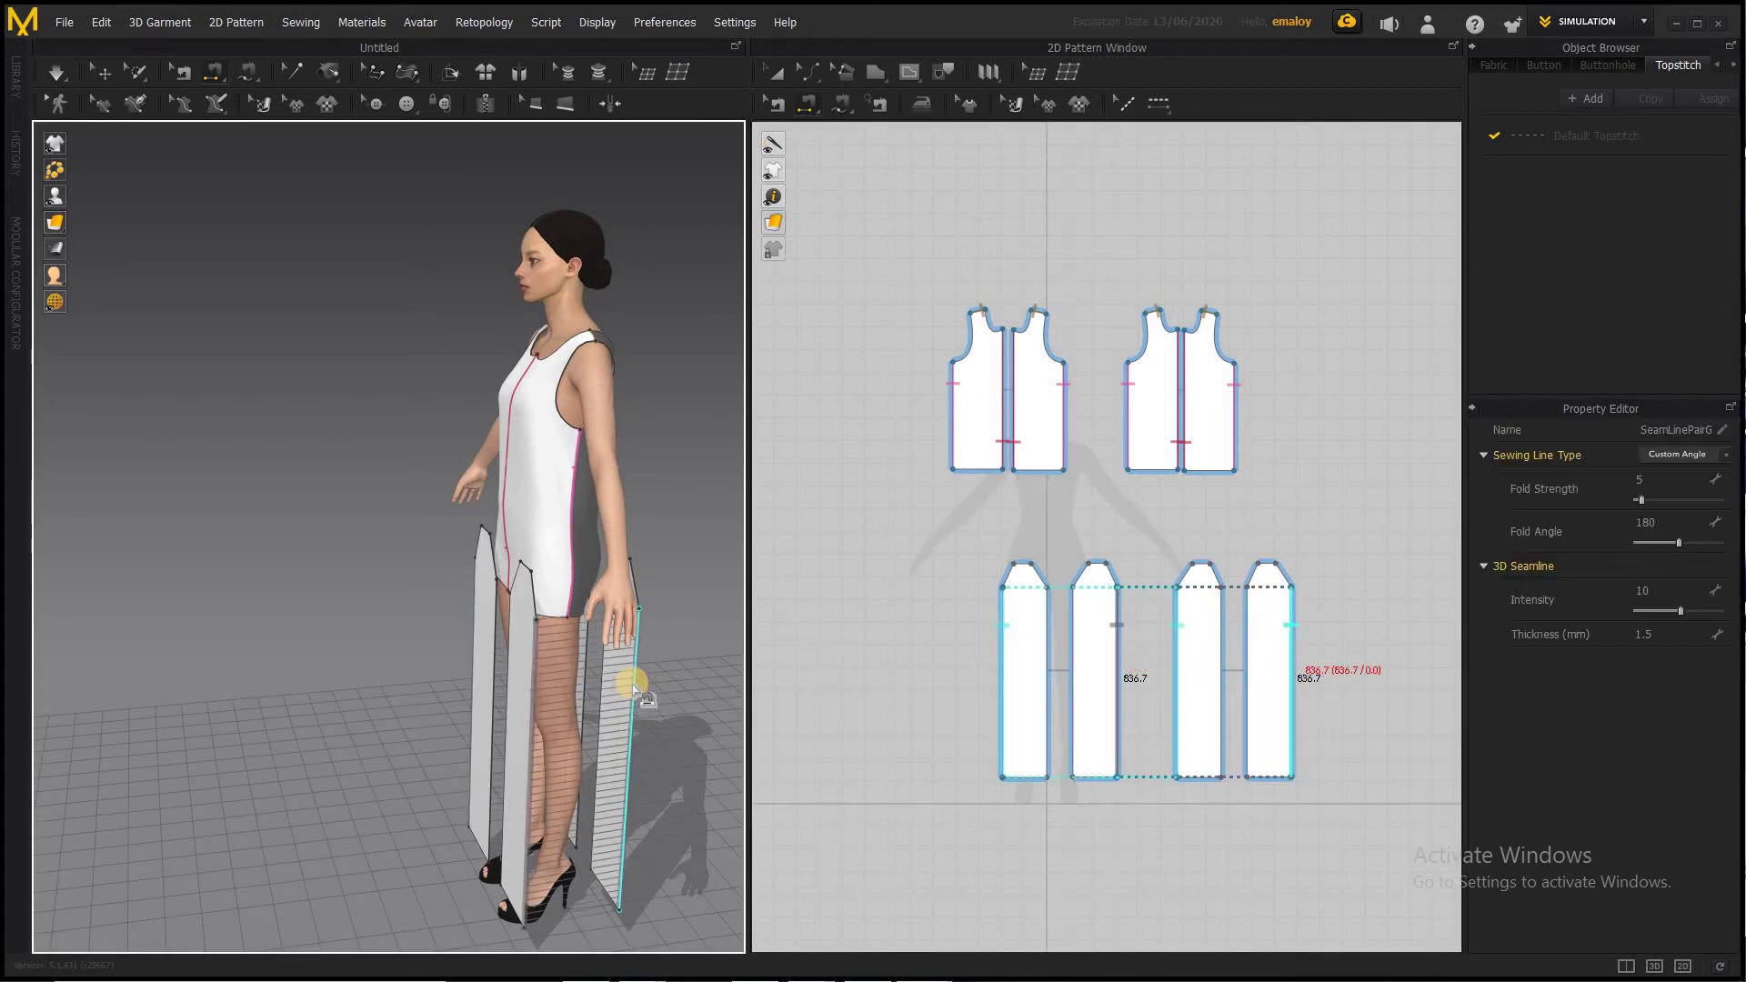
right_drag(339, 738, 428, 729)
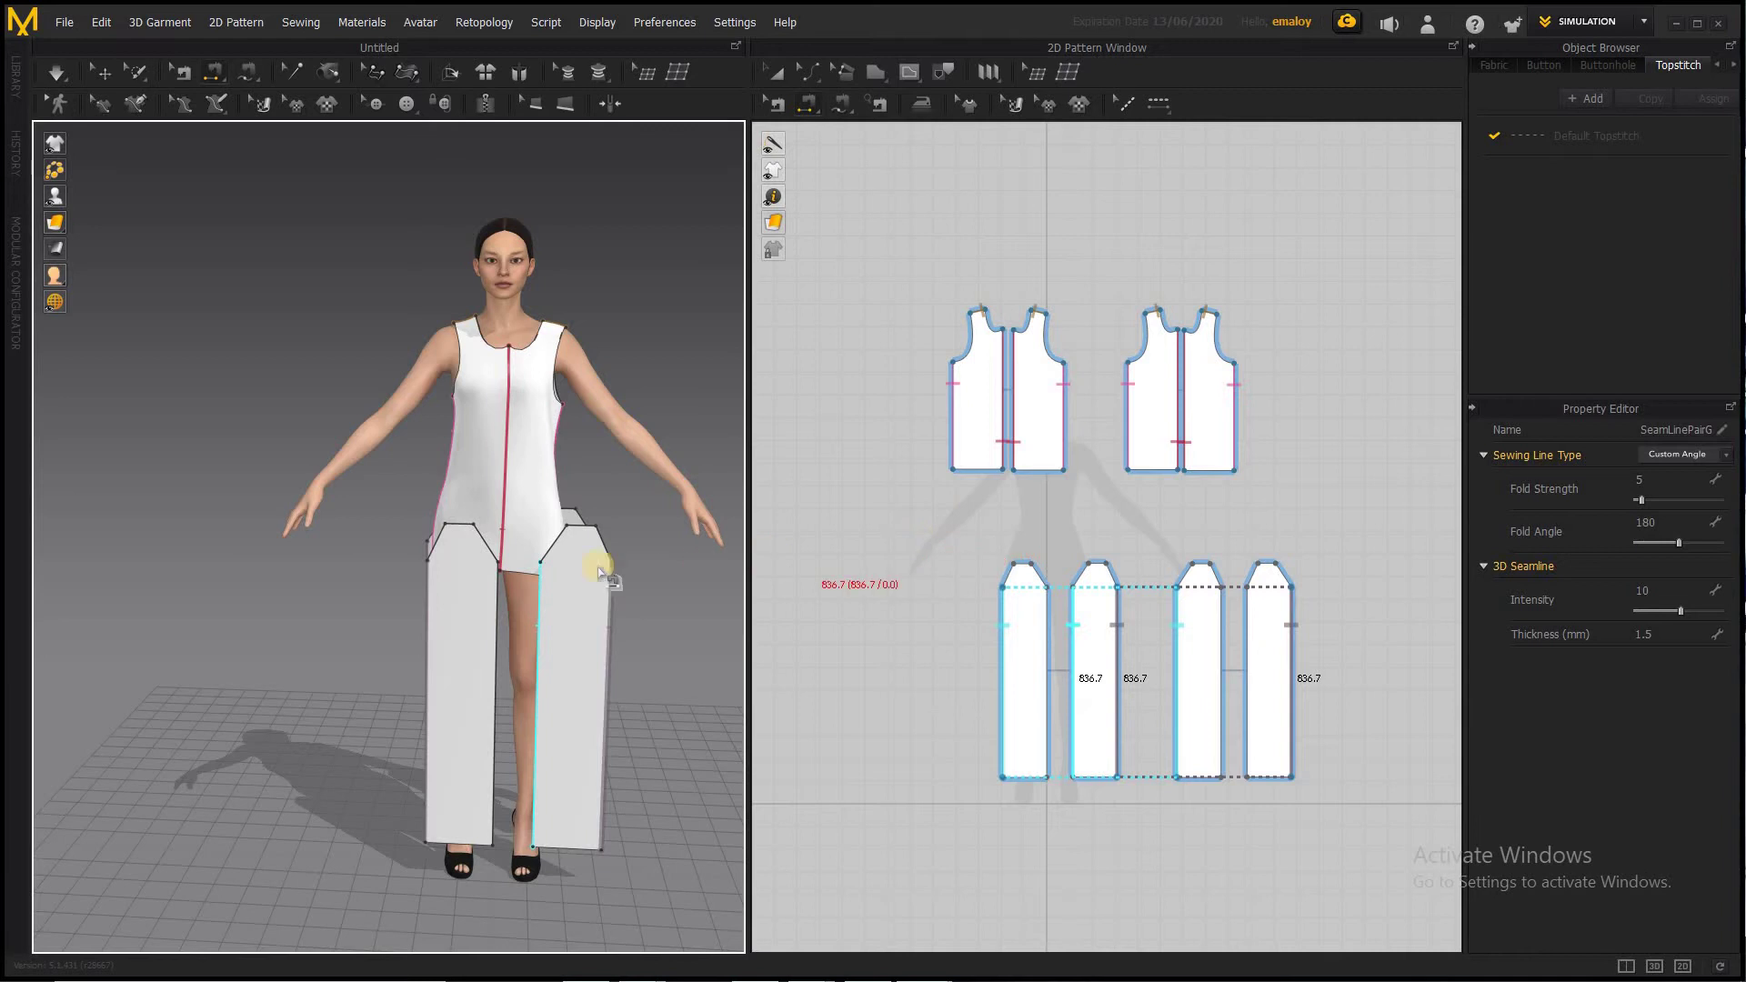
Select all four leg panels and shift them slightly sideways in 3D to centre them on the avatar's legs
click(776, 71)
click(989, 539)
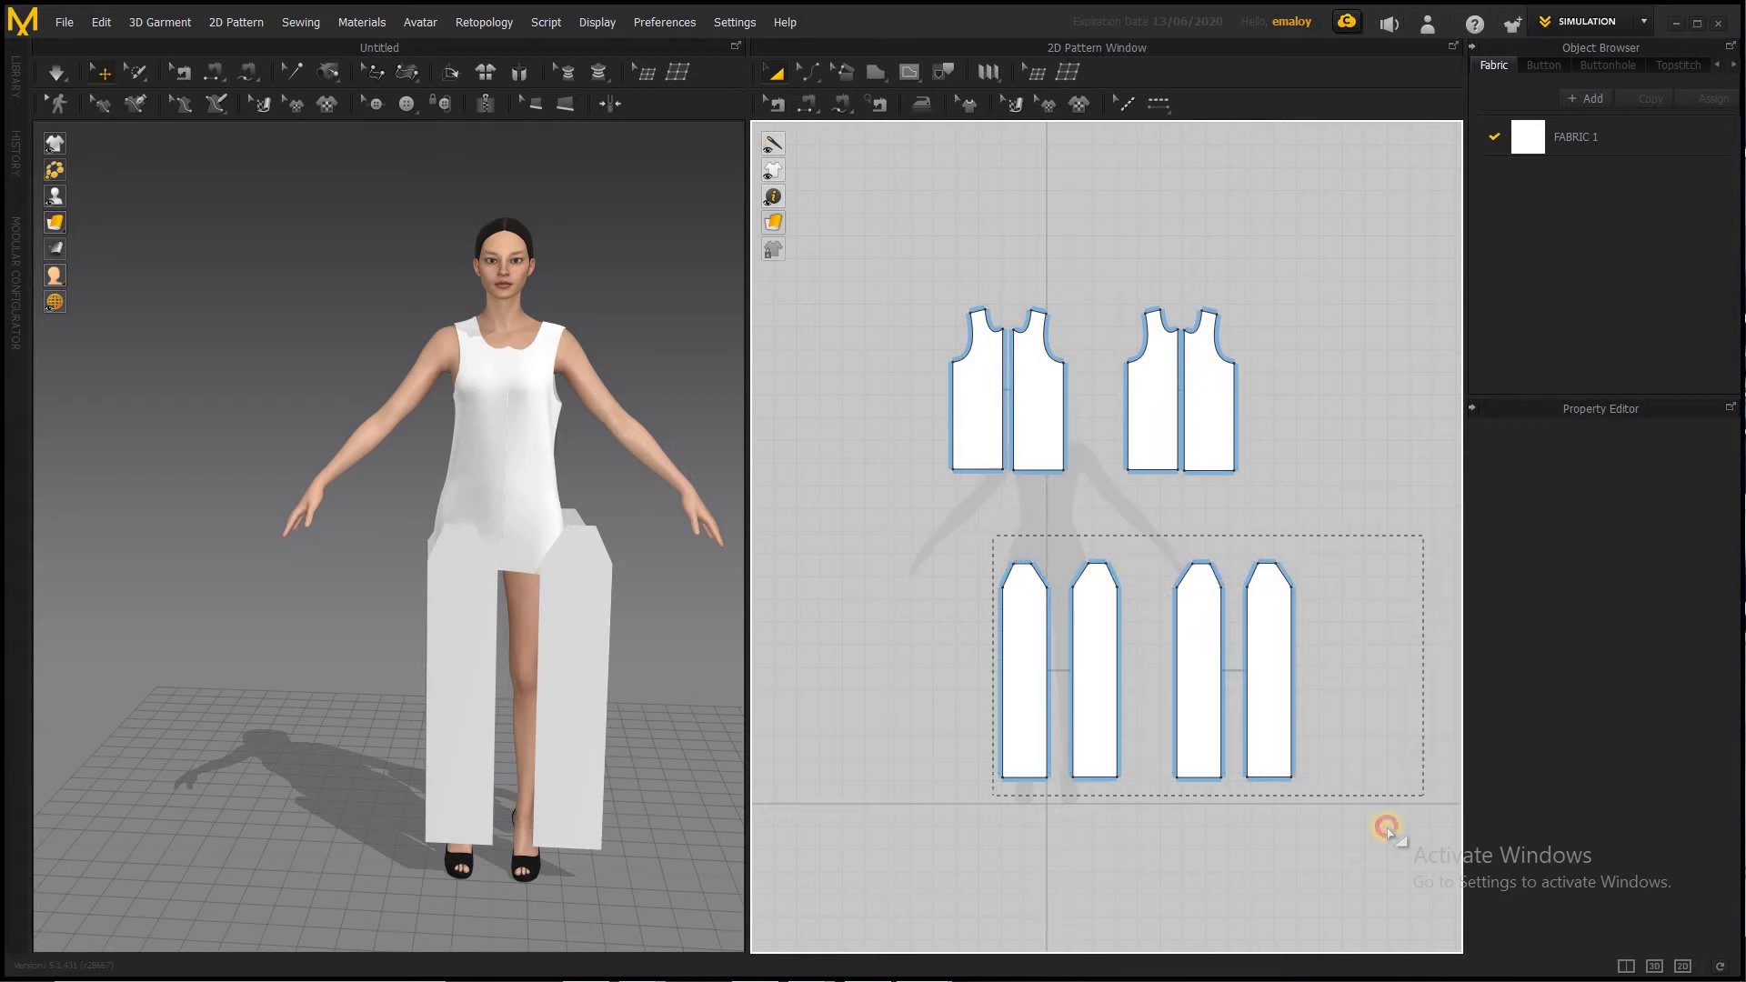
drag(962, 719, 965, 723)
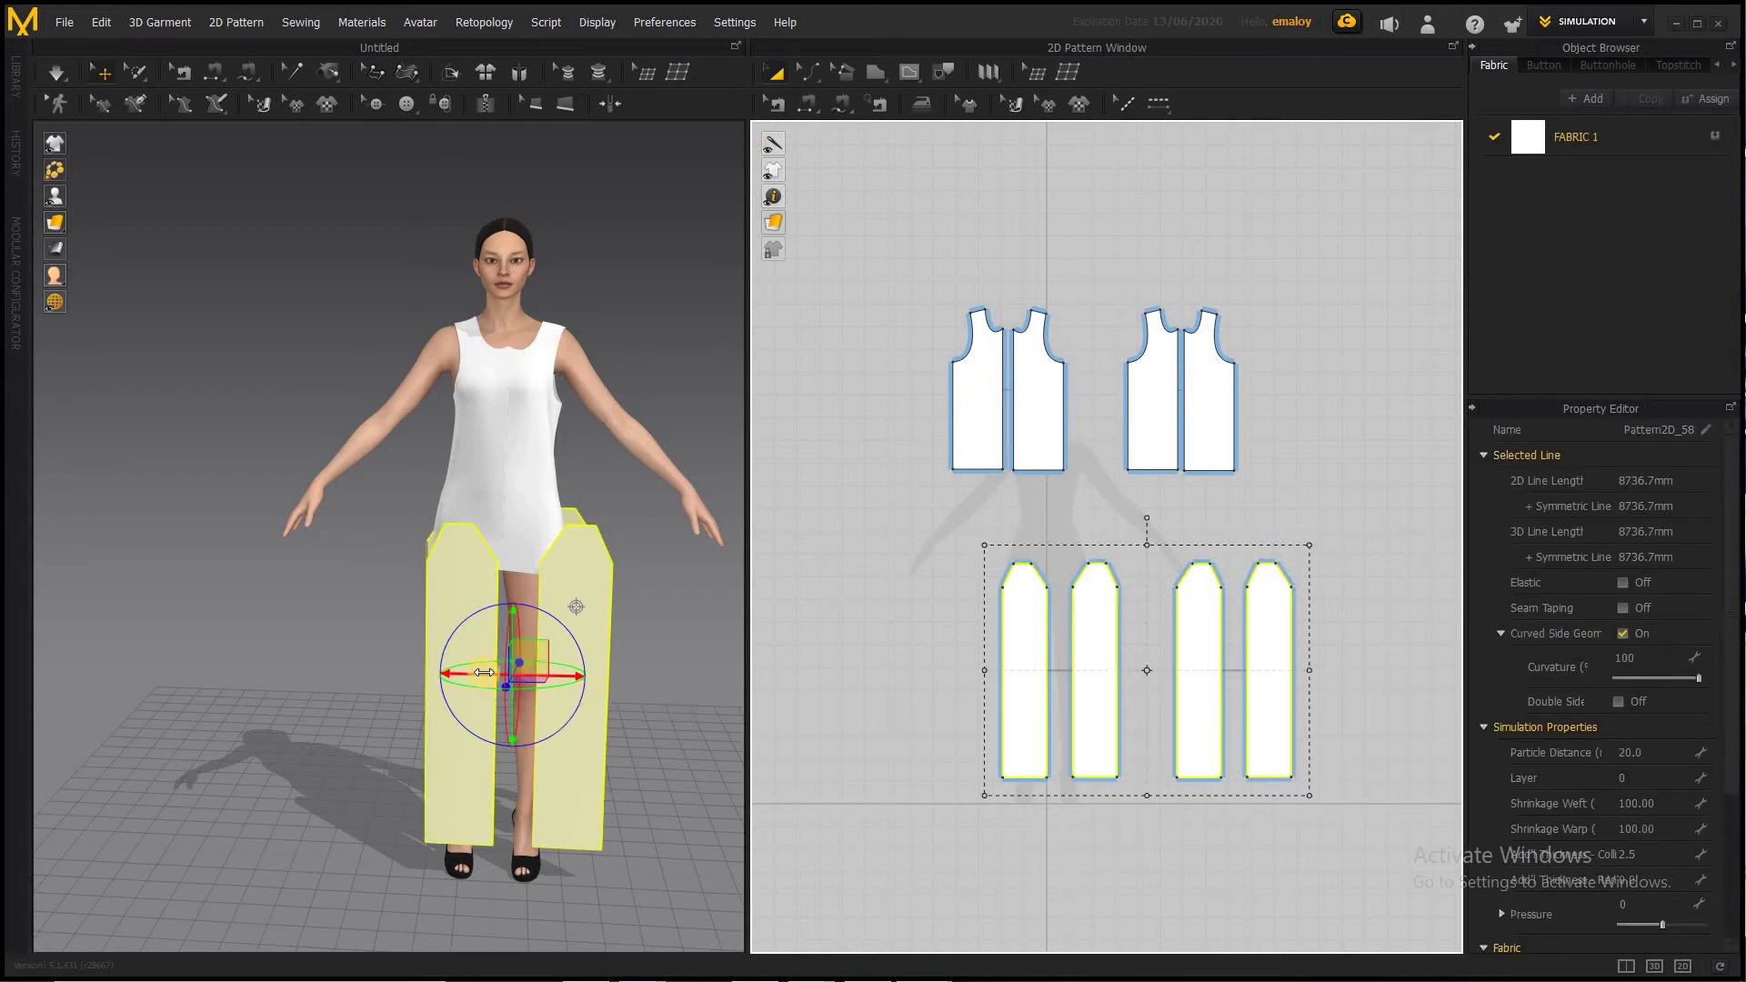
drag(476, 675, 457, 674)
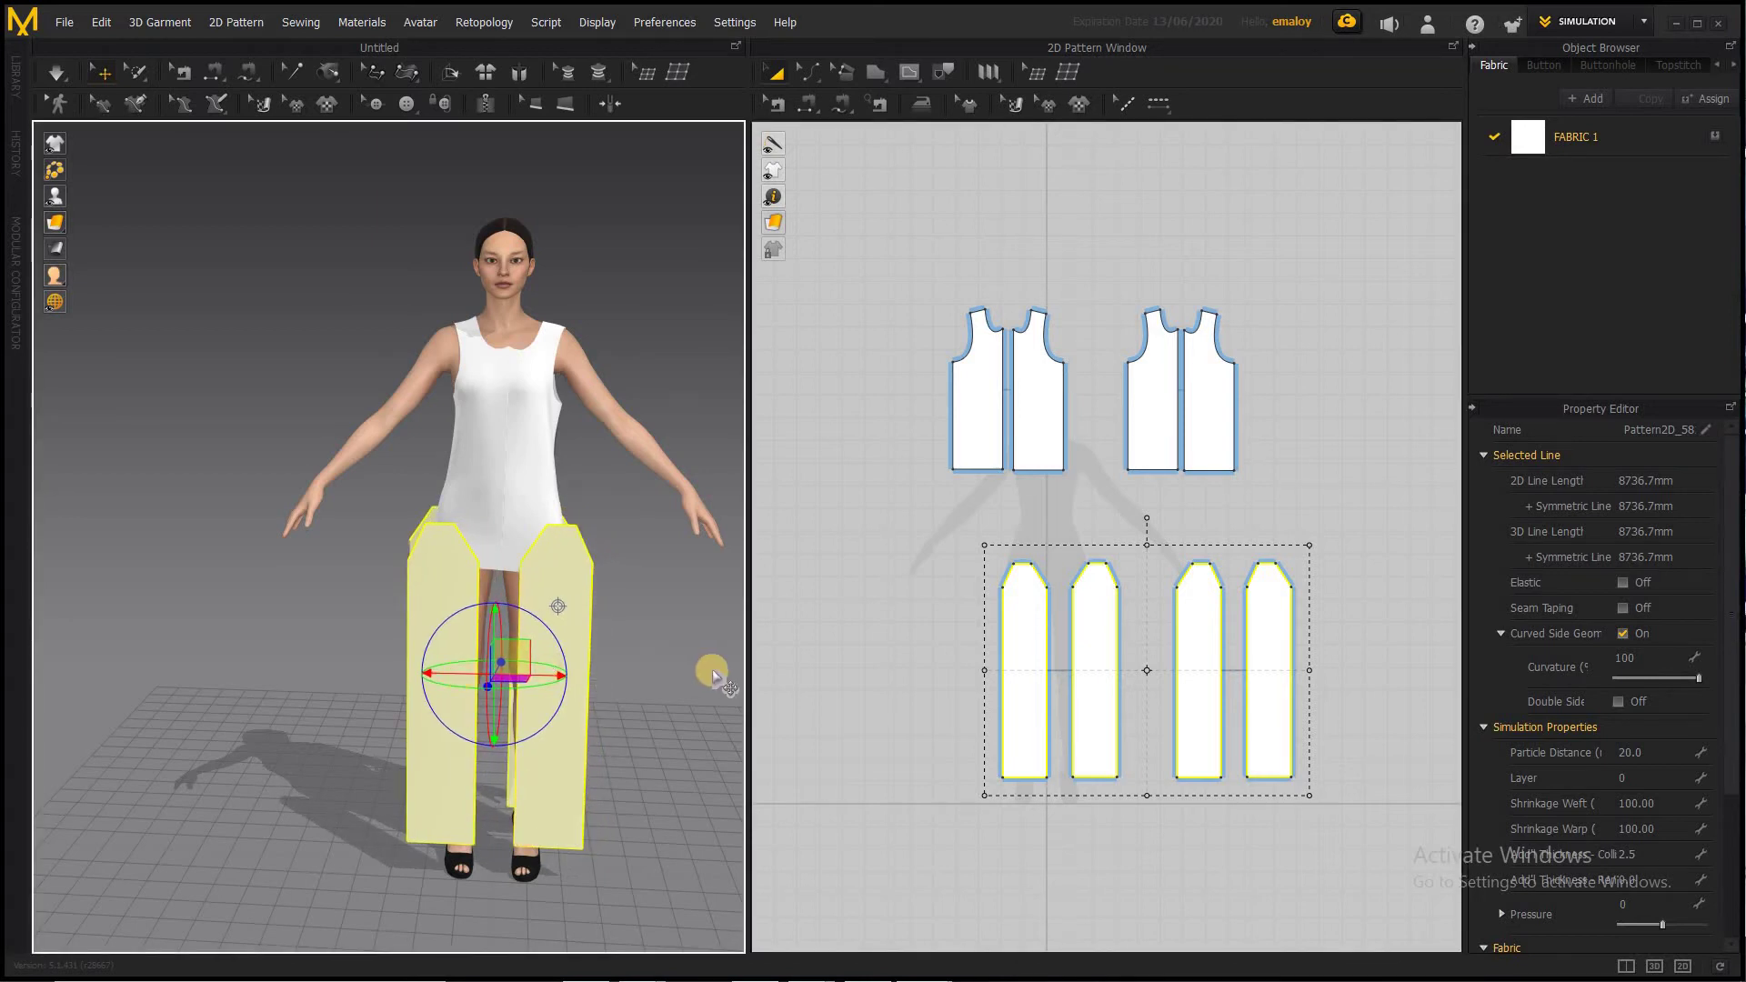
click(639, 678)
right_drag(557, 674, 252, 626)
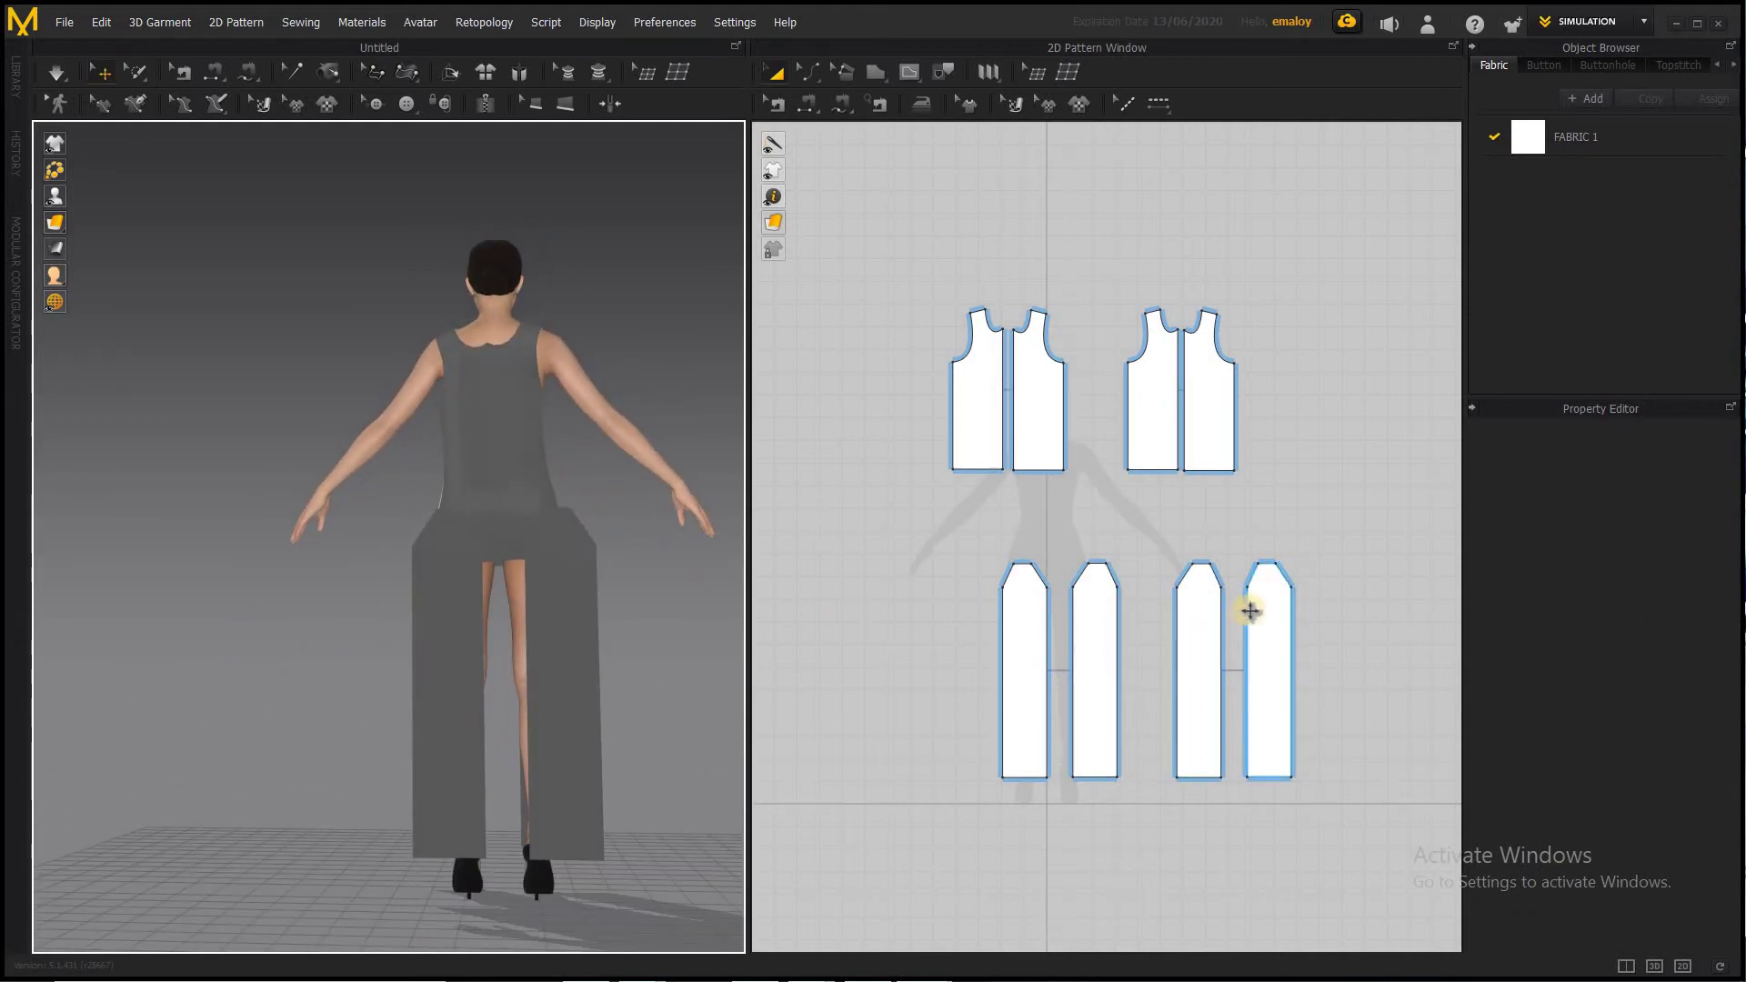
Shift the back panel of the avatar's right leg slightly inward in 3D, toward the body's centre
click(1258, 609)
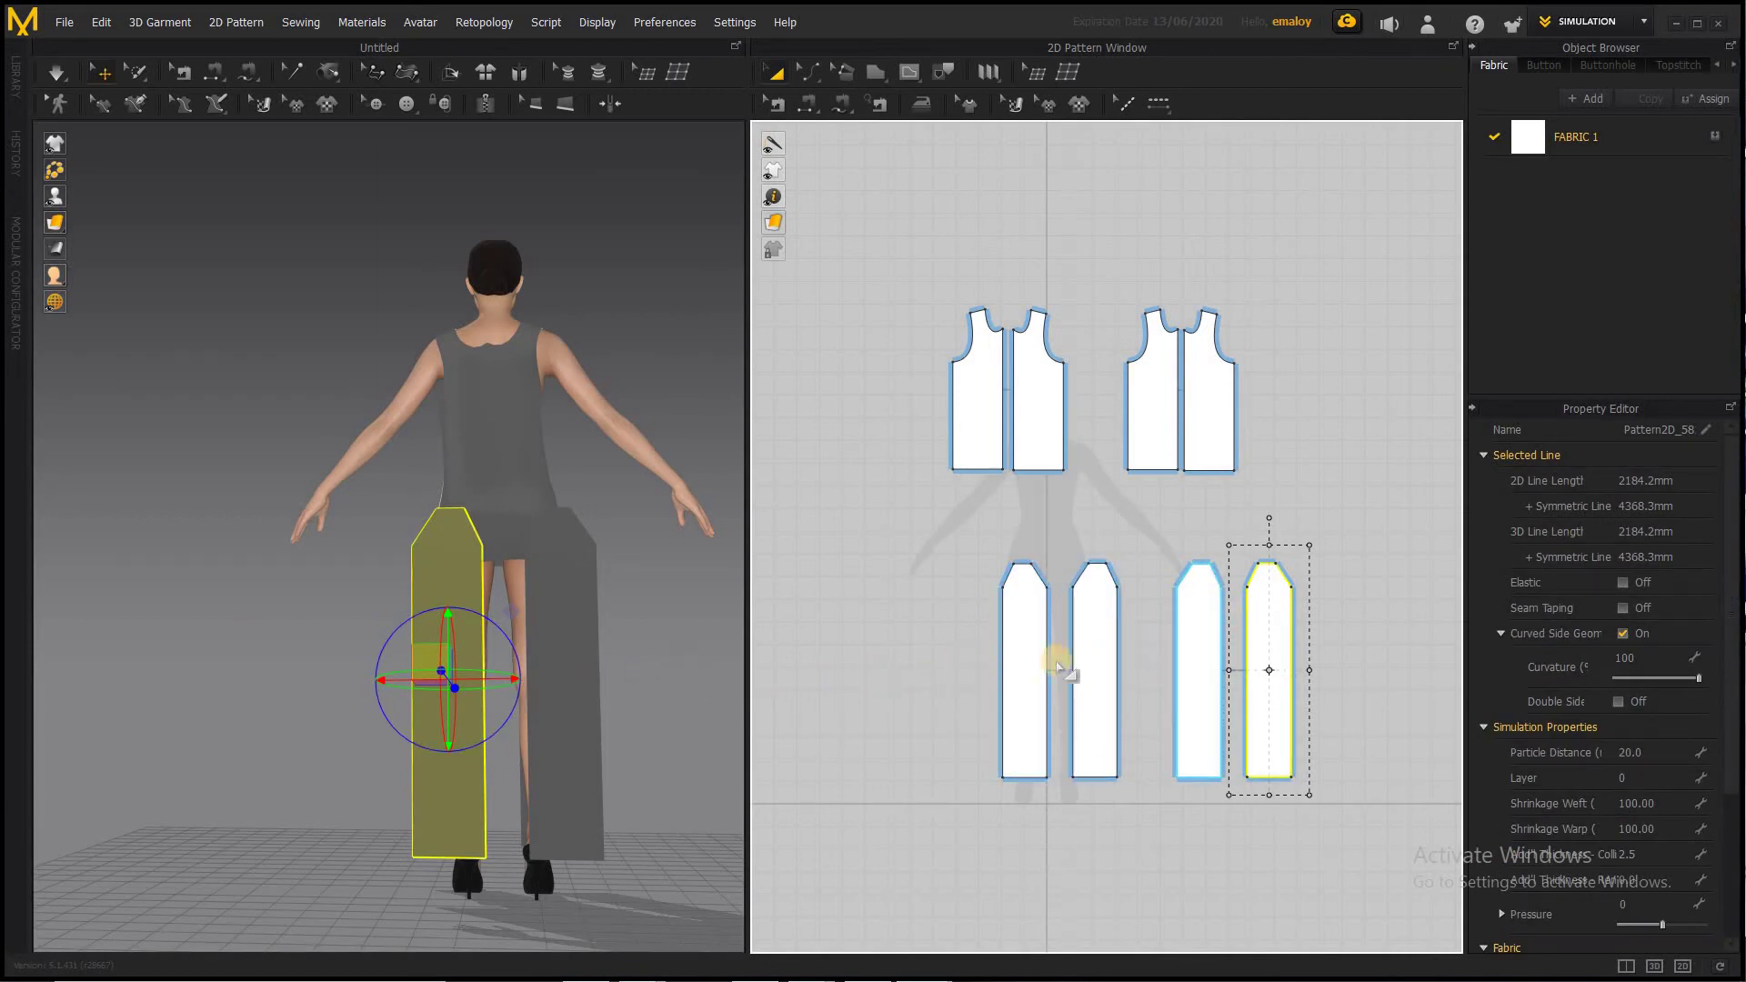
click(1091, 651)
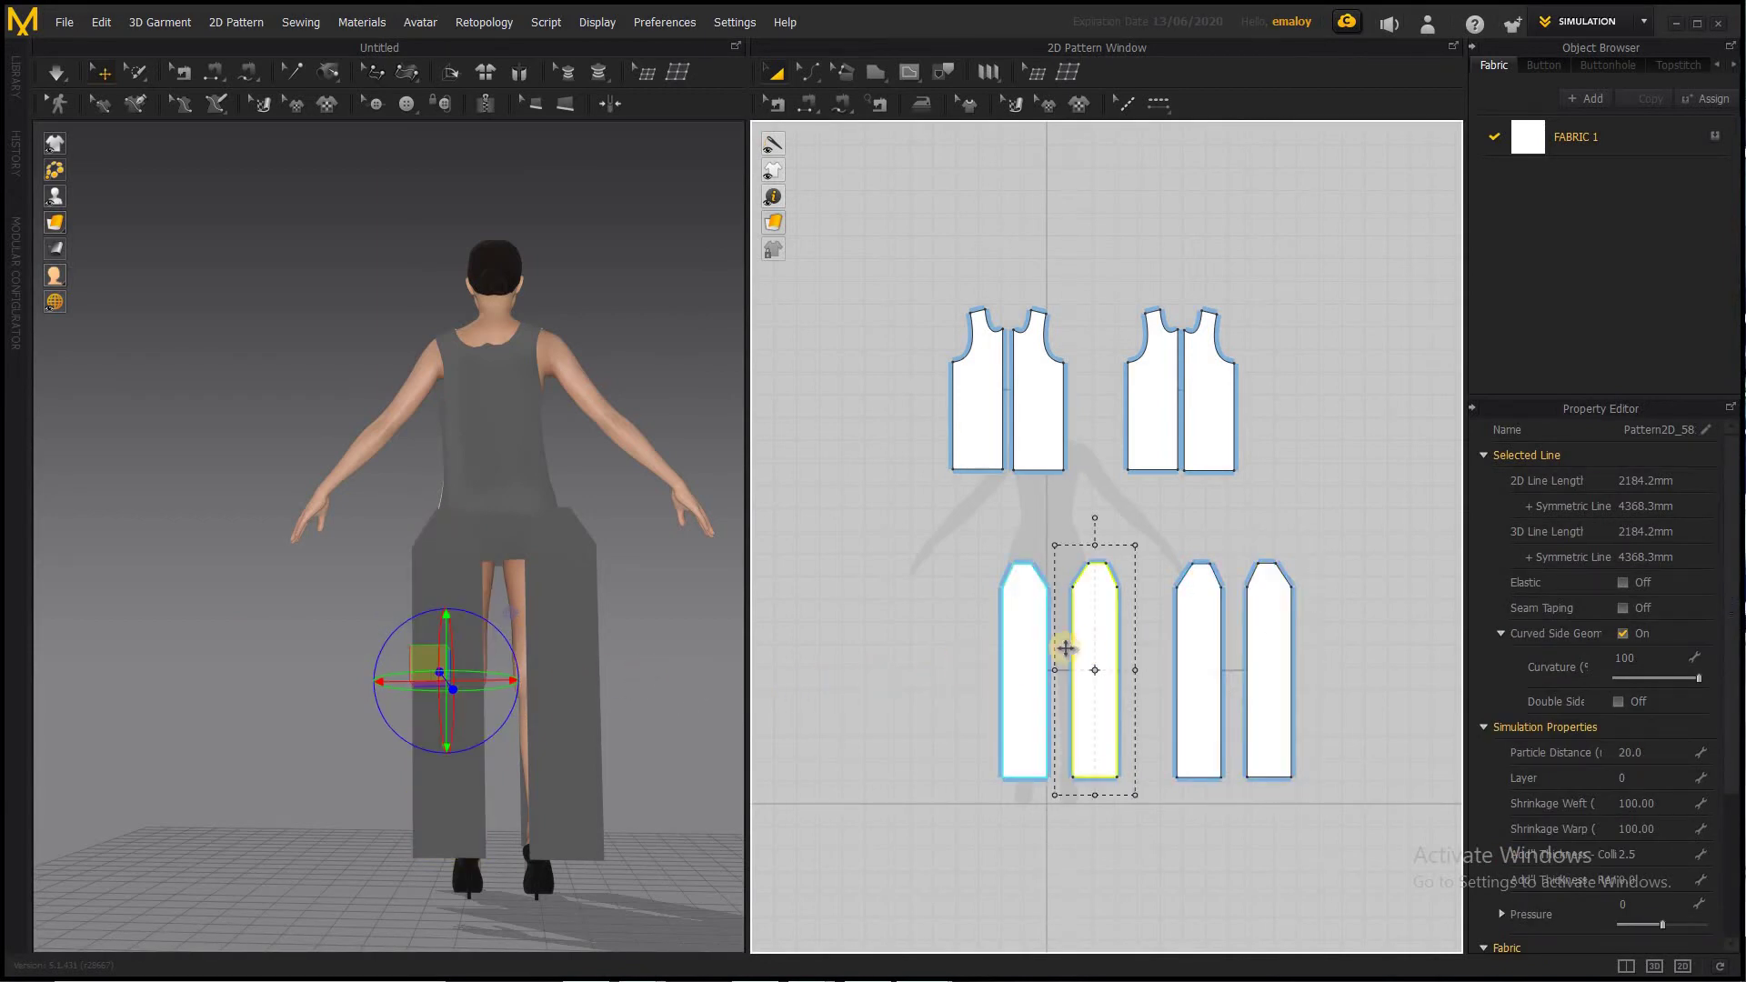
click(1031, 649)
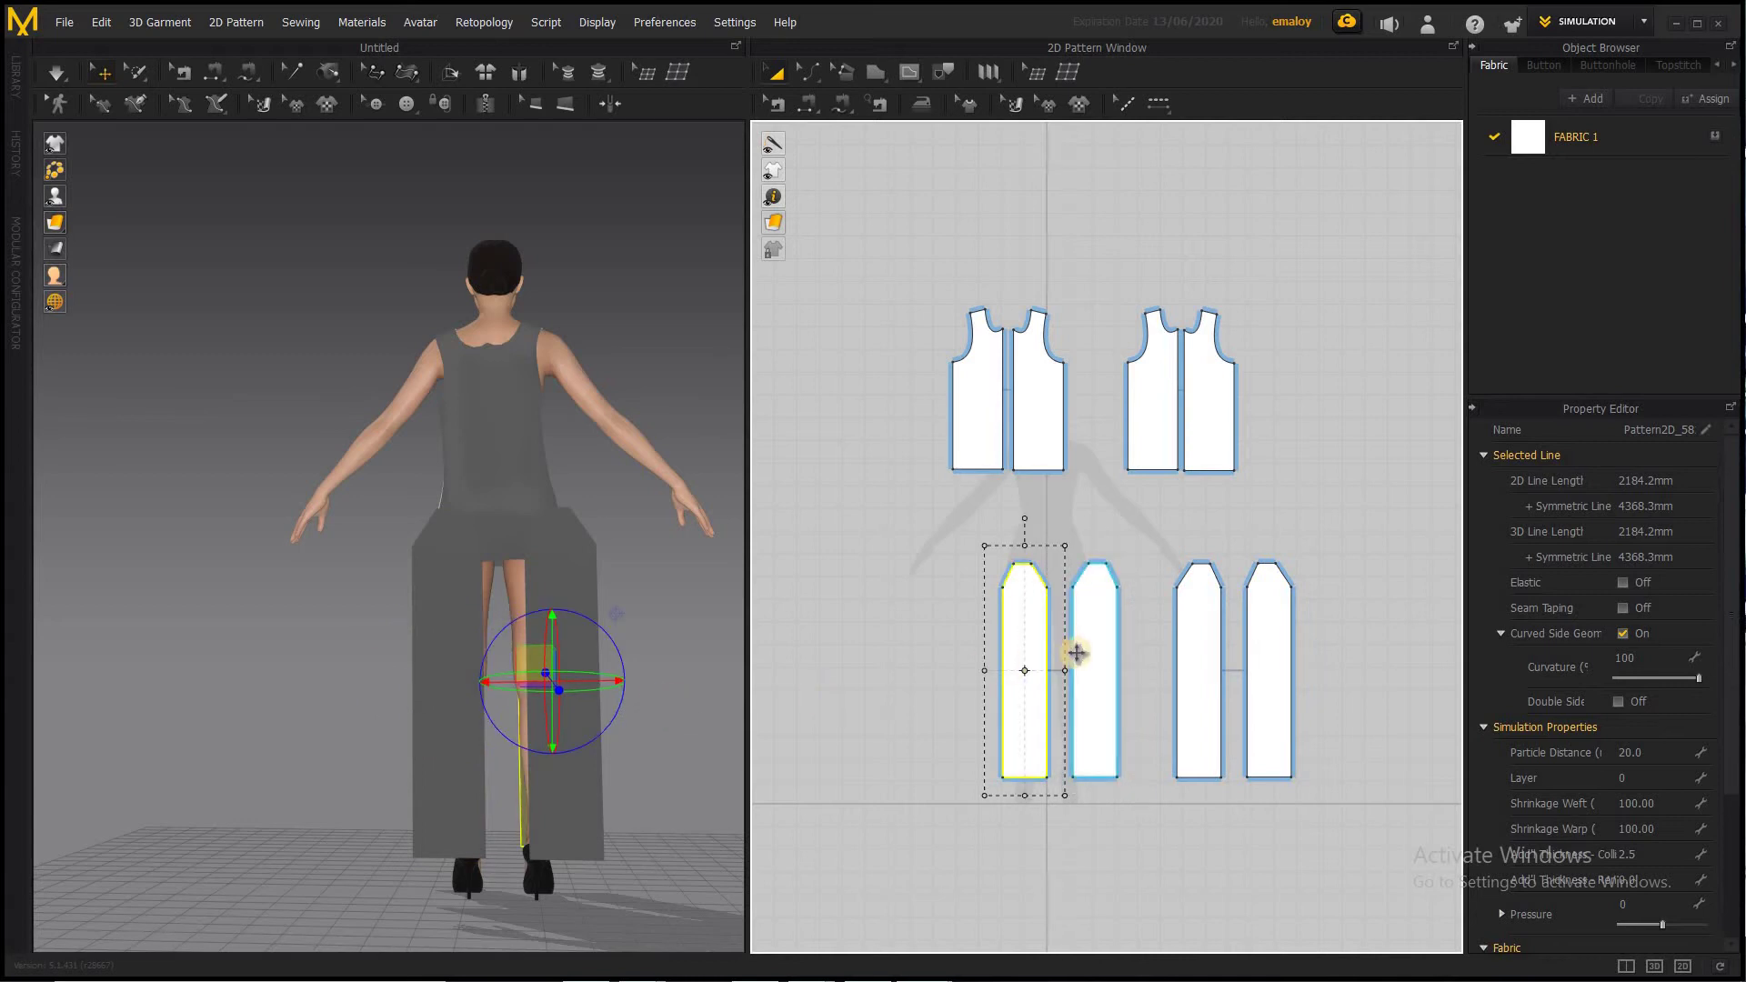
click(1197, 647)
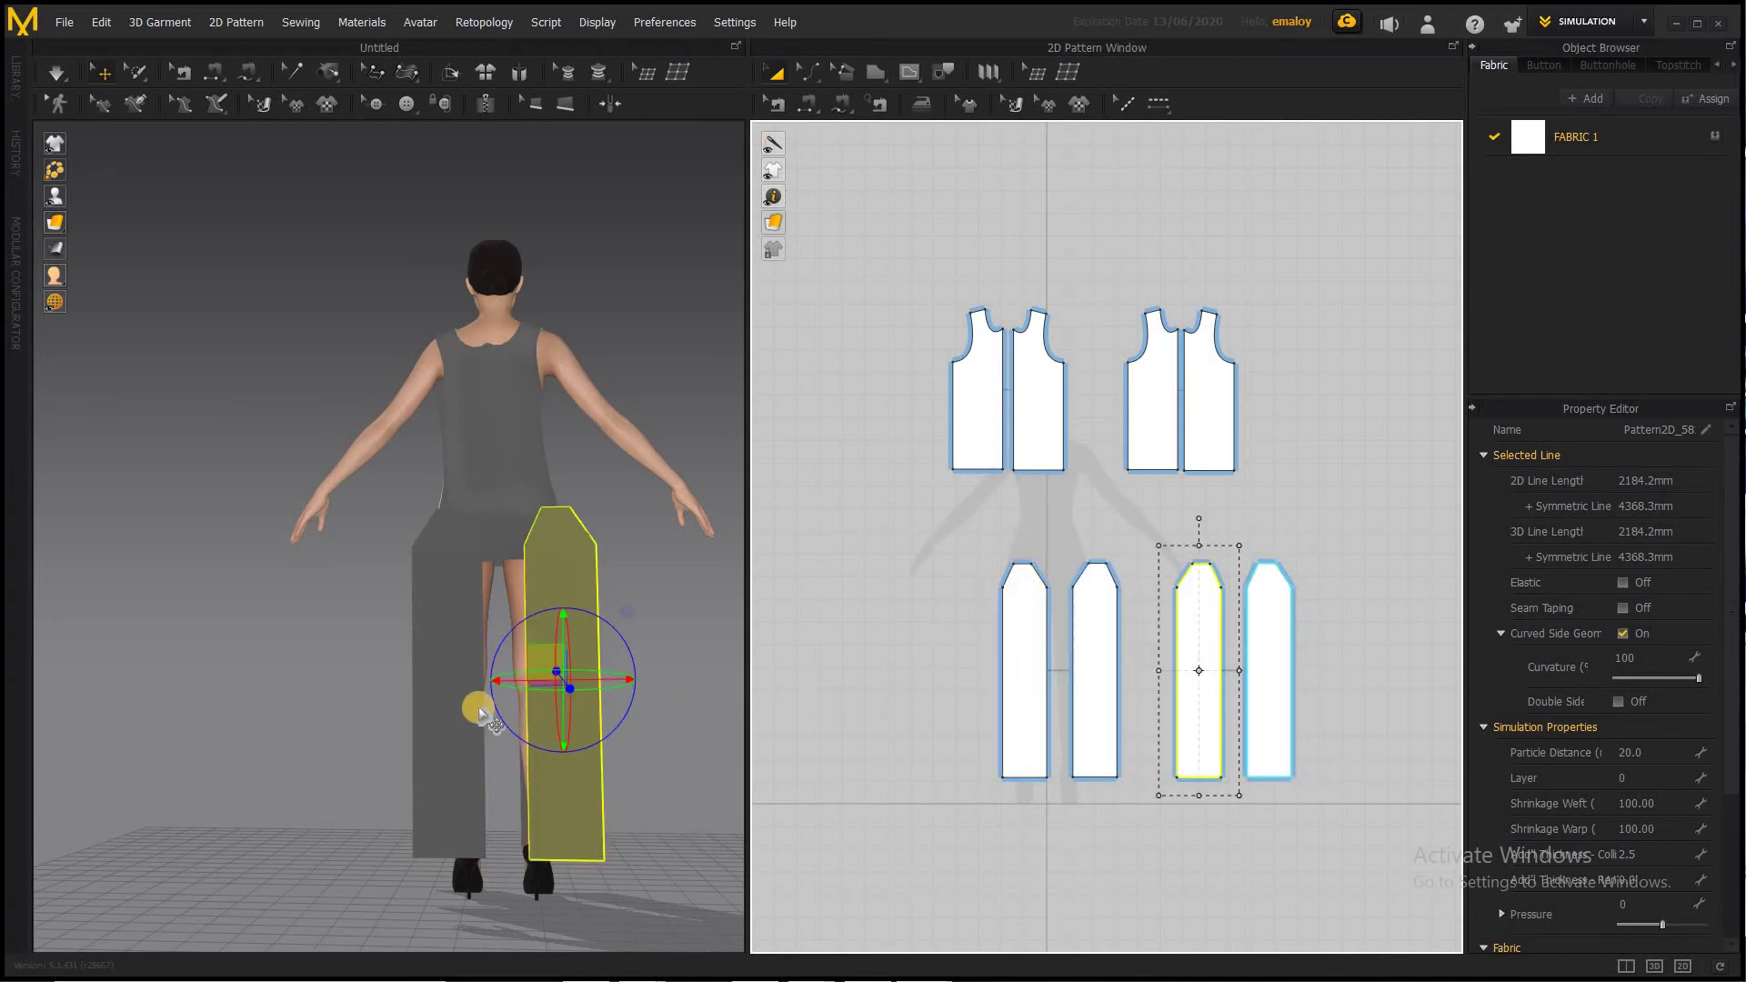
drag(523, 680, 507, 679)
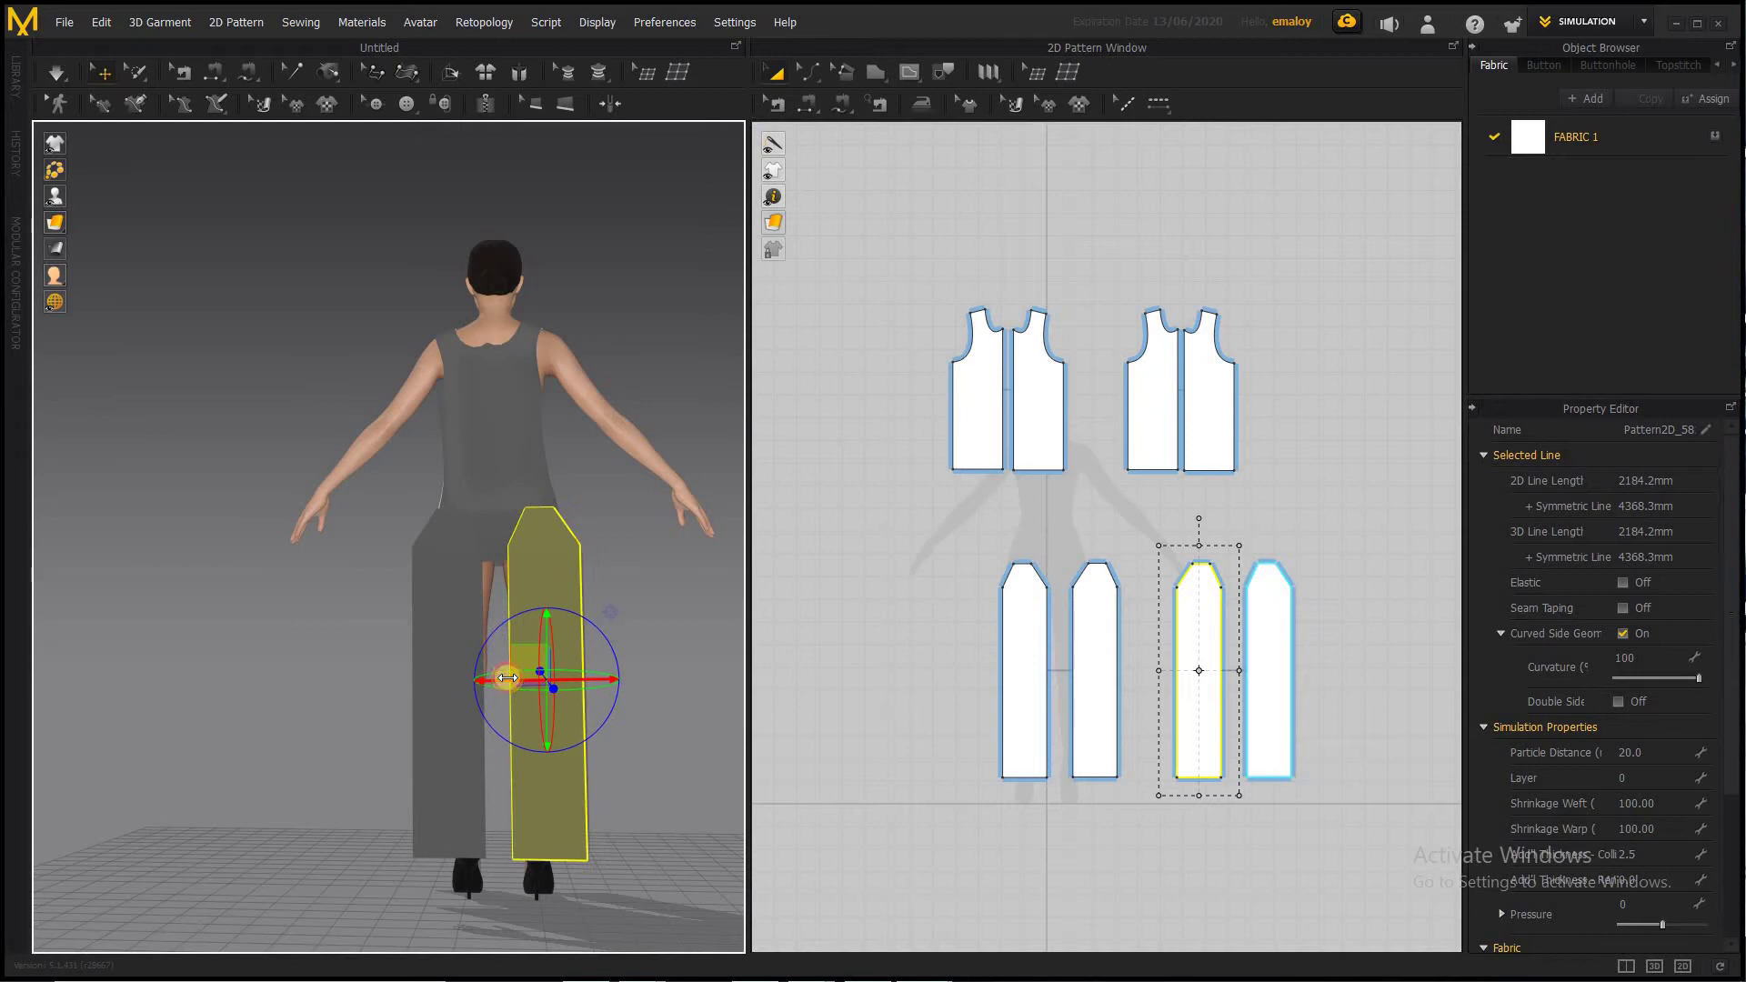
Sew the long inner edges of the front leg panels to the matching inner edges of the back leg panels with Segment Sewing
right_drag(623, 715, 684, 273)
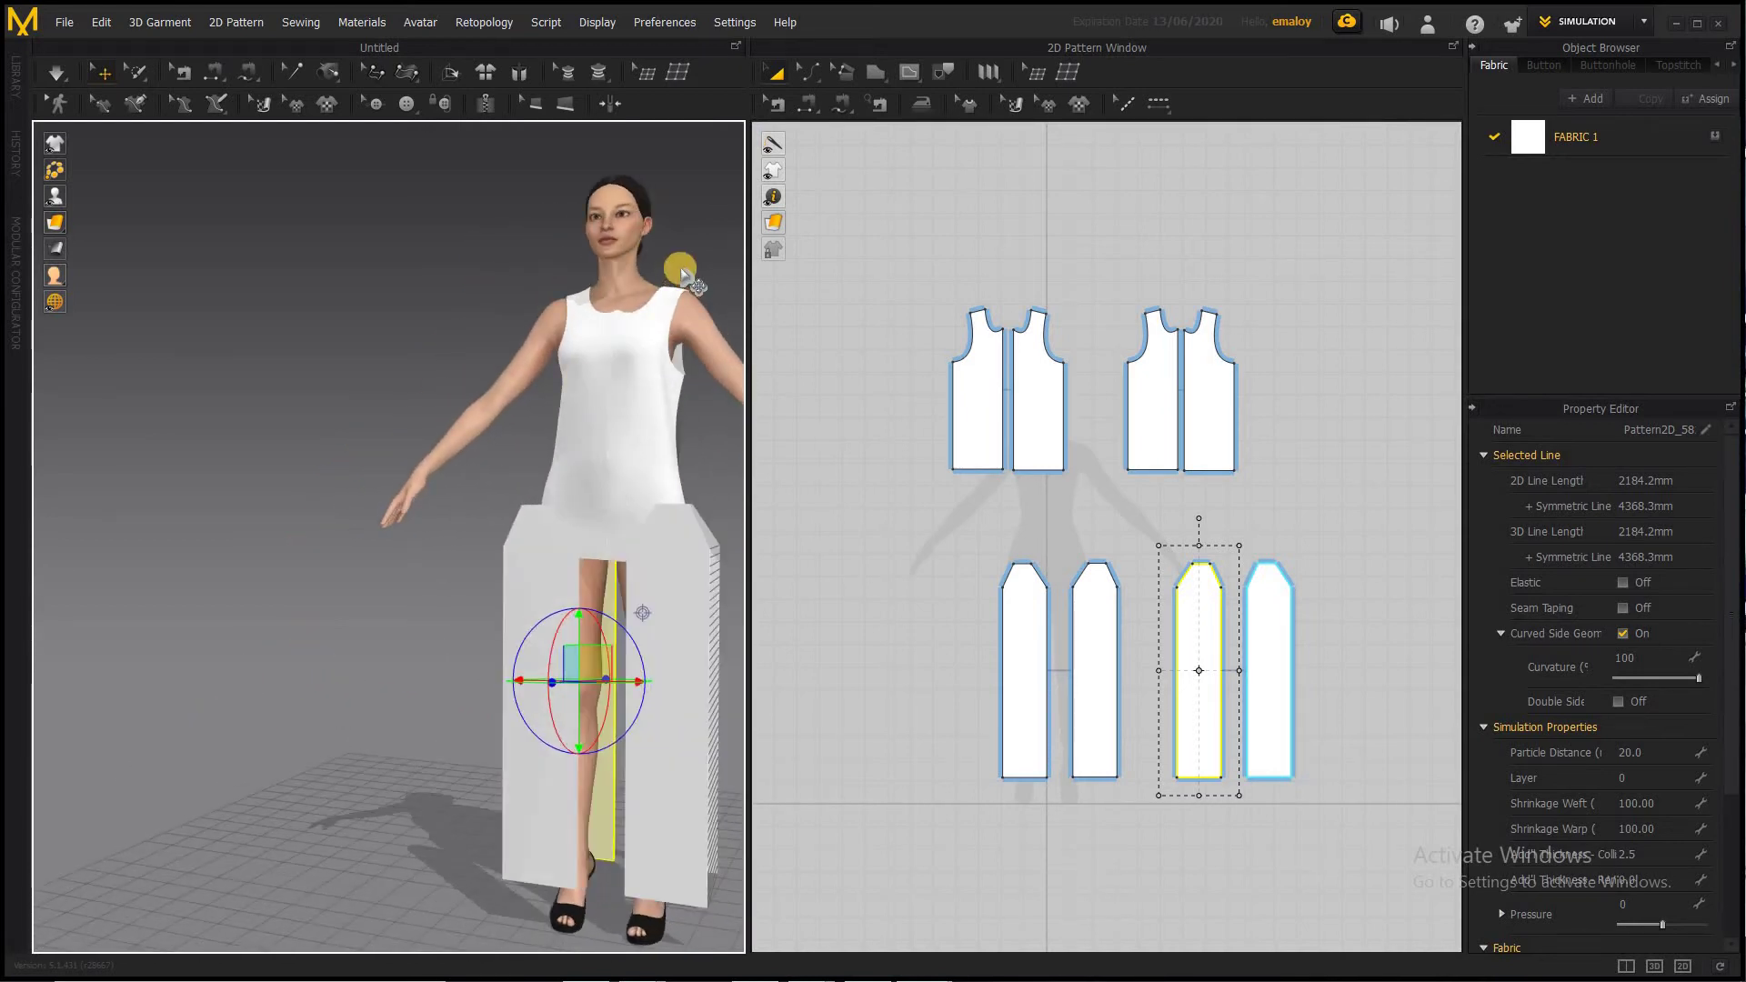
click(807, 104)
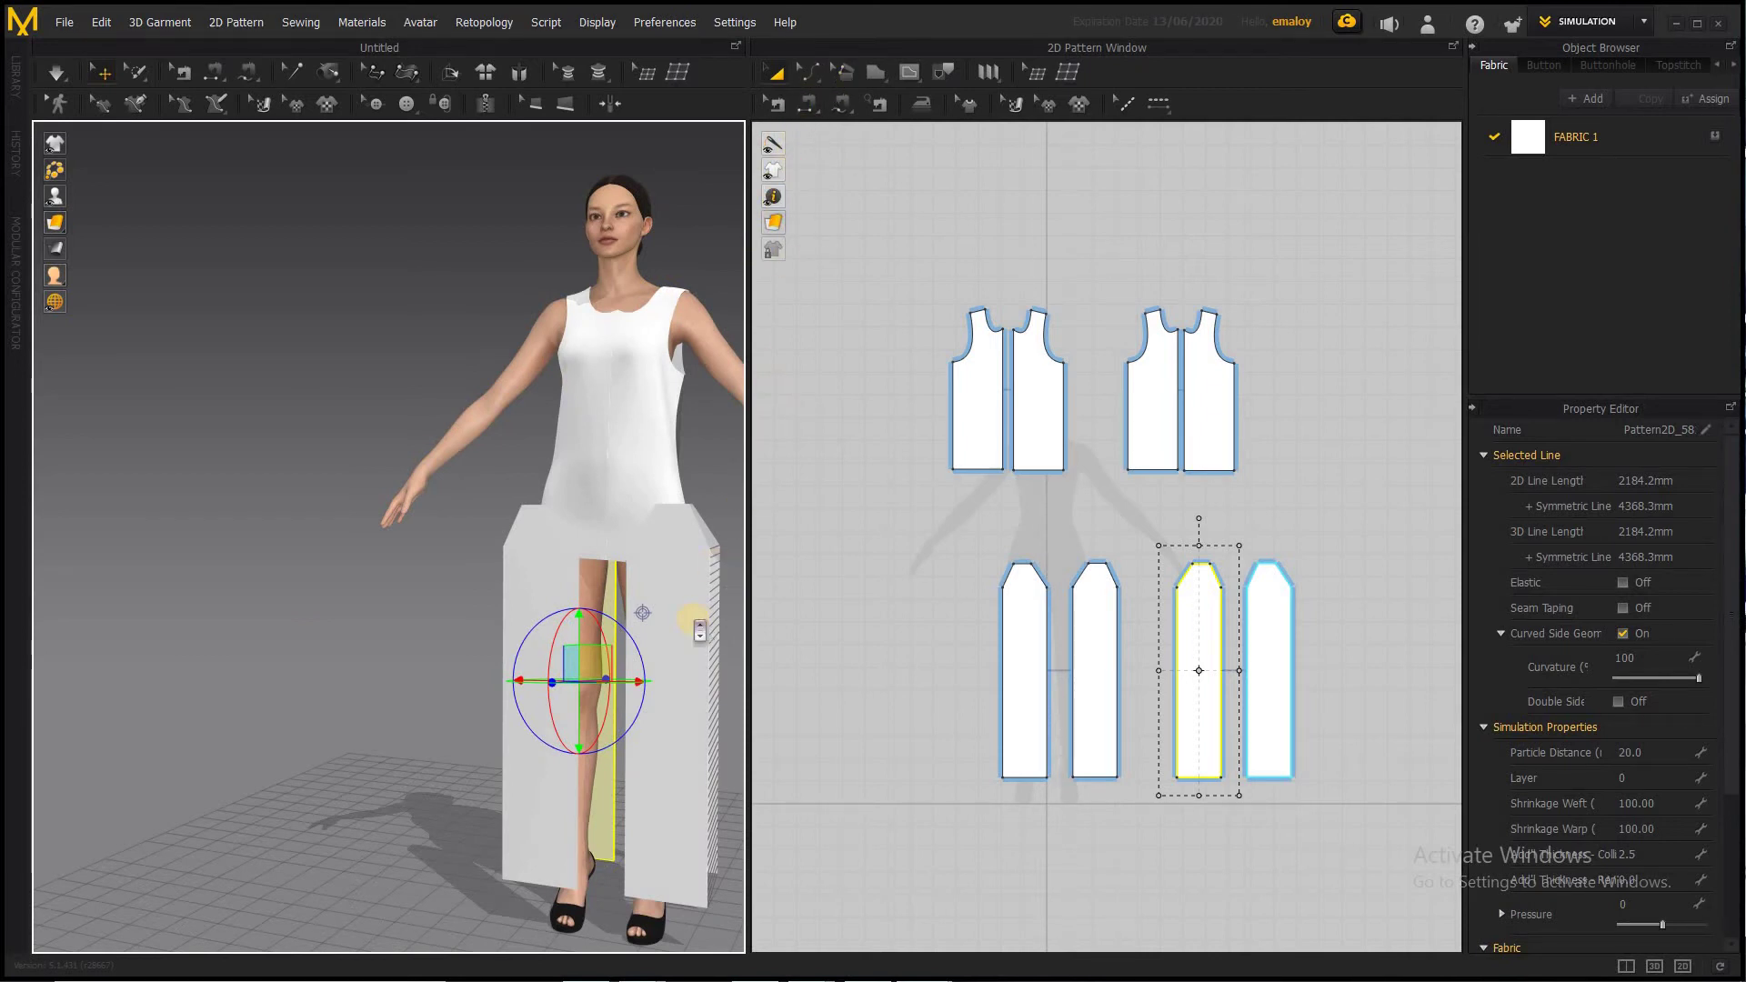
key(2)
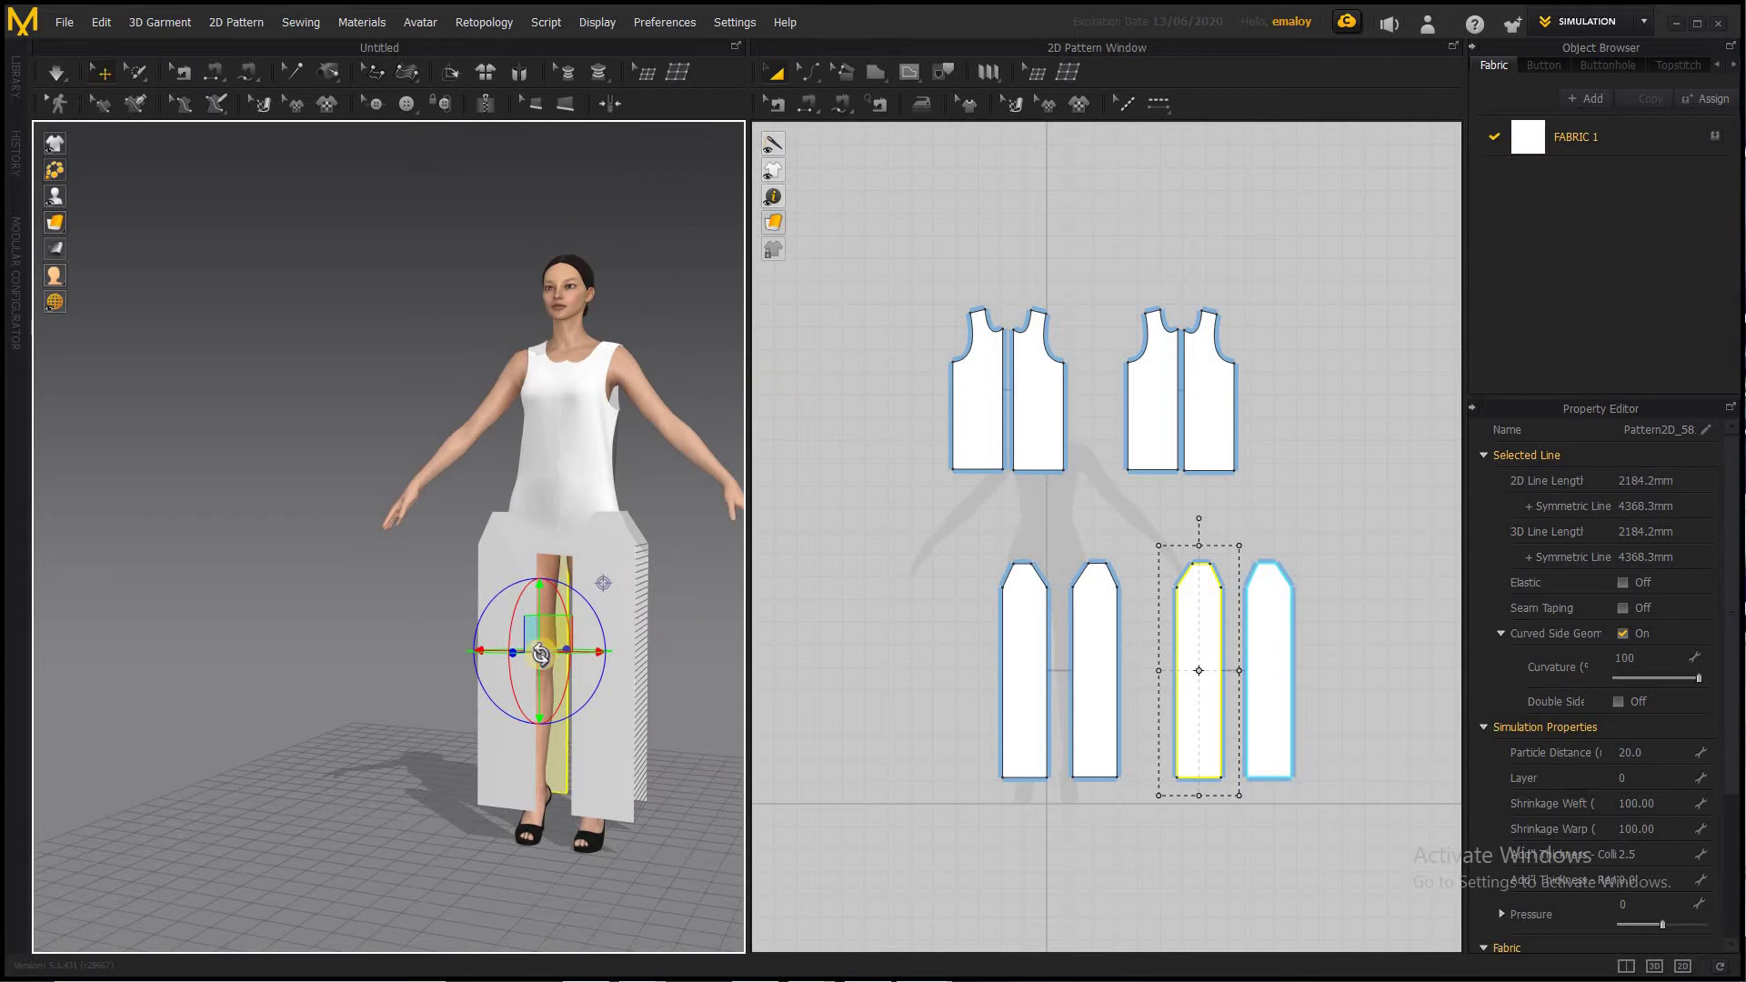
click(801, 106)
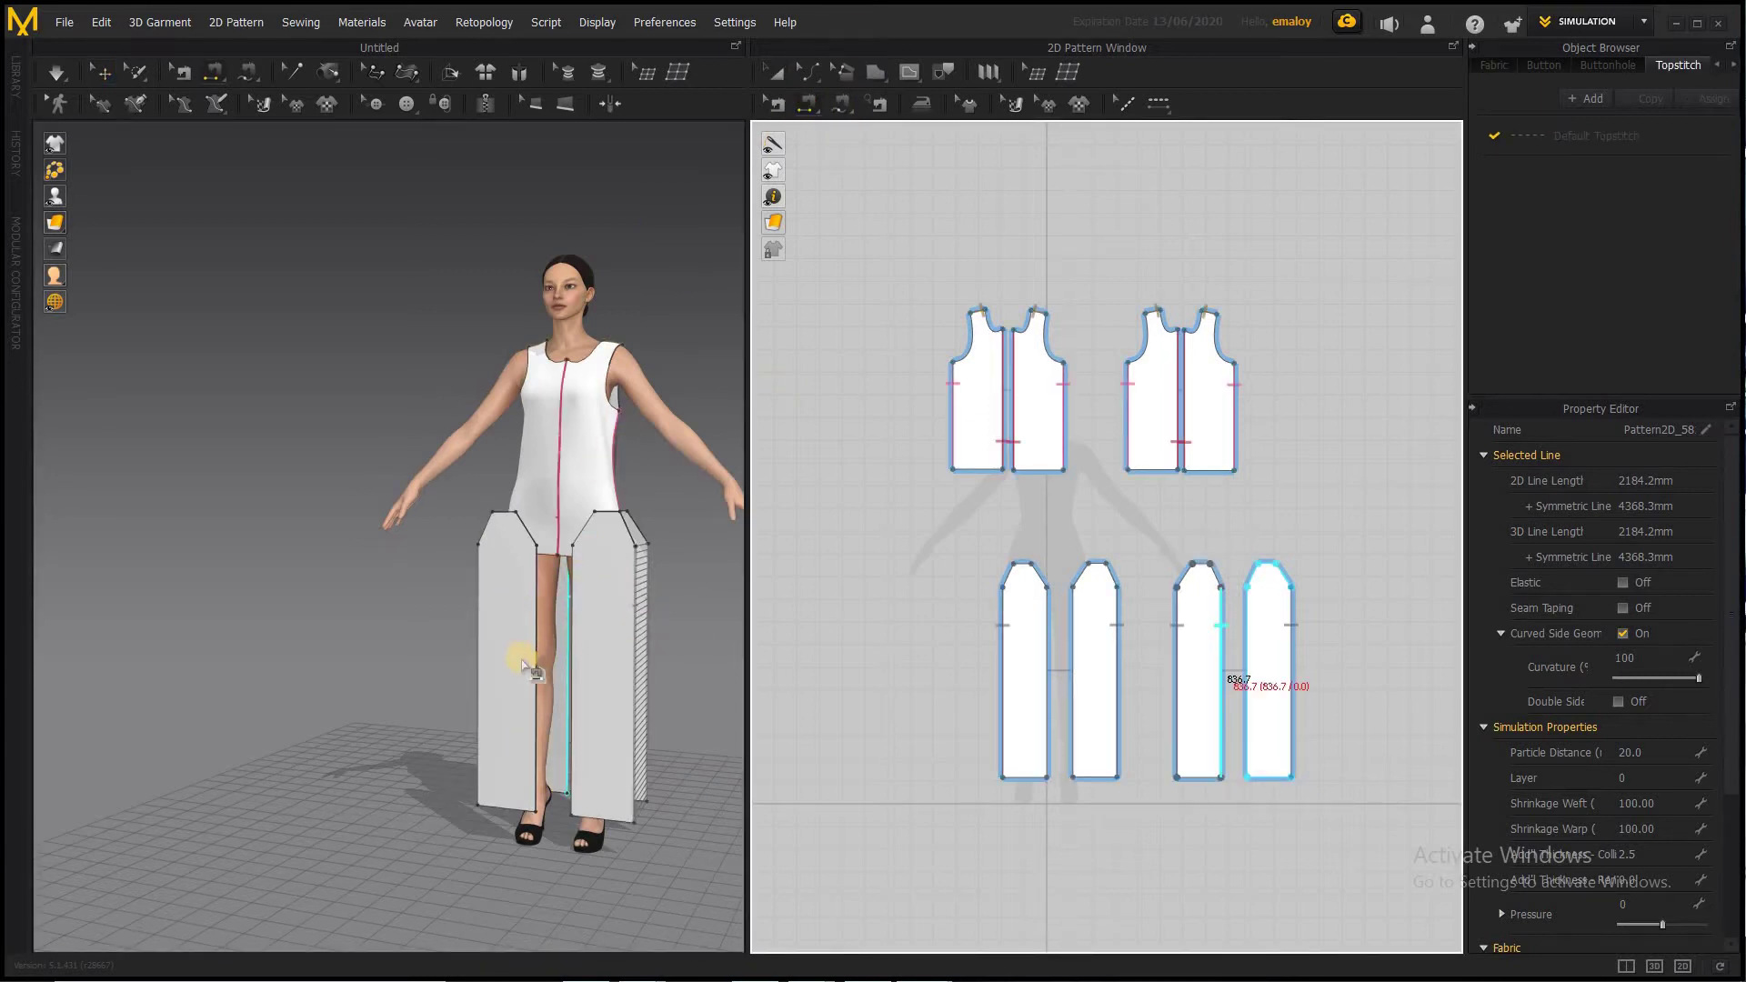
click(558, 656)
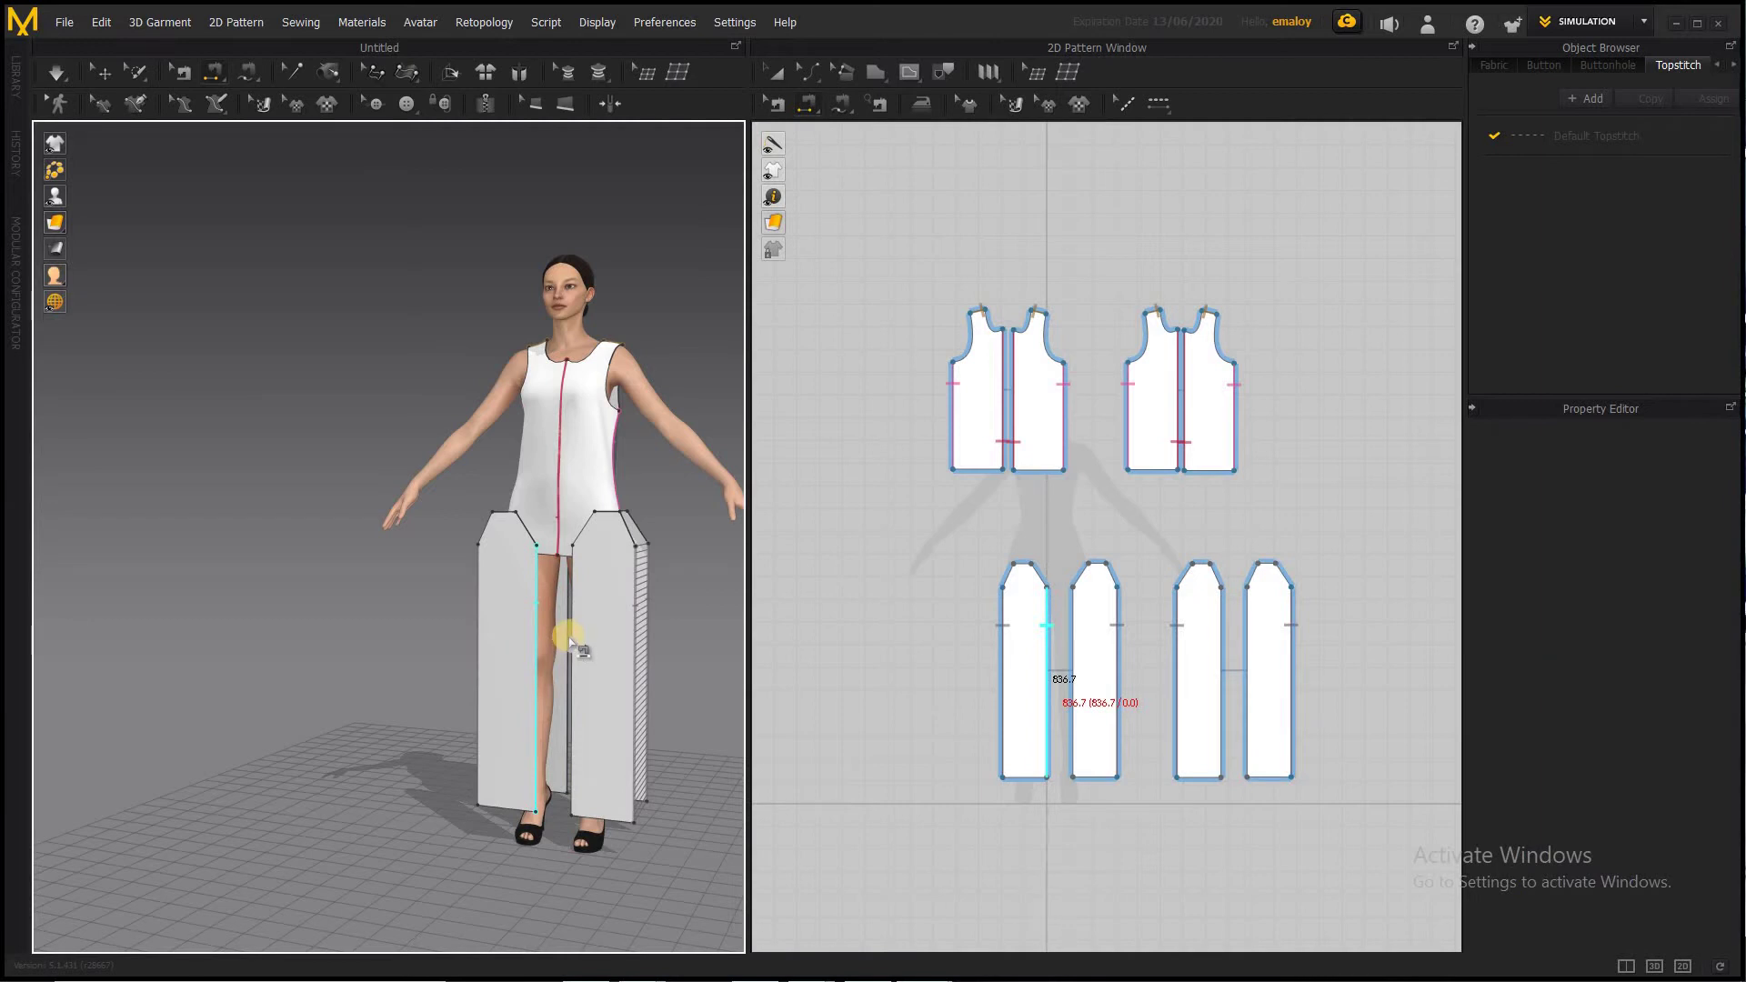
right_drag(540, 677, 467, 663)
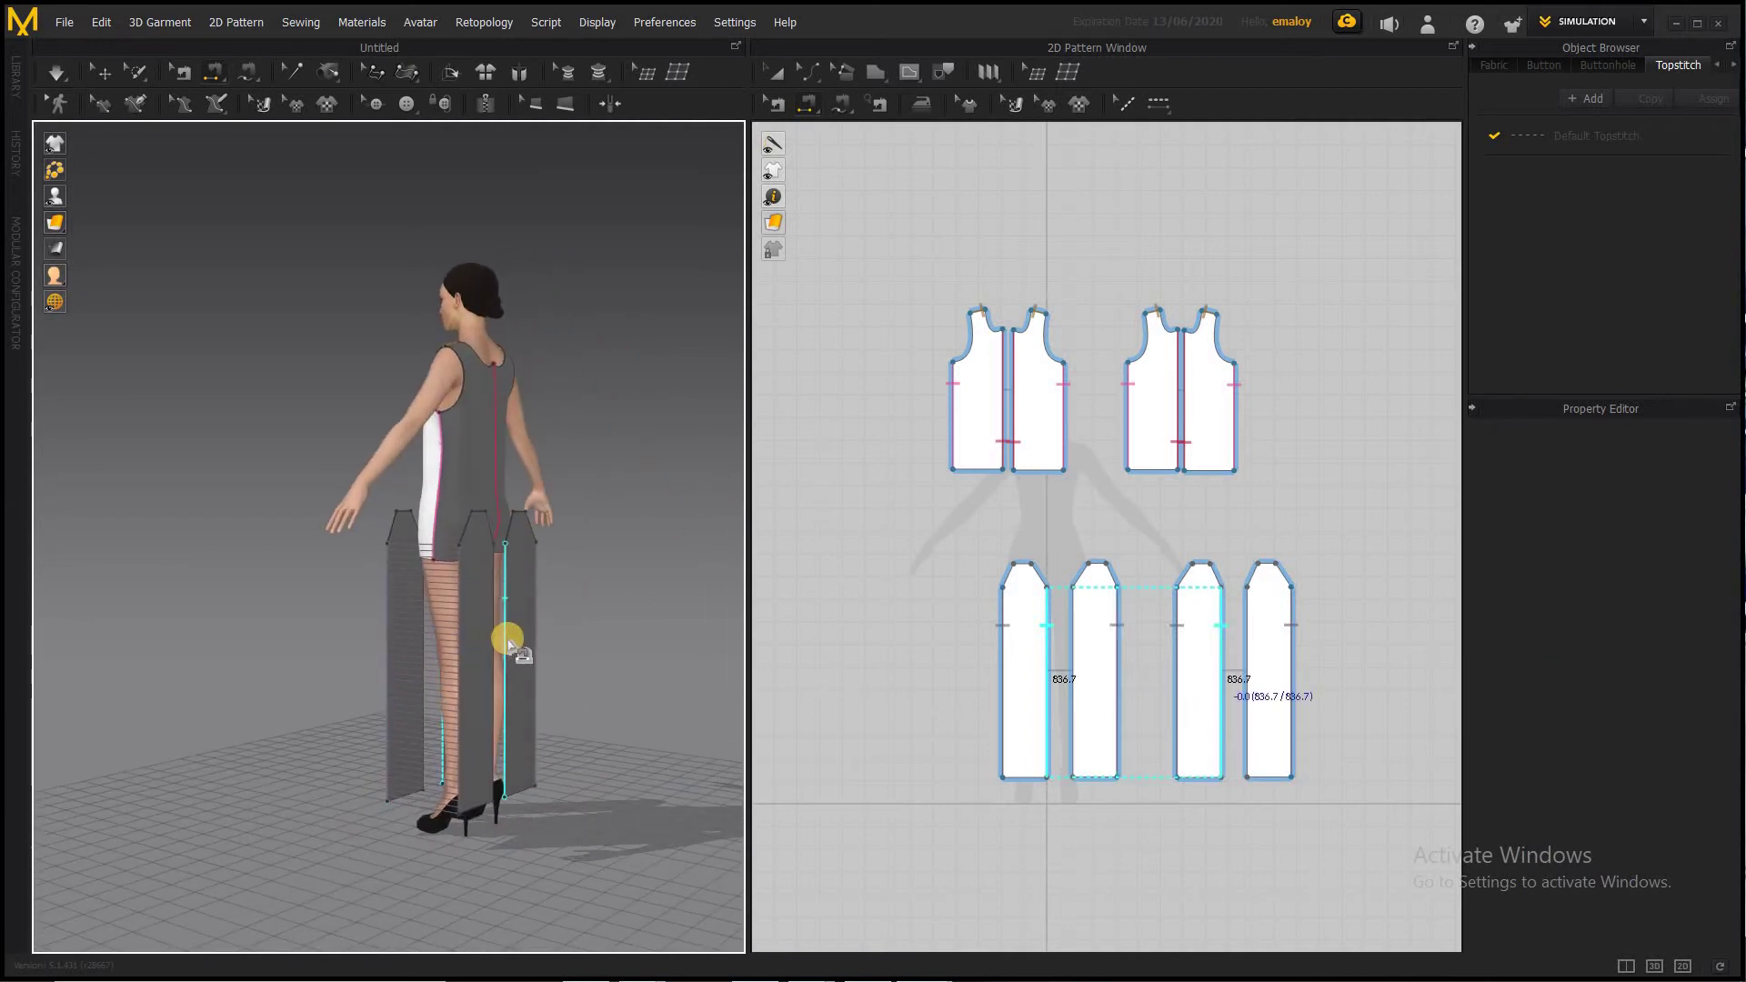
right_drag(333, 637, 629, 638)
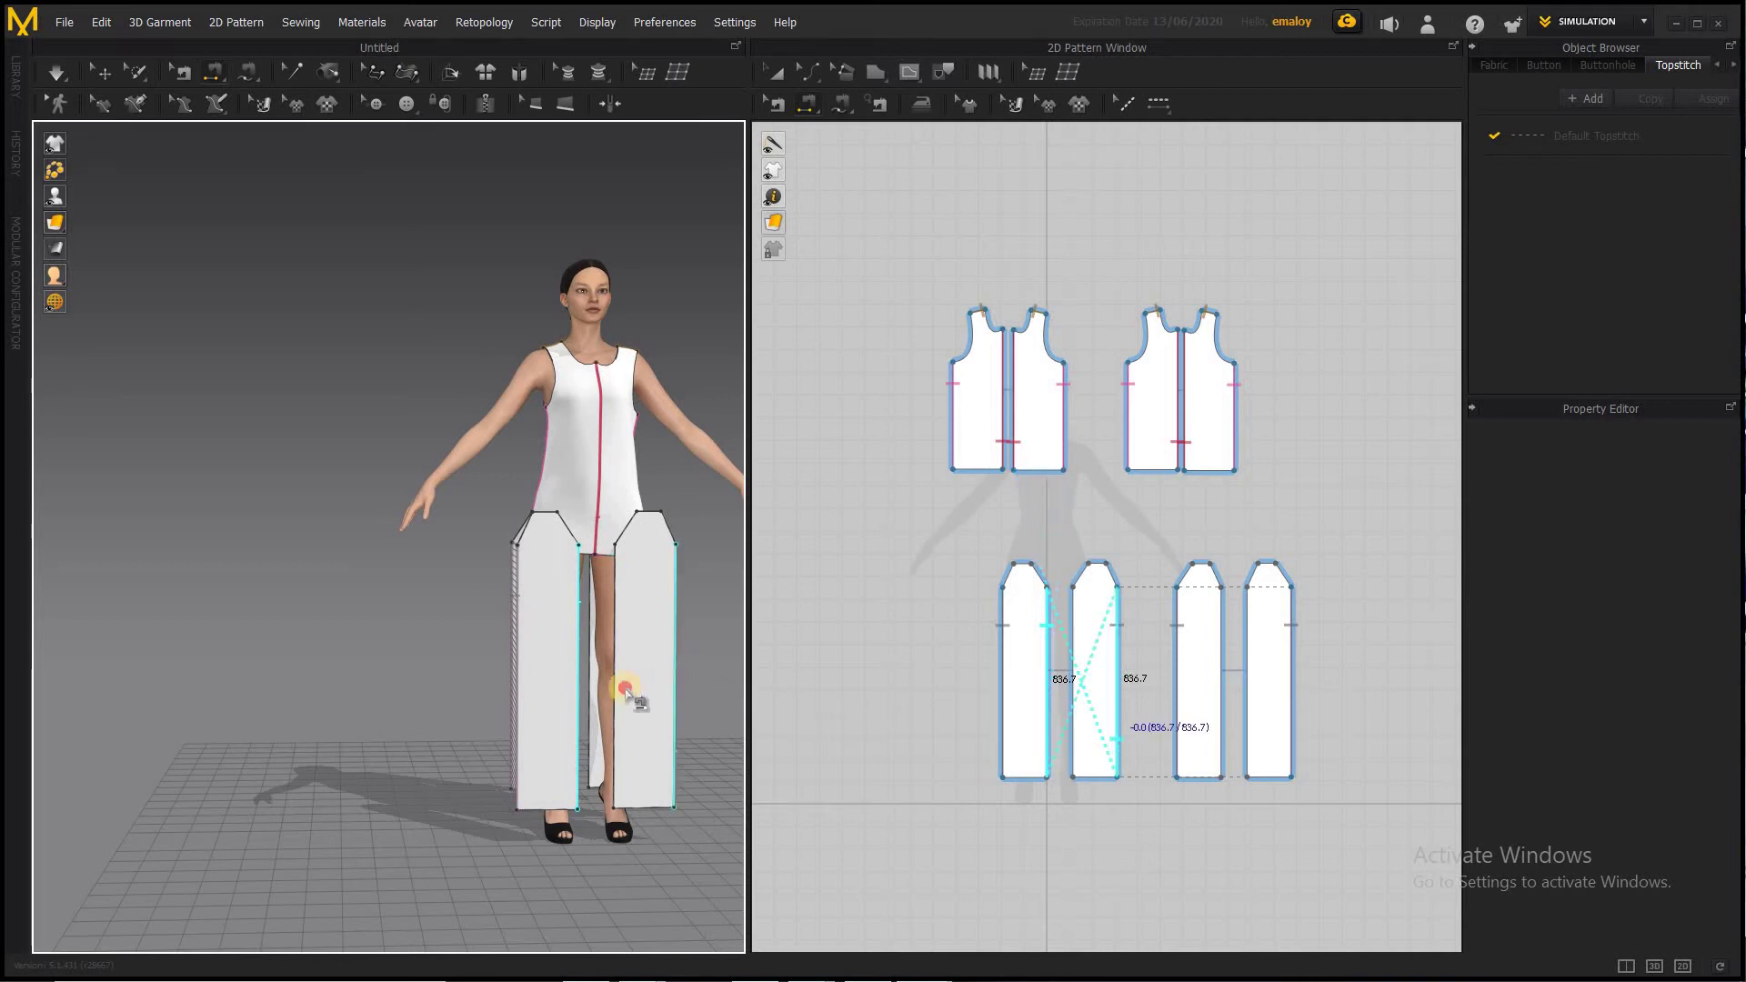
right_drag(623, 689, 342, 722)
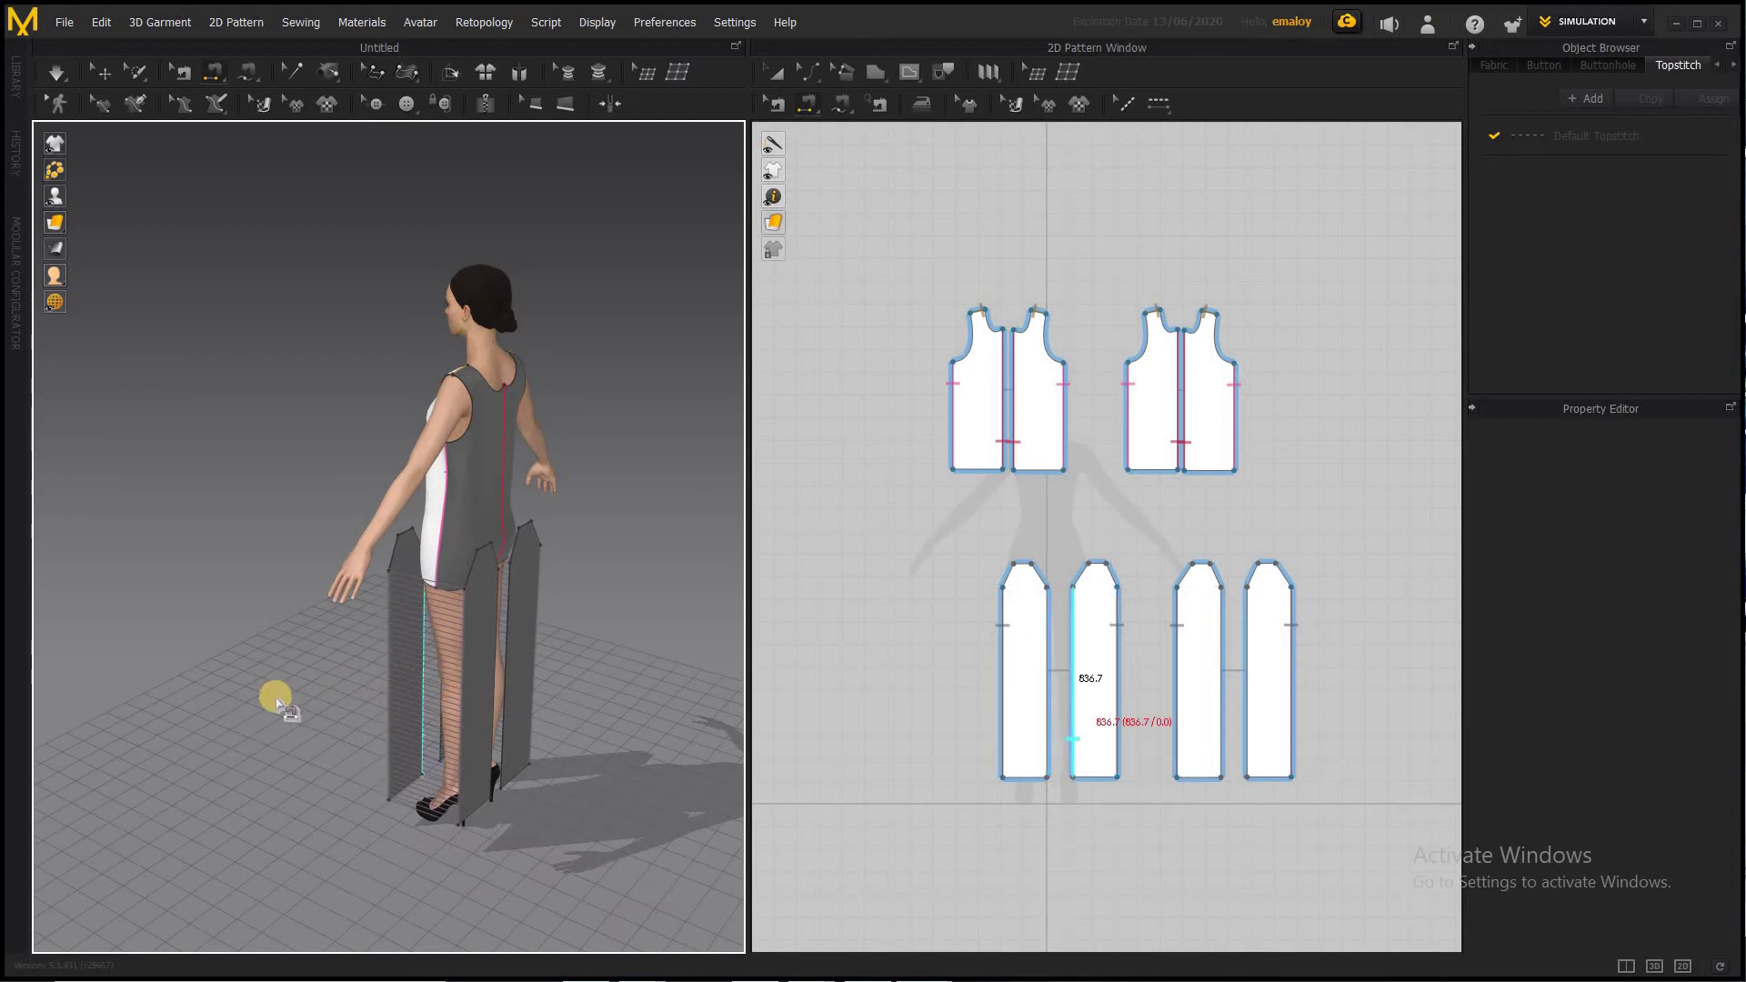
right_drag(351, 709, 482, 698)
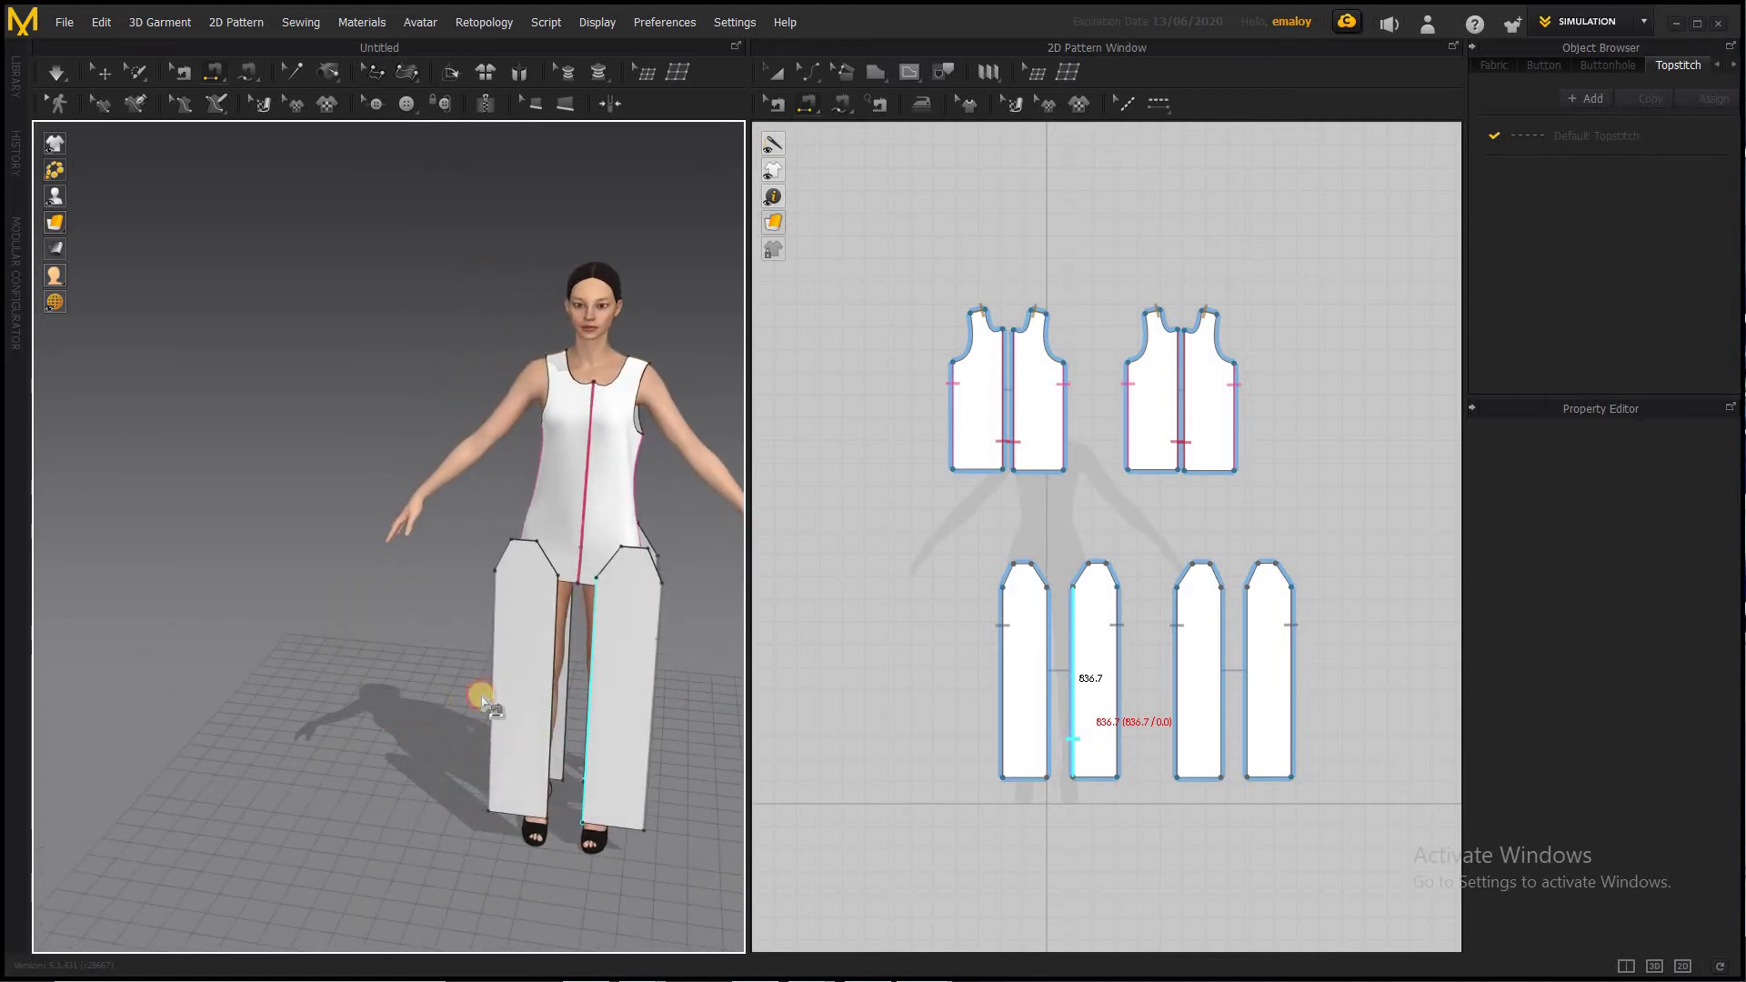
click(554, 670)
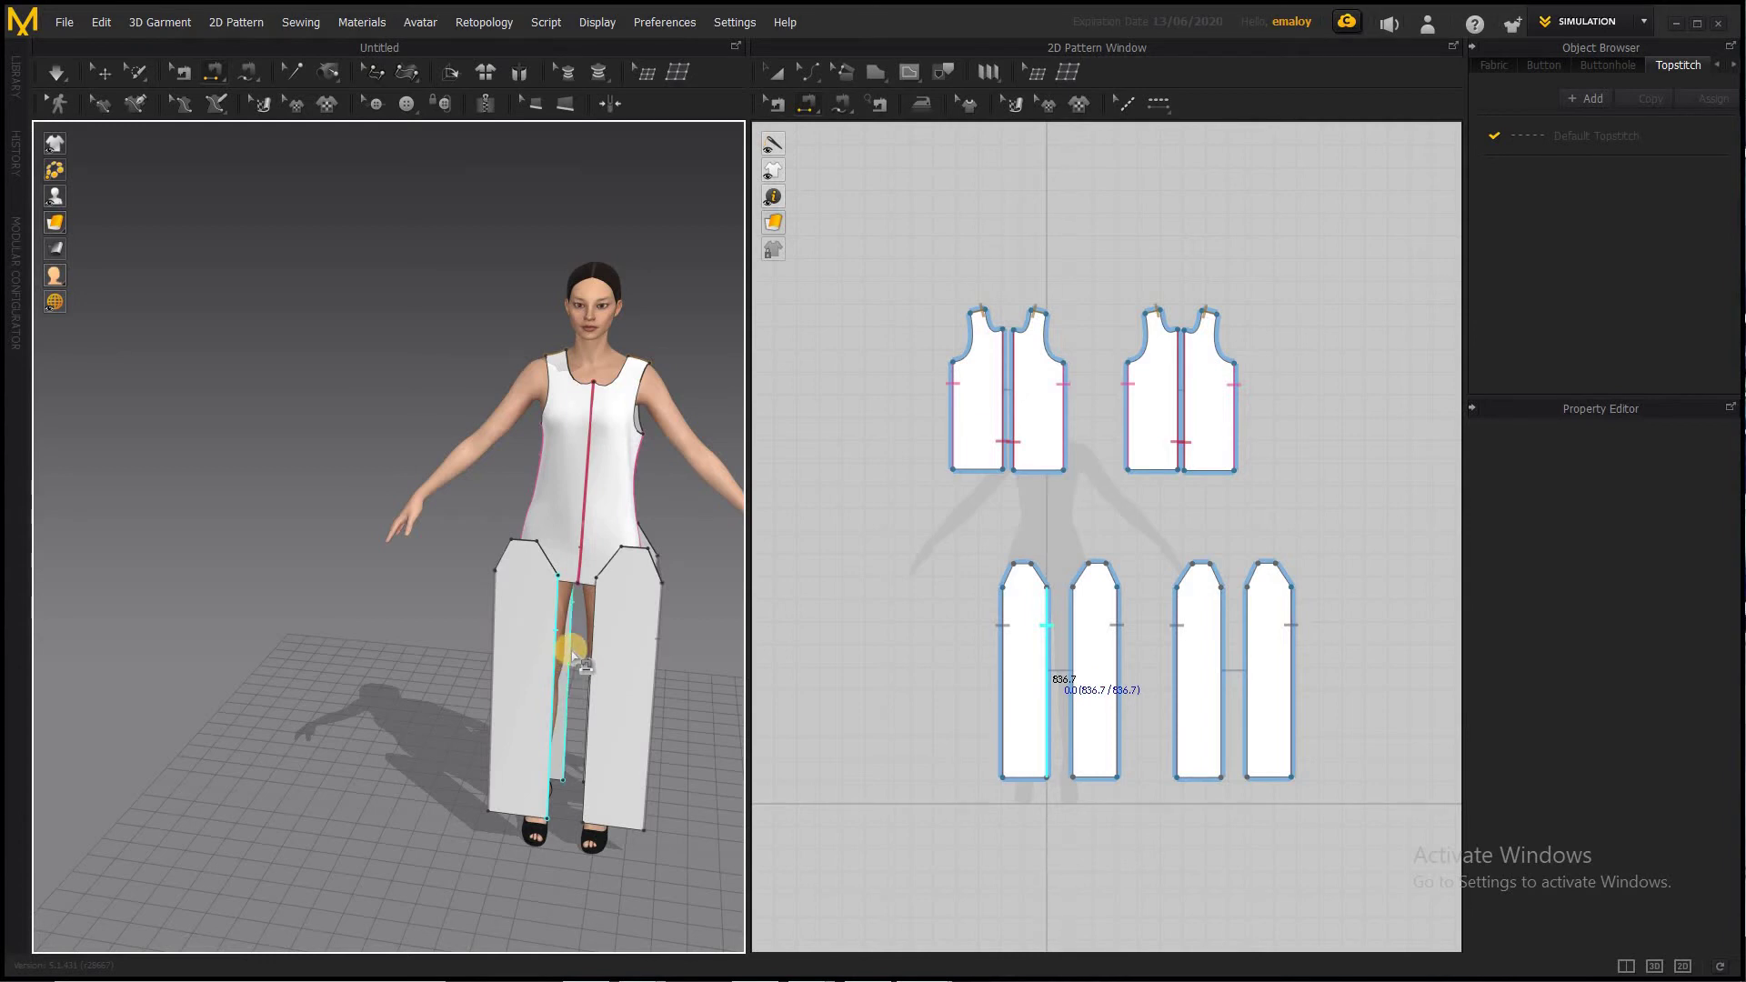
click(572, 654)
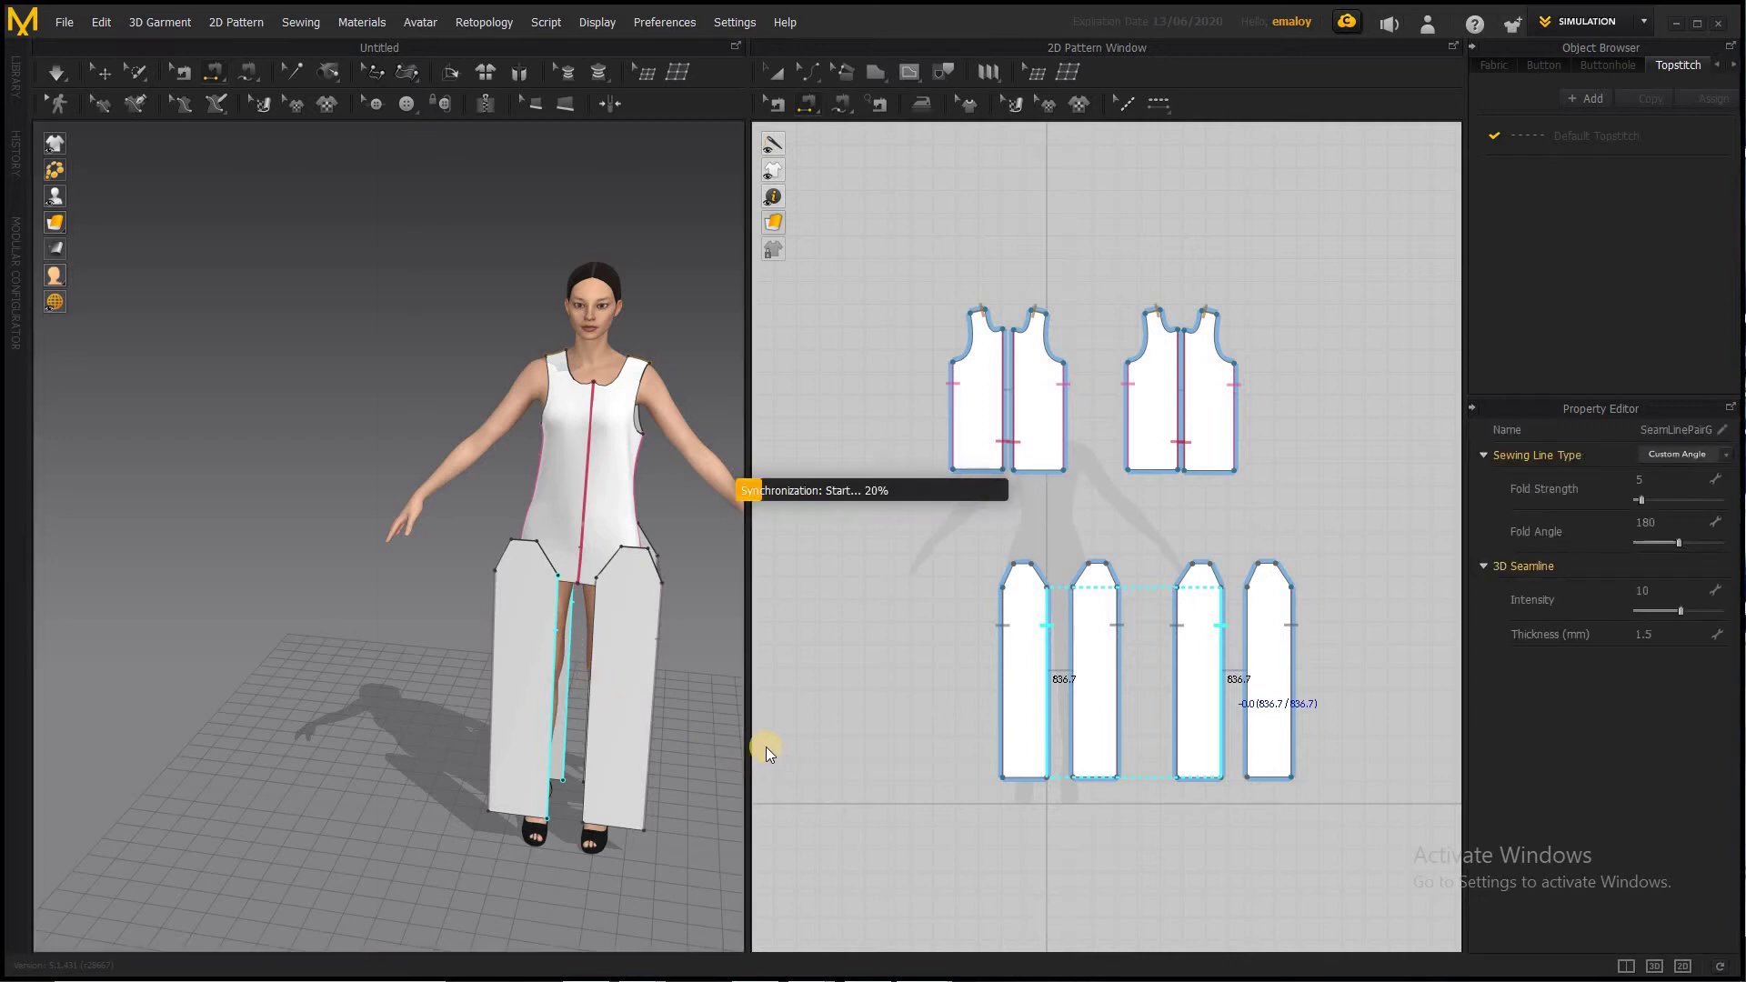
click(602, 734)
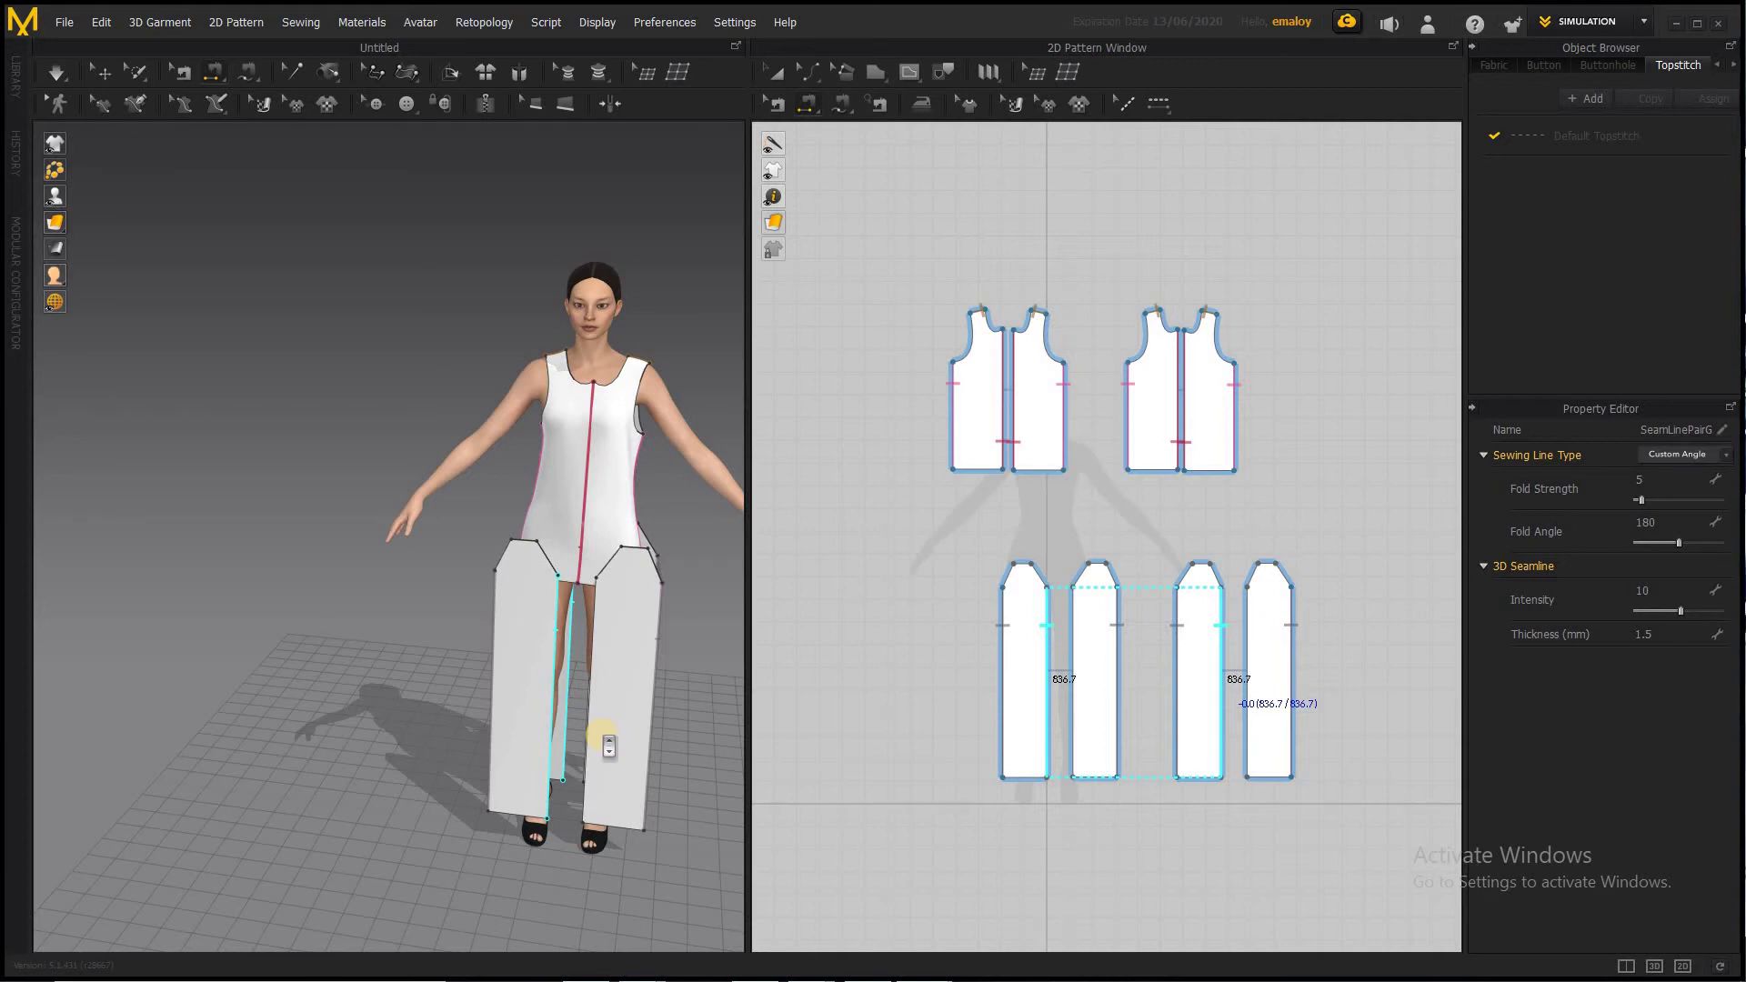
Sew the slanted outer upper edges of the back leg panels to the slanted inner upper edges of the front leg panels with Segment Sewing
scroll(608, 746, up, 1)
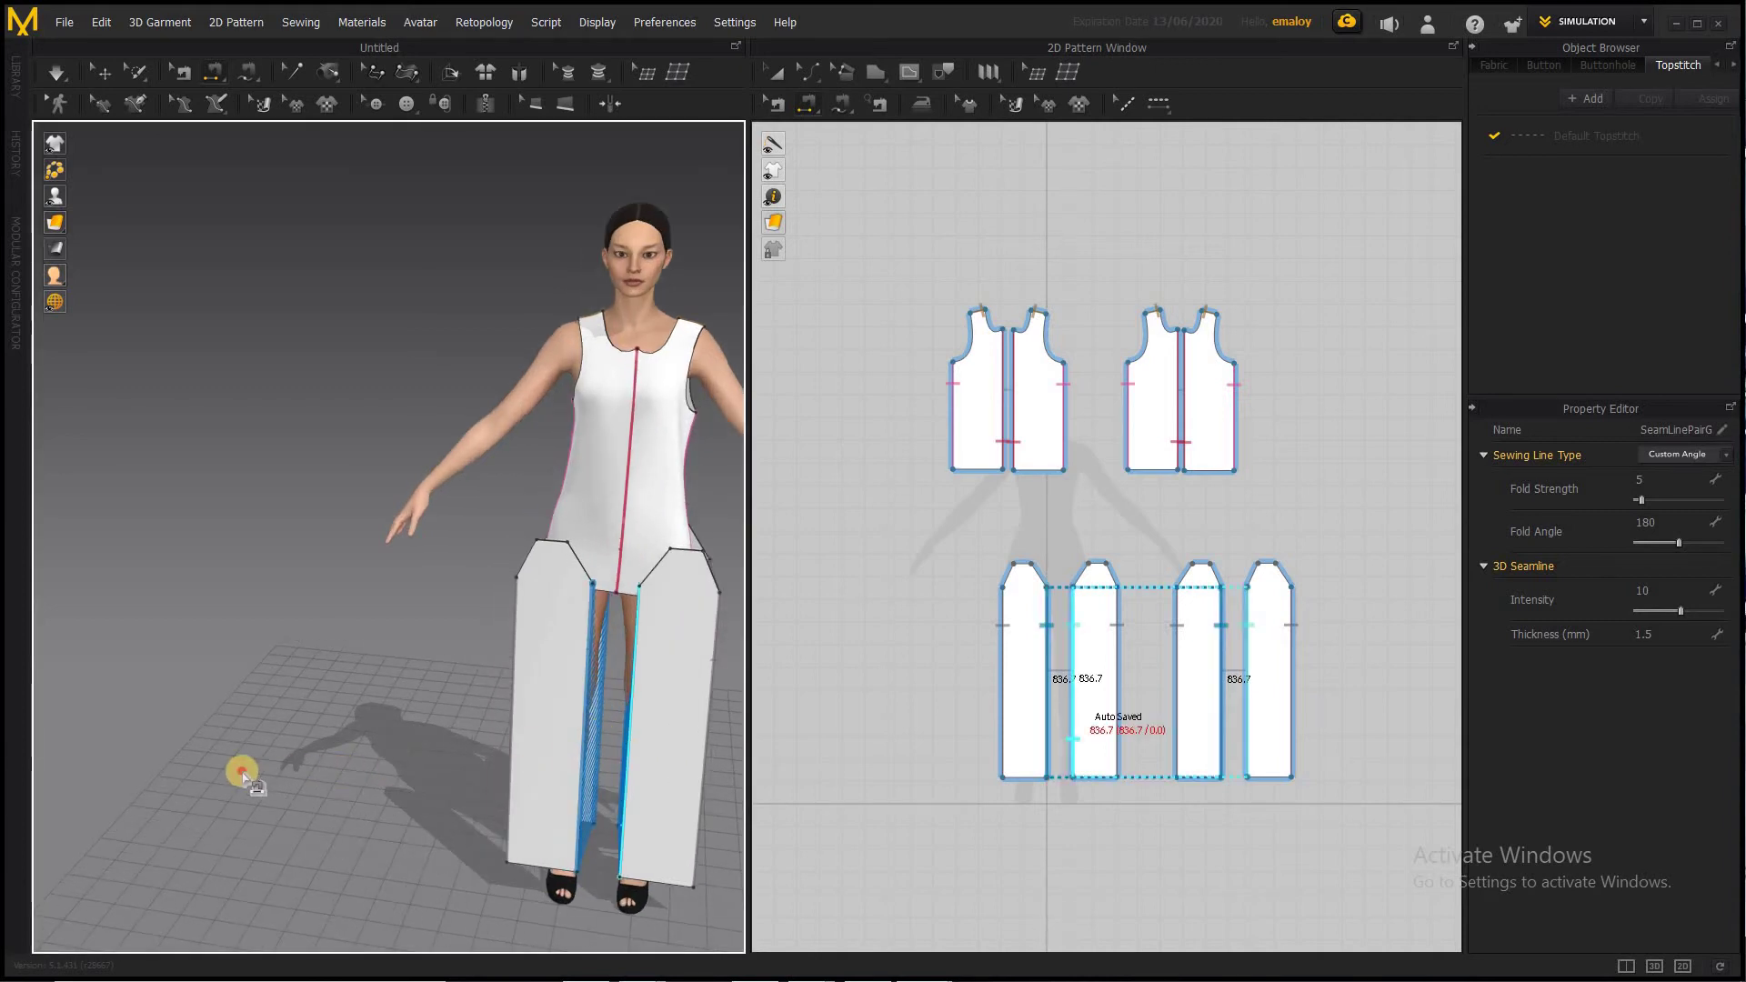
mouse_move(344, 770)
right_down()
mouse_move(297, 766)
mouse_move(318, 745)
right_up()
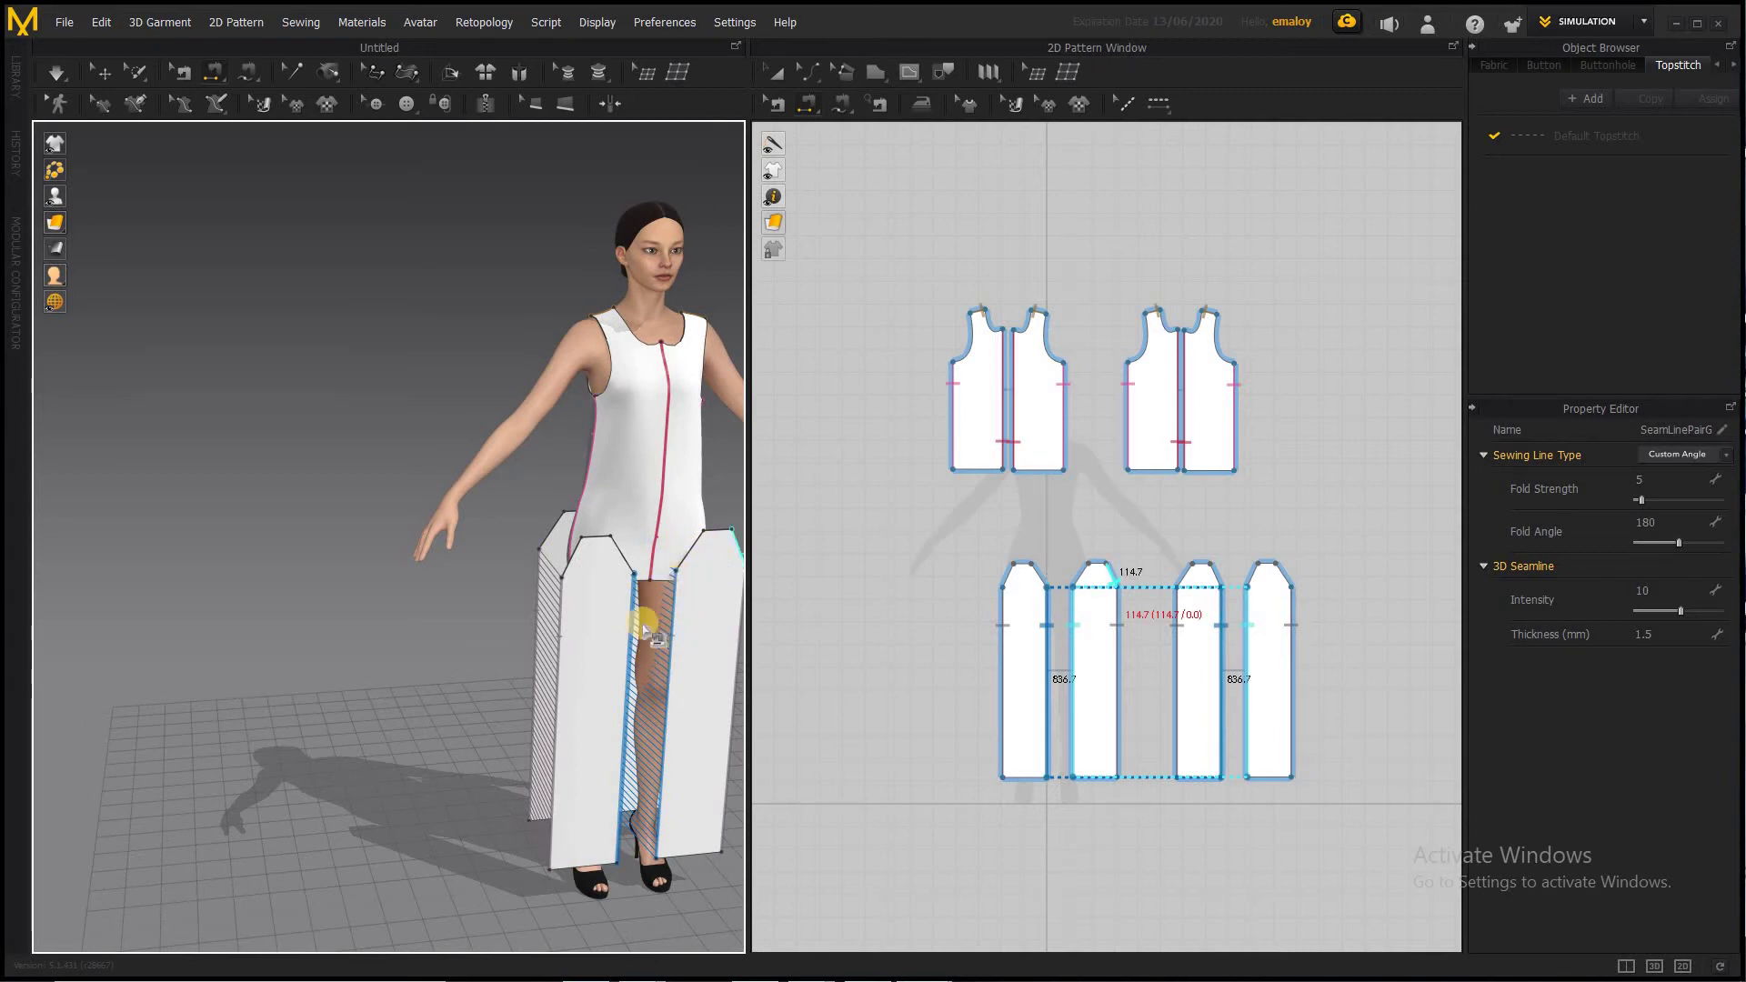
scroll(644, 627, down, 2)
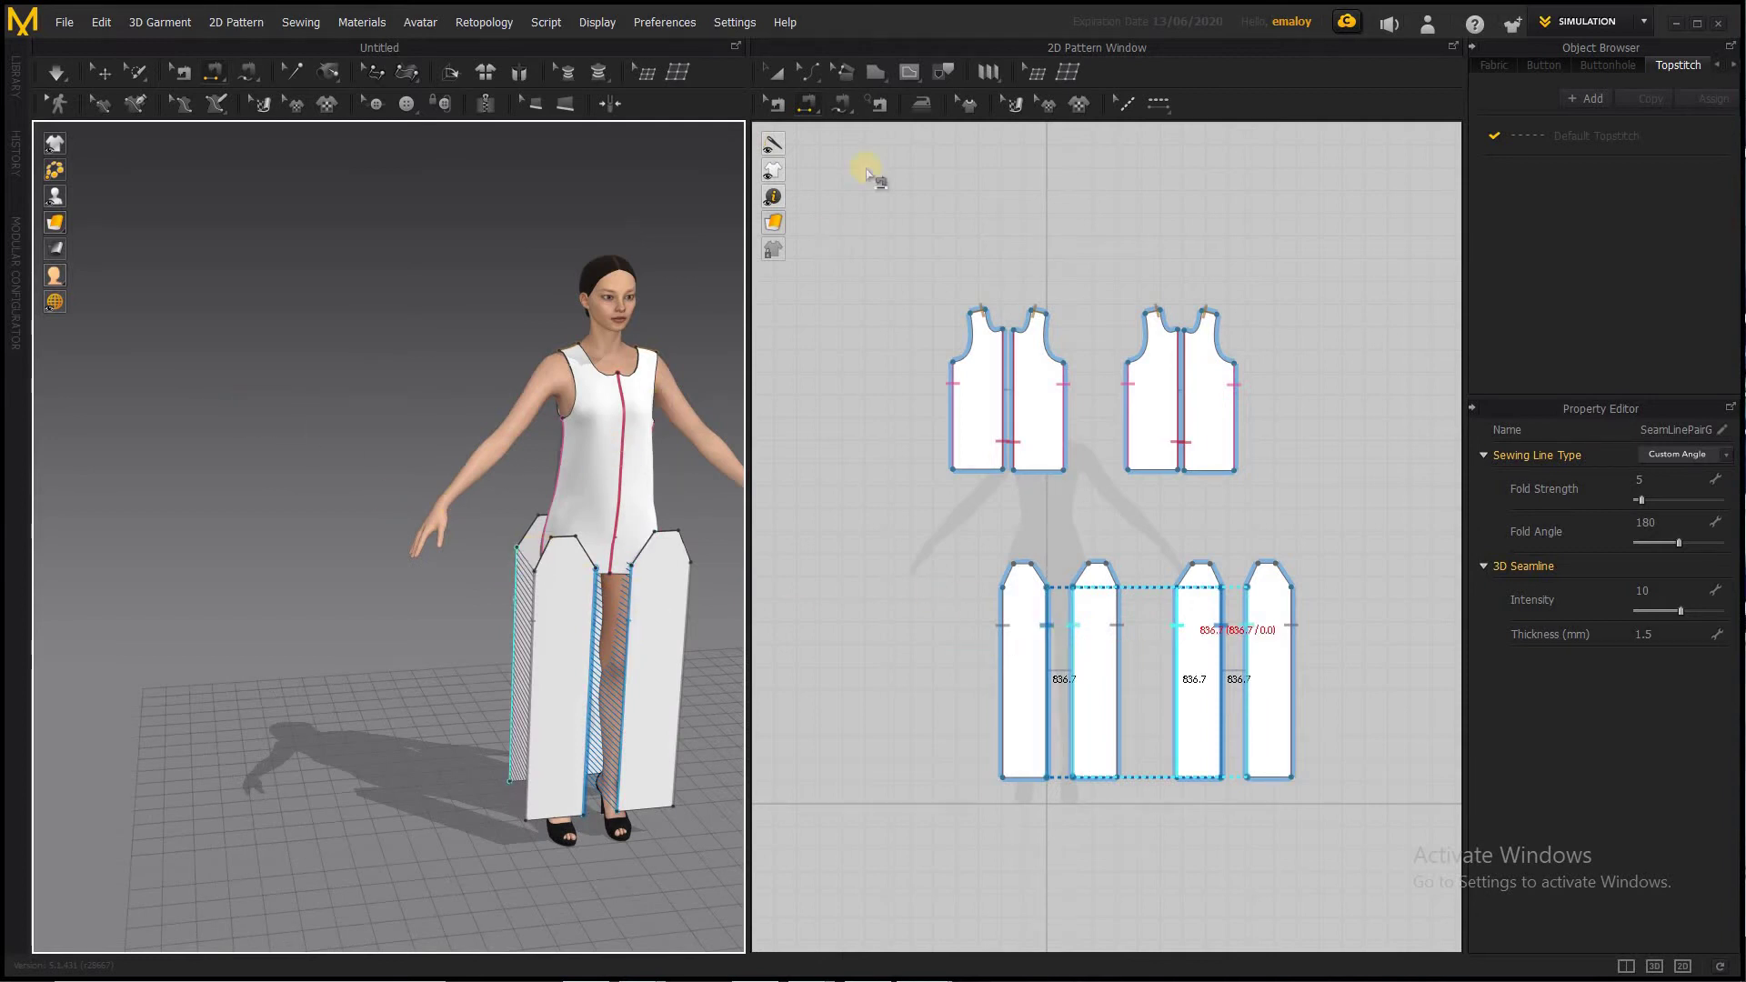
click(524, 544)
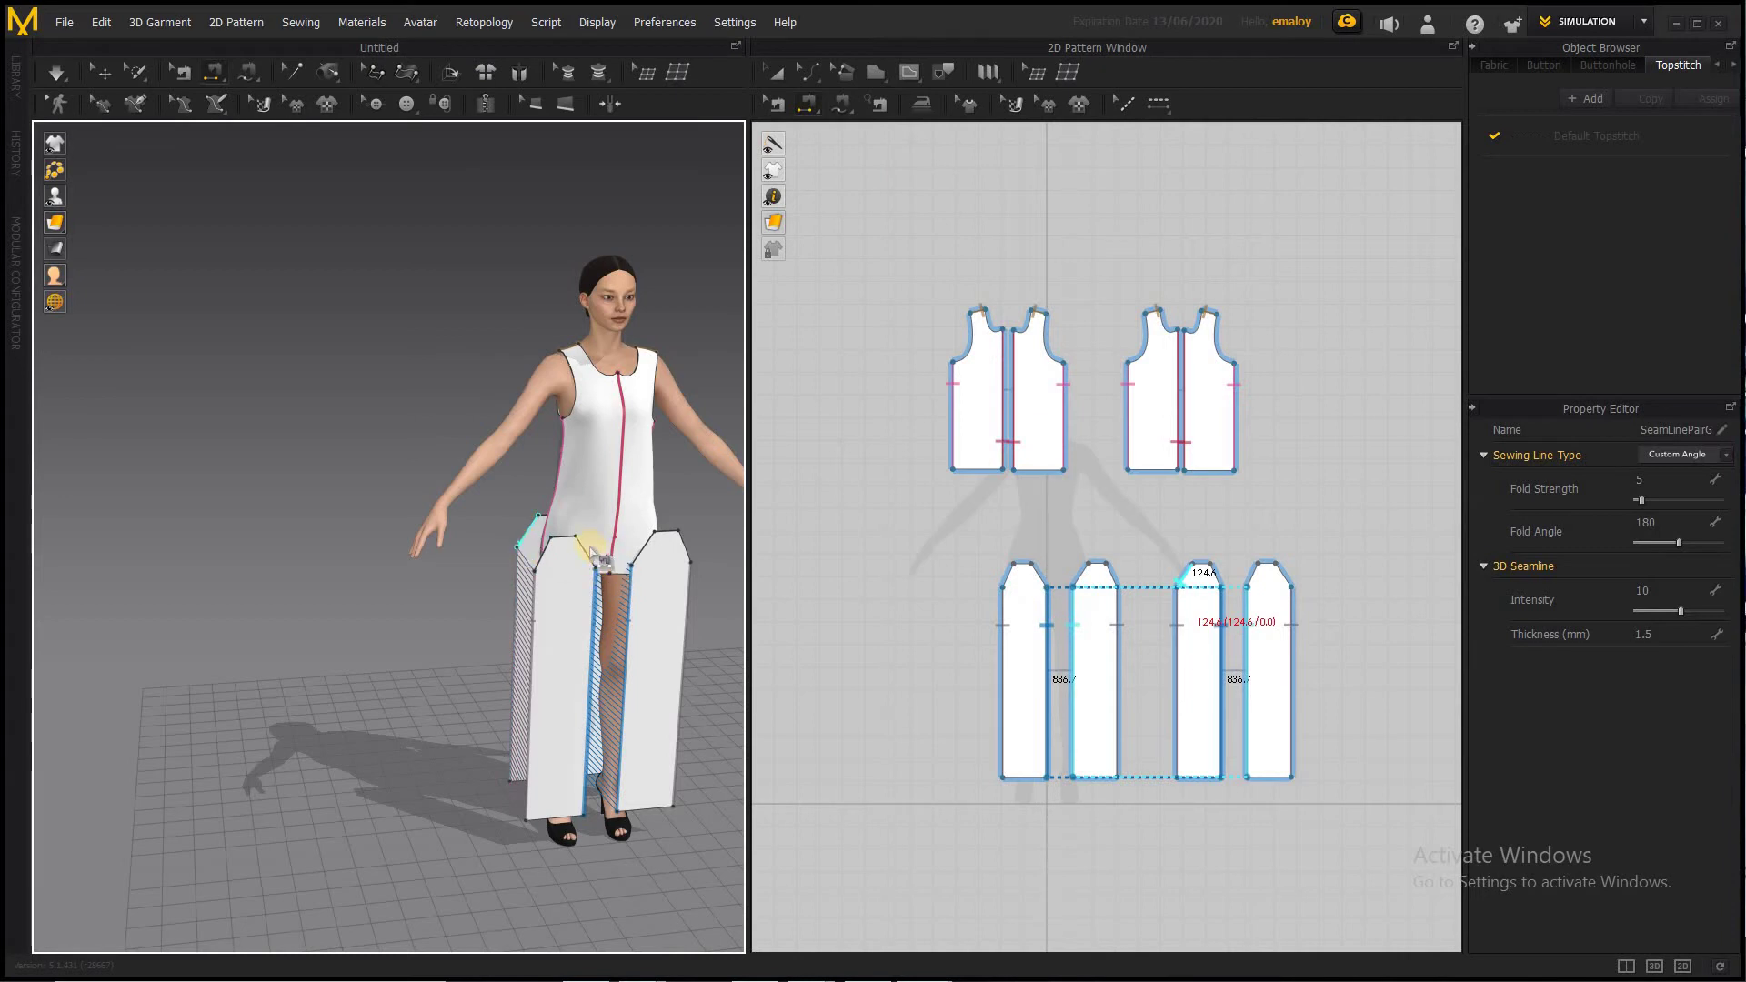
click(647, 557)
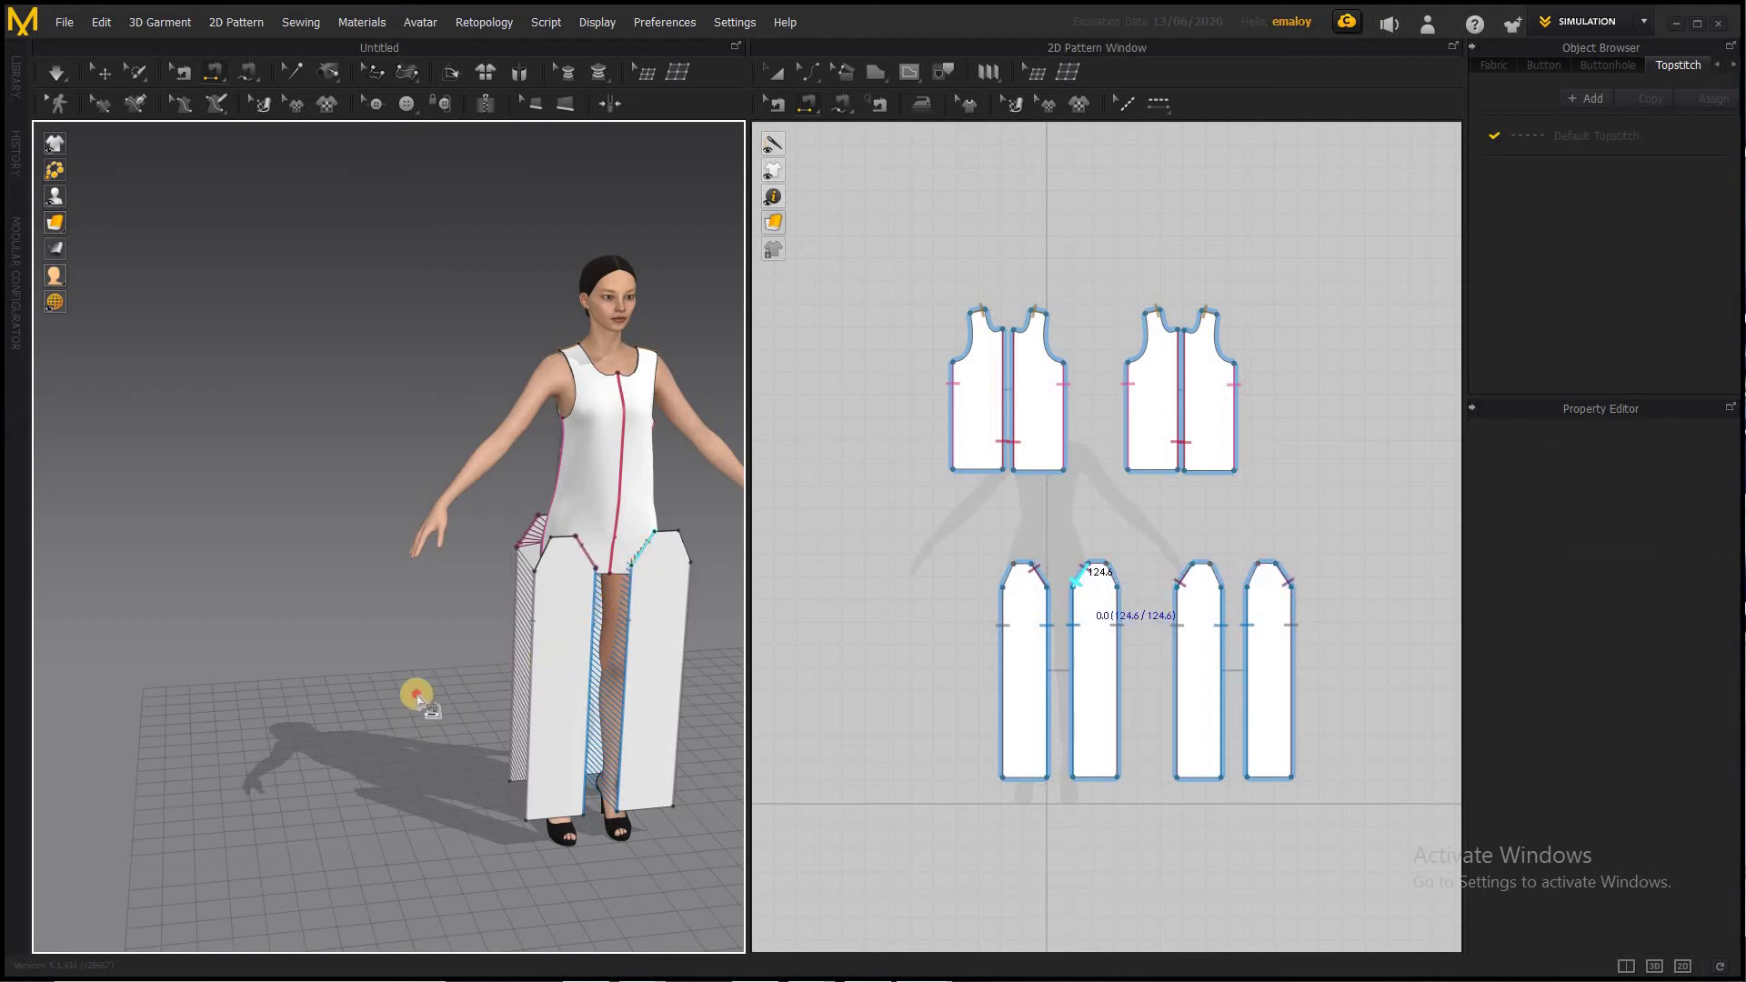
Reverse the sewing direction of the seam joining the slanted upper edges of the leg panels with Edit Sewing
right_drag(414, 700, 711, 213)
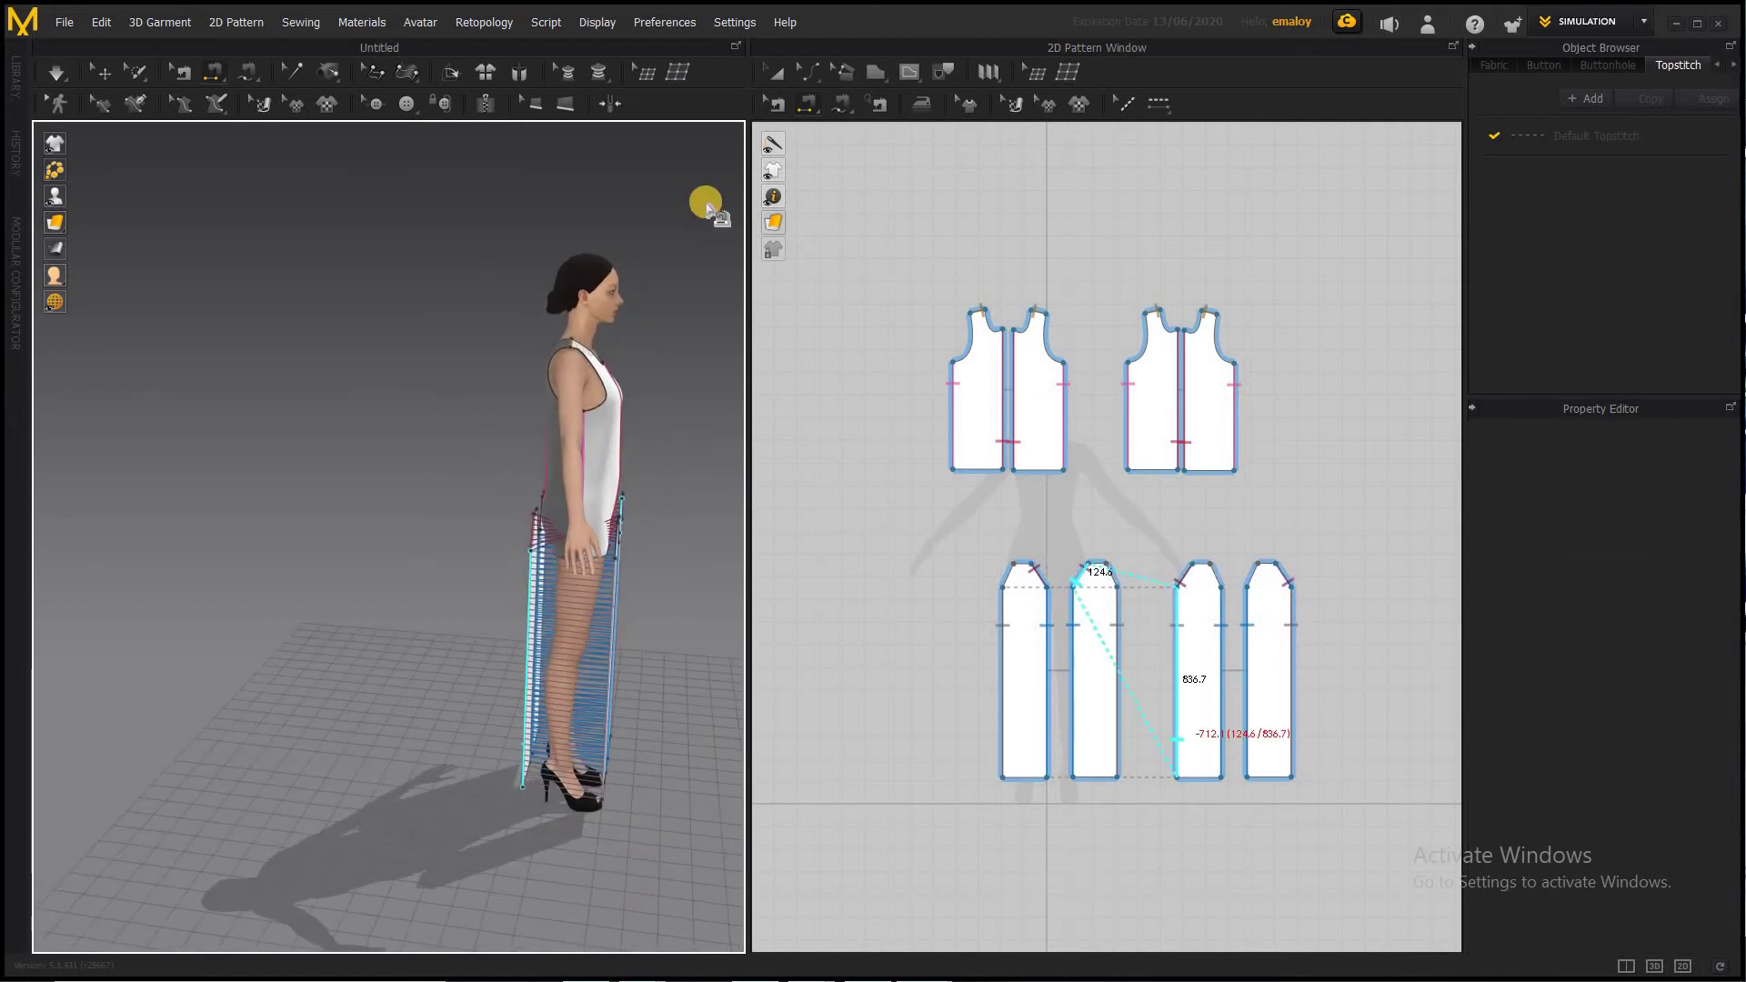
click(776, 103)
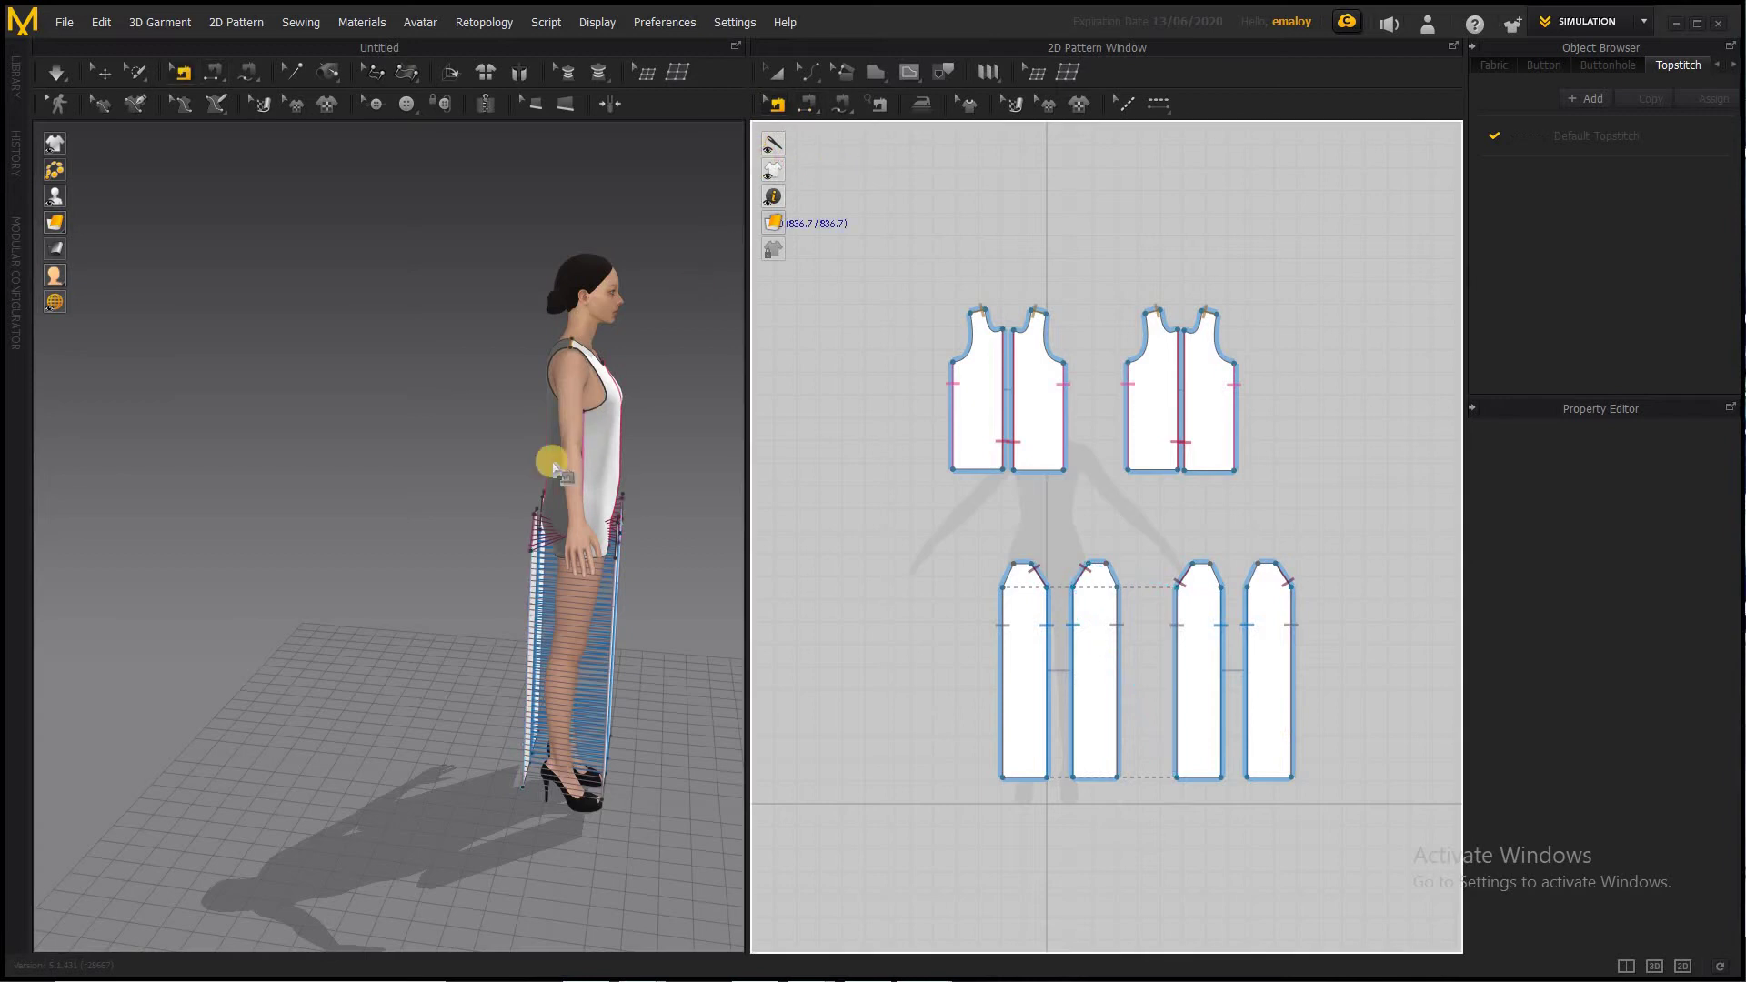
click(532, 542)
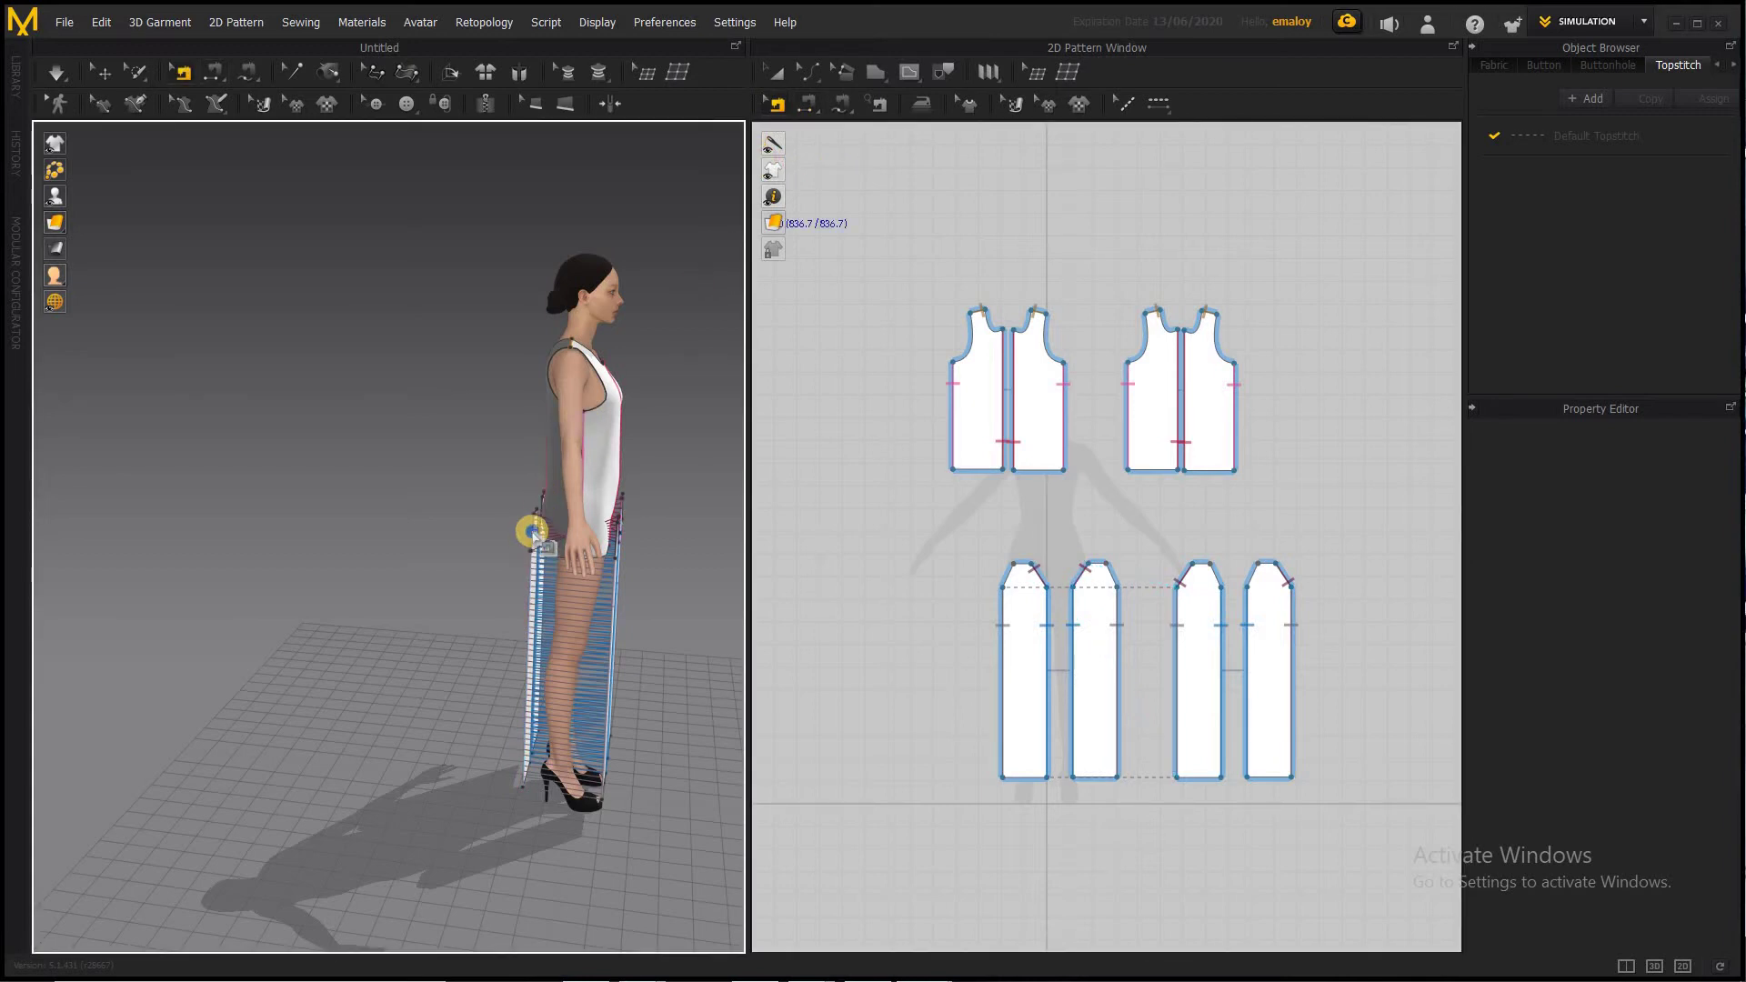
right_click(535, 537)
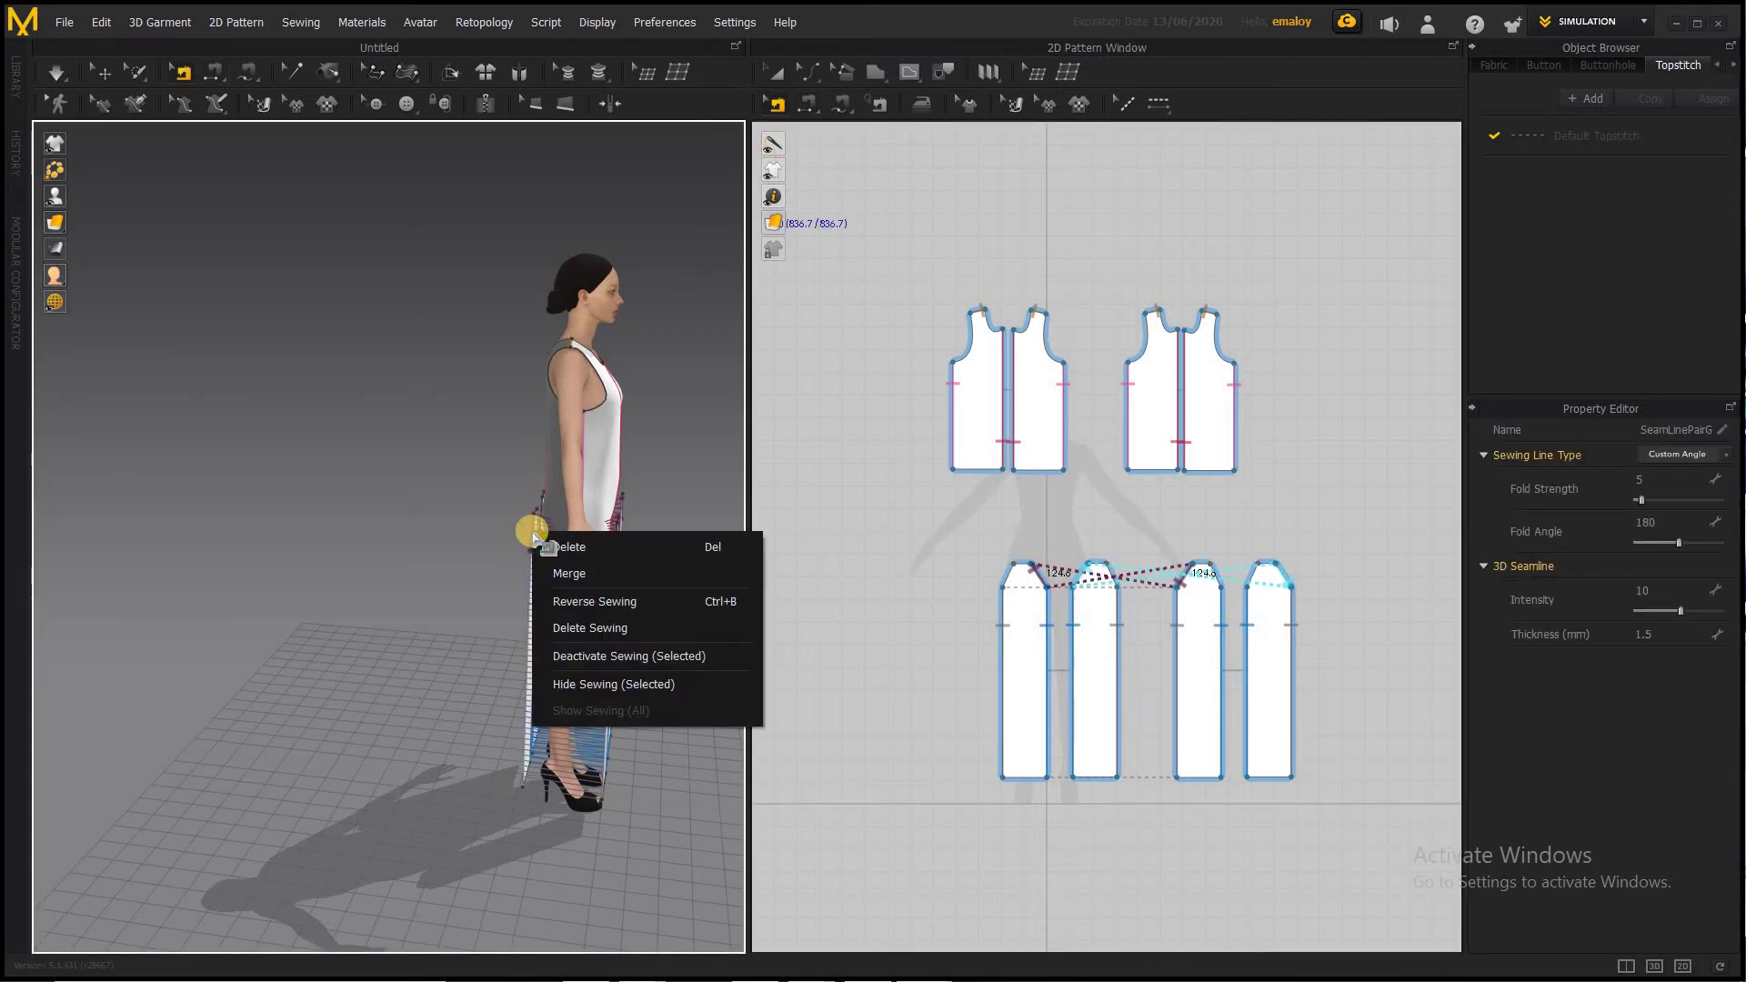
click(593, 604)
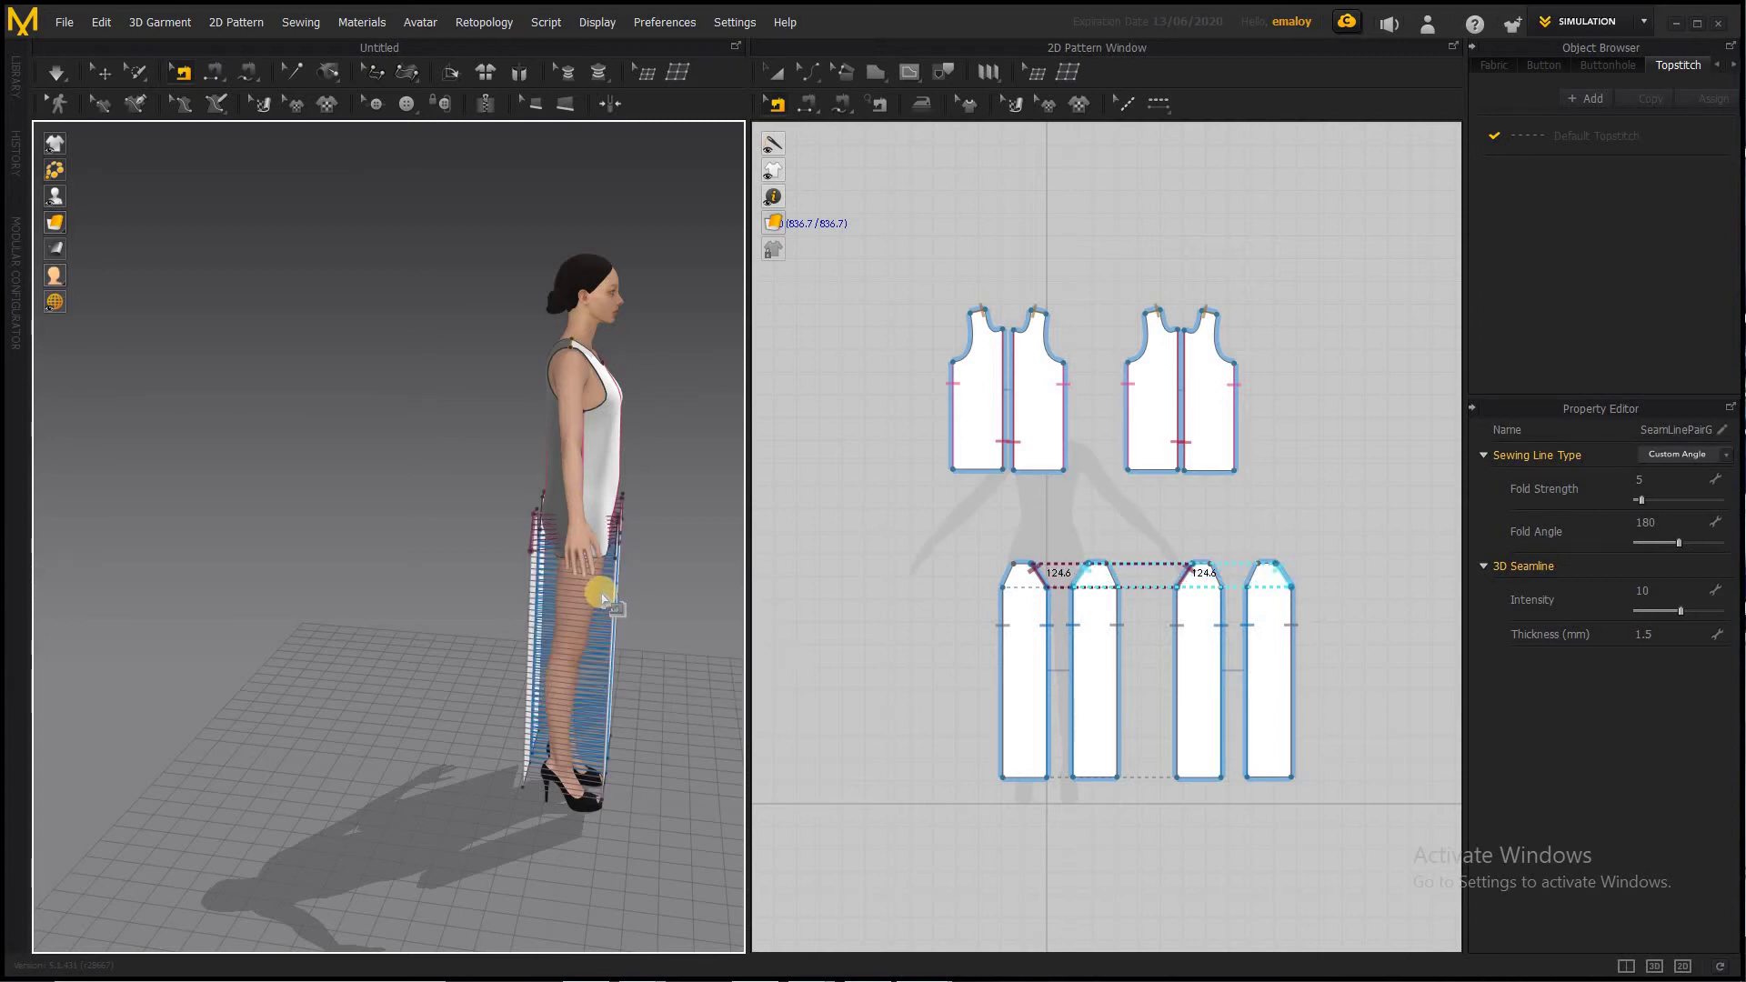
Try simulating the sewn leg panels on the avatar and undo the resulting drape
right_drag(536, 615, 403, 607)
click(642, 550)
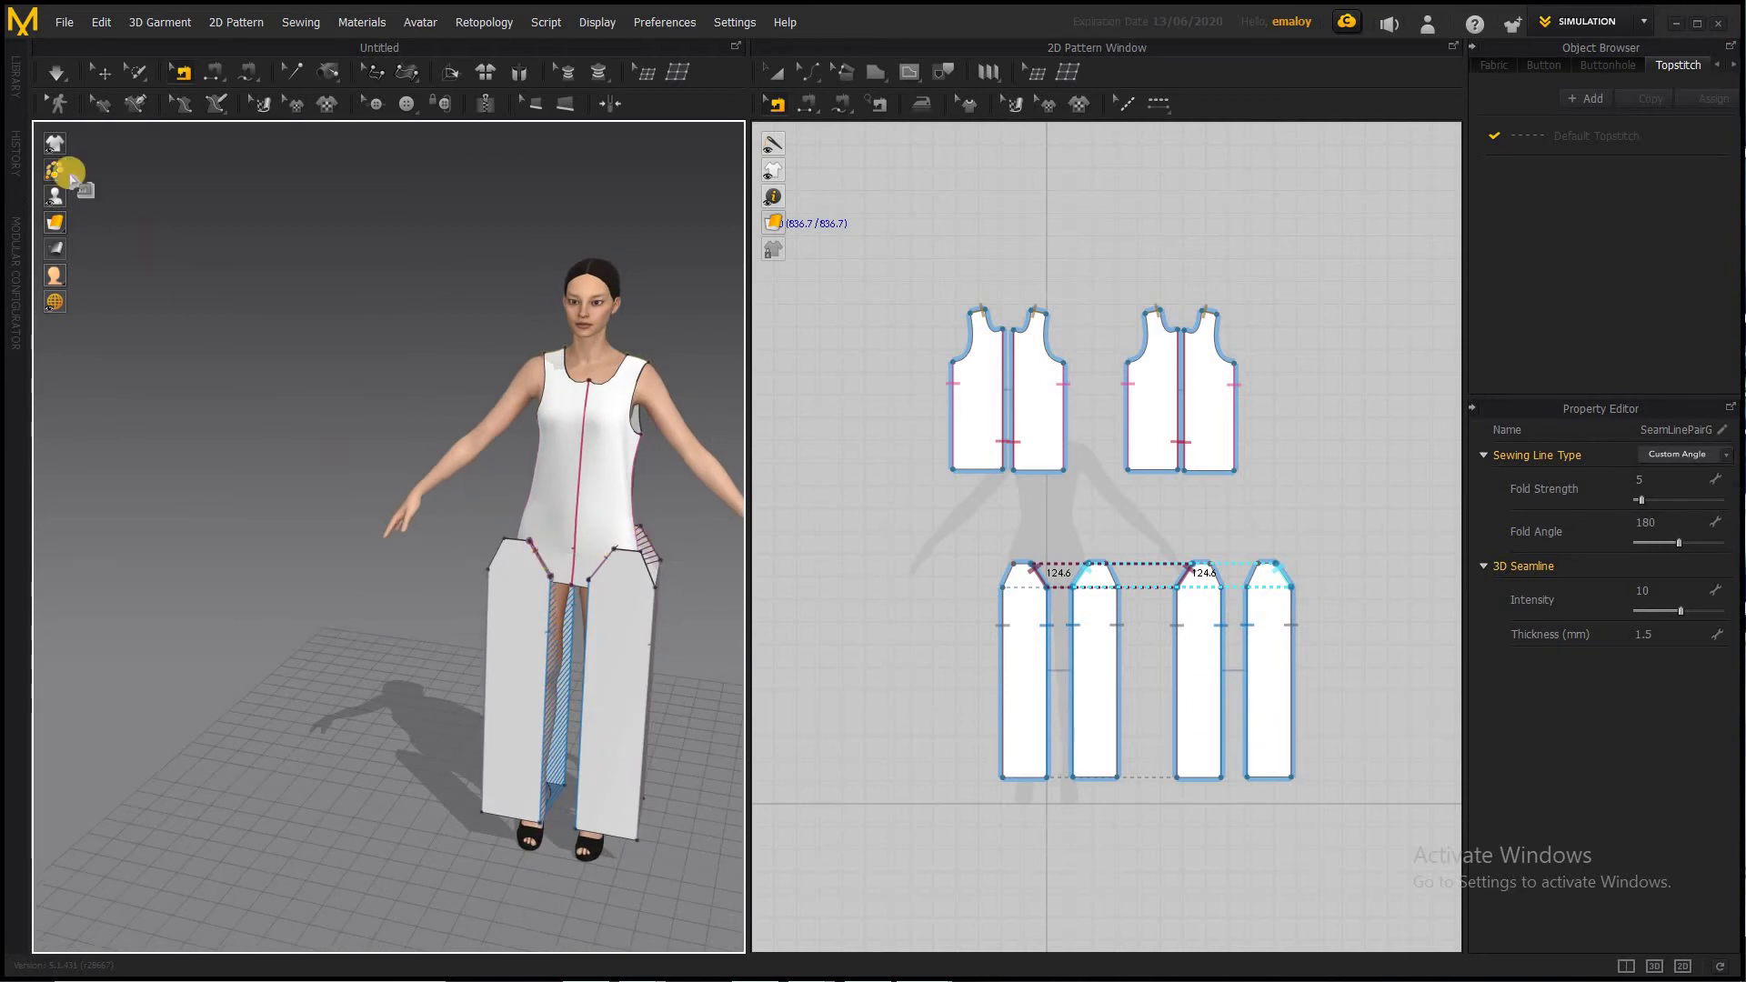
click(57, 73)
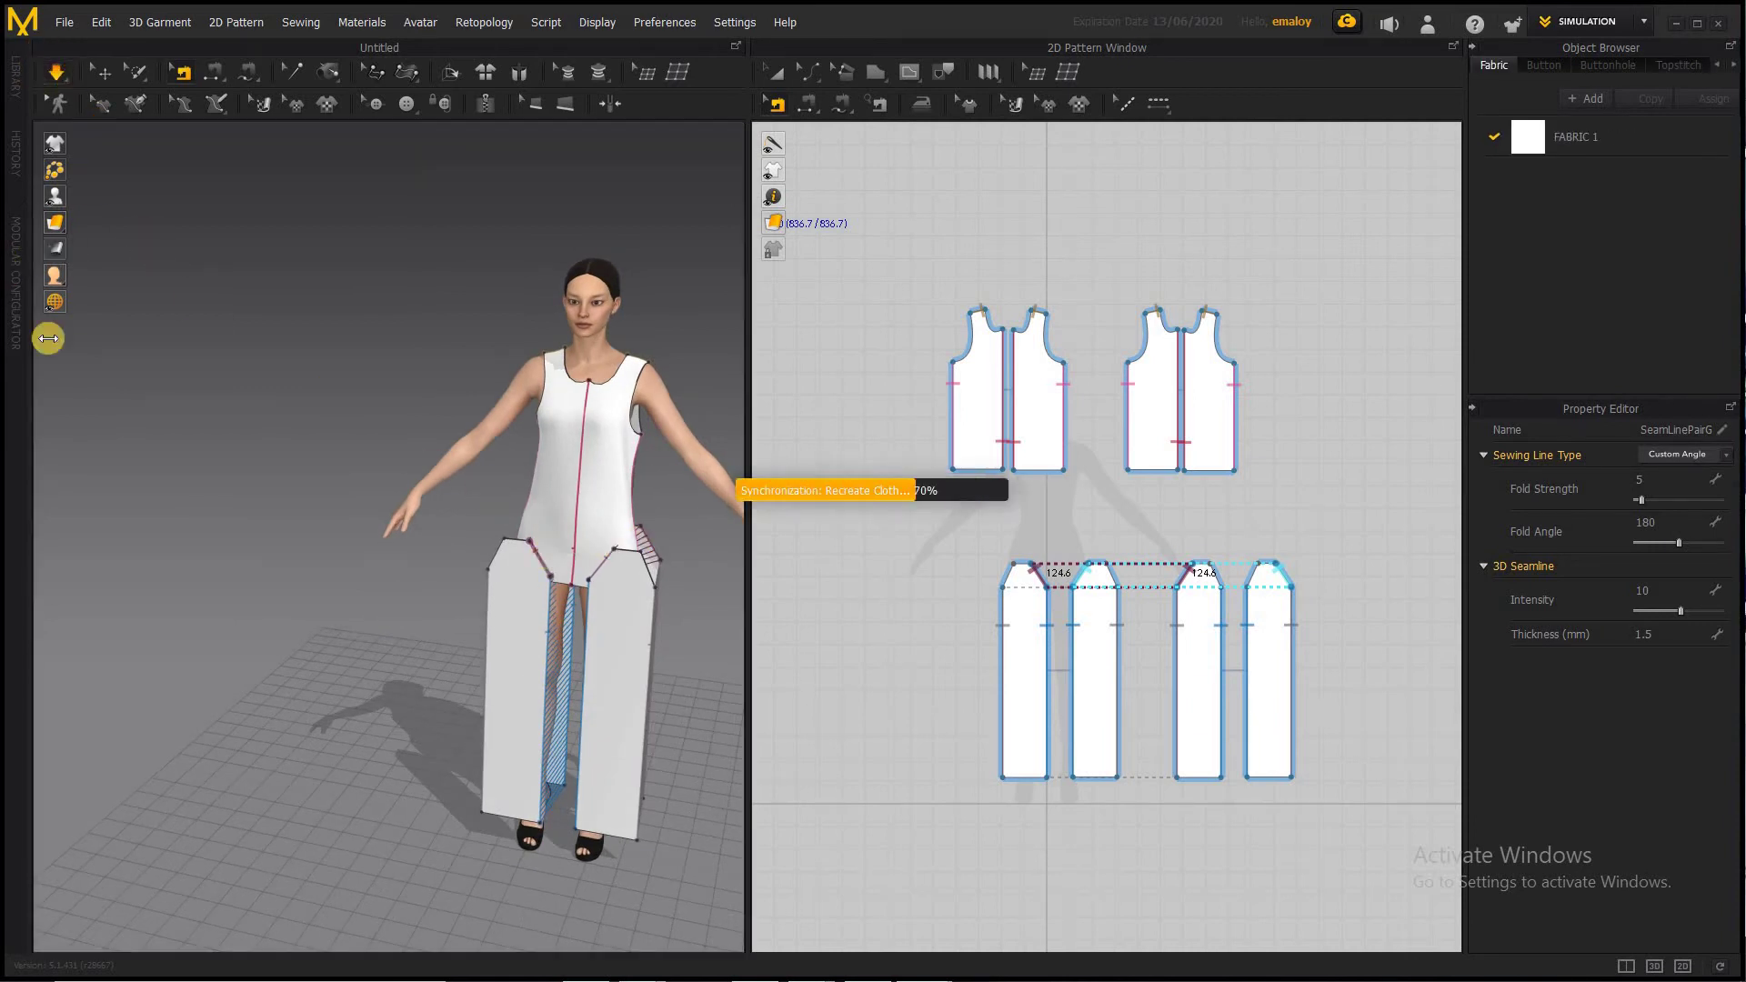
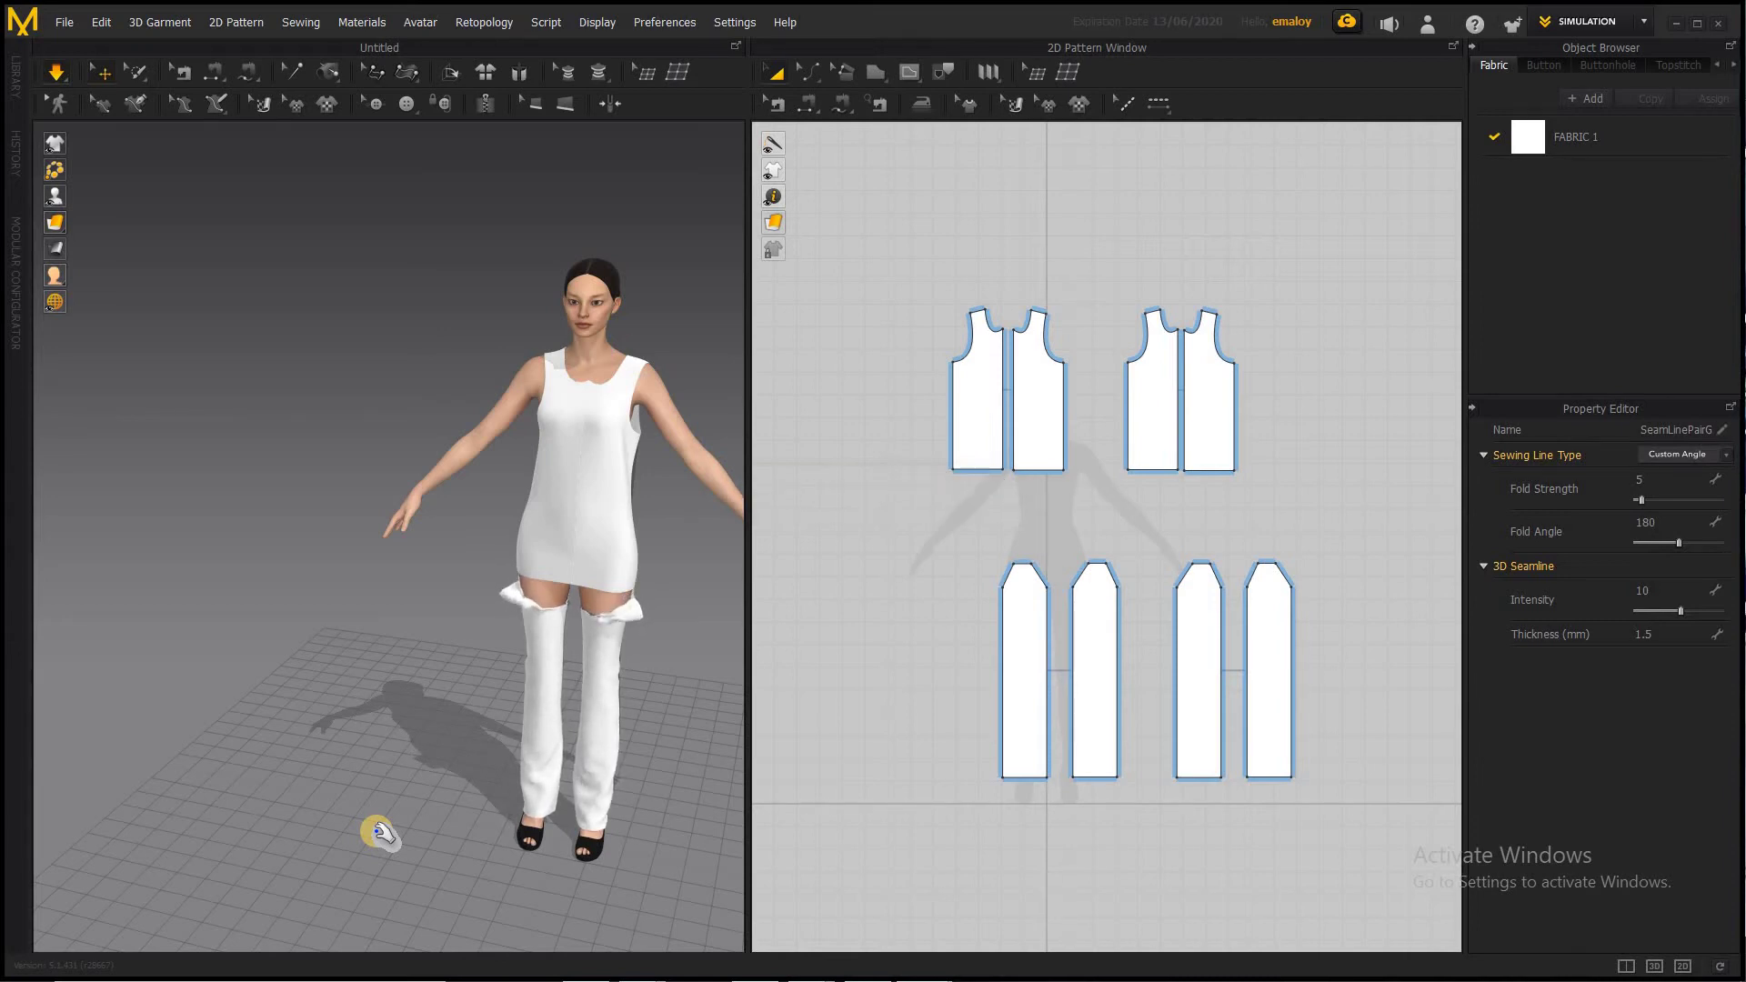
key(ctrl+z)
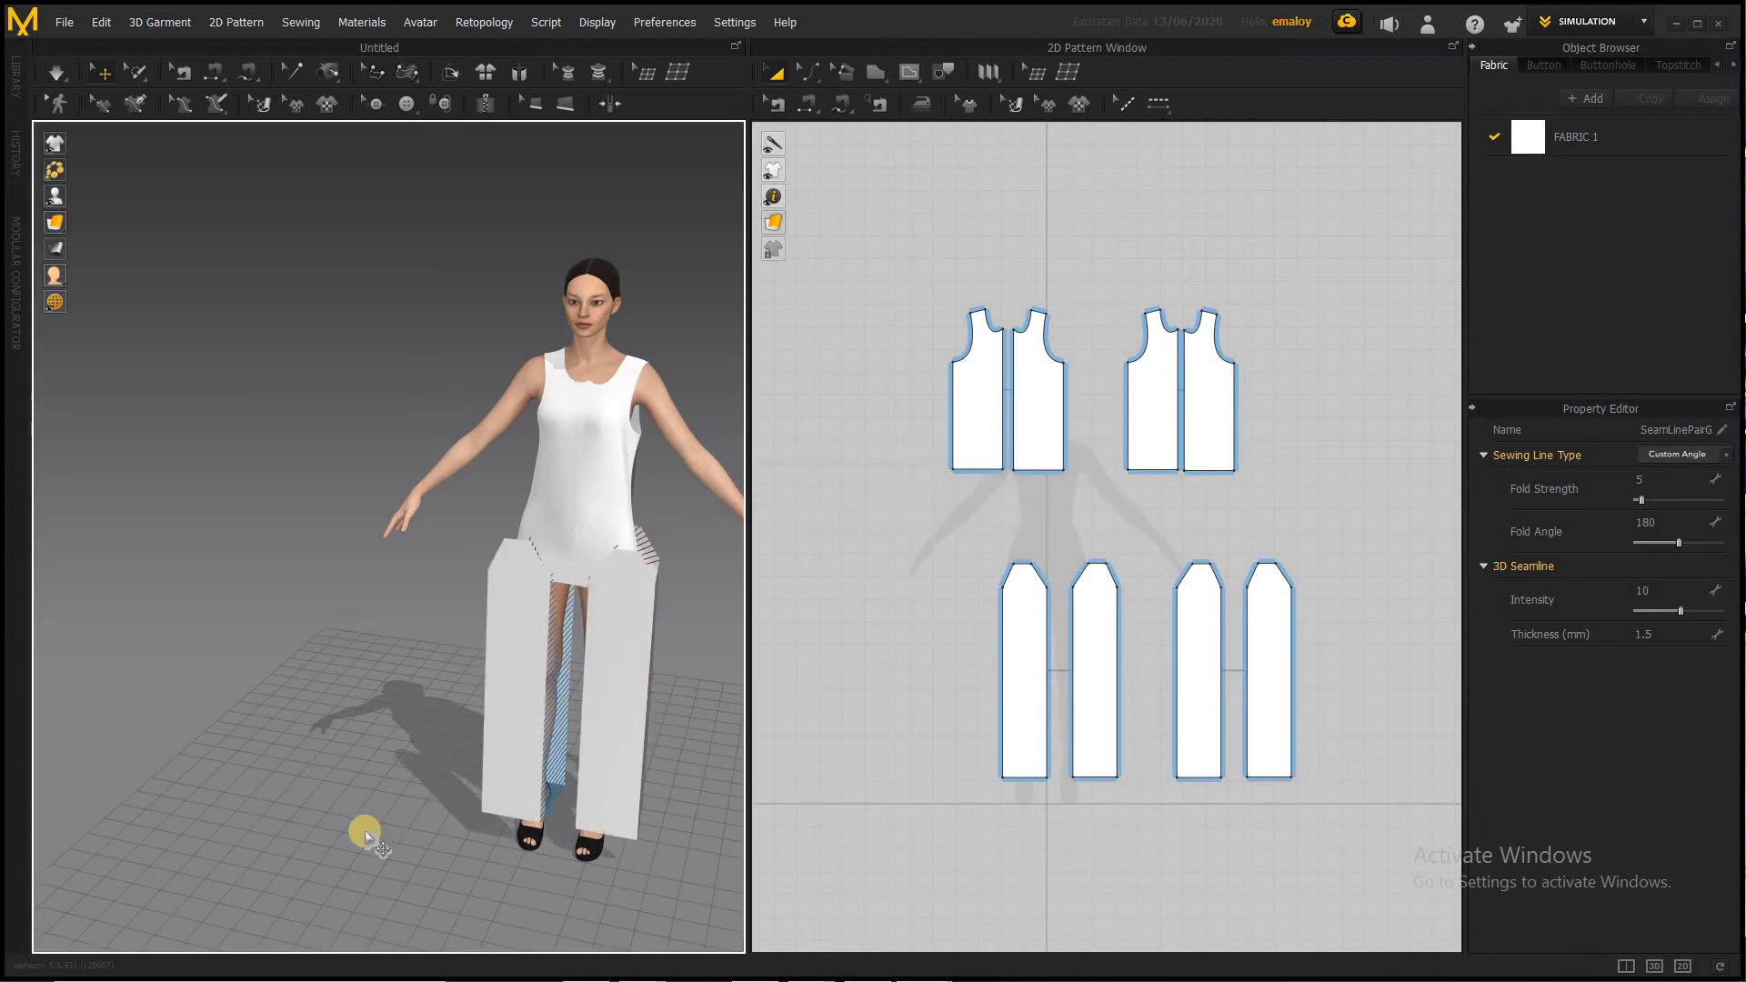
Sew the inner slanted crotch edges of the two front leg panels together, and likewise those of the two back leg panels
click(799, 95)
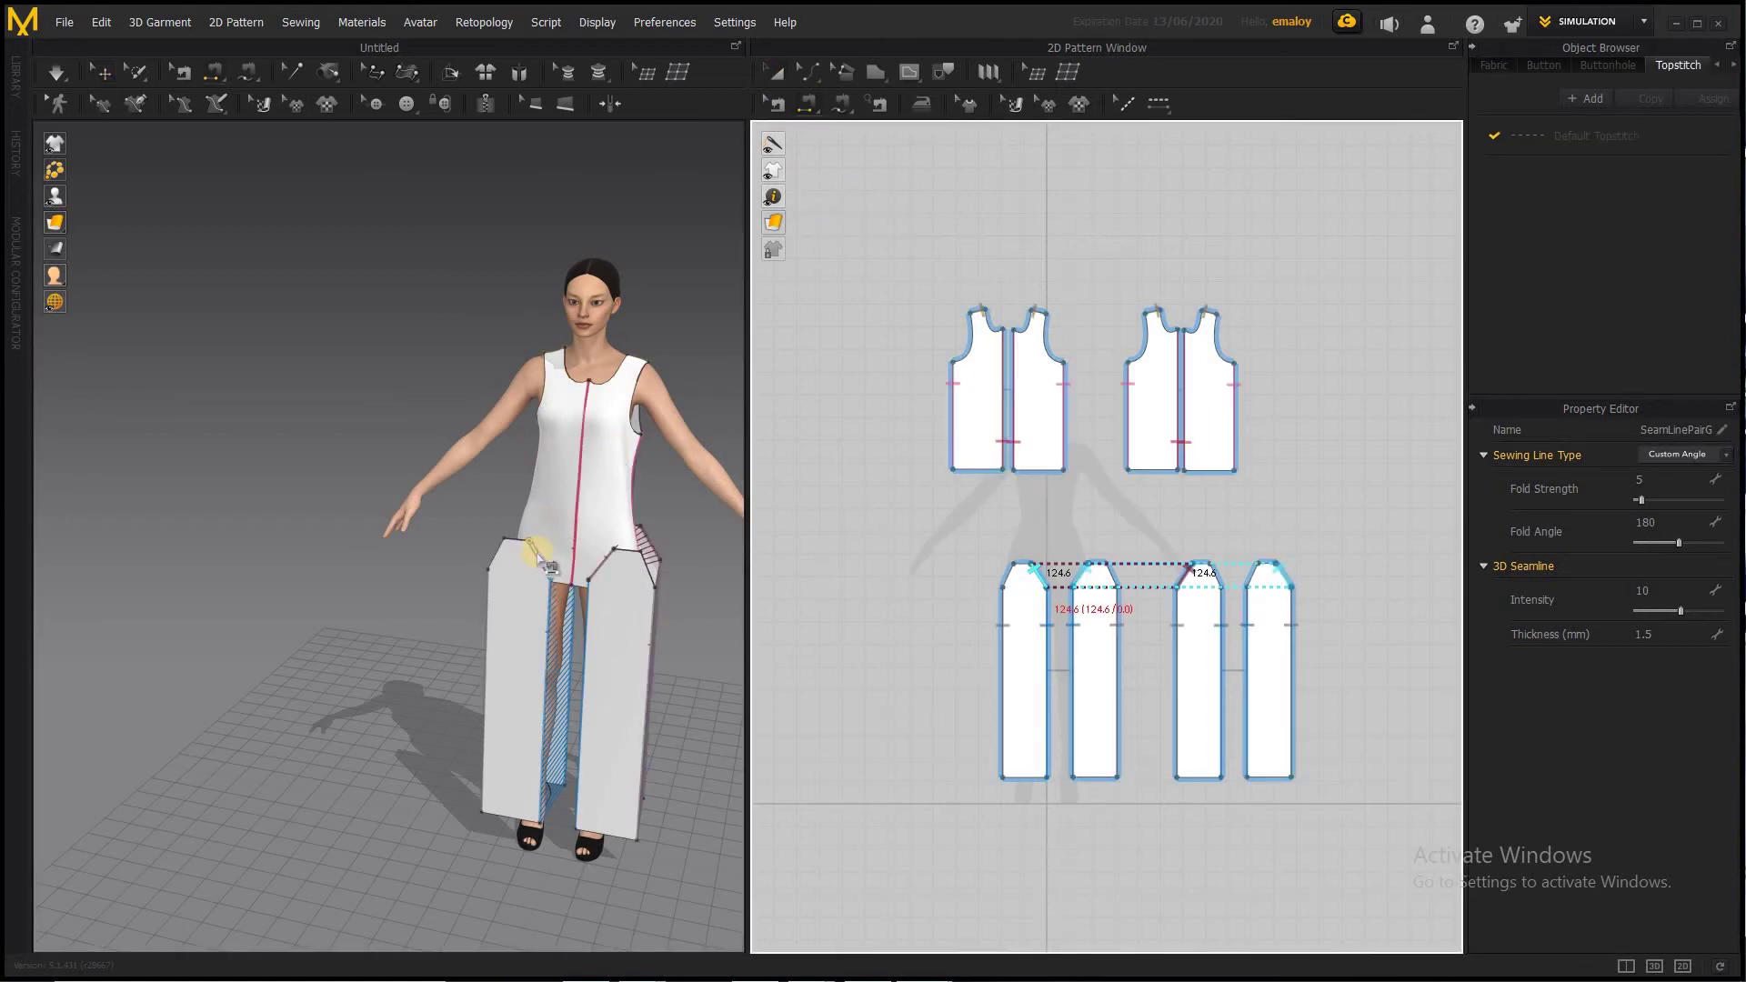
click(599, 566)
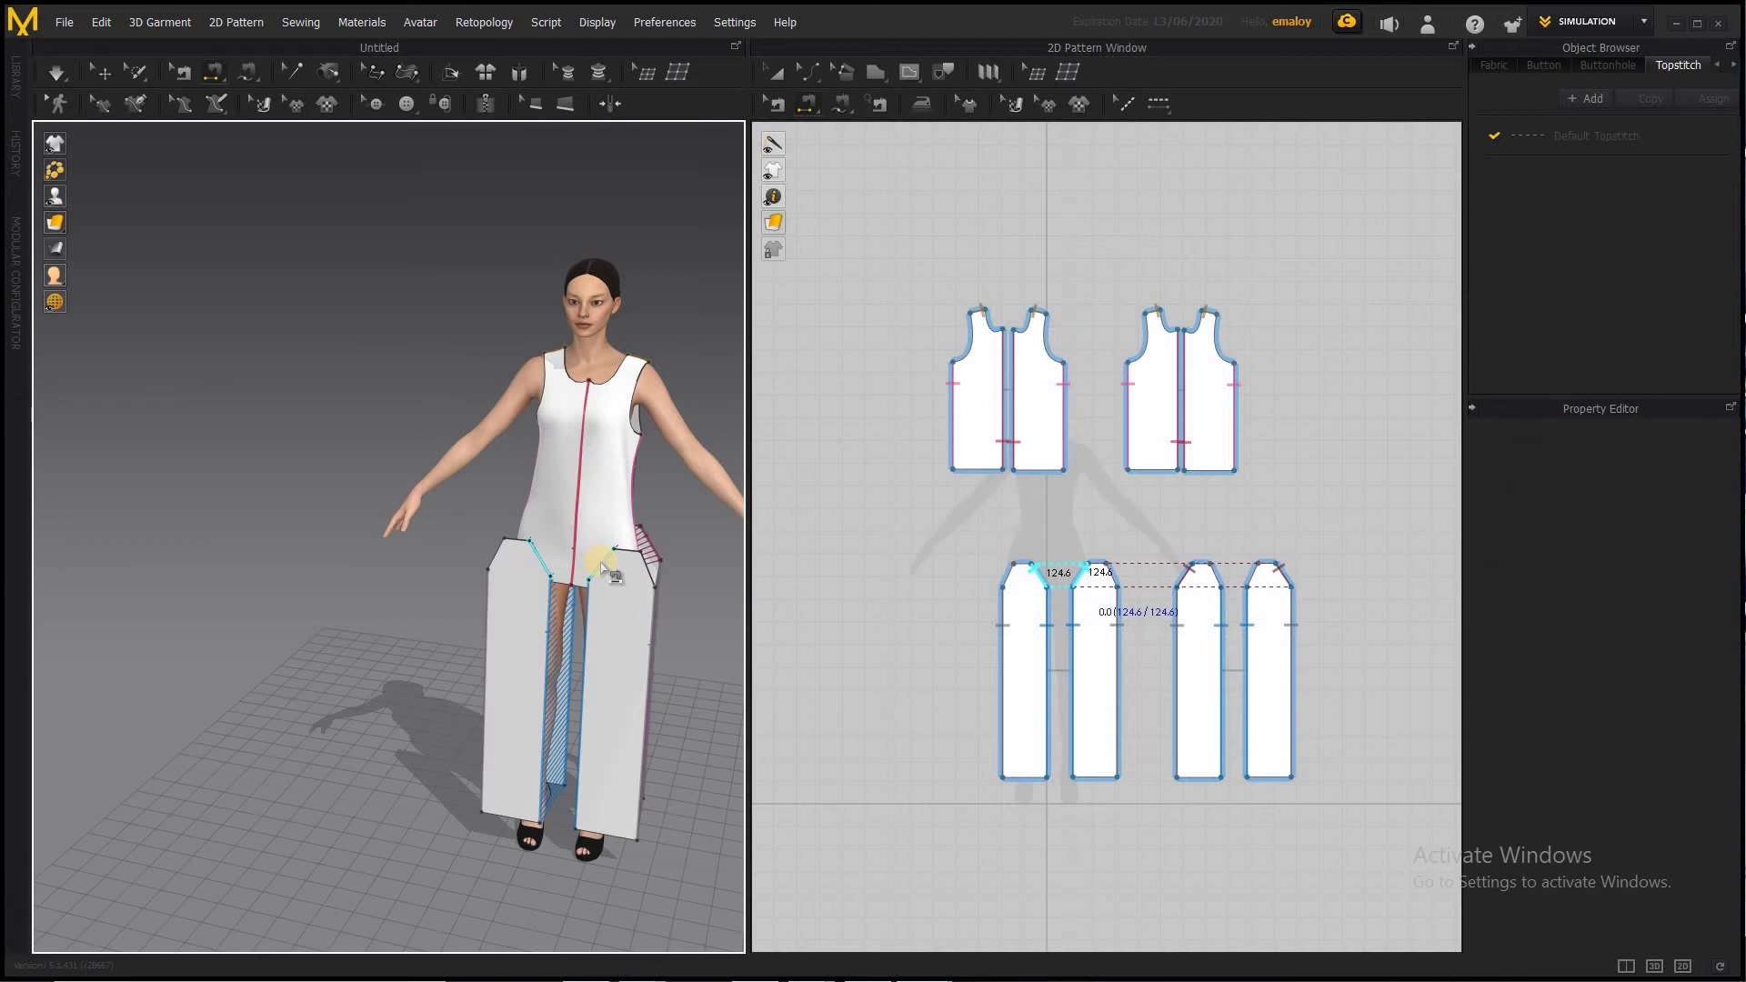
click(602, 566)
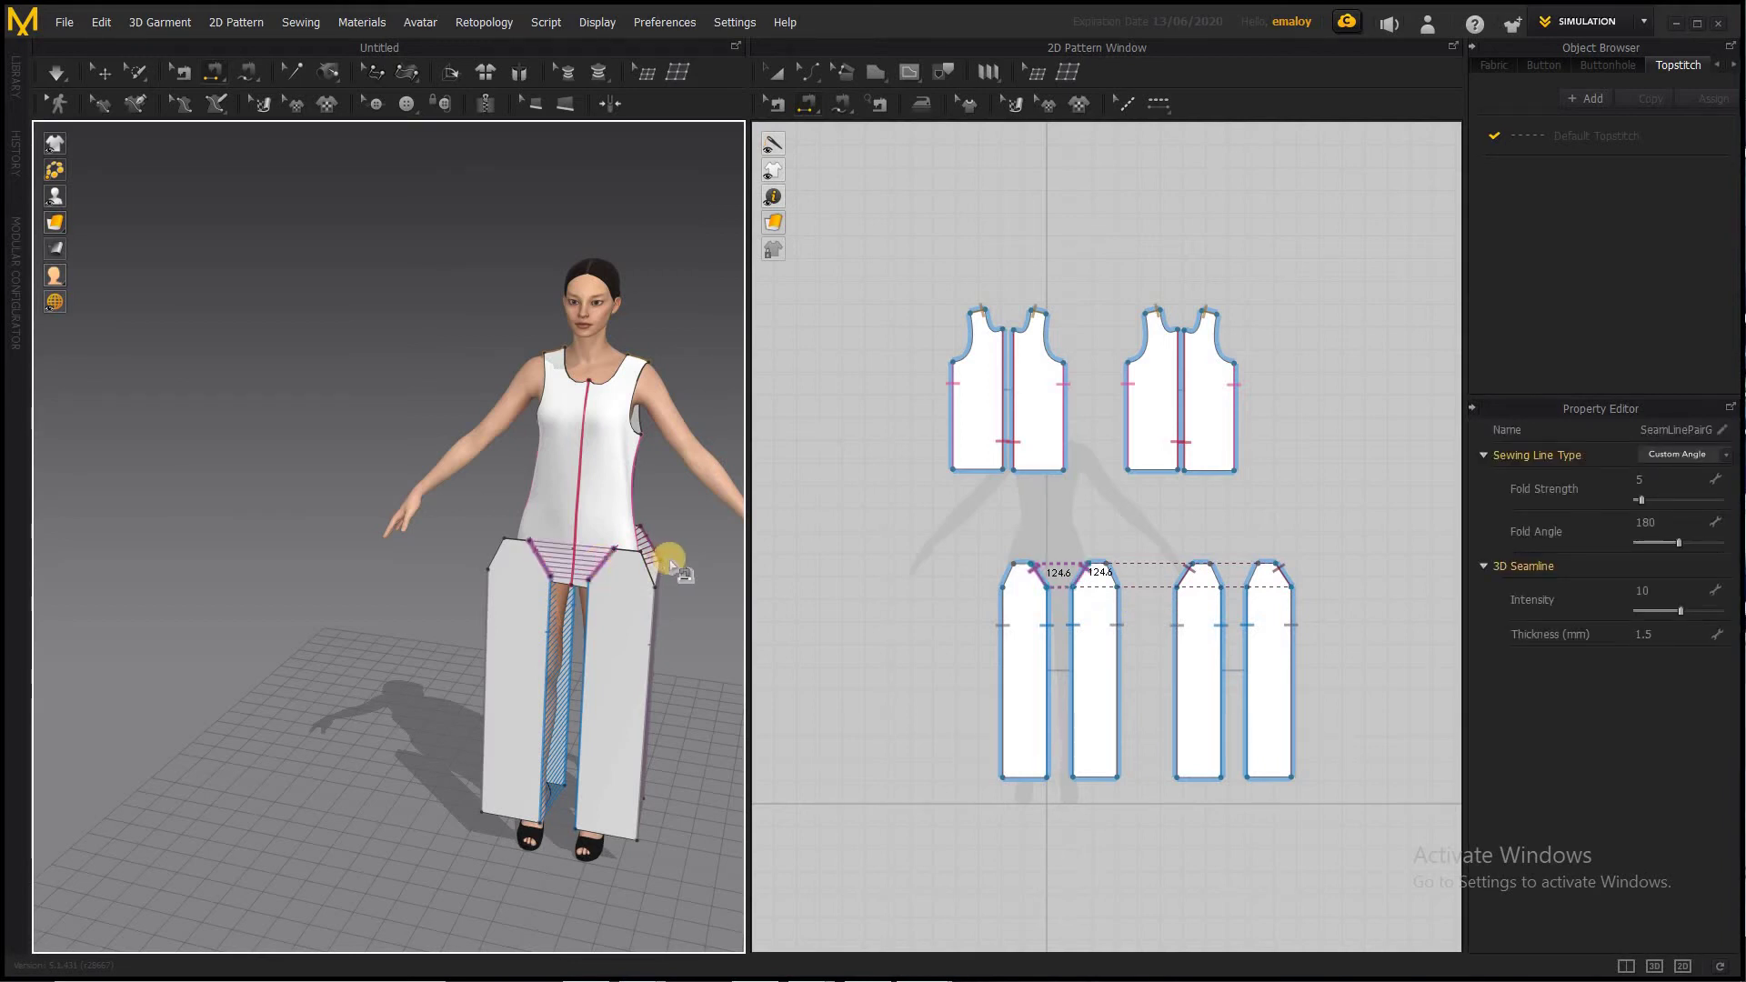
right_drag(690, 558, 377, 596)
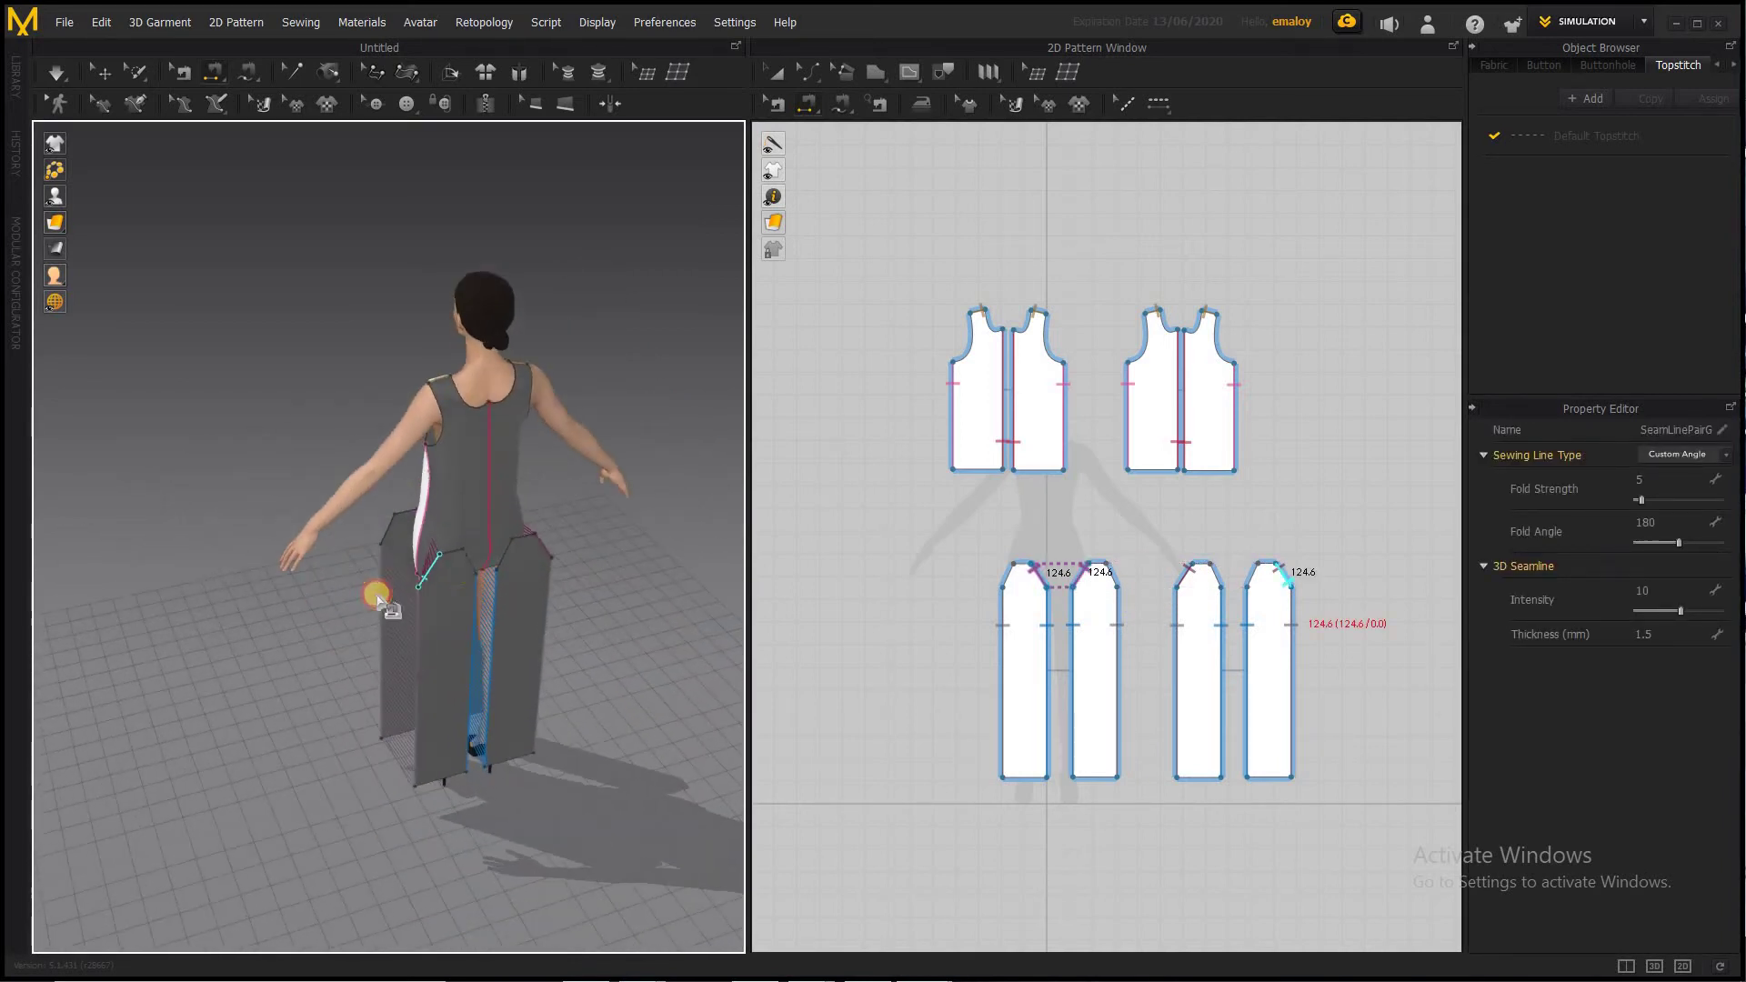
click(469, 568)
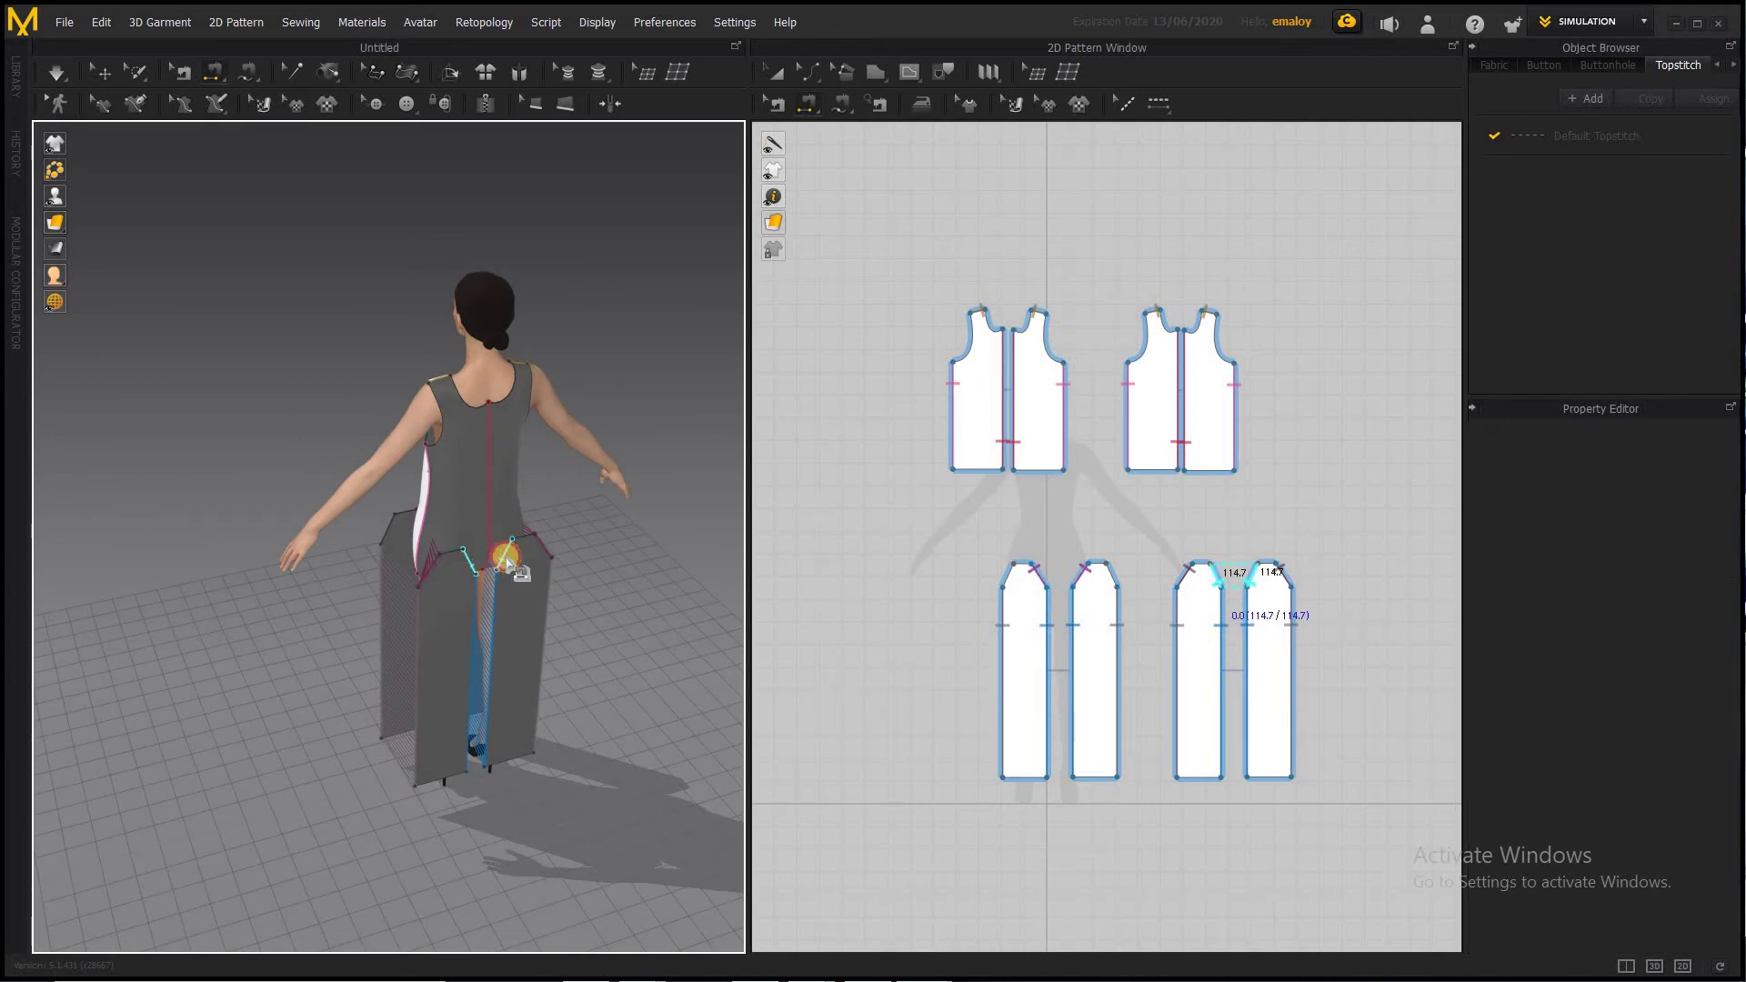
click(506, 563)
Delete the existing sewing on the slanted outer hip edges of the leg panels
click(426, 571)
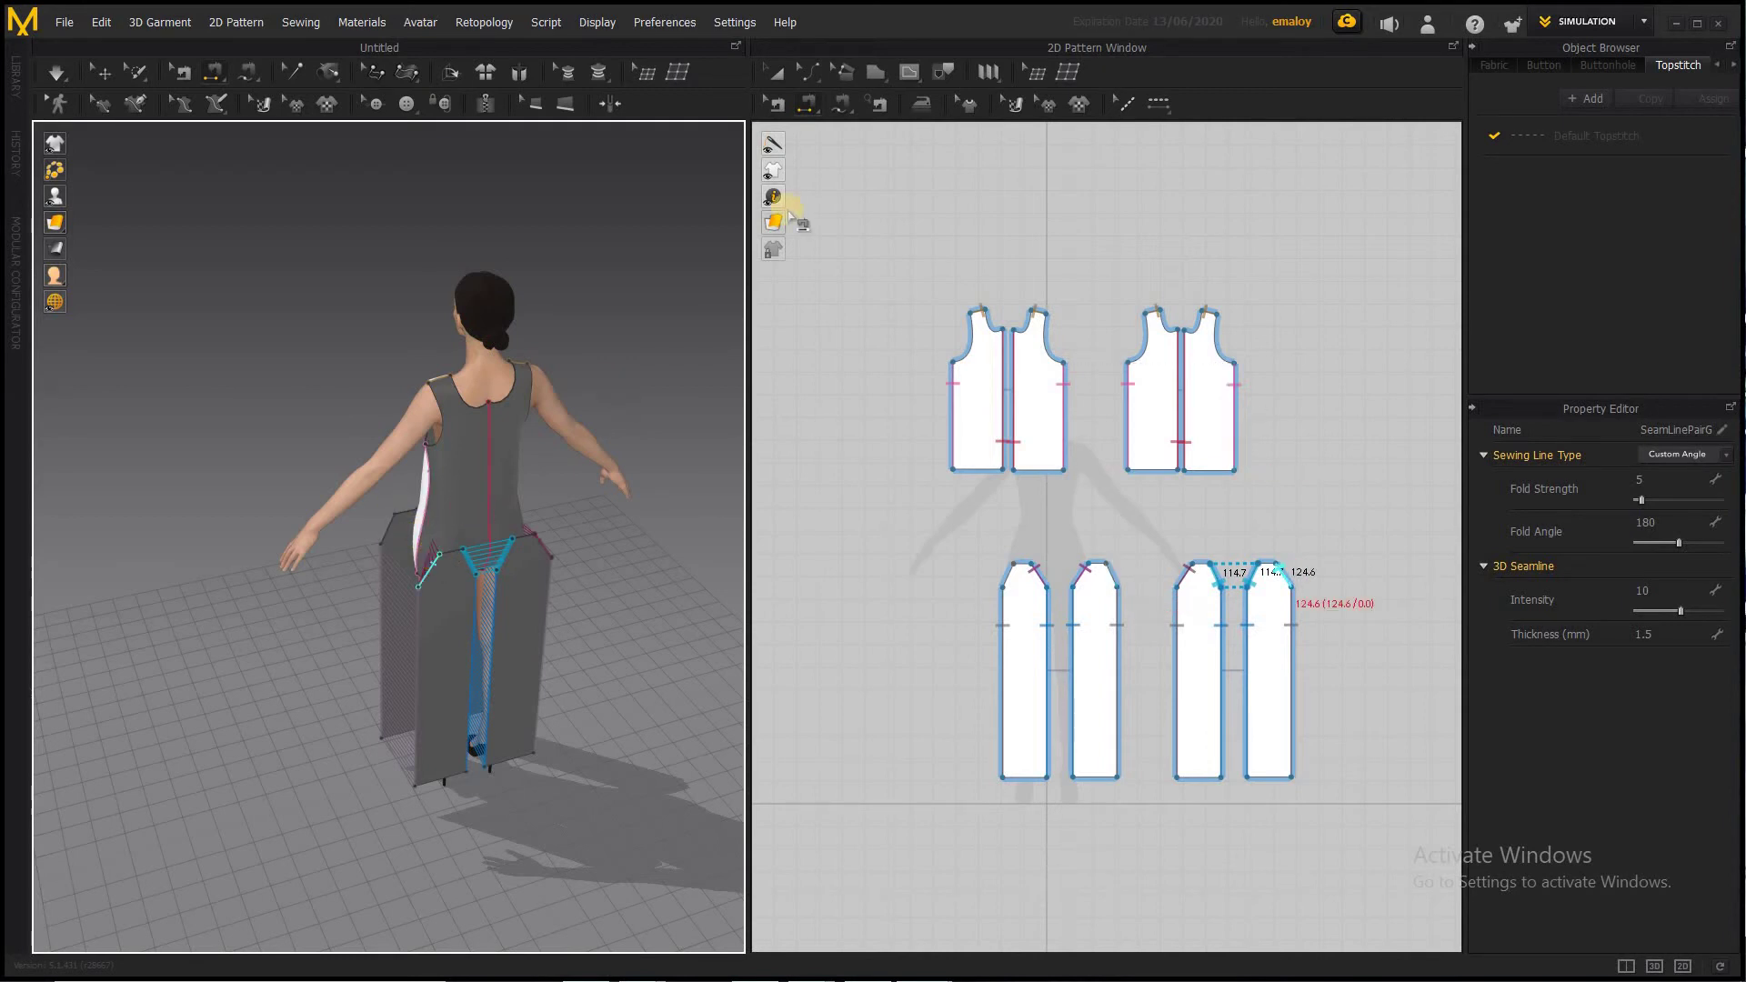
click(775, 104)
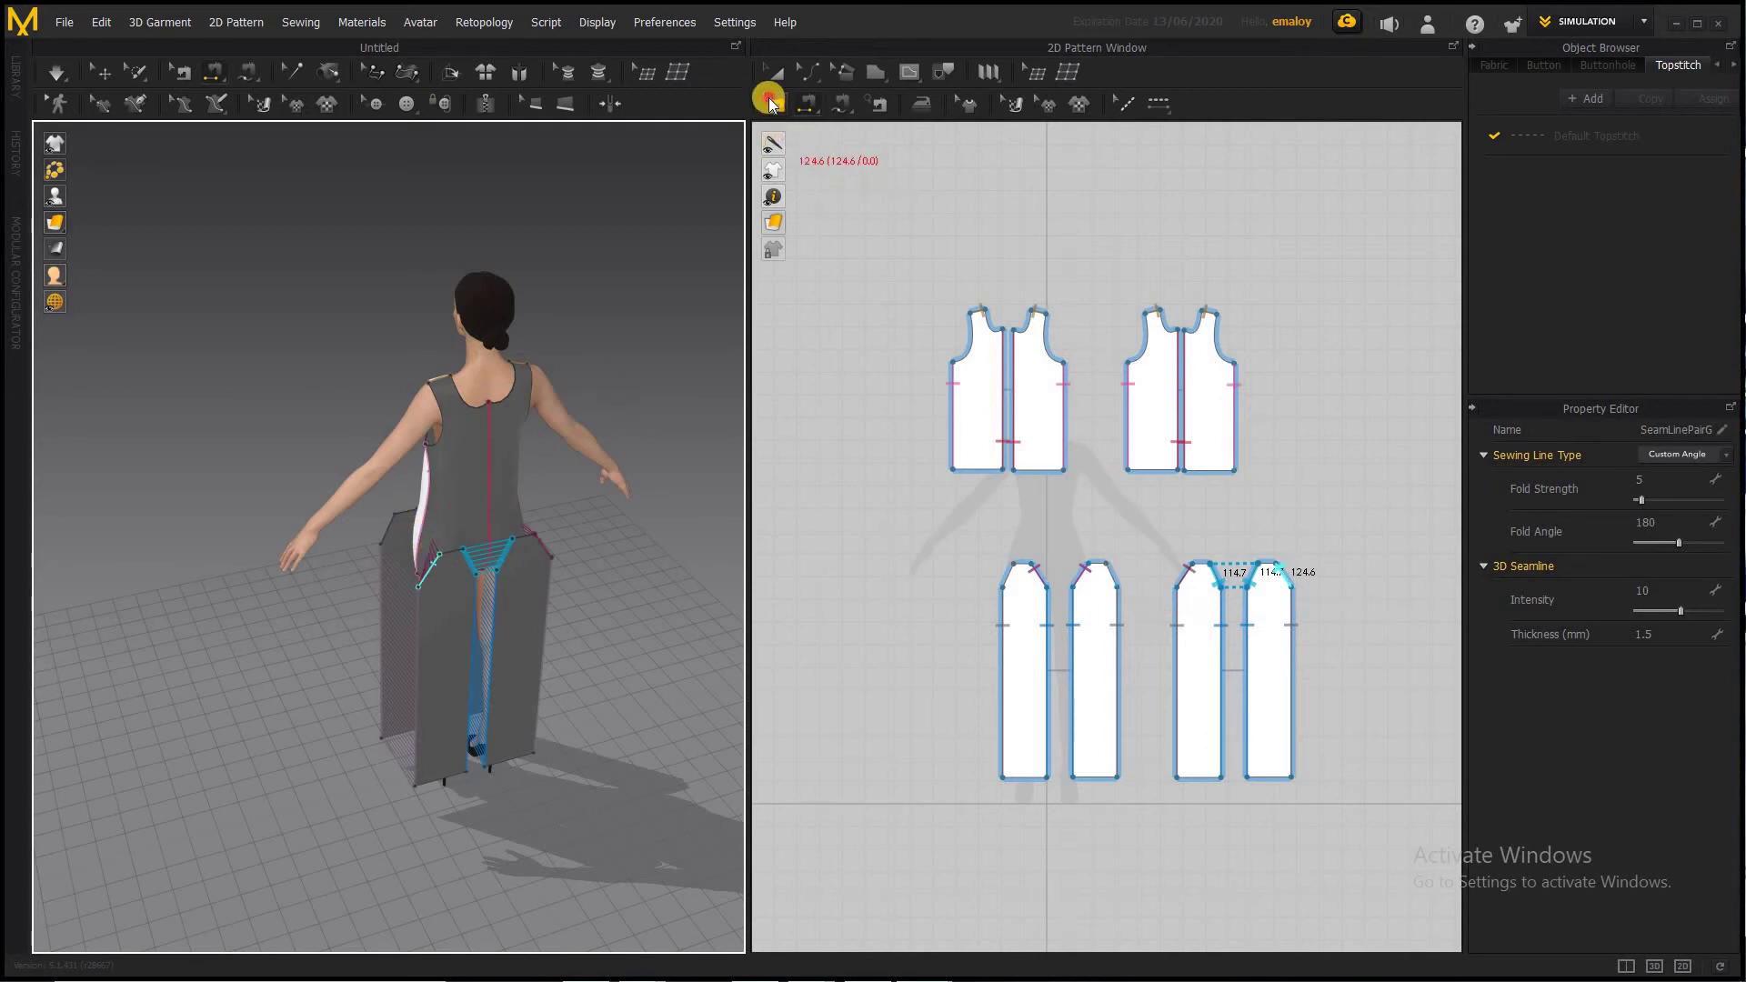
right_click(435, 564)
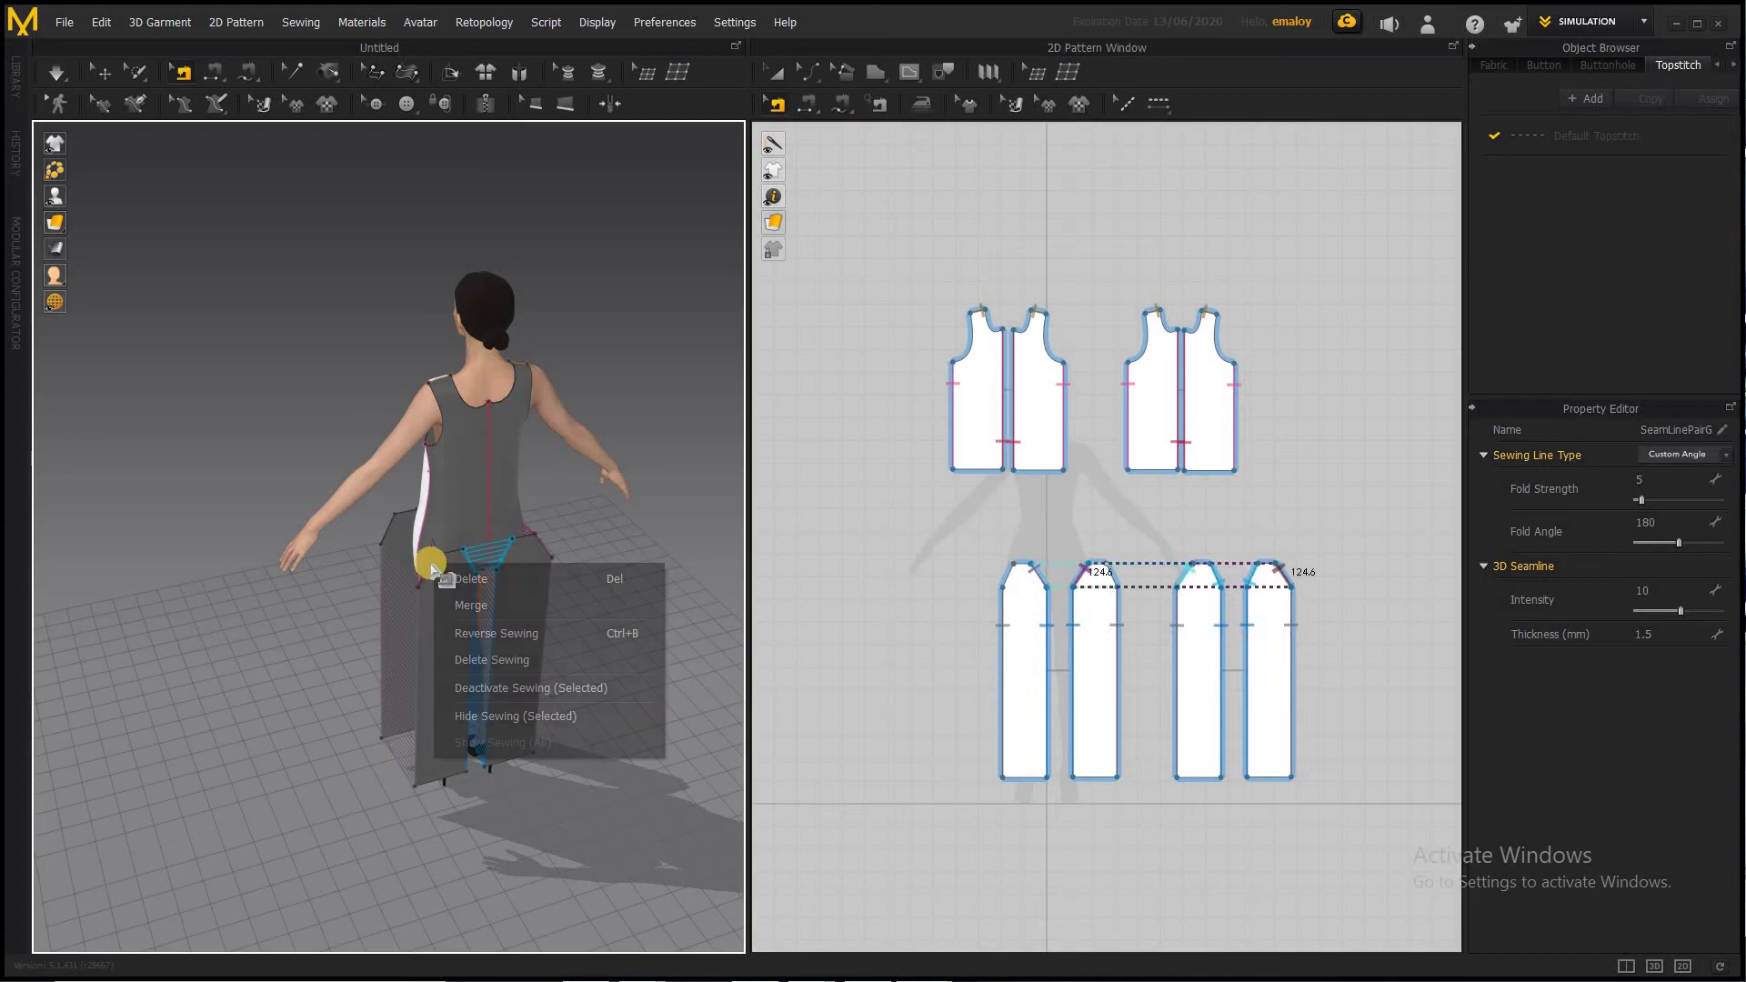
click(488, 657)
click(381, 653)
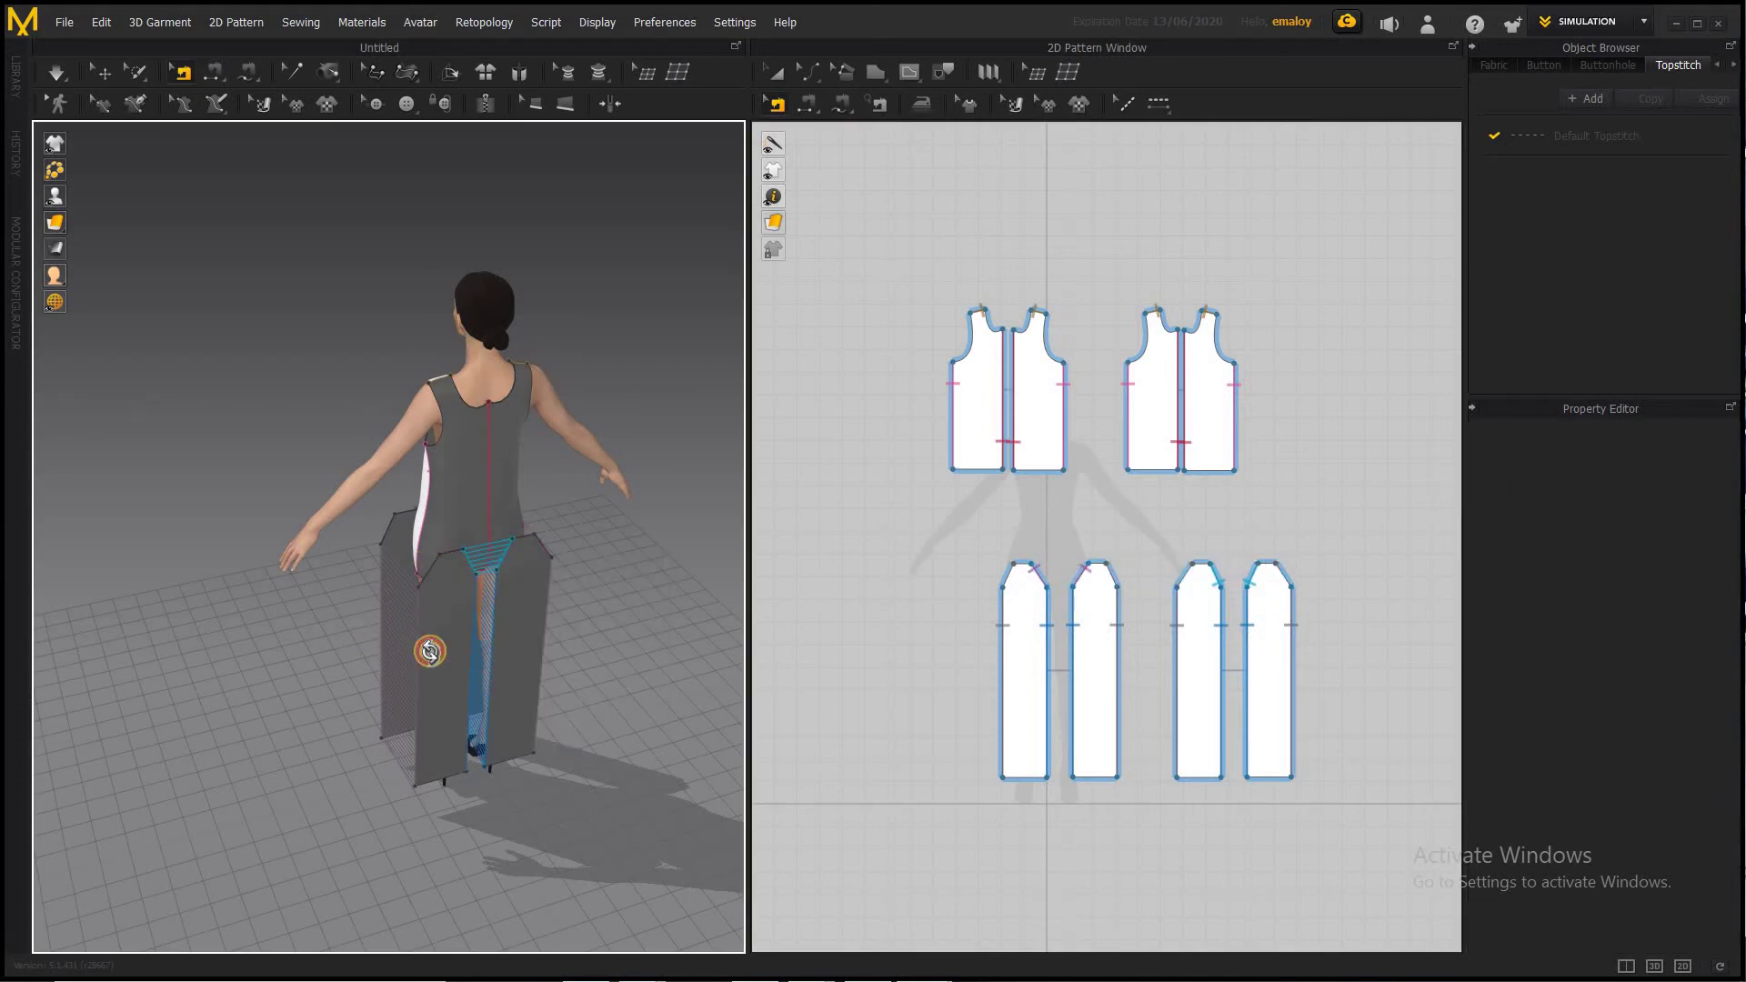
Segment-sew the slanted outer hip edges of the front leg panels to the matching hip edges of the back leg panels
mouse_move(418, 643)
right_down()
mouse_move(674, 643)
mouse_move(572, 668)
mouse_move(417, 616)
right_up()
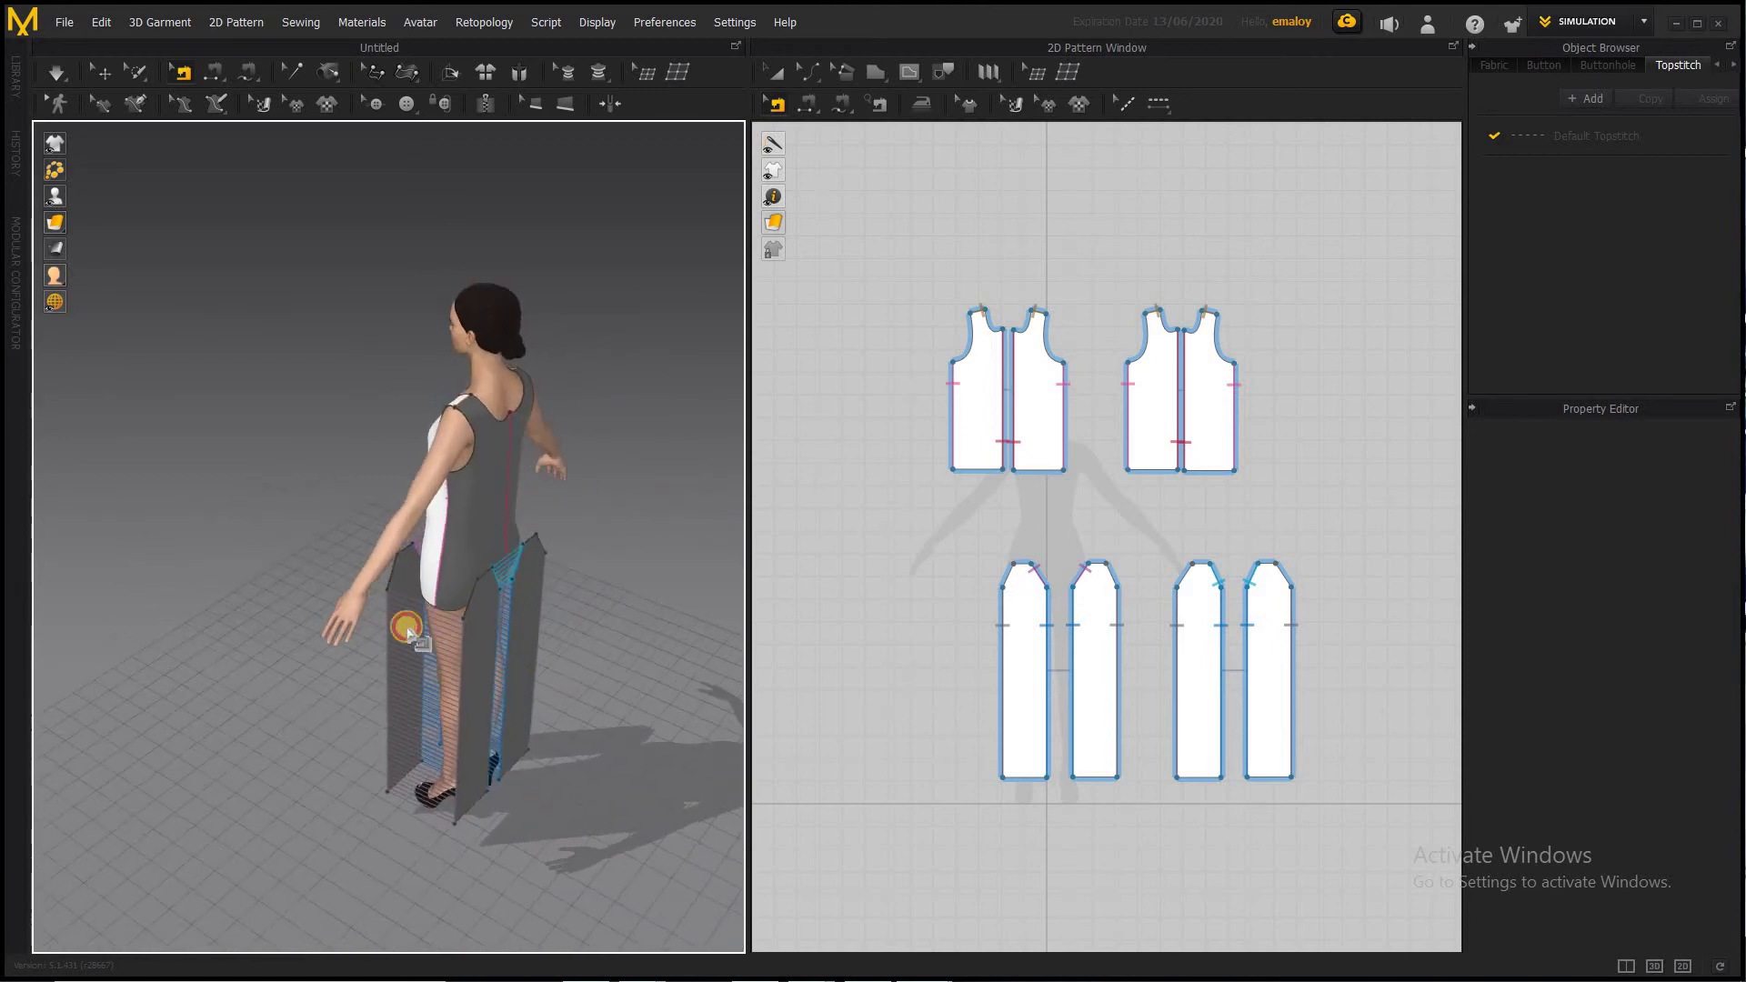
click(810, 101)
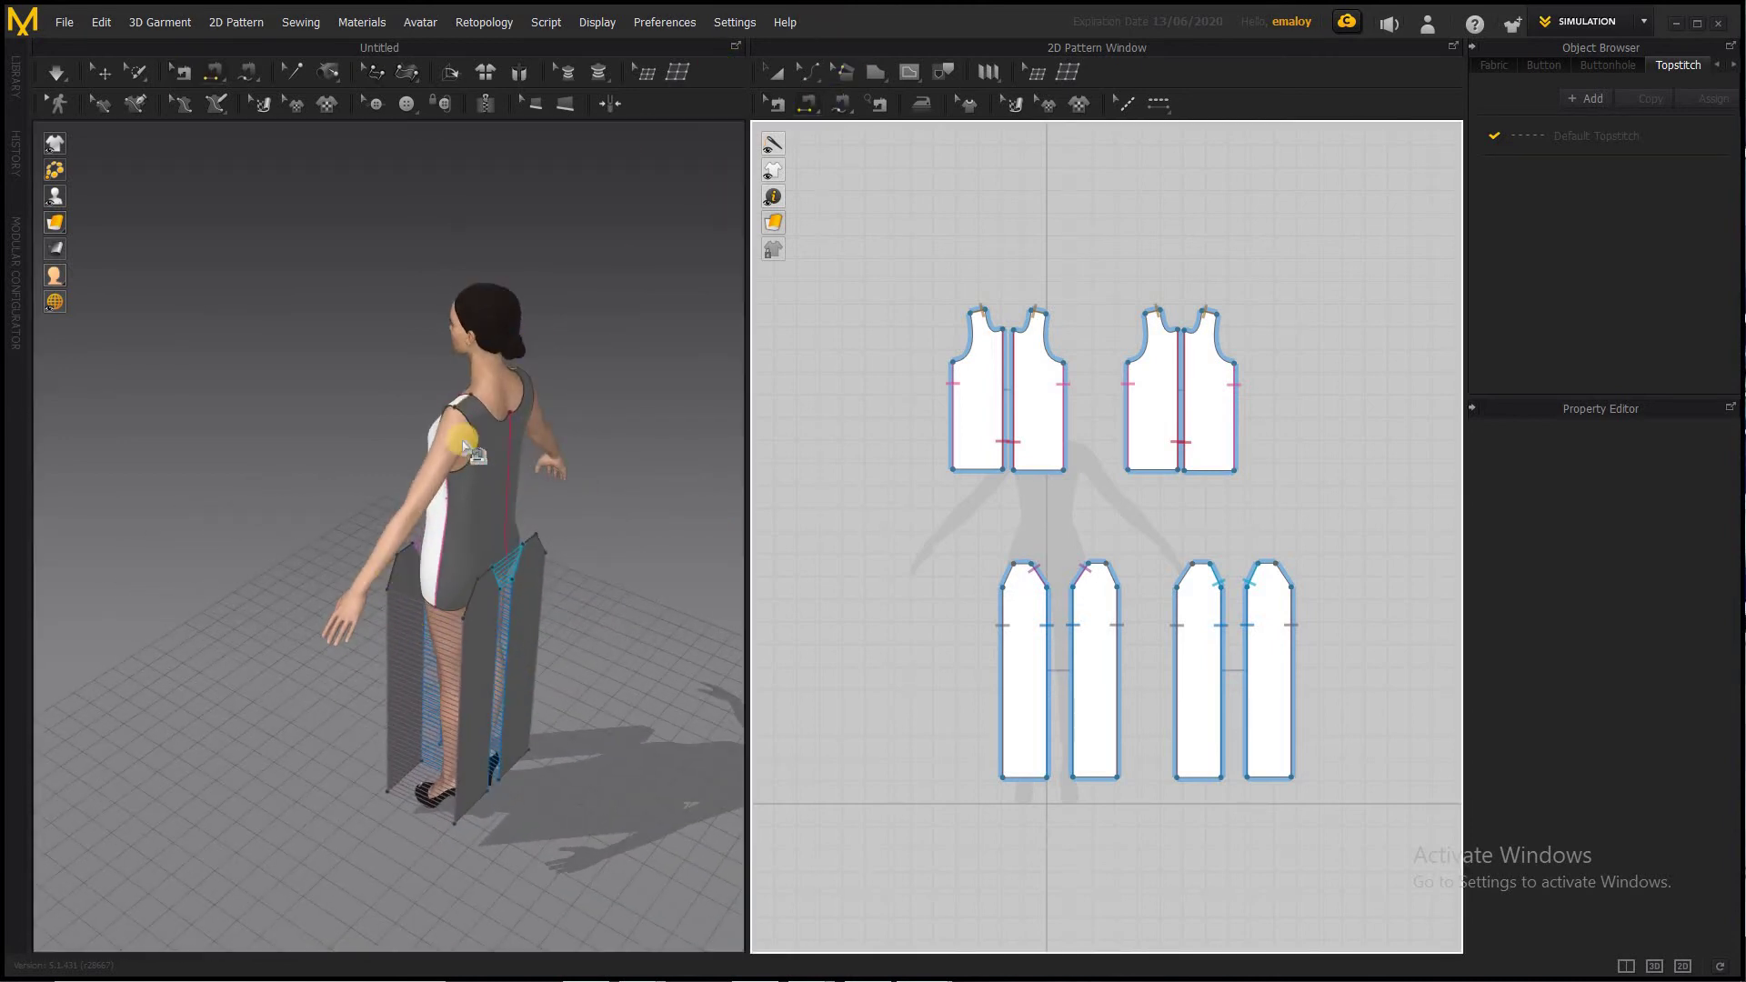
click(391, 579)
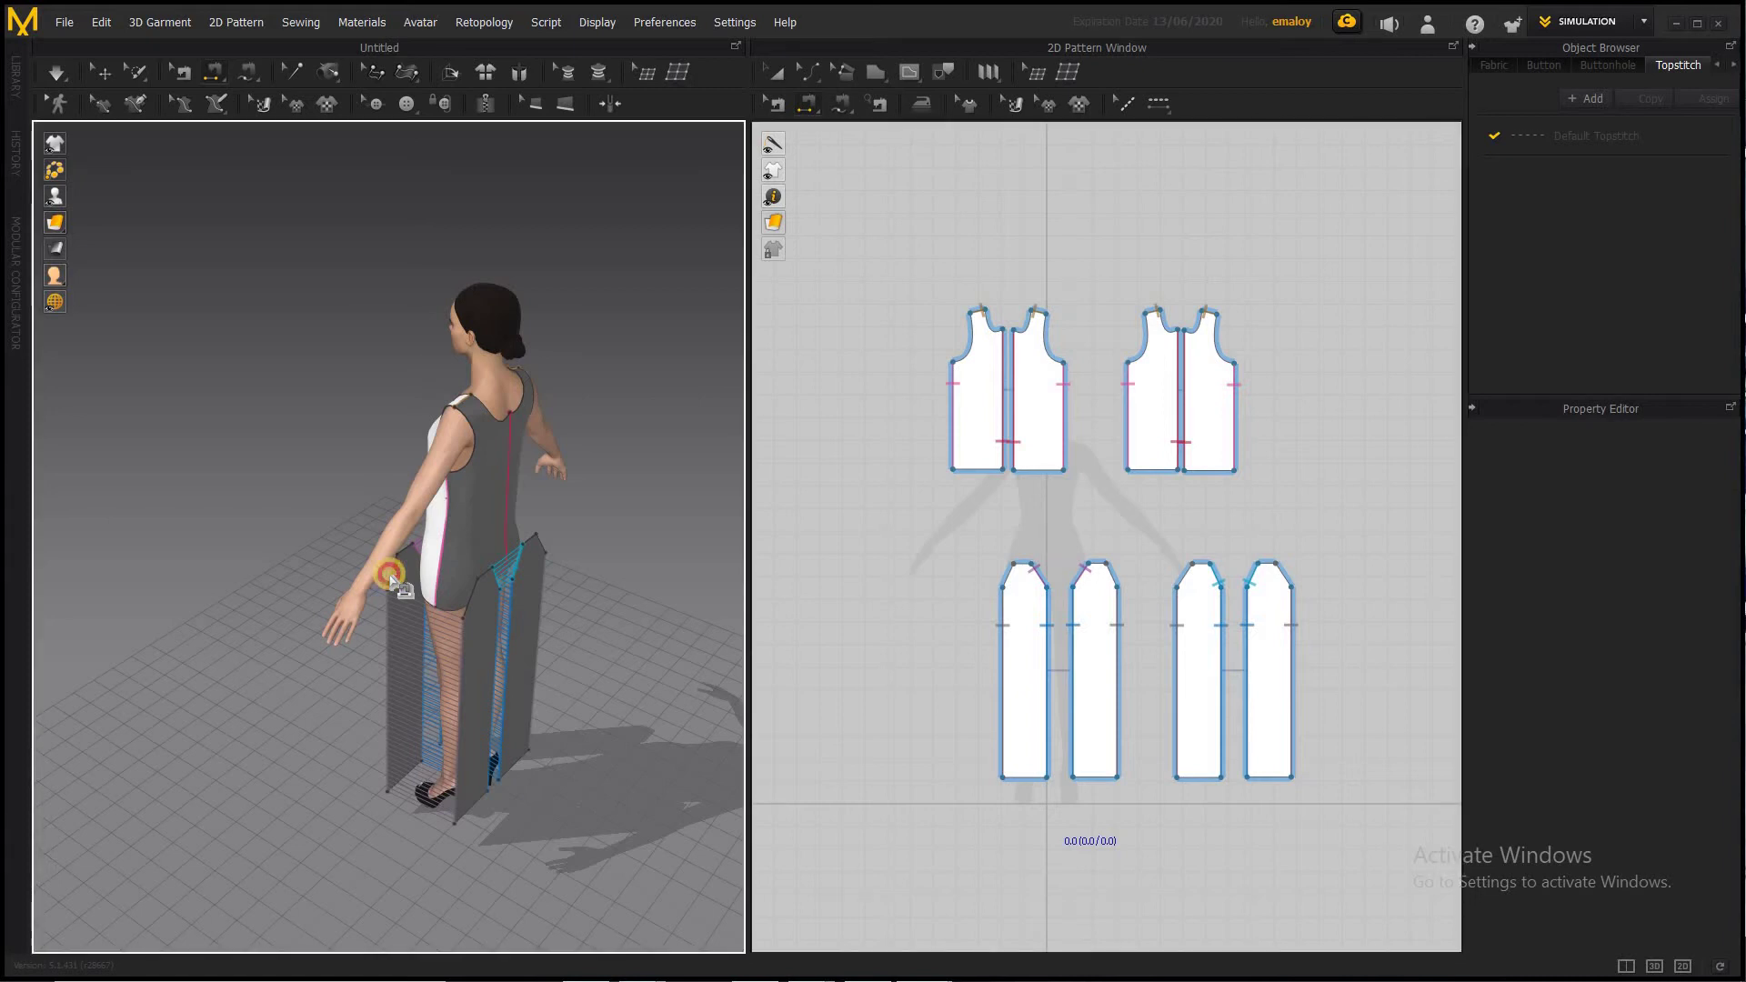
click(470, 599)
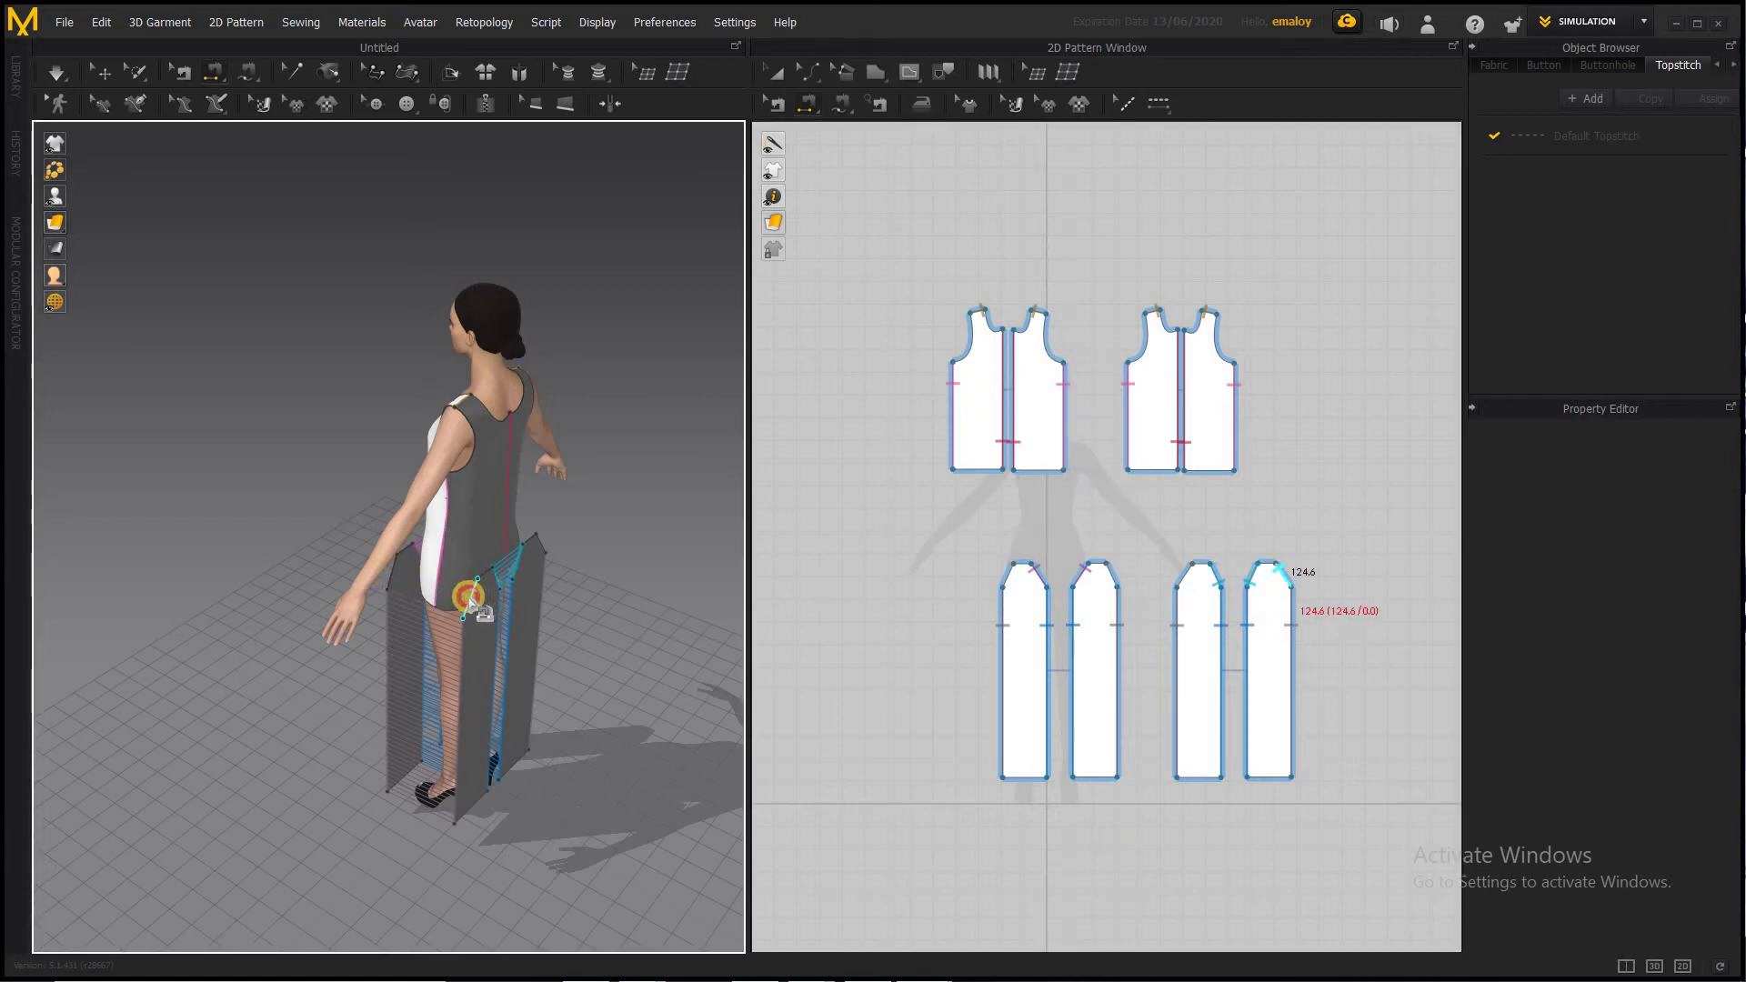
click(390, 580)
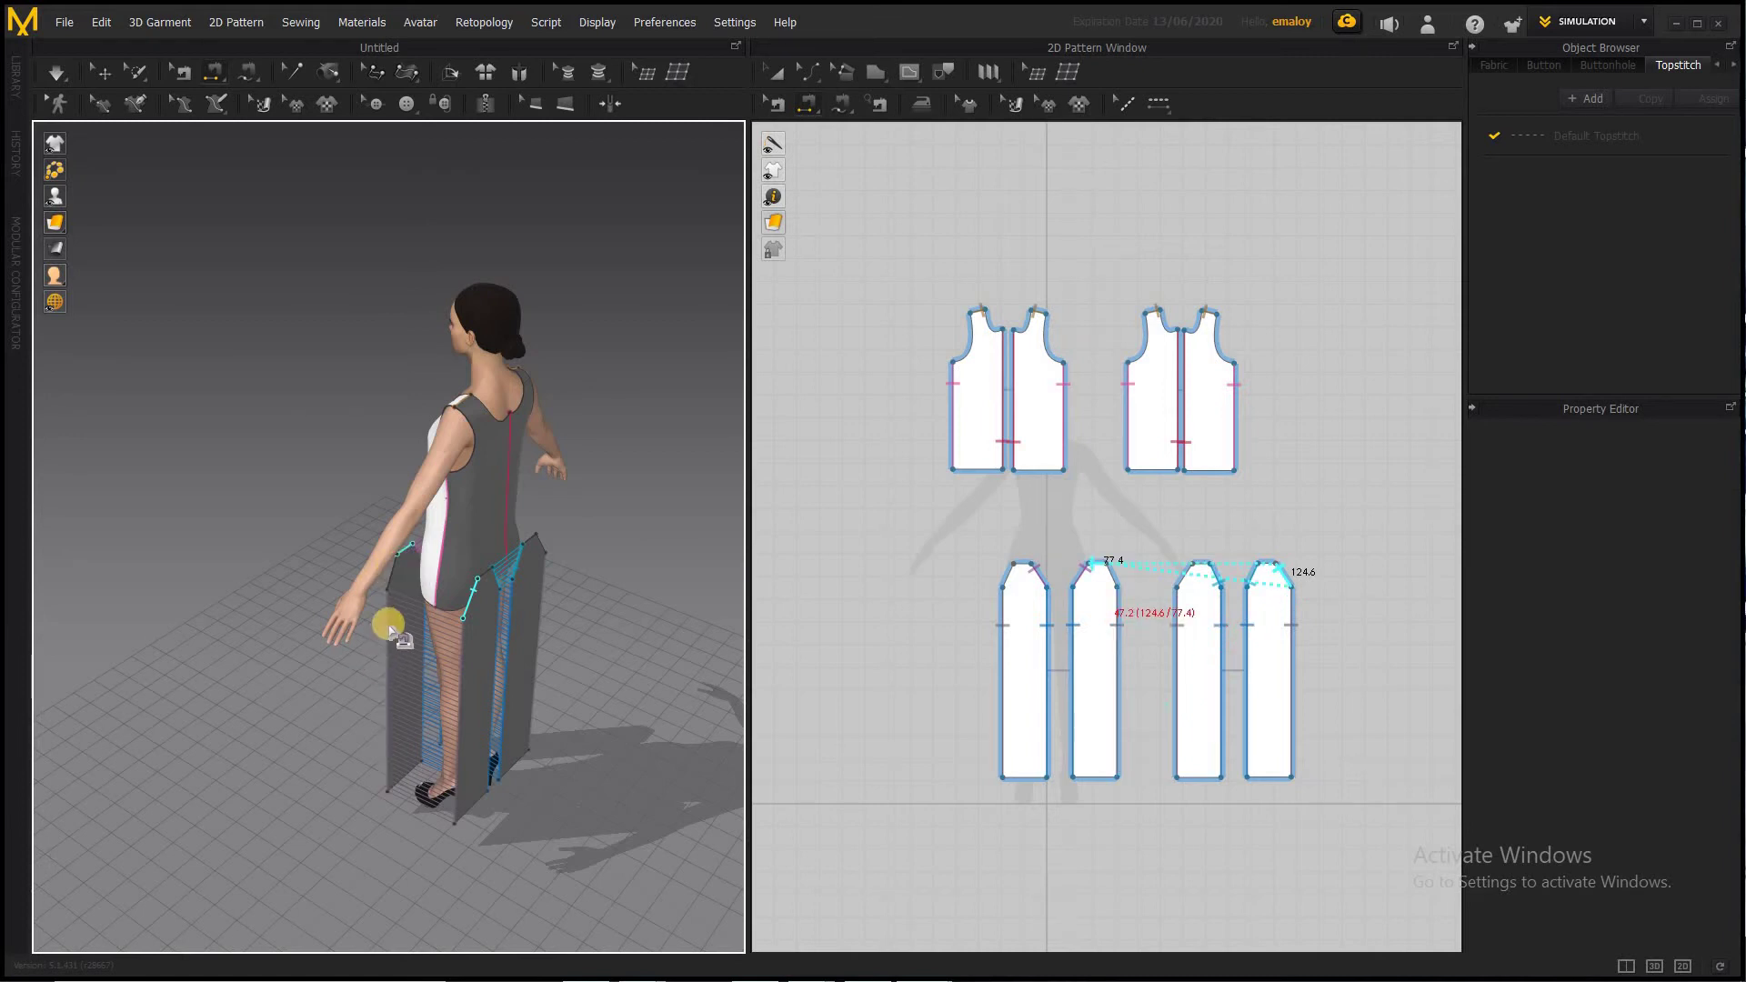
click(392, 580)
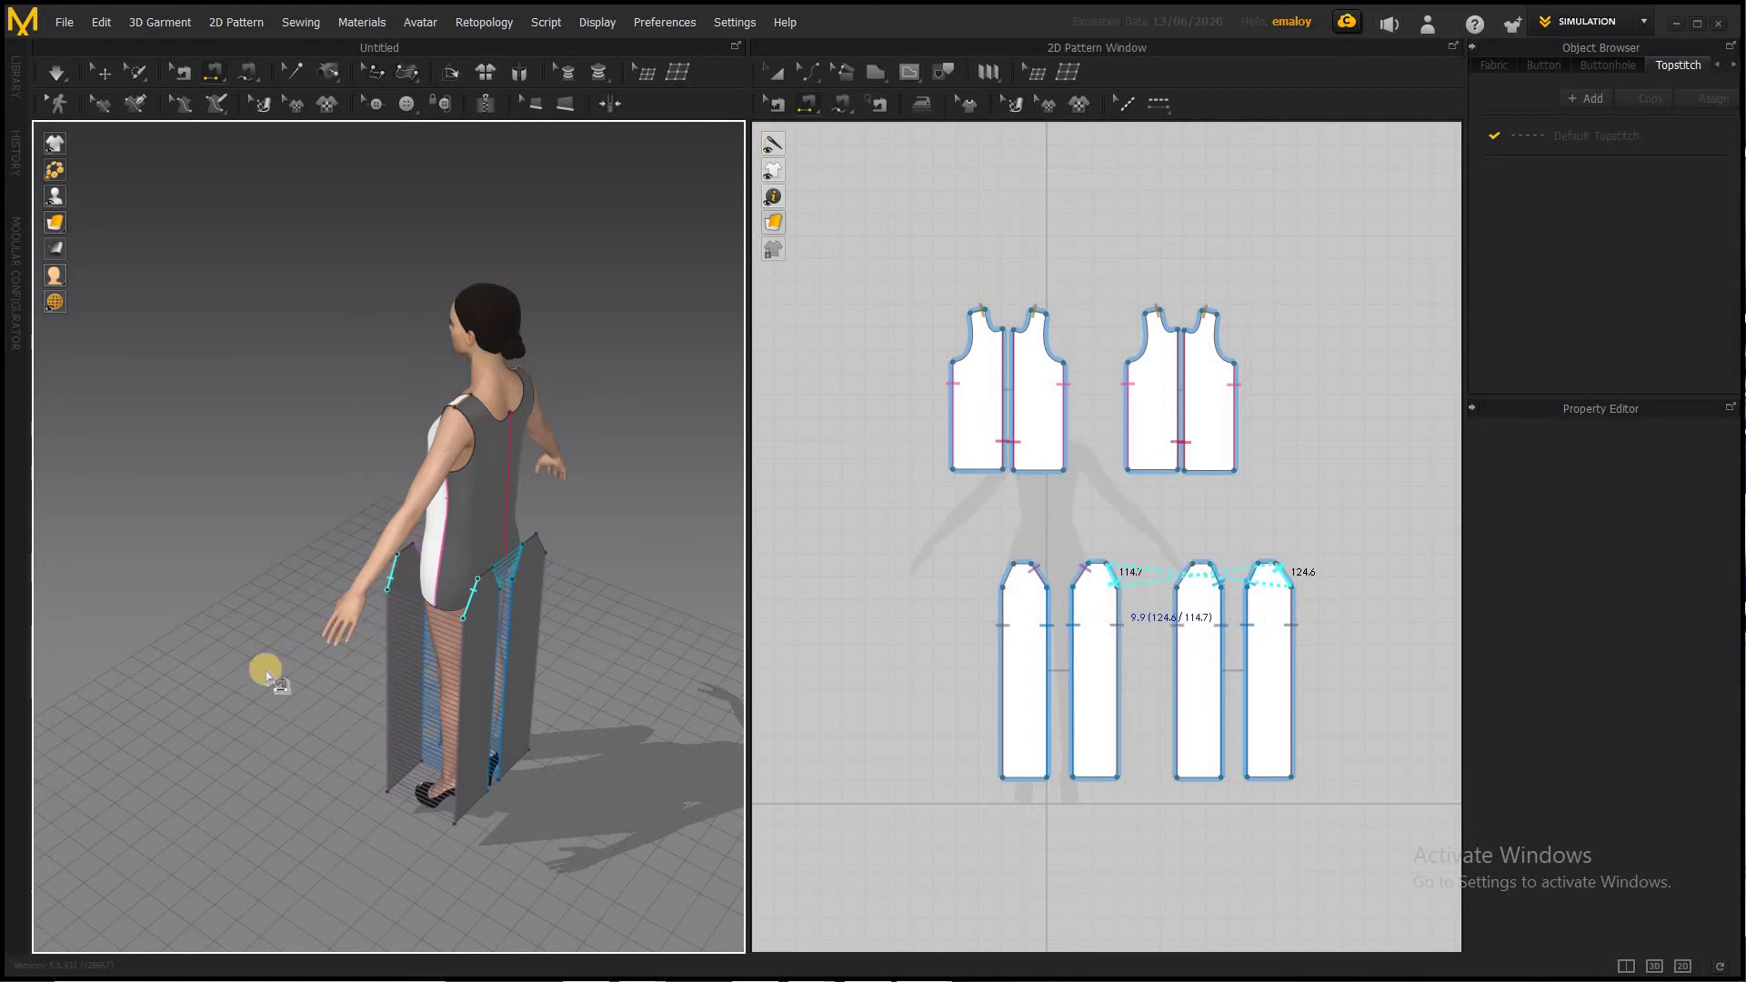
right_drag(323, 671, 646, 600)
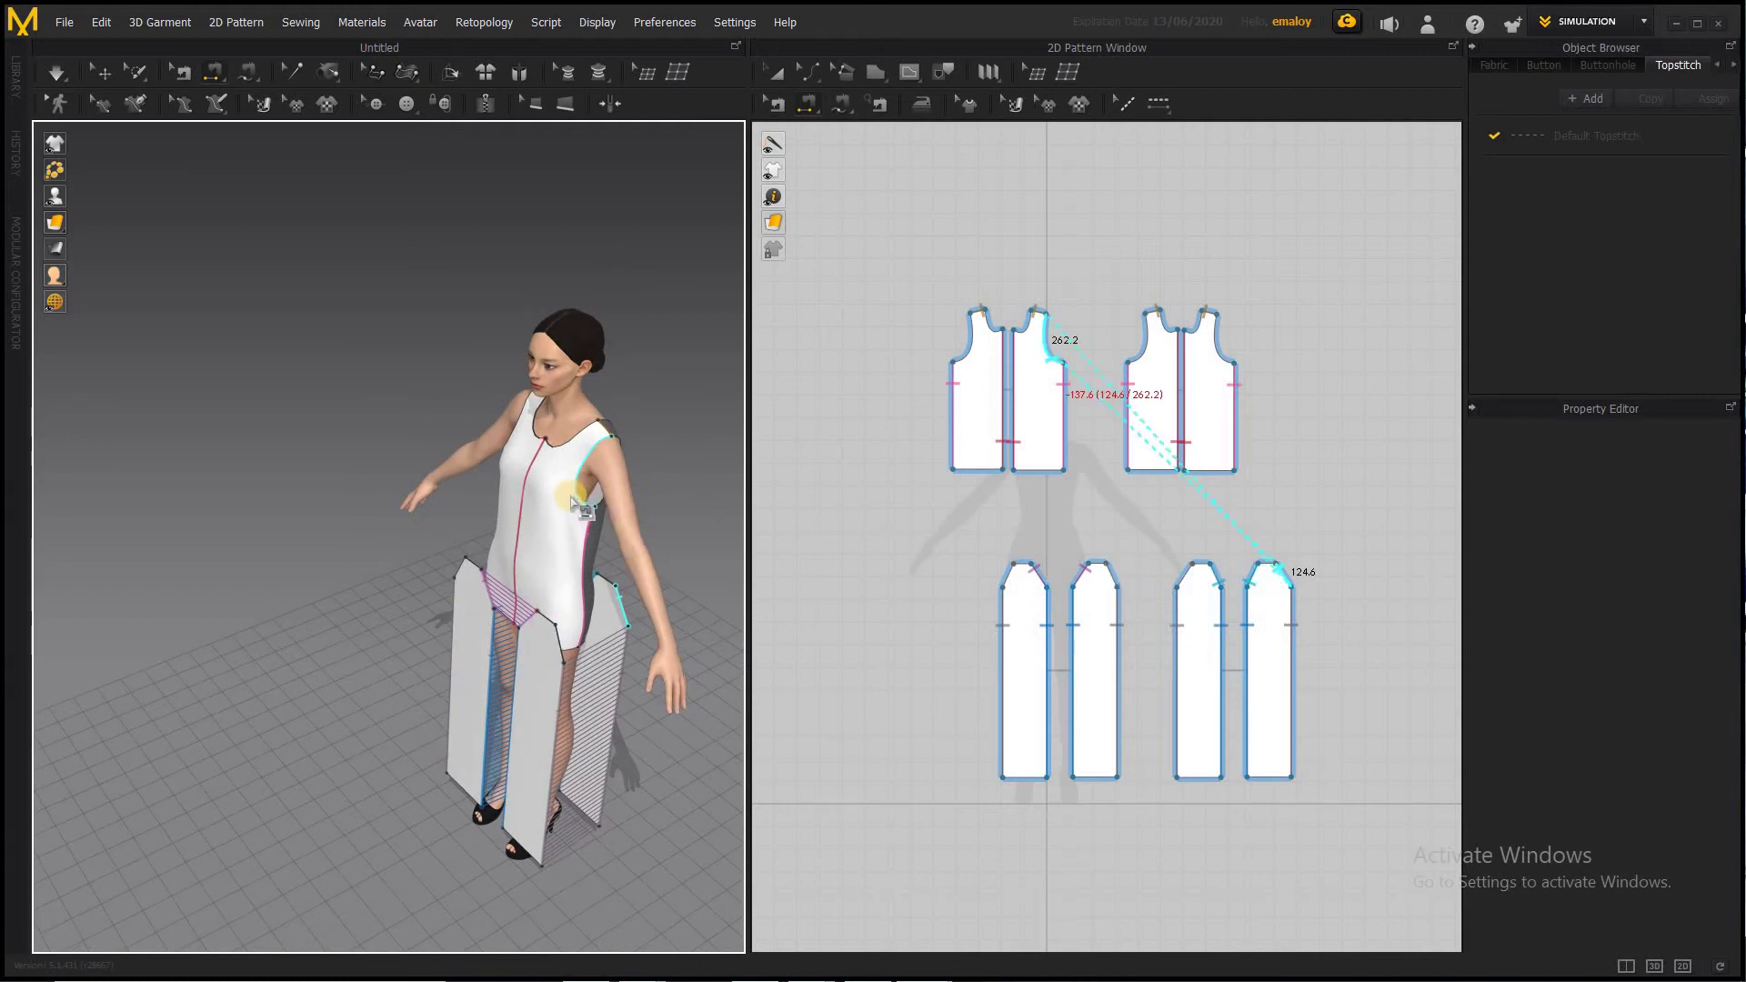
click(558, 644)
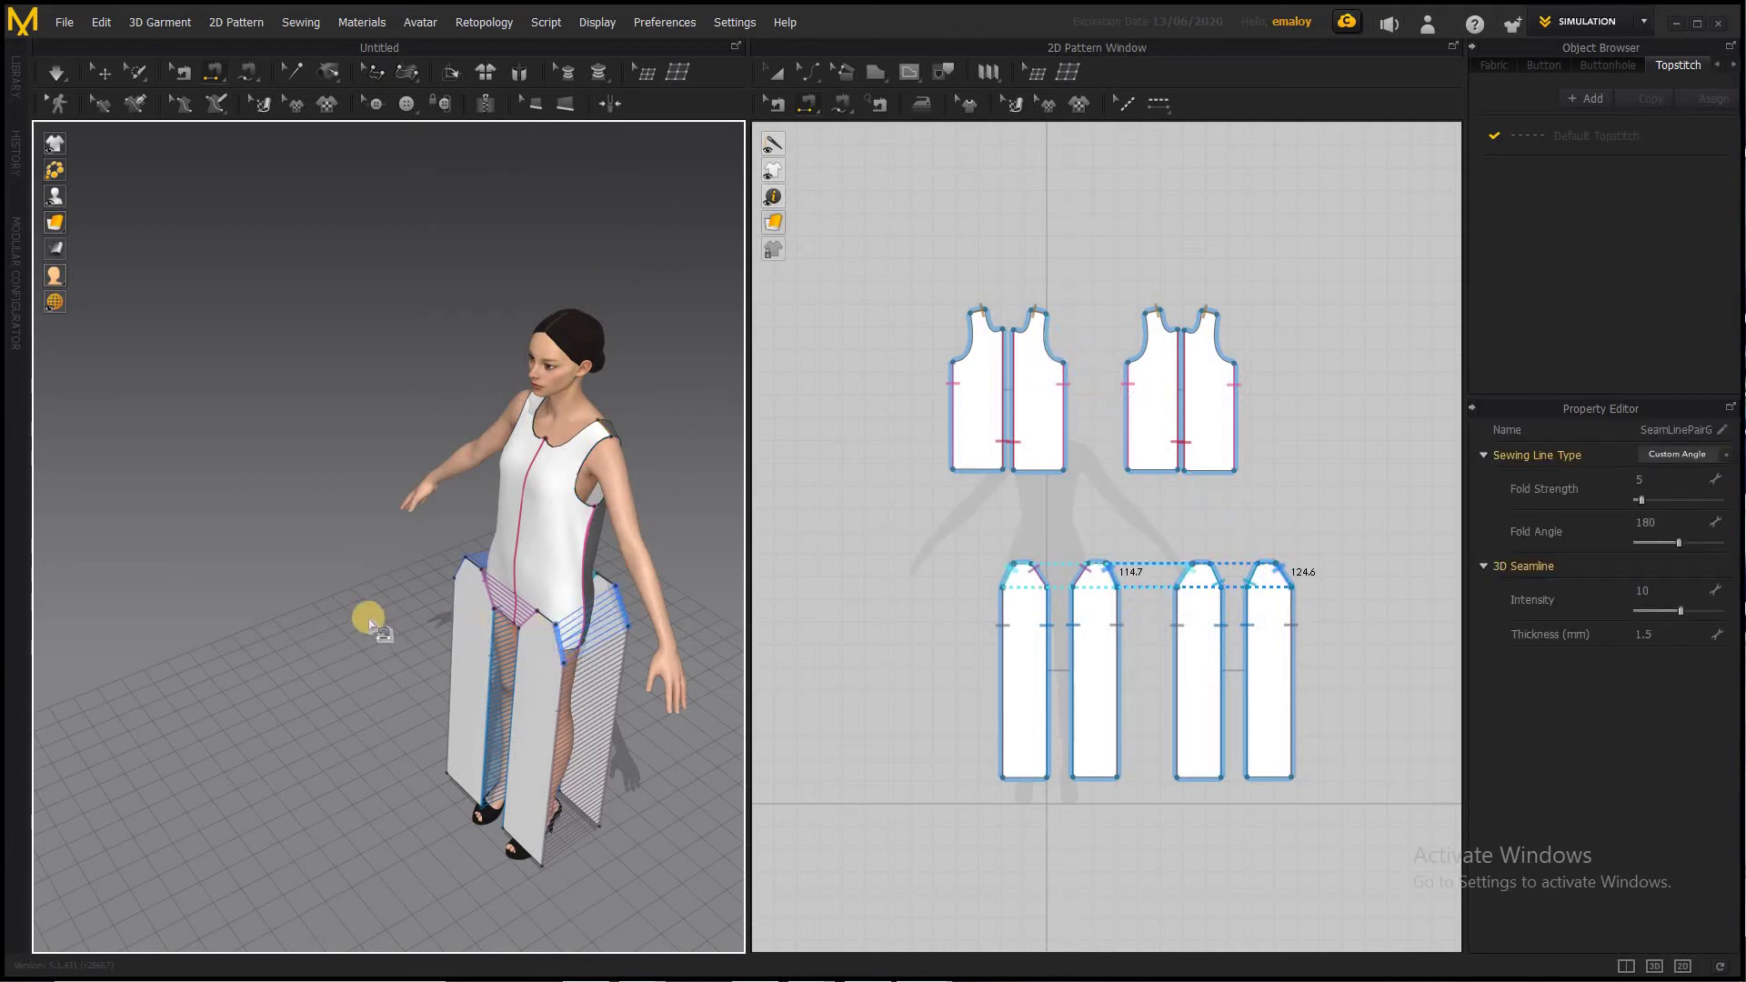
click(453, 626)
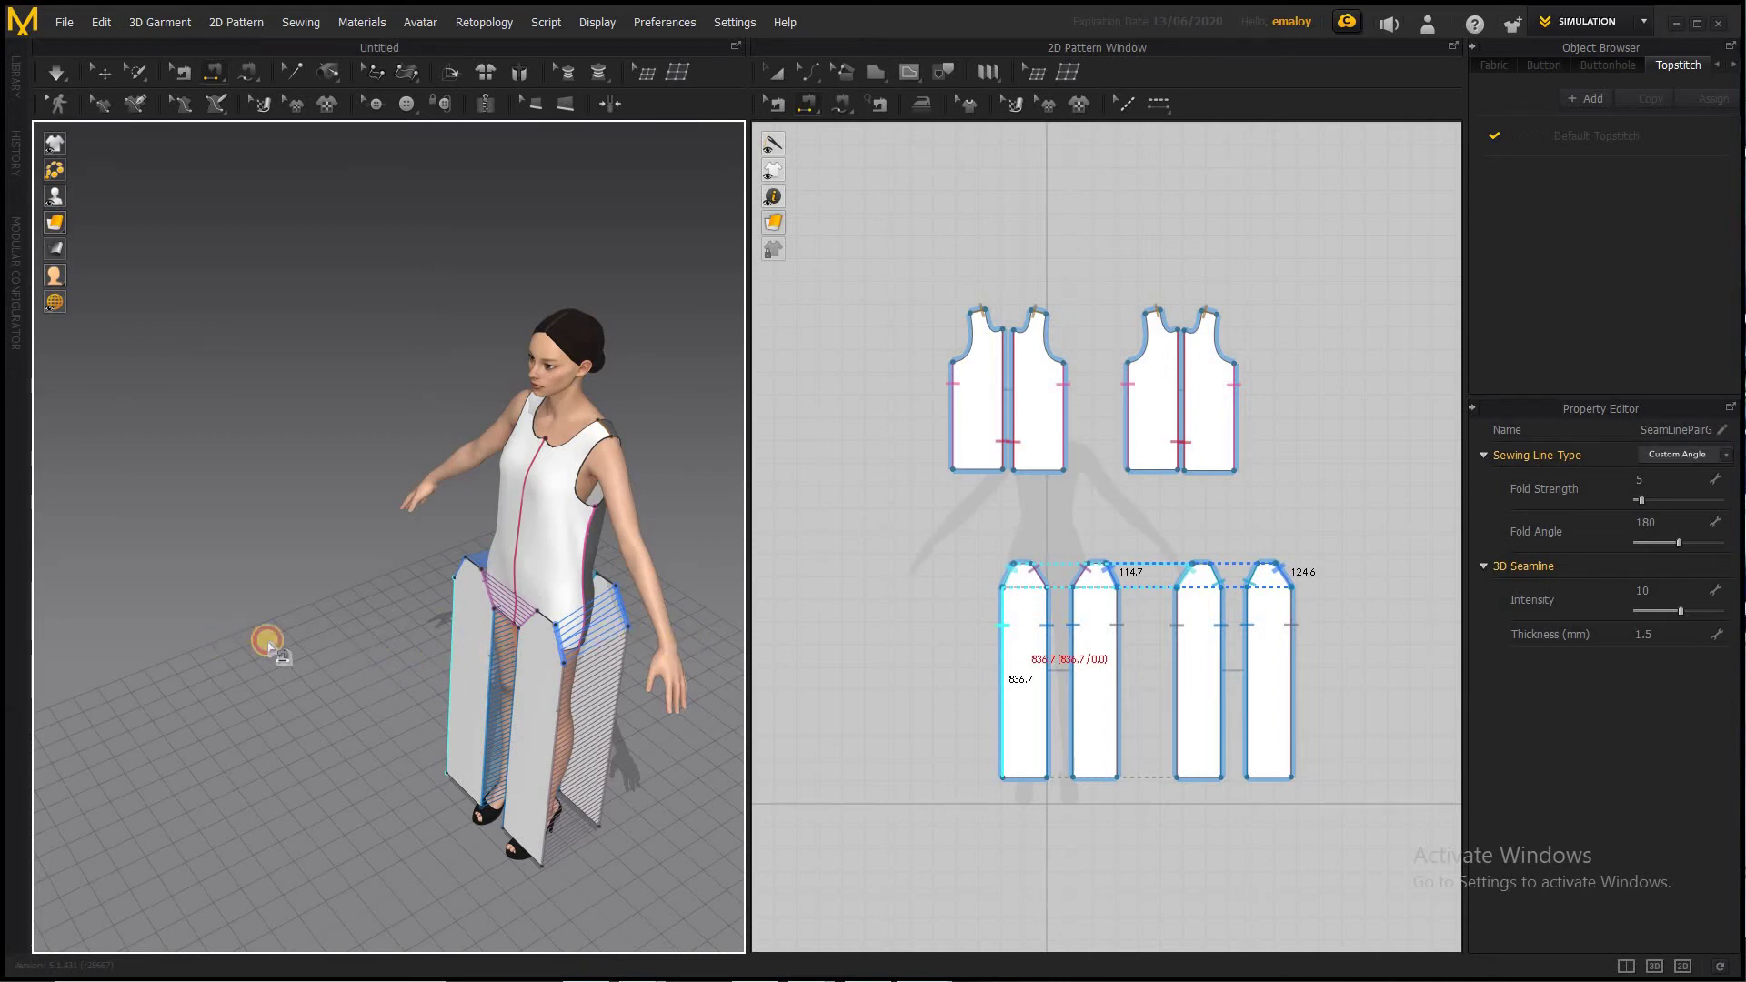
Simulate the sewn garment on the avatar from the front and pull the trousers at the waist
right_drag(265, 635, 128, 643)
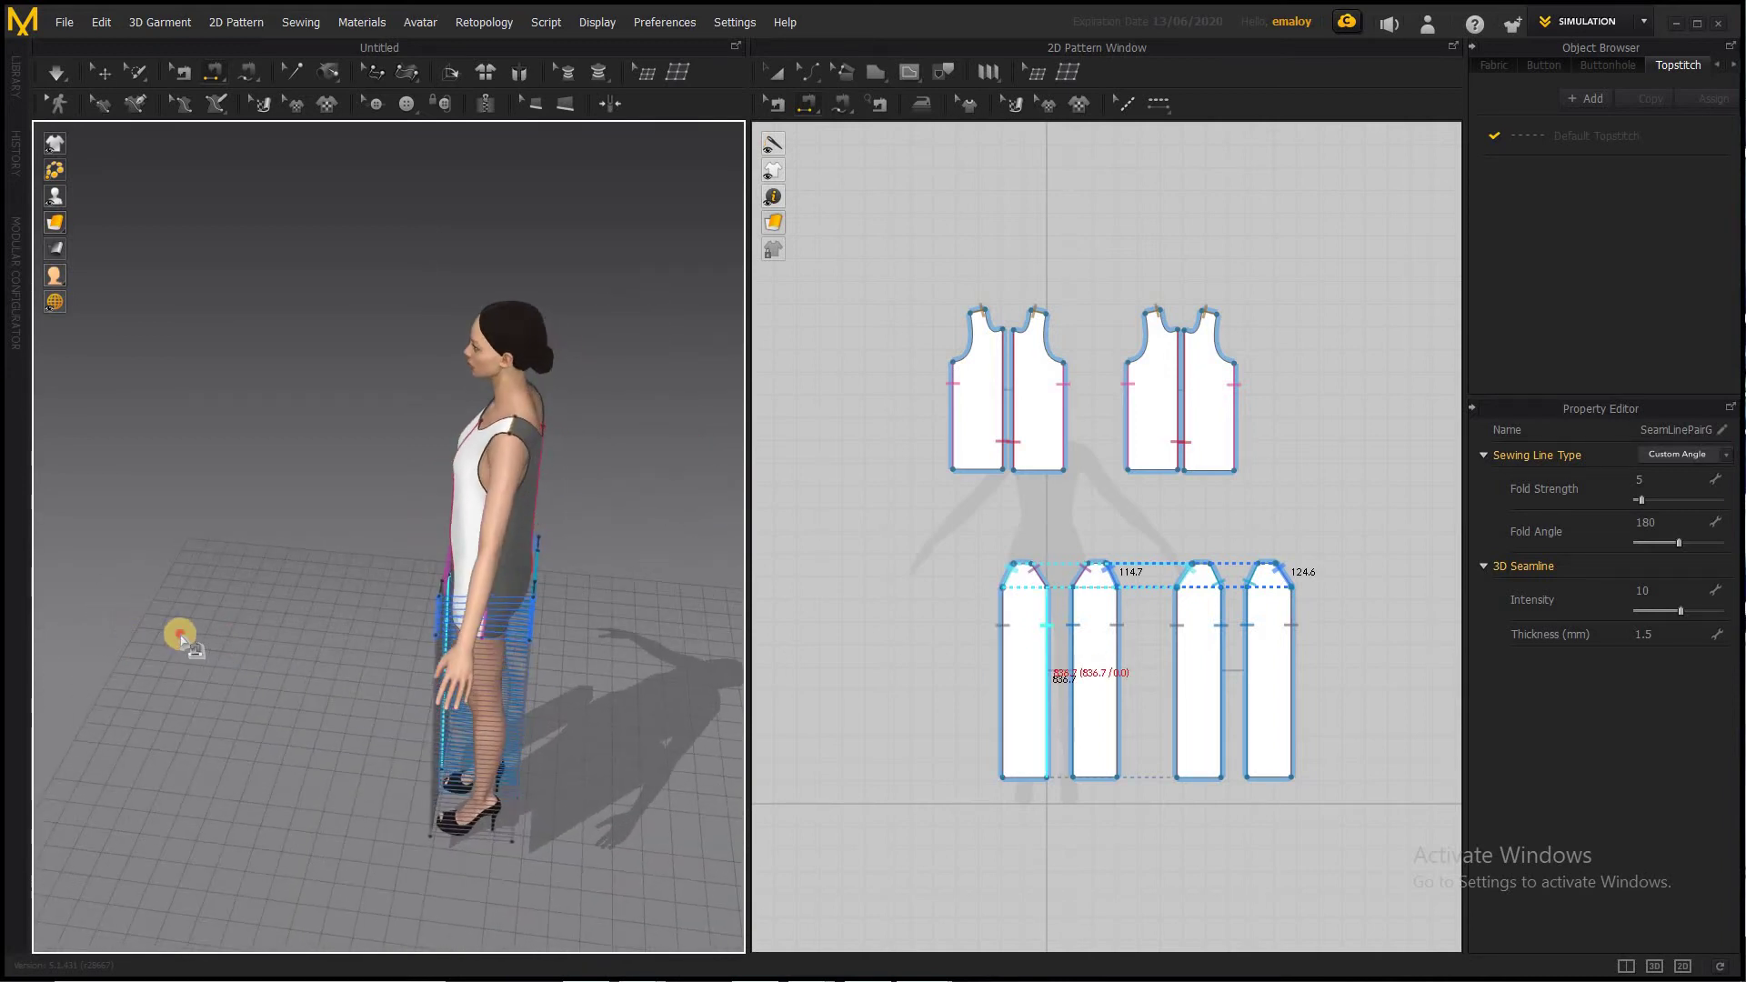
key(2)
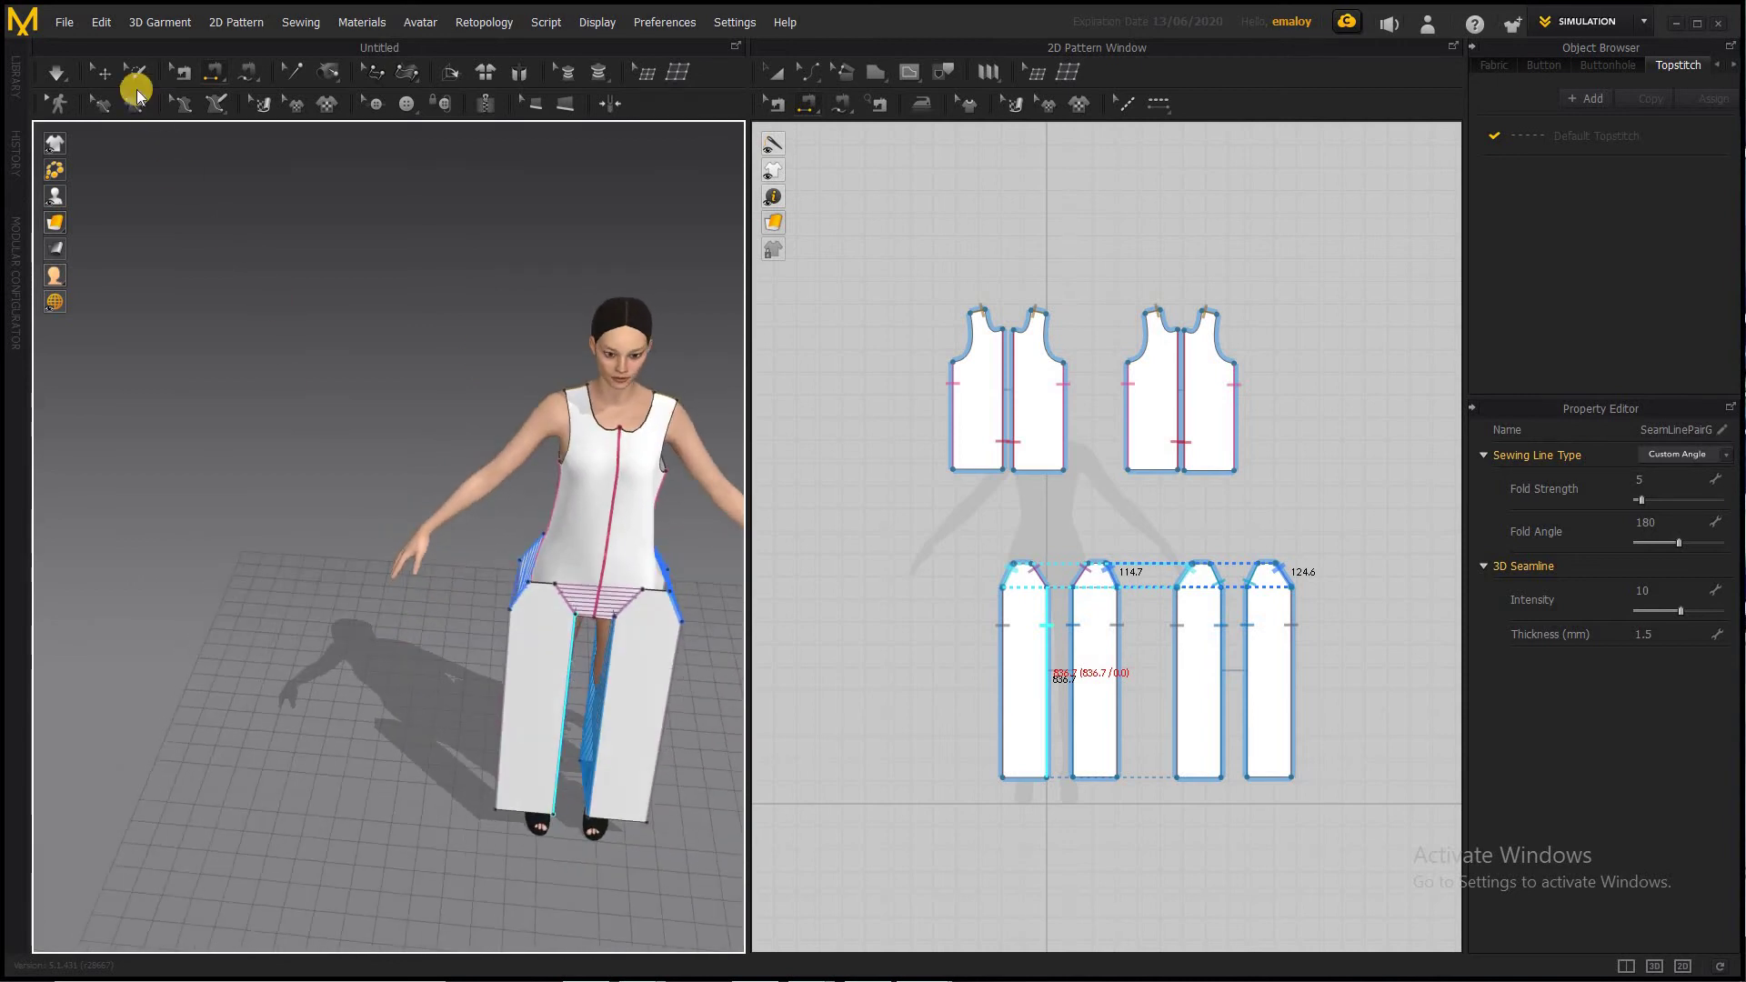
click(59, 79)
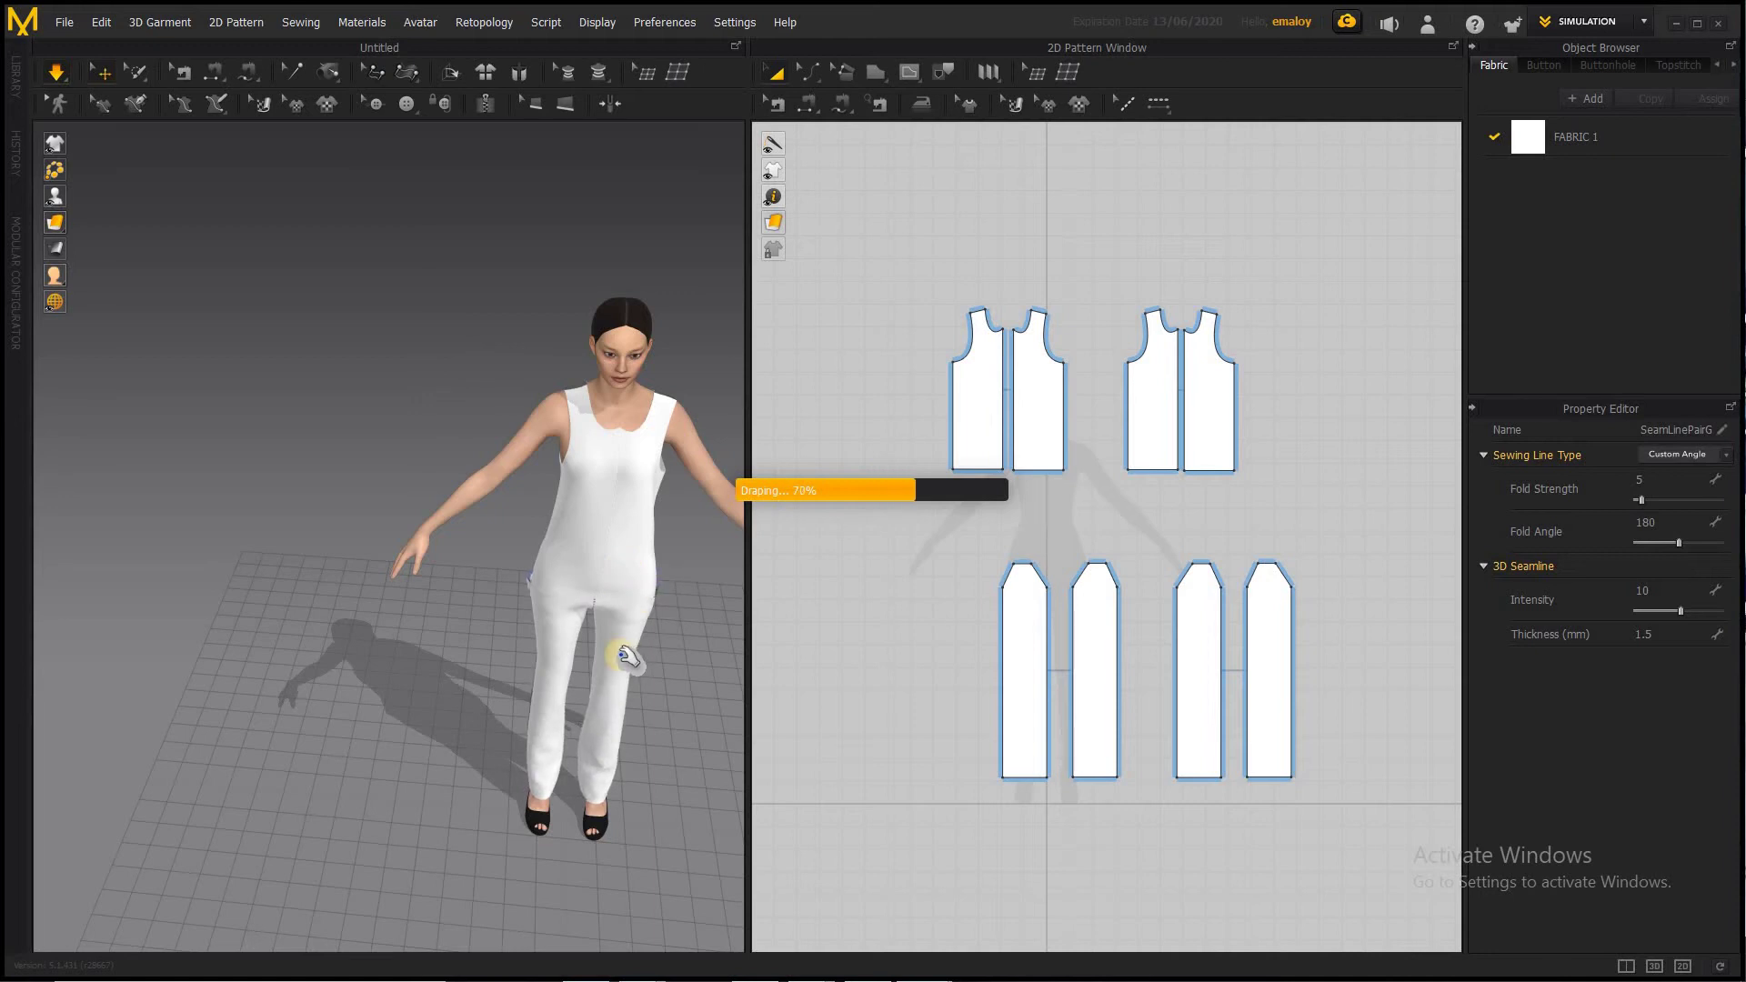
right_drag(605, 655, 436, 600)
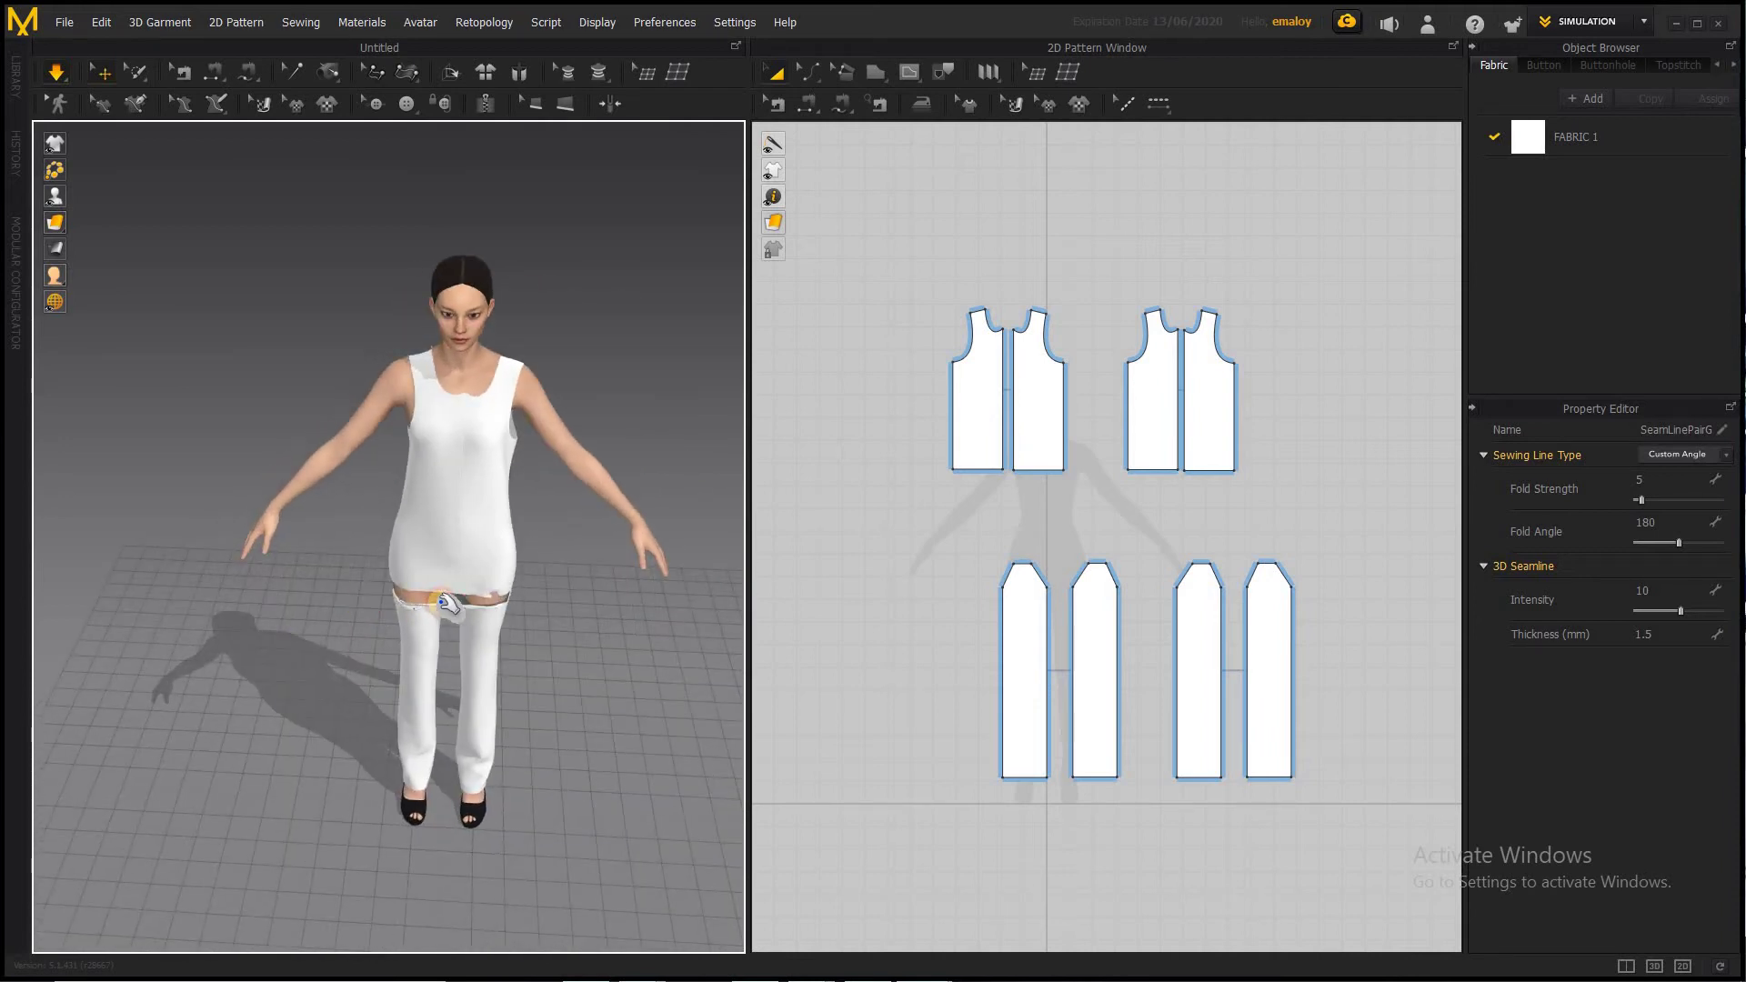
click(486, 600)
drag(480, 600, 446, 589)
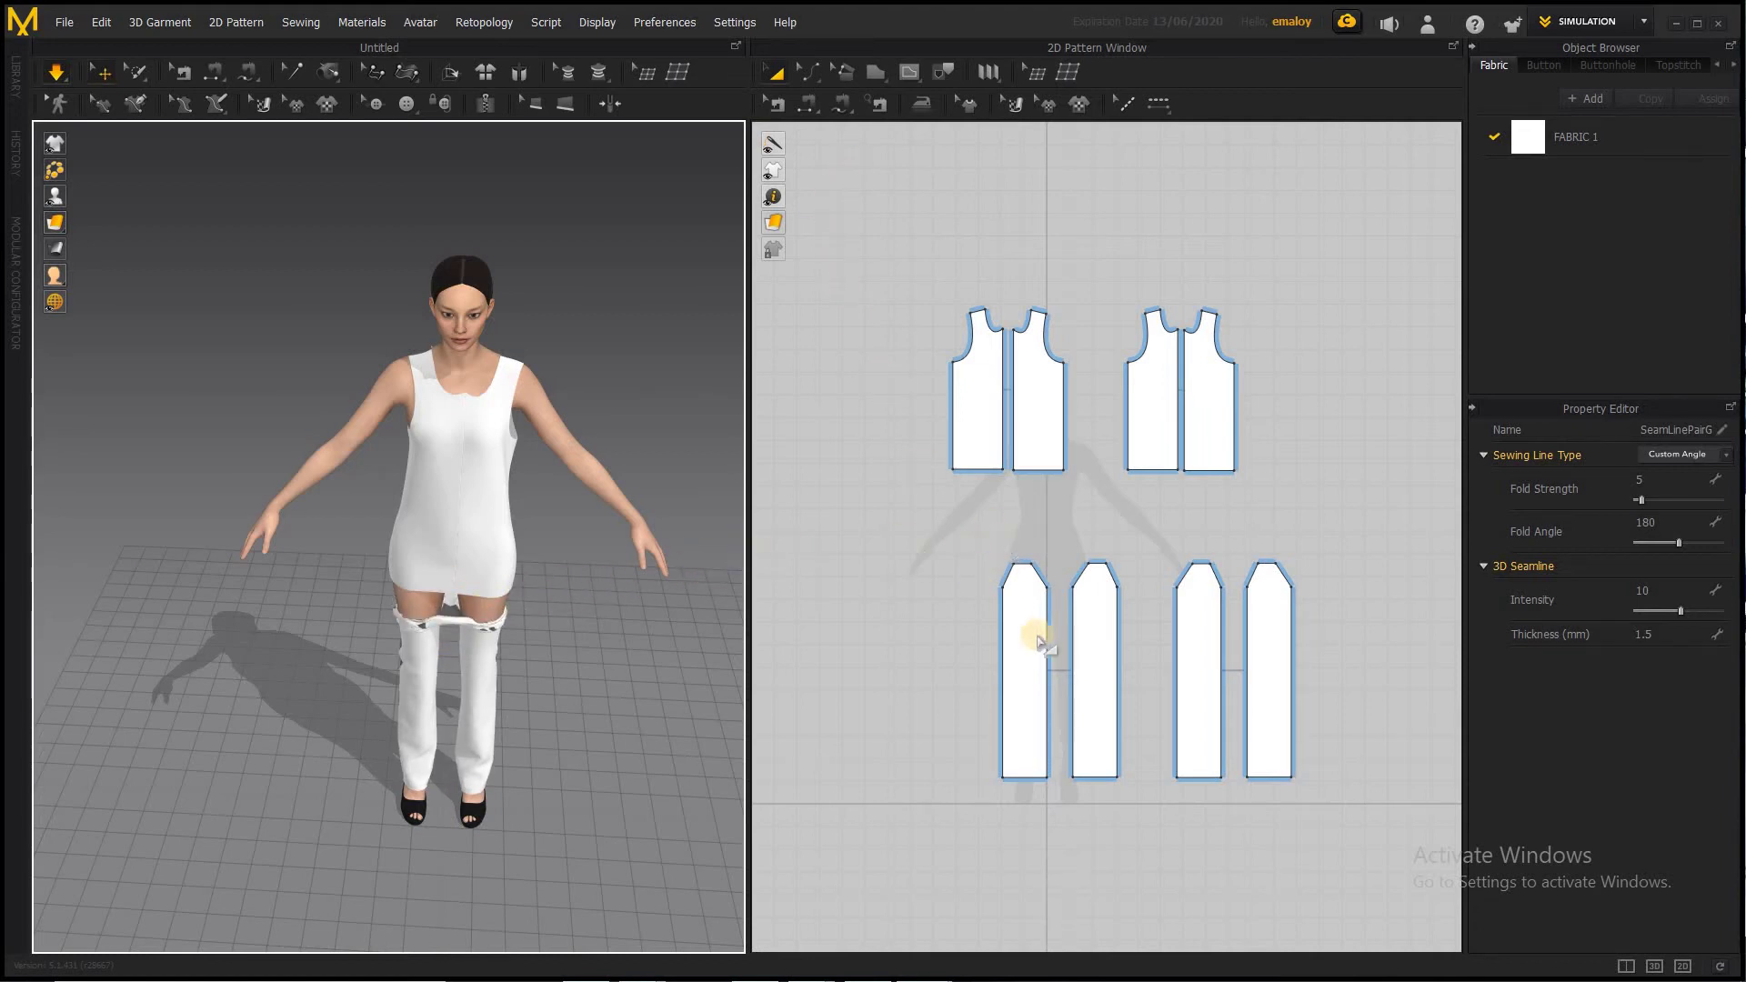
Select the four leg patterns, clear the selection and undo the simulated drape
drag(971, 549, 1341, 636)
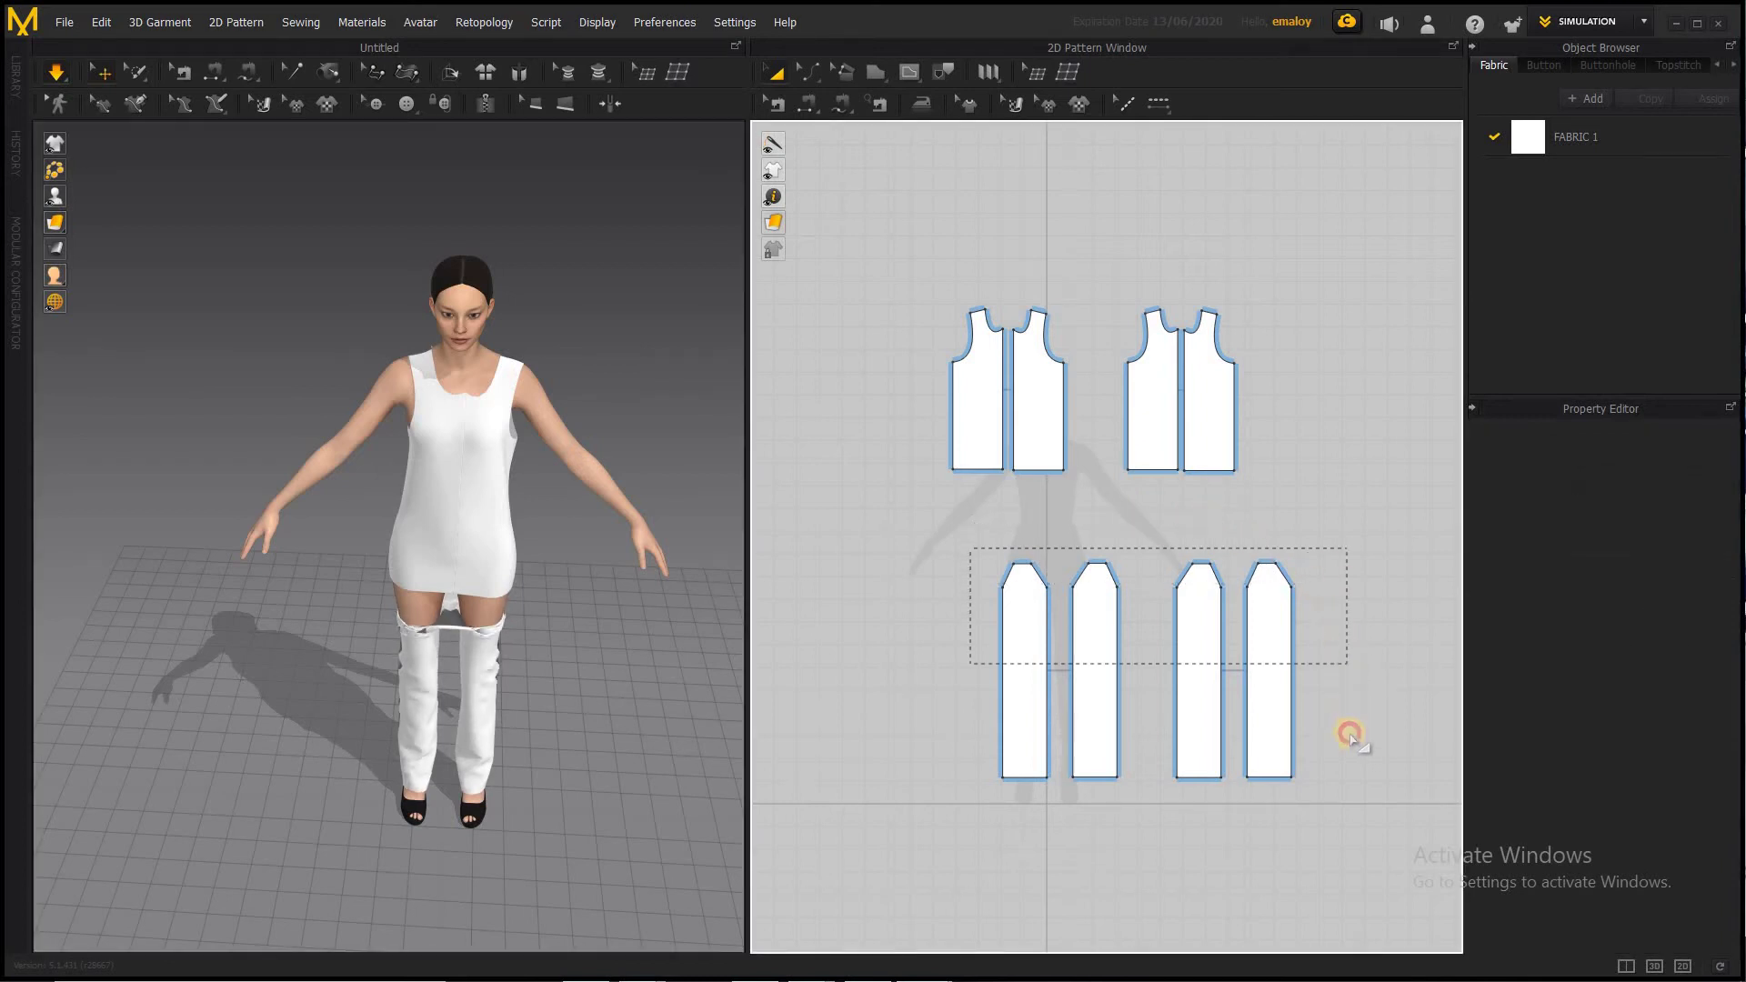
drag(1351, 735, 1161, 774)
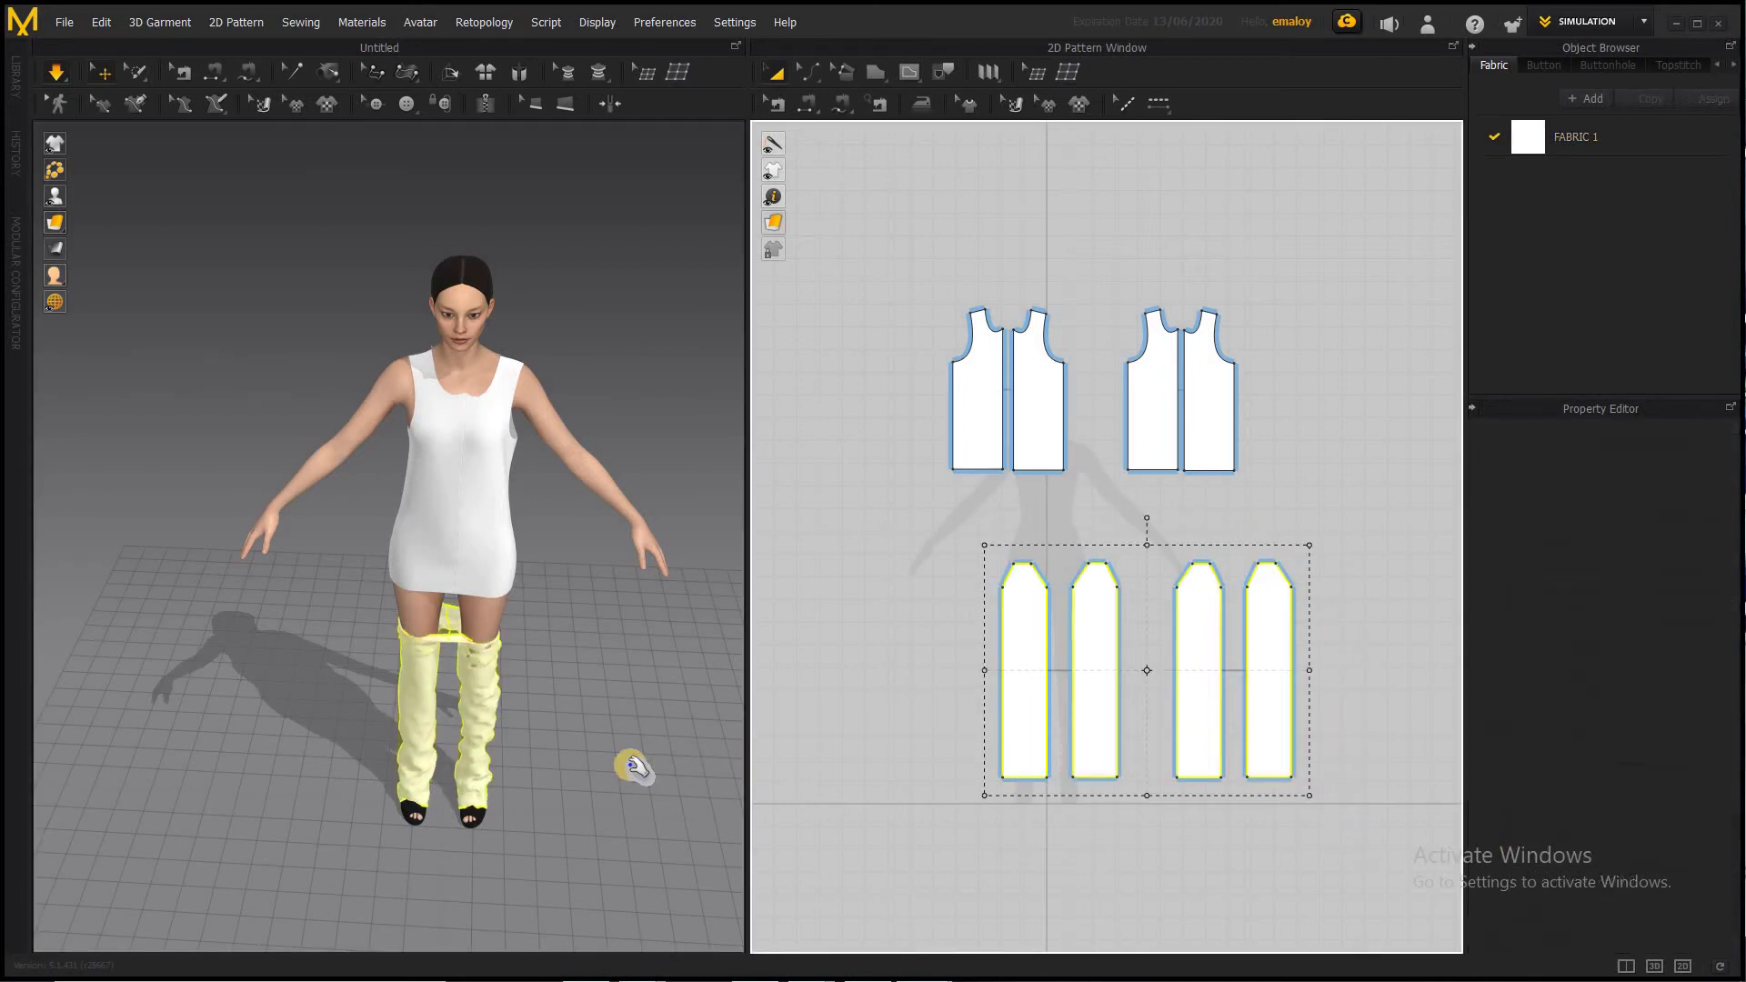
click(634, 766)
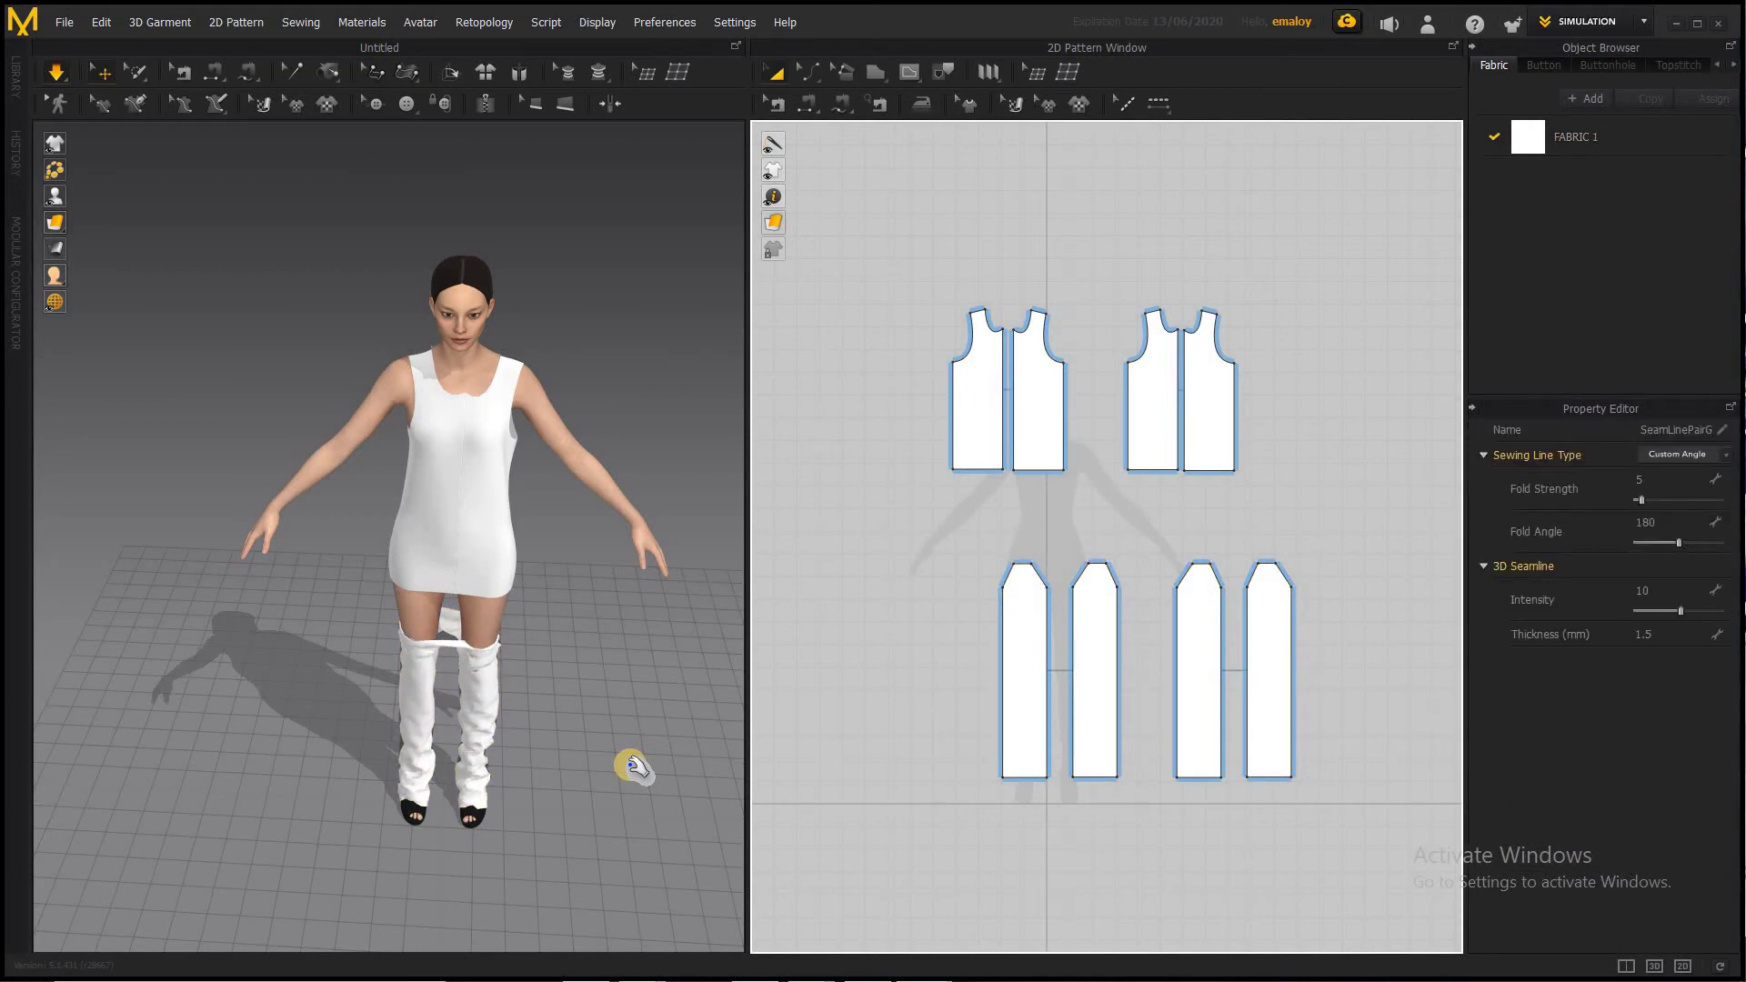
key(ctrl+z)
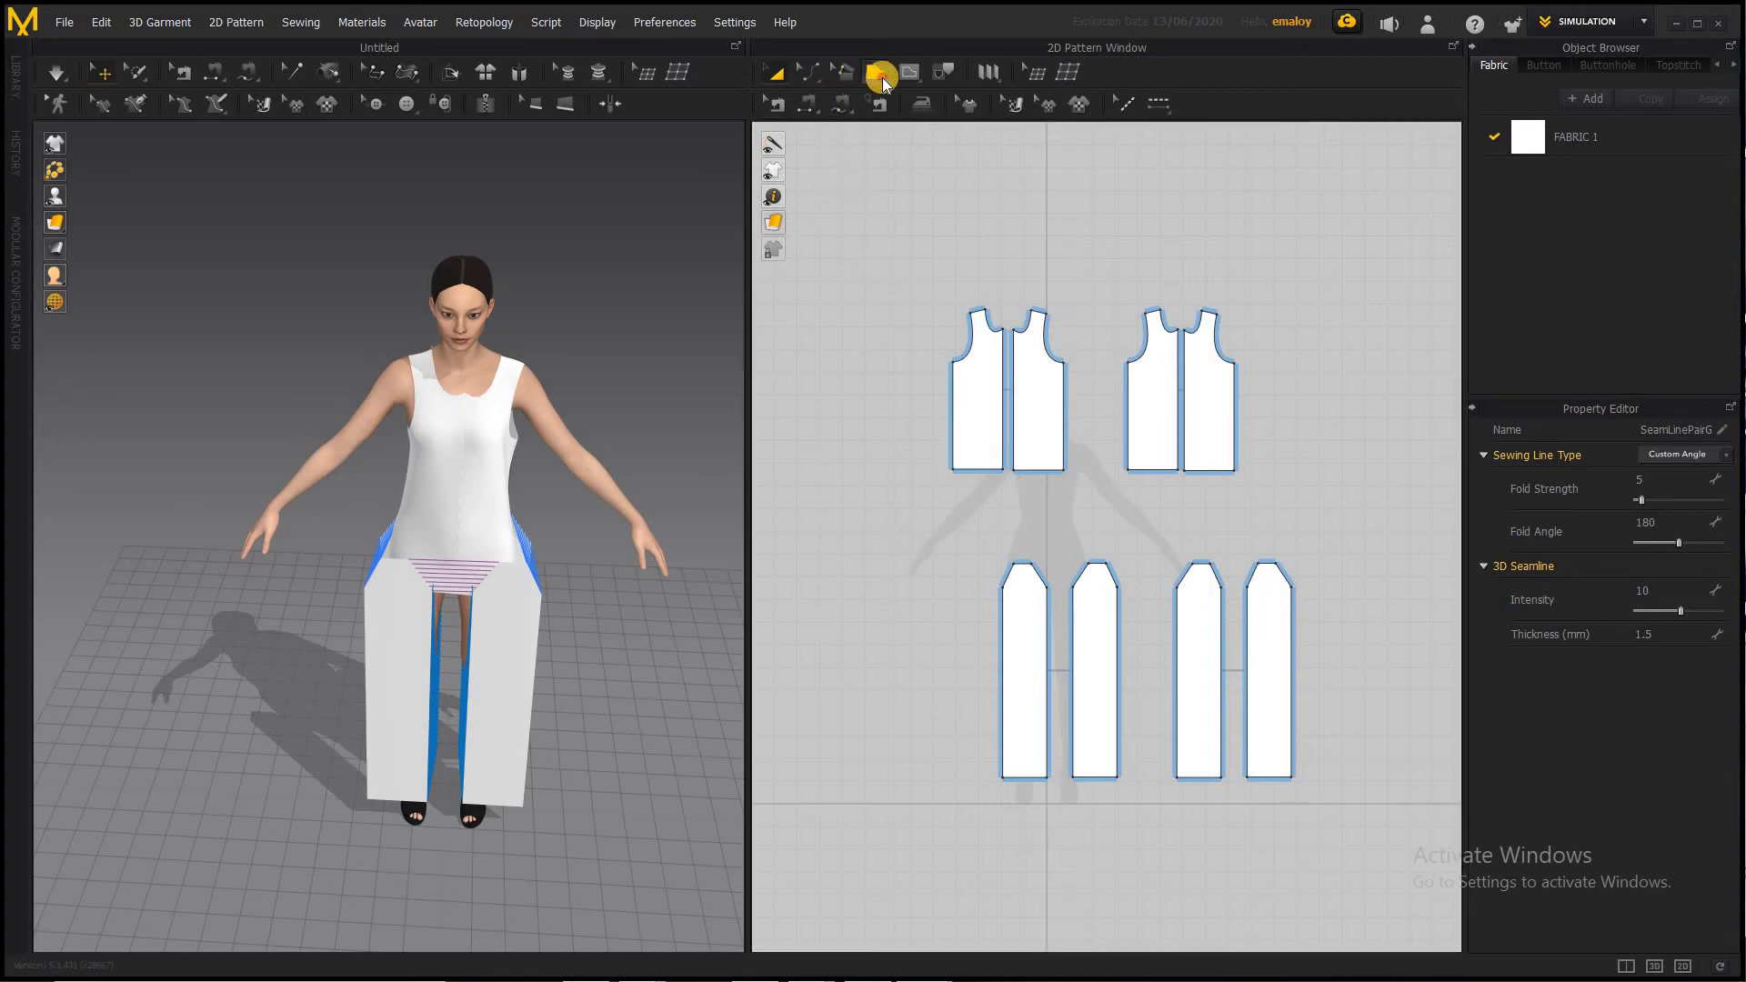
Draw a small rectangular pattern, outline length about 400 mm, above the first front leg panel and place a symmetric clone with sewing above the second
drag(882, 79, 908, 144)
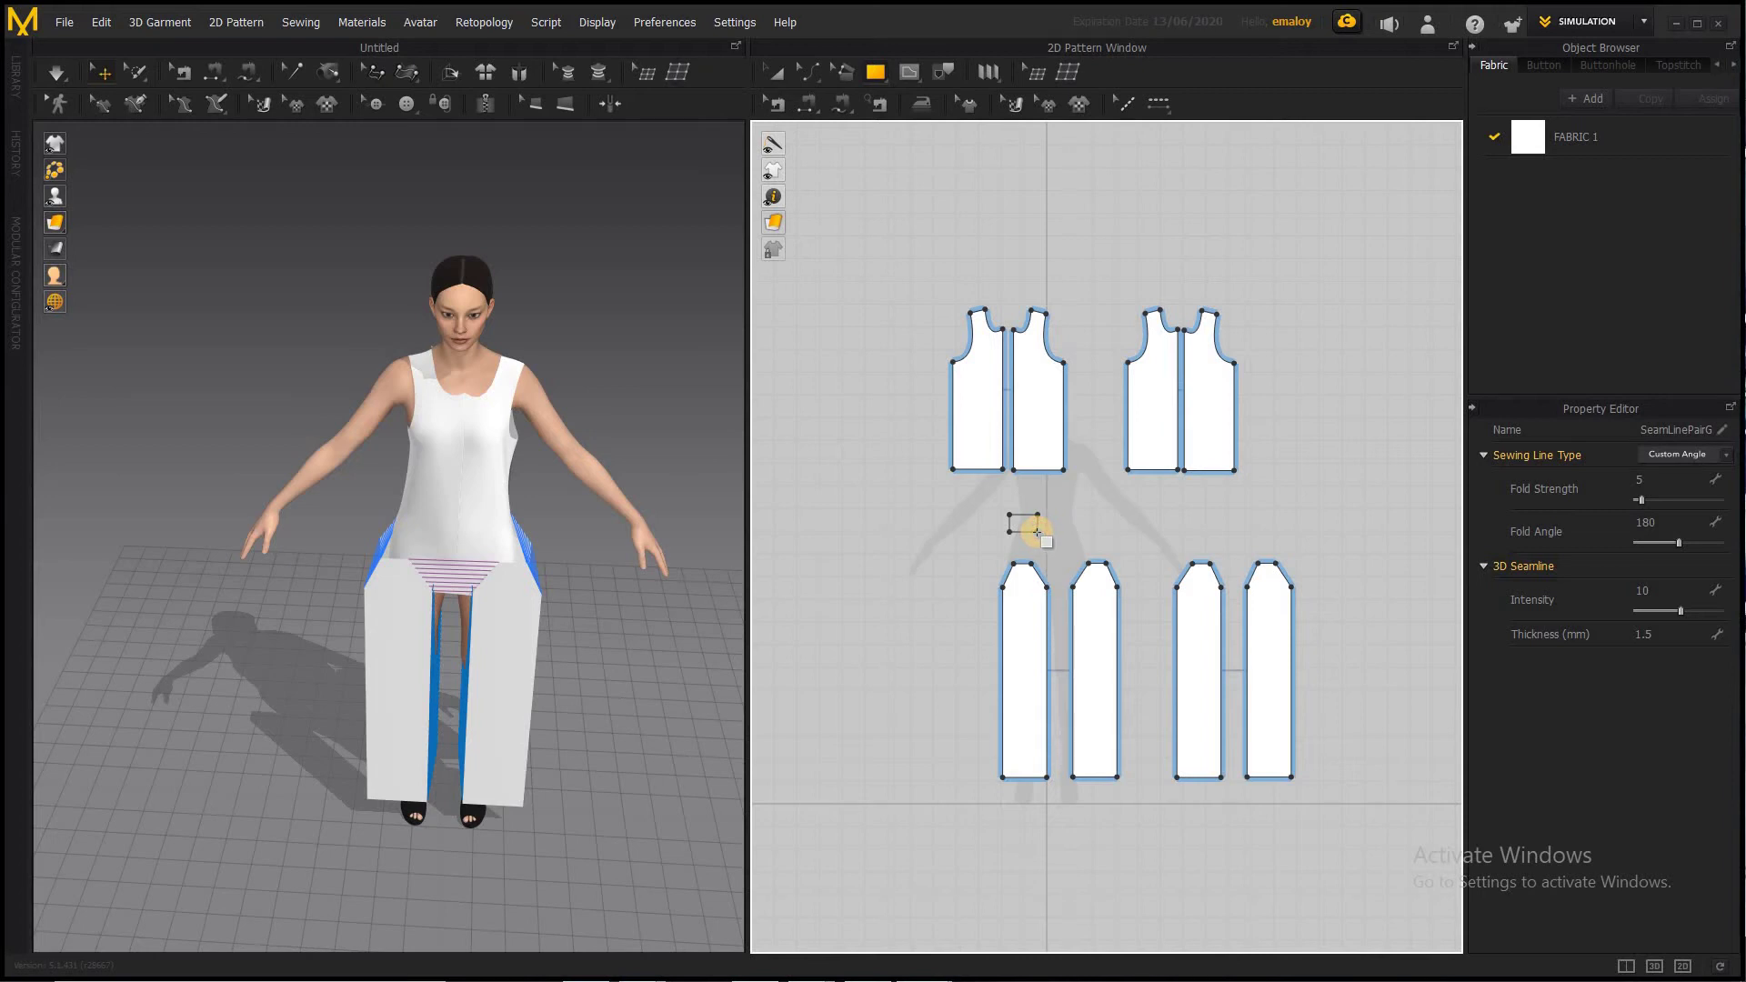
drag(1038, 532, 1040, 534)
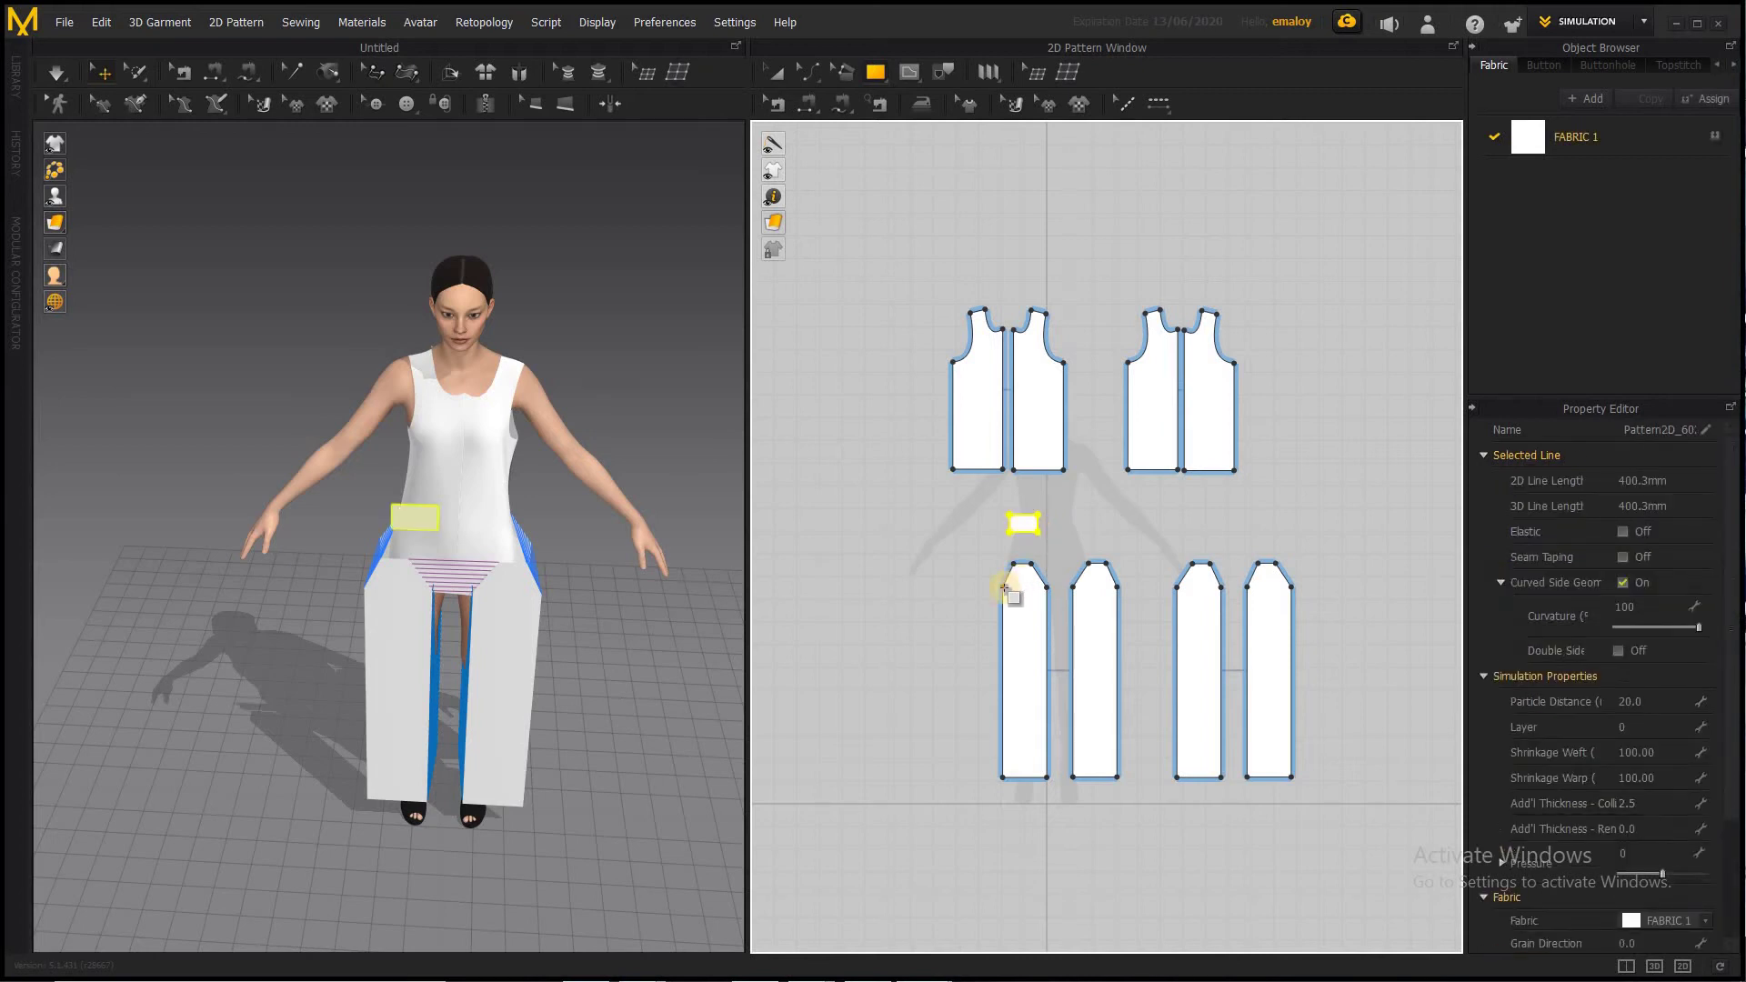
click(776, 74)
right_click(1019, 532)
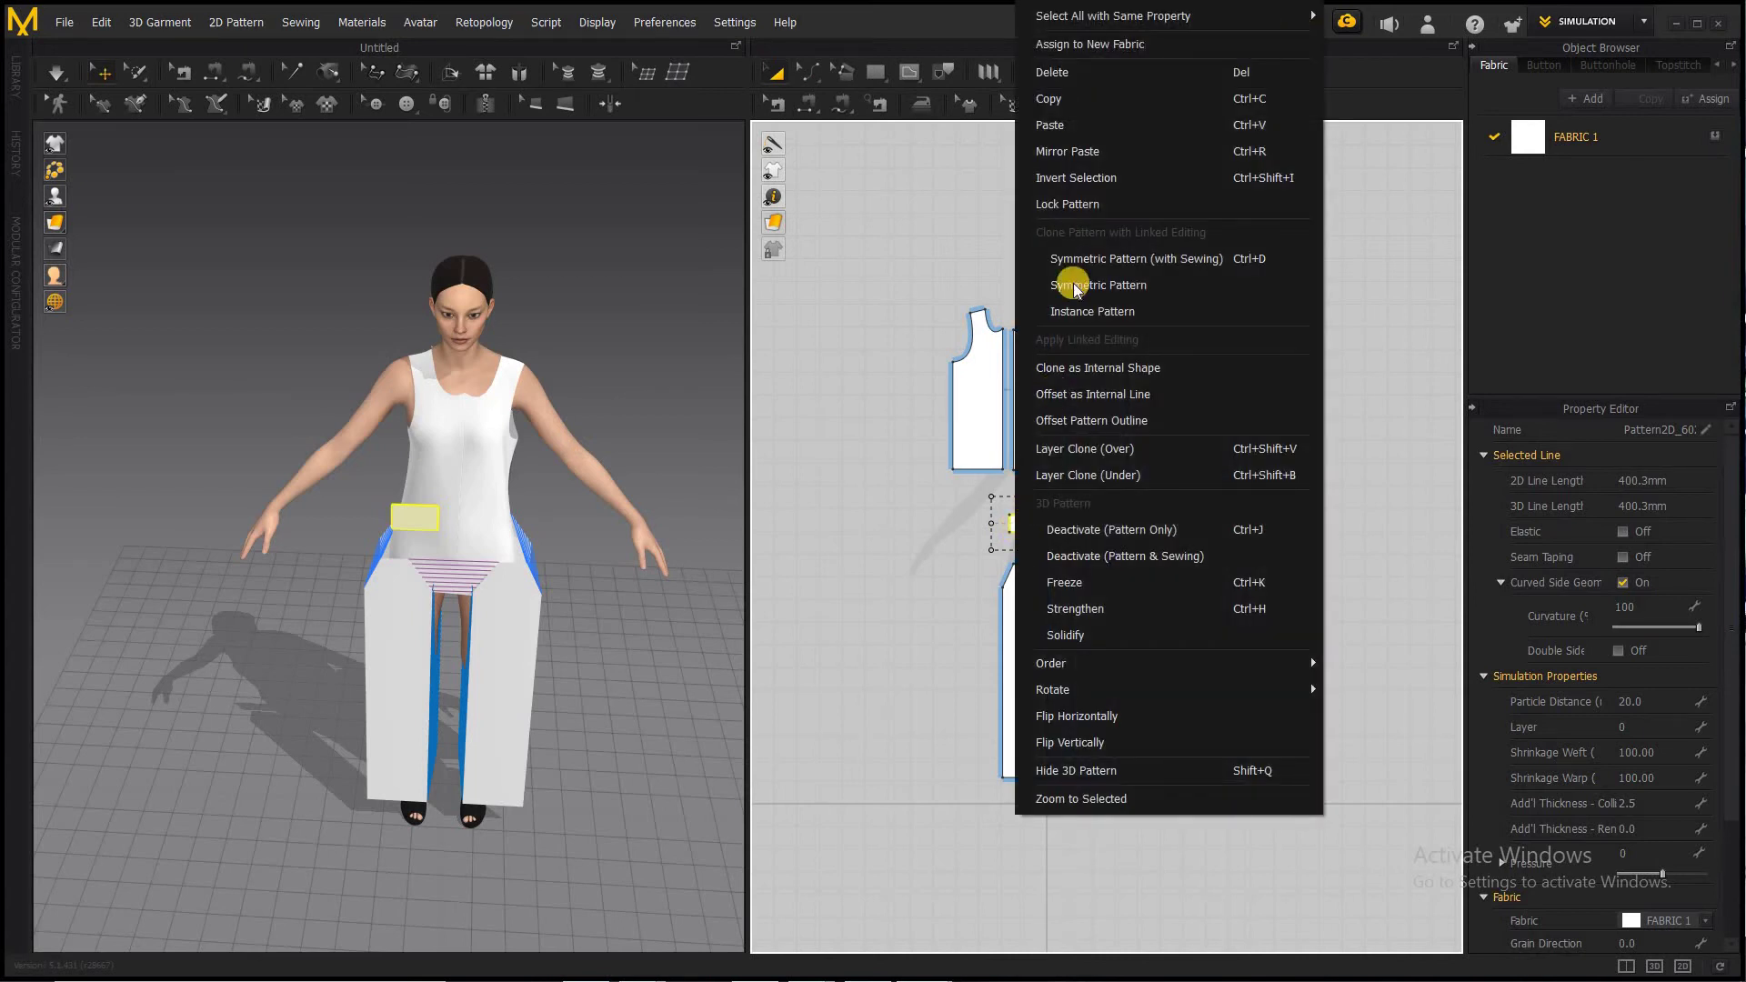
click(1046, 257)
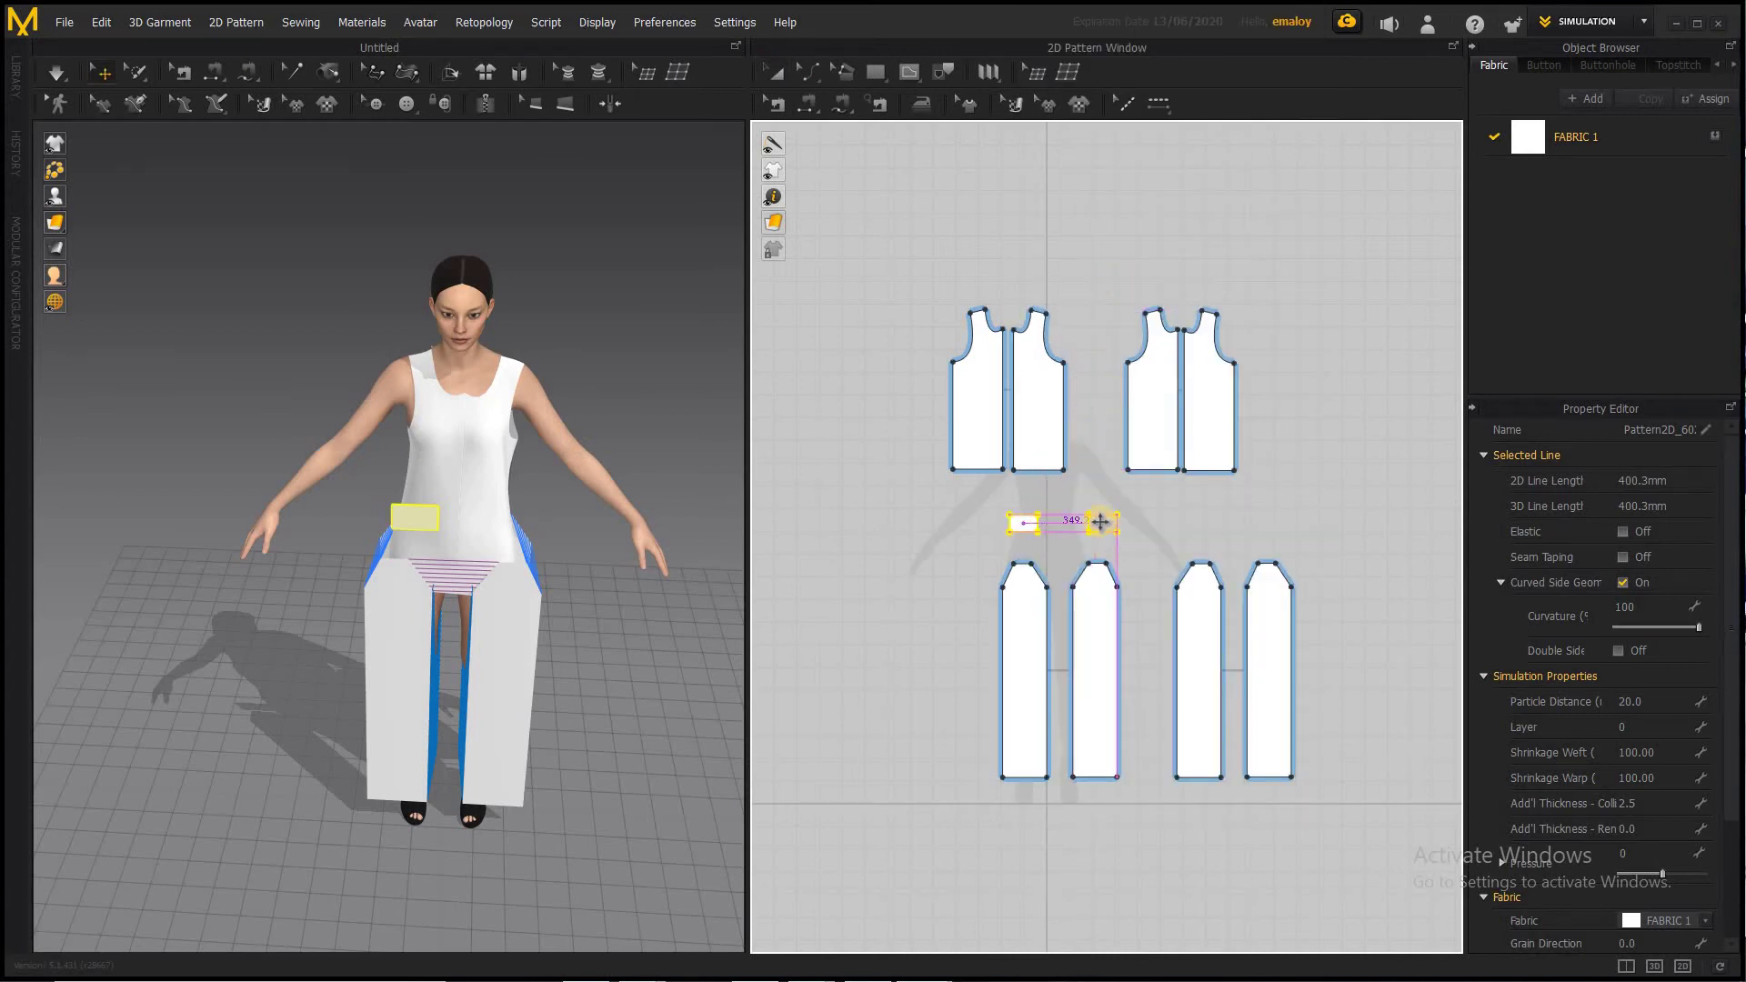
click(1099, 524)
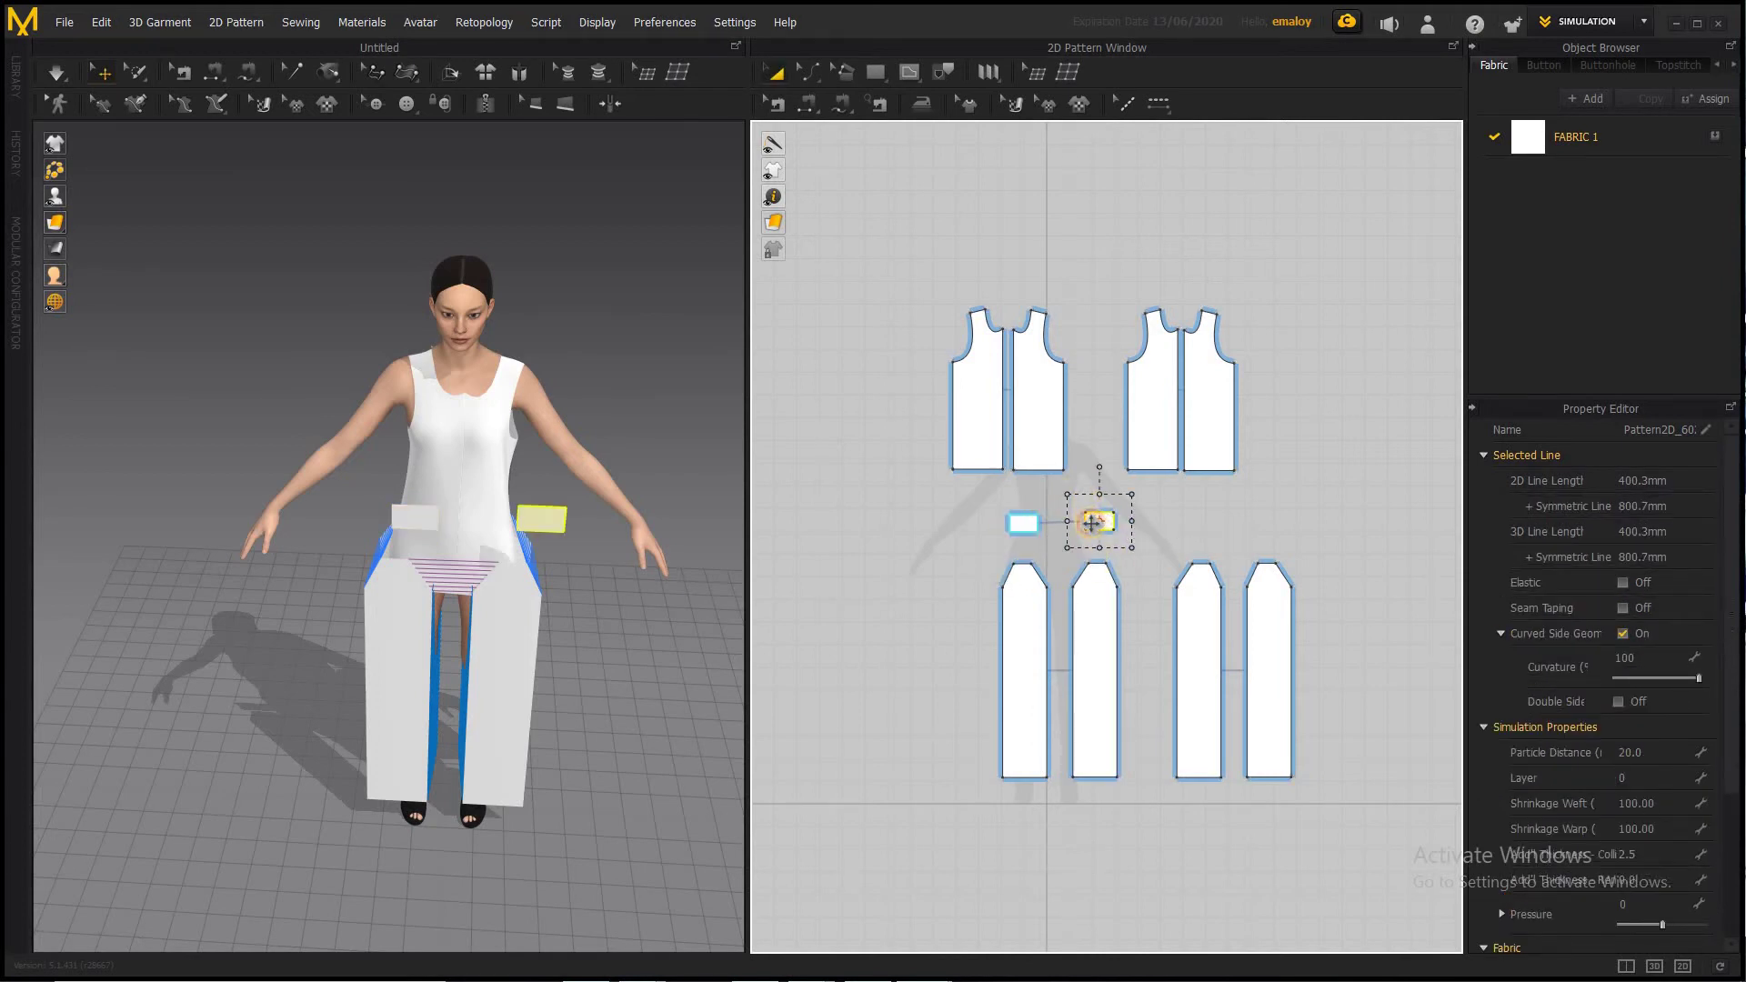
drag(1092, 526, 1083, 520)
Copy the small rectangle and paste the copy beneath the rightmost bodice pattern
drag(977, 502, 1173, 547)
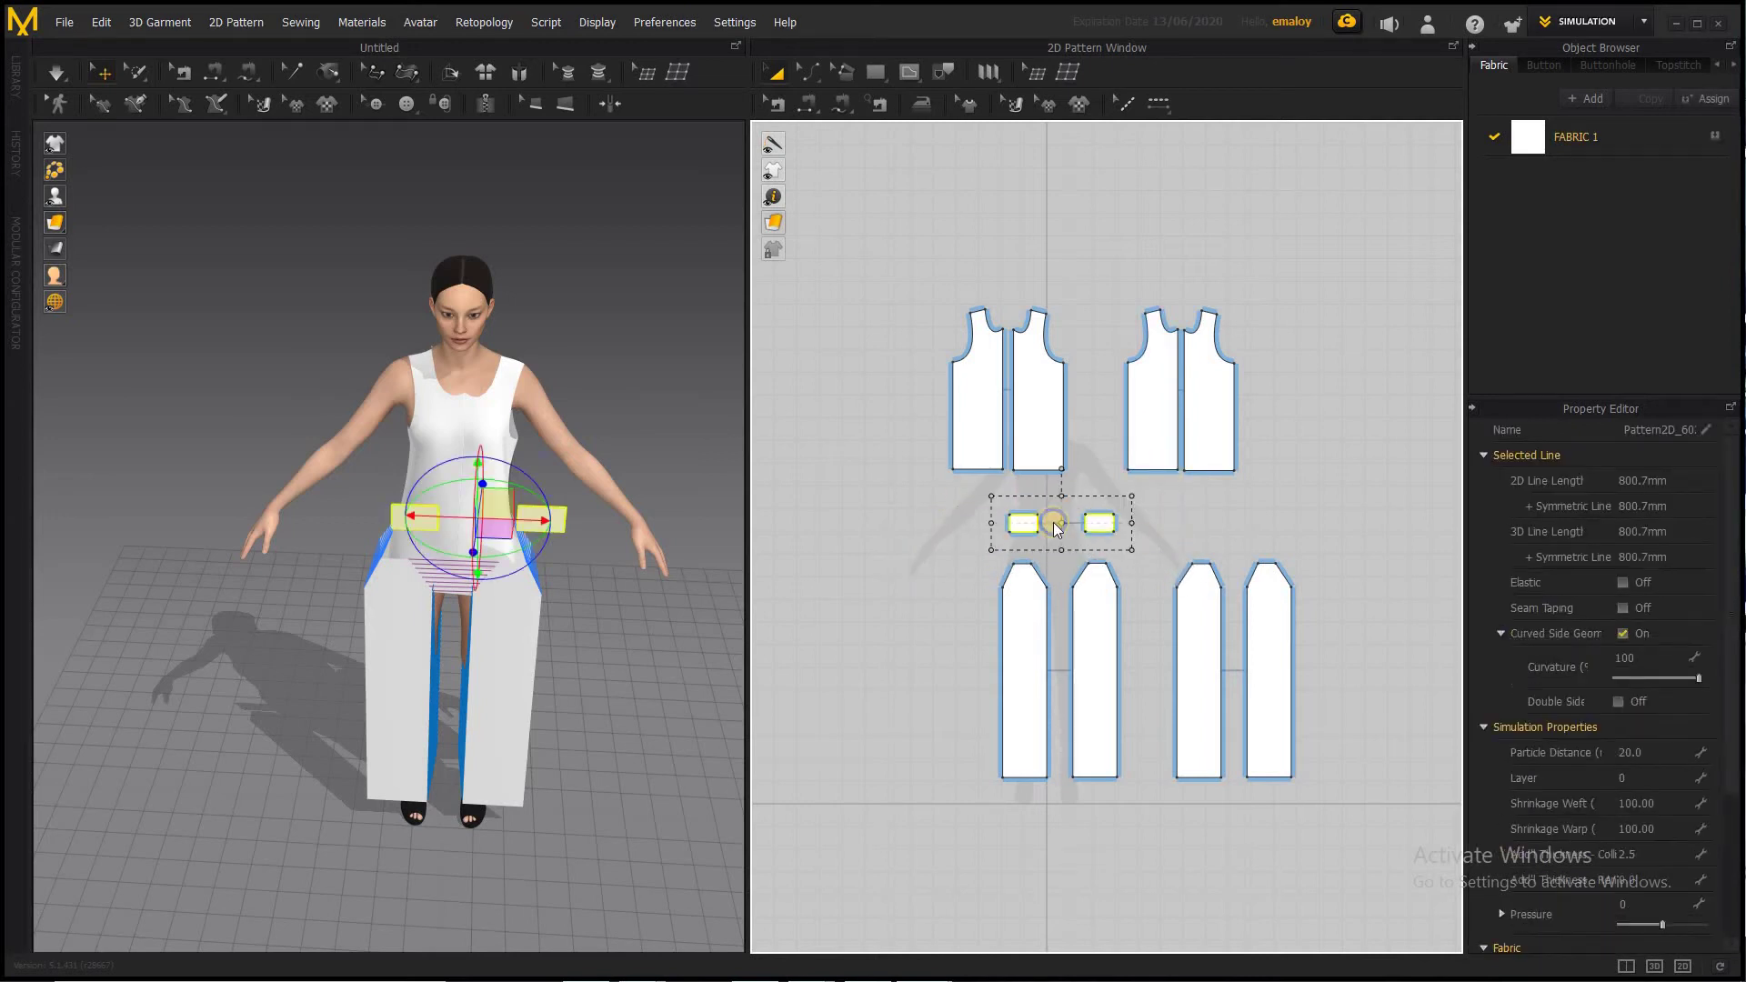
right_click(1053, 524)
click(1091, 76)
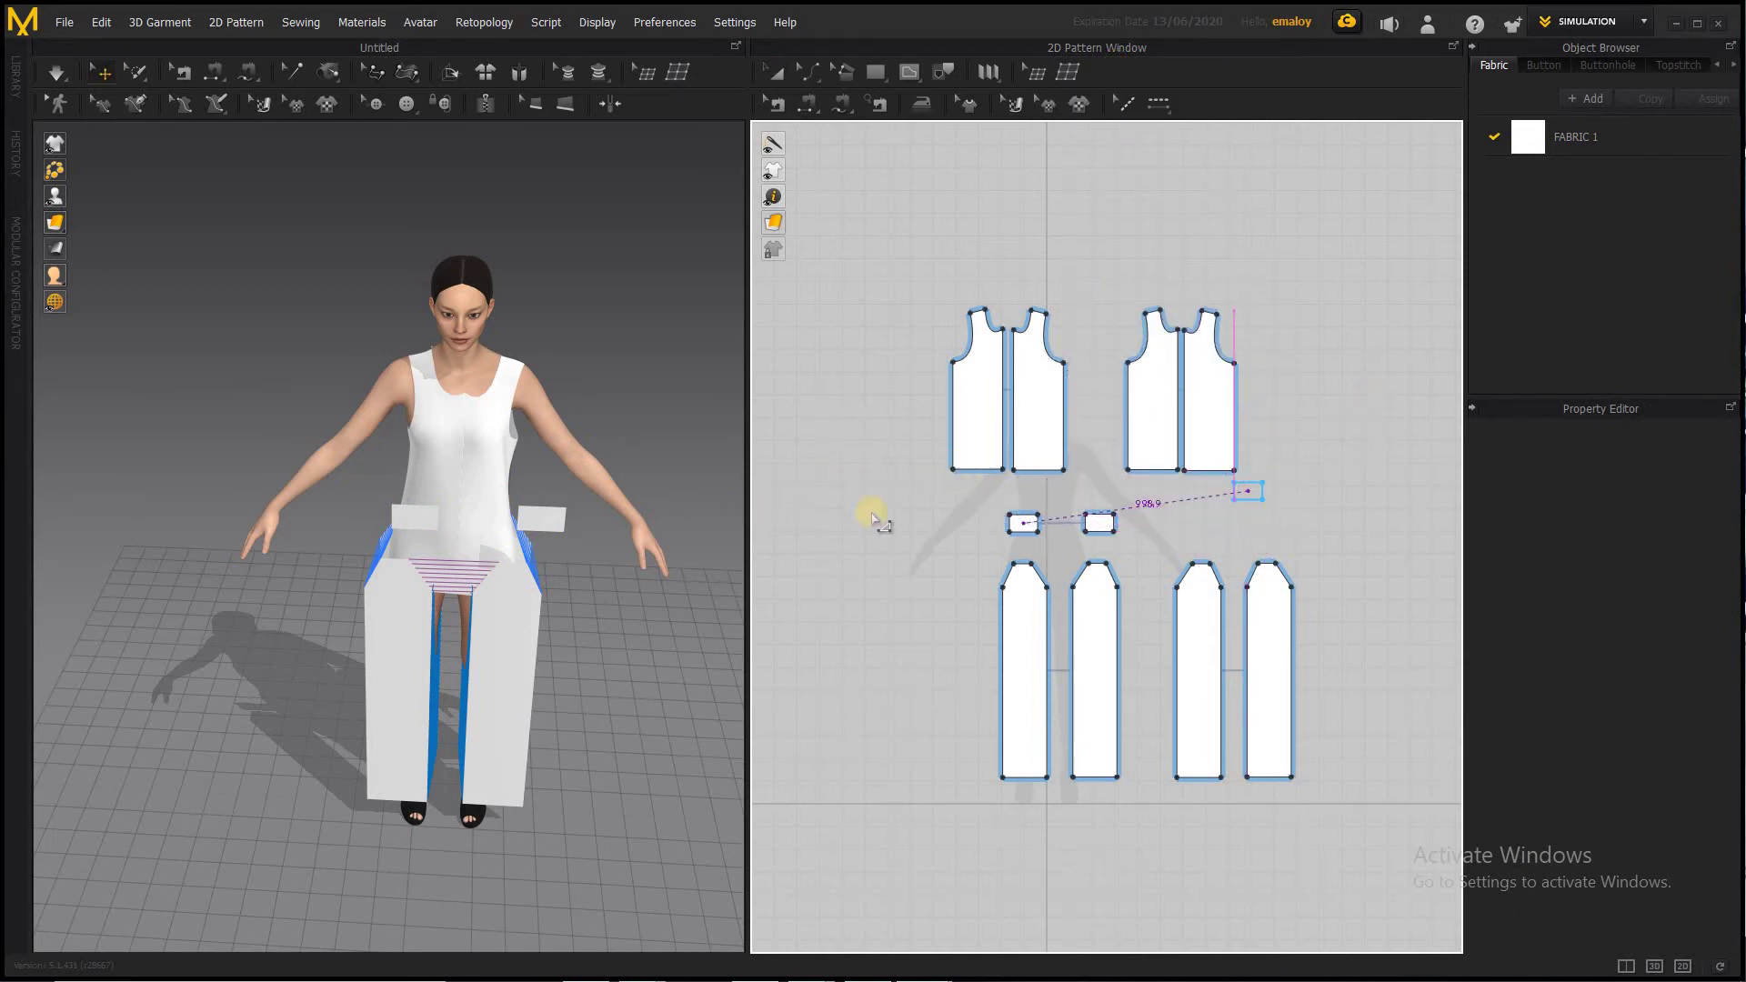
click(962, 488)
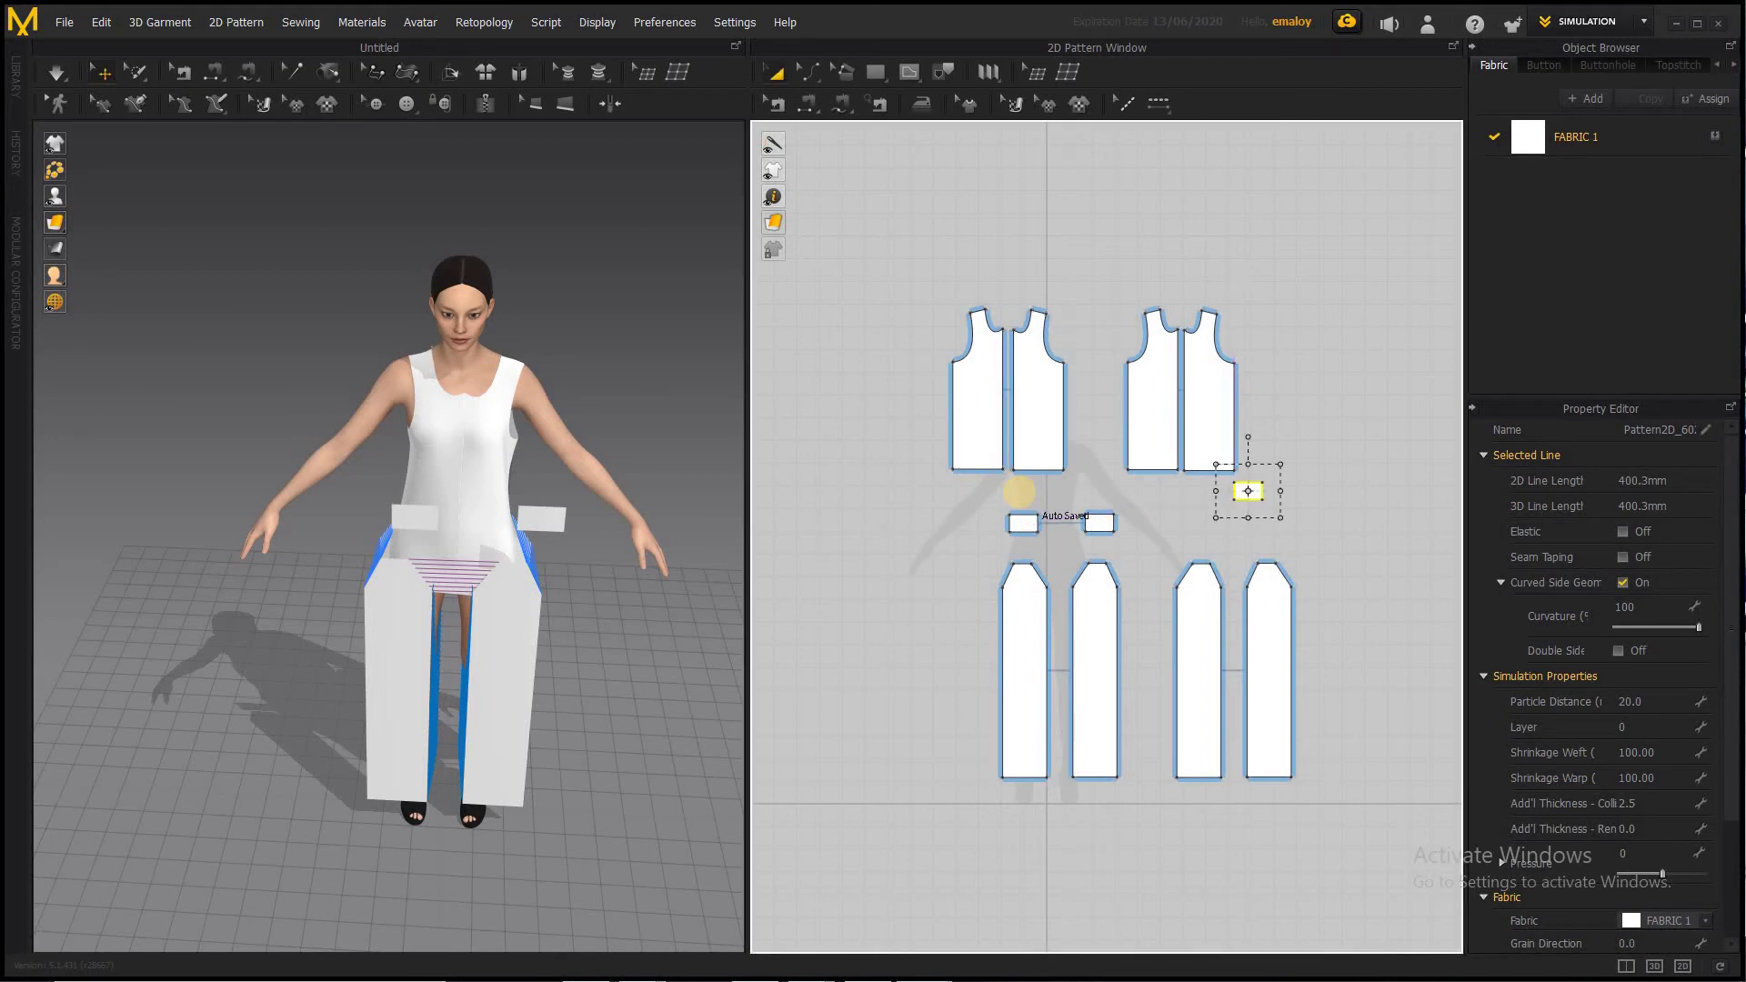
Replace the single pasted rectangle with a copy of both front rectangles, placed above the two back leg panels
key(Delete)
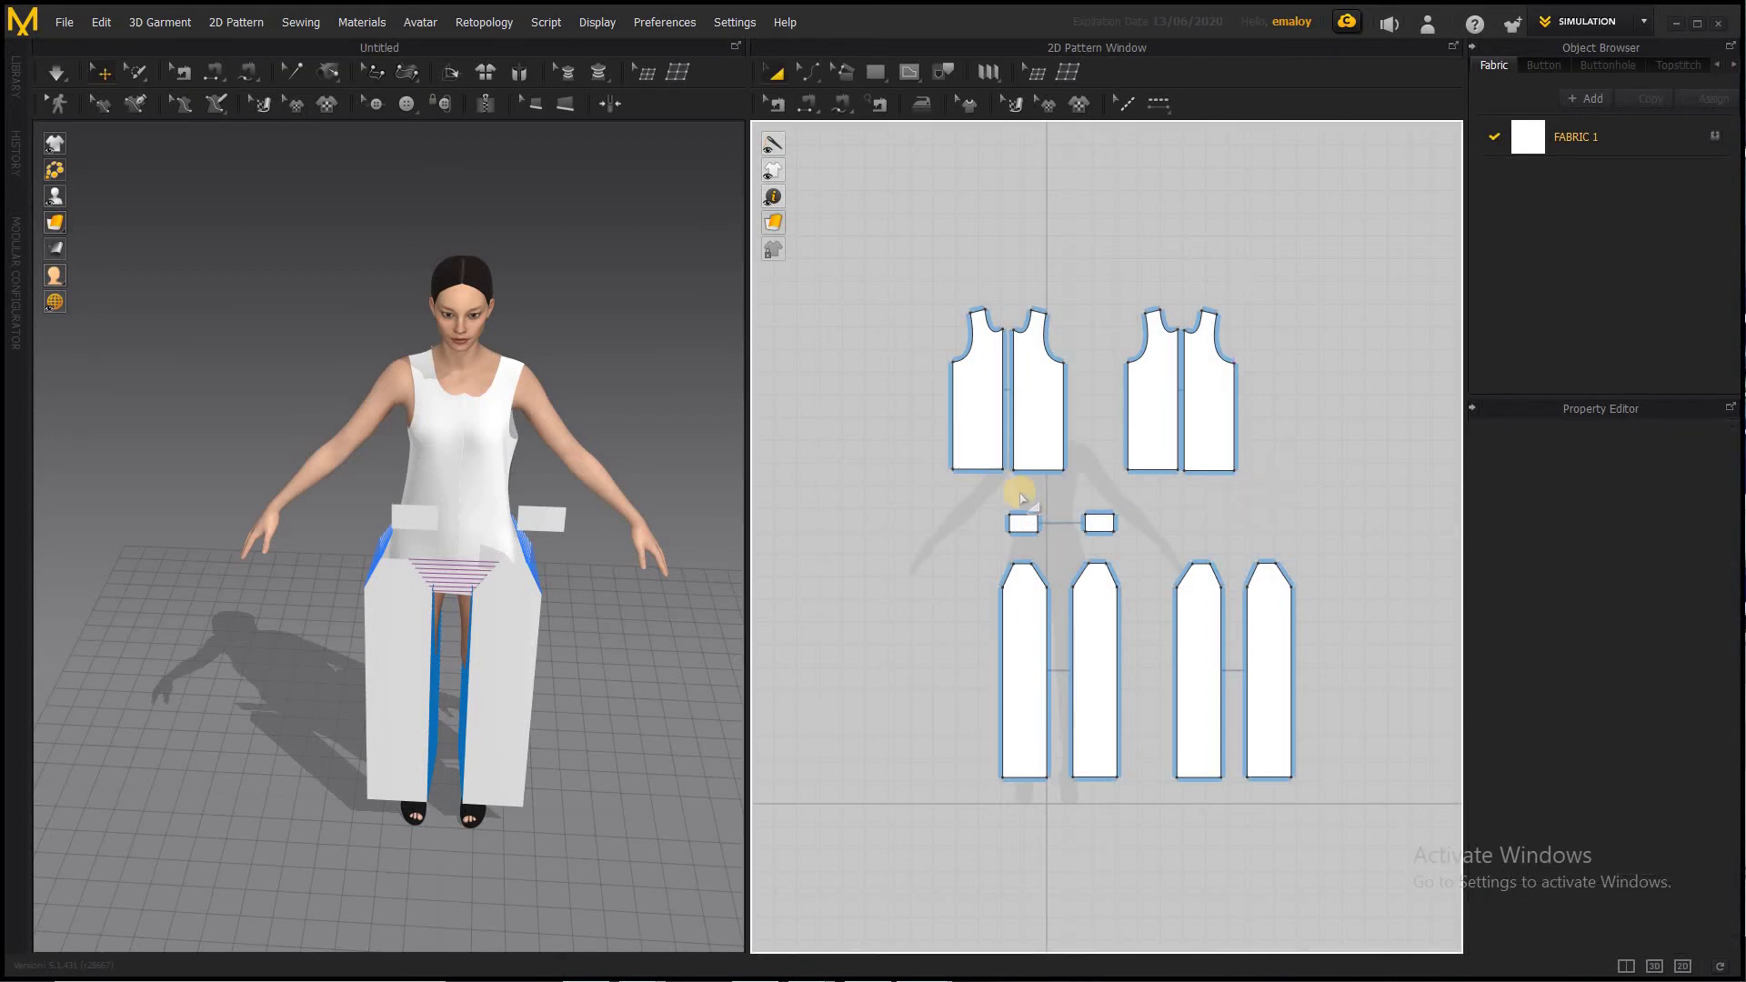
drag(989, 496, 1124, 545)
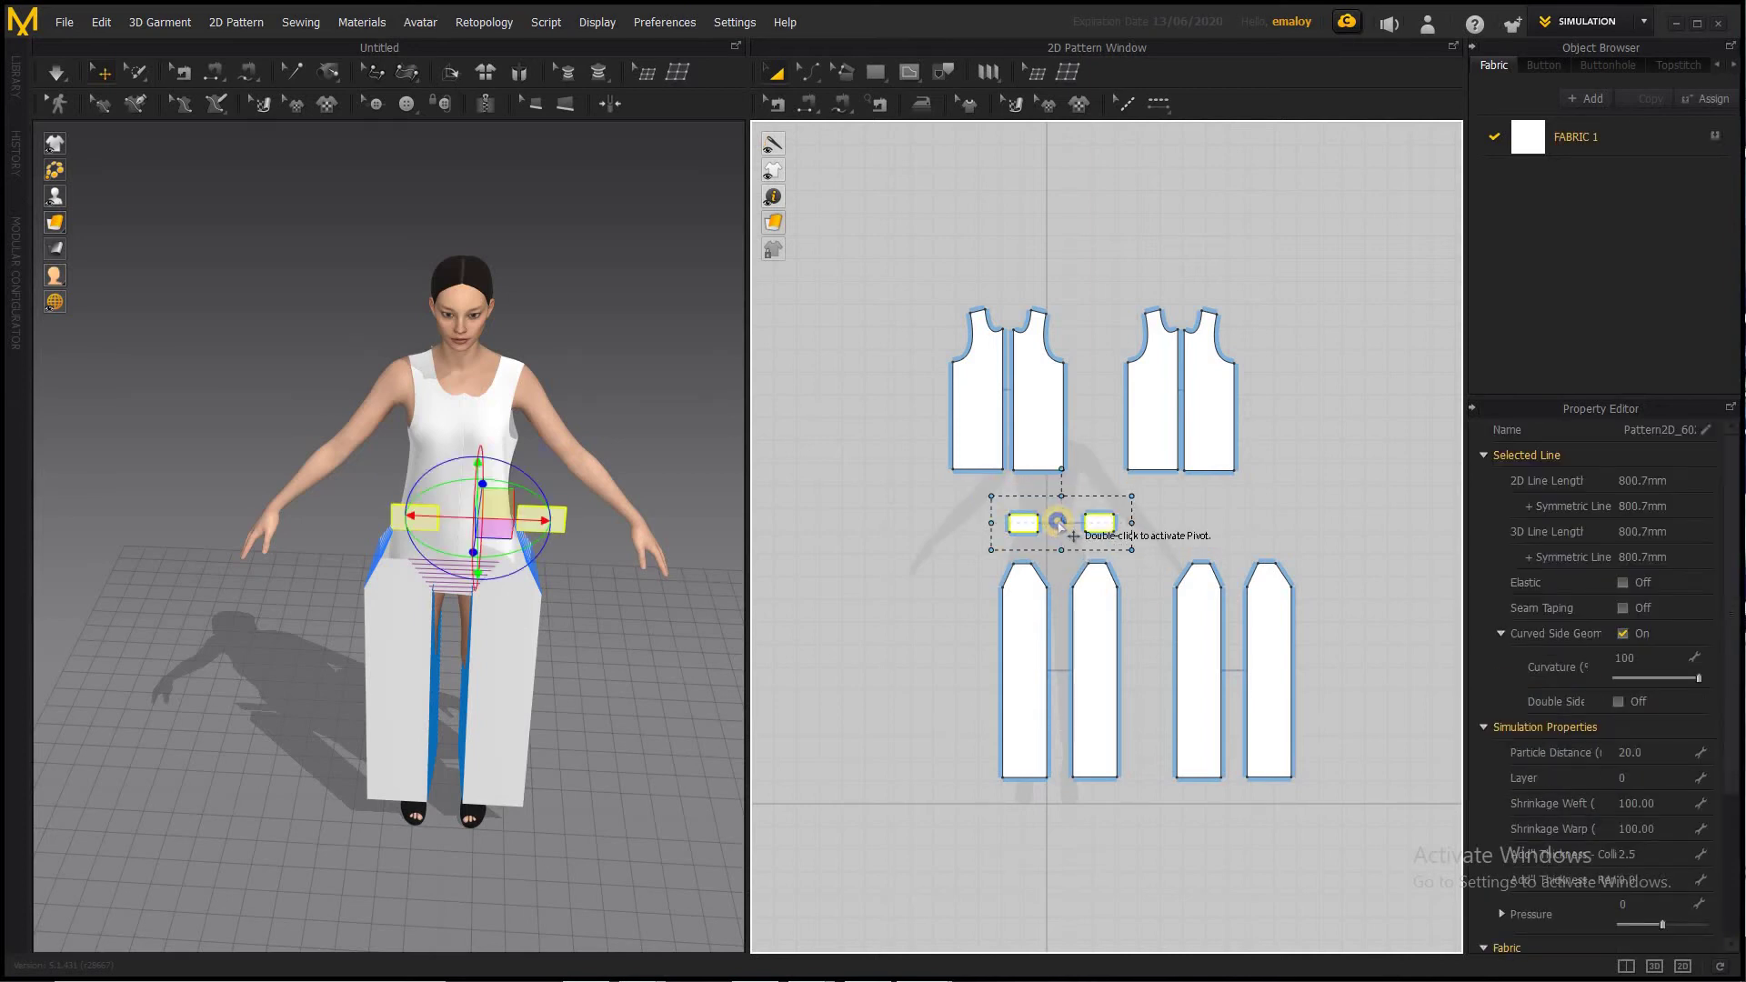
right_click(1059, 525)
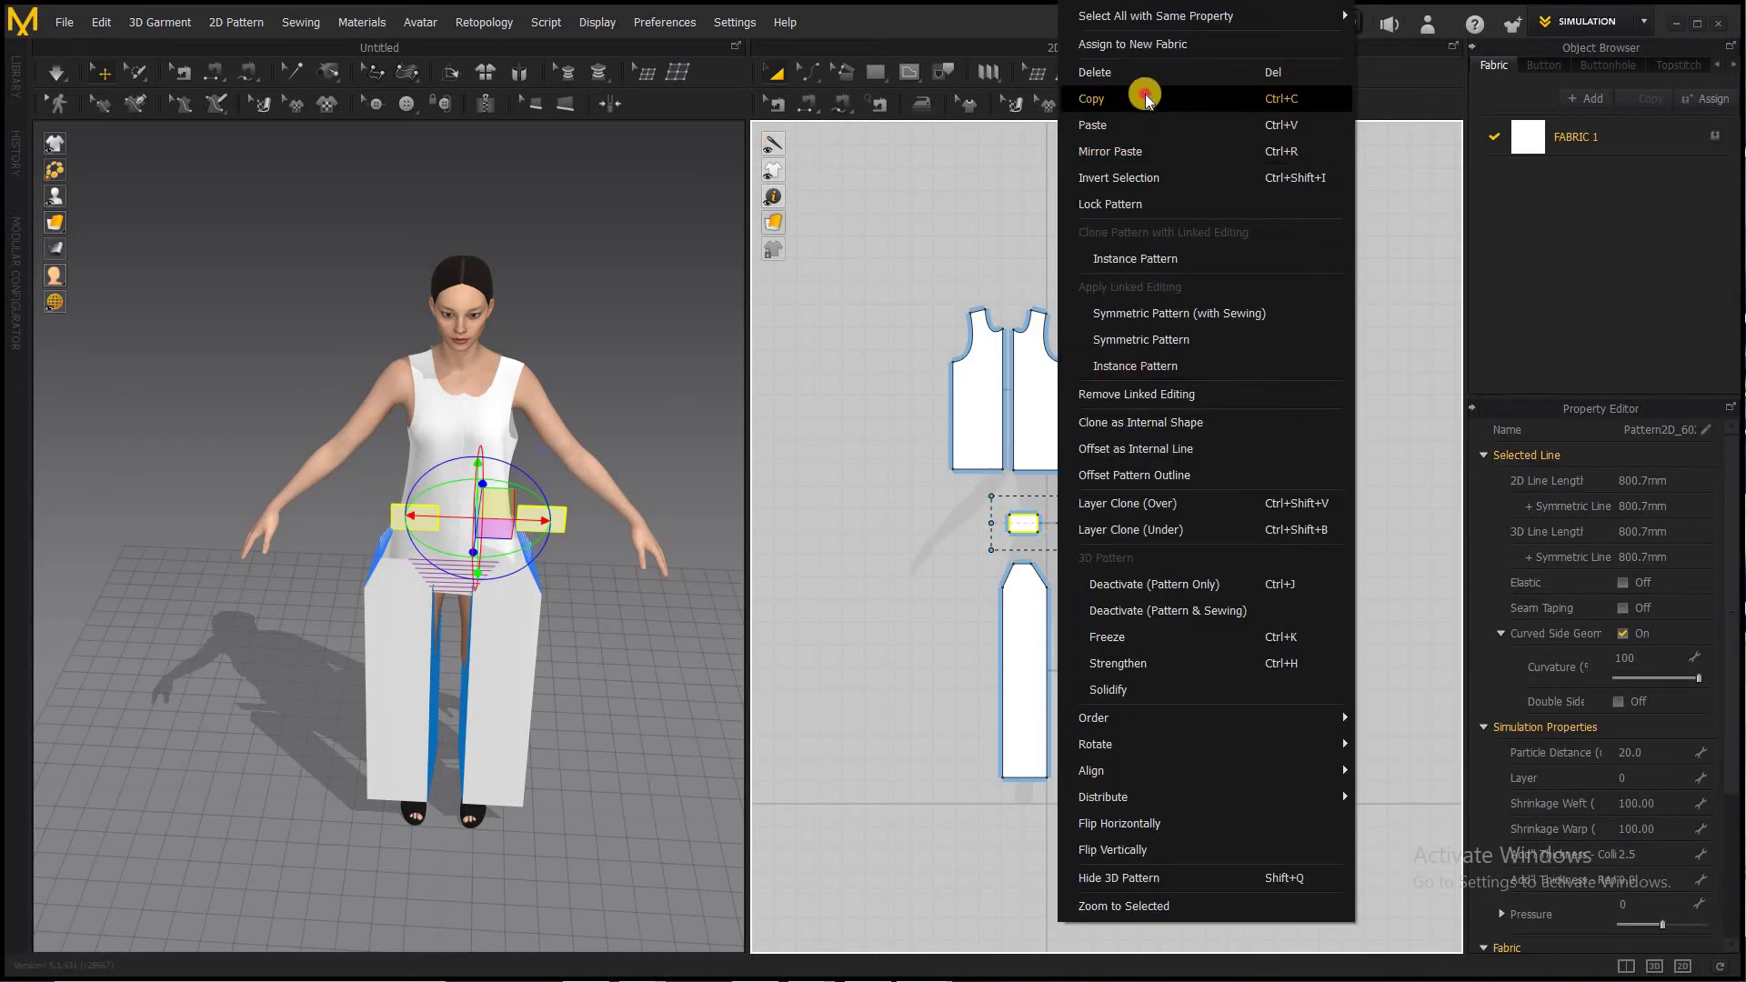
click(1260, 414)
right_click(1205, 520)
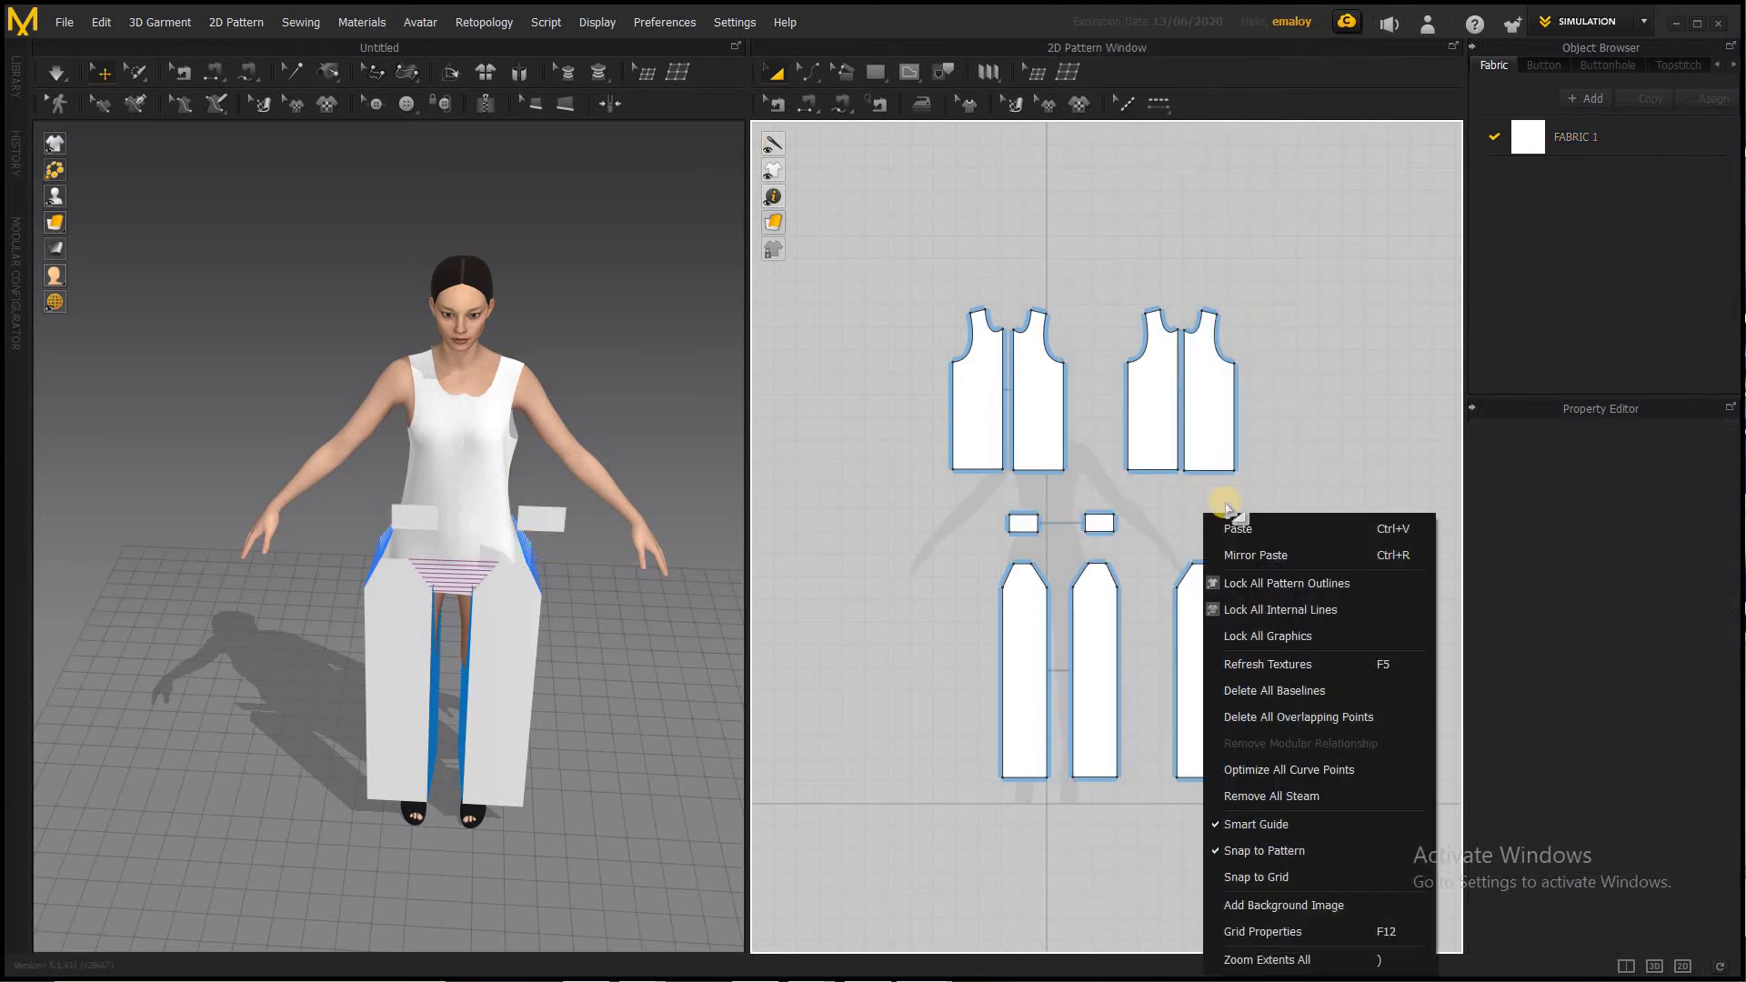
click(1224, 515)
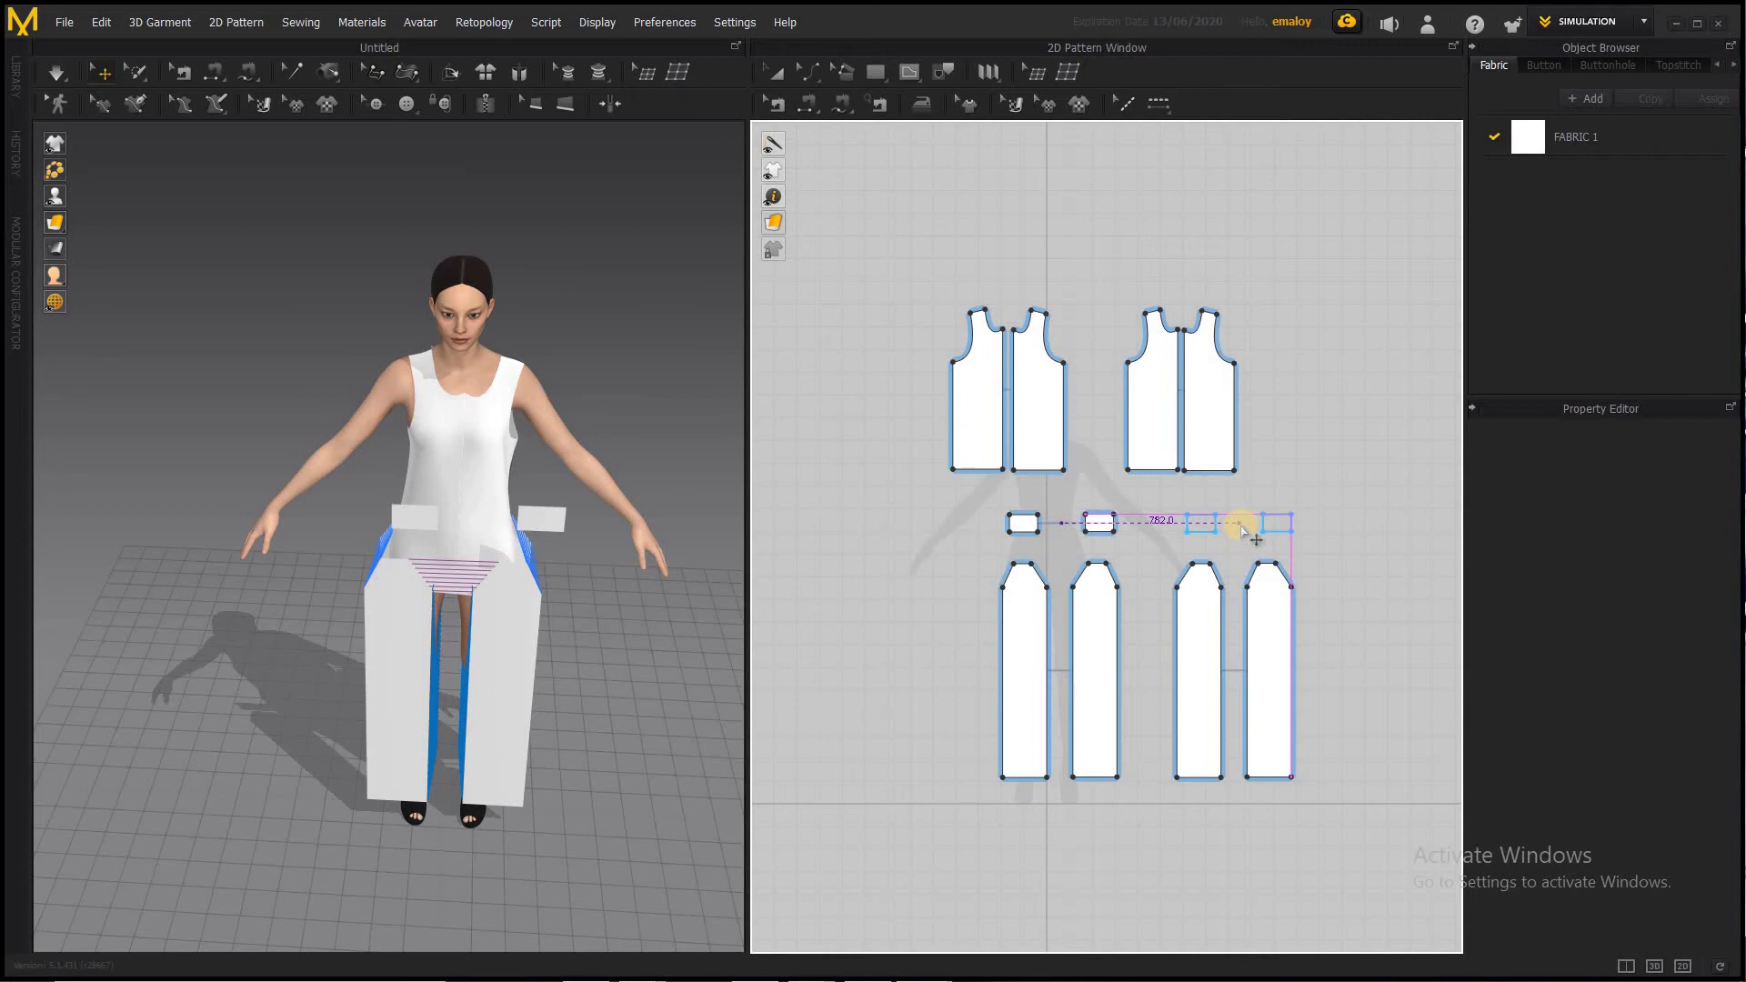
click(1242, 530)
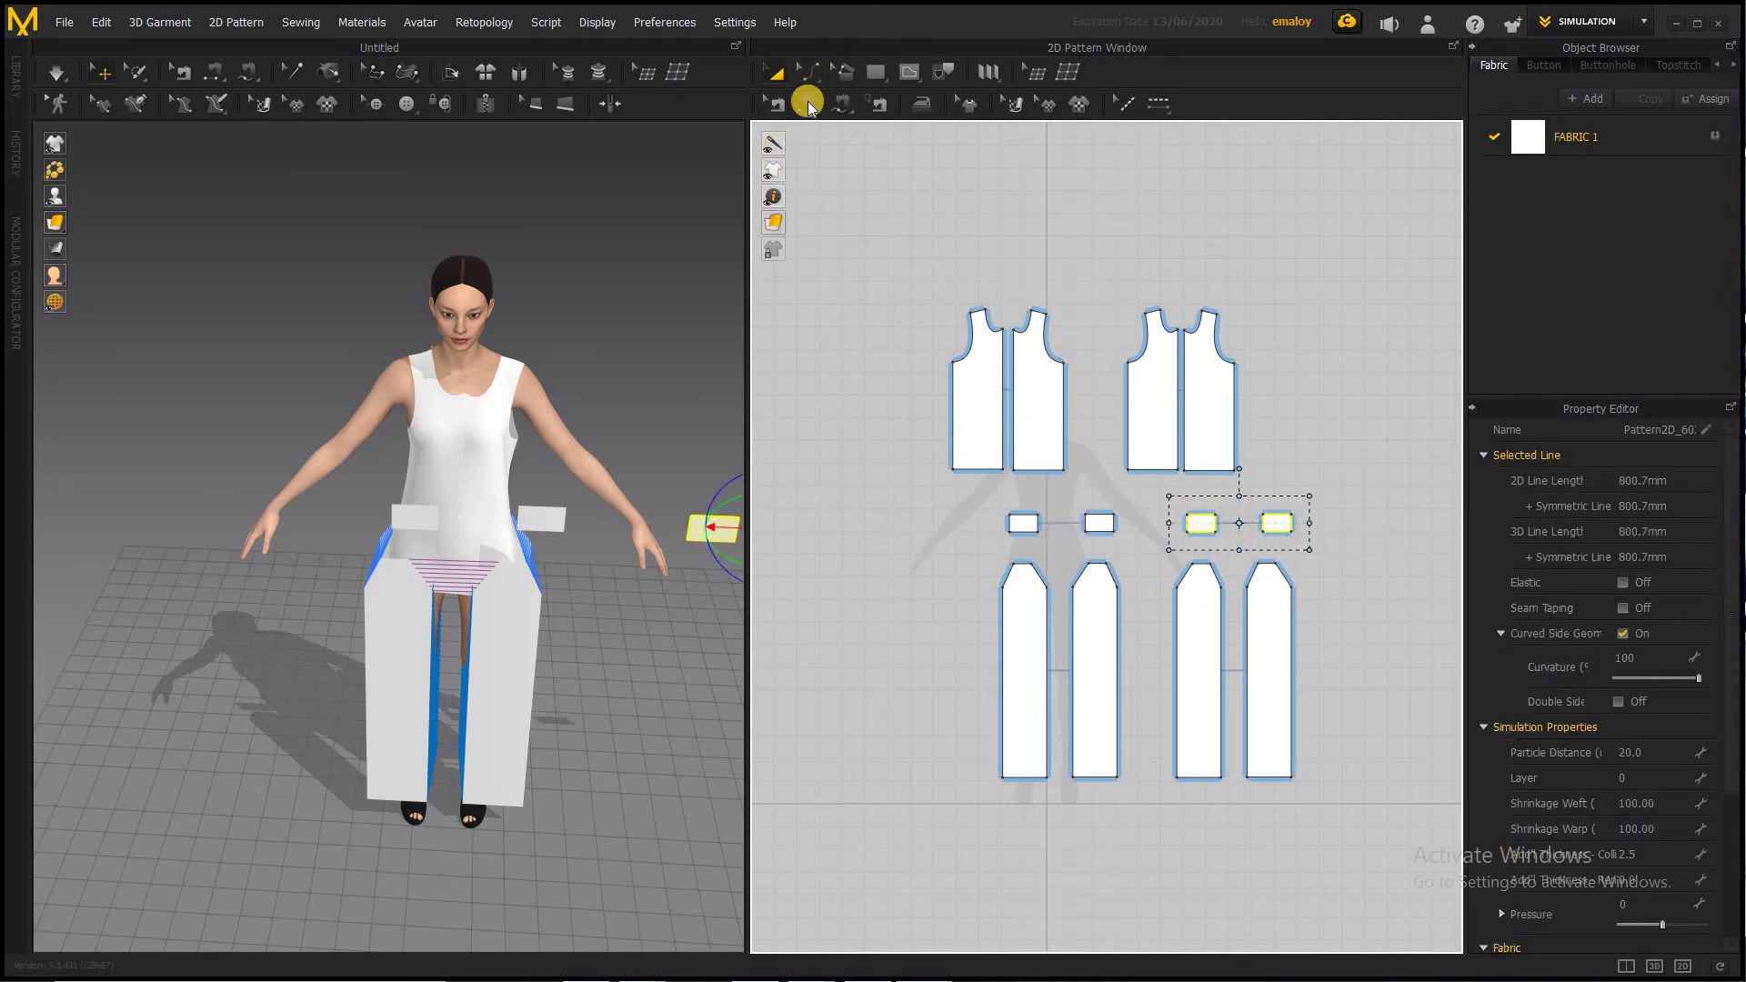
Position the copied pair of rectangles behind the avatar at waist height in the 3D view
right_drag(545, 731, 102, 496)
drag(102, 495, 459, 460)
right_drag(304, 552, 391, 441)
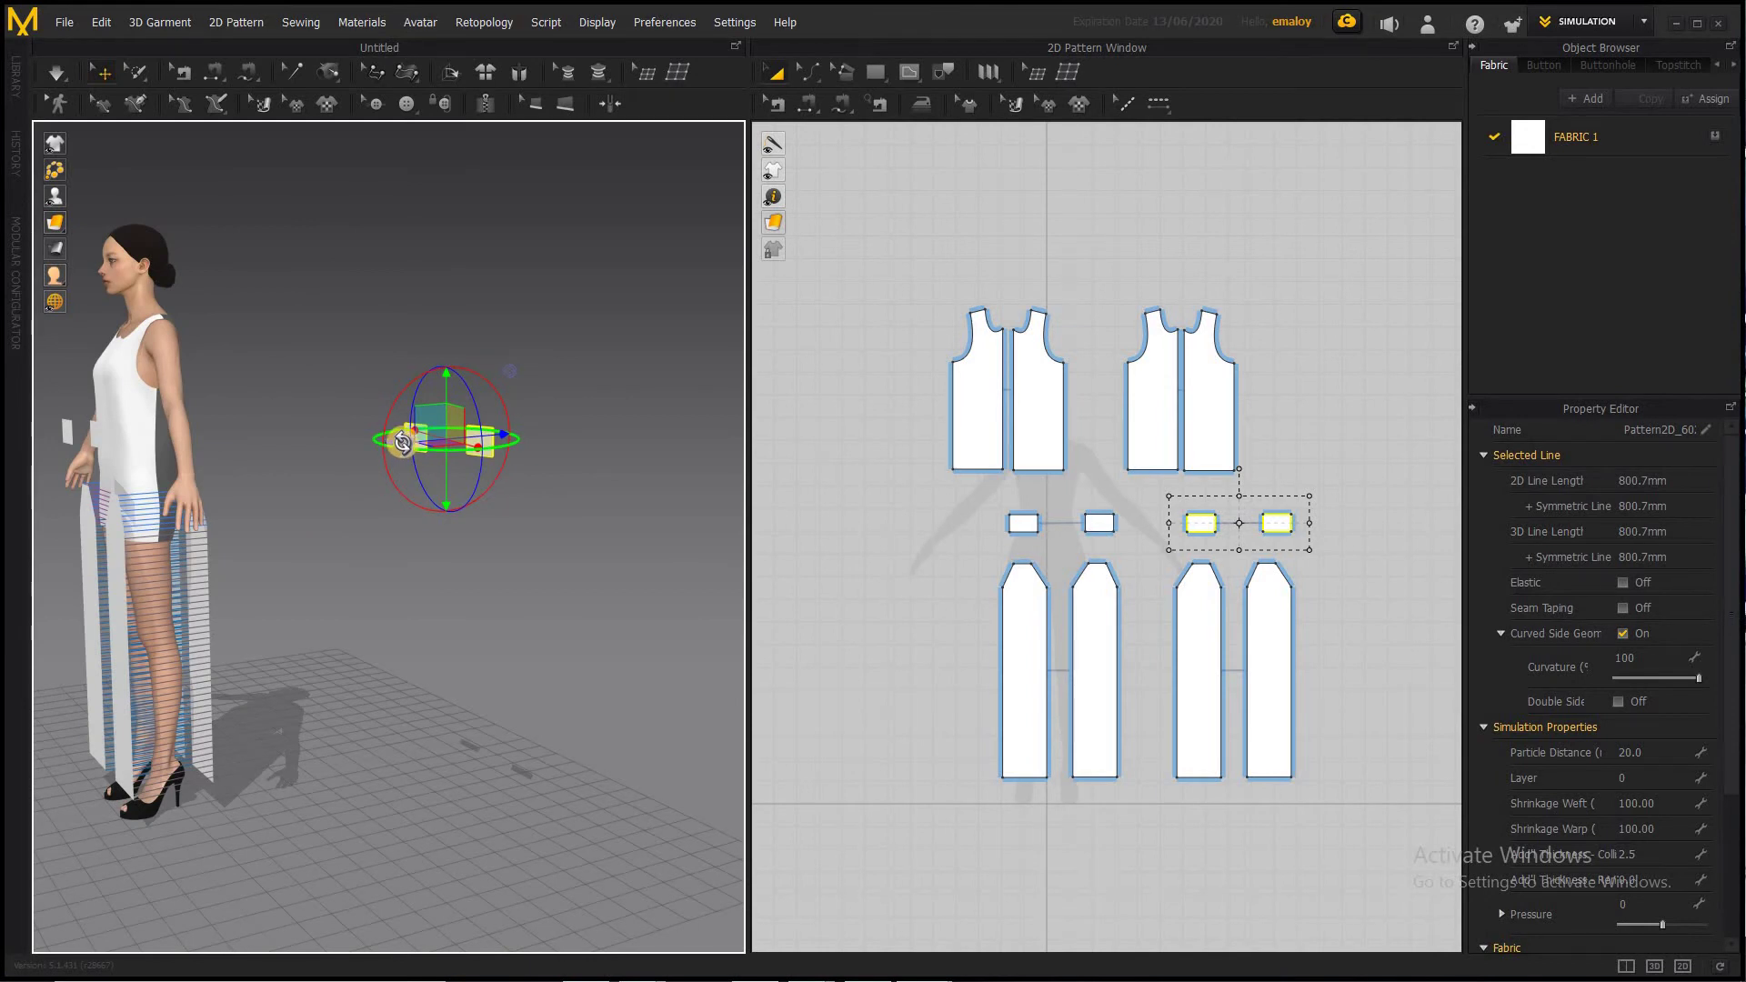
click(380, 510)
right_drag(378, 509, 378, 518)
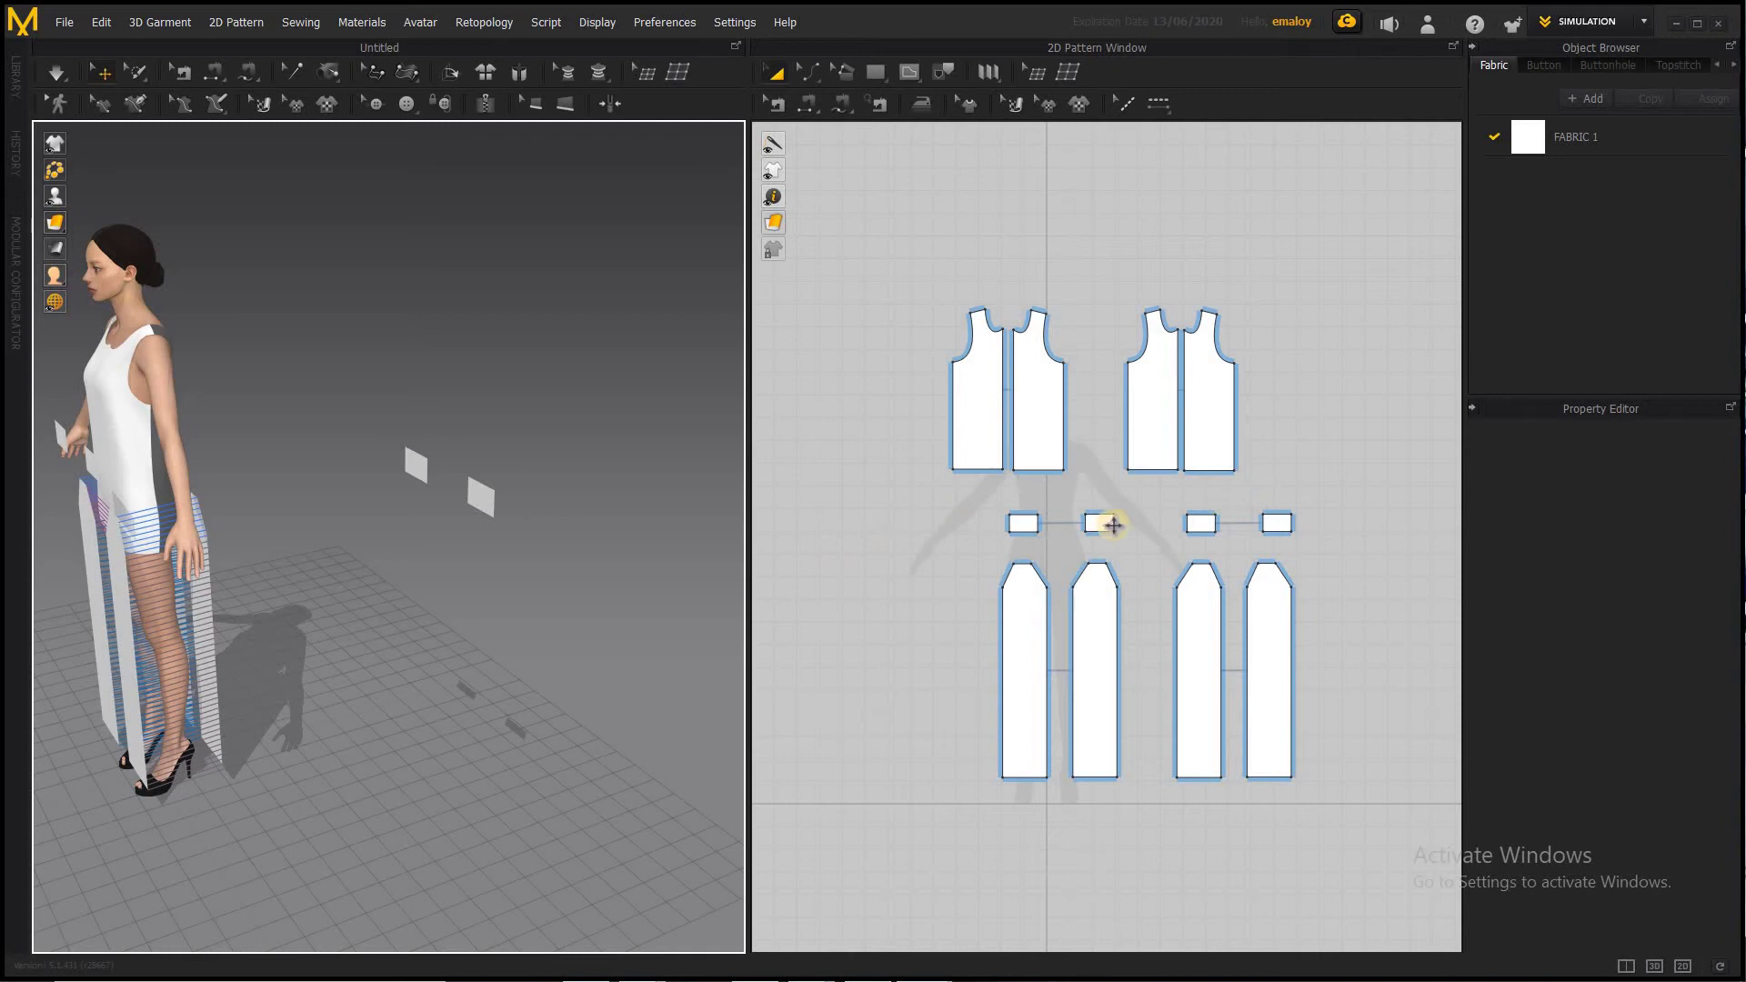
drag(1175, 500, 1329, 546)
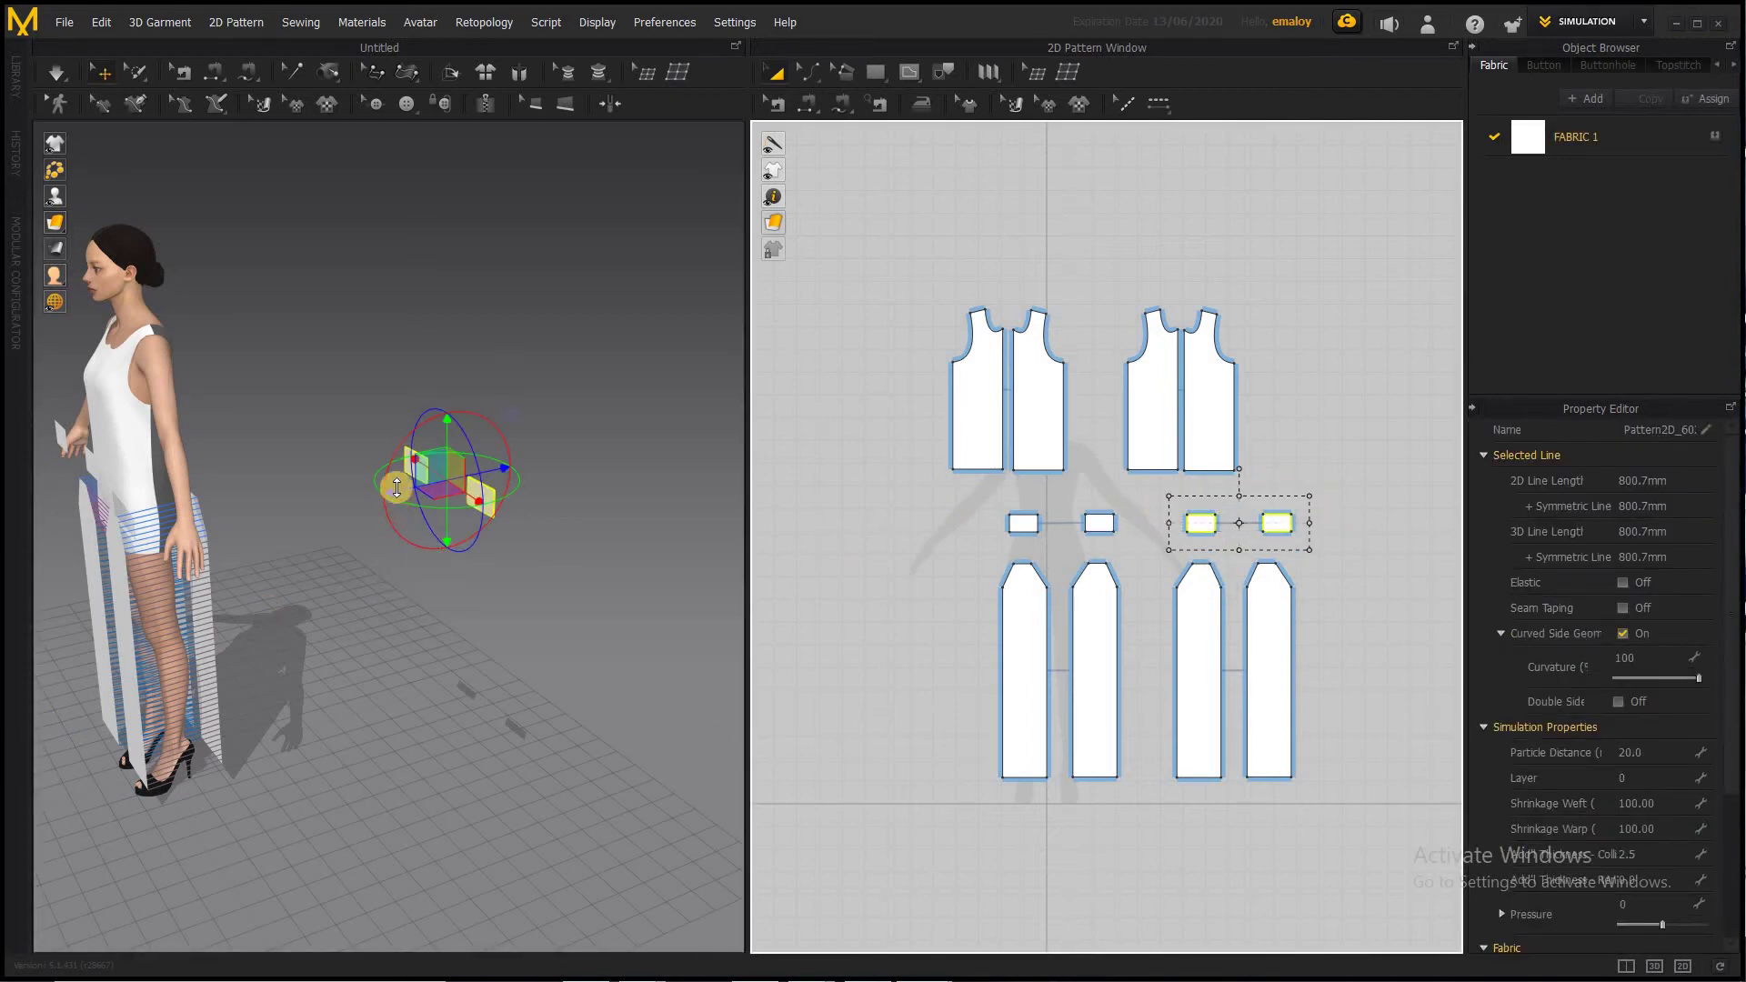
drag(400, 491, 196, 493)
right_drag(260, 545, 236, 467)
drag(299, 412, 562, 425)
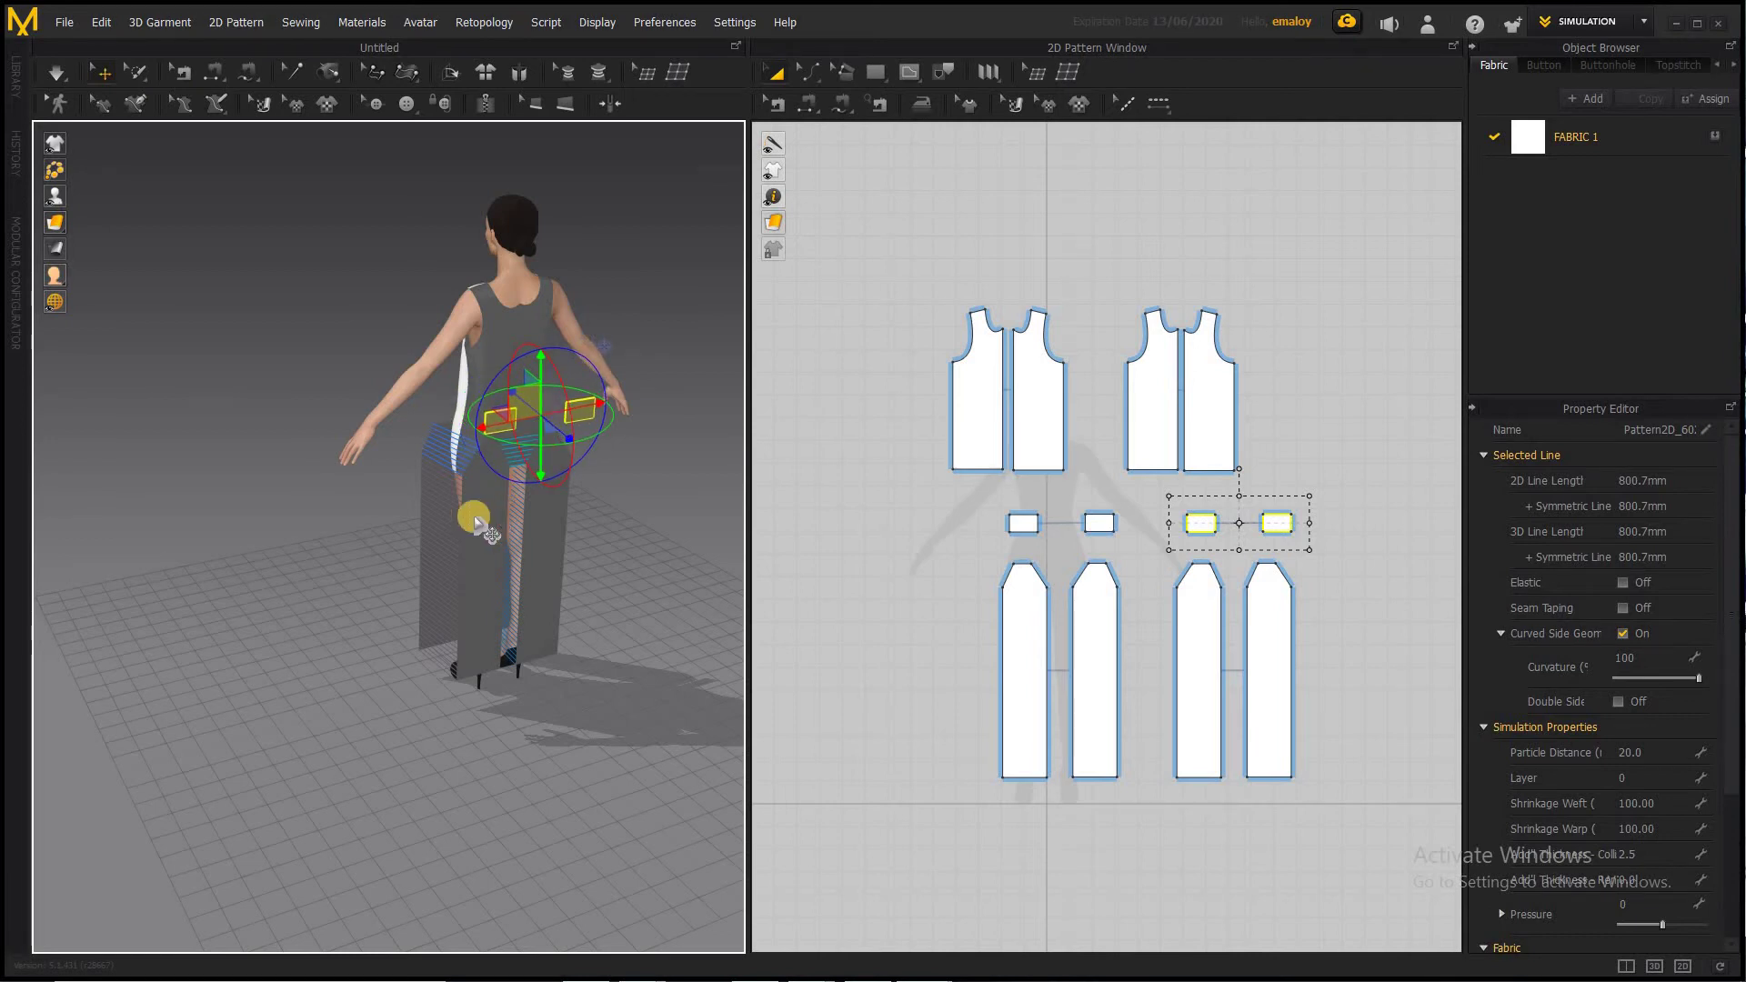
right_drag(515, 537, 644, 538)
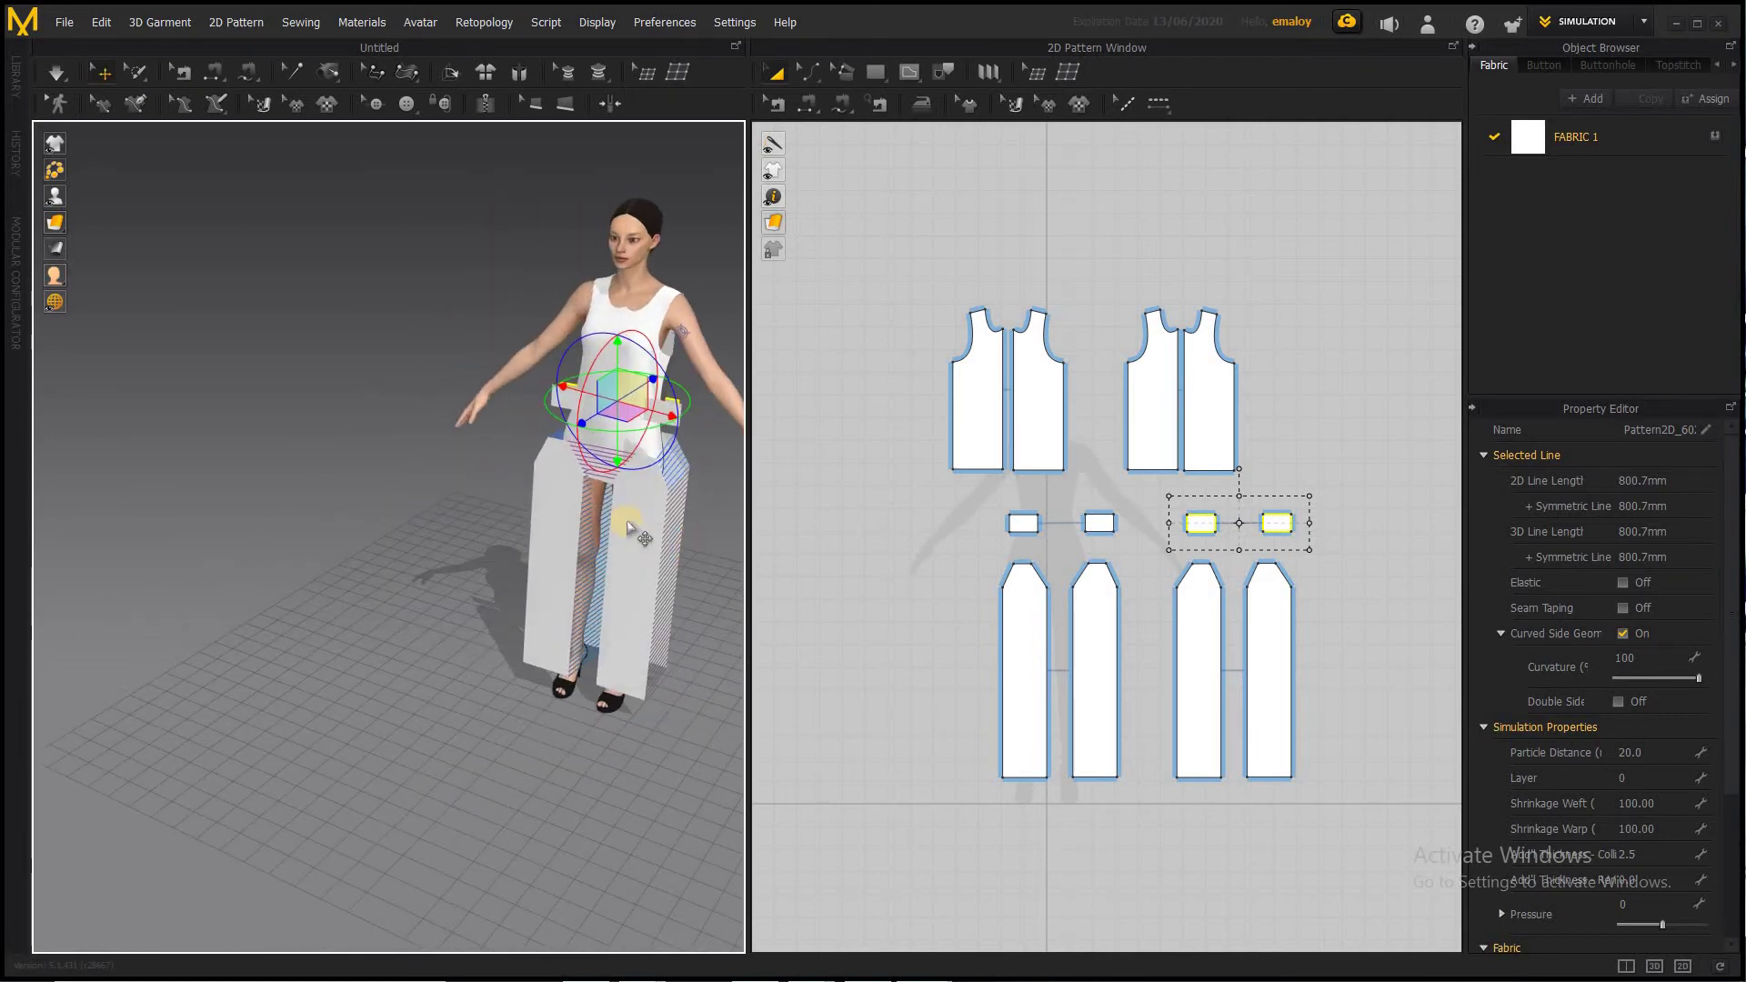
click(853, 506)
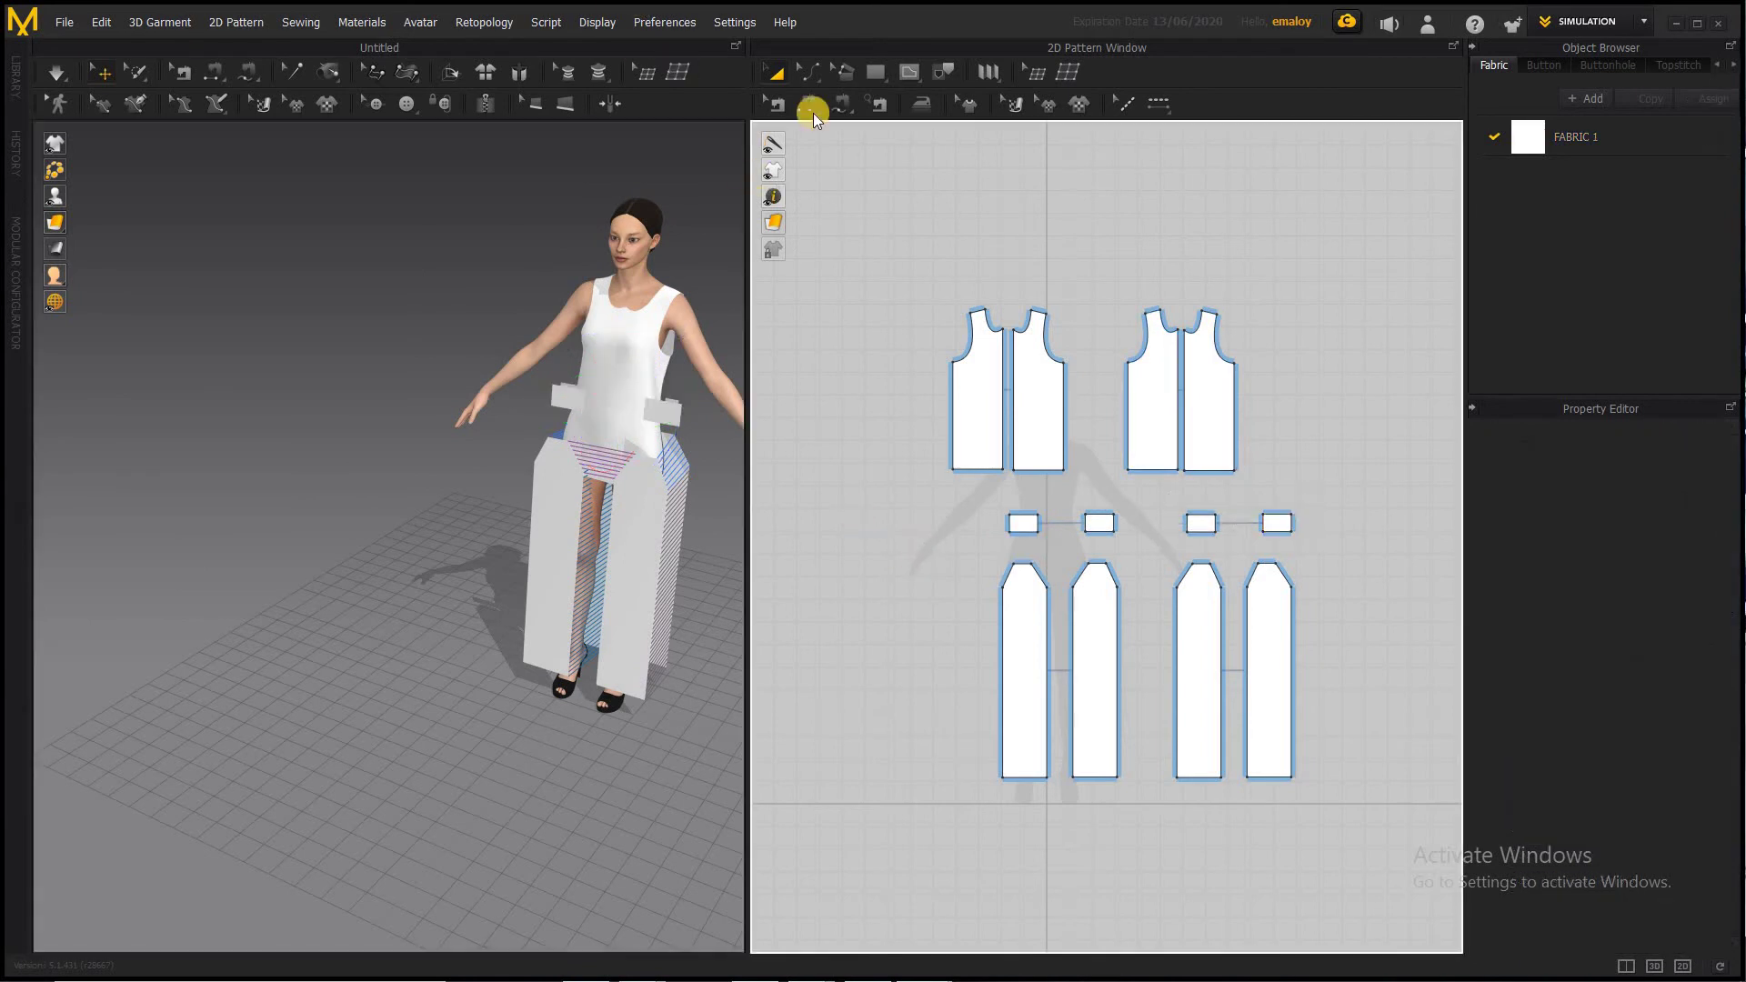
Sew the lower edges of the front and back rectangles to the top edges of the leg panels beneath them
click(807, 103)
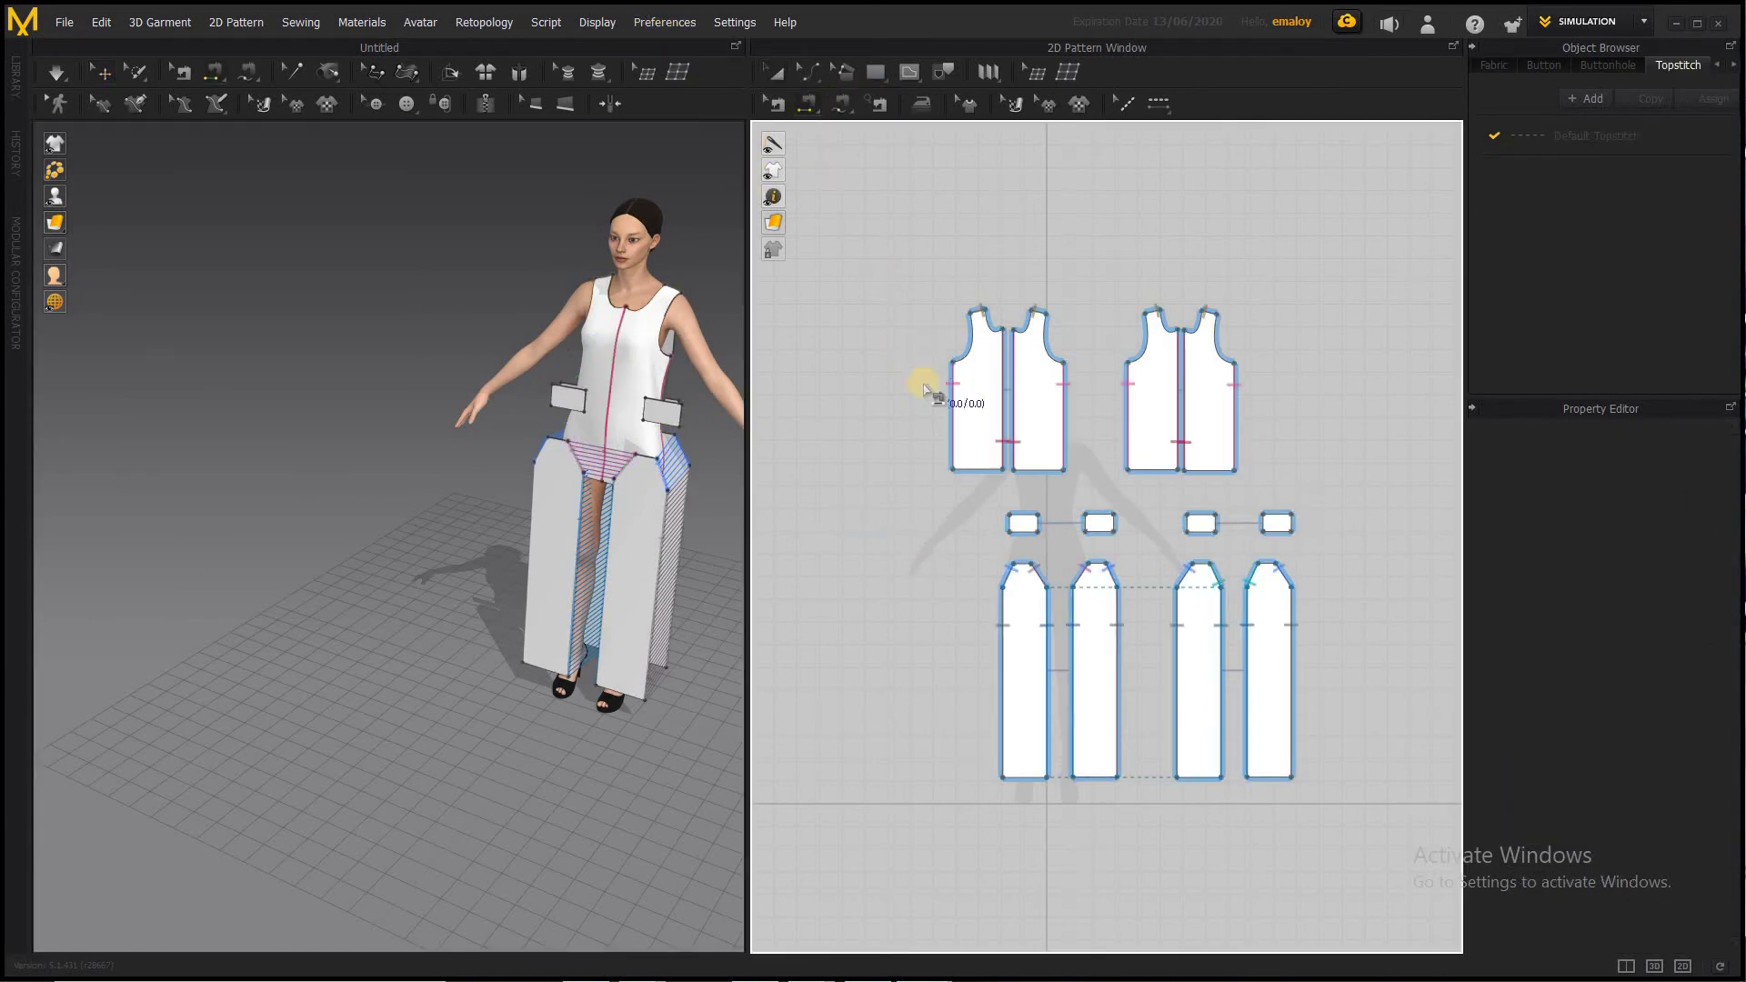
click(1023, 534)
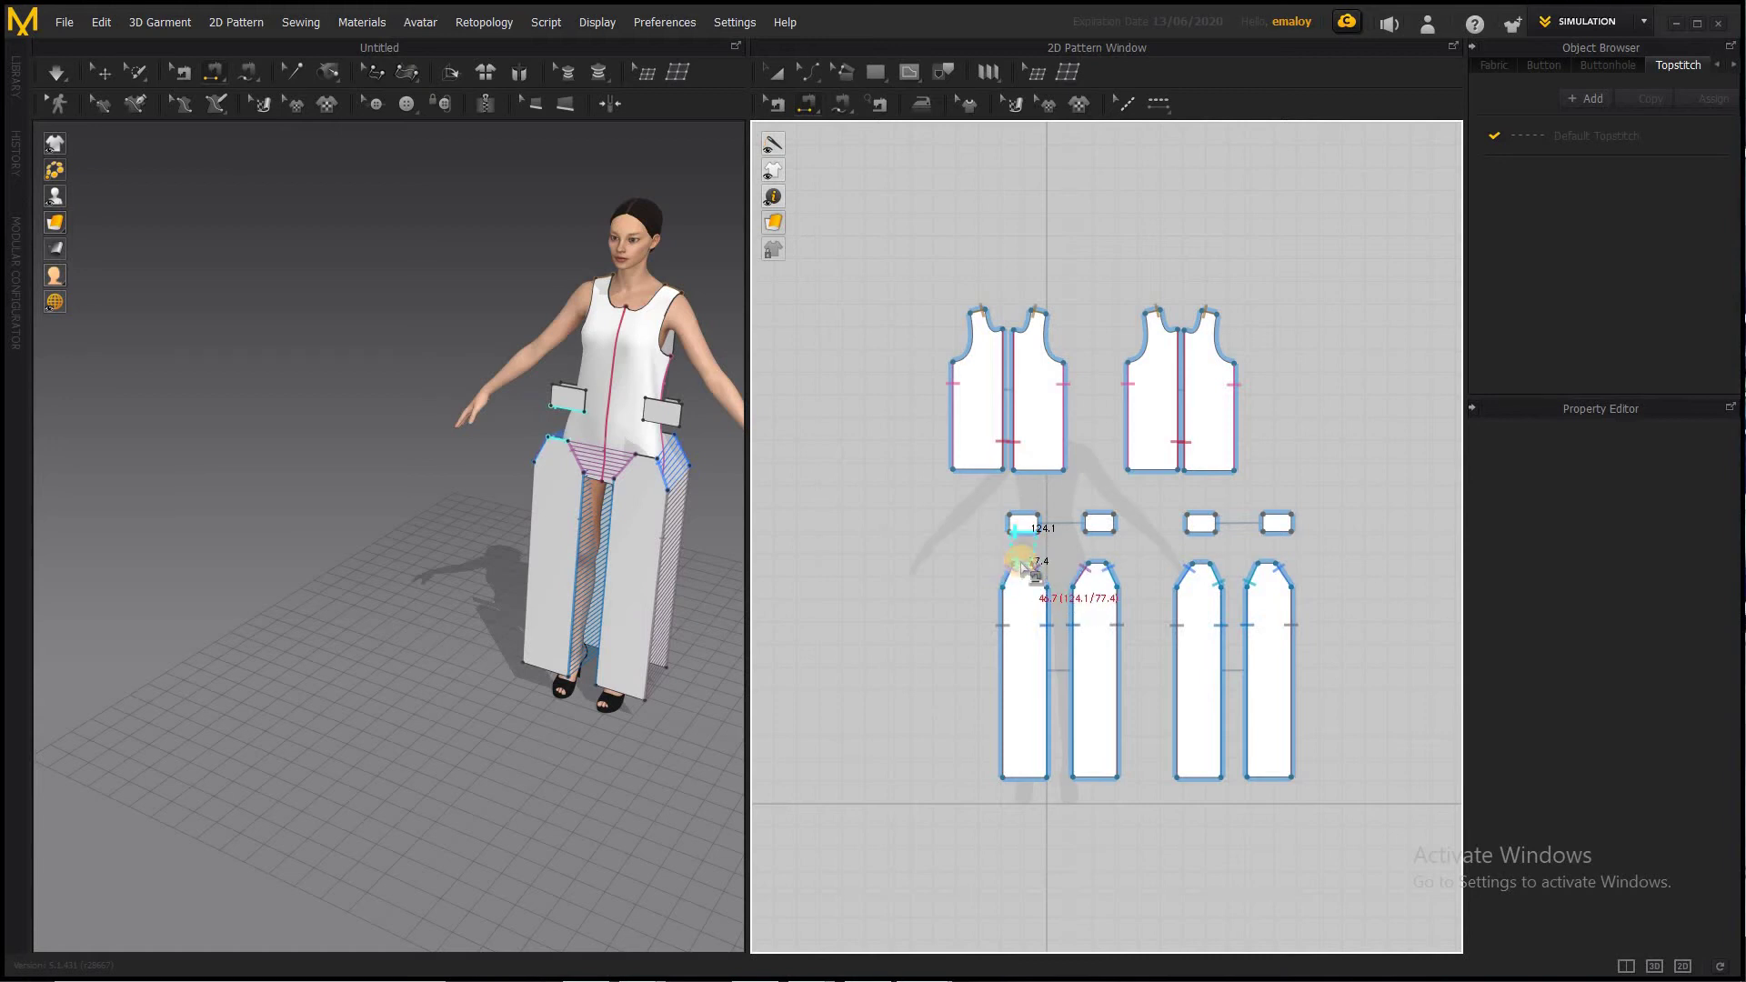
click(1023, 563)
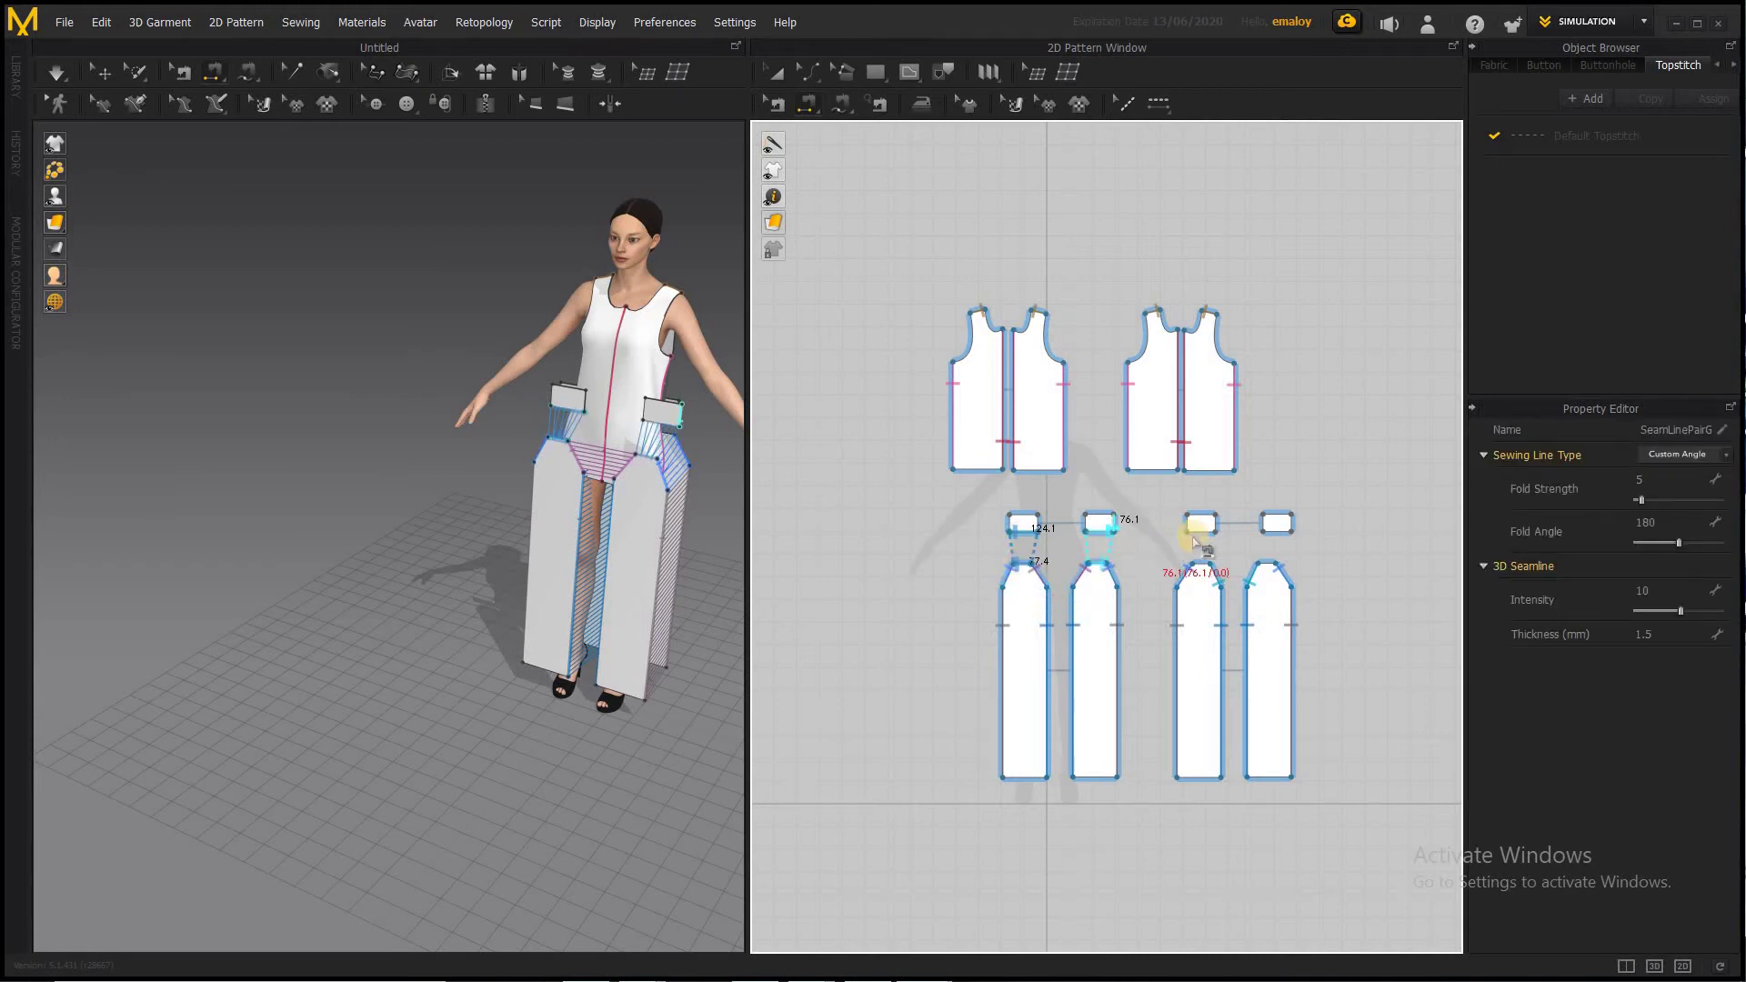
click(1044, 562)
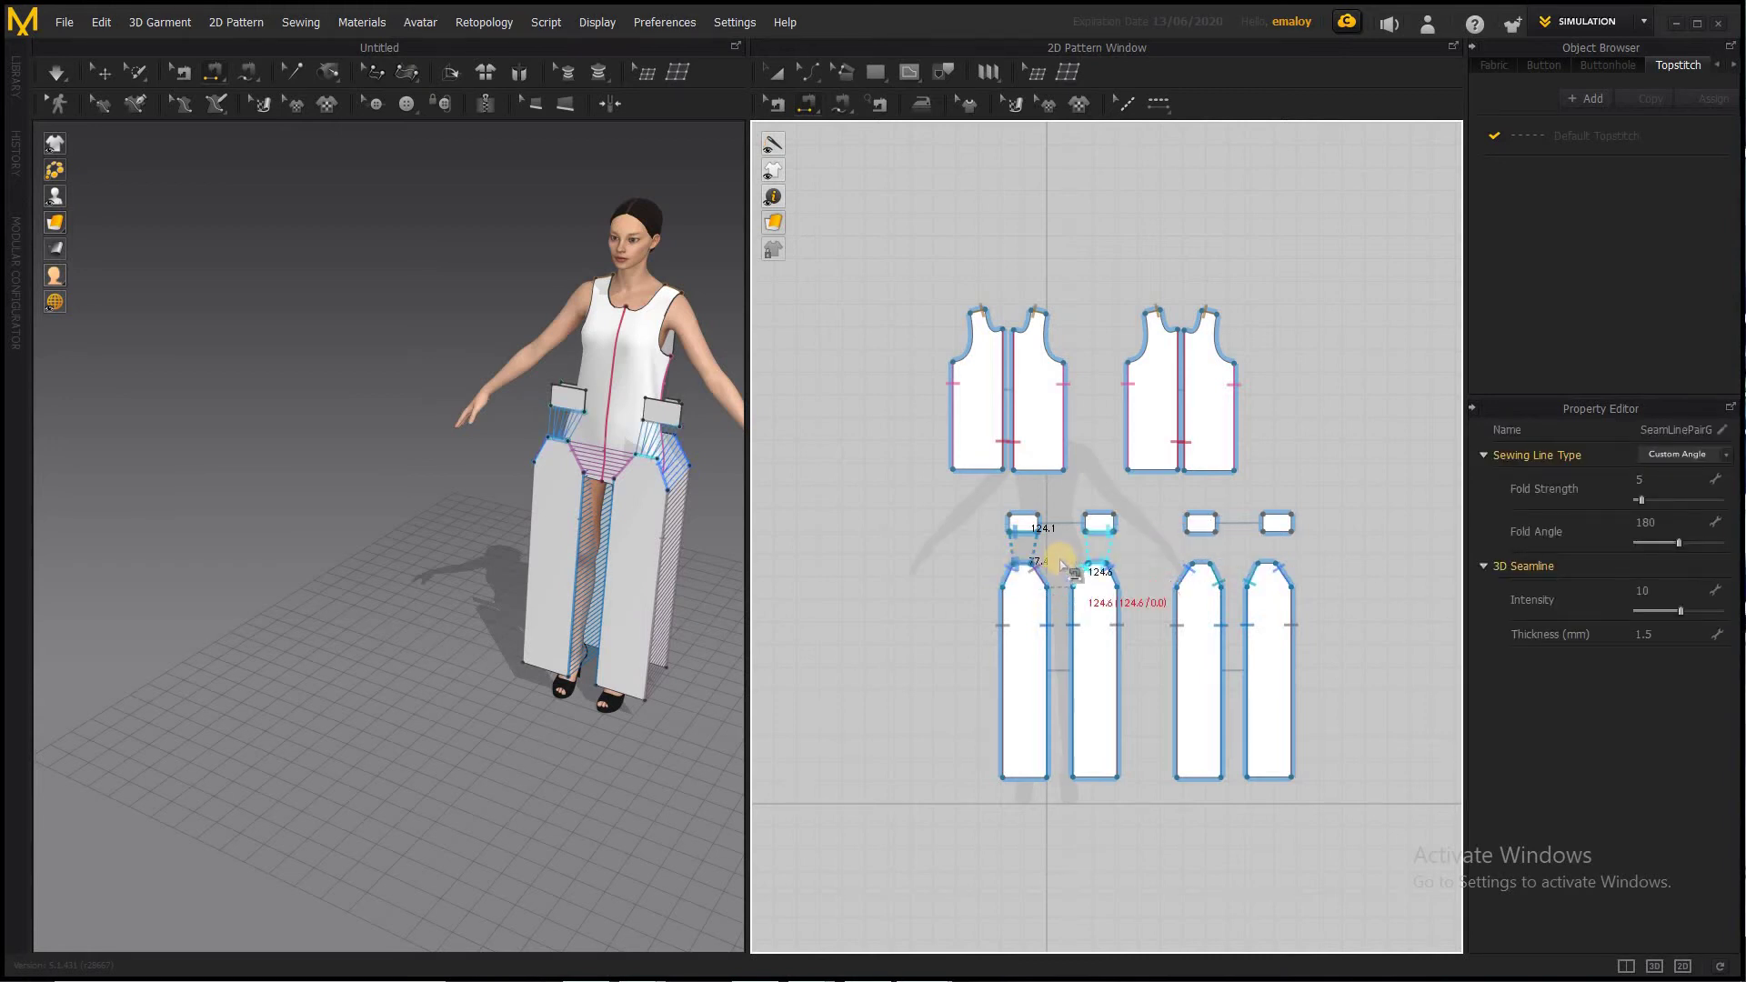
click(1195, 535)
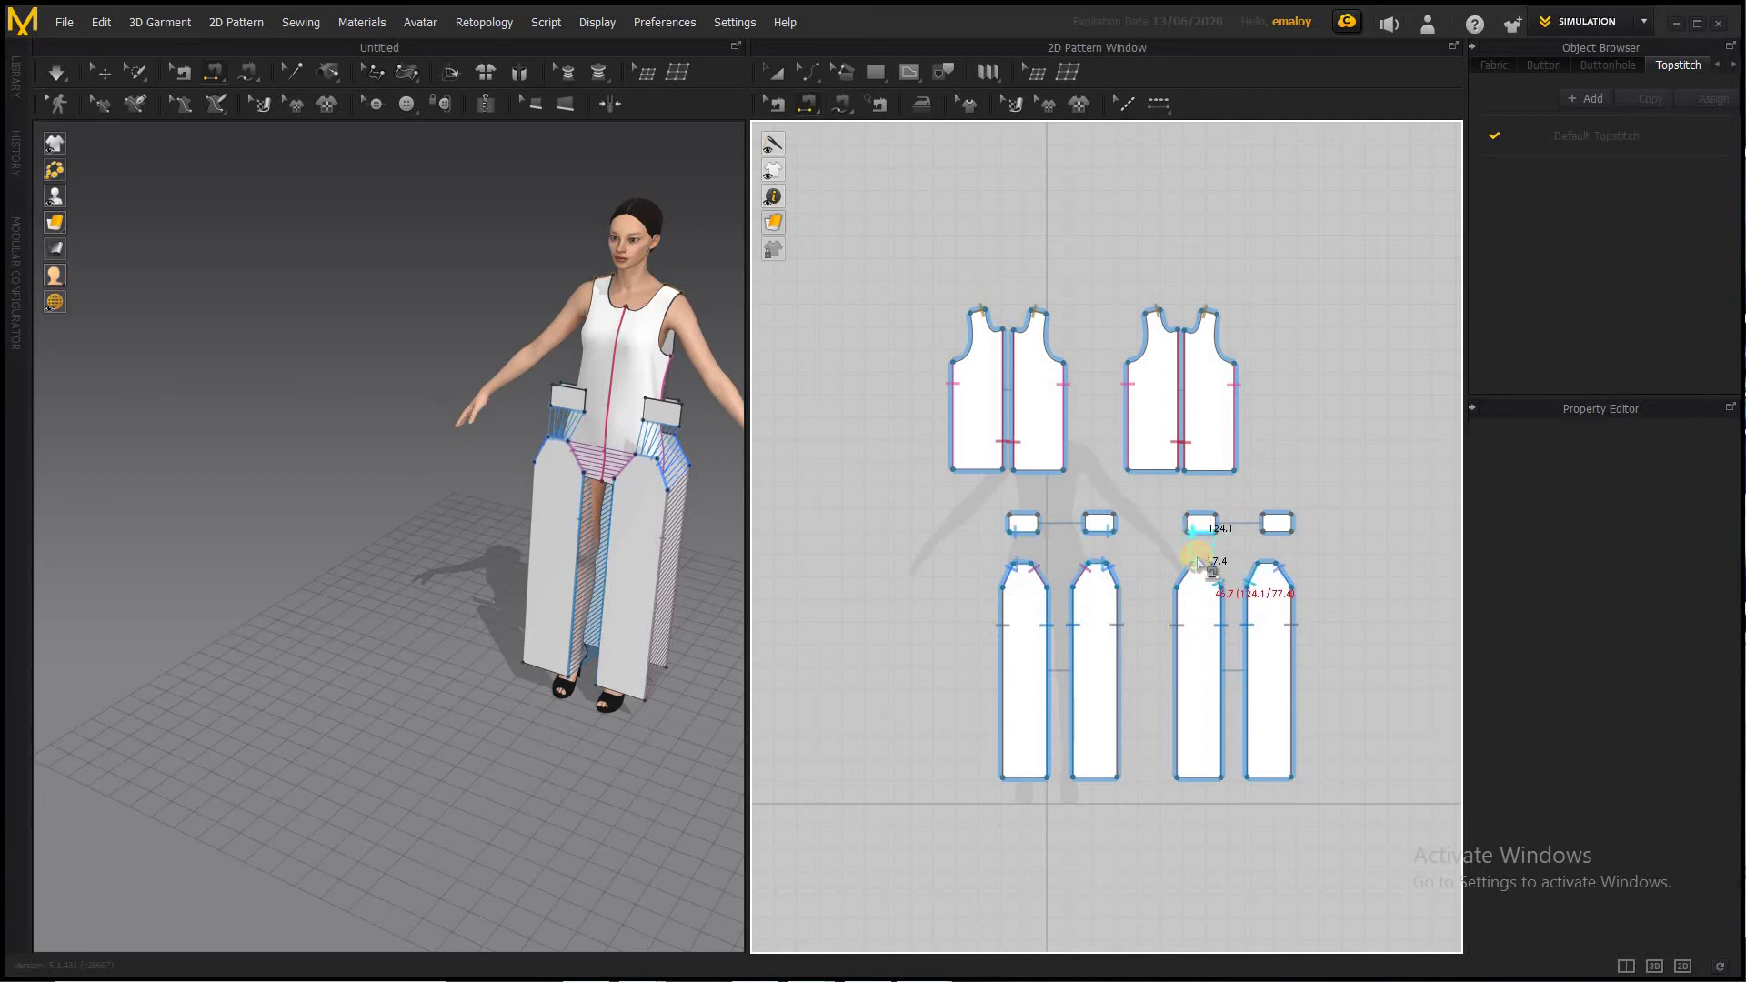
click(1199, 565)
click(1038, 573)
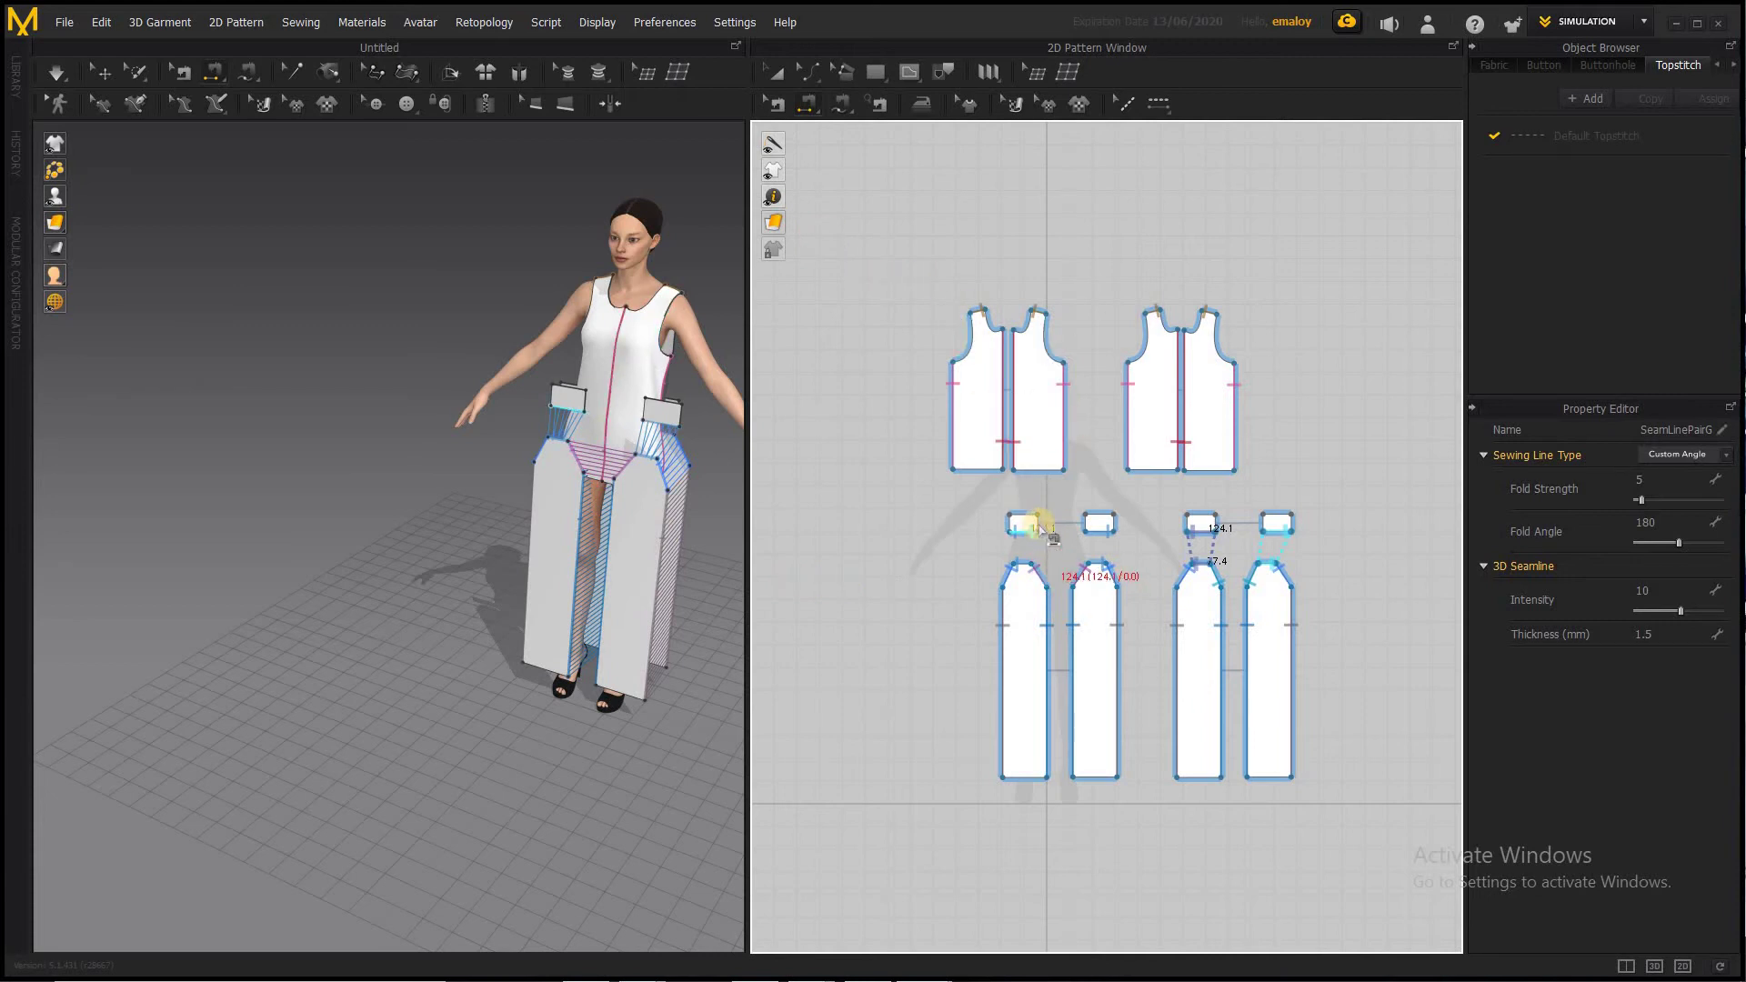
Sew the facing inner edges of the two front rectangles together, and likewise those of the two back rectangles
click(1041, 523)
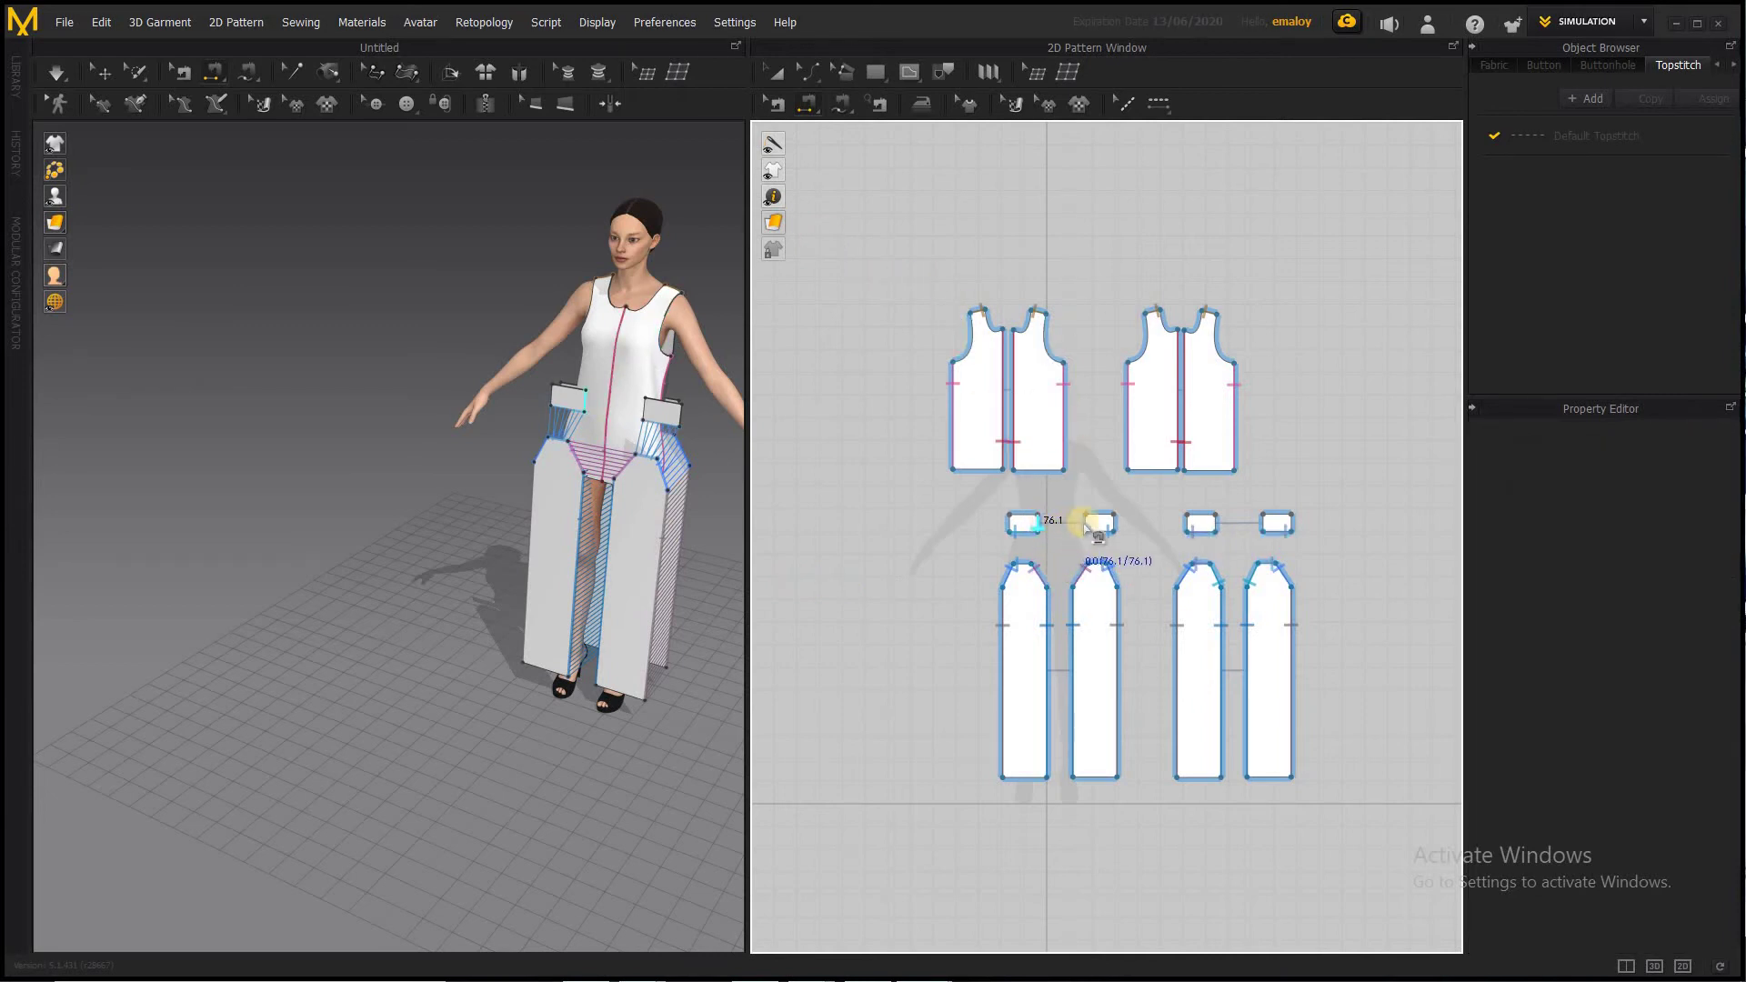
click(1087, 525)
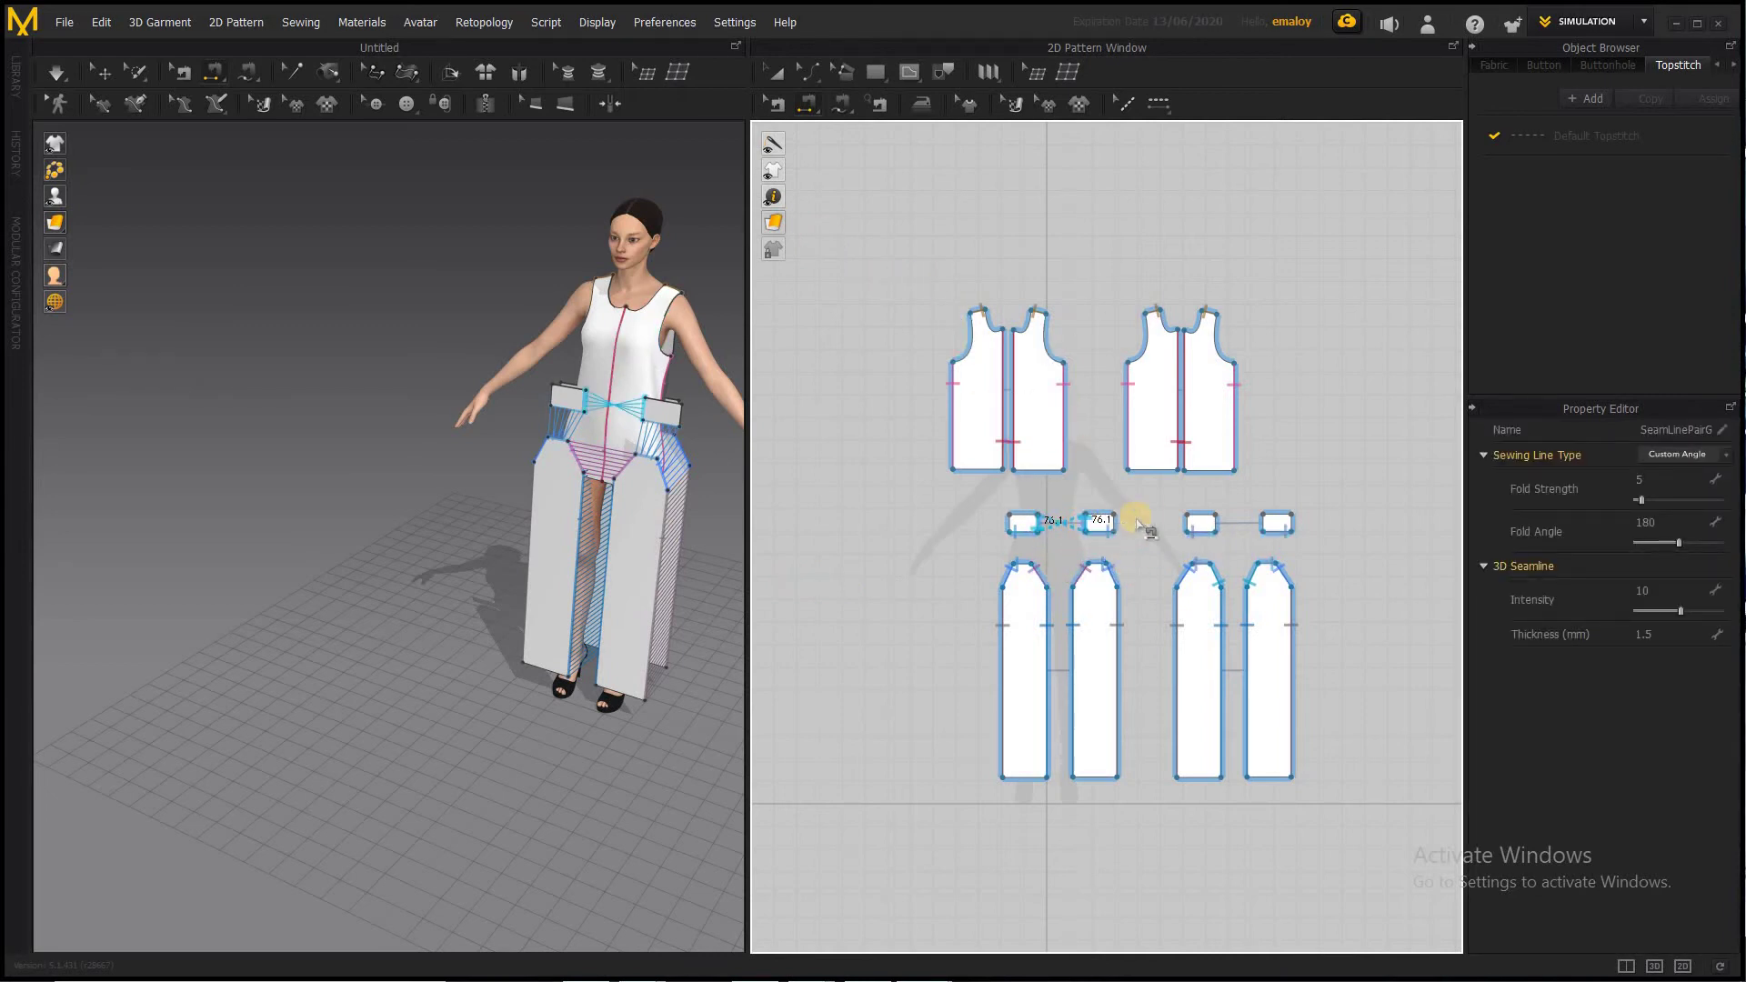
click(1219, 525)
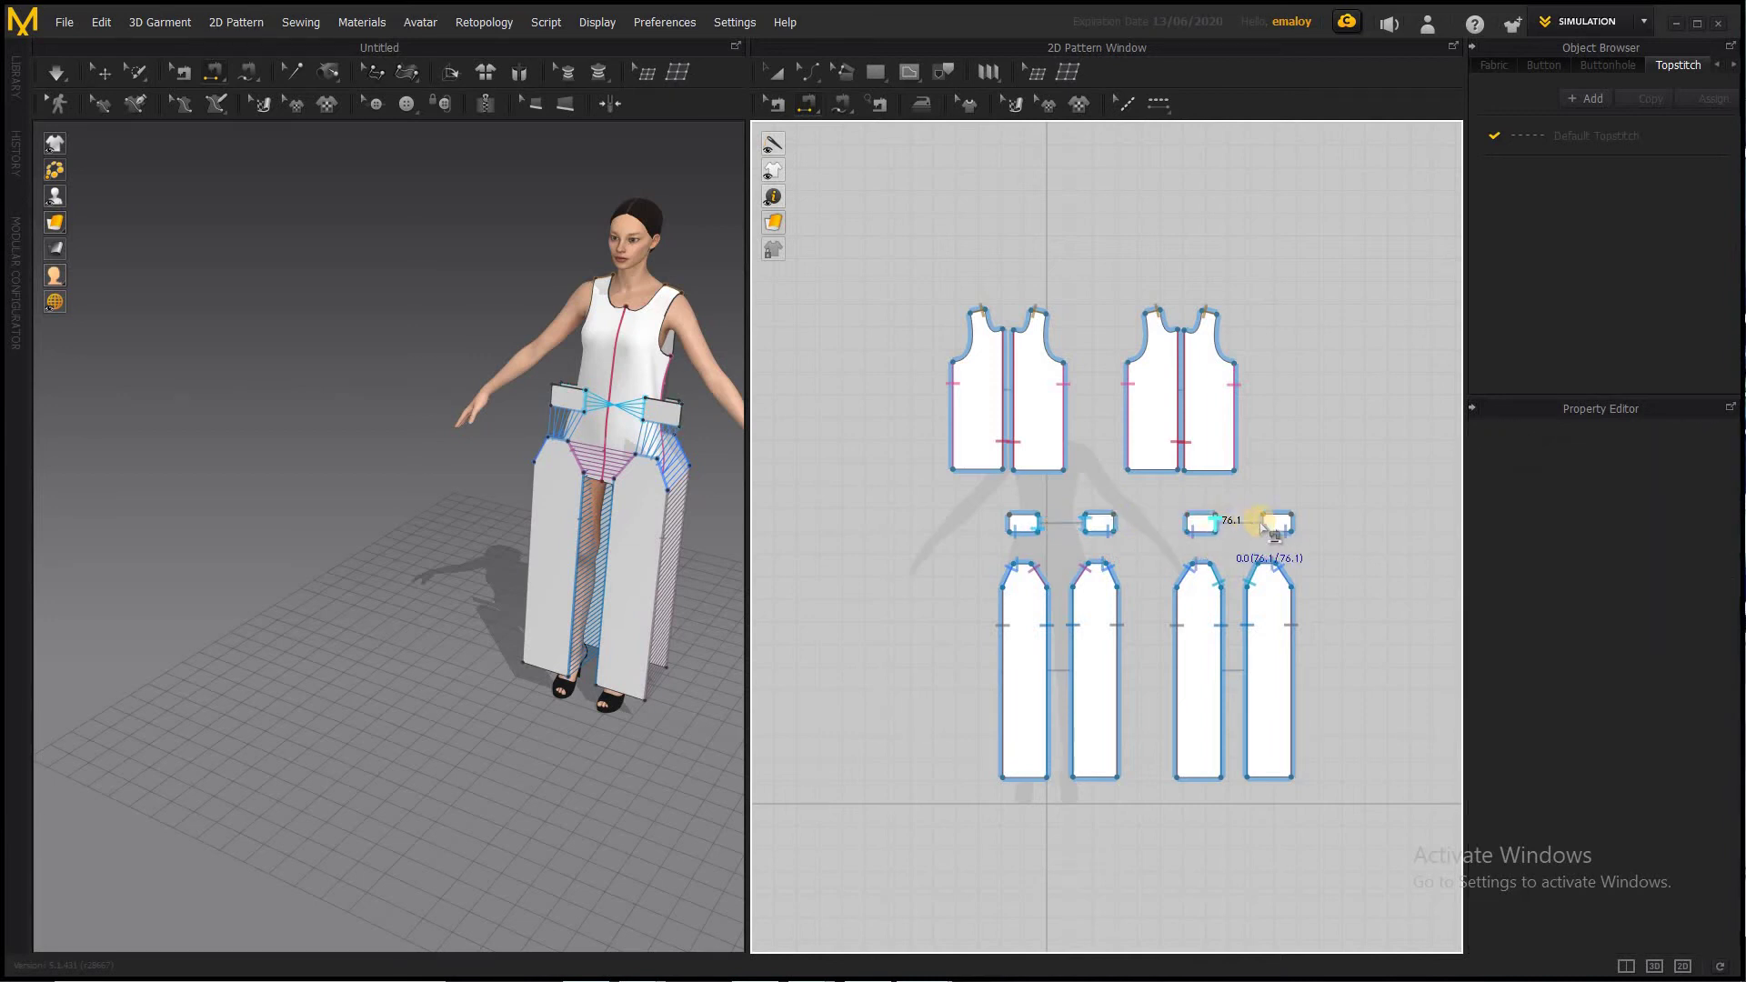
click(1259, 526)
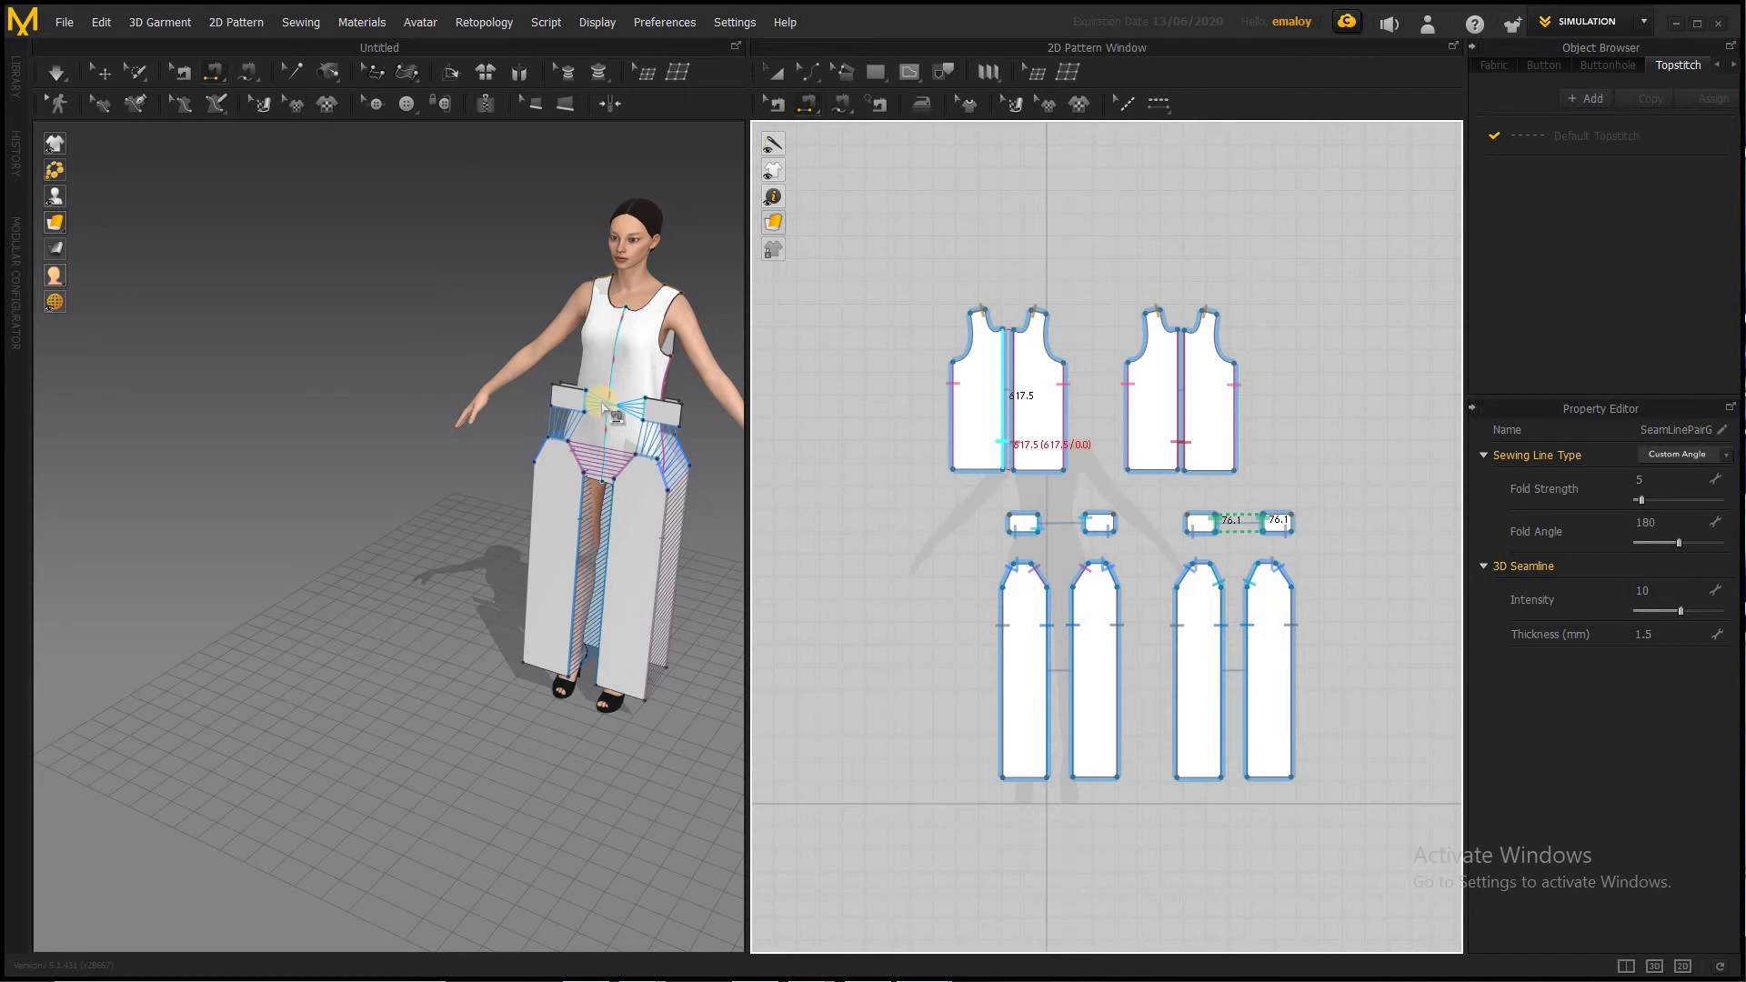
Reverse the sewing direction of the seam joining the two front rectangles
click(775, 103)
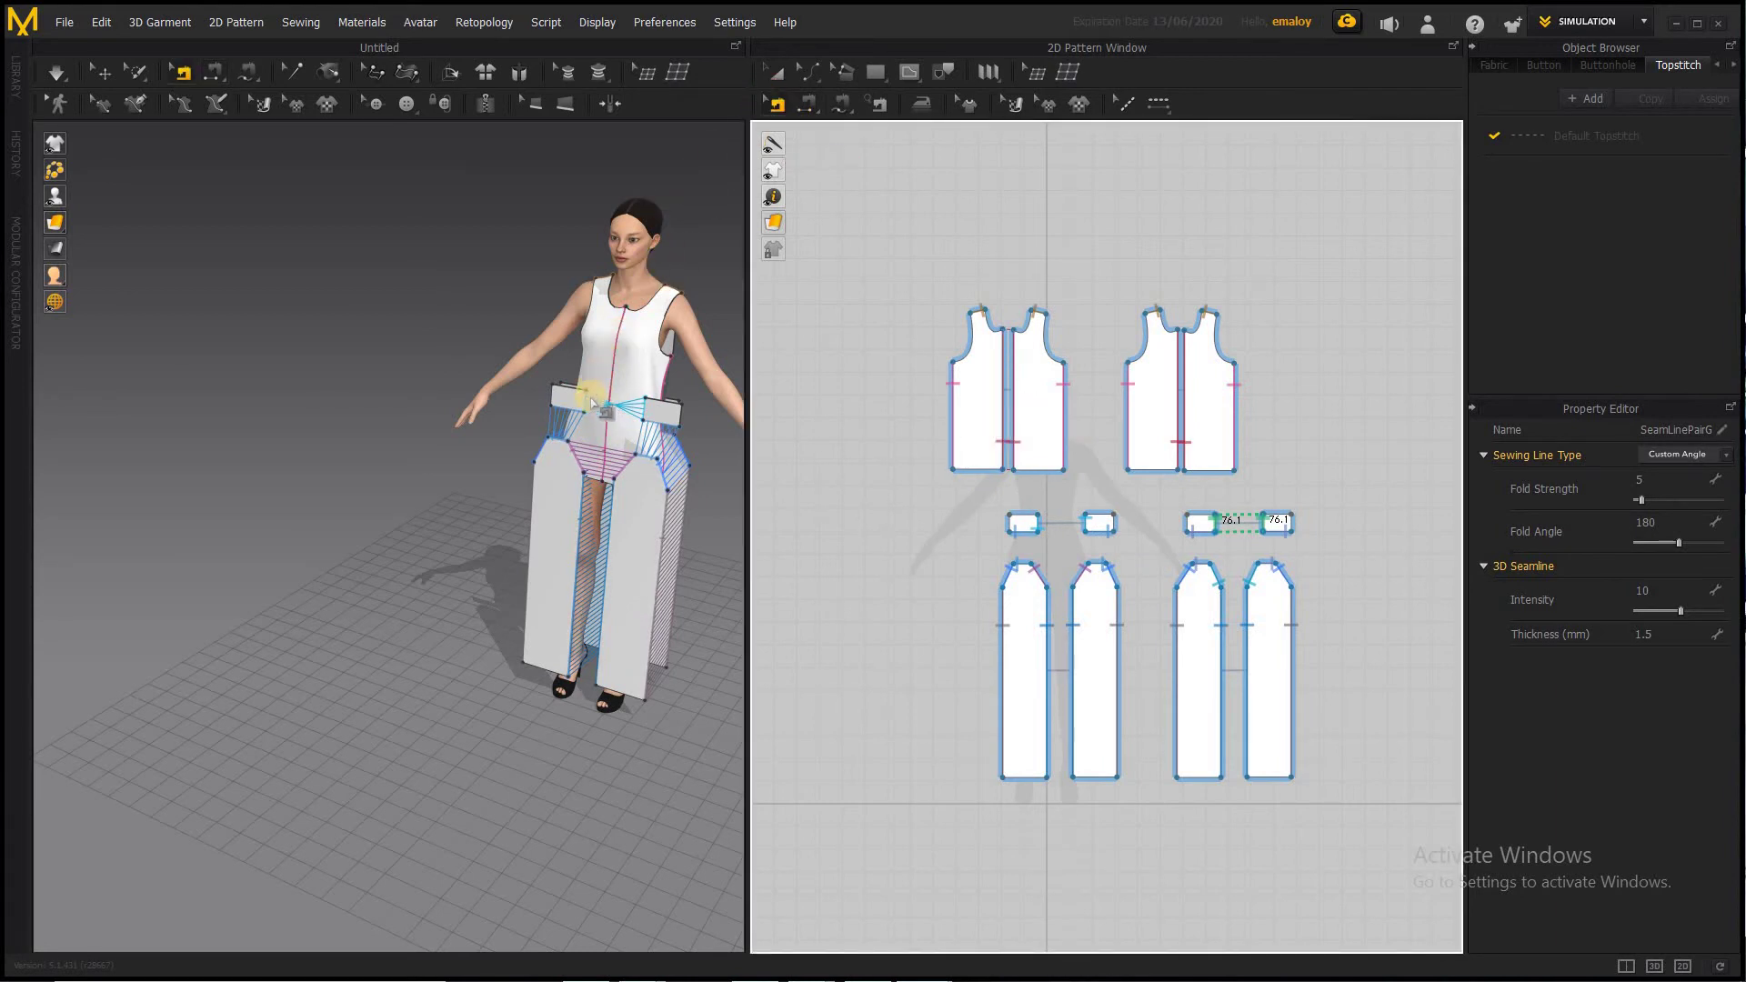
right_click(591, 398)
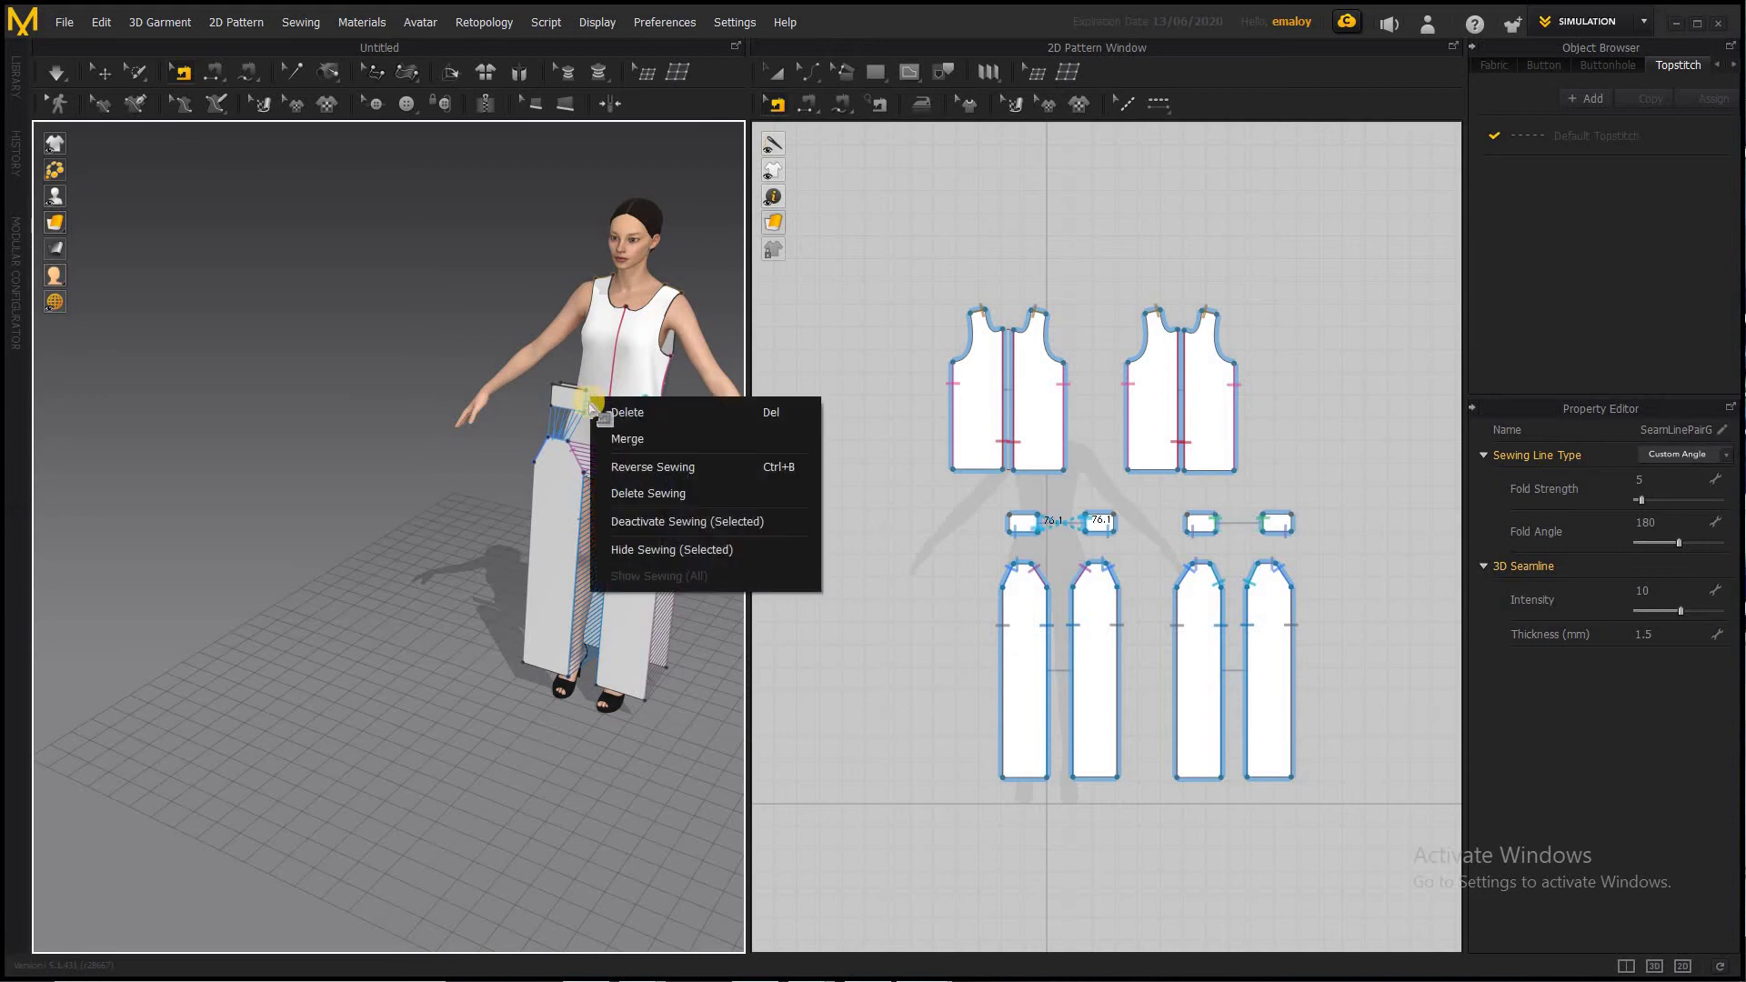
click(647, 466)
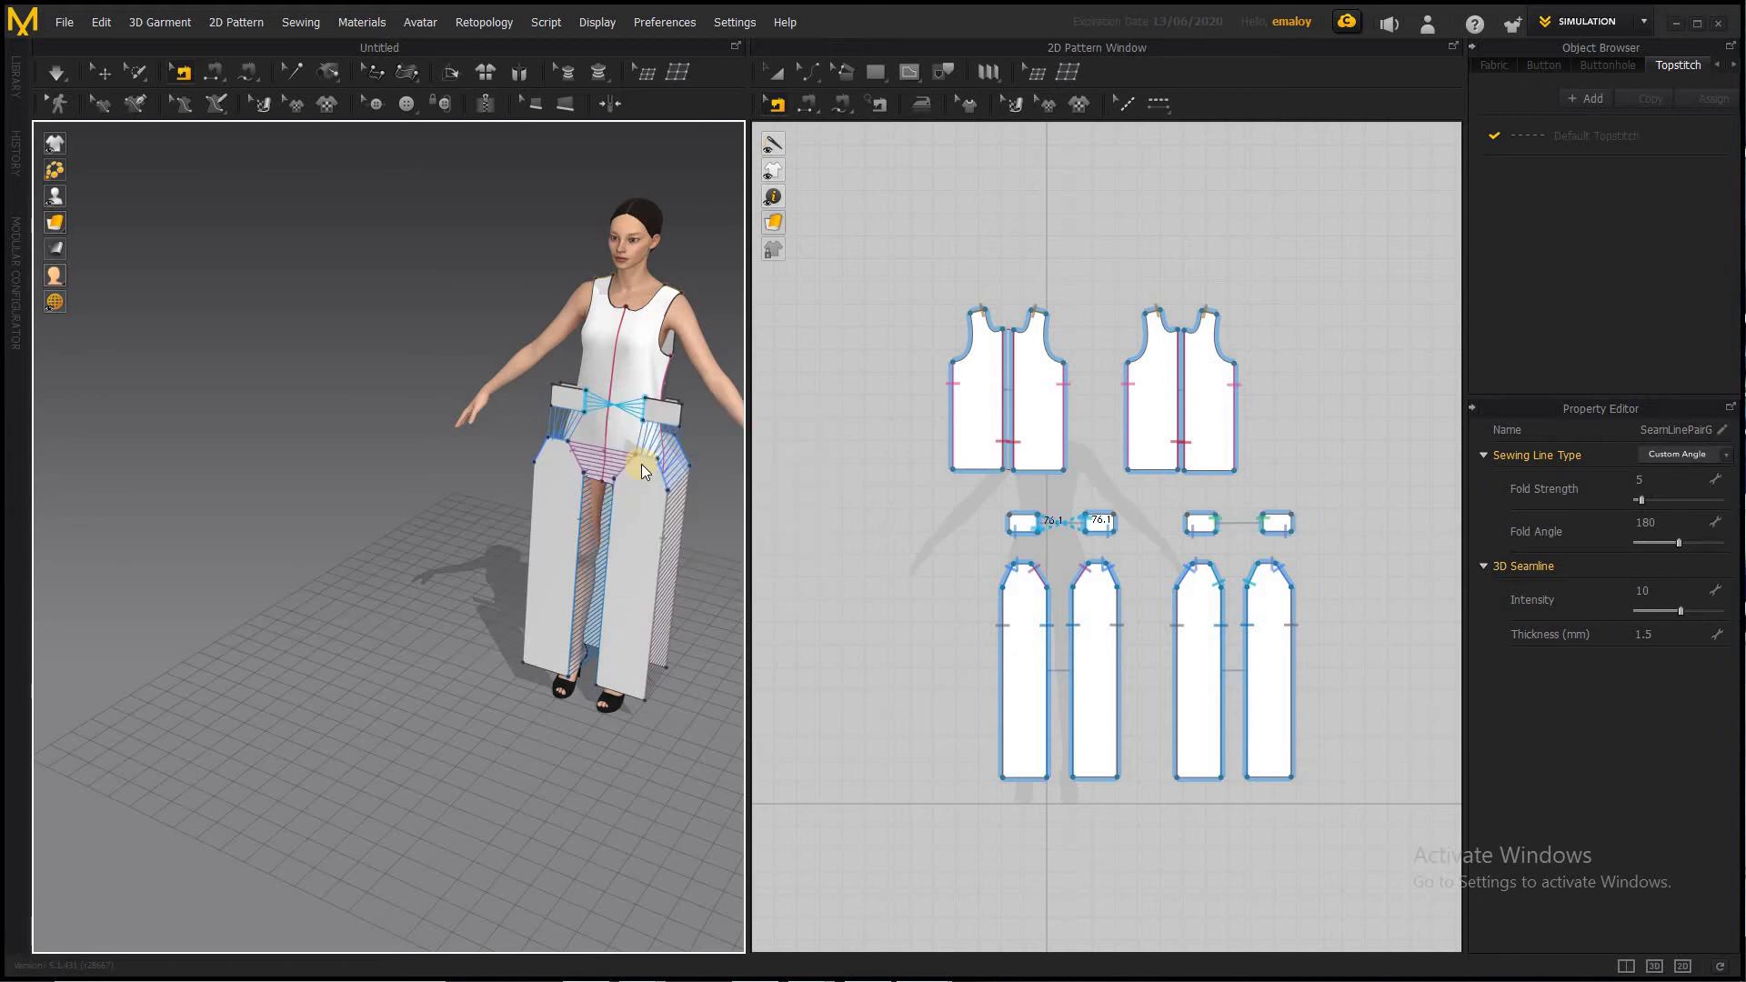
Simulate the sewn garment and pull the front bodice and waist rectangle on the avatar to adjust the drape
click(53, 79)
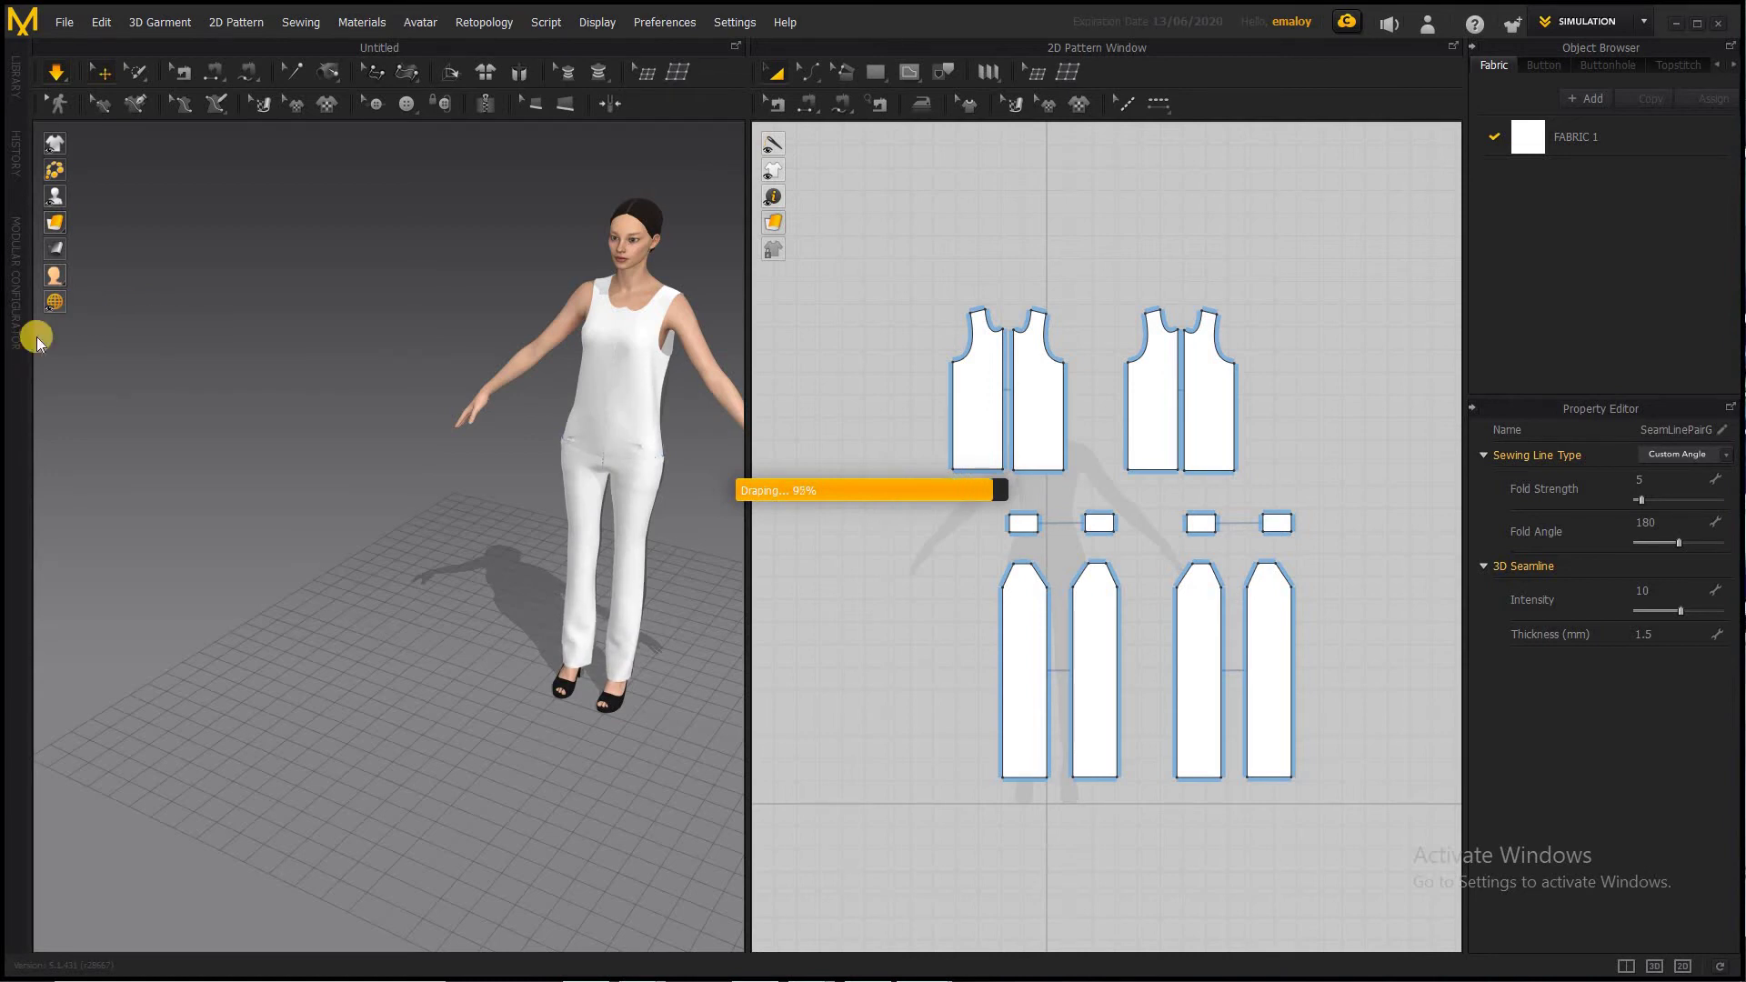
click(611, 285)
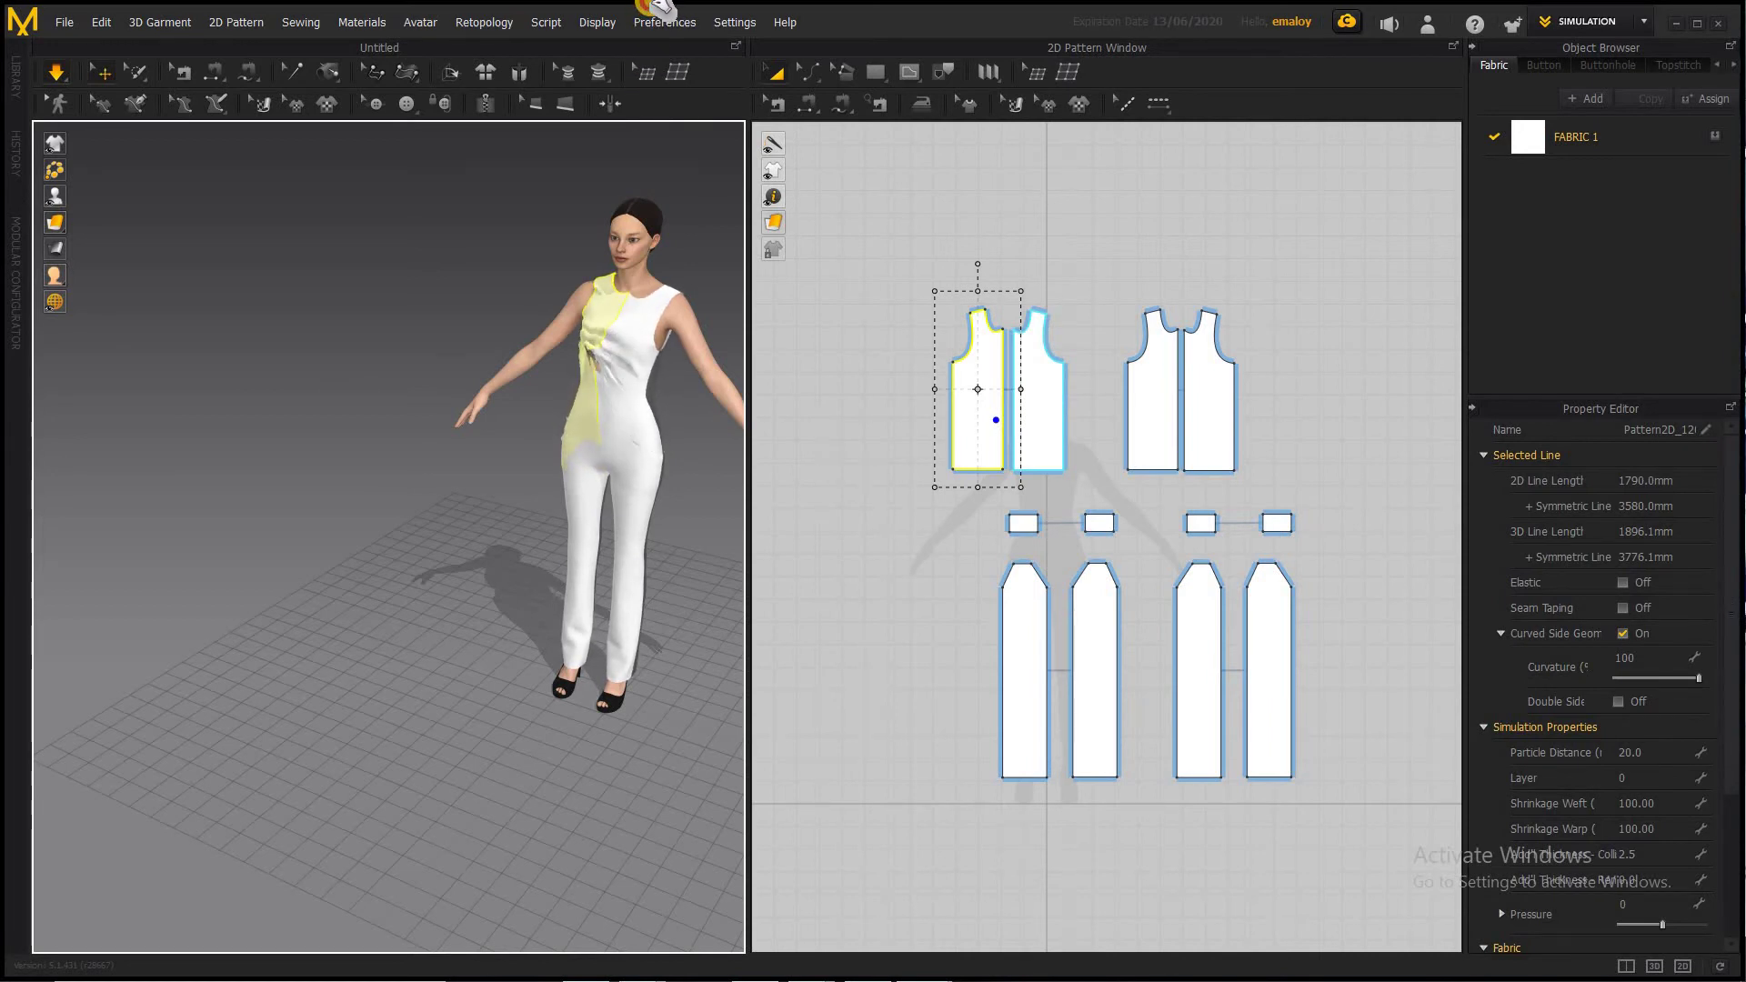
mouse_move(596, 364)
mouse_down()
mouse_move(639, 453)
mouse_move(612, 334)
mouse_up()
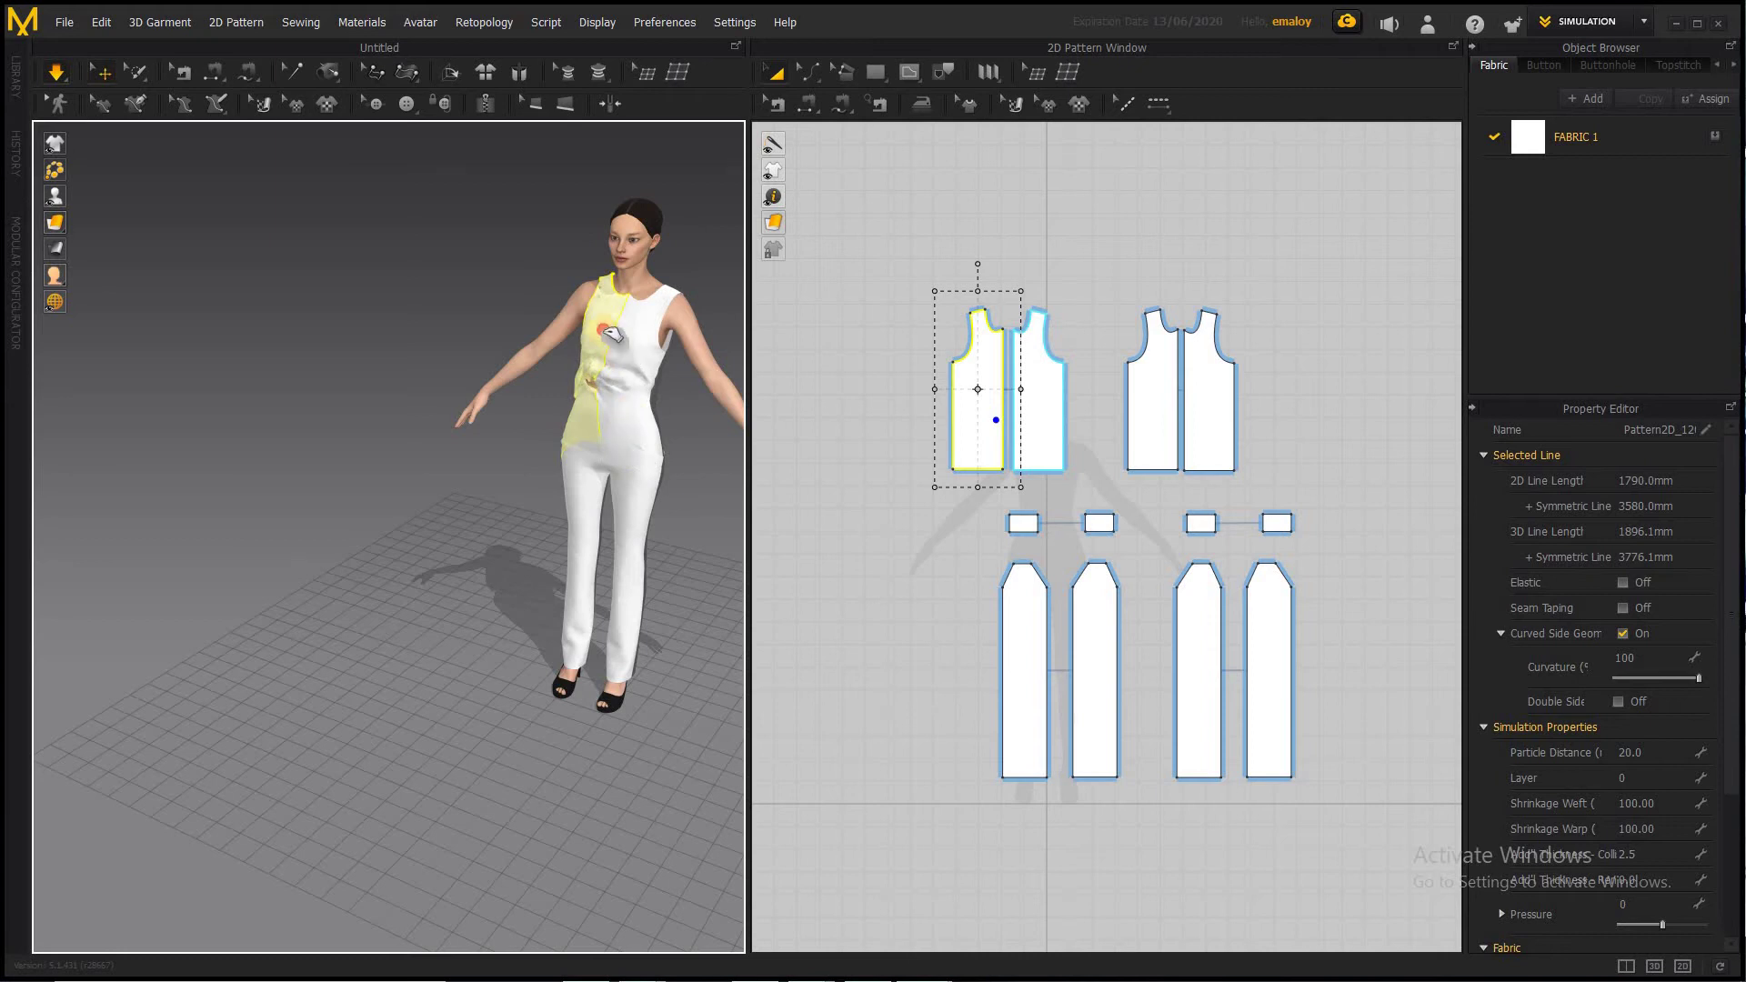
drag(625, 440, 478, 236)
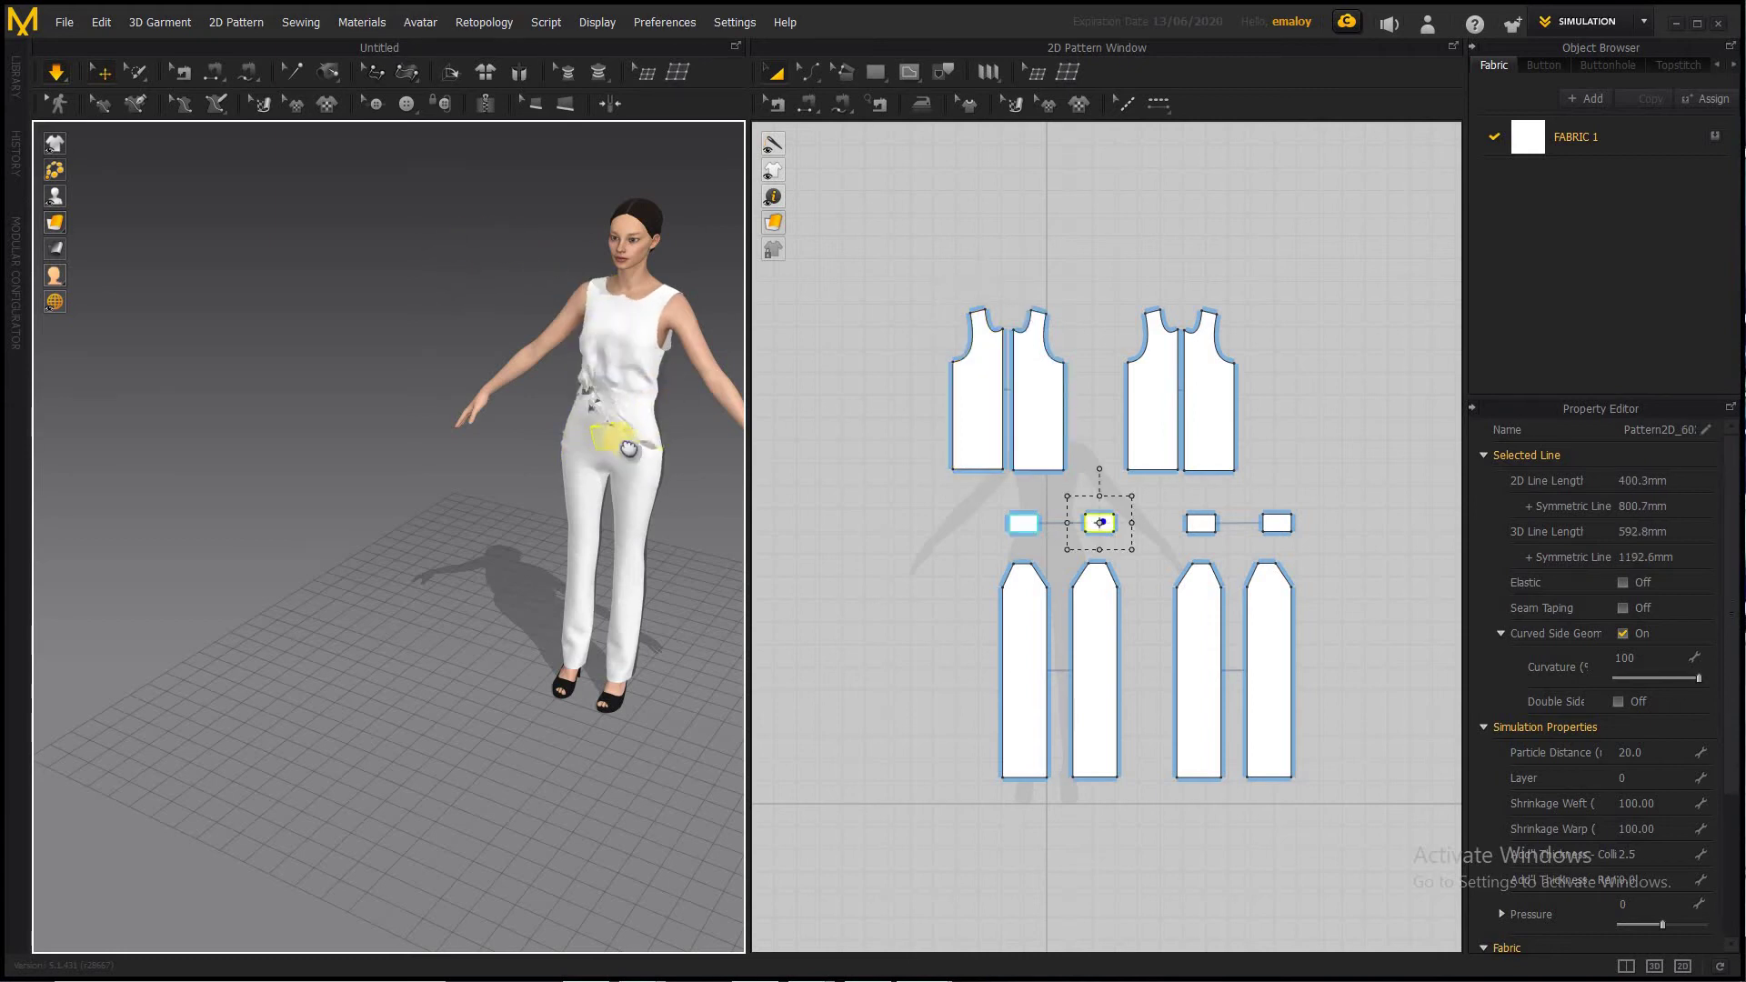
Pull the top's front panel out over the trouser waist from the avatar's side
right_drag(628, 448, 418, 446)
key(Escape)
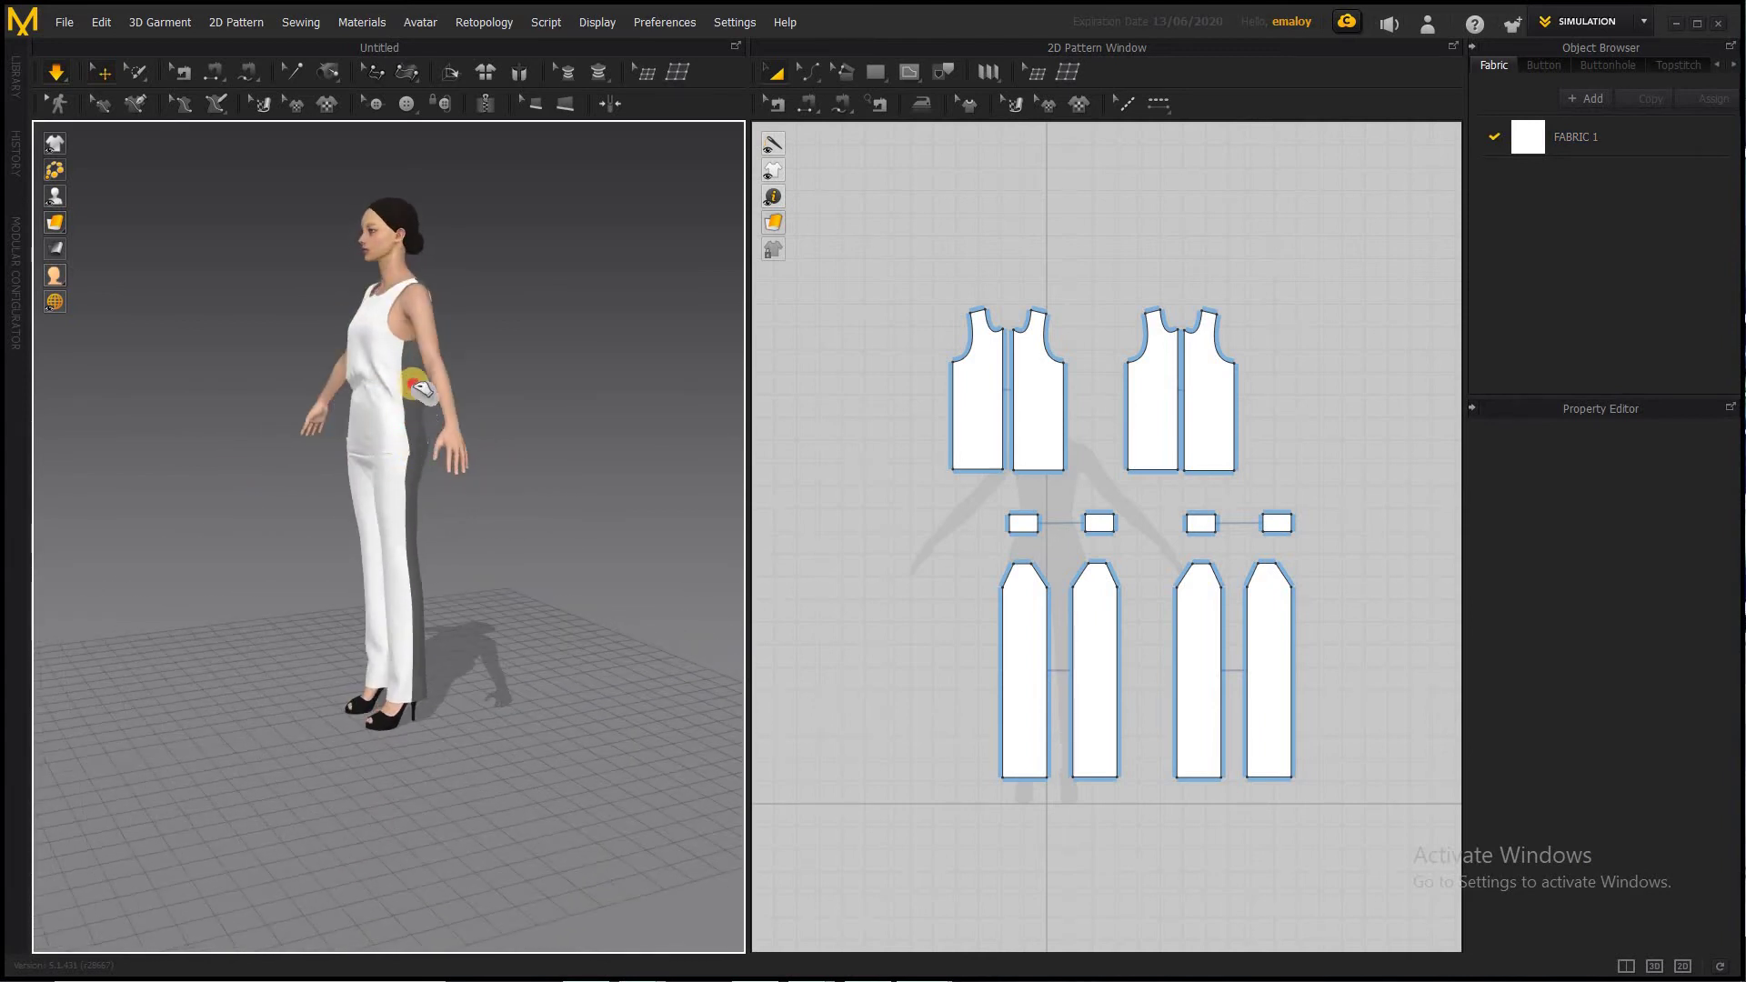
click(414, 393)
drag(464, 339, 526, 229)
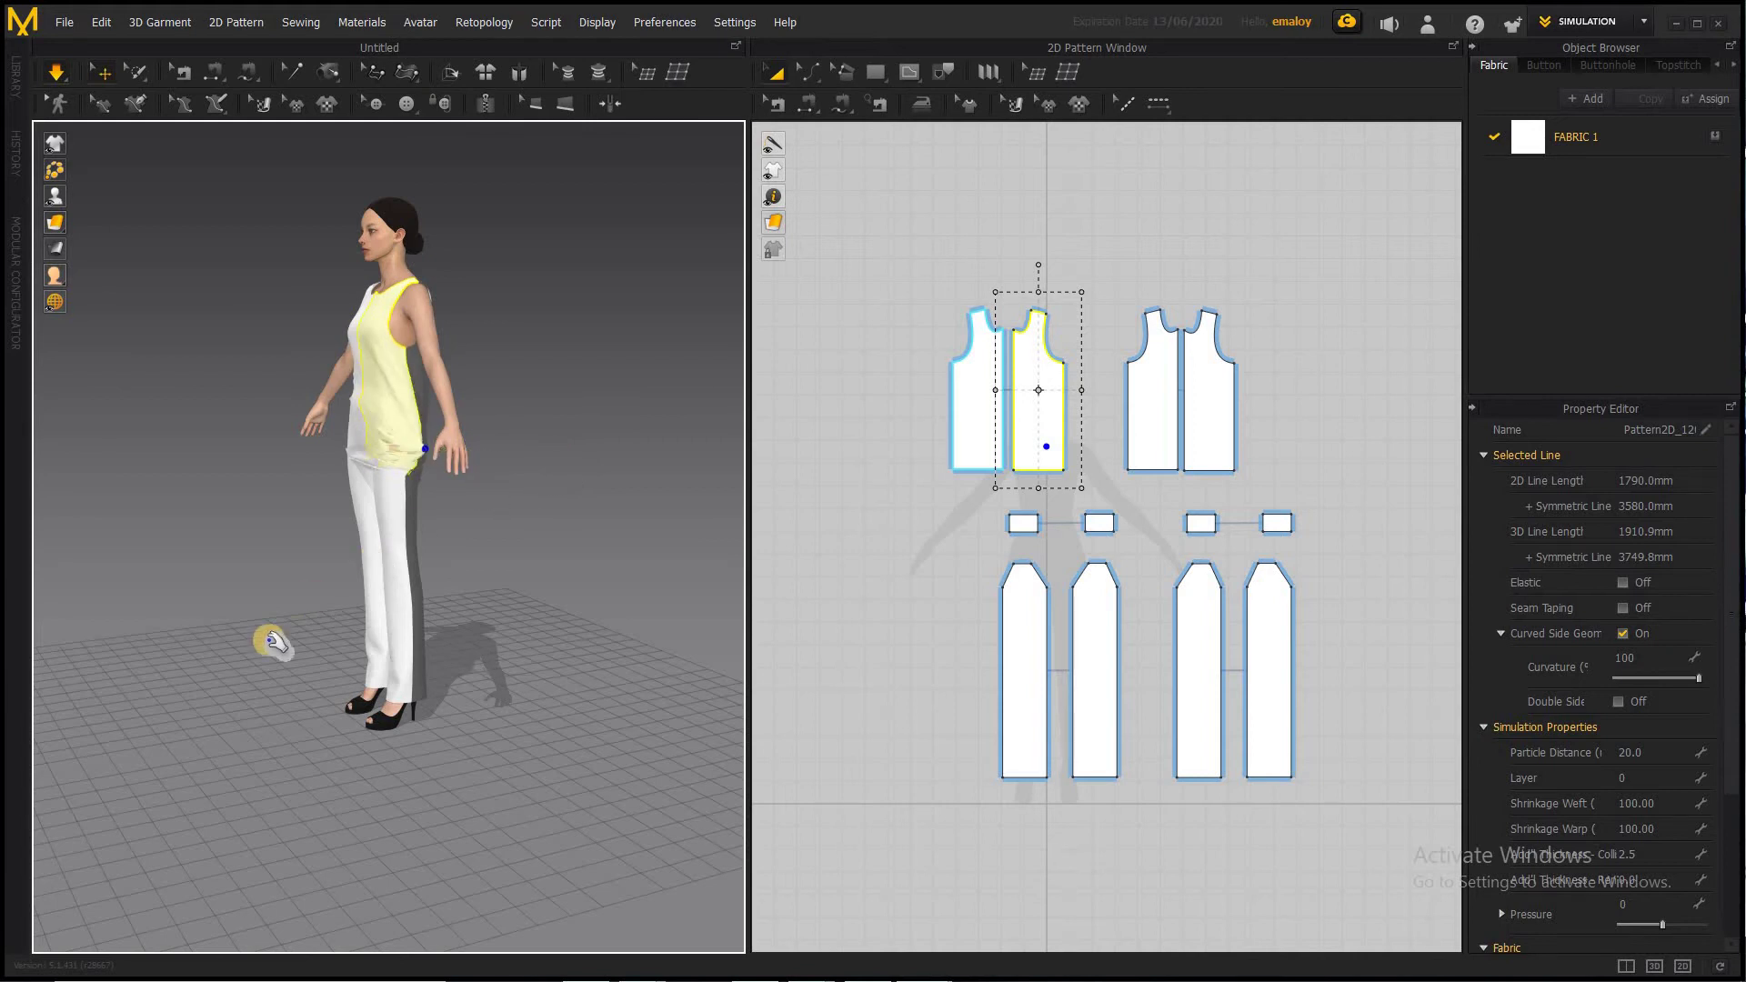
Adjust both front bodice panels on the avatar from the front view during simulation, and clear the selection
key(2)
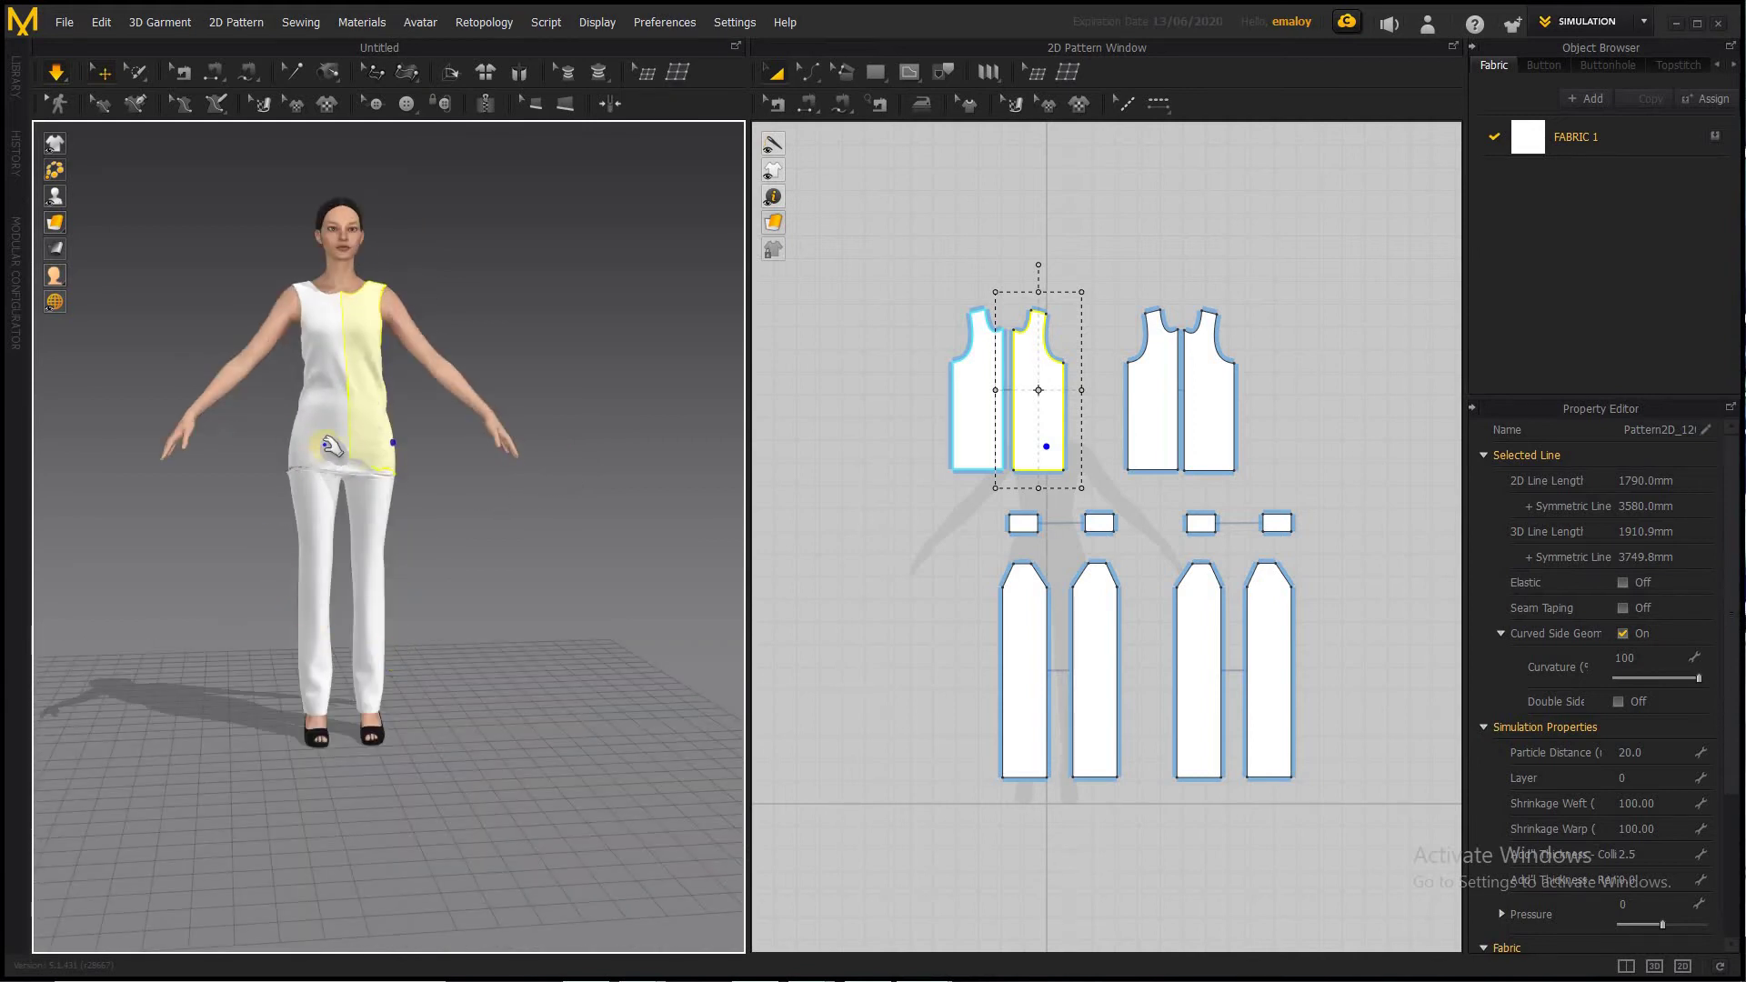
click(318, 332)
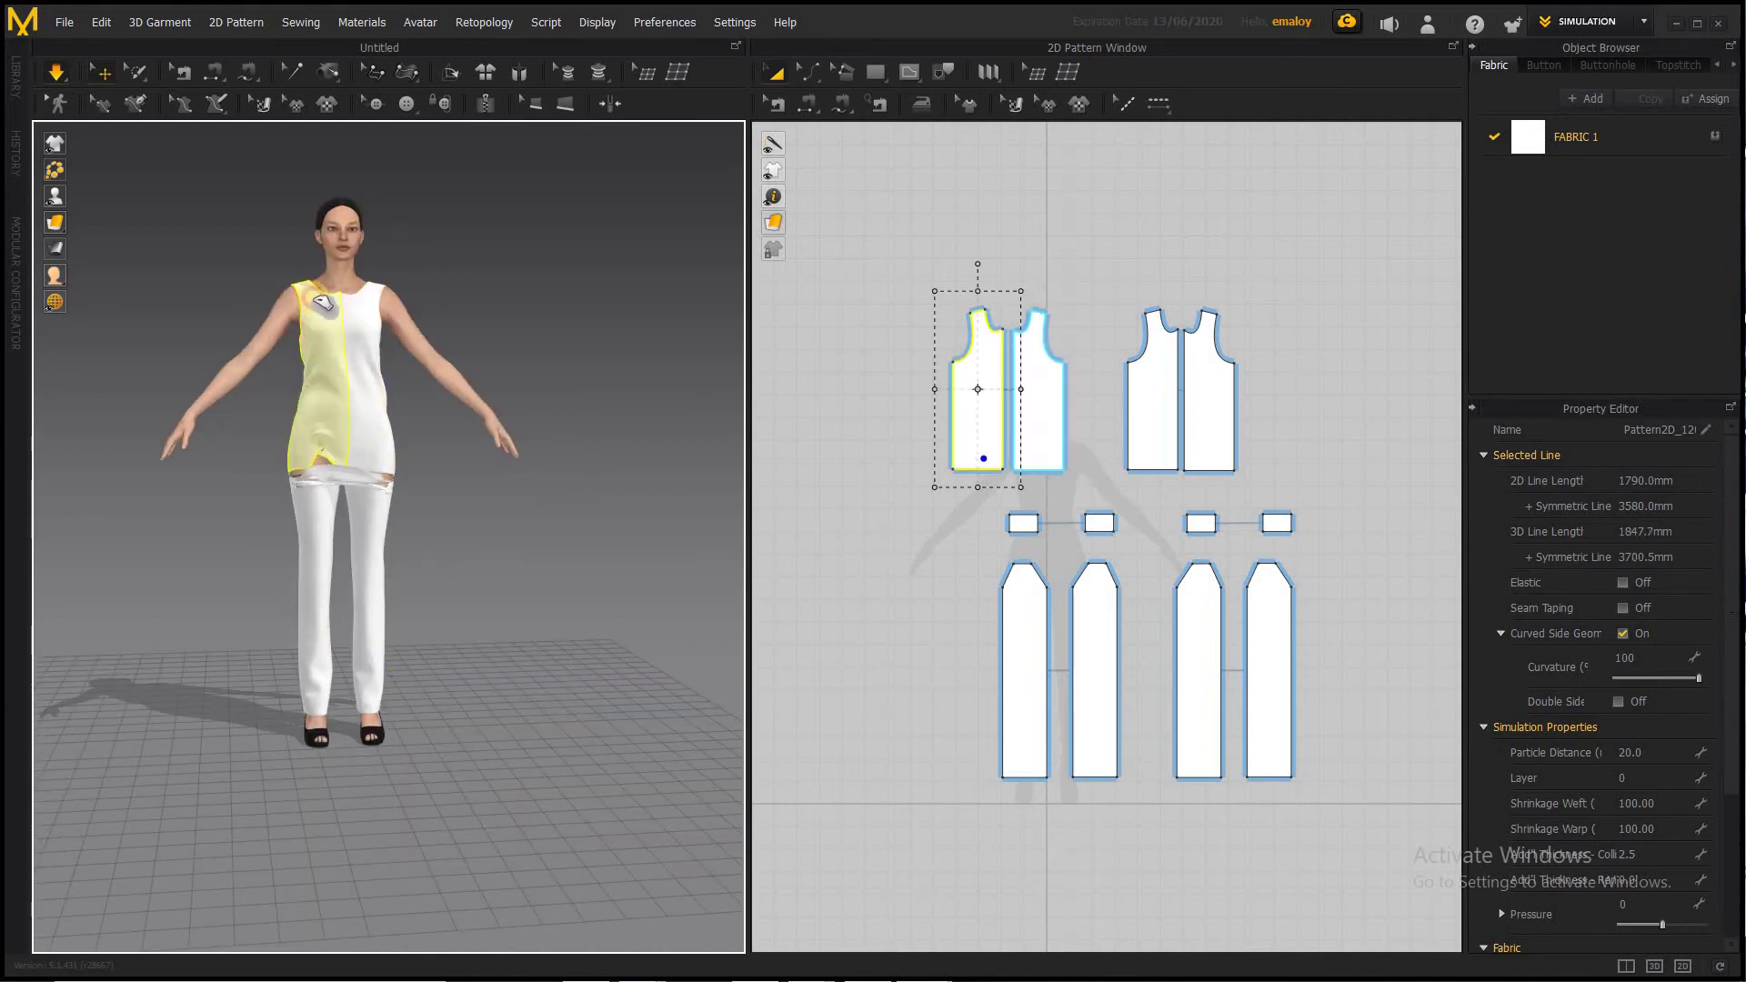
click(337, 357)
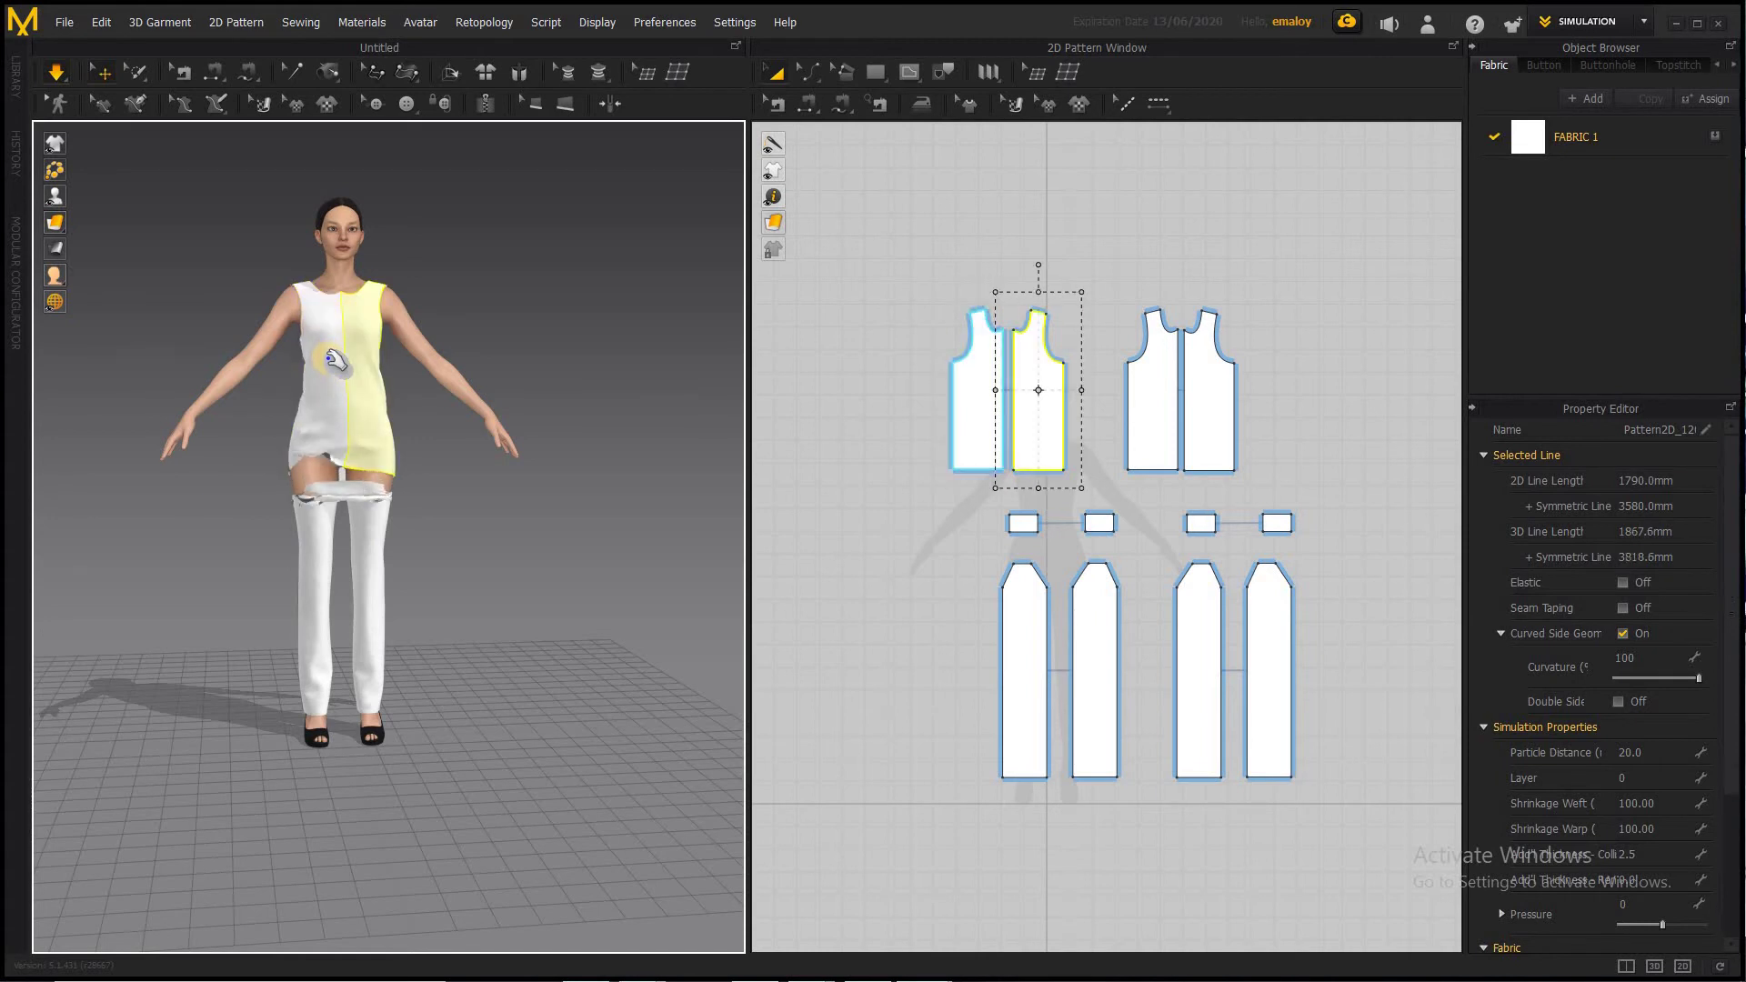
click(409, 496)
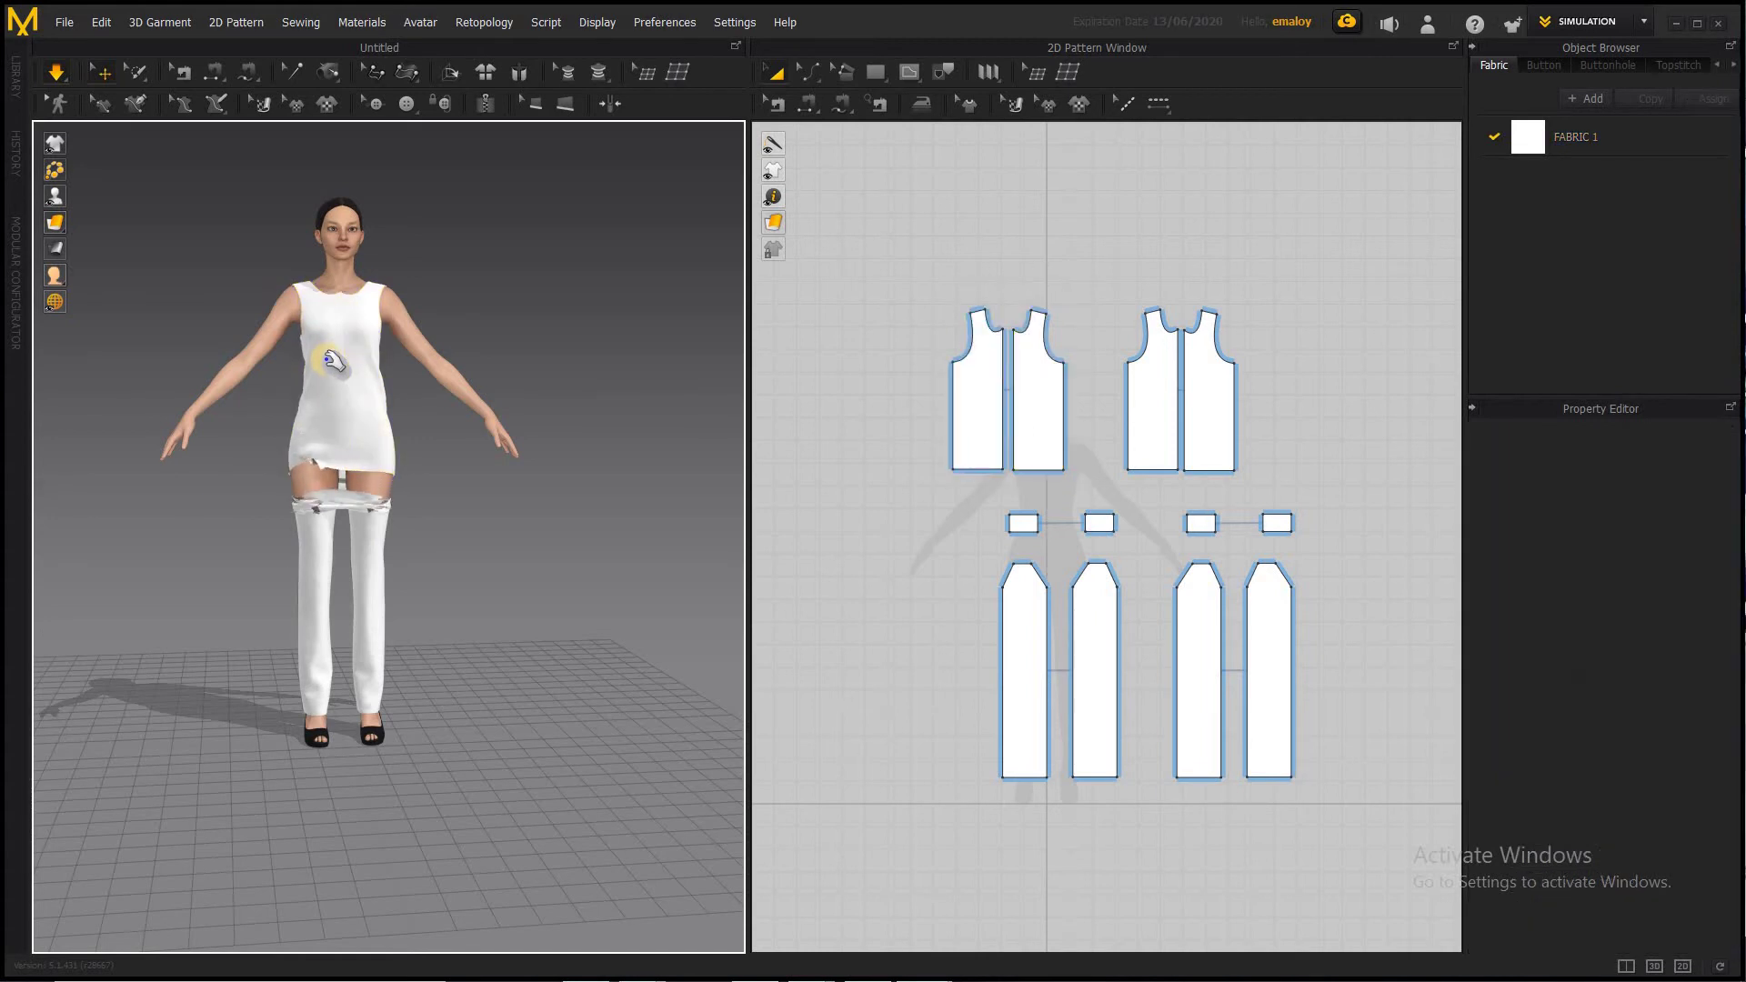
Undo the latest drape adjustments and the simulation back to the flat arrangement of the trouser pieces, and clear the selection
click(361, 499)
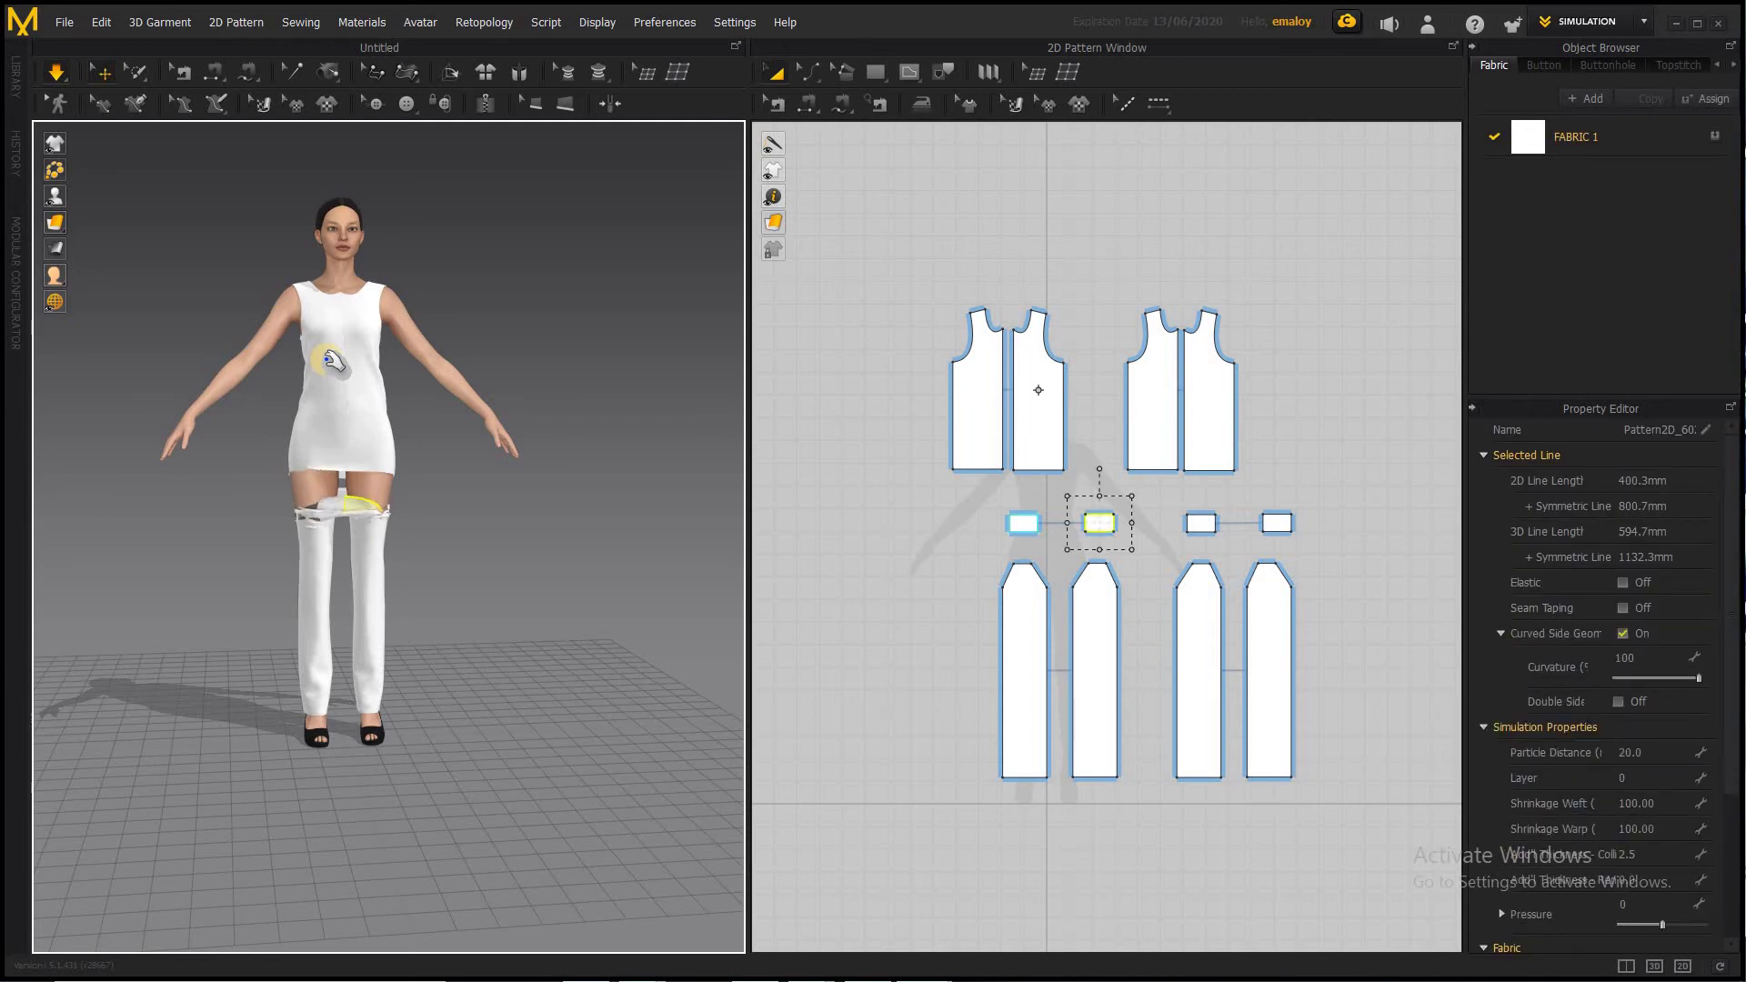
click(332, 361)
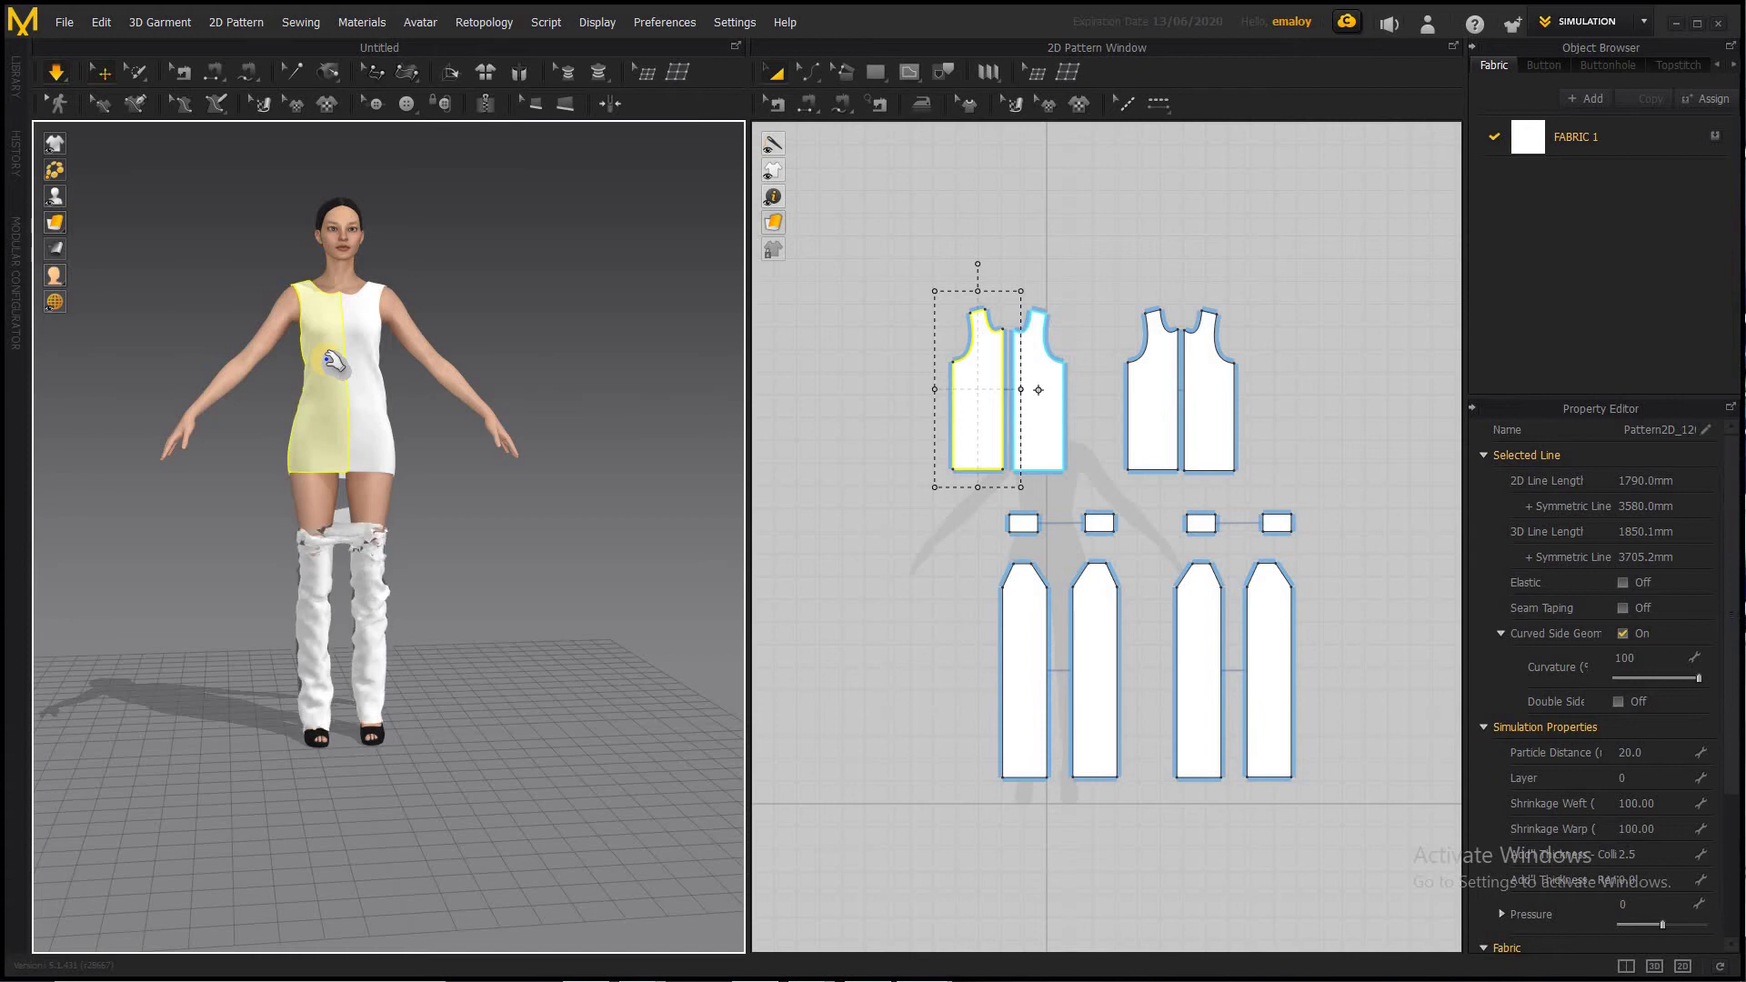
key(ctrl+z)
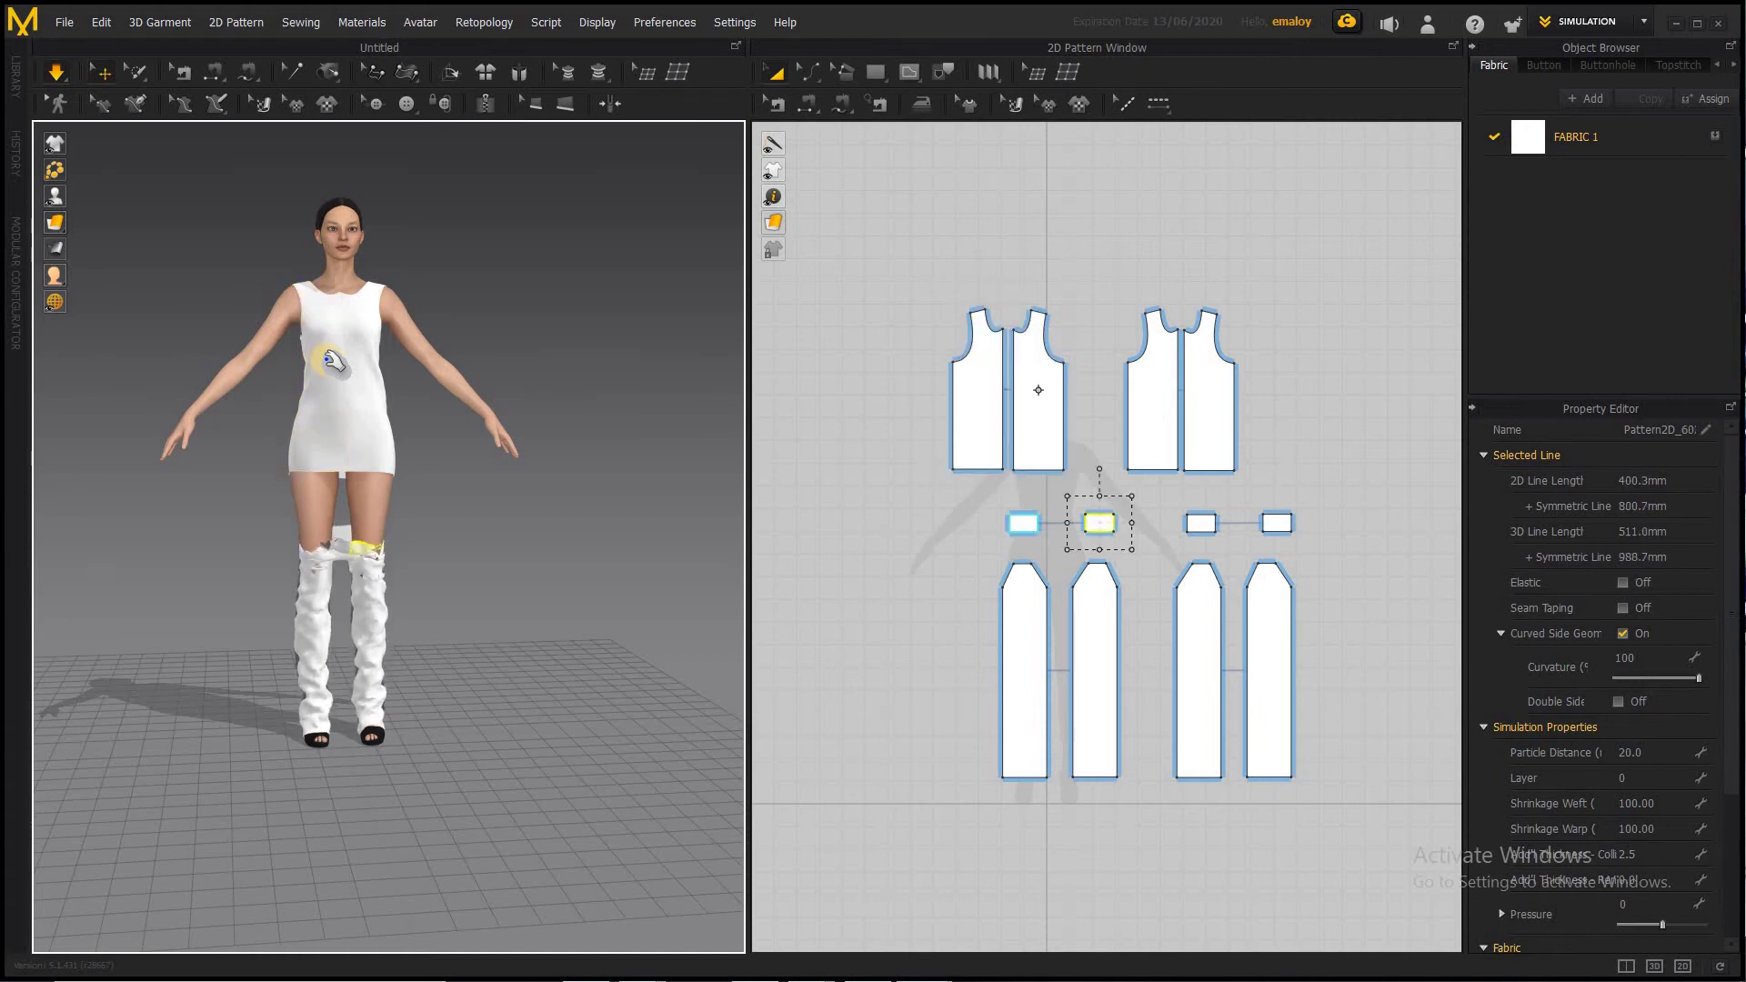
key(ctrl+z)
key(ctrl+z)
key(ctrl+z)
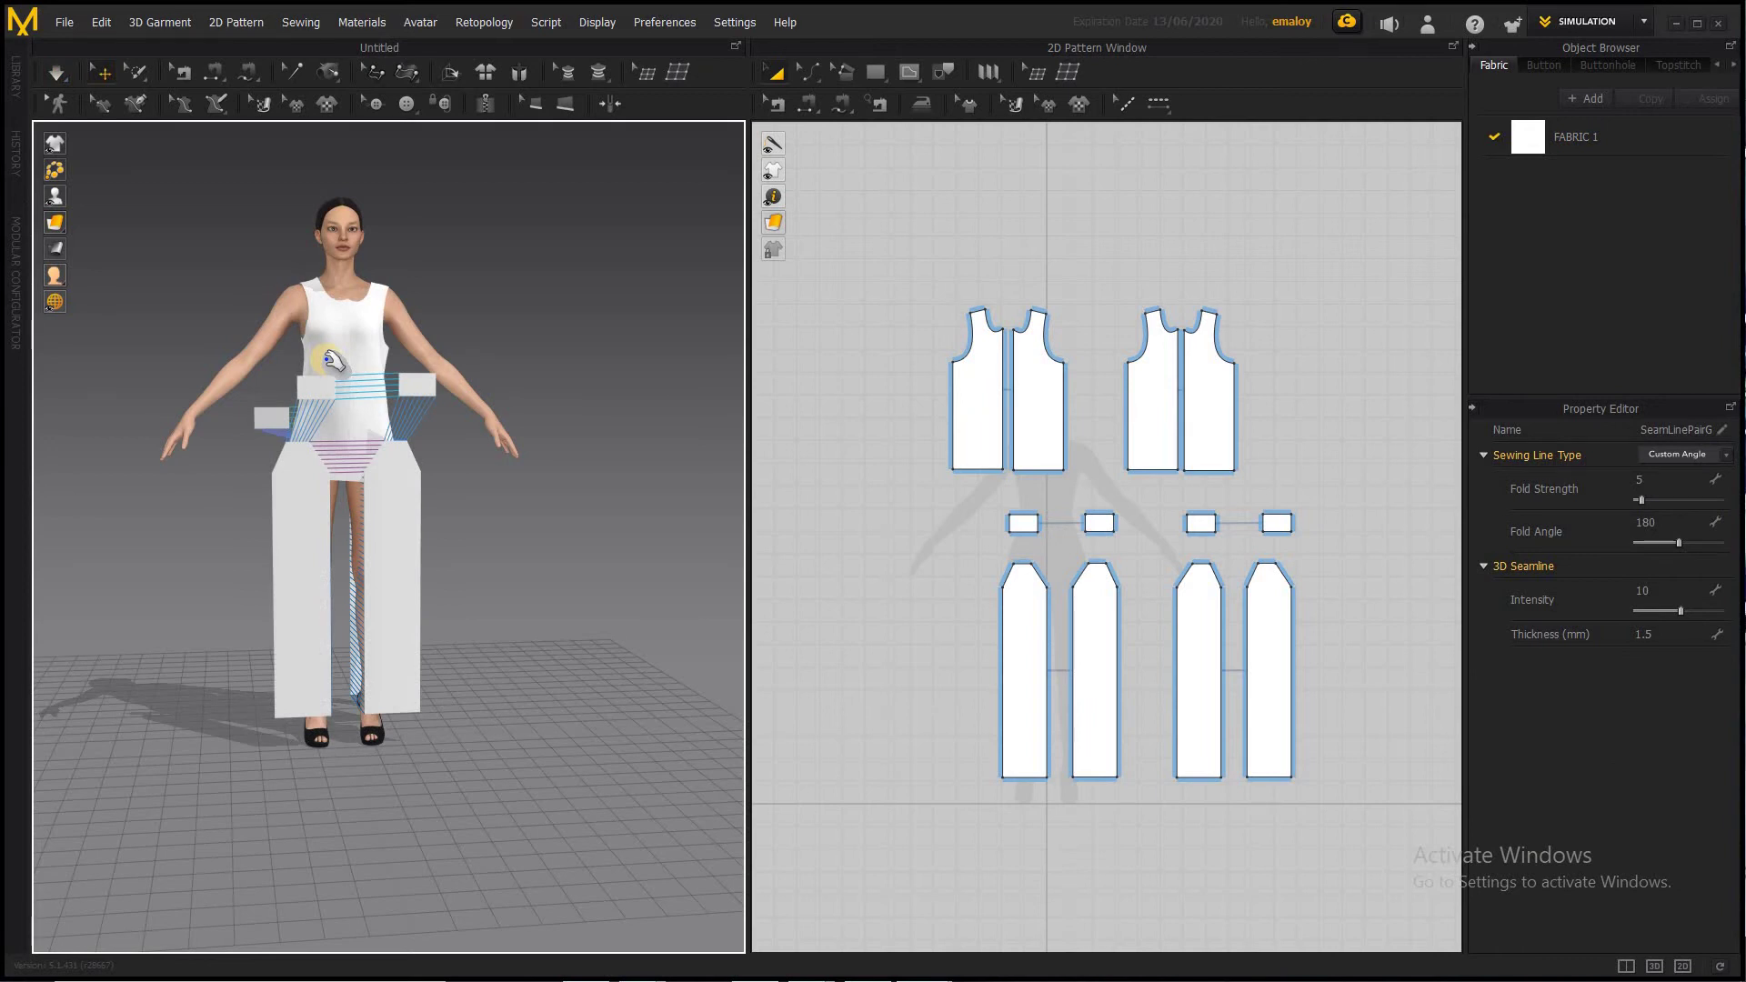
right_click(326, 360)
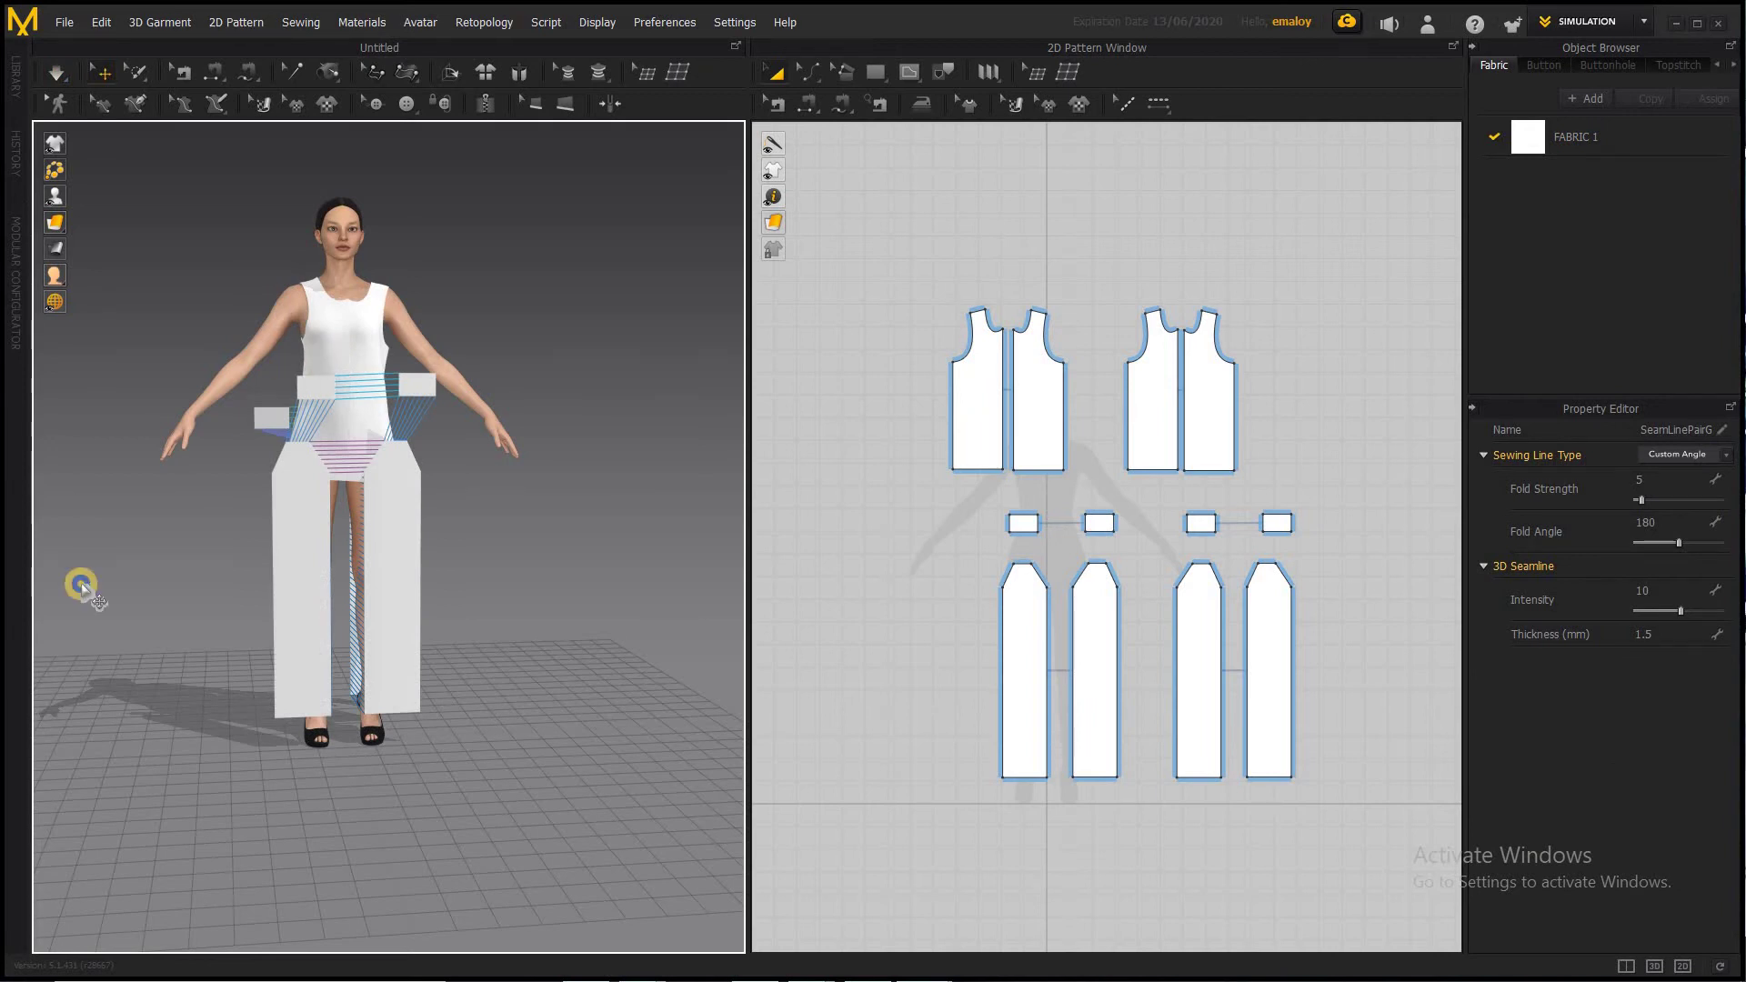
click(206, 790)
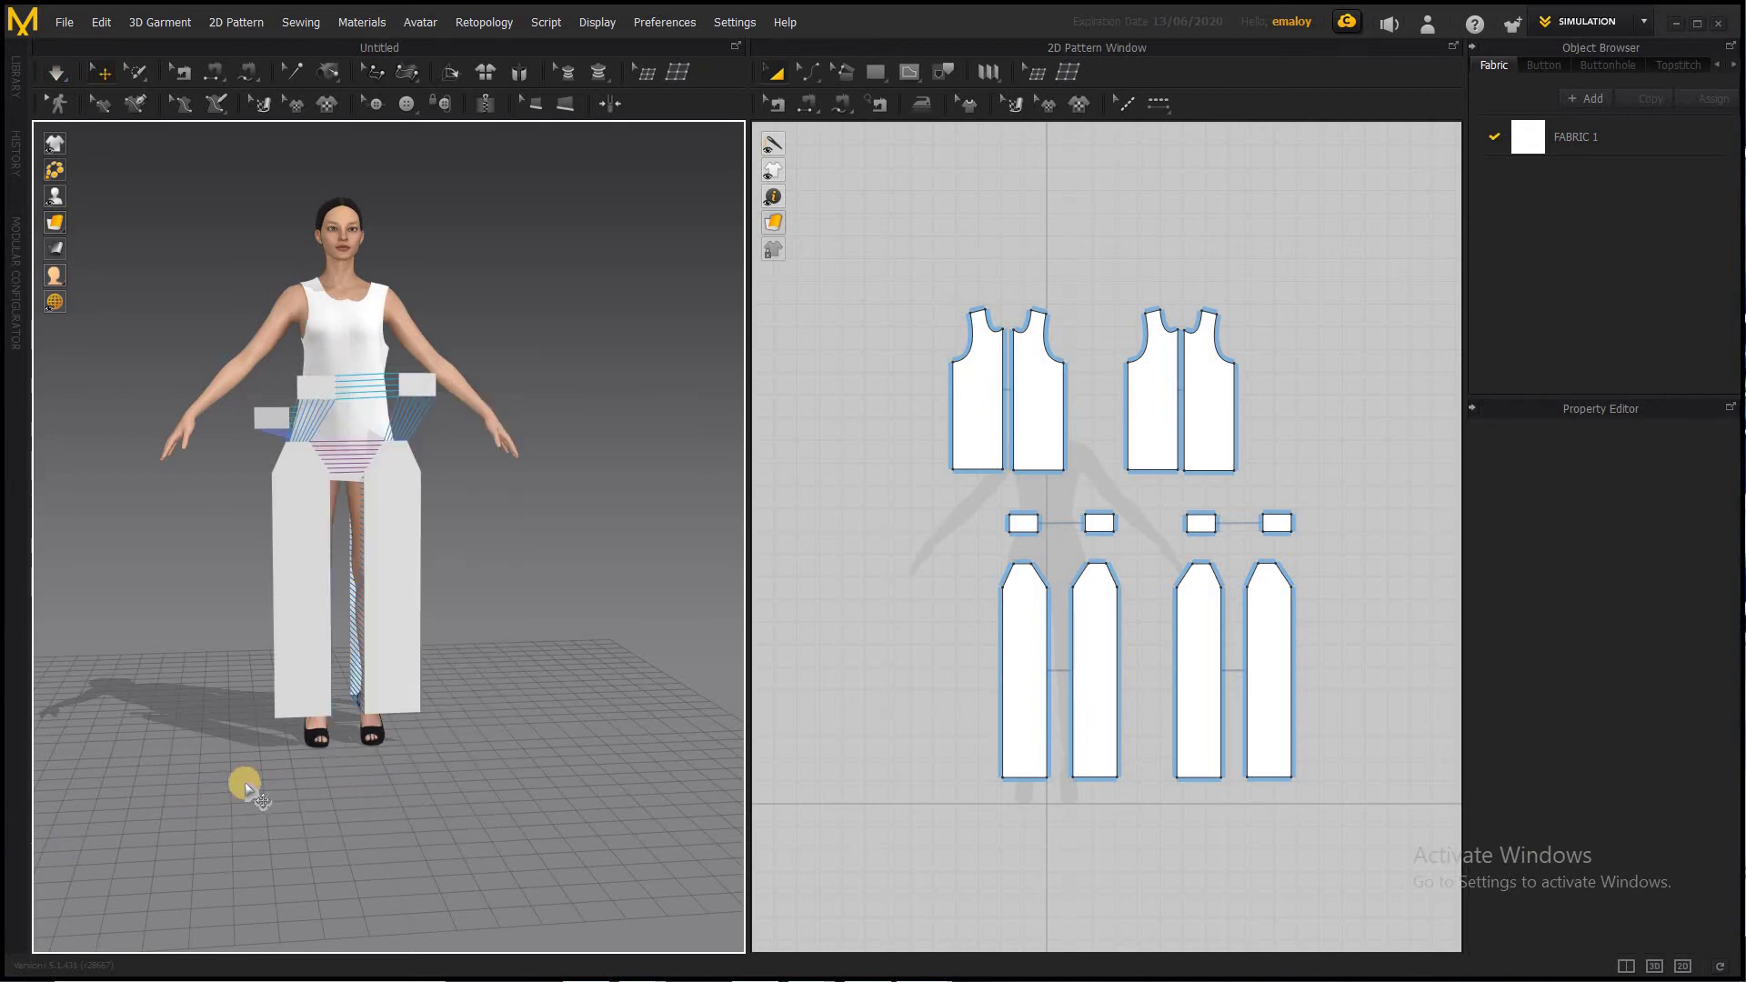
Sew the outer side edge of the front waist rectangle to the side edge of the back waist rectangle with Segment Sewing
right_drag(273, 783, 380, 746)
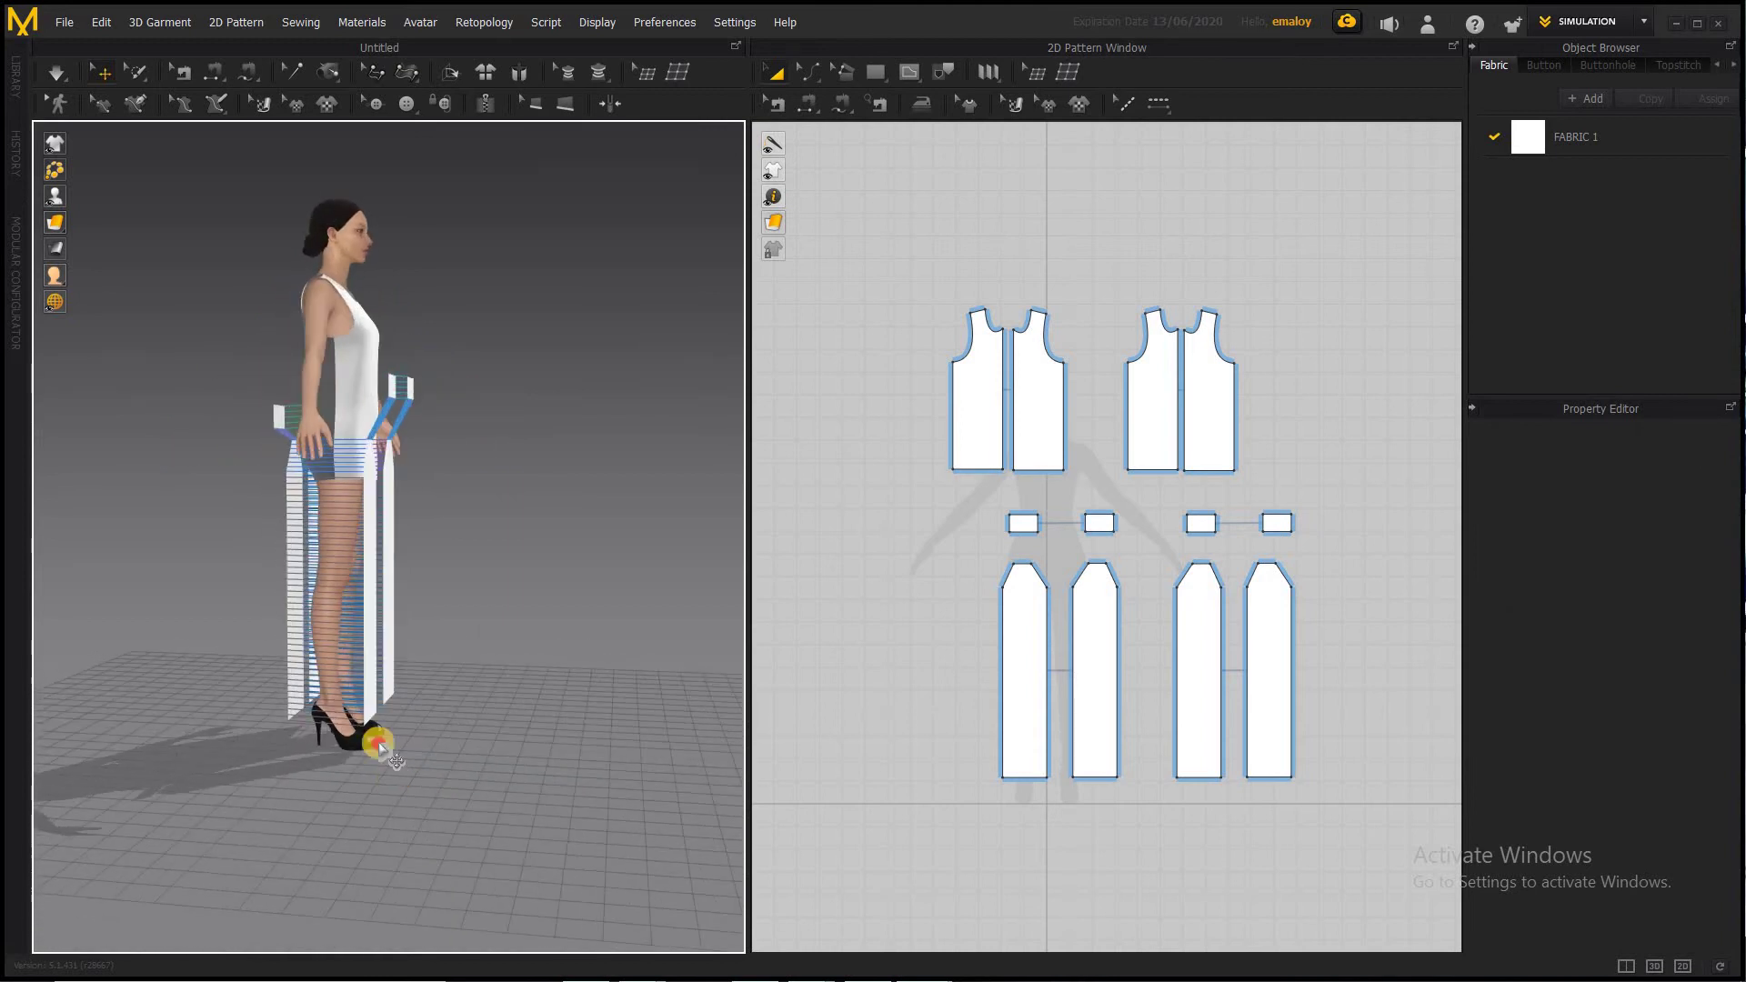
click(810, 100)
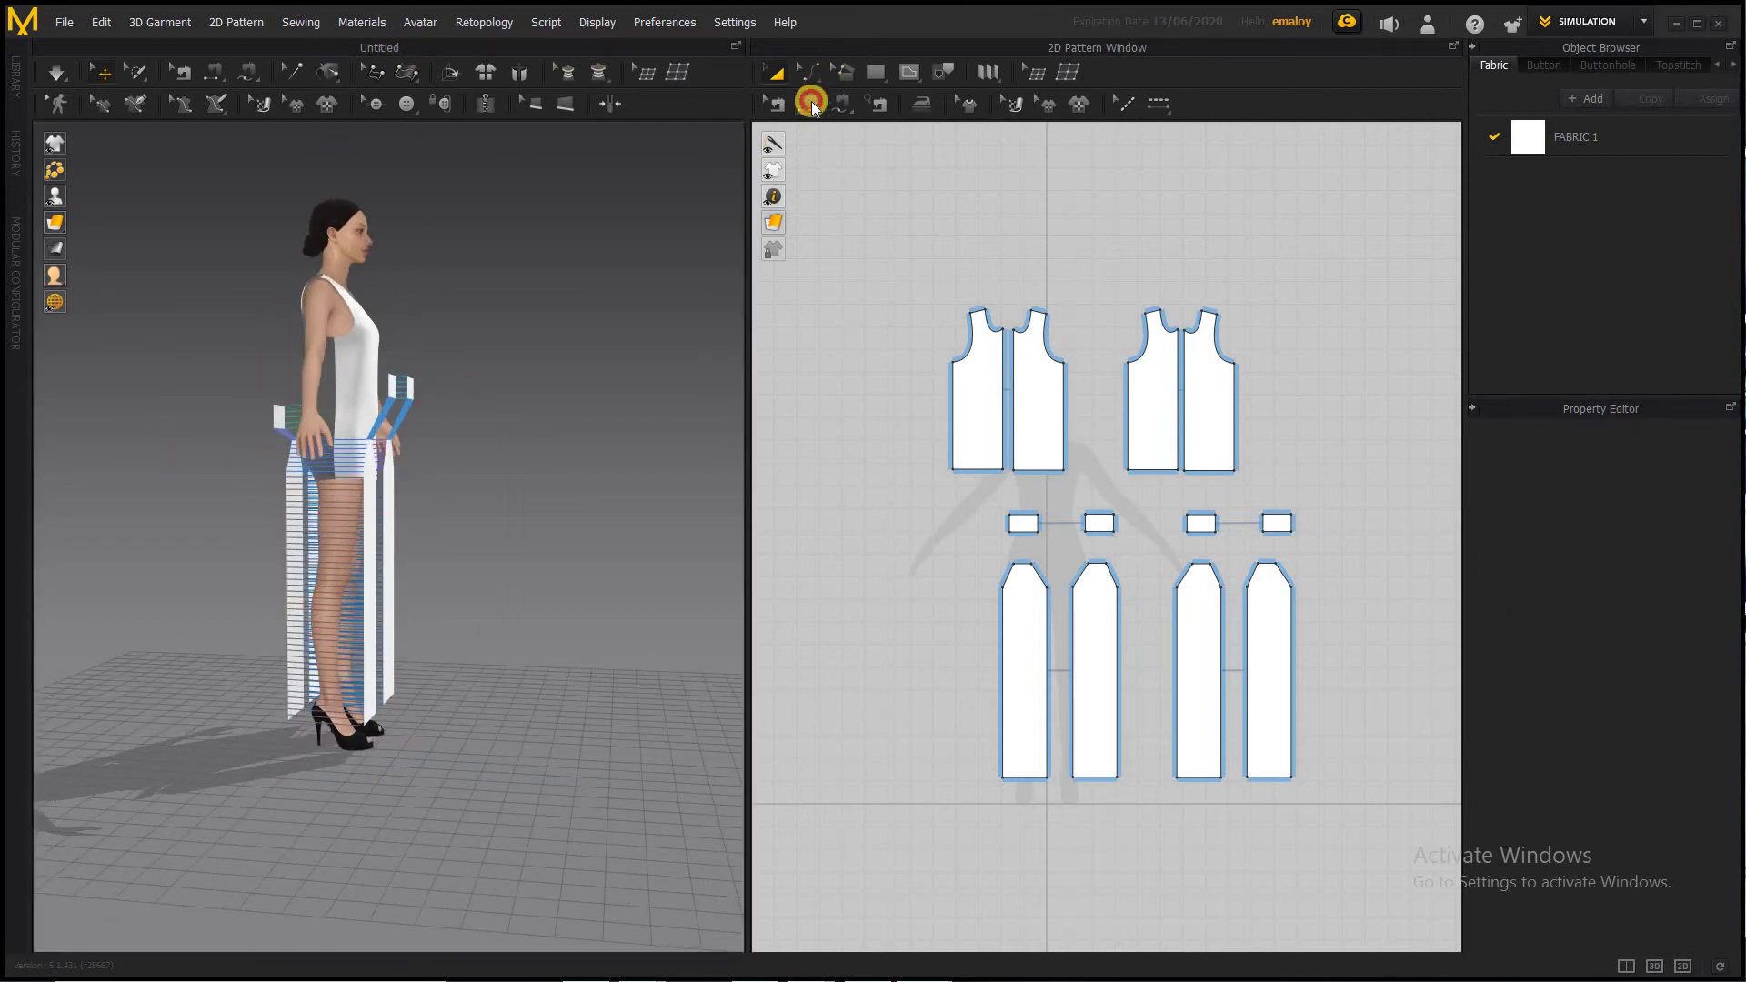
click(389, 383)
click(272, 420)
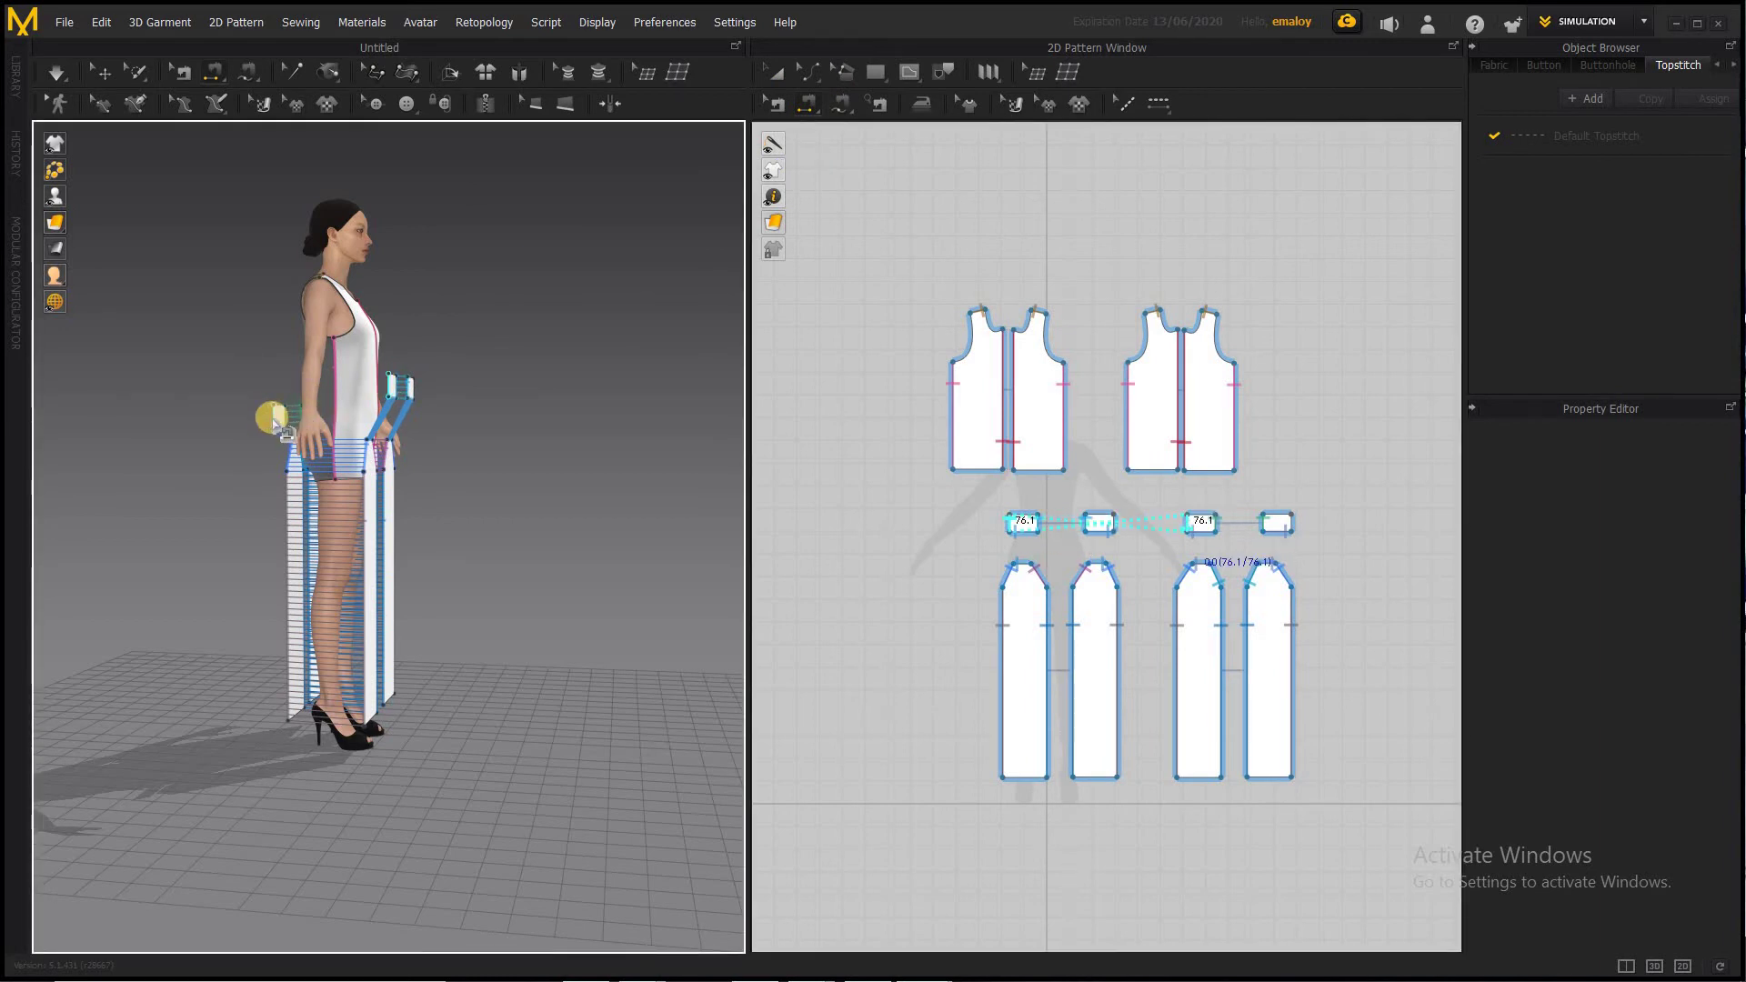
click(273, 419)
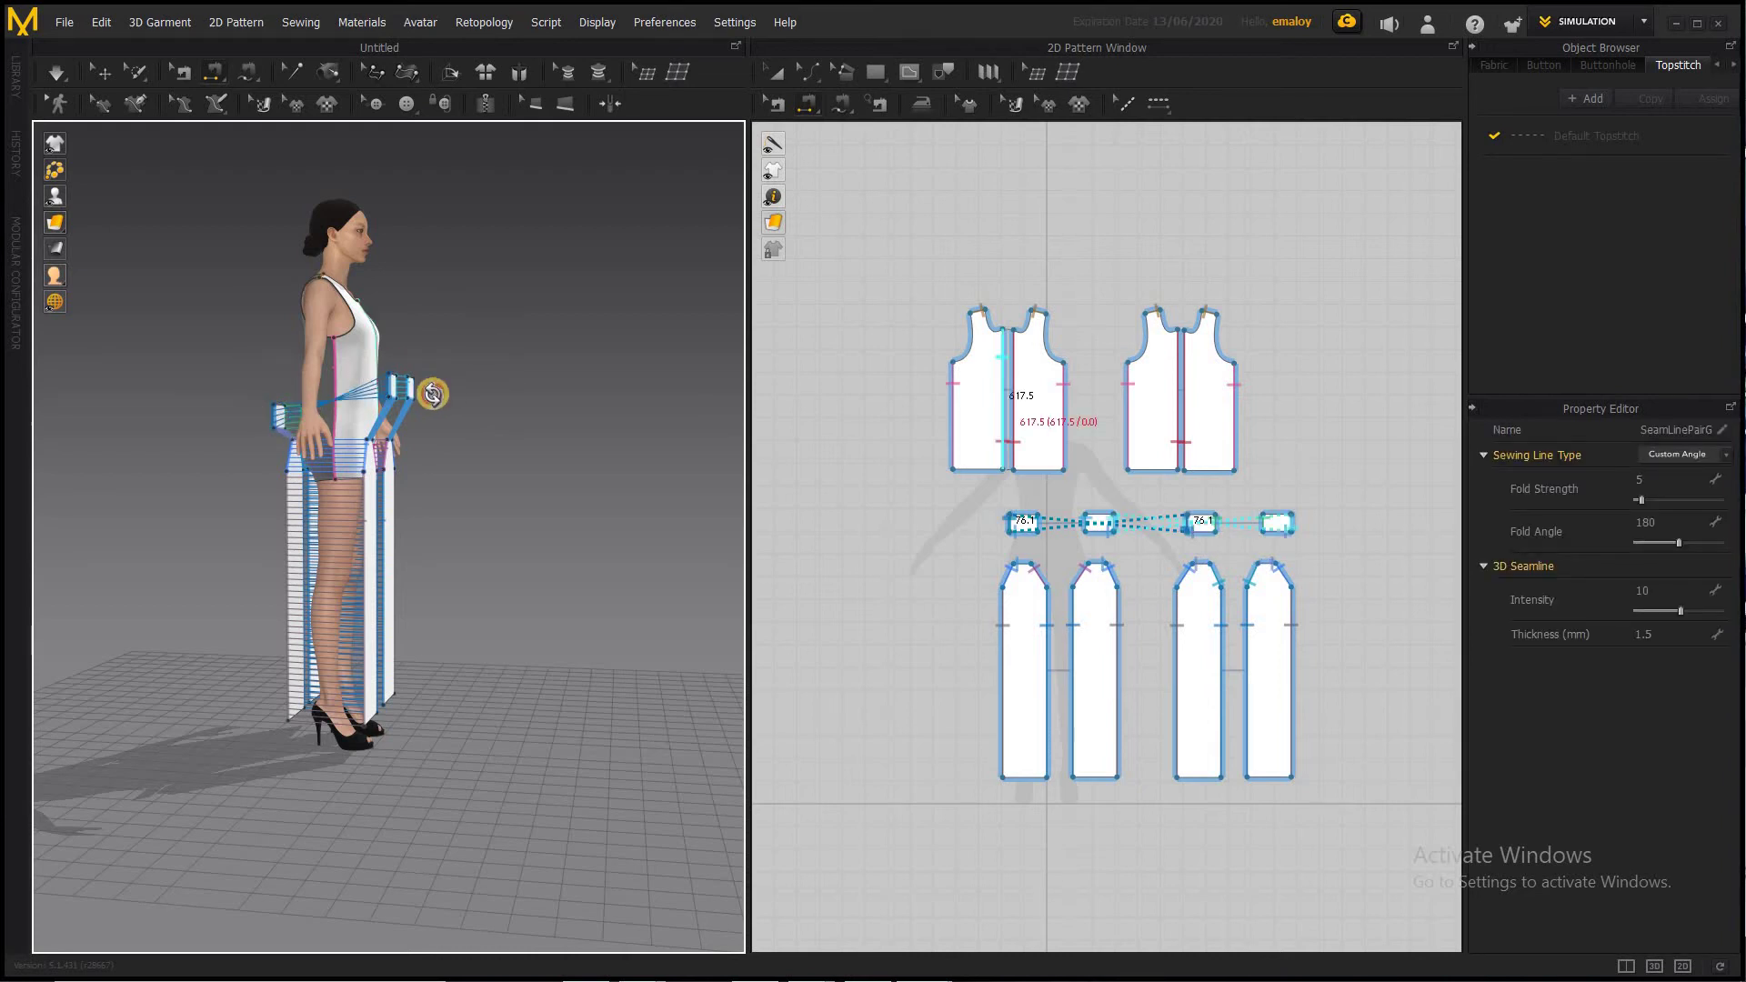
right_drag(433, 390, 495, 449)
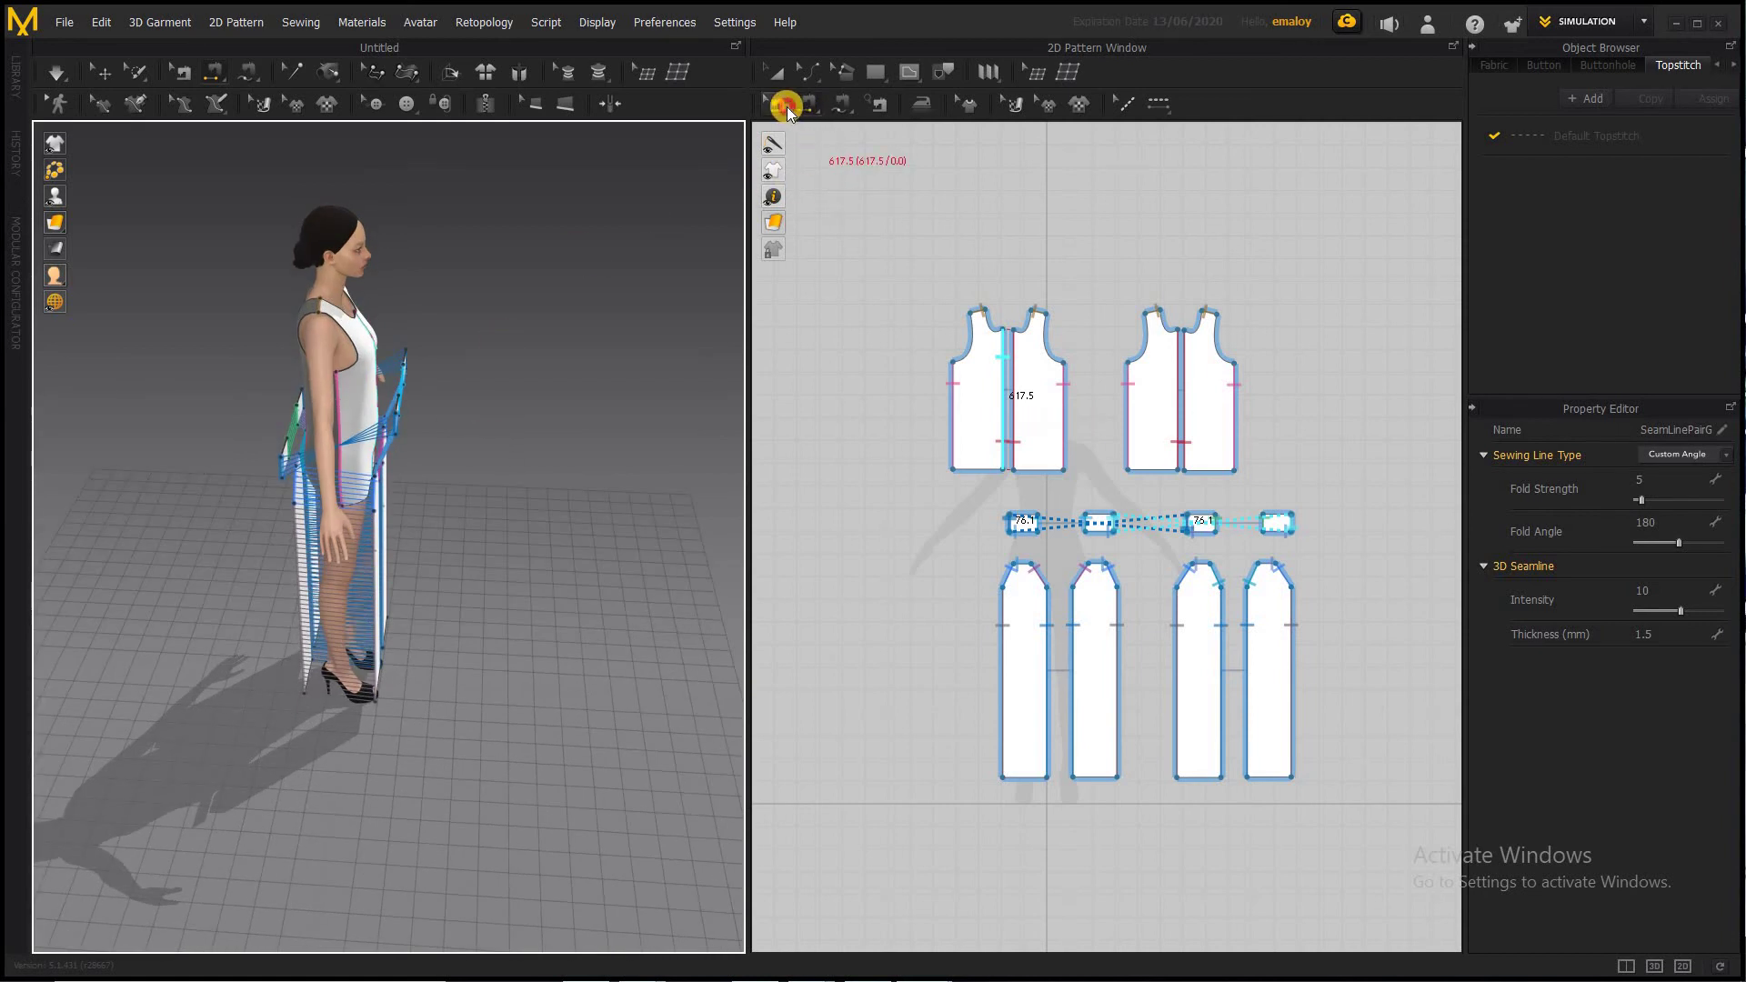
Try reversing the sewing direction of the crotch seam between the two front leg panels, and reverse it back
click(782, 106)
click(389, 431)
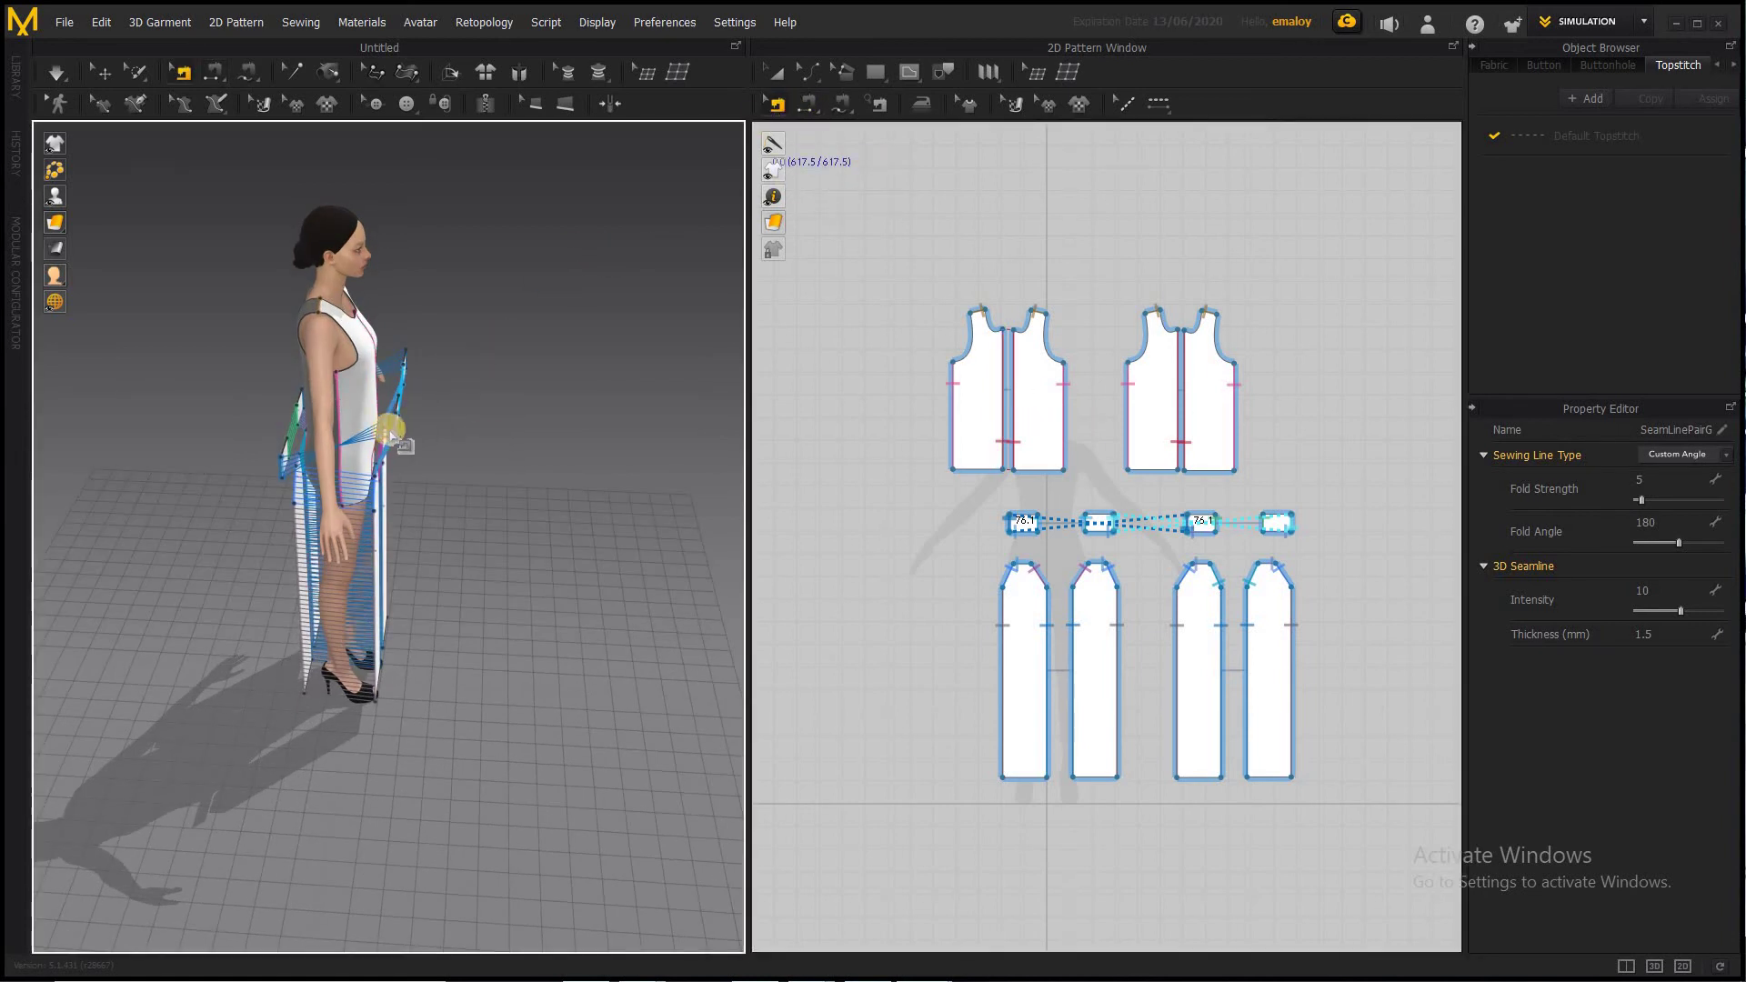
right_click(391, 433)
click(435, 501)
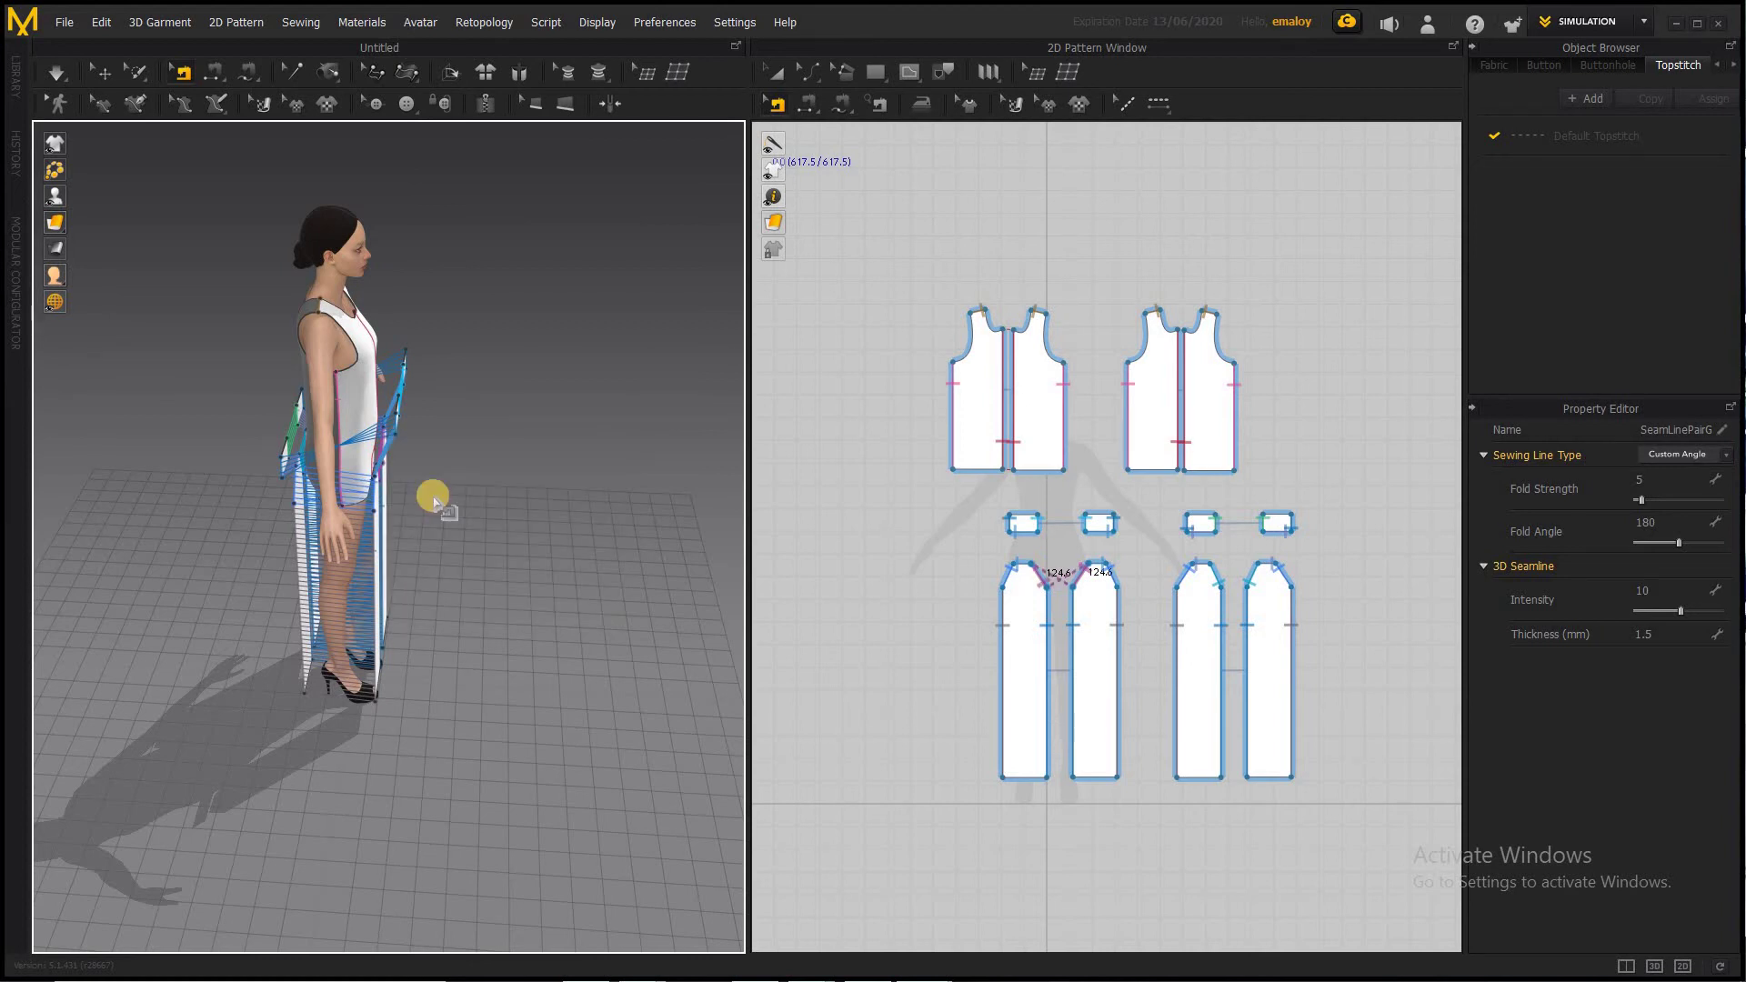
right_click(389, 427)
click(460, 504)
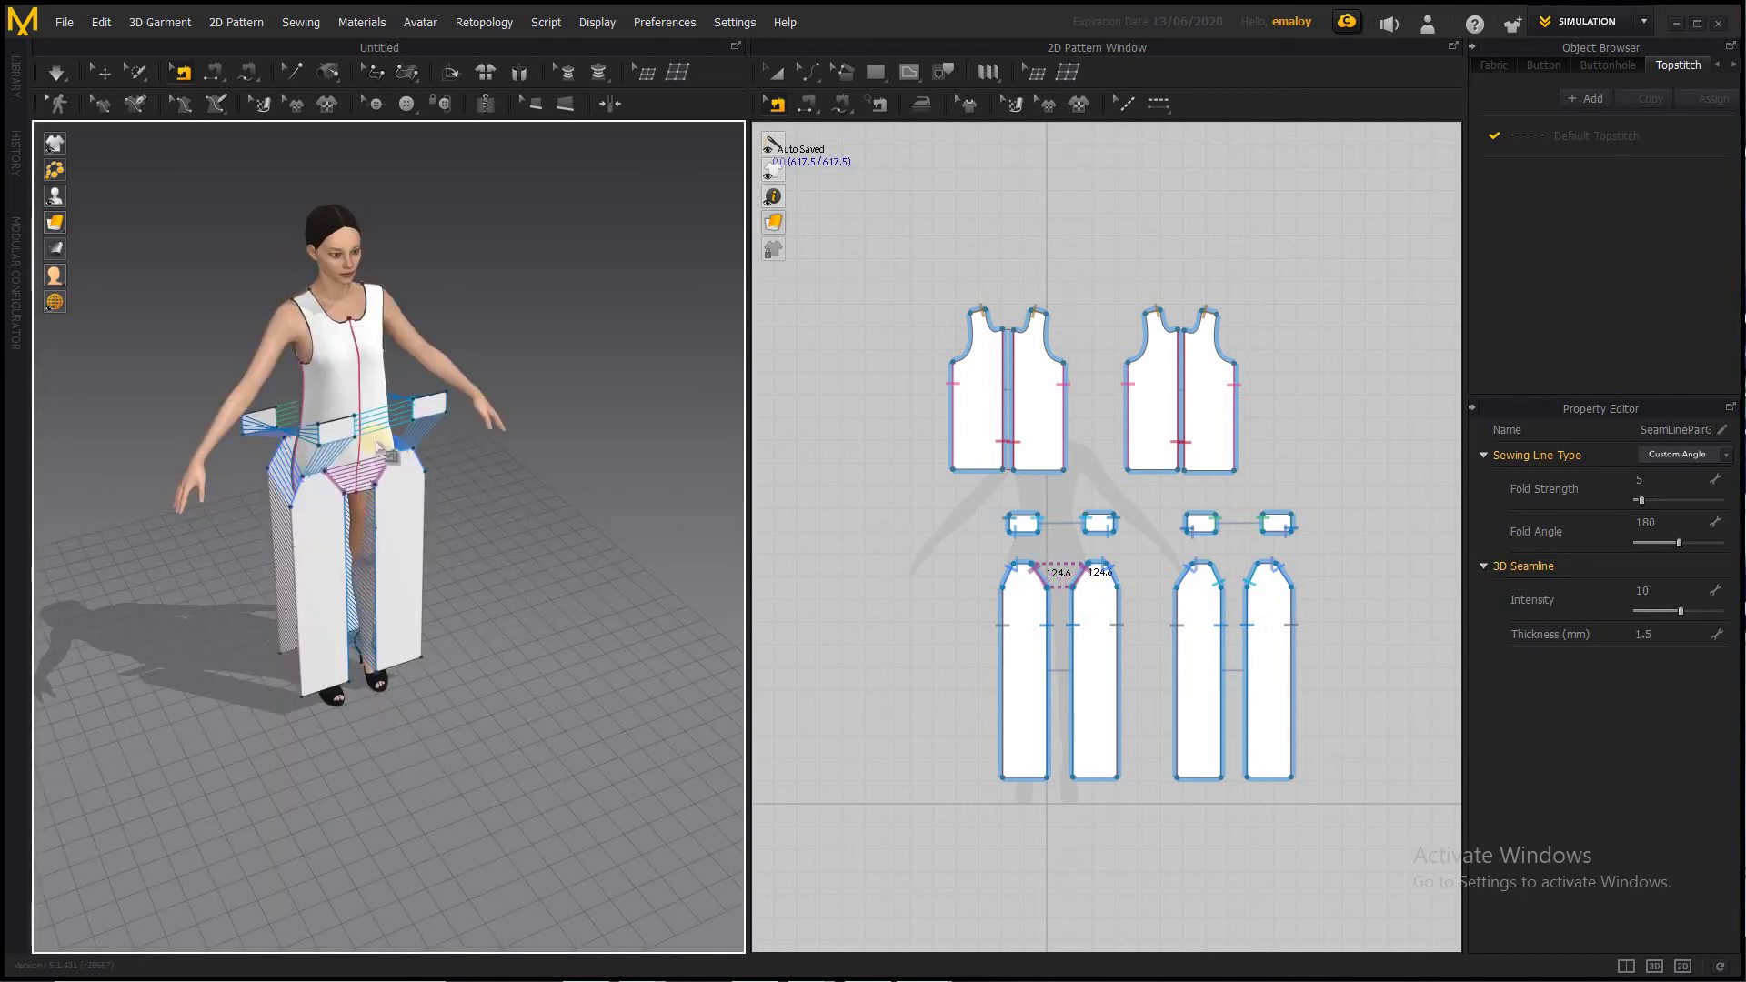
Reverse the sewing direction of the side seam joining the front and back waist rectangles
right_click(247, 427)
click(285, 480)
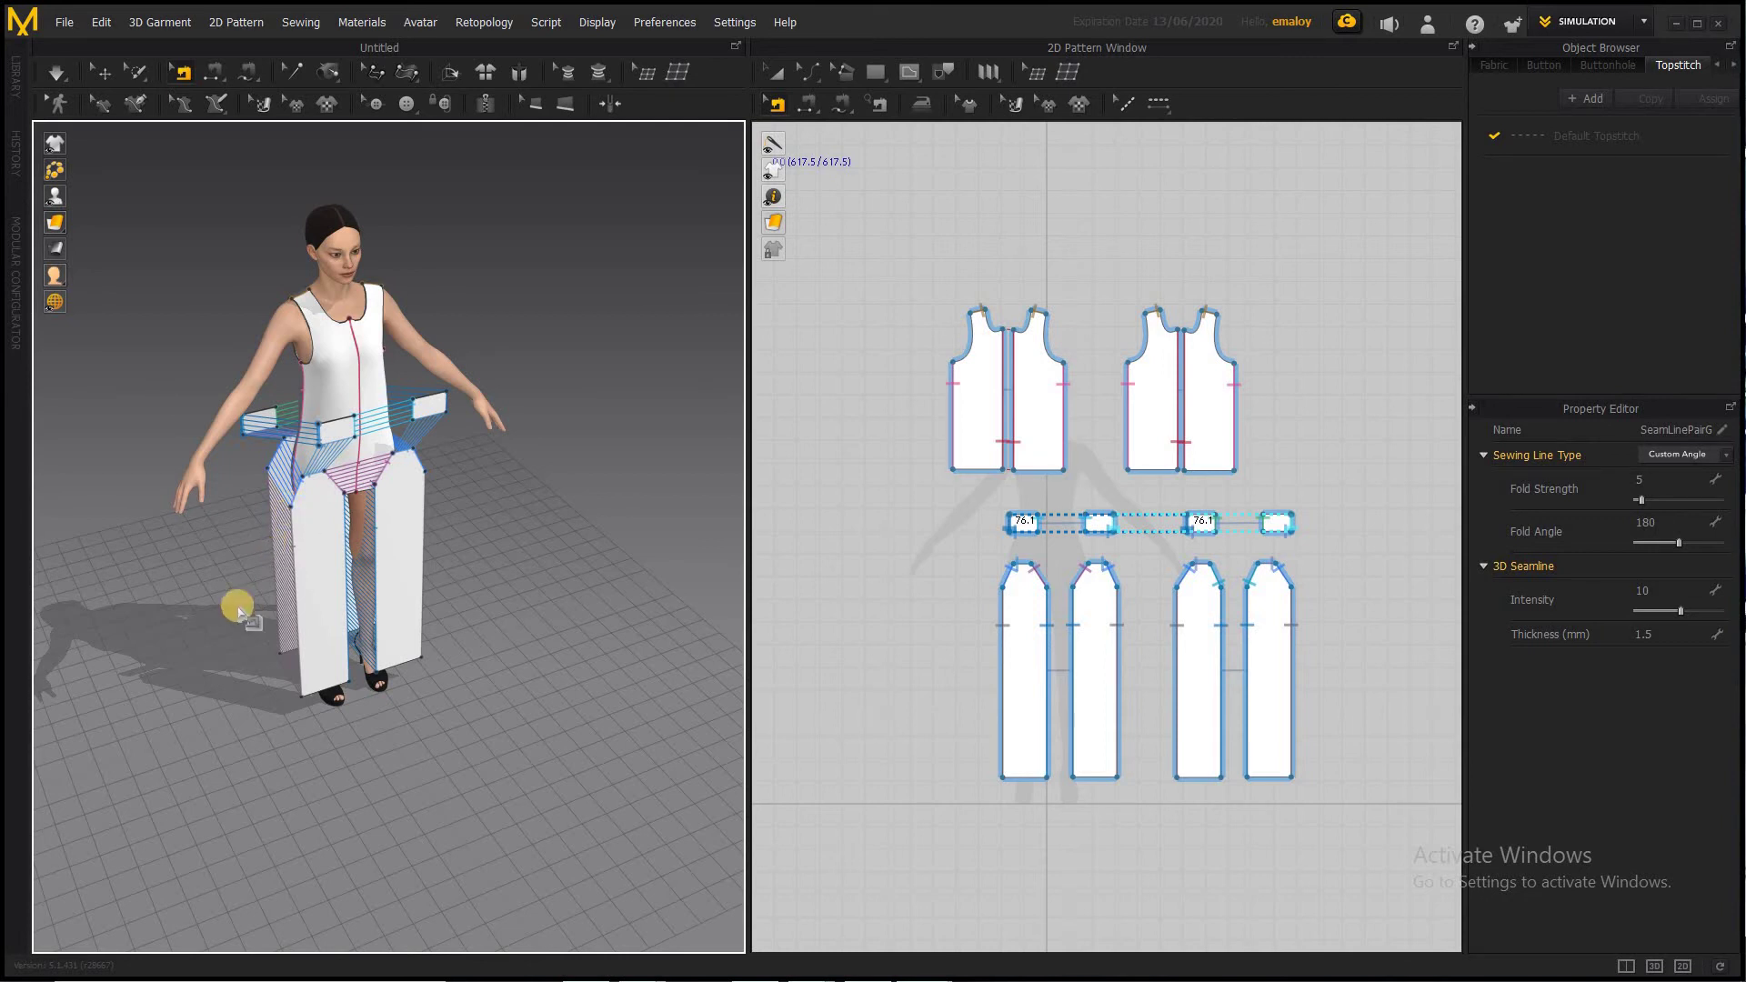
right_drag(203, 612, 459, 450)
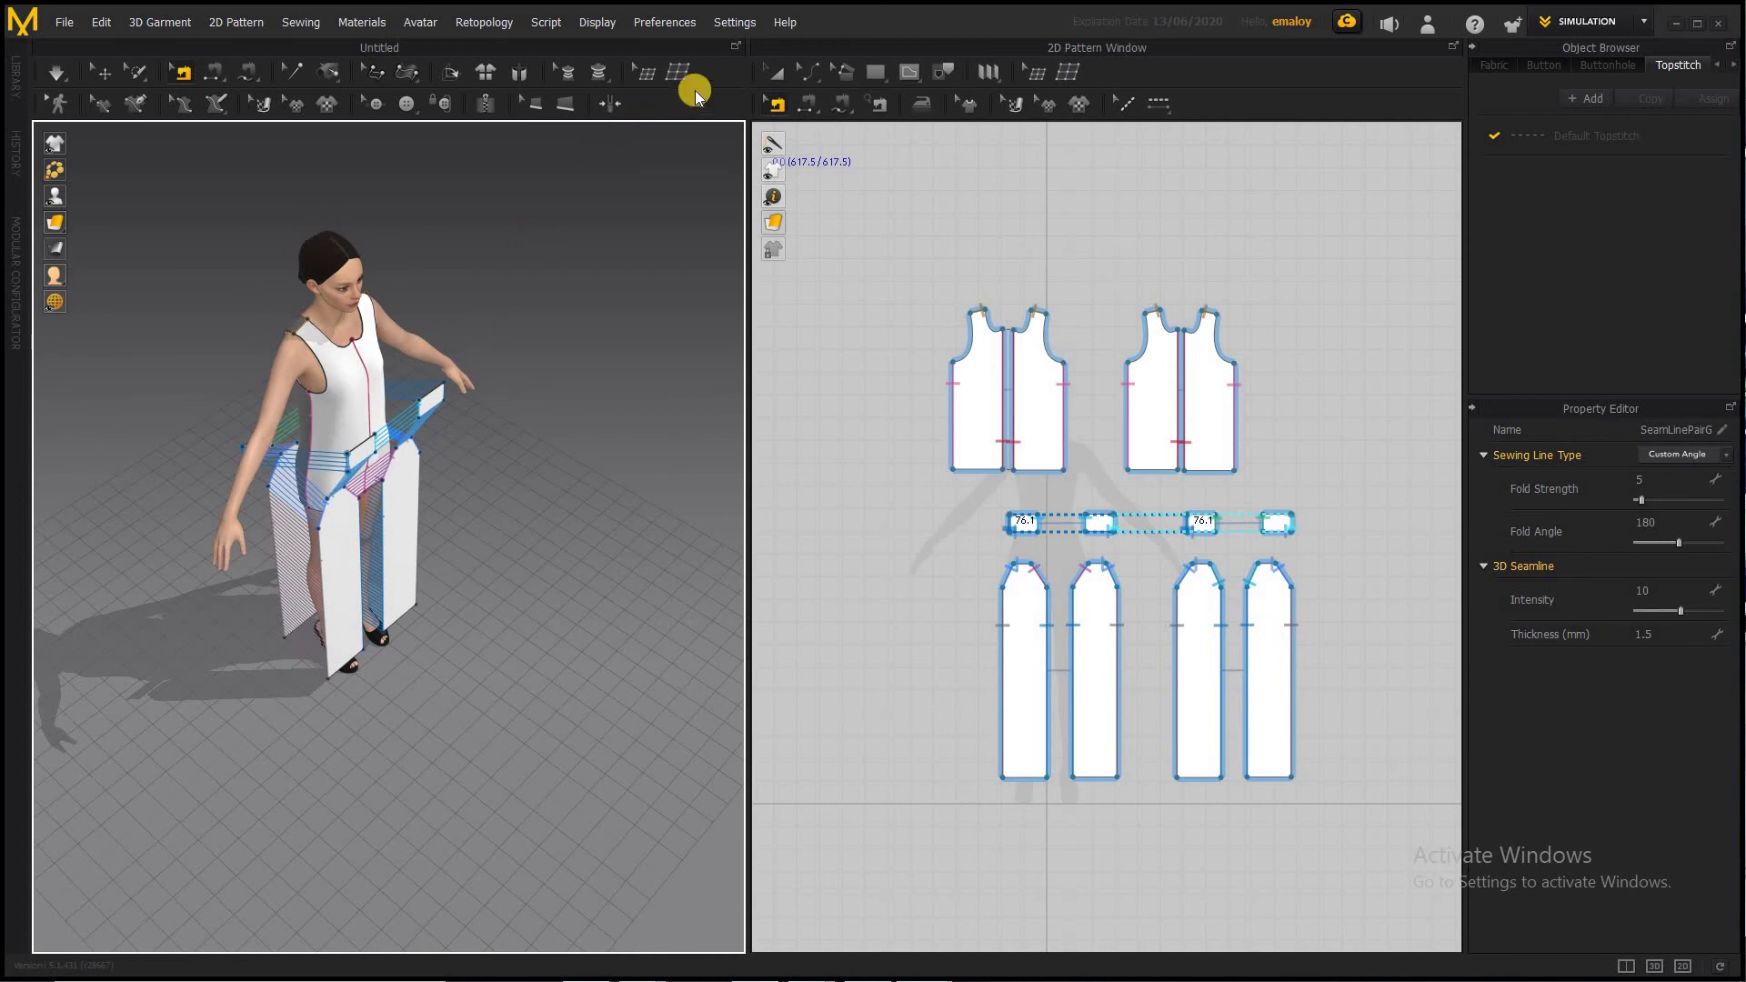
Scale down all the bodice panels together in the pattern layout and freeze them
click(774, 73)
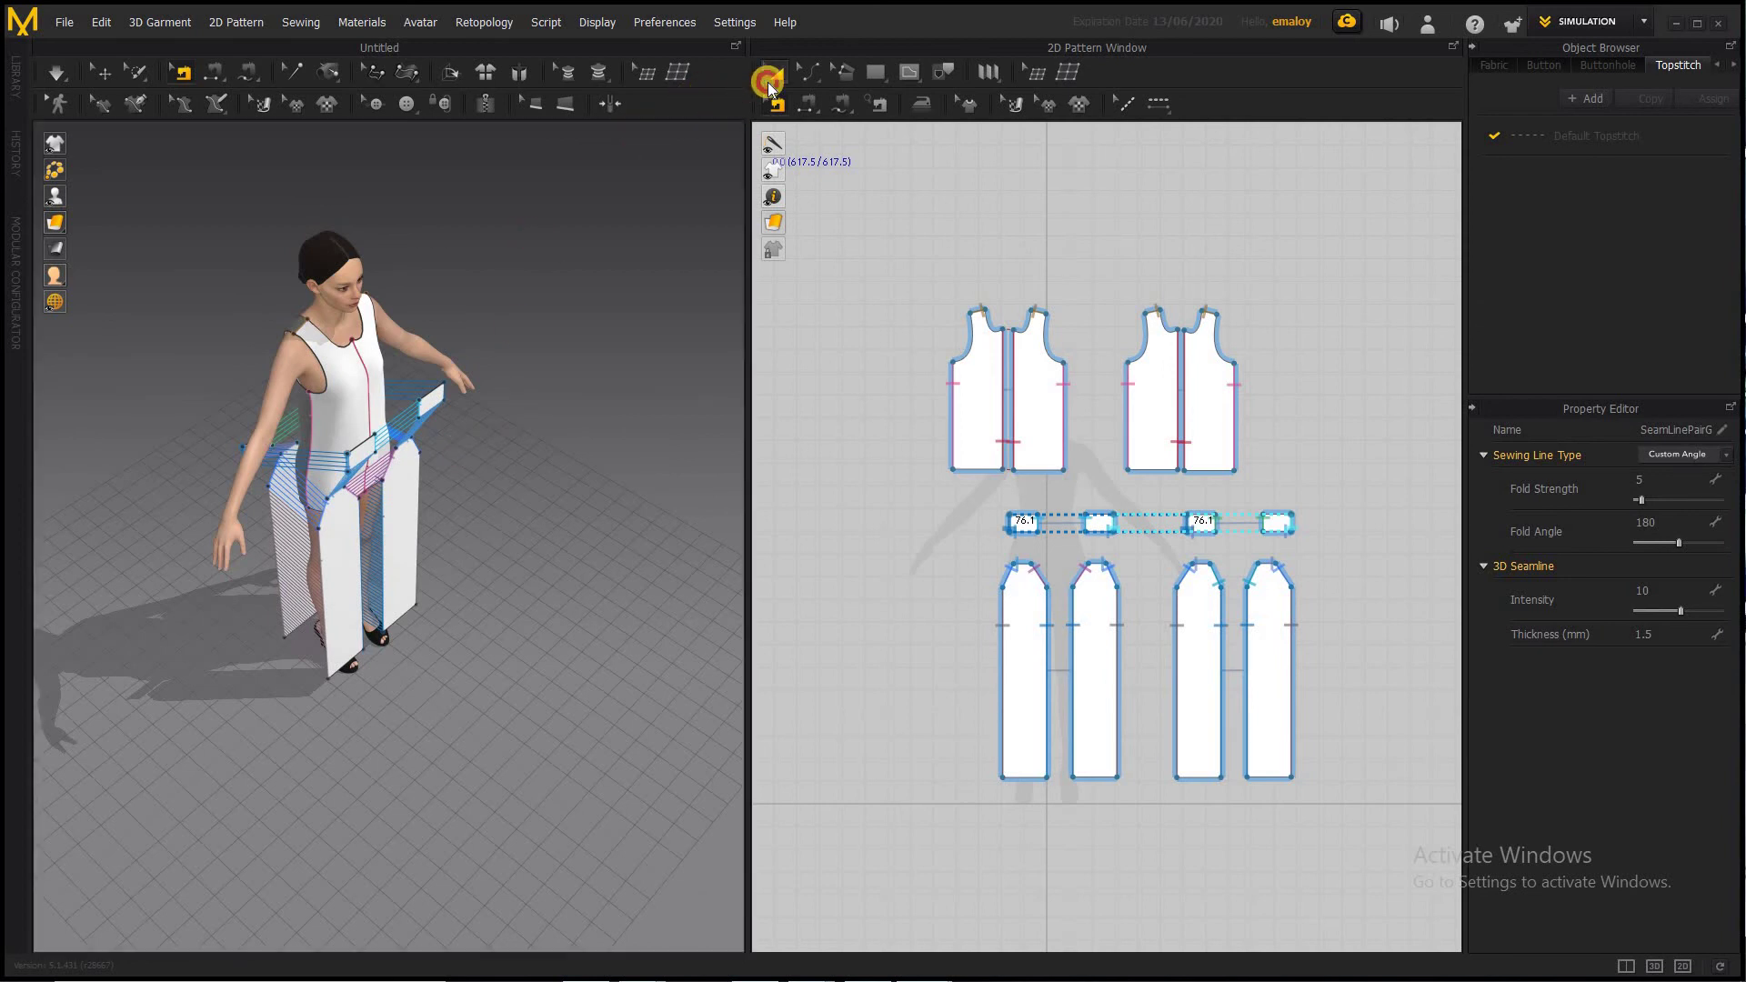
click(995, 239)
drag(1314, 484, 1257, 465)
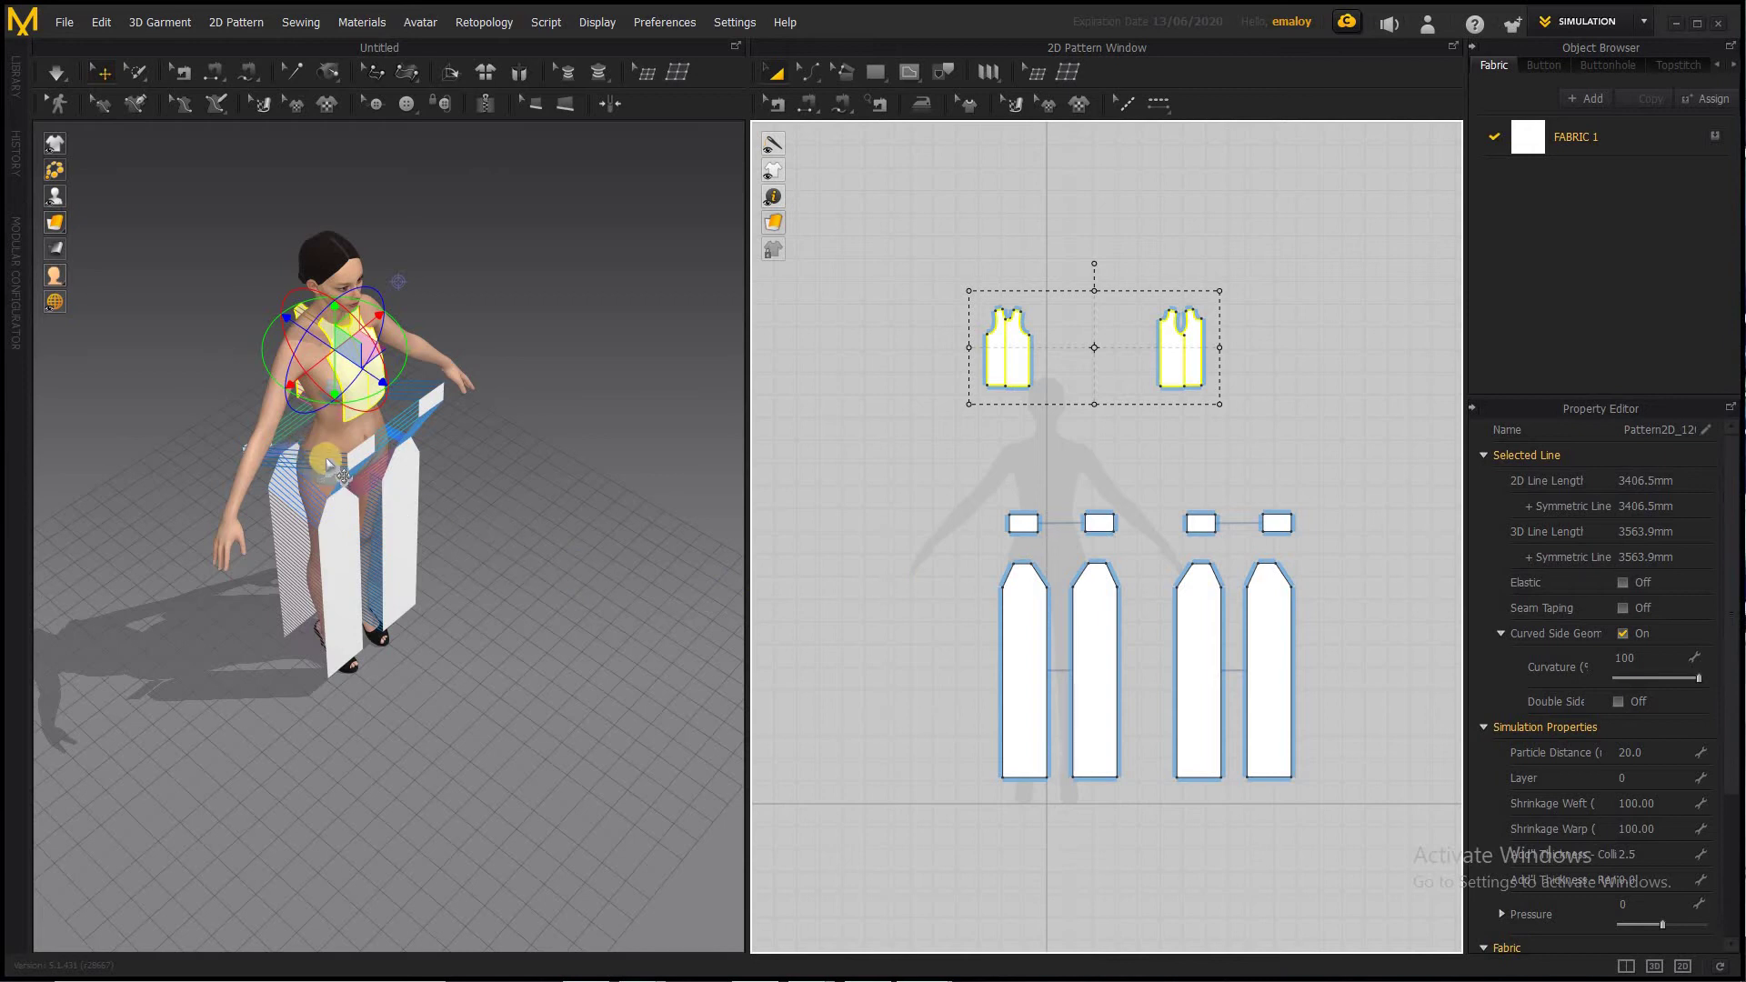
click(101, 103)
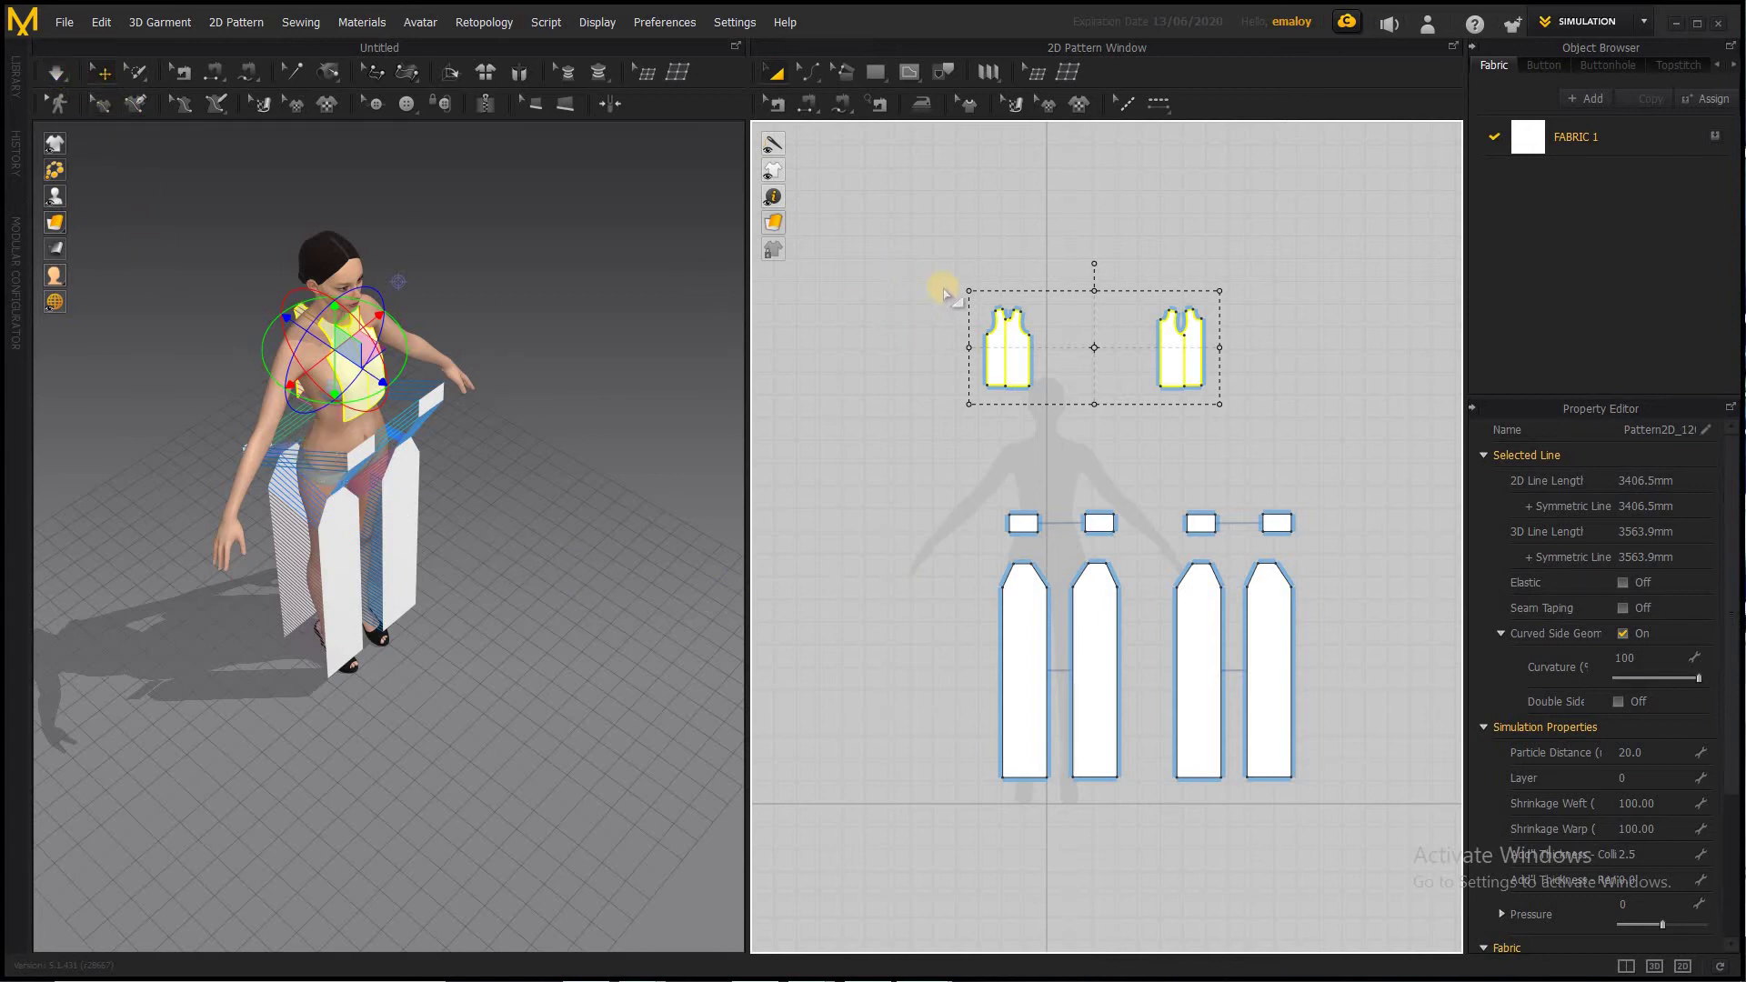
right_click(999, 315)
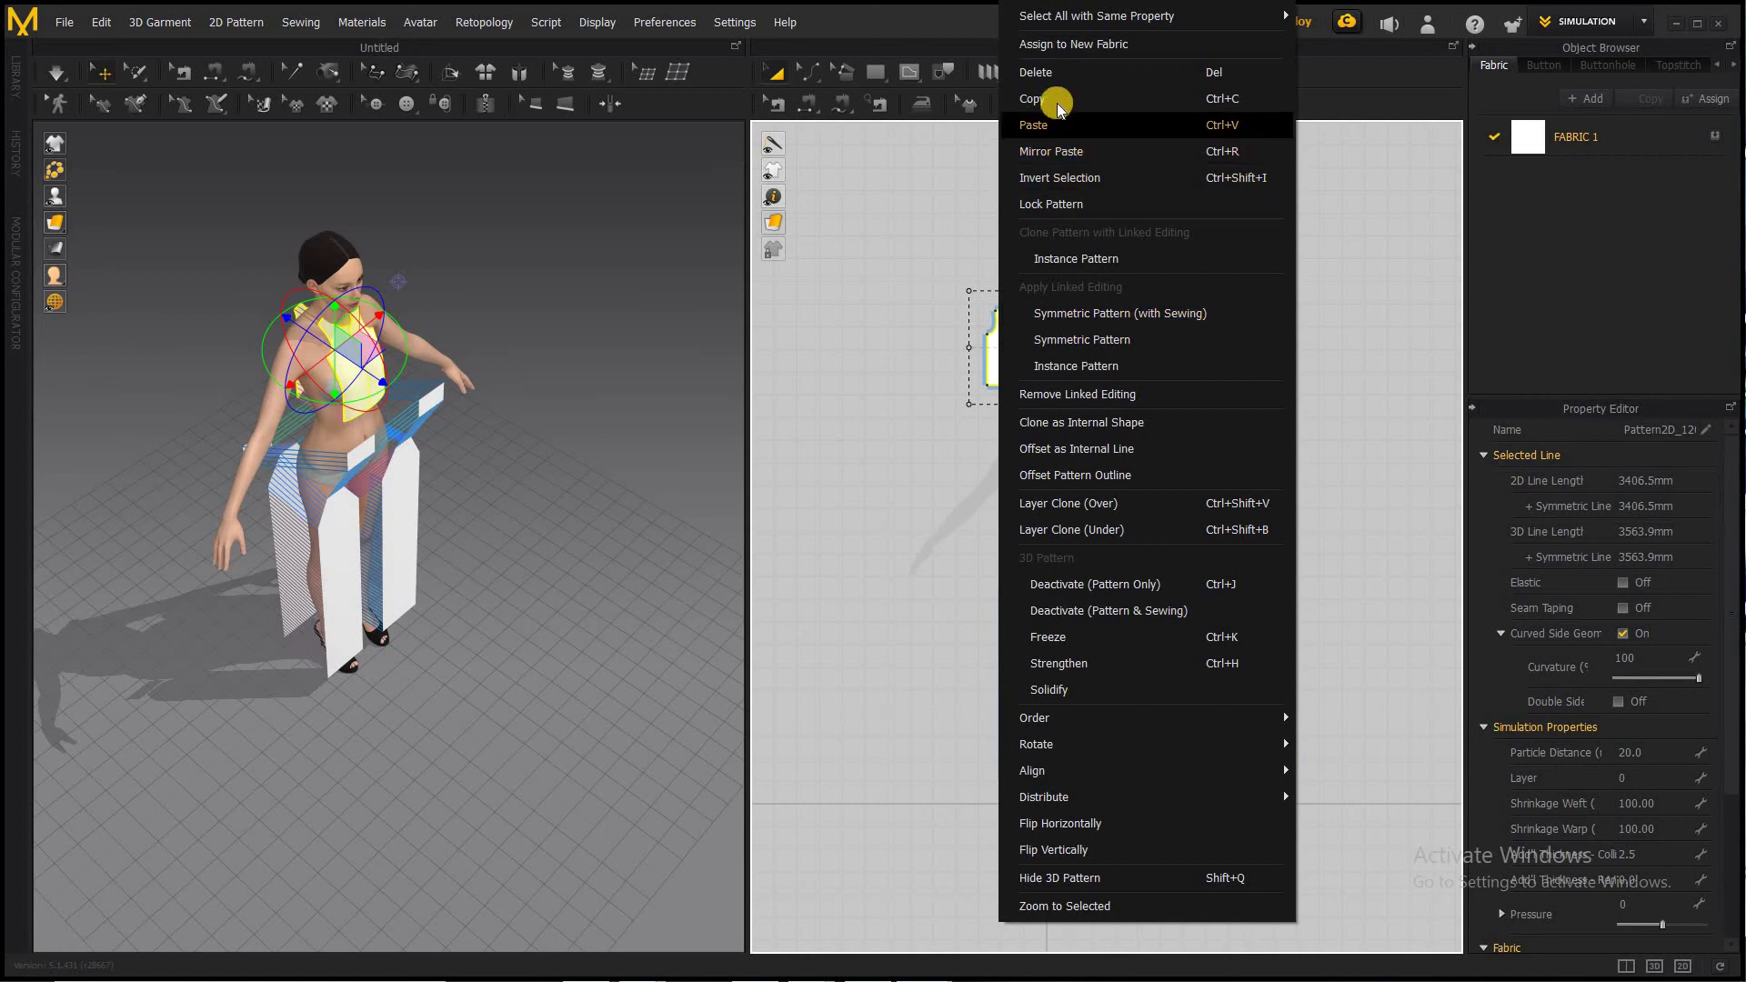
click(1091, 637)
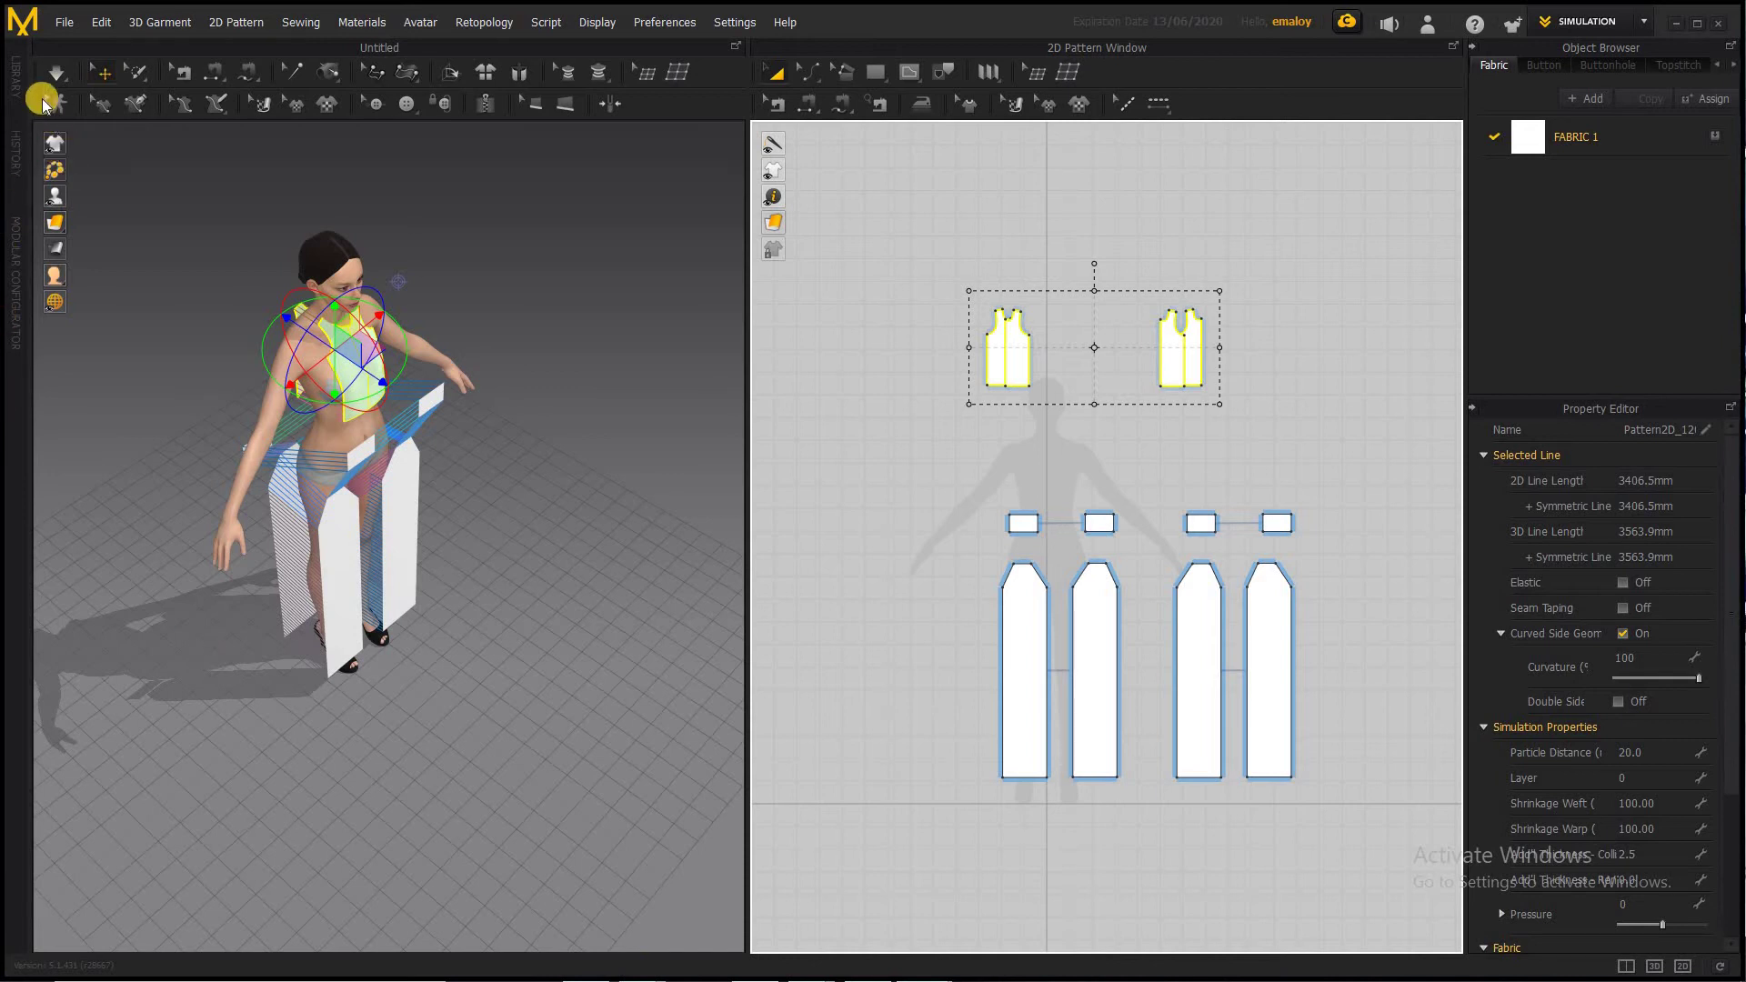
Simulate the trousers and pull up the front waist rectangle on the avatar's left side
click(55, 74)
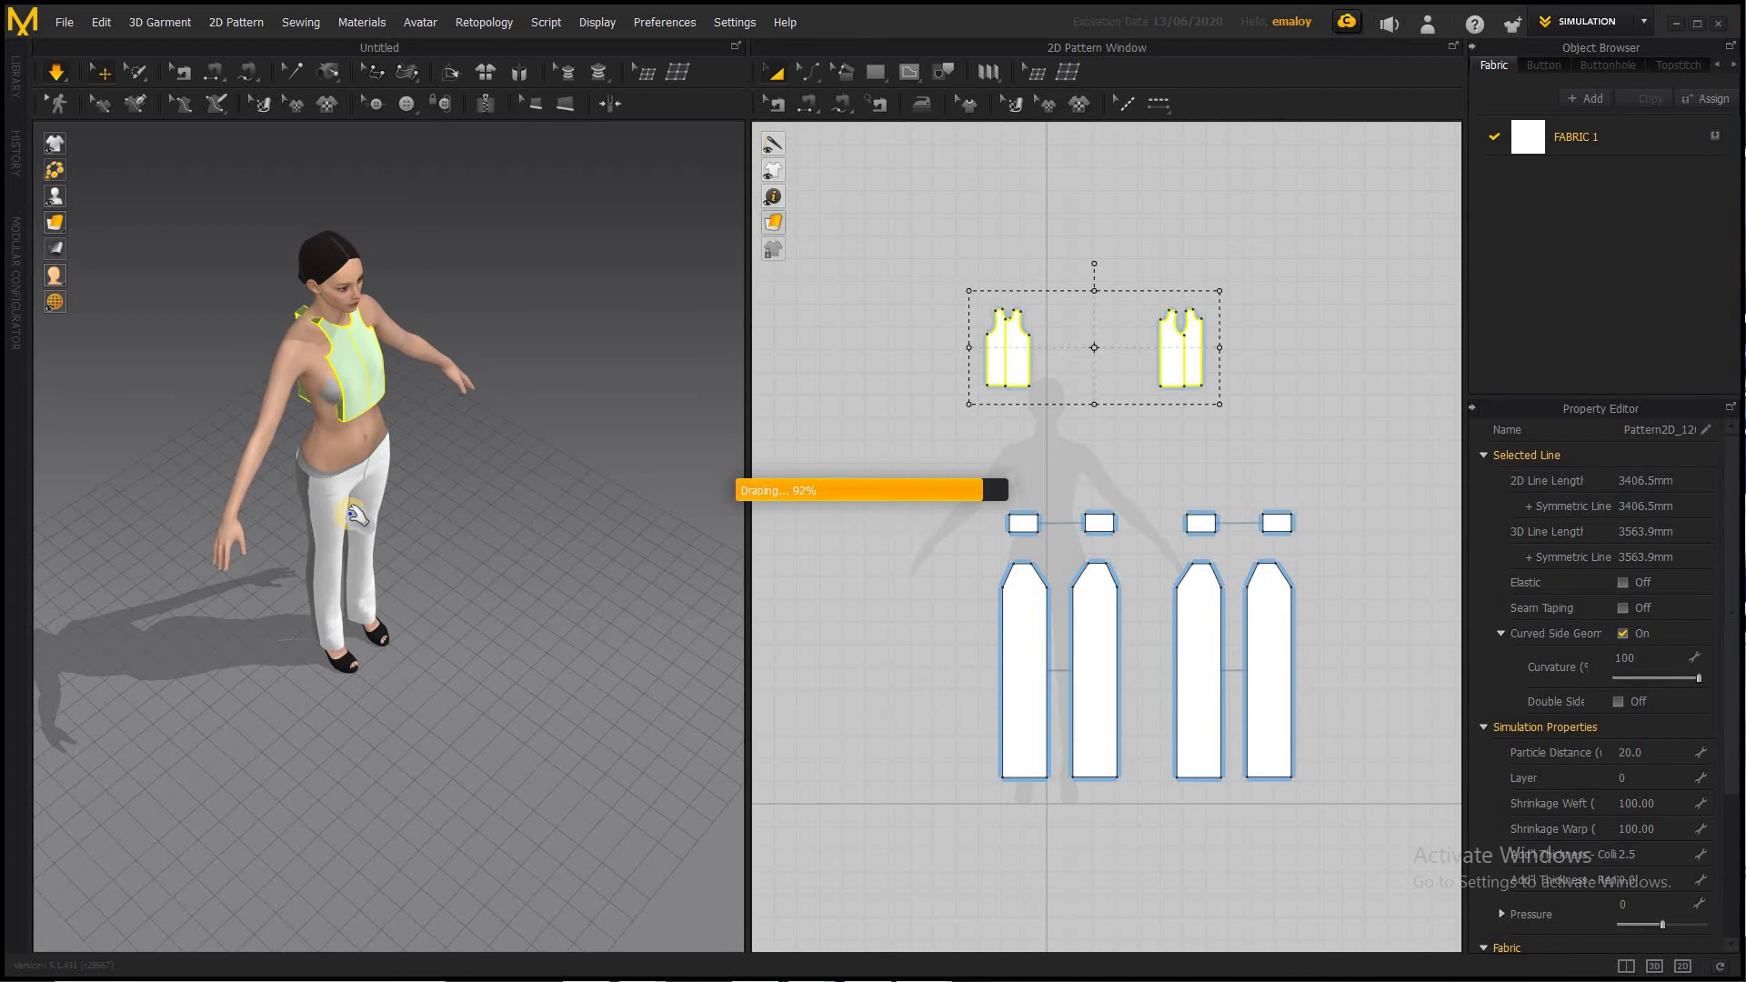
right_drag(355, 515, 146, 452)
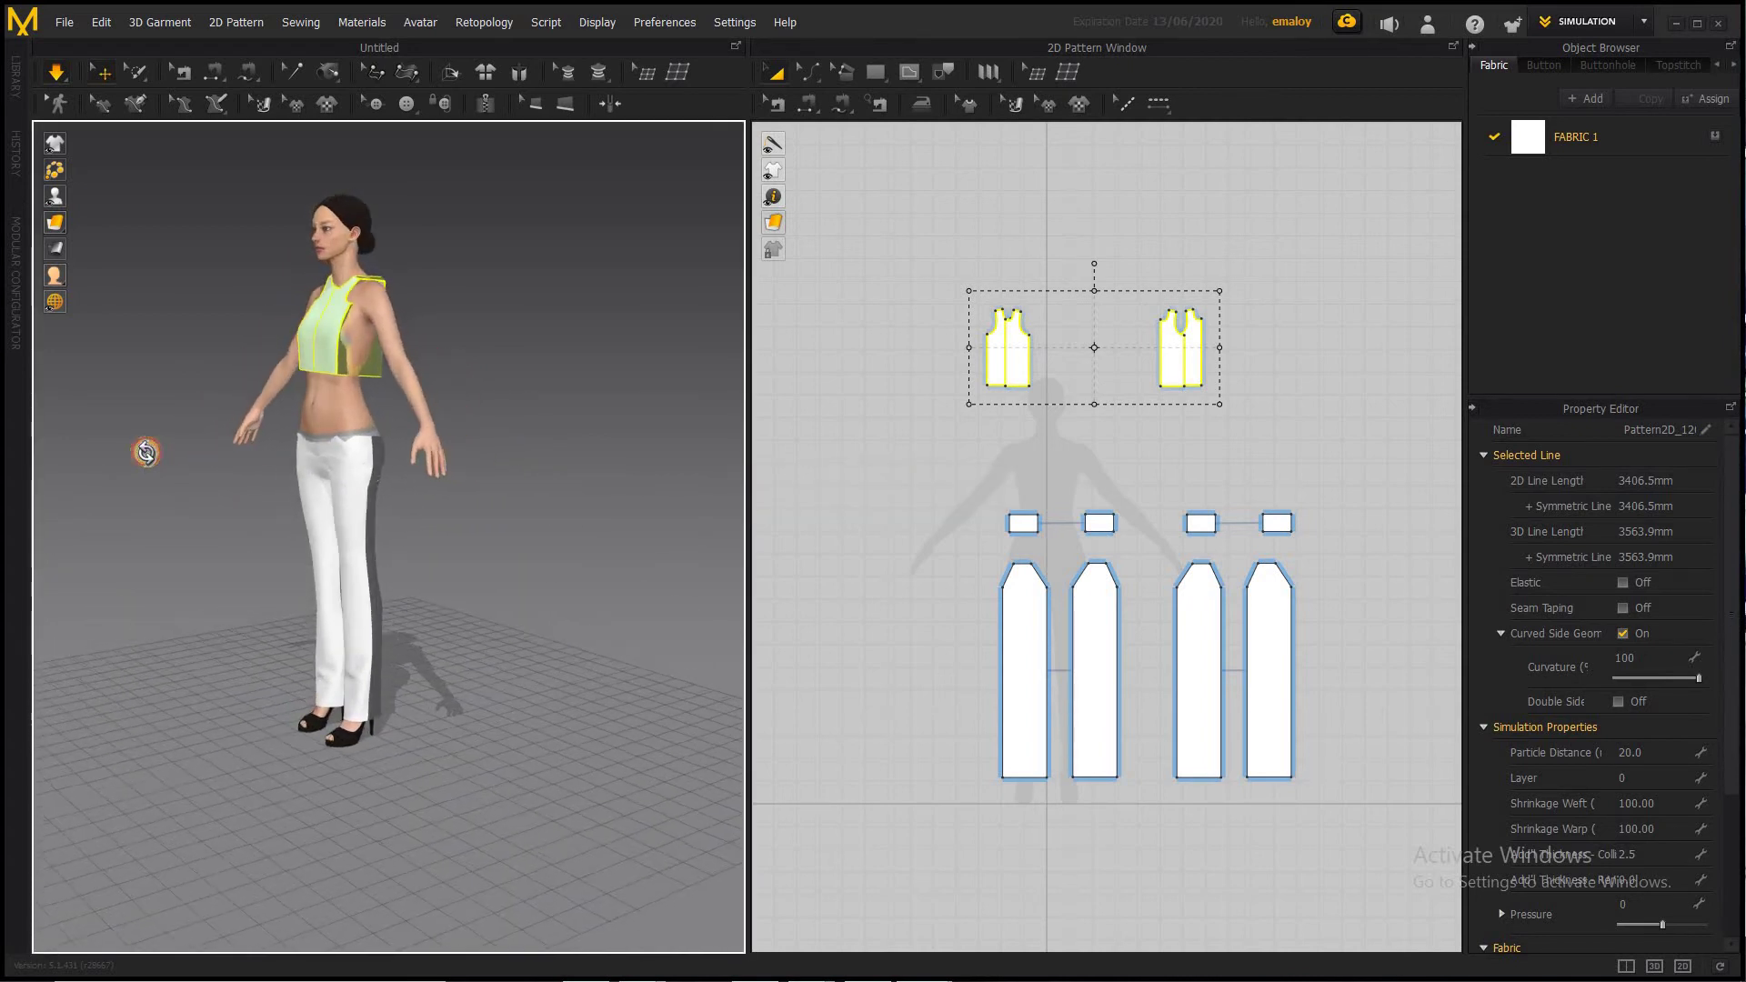
click(361, 452)
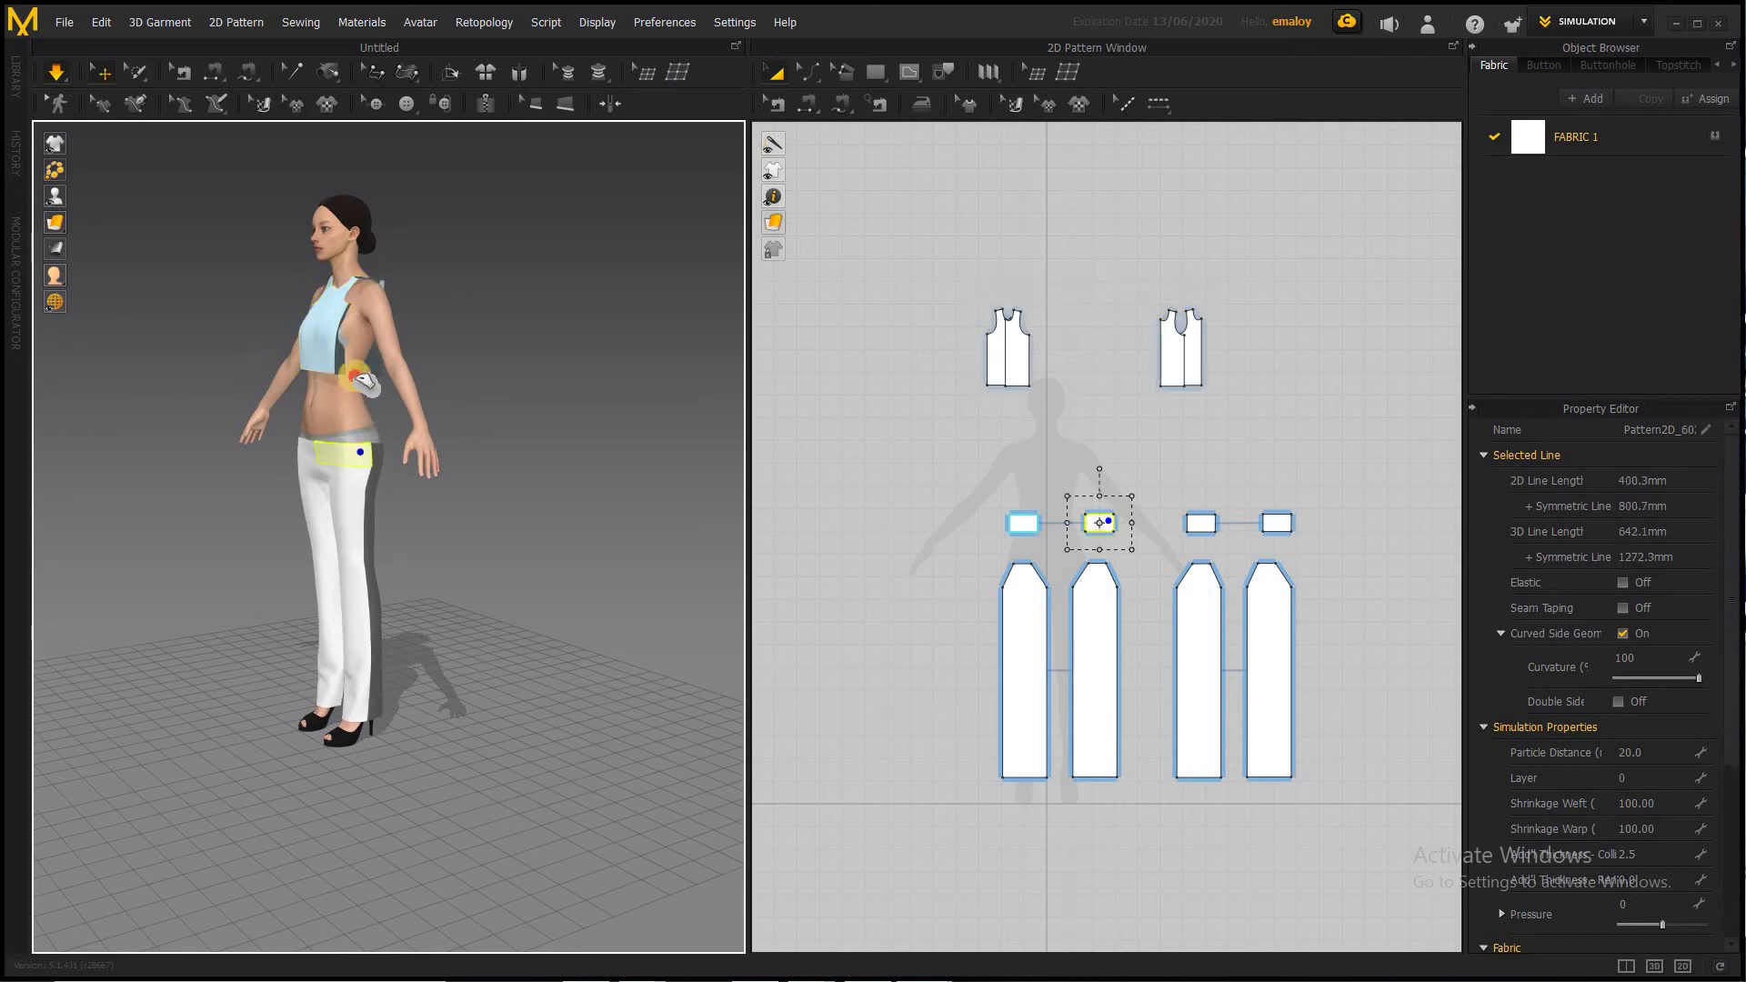
drag(354, 376, 297, 401)
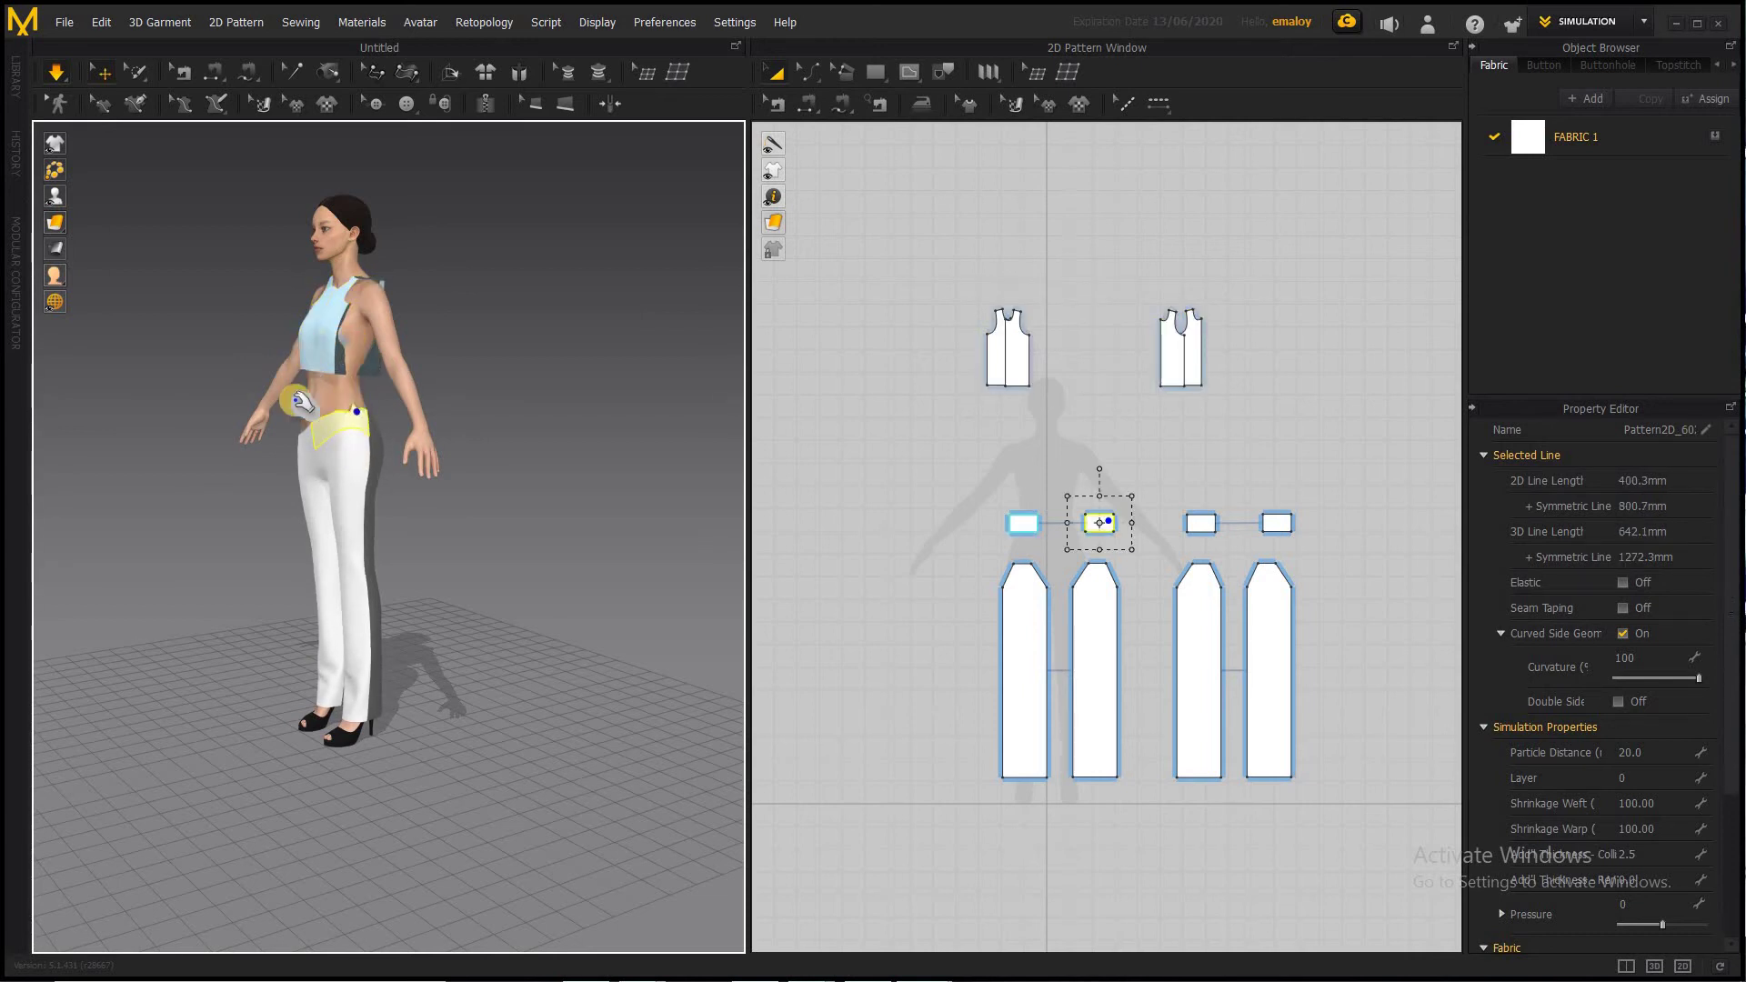
right_drag(261, 473, 467, 487)
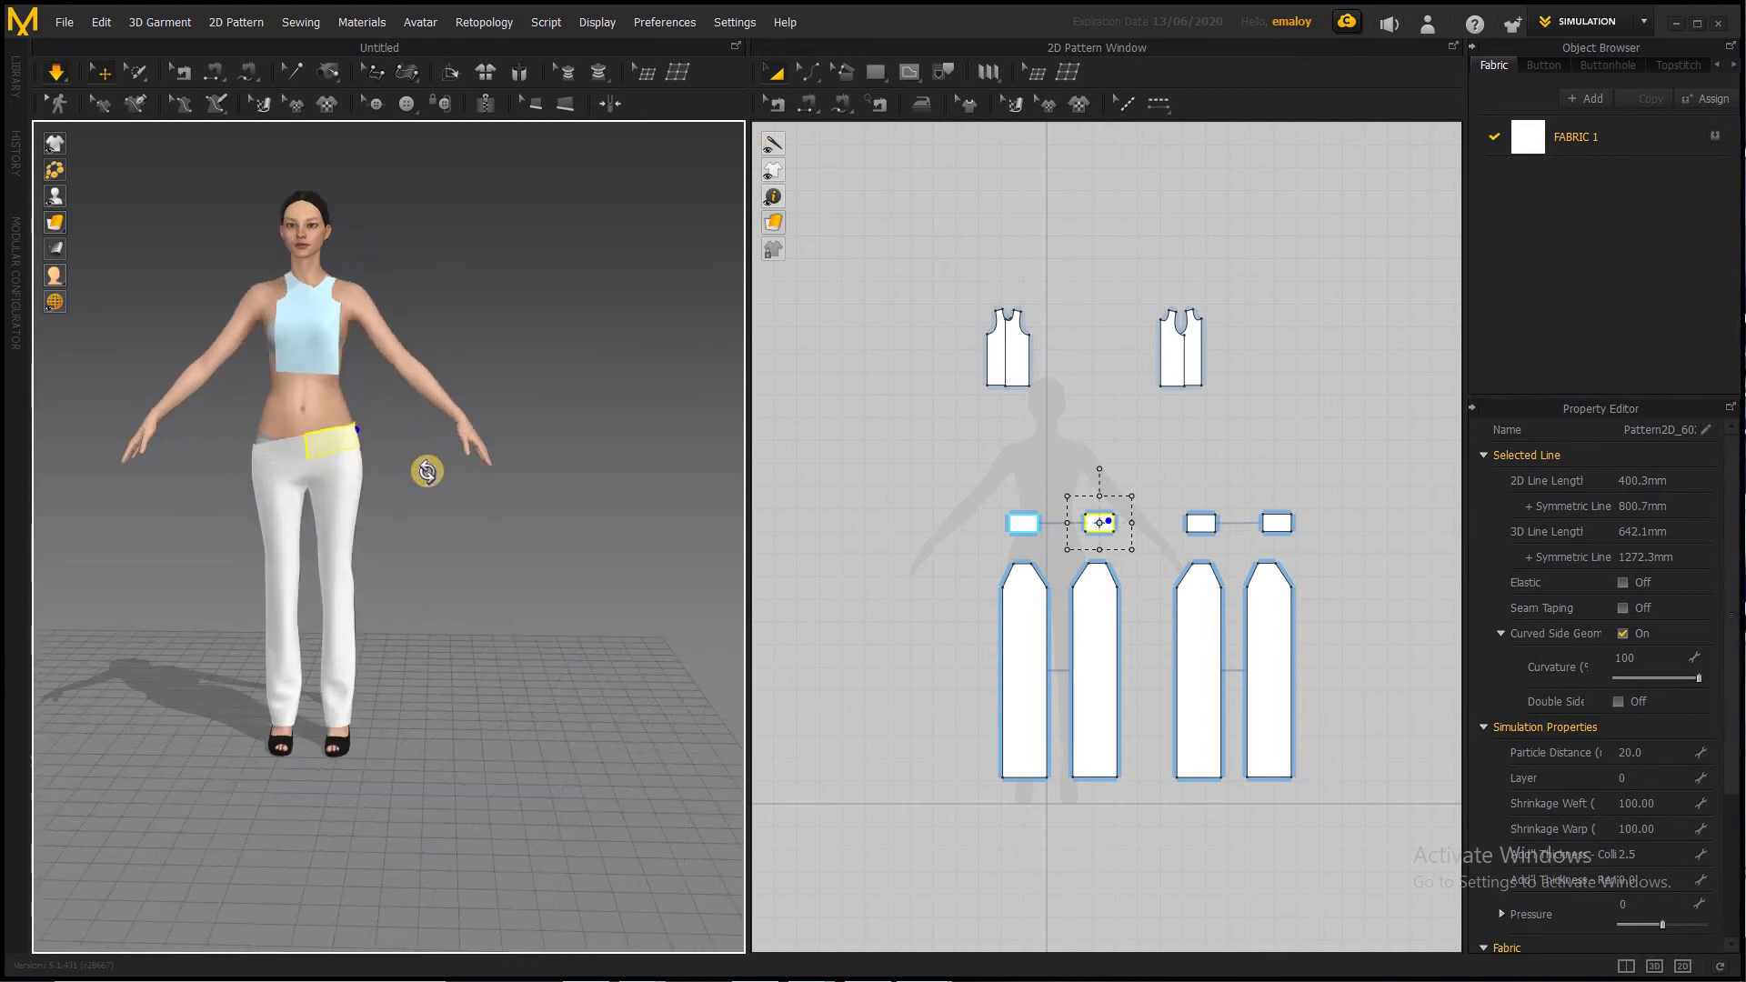
Pull the front waist rectangle on the avatar's right side and the adjoining leg panel until the waistband lies over the hip
click(264, 460)
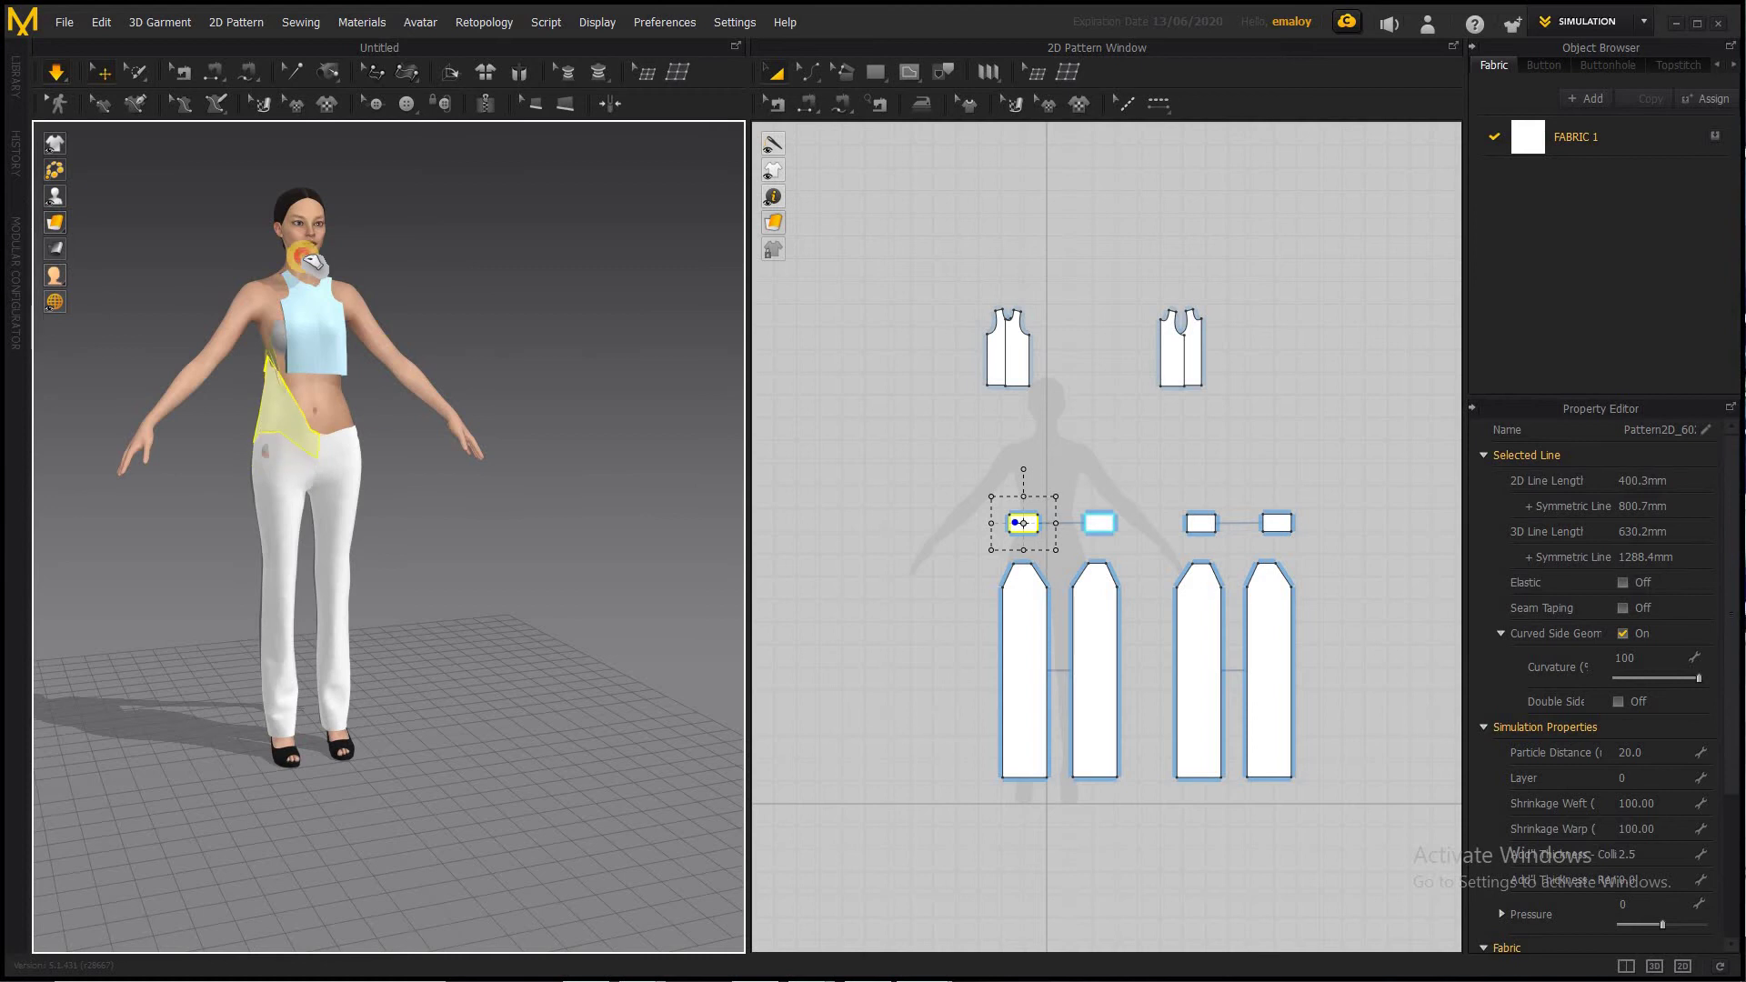
scroll(300, 455, up, 3)
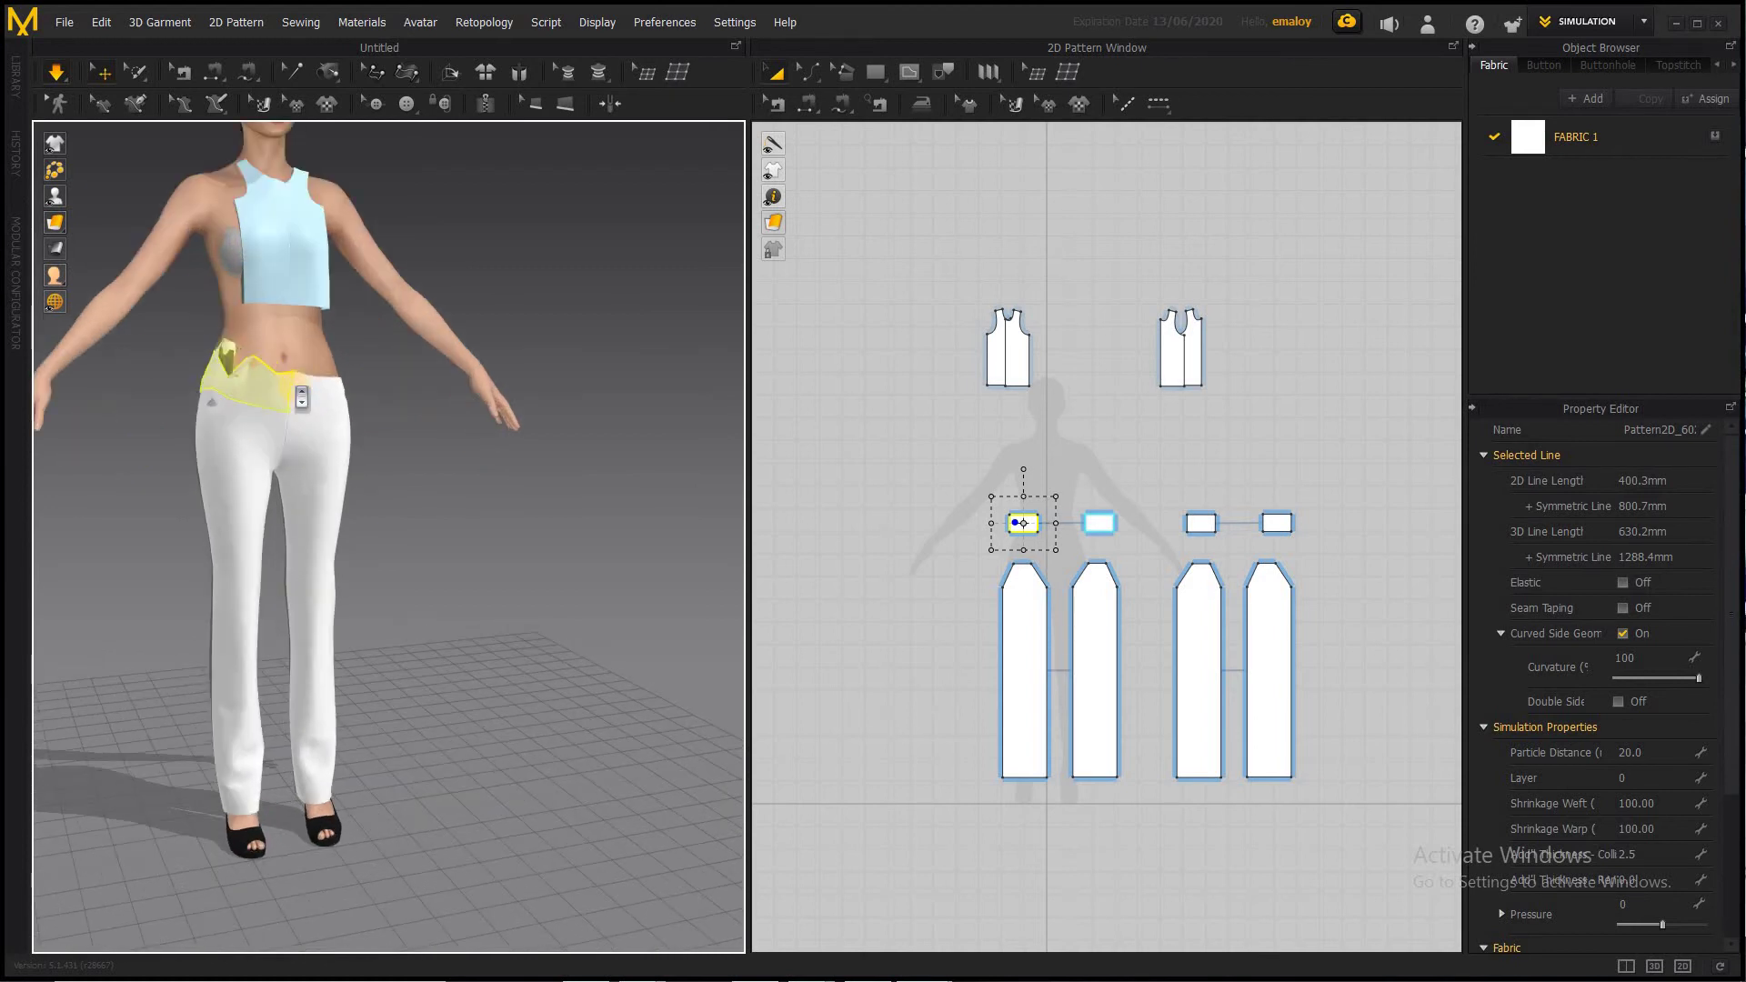
right_drag(296, 397, 215, 433)
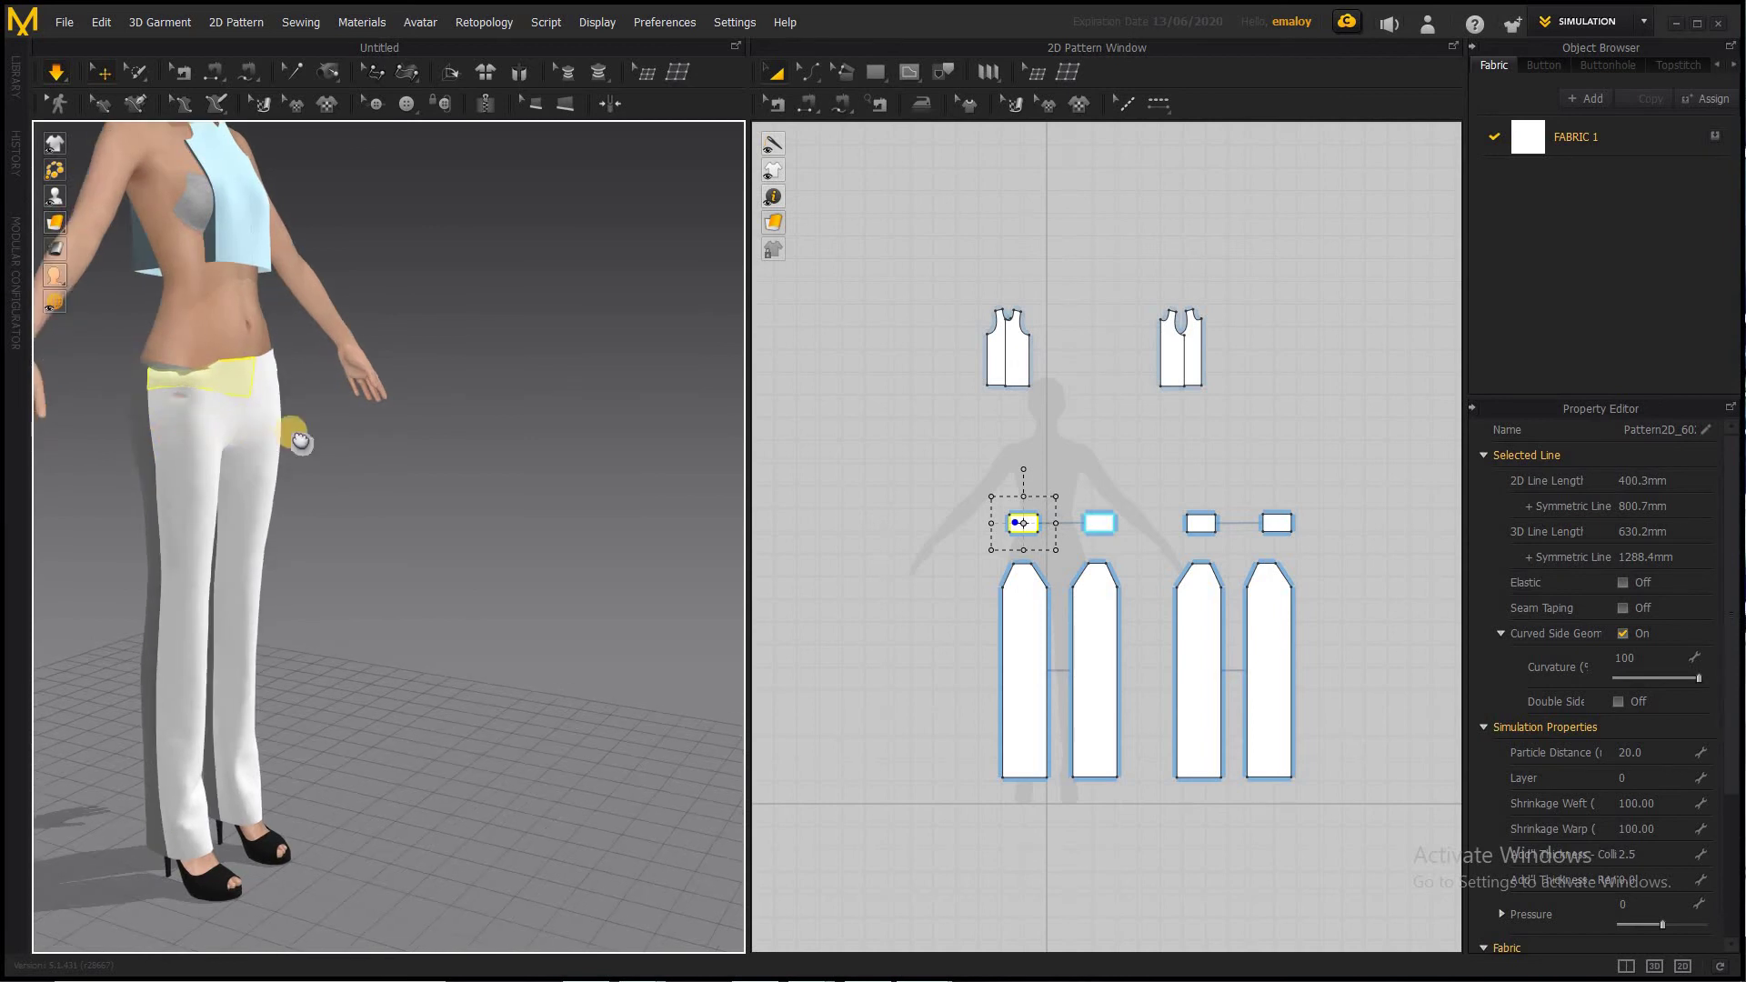
middle_drag(183, 429, 312, 441)
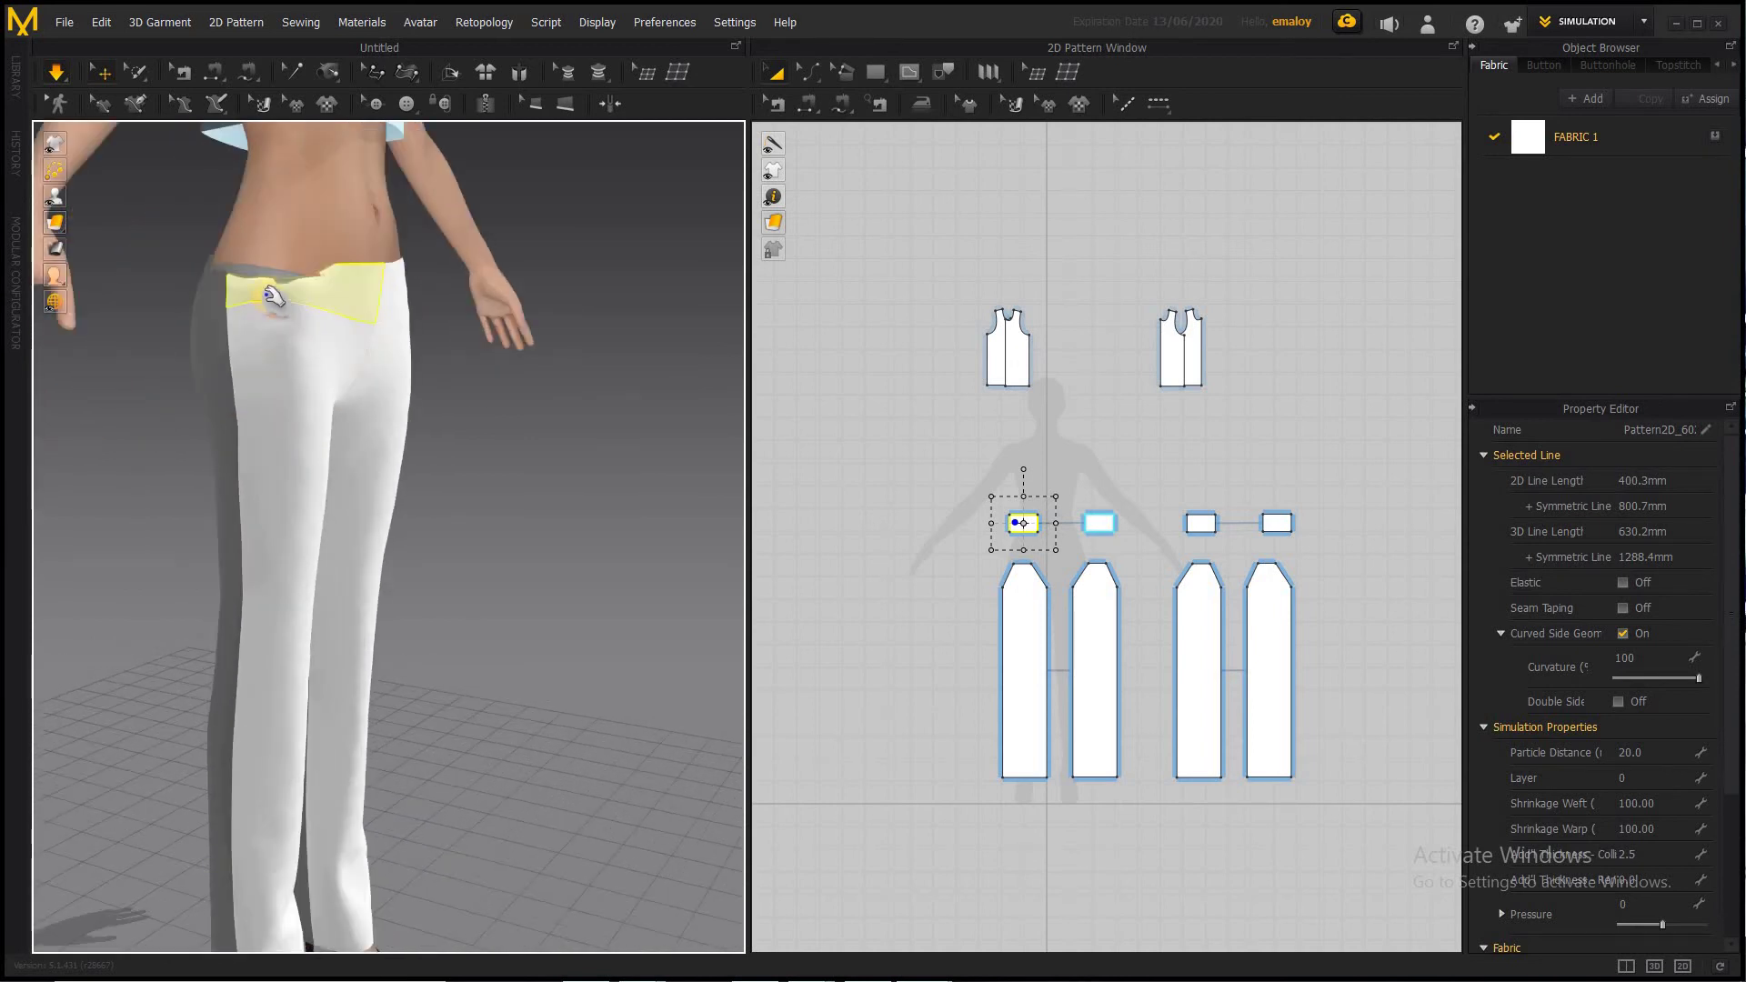
mouse_move(272, 257)
mouse_down()
mouse_move(277, 127)
mouse_move(306, 209)
mouse_move(302, 303)
mouse_move(293, 230)
mouse_up()
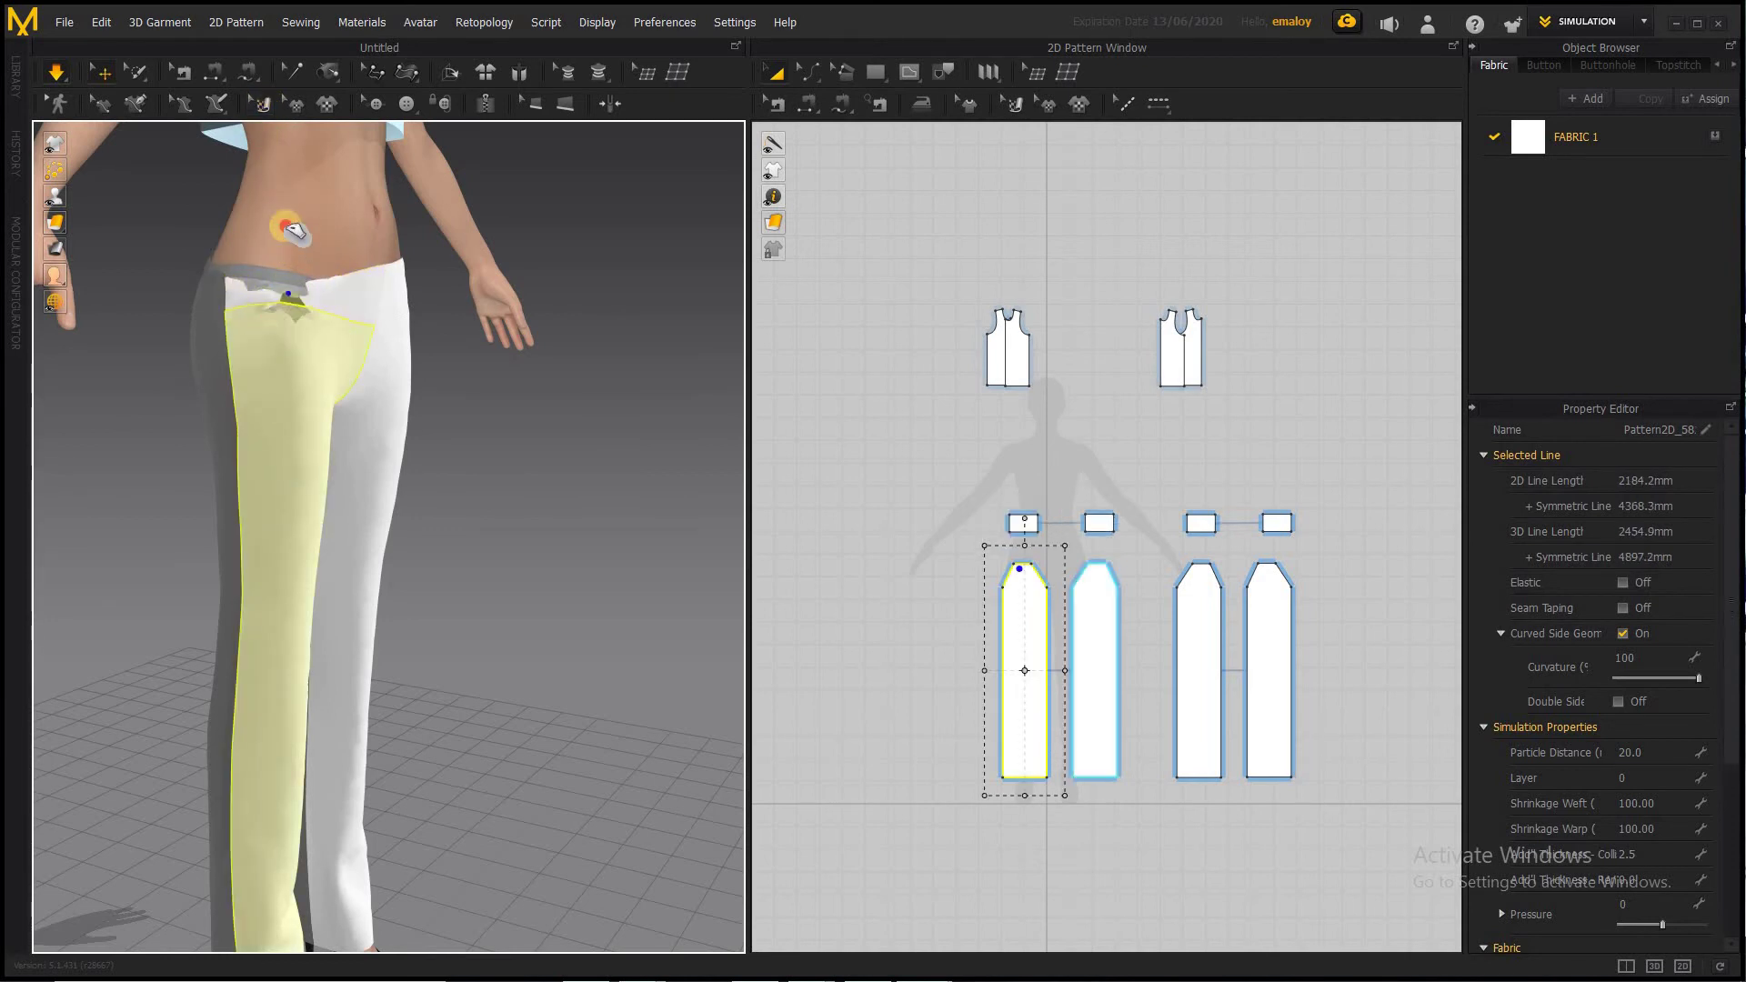
click(280, 286)
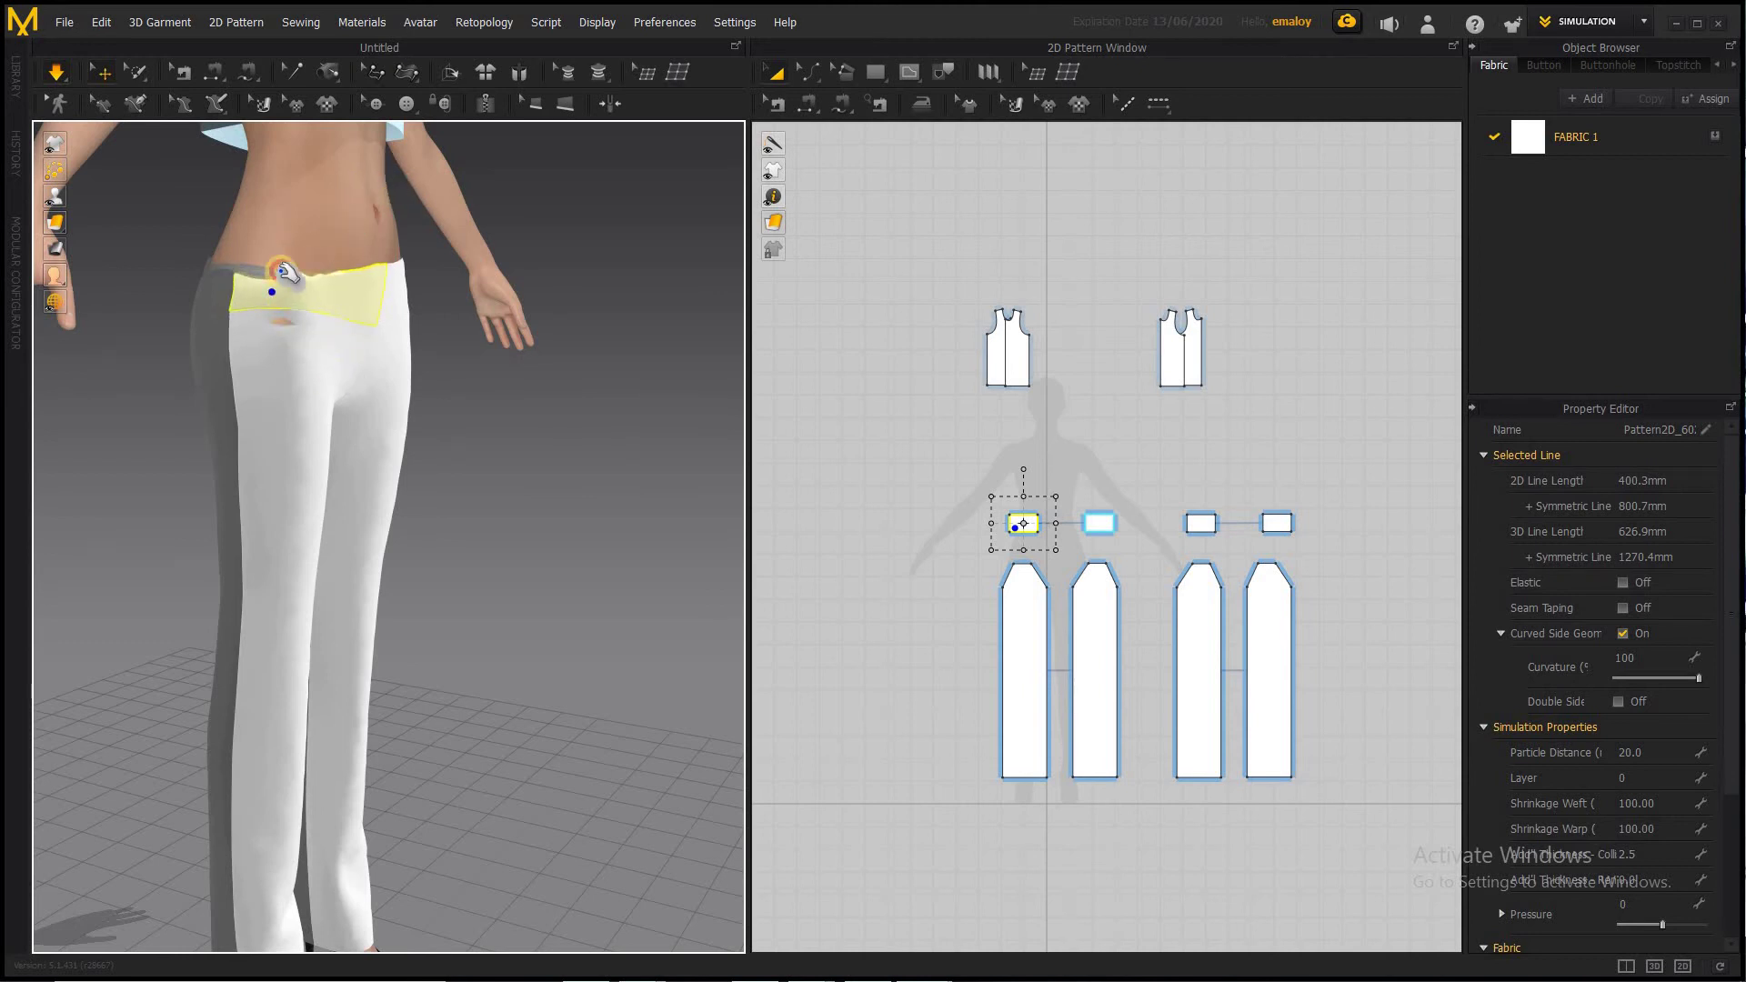
drag(287, 273, 282, 313)
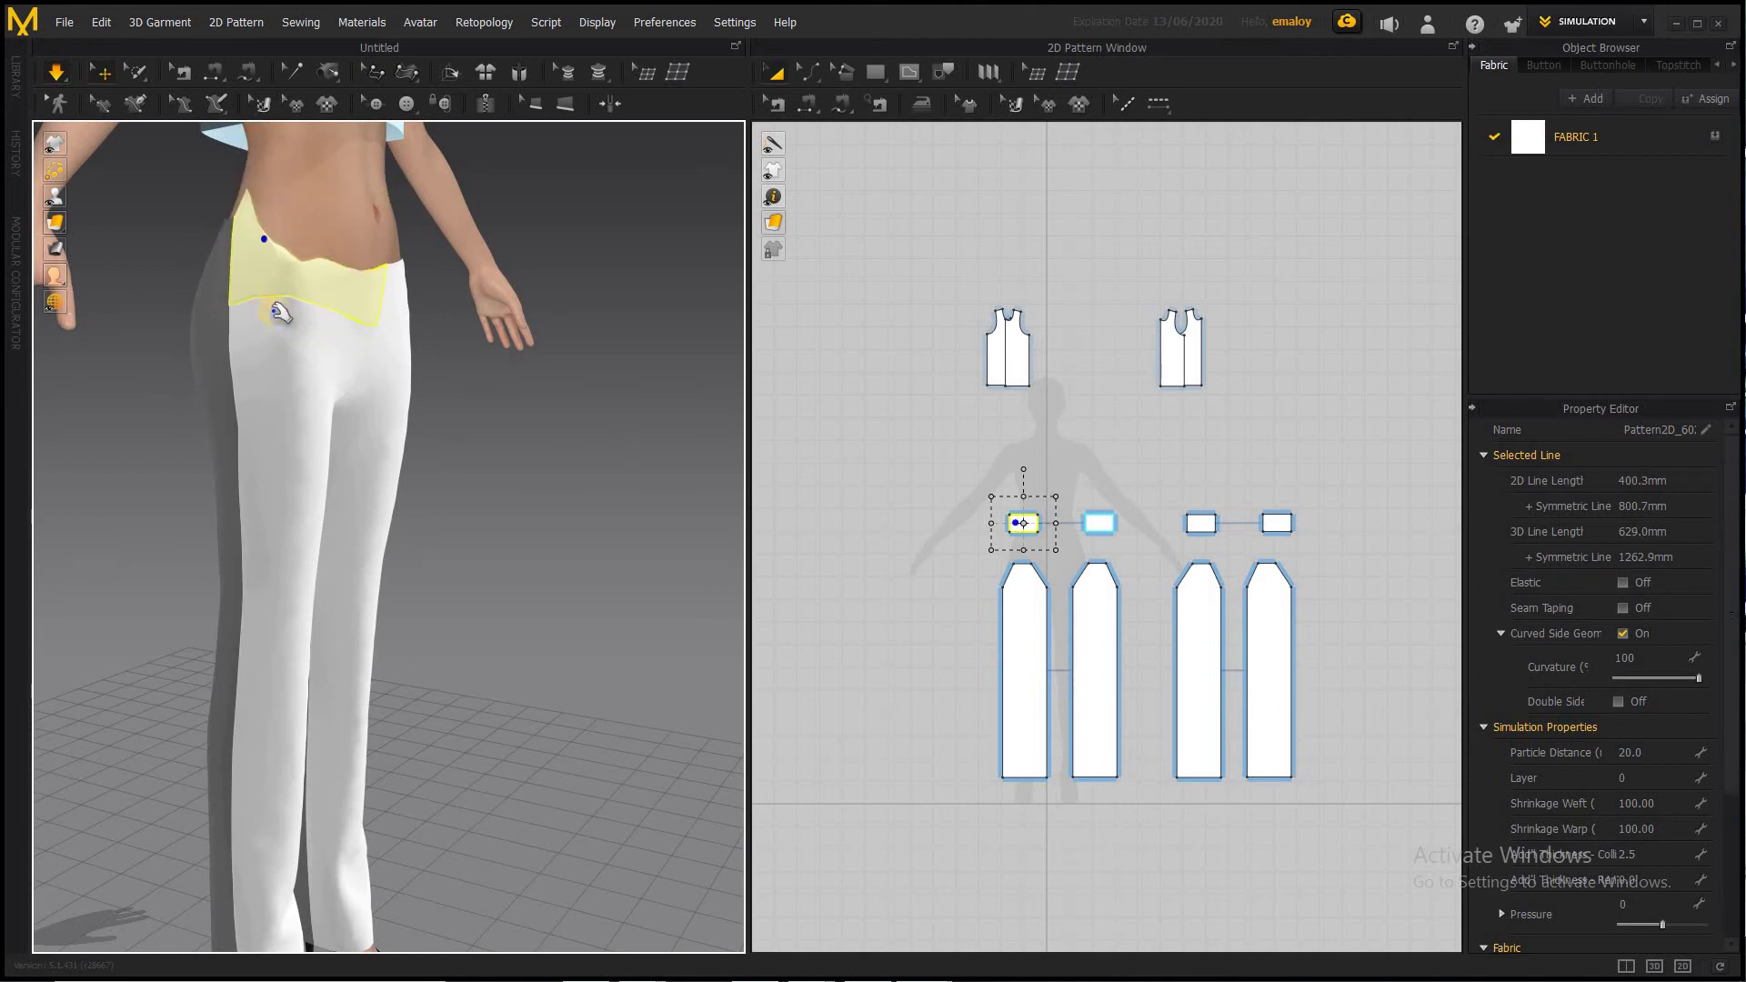
right_drag(331, 421, 77, 422)
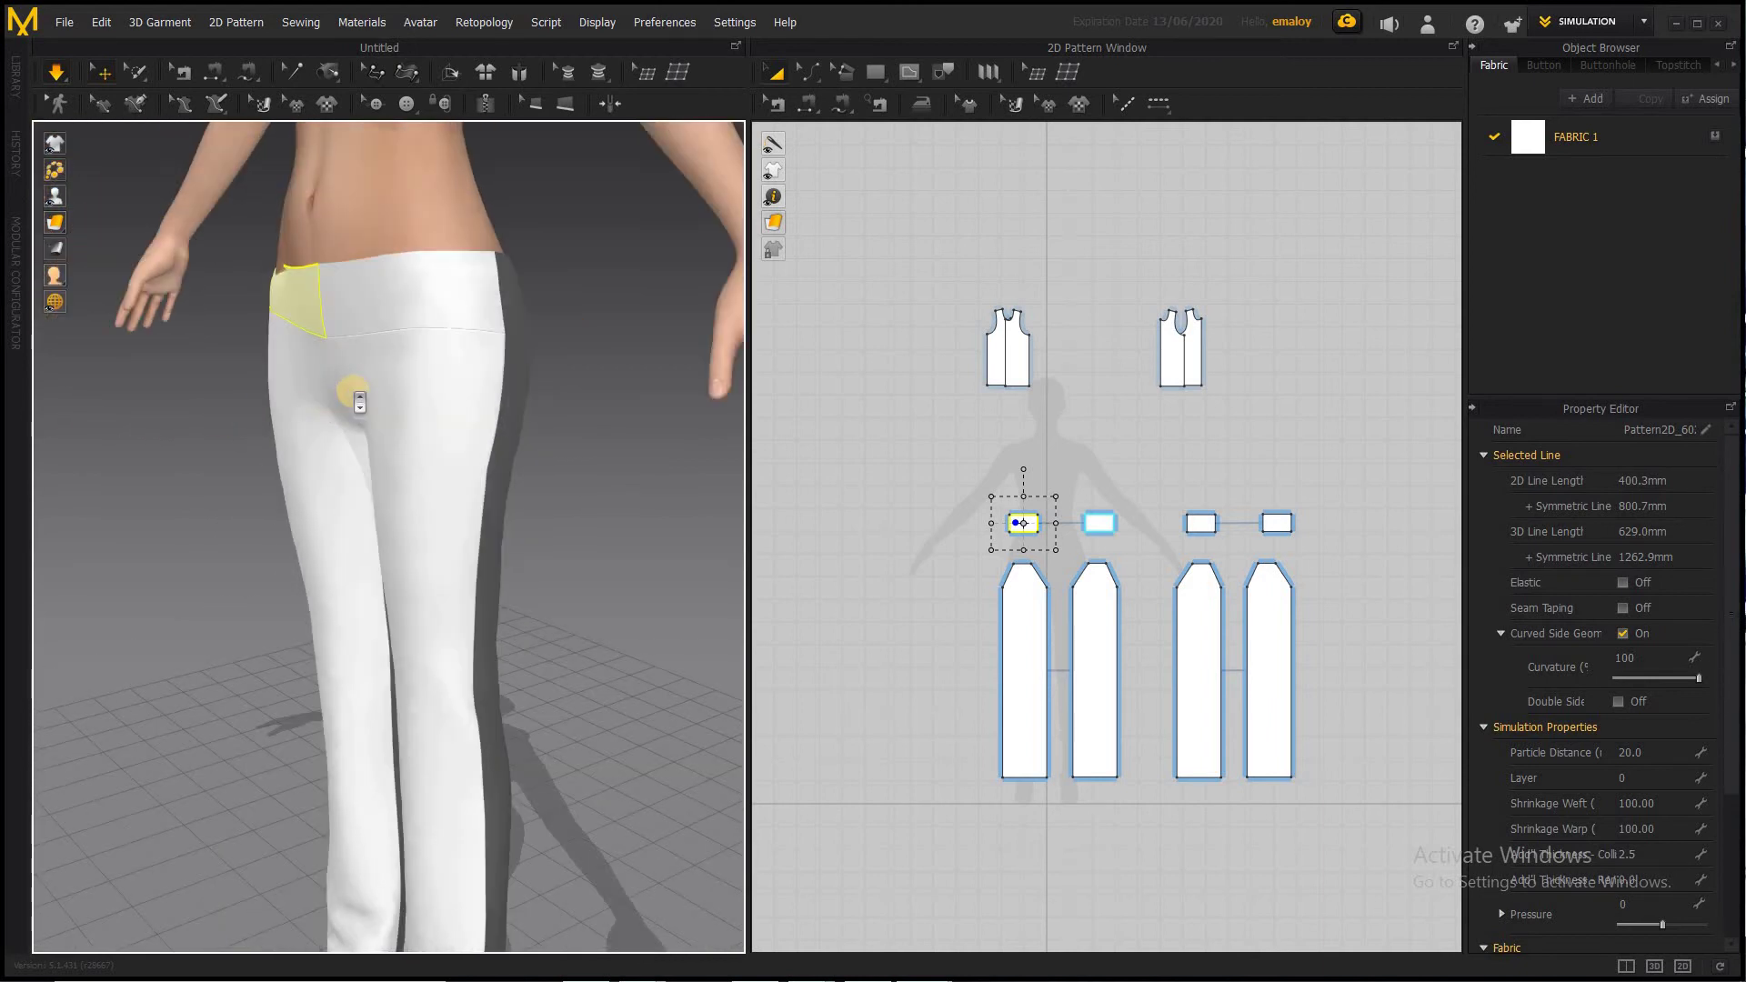
scroll(360, 402, up, 3)
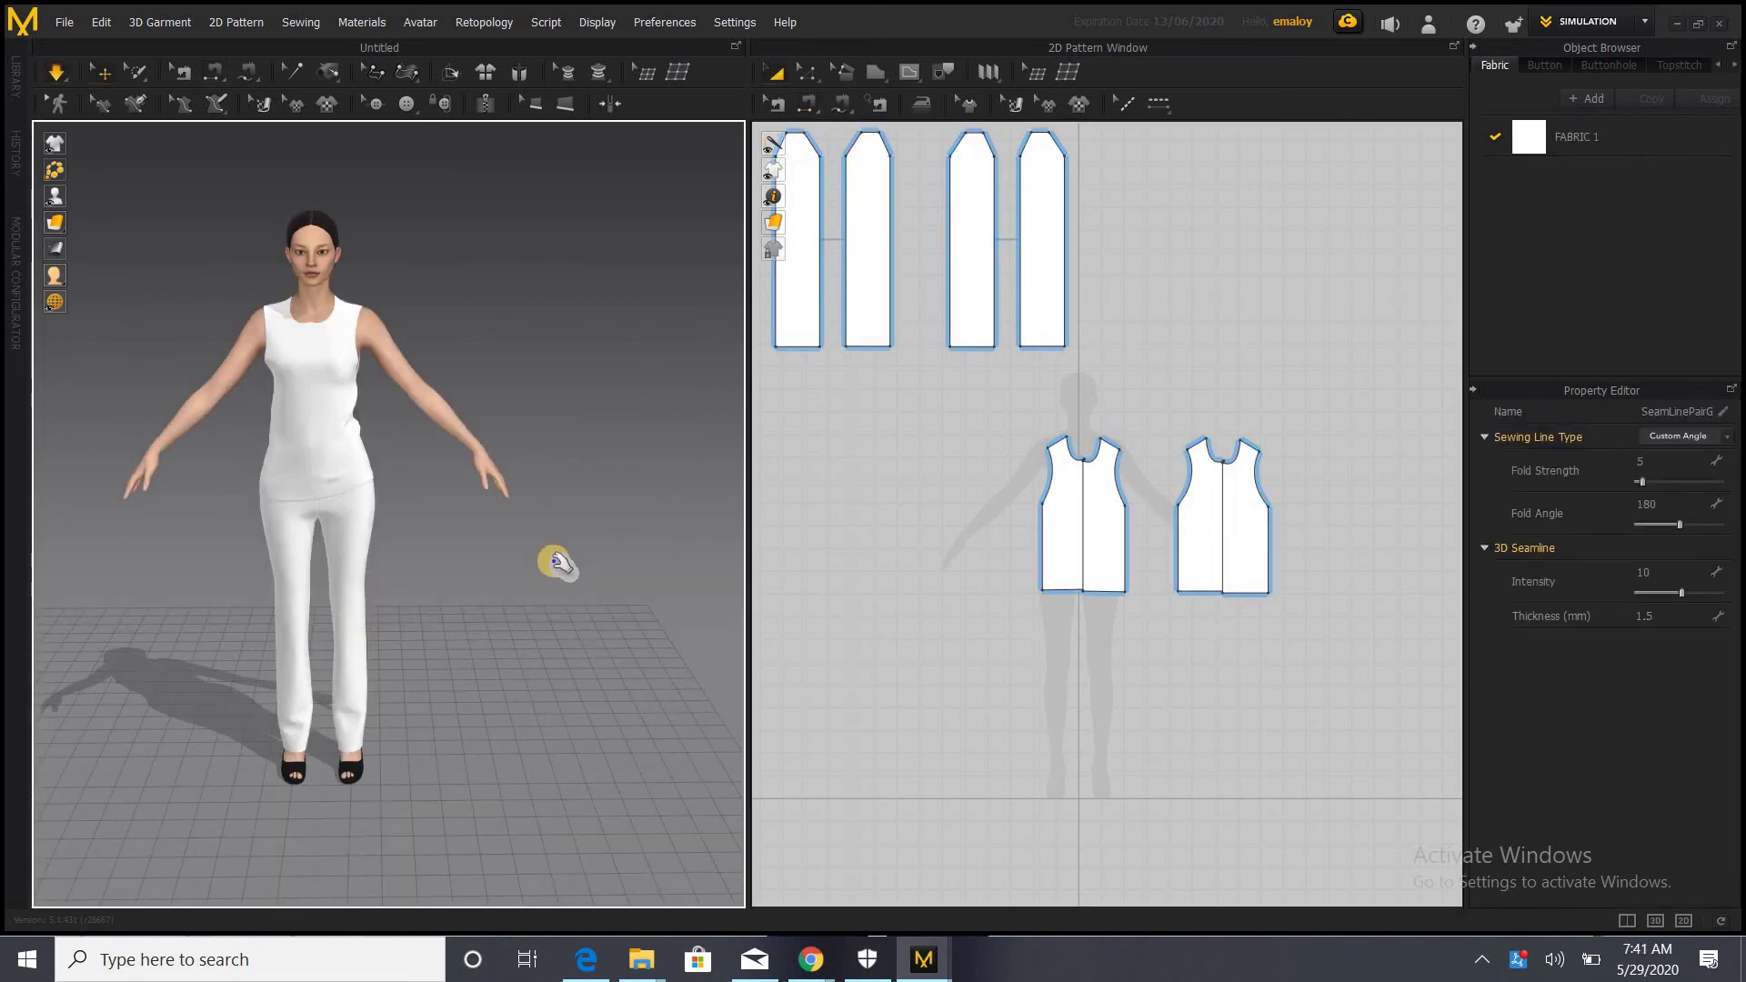
Pull the top's front and back hems down over the trousers on the avatar's left side
click(369, 486)
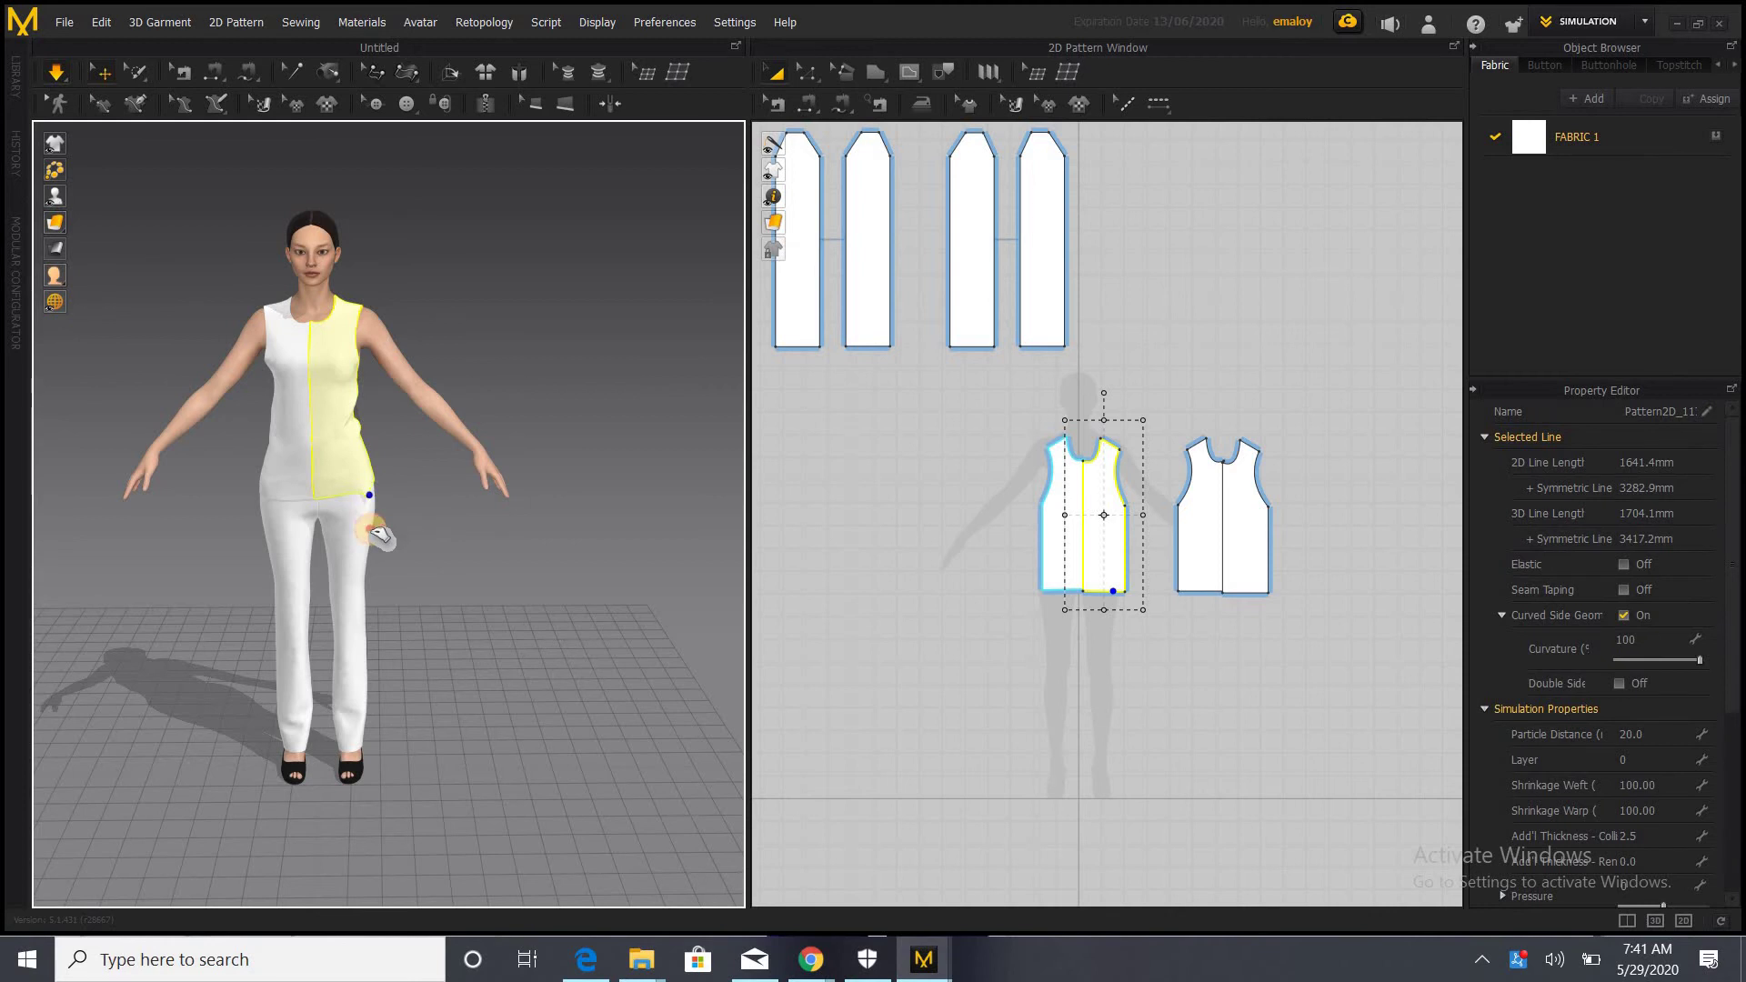
drag(375, 587, 380, 585)
right_drag(483, 569, 439, 461)
drag(407, 532, 409, 691)
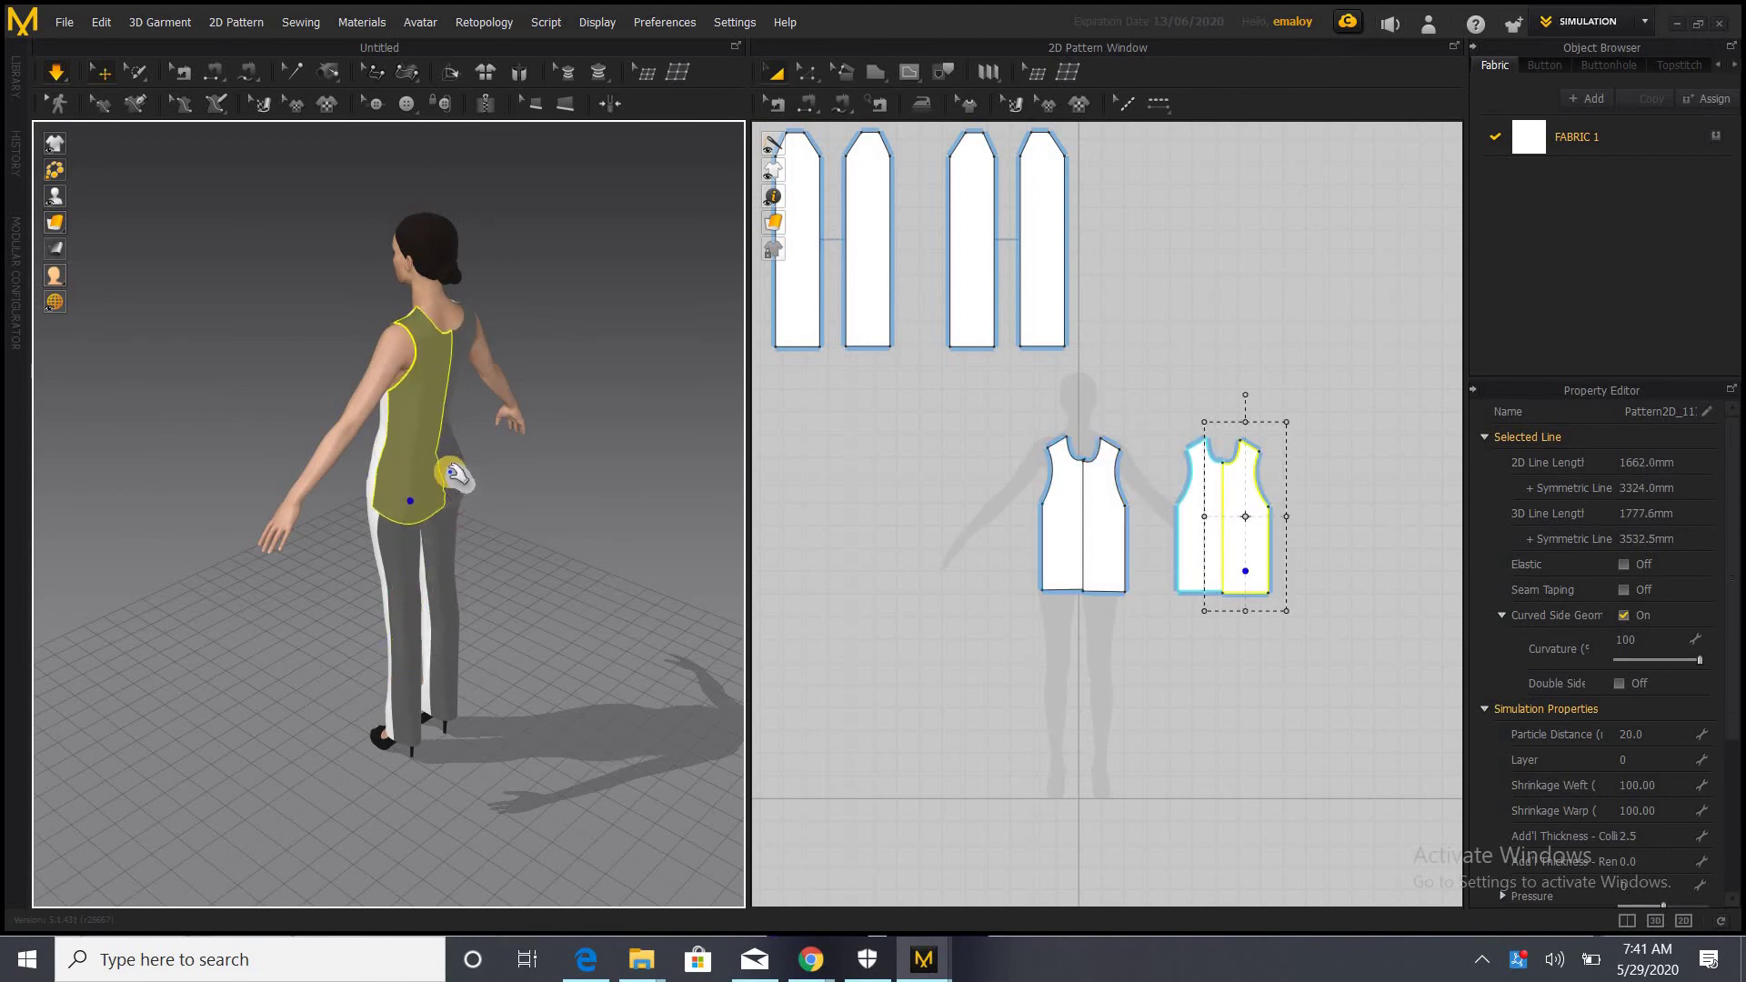
mouse_move(436, 491)
mouse_down()
mouse_move(436, 604)
mouse_move(434, 509)
mouse_up()
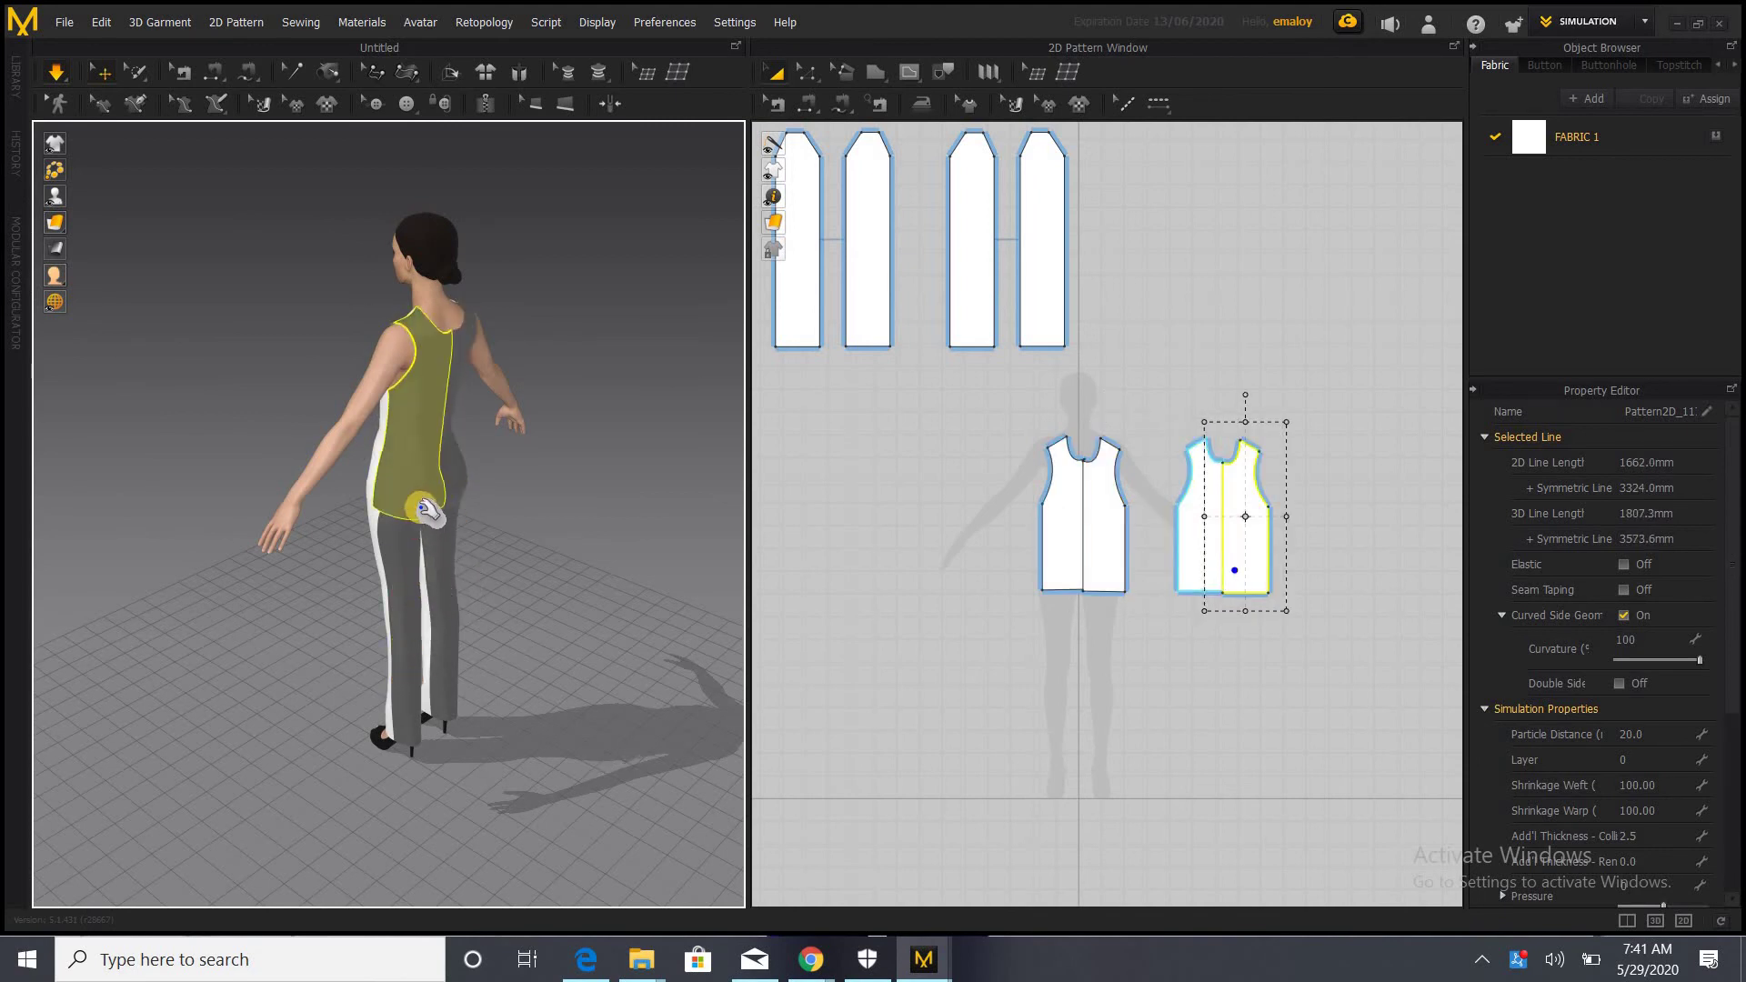
right_drag(312, 545, 364, 536)
click(382, 532)
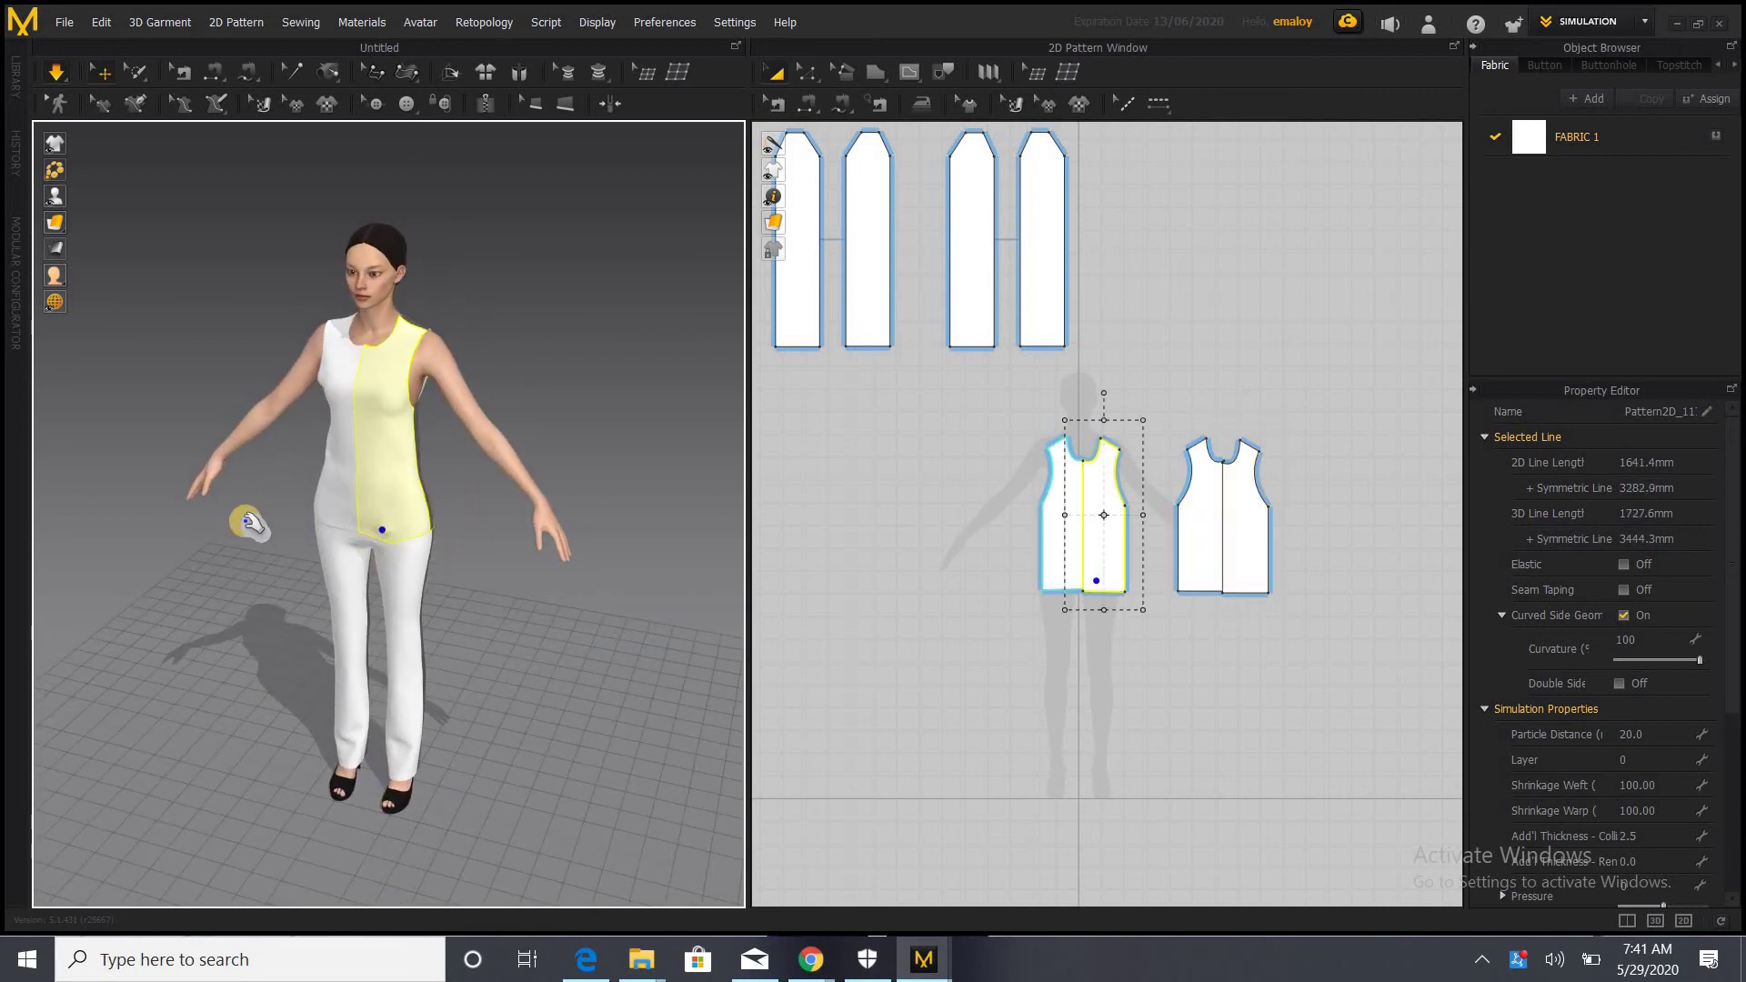
Pull up the upper edge of the front leg panel at the gap on the avatar's right hip
right_drag(241, 511, 291, 524)
scroll(291, 525, up, 3)
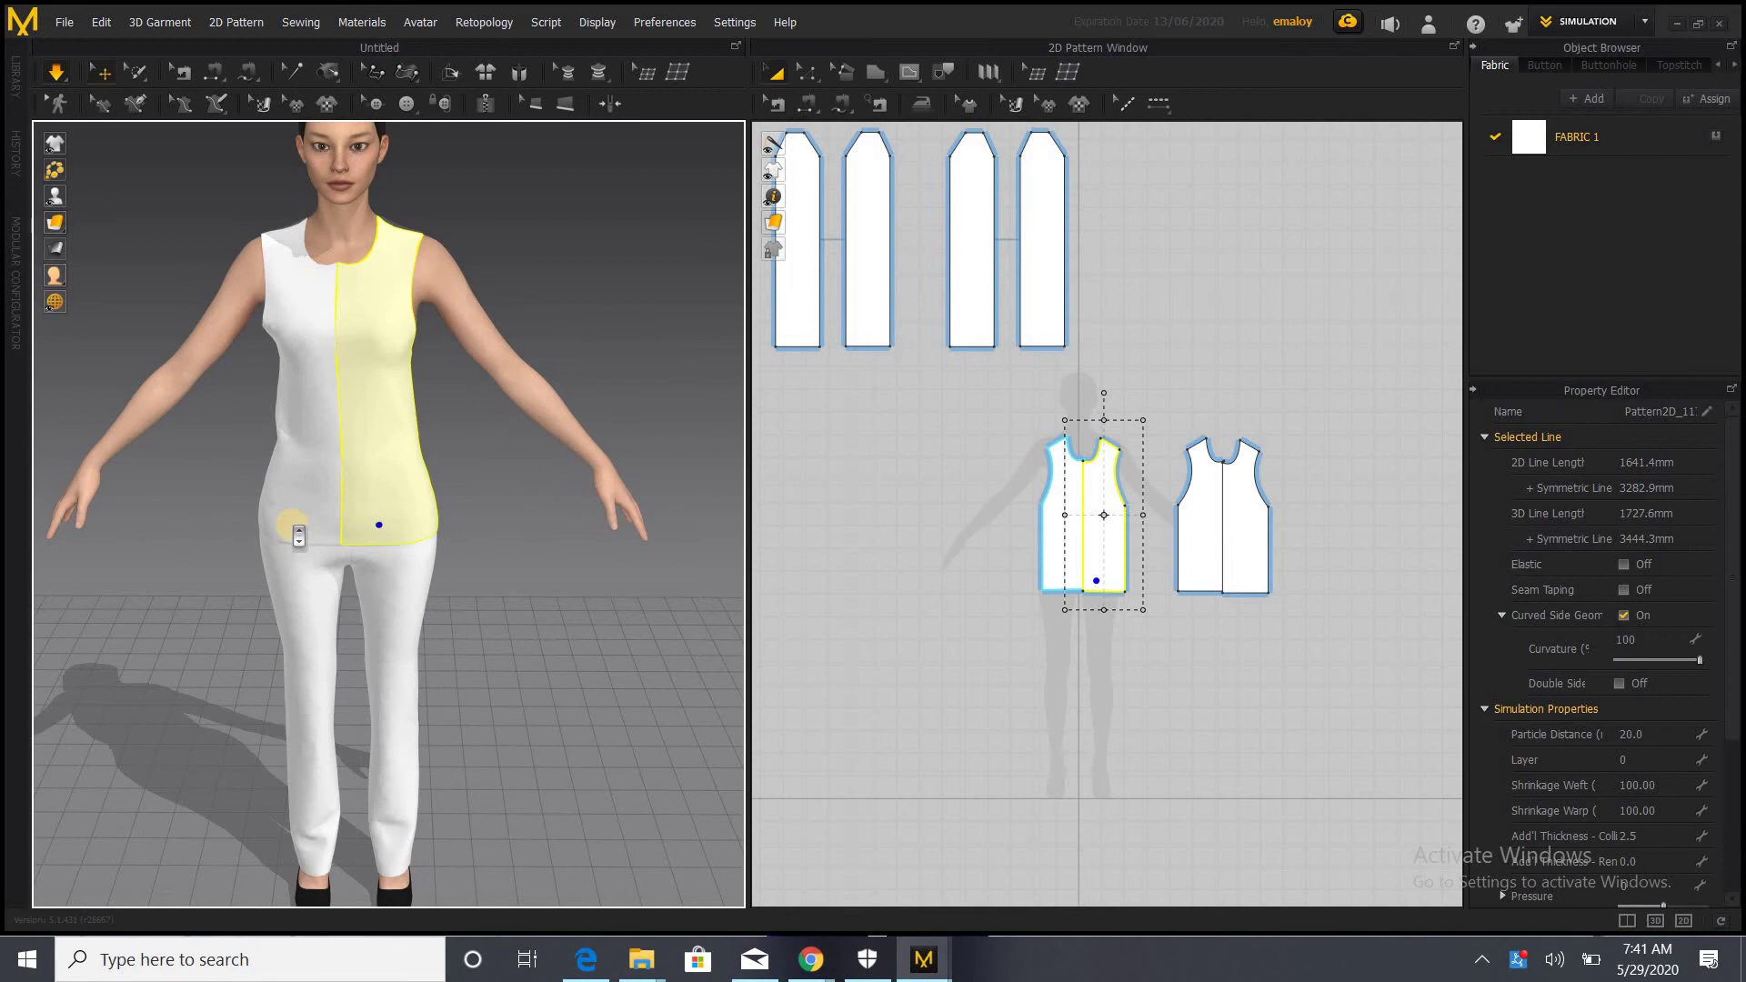
scroll(299, 535, up, 5)
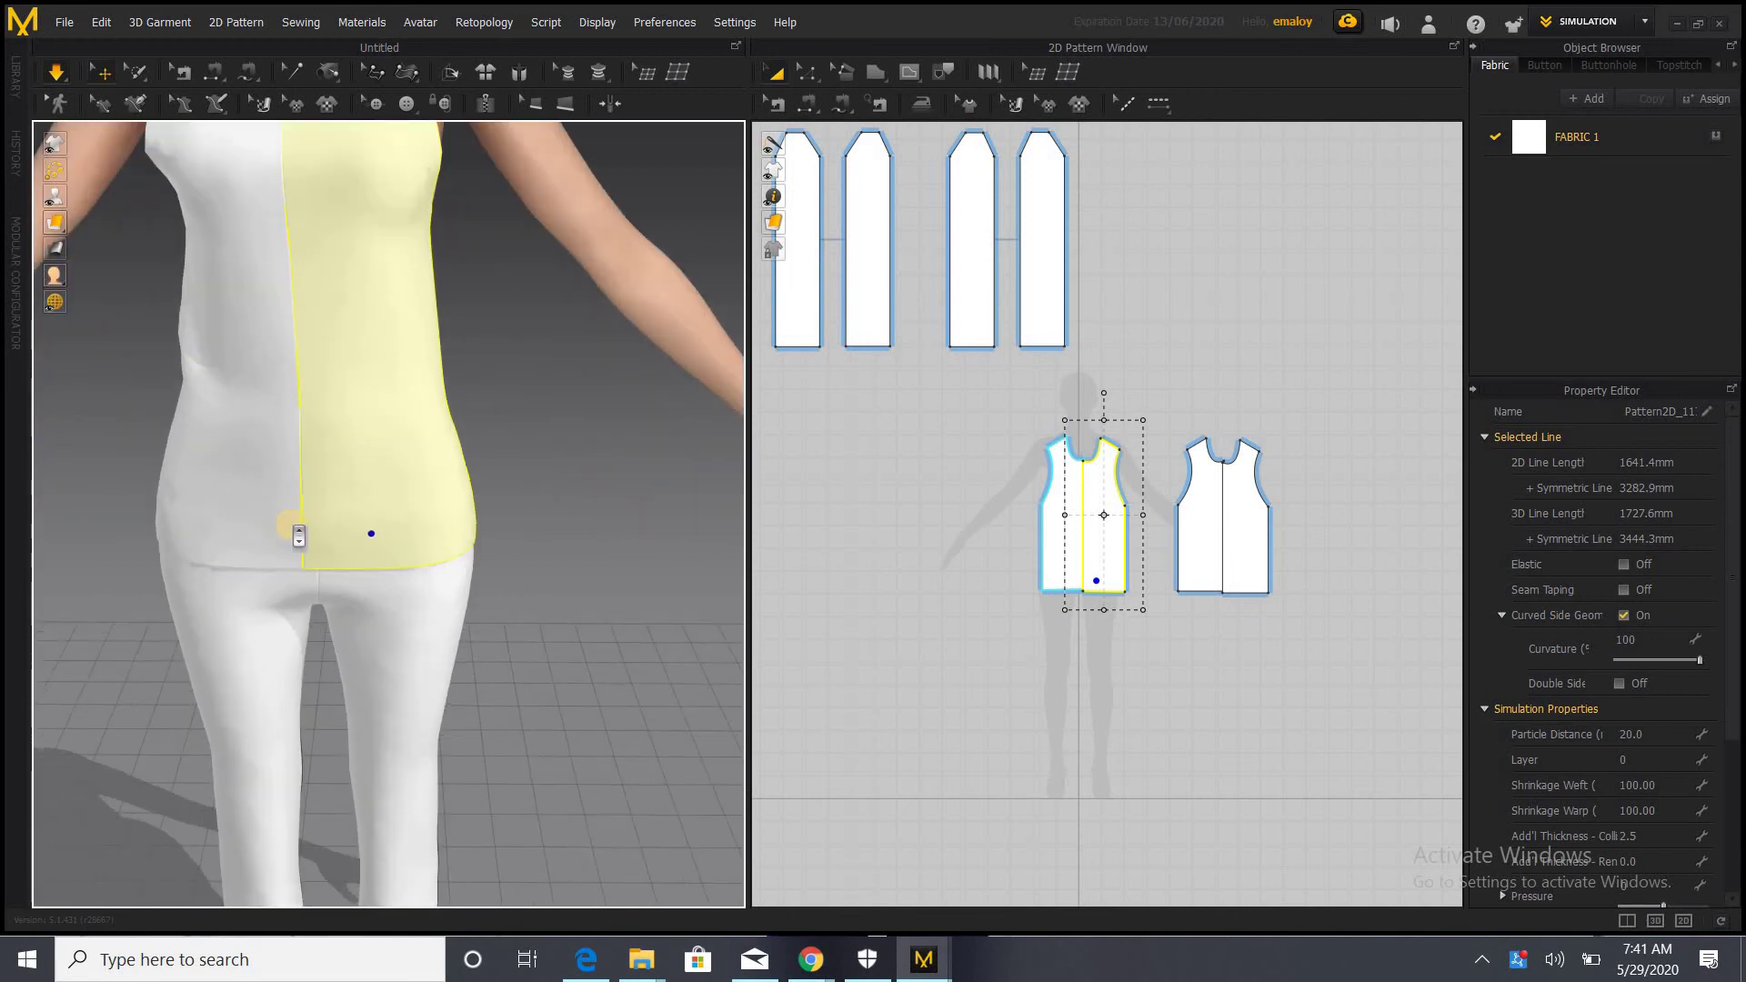
scroll(298, 535, up, 1)
scroll(389, 515, up, 2)
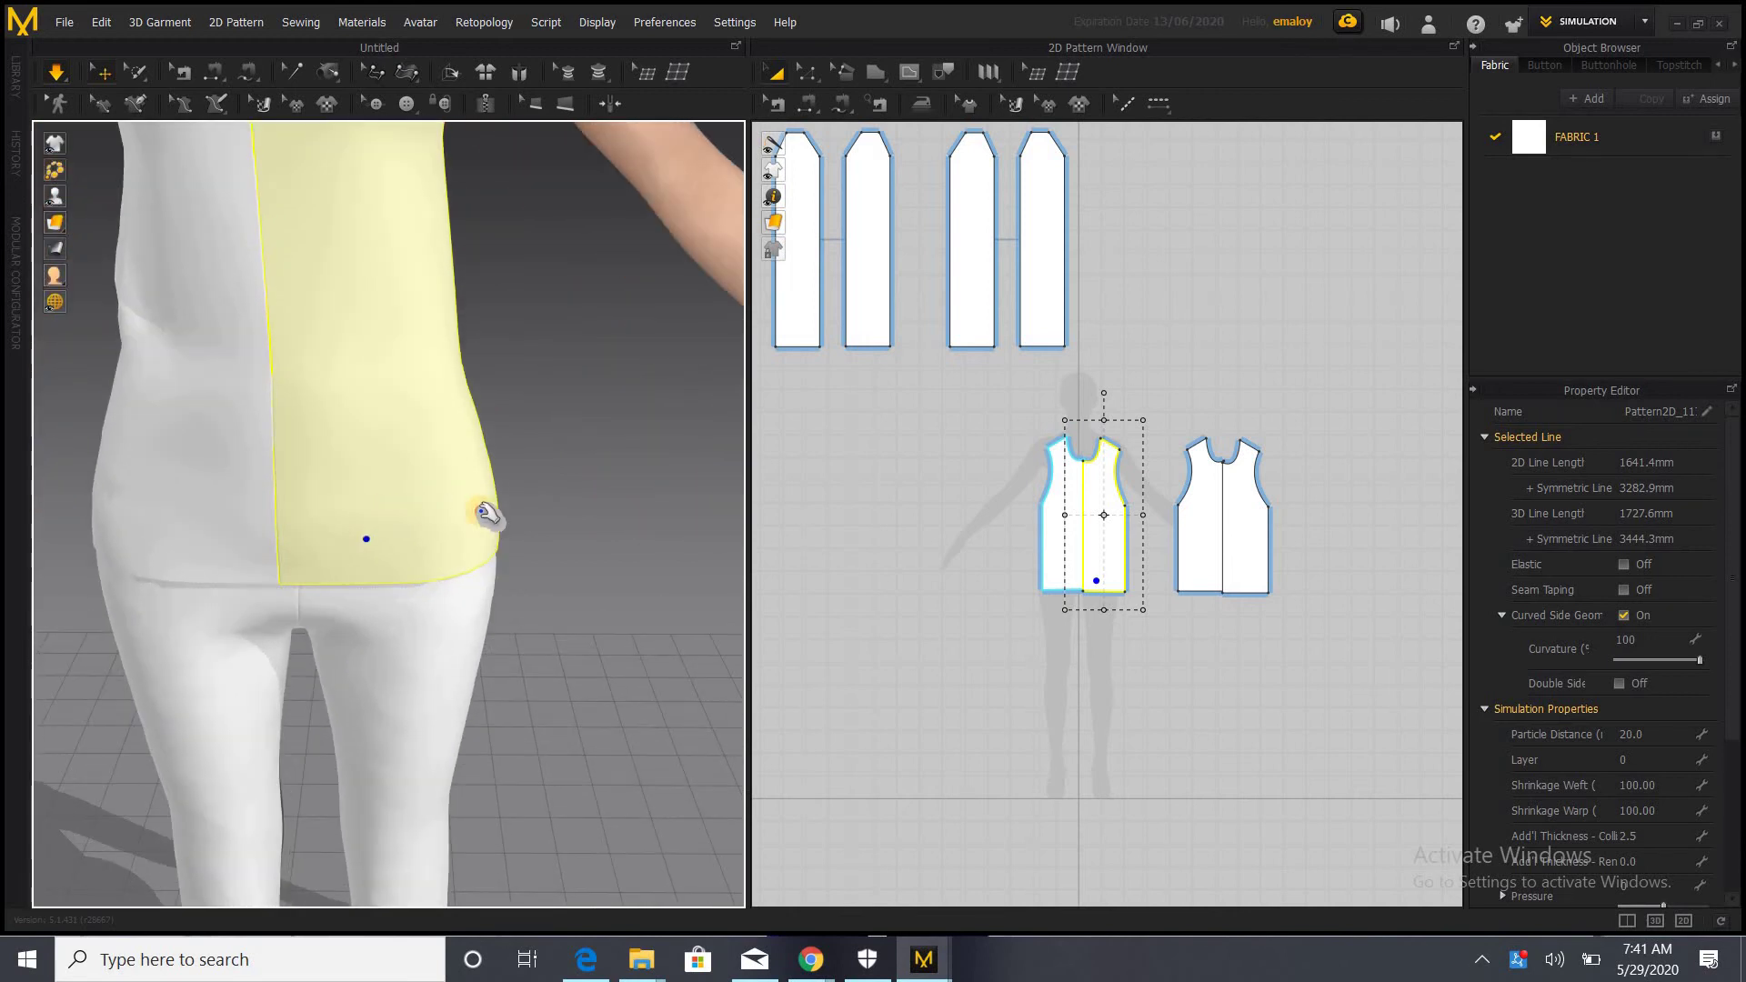
right_drag(440, 507, 566, 507)
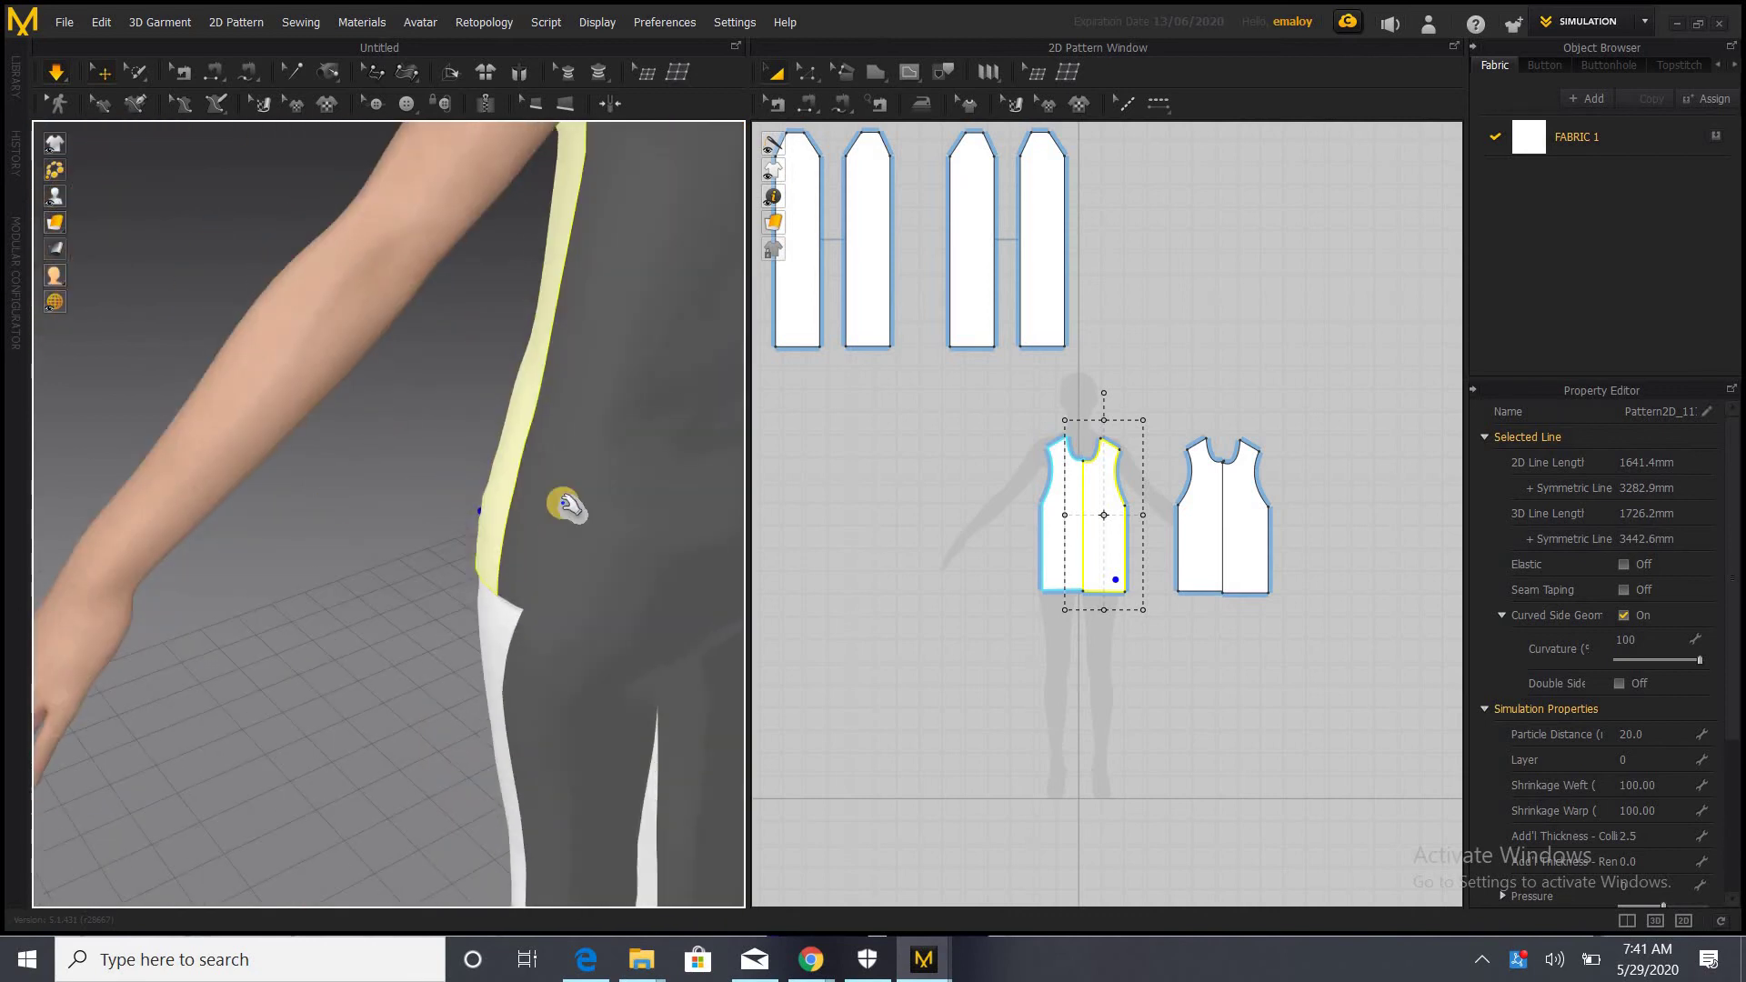
right_drag(370, 494, 249, 413)
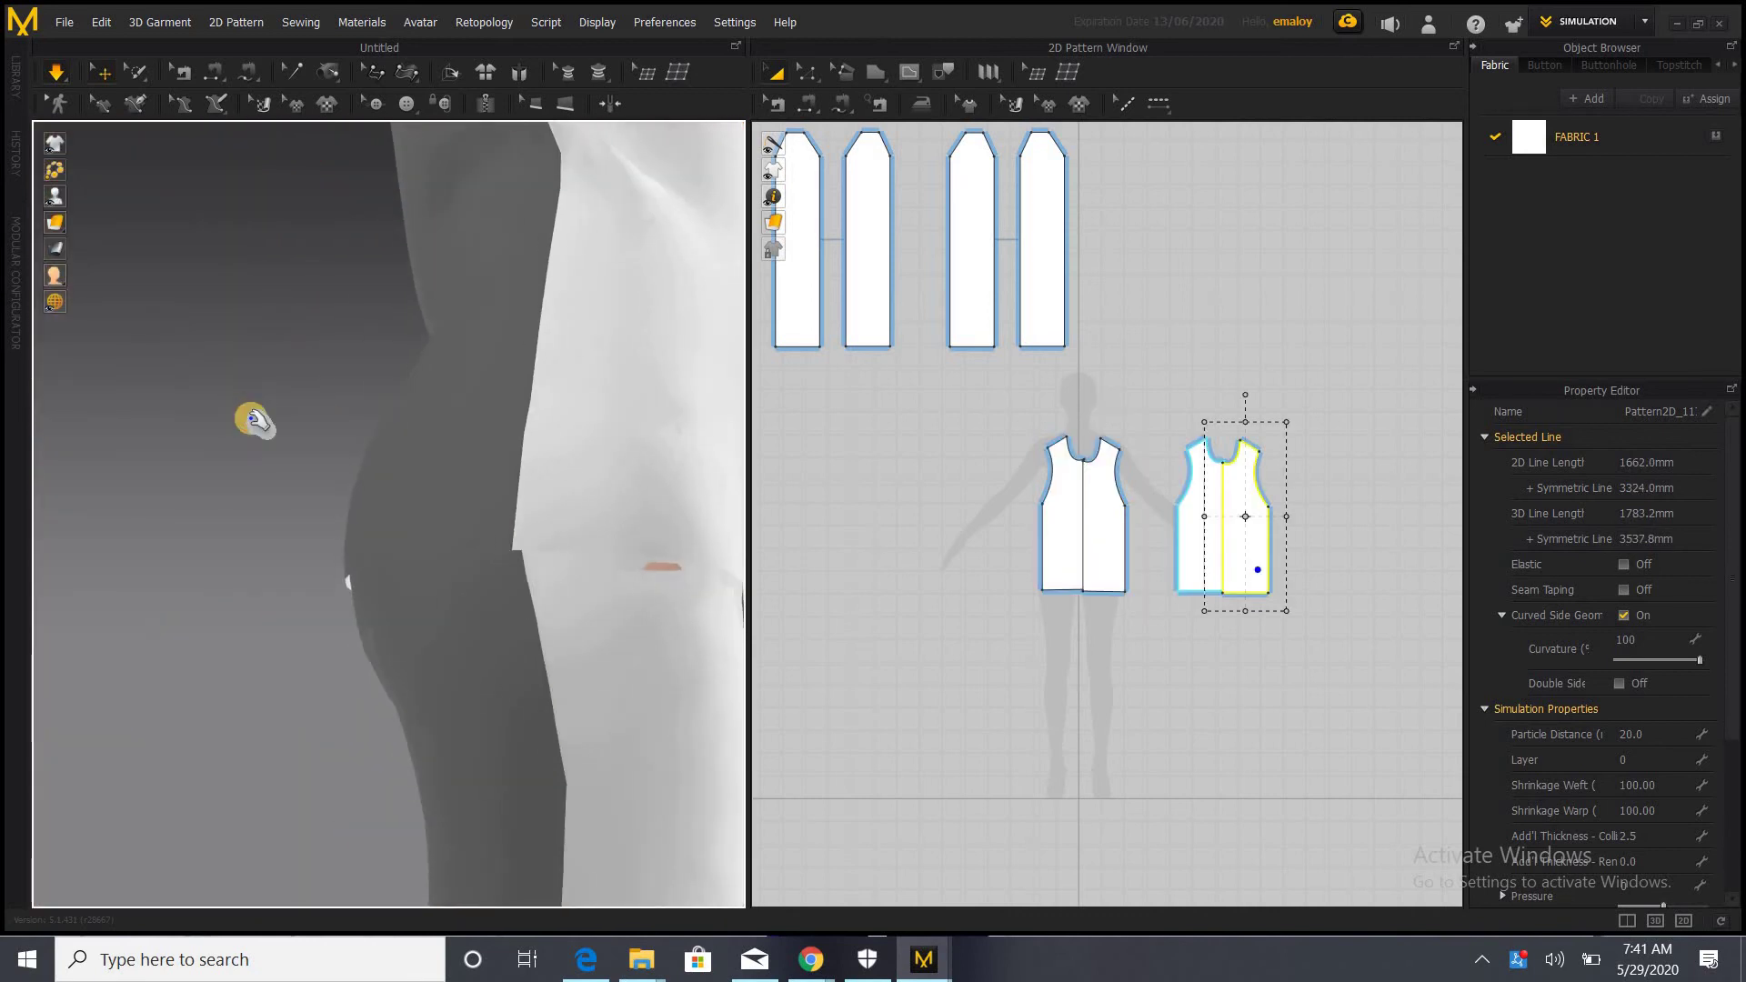
click(661, 561)
mouse_move(660, 563)
mouse_down()
mouse_move(663, 600)
mouse_move(682, 546)
mouse_up()
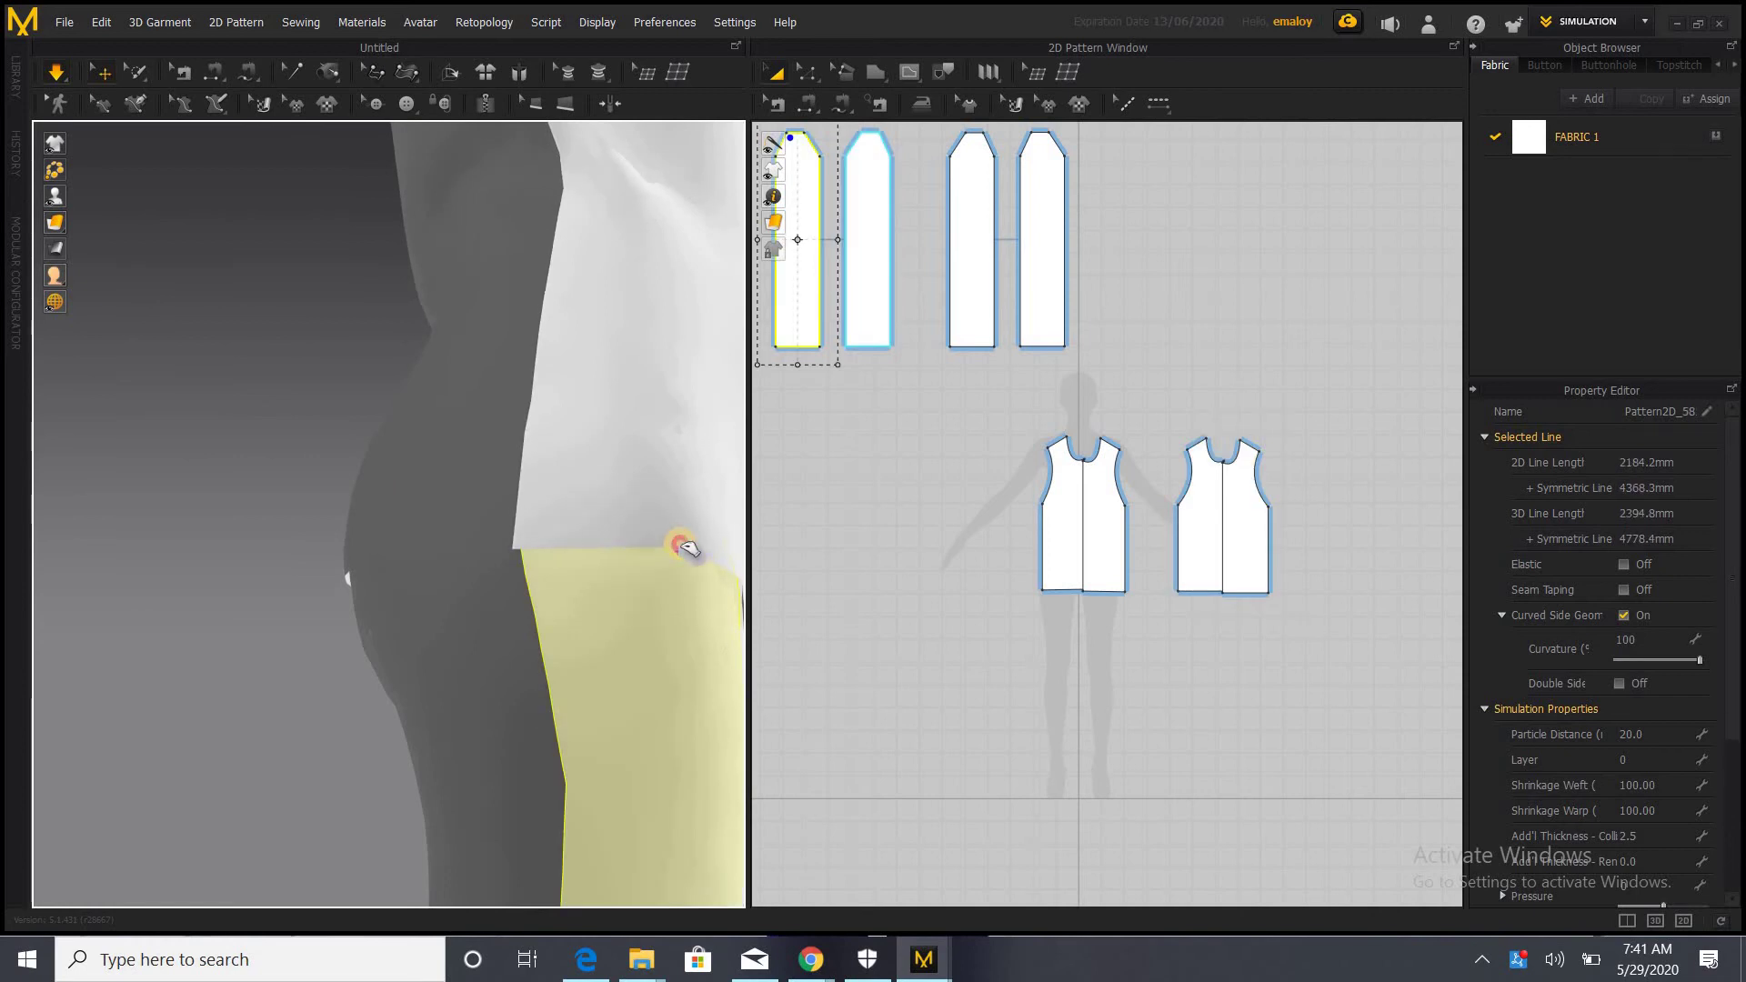
Adjust the leg panel's upper edge and the front bodice hem where they meet on the avatar's right hip
right_drag(682, 515, 461, 519)
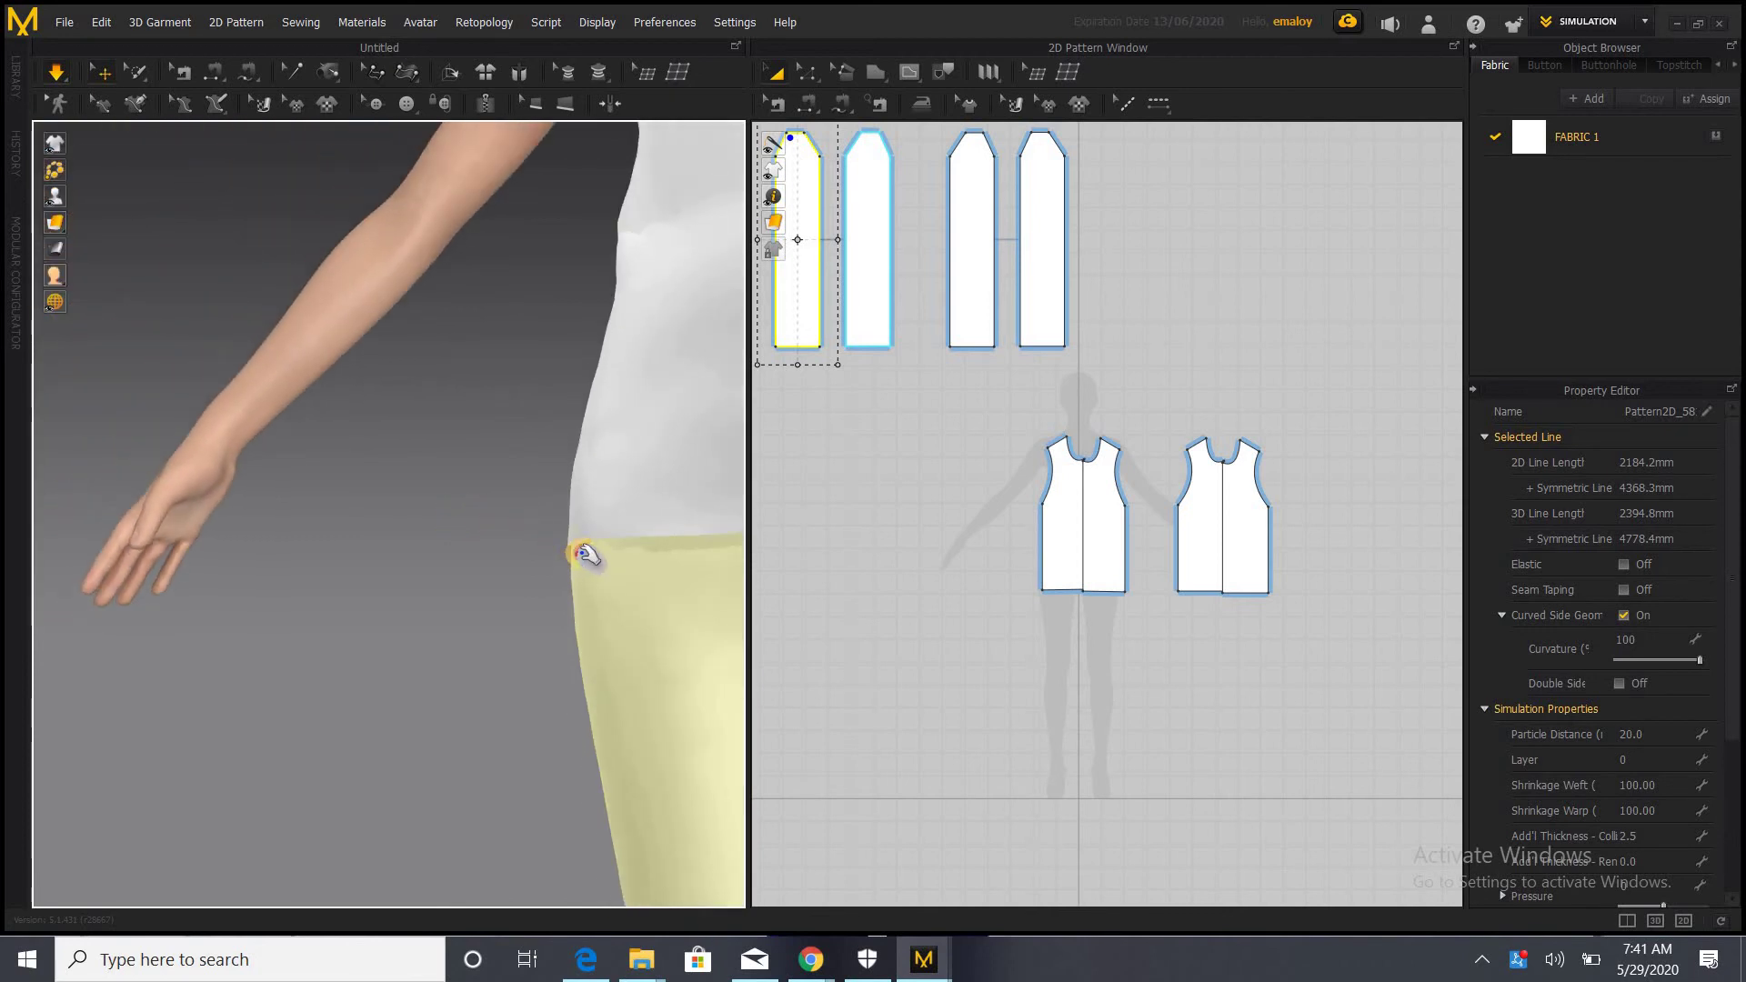
right_drag(593, 509, 581, 565)
mouse_move(586, 518)
mouse_down()
mouse_move(589, 485)
mouse_move(578, 532)
mouse_up()
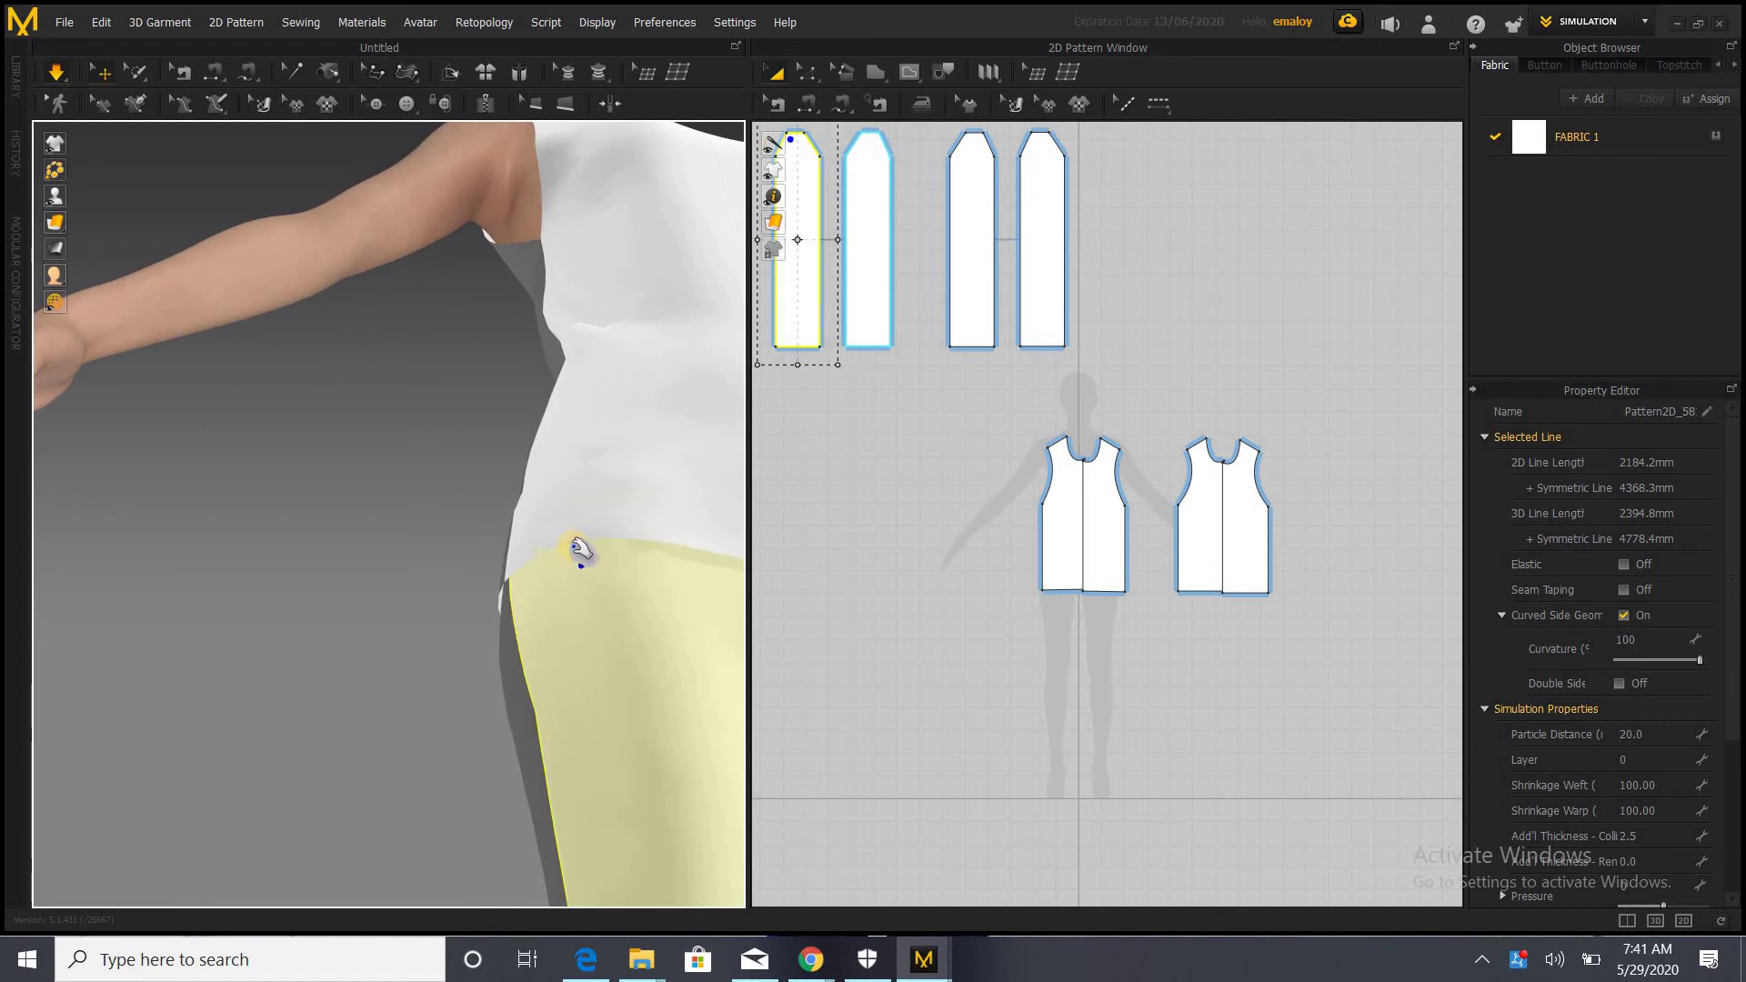
click(585, 540)
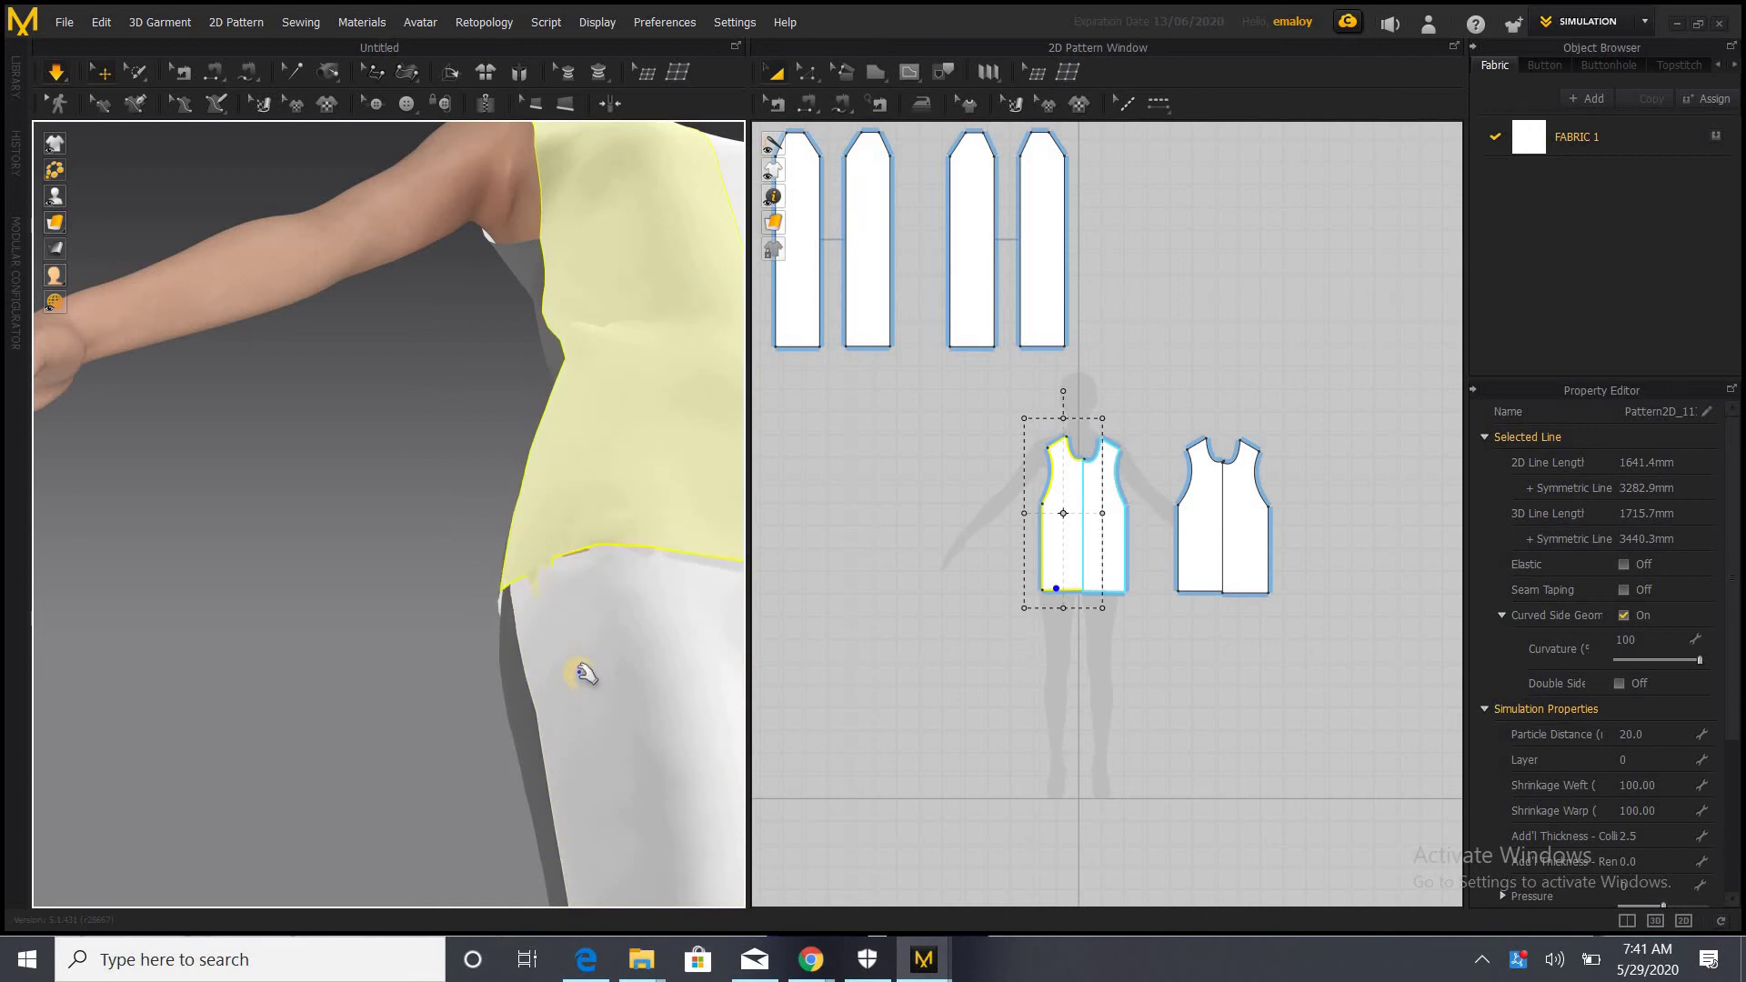
drag(582, 621, 498, 549)
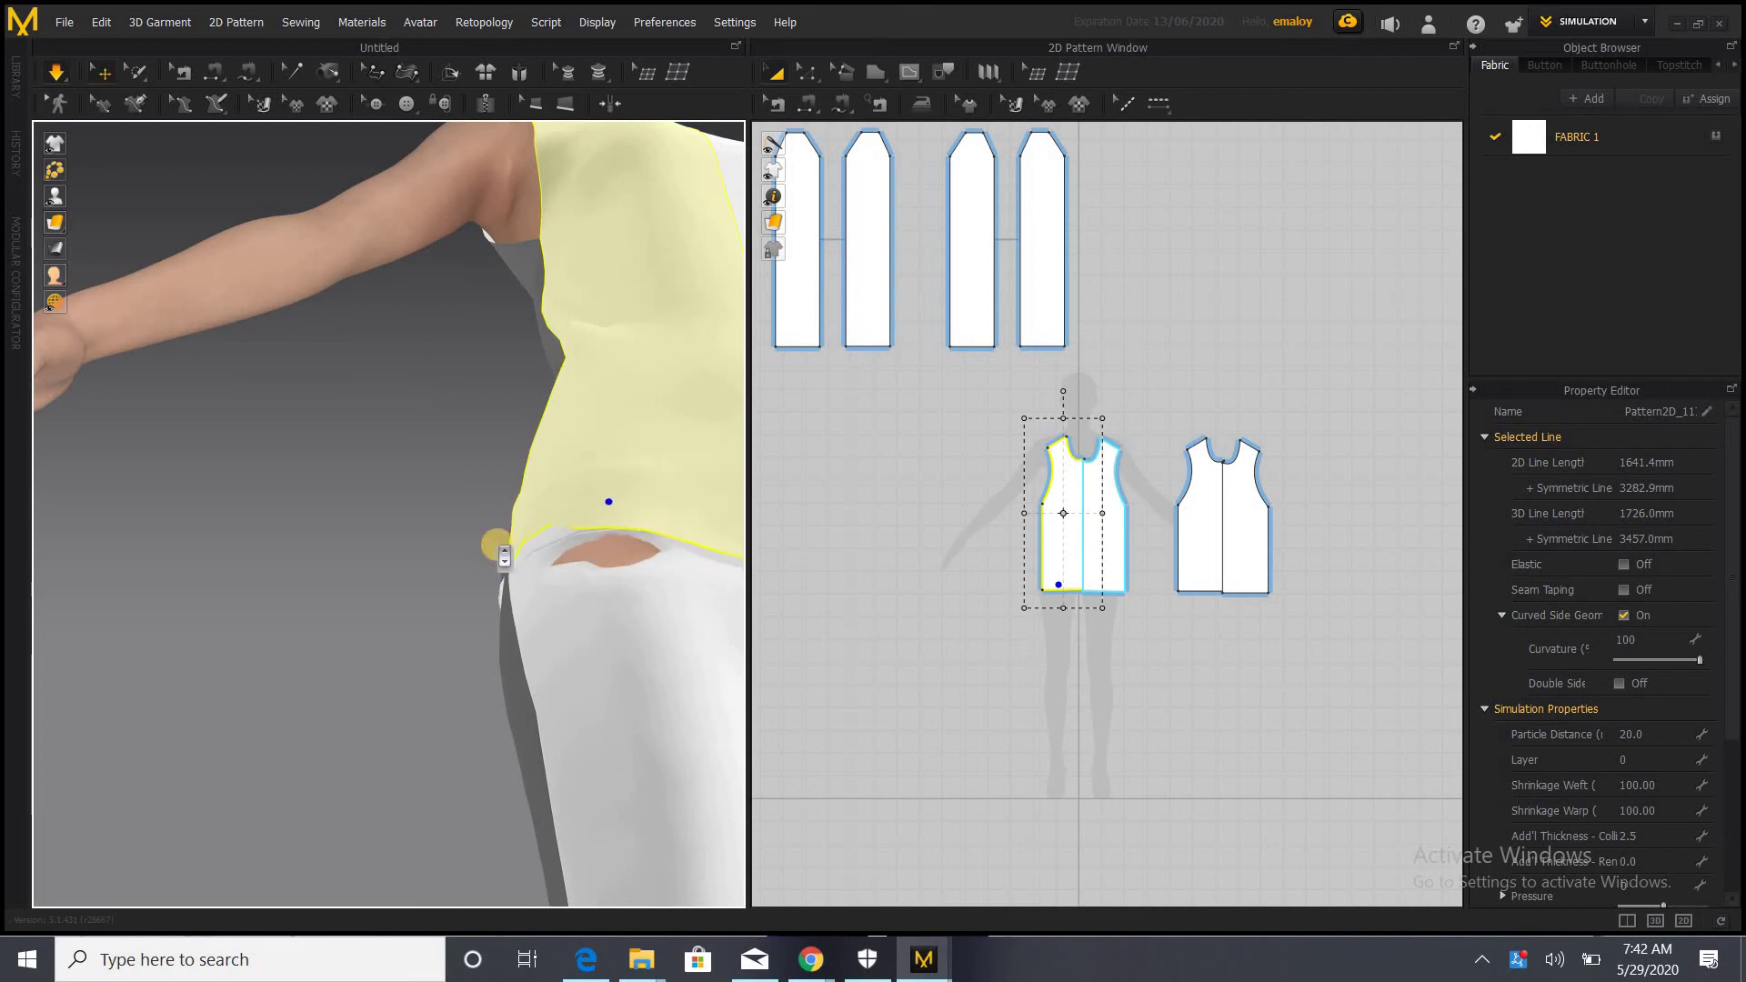
Stop the simulation and undo the hem and leg panel pulls together with the bodice drape
scroll(504, 556, down, 2)
scroll(504, 556, down, 2)
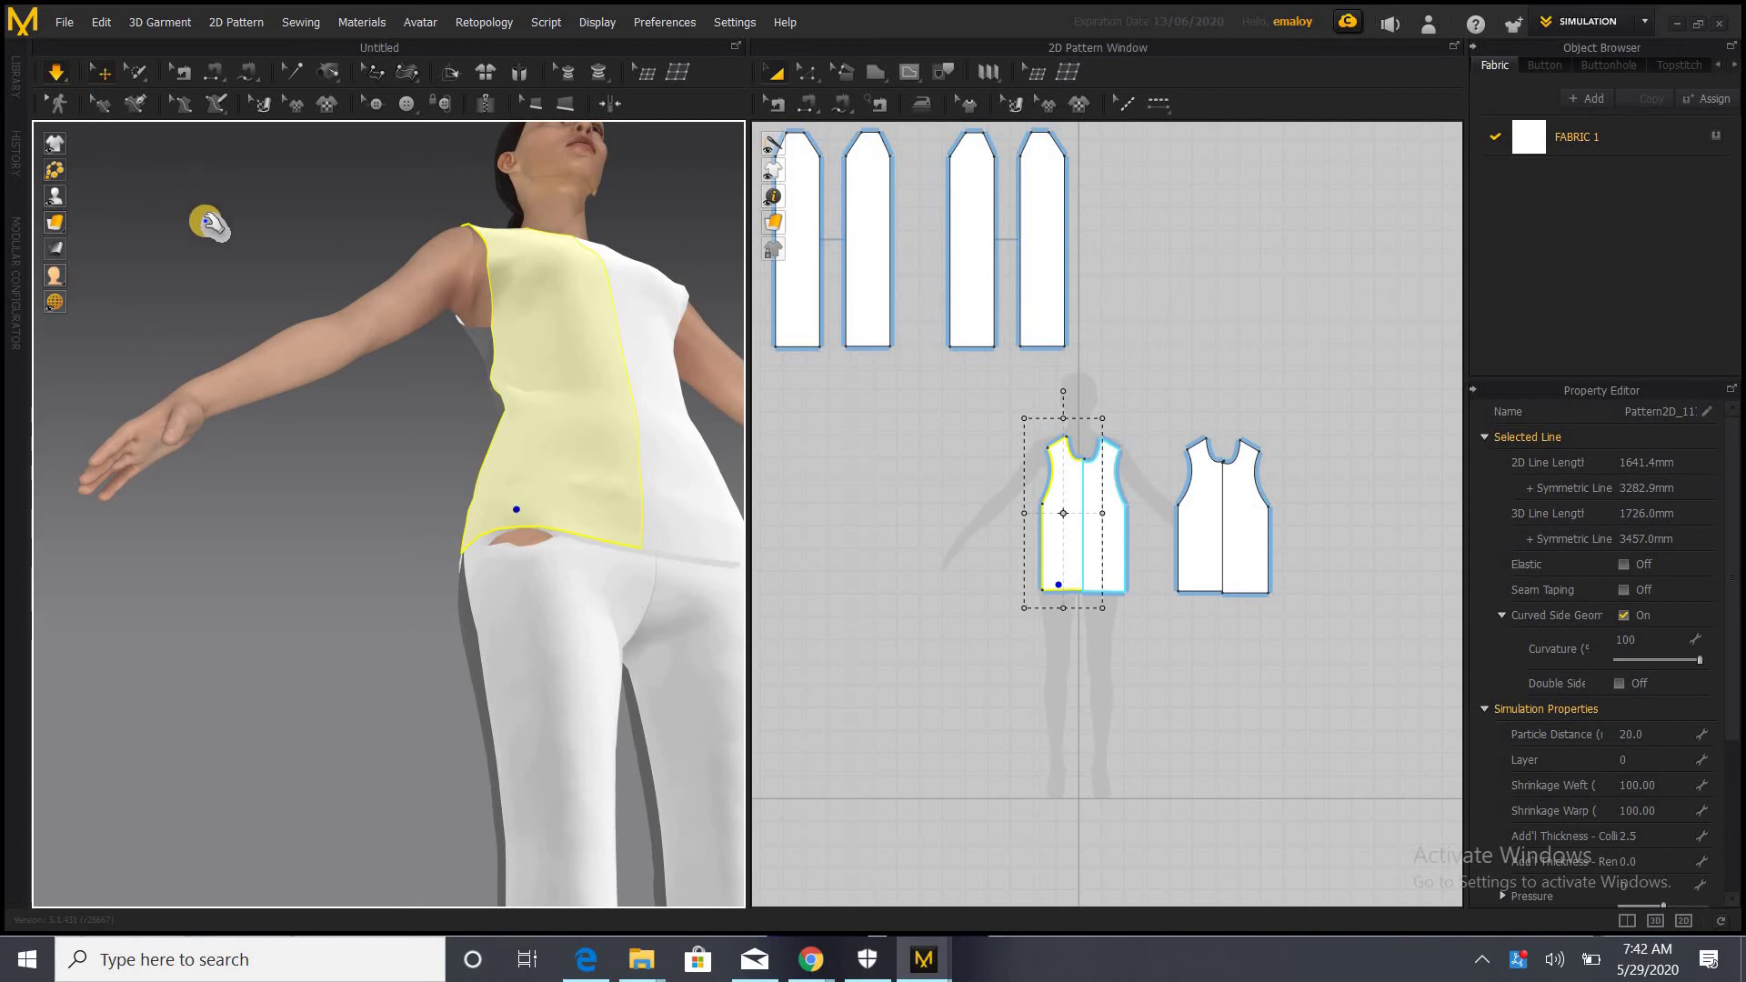
click(522, 568)
click(1246, 518)
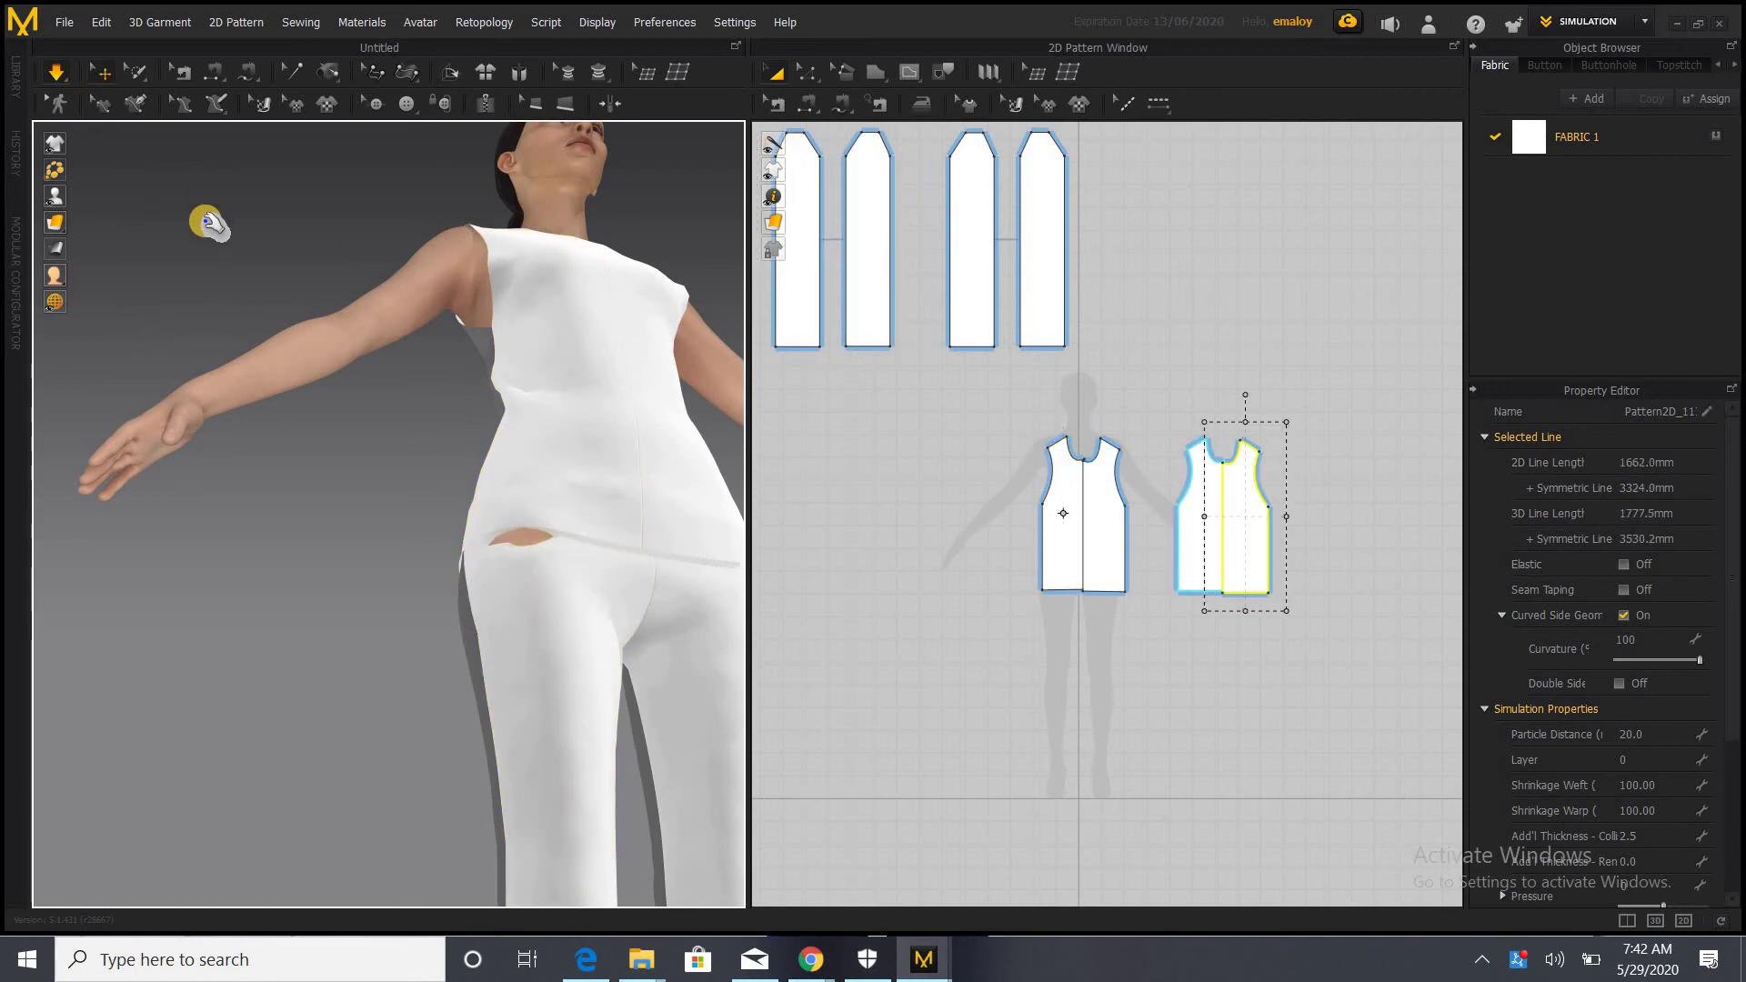
click(1063, 513)
click(1246, 518)
click(1201, 518)
click(1246, 519)
click(1063, 513)
click(1082, 512)
key(space)
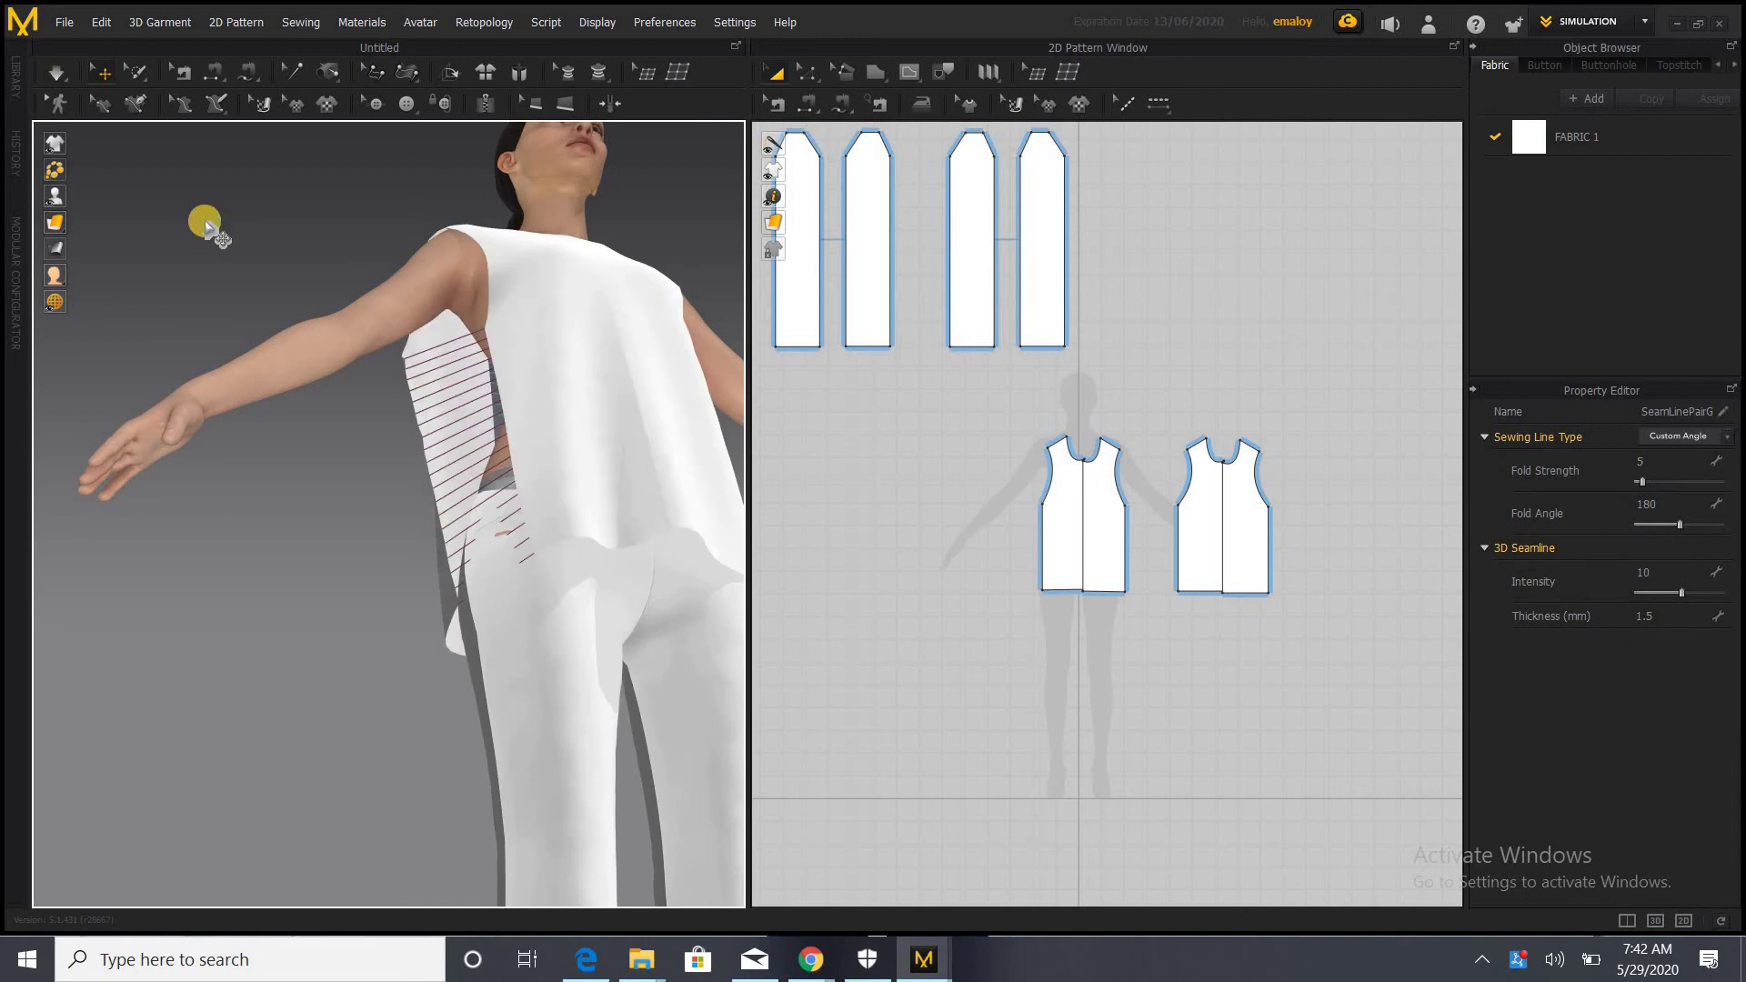
Try the Complete Nonlinear simulation on the outfit, and switch to simulating it in Normal mode
click(55, 71)
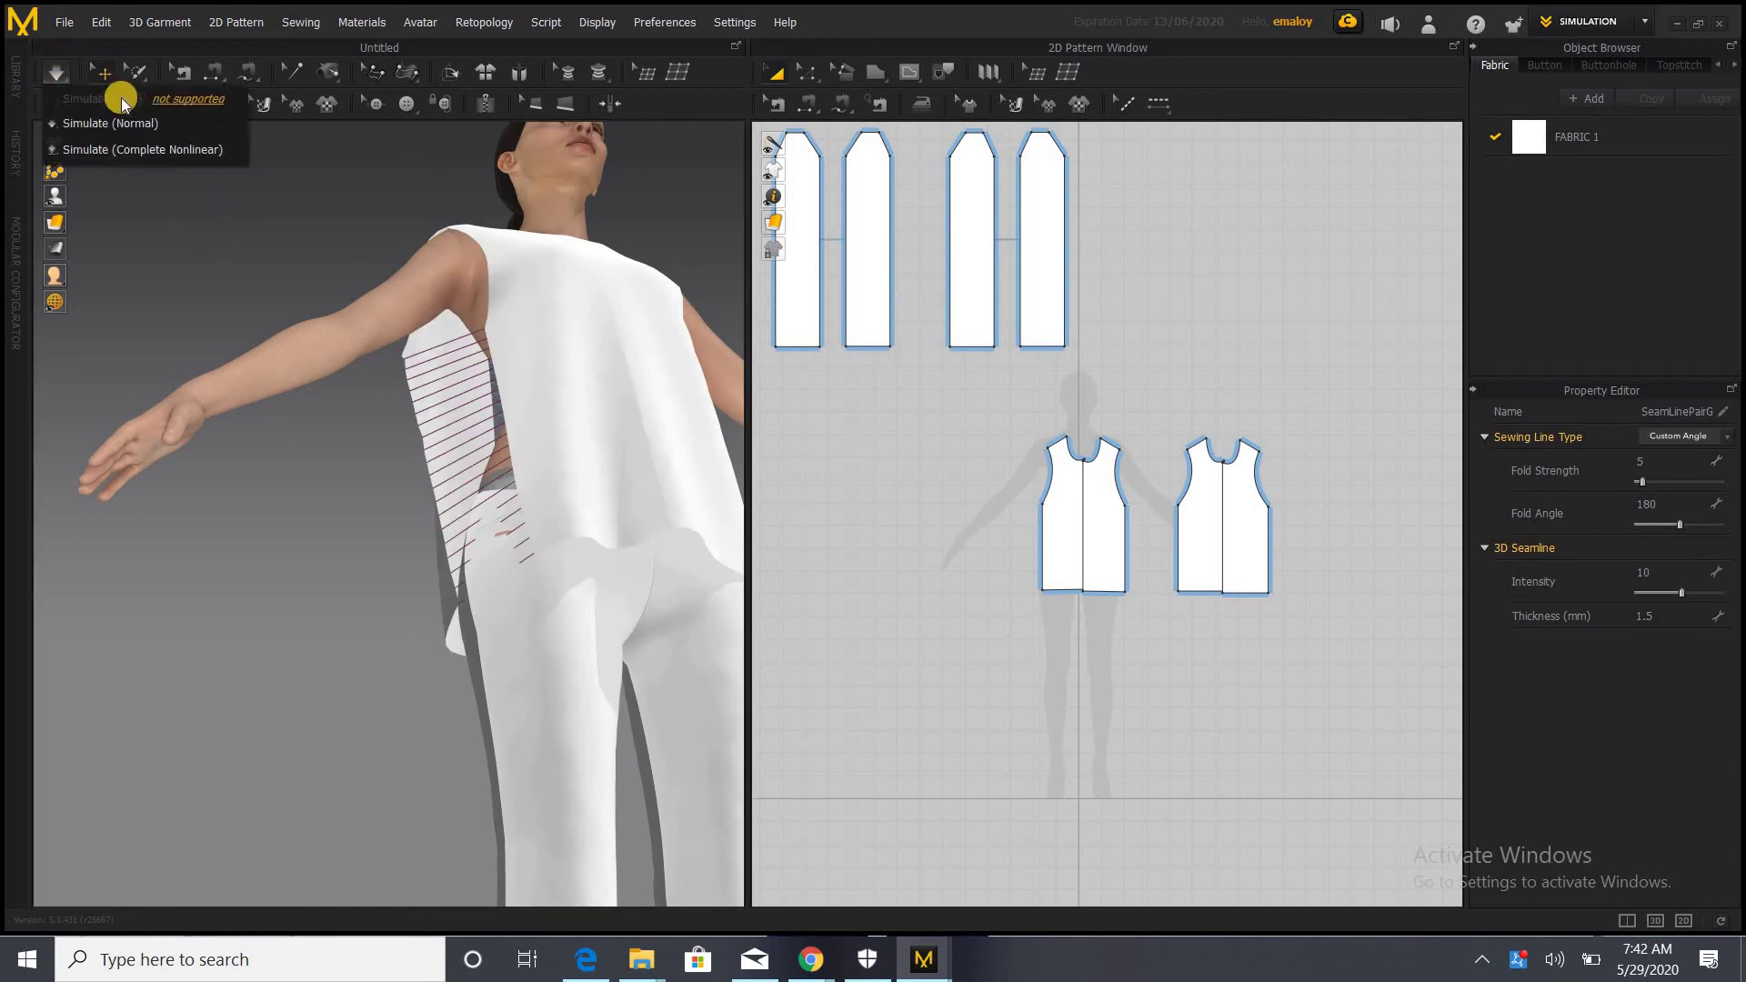
click(184, 150)
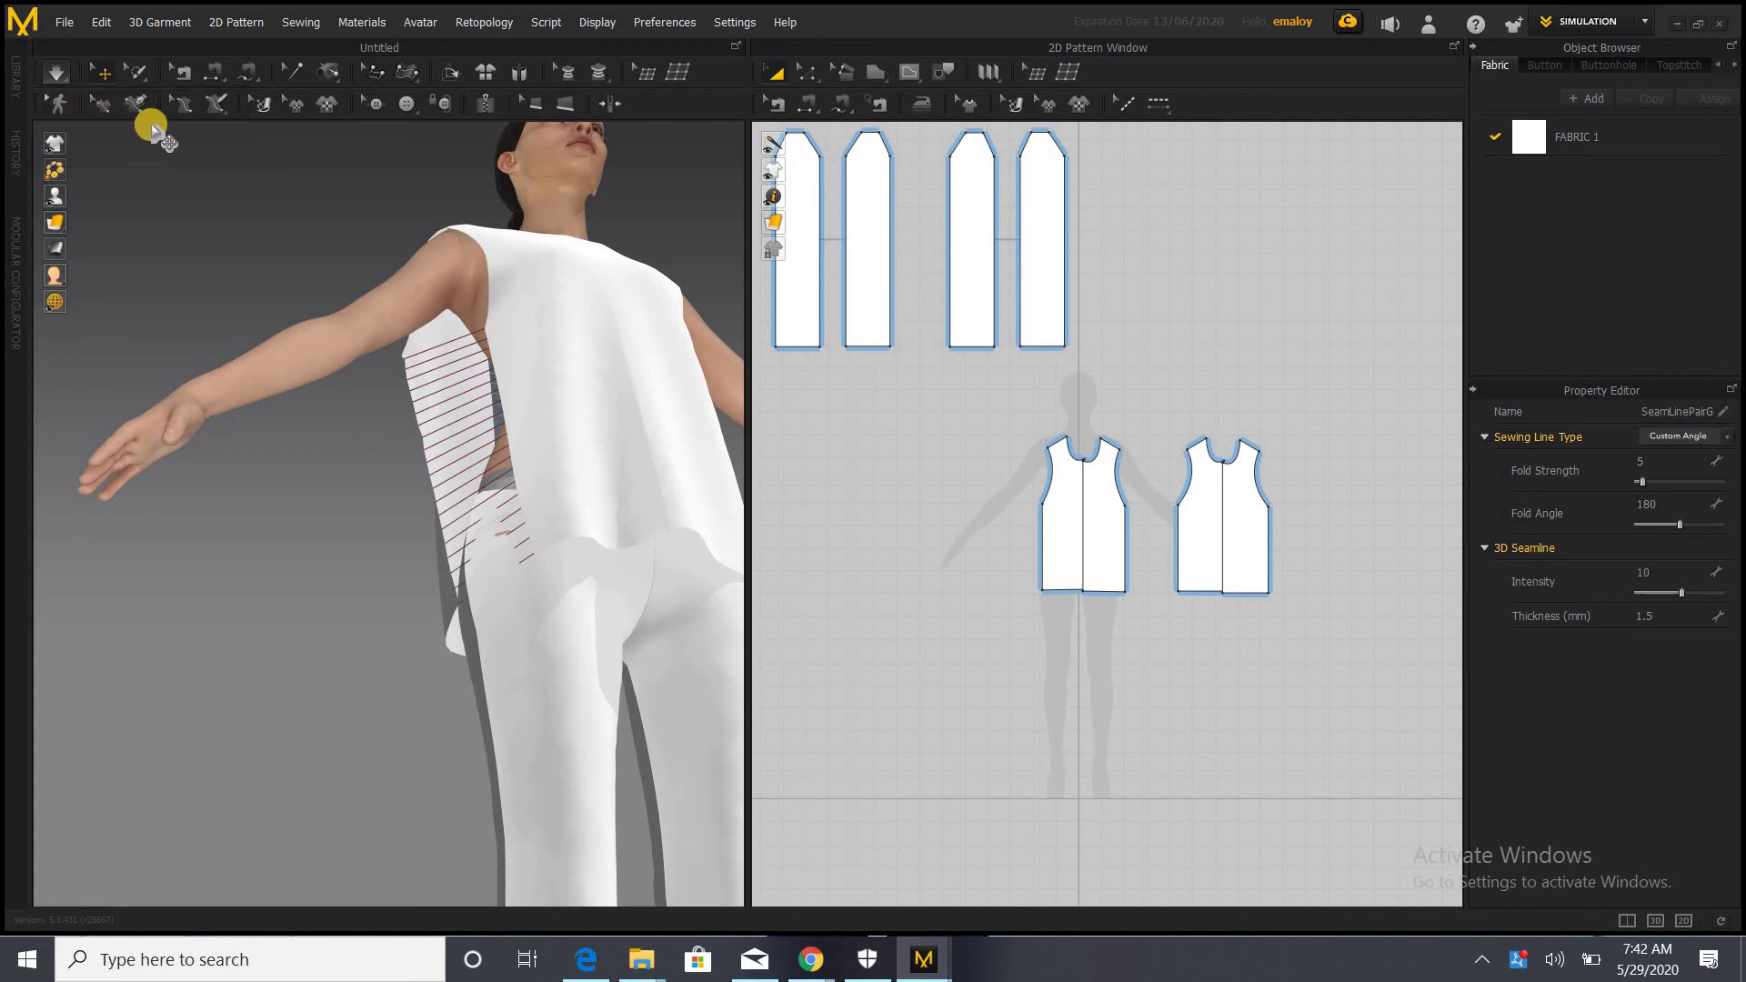
click(47, 78)
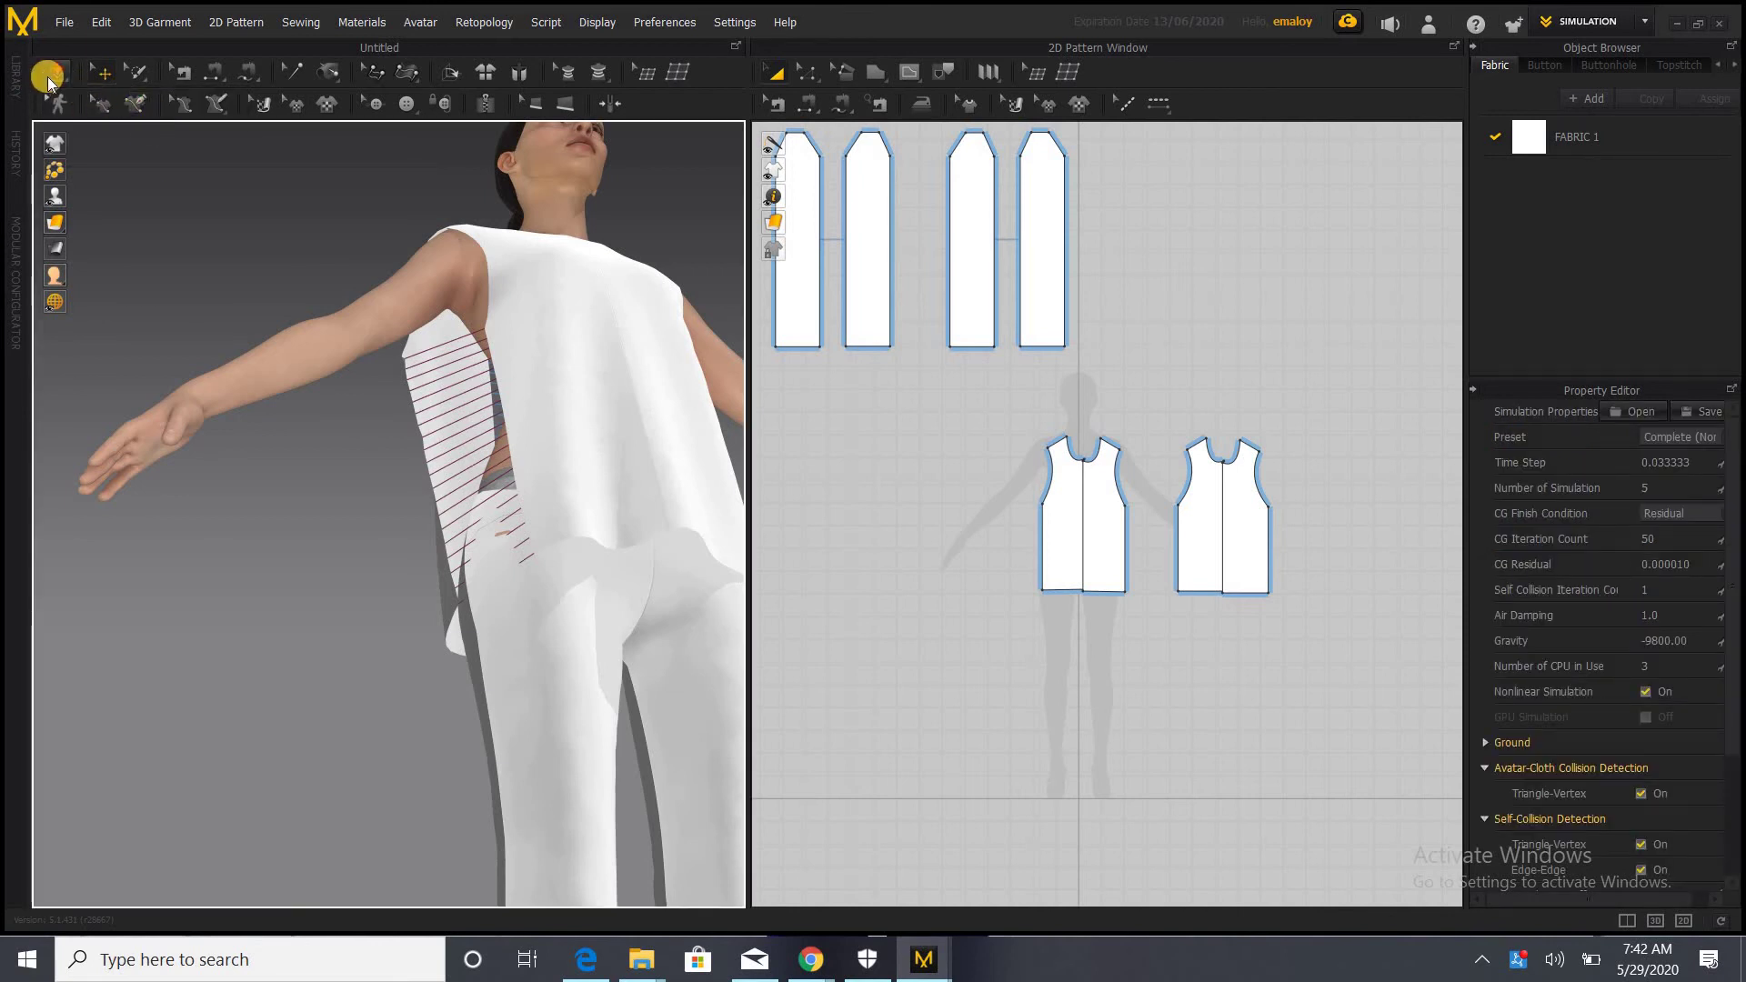
click(62, 79)
drag(58, 76, 97, 126)
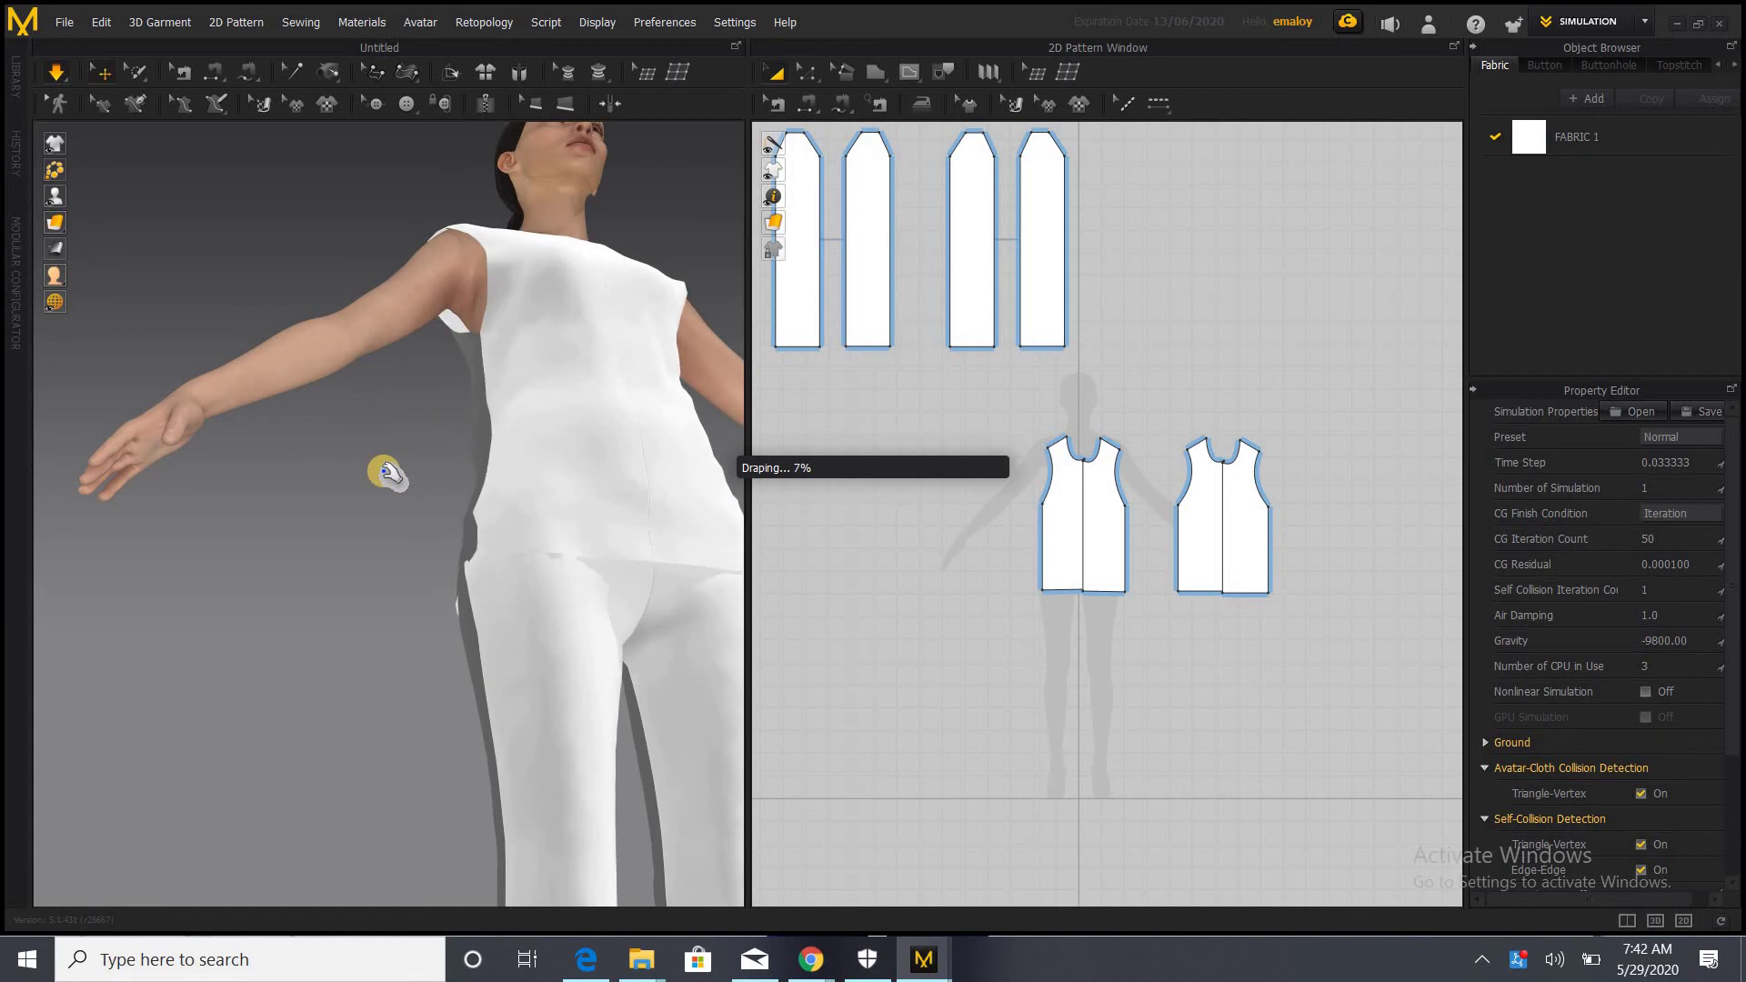
Try to pull the front hem down over the avatar's left hip, and undo the pulls and the drape
scroll(300, 500, up, 5)
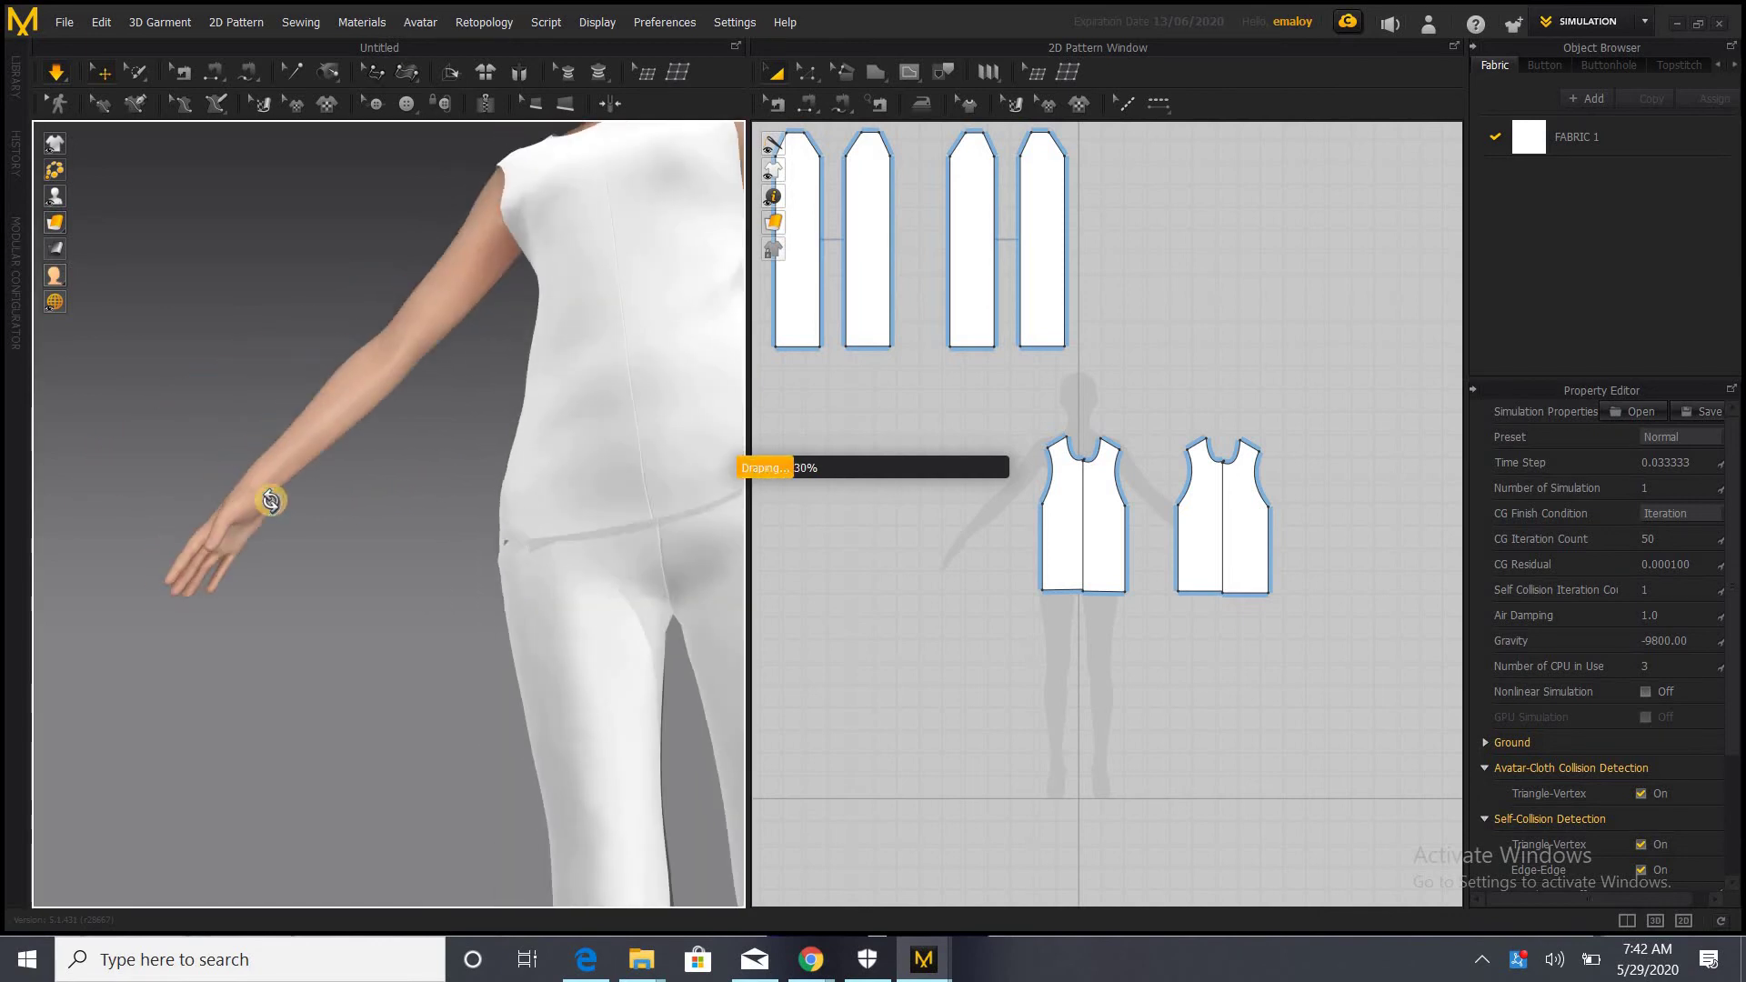
scroll(345, 498, down, 4)
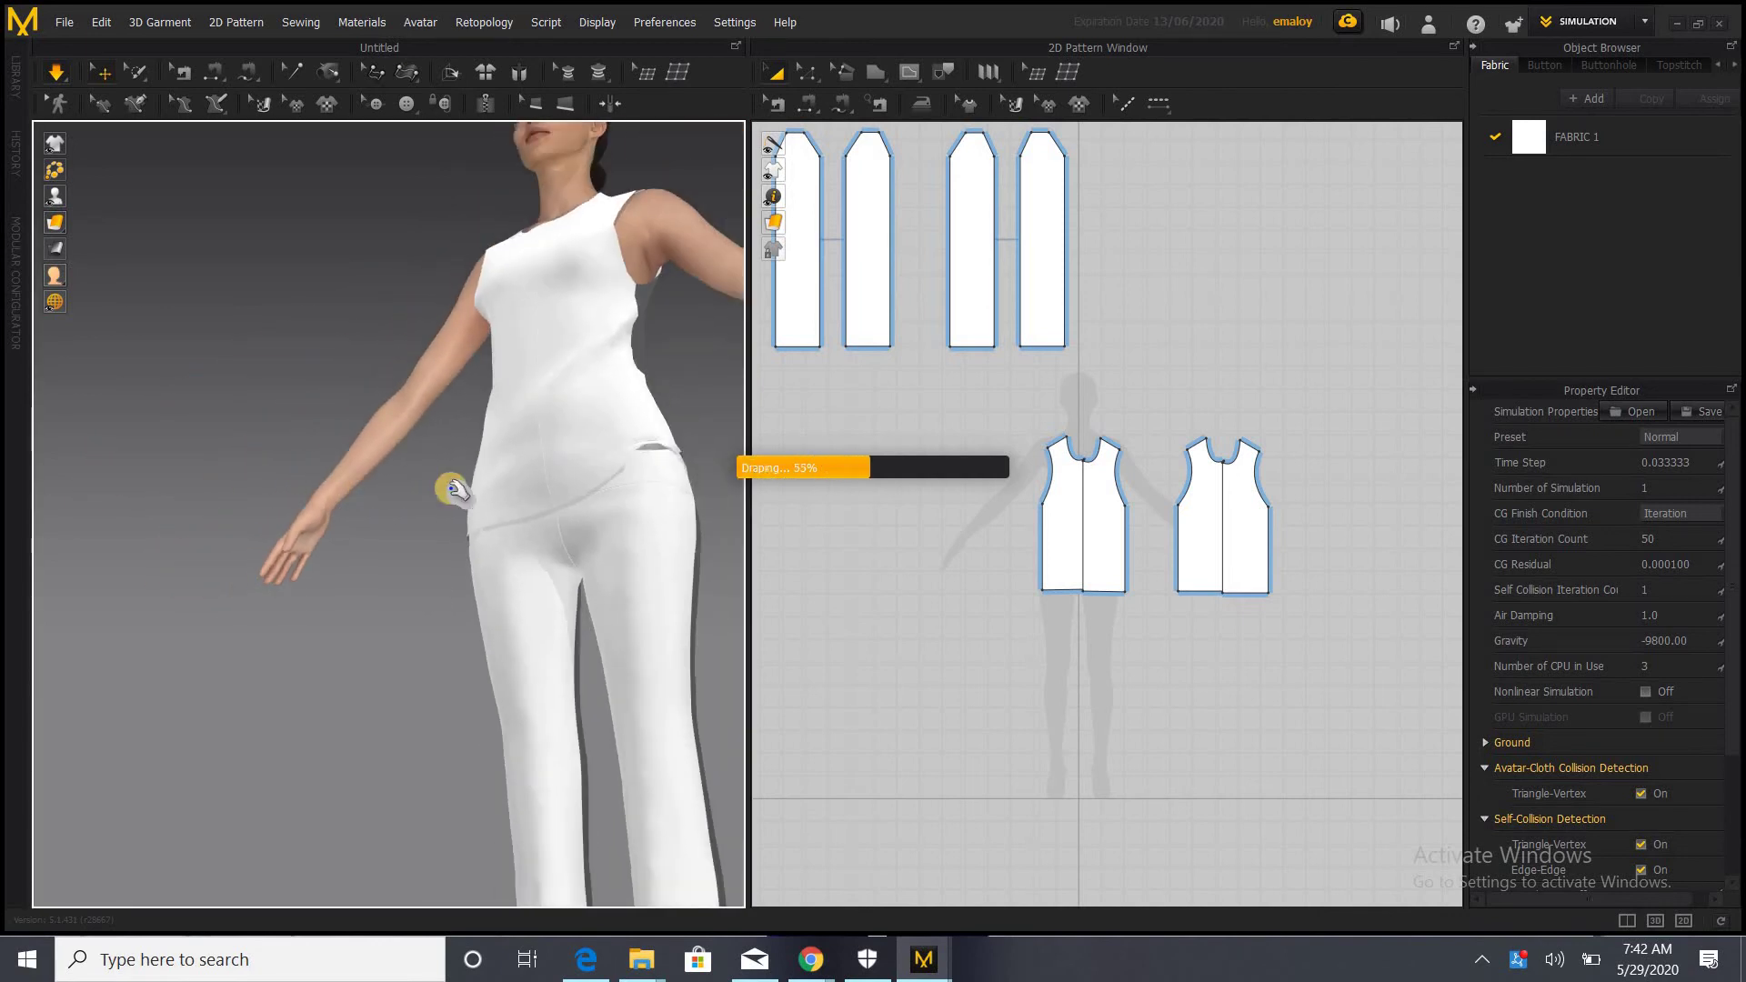
drag(665, 446, 671, 658)
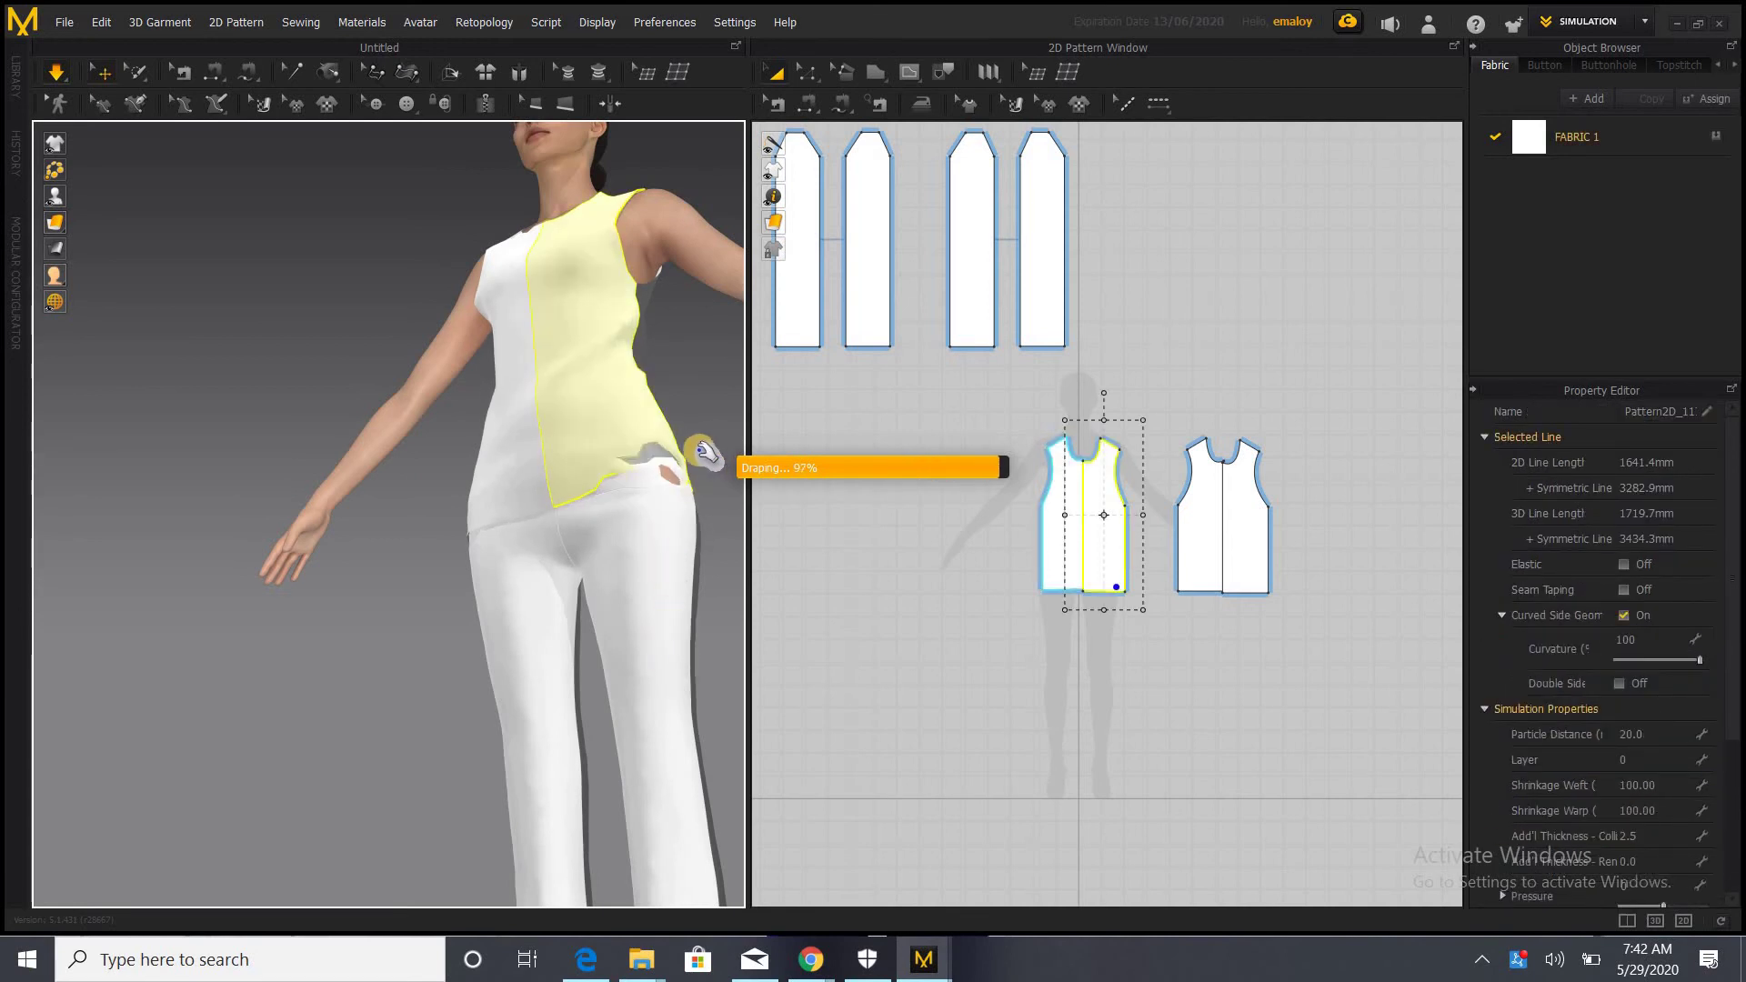
drag(656, 440, 611, 618)
right_drag(567, 611, 373, 612)
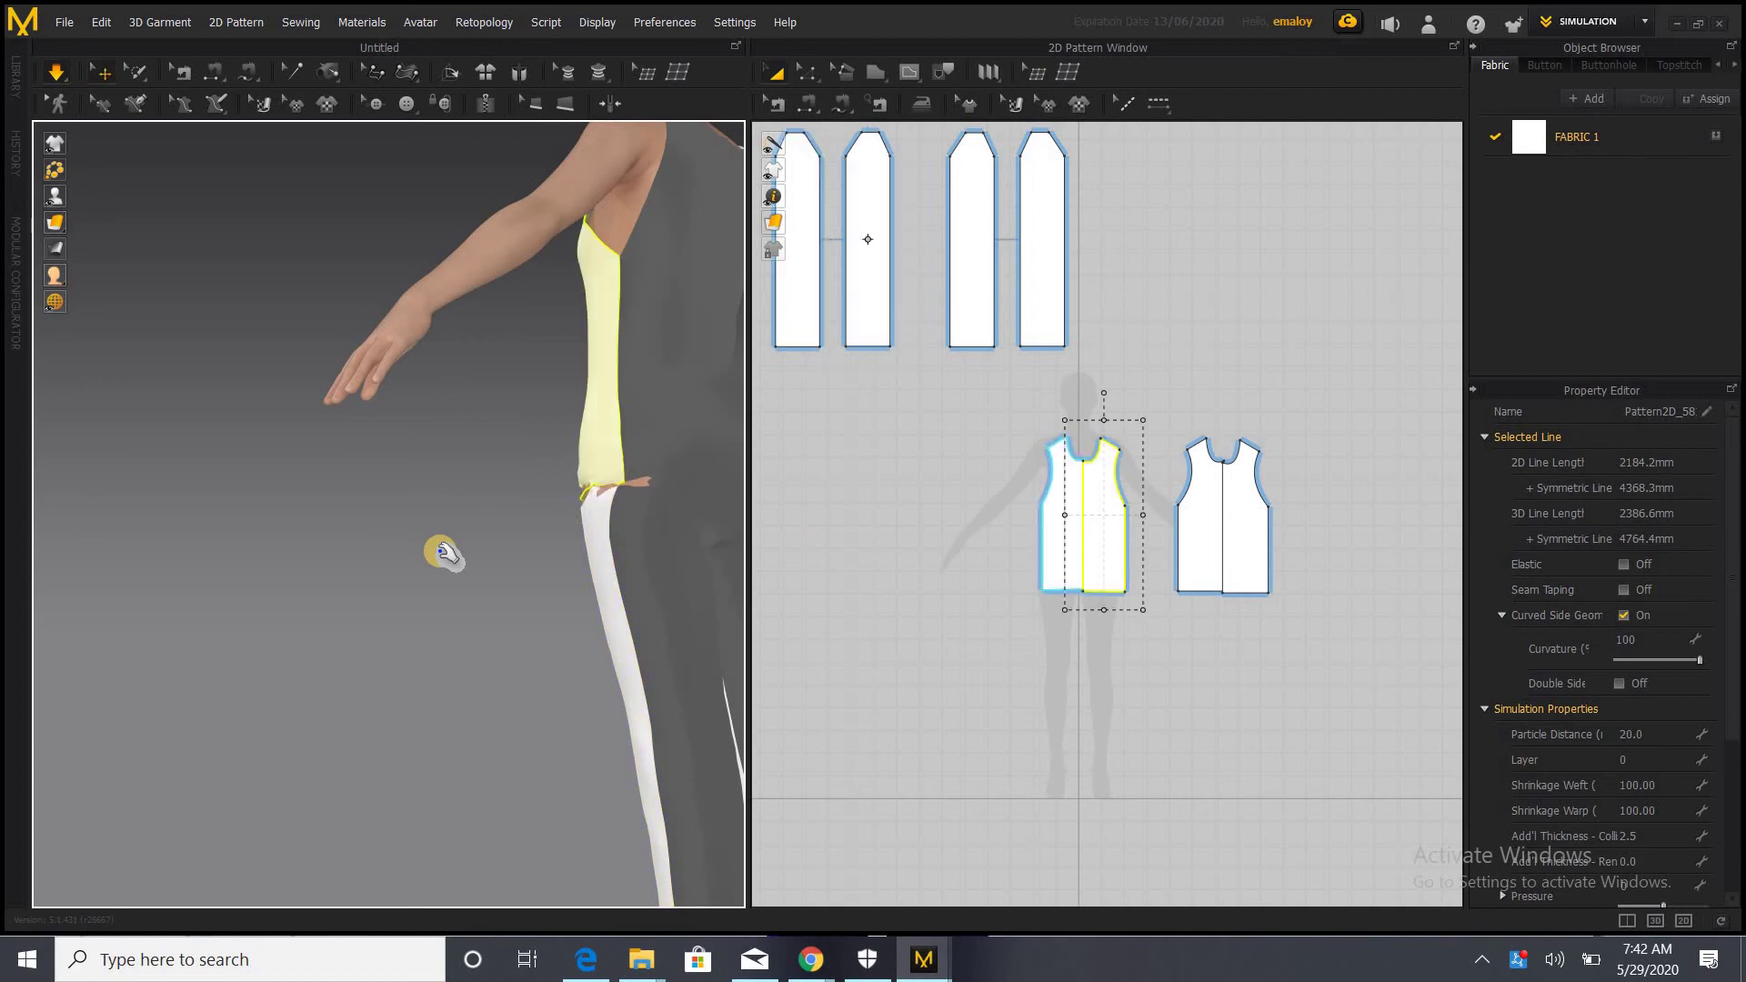
key(ctrl+z)
key(ctrl+z)
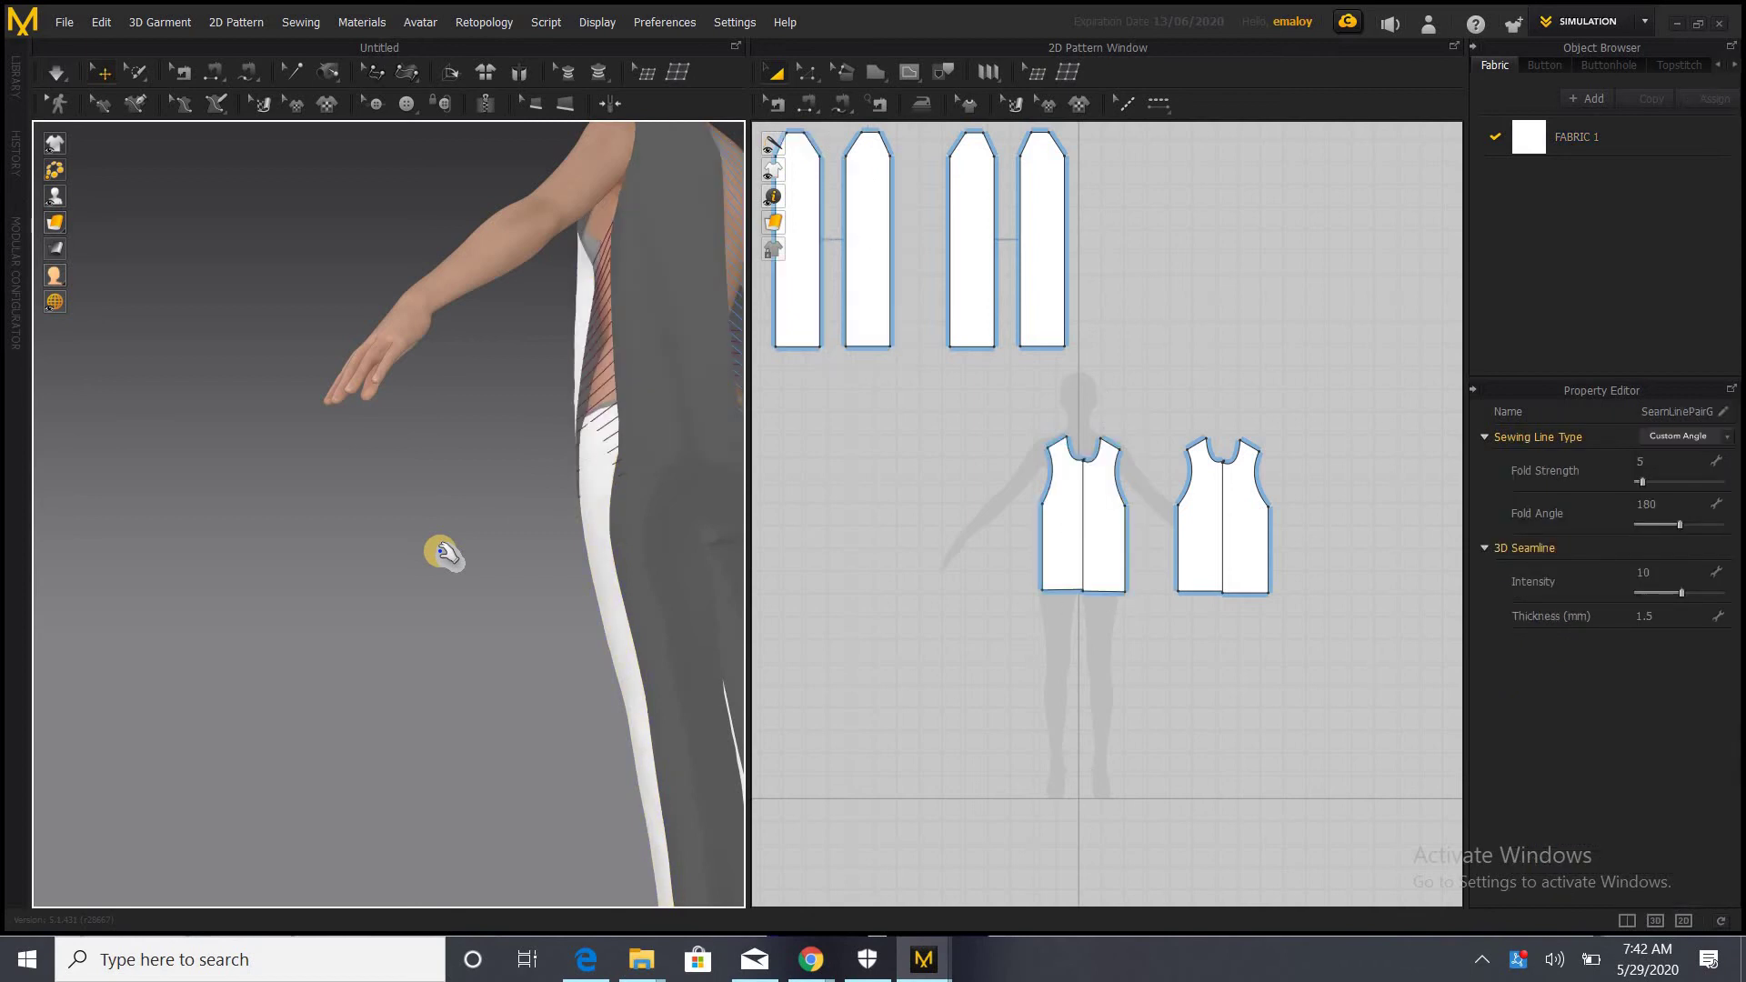
Select all the front and back bodice panels in the pattern layout and widen them slightly together
scroll(413, 532, down, 4)
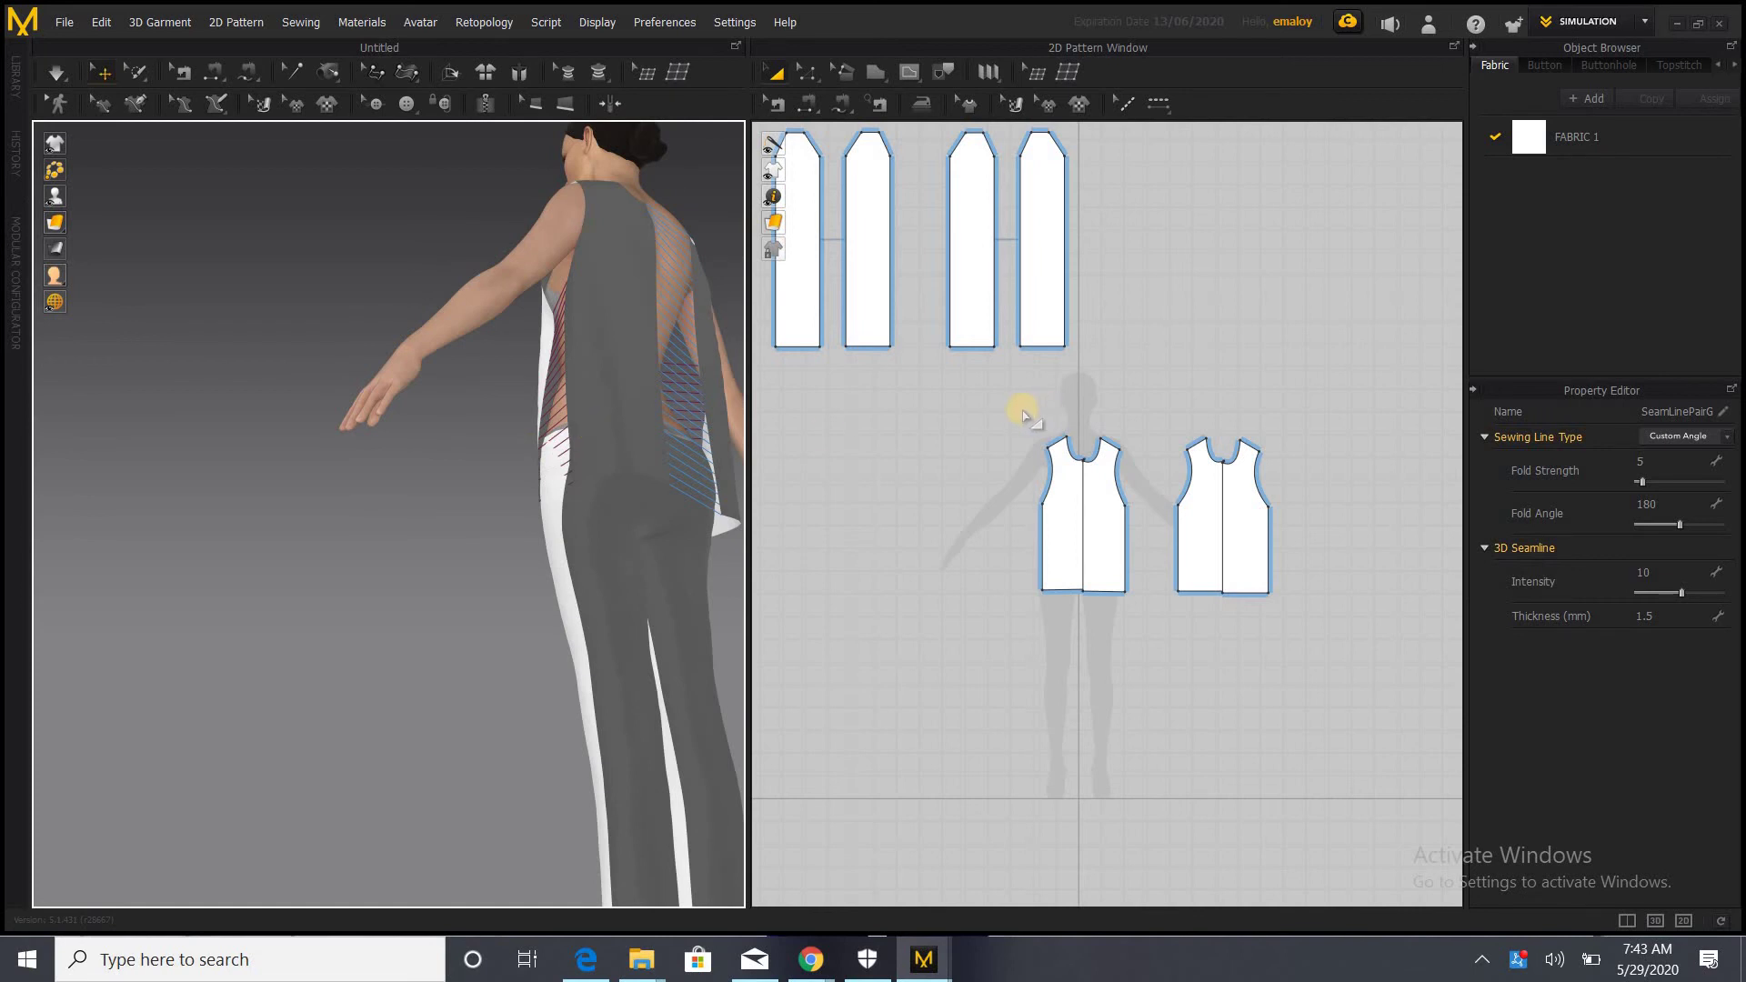
click(1225, 417)
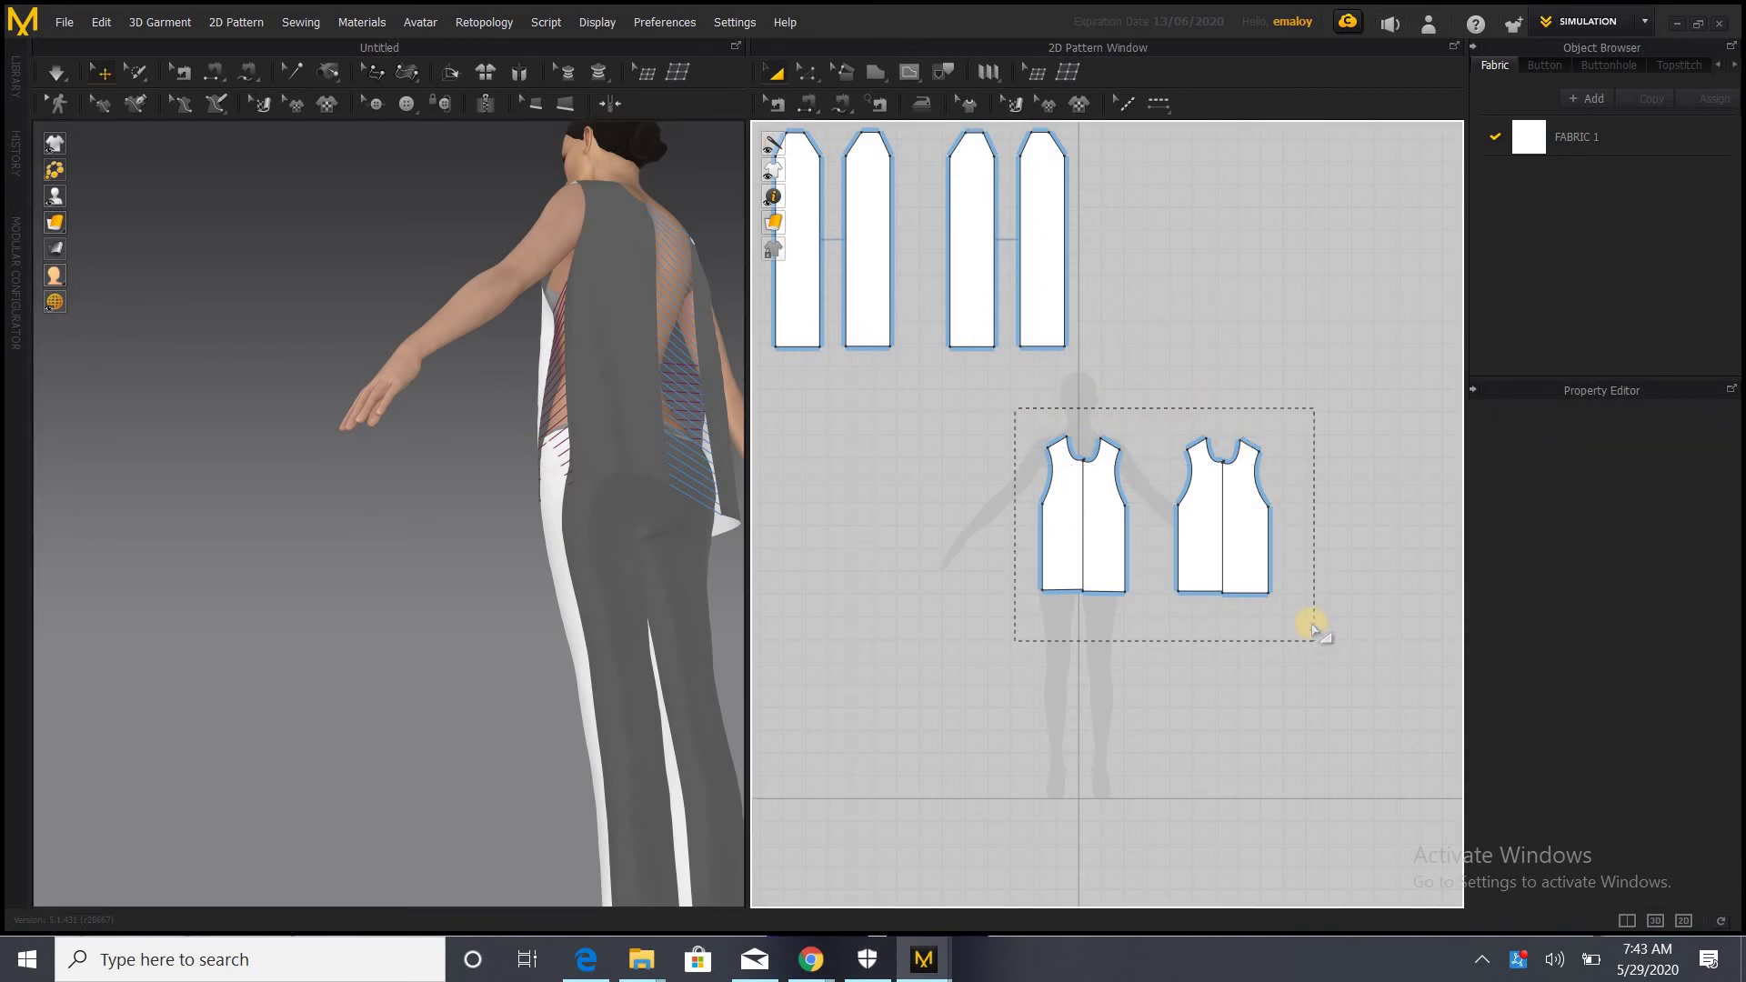
drag(1312, 627, 1311, 613)
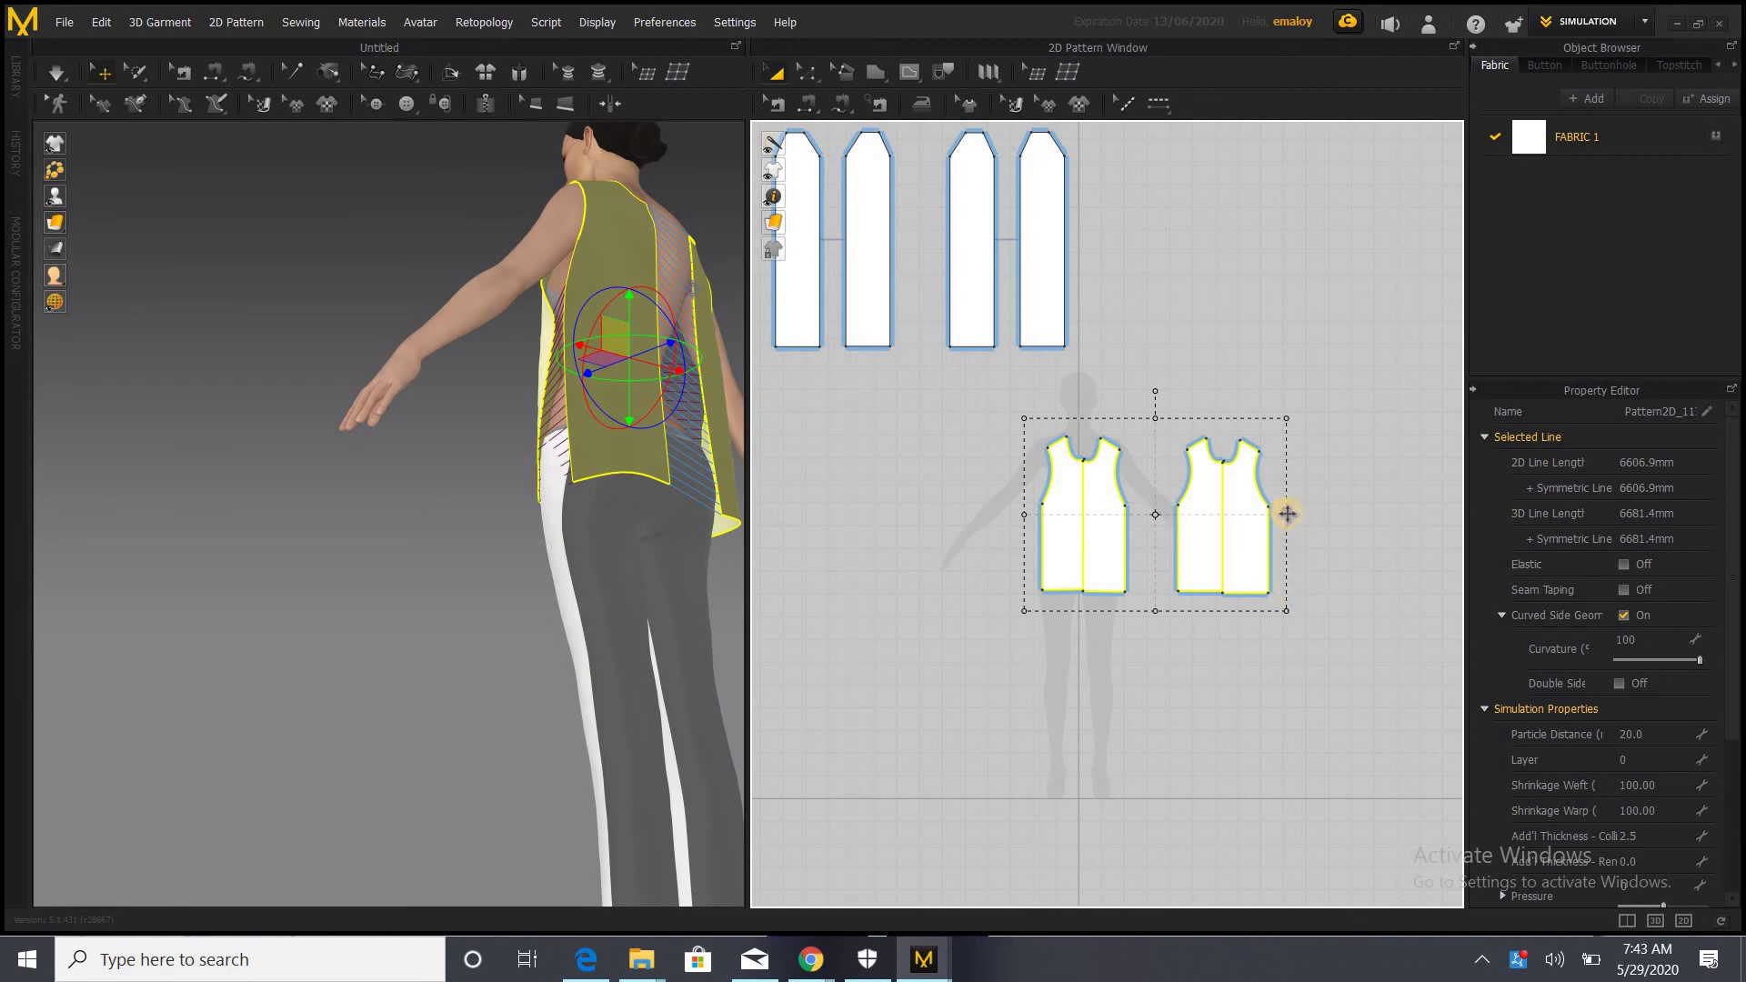
drag(1288, 514, 1286, 513)
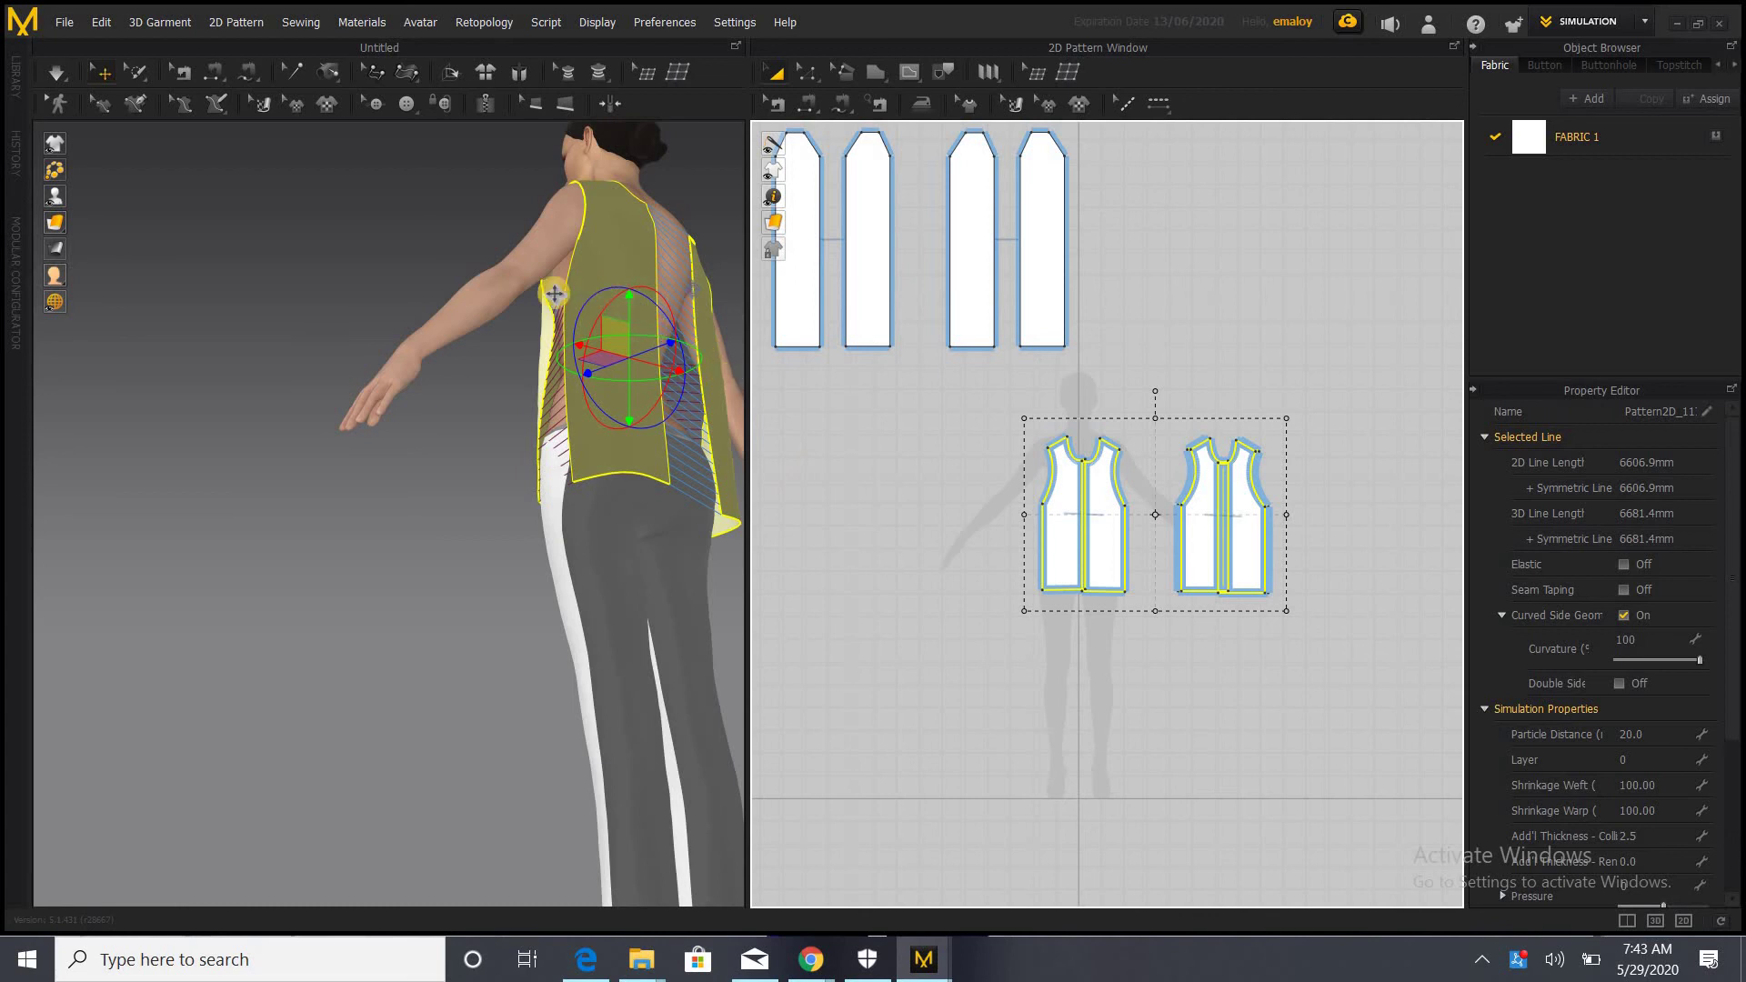
Simulate the outfit to drape the widened bodice panels over the trousers on the avatar
click(57, 84)
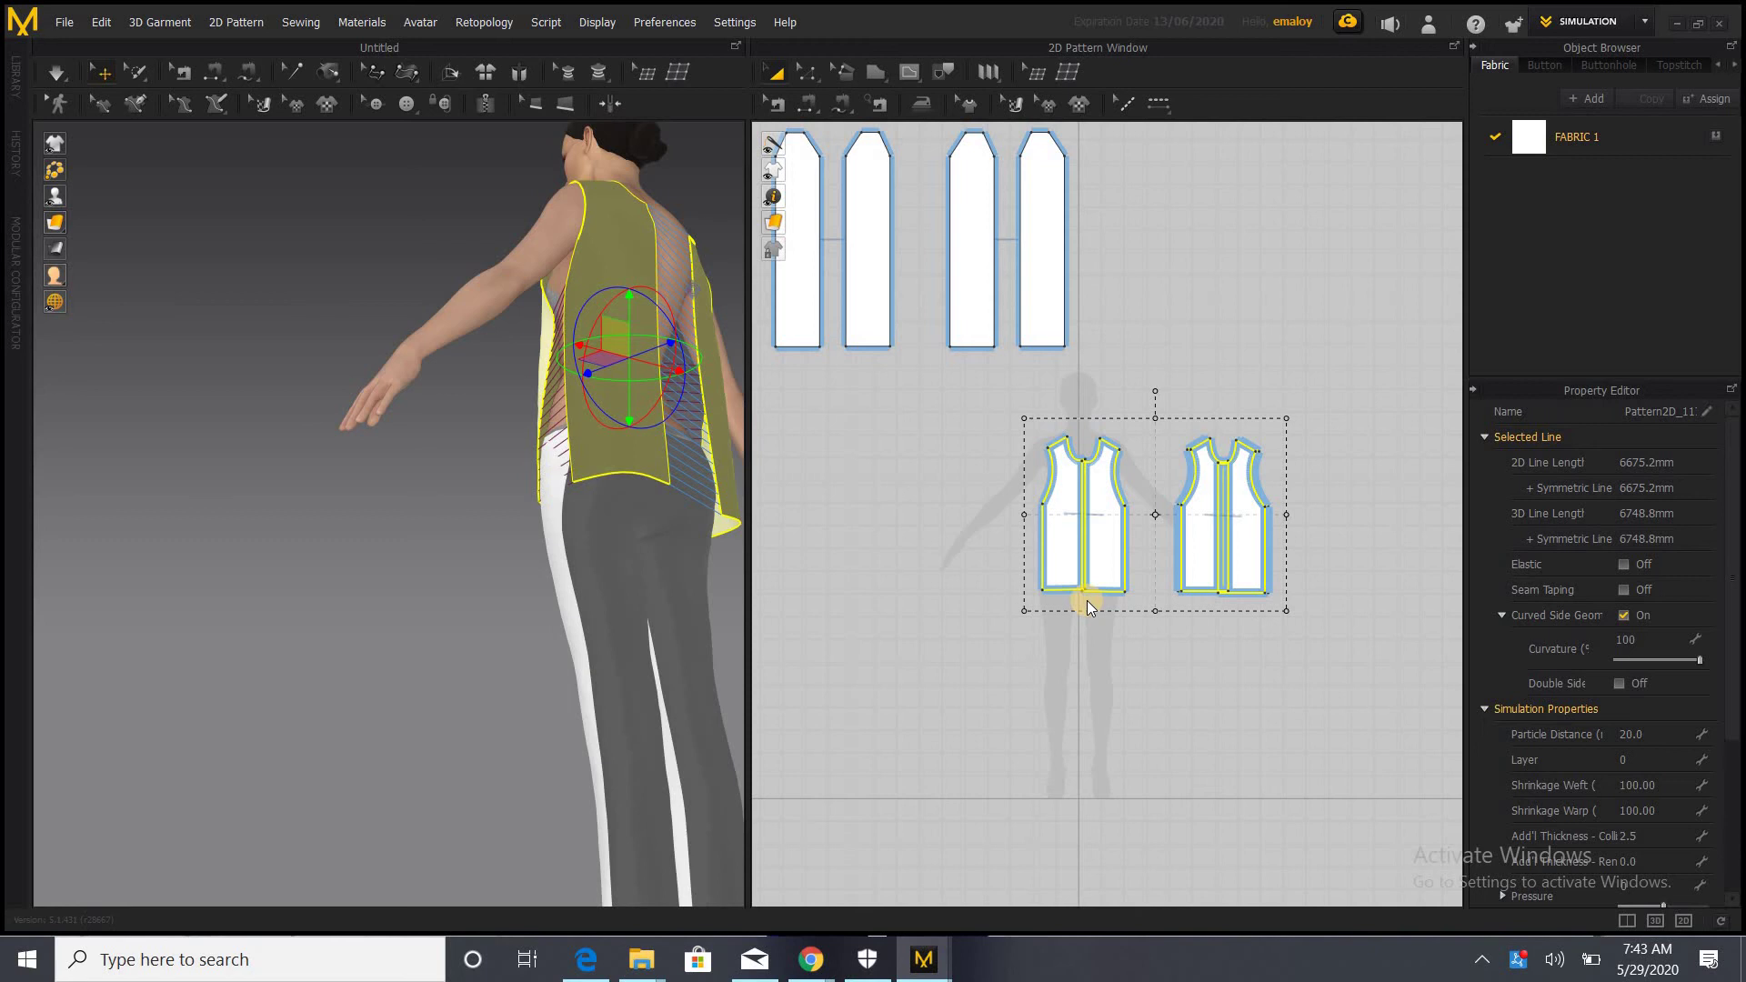
key(ctrl+z)
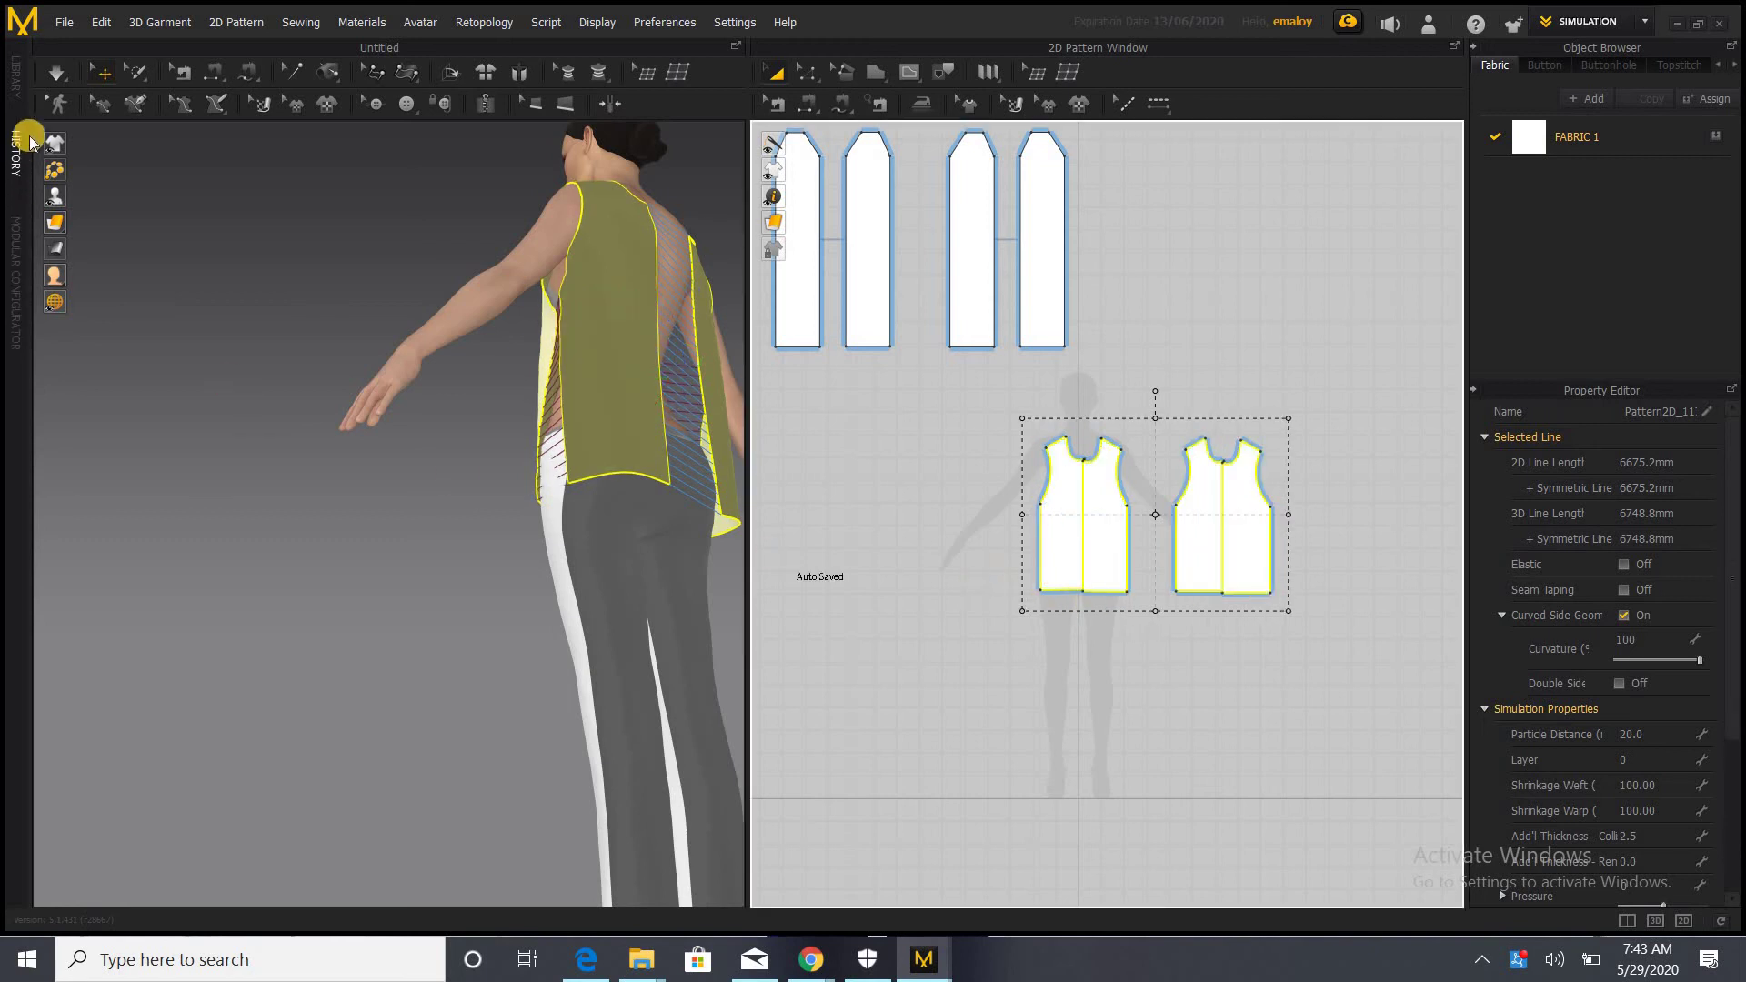
click(56, 79)
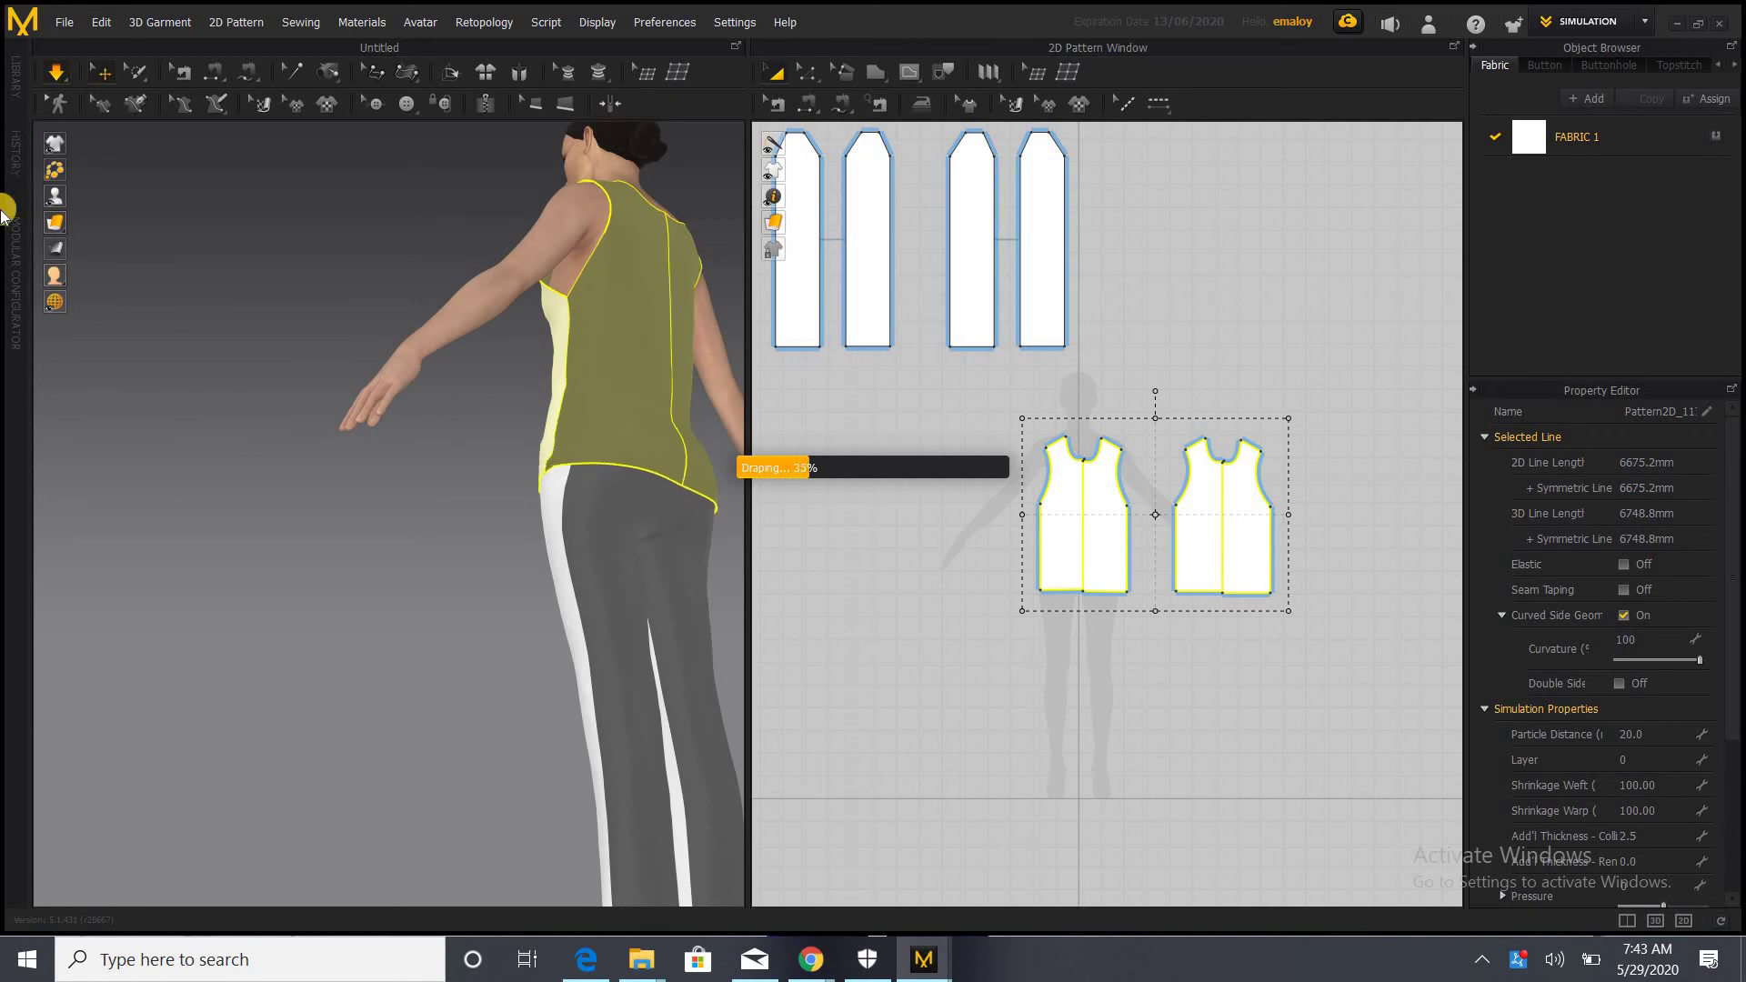
right_drag(156, 391, 534, 494)
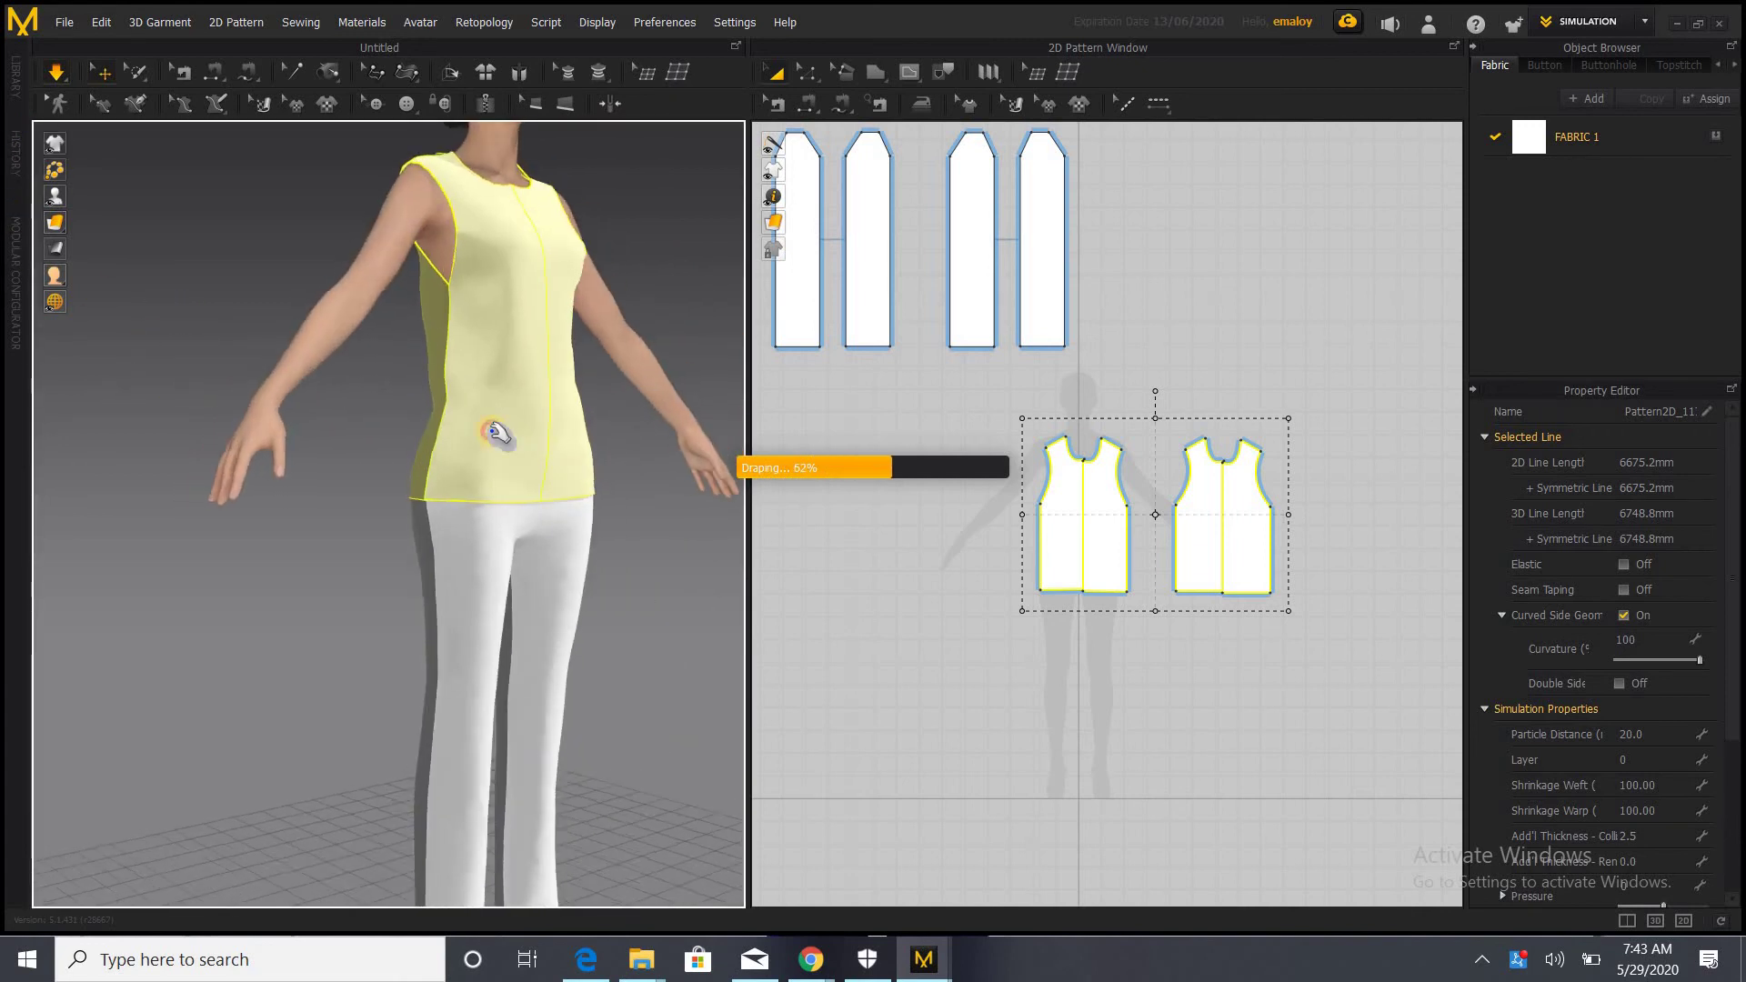
scroll(498, 443, up, 2)
scroll(498, 443, down, 1)
scroll(497, 443, down, 2)
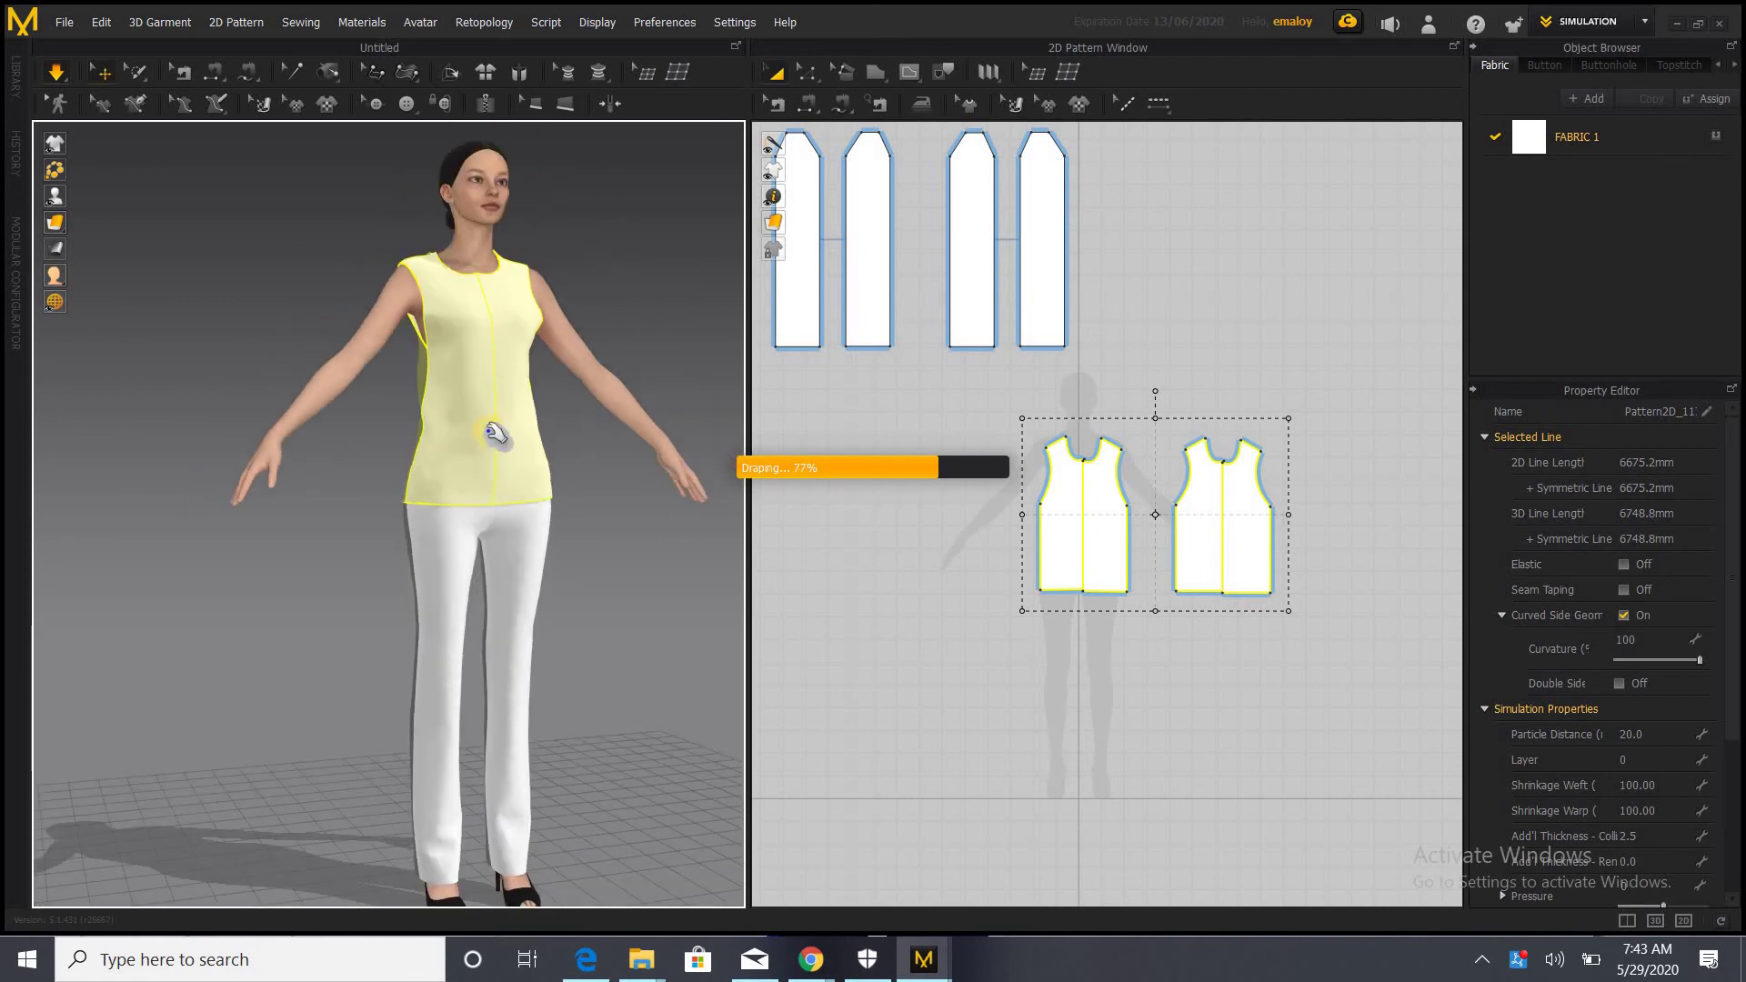
Select all the trouser leg panels and small waist pieces in the pattern layout and move them together so they sit above the bodice panels
click(343, 433)
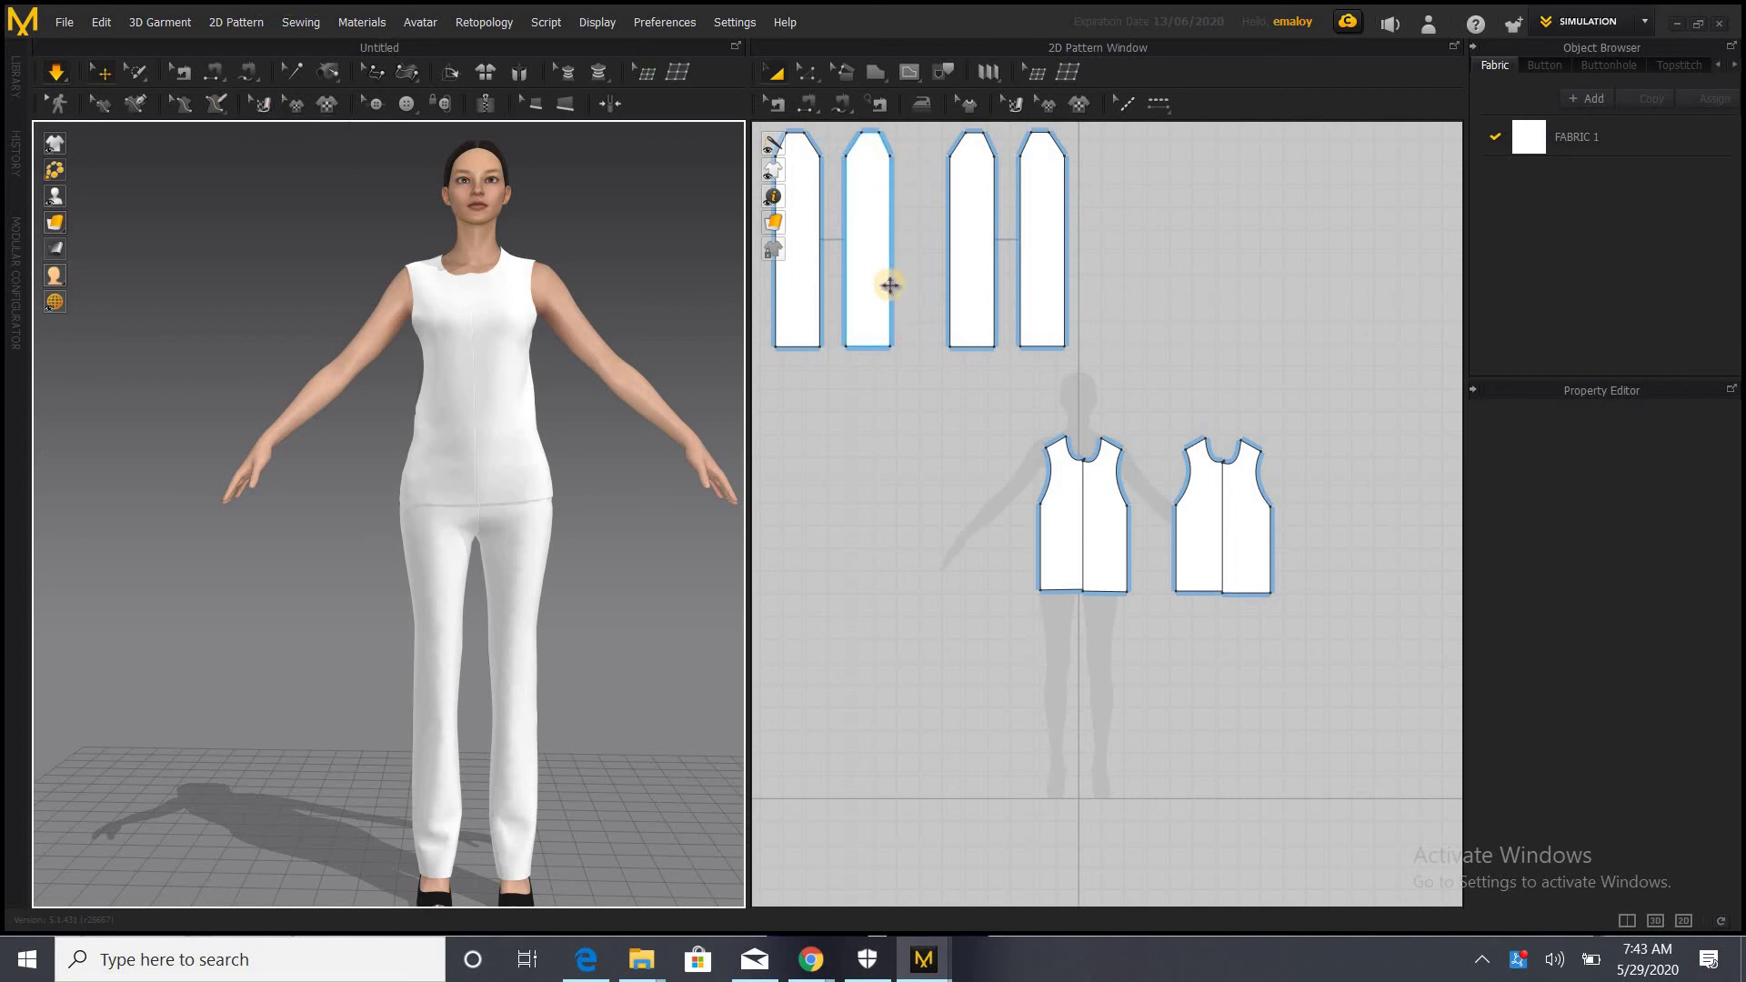
scroll(886, 358, down, 5)
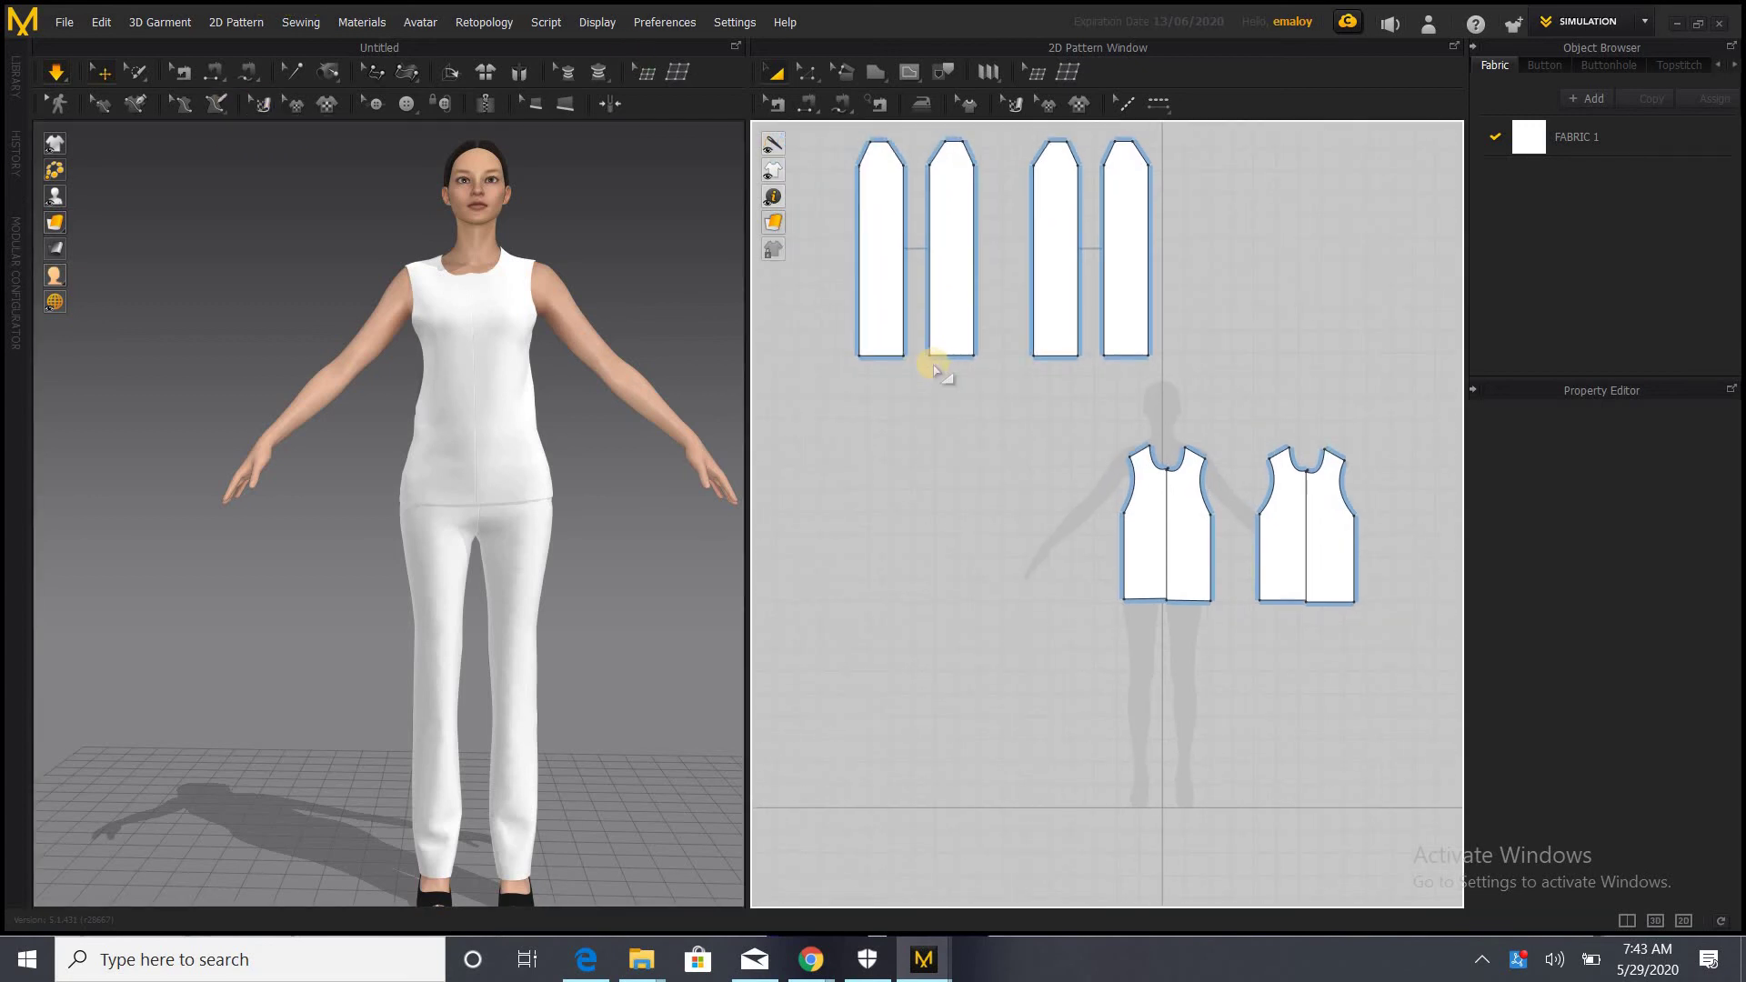
click(928, 185)
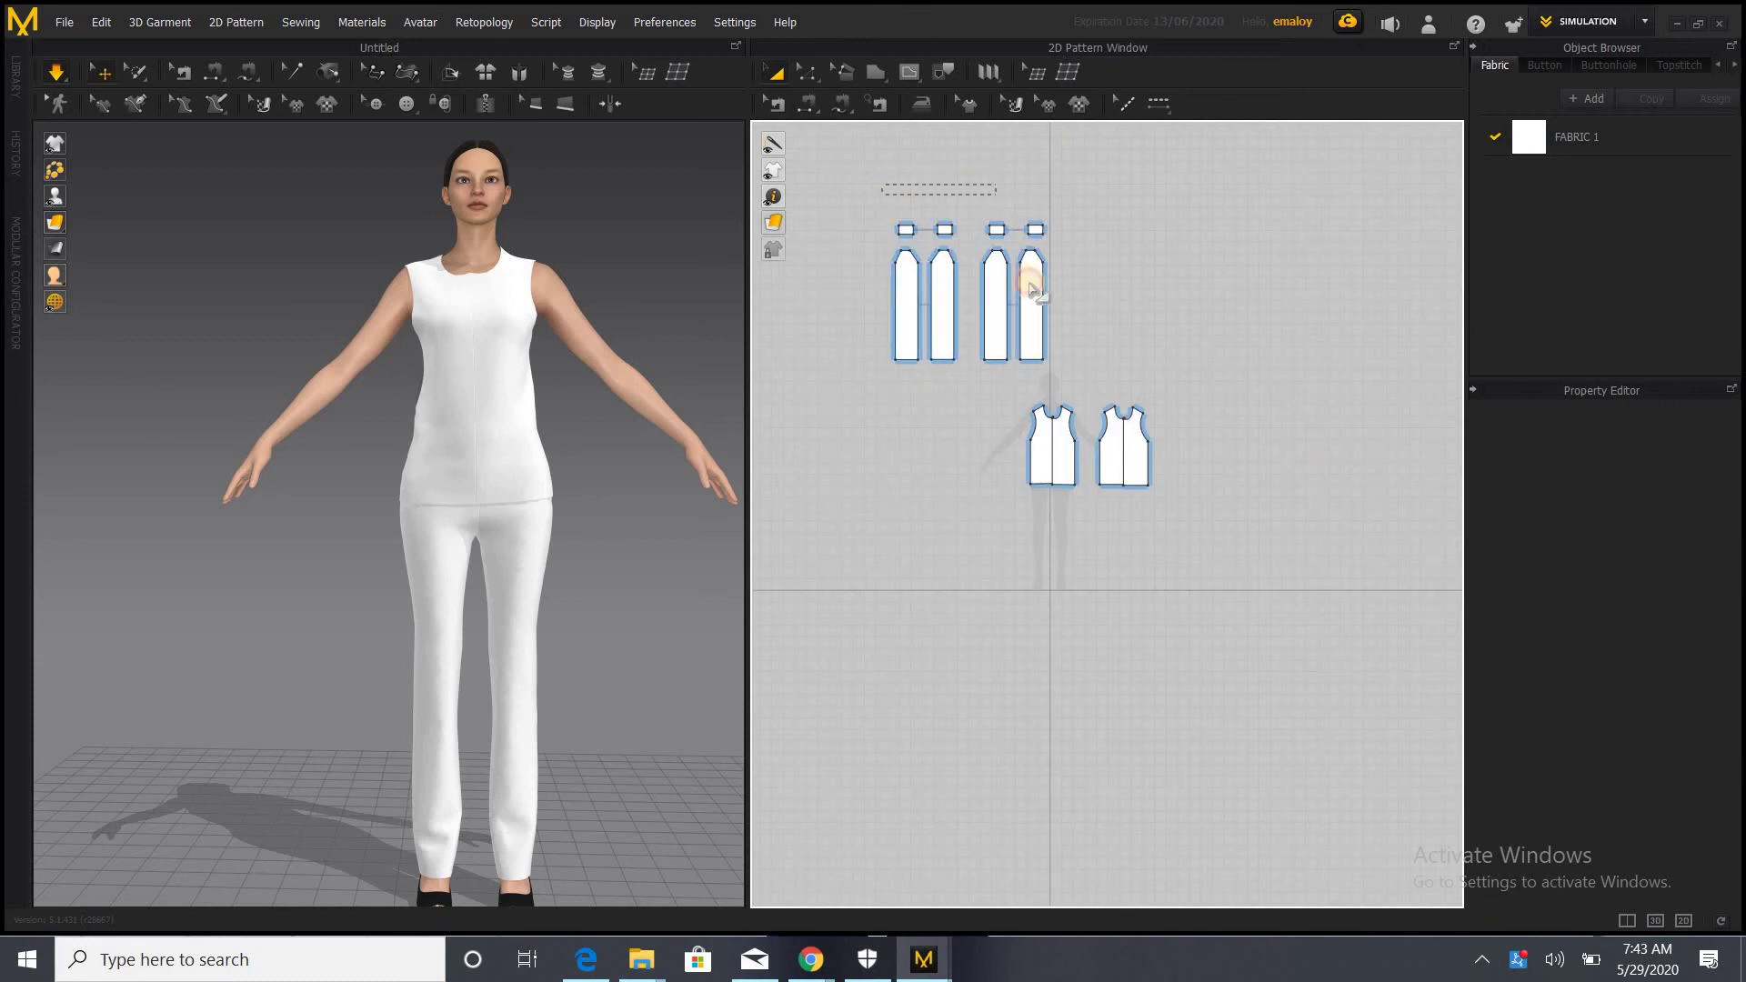
drag(1031, 289, 1002, 373)
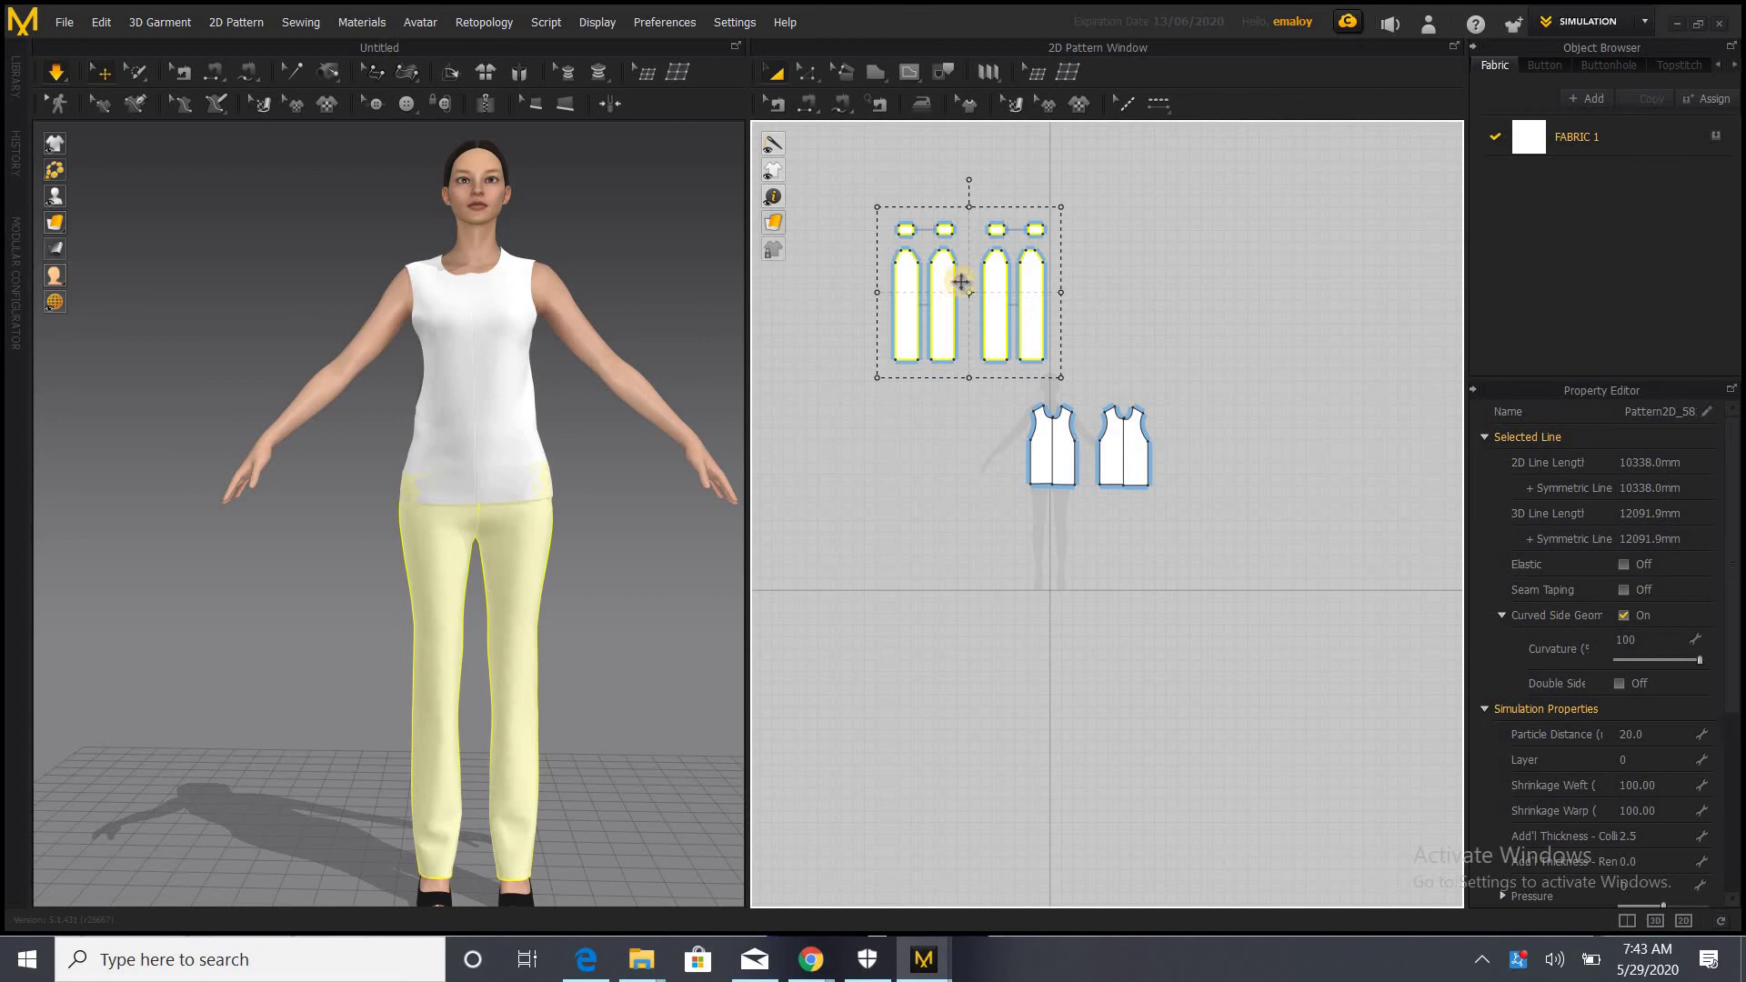
click(1061, 282)
drag(1006, 286, 1111, 270)
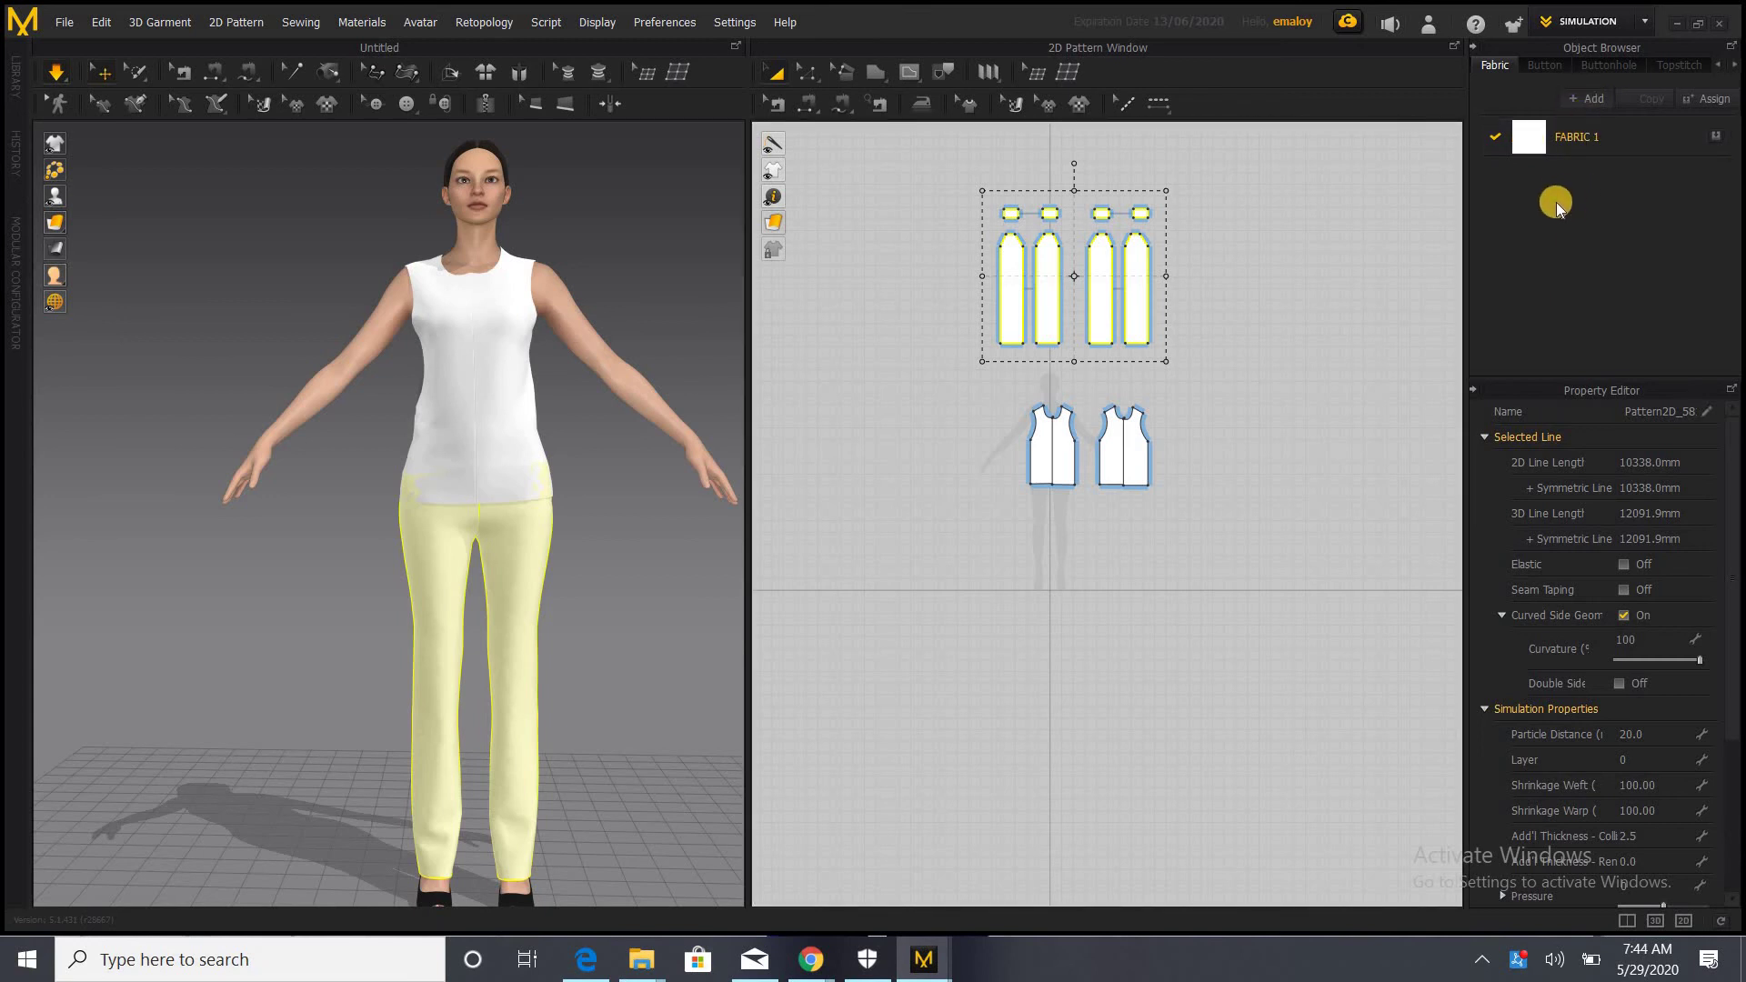
Add a second fabric to the fabric list and apply FABRIC 1 to all the selected trouser panels and waist pieces
click(1575, 99)
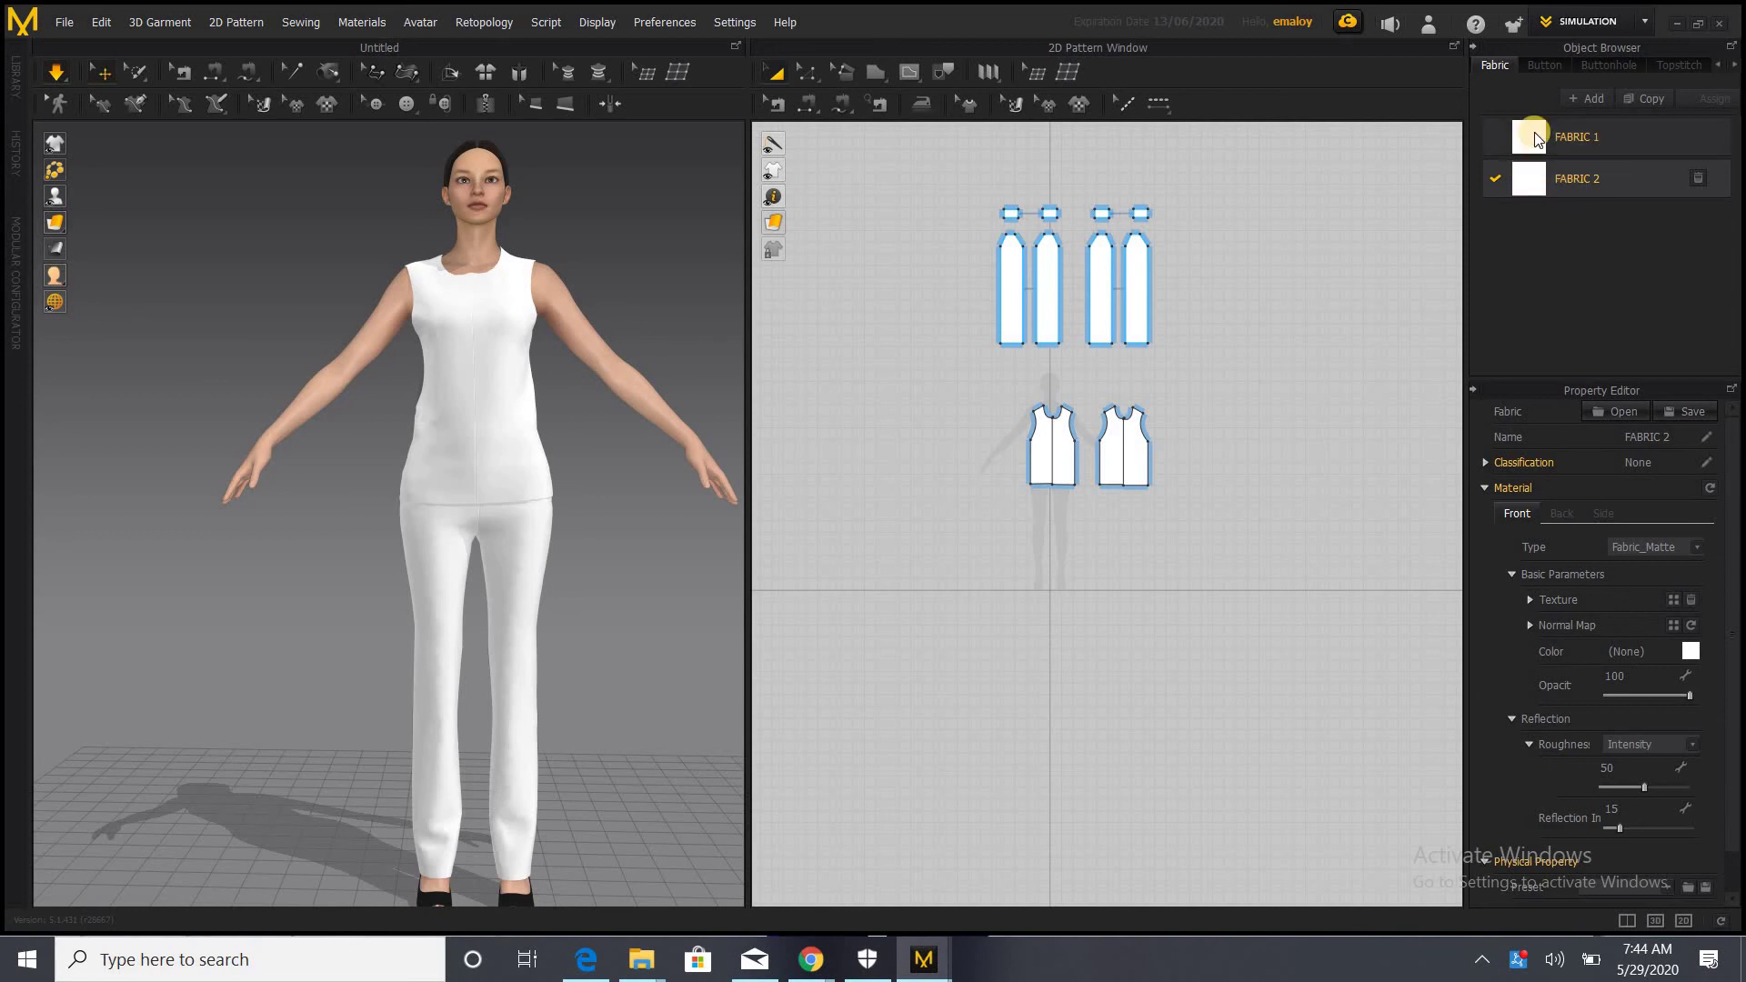
drag(985, 206, 1187, 362)
drag(1546, 133, 1029, 303)
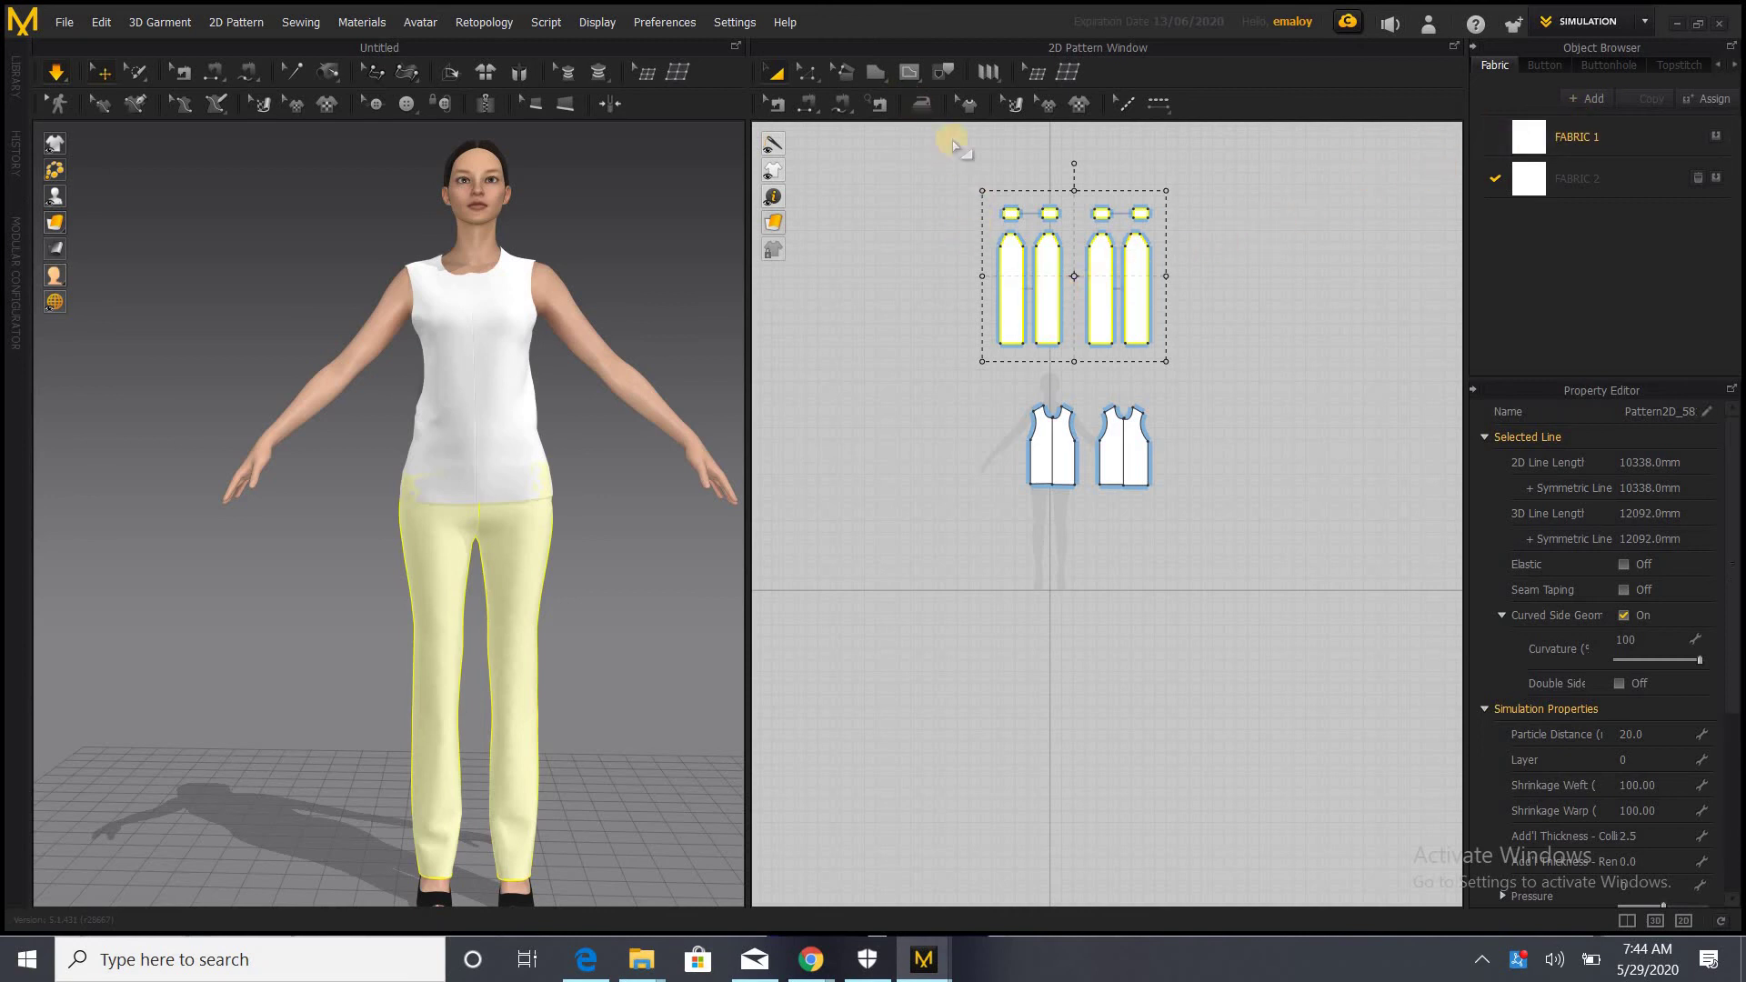
Move the selected trouser panels and waist pieces below the bodice panels in the pattern layout
key(ctrl+v)
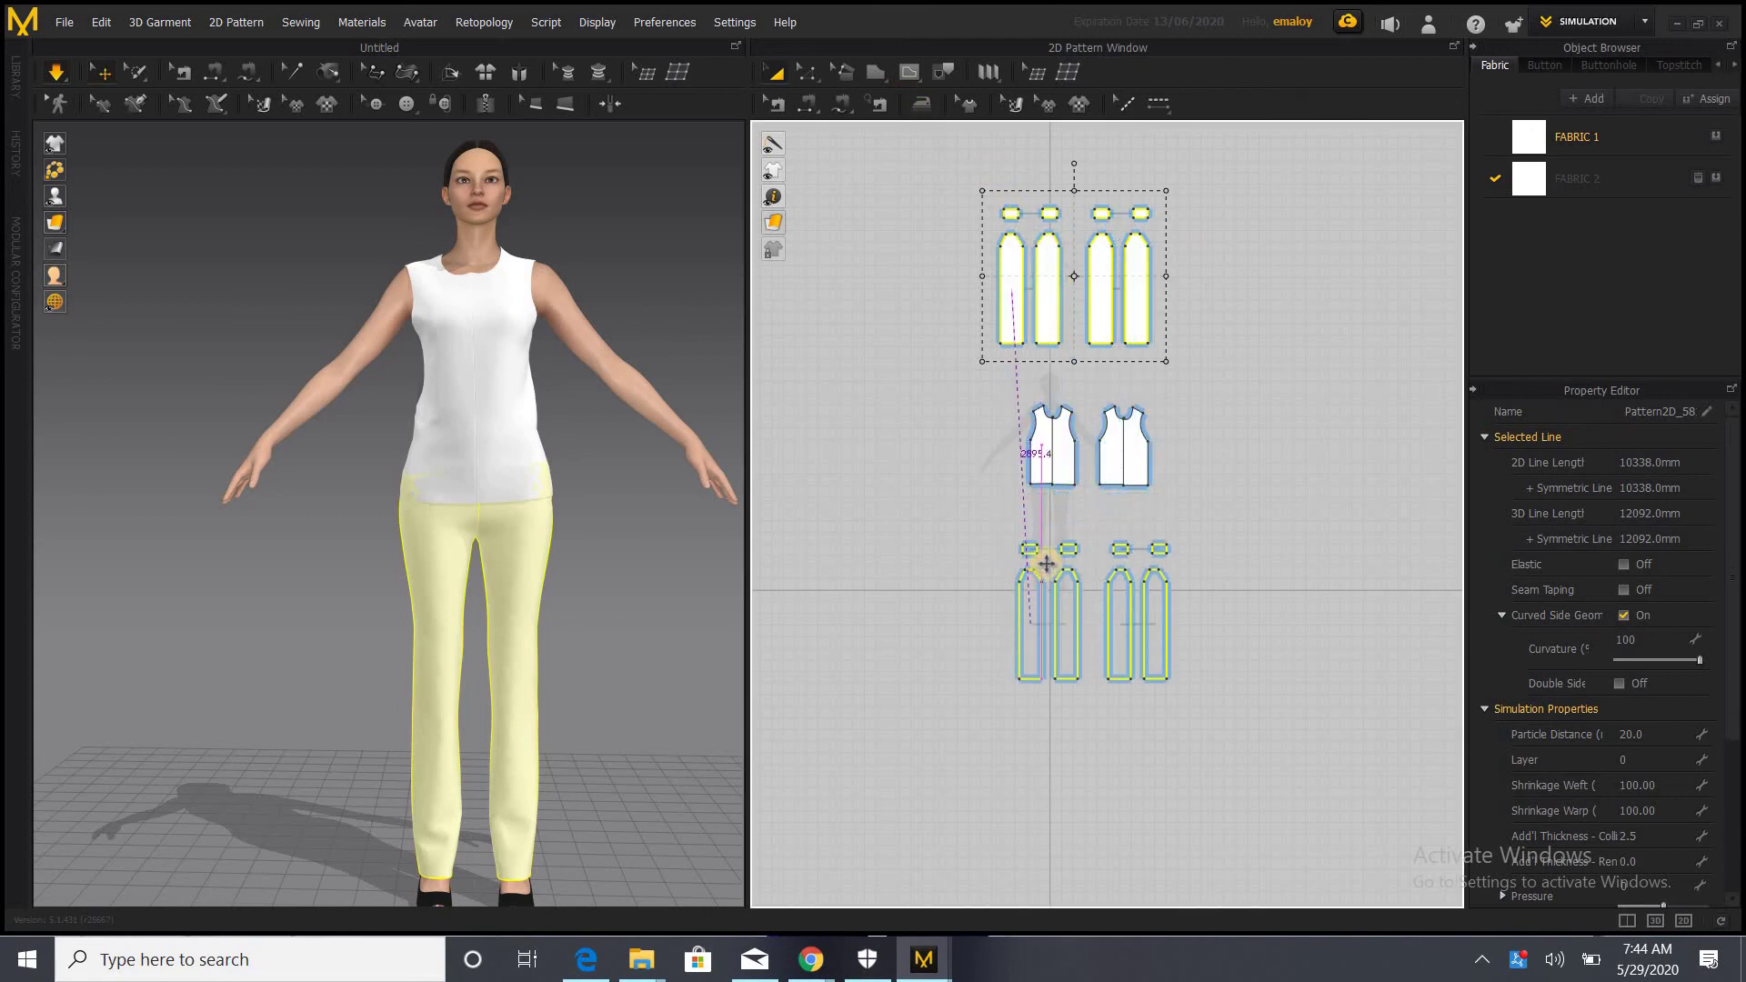
click(1046, 570)
Try to apply FABRIC 2 to the selected front and back bodice panels
drag(930, 386, 1200, 495)
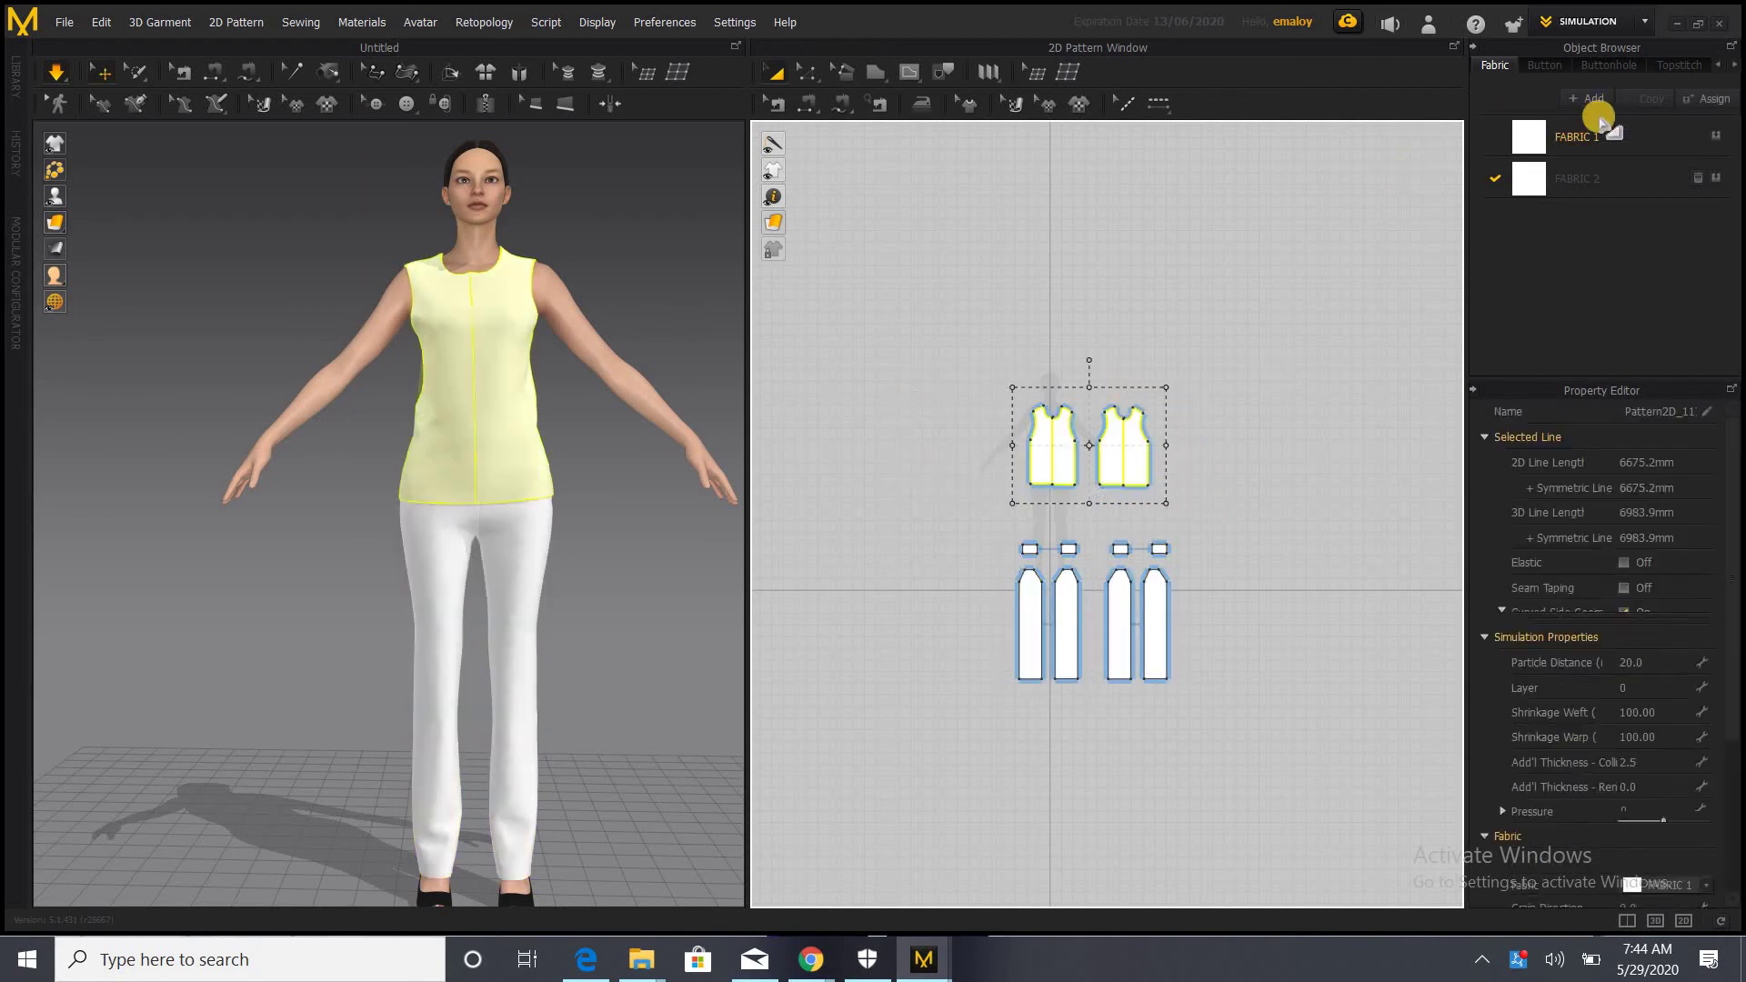
click(1531, 188)
drag(1535, 188, 1091, 469)
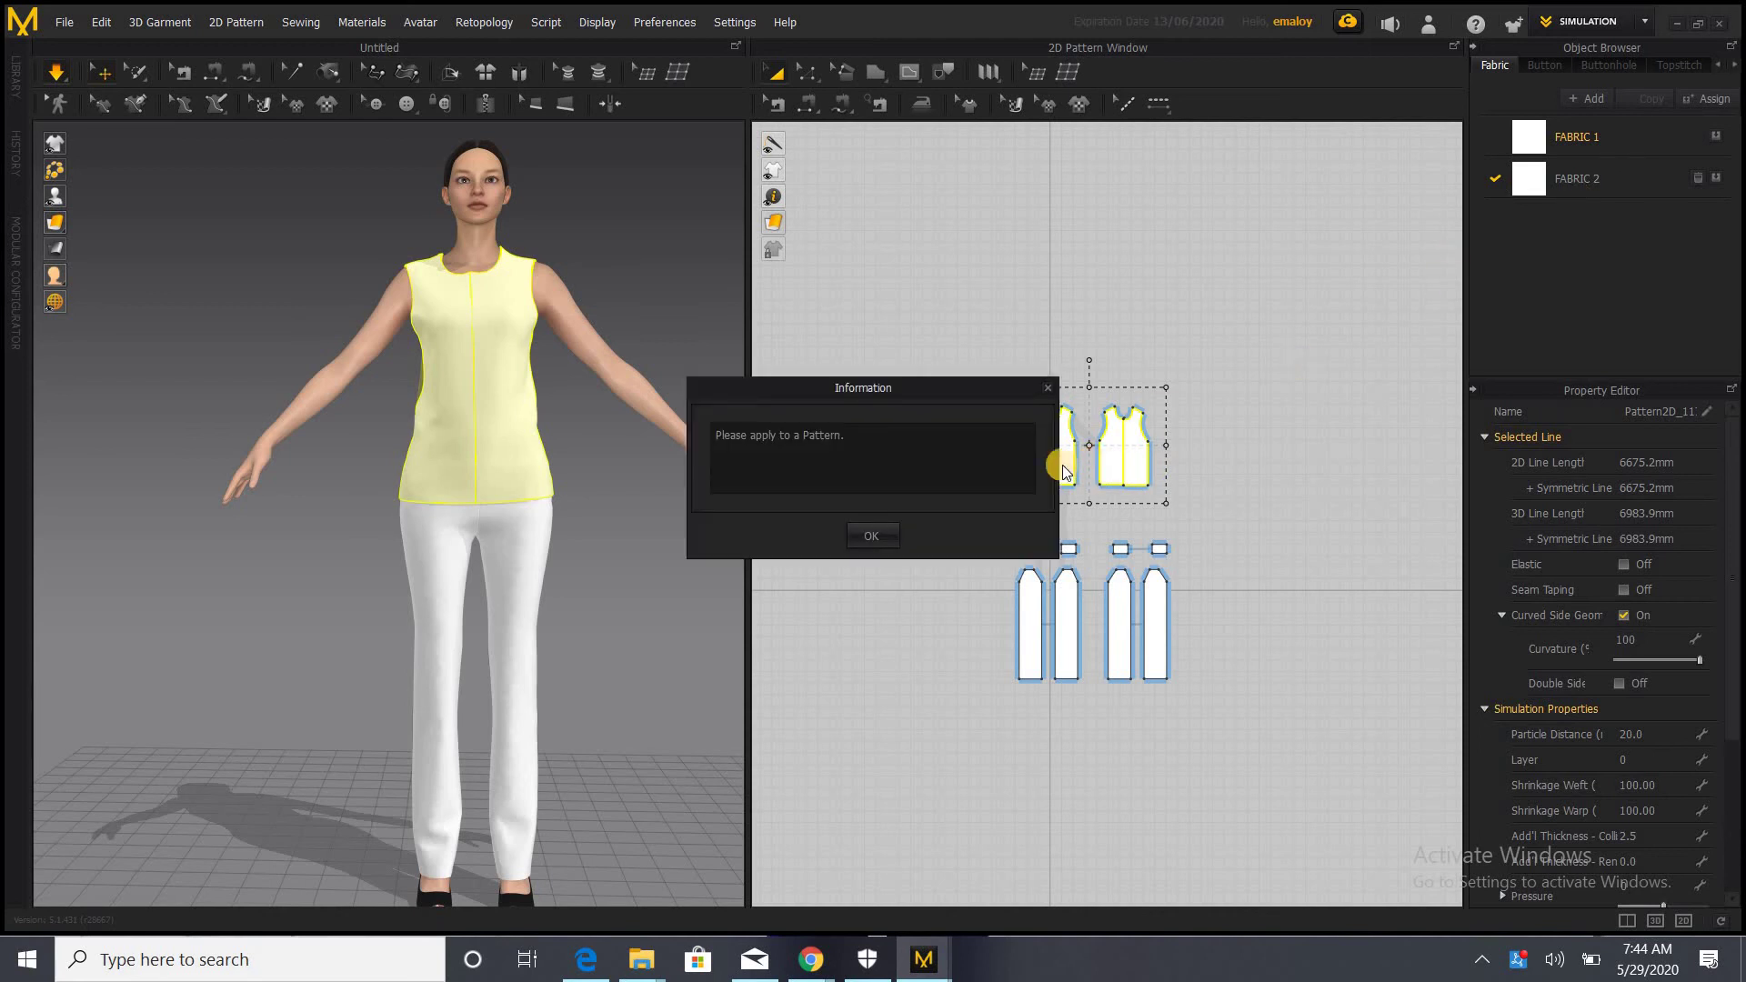
click(873, 535)
drag(1495, 195, 1228, 344)
drag(1165, 391, 1079, 431)
click(1046, 389)
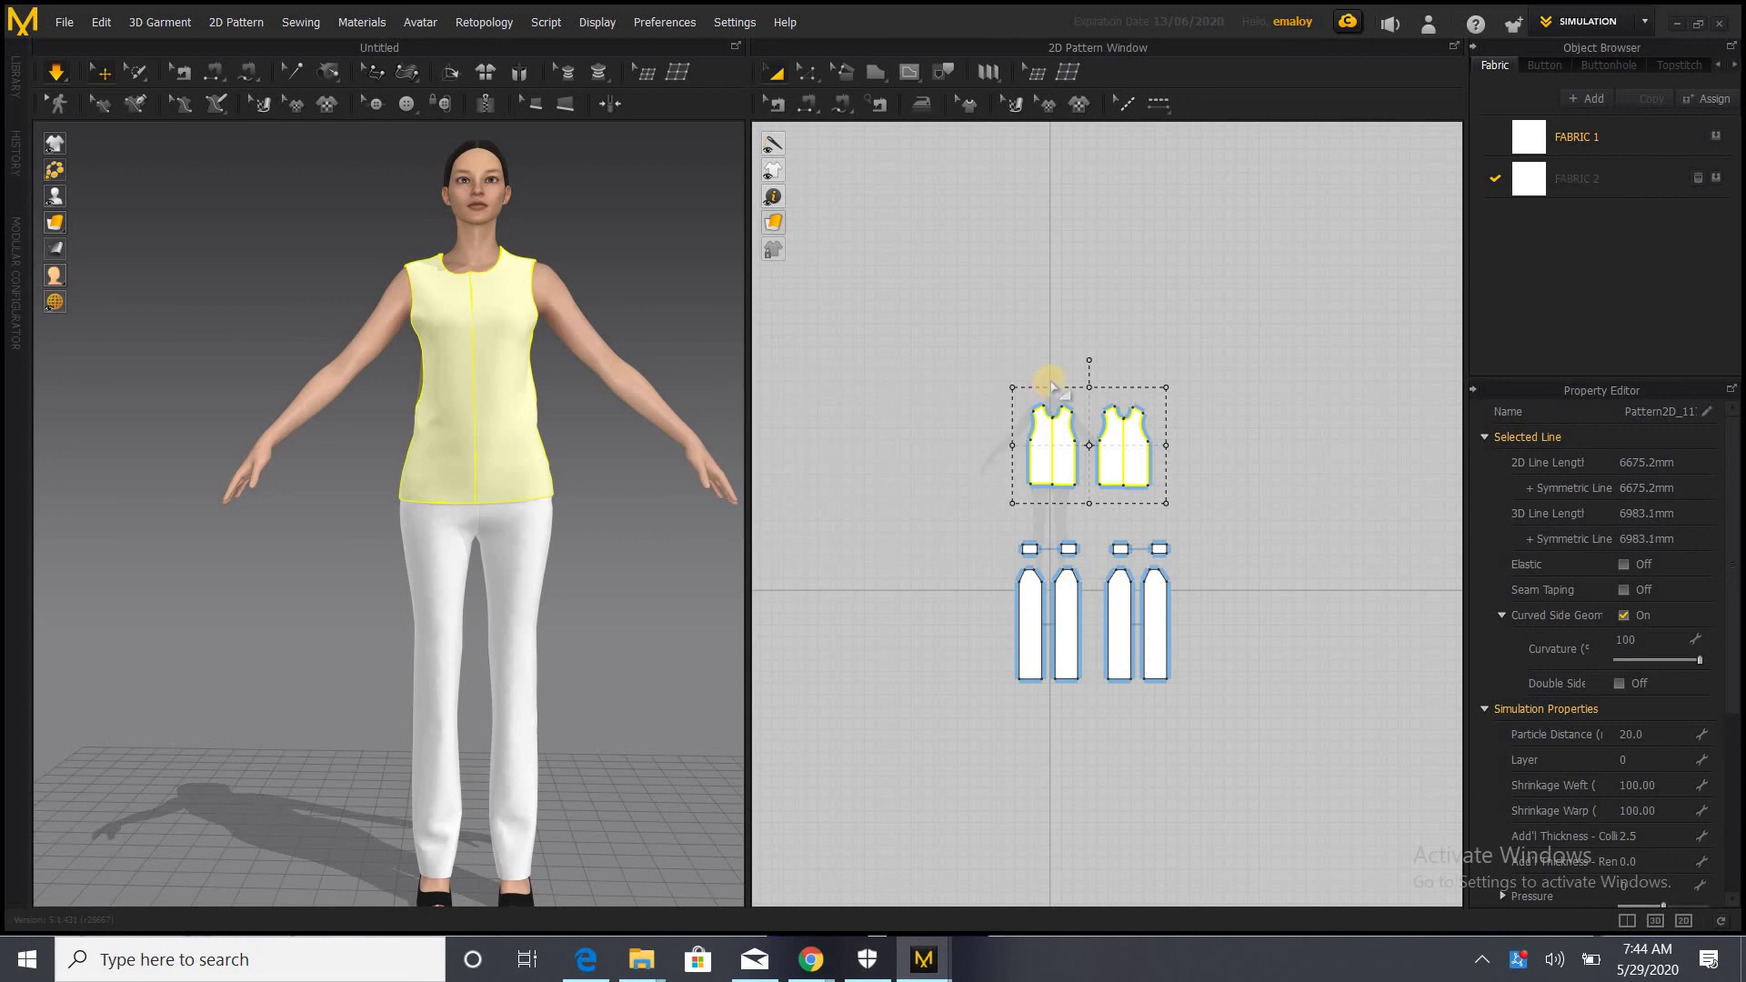
Reselect all the front and back bodice panels and apply FABRIC 2 to them
click(1046, 370)
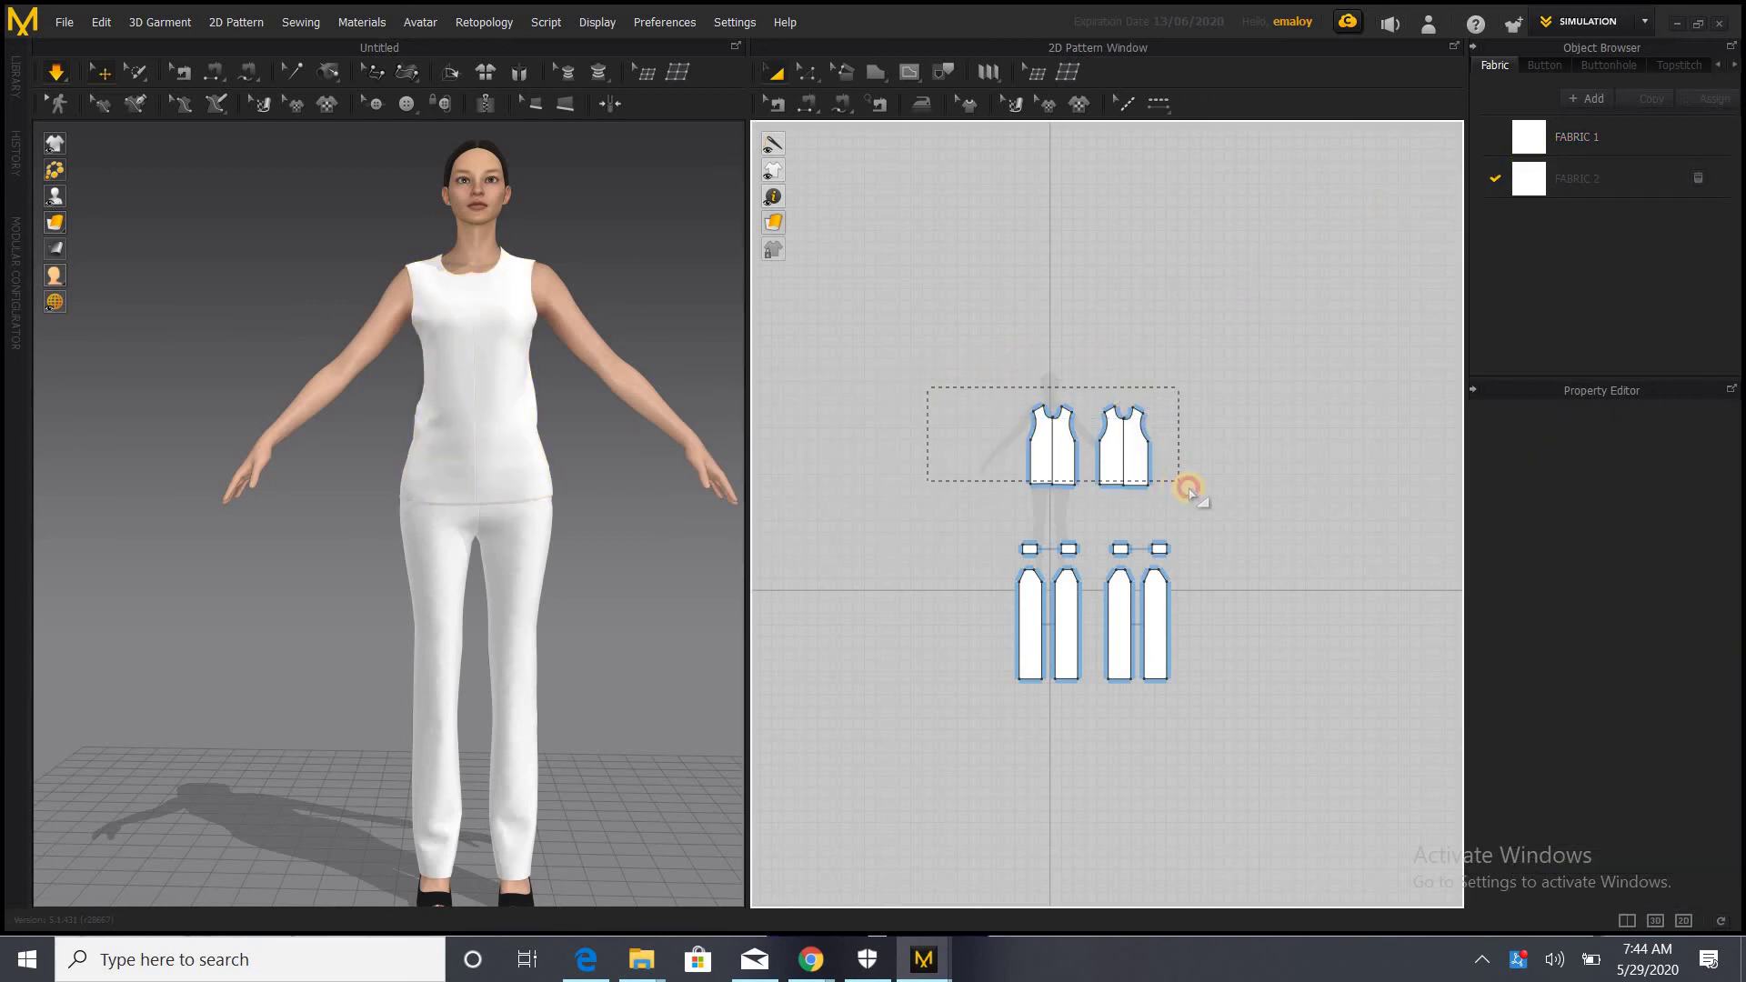
drag(1188, 488, 1187, 488)
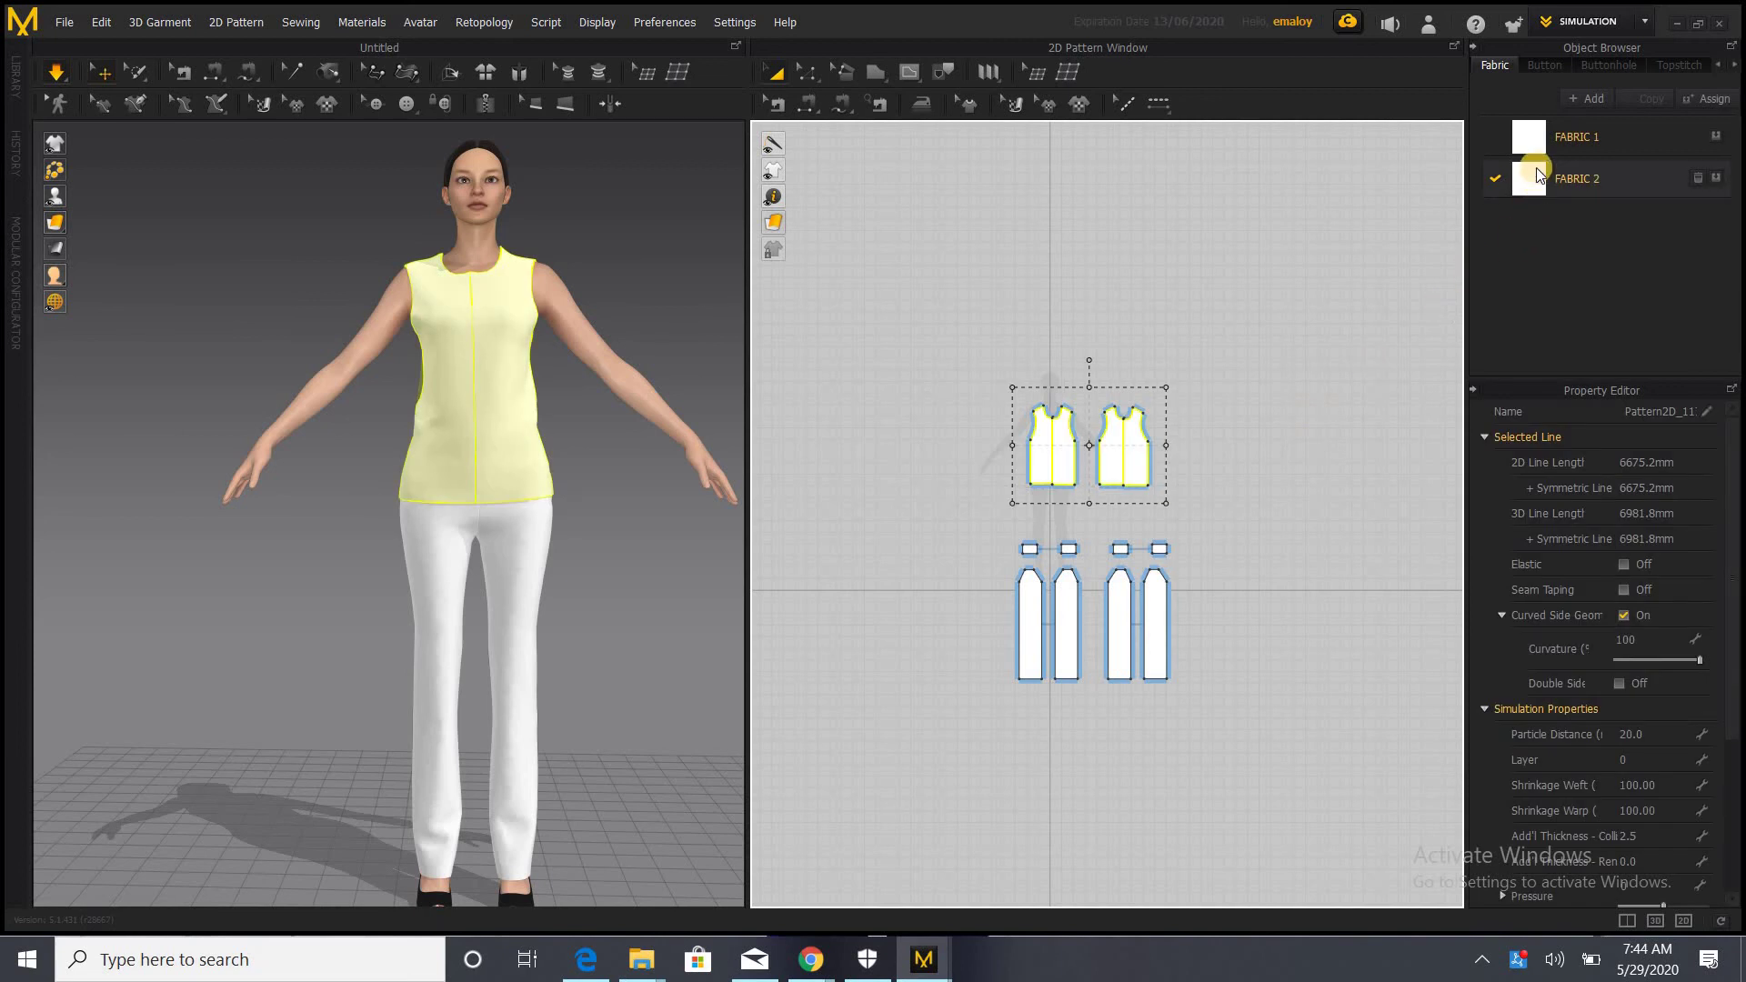
drag(1537, 168, 1122, 456)
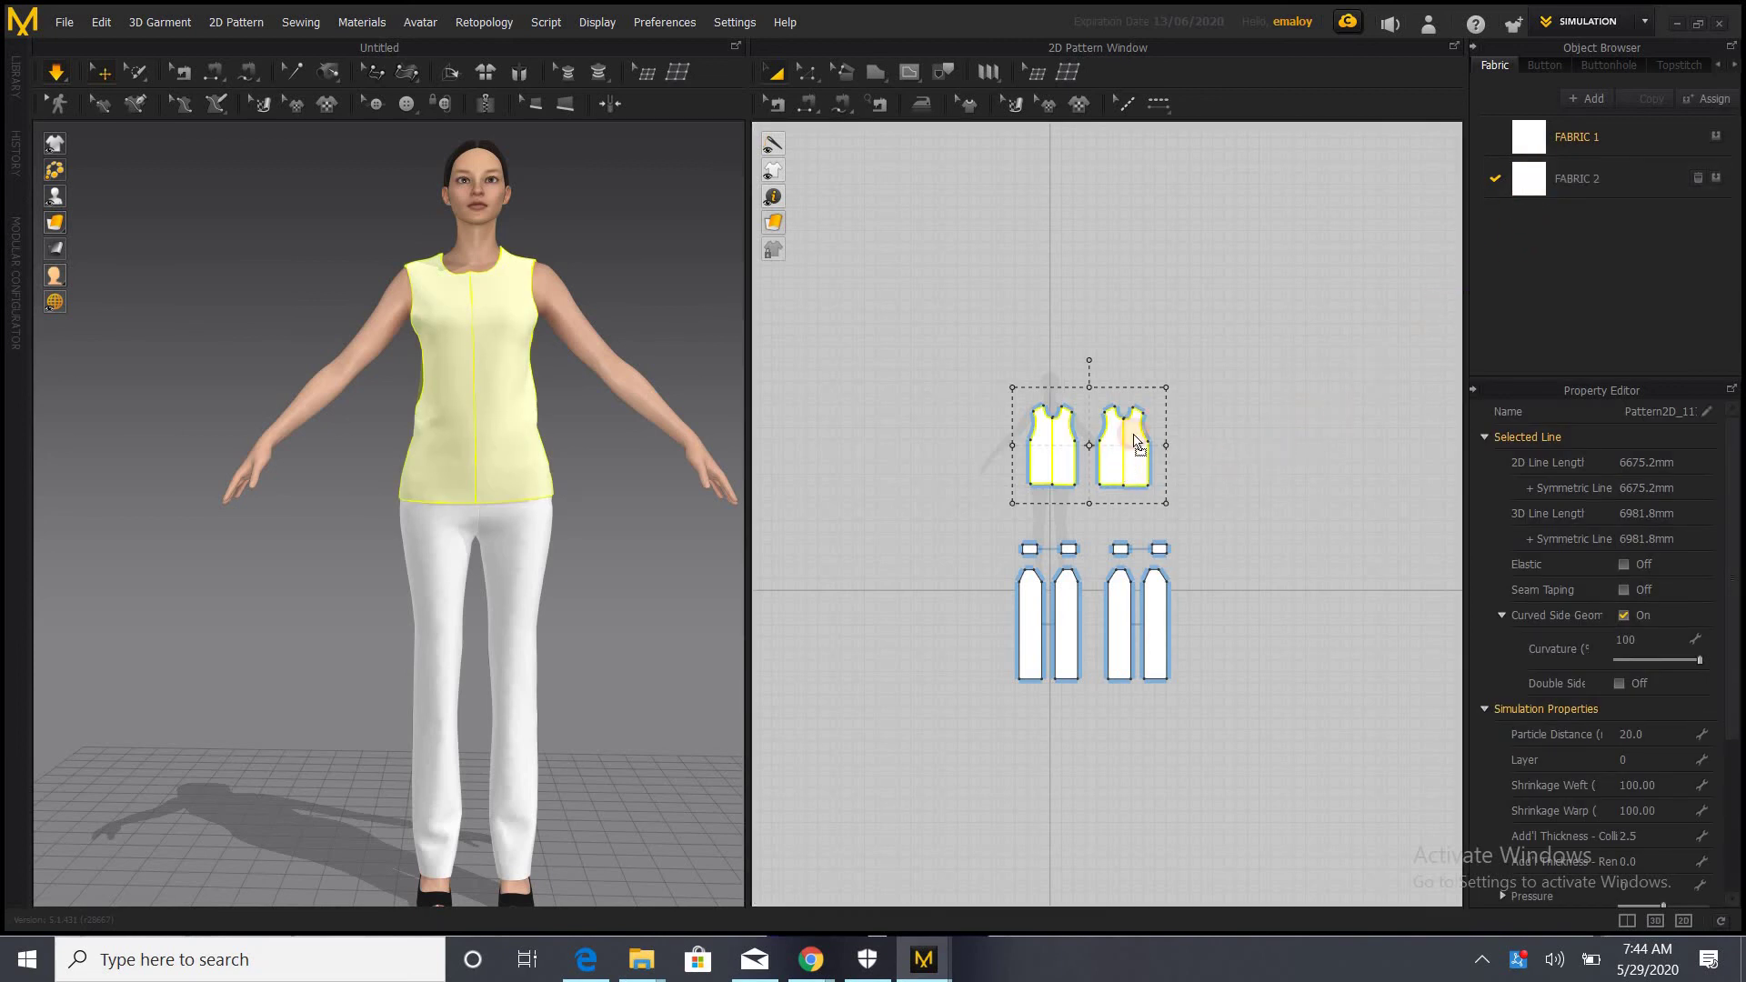
drag(1531, 185, 1035, 405)
Select the four long trouser leg panels in the pattern layout and apply FABRIC 1 to them
click(1197, 526)
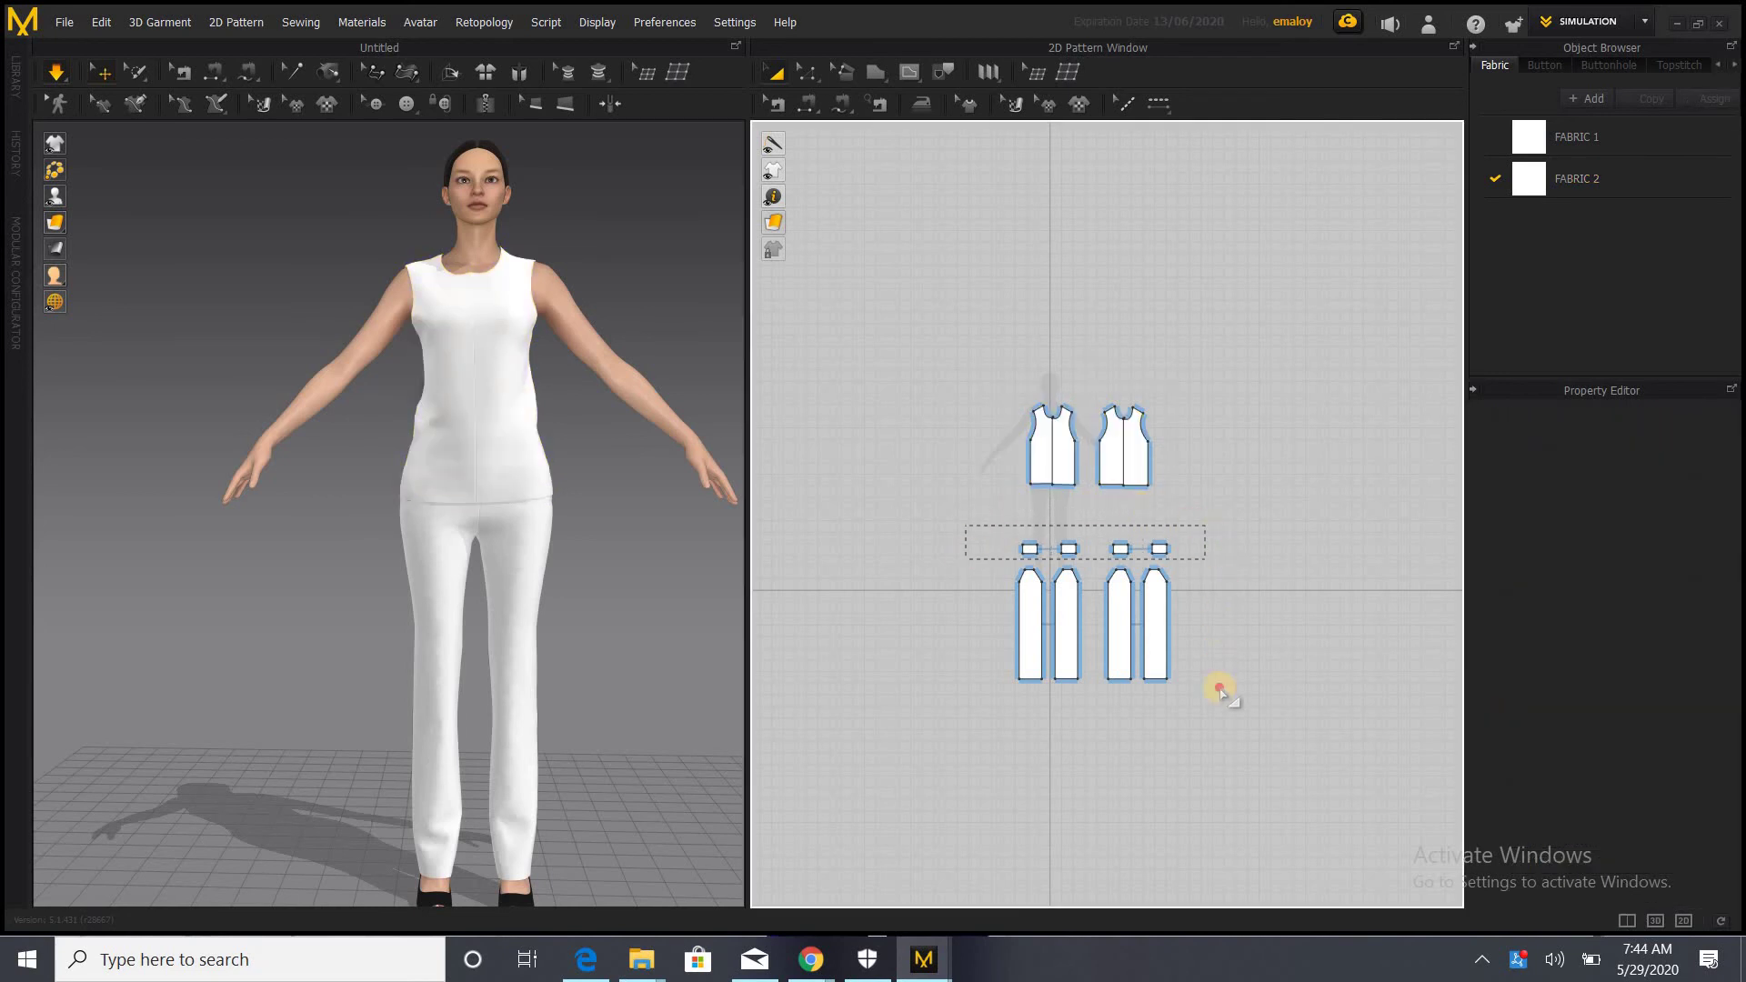
drag(1219, 689, 1220, 700)
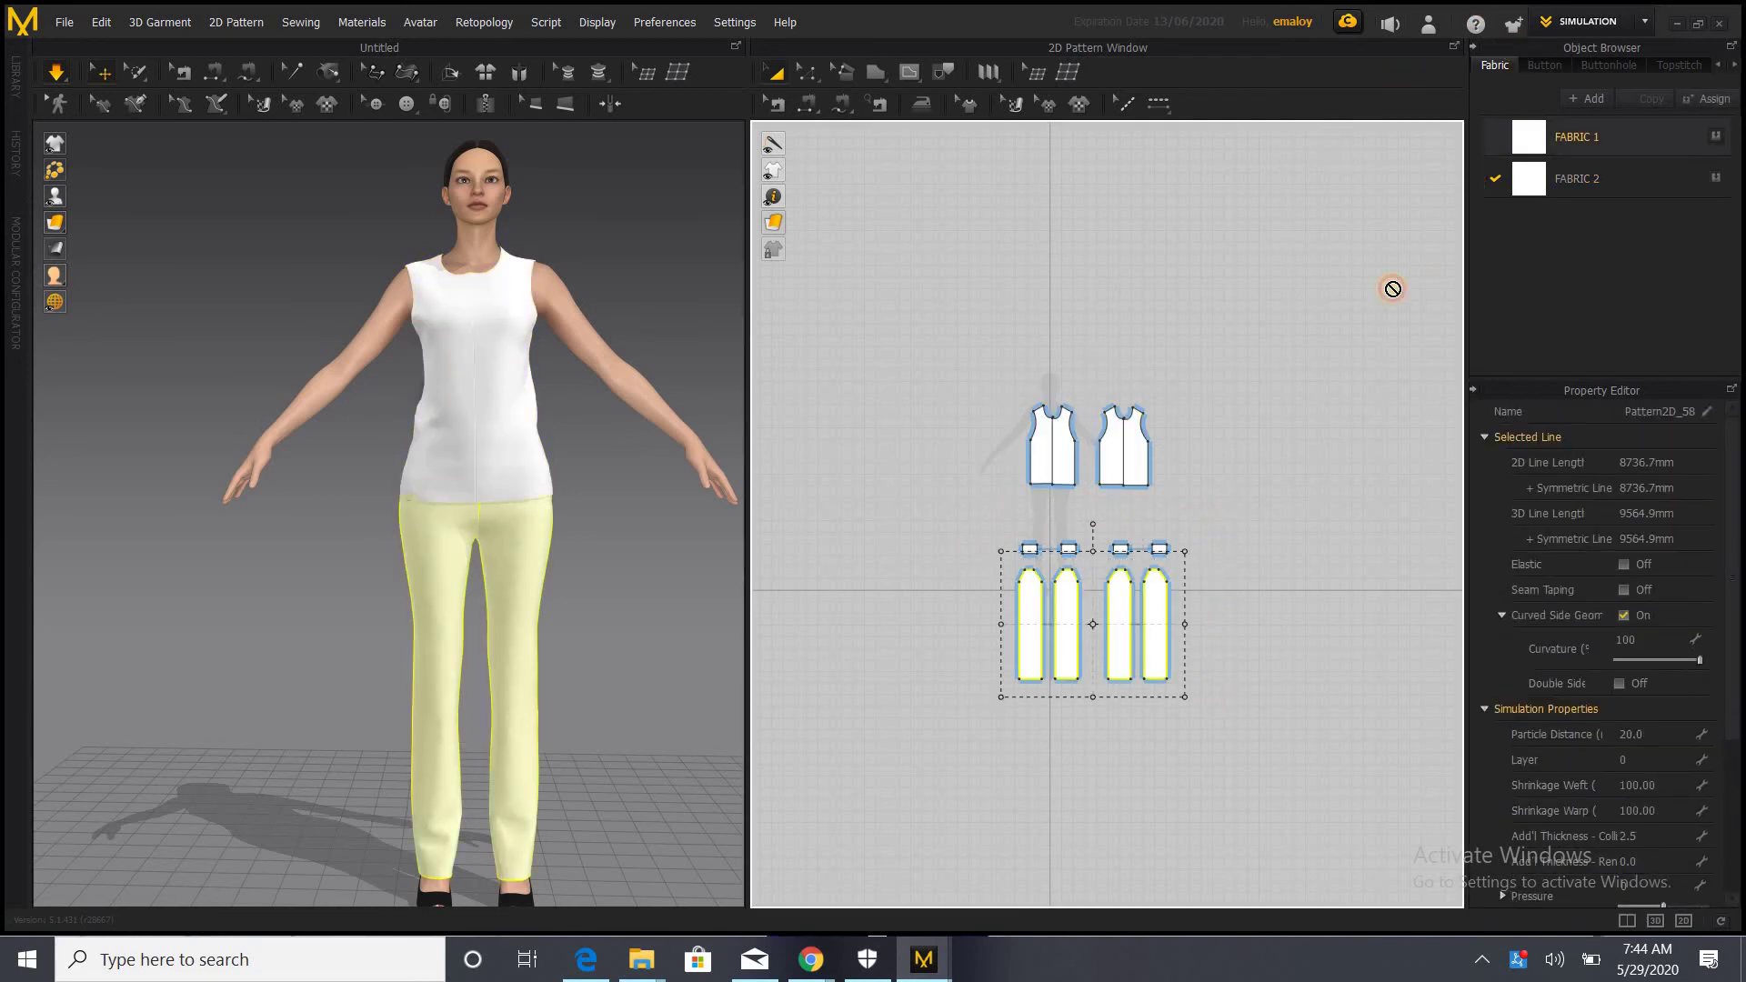
click(1137, 609)
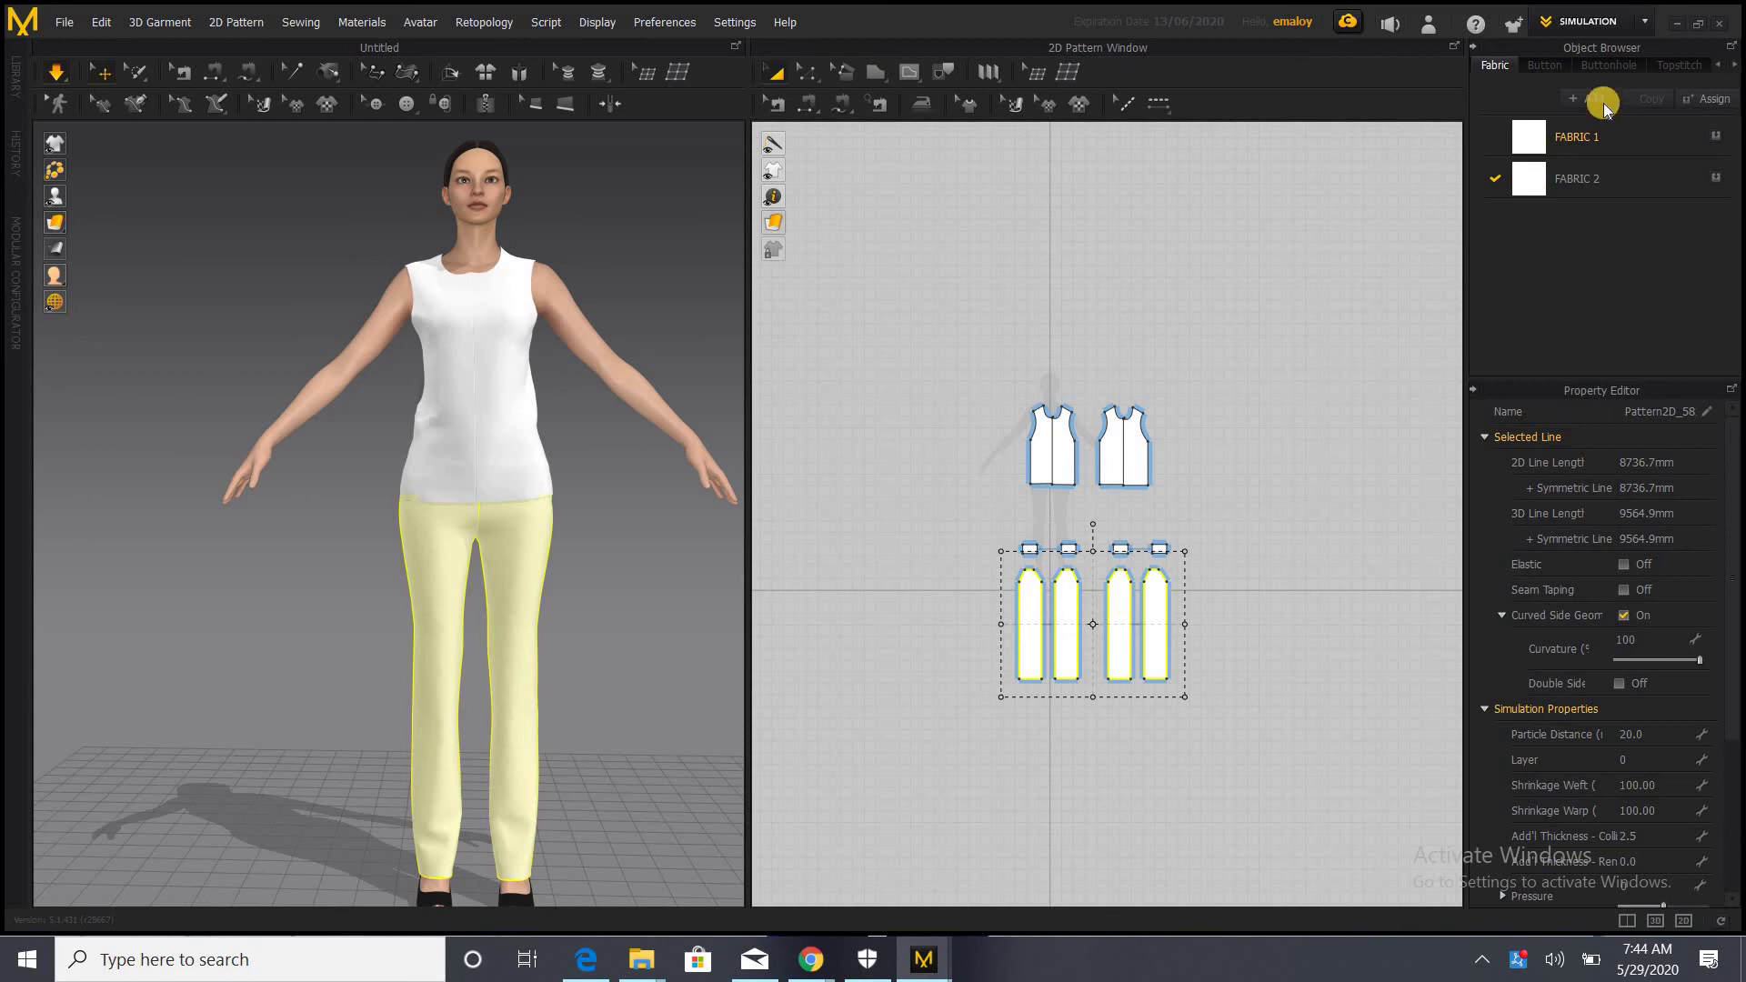
click(1072, 593)
click(1040, 582)
Select the four small waist pieces above the trouser legs and apply FABRIC 1 to them
drag(997, 520, 1185, 557)
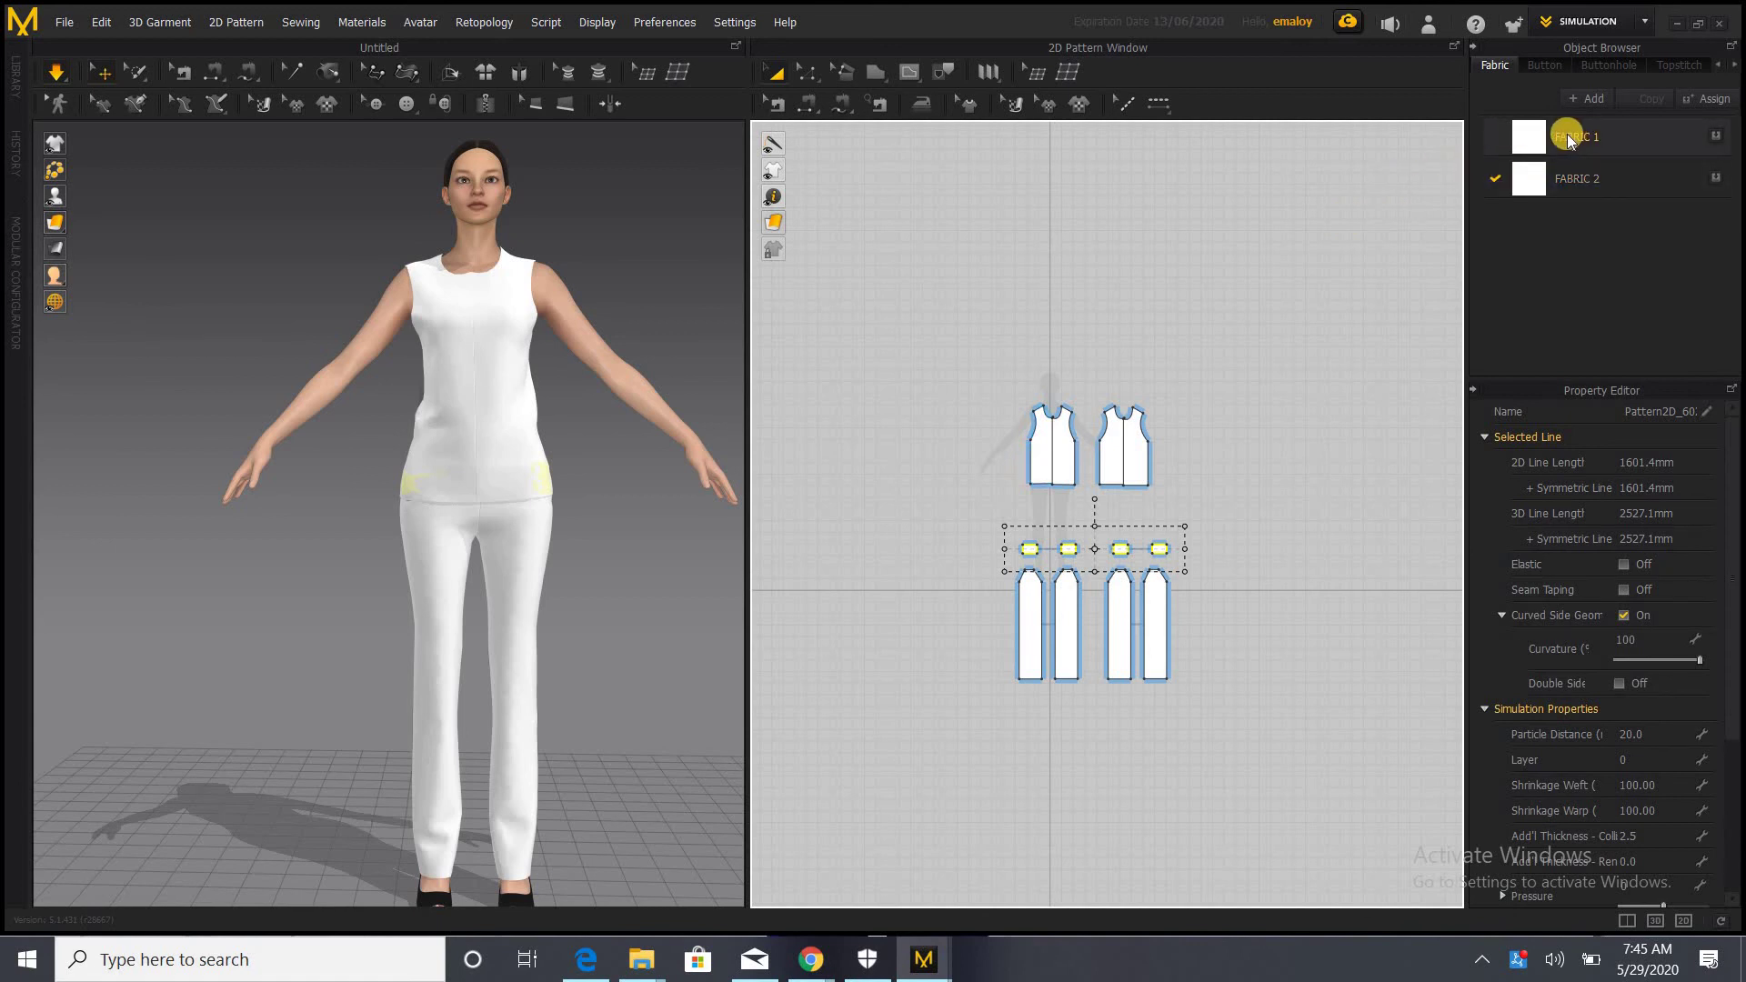
drag(1568, 134, 1138, 567)
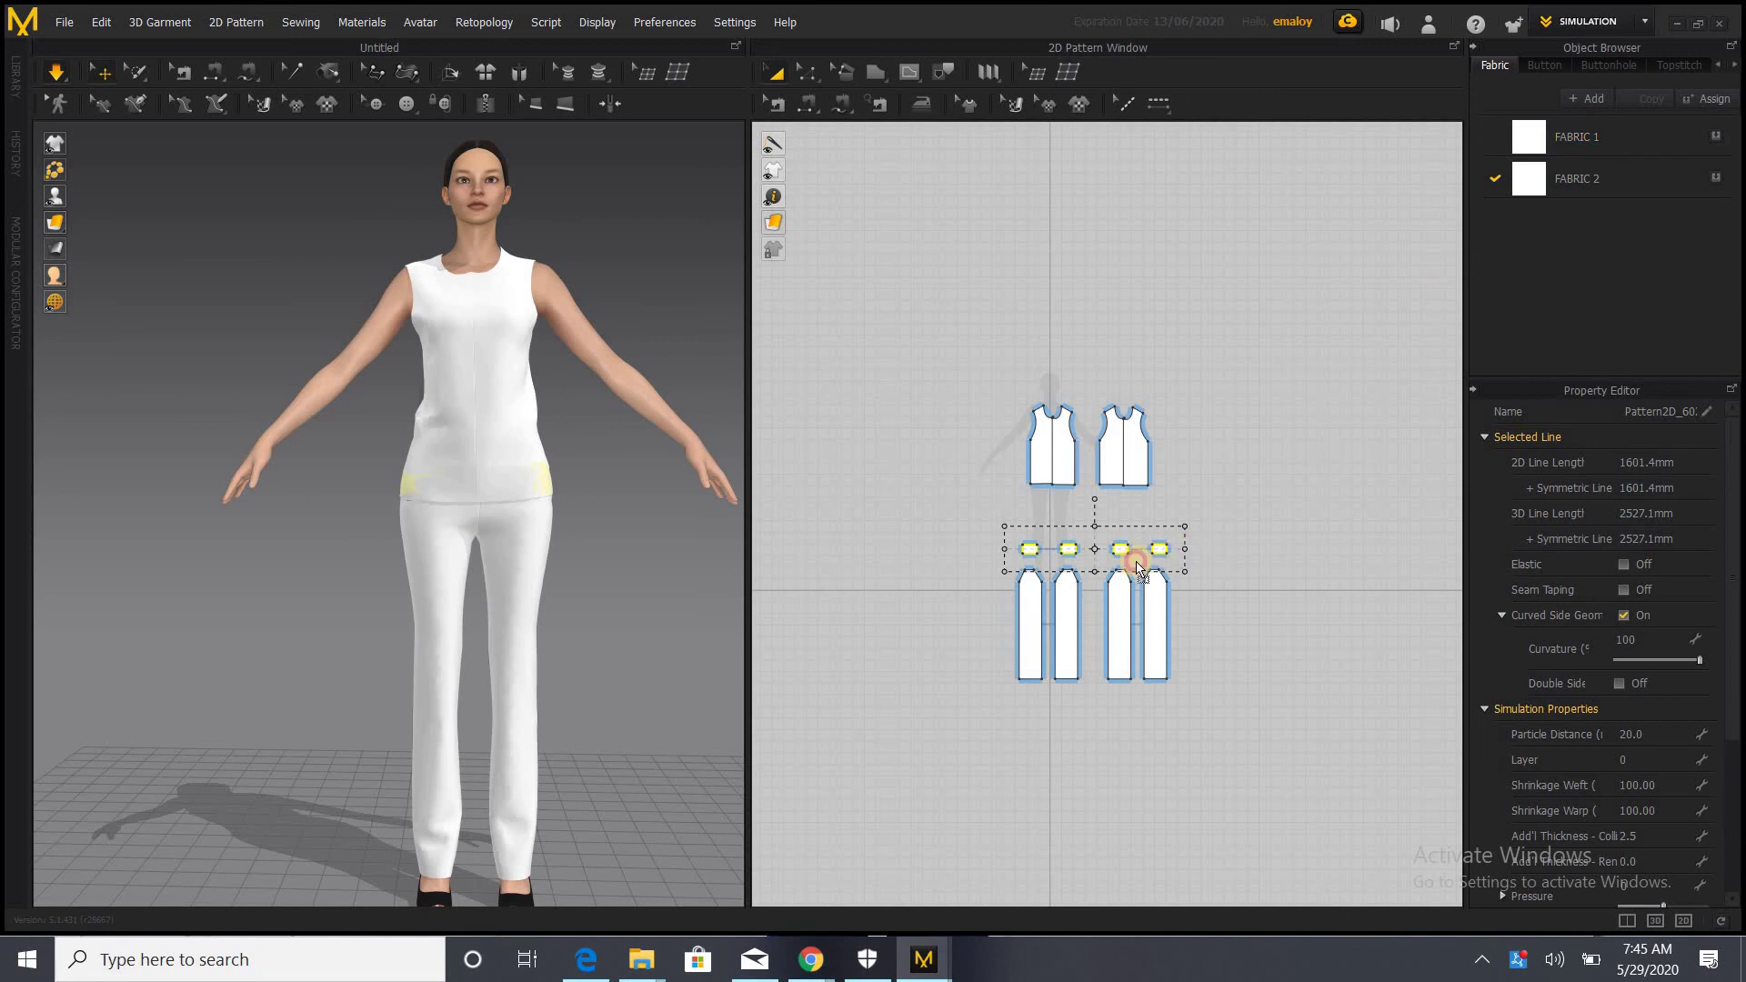
click(1120, 554)
click(985, 530)
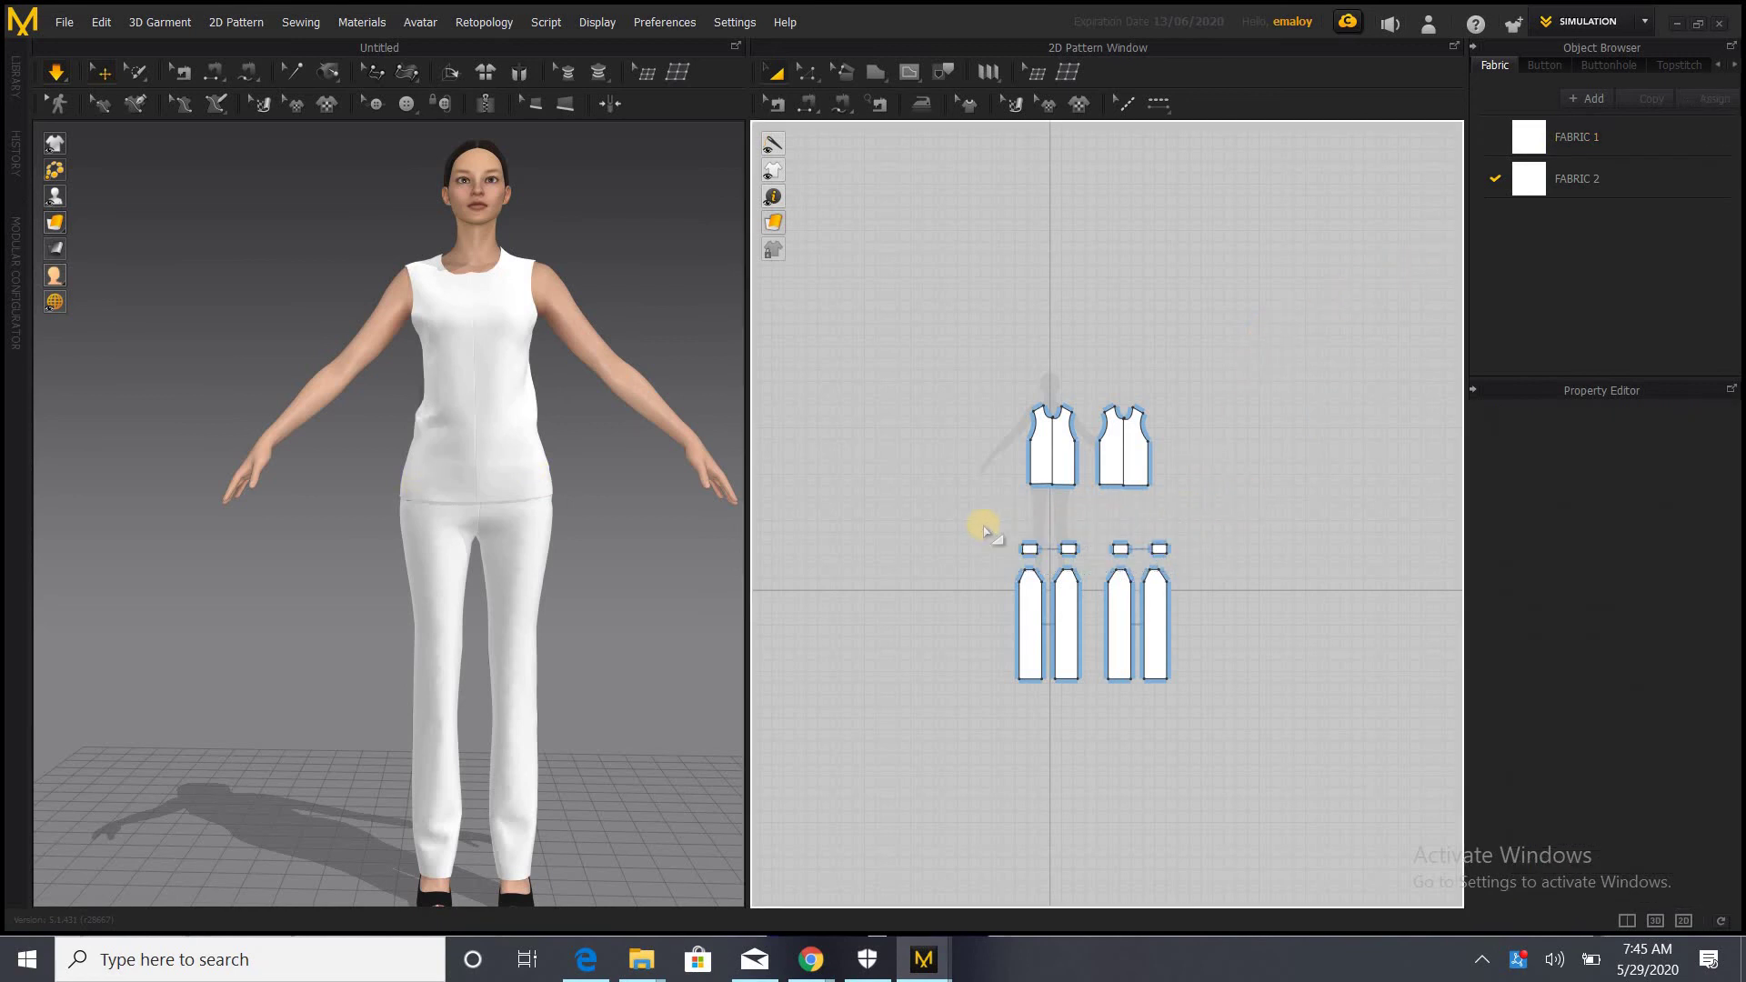
Apply FABRIC 2 to the left pair of small waist pieces, and select FABRIC 1 to check which panels use it
drag(1079, 528, 1096, 571)
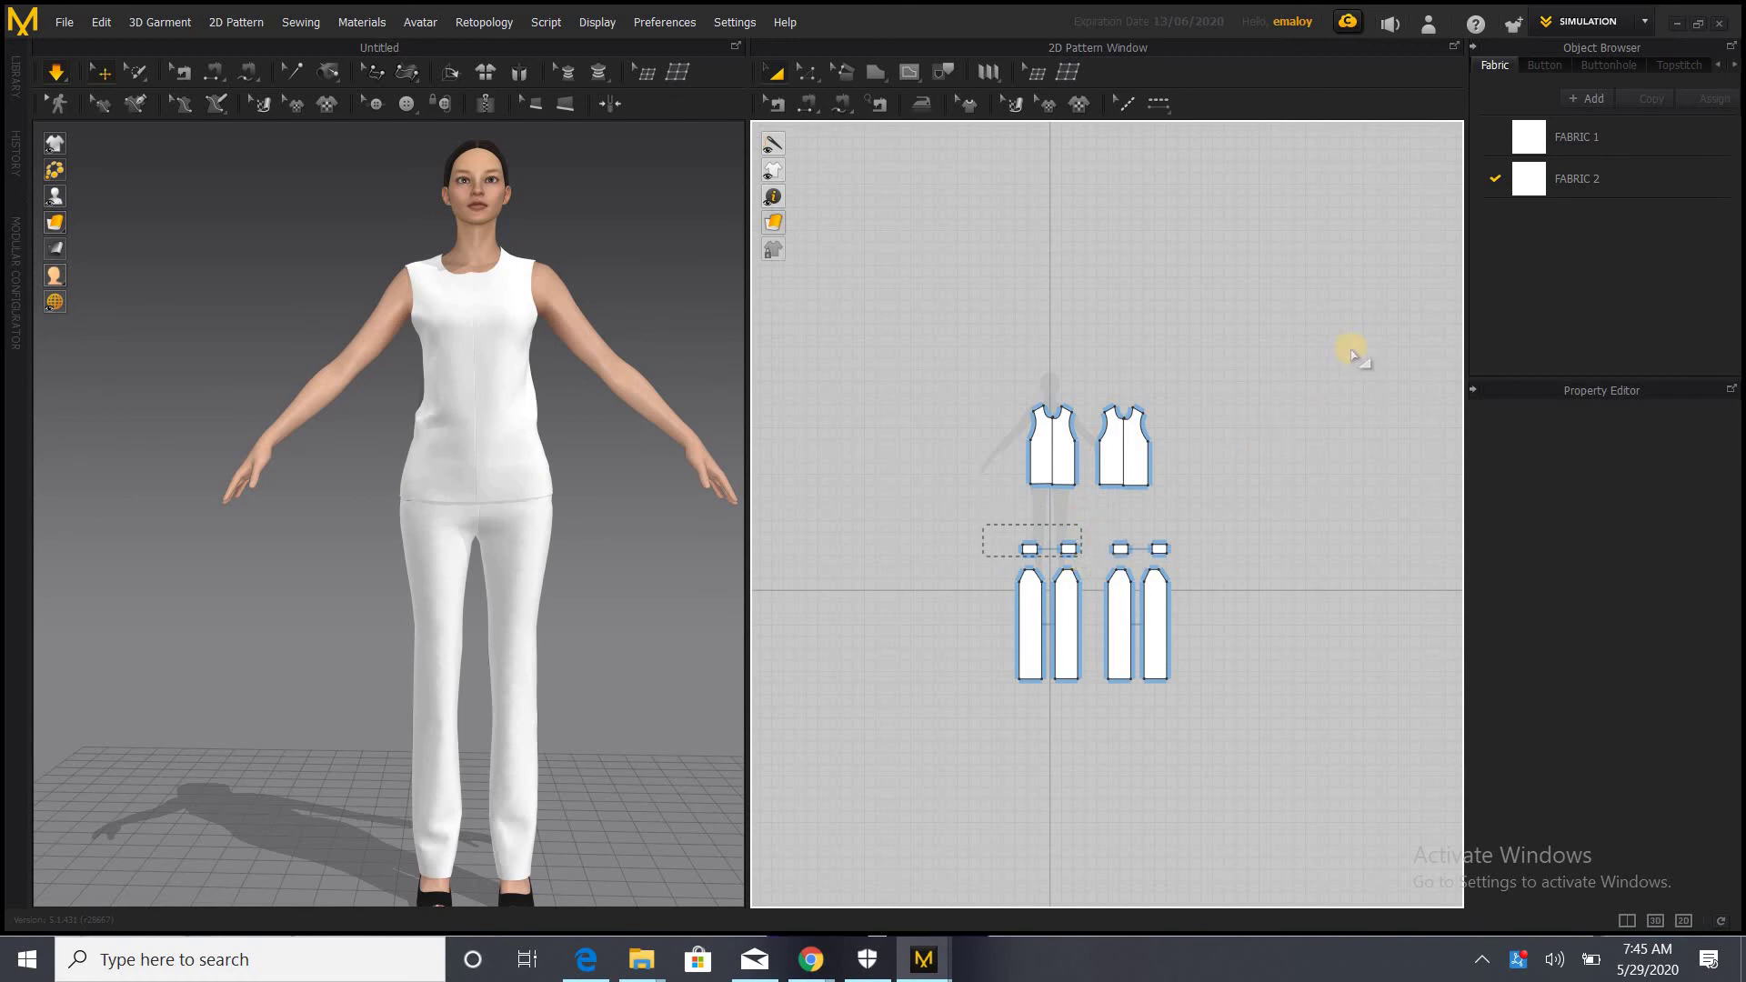
click(1532, 177)
drag(1531, 176, 1040, 559)
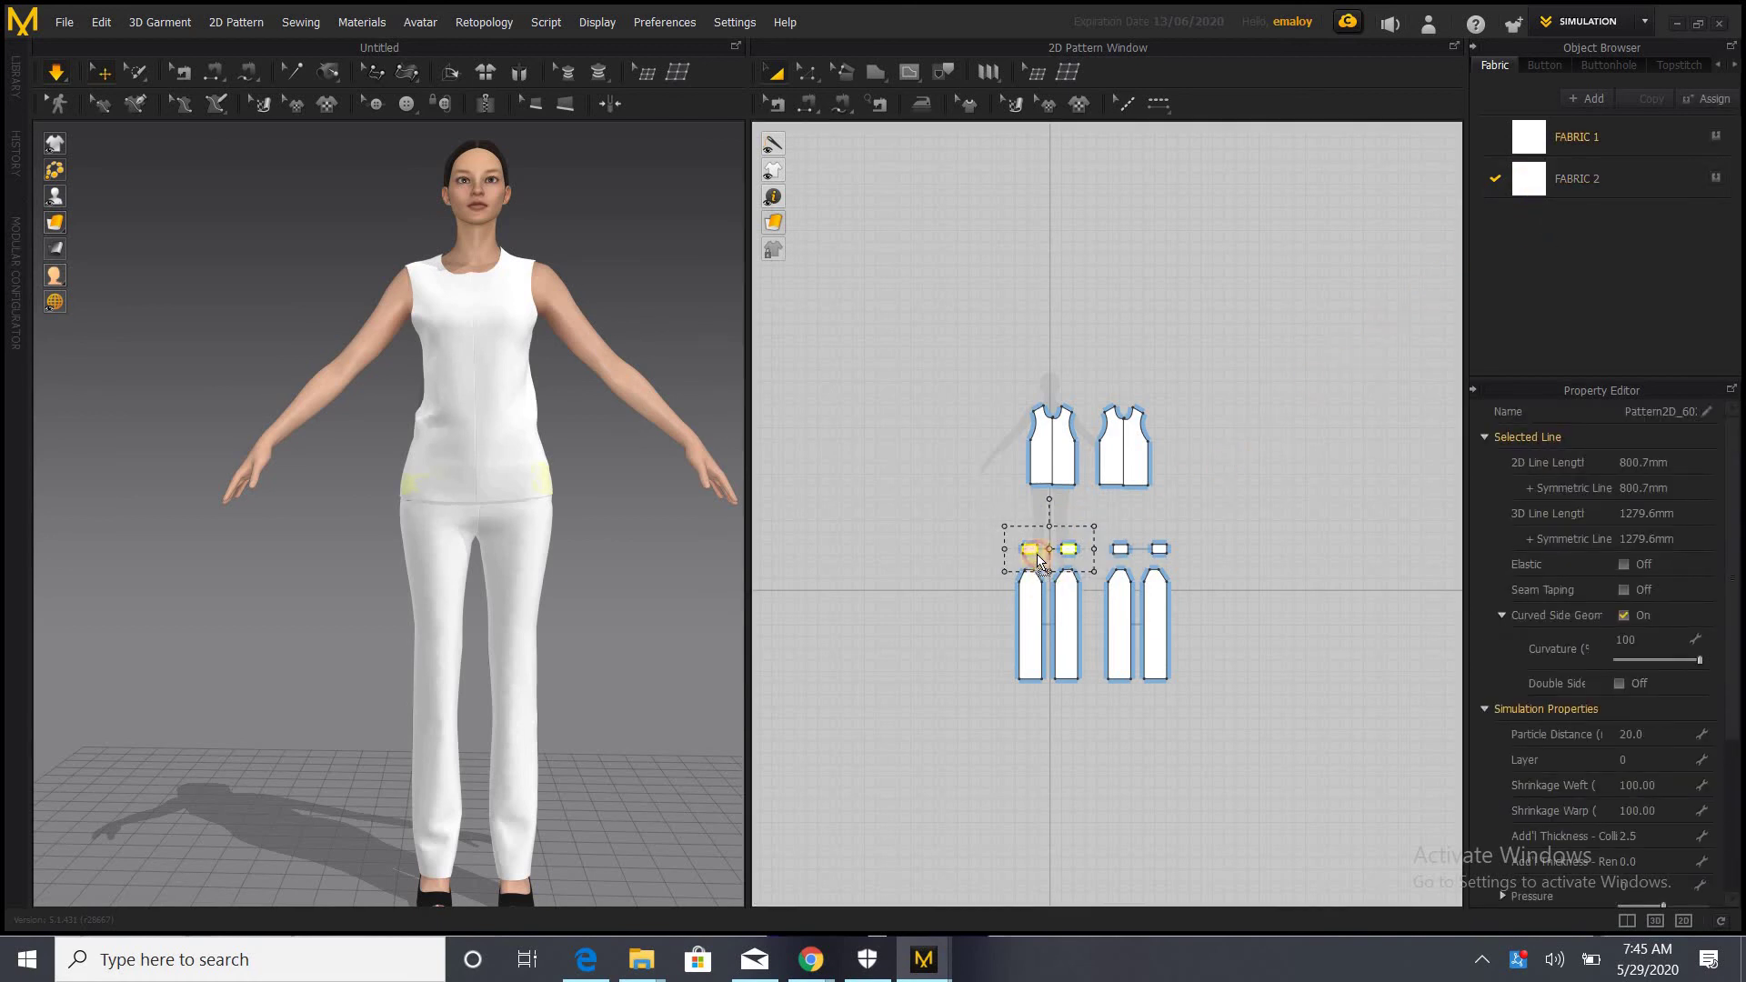
click(1608, 134)
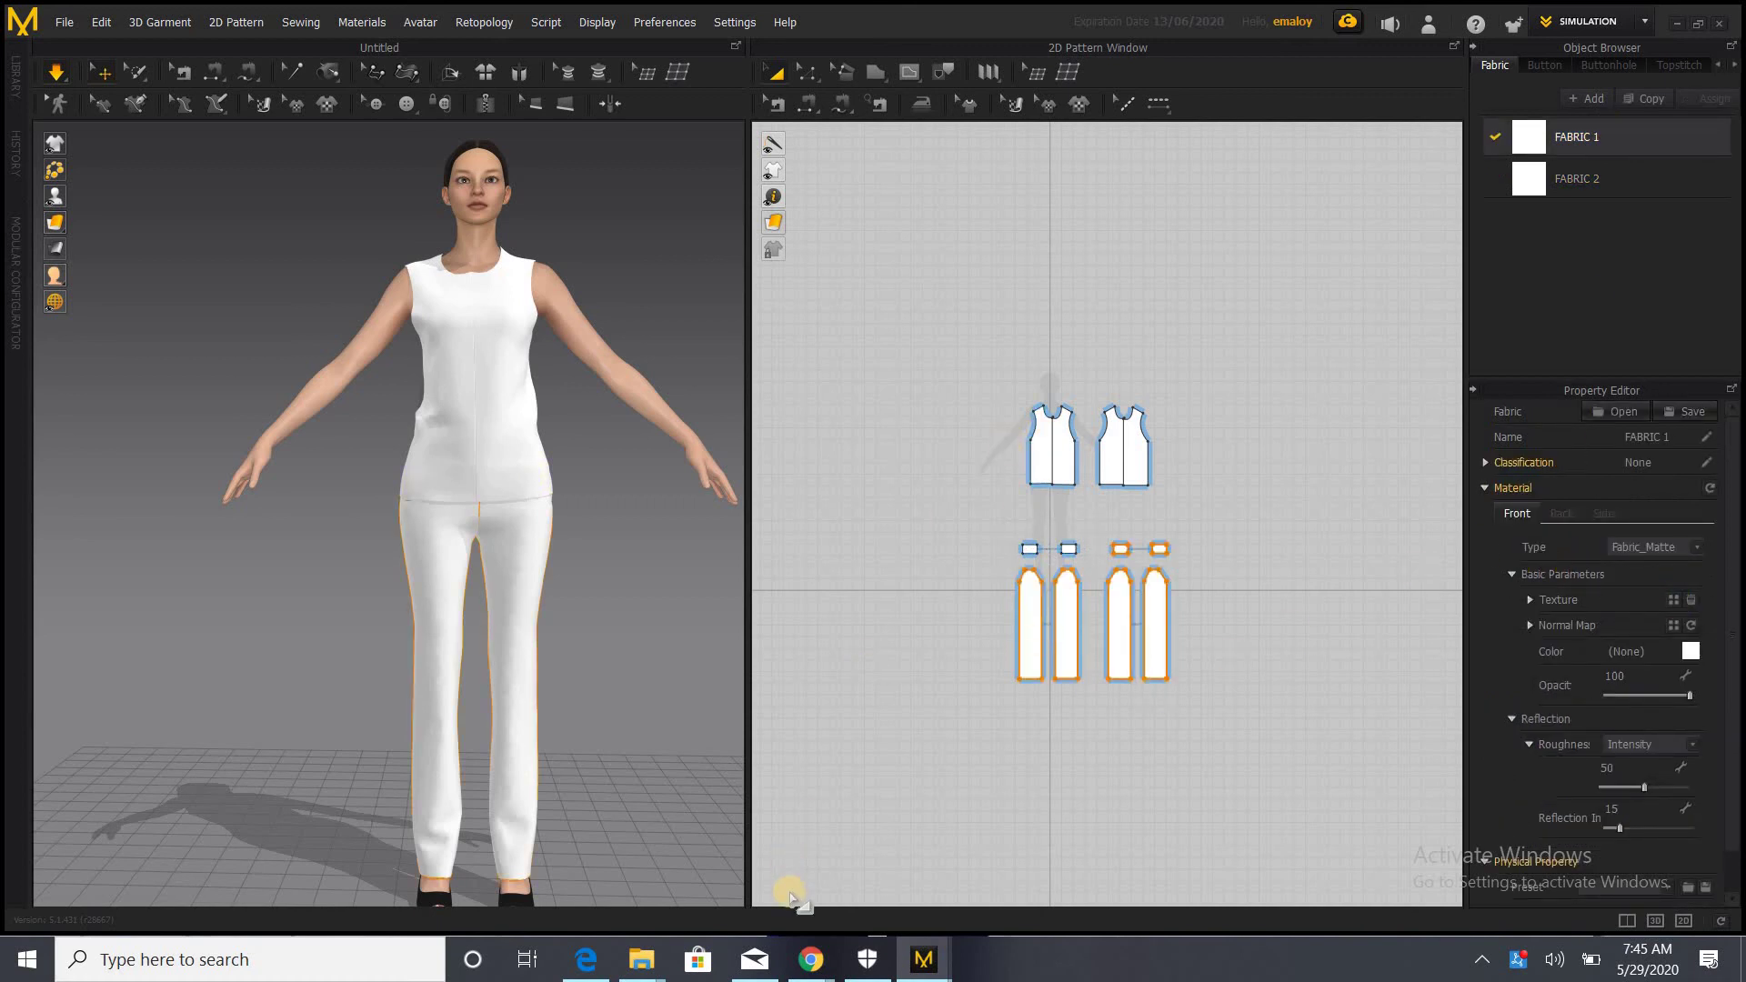
Switch to the Chrome browser and open the yellow and red star print from the "African fabric star" search results
mouse_move(811, 960)
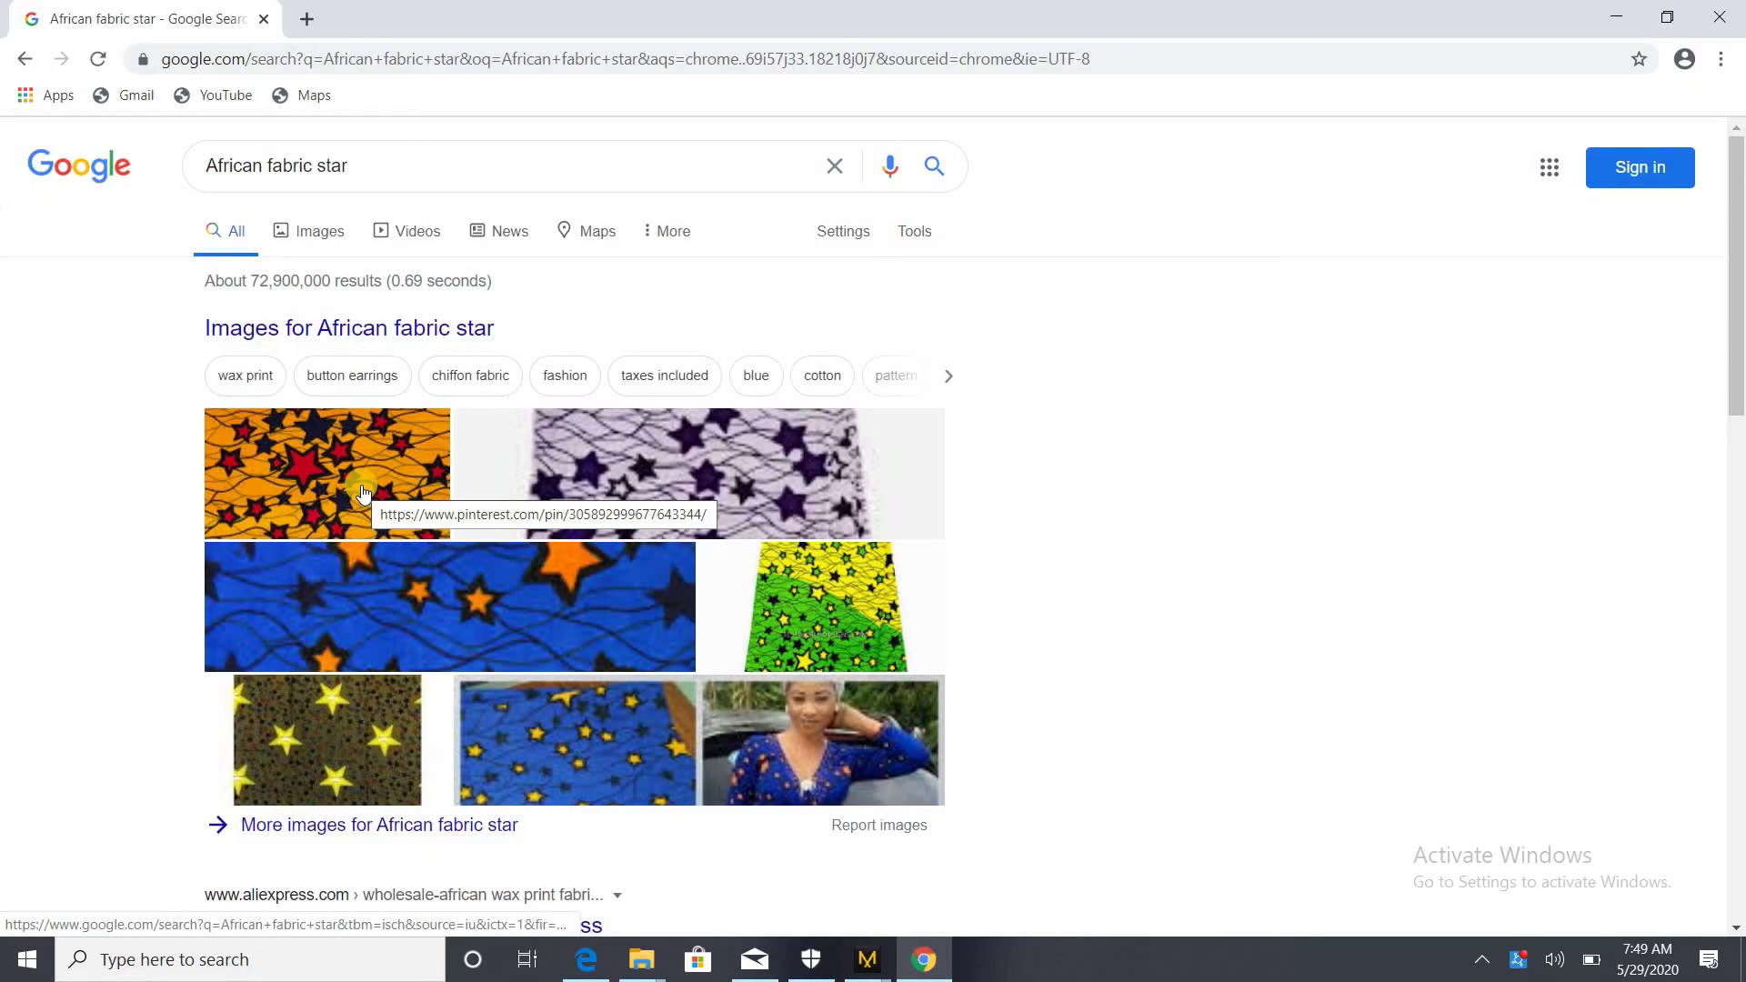
scroll(363, 494, down, 5)
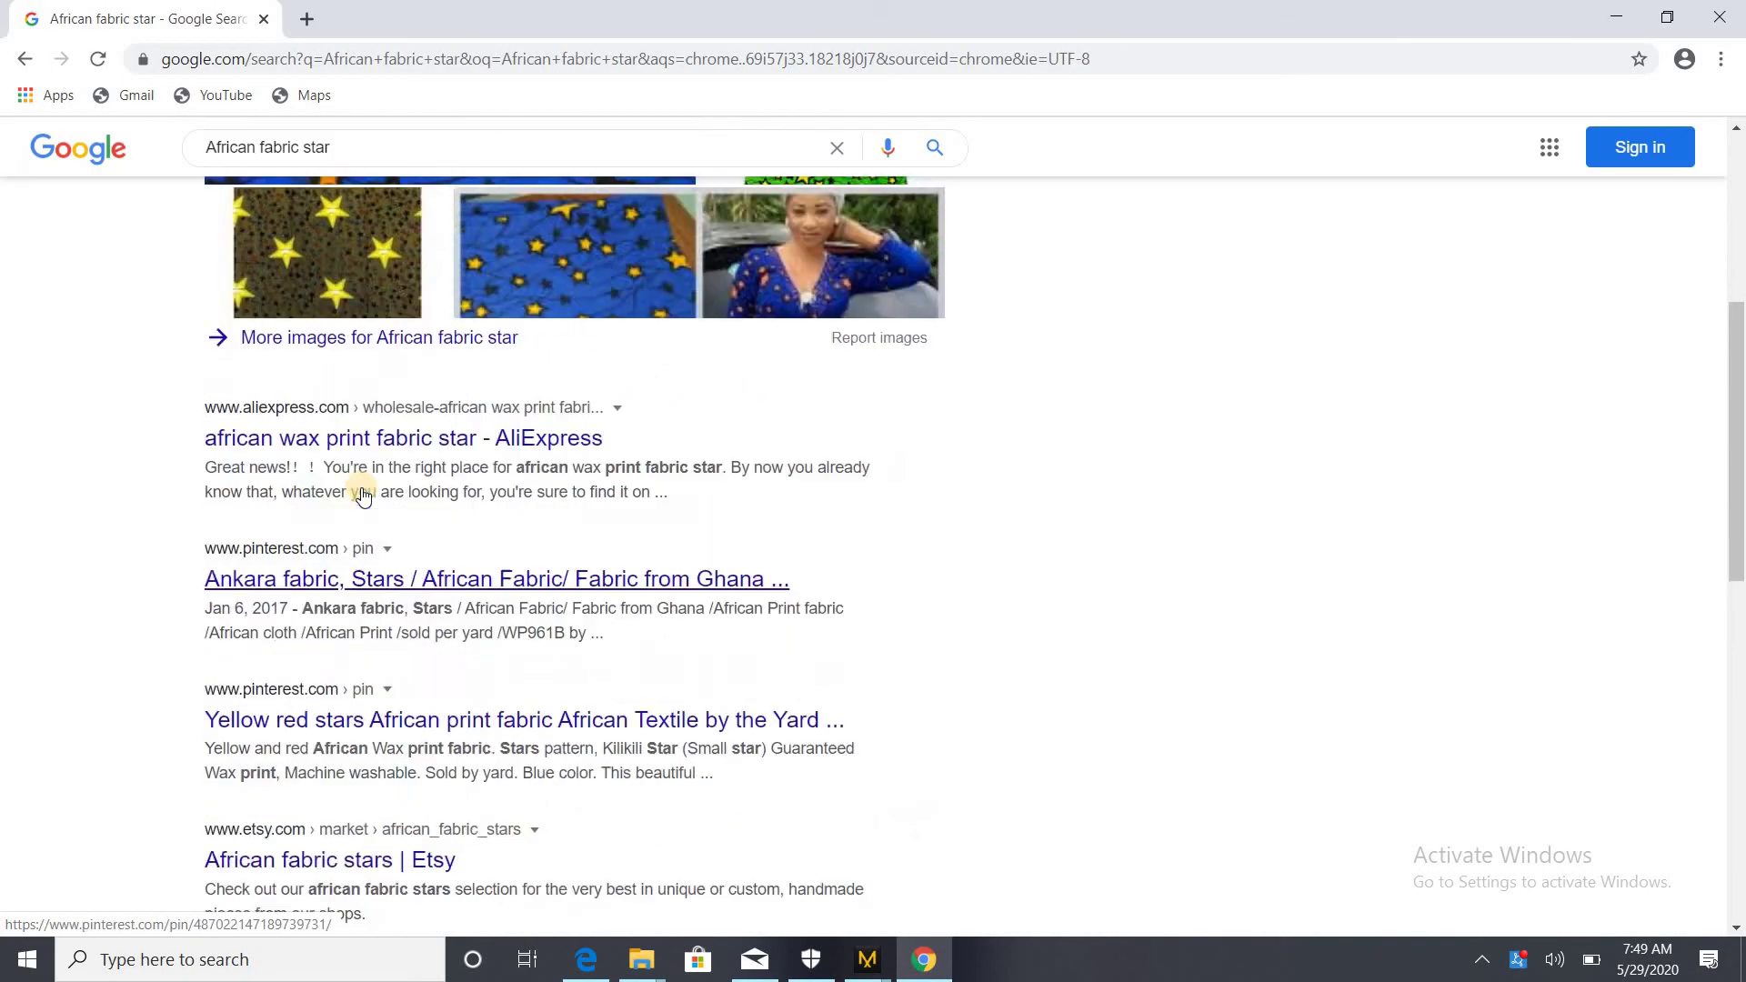
scroll(363, 496, up, 5)
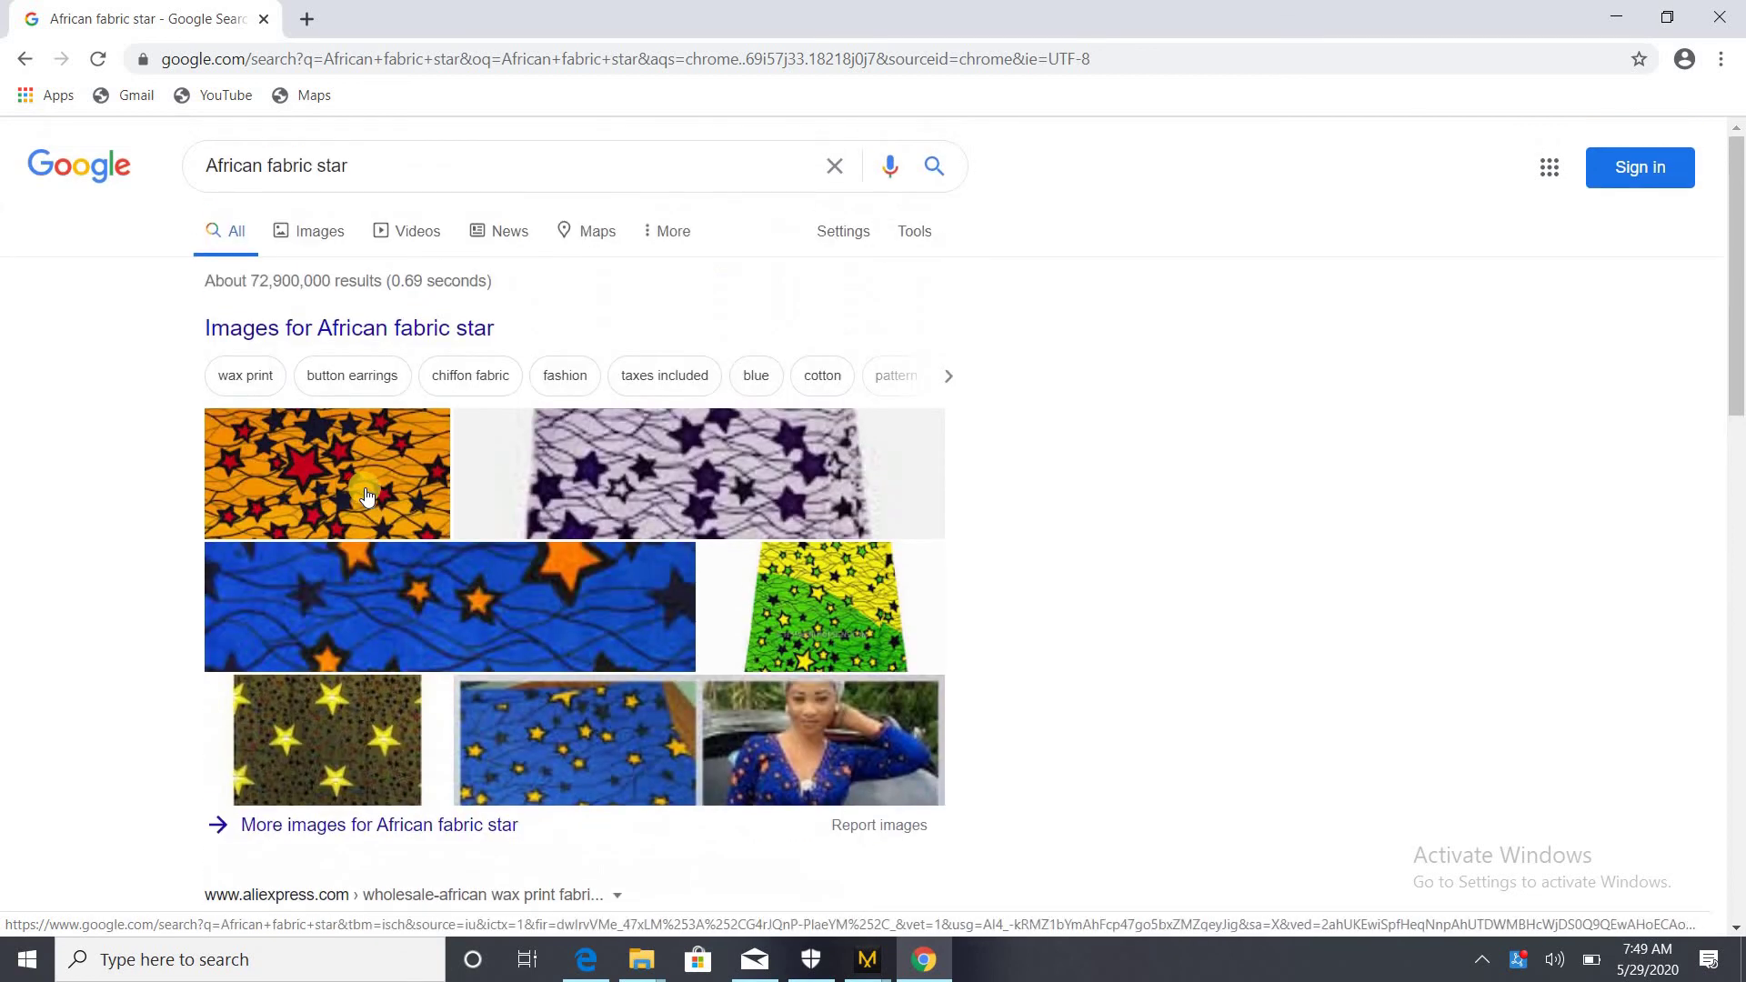
click(227, 464)
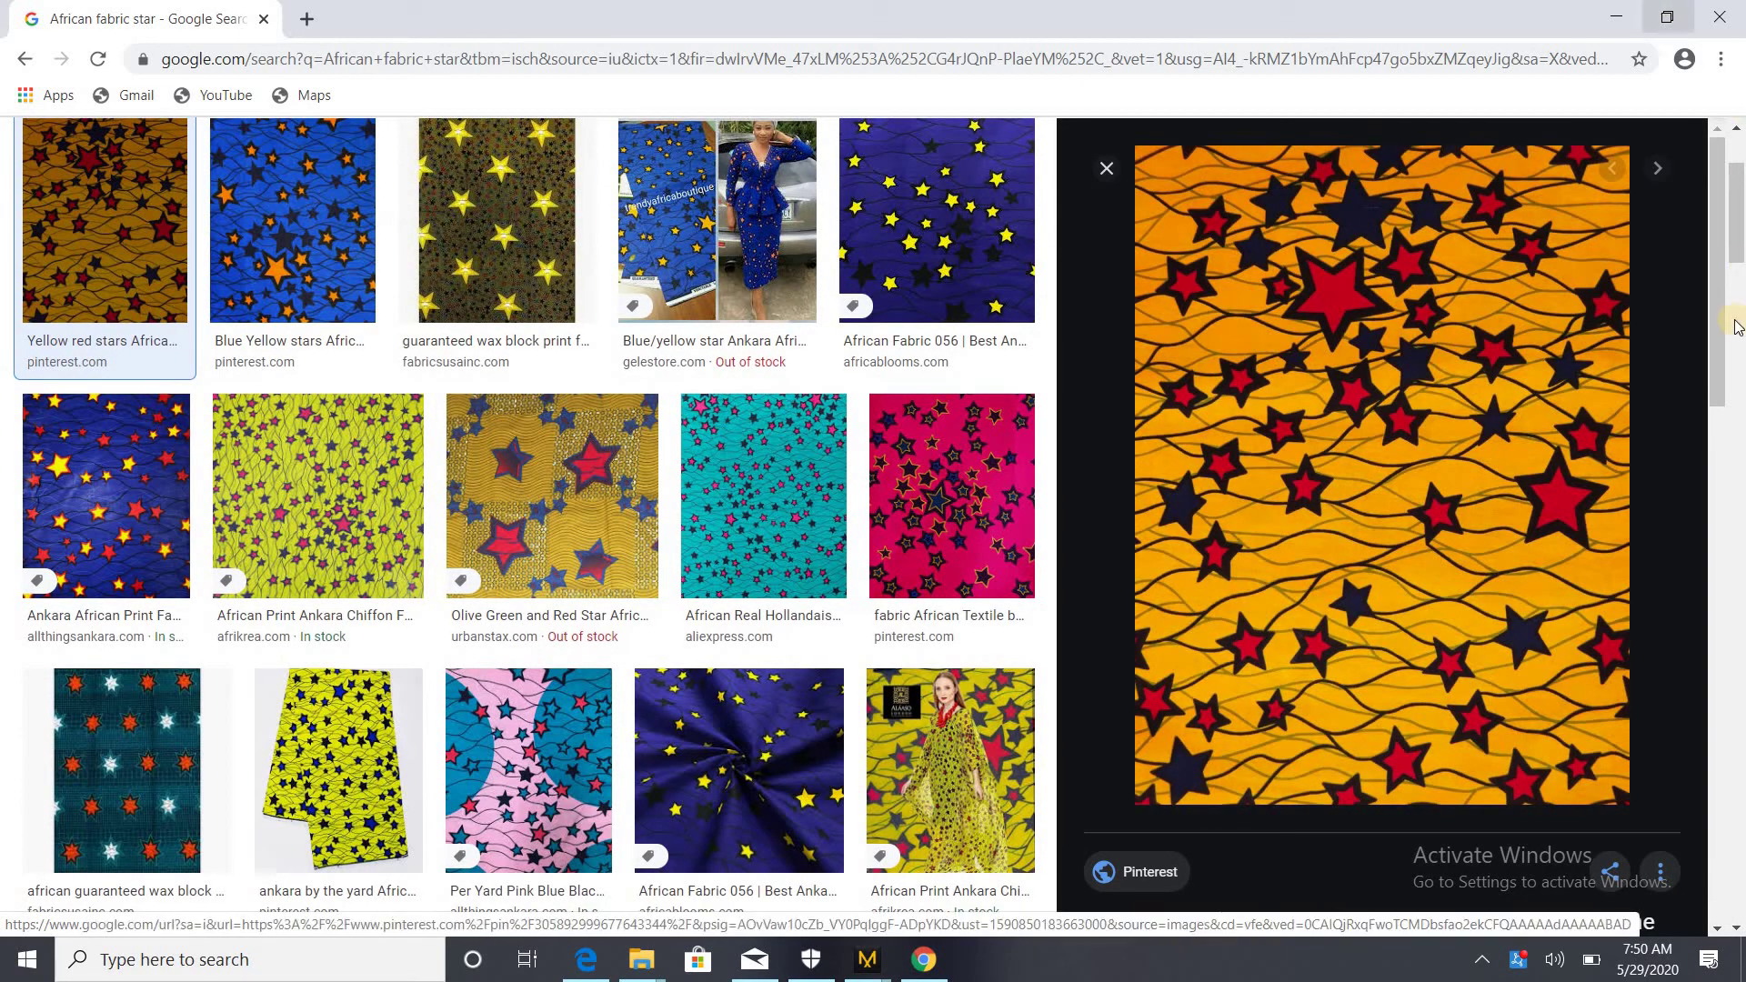
Save the previewed yellow and red star print as a JPEG image in the Music folder
right_click(1479, 627)
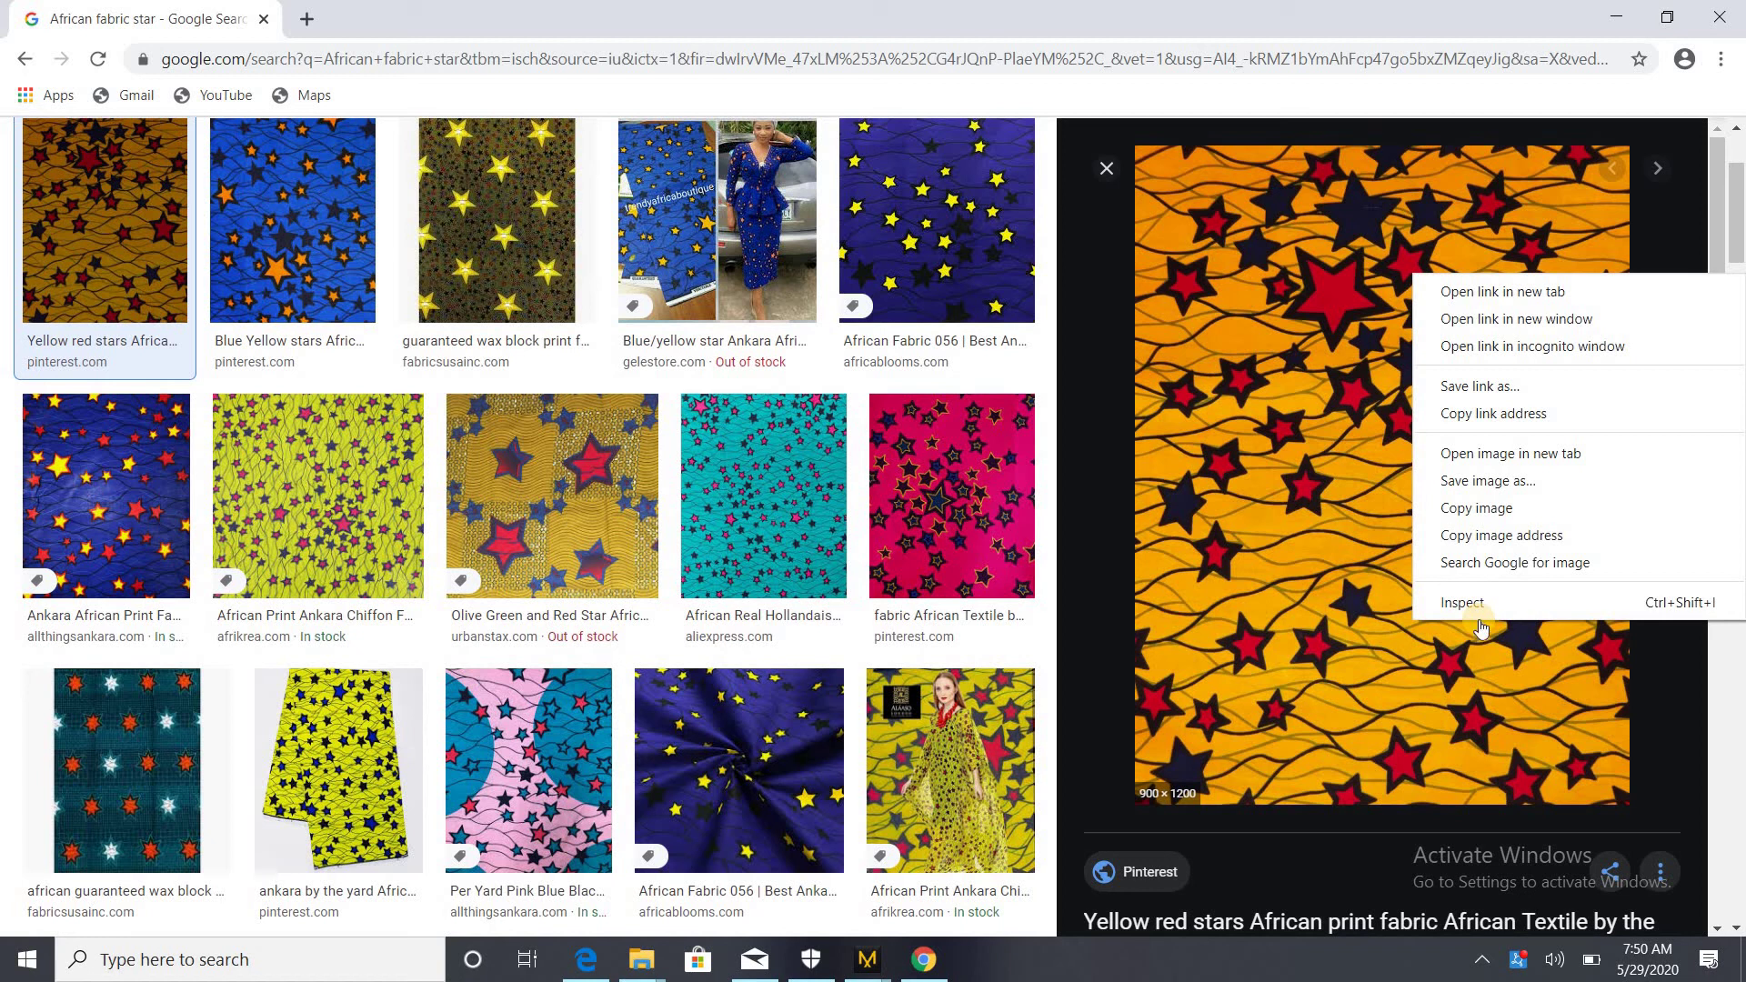
click(394, 958)
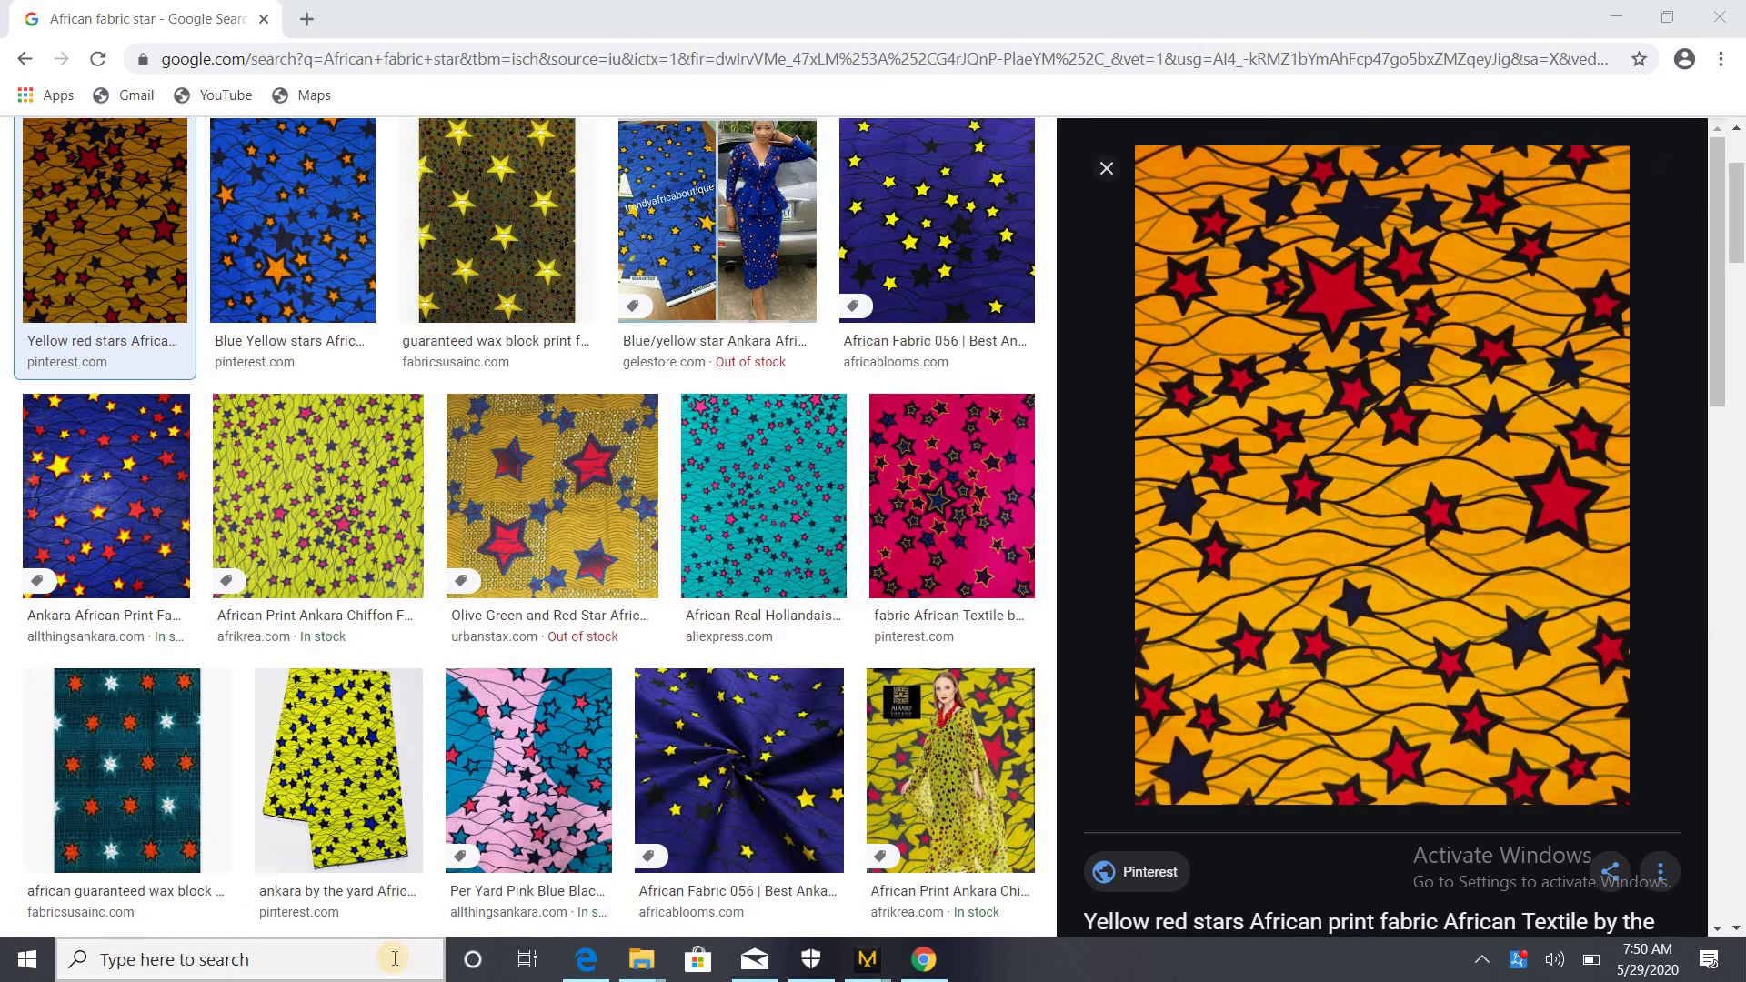
right_click(1316, 404)
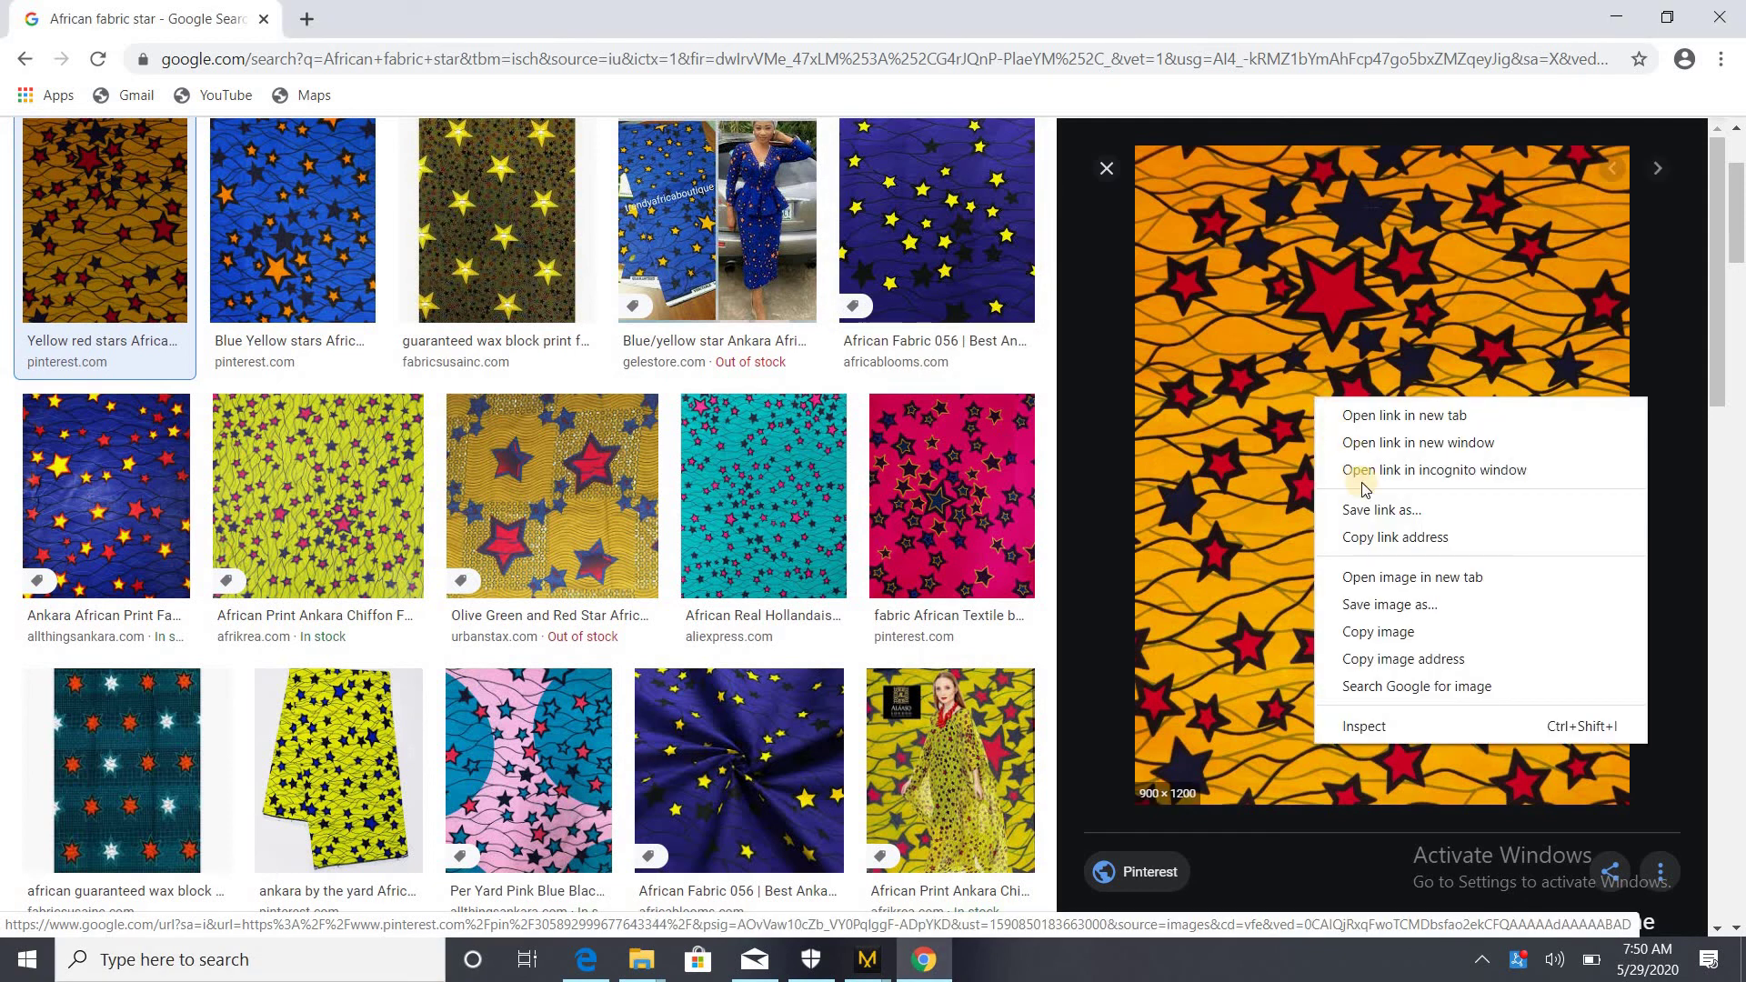
click(1340, 606)
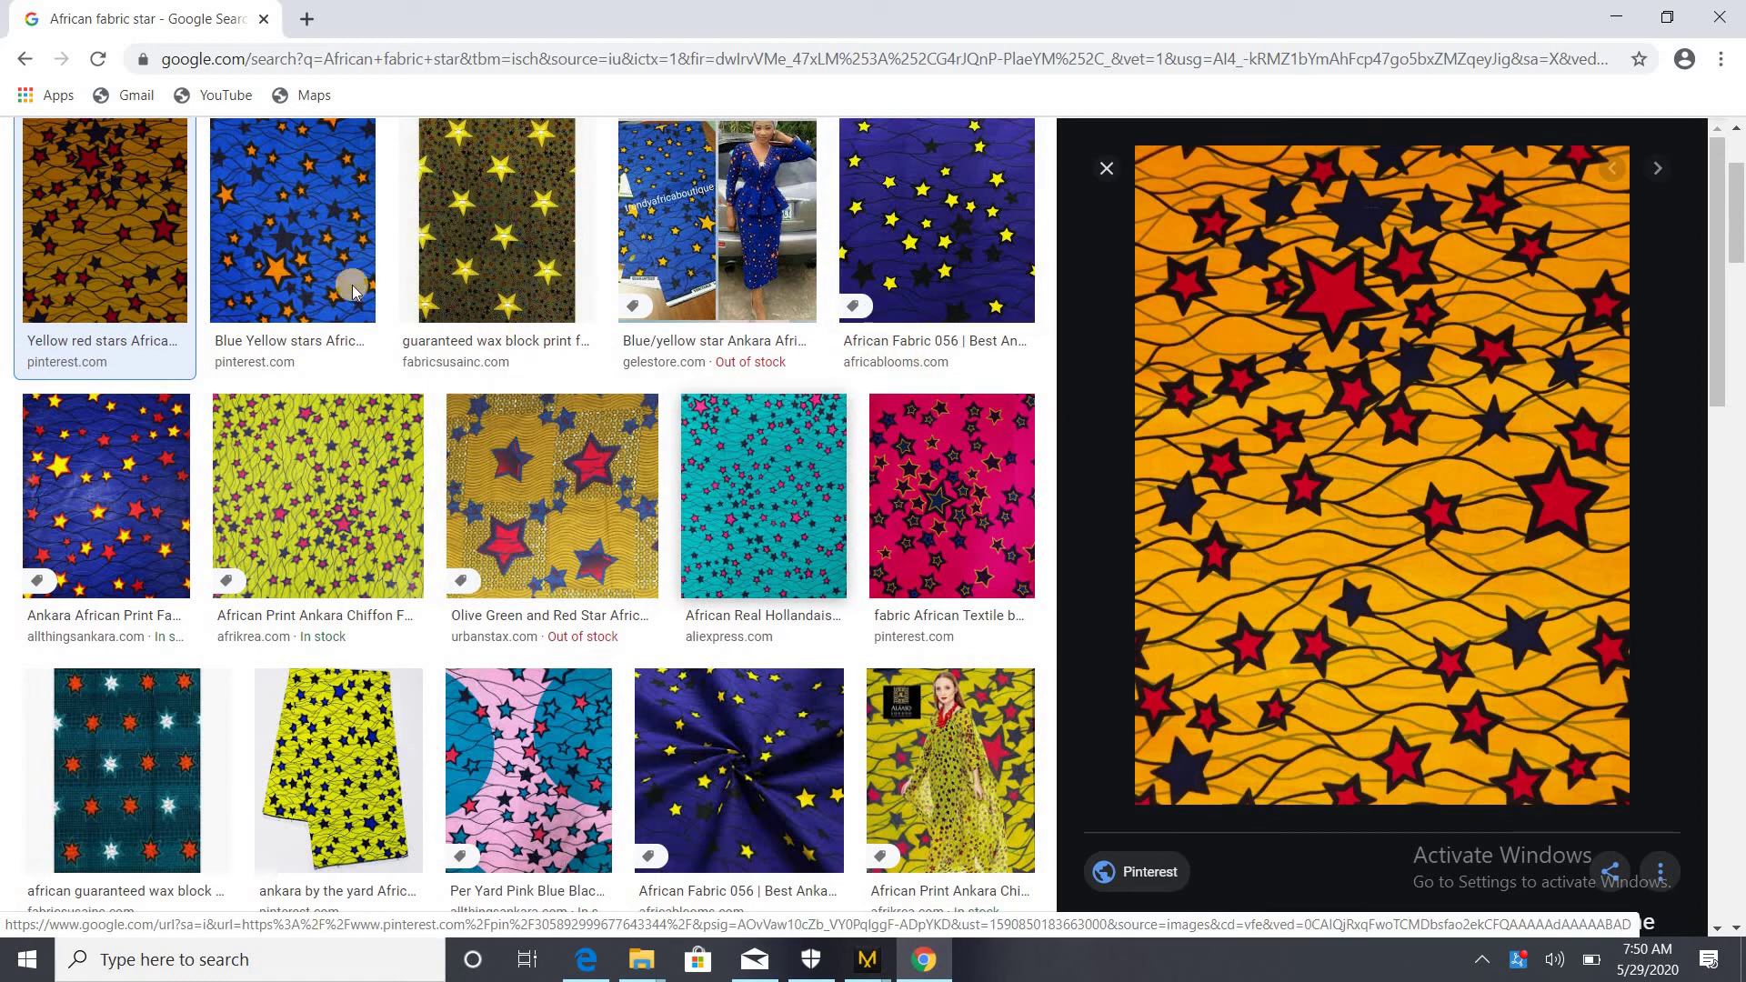
right_click(309, 243)
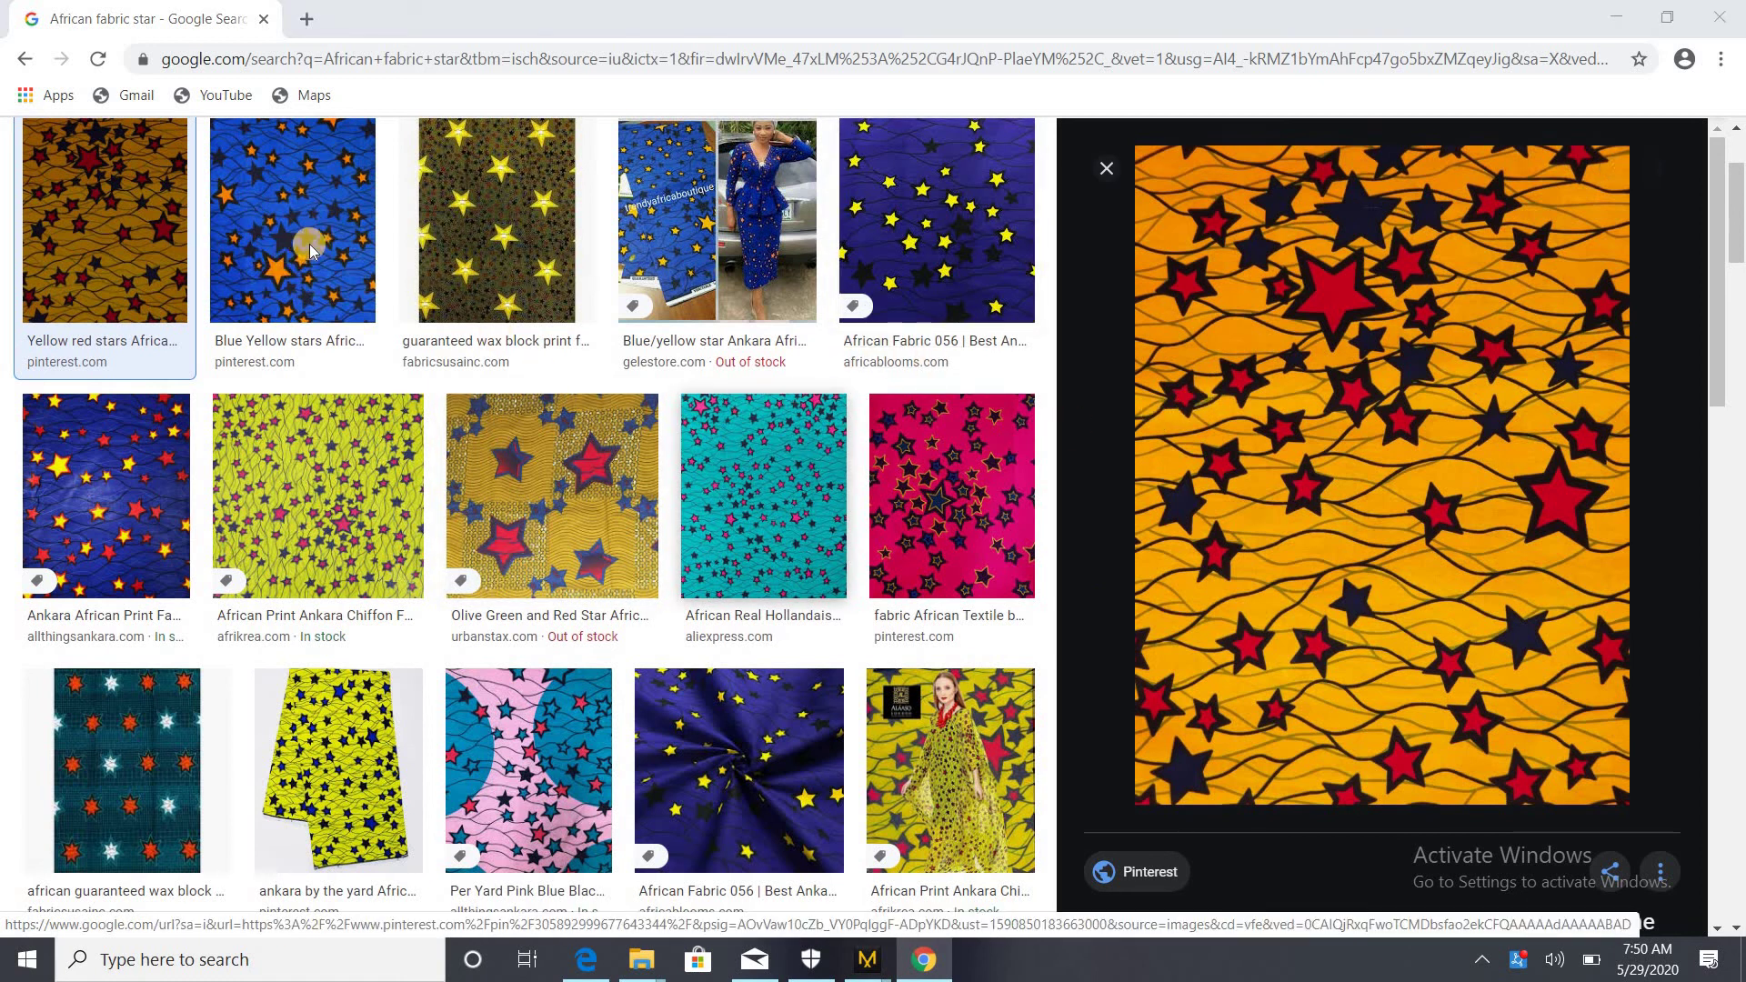
click(343, 312)
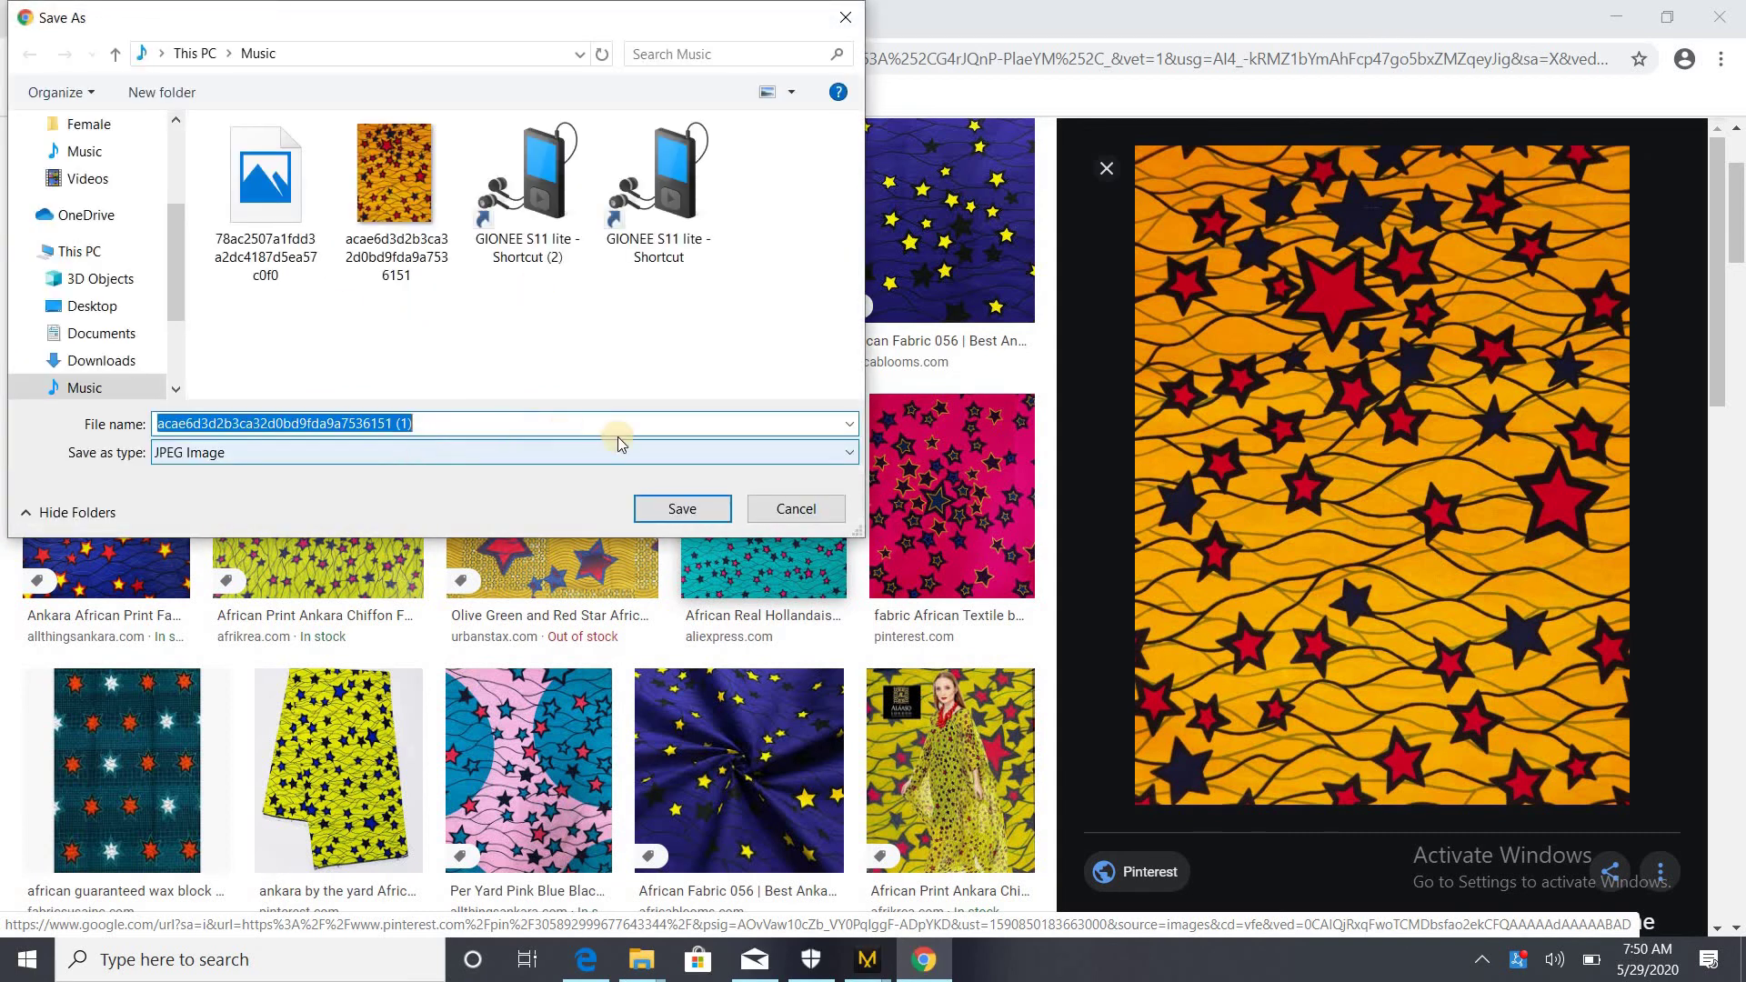
click(683, 510)
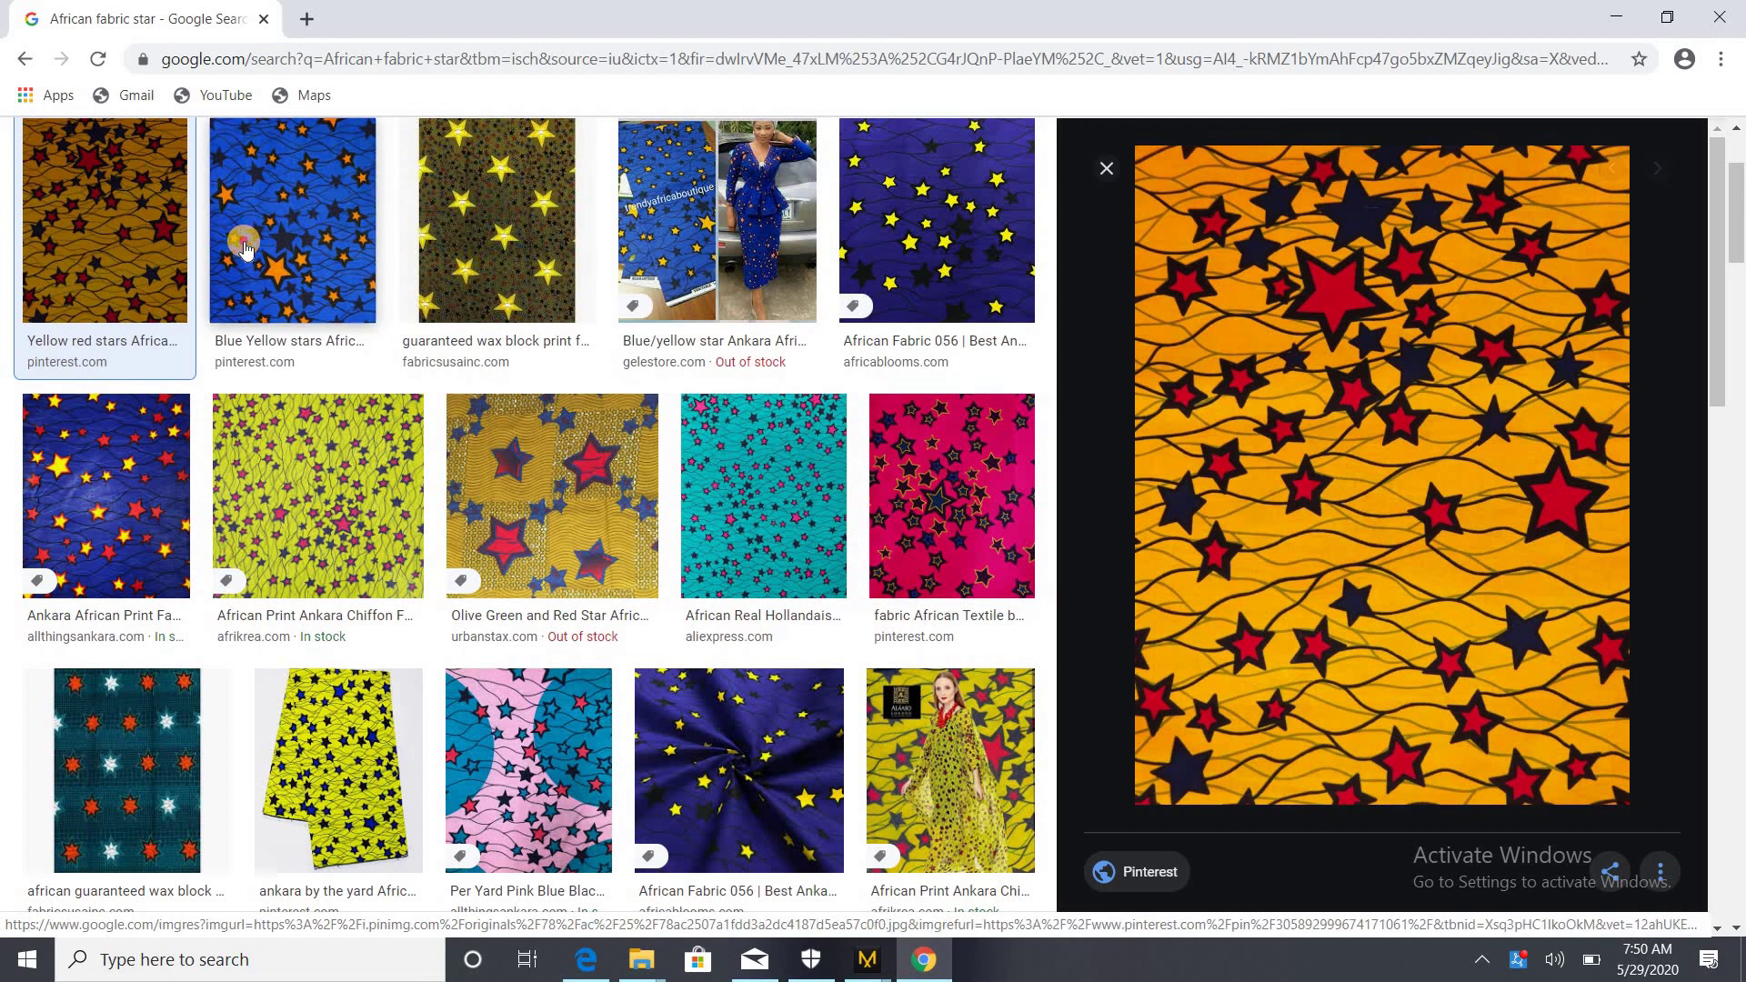
Preview the Blue Yellow stars print in the search results and switch back to the Marvelous Designer garment project
click(243, 247)
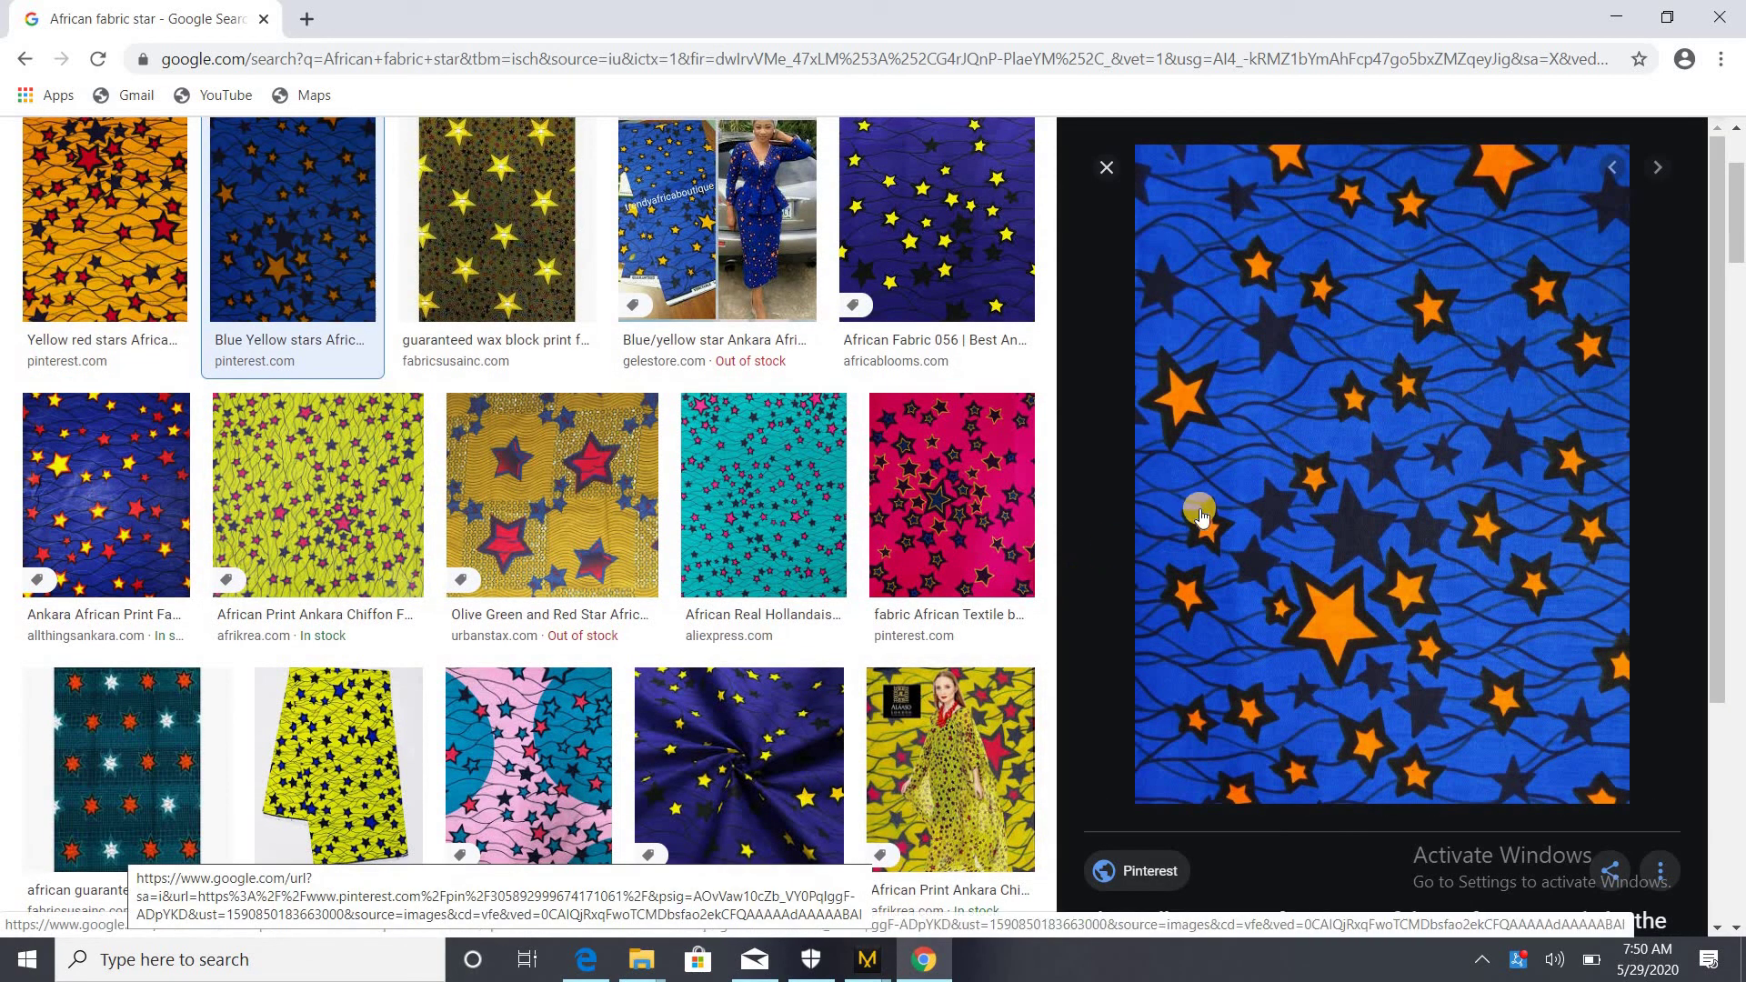
right_click(1202, 507)
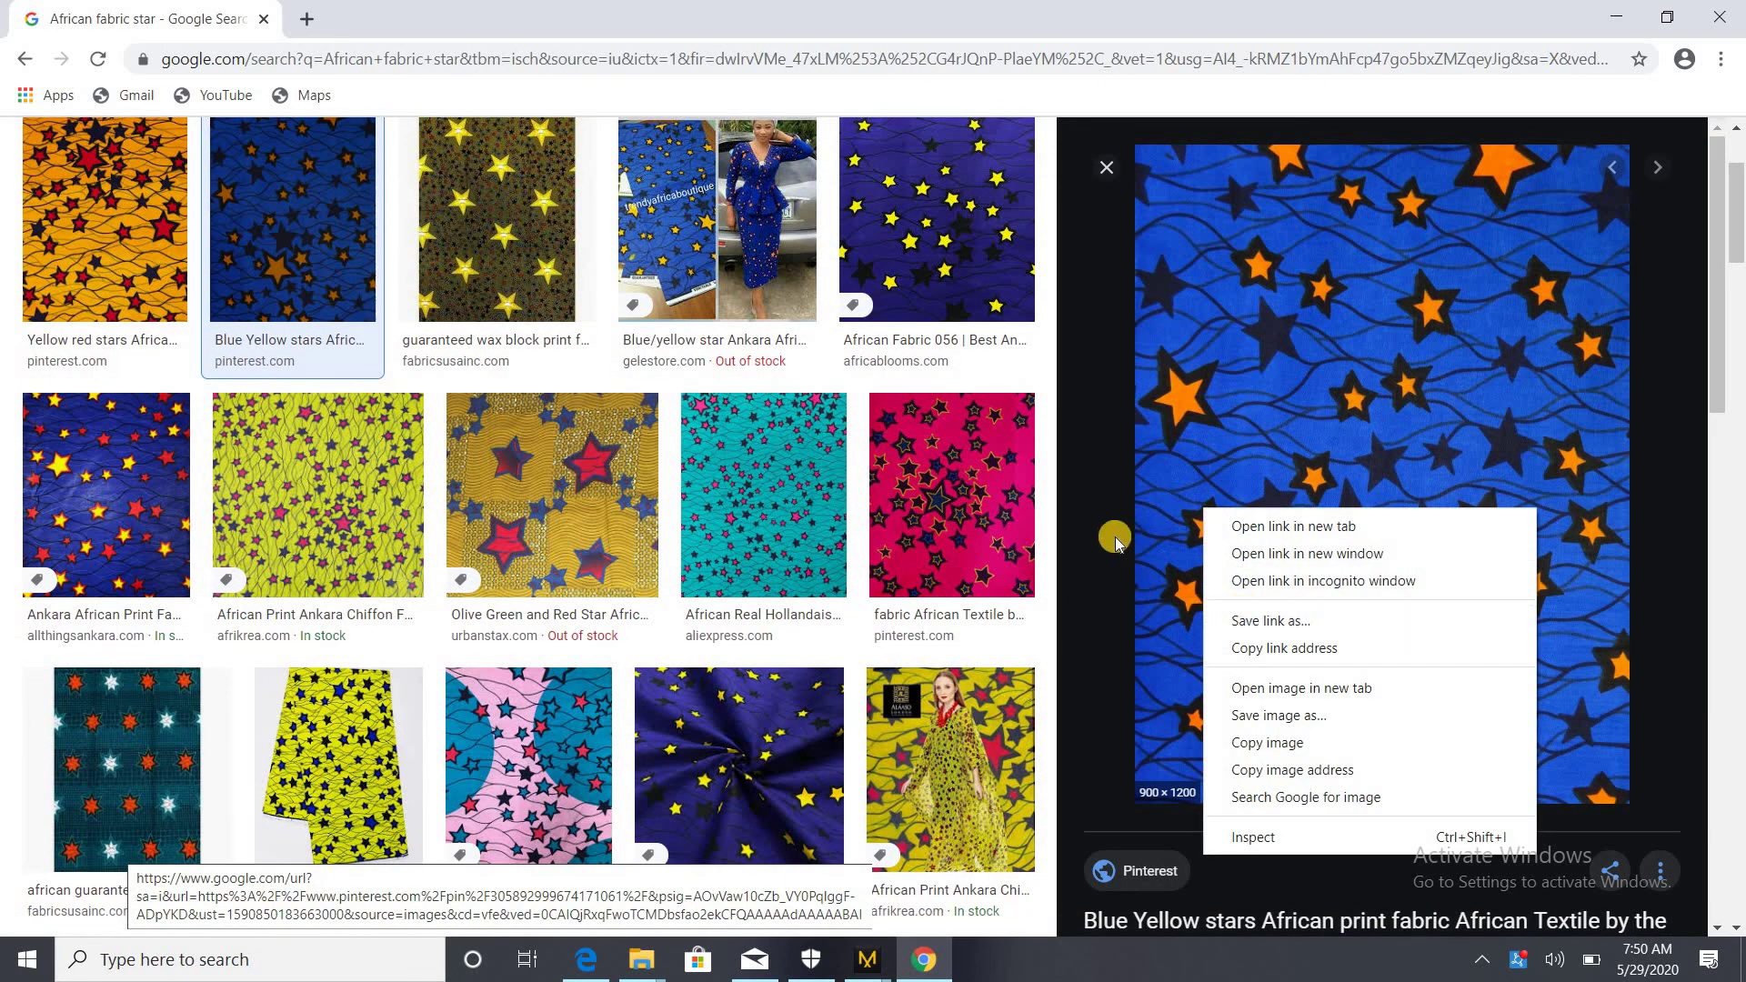
click(868, 959)
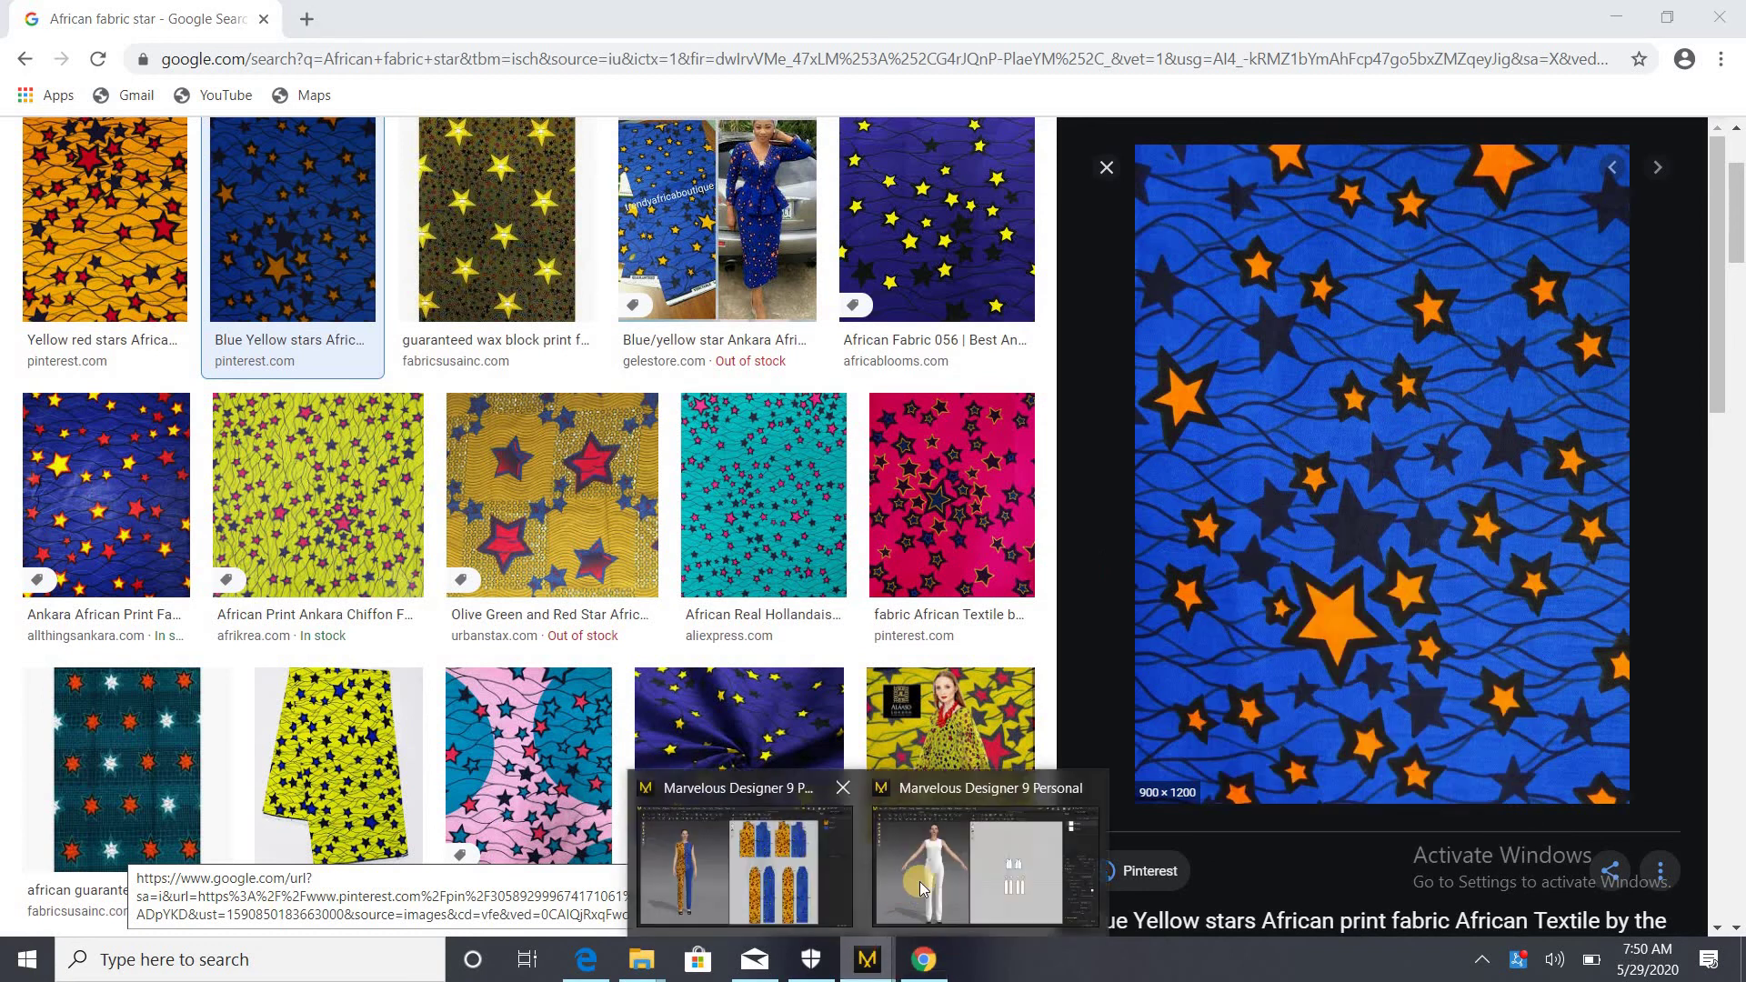
click(922, 888)
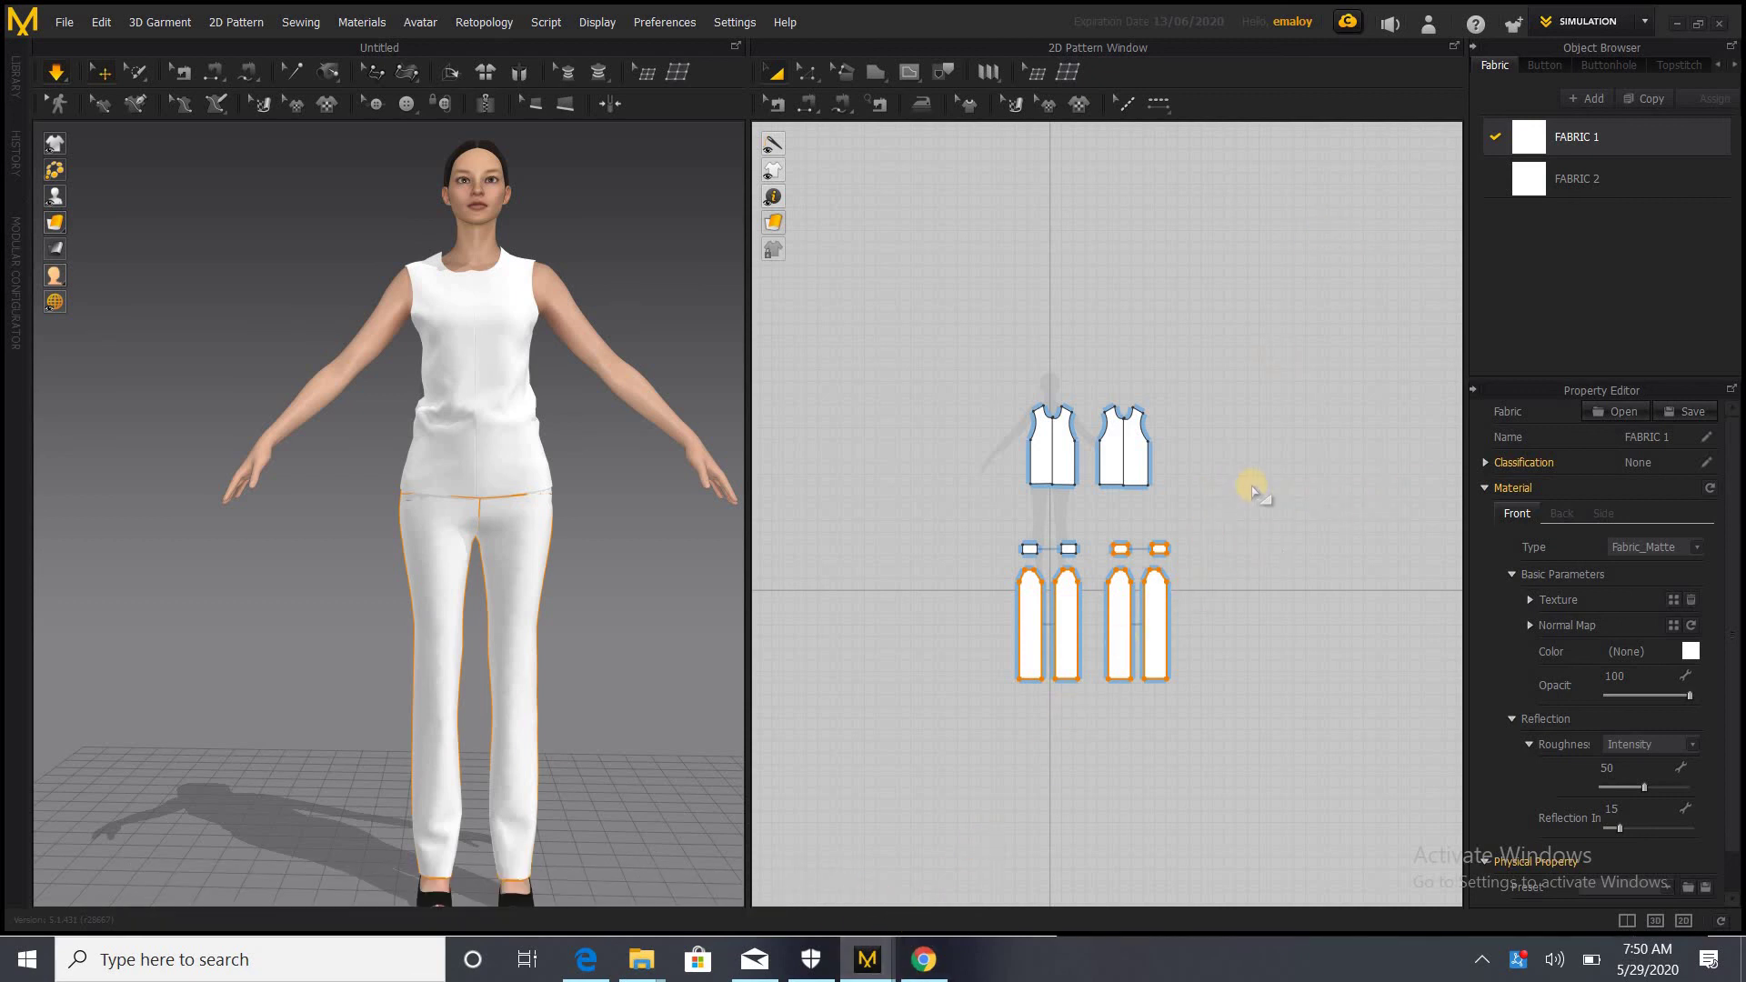
Load the yellow and red star image acae6d3d2b3ca32d0bd9fda9a7536151 from the Pictures folder as the texture of FABRIC 1
click(1557, 142)
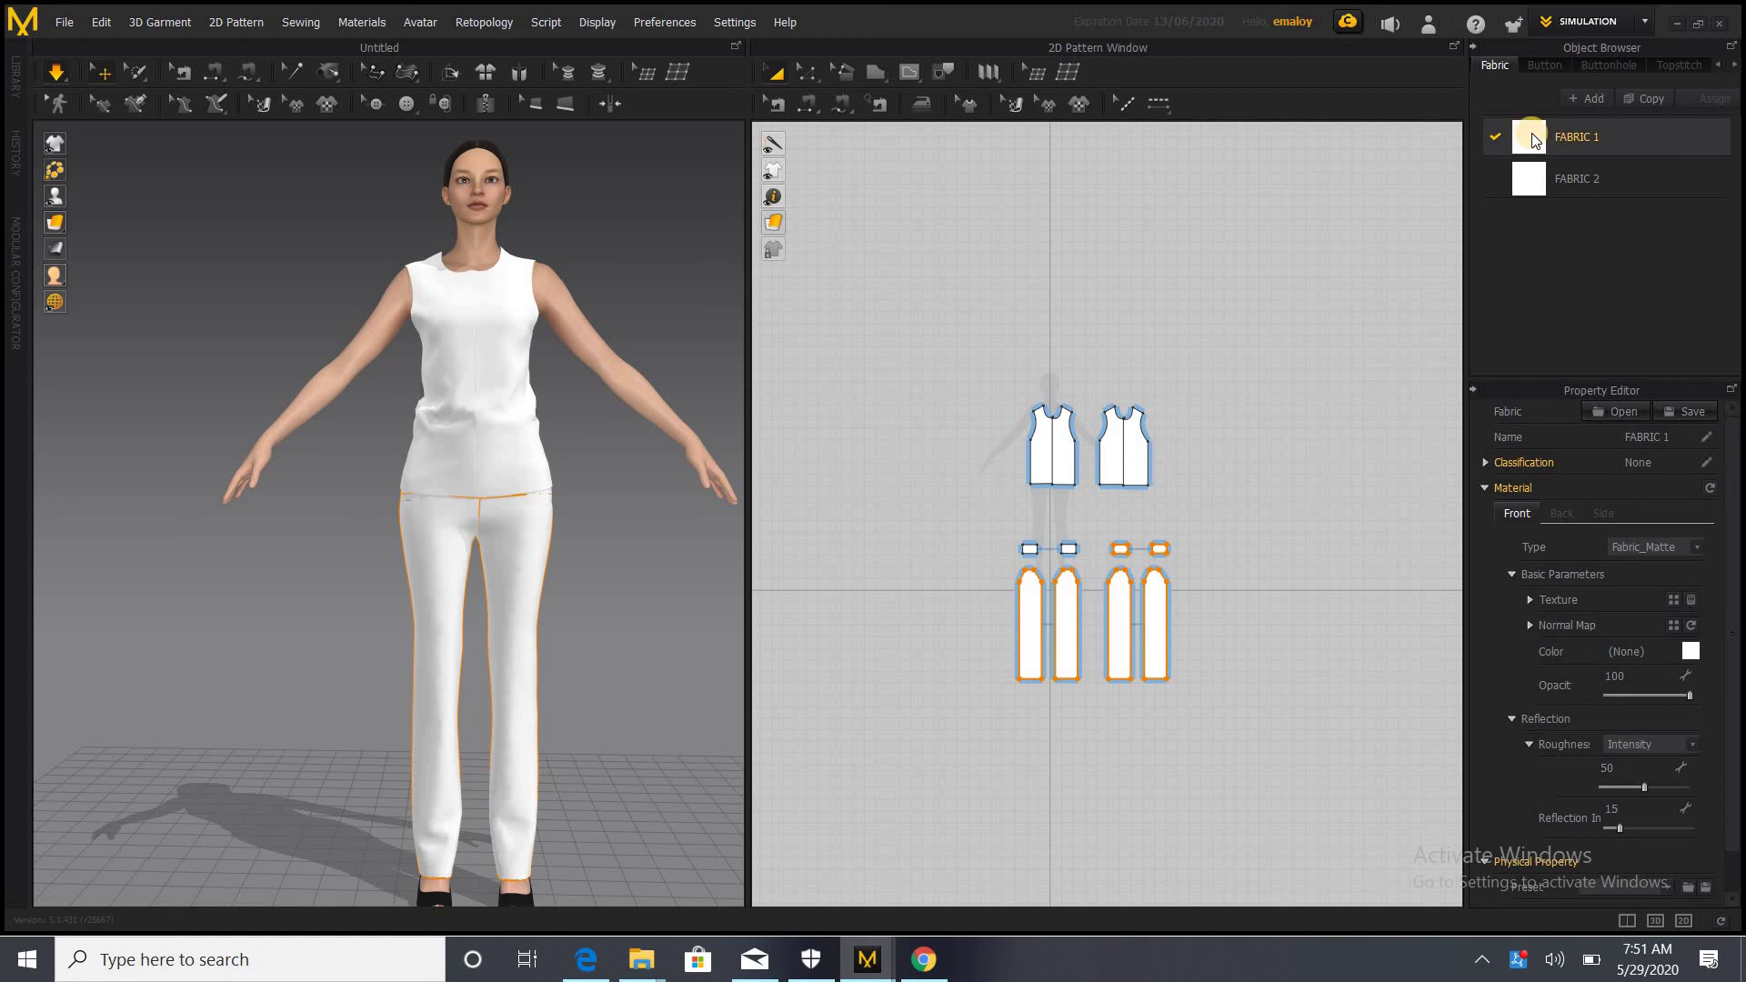
click(1674, 602)
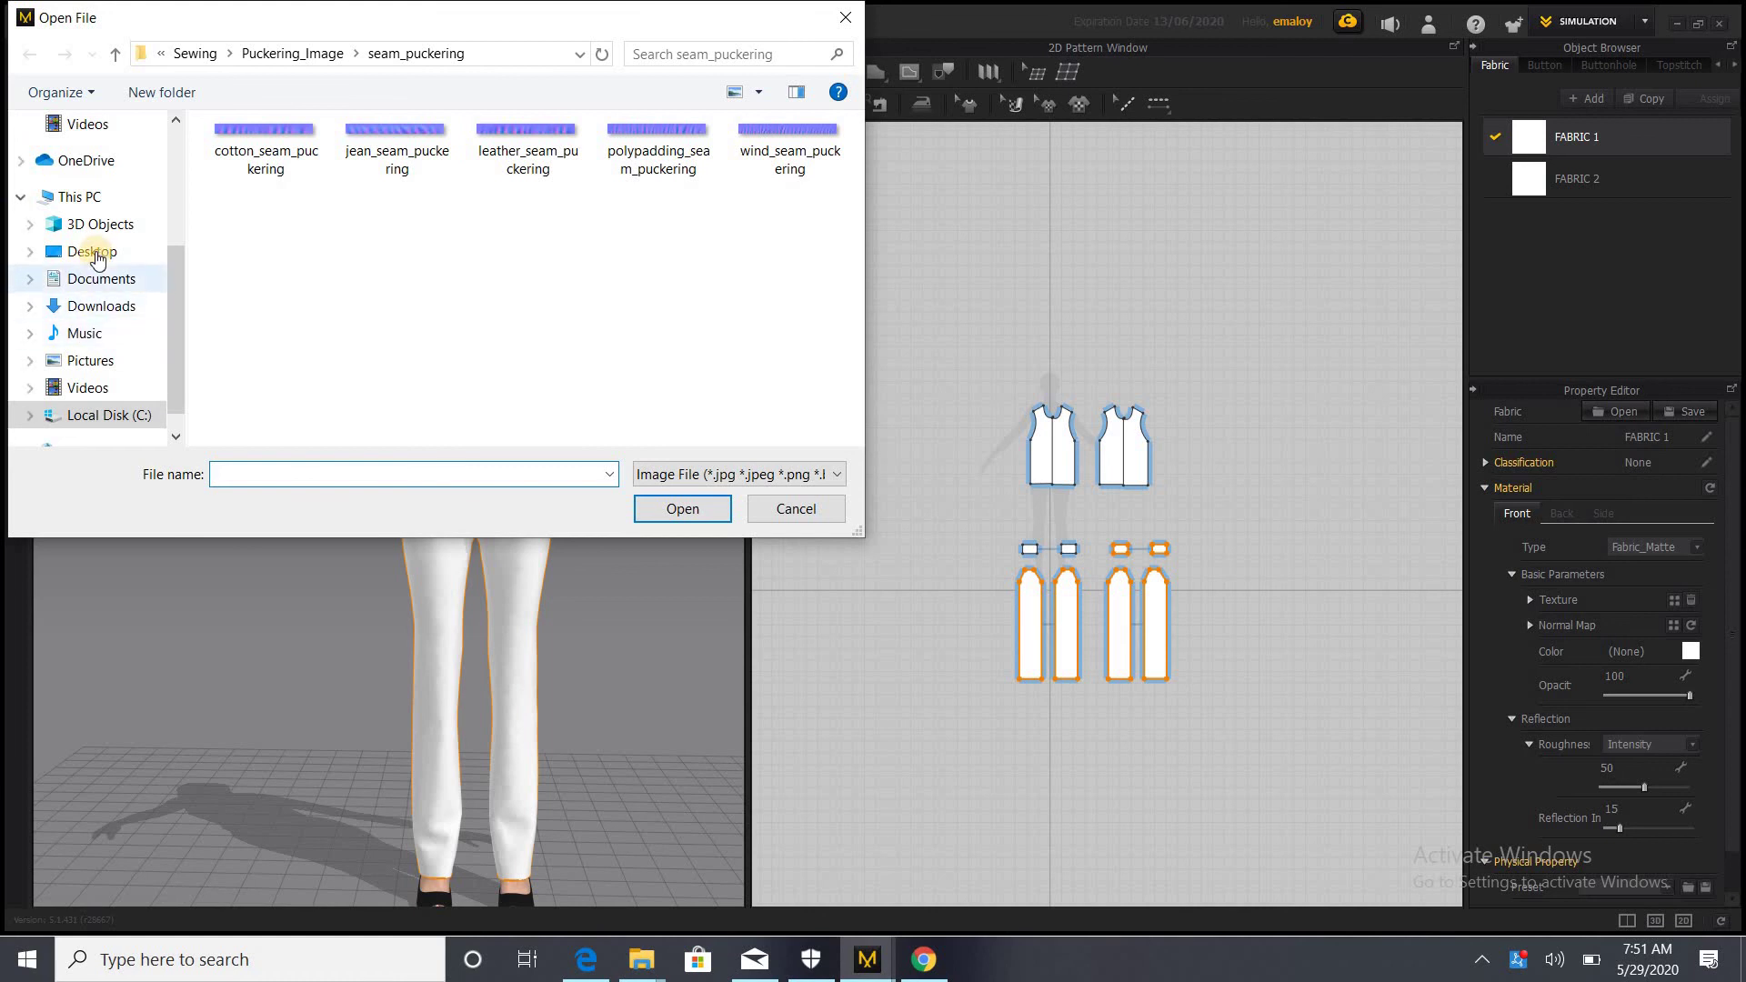
scroll(71, 312, down, 1)
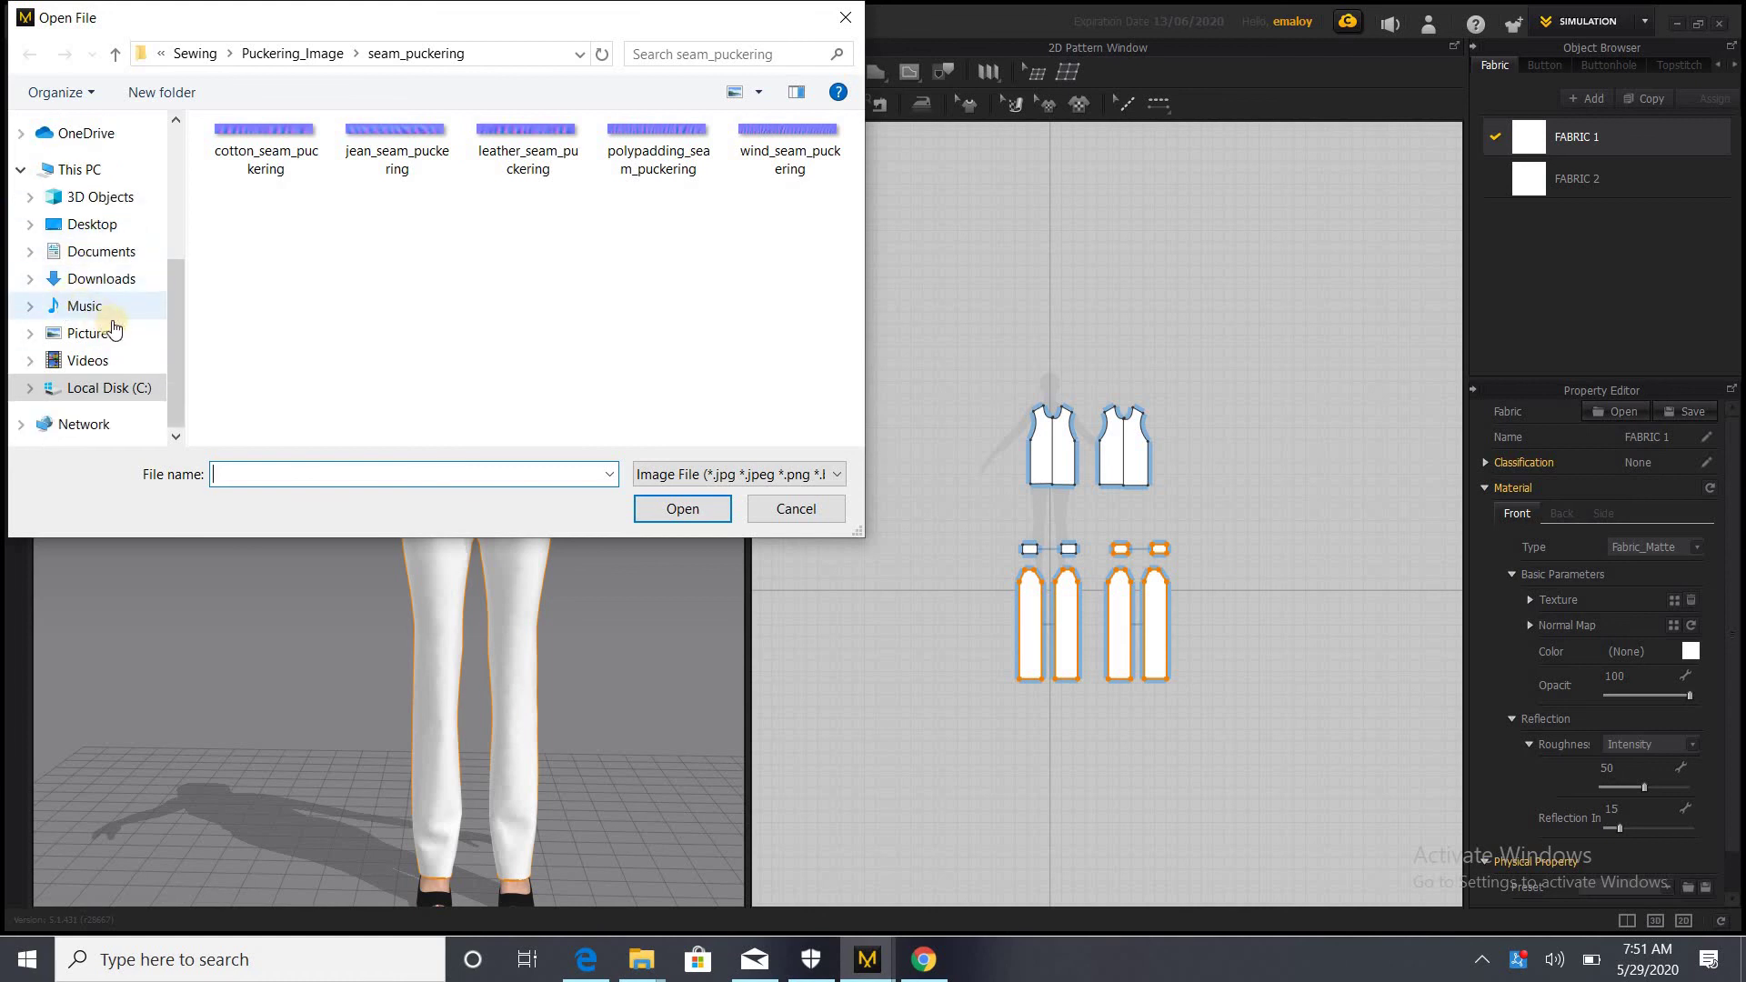
click(107, 333)
scroll(397, 325, down, 5)
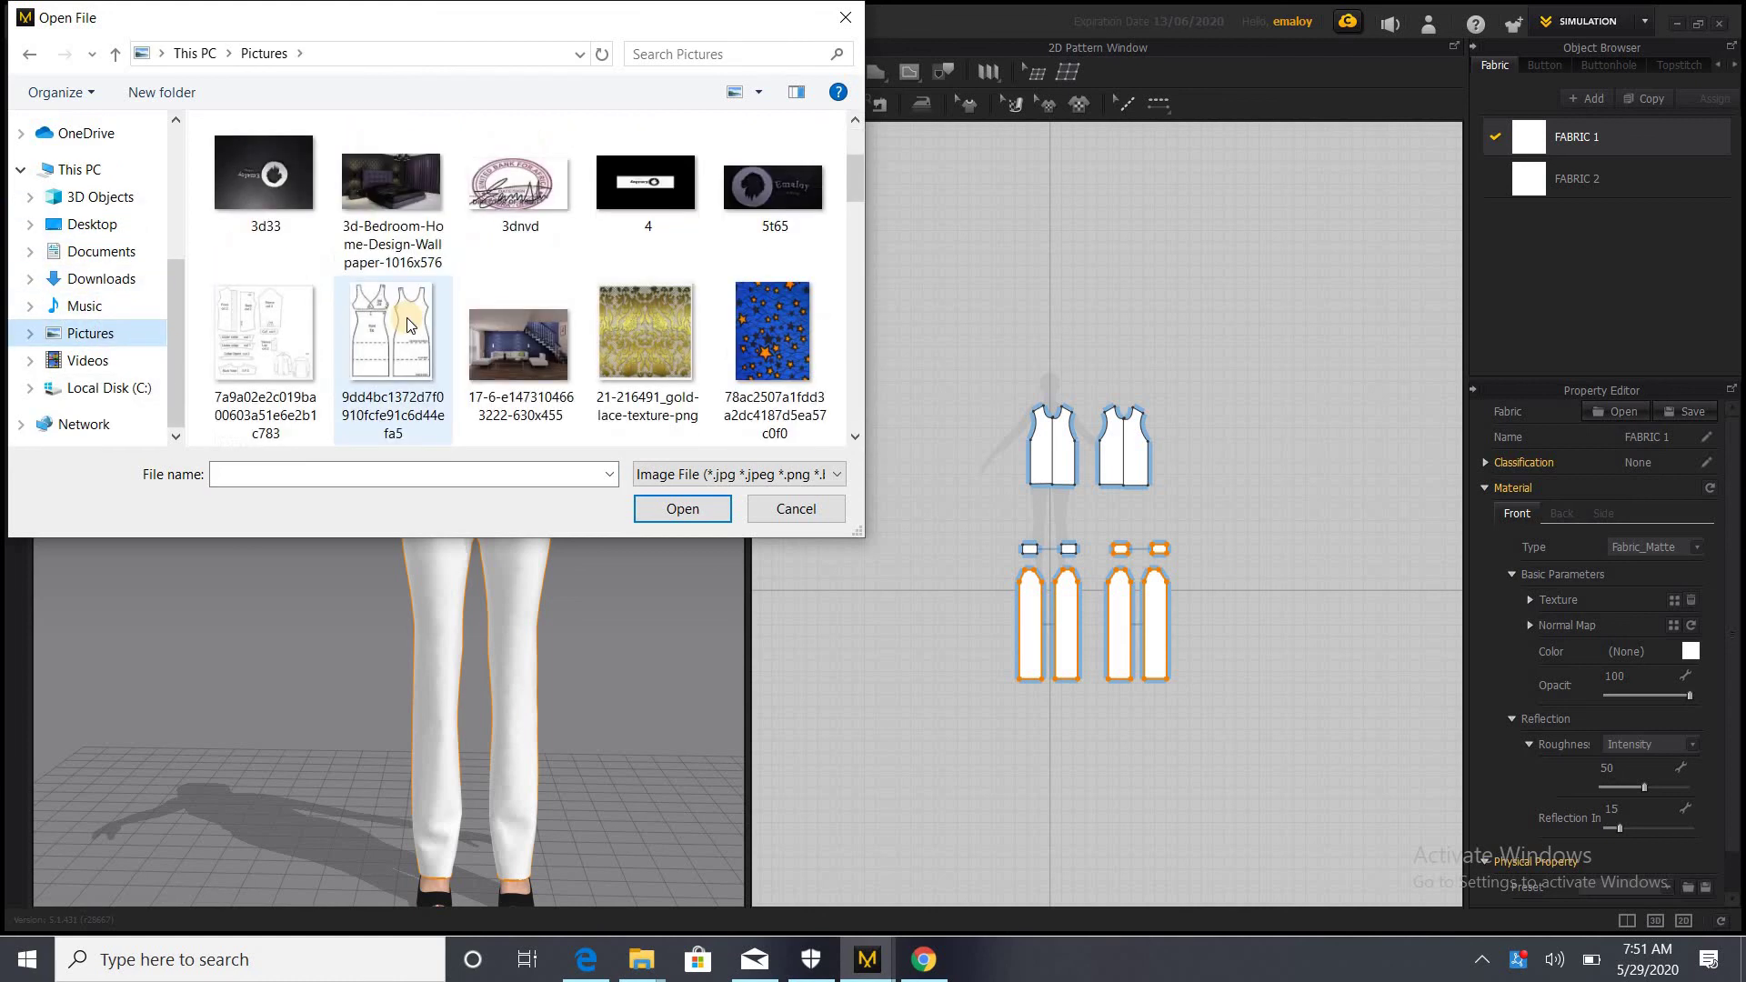
click(404, 321)
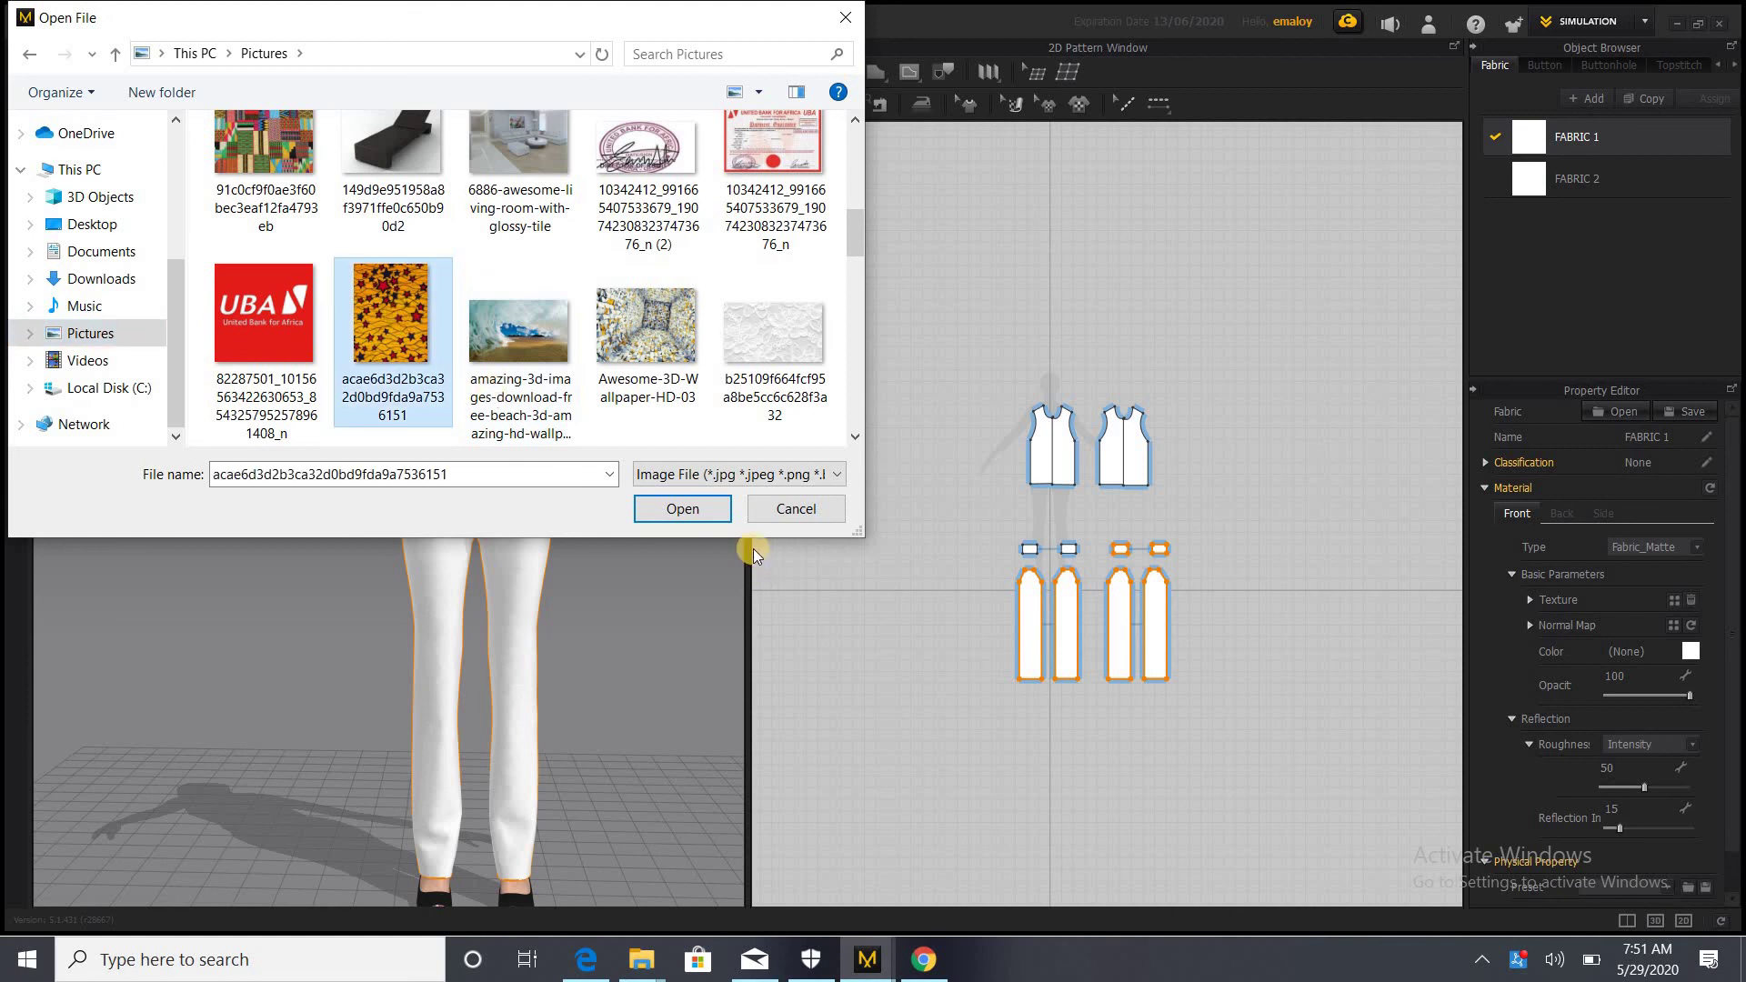
click(683, 509)
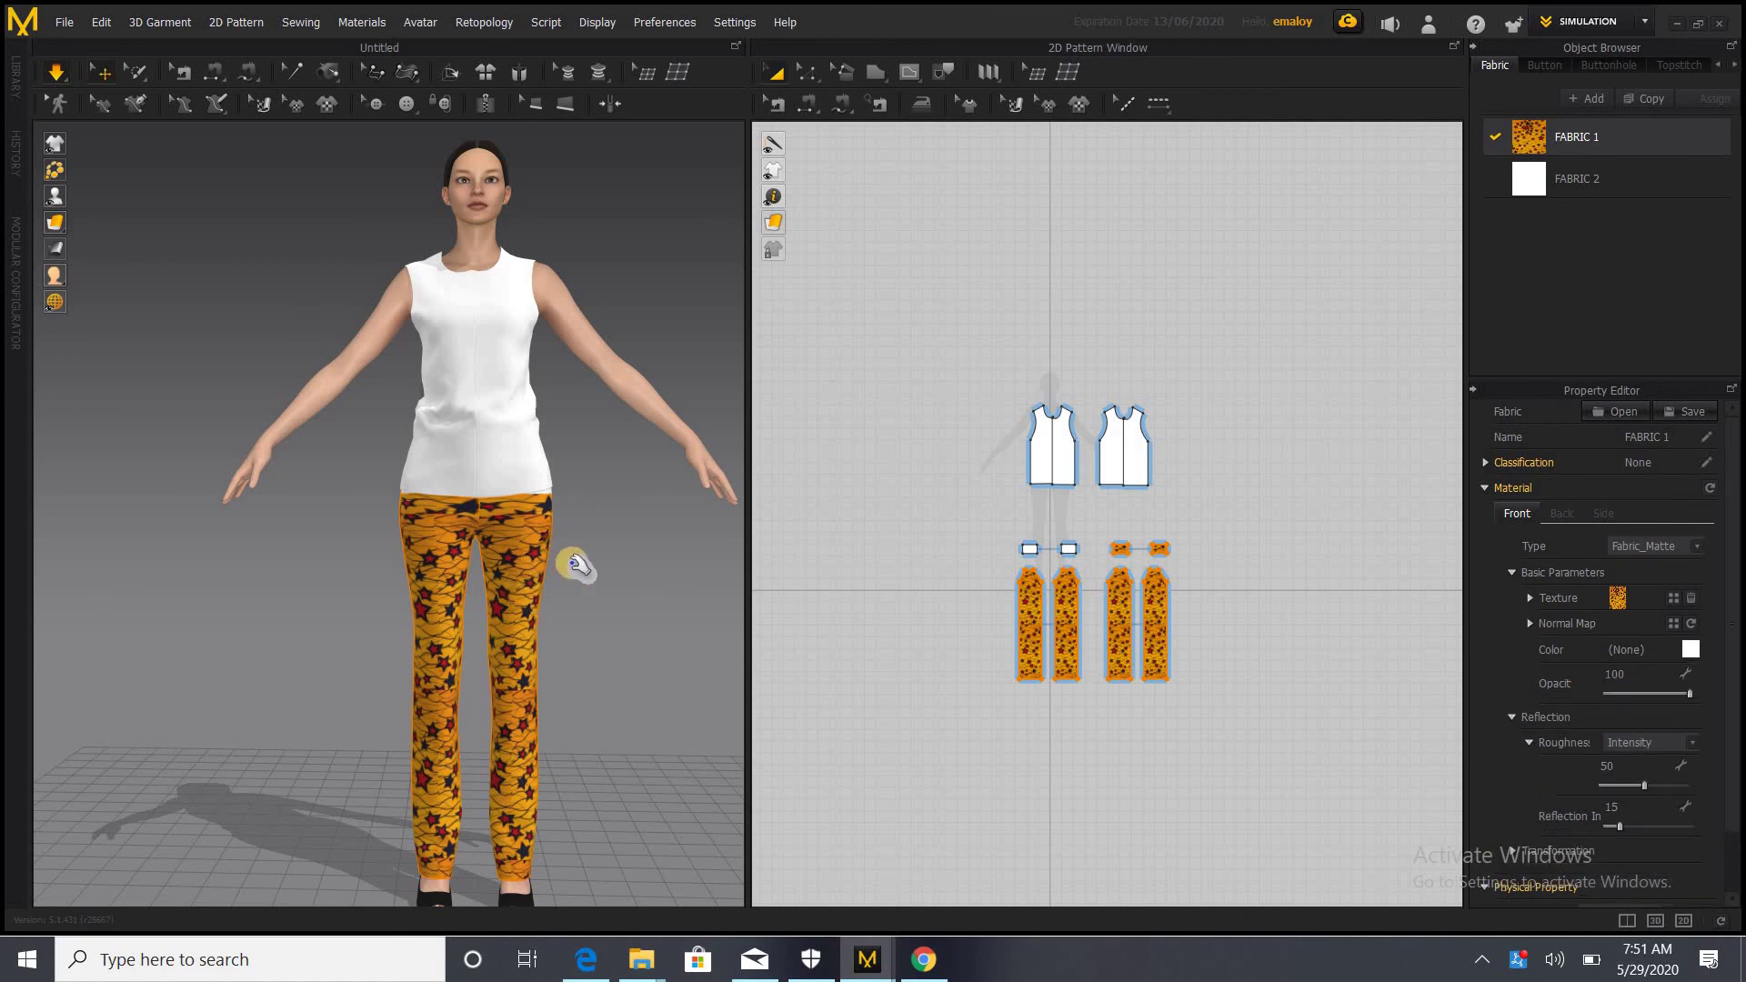
right_drag(578, 565, 405, 592)
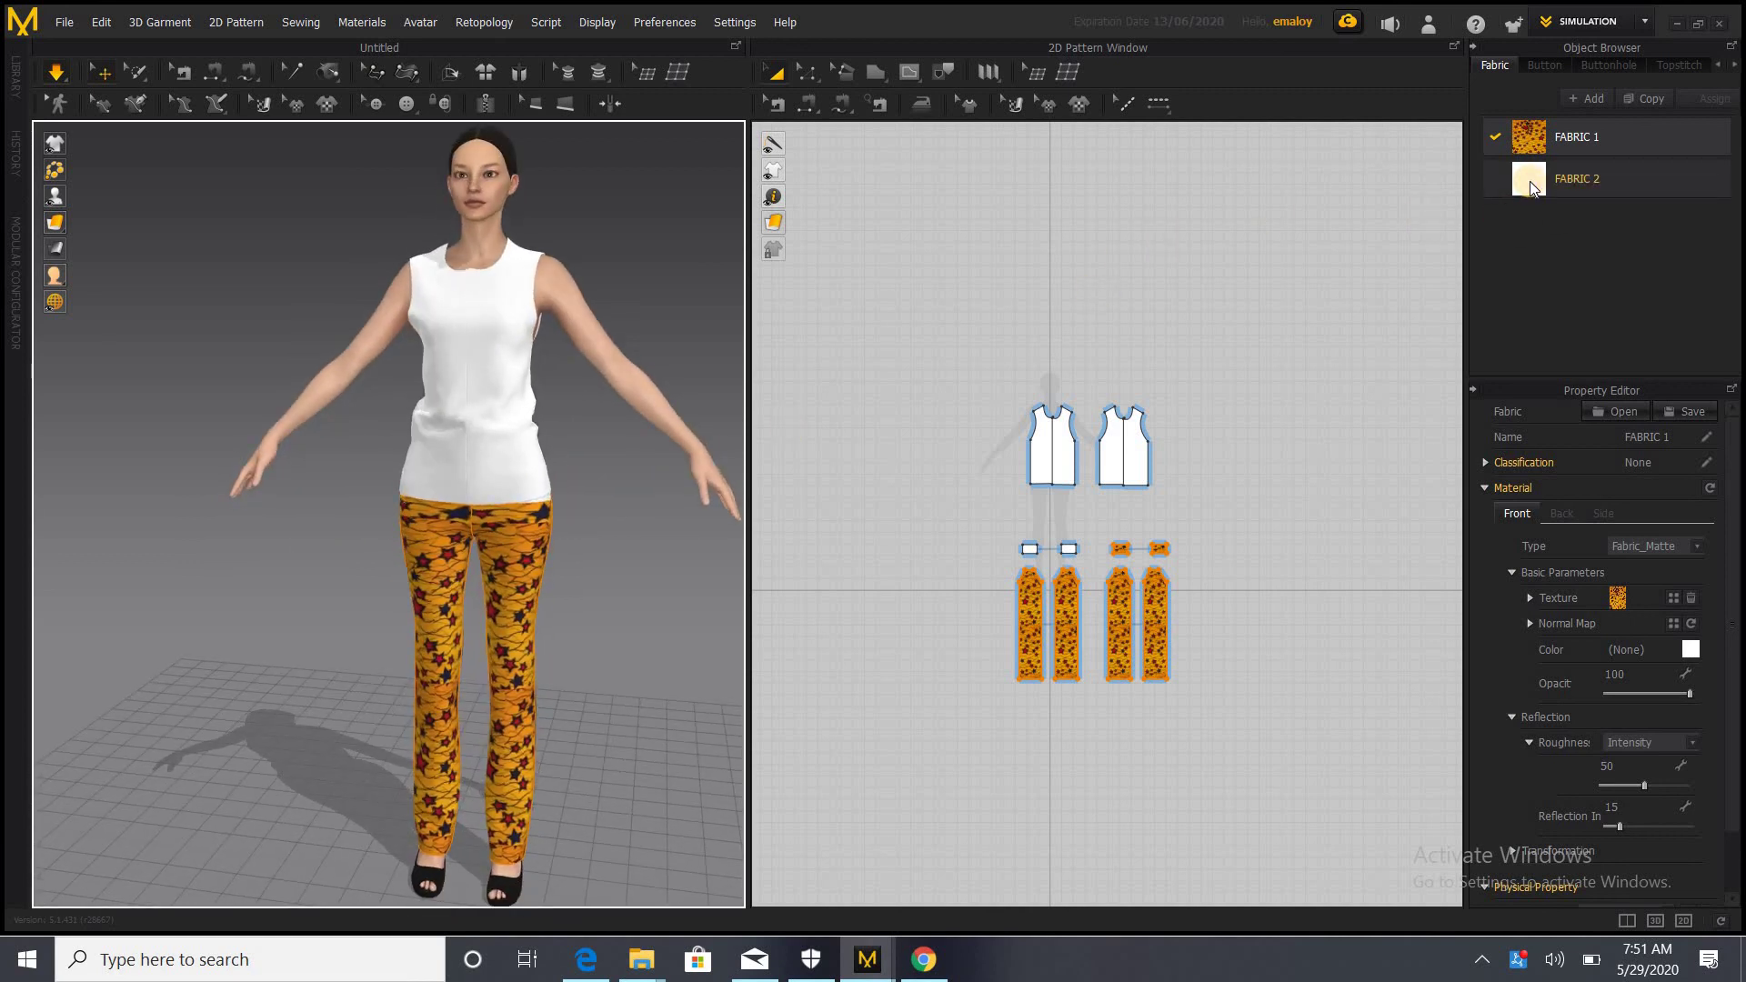
Load the blue star image 78ac2507a1fdd3a2dc4187d5ea57c0f0 from the Pictures folder as FABRIC 2's texture and view the outfit from behind
click(1531, 182)
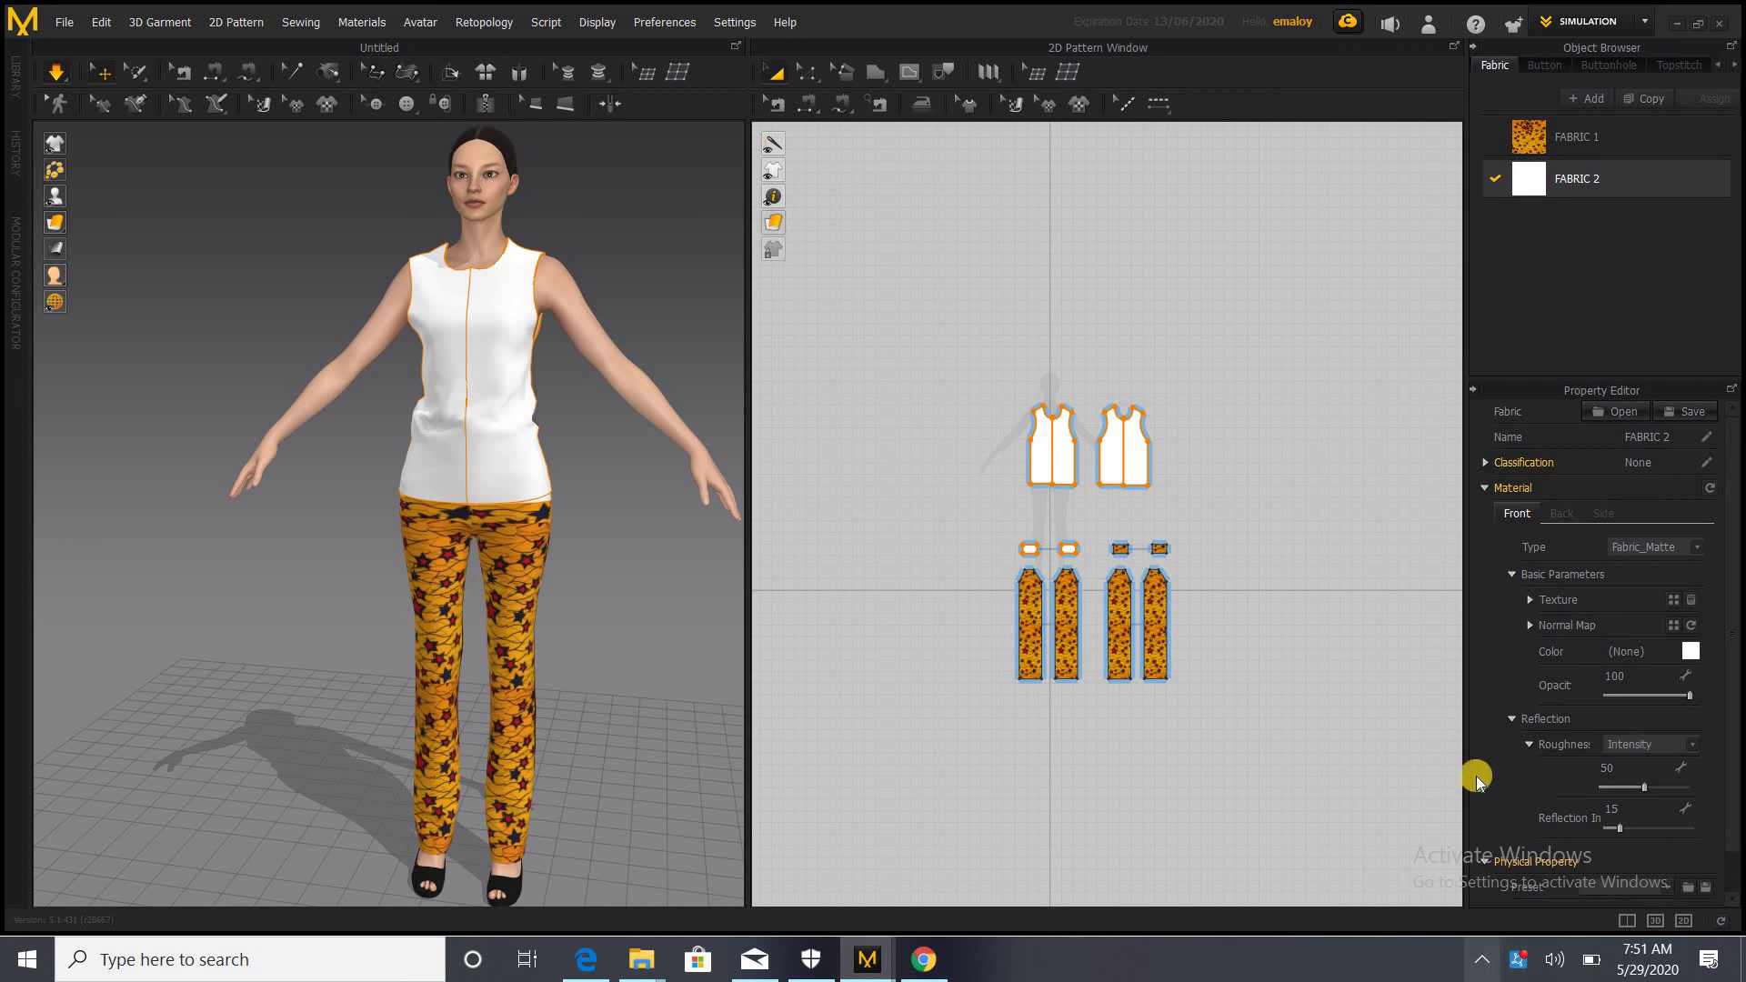
click(1670, 601)
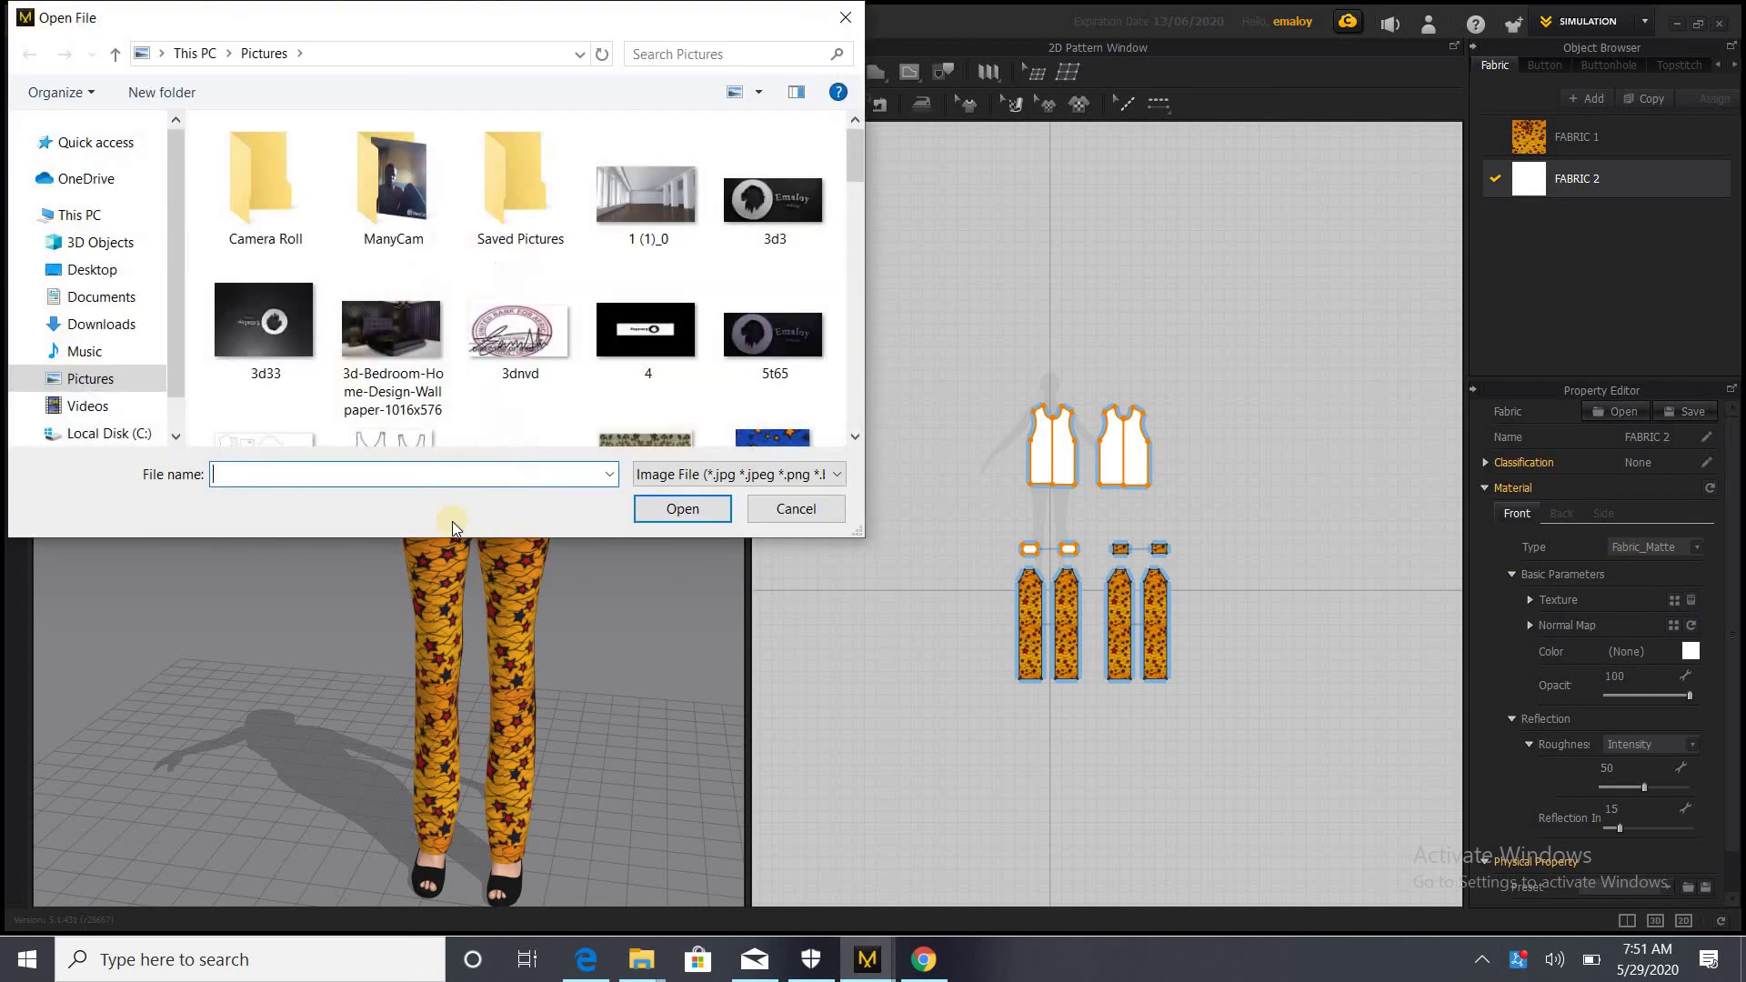
scroll(826, 280, down, 5)
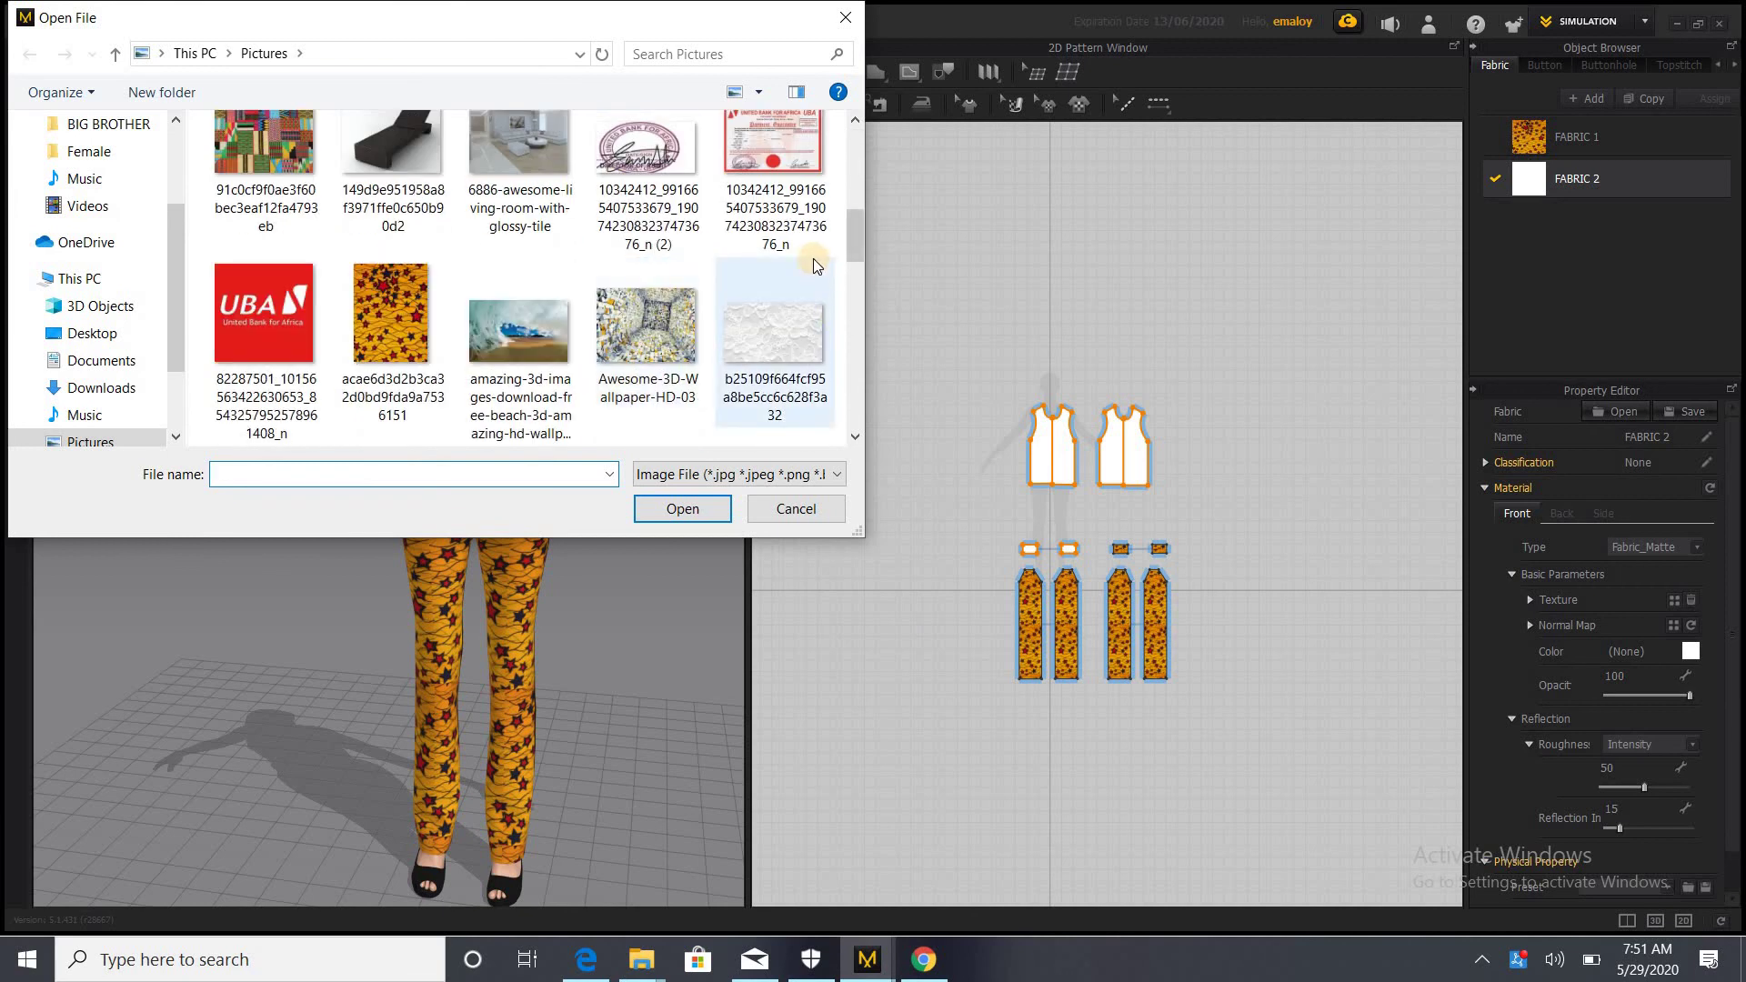
scroll(815, 265, up, 1)
click(776, 214)
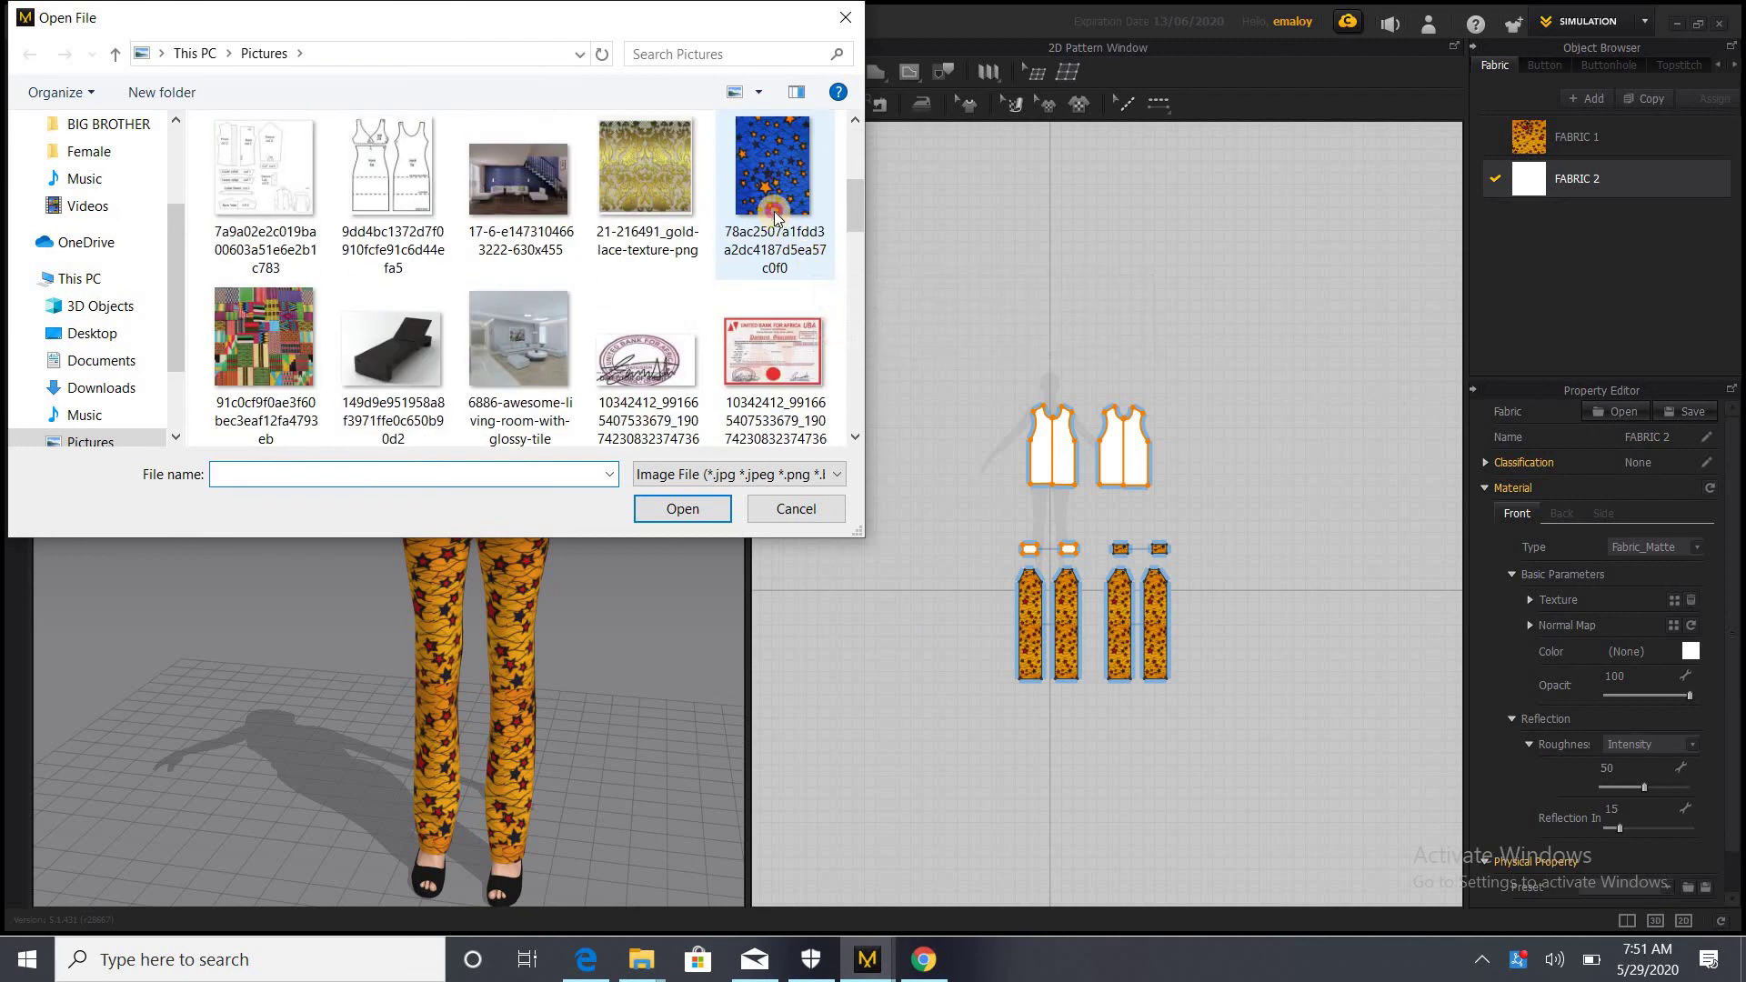
click(677, 510)
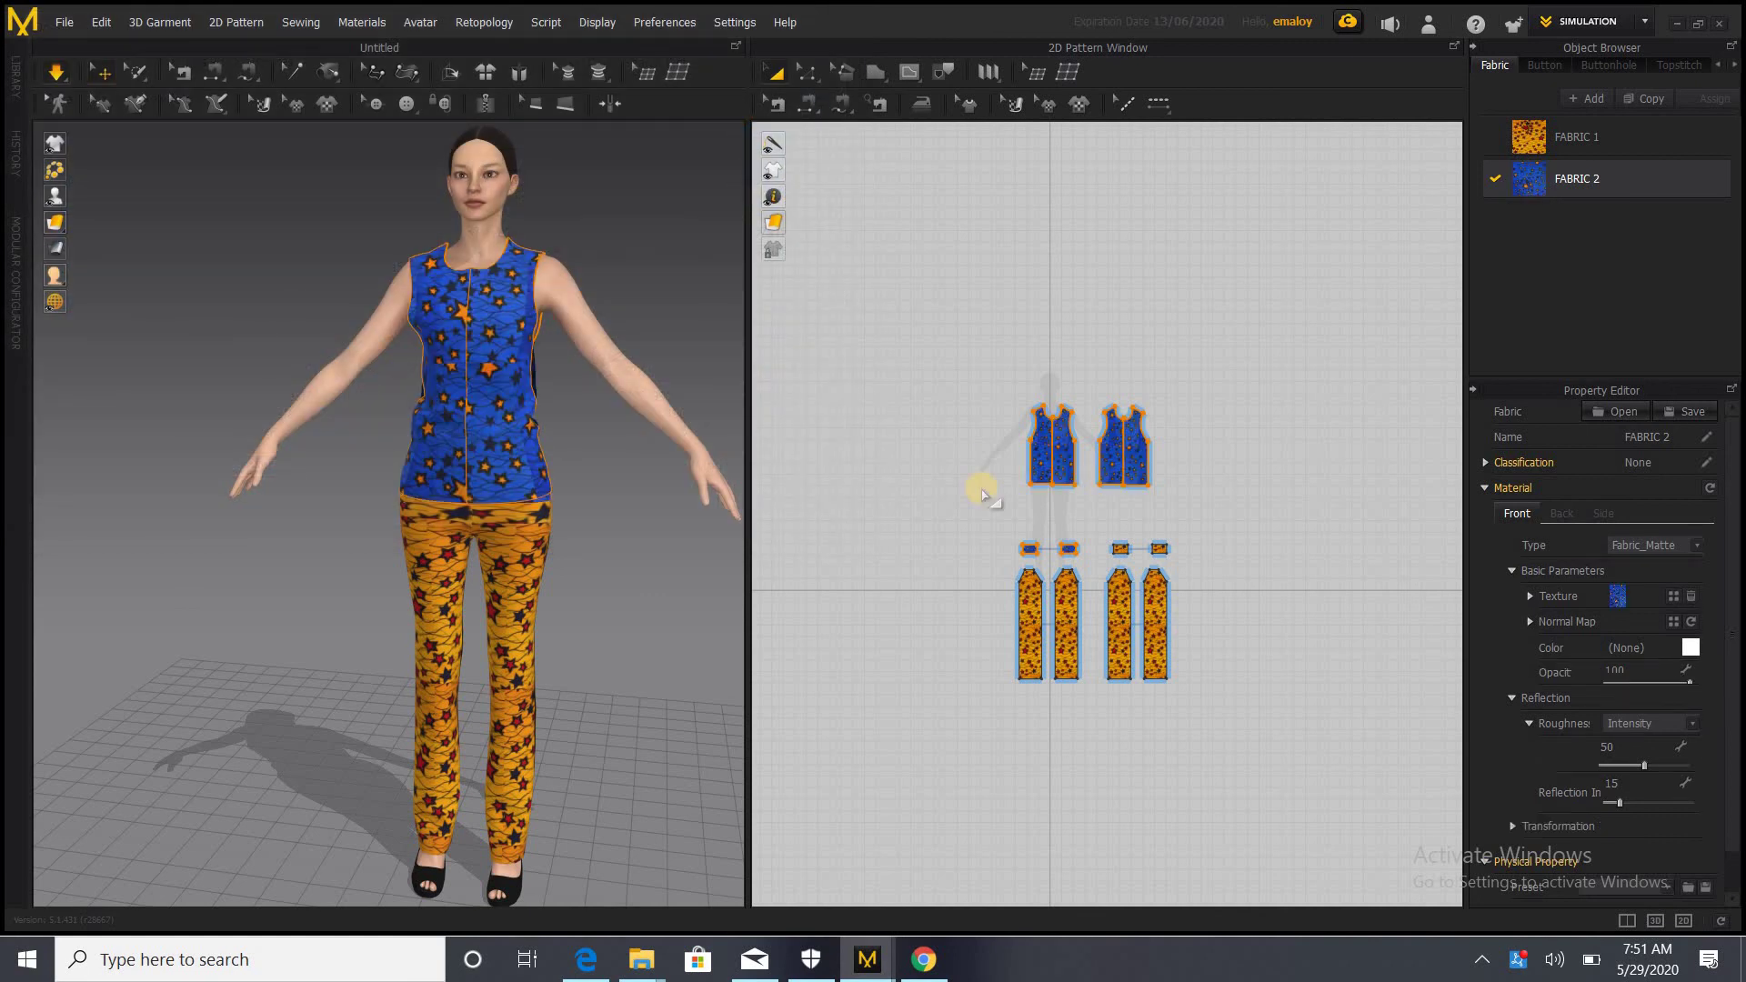
click(611, 500)
right_drag(611, 500, 308, 495)
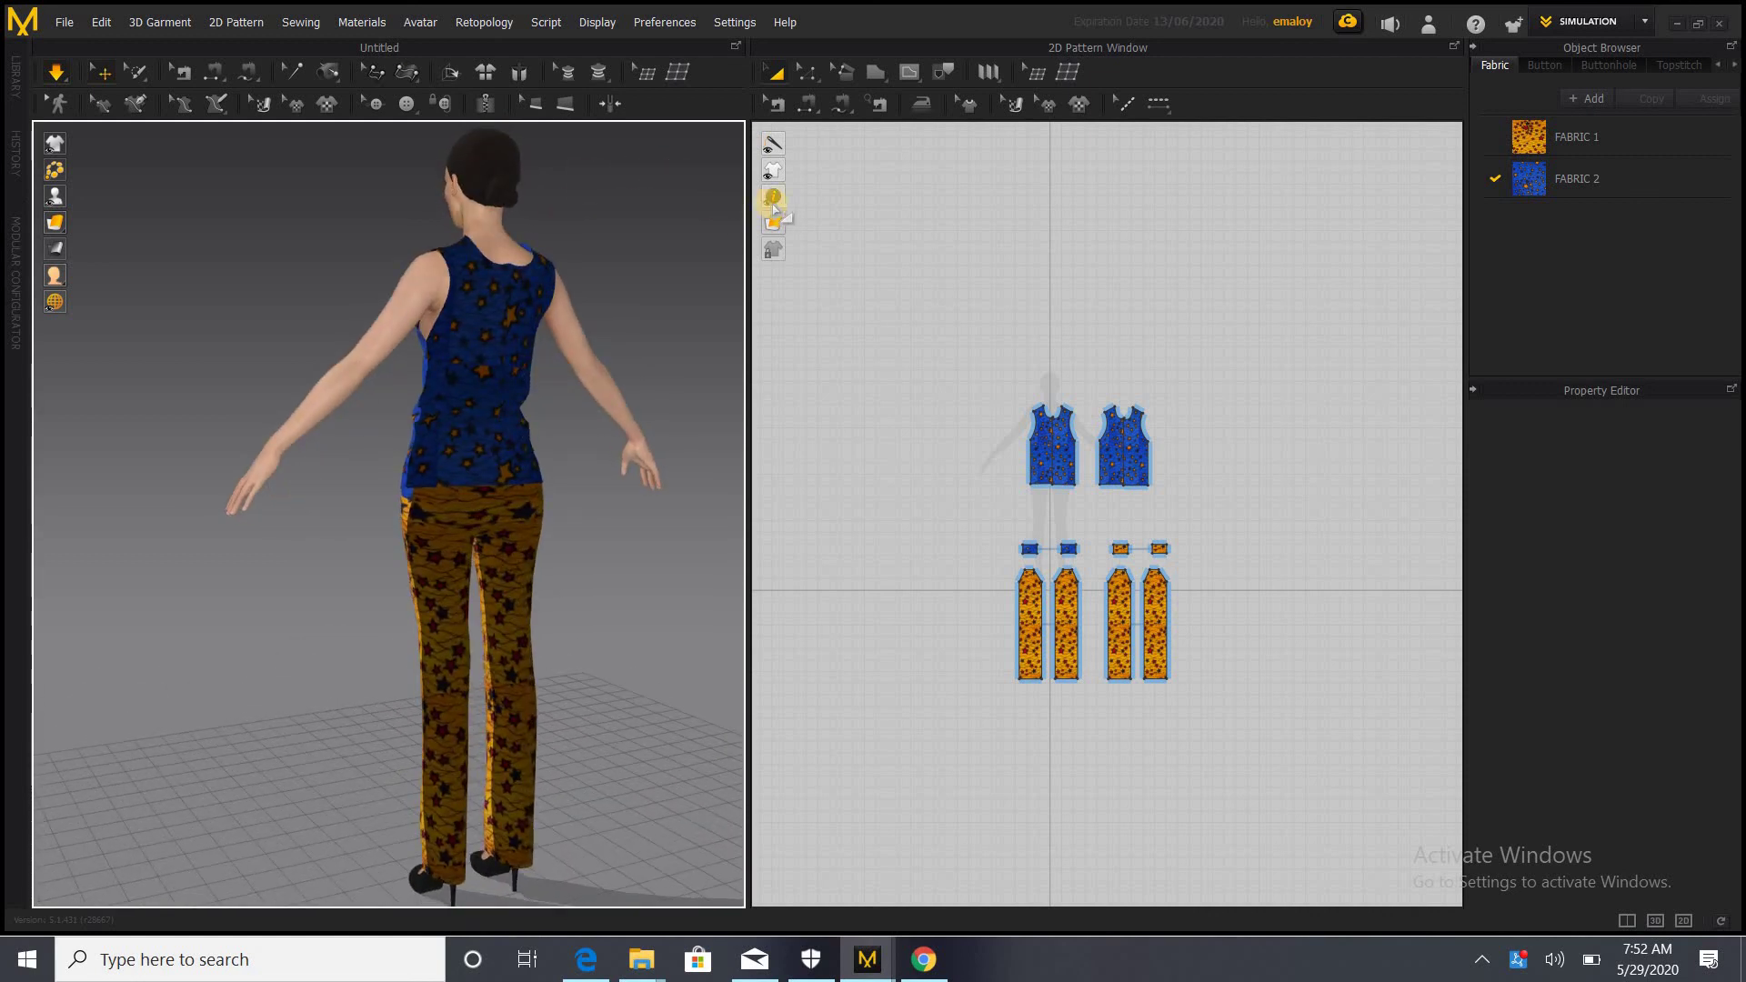
Display the line lengths on the 2D pattern pieces and inspect the printed top and trousers in both views
mouse_move(773, 197)
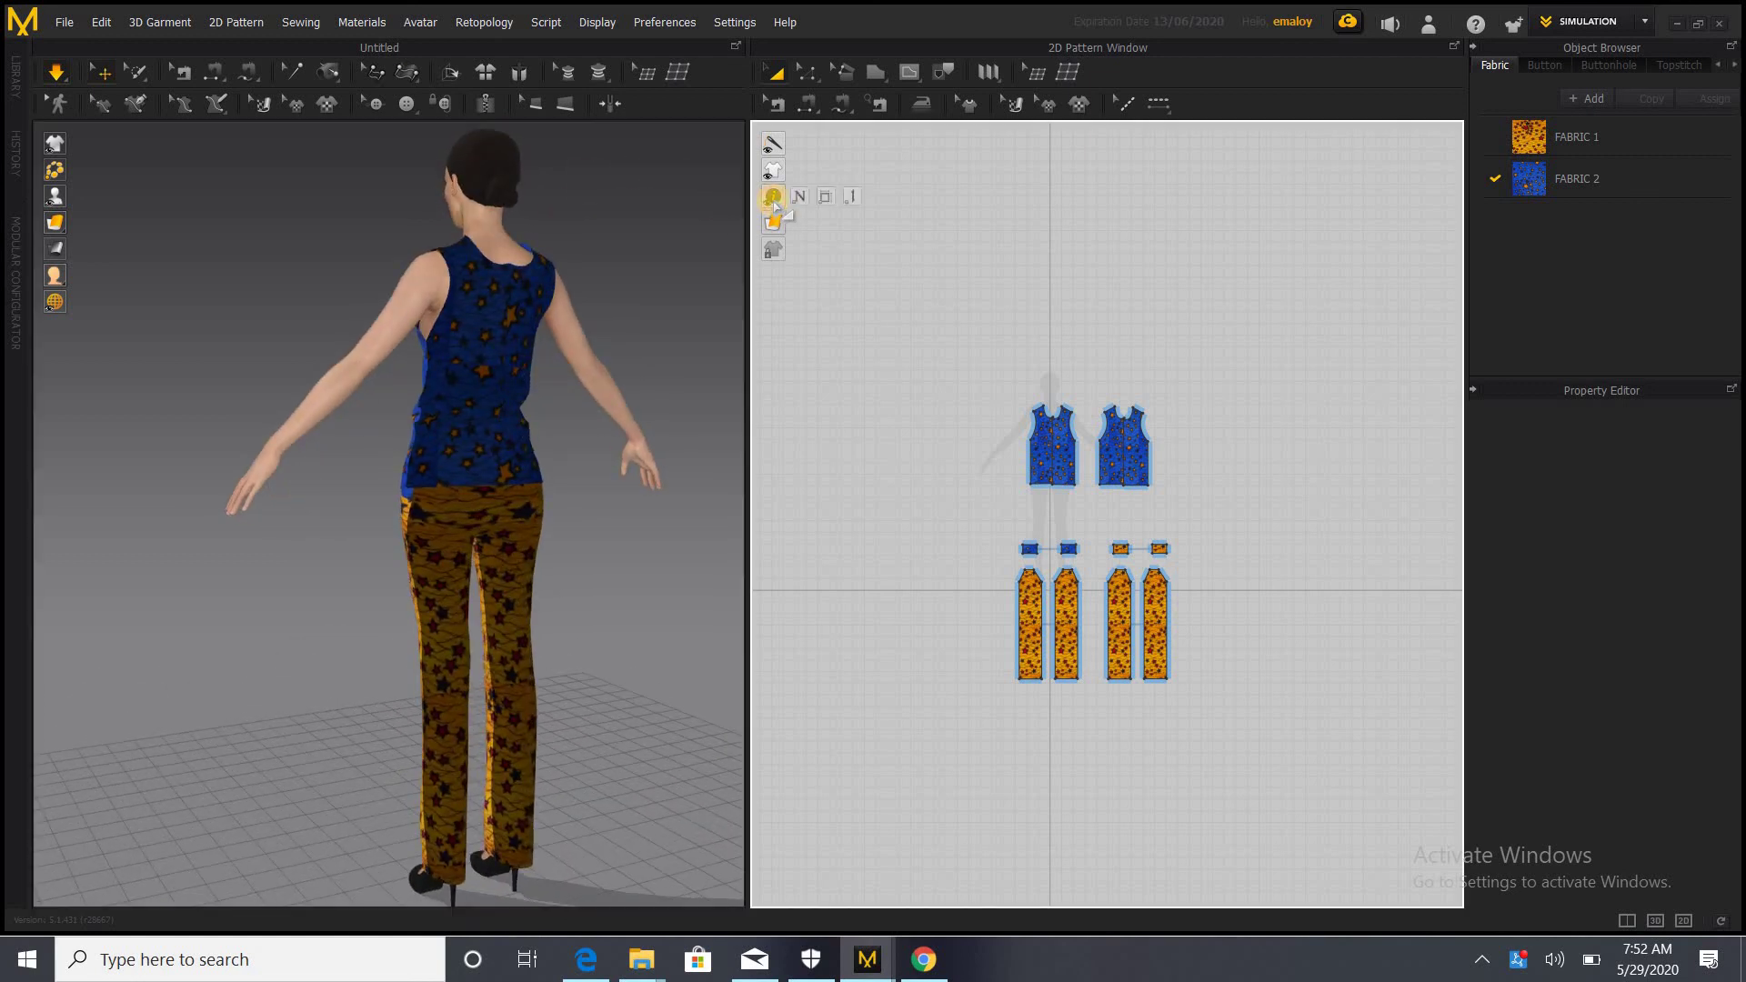
click(829, 199)
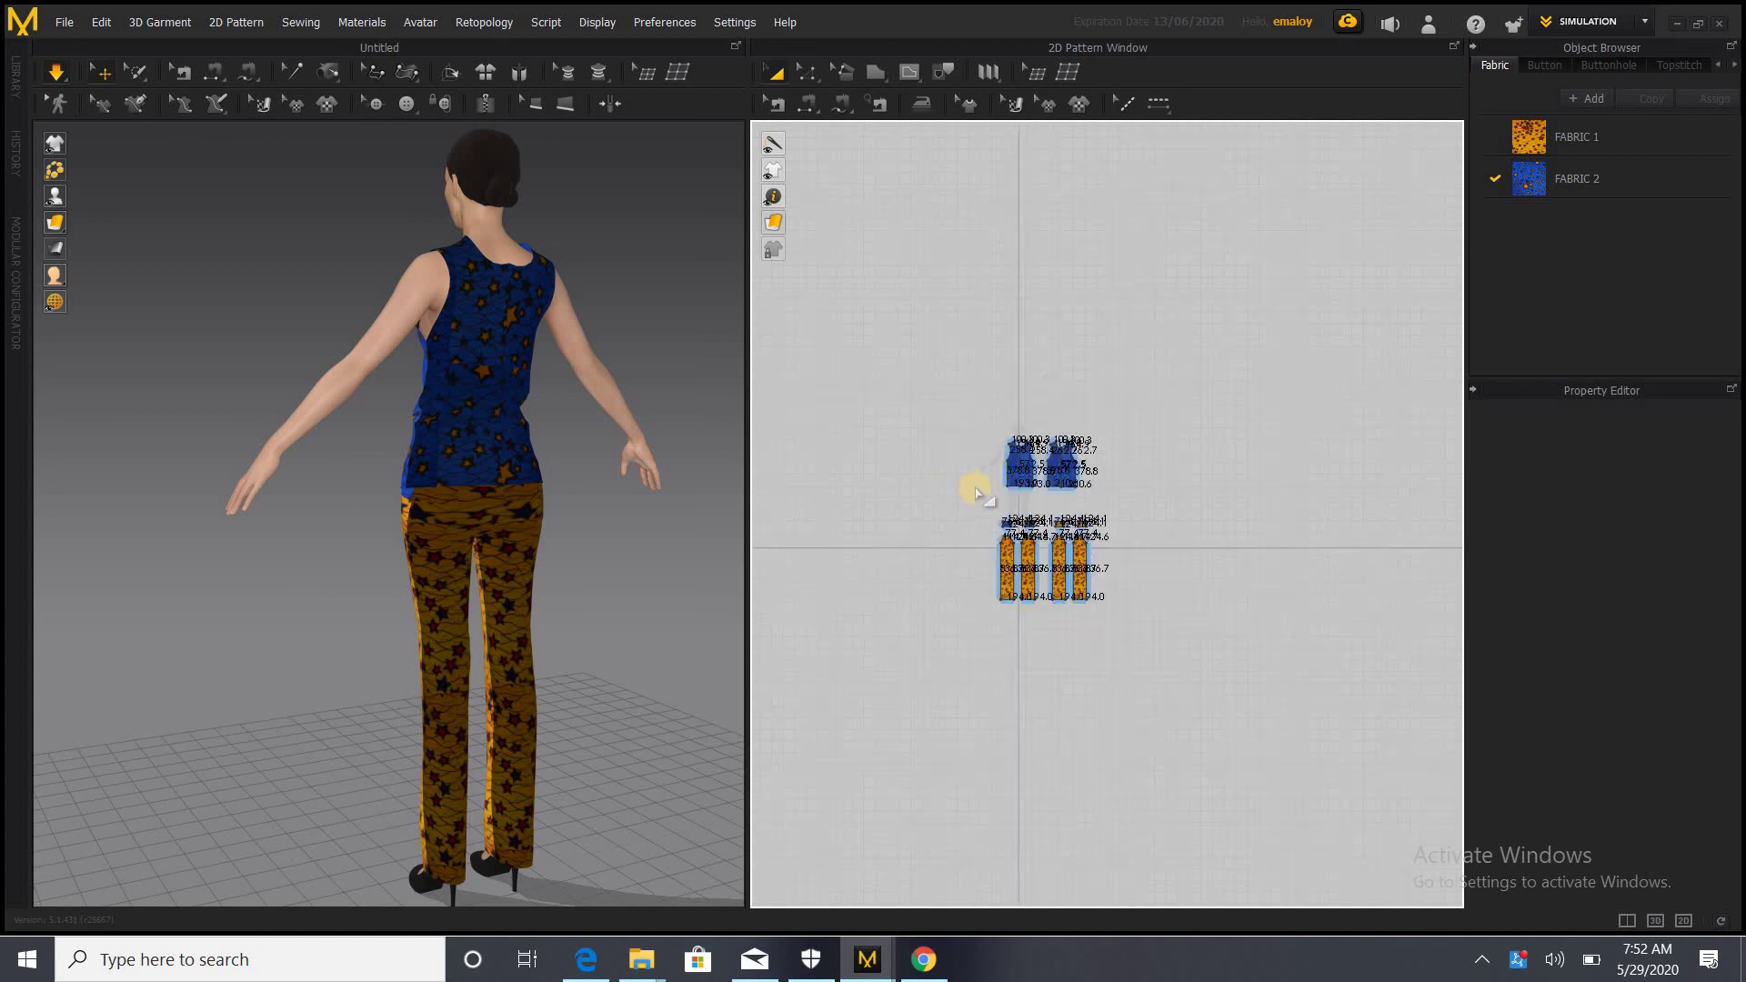
scroll(976, 489, up, 6)
scroll(976, 489, down, 2)
scroll(980, 485, down, 2)
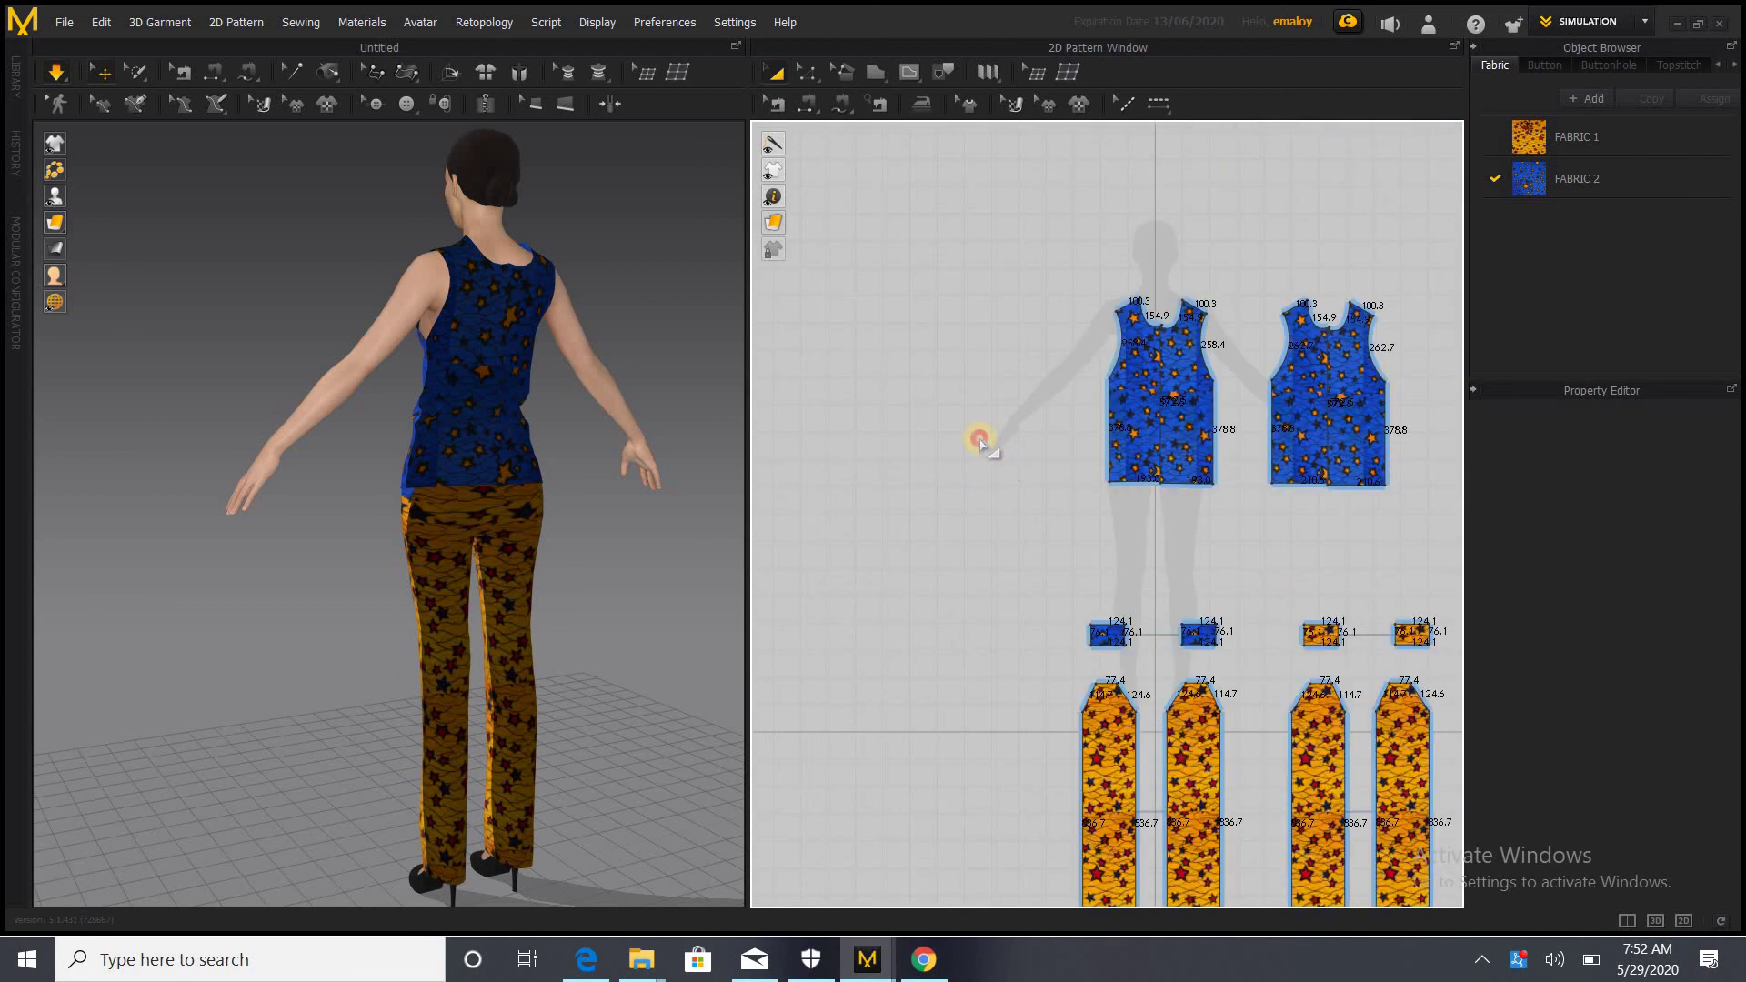
scroll(987, 443, up, 3)
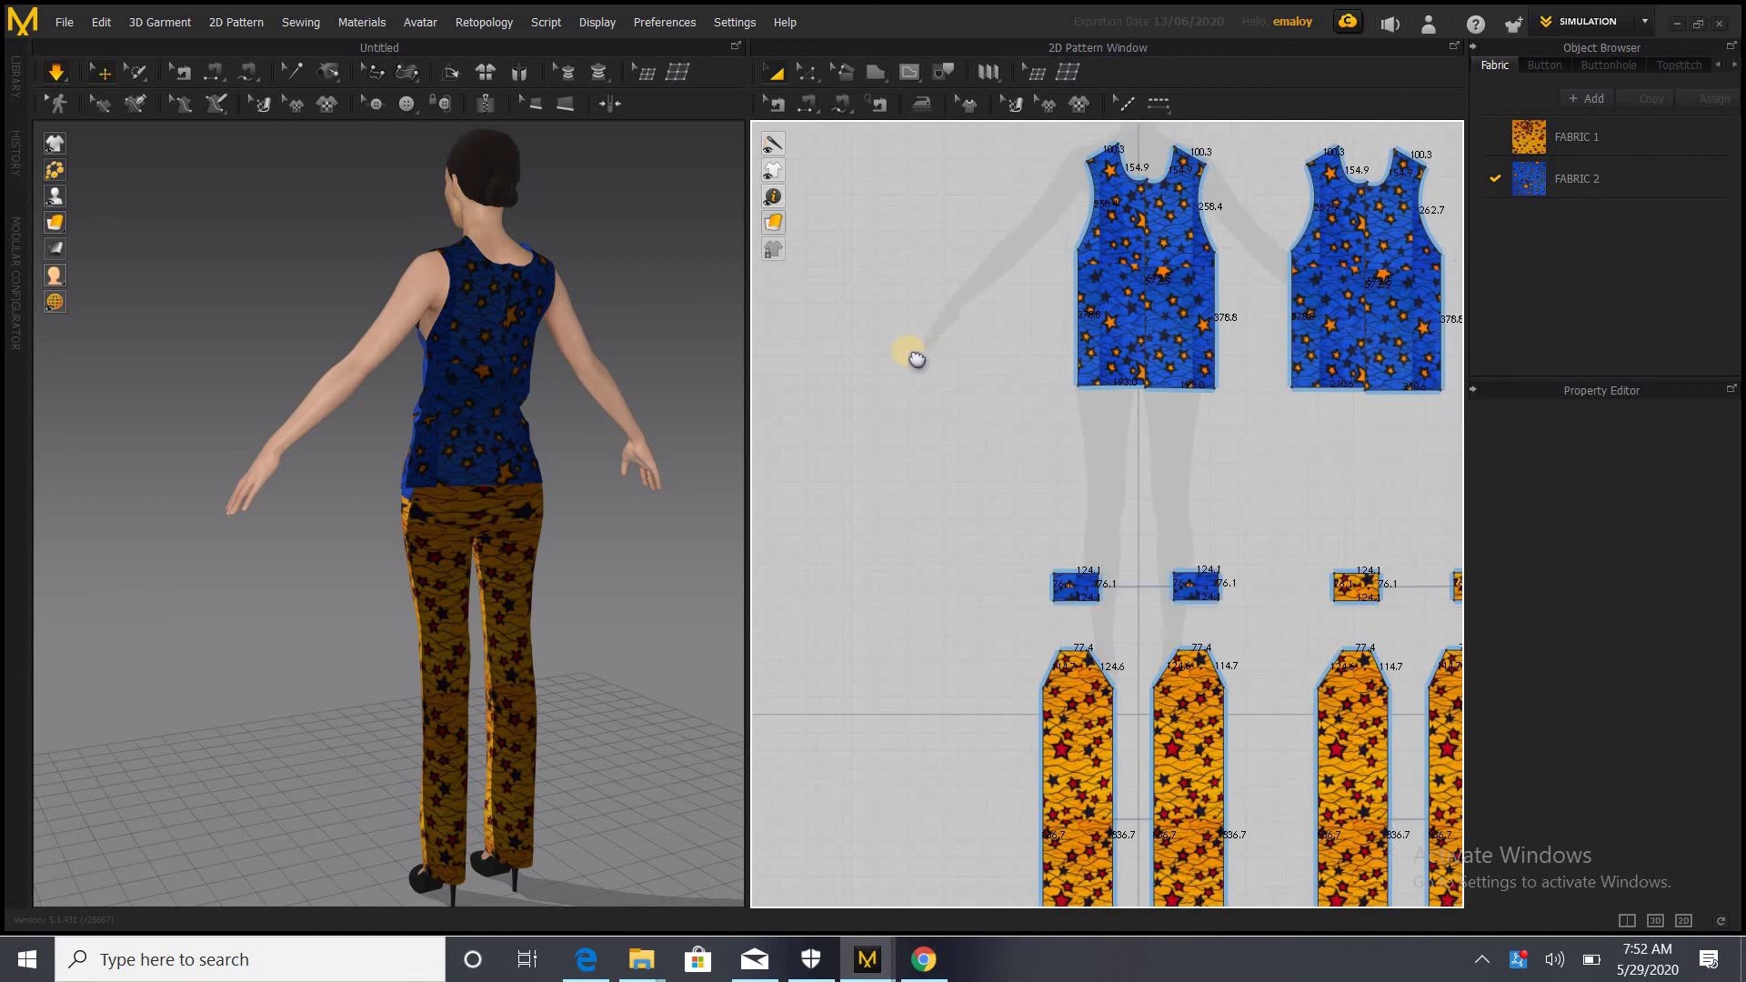
right_drag(880, 365, 859, 361)
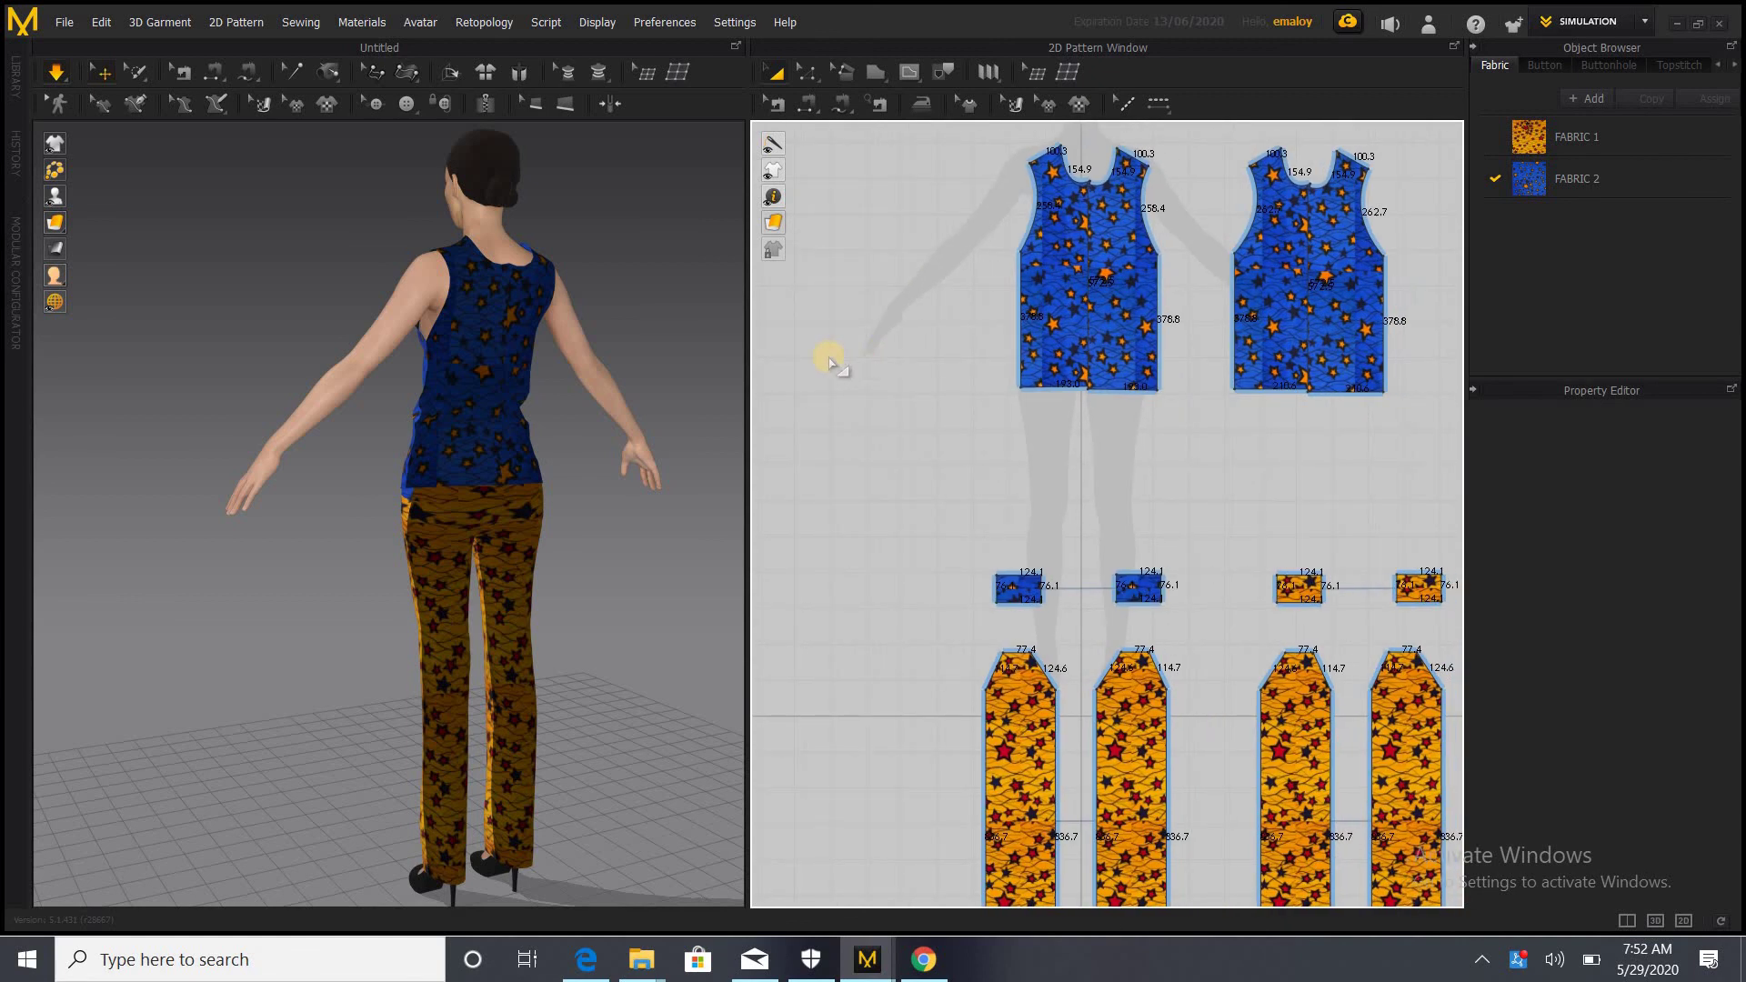
scroll(823, 355, down, 2)
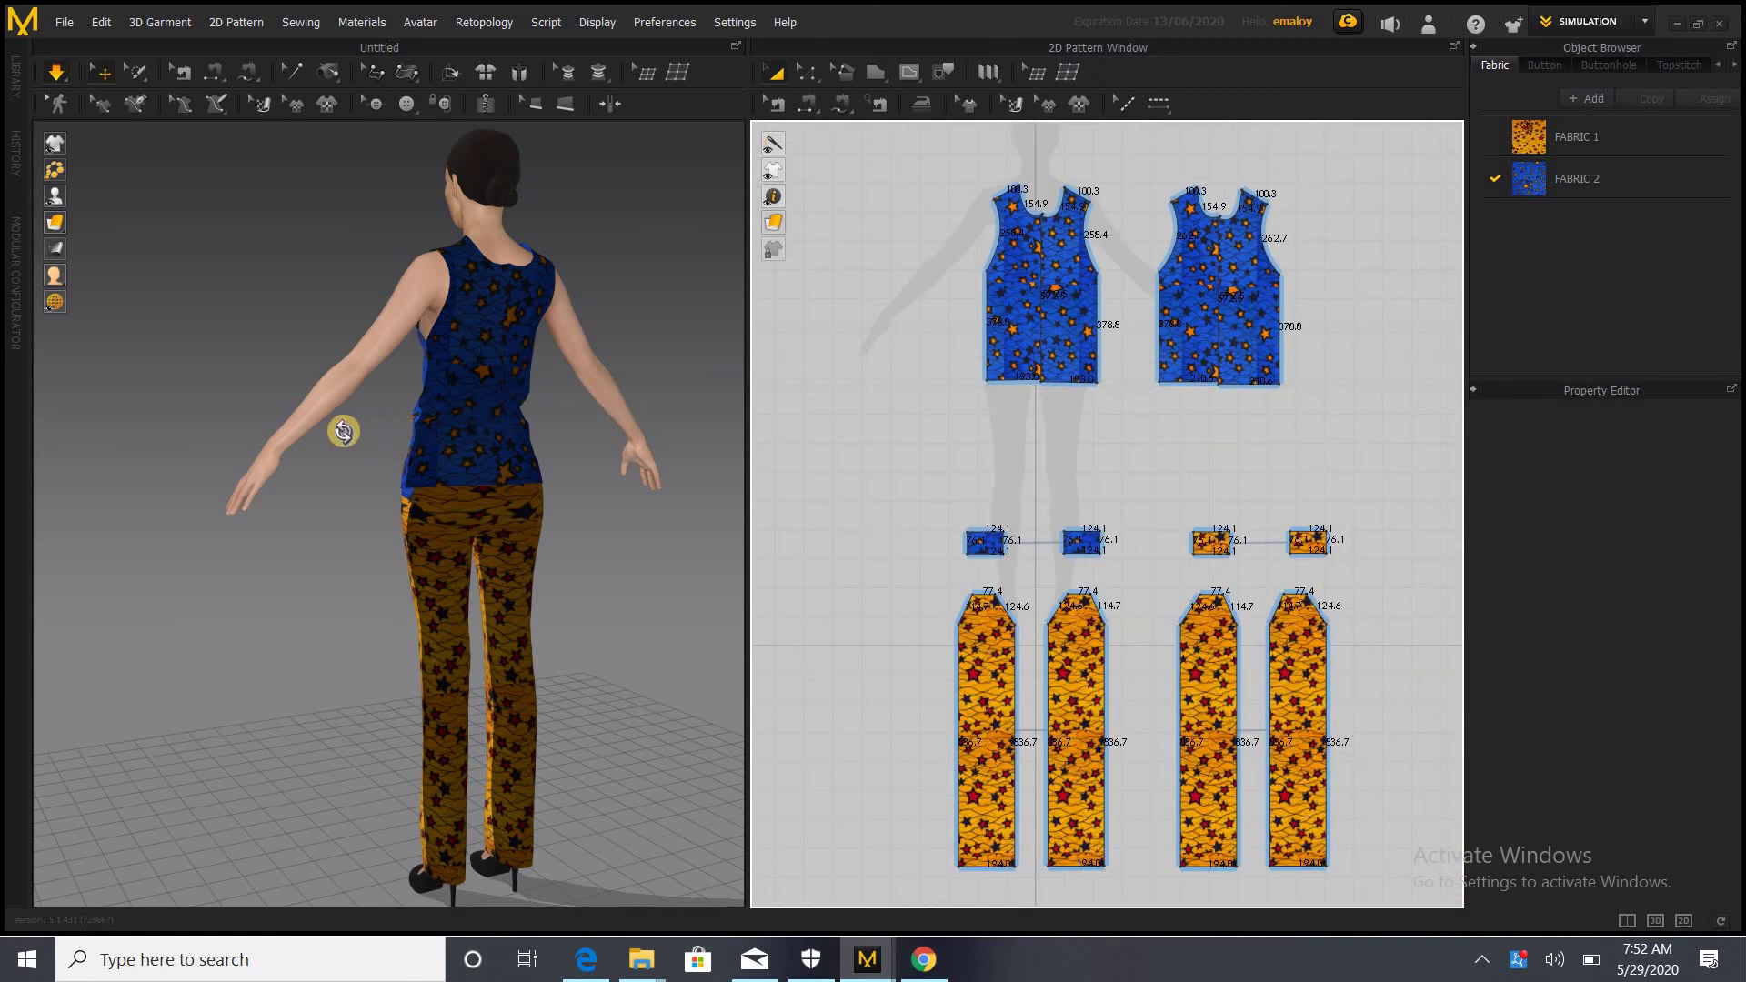
right_drag(342, 428, 655, 428)
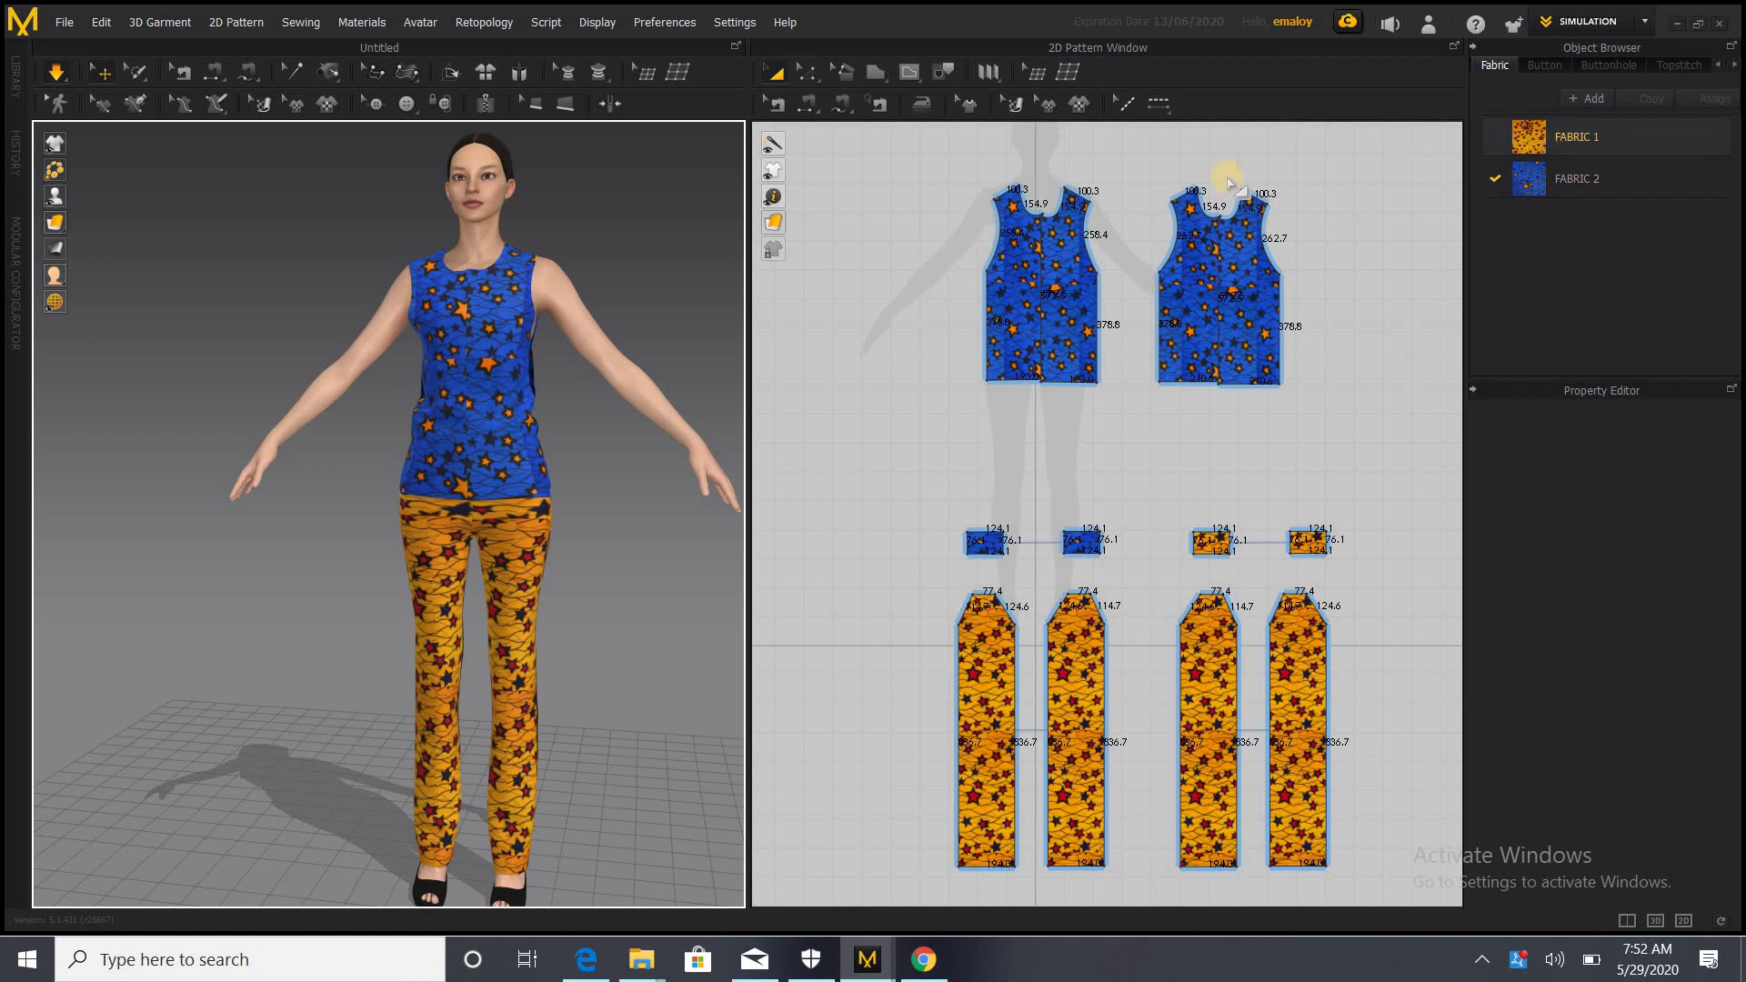
Apply FABRIC 1 to the right half of both the back and front top patterns for a two-tone top
click(1167, 170)
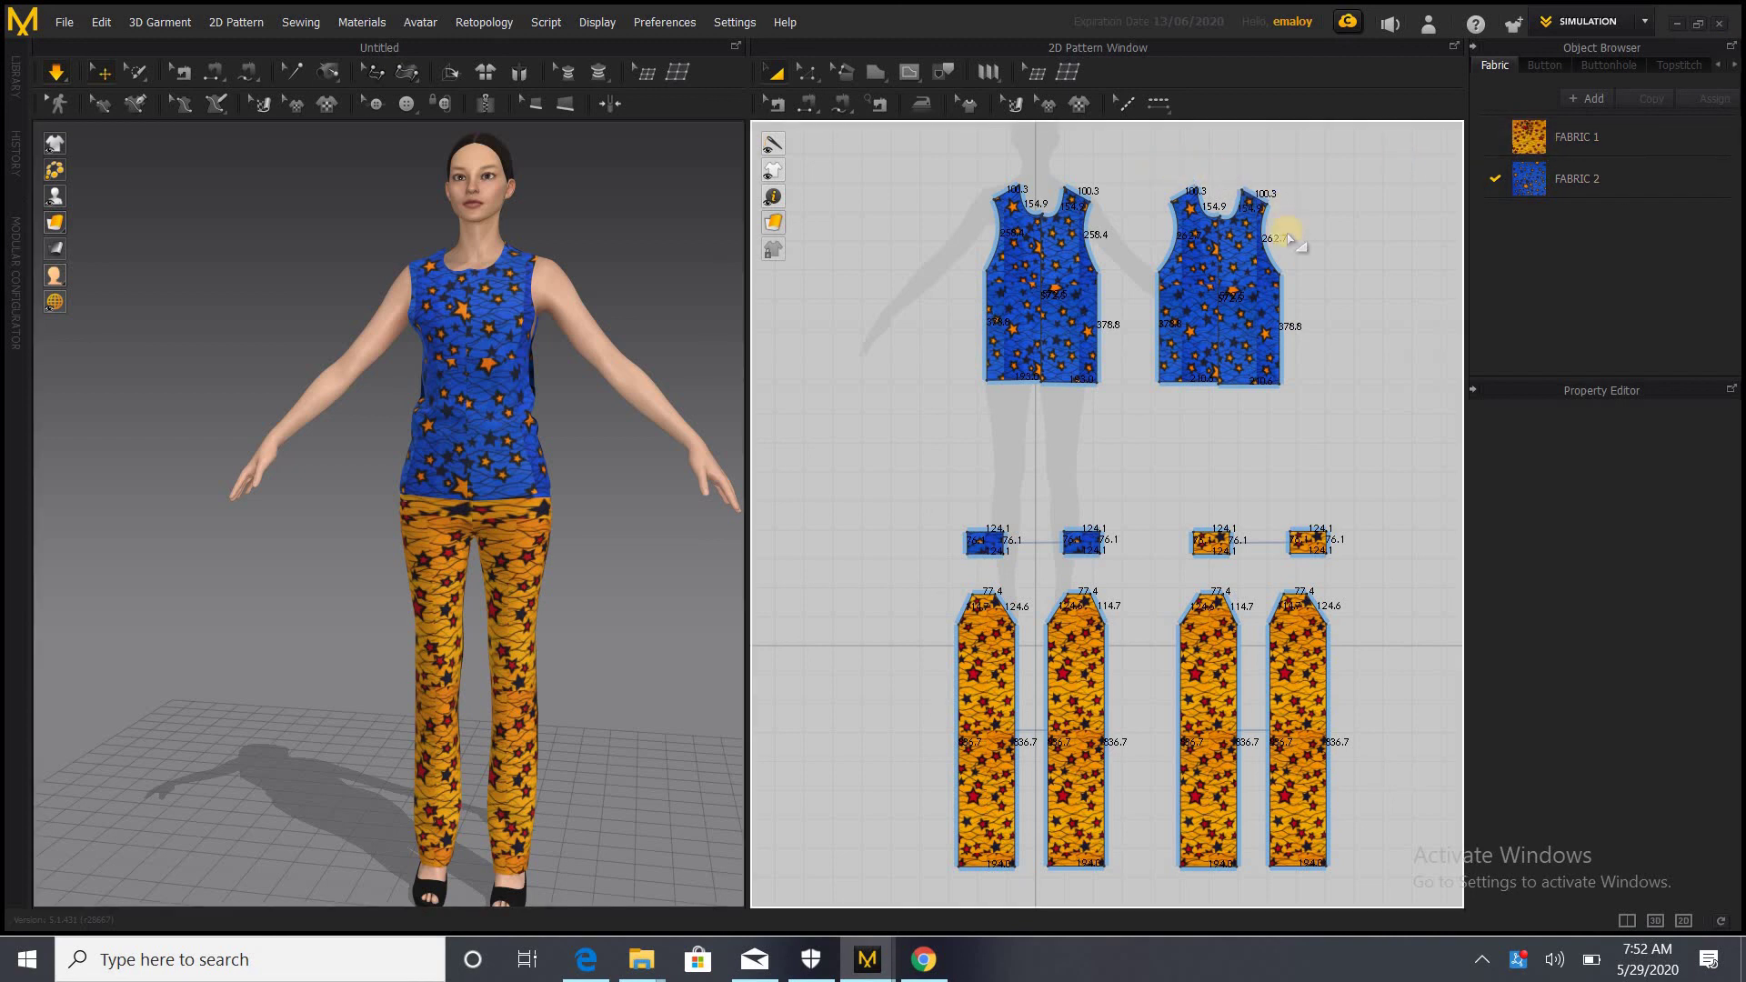
click(1239, 258)
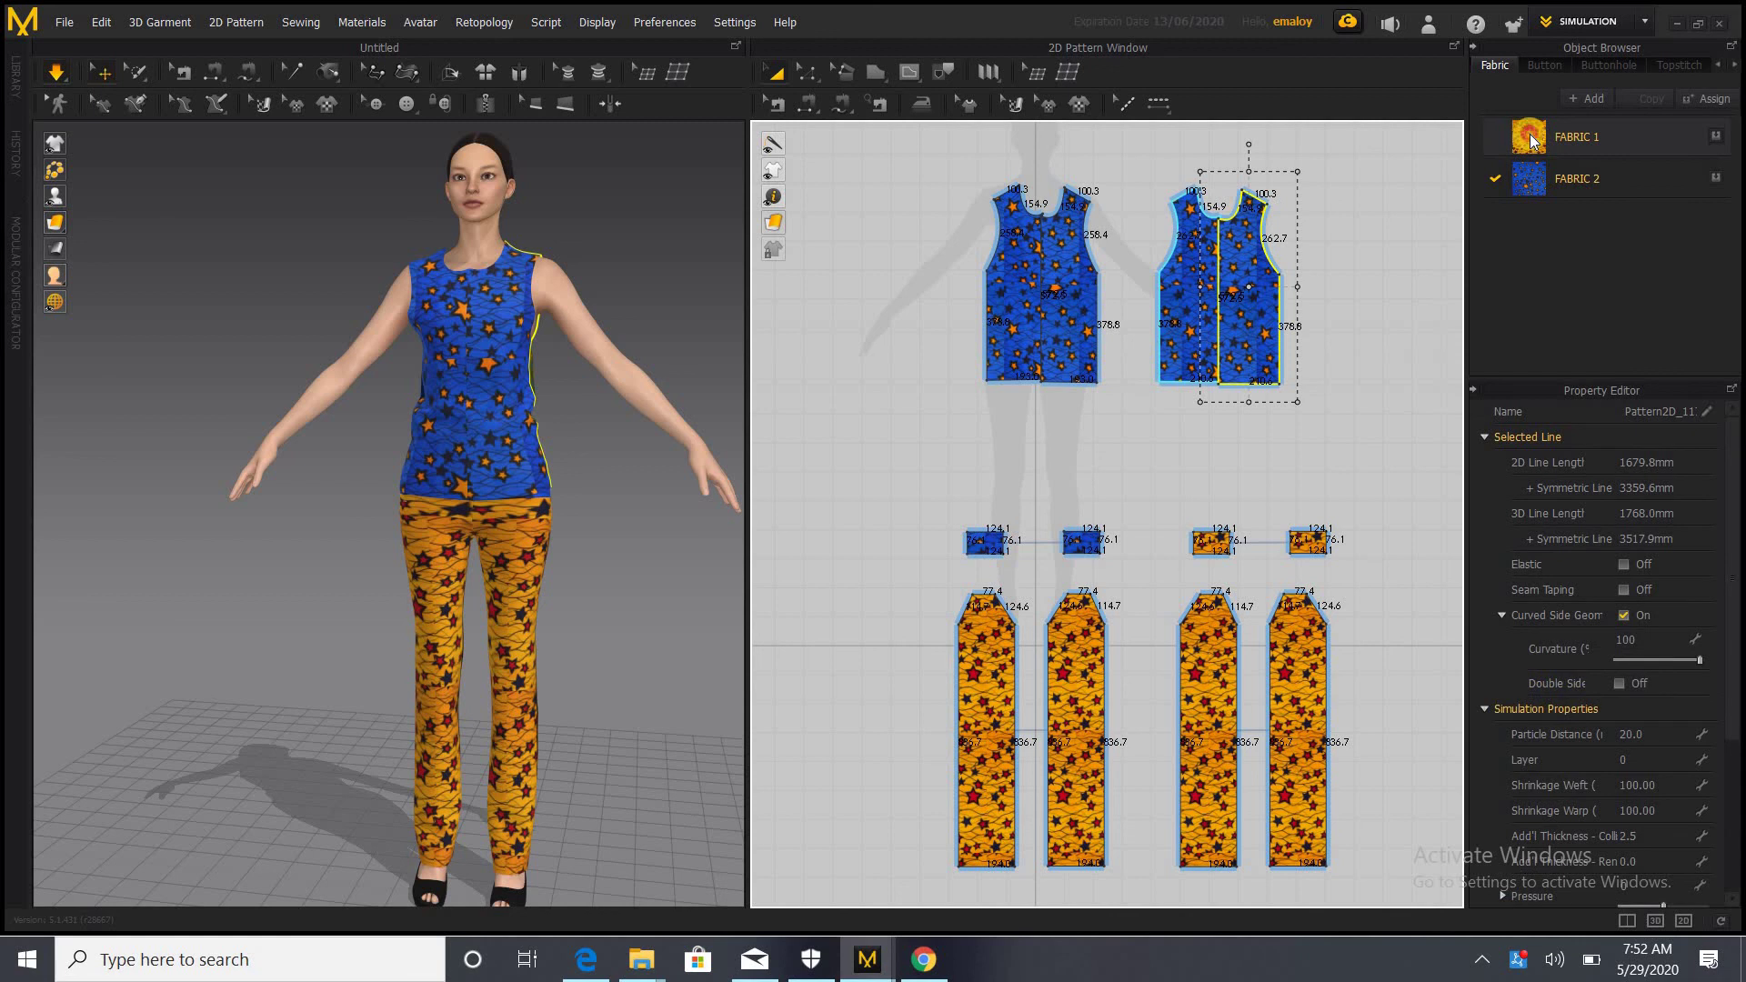
drag(1533, 138, 1249, 298)
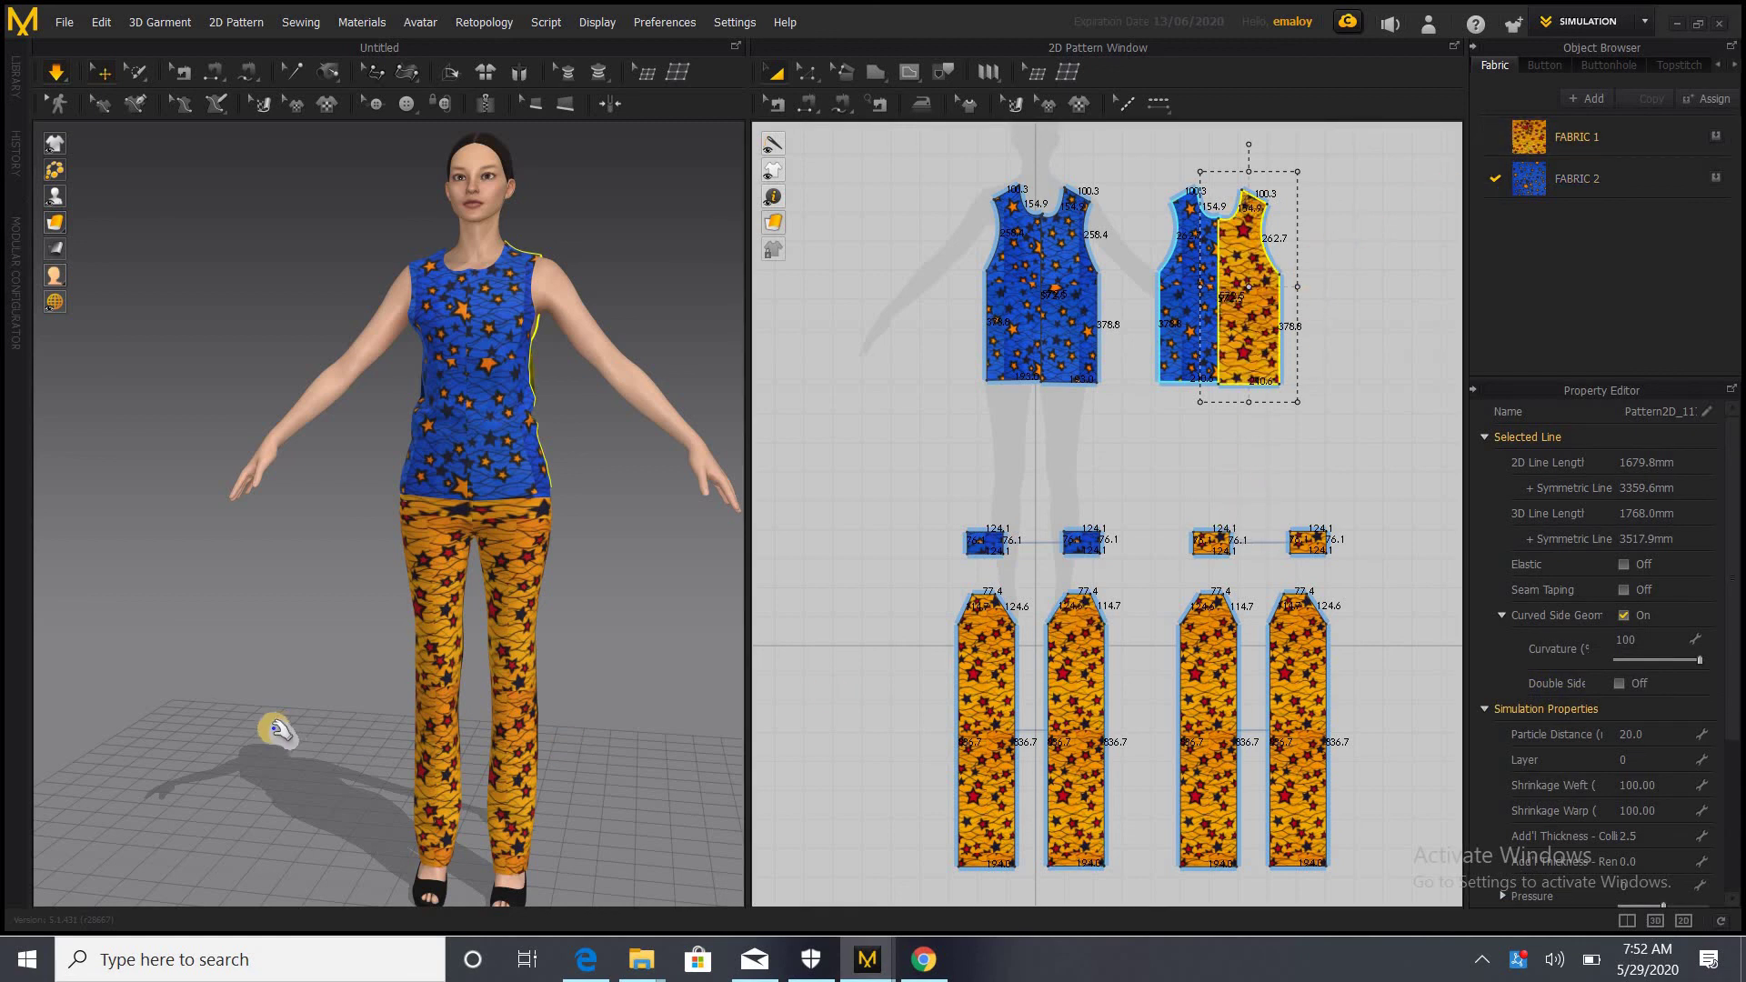
right_drag(491, 582, 463, 587)
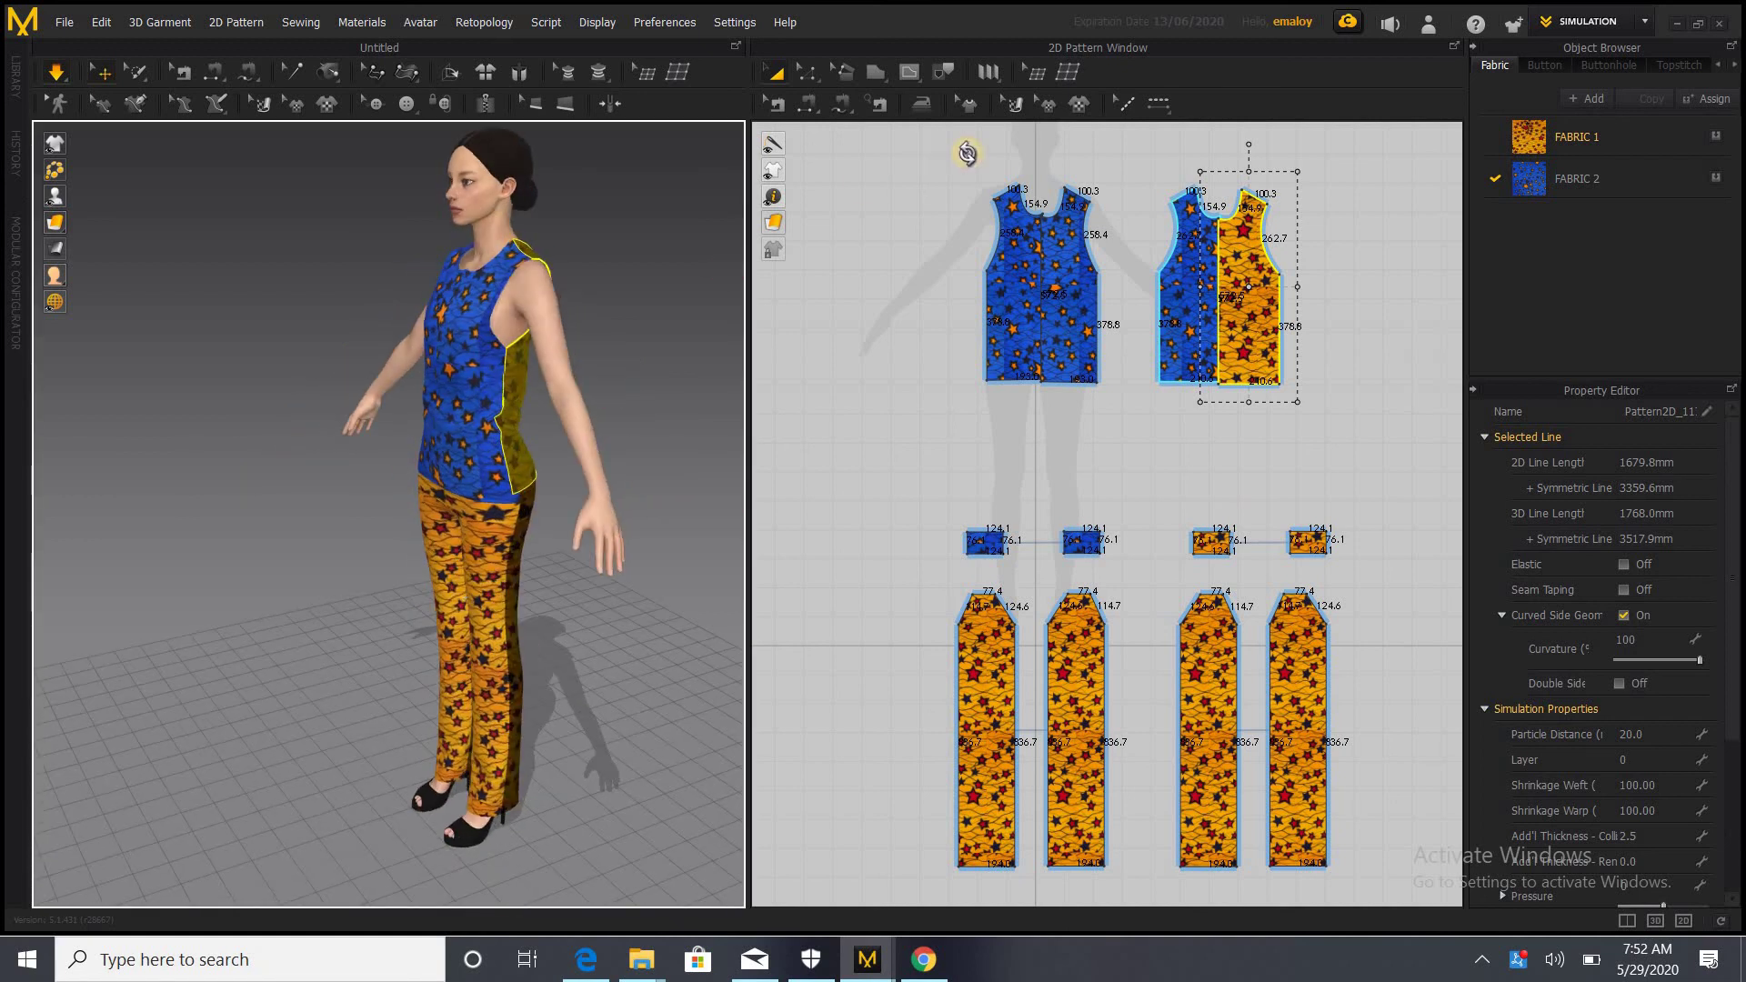
click(1055, 257)
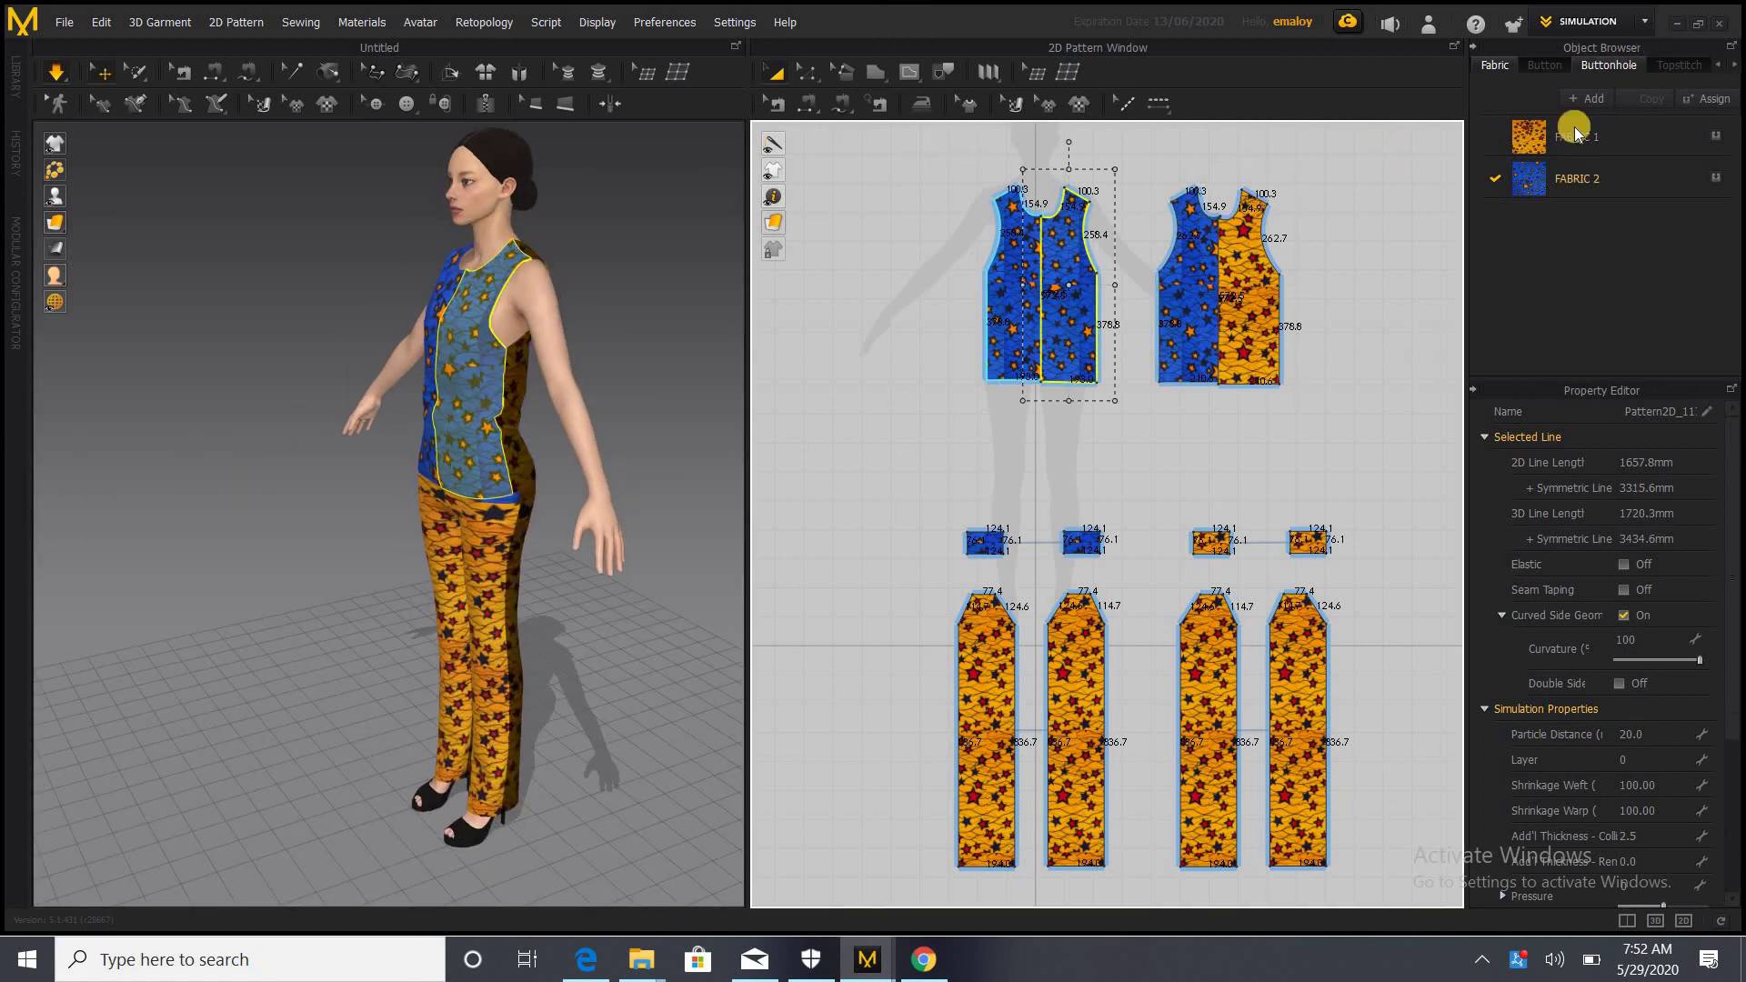
drag(1492, 159, 1056, 300)
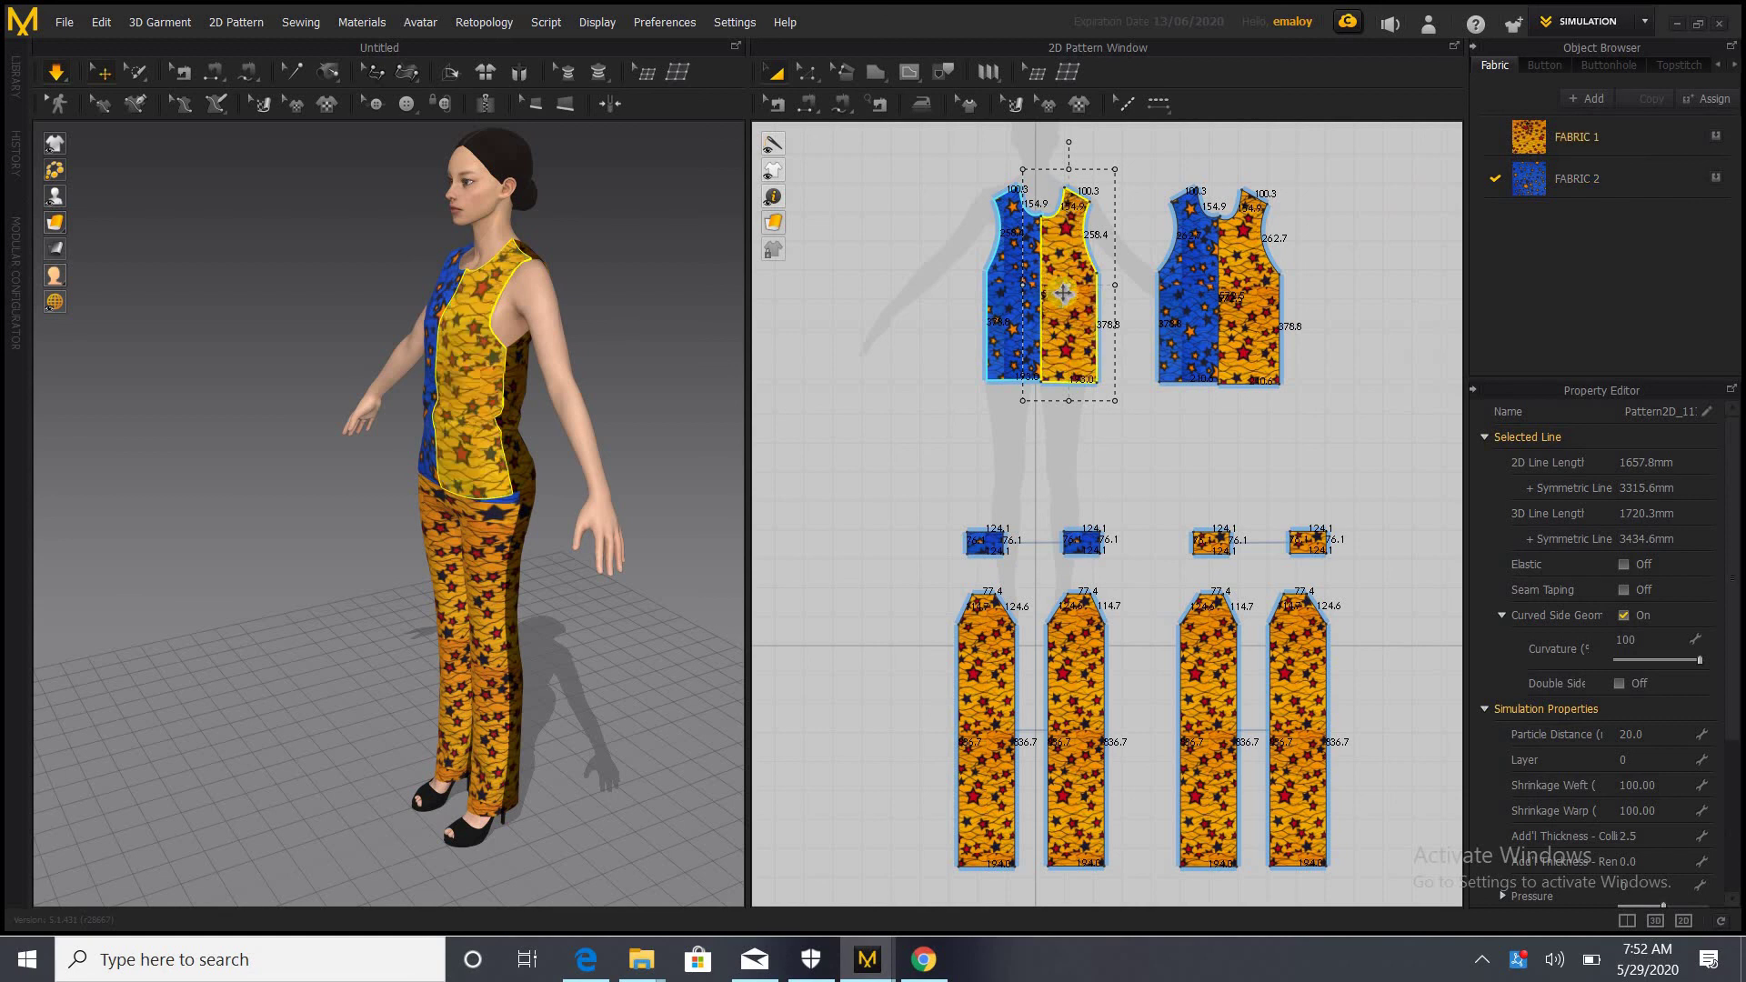
Apply FABRIC 2 to the leftmost trouser leg panel, on the front of the avatar's right leg
click(991, 673)
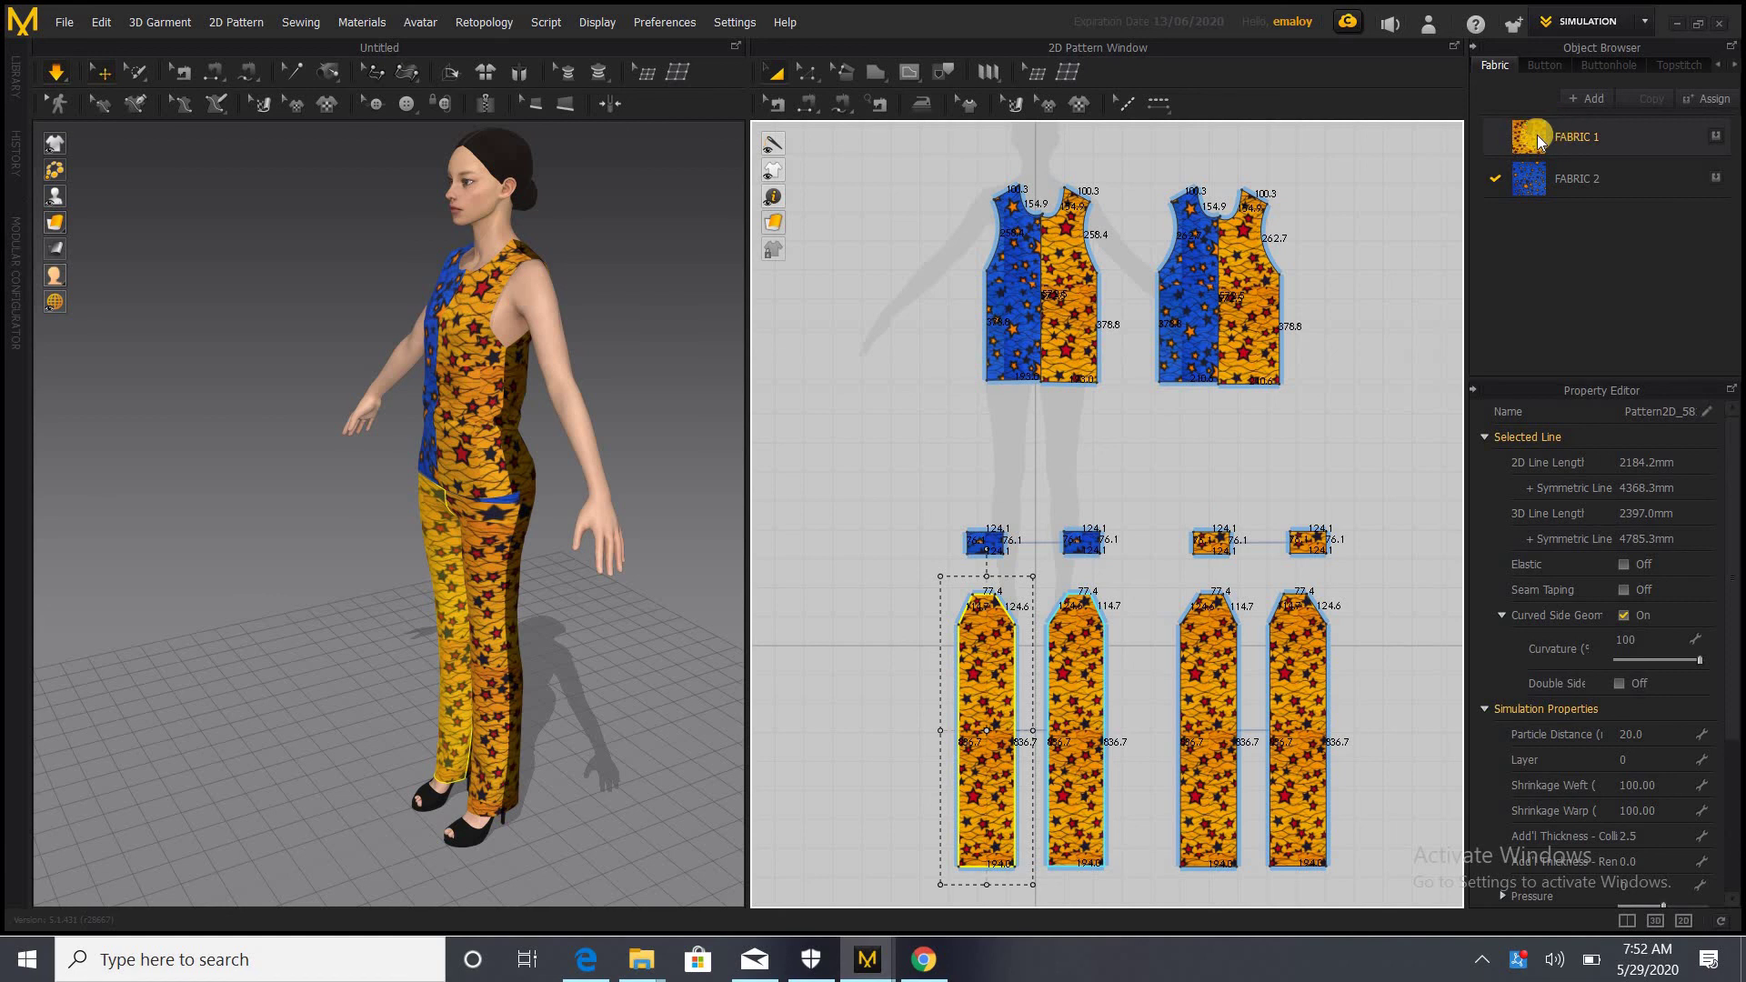
click(1526, 165)
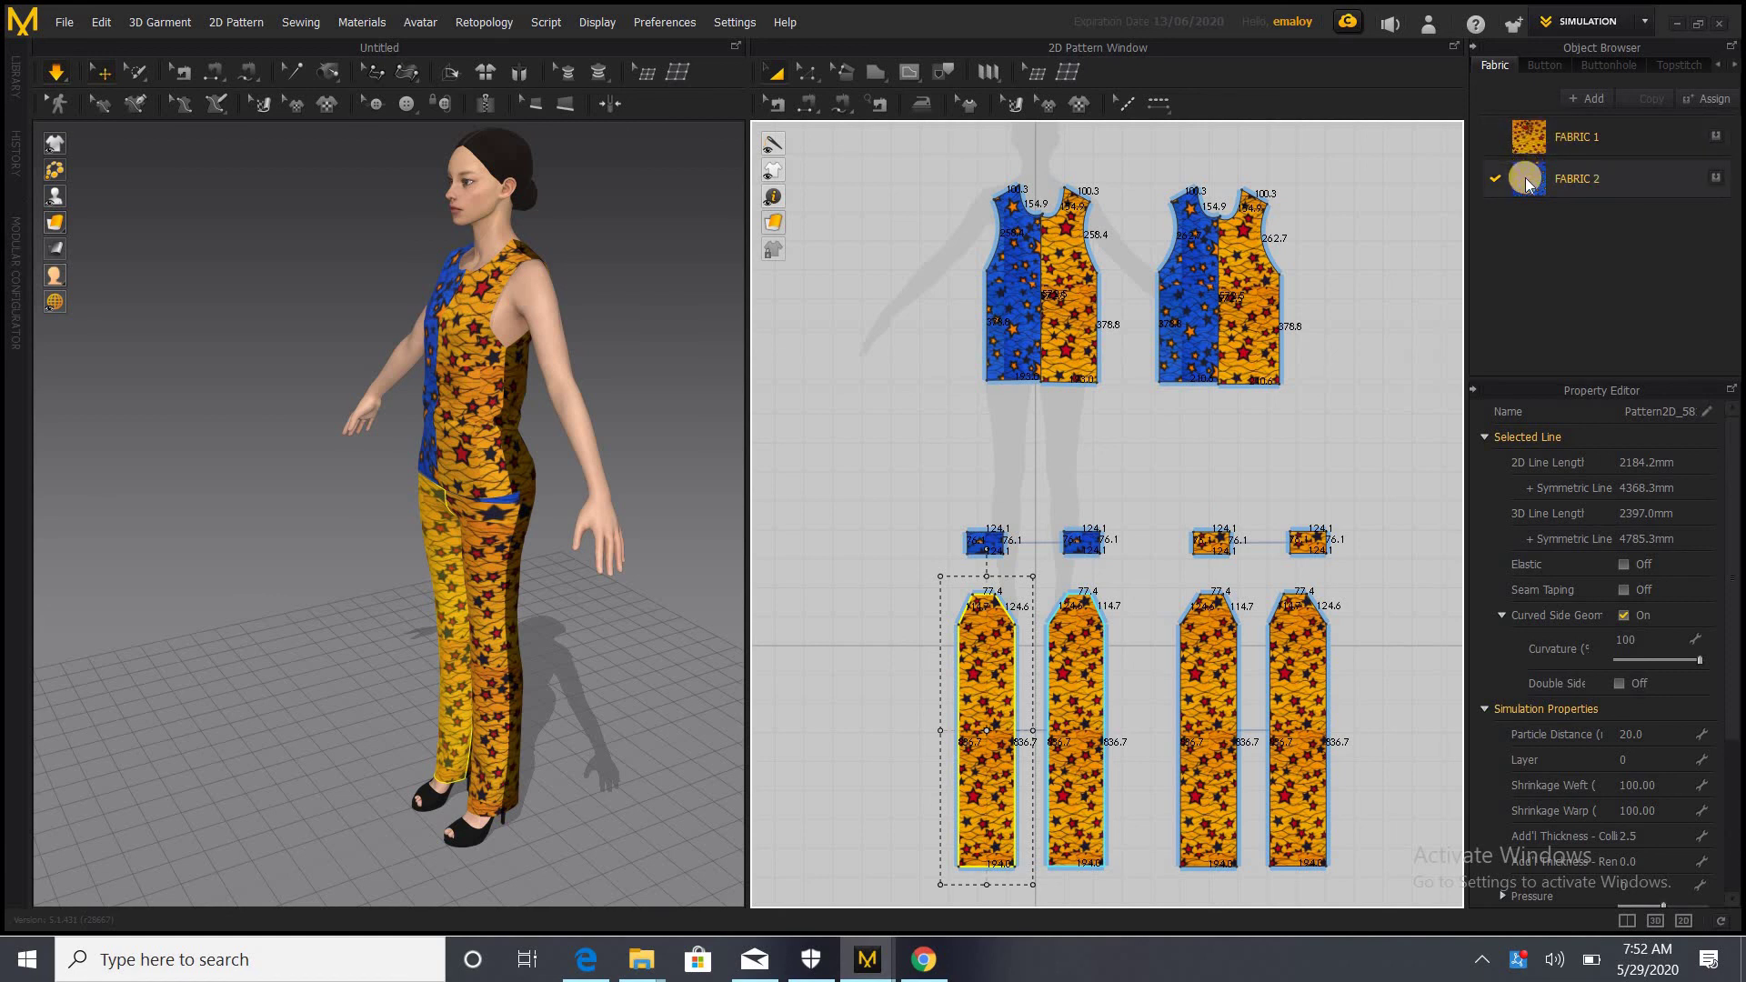
click(1531, 156)
click(1531, 172)
drag(1530, 169, 989, 672)
click(1488, 173)
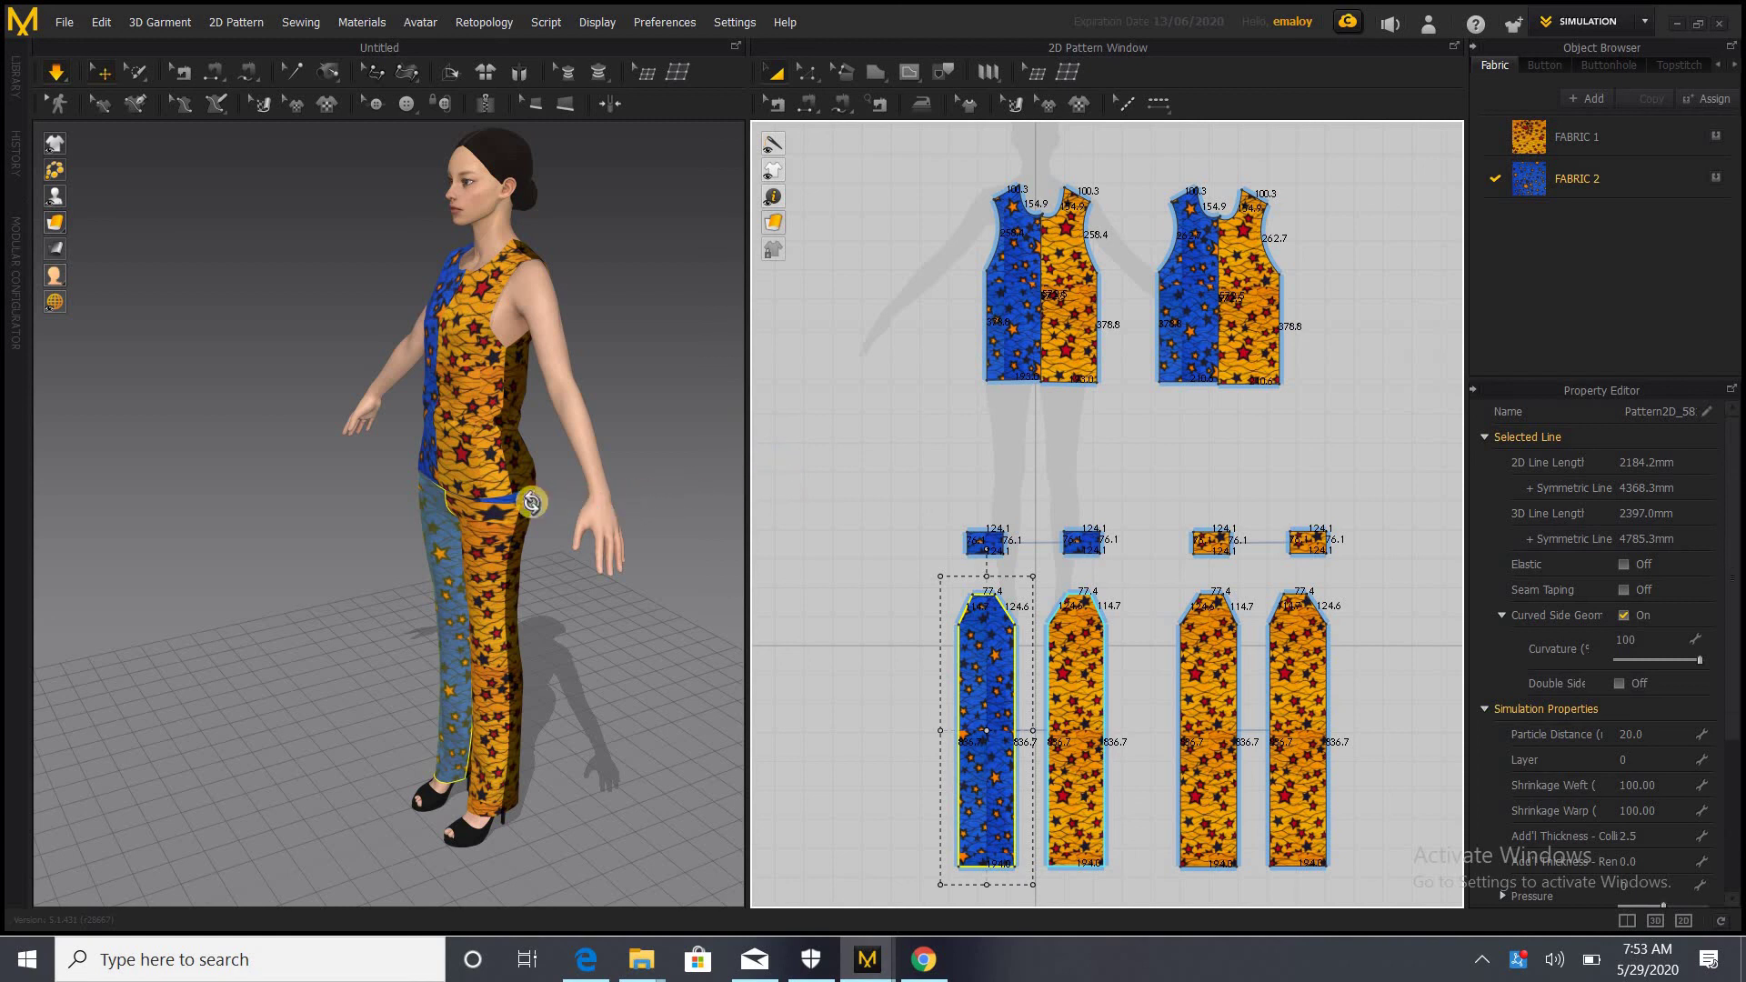
Apply FABRIC 2 to the third trouser leg panel, on the back of the avatar's right leg, and check the front view
mouse_move(531, 503)
right_down()
mouse_move(440, 495)
mouse_move(527, 510)
mouse_move(507, 521)
right_up()
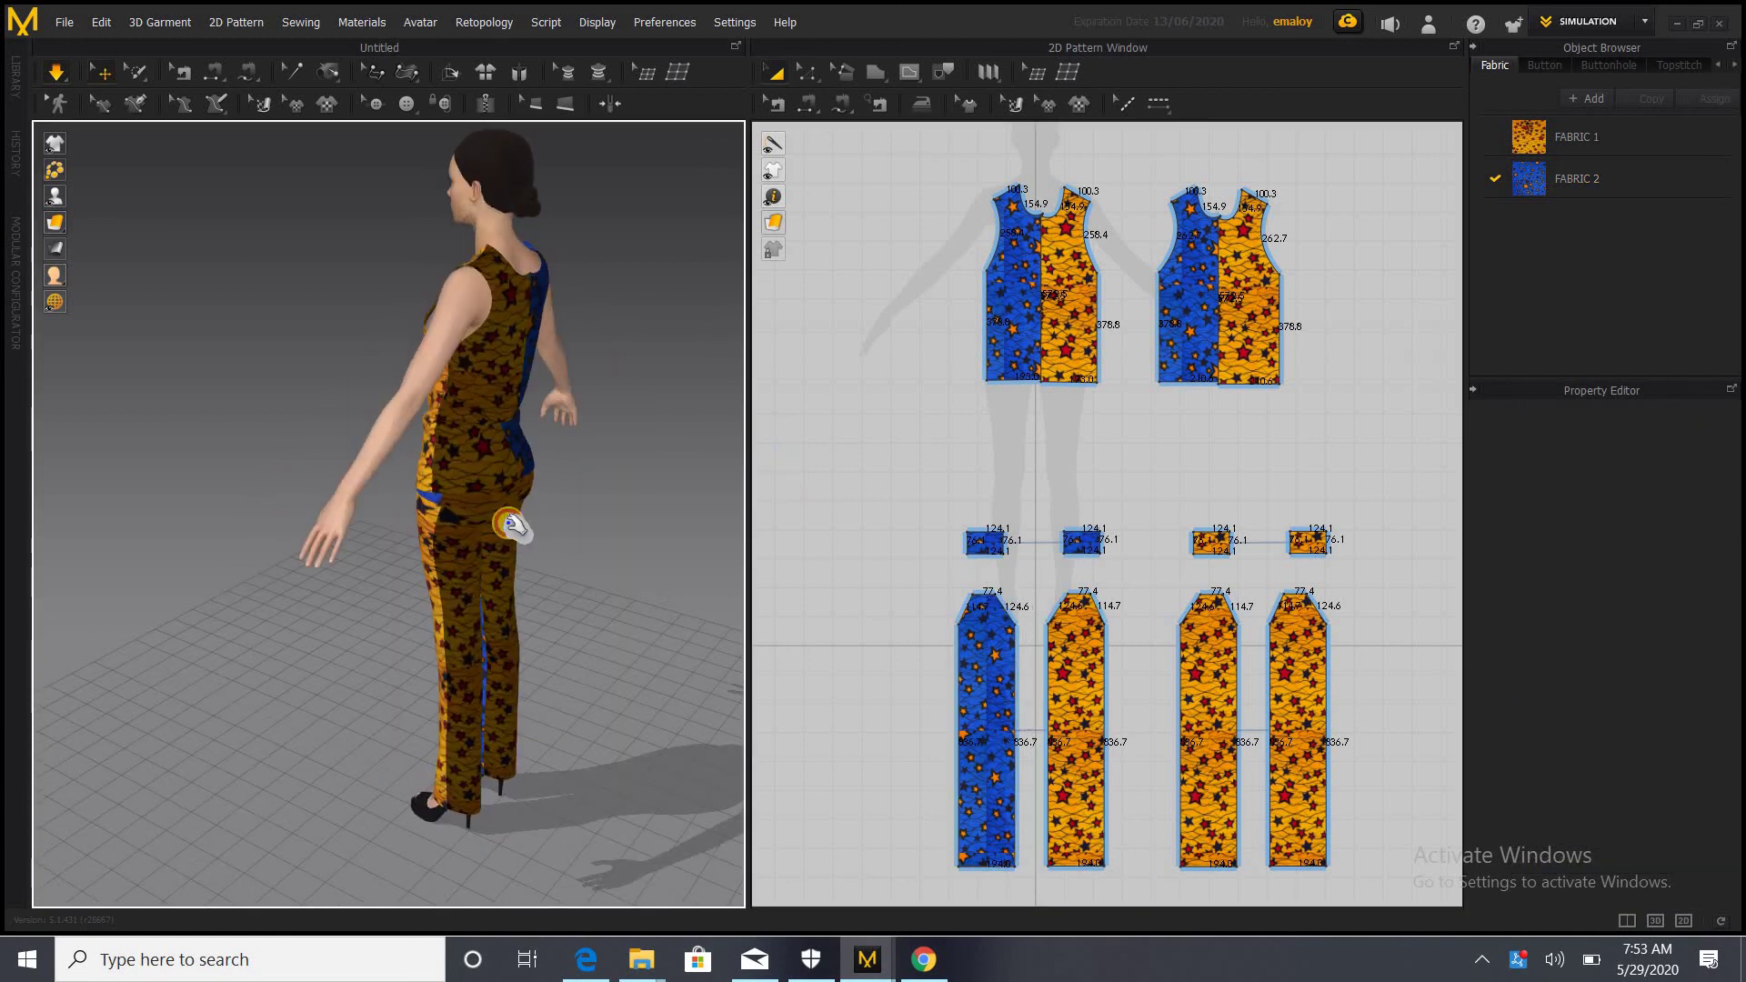
click(512, 526)
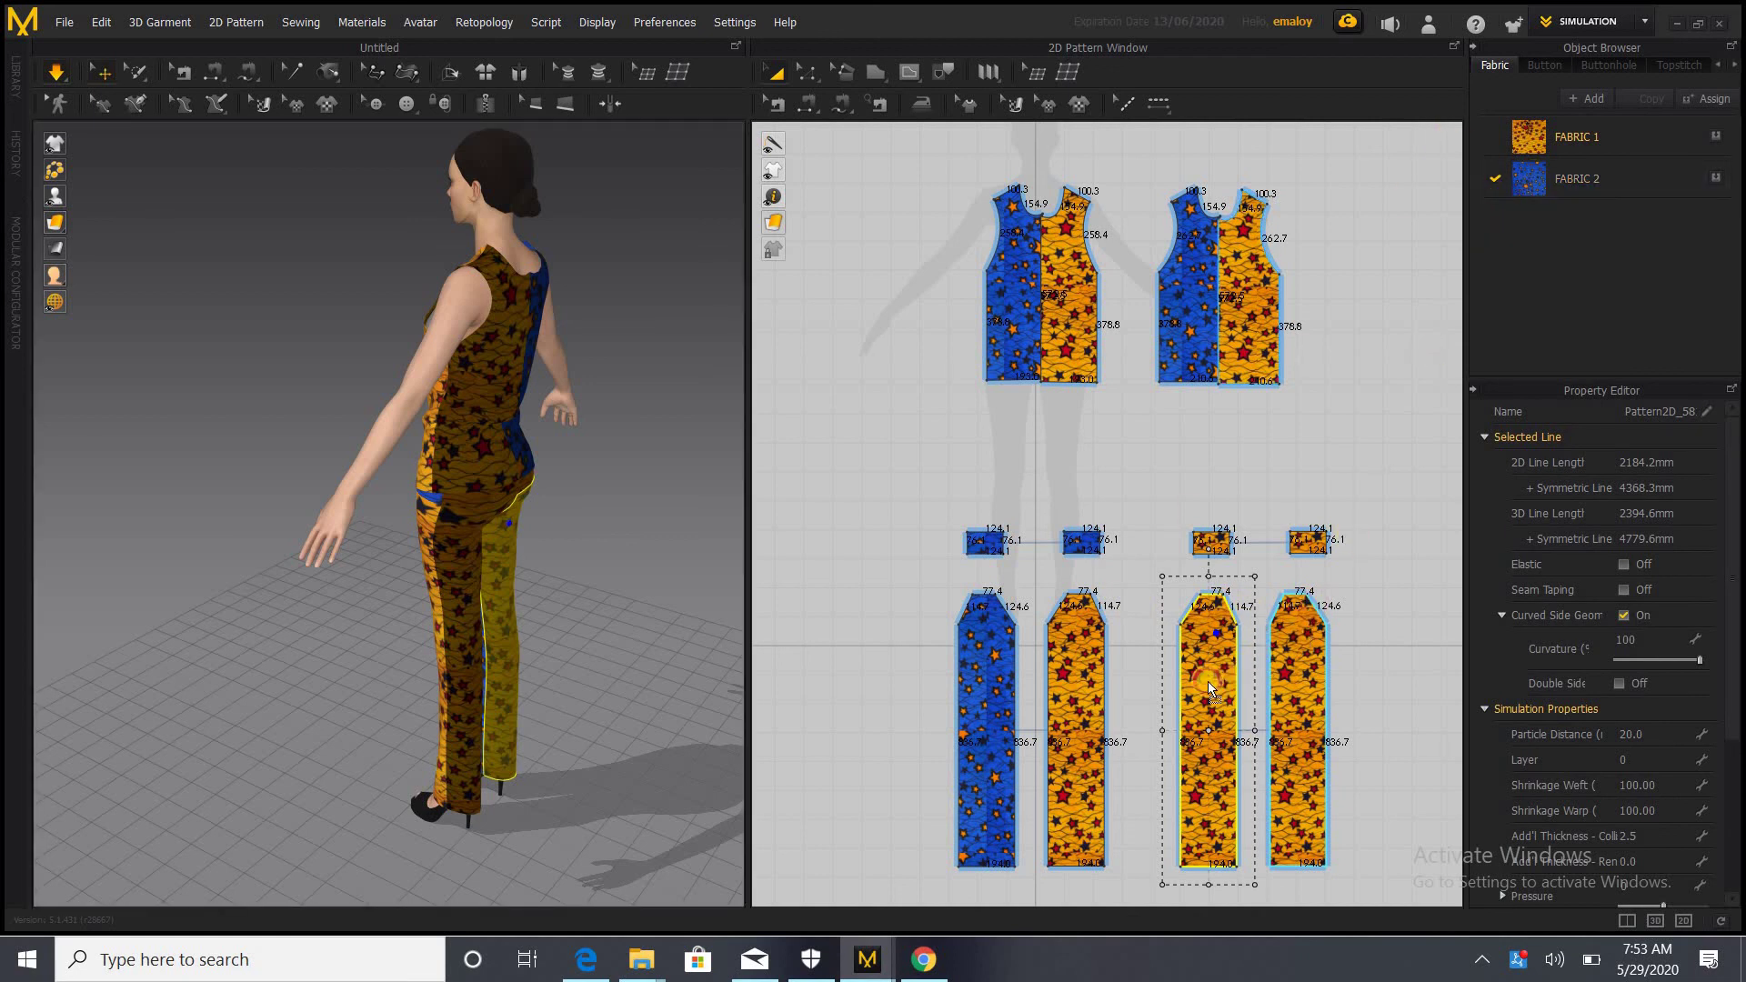
drag(1205, 682, 1205, 682)
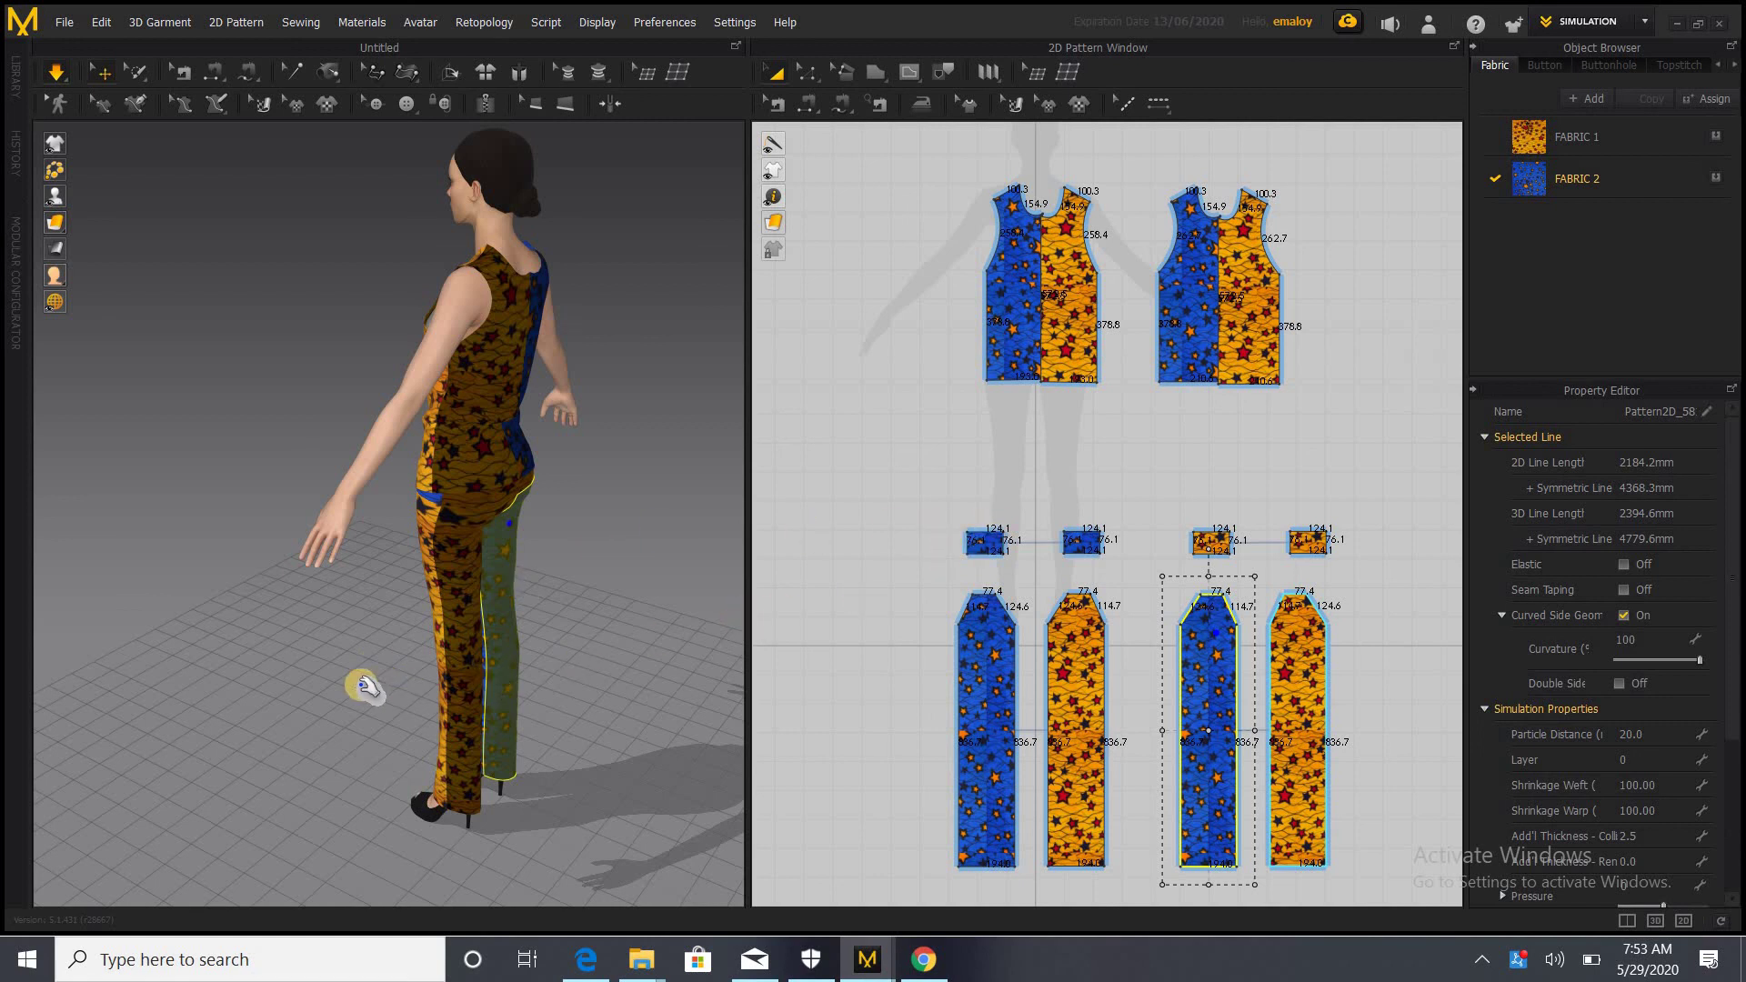
right_drag(391, 685, 579, 608)
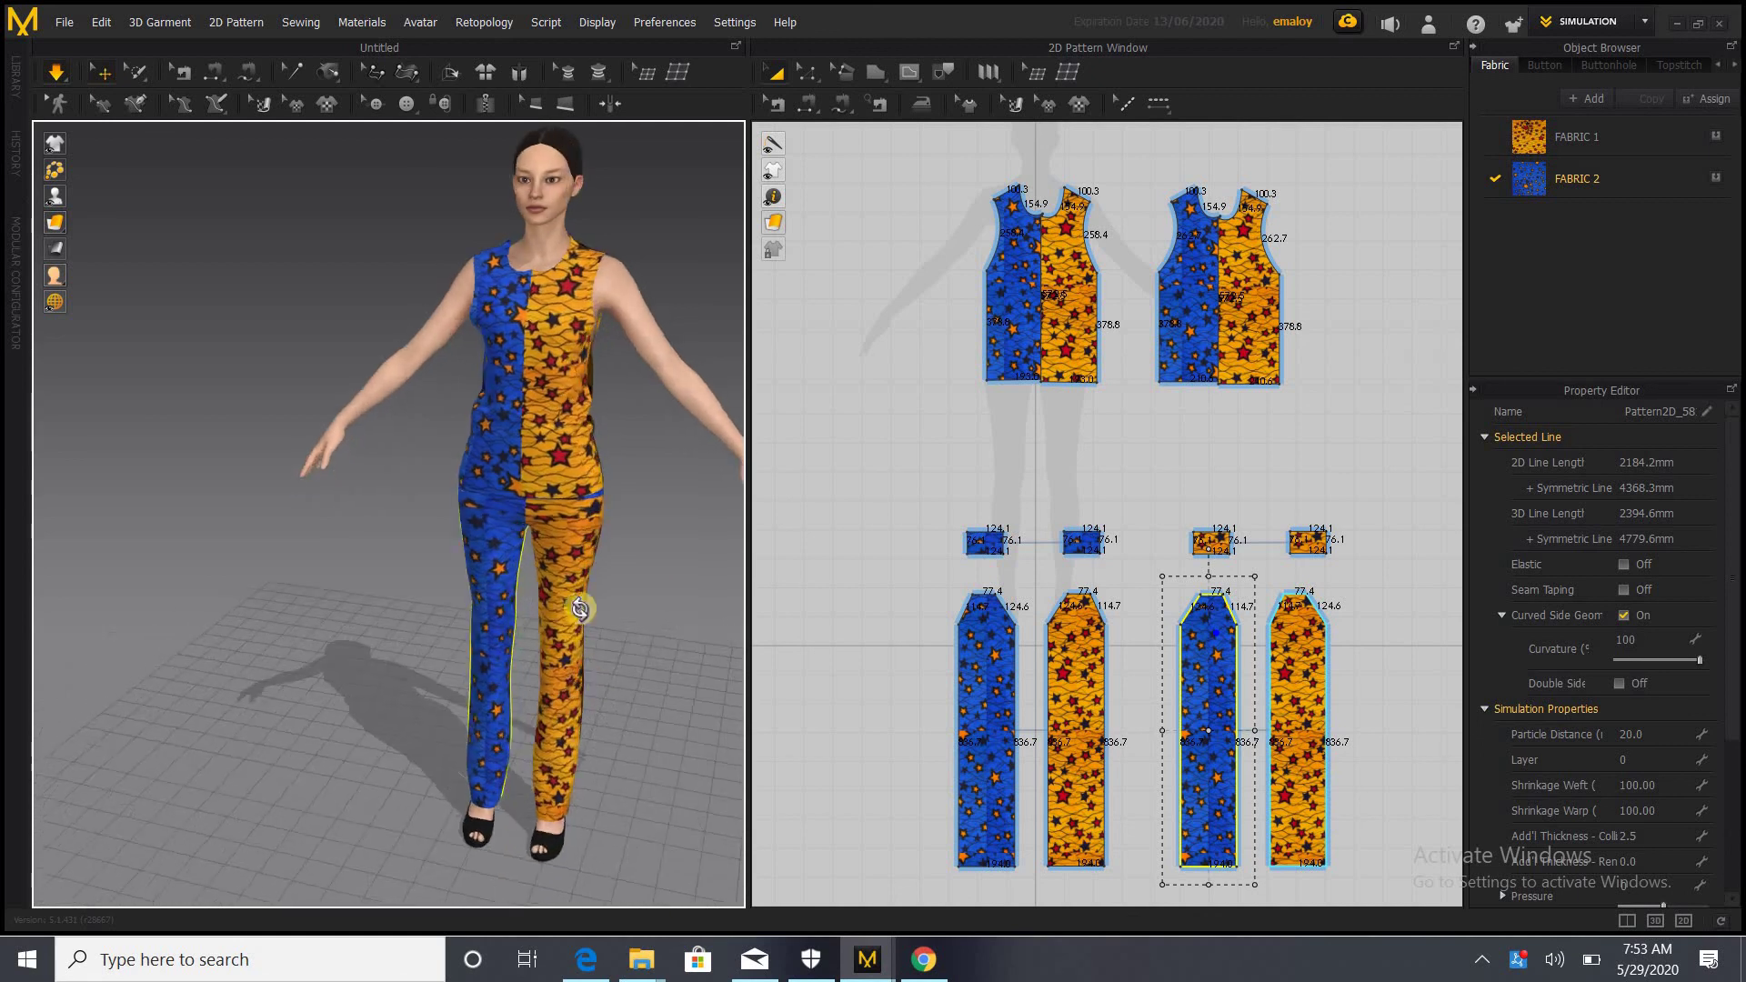
Apply FABRIC 1 to the second waistband piece from the left, then deselect it and view the whole outfit from the front
click(601, 500)
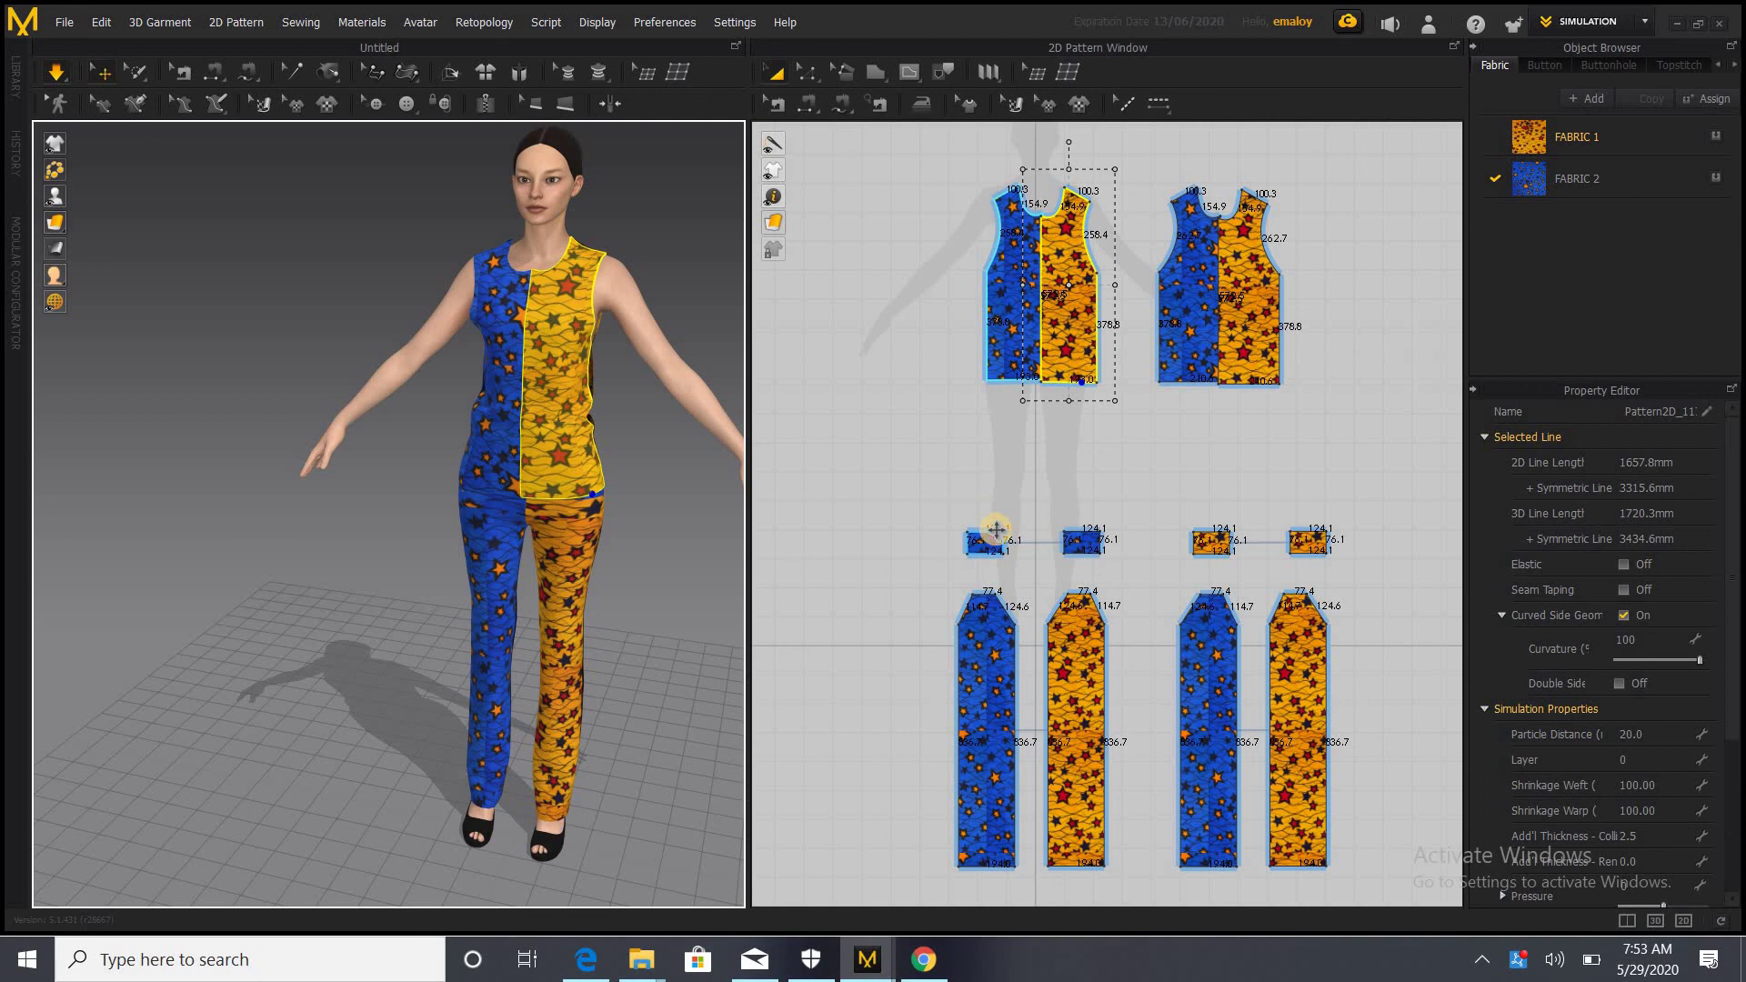
click(996, 531)
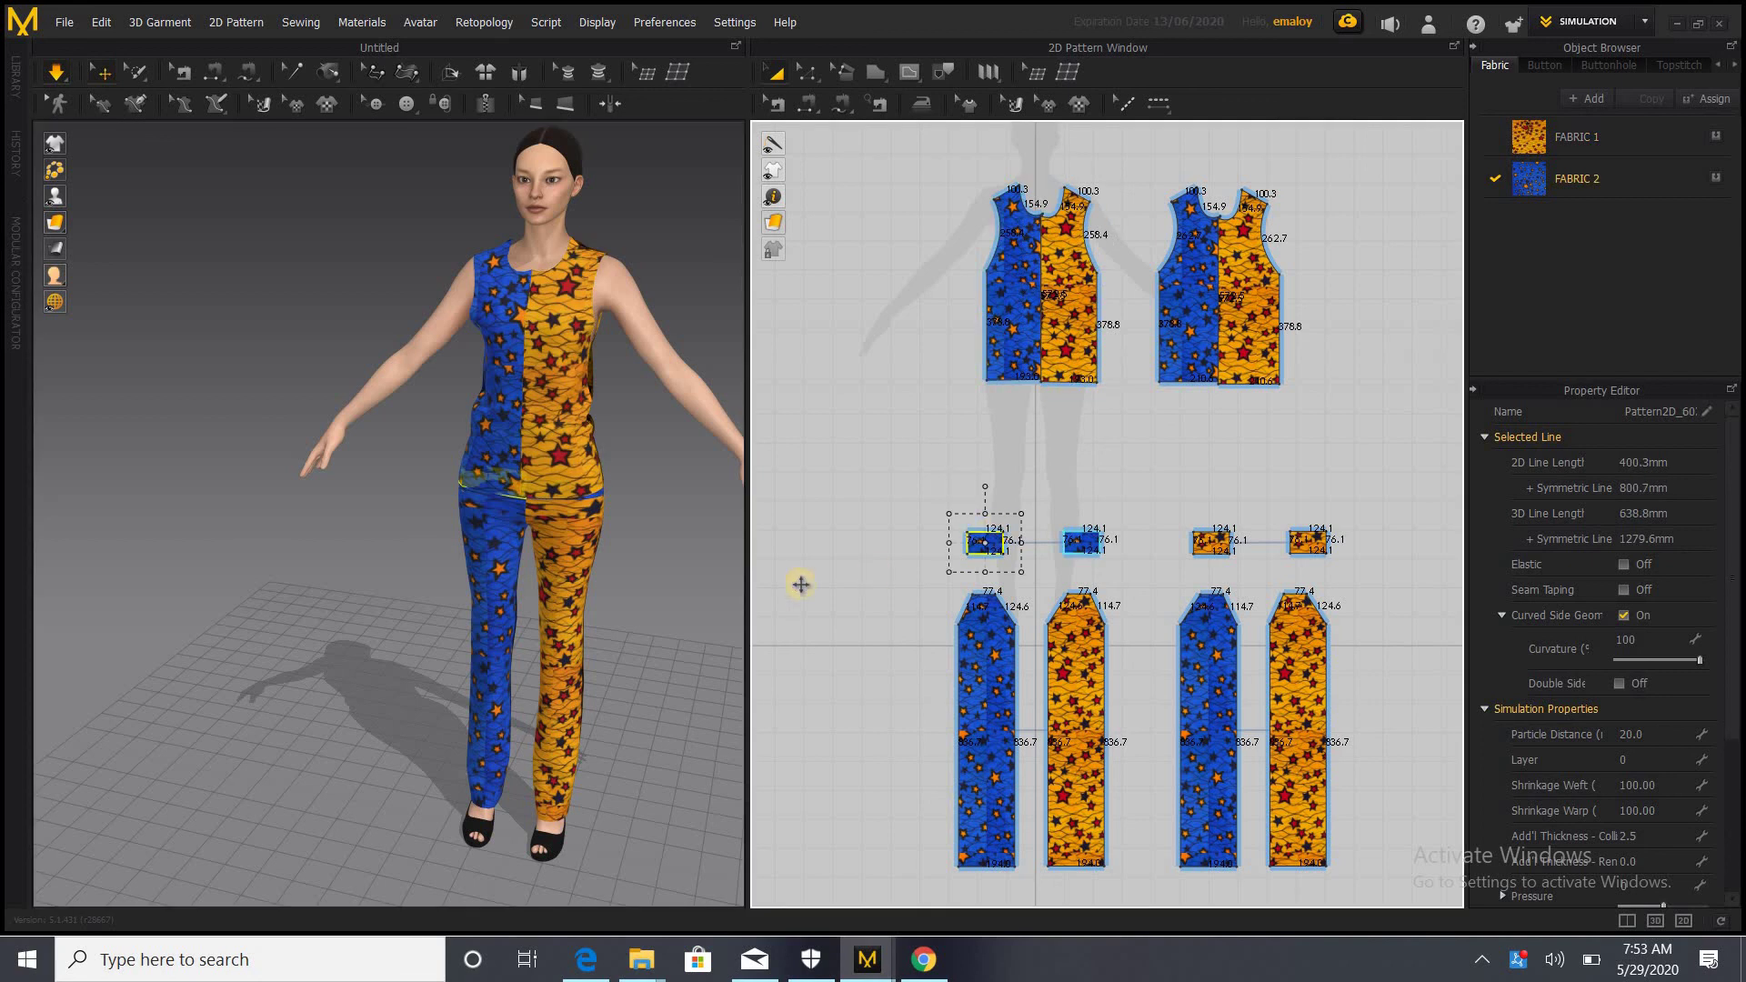
click(1092, 531)
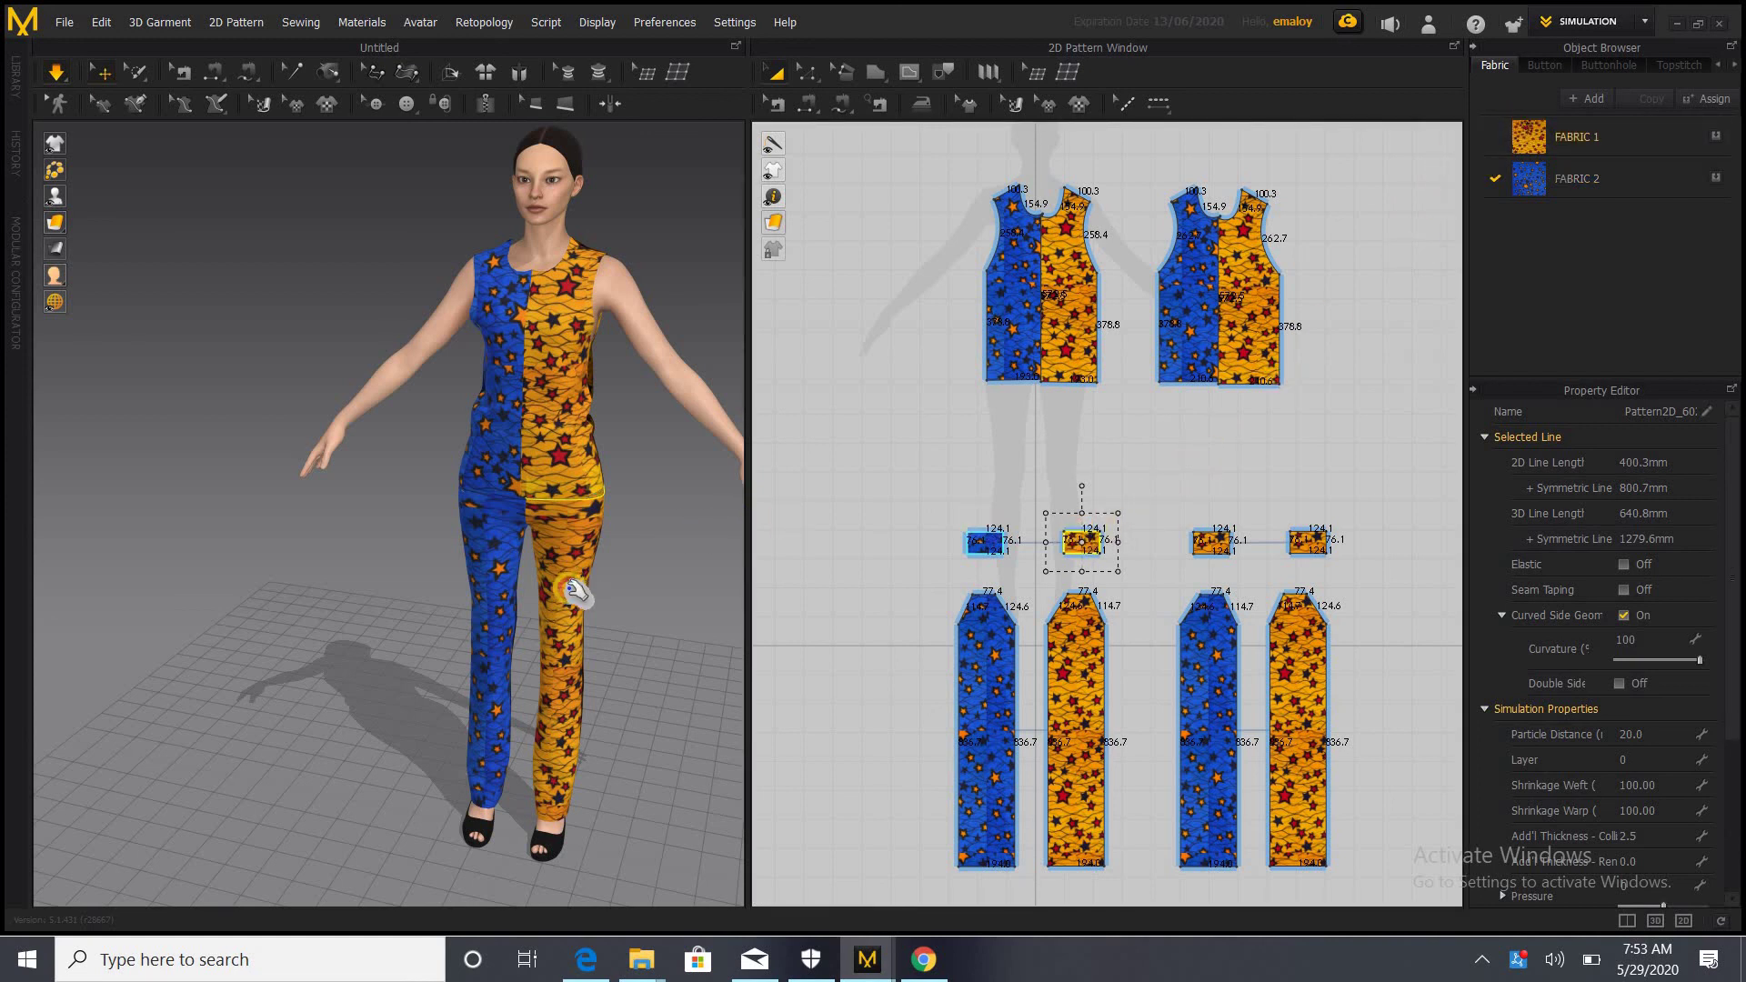
right_drag(574, 592, 594, 555)
scroll(596, 563, down, 2)
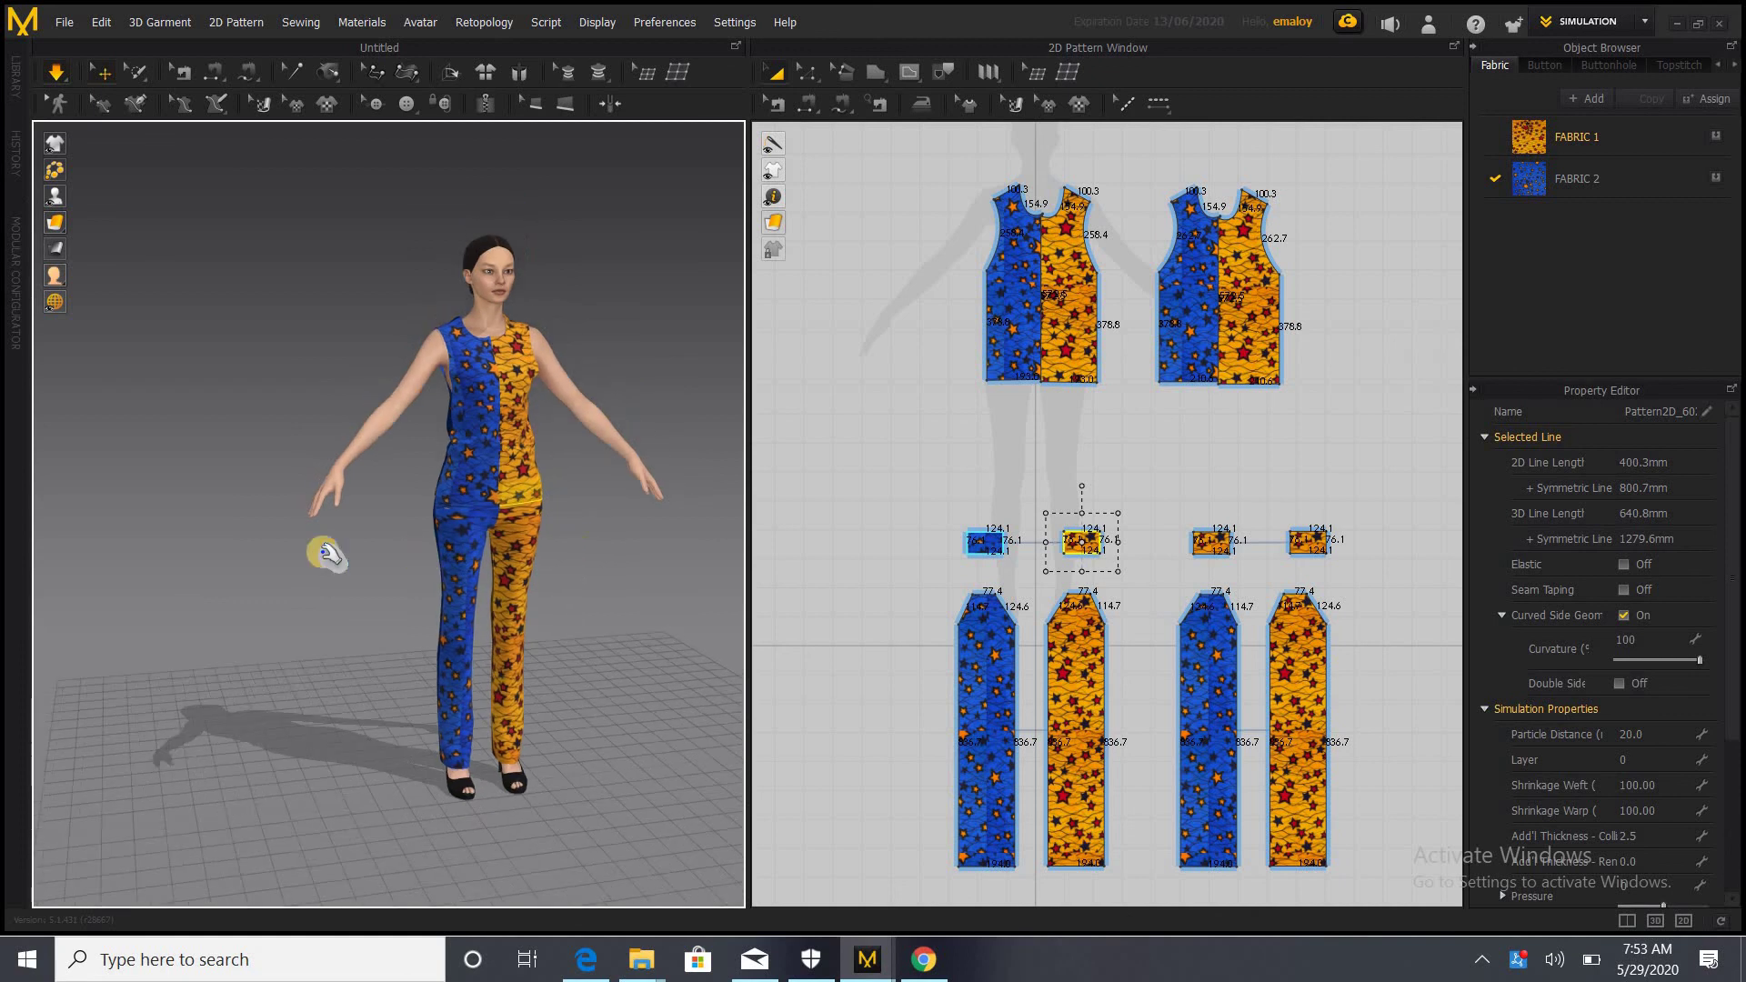
click(896, 471)
right_drag(433, 604, 510, 571)
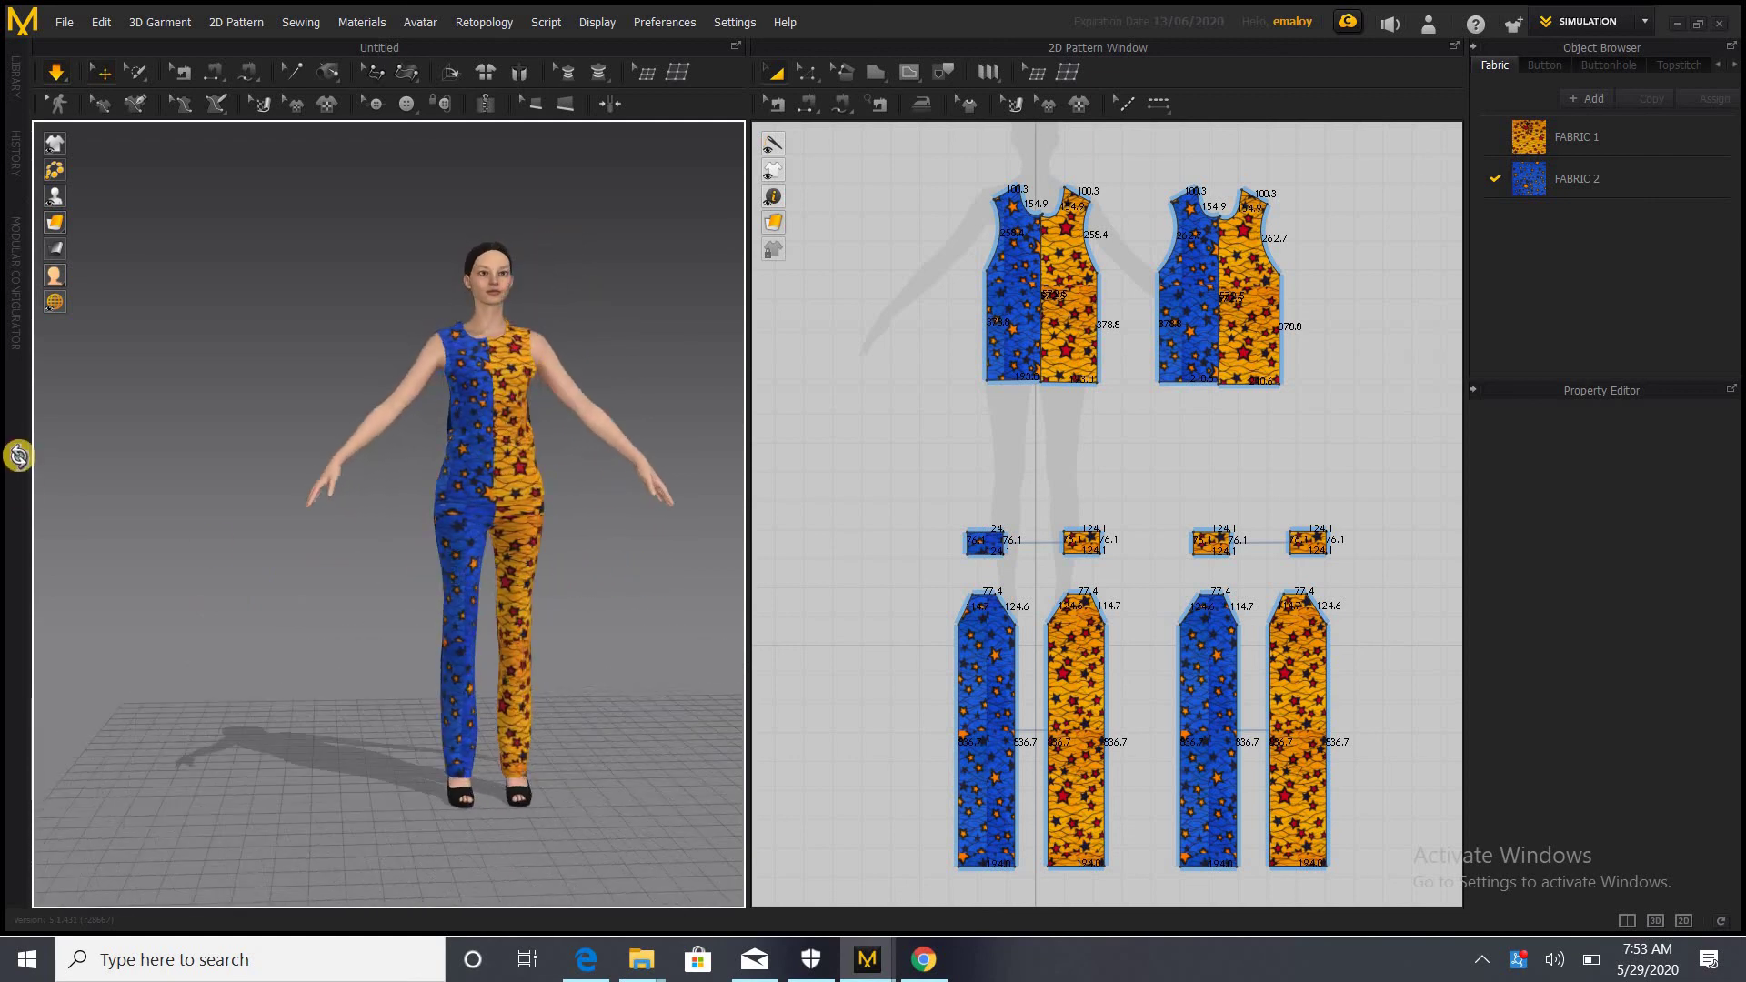
Open the Library's Avatar collection and browse to the Female avatar's Pose folder
click(15, 73)
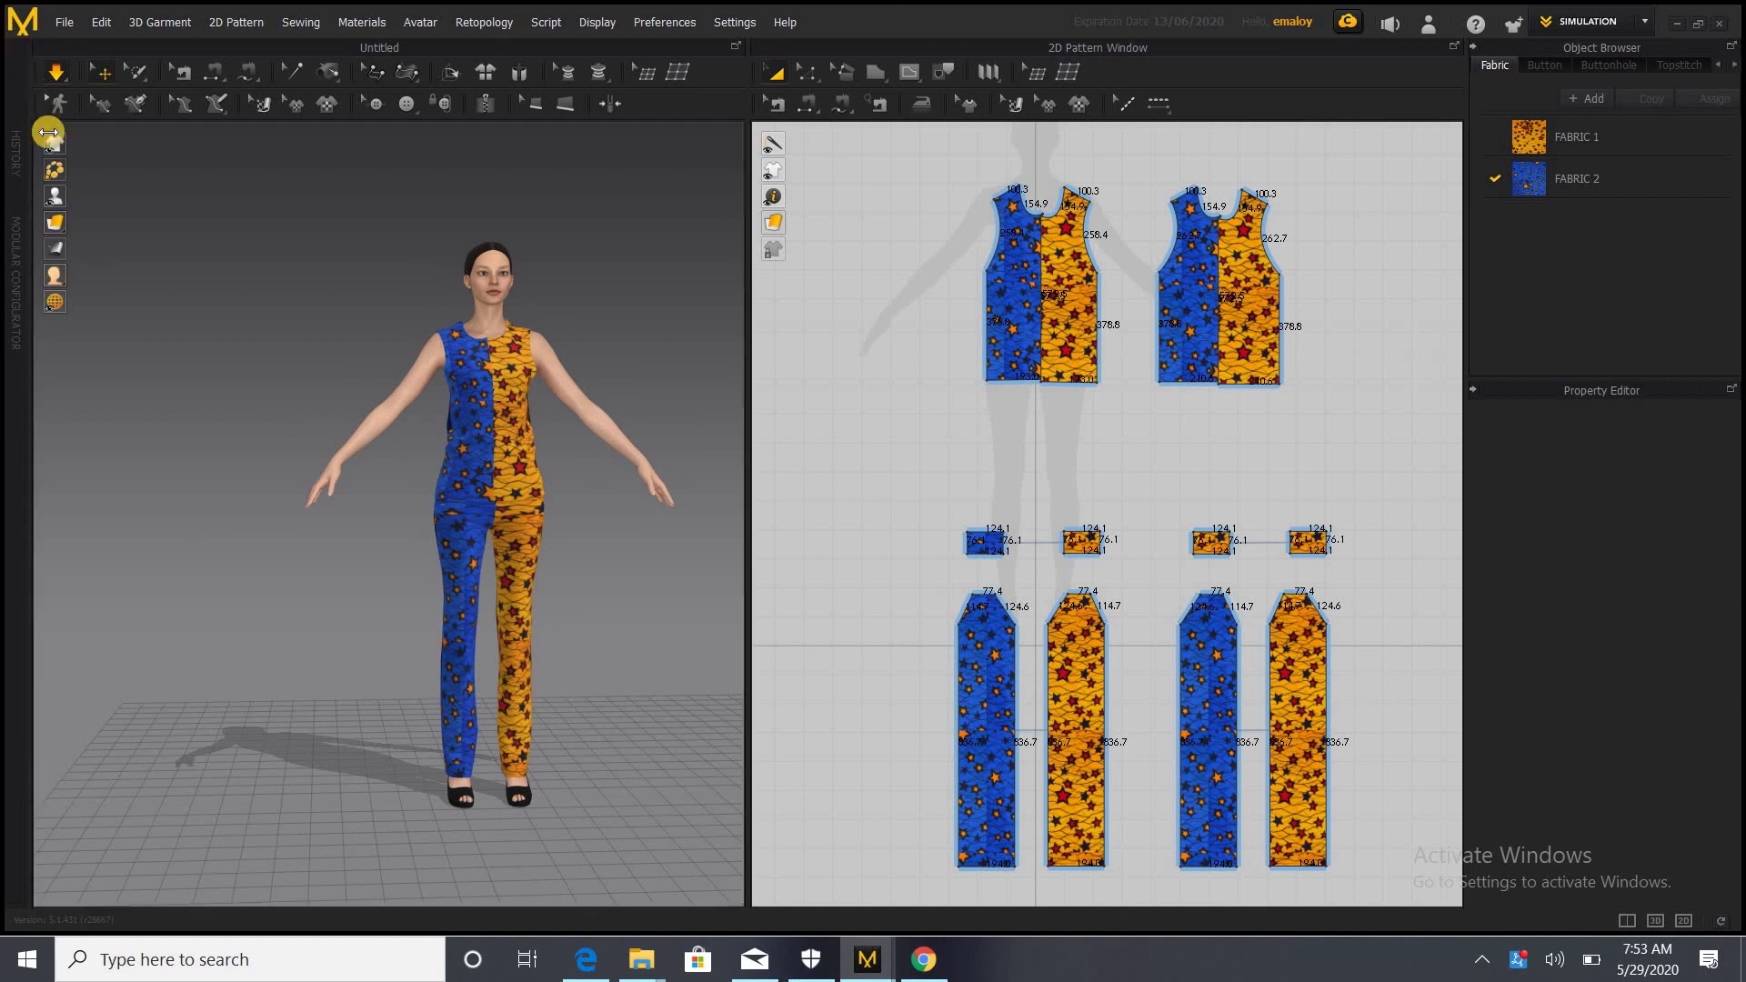
double_click(72, 120)
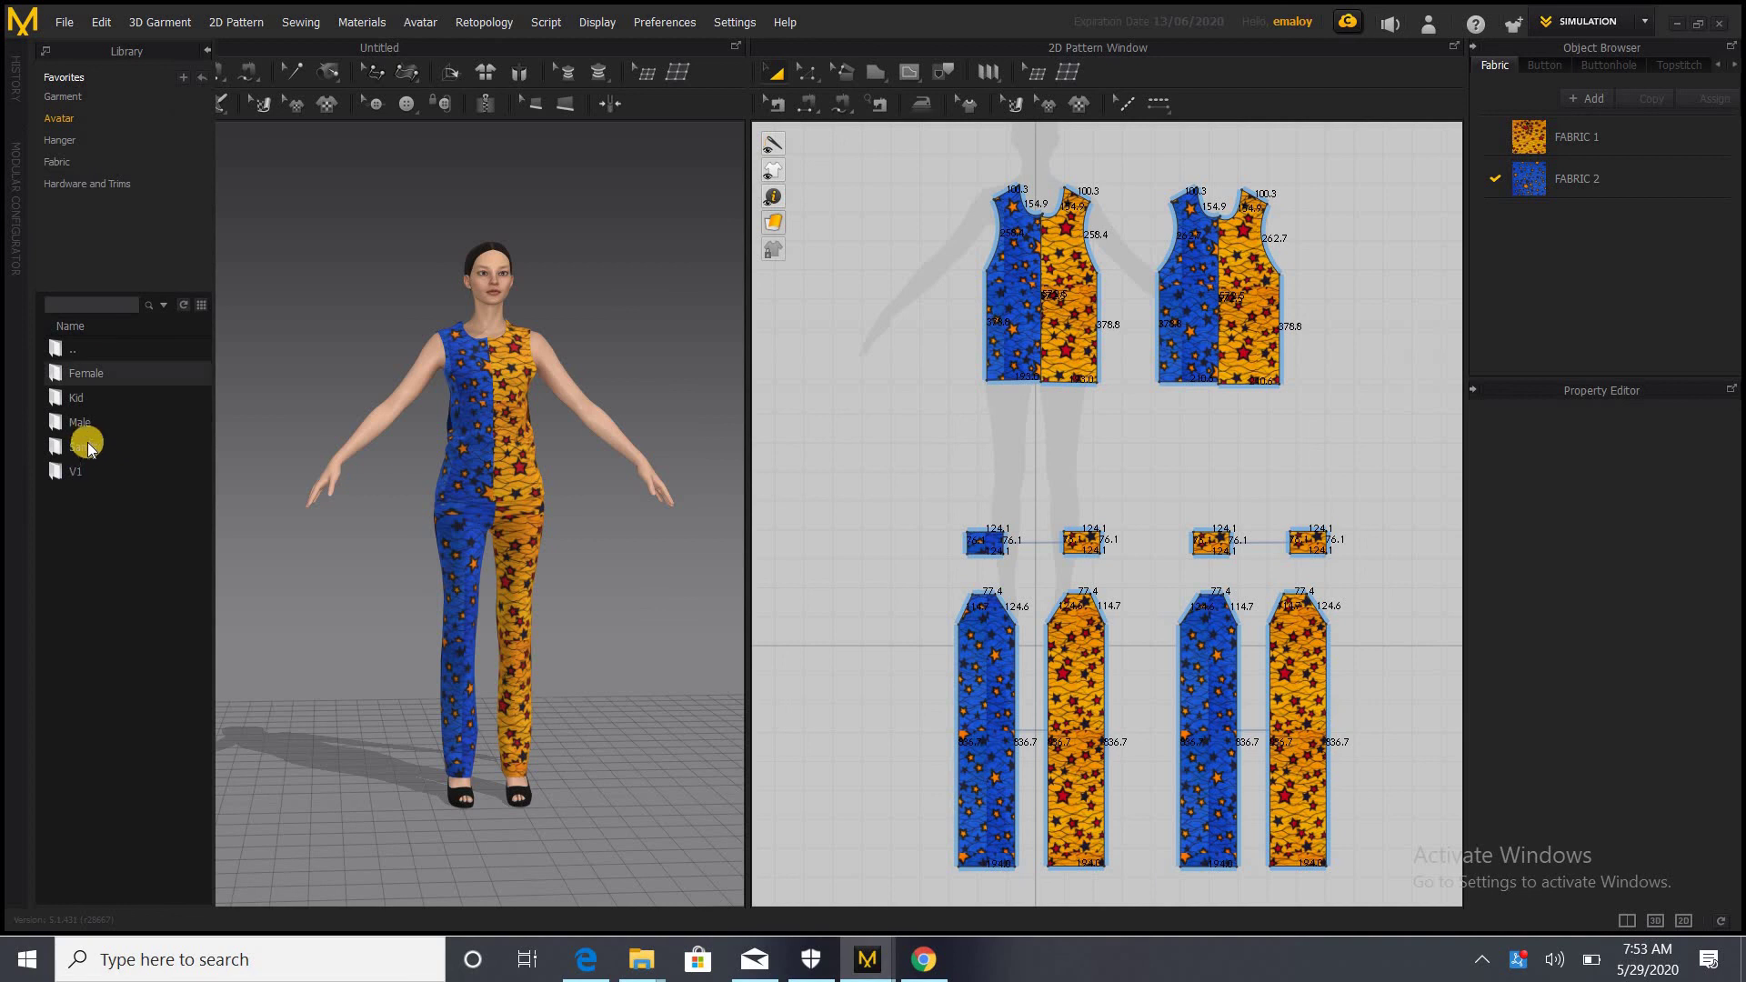
click(96, 373)
double_click(130, 373)
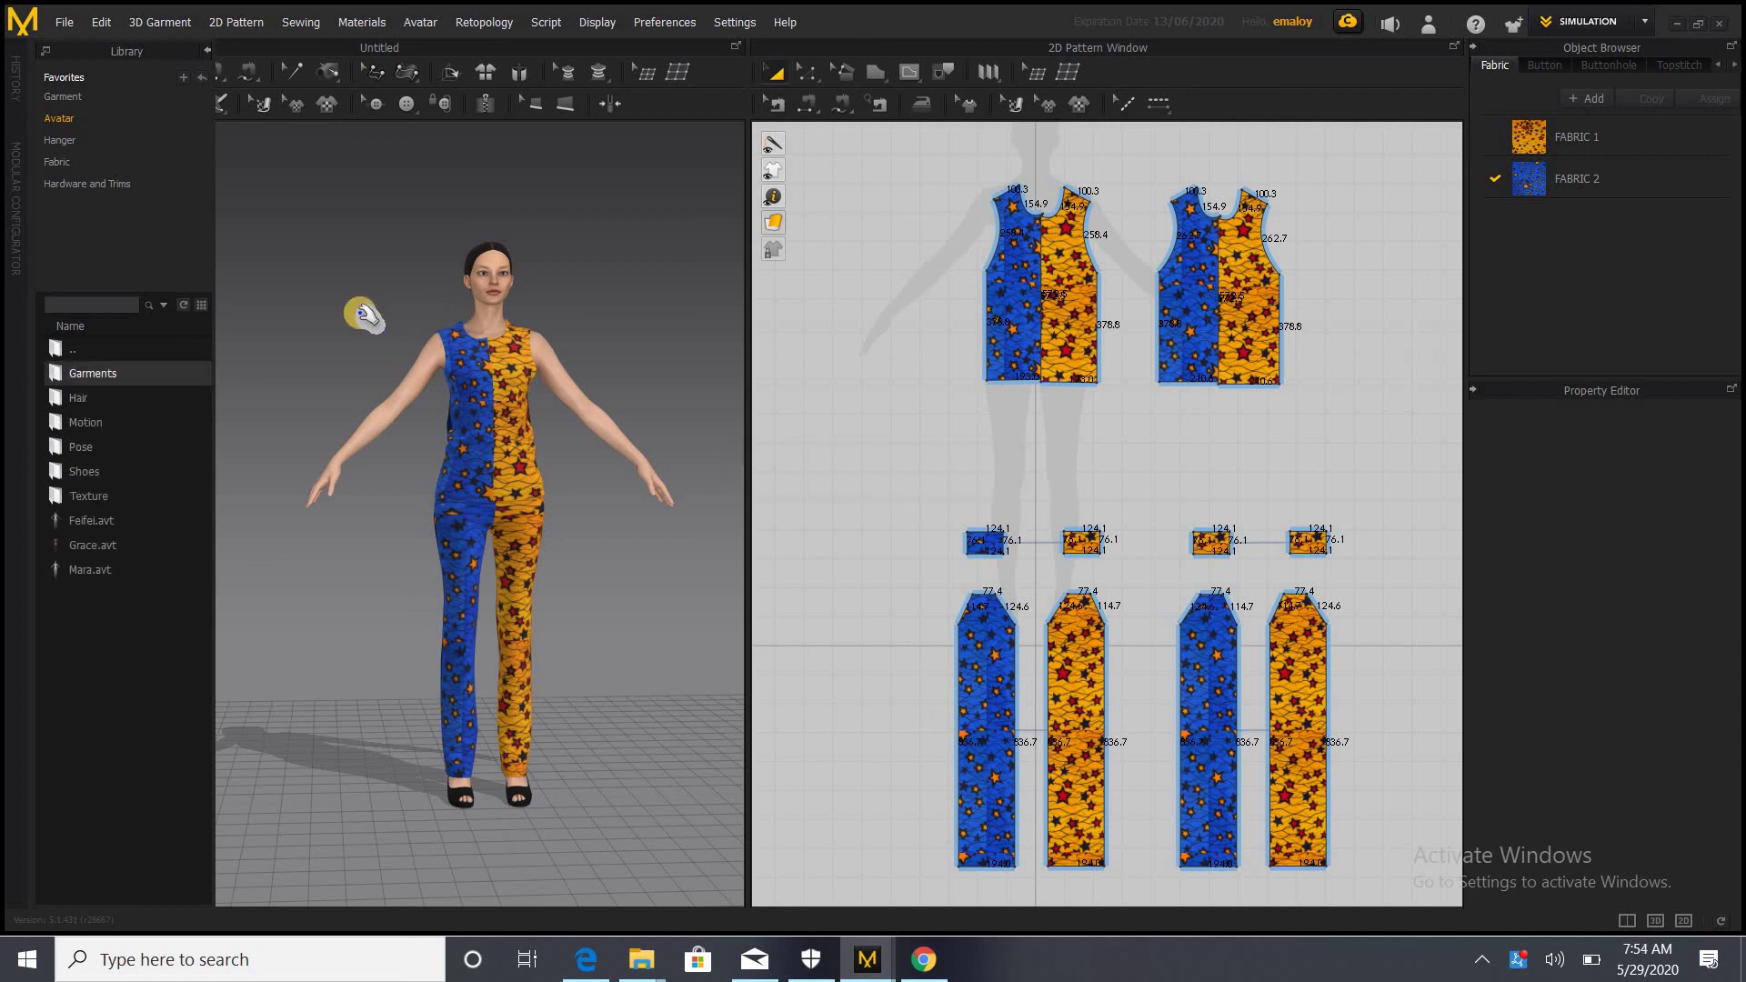
click(100, 447)
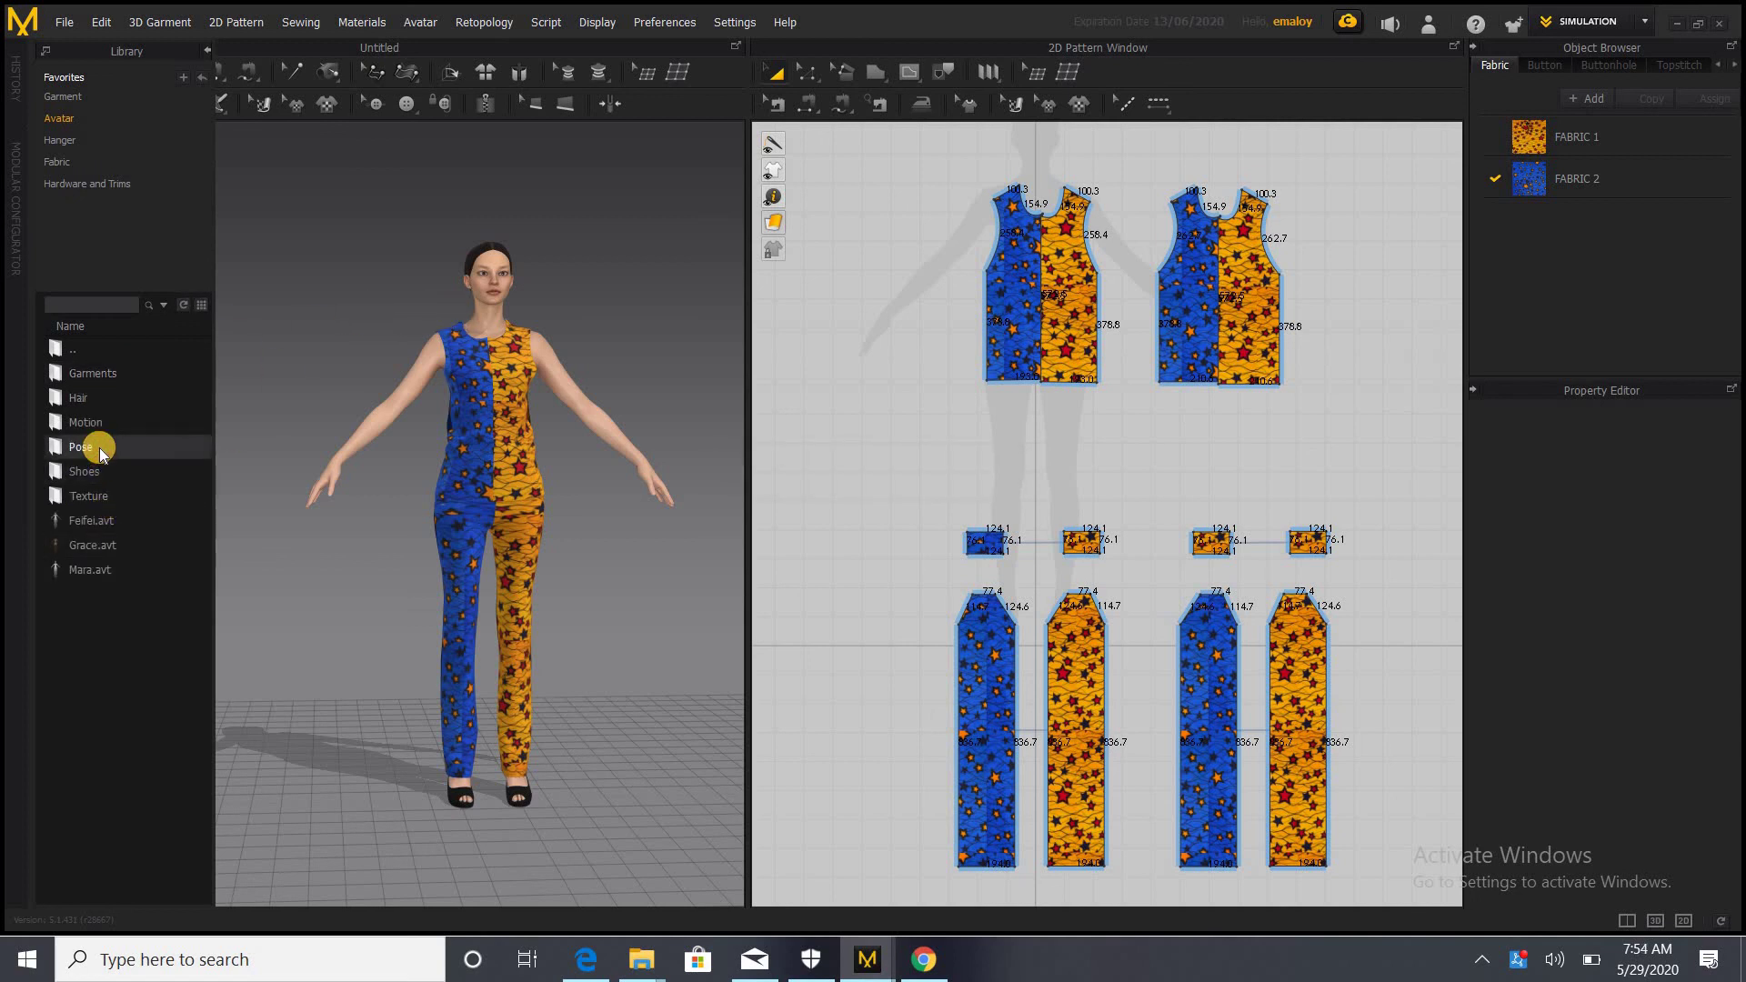
double_click(100, 448)
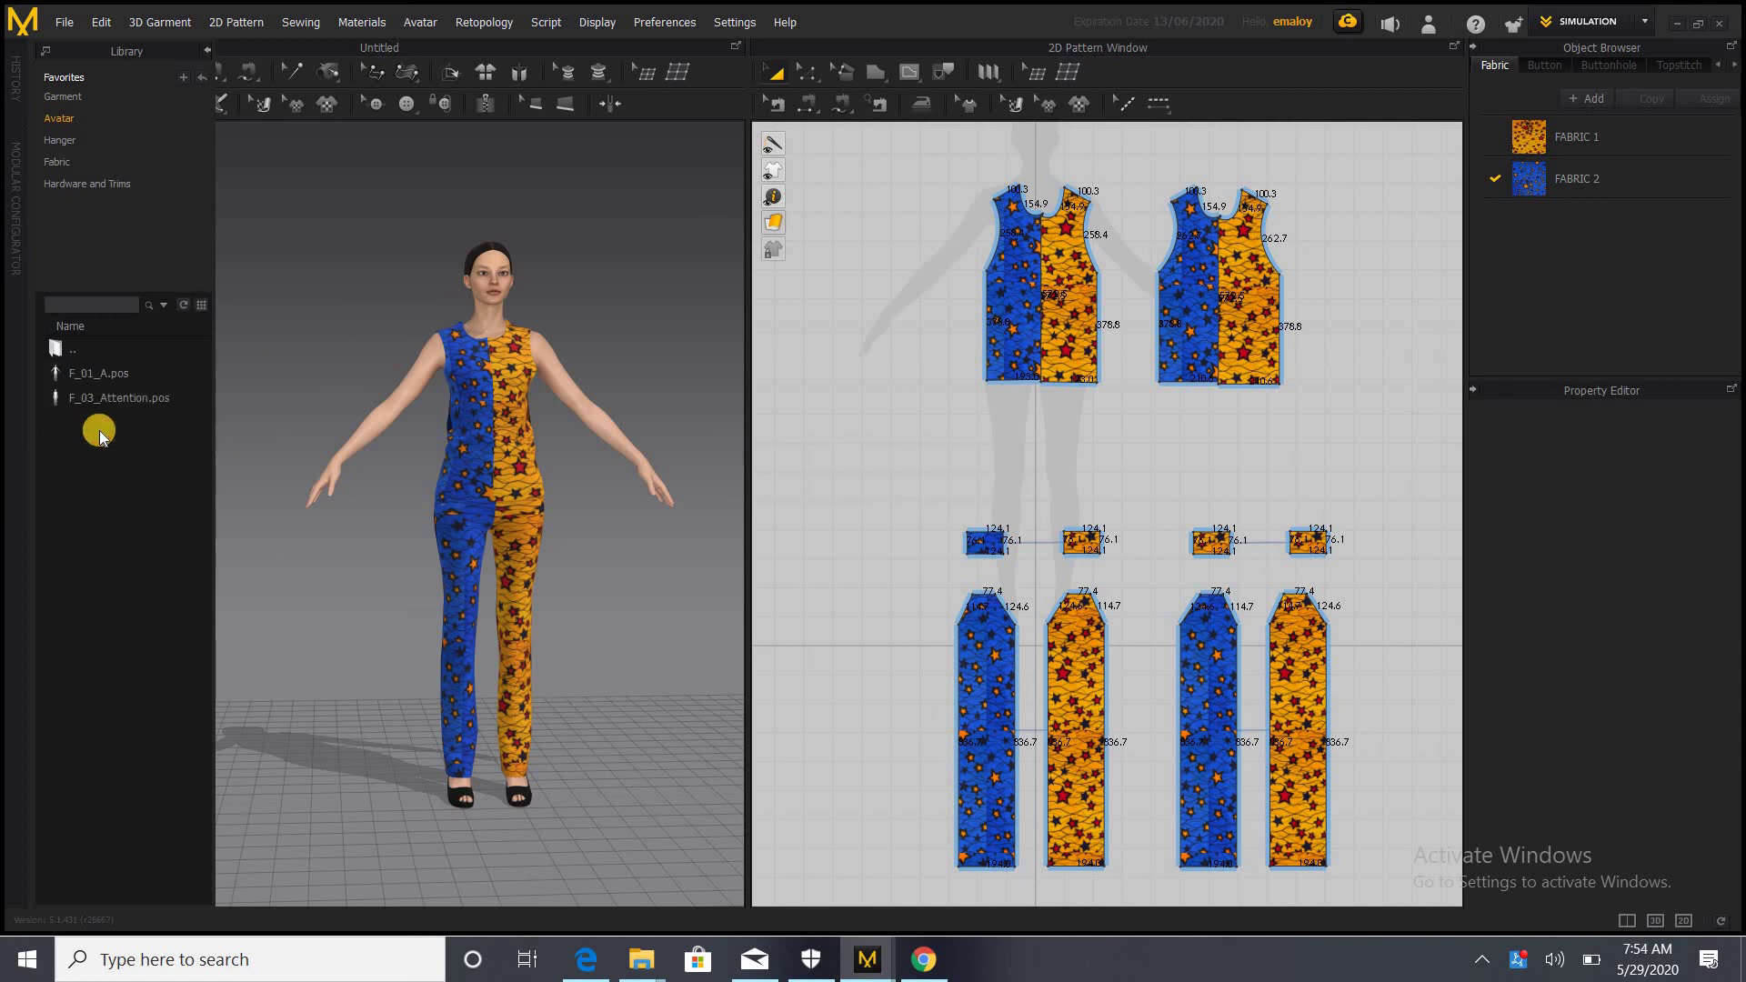
Load the F_03_Attention.pos pose with Pose Only (Maintain Avatar Size) and Align Bottom to Ground, and close the Library
click(83, 398)
double_click(82, 398)
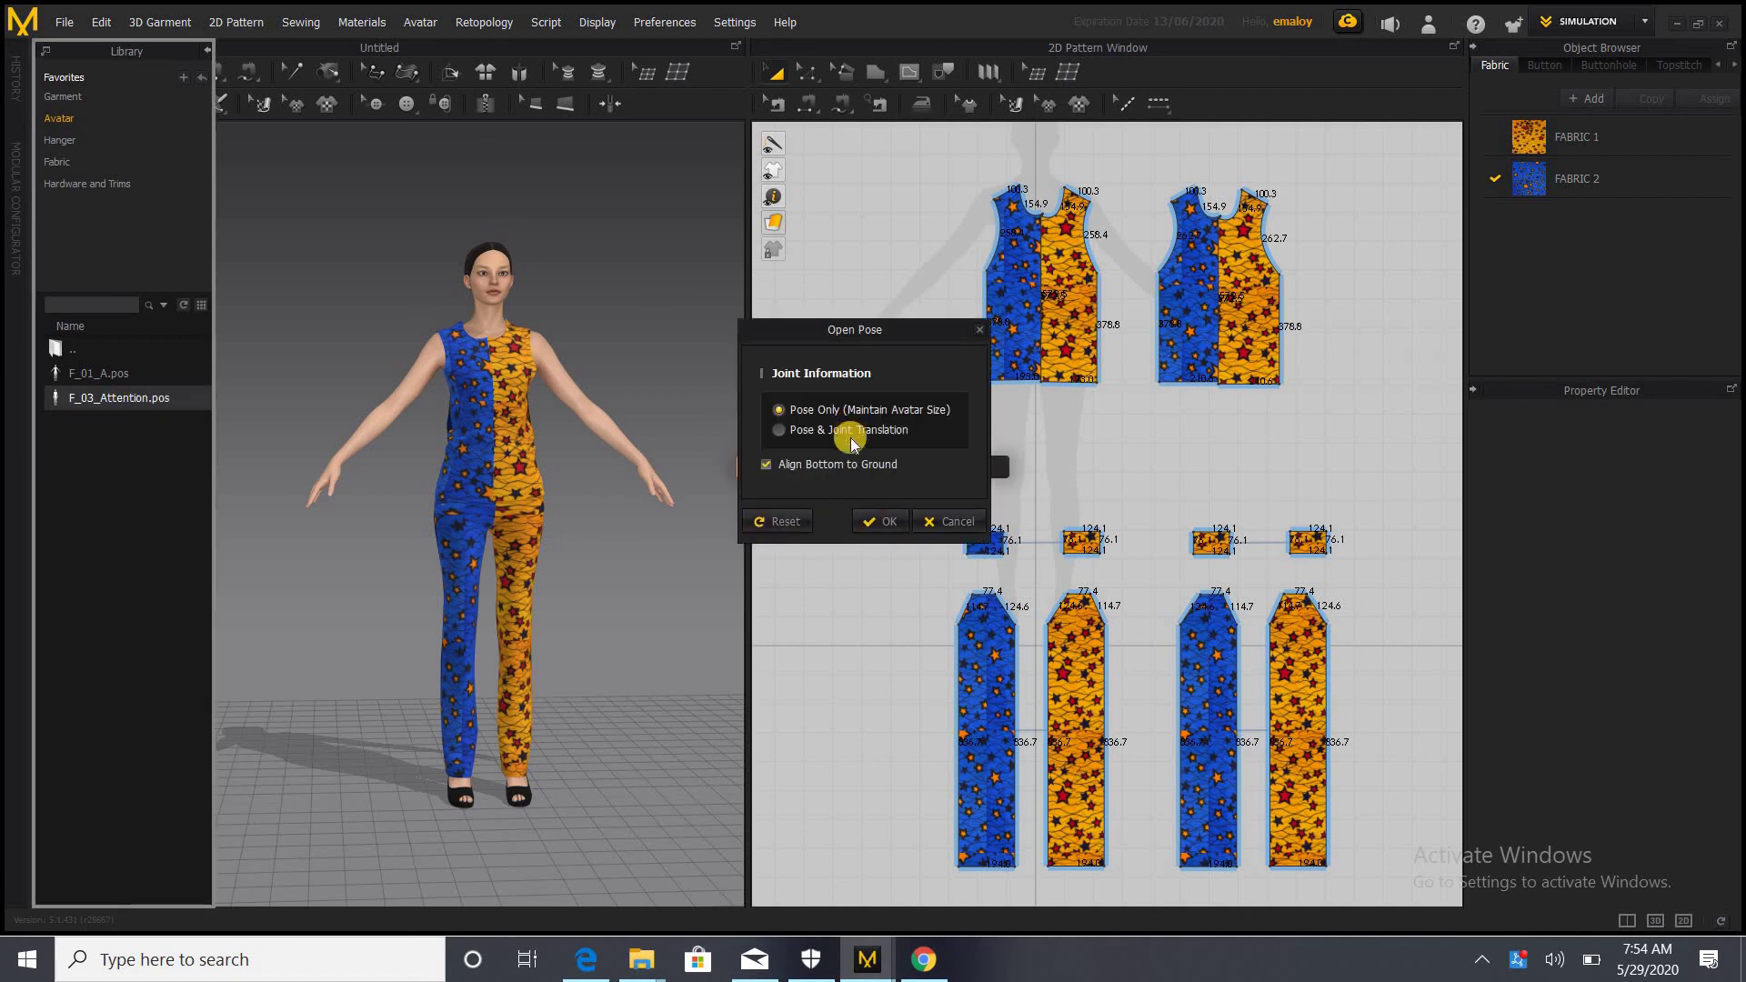
click(881, 521)
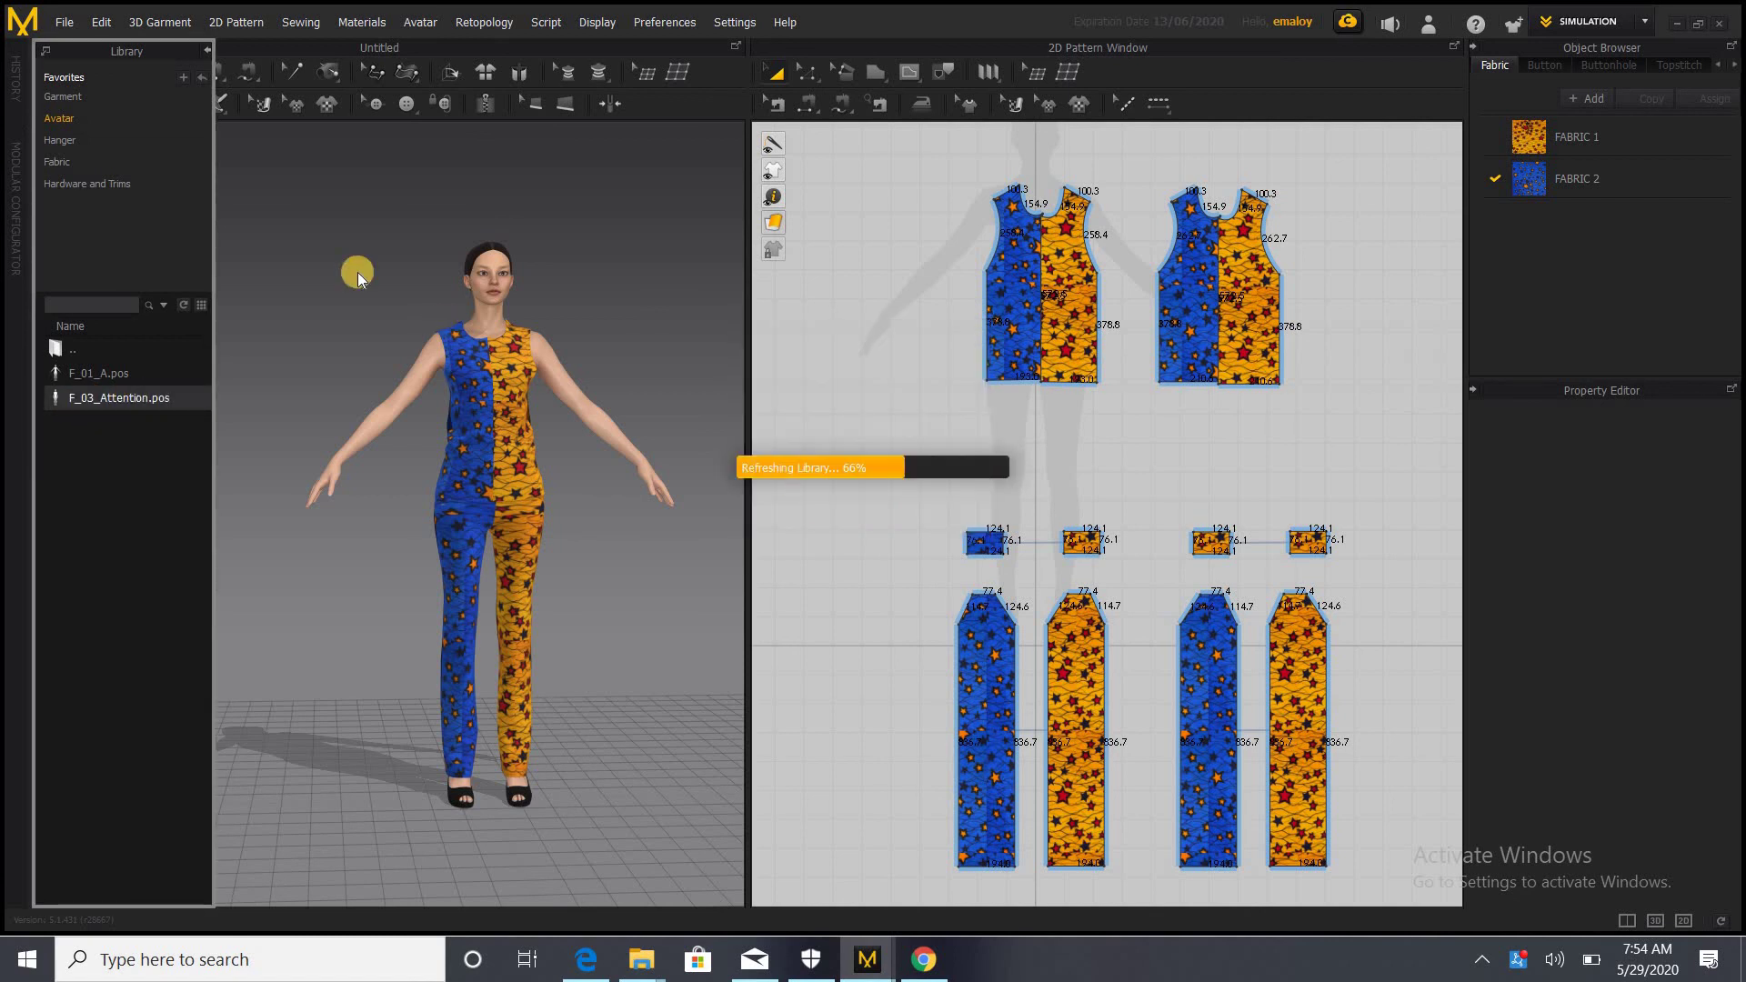
click(203, 50)
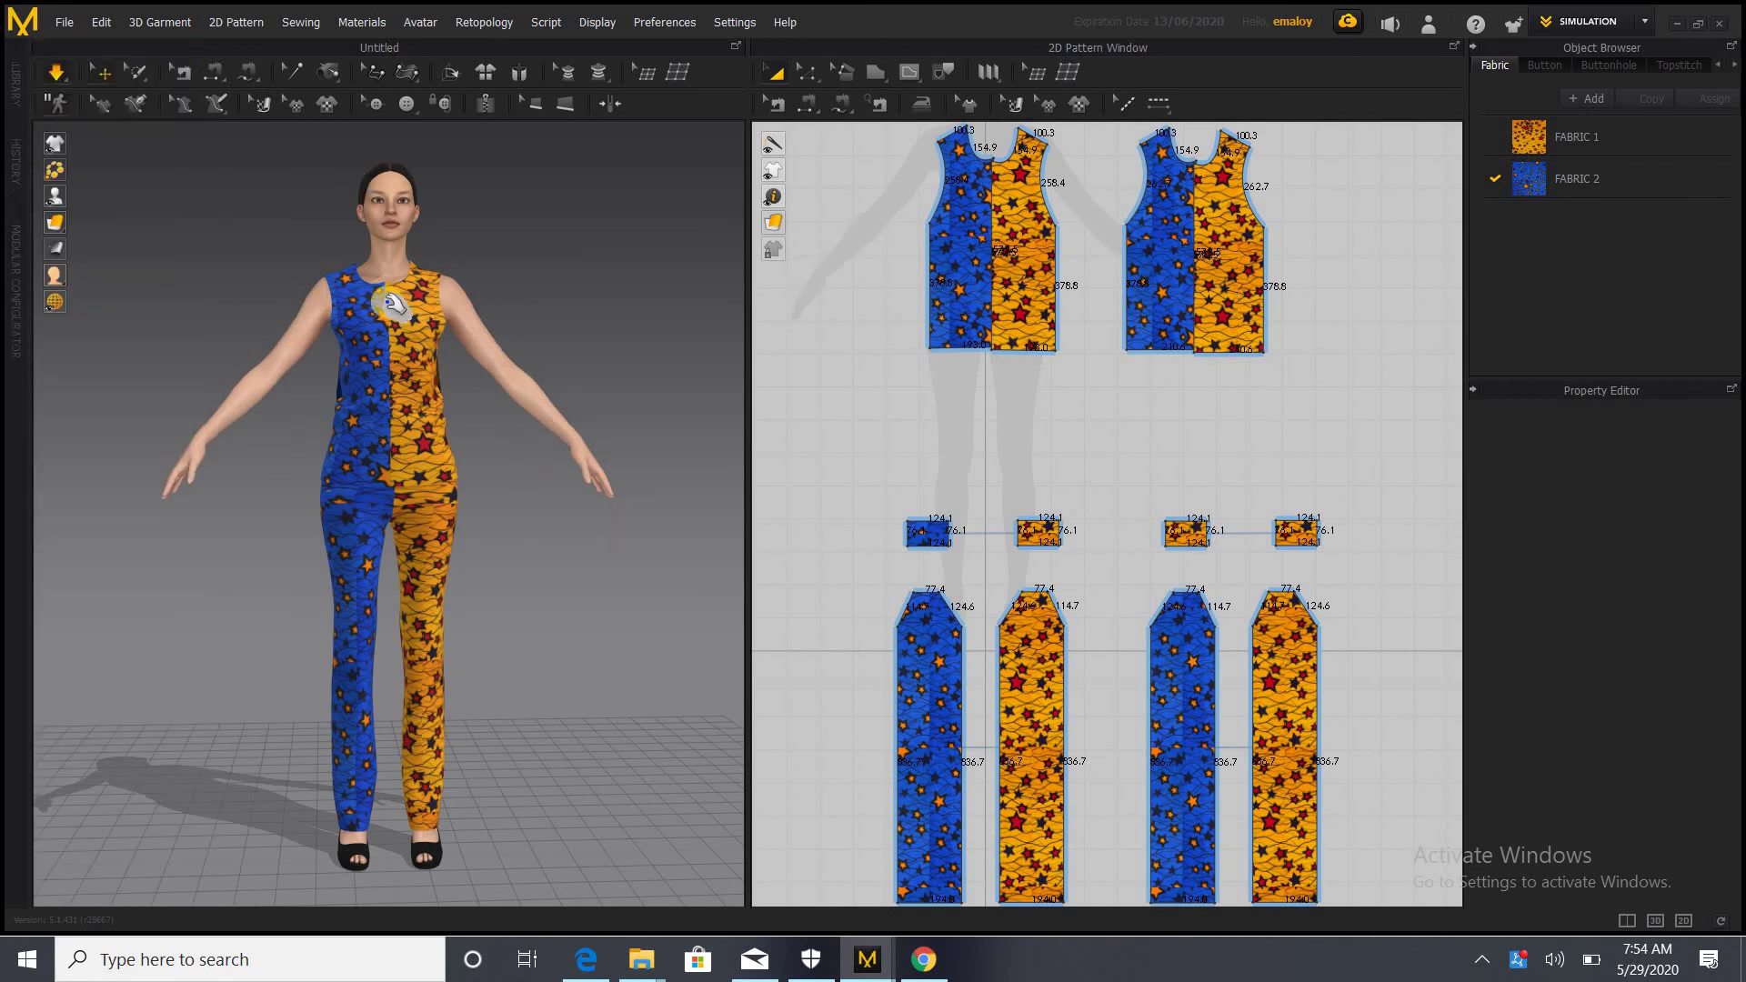